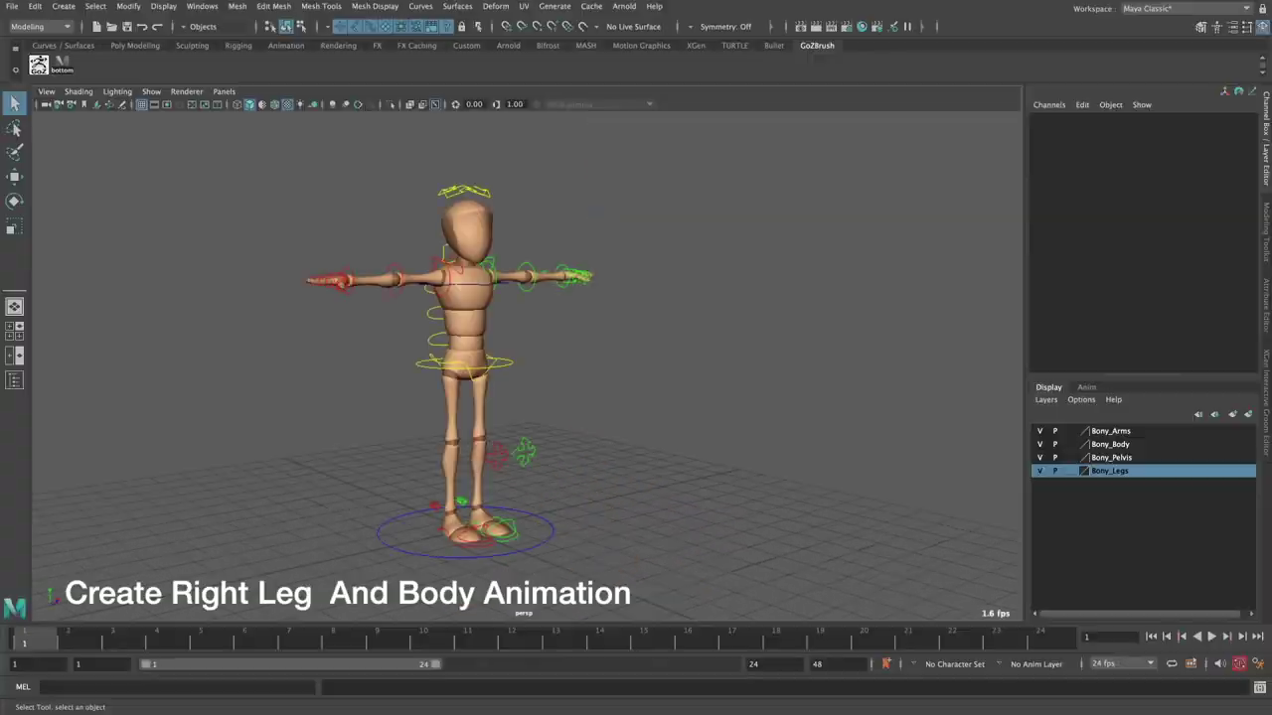
- Switch the viewport to a new Left orthographic view of the mannequin
{"action": "mouse_move", "coordinate": [648, 420]}
{"action": "left_mouse_down", "text": "alt"}
{"action": "mouse_move", "coordinate": [629, 444]}
{"action": "mouse_move", "coordinate": [675, 445]}
{"action": "left_mouse_up", "text": "alt"}
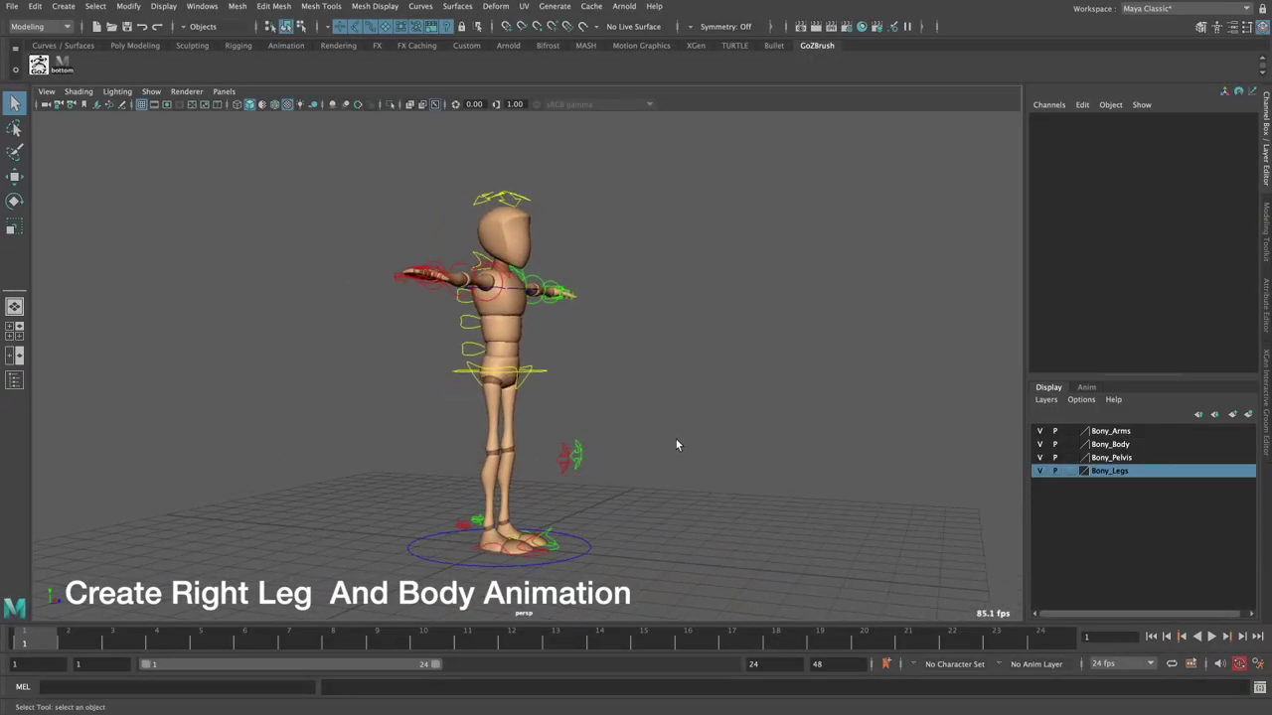
{"action": "left_click_drag", "start_coordinate": [916, 421], "coordinate": [658, 424], "text": "alt"}
{"action": "left_click", "coordinate": [224, 91]}
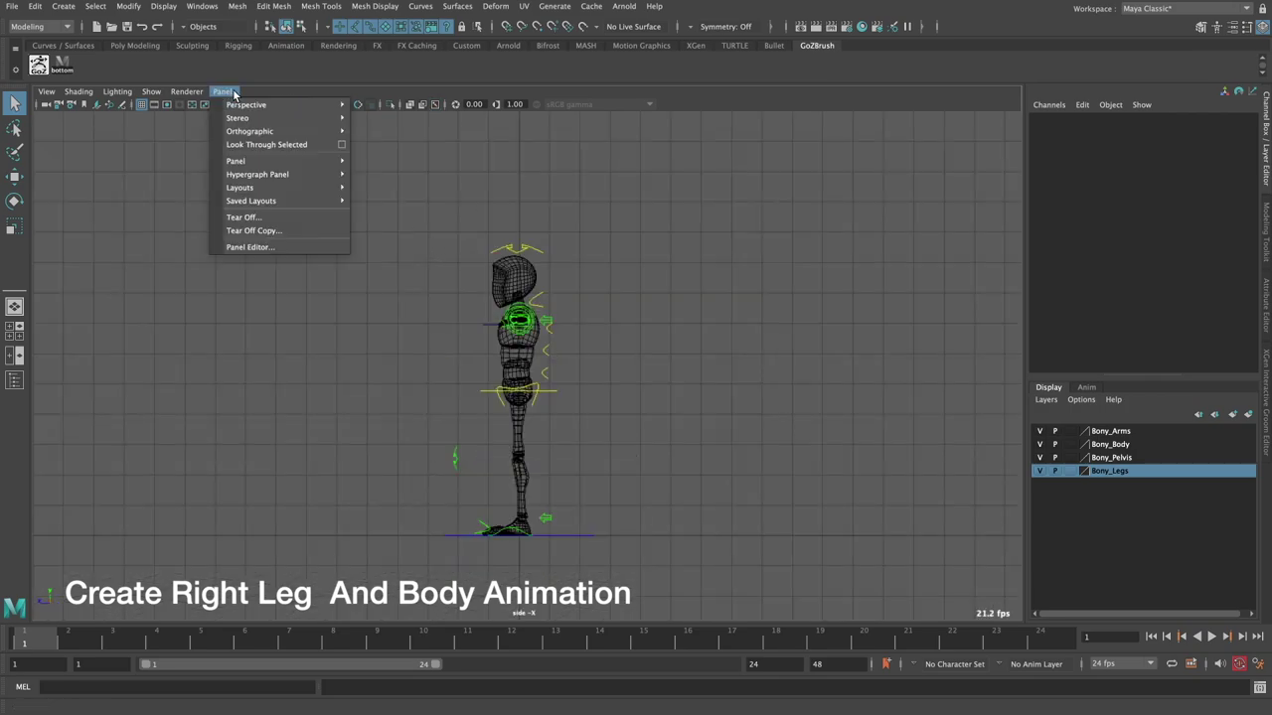
{"action": "mouse_move", "coordinate": [251, 131]}
{"action": "mouse_move", "coordinate": [395, 175]}
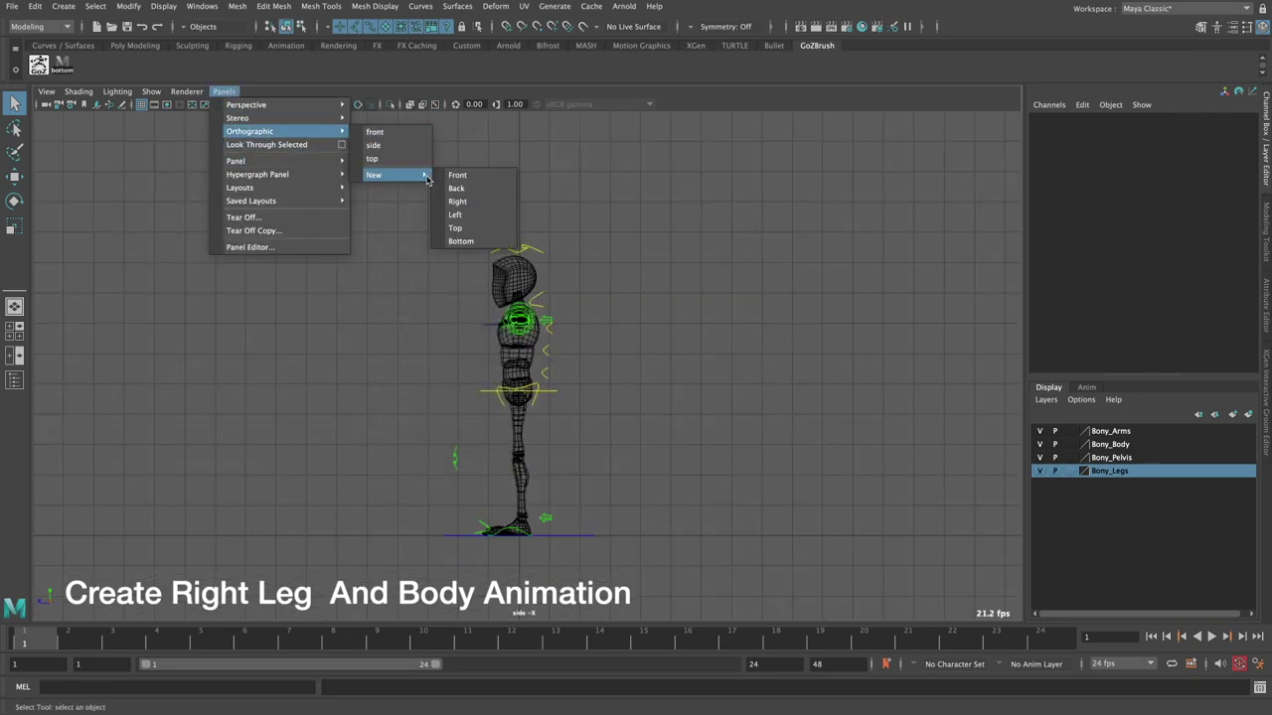
{"action": "left_click", "coordinate": [504, 216]}
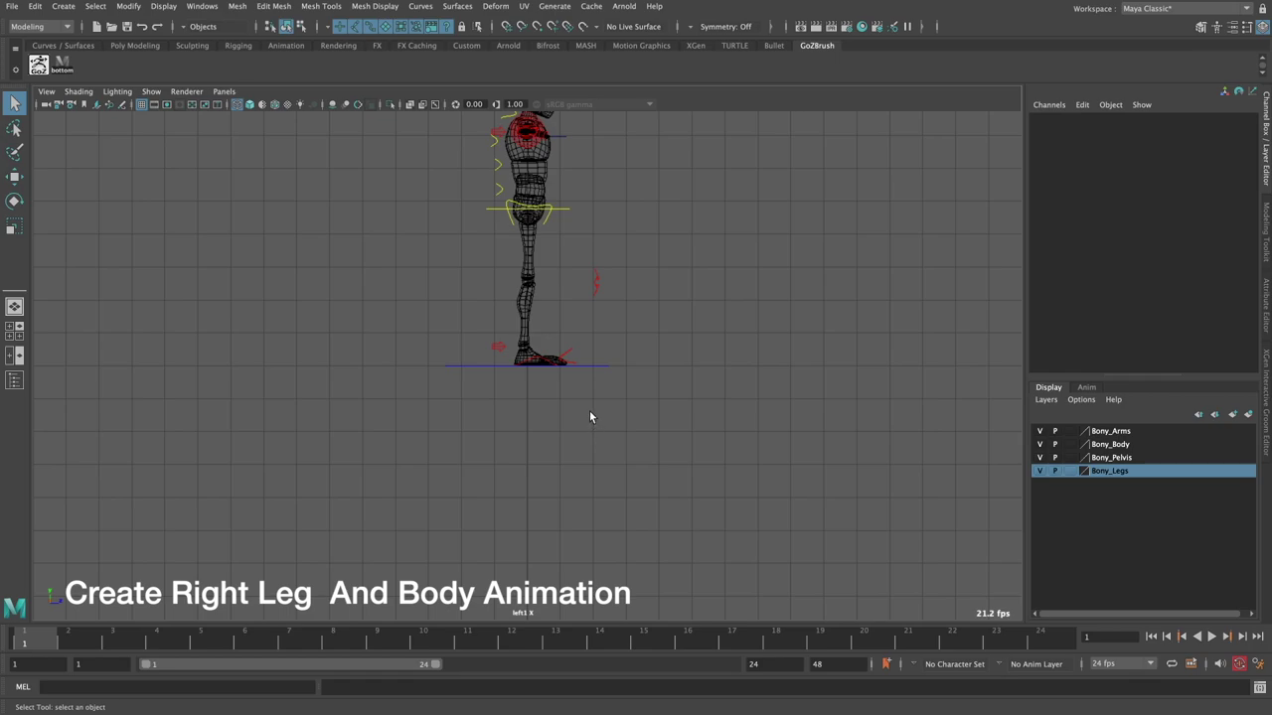
- Move the right foot IK control forward and the left foot IK control back into a stride
{"action": "left_click", "coordinate": [494, 502]}
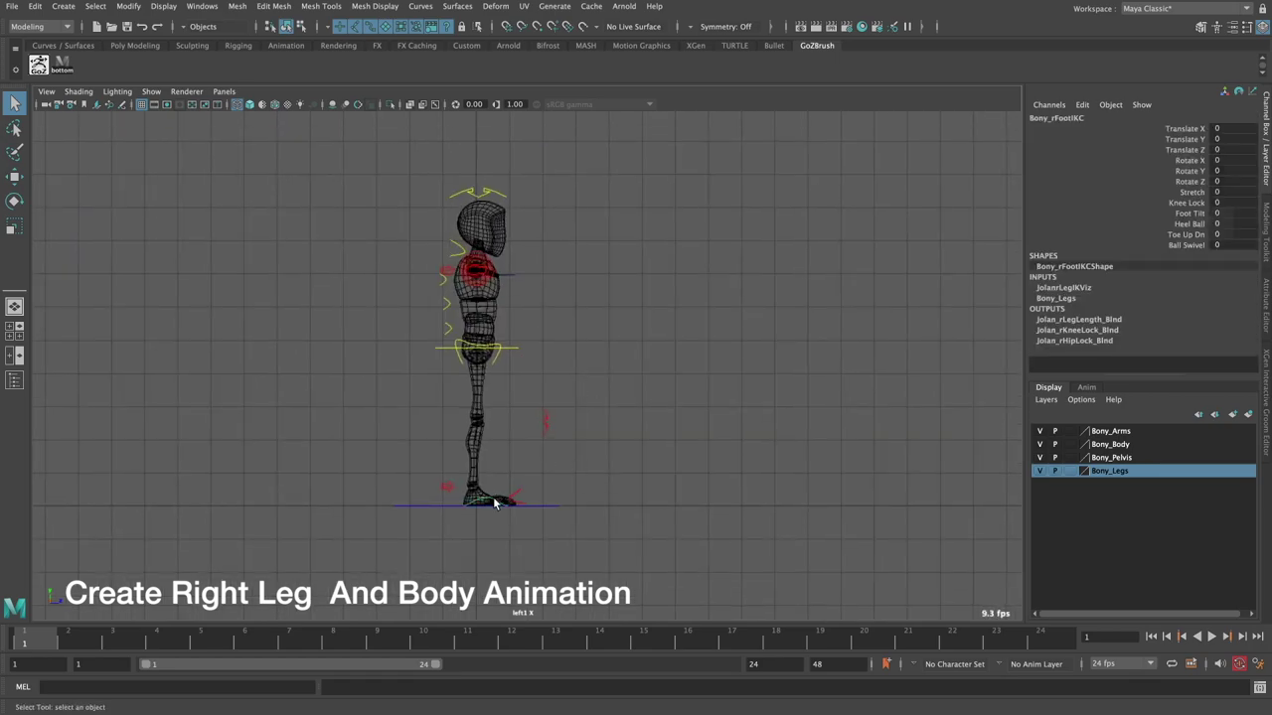
{"action": "key", "text": "w"}
{"action": "left_click_drag", "start_coordinate": [600, 489], "coordinate": [549, 484]}
{"action": "scroll", "coordinate": [550, 484], "scroll_direction": "up", "scroll_amount": 2}
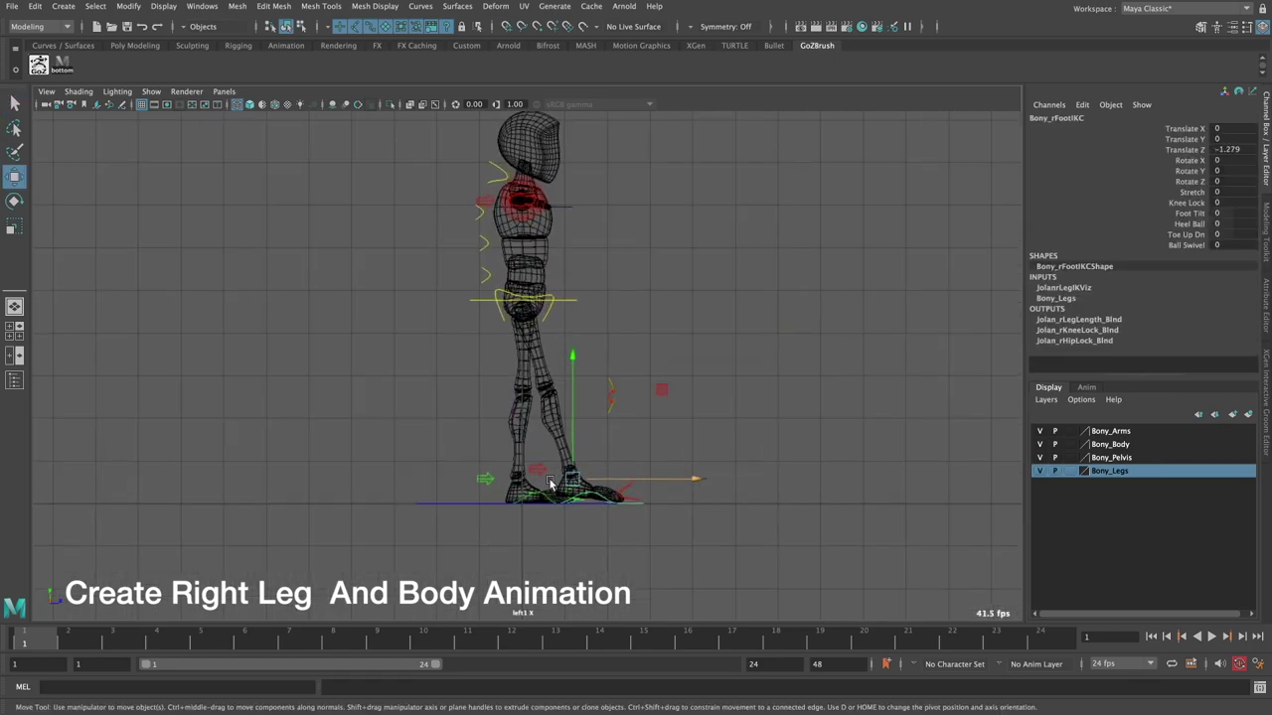
{"action": "left_click", "coordinate": [532, 497]}
{"action": "mouse_move", "coordinate": [636, 480]}
{"action": "left_mouse_down"}
{"action": "mouse_move", "coordinate": [541, 479]}
{"action": "mouse_move", "coordinate": [559, 480]}
{"action": "left_mouse_up"}
{"action": "middle_click_drag", "start_coordinate": [557, 397], "coordinate": [559, 419], "text": "alt"}
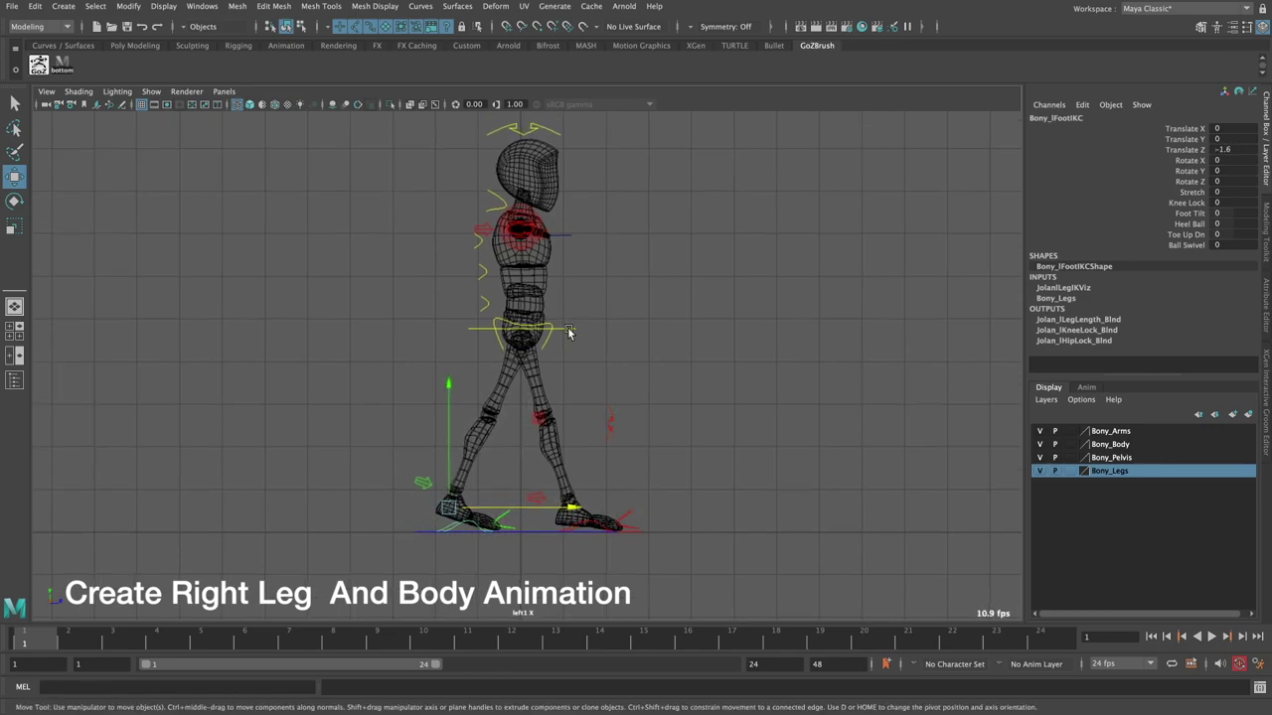
- Lower the hip root control so both knees bend
{"action": "left_click", "coordinate": [572, 328]}
{"action": "left_click_drag", "start_coordinate": [520, 279], "coordinate": [520, 301]}
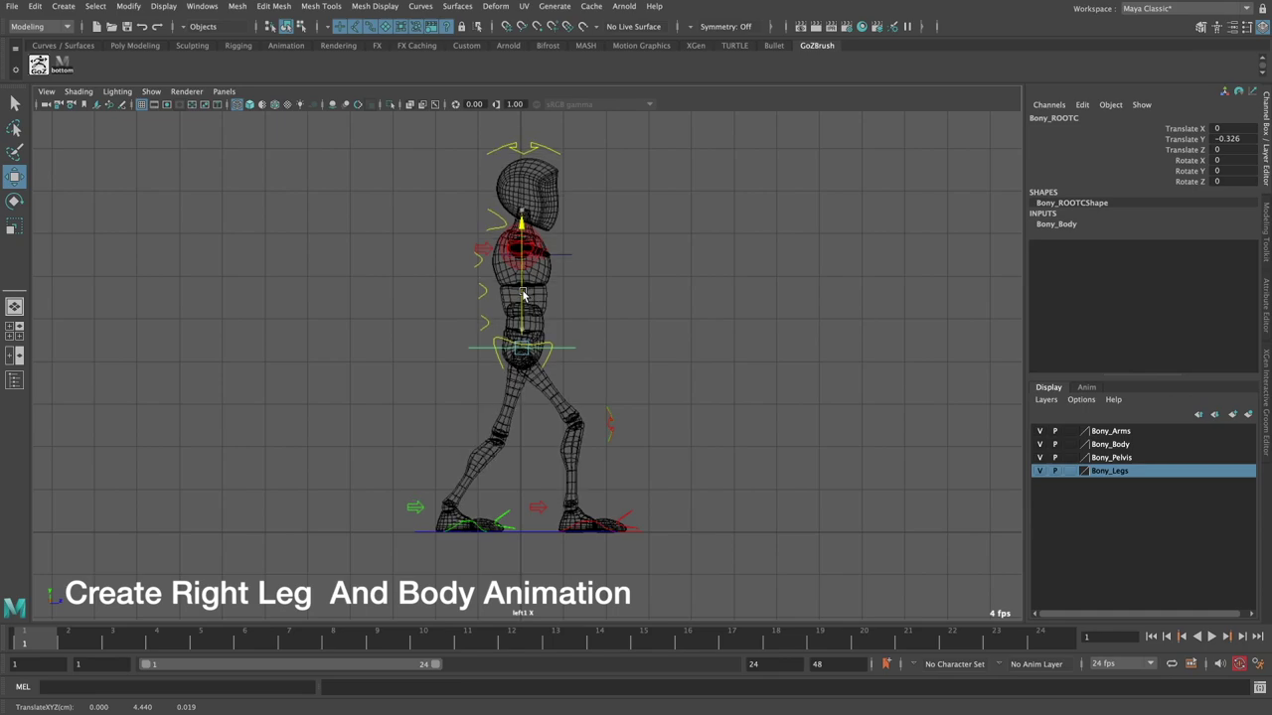
{"action": "middle_click_drag", "start_coordinate": [611, 374], "coordinate": [581, 315], "text": "alt"}
{"action": "left_click", "coordinate": [537, 492]}
- Roll the right foot back with Heel Ball -4 and slide it further forward
{"action": "key", "text": "space"}
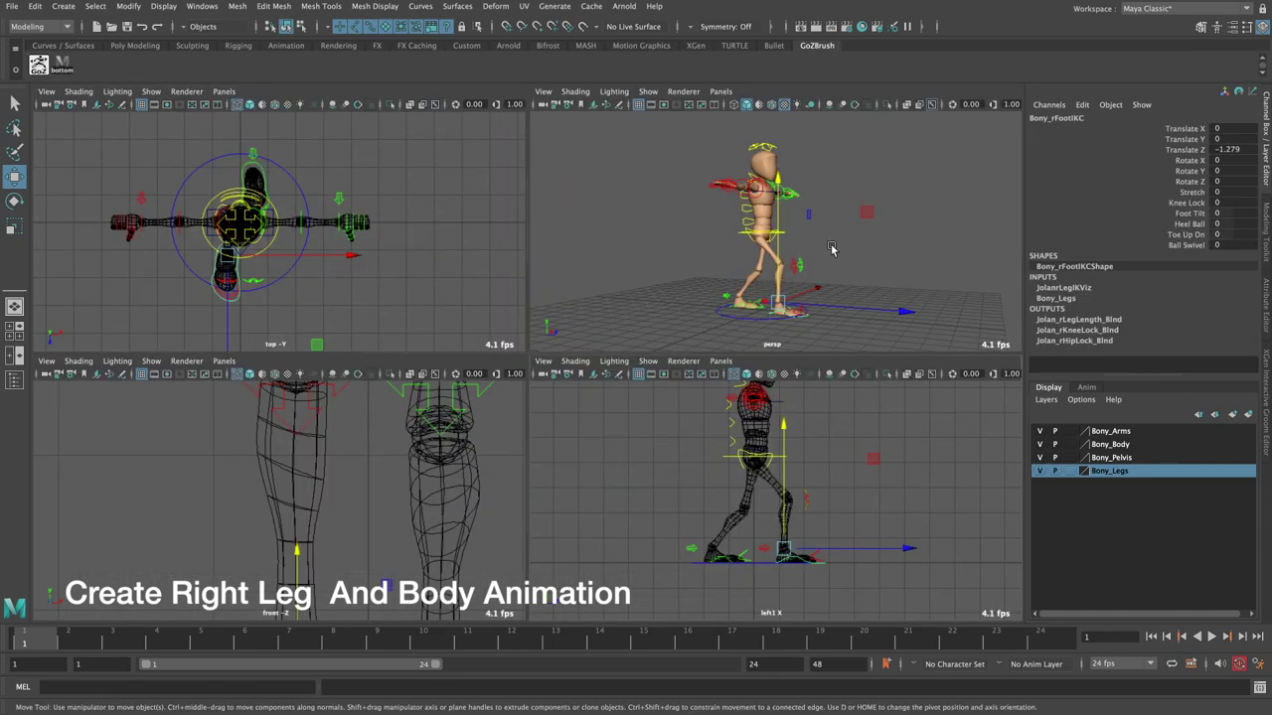
{"action": "key", "text": "space"}
{"action": "key", "text": "e"}
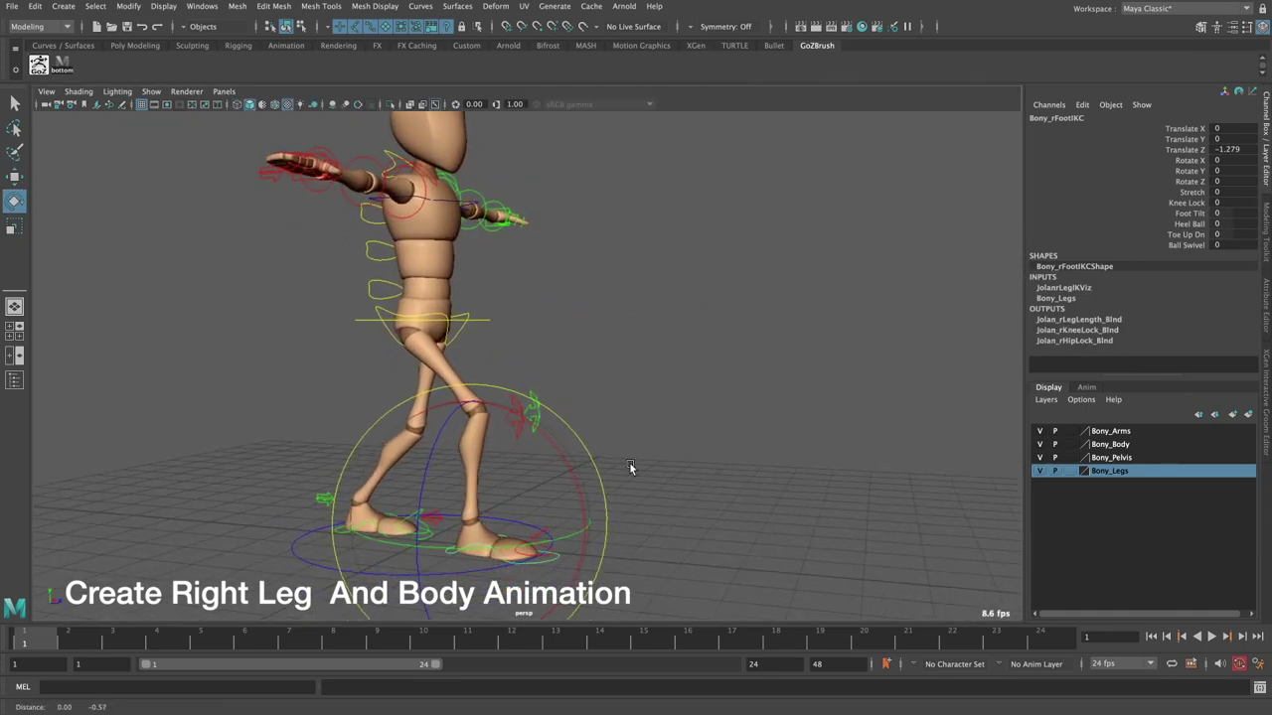
{"action": "right_click_drag", "start_coordinate": [629, 462], "coordinate": [875, 339], "text": "alt"}
{"action": "left_click", "coordinate": [1189, 224]}
{"action": "middle_click_drag", "start_coordinate": [847, 298], "coordinate": [831, 306]}
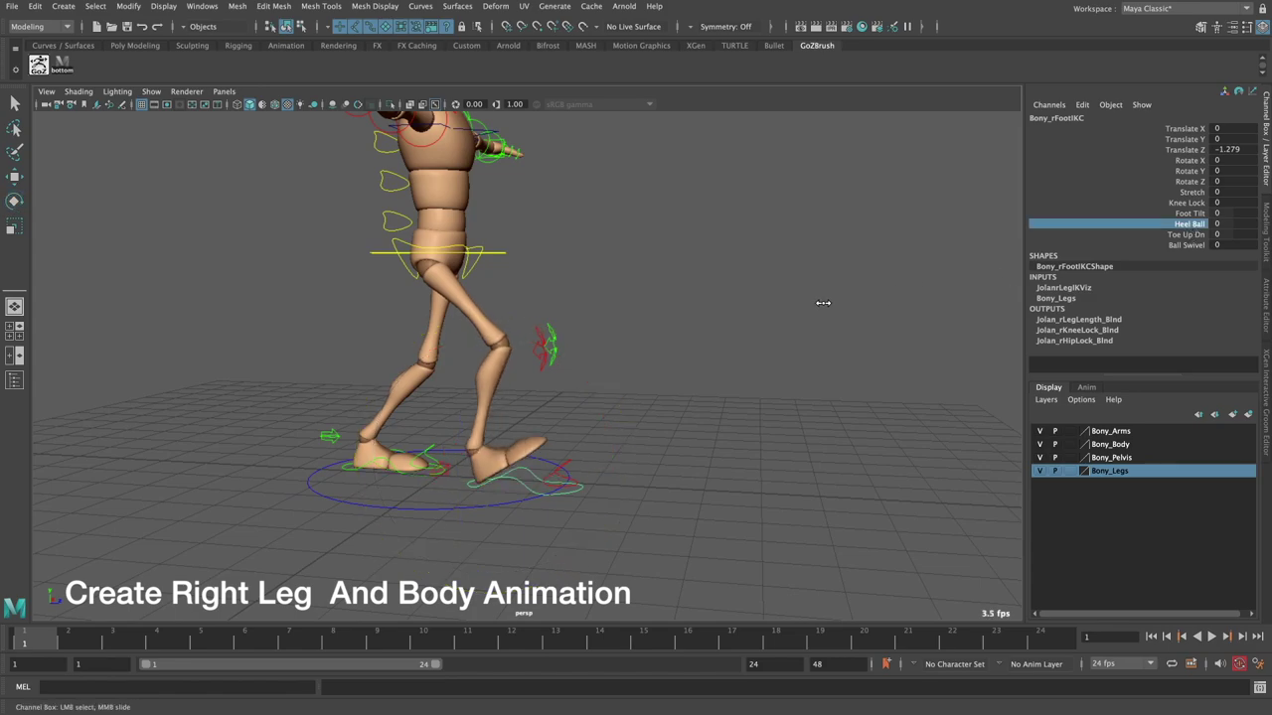
{"action": "left_click_drag", "start_coordinate": [724, 353], "coordinate": [622, 394], "text": "alt"}
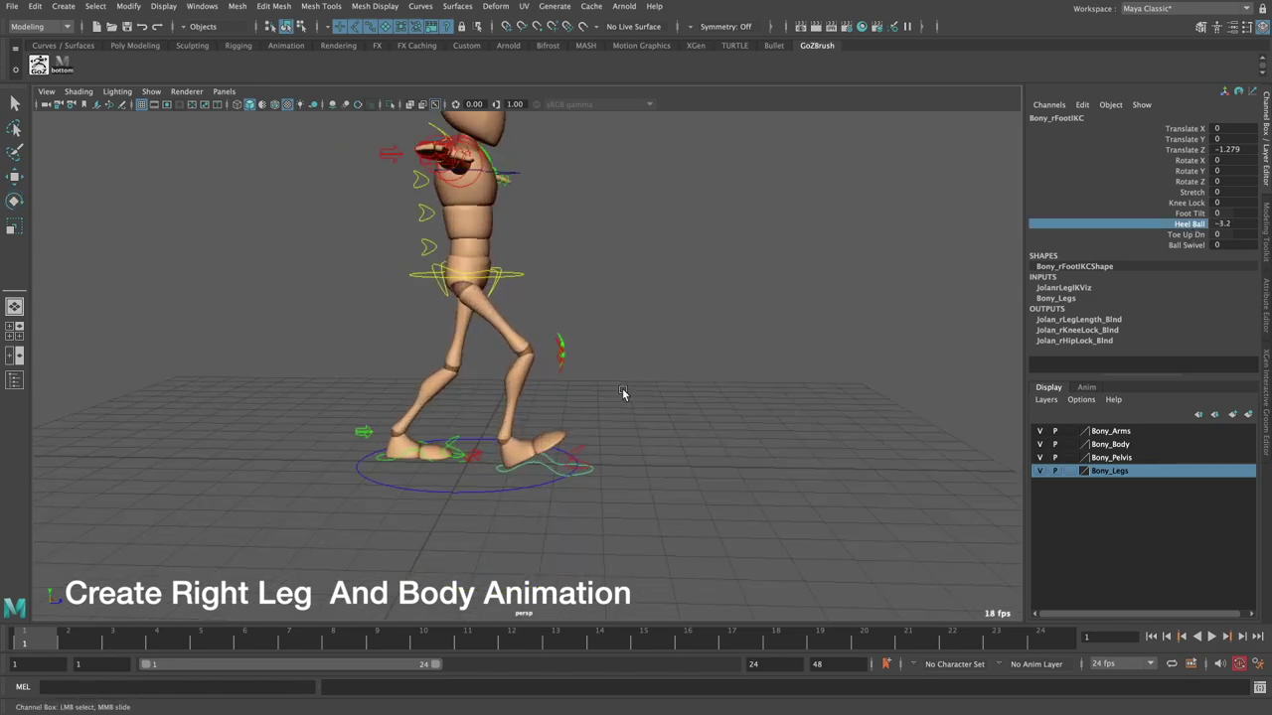
{"action": "key", "text": "w"}
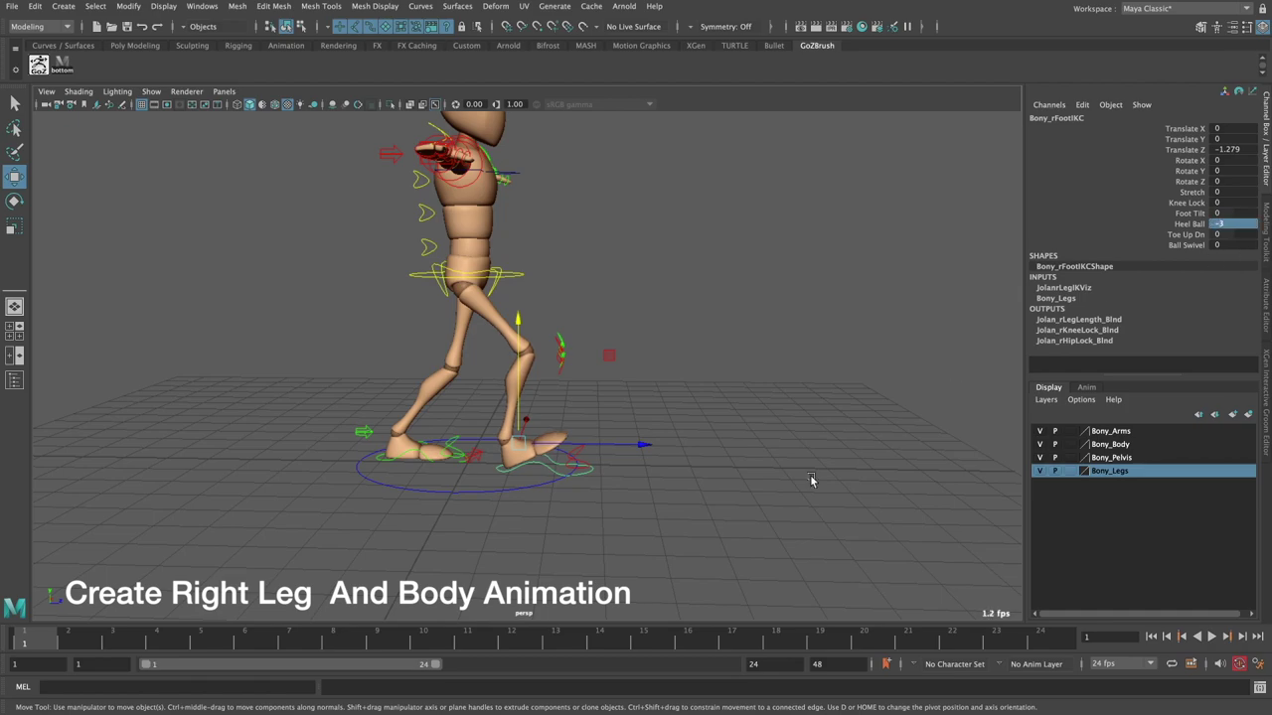
{"action": "left_click_drag", "start_coordinate": [811, 481], "coordinate": [577, 531], "text": "alt"}
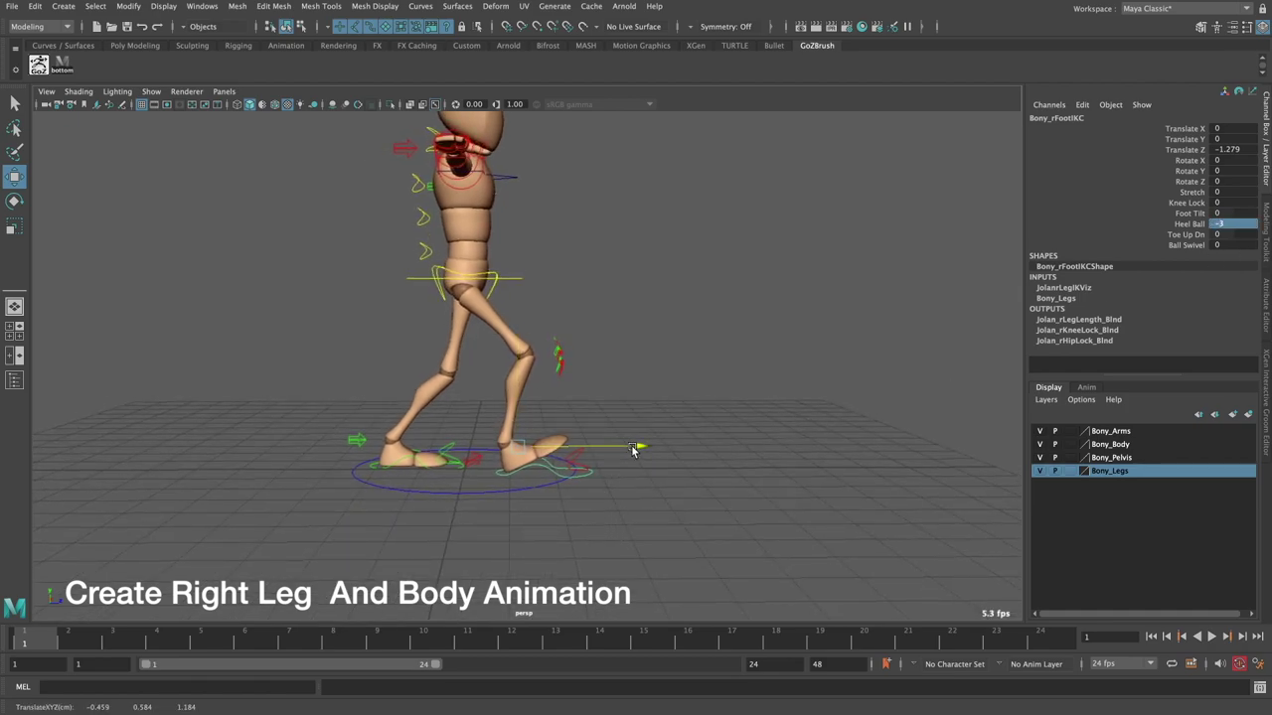
{"action": "left_click_drag", "start_coordinate": [633, 450], "coordinate": [678, 457]}
{"action": "type", "text": "-4"}
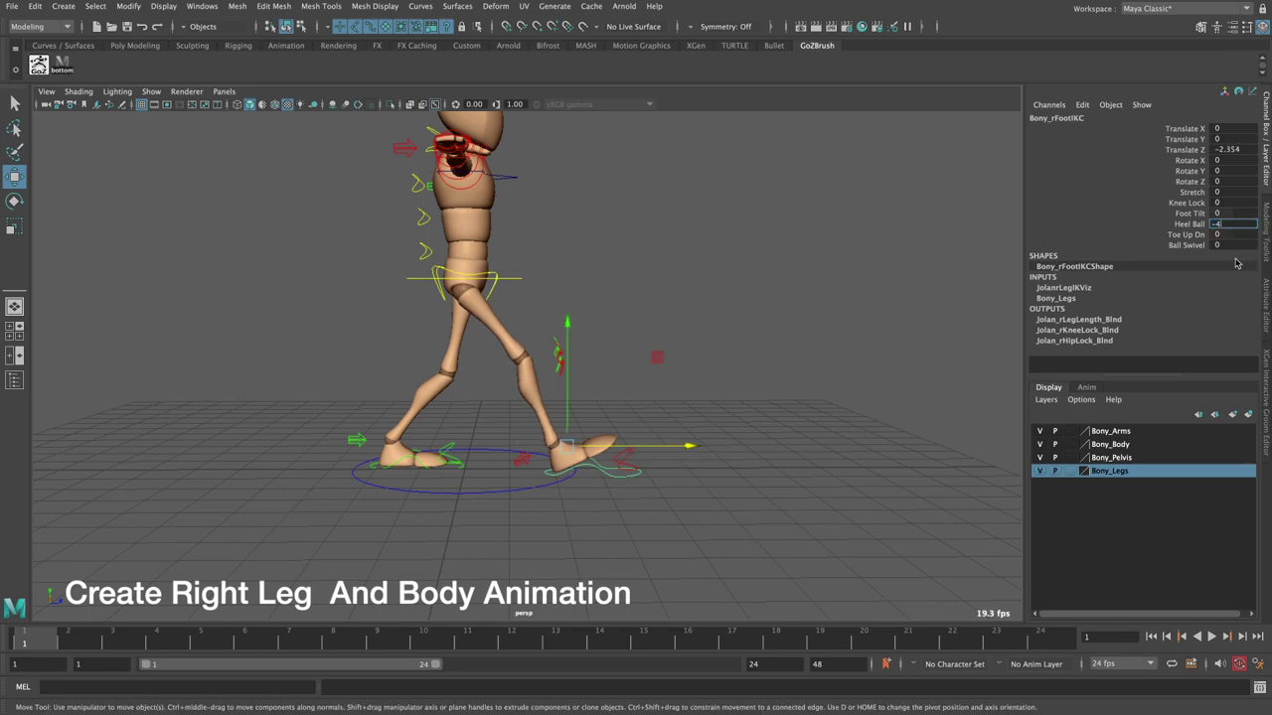
{"action": "key", "text": "Return"}
{"action": "left_click_drag", "start_coordinate": [717, 444], "coordinate": [616, 447], "text": "alt"}
- Lift the left heel with Heel Ball 6.7 and move that foot back
{"action": "left_click", "coordinate": [452, 469]}
{"action": "left_click_drag", "start_coordinate": [477, 457], "coordinate": [552, 470], "text": "alt"}
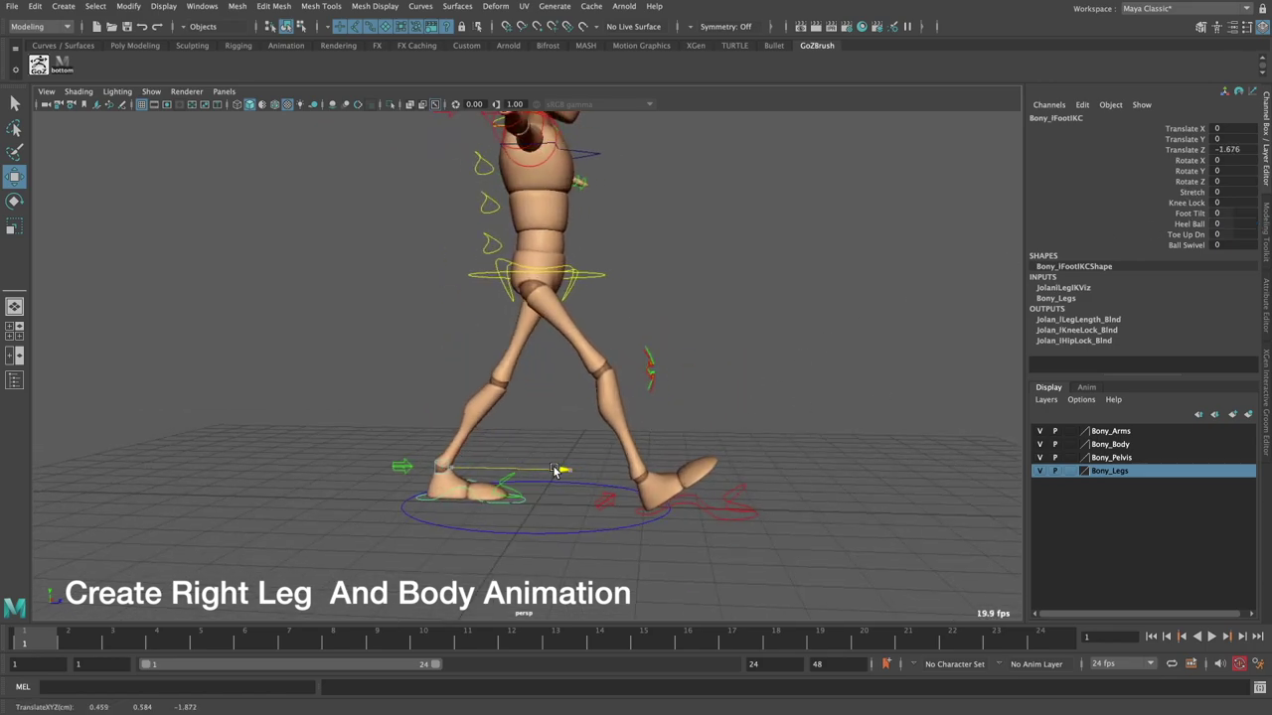
{"action": "left_click", "coordinate": [1192, 225]}
{"action": "middle_click_drag", "start_coordinate": [730, 239], "coordinate": [777, 231]}
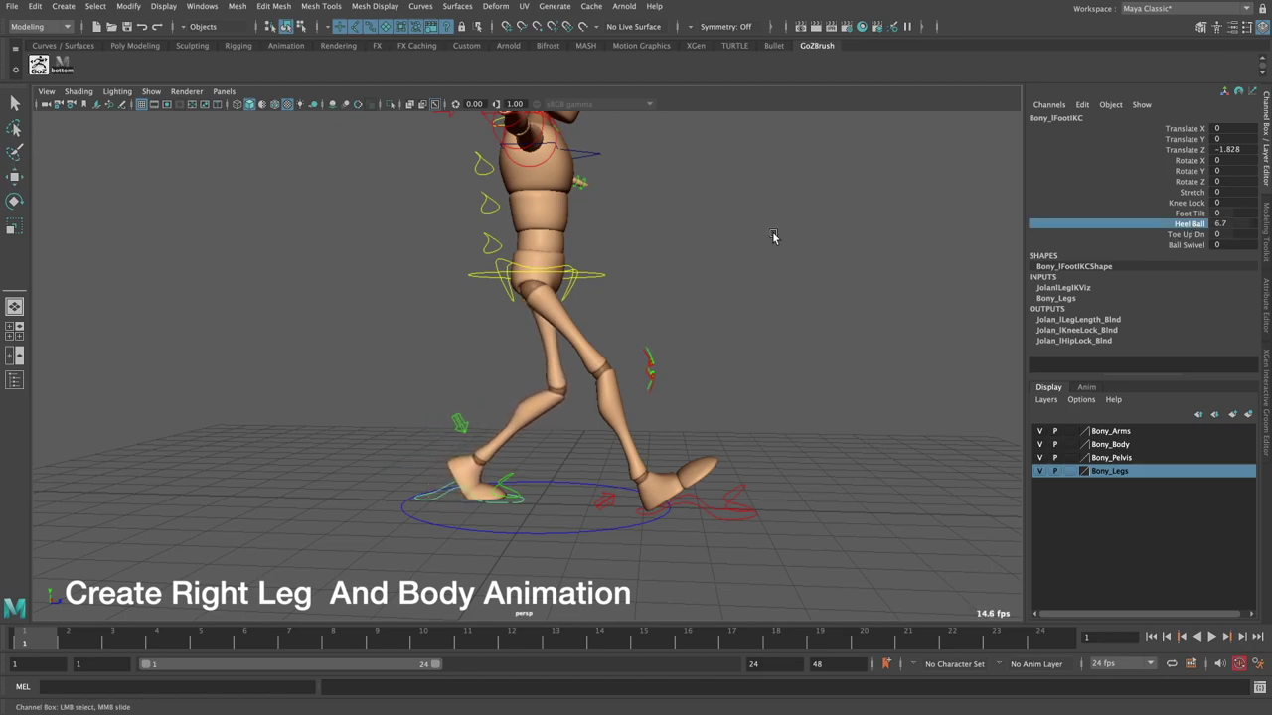
{"action": "key", "text": "w"}
{"action": "mouse_move", "coordinate": [556, 427]}
{"action": "left_mouse_down", "text": "alt"}
{"action": "mouse_move", "coordinate": [601, 421]}
{"action": "mouse_move", "coordinate": [582, 446]}
{"action": "mouse_move", "coordinate": [557, 442]}
{"action": "mouse_move", "coordinate": [569, 447]}
{"action": "mouse_move", "coordinate": [544, 479]}
{"action": "mouse_move", "coordinate": [596, 426]}
{"action": "left_mouse_up", "text": "alt"}
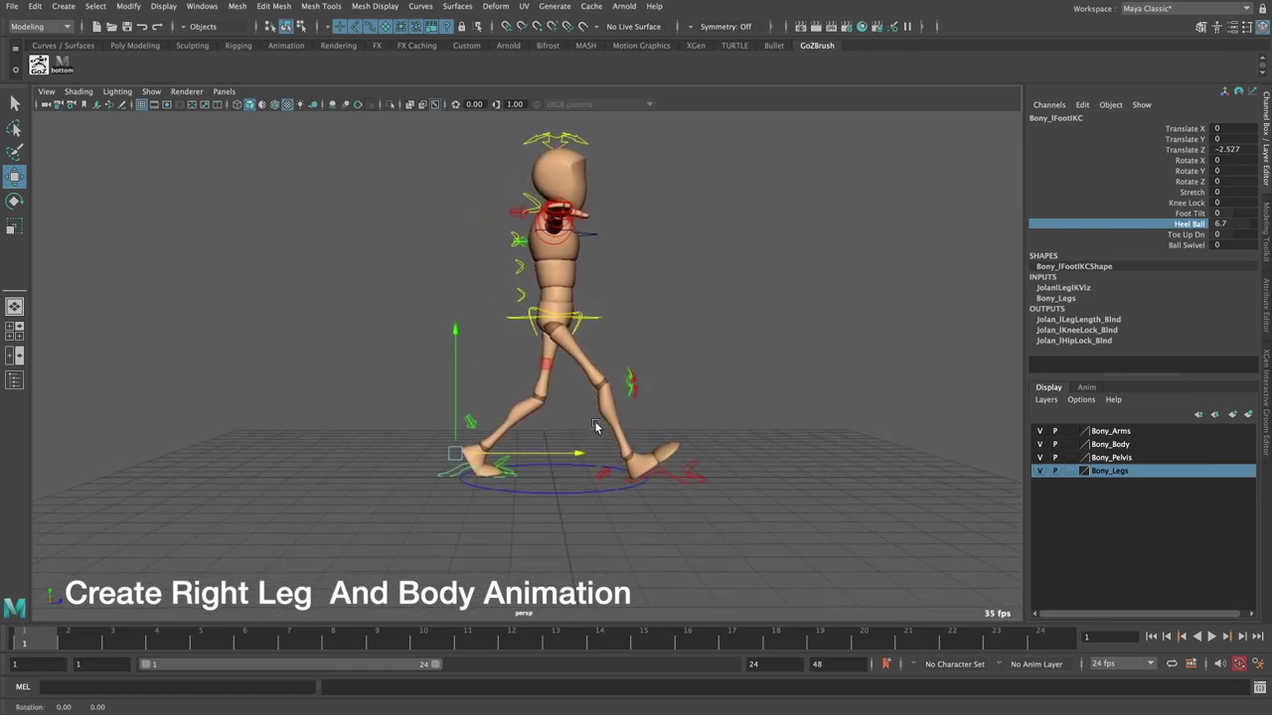
{"action": "left_click", "coordinate": [606, 393]}
{"action": "mouse_move", "coordinate": [597, 372]}
{"action": "left_mouse_down", "text": "alt"}
{"action": "mouse_move", "coordinate": [601, 343]}
{"action": "mouse_move", "coordinate": [539, 288]}
{"action": "mouse_move", "coordinate": [644, 427]}
{"action": "left_mouse_up", "text": "alt"}
{"action": "left_click", "coordinate": [600, 338]}
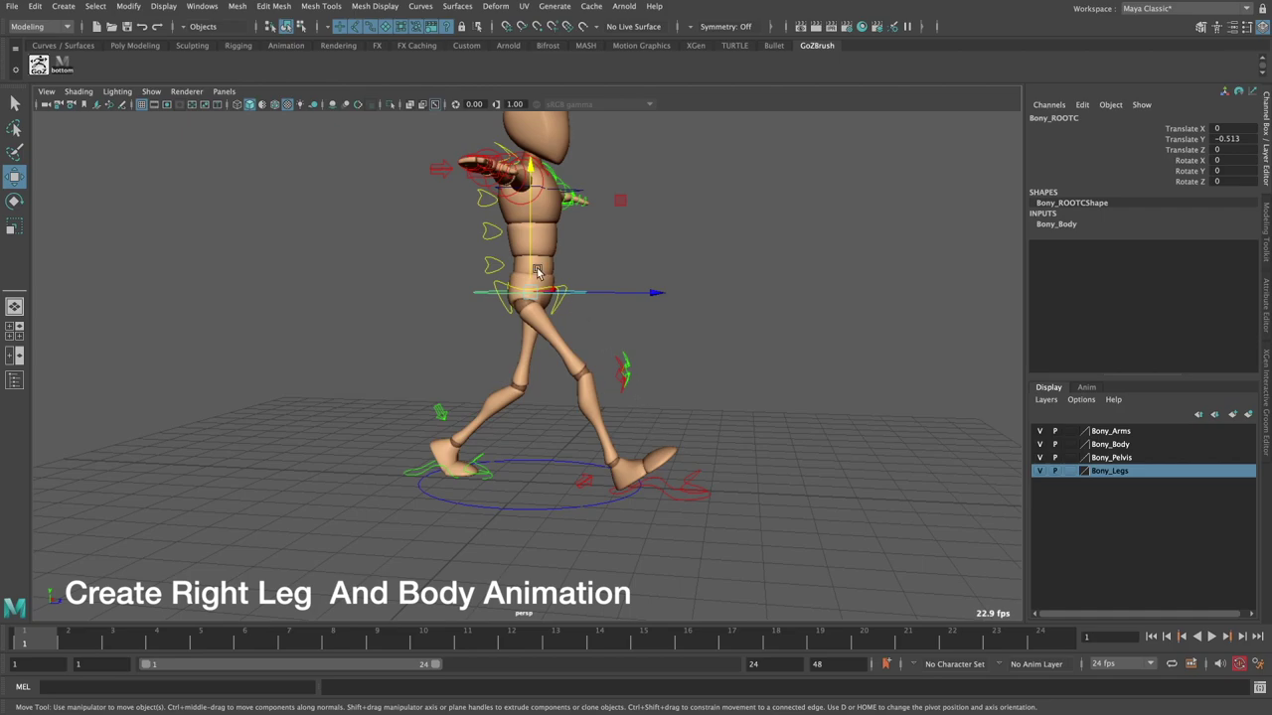
- Raise the root slightly to Translate Y -0.455 and select the left foot control
{"action": "left_click_drag", "start_coordinate": [537, 273], "coordinate": [533, 257]}
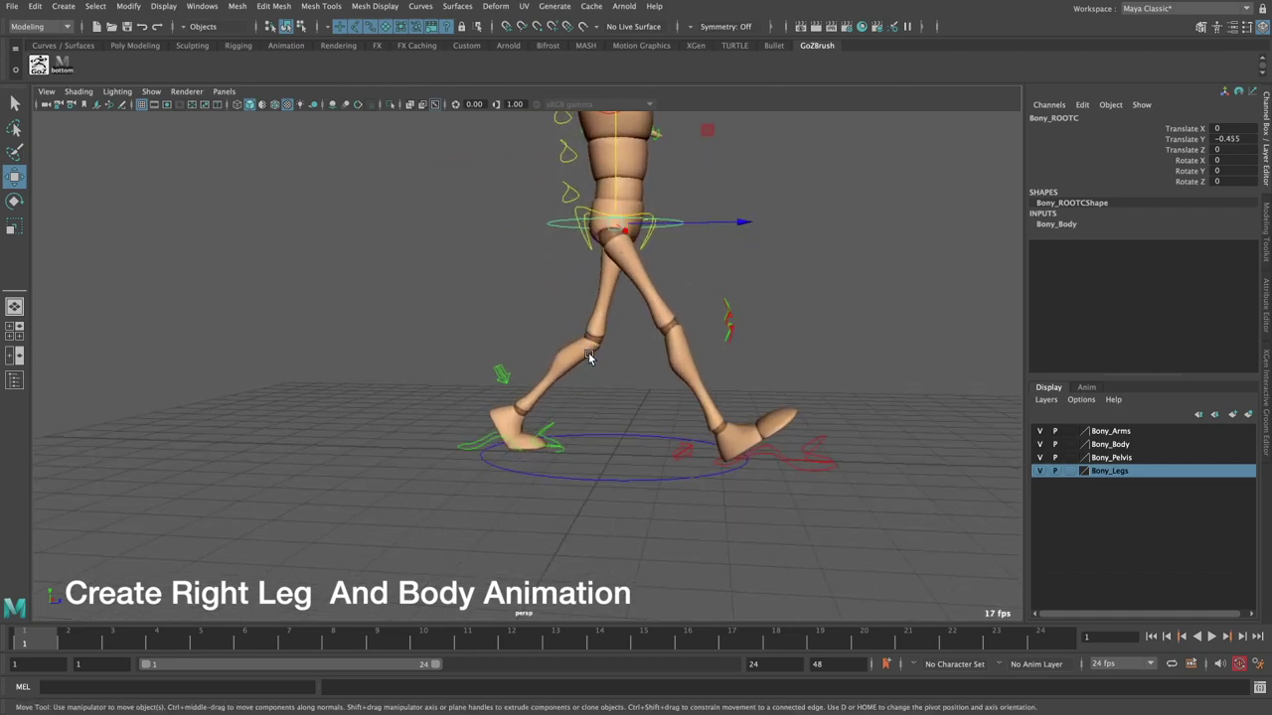
{"action": "left_click_drag", "start_coordinate": [590, 343], "coordinate": [491, 440], "text": "alt"}
{"action": "left_click", "coordinate": [477, 453]}
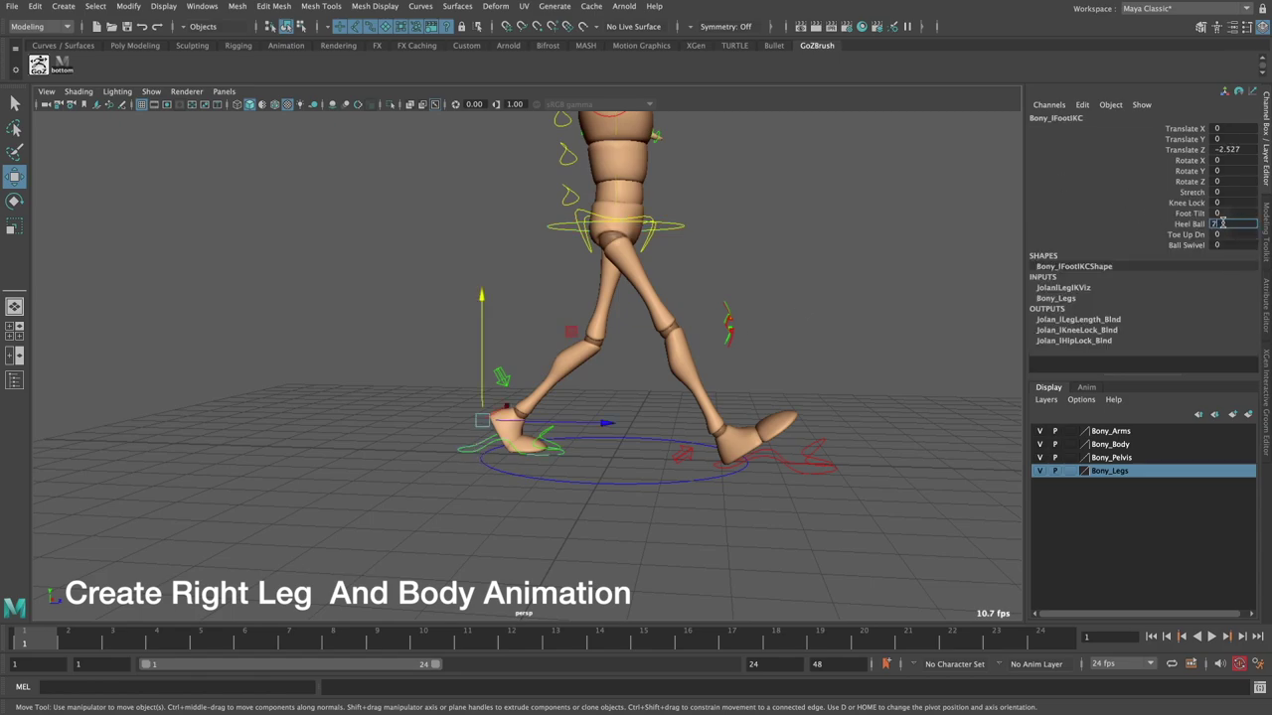
{"action": "left_click_drag", "start_coordinate": [642, 314], "coordinate": [624, 315], "text": "alt"}
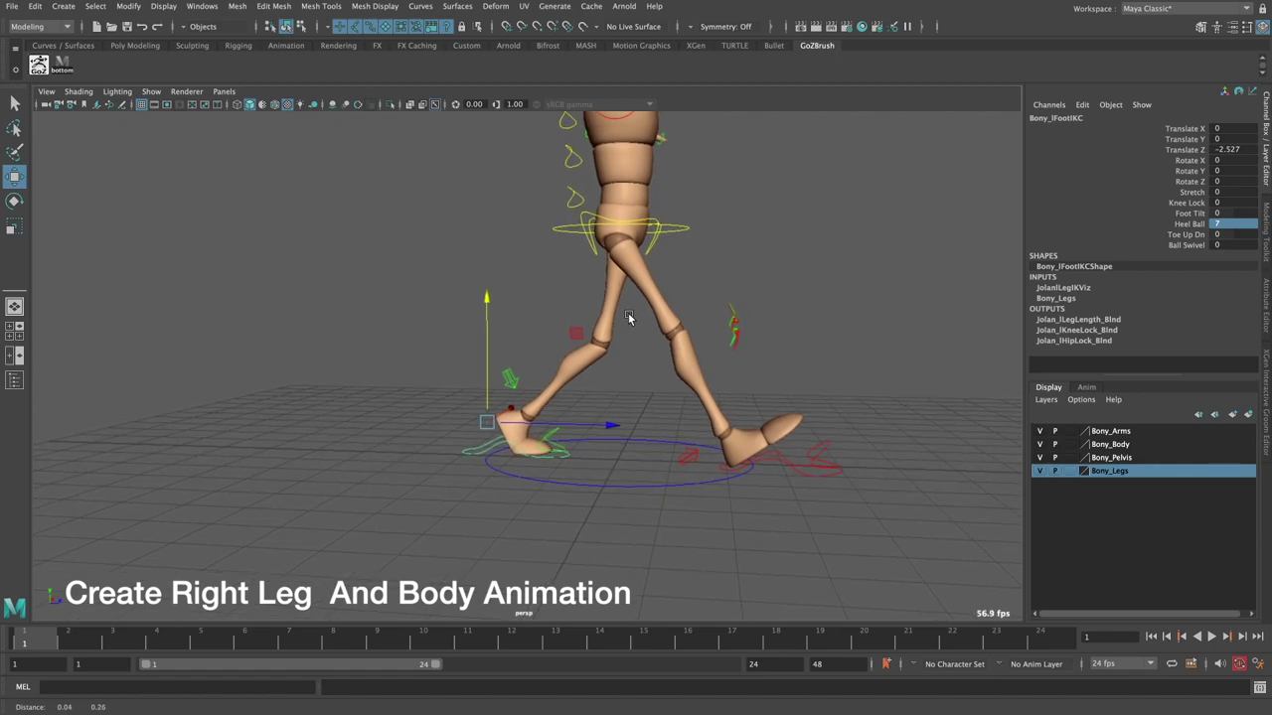
{"action": "middle_click_drag", "start_coordinate": [644, 306], "coordinate": [653, 306], "text": "alt"}
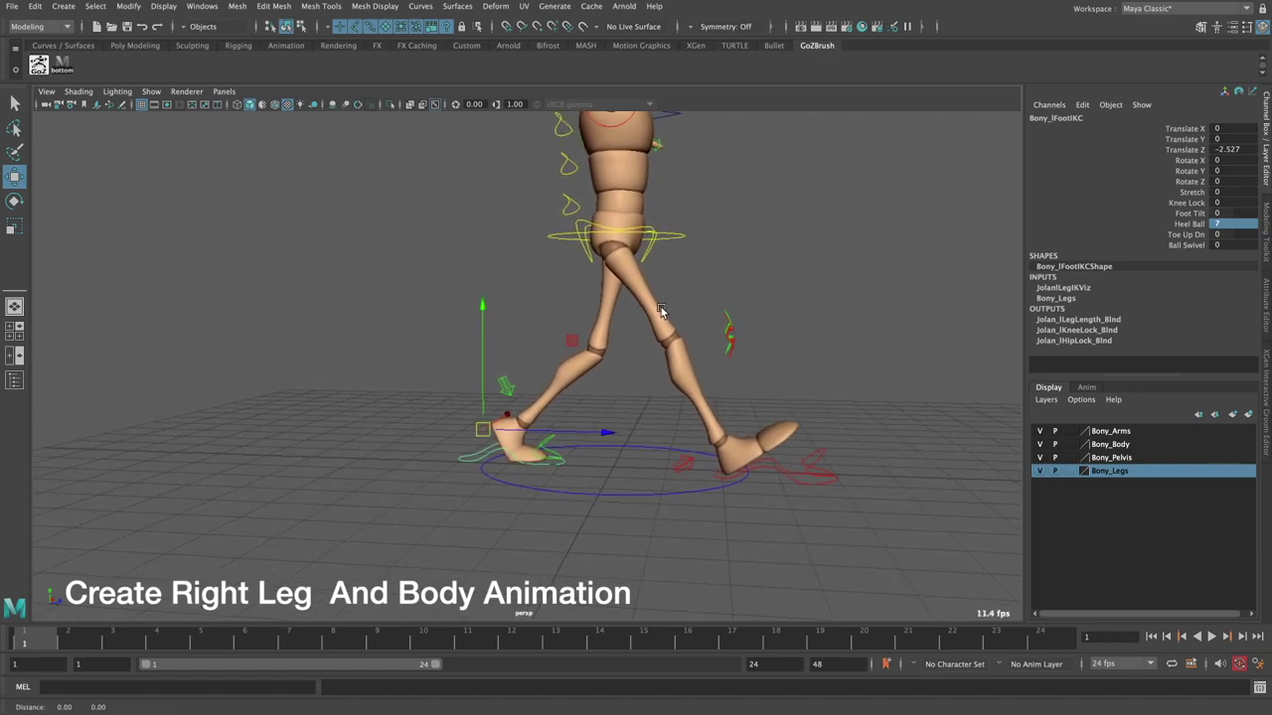
{"action": "mouse_move", "coordinate": [619, 375]}
{"action": "left_mouse_down", "text": "alt"}
{"action": "mouse_move", "coordinate": [555, 393]}
{"action": "mouse_move", "coordinate": [698, 485]}
{"action": "left_mouse_up", "text": "alt"}
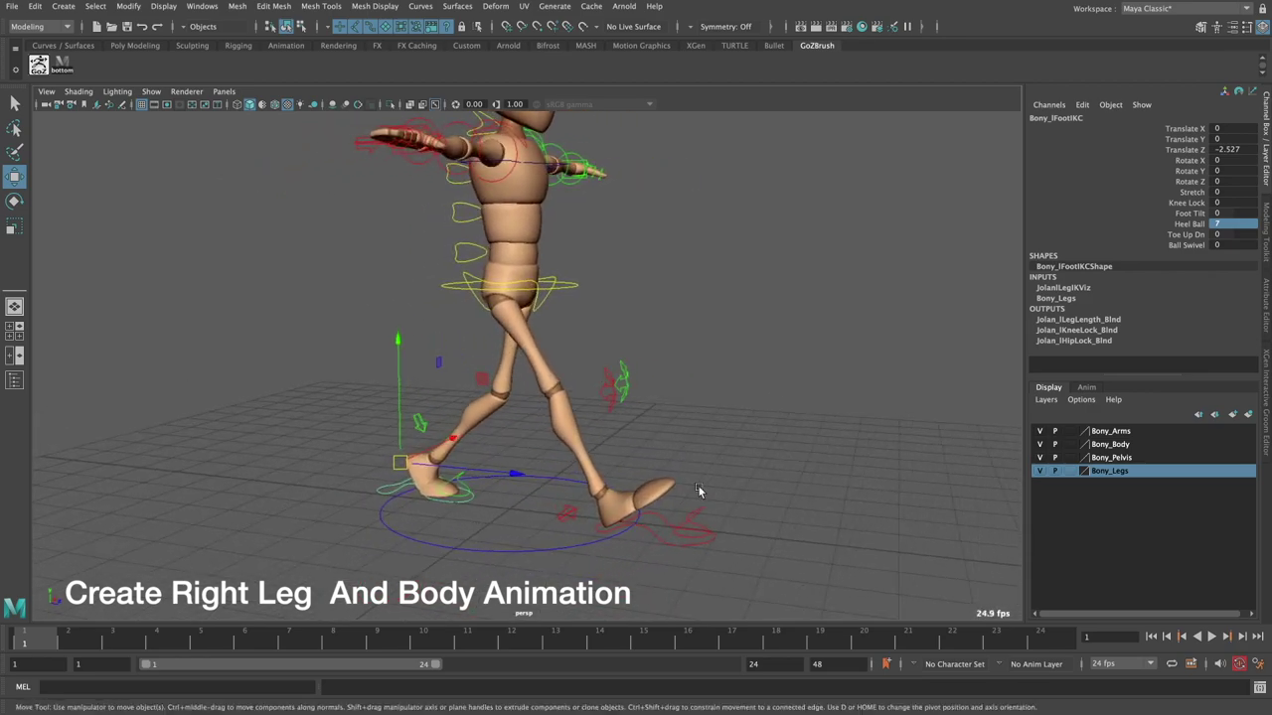
- Select the foot, toe, knee and hip controls in turn, ending on the root control
{"action": "left_click", "coordinate": [705, 537]}
{"action": "scroll", "coordinate": [710, 533], "scroll_direction": "up", "scroll_amount": 3}
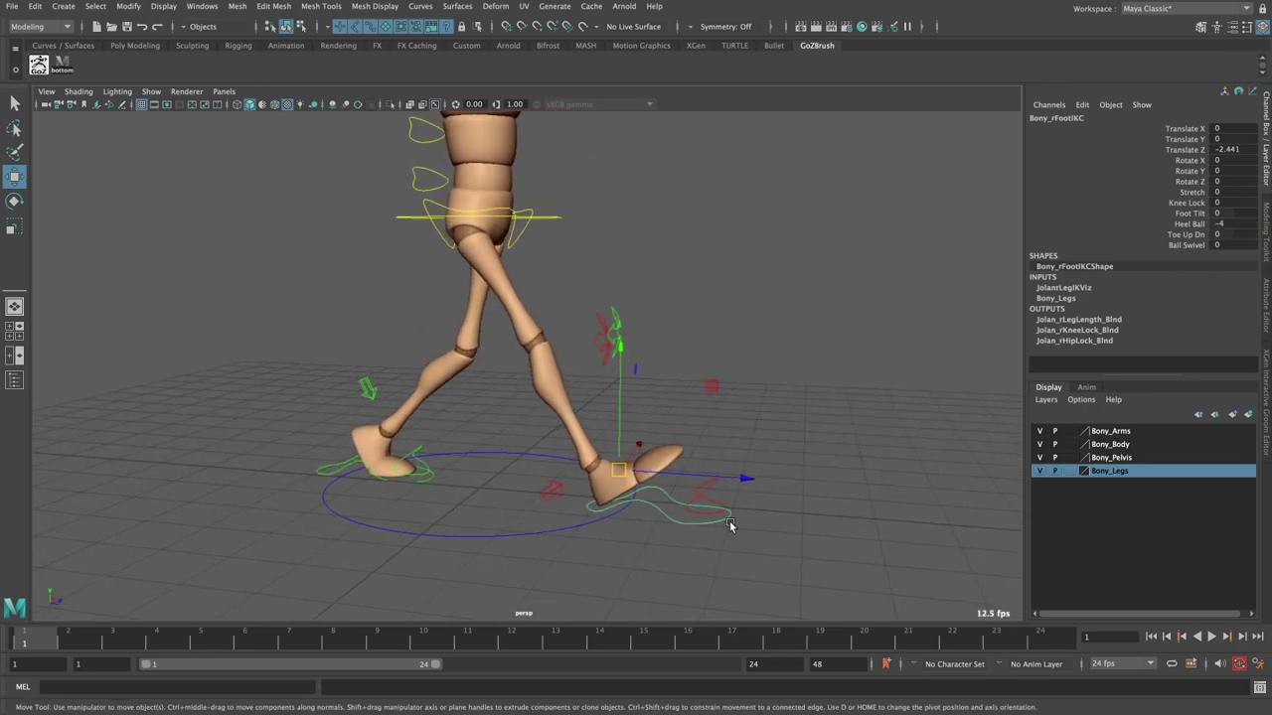
{"action": "left_click", "coordinate": [706, 500]}
{"action": "left_click_drag", "start_coordinate": [706, 500], "coordinate": [557, 473], "text": "alt"}
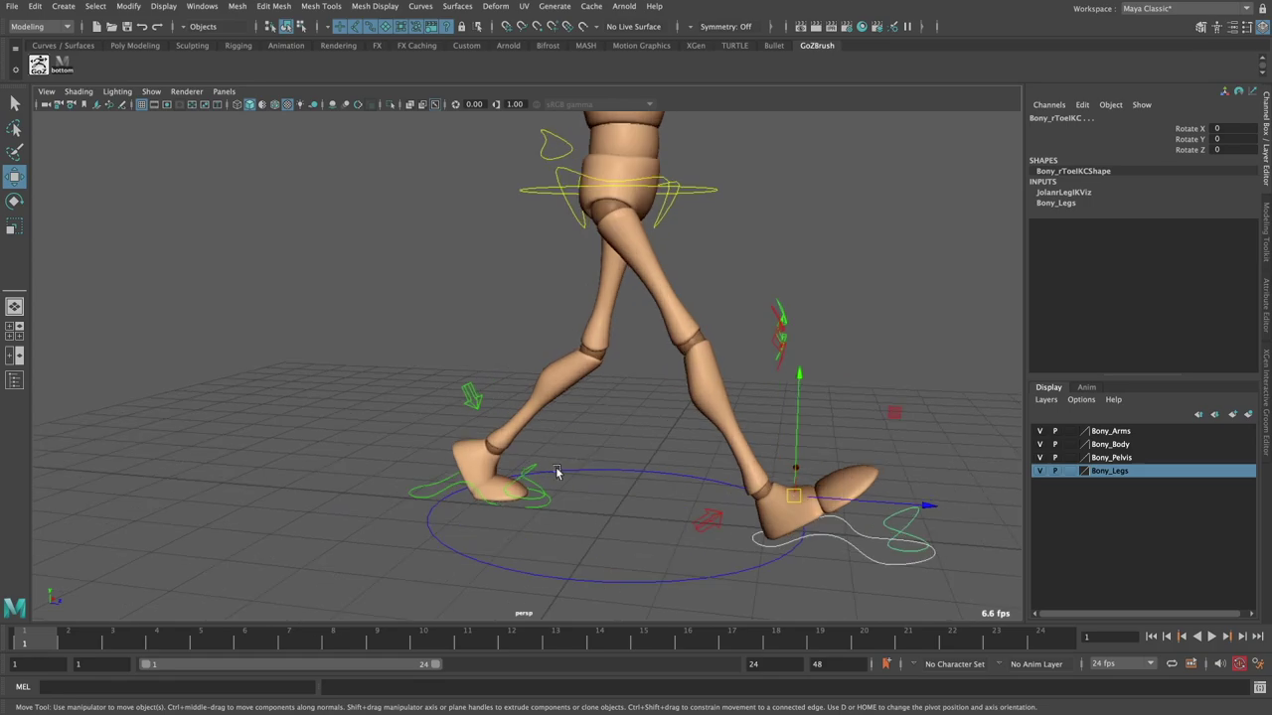
{"action": "left_click", "coordinate": [438, 494]}
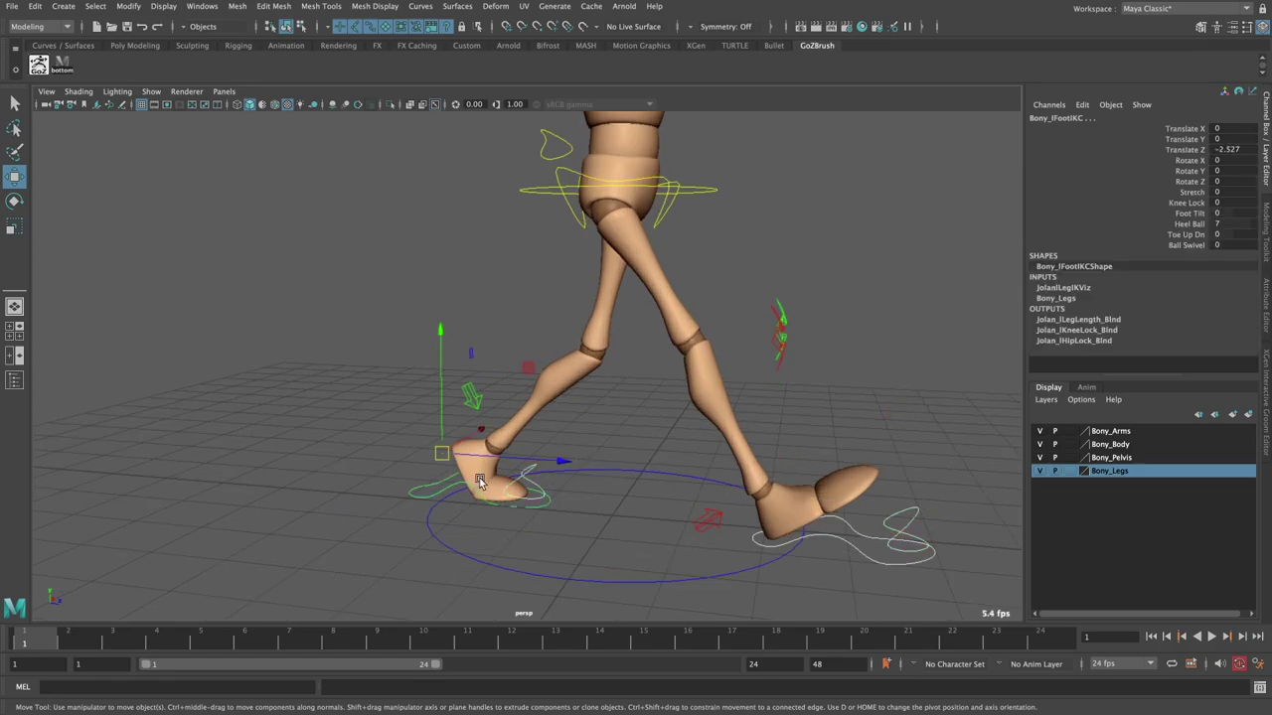
{"action": "mouse_move", "coordinate": [631, 454]}
{"action": "left_mouse_down", "text": "alt"}
{"action": "mouse_move", "coordinate": [577, 454]}
{"action": "mouse_move", "coordinate": [695, 477]}
{"action": "left_mouse_up", "text": "alt"}
{"action": "left_click", "coordinate": [724, 485]}
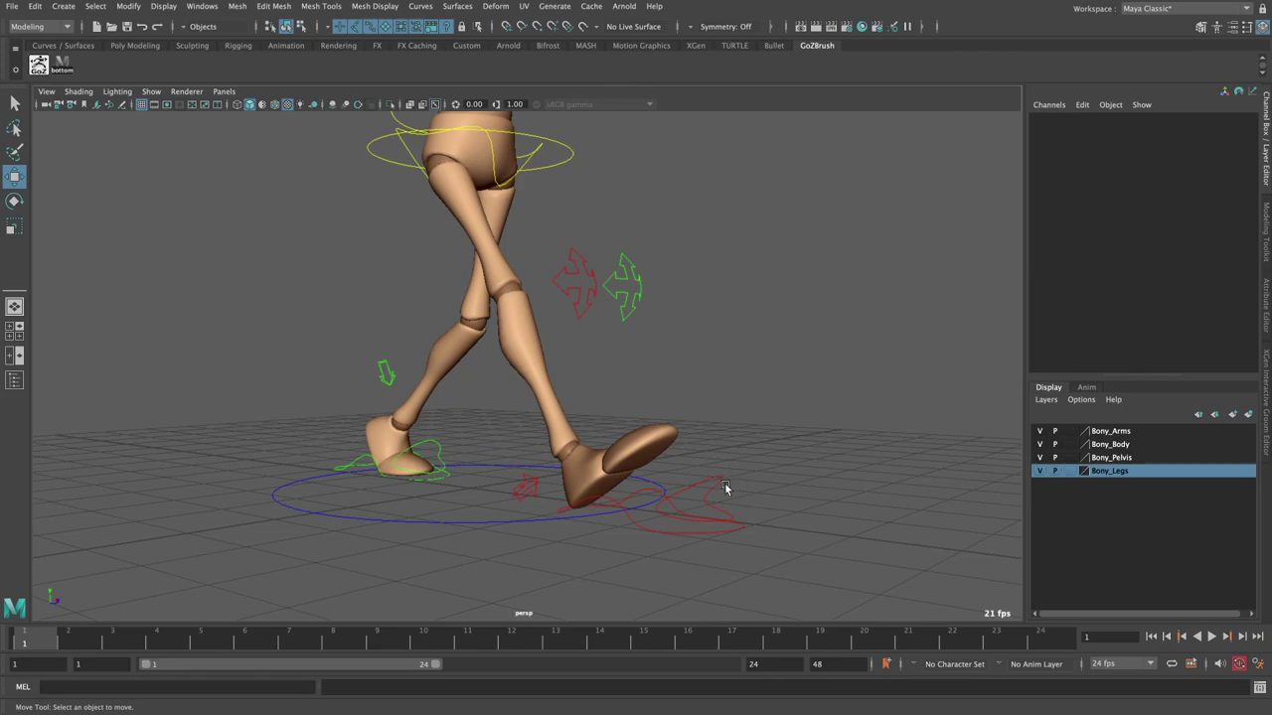
{"action": "left_click", "coordinate": [619, 505]}
{"action": "mouse_move", "coordinate": [632, 510]}
{"action": "left_mouse_down", "text": "alt"}
{"action": "mouse_move", "coordinate": [653, 477]}
{"action": "mouse_move", "coordinate": [577, 427]}
{"action": "mouse_move", "coordinate": [524, 324]}
{"action": "left_mouse_up", "text": "alt"}
{"action": "left_click", "coordinate": [550, 395]}
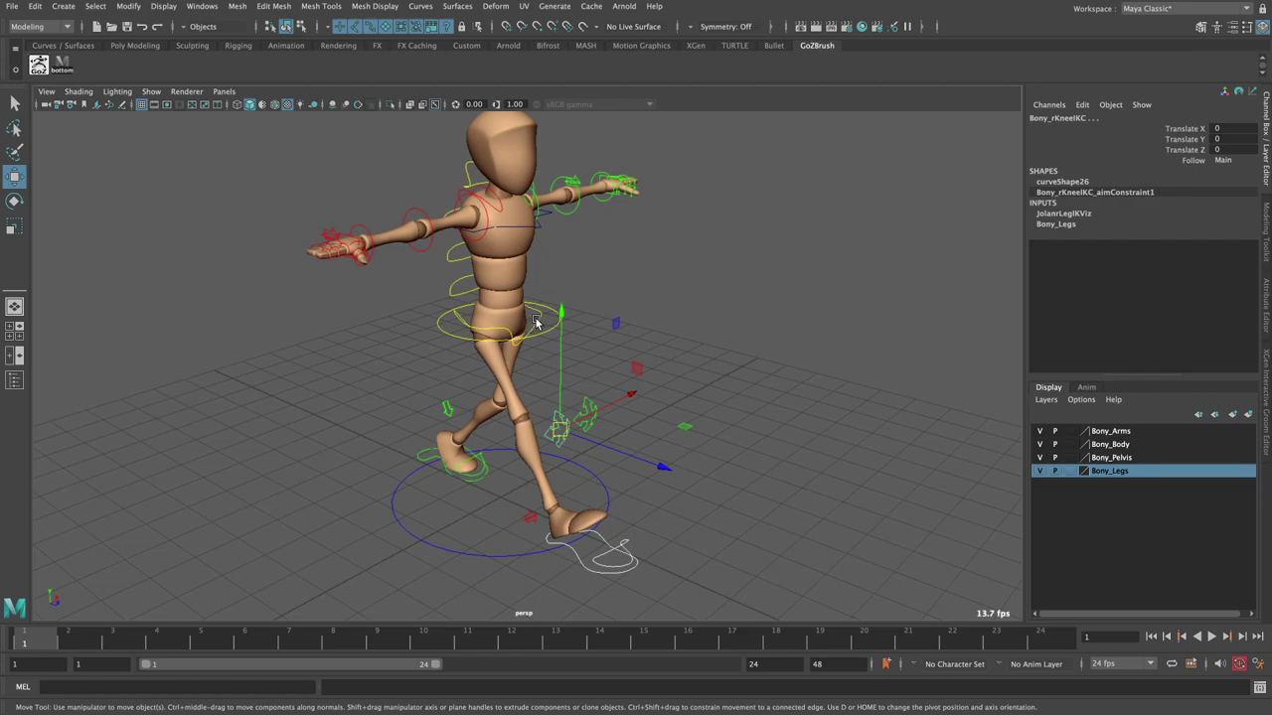
{"action": "left_click", "coordinate": [537, 338]}
{"action": "left_click", "coordinate": [477, 341]}
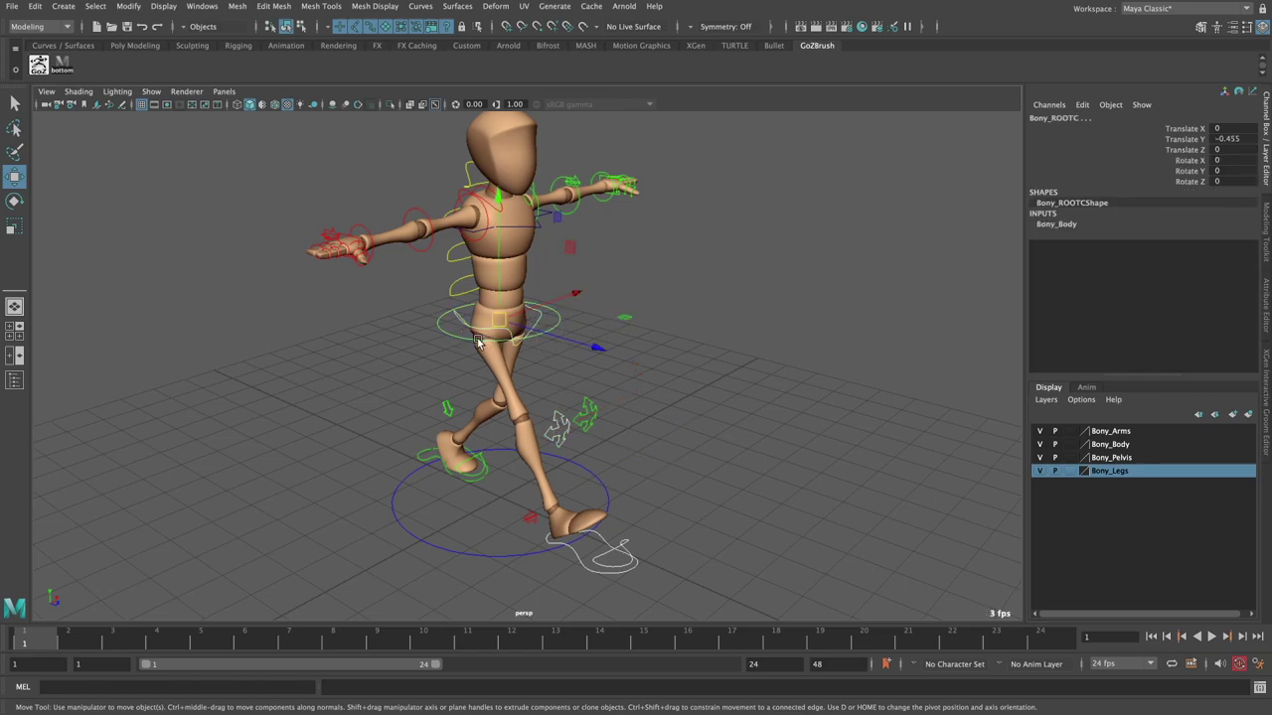
{"action": "left_click_drag", "start_coordinate": [413, 344], "coordinate": [452, 333], "text": "alt"}
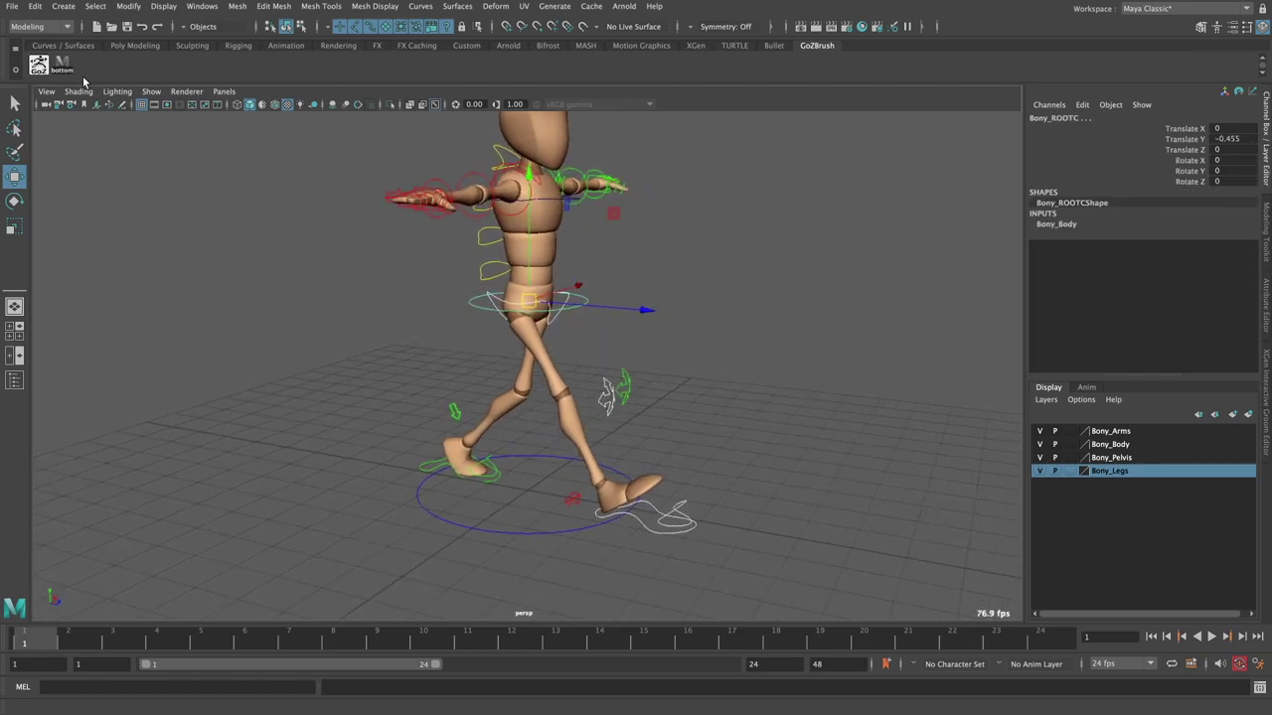
- Delete the extra button beside GoZ, then browse the Custom and Bullet shelves
{"action": "right_click", "coordinate": [72, 76]}
{"action": "left_click", "coordinate": [93, 112]}
{"action": "left_click", "coordinate": [466, 46]}
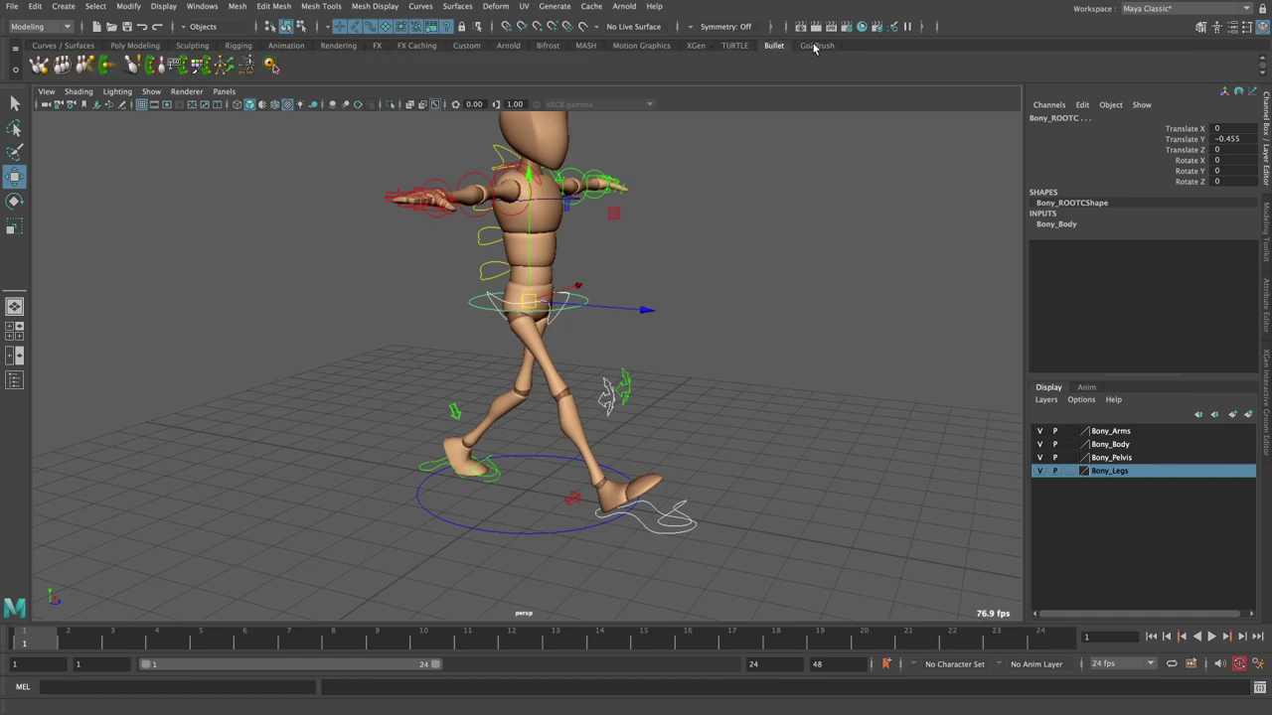
{"action": "left_click", "coordinate": [816, 45]}
{"action": "left_click", "coordinate": [773, 46]}
- Open and close the Outliner, then delete the extra Animation shelf button
{"action": "left_click", "coordinate": [211, 7]}
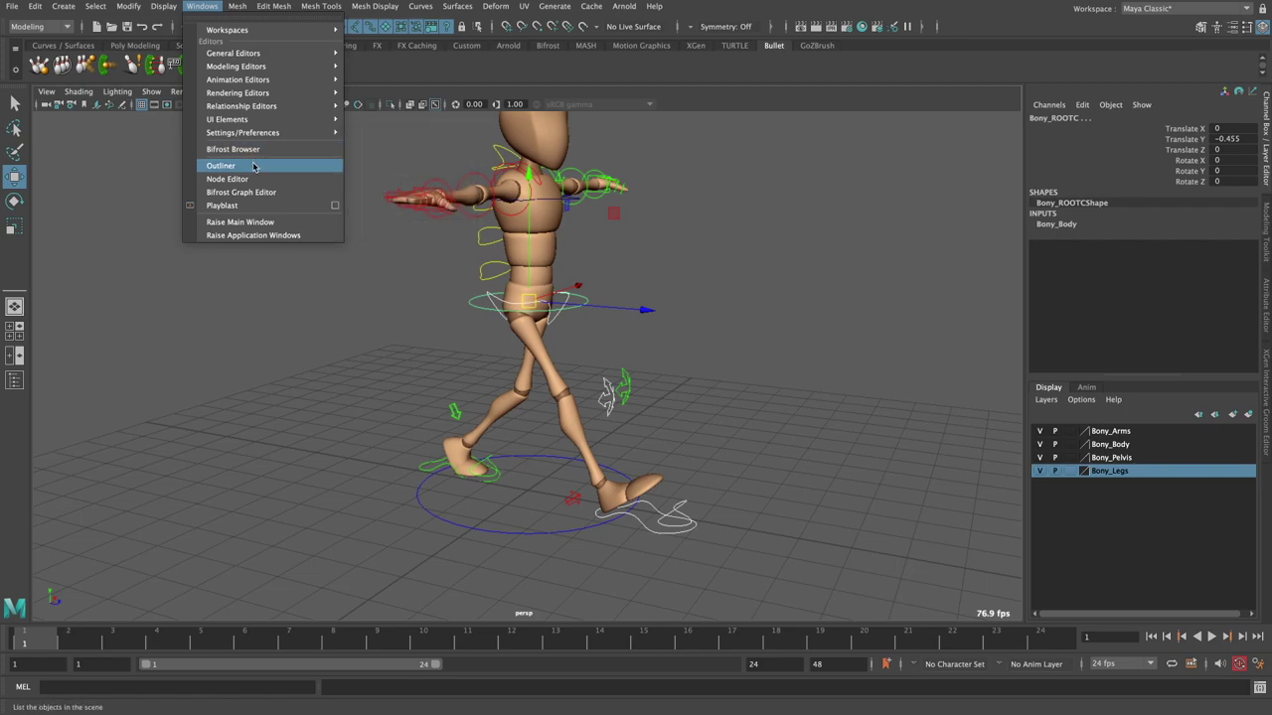
{"action": "left_click", "coordinate": [254, 163]}
{"action": "left_click", "coordinate": [401, 175]}
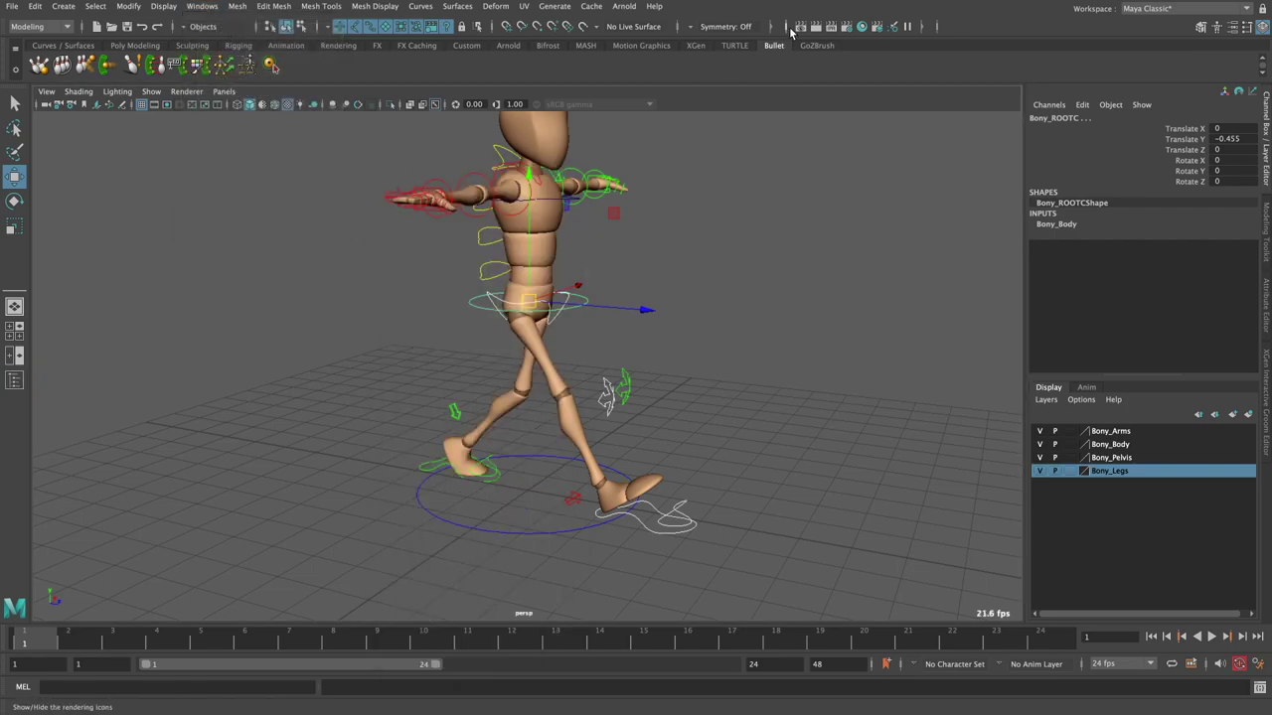
{"action": "left_click", "coordinate": [814, 46]}
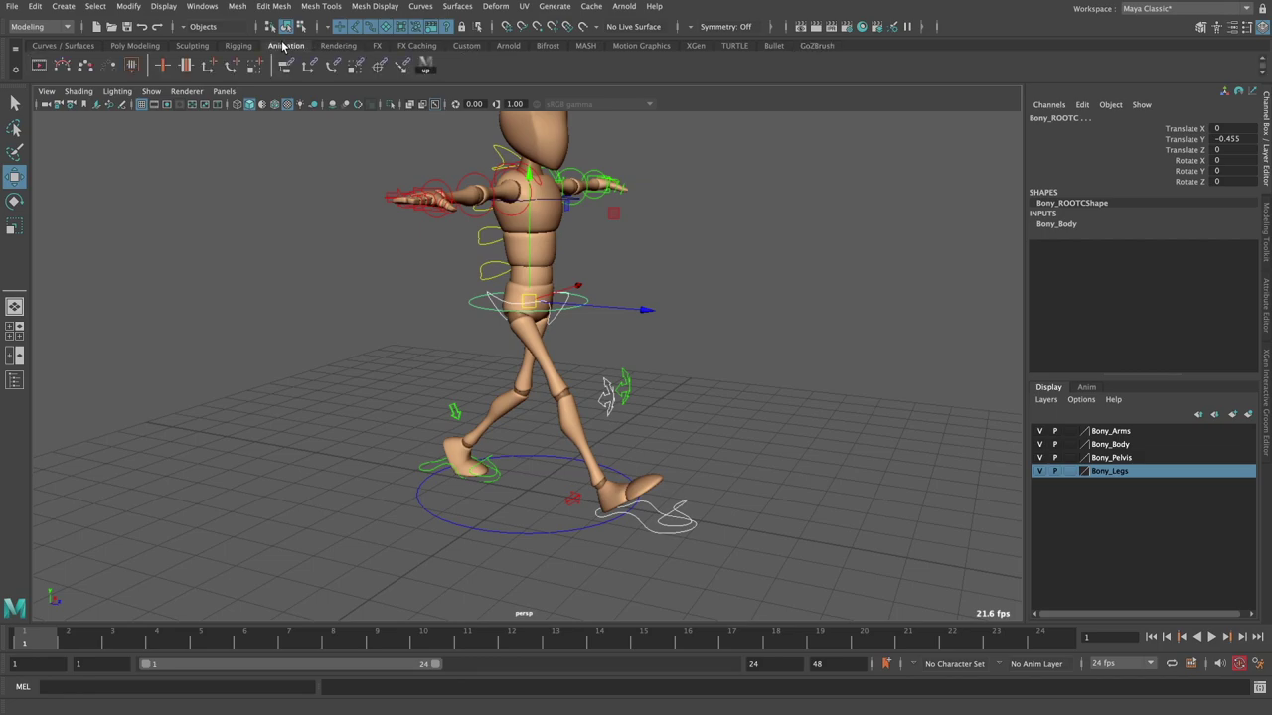
{"action": "right_click", "coordinate": [425, 65]}
{"action": "left_click", "coordinate": [467, 111]}
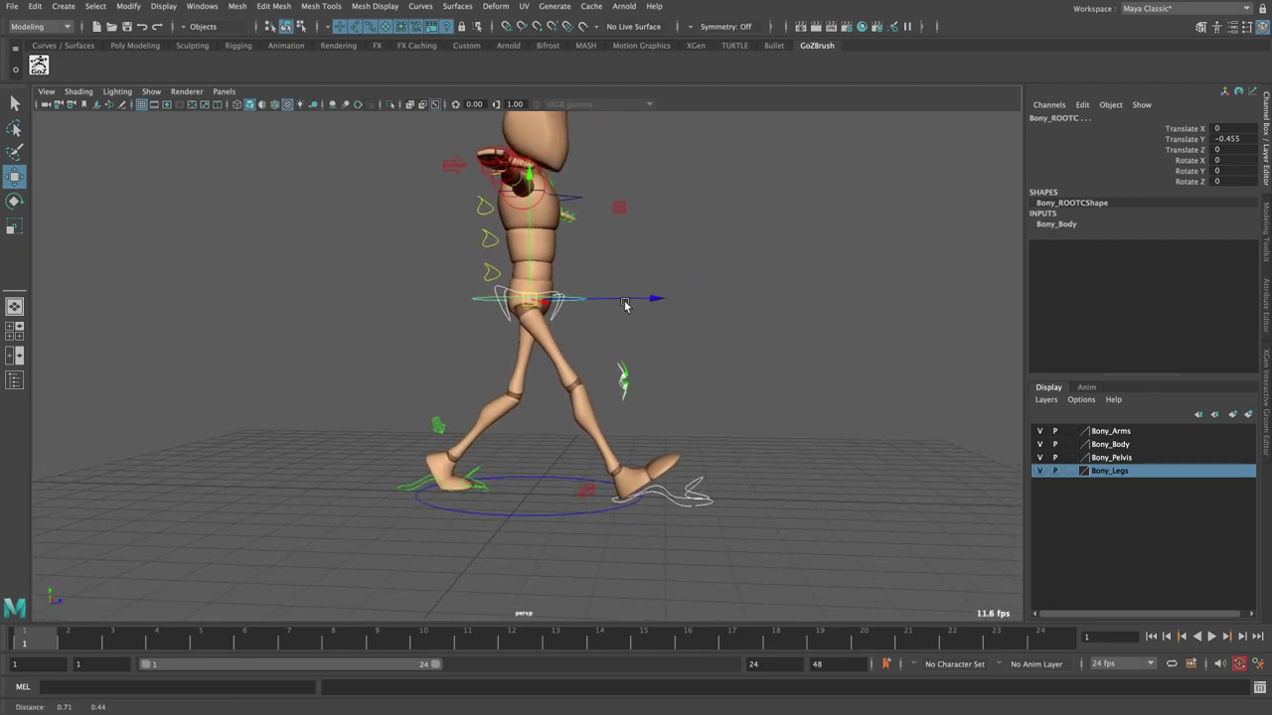
- Create a Quick Select Set named 'bottom' and add it as a shelf button
{"action": "left_click", "coordinate": [63, 6]}
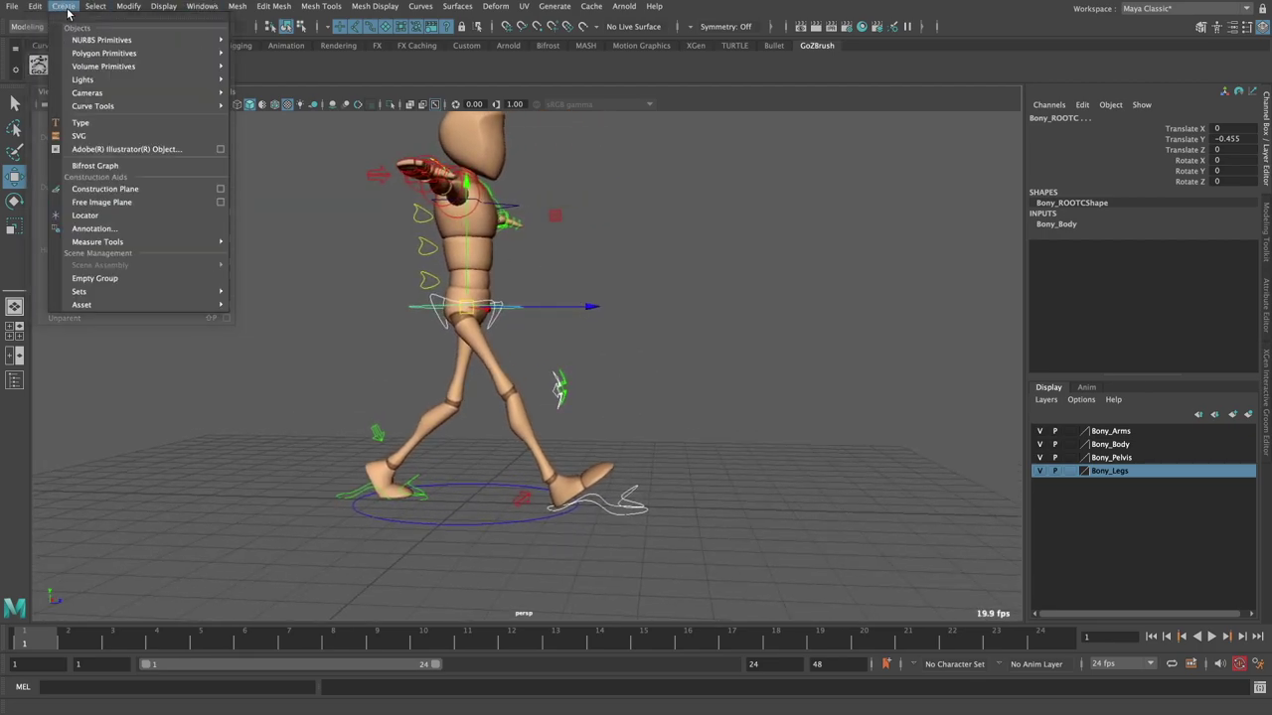
{"action": "mouse_move", "coordinate": [139, 291]}
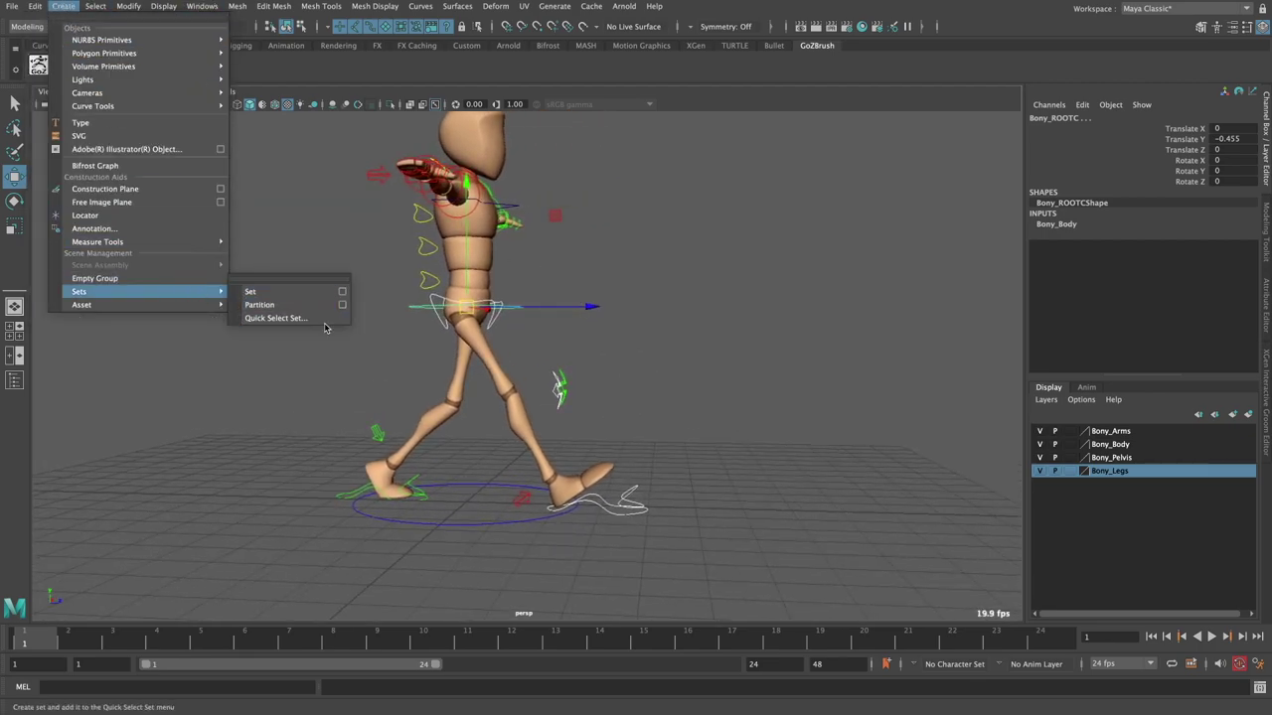
{"action": "left_click", "coordinate": [288, 316]}
{"action": "type", "text": "bottom"}
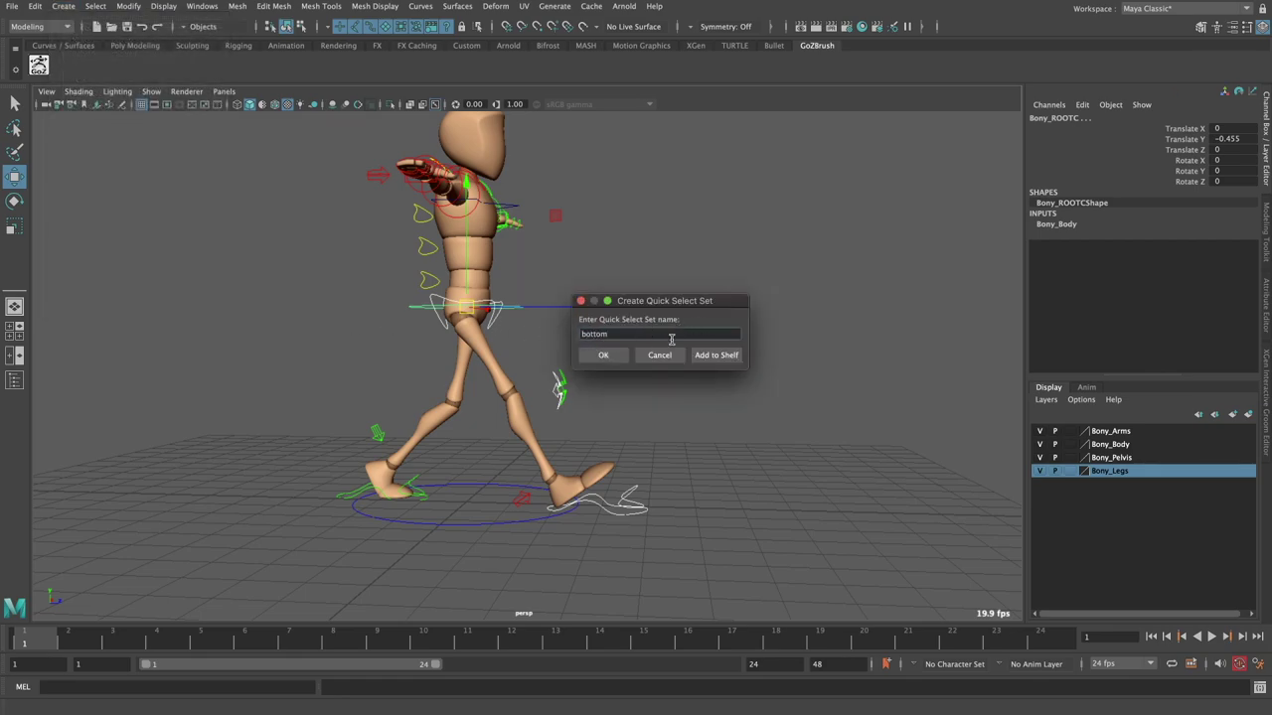
{"action": "left_click", "coordinate": [731, 360]}
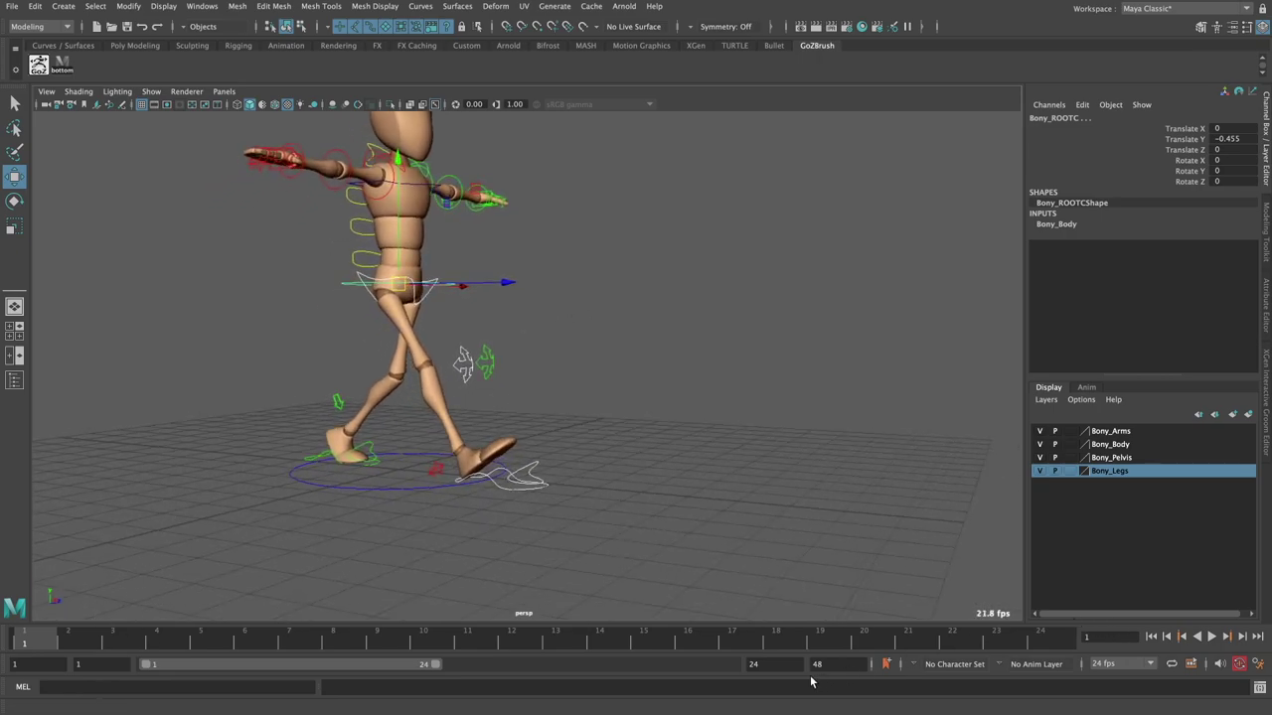
- Set the playback end to 25 and turn the right foot control to Rotate Y 8
{"action": "type", "text": "25"}
{"action": "key", "text": "Return"}
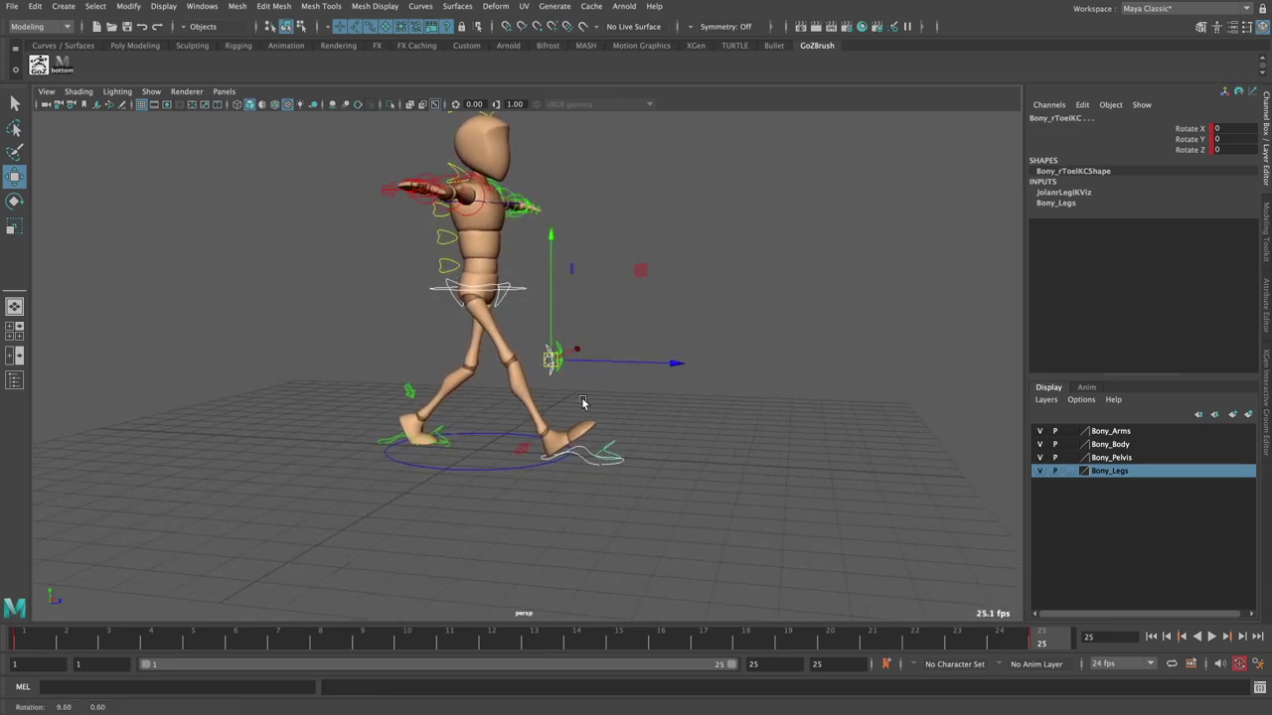
{"action": "left_click_drag", "start_coordinate": [596, 457], "coordinate": [749, 457], "text": "alt"}
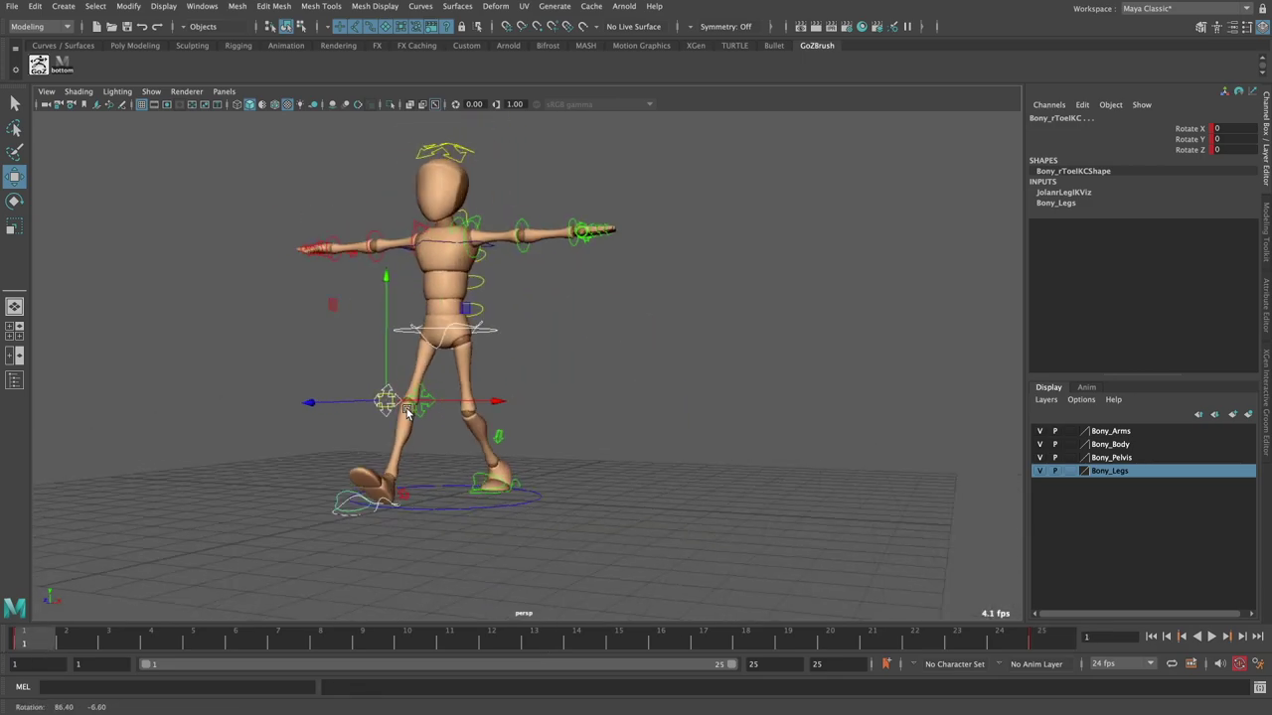
{"action": "left_click", "coordinate": [749, 457]}
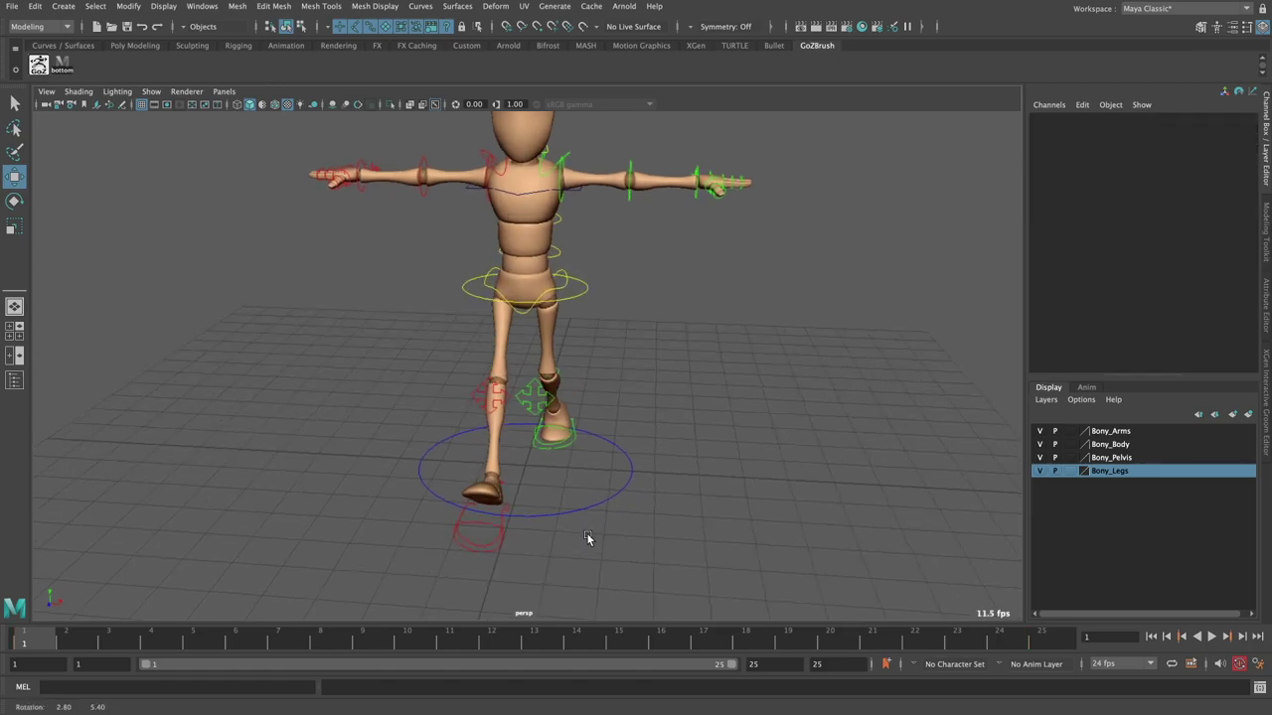
{"action": "mouse_move", "coordinate": [591, 539]}
{"action": "left_mouse_down", "text": "alt"}
{"action": "mouse_move", "coordinate": [559, 516]}
{"action": "mouse_move", "coordinate": [573, 552]}
{"action": "left_mouse_up", "text": "alt"}
{"action": "left_click", "coordinate": [516, 517]}
{"action": "key", "text": "e"}
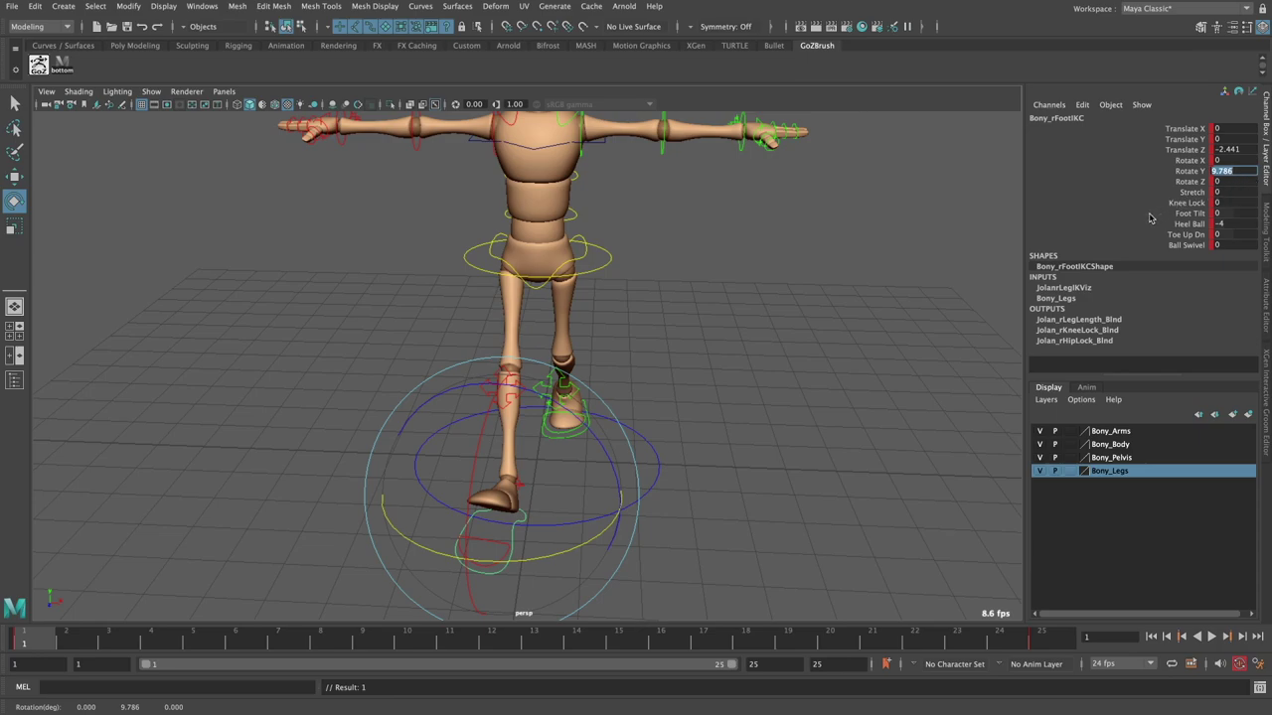
{"action": "left_click", "coordinate": [620, 383]}
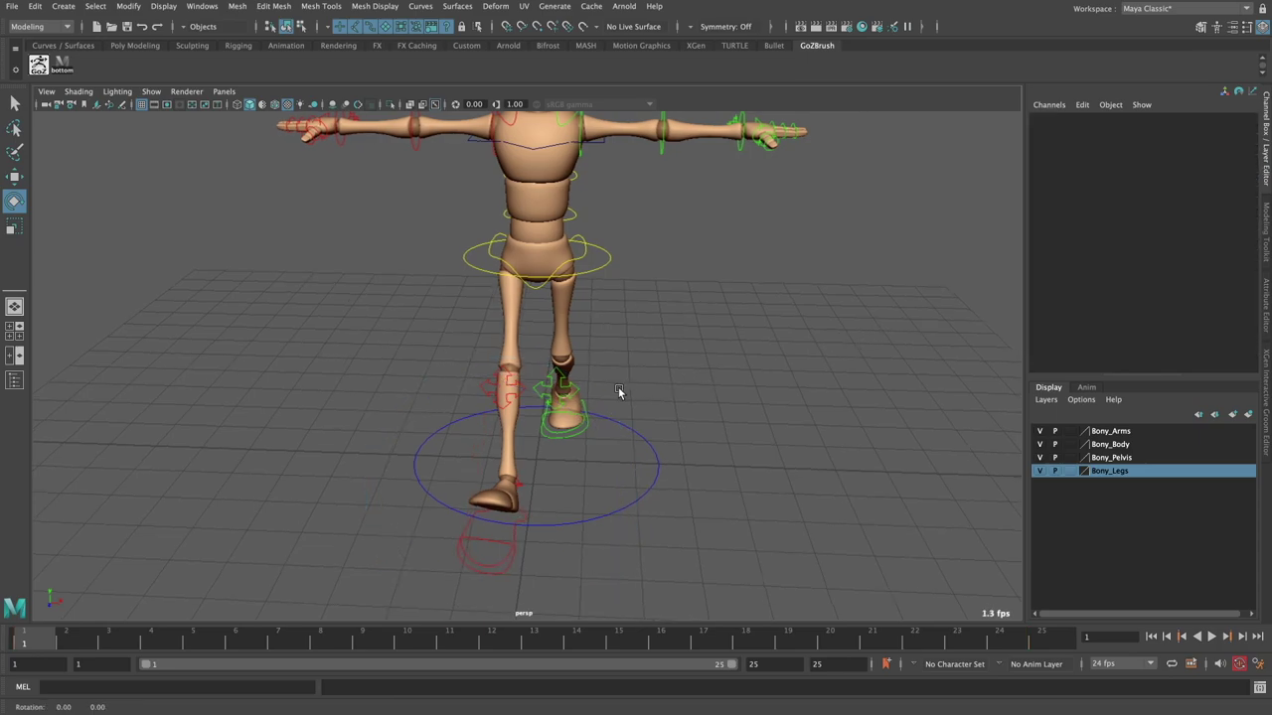
- Nudge the right foot control sideways to Translate X 0.05
{"action": "scroll", "coordinate": [569, 452], "scroll_direction": "up", "scroll_amount": 3}
{"action": "left_click", "coordinate": [525, 461]}
{"action": "key", "text": "w"}
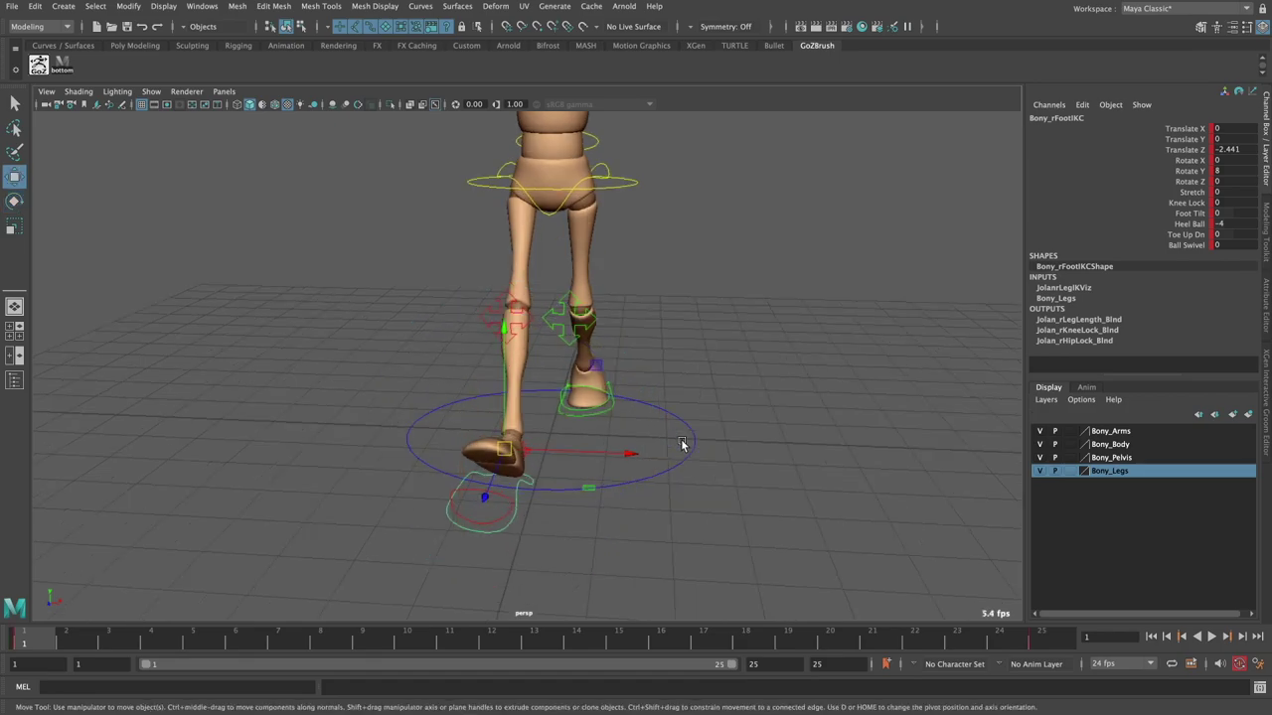
{"action": "left_click_drag", "start_coordinate": [525, 461], "coordinate": [632, 454], "text": "alt"}
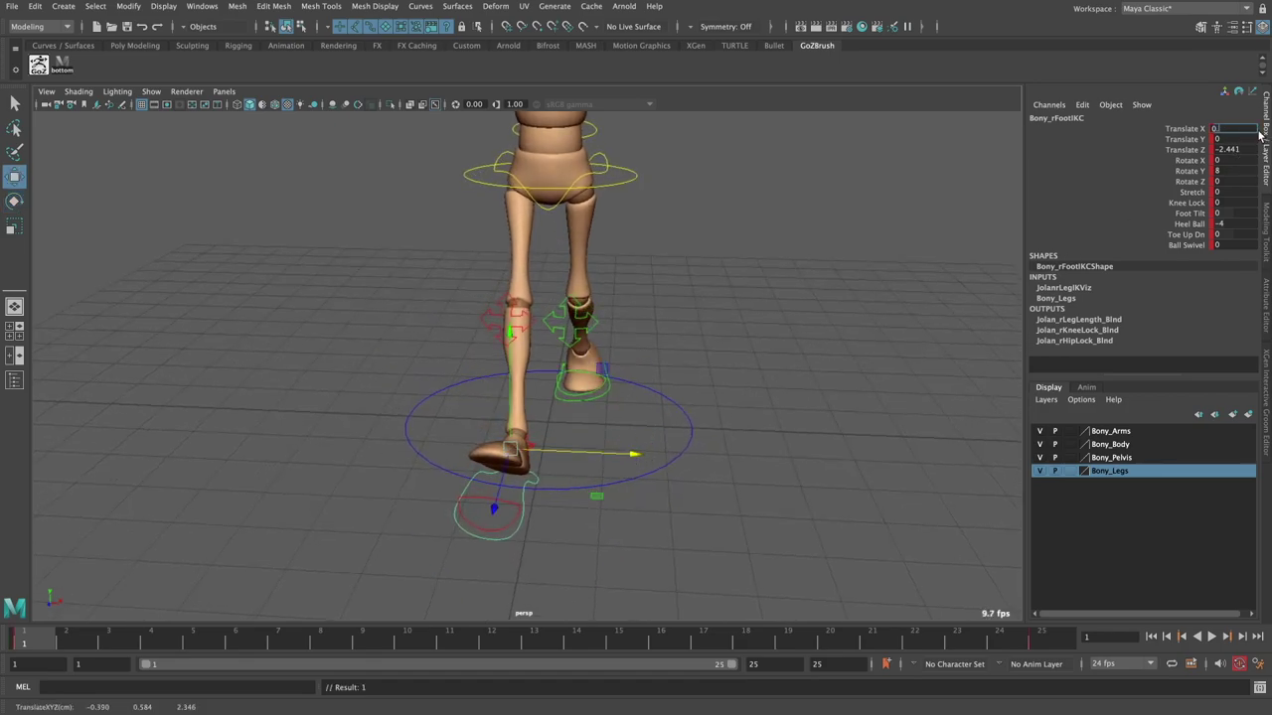
{"action": "scroll", "coordinate": [619, 332], "scroll_direction": "down", "scroll_amount": 3}
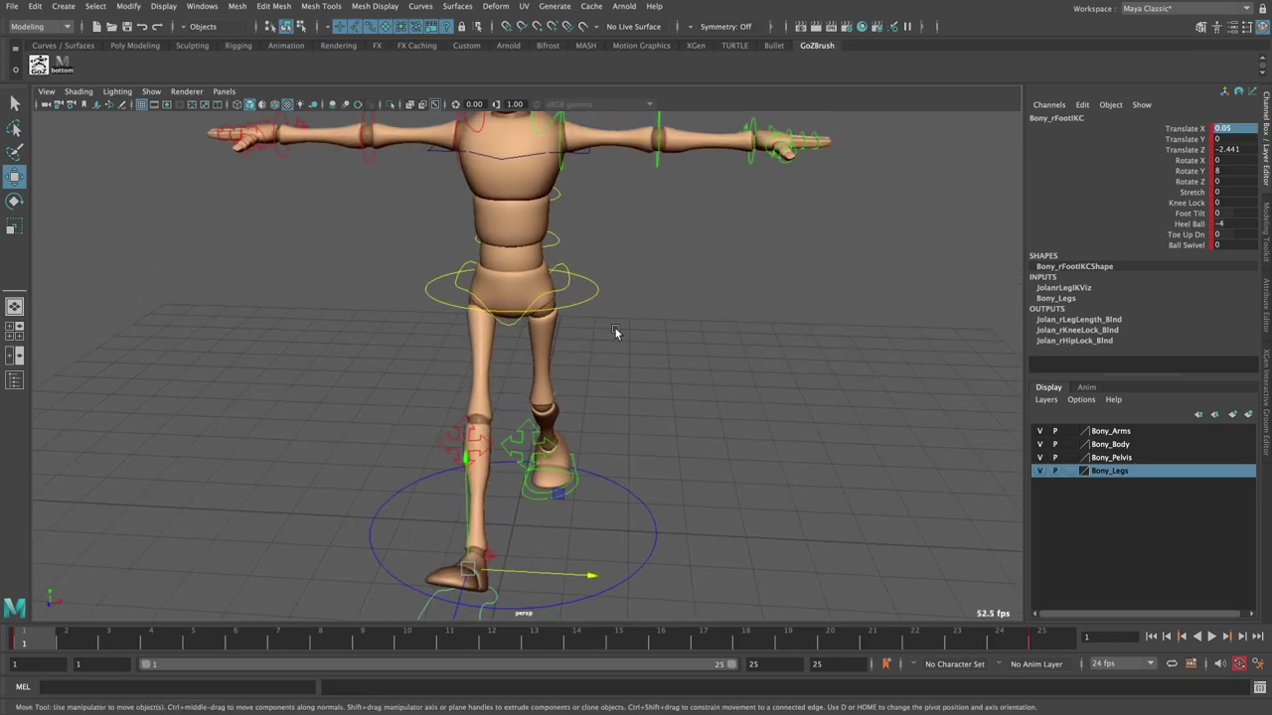
{"action": "scroll", "coordinate": [619, 332], "scroll_direction": "down", "scroll_amount": 1}
{"action": "left_click", "coordinate": [516, 286]}
{"action": "scroll", "coordinate": [530, 338], "scroll_direction": "up", "scroll_amount": 2}
- Twist the main hip control to Rotate Y 15
{"action": "key", "text": "e"}
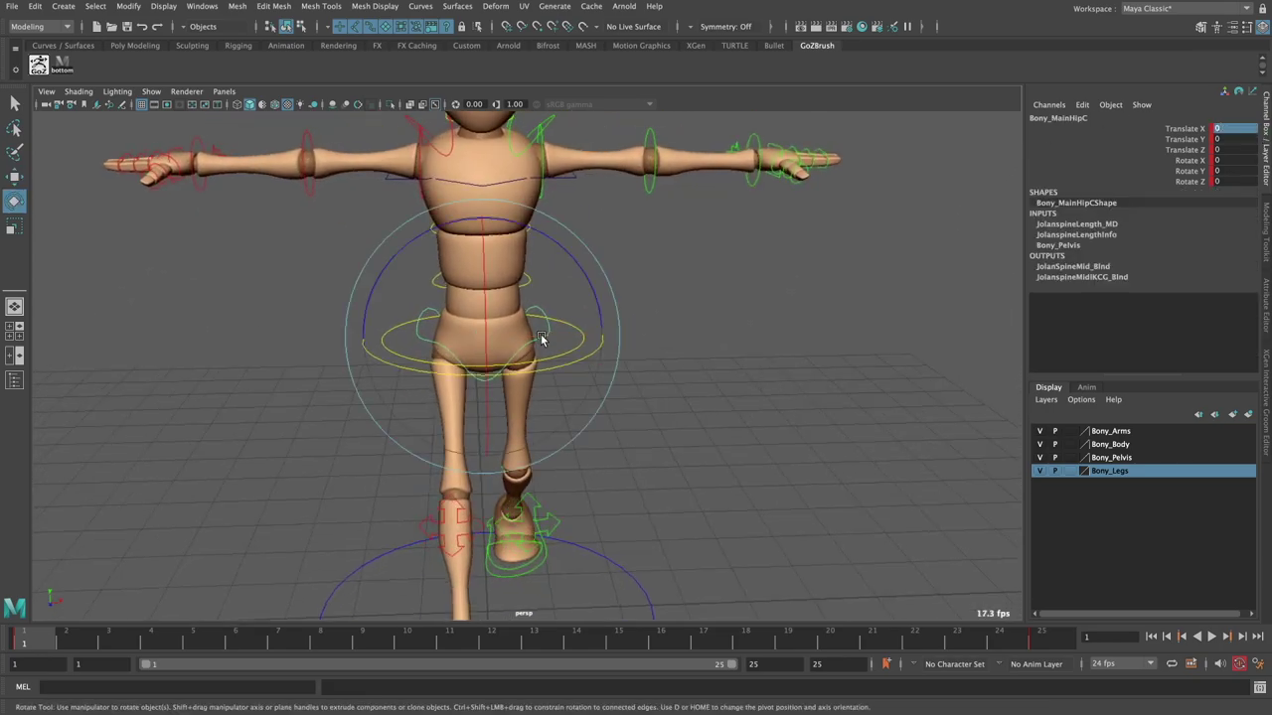
{"action": "mouse_move", "coordinate": [540, 336]}
{"action": "left_mouse_down", "text": "alt"}
{"action": "mouse_move", "coordinate": [452, 393]}
{"action": "mouse_move", "coordinate": [554, 377]}
{"action": "left_mouse_up", "text": "alt"}
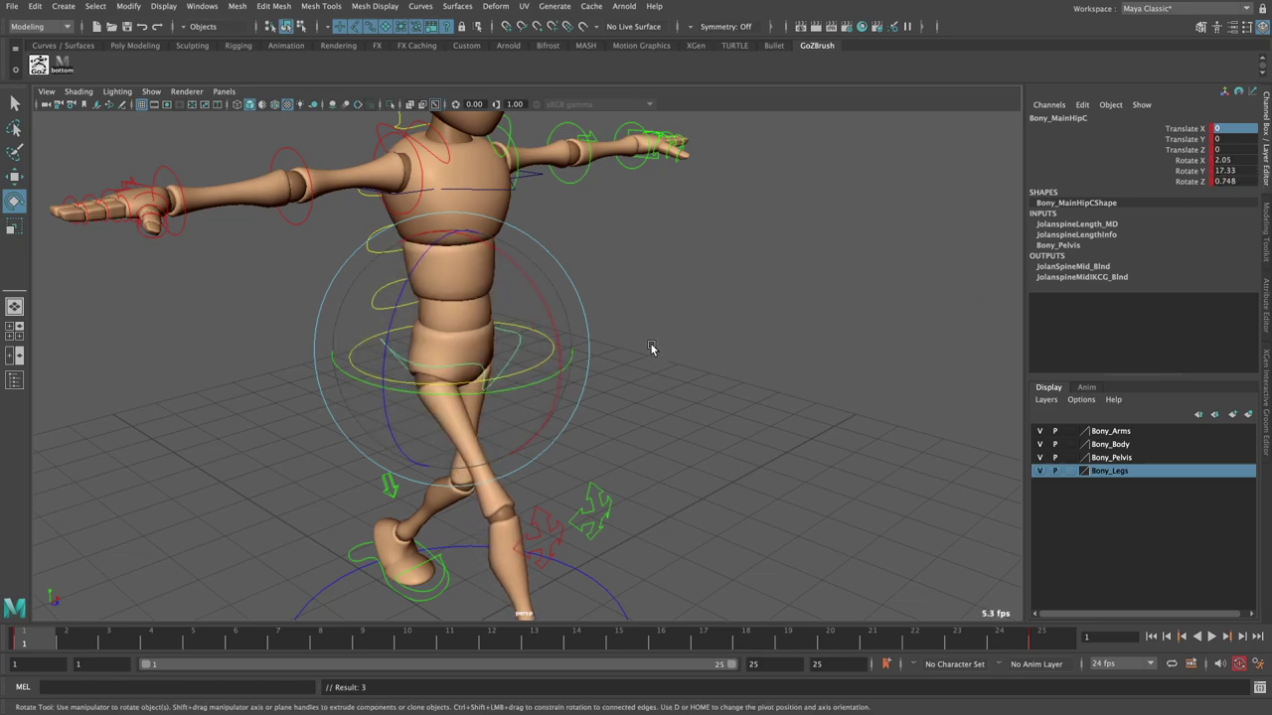
{"action": "left_click_drag", "start_coordinate": [653, 347], "coordinate": [551, 365], "text": "alt"}
{"action": "key", "text": "ctrl+z"}
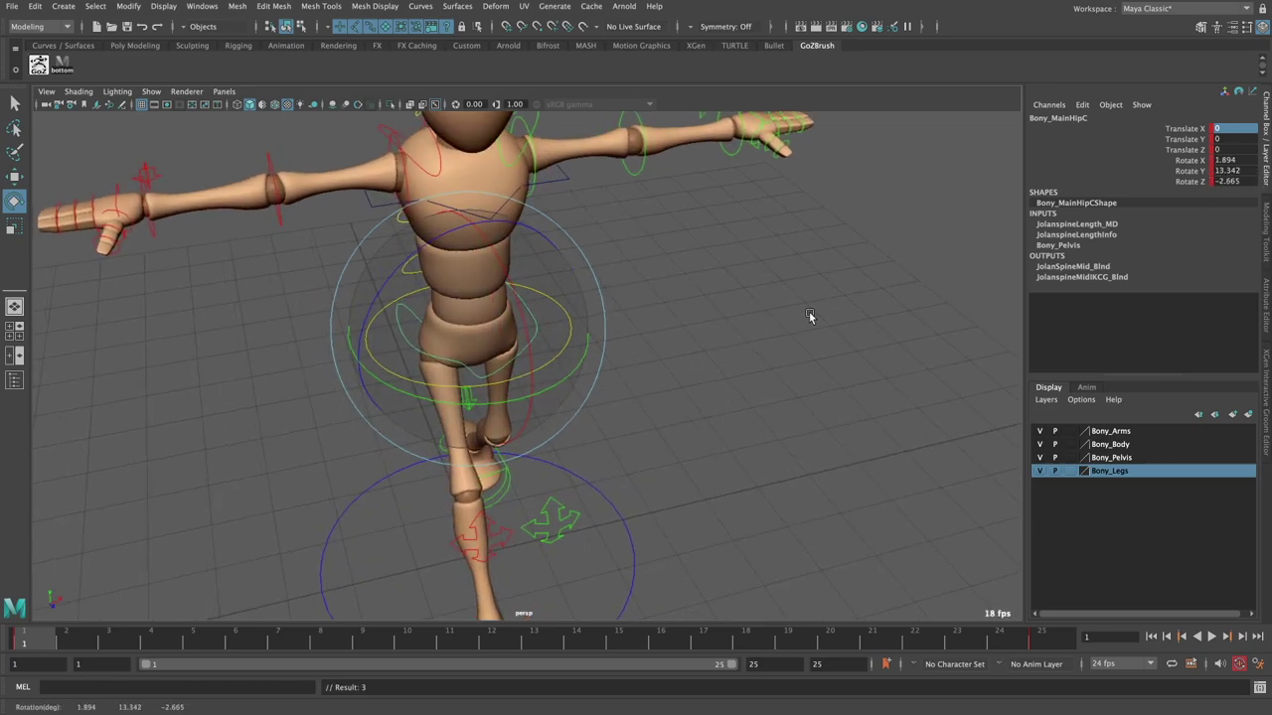
{"action": "left_click", "coordinate": [1192, 171]}
{"action": "middle_click_drag", "start_coordinate": [792, 231], "coordinate": [752, 235]}
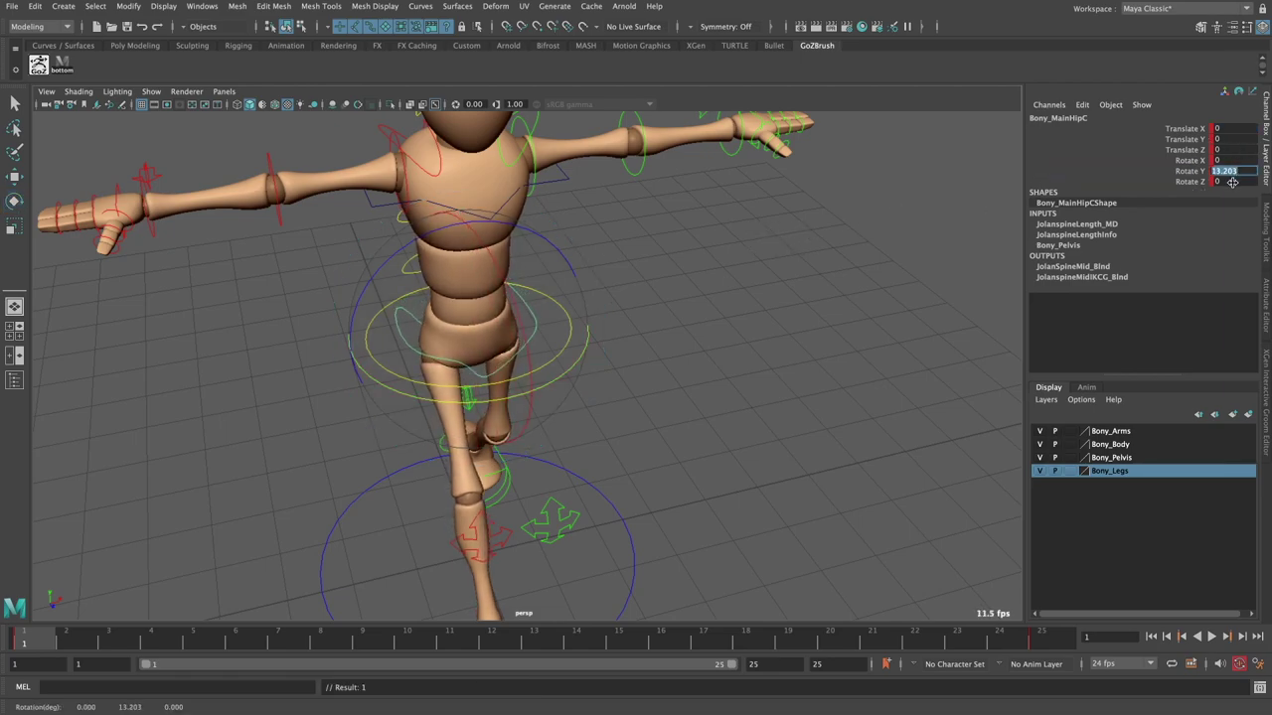
{"action": "type", "text": "15"}
{"action": "key", "text": "Return"}
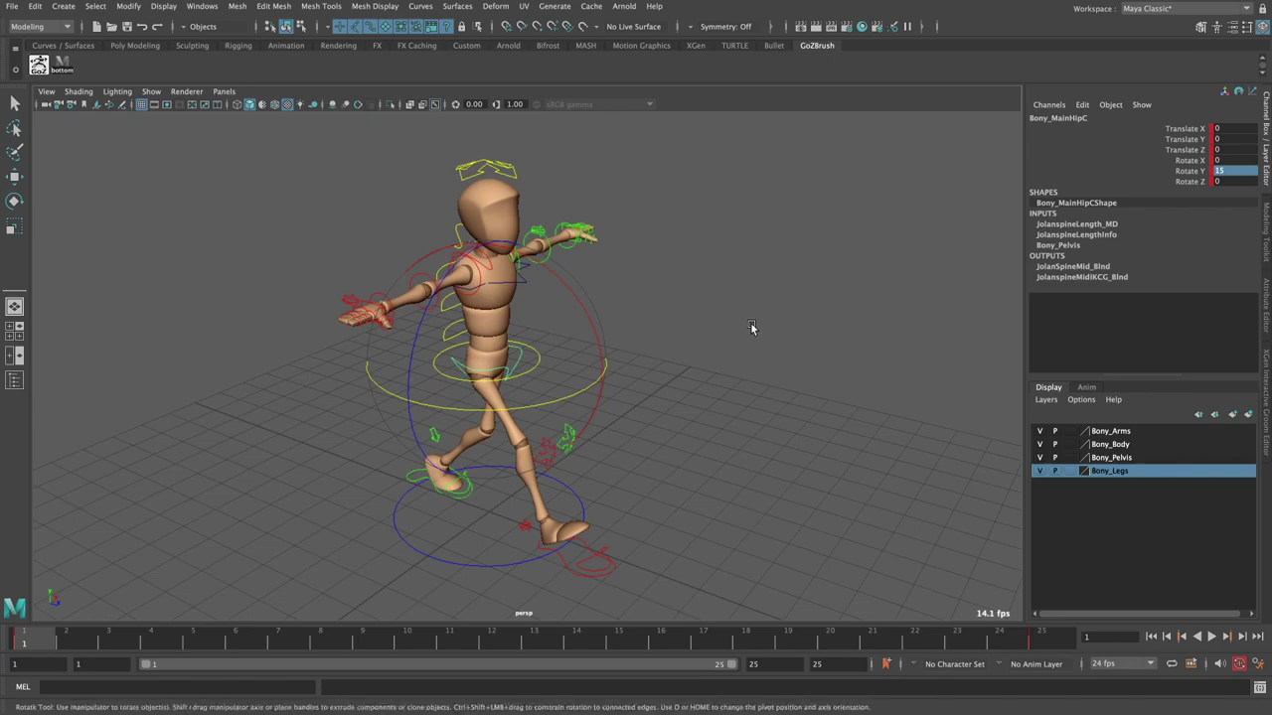
- Slide the right foot control forward to Translate Z -2.481, then select the root
{"action": "left_click_drag", "start_coordinate": [752, 327], "coordinate": [730, 281], "text": "alt"}
{"action": "right_click_drag", "start_coordinate": [729, 282], "coordinate": [681, 319], "text": "alt"}
{"action": "mouse_move", "coordinate": [681, 319]}
{"action": "left_mouse_down", "text": "alt"}
{"action": "mouse_move", "coordinate": [648, 277]}
{"action": "mouse_move", "coordinate": [620, 318]}
{"action": "mouse_move", "coordinate": [629, 416]}
{"action": "left_mouse_up", "text": "alt"}
{"action": "left_click", "coordinate": [616, 459]}
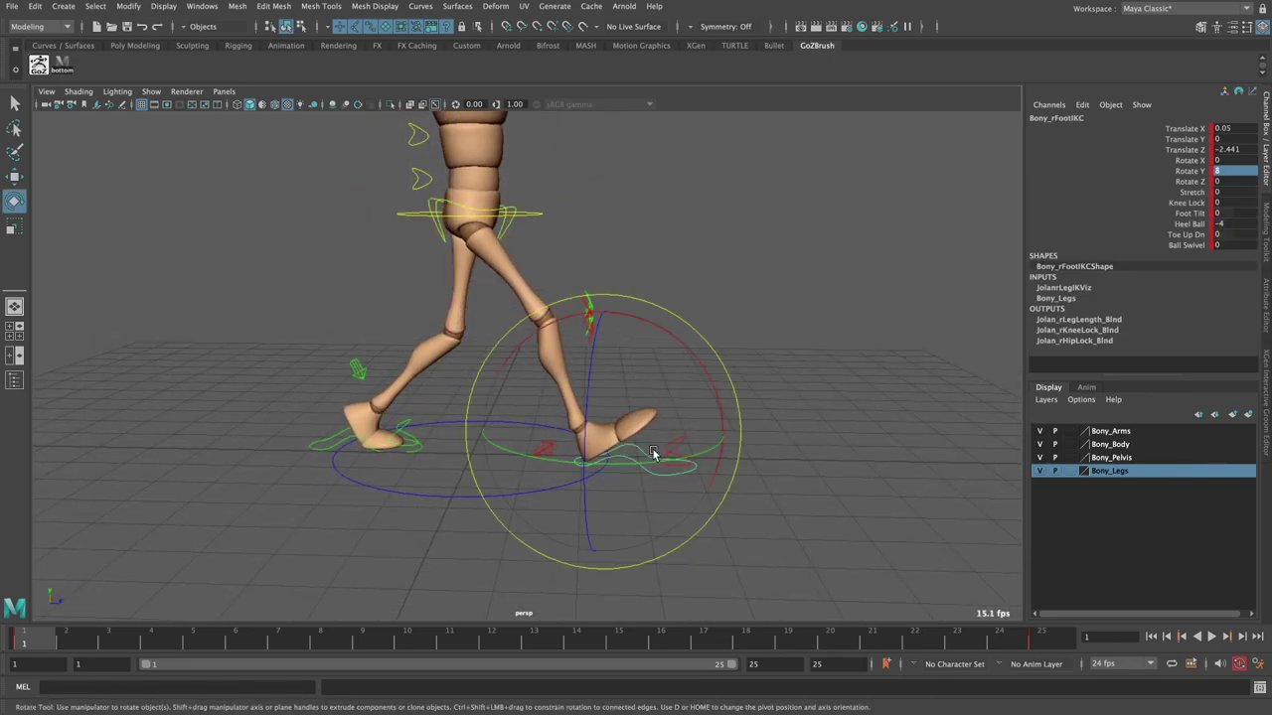
{"action": "key", "text": "w"}
{"action": "mouse_move", "coordinate": [689, 444]}
{"action": "left_mouse_down"}
{"action": "mouse_move", "coordinate": [732, 440]}
{"action": "mouse_move", "coordinate": [596, 428]}
{"action": "mouse_move", "coordinate": [659, 423]}
{"action": "left_mouse_up"}
{"action": "mouse_move", "coordinate": [530, 343]}
{"action": "left_mouse_down", "text": "alt"}
{"action": "mouse_move", "coordinate": [567, 259]}
{"action": "mouse_move", "coordinate": [489, 241]}
{"action": "mouse_move", "coordinate": [507, 209]}
{"action": "left_mouse_up", "text": "alt"}
{"action": "left_click", "coordinate": [567, 258]}
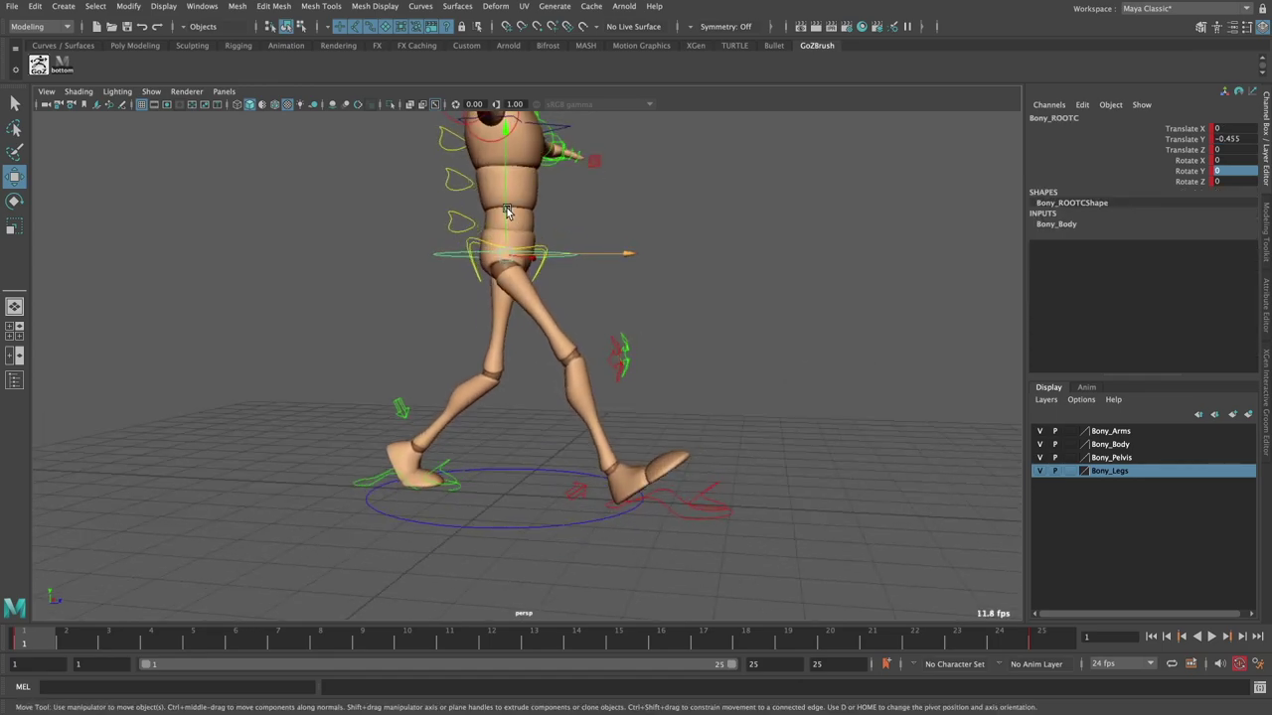
- Adjust the root control height to Translate Y -0.432
{"action": "left_click", "coordinate": [506, 209]}
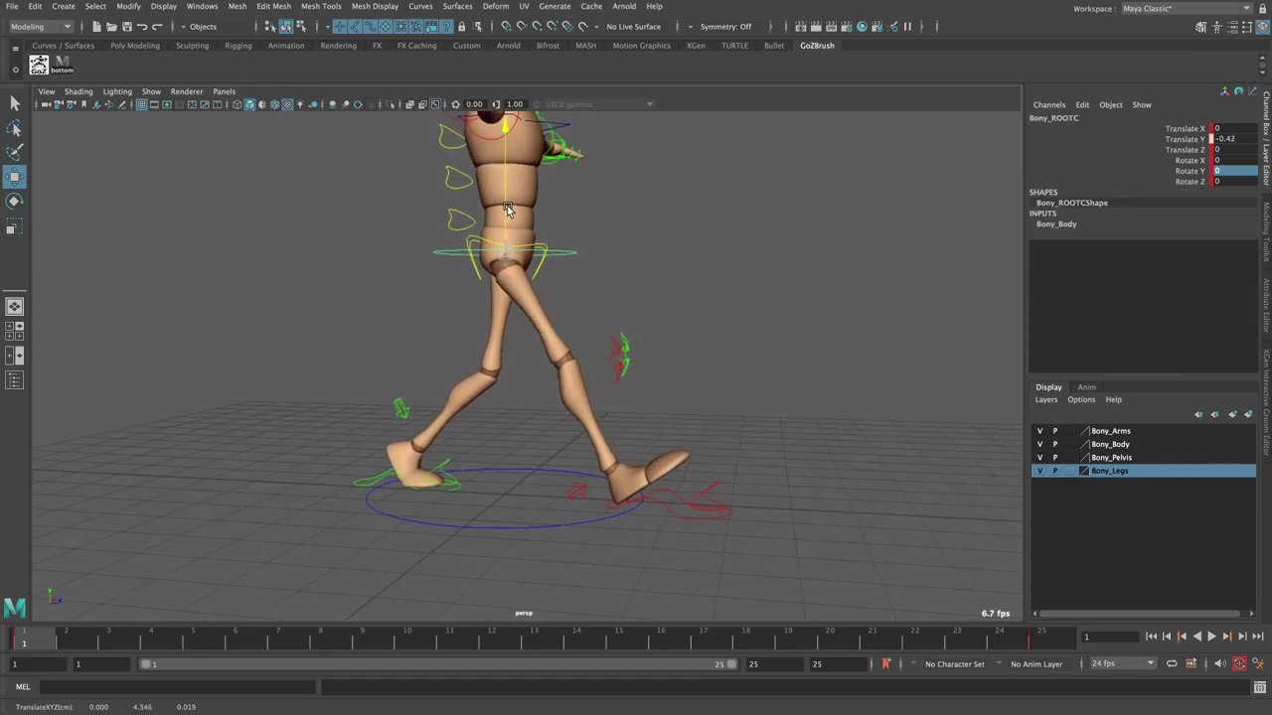
{"action": "mouse_move", "coordinate": [507, 208]}
{"action": "left_mouse_down", "text": "alt"}
{"action": "mouse_move", "coordinate": [604, 292]}
{"action": "mouse_move", "coordinate": [525, 284]}
{"action": "mouse_move", "coordinate": [528, 296]}
{"action": "mouse_move", "coordinate": [759, 287]}
{"action": "left_mouse_up", "text": "alt"}
{"action": "left_click_drag", "start_coordinate": [644, 340], "coordinate": [597, 338], "text": "alt"}
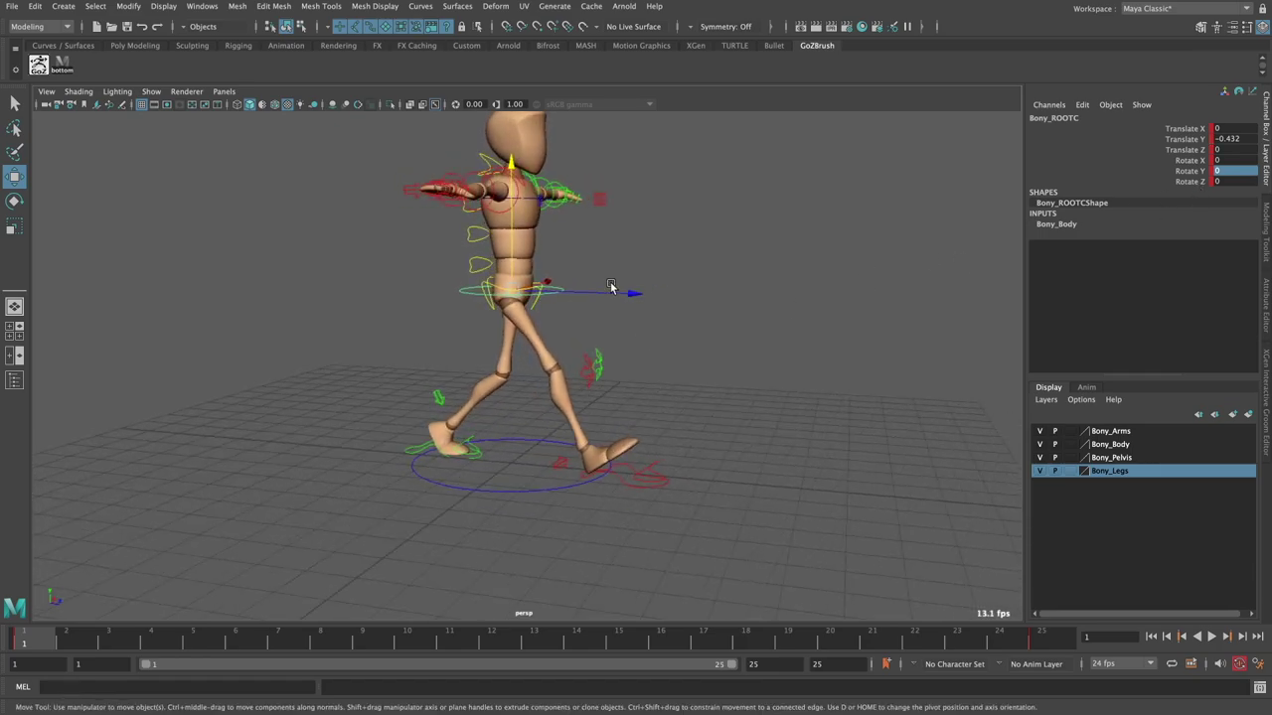
{"action": "left_click_drag", "start_coordinate": [367, 212], "coordinate": [360, 265], "text": "alt"}
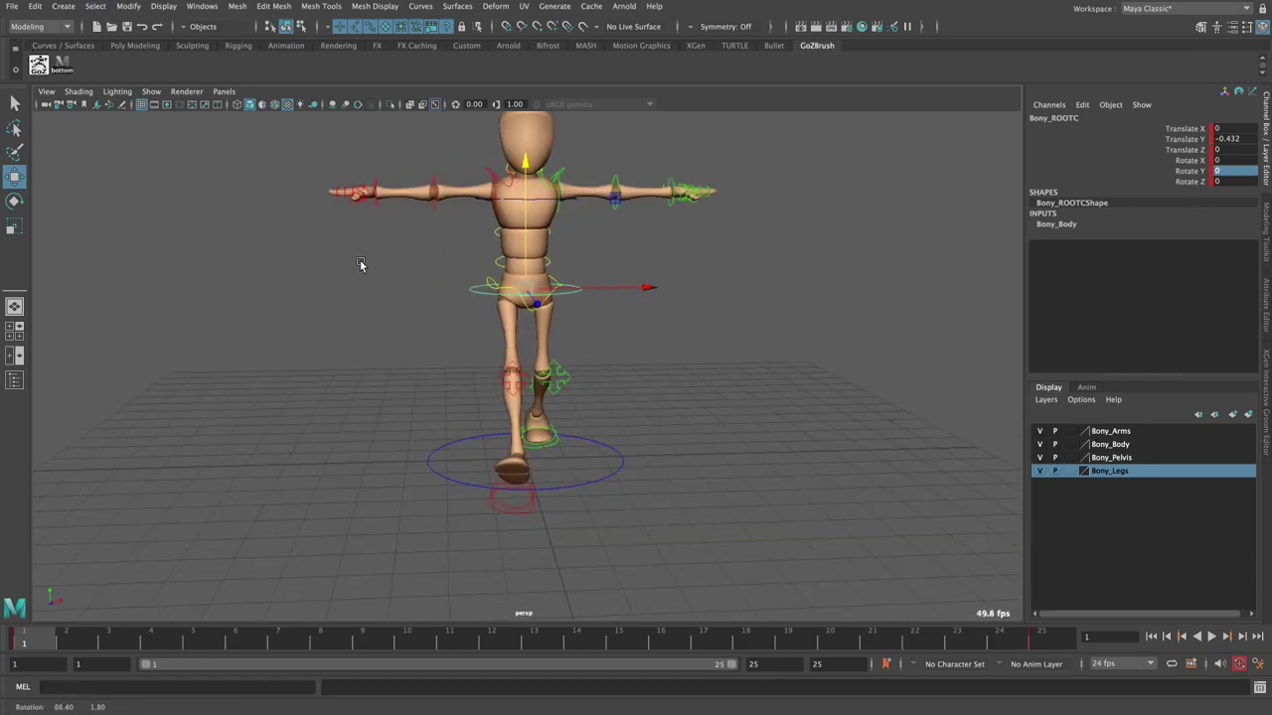
- Select the bottom set and jump from frame 25 to frame 13
{"action": "left_click", "coordinate": [62, 66]}
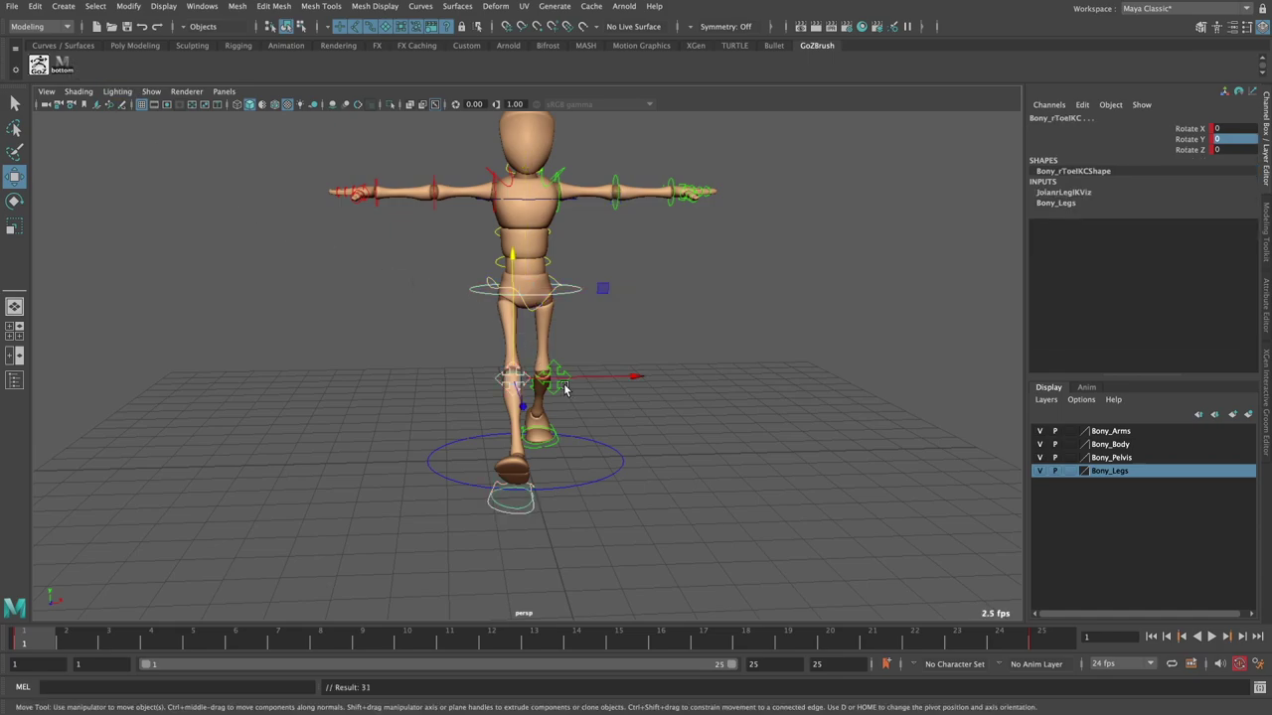
{"action": "left_click_drag", "start_coordinate": [529, 379], "coordinate": [663, 484], "text": "alt"}
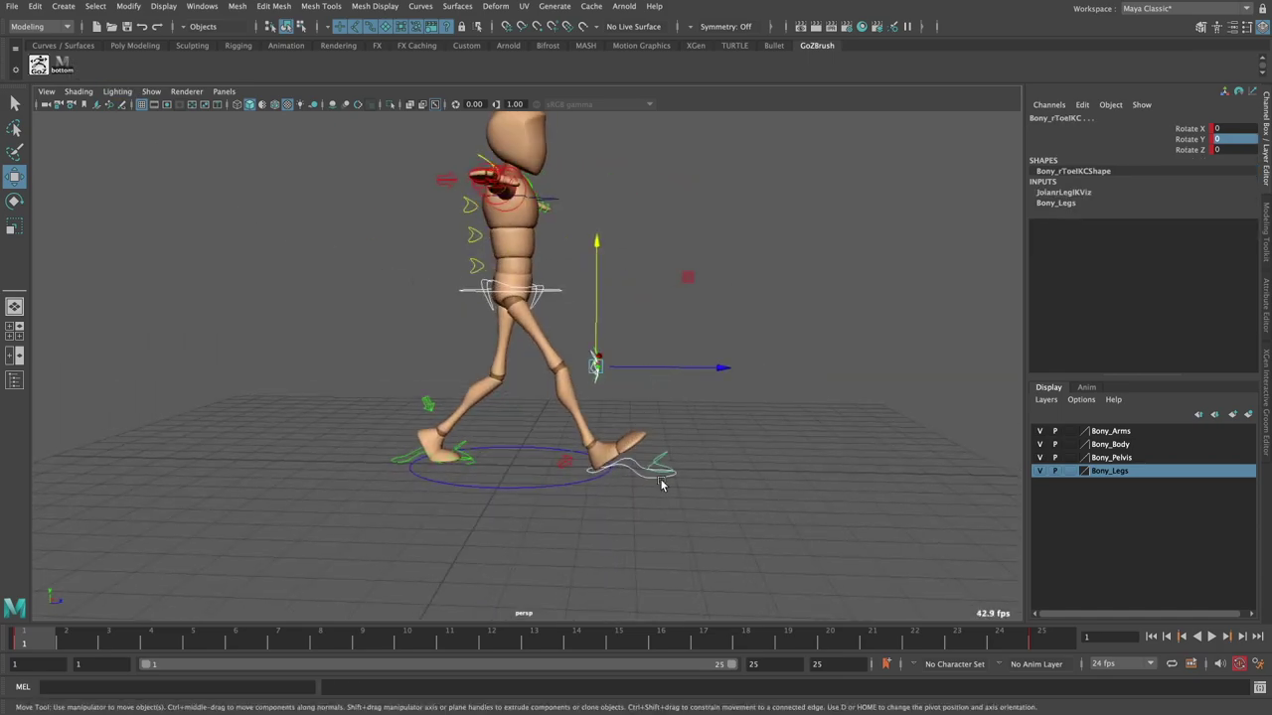
{"action": "left_click", "coordinate": [1039, 635]}
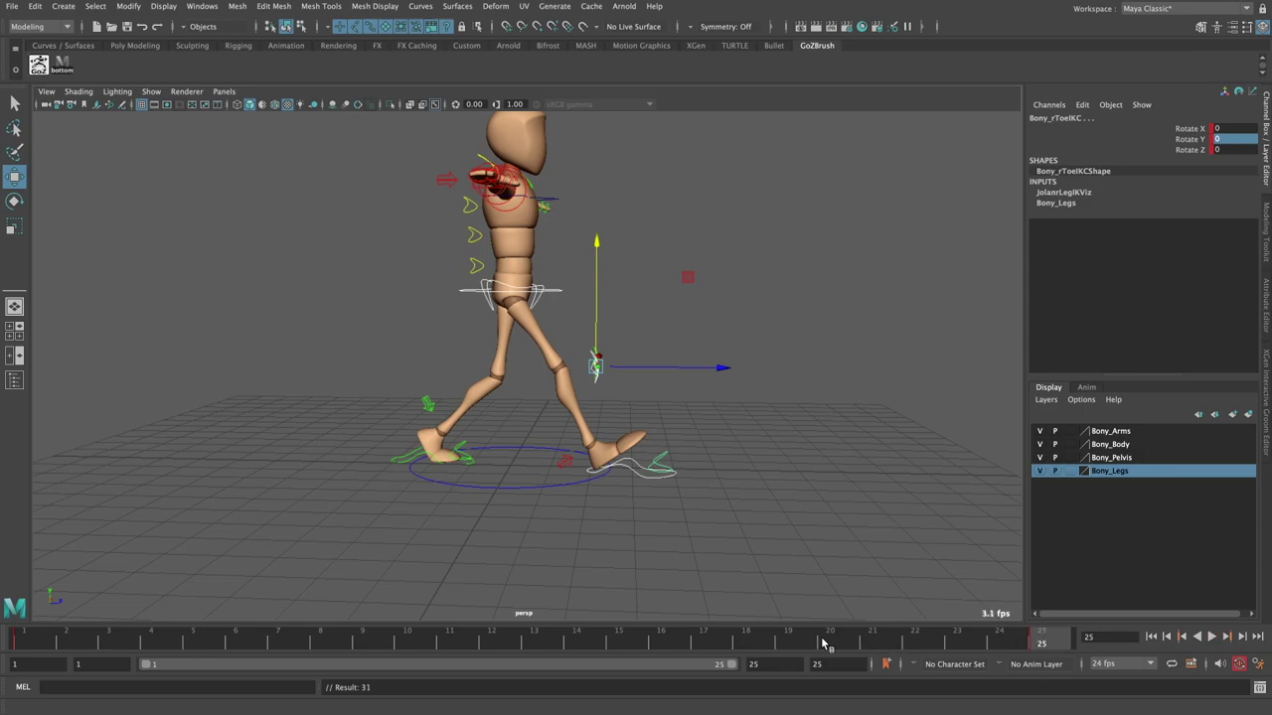
{"action": "left_click", "coordinate": [553, 644]}
- Set the right foot control's Translate Z to -2.527
{"action": "left_click_drag", "start_coordinate": [537, 417], "coordinate": [804, 480], "text": "alt"}
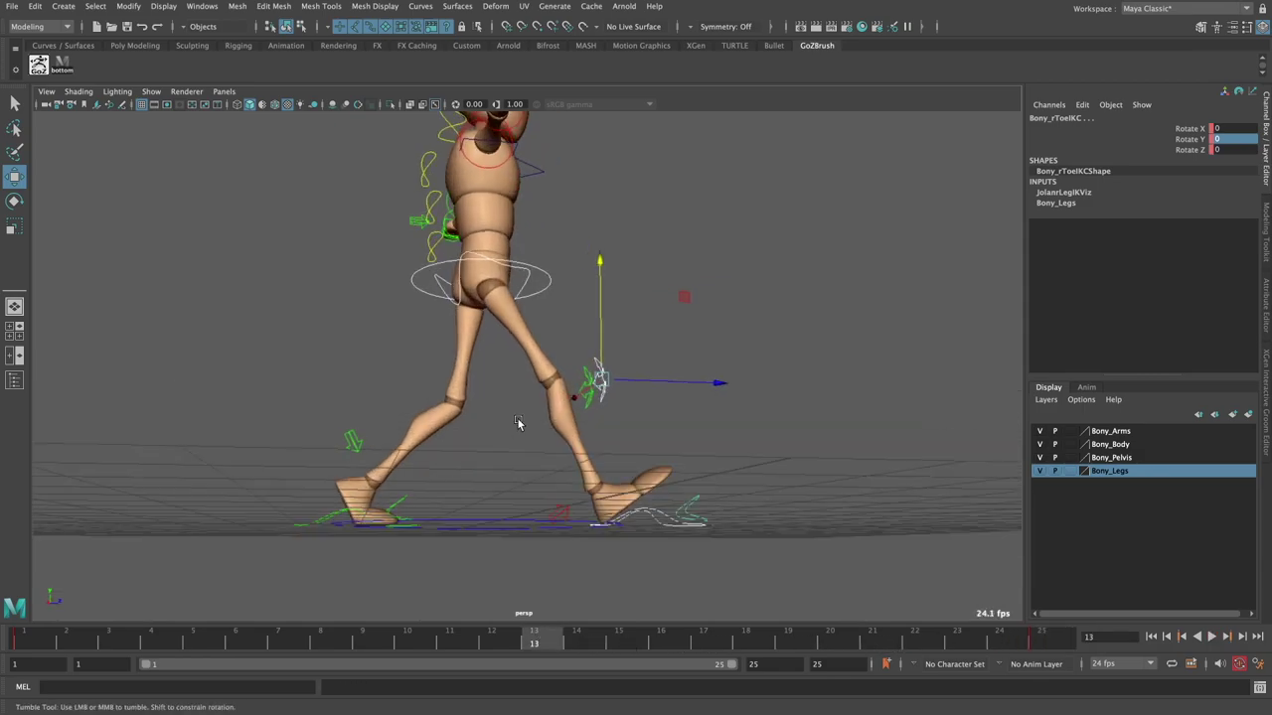
{"action": "left_click", "coordinate": [648, 527]}
{"action": "left_click", "coordinate": [653, 520]}
{"action": "mouse_move", "coordinate": [715, 463]}
{"action": "left_mouse_down", "text": "alt"}
{"action": "mouse_move", "coordinate": [738, 491]}
{"action": "mouse_move", "coordinate": [497, 491]}
{"action": "mouse_move", "coordinate": [550, 433]}
{"action": "mouse_move", "coordinate": [537, 437]}
{"action": "left_mouse_up", "text": "alt"}
{"action": "left_click", "coordinate": [600, 427]}
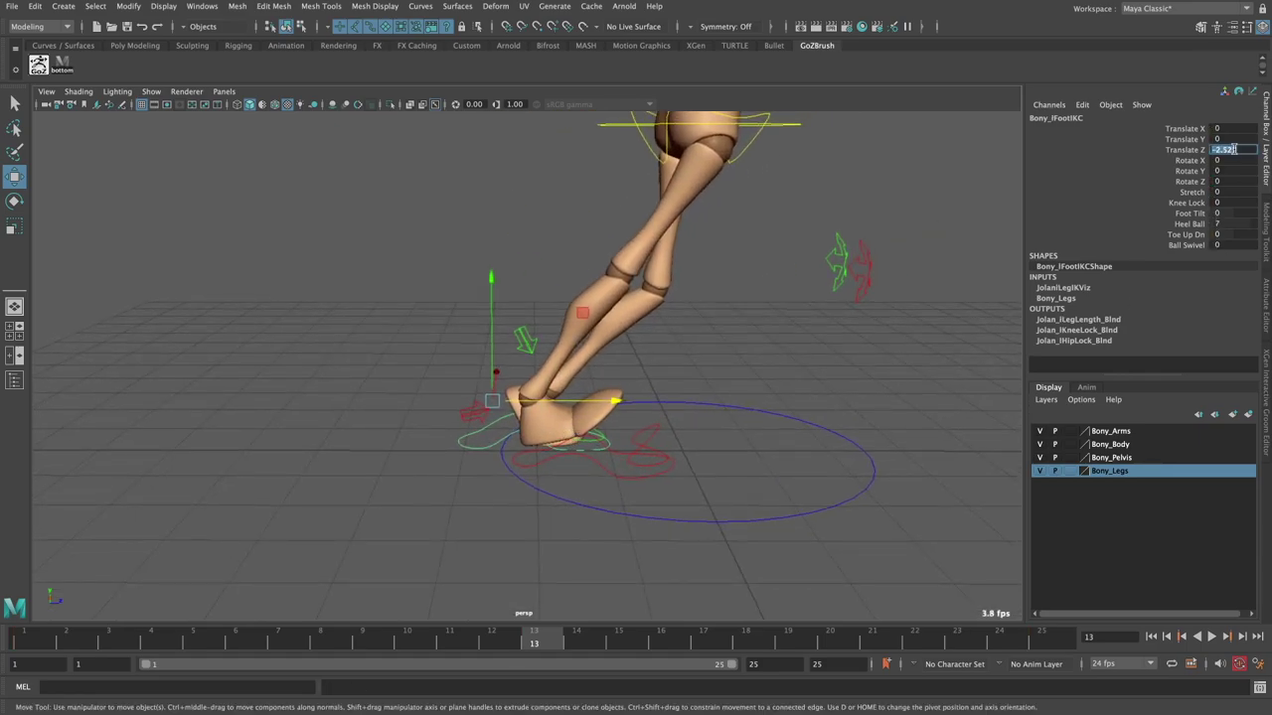
{"action": "left_click", "coordinate": [473, 397]}
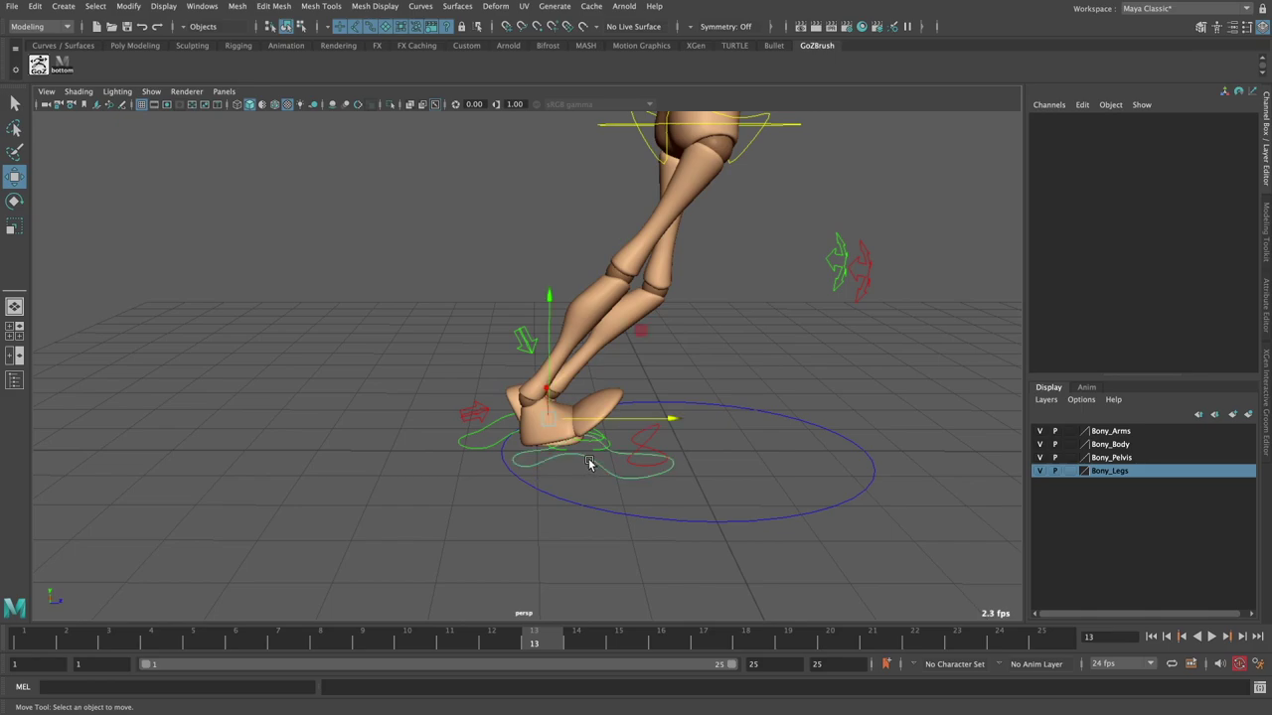
{"action": "left_click", "coordinate": [588, 458]}
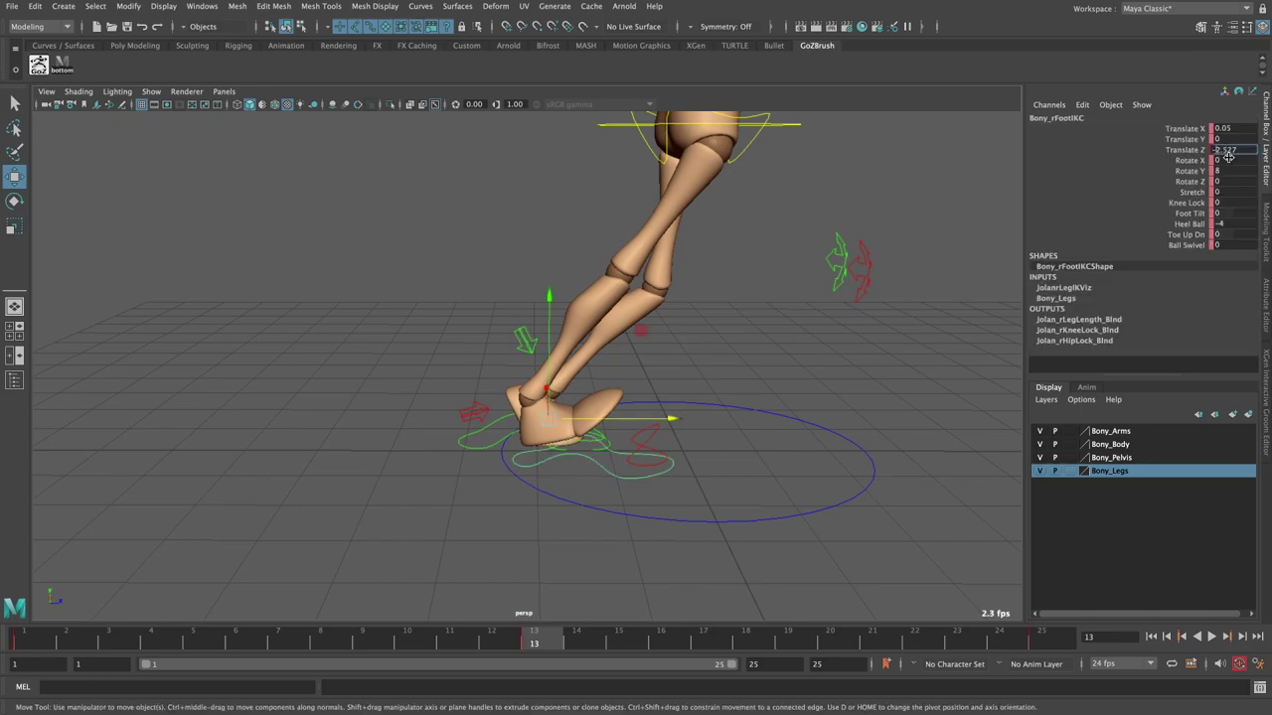
{"action": "key", "text": "Return"}
- Set the right foot's Heel Ball to 7
{"action": "left_click_drag", "start_coordinate": [833, 346], "coordinate": [803, 337], "text": "alt"}
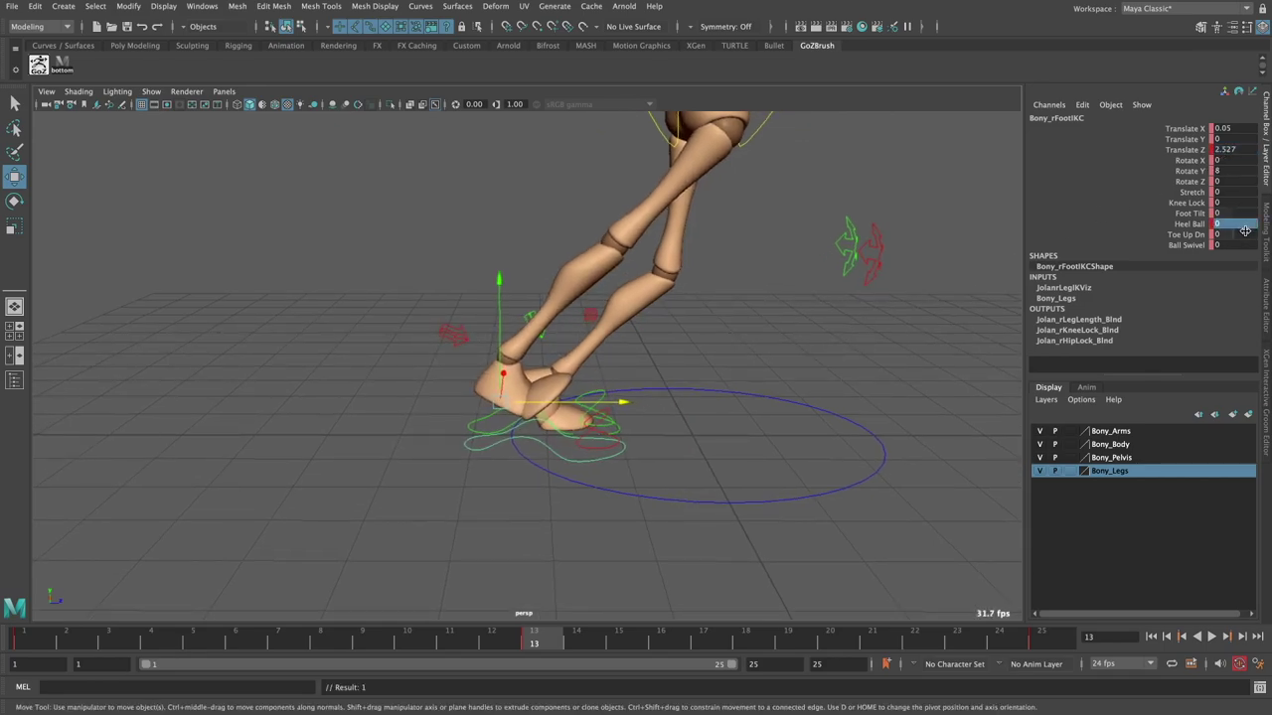
{"action": "middle_click_drag", "start_coordinate": [1245, 230], "coordinate": [1244, 231]}
{"action": "left_click", "coordinate": [1192, 224]}
{"action": "middle_click_drag", "start_coordinate": [887, 289], "coordinate": [923, 290]}
{"action": "mouse_move", "coordinate": [923, 290]}
{"action": "left_mouse_down", "text": "alt"}
{"action": "mouse_move", "coordinate": [619, 358]}
{"action": "mouse_move", "coordinate": [625, 332]}
{"action": "mouse_move", "coordinate": [692, 336]}
{"action": "left_mouse_up", "text": "alt"}
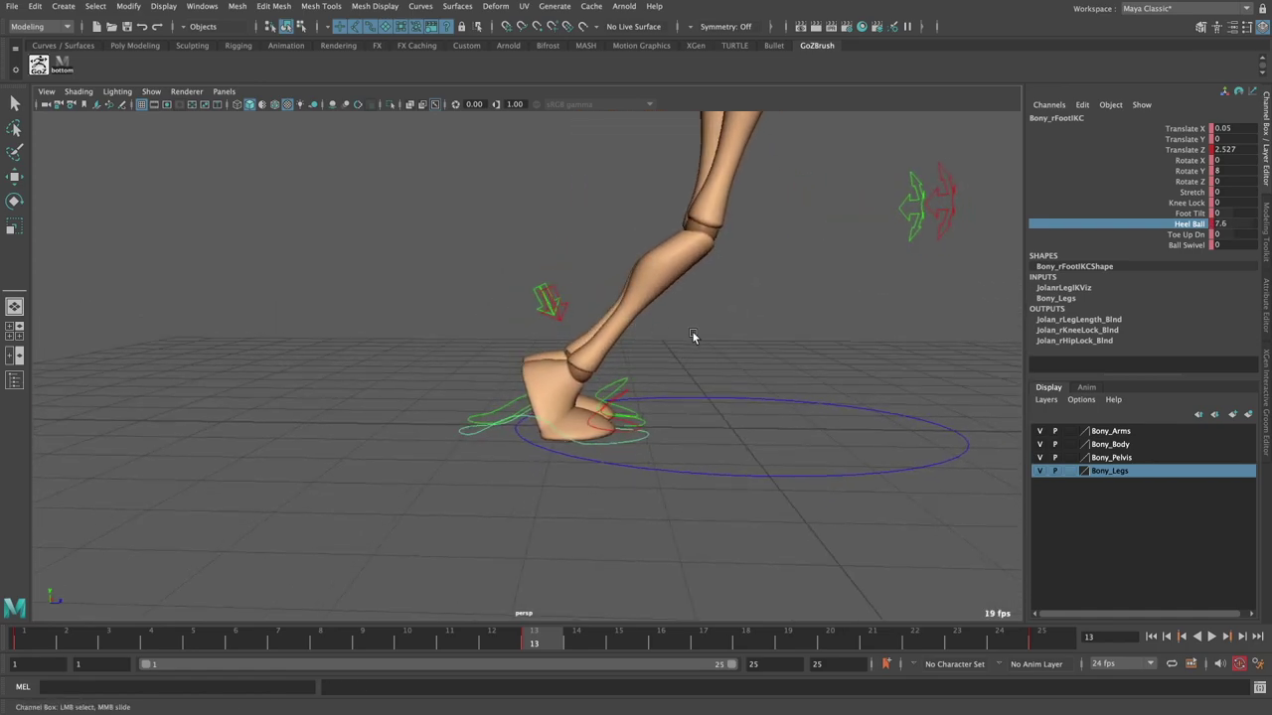
{"action": "double_click", "coordinate": [1237, 224]}
{"action": "type", "text": "7"}
{"action": "key", "text": "Return"}
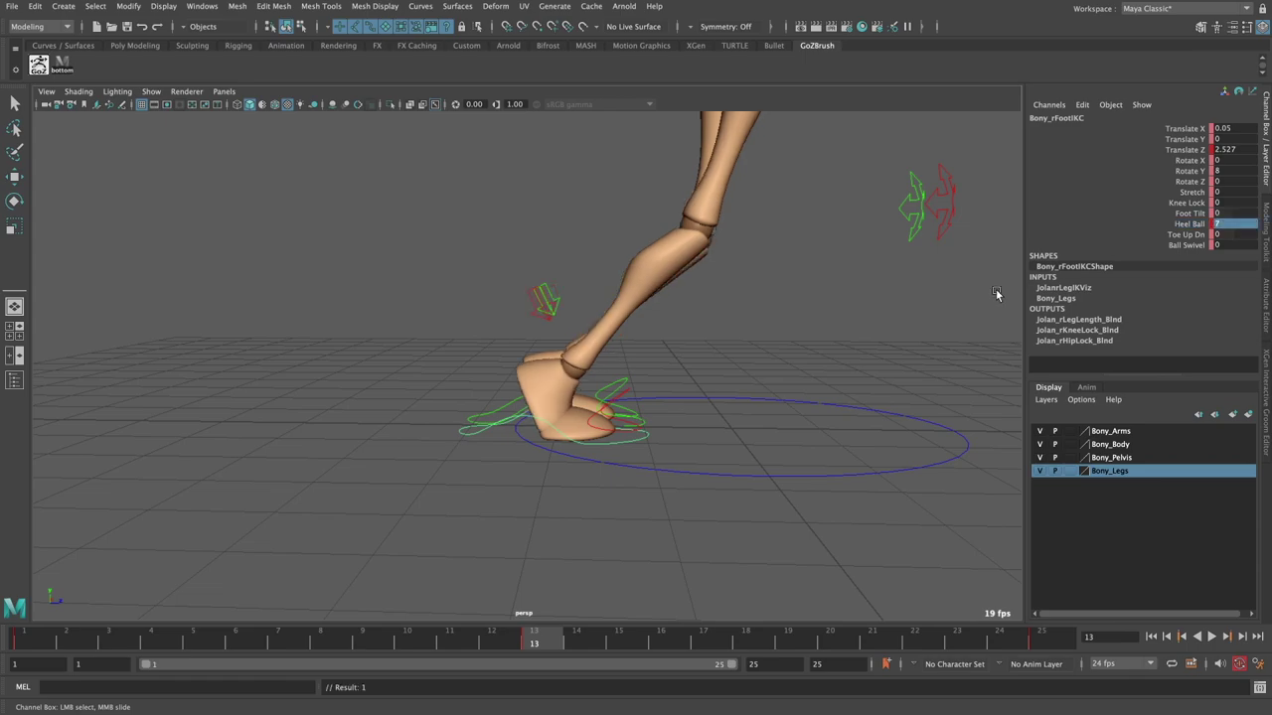
{"action": "mouse_move", "coordinate": [1007, 287]}
{"action": "left_mouse_down", "text": "alt"}
{"action": "mouse_move", "coordinate": [650, 349]}
{"action": "mouse_move", "coordinate": [590, 341]}
{"action": "mouse_move", "coordinate": [702, 327]}
{"action": "mouse_move", "coordinate": [681, 341]}
{"action": "mouse_move", "coordinate": [675, 318]}
{"action": "mouse_move", "coordinate": [697, 330]}
{"action": "mouse_move", "coordinate": [562, 334]}
{"action": "mouse_move", "coordinate": [625, 355]}
{"action": "mouse_move", "coordinate": [636, 332]}
{"action": "left_mouse_up", "text": "alt"}
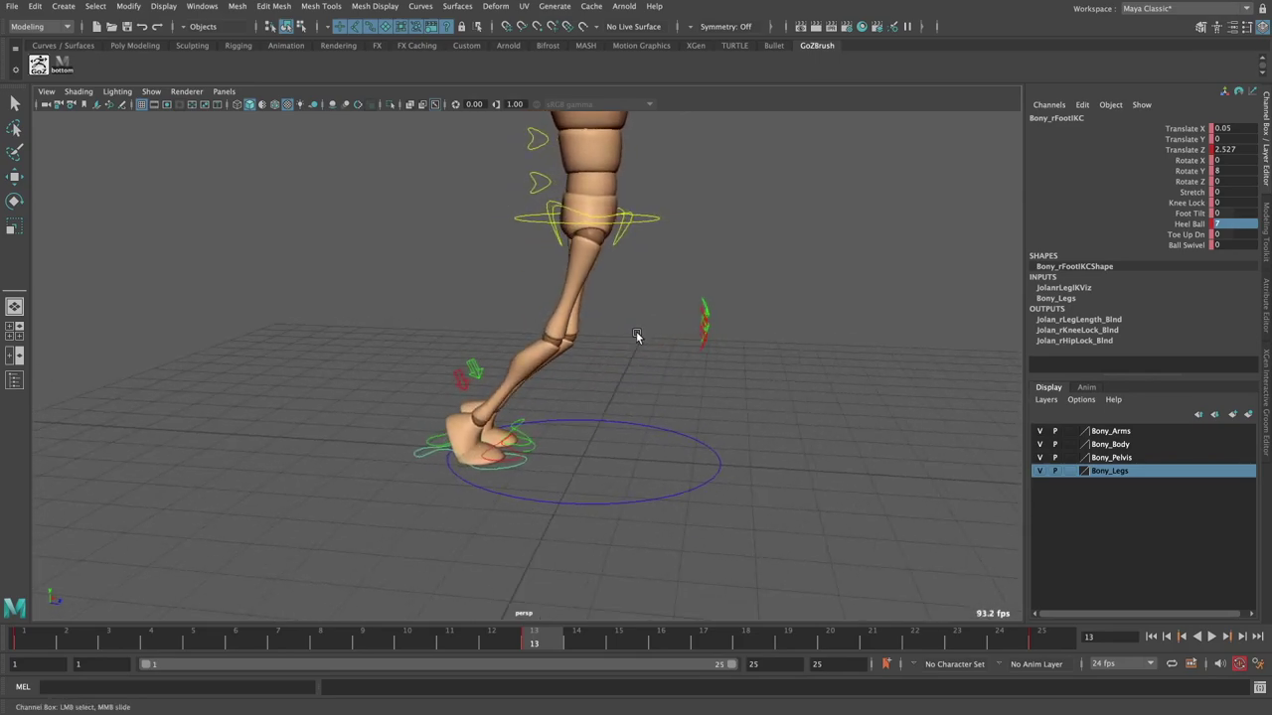
- Rotate the main hip control to Rotate Y -15
{"action": "left_click", "coordinate": [62, 65]}
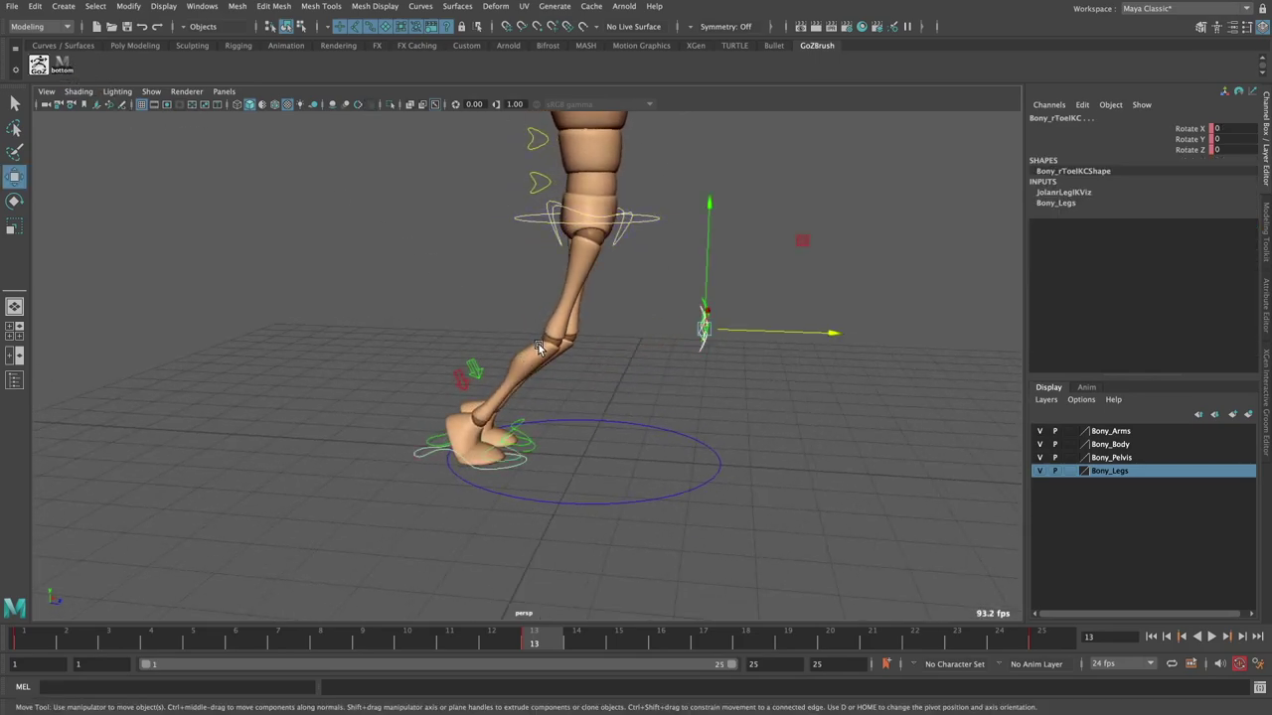
{"action": "scroll", "coordinate": [562, 350], "scroll_direction": "down", "scroll_amount": 5}
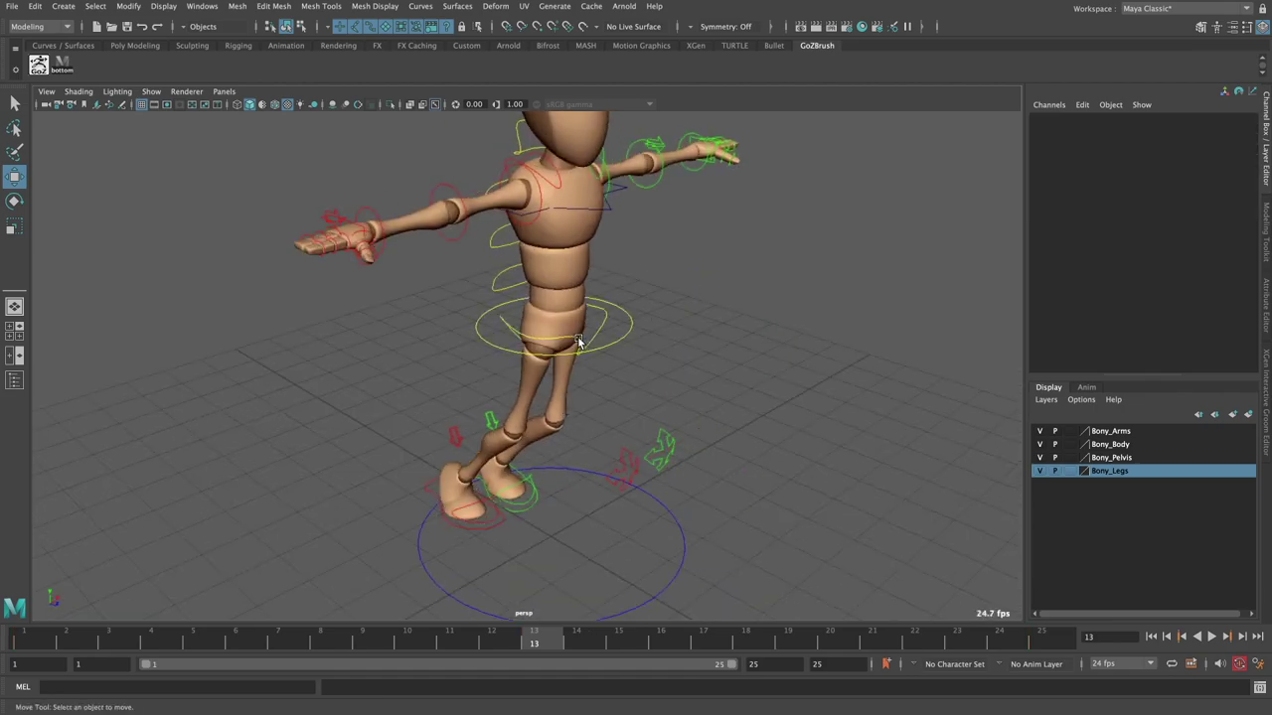
{"action": "left_click", "coordinate": [596, 347]}
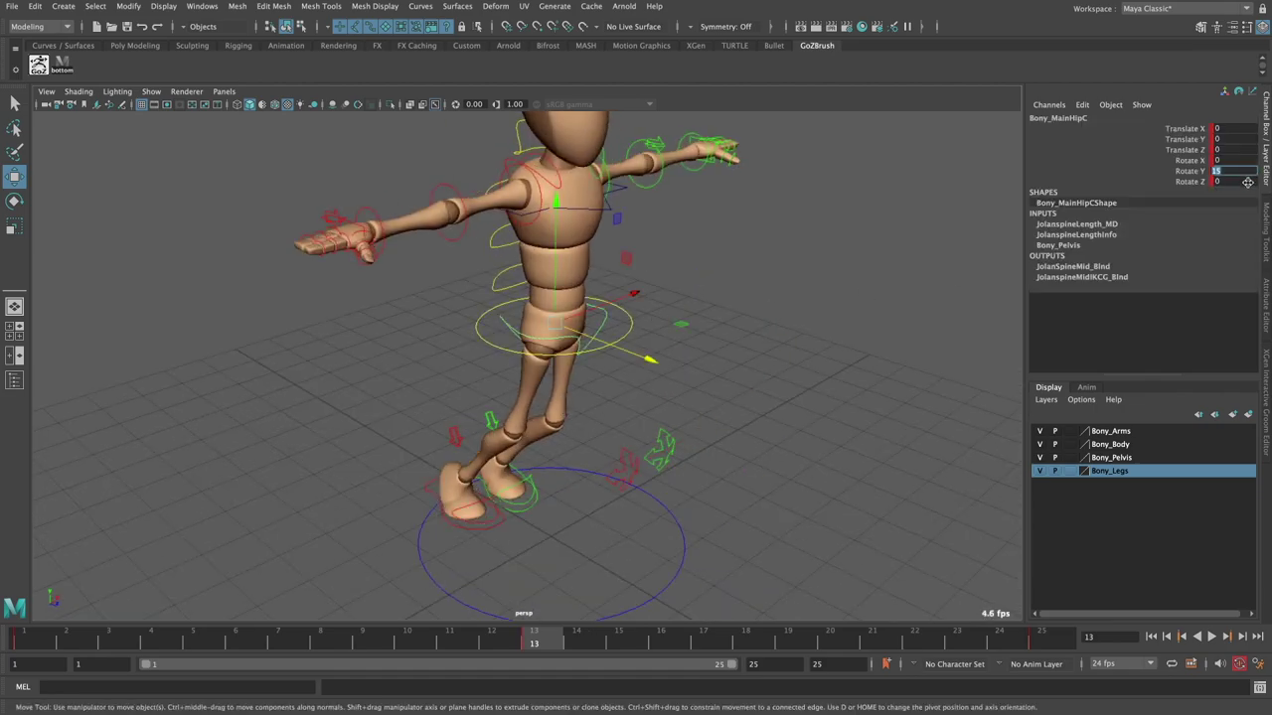
{"action": "type", "text": "-15"}
{"action": "key", "text": "Return"}
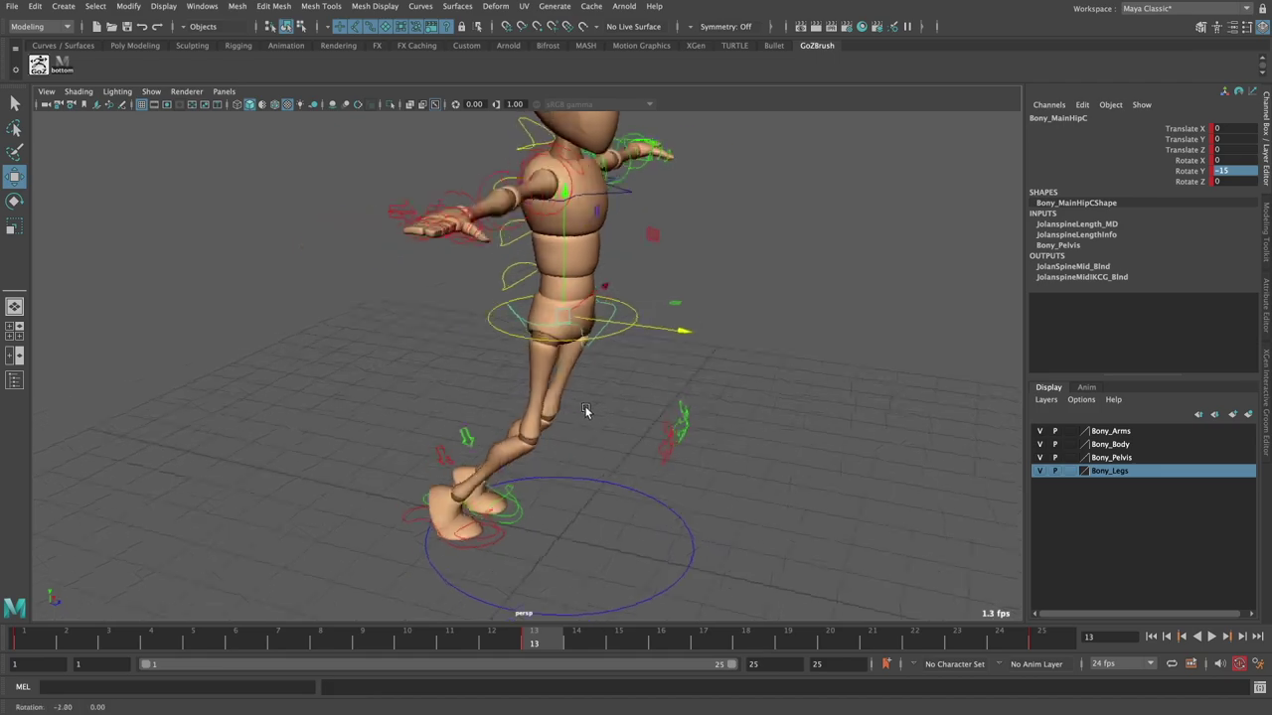
{"action": "left_click_drag", "start_coordinate": [587, 406], "coordinate": [645, 75], "text": "alt"}
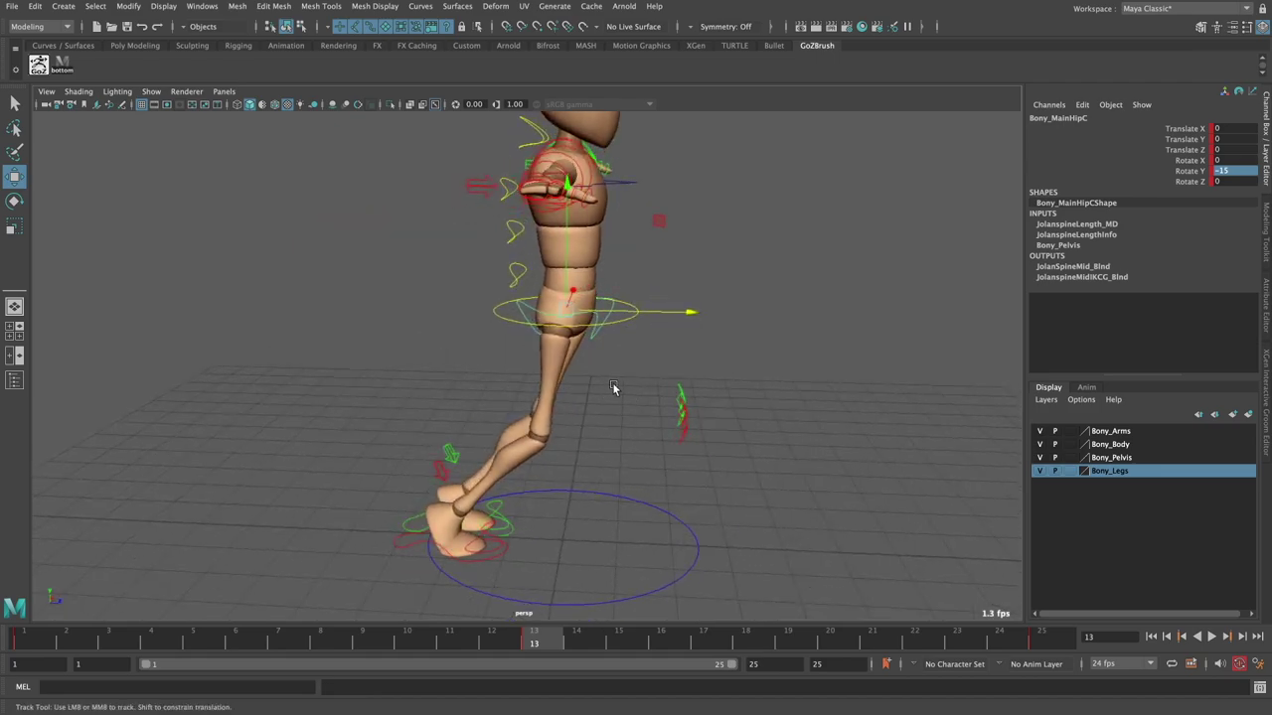
{"action": "left_click", "coordinate": [62, 65]}
{"action": "mouse_move", "coordinate": [651, 378]}
{"action": "left_mouse_down", "text": "alt"}
{"action": "mouse_move", "coordinate": [701, 390]}
{"action": "mouse_move", "coordinate": [715, 369]}
{"action": "left_mouse_up", "text": "alt"}
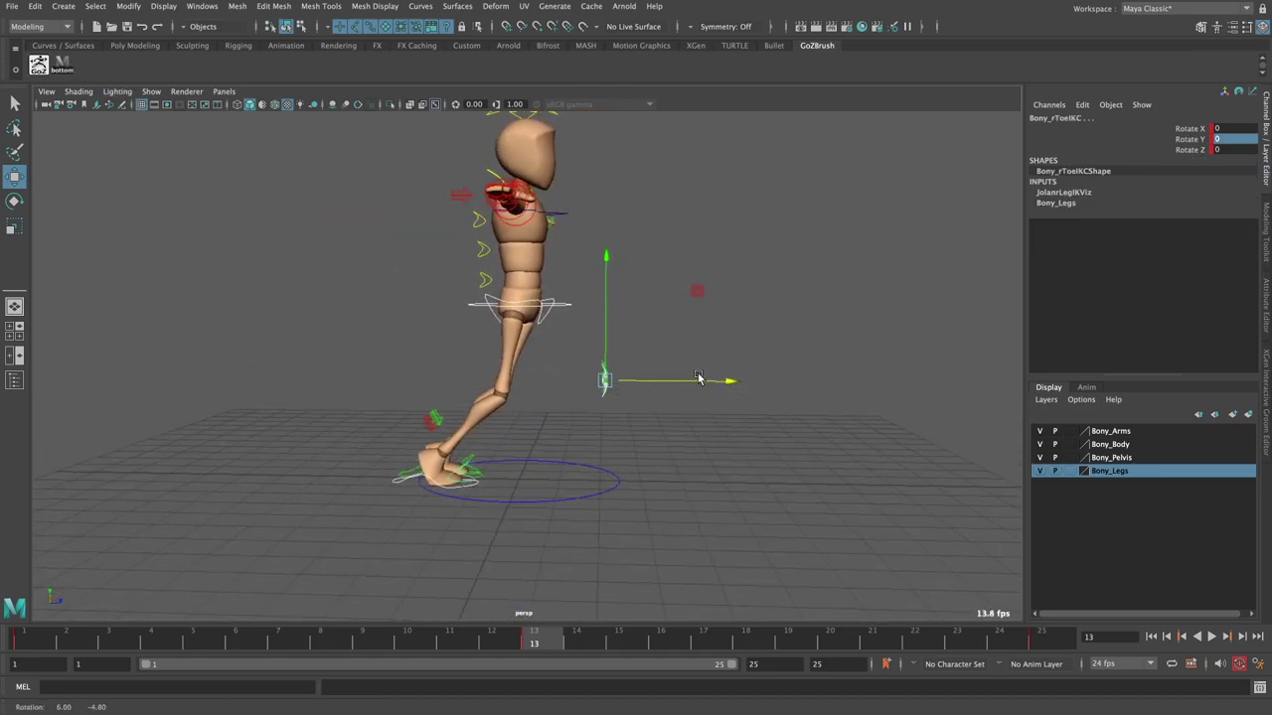
{"action": "left_click", "coordinate": [881, 488]}
- Play the walk cycle from frame 1, then stop and return to the start
{"action": "left_click", "coordinate": [1151, 637]}
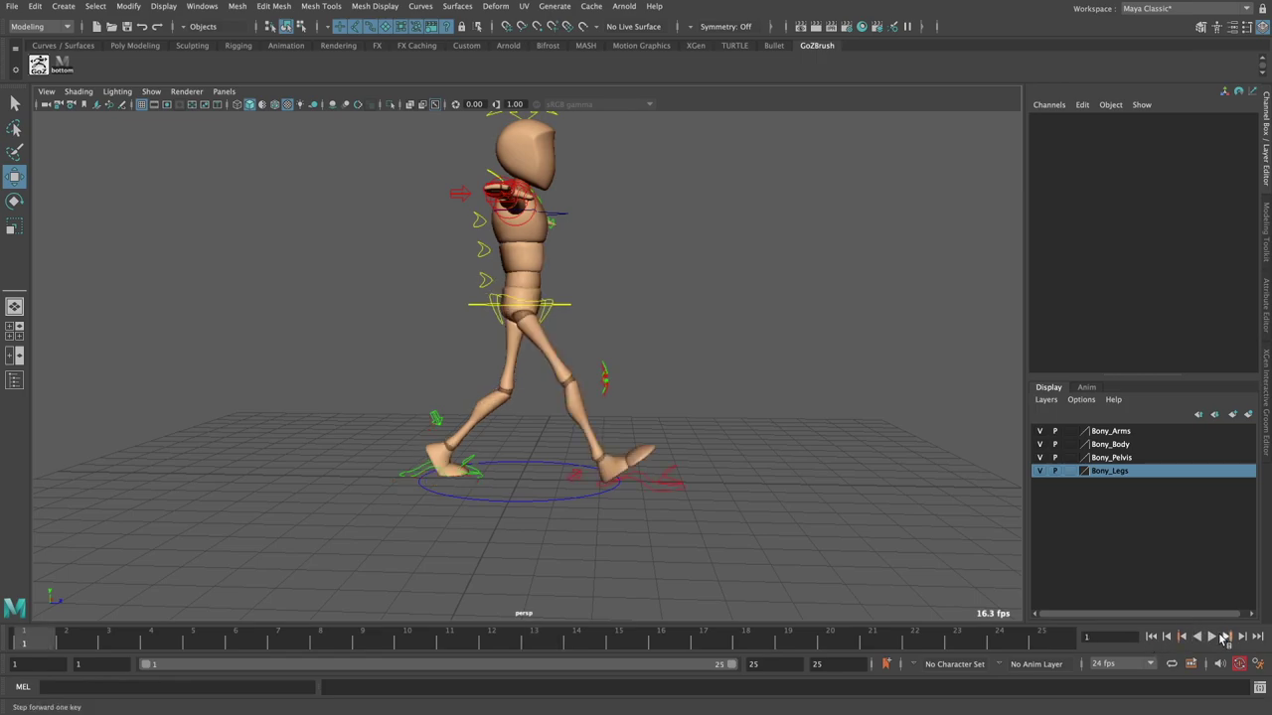
{"action": "left_click", "coordinate": [1212, 637]}
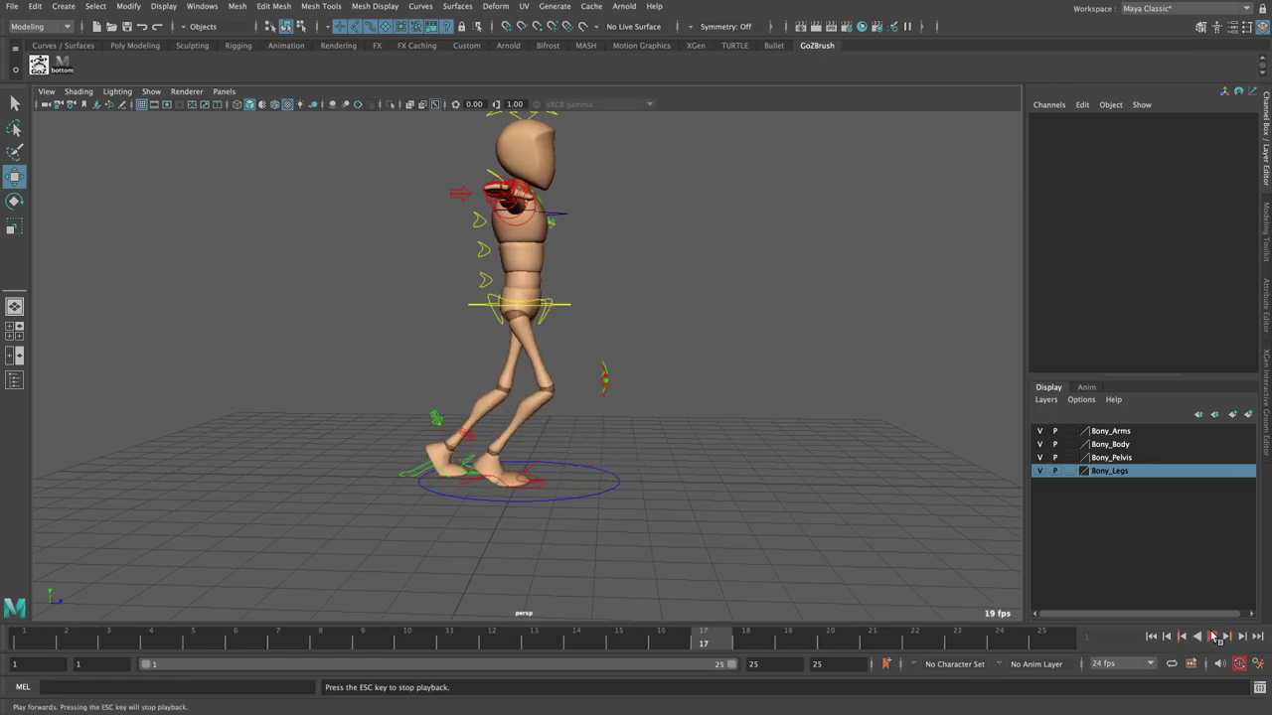
{"action": "left_click", "coordinate": [1212, 637]}
{"action": "left_click", "coordinate": [1153, 637]}
{"action": "scroll", "coordinate": [602, 391], "scroll_direction": "up", "scroll_amount": 3}
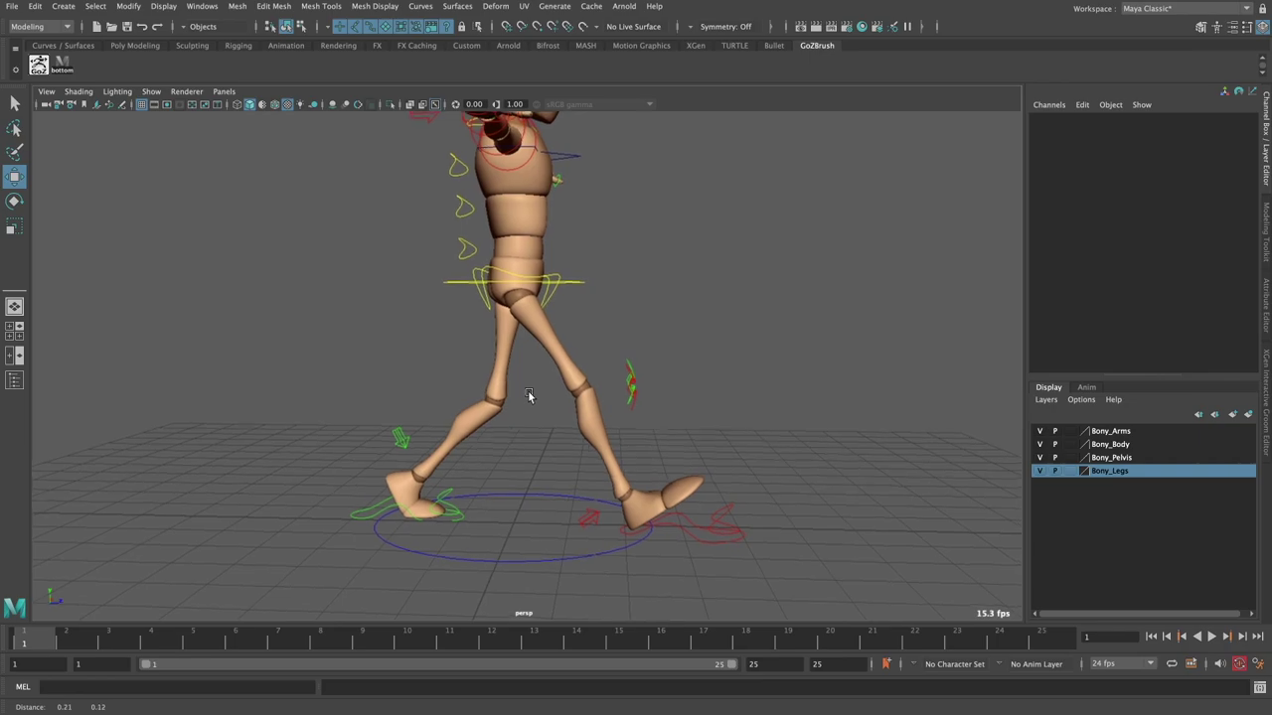
- At frame 7, flatten the right foot by setting its Heel Ball to 0
{"action": "left_click", "coordinate": [66, 67]}
{"action": "left_click_drag", "start_coordinate": [335, 636], "coordinate": [277, 639]}
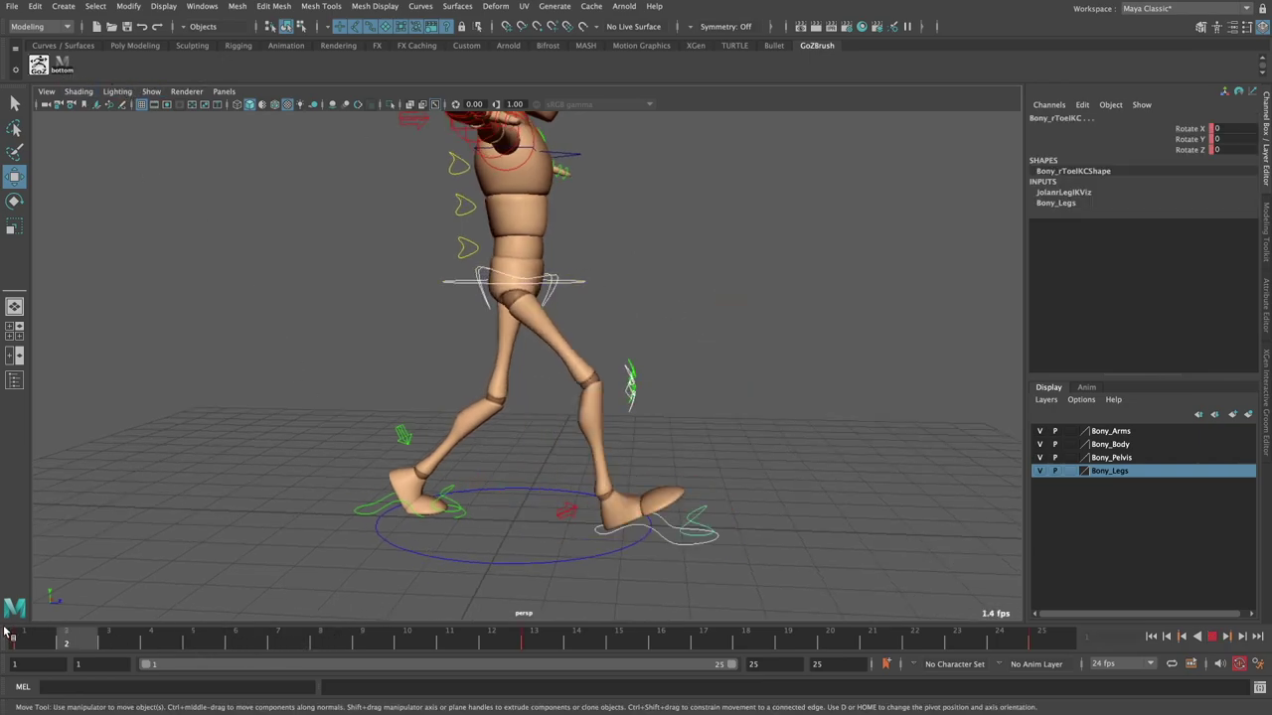
{"action": "scroll", "coordinate": [517, 447], "scroll_direction": "up", "scroll_amount": 2}
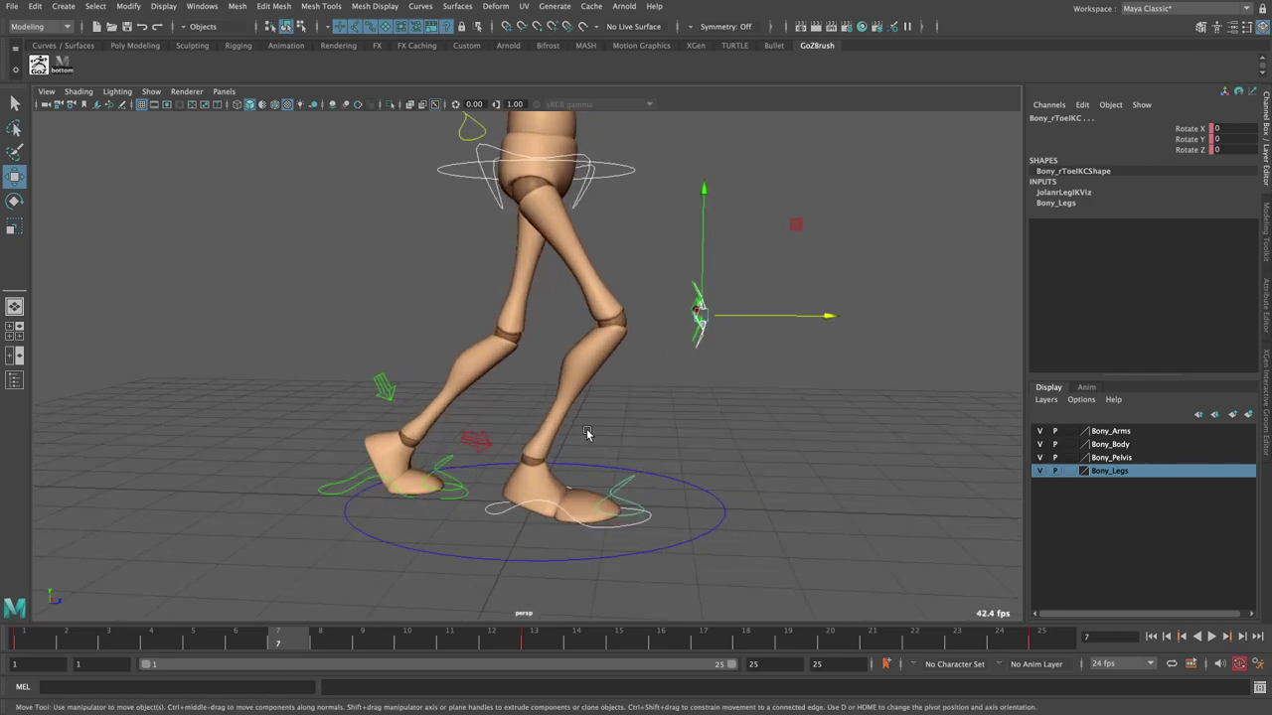
{"action": "left_click", "coordinate": [520, 528]}
{"action": "mouse_move", "coordinate": [636, 475]}
{"action": "left_mouse_down"}
{"action": "mouse_move", "coordinate": [690, 475]}
{"action": "mouse_move", "coordinate": [596, 467]}
{"action": "left_mouse_up"}
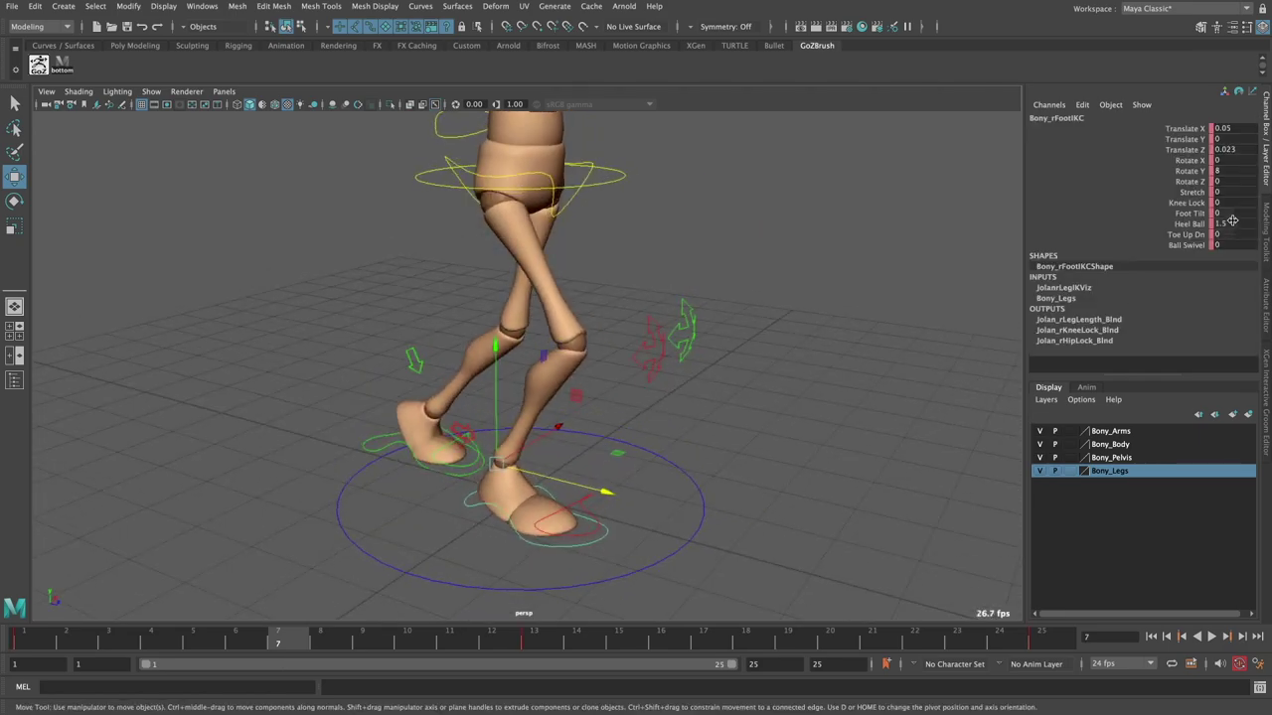
{"action": "mouse_move", "coordinate": [616, 378]}
{"action": "left_mouse_down", "text": "alt"}
{"action": "mouse_move", "coordinate": [557, 385]}
{"action": "mouse_move", "coordinate": [579, 393]}
{"action": "left_mouse_up", "text": "alt"}
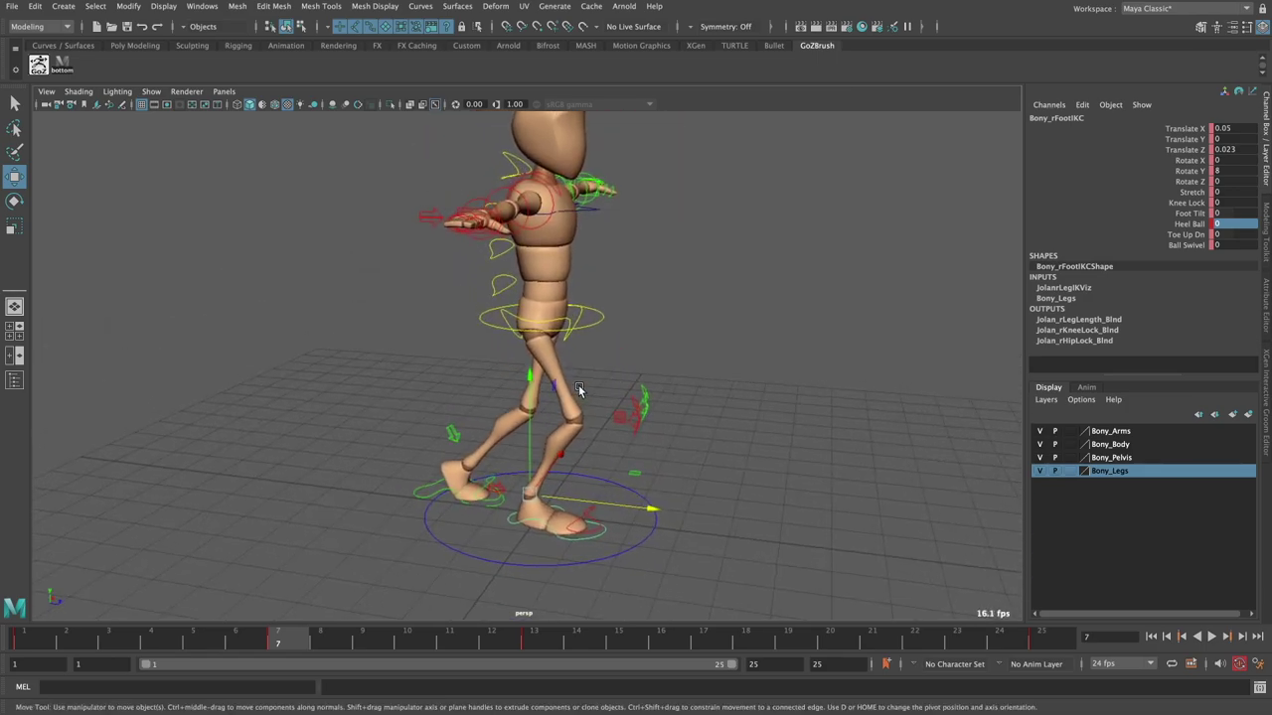
{"action": "scroll", "coordinate": [629, 372], "scroll_direction": "up", "scroll_amount": 3}
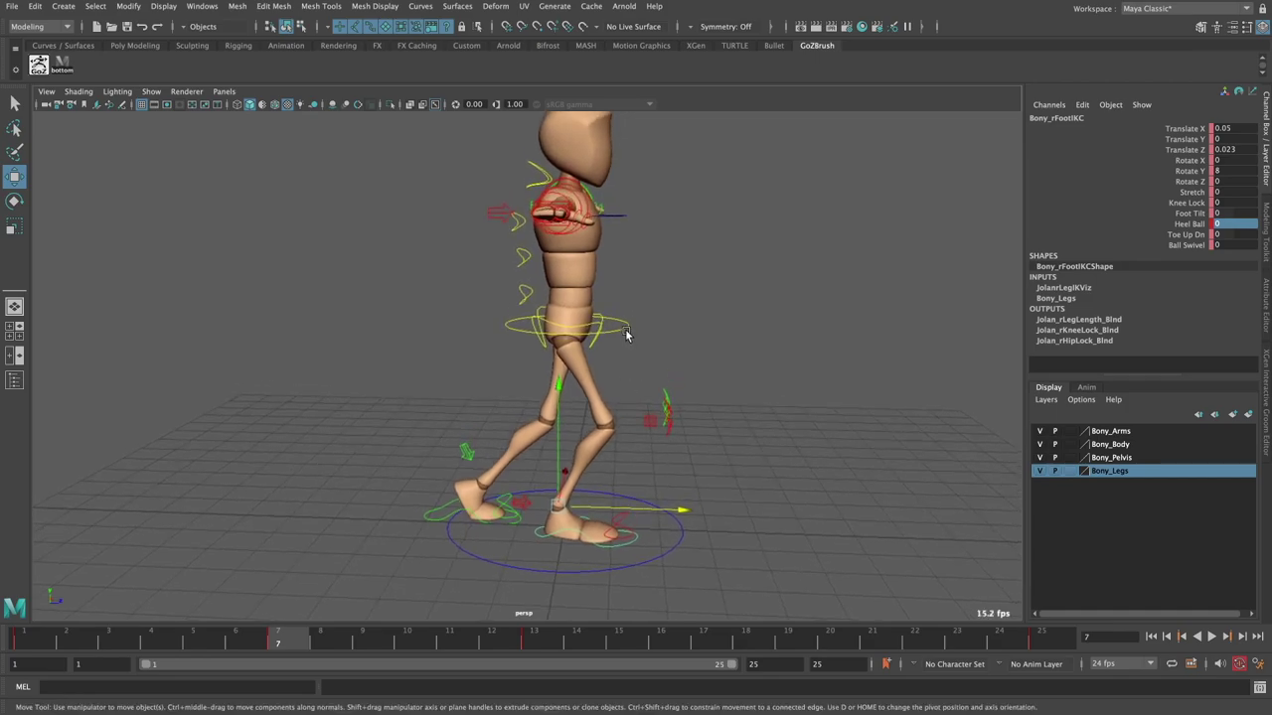
- Raise the root control slightly in Y, then select the main hip control
{"action": "left_click", "coordinate": [600, 308]}
{"action": "left_click_drag", "start_coordinate": [585, 256], "coordinate": [589, 227]}
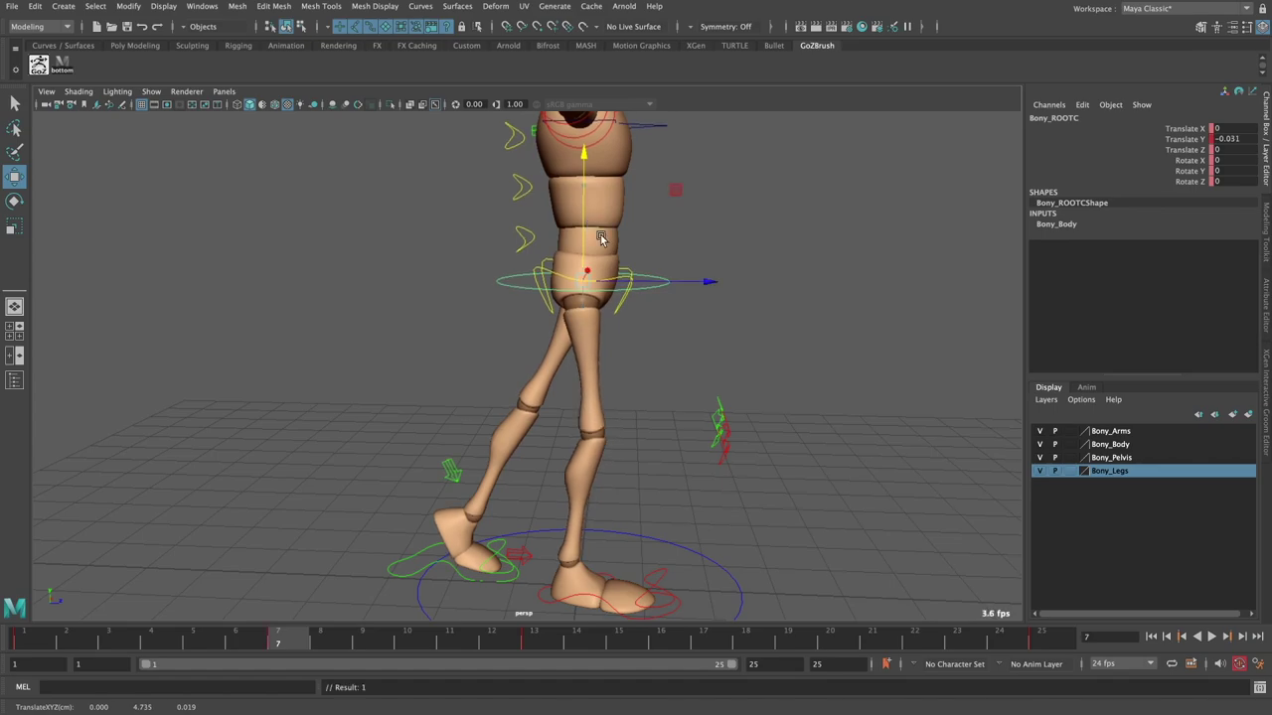
{"action": "scroll", "coordinate": [589, 228], "scroll_direction": "down", "scroll_amount": 3}
{"action": "mouse_move", "coordinate": [589, 227]}
{"action": "left_mouse_down", "text": "alt"}
{"action": "mouse_move", "coordinate": [539, 309]}
{"action": "mouse_move", "coordinate": [534, 294]}
{"action": "mouse_move", "coordinate": [659, 315]}
{"action": "mouse_move", "coordinate": [562, 288]}
{"action": "mouse_move", "coordinate": [565, 362]}
{"action": "mouse_move", "coordinate": [595, 342]}
{"action": "left_mouse_up", "text": "alt"}
{"action": "scroll", "coordinate": [539, 309], "scroll_direction": "up", "scroll_amount": 1}
{"action": "scroll", "coordinate": [565, 362], "scroll_direction": "up", "scroll_amount": 2}
{"action": "left_click", "coordinate": [596, 341]}
{"action": "left_click", "coordinate": [586, 343]}
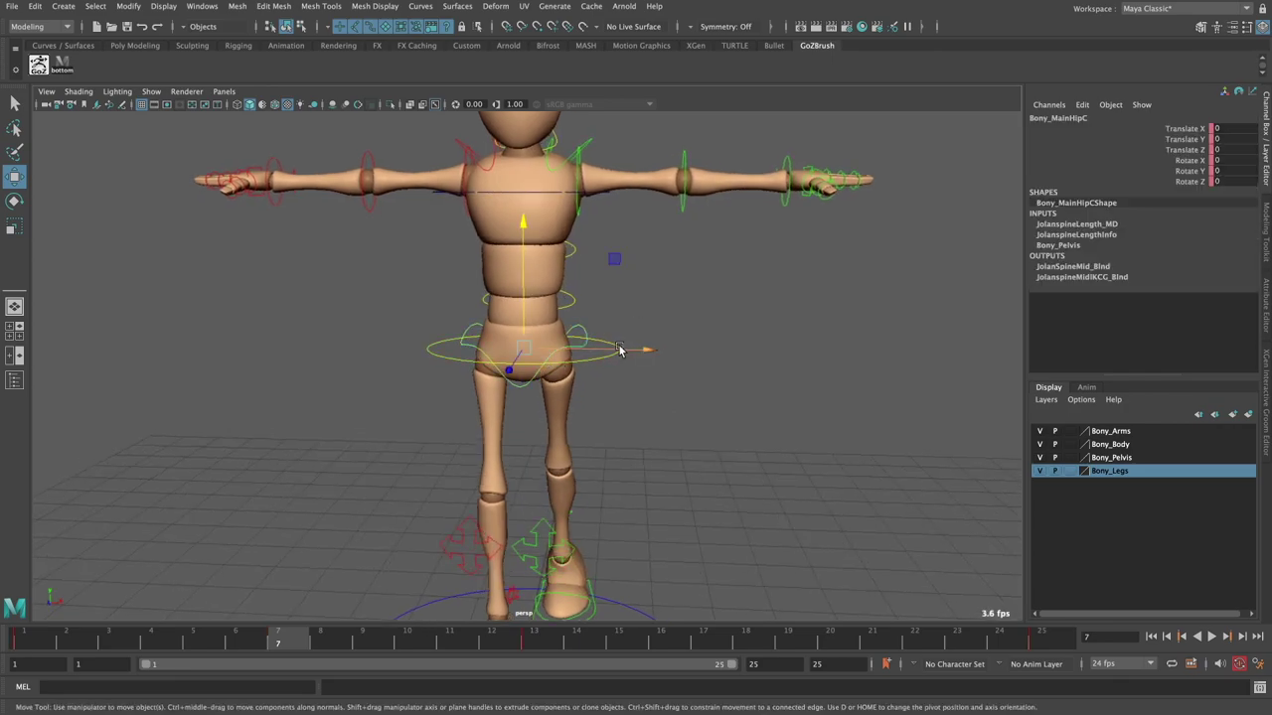
- Tilt the main hip control sideways around Z
{"action": "key", "text": "e"}
{"action": "scroll", "coordinate": [623, 343], "scroll_direction": "up", "scroll_amount": 3}
{"action": "left_click_drag", "start_coordinate": [630, 315], "coordinate": [630, 326]}
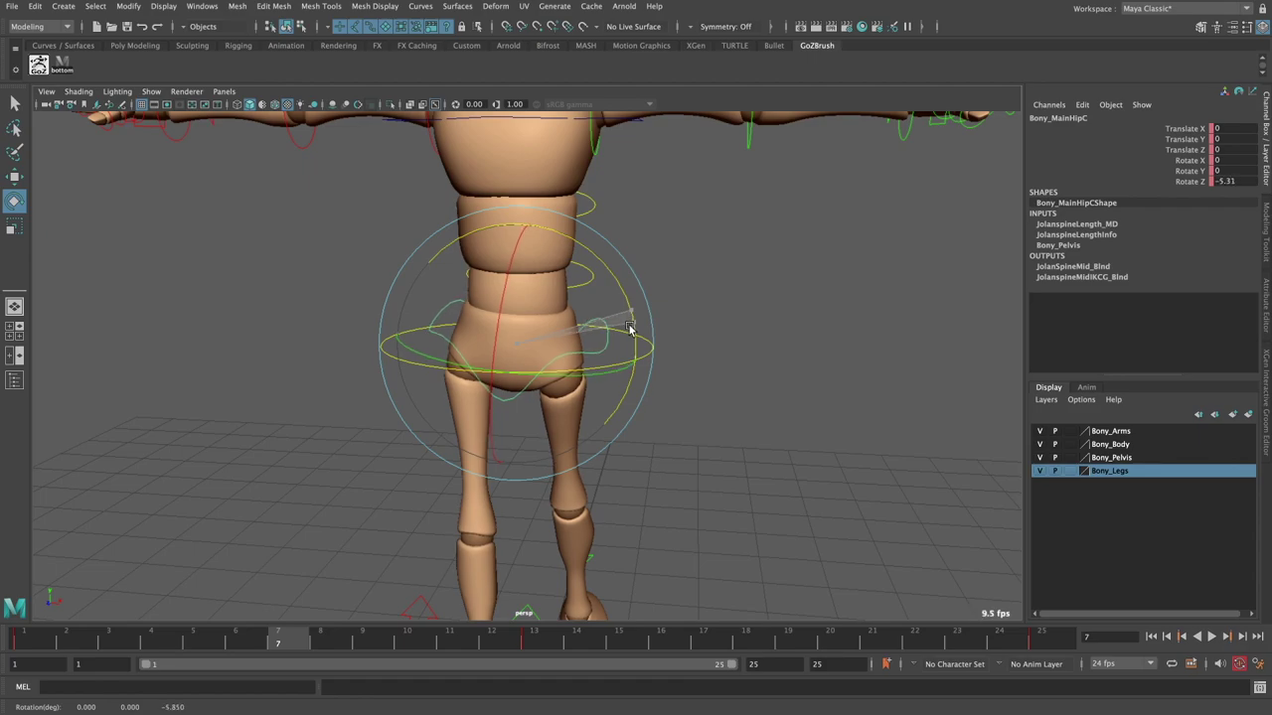
{"action": "scroll", "coordinate": [636, 327], "scroll_direction": "down", "scroll_amount": 2}
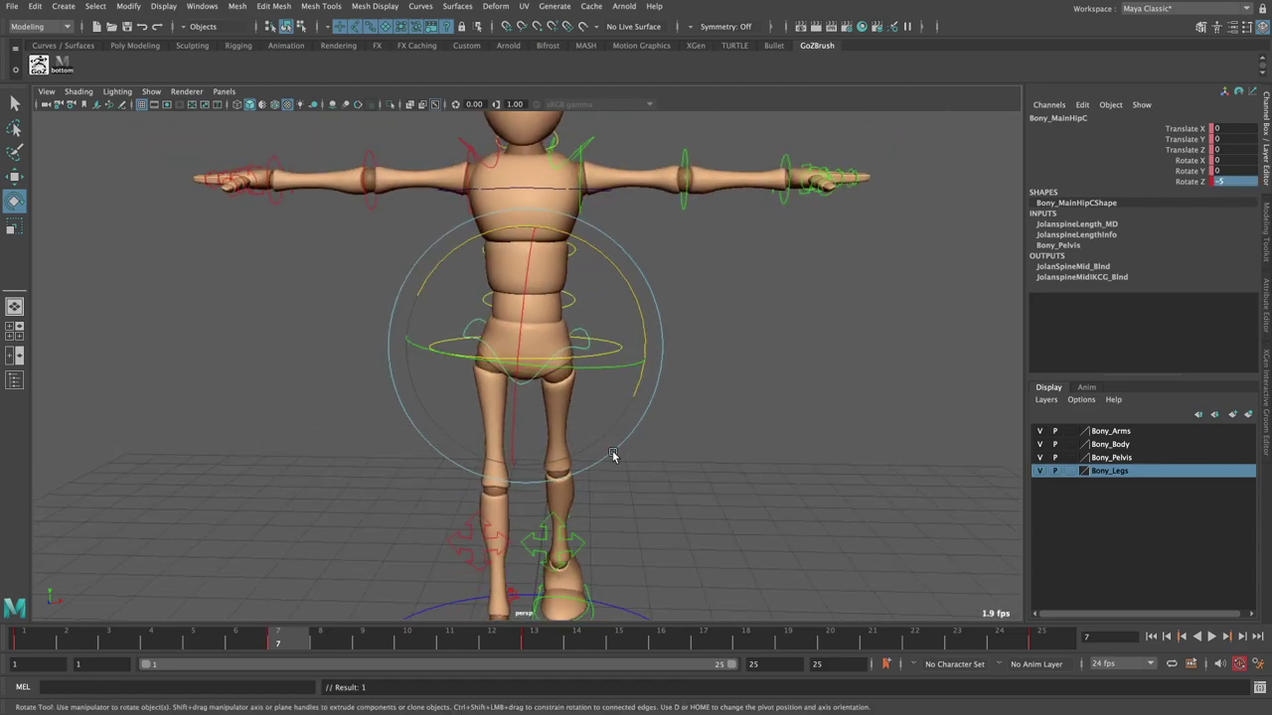
{"action": "mouse_move", "coordinate": [646, 328]}
{"action": "left_mouse_down", "text": "alt"}
{"action": "mouse_move", "coordinate": [656, 298]}
{"action": "mouse_move", "coordinate": [577, 292]}
{"action": "left_mouse_up", "text": "alt"}
- Select the root control with the Move tool, viewed from a front three-quarter angle
{"action": "left_click", "coordinate": [634, 355]}
{"action": "left_click", "coordinate": [618, 342]}
{"action": "key", "text": "w"}
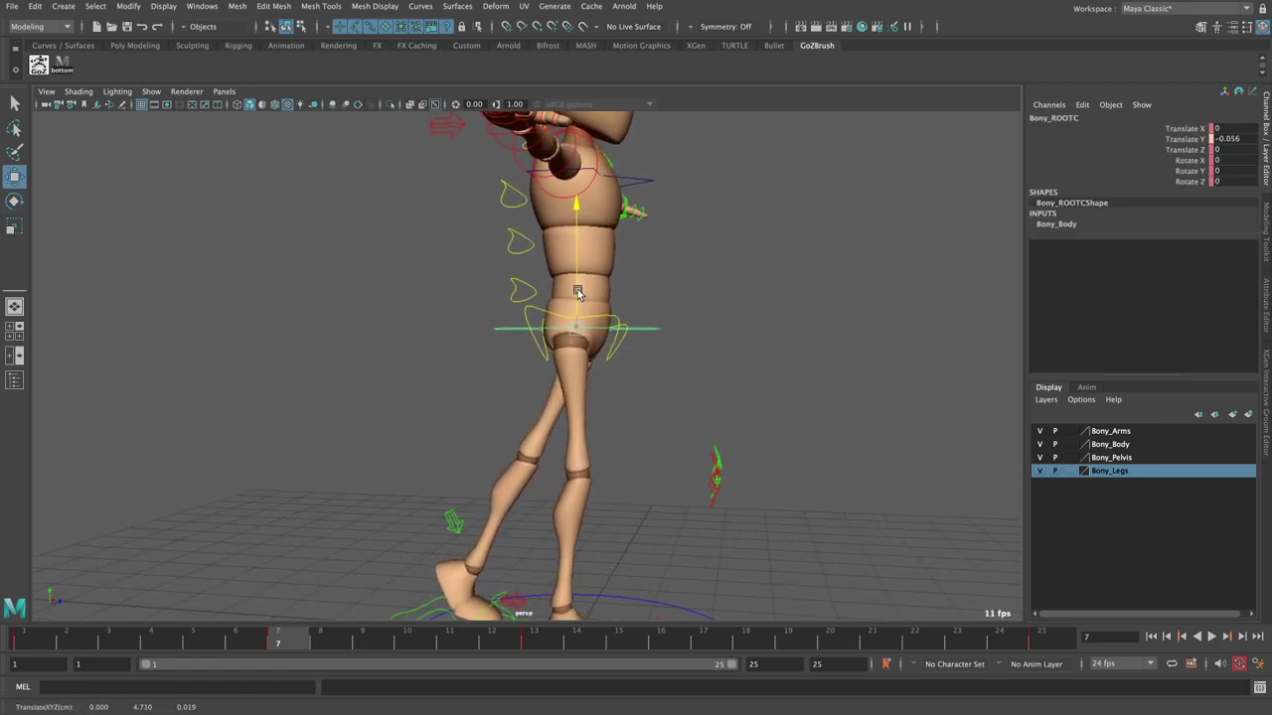
{"action": "mouse_move", "coordinate": [619, 329]}
{"action": "left_mouse_down", "text": "alt"}
{"action": "mouse_move", "coordinate": [513, 303]}
{"action": "mouse_move", "coordinate": [561, 372]}
{"action": "left_mouse_up", "text": "alt"}
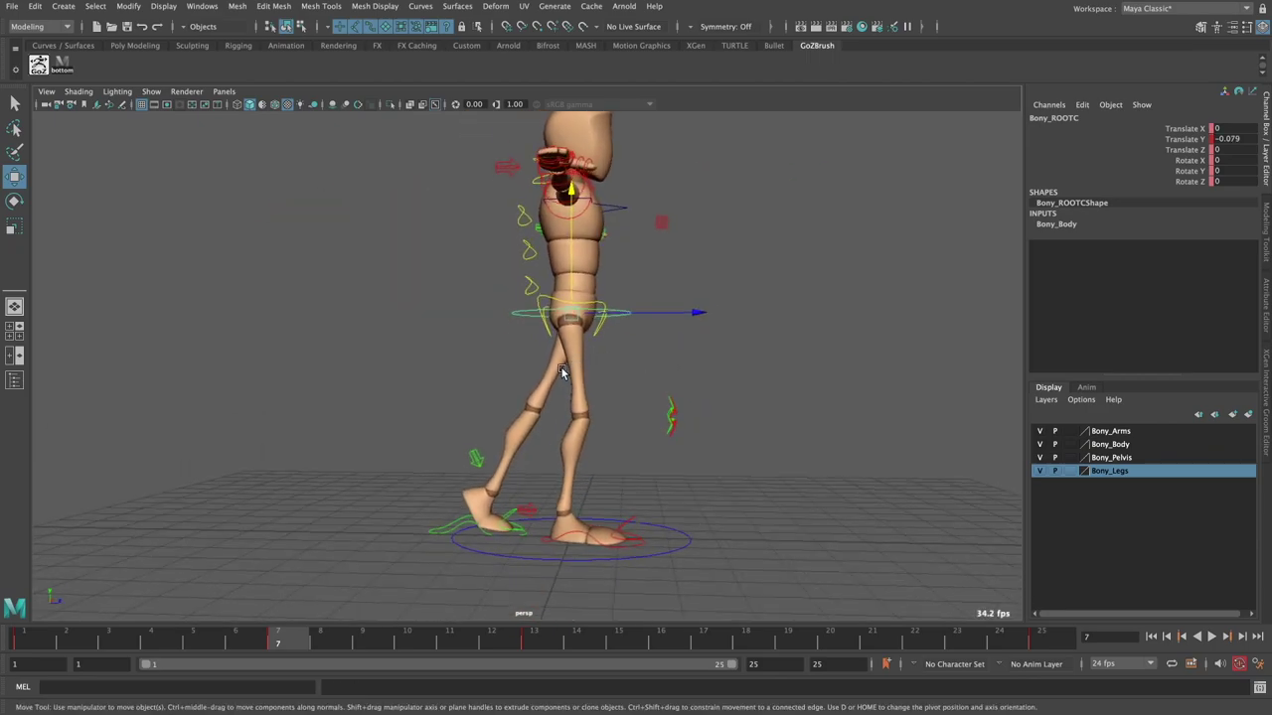
{"action": "middle_click_drag", "start_coordinate": [561, 371], "coordinate": [591, 370], "text": "alt"}
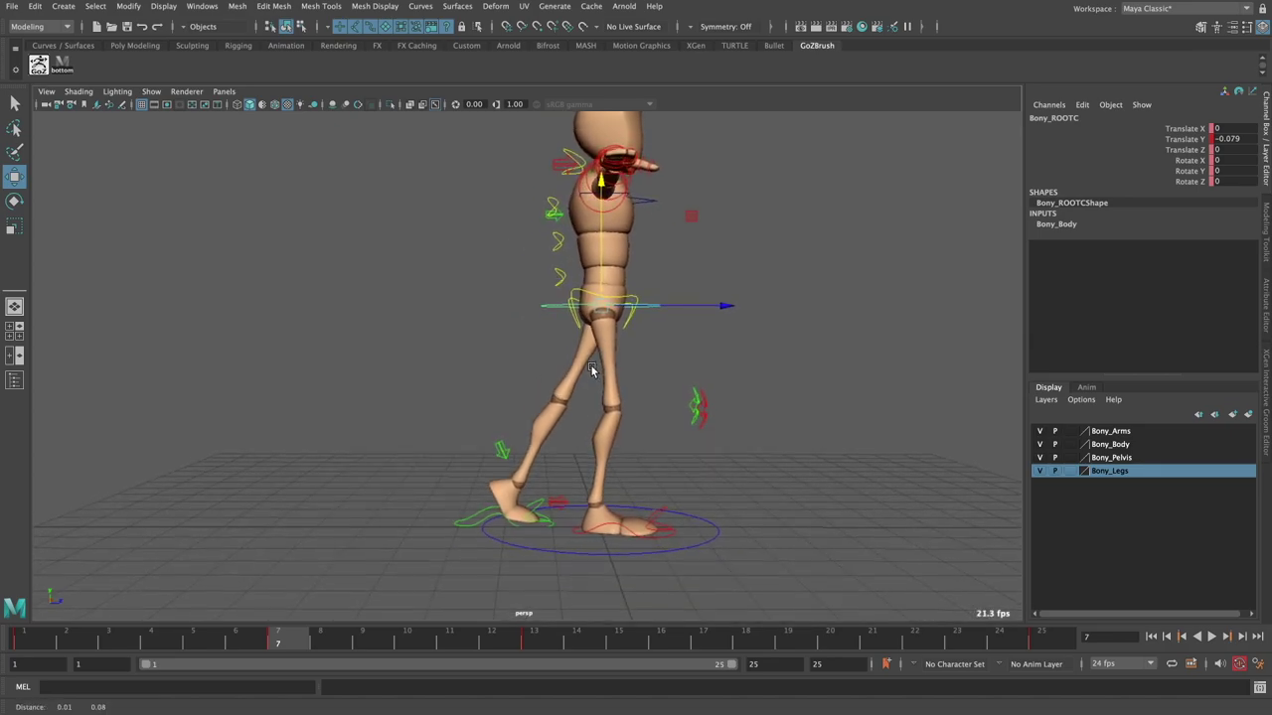
{"action": "mouse_move", "coordinate": [590, 369]}
{"action": "left_mouse_down", "text": "alt"}
{"action": "mouse_move", "coordinate": [517, 375]}
{"action": "mouse_move", "coordinate": [553, 378]}
{"action": "mouse_move", "coordinate": [533, 388]}
{"action": "left_mouse_up", "text": "alt"}
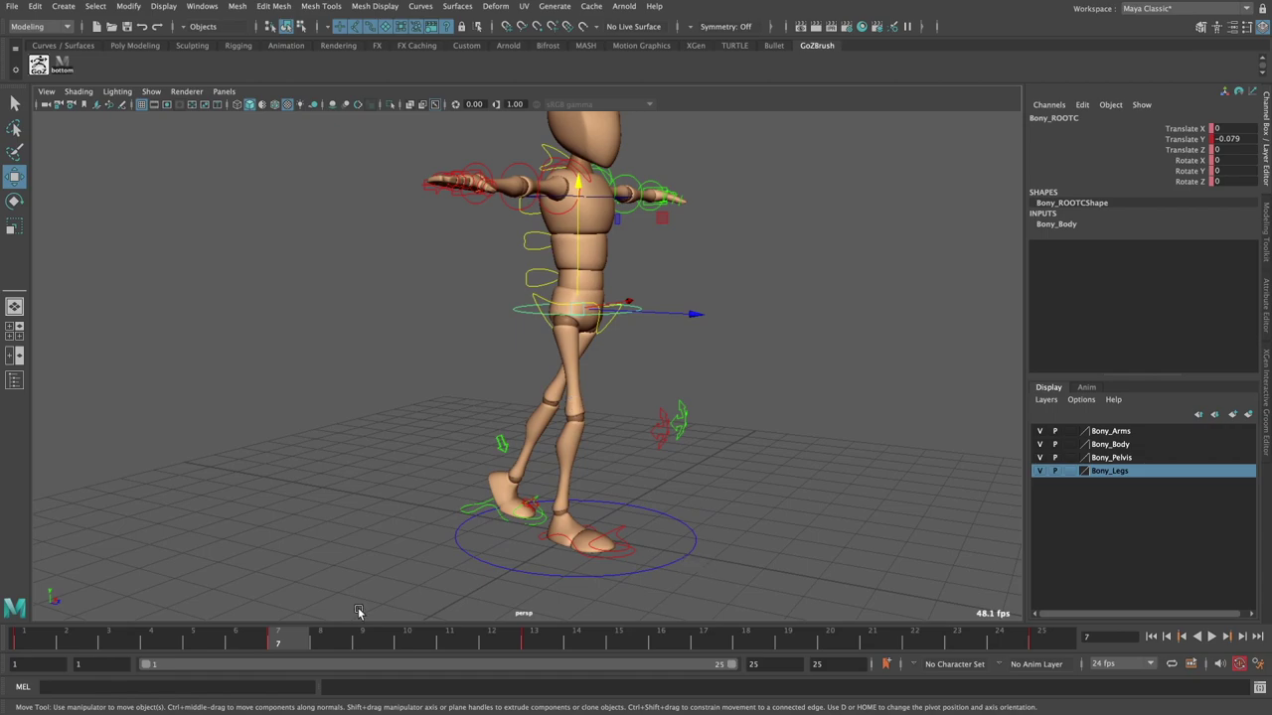
- Play back the walk cycle twice to review the motion
{"action": "key", "text": "alt+v"}
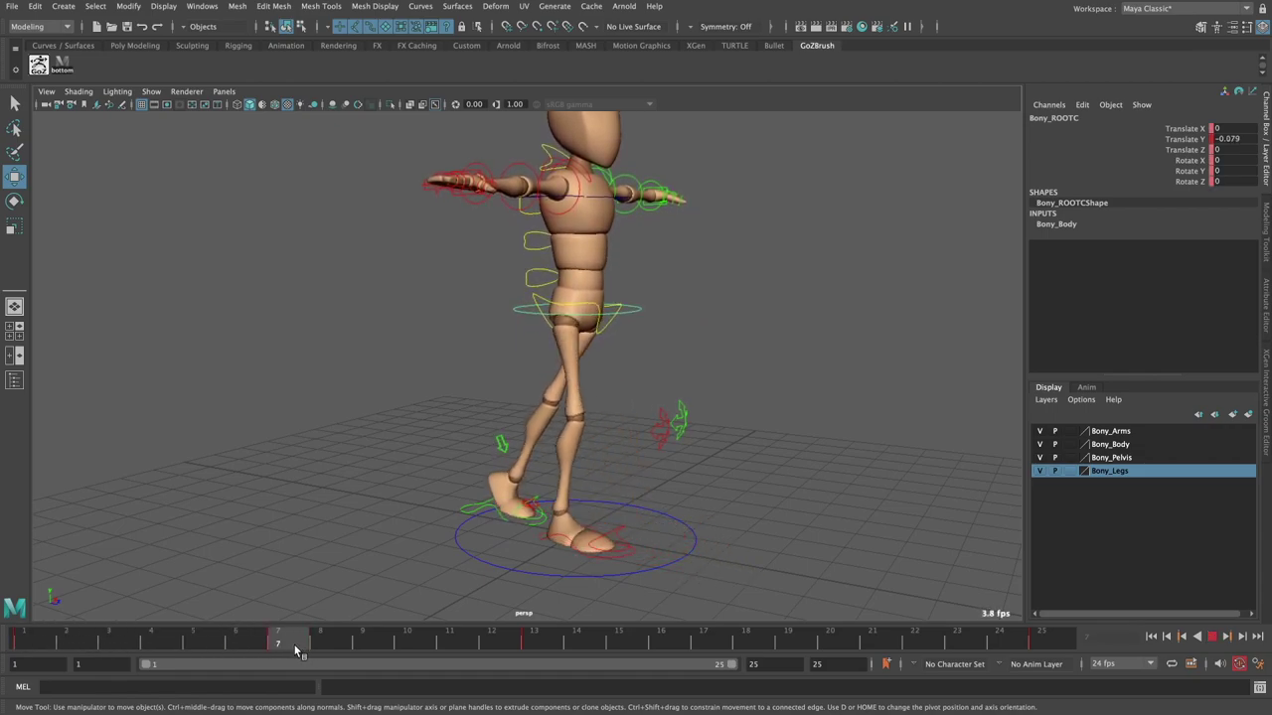
{"action": "key", "text": "alt+v"}
{"action": "left_click", "coordinate": [63, 66]}
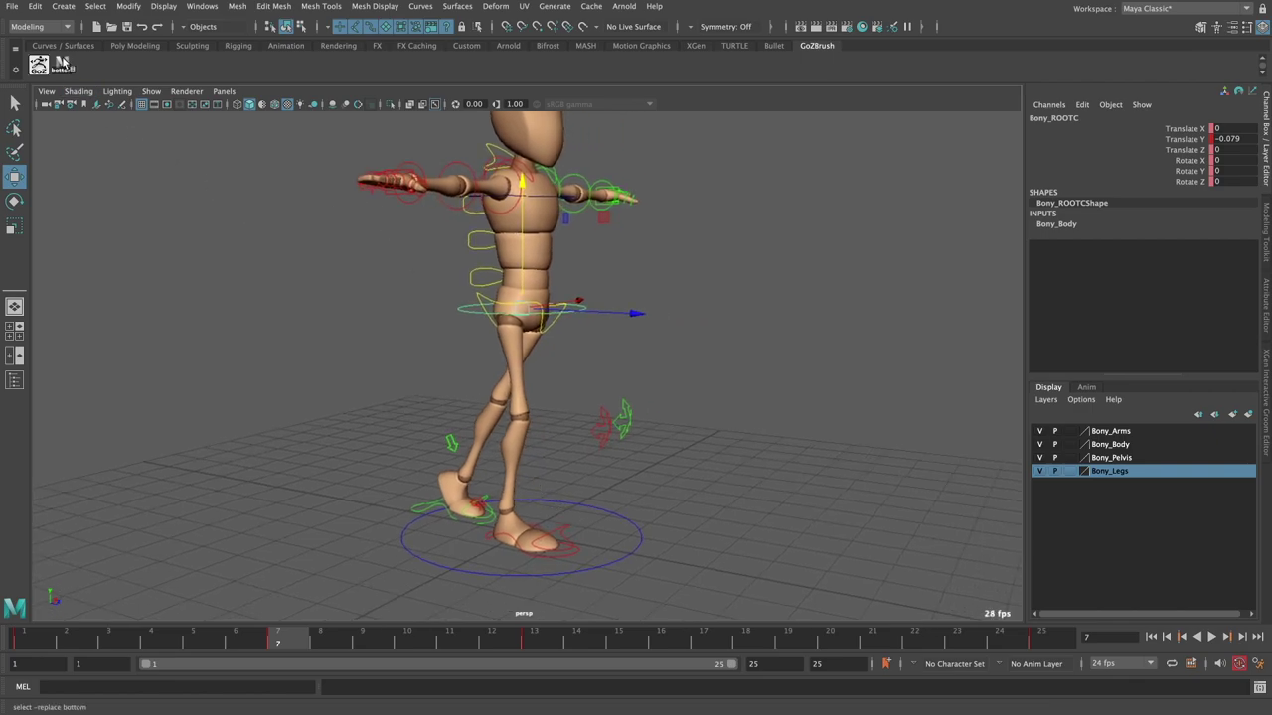
{"action": "left_click", "coordinate": [63, 65]}
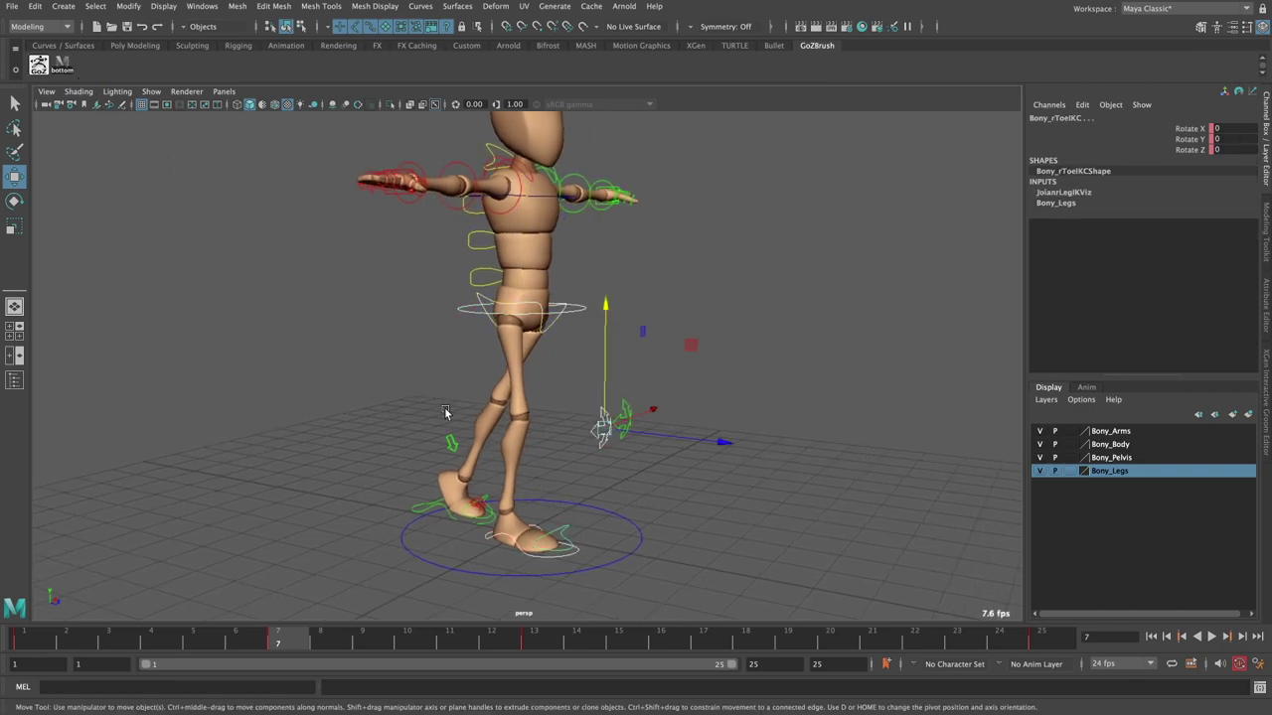
{"action": "key", "text": "alt+v"}
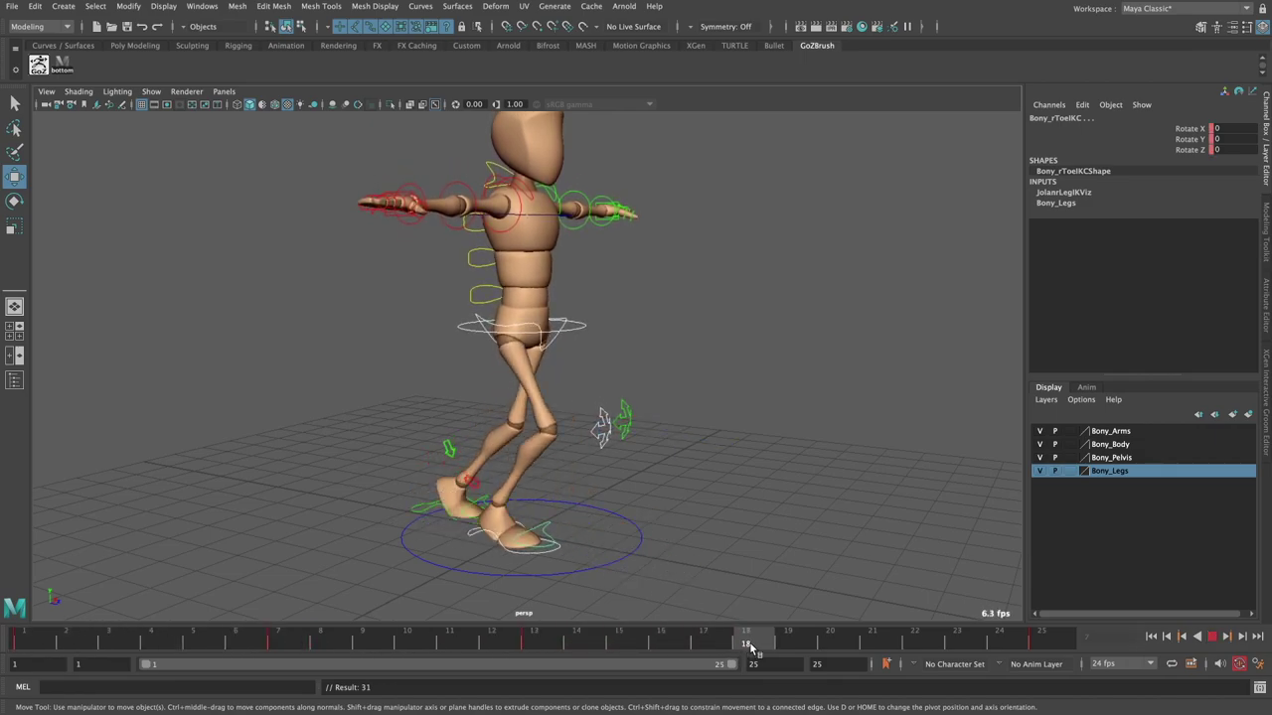
{"action": "key", "text": "alt+v"}
- Select the pelvis root control, move from frame 7 to frame 19, and pick Translate Y
{"action": "left_click_drag", "start_coordinate": [596, 437], "coordinate": [672, 429], "text": "alt"}
{"action": "left_click", "coordinate": [745, 454]}
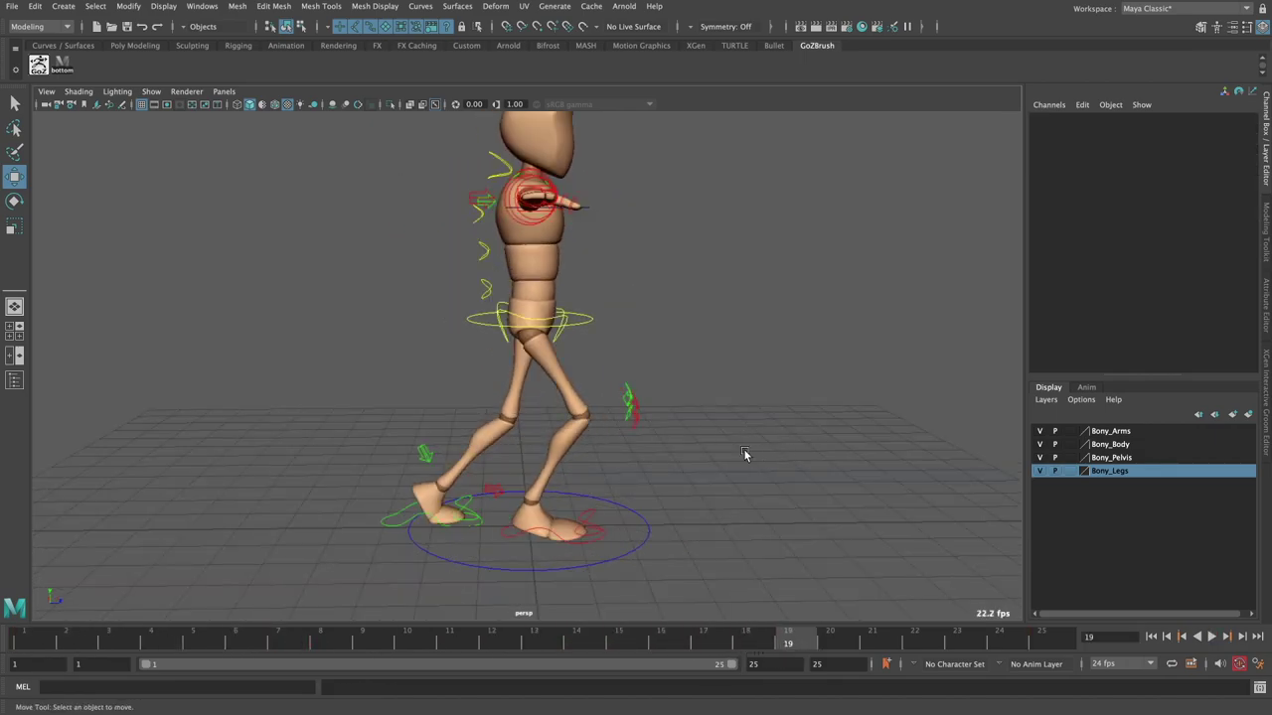
{"action": "left_click", "coordinate": [288, 644]}
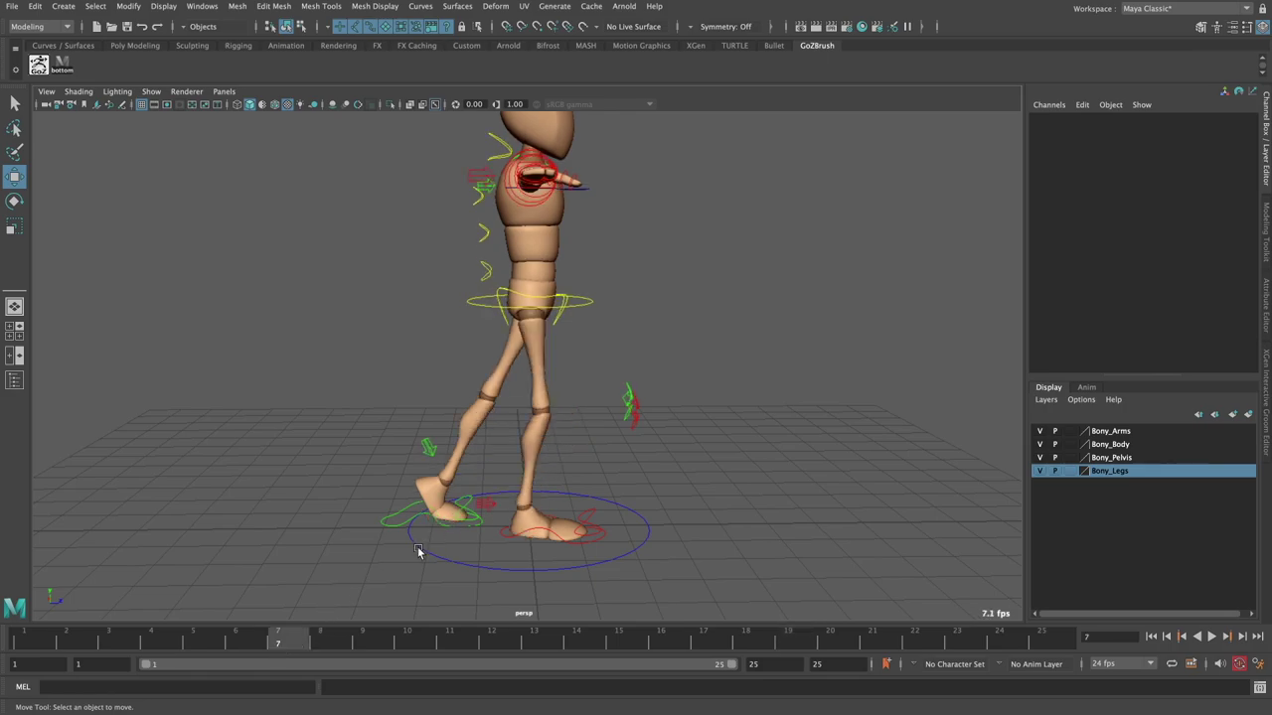
{"action": "left_click", "coordinate": [592, 304]}
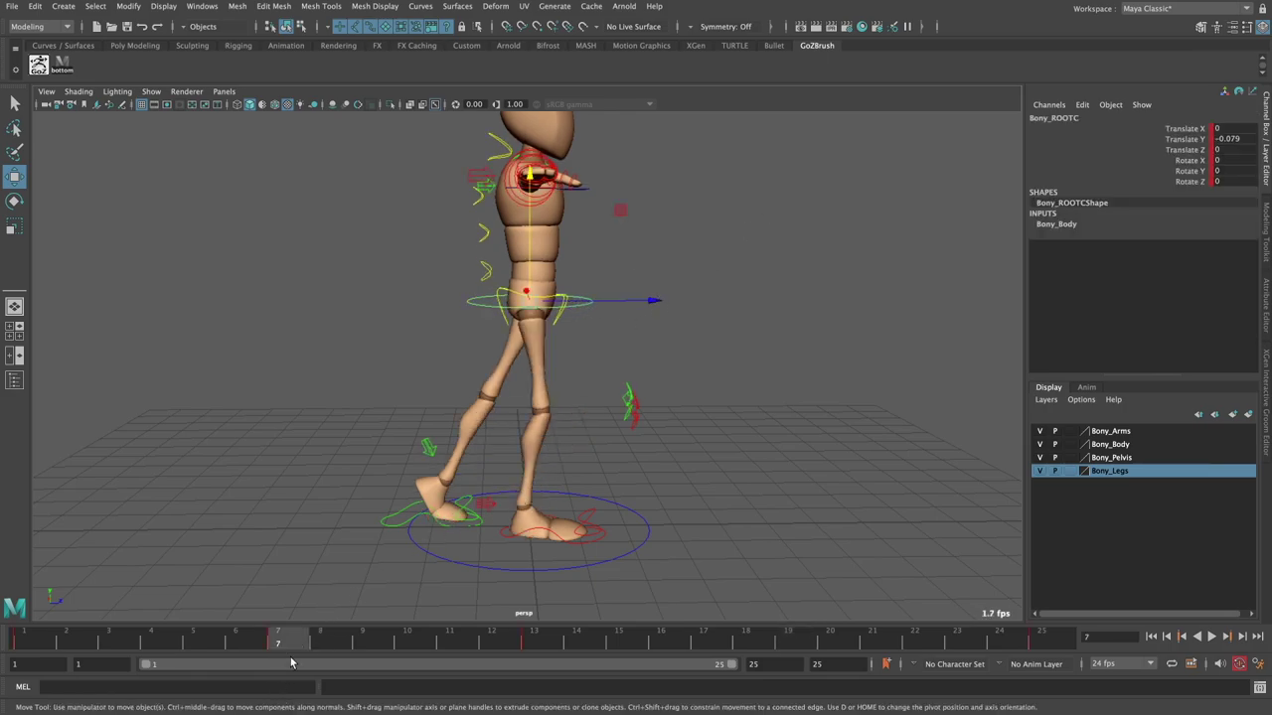
{"action": "left_click_drag", "start_coordinate": [320, 641], "coordinate": [787, 641]}
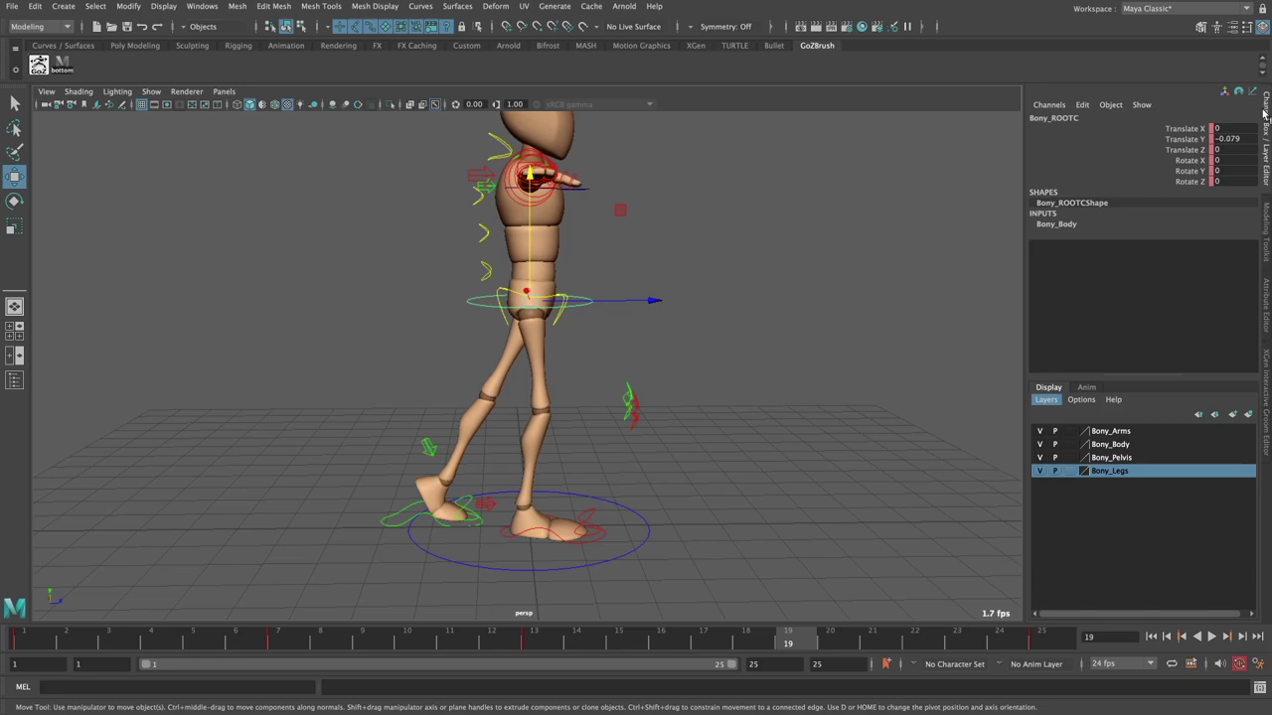
{"action": "right_click", "coordinate": [1191, 140]}
{"action": "left_click", "coordinate": [1193, 165]}
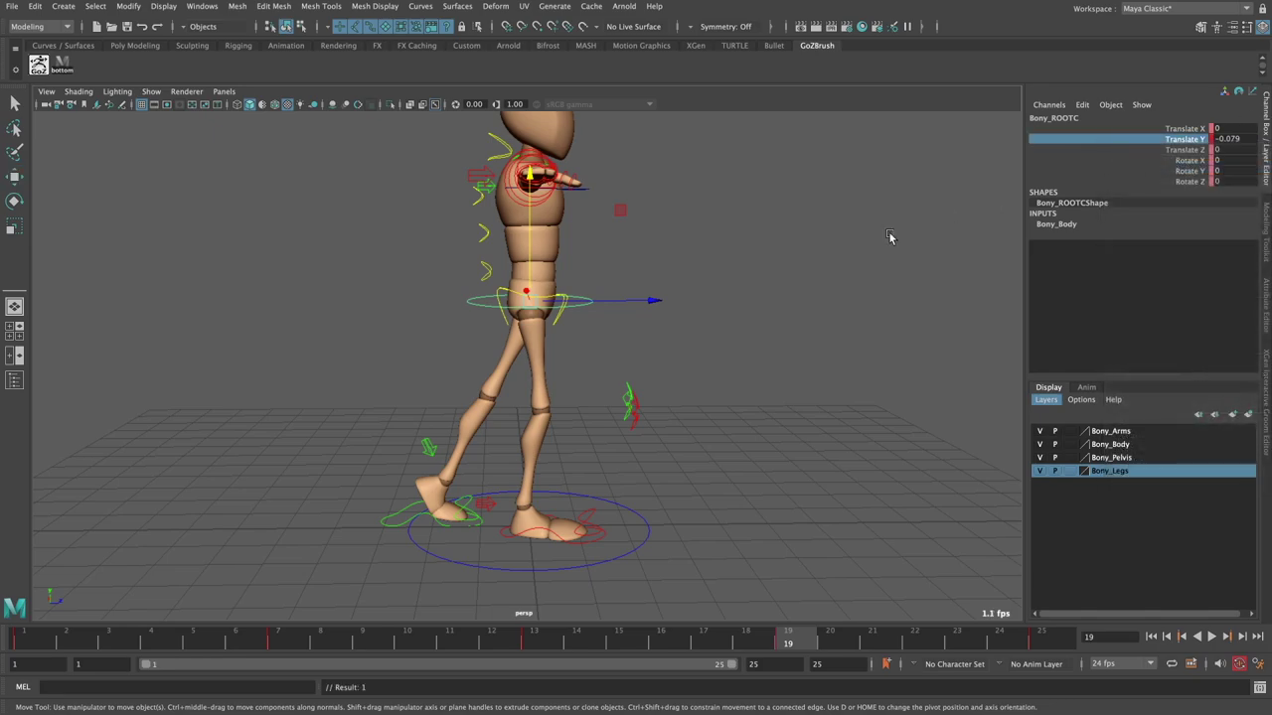
{"action": "mouse_move", "coordinate": [625, 357]}
{"action": "left_mouse_down", "text": "alt"}
{"action": "mouse_move", "coordinate": [507, 365]}
{"action": "mouse_move", "coordinate": [510, 447]}
{"action": "mouse_move", "coordinate": [604, 470]}
{"action": "mouse_move", "coordinate": [639, 454]}
{"action": "left_mouse_up", "text": "alt"}
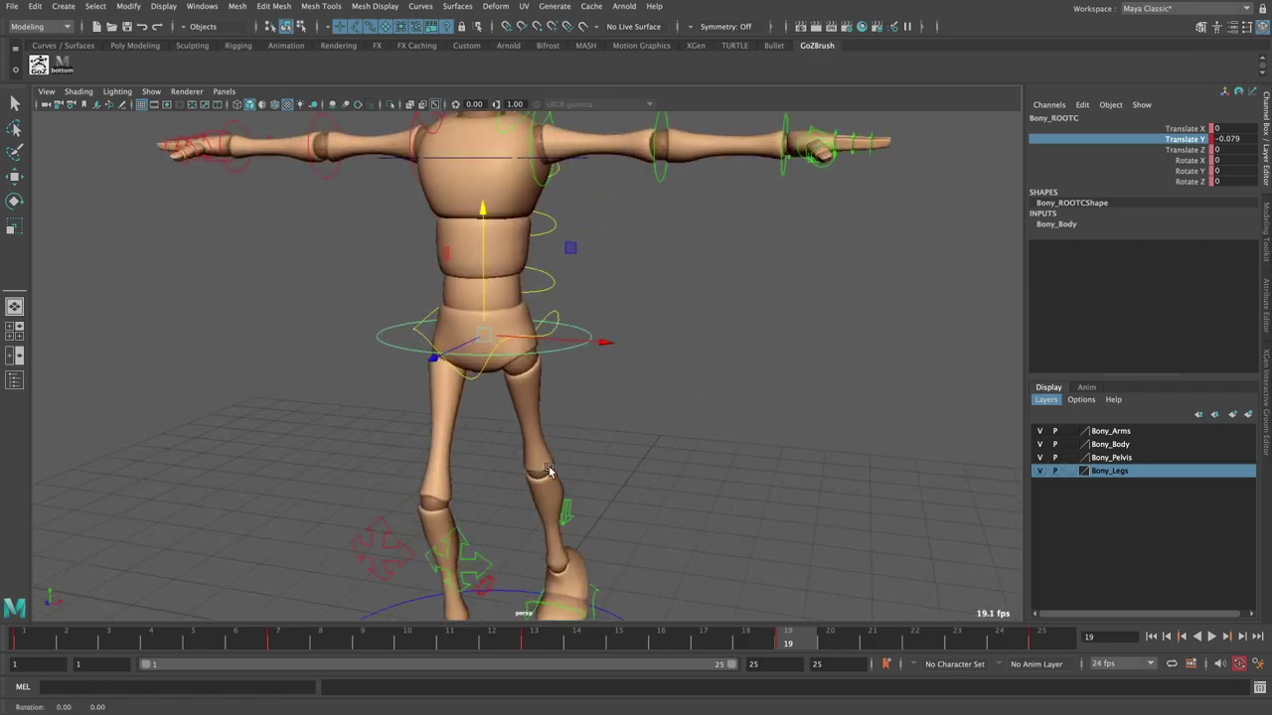
- Tilt the main hip control to Rotate Z 5 at frame 19, comparing against frame 7's -5
{"action": "right_click_drag", "start_coordinate": [639, 454], "coordinate": [670, 400], "text": "alt"}
{"action": "left_click", "coordinate": [441, 337]}
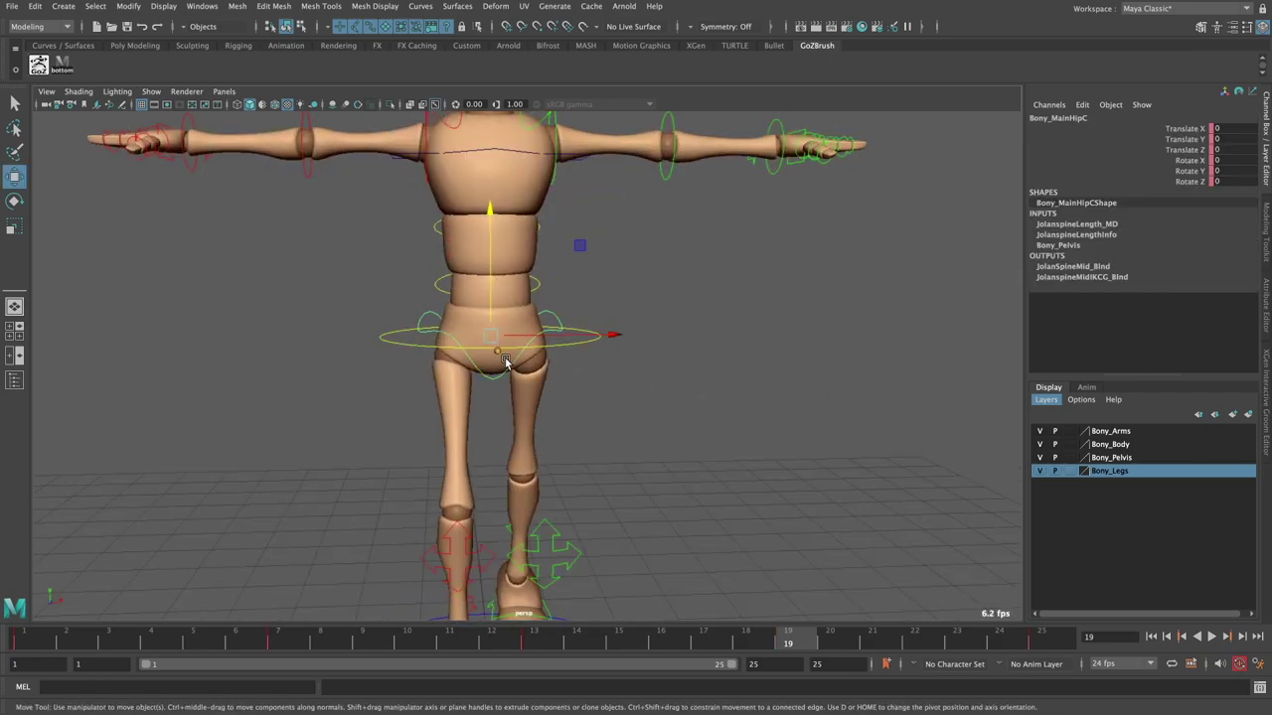
{"action": "left_click", "coordinate": [278, 639]}
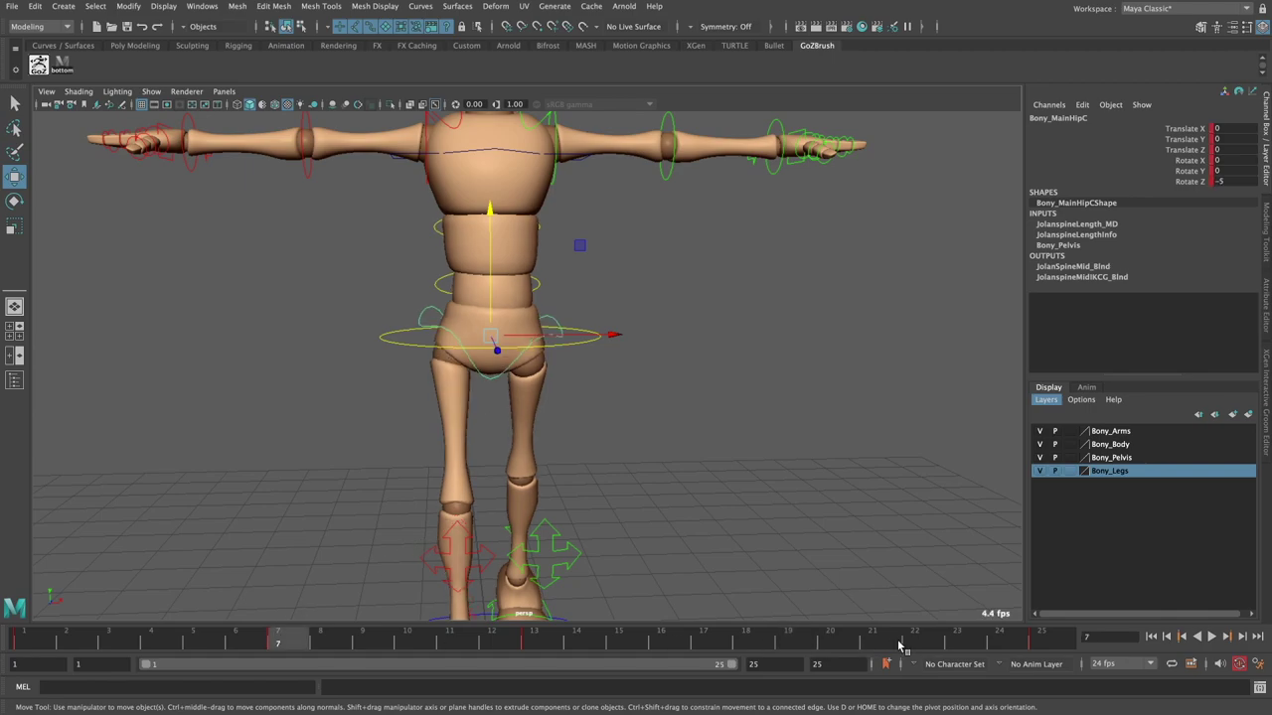
{"action": "left_click", "coordinate": [806, 641]}
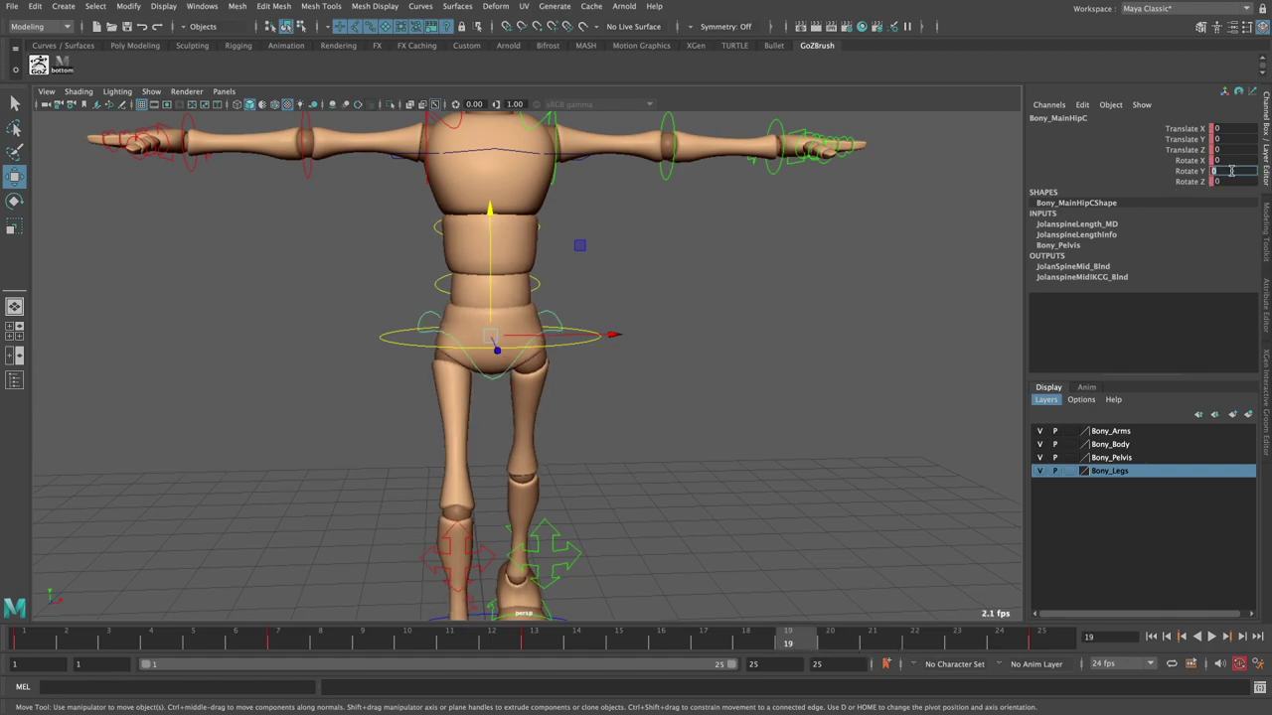
{"action": "key", "text": "Return"}
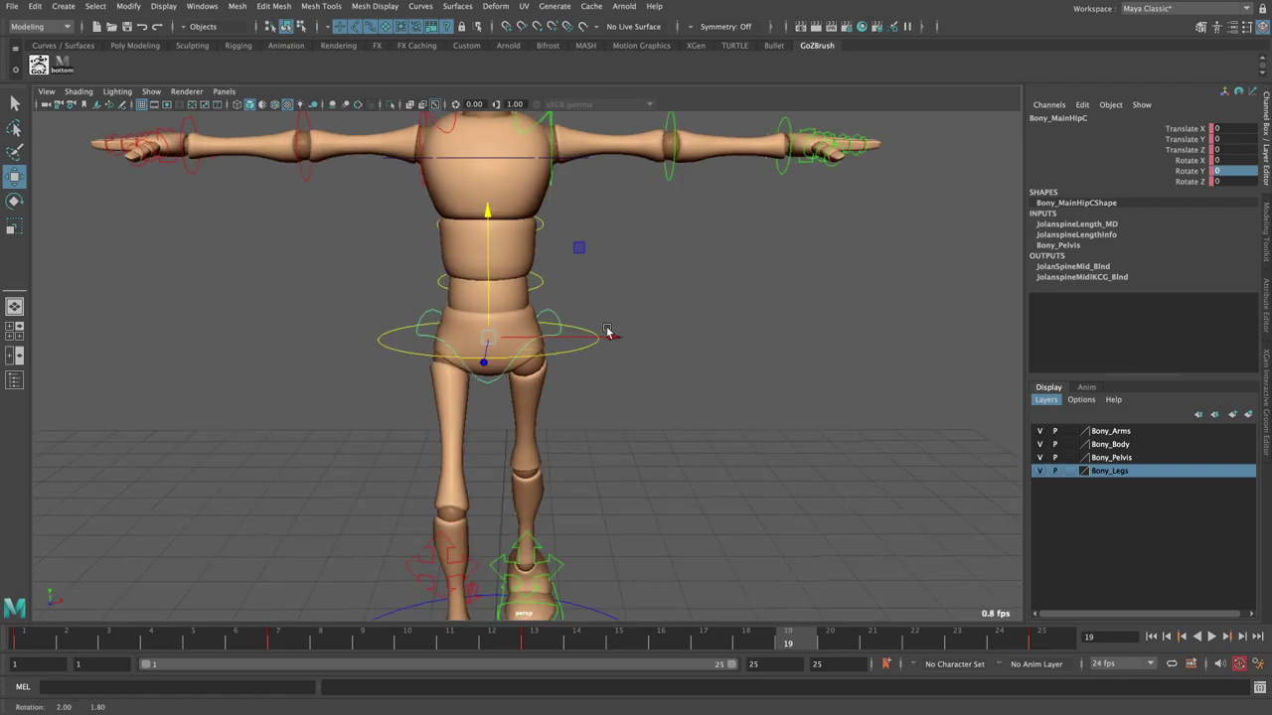
{"action": "key", "text": "e"}
{"action": "left_click_drag", "start_coordinate": [592, 287], "coordinate": [588, 277]}
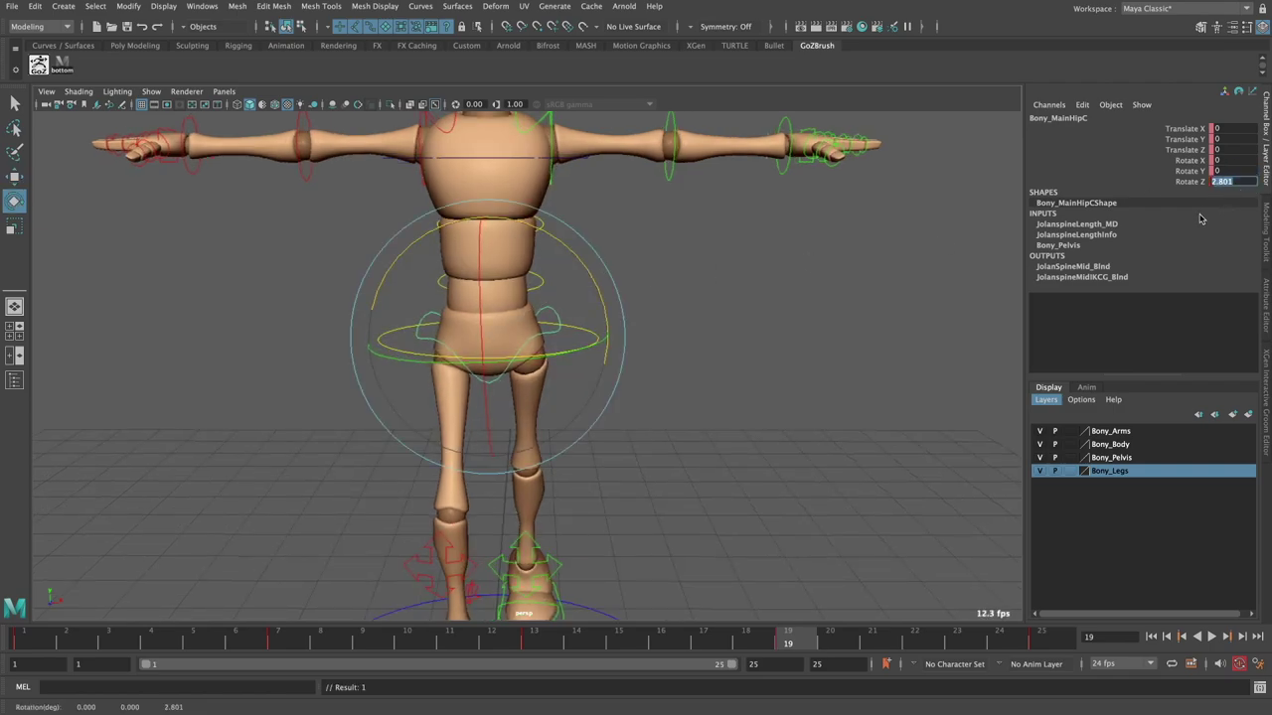
{"action": "left_click", "coordinate": [276, 643]}
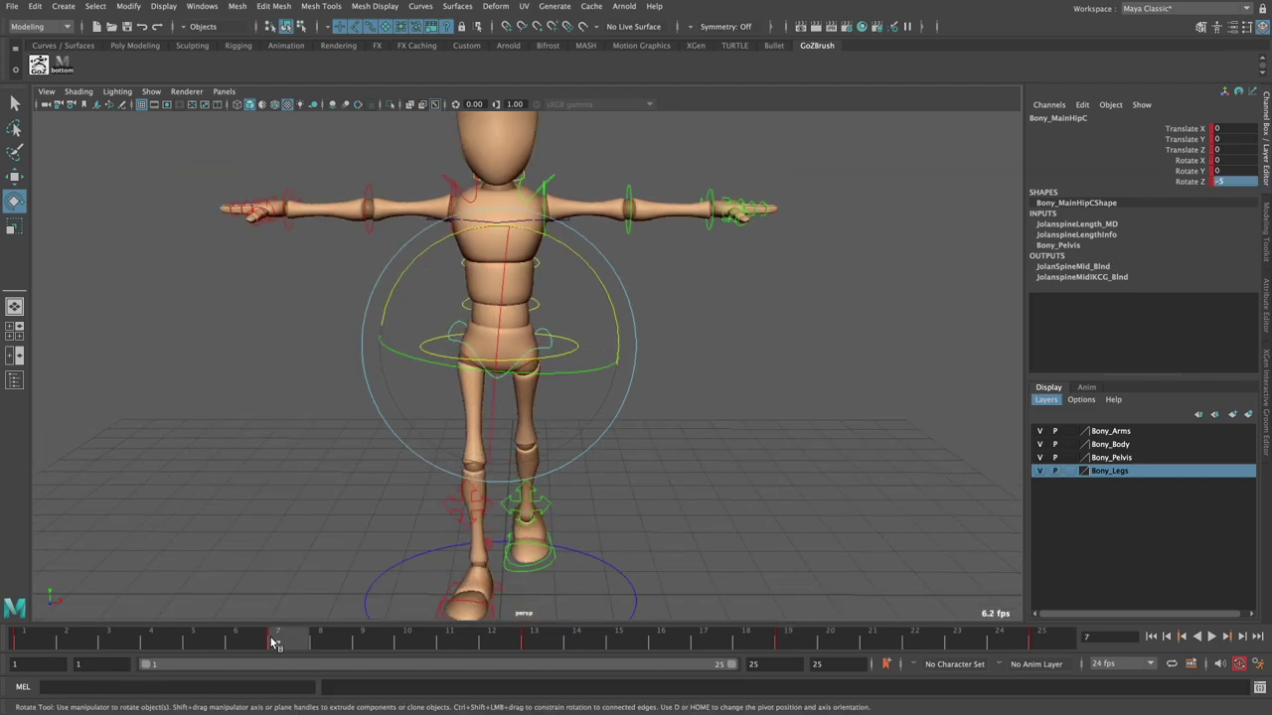
{"action": "left_click_drag", "start_coordinate": [774, 641], "coordinate": [786, 643]}
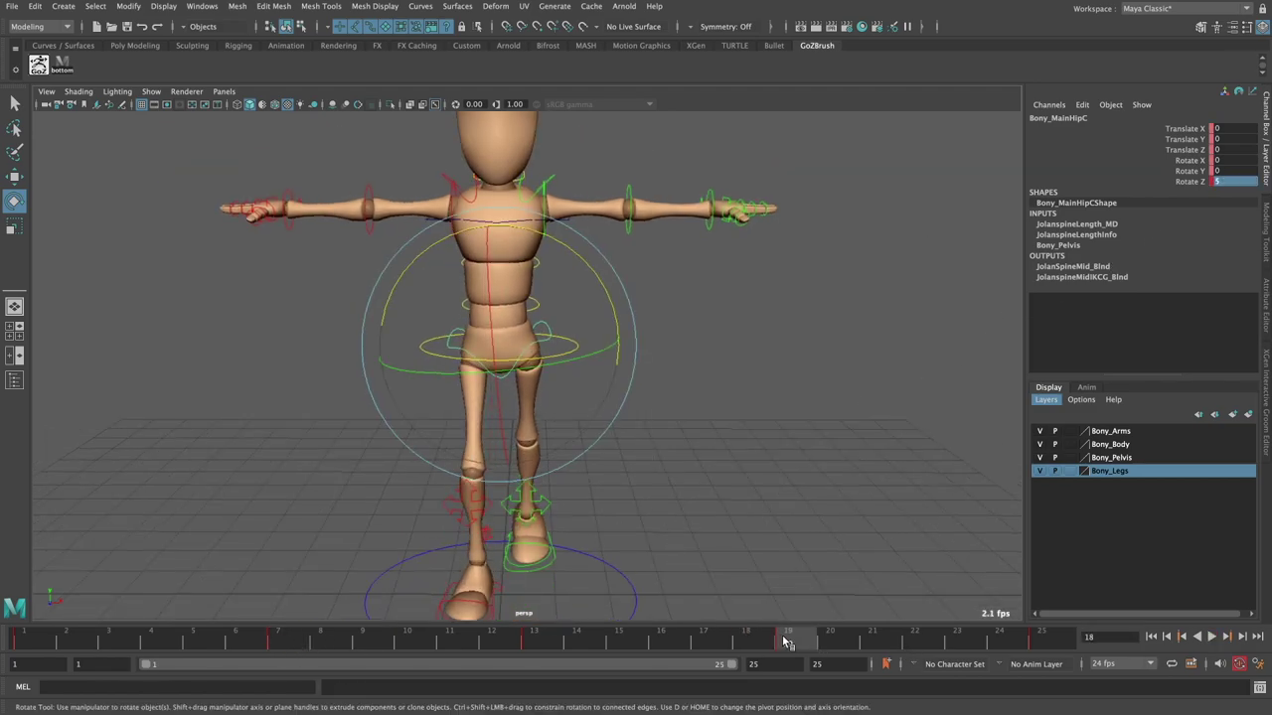
{"action": "mouse_move", "coordinate": [604, 454]}
{"action": "left_mouse_down", "text": "alt"}
{"action": "mouse_move", "coordinate": [752, 397]}
{"action": "mouse_move", "coordinate": [508, 482]}
{"action": "left_mouse_up", "text": "alt"}
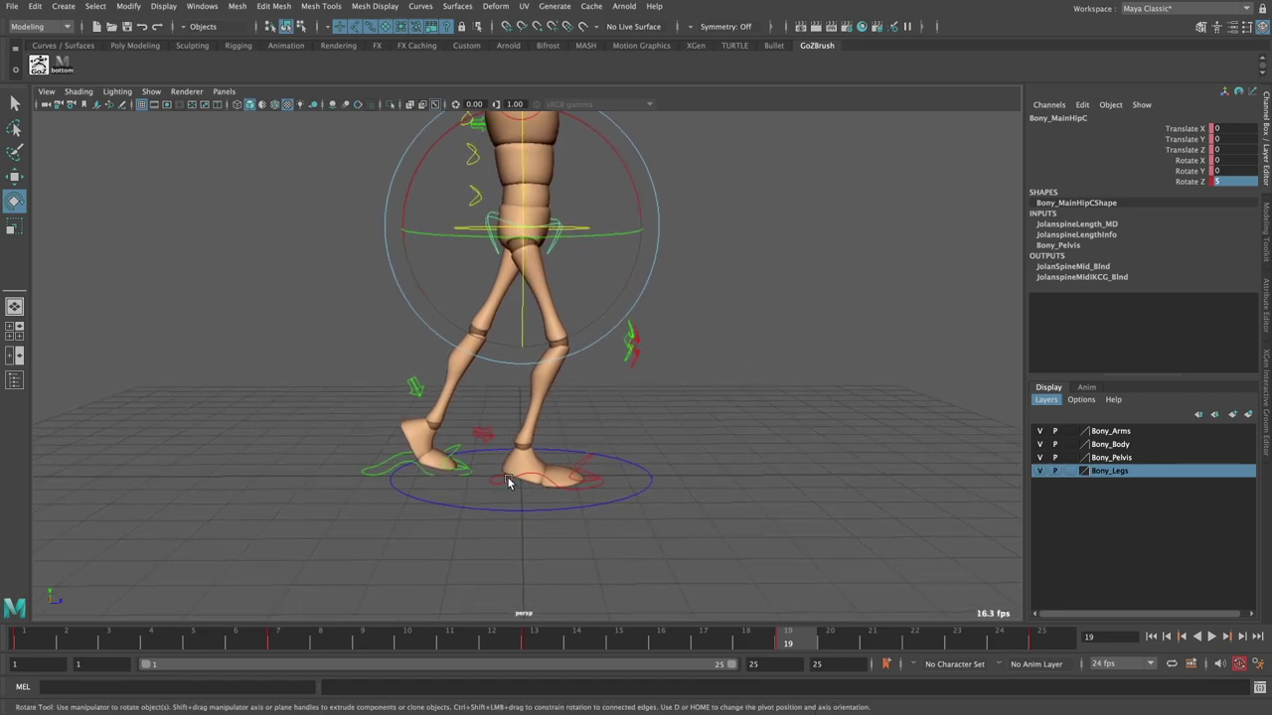
- Select the right foot control at frame 19 and zoom in on the legs
{"action": "left_click", "coordinate": [505, 483]}
{"action": "key", "text": "w"}
{"action": "left_click", "coordinate": [536, 643]}
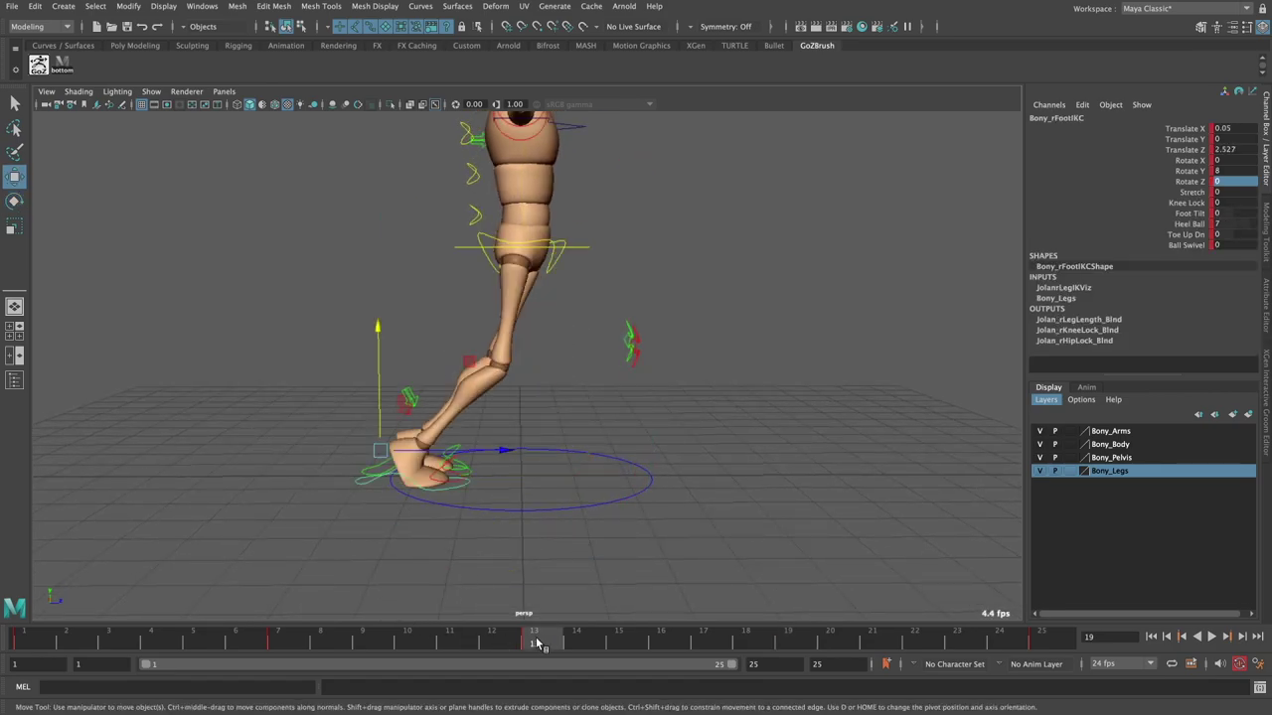
{"action": "left_click_drag", "start_coordinate": [562, 640], "coordinate": [796, 626]}
{"action": "mouse_move", "coordinate": [521, 442]}
{"action": "left_mouse_down", "text": "alt"}
{"action": "mouse_move", "coordinate": [502, 400]}
{"action": "mouse_move", "coordinate": [518, 335]}
{"action": "left_mouse_up", "text": "alt"}
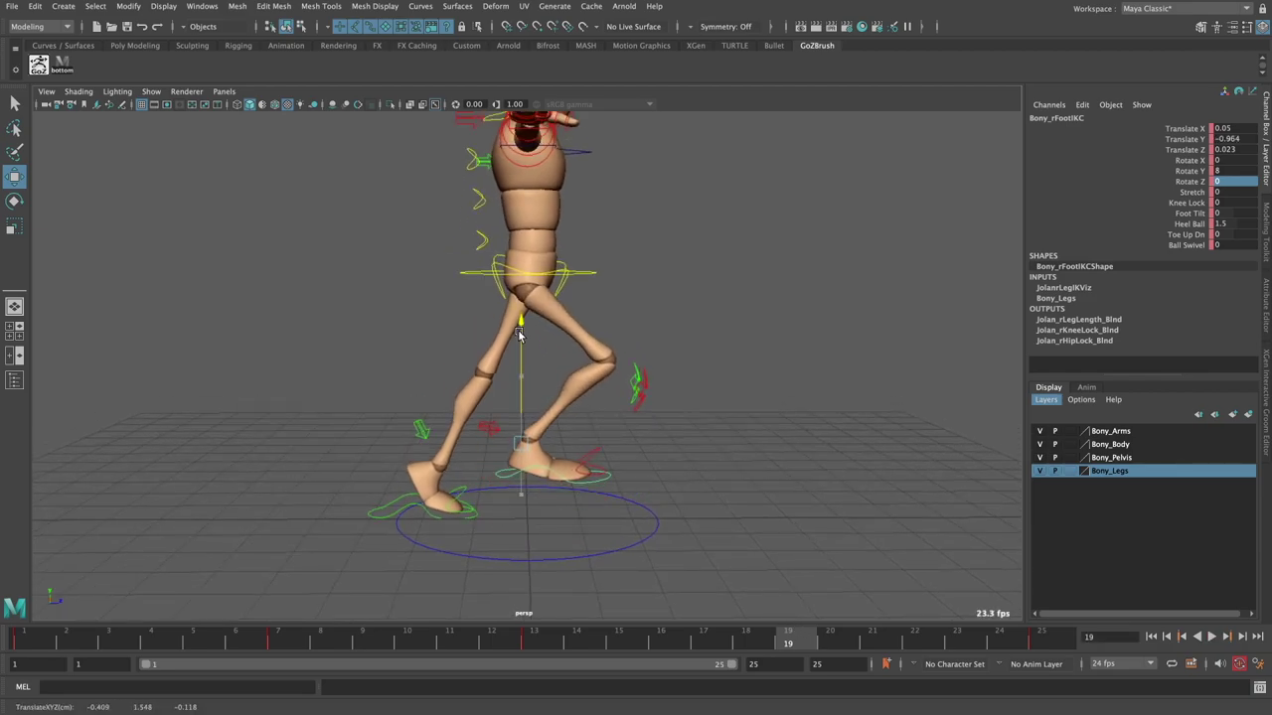
{"action": "mouse_move", "coordinate": [519, 334]}
{"action": "right_mouse_down", "text": "alt"}
{"action": "mouse_move", "coordinate": [528, 327]}
{"action": "mouse_move", "coordinate": [507, 316]}
{"action": "right_mouse_up", "text": "alt"}
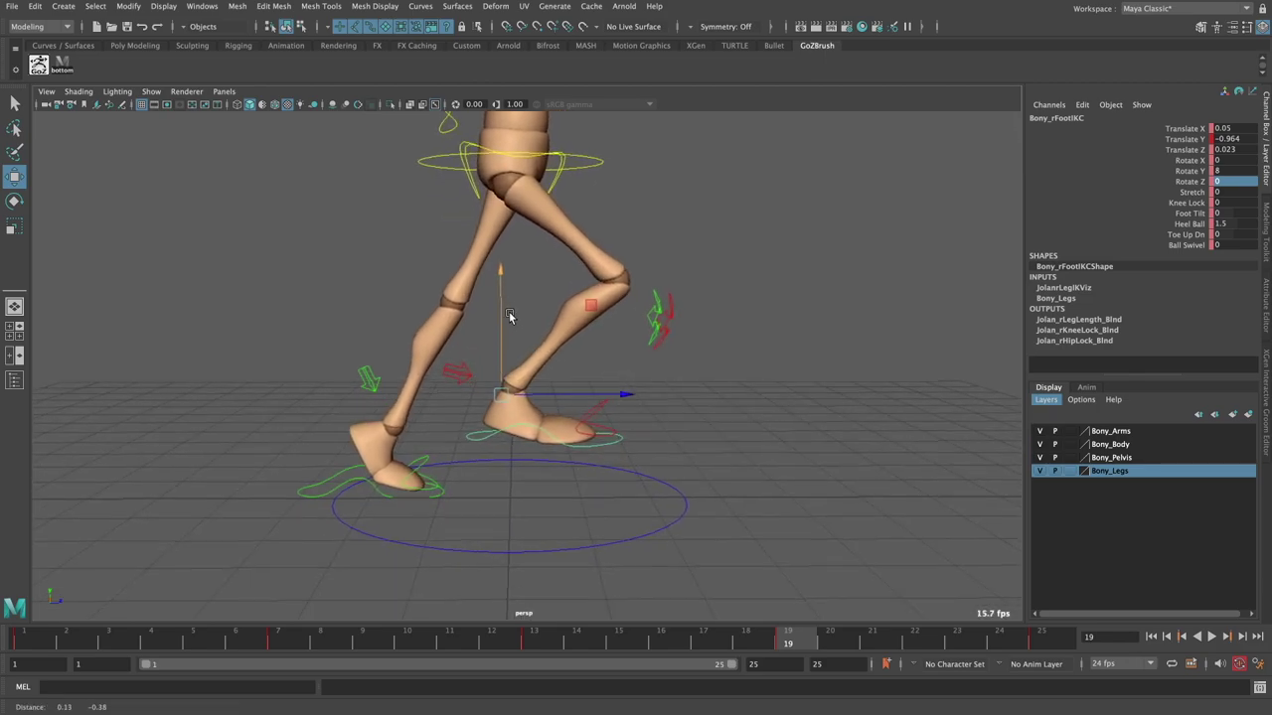
- Try the right foot's Heel Ball at 5.2 and Toe Up Dn at -10
{"action": "left_click", "coordinate": [1200, 225]}
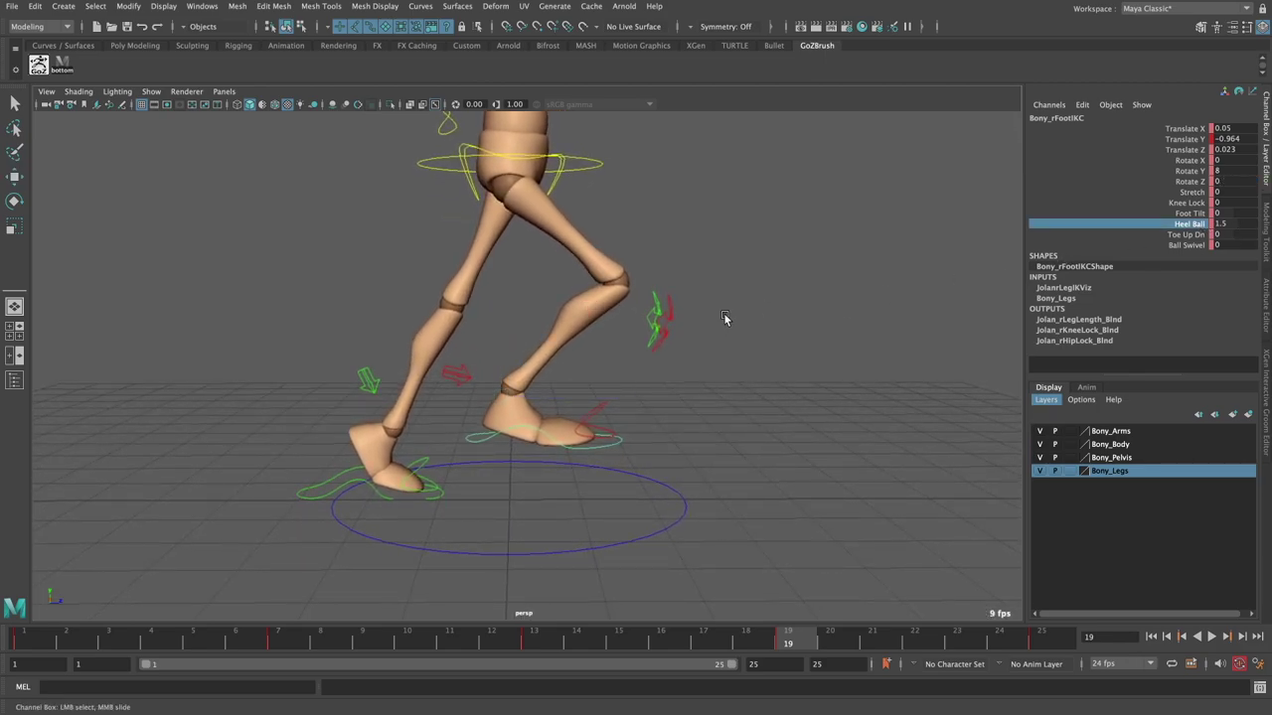
{"action": "left_click_drag", "start_coordinate": [725, 318], "coordinate": [700, 326], "text": "alt"}
{"action": "double_click", "coordinate": [1230, 222]}
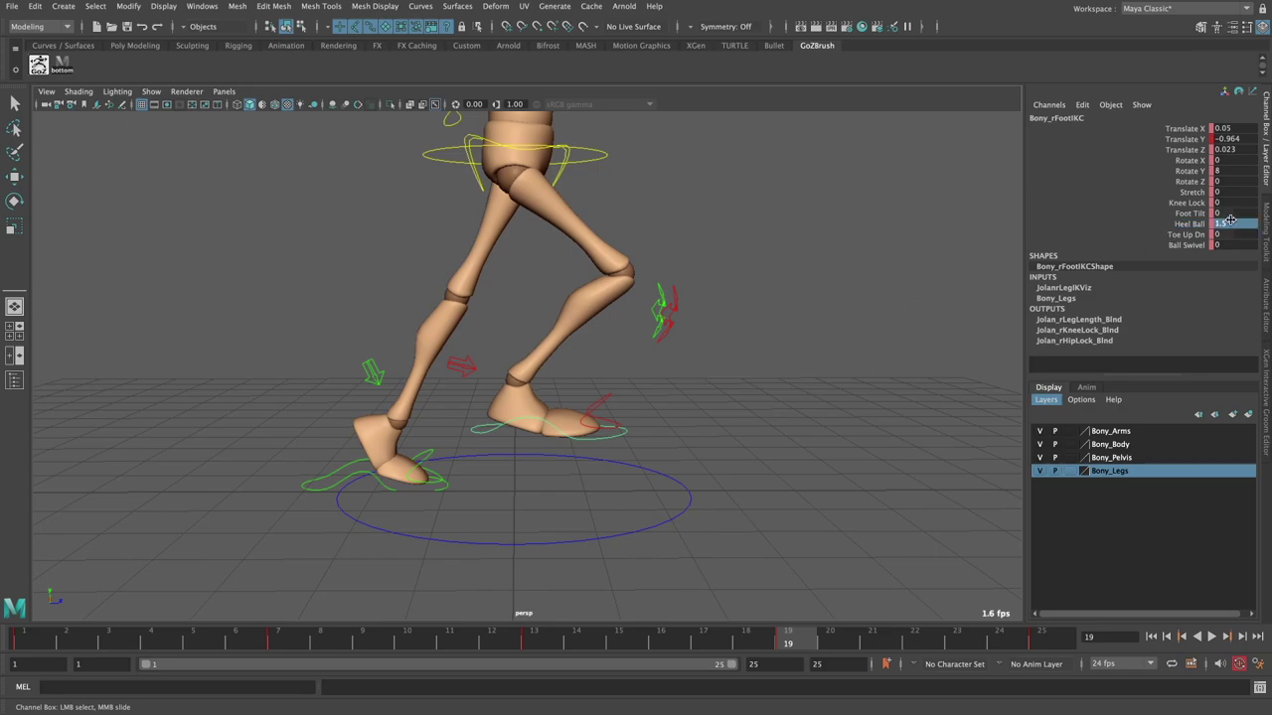
{"action": "type", "text": "0"}
{"action": "mouse_move", "coordinate": [980, 264]}
{"action": "middle_mouse_down"}
{"action": "mouse_move", "coordinate": [716, 310]}
{"action": "mouse_move", "coordinate": [1180, 251]}
{"action": "middle_mouse_up"}
{"action": "left_click", "coordinate": [1186, 234]}
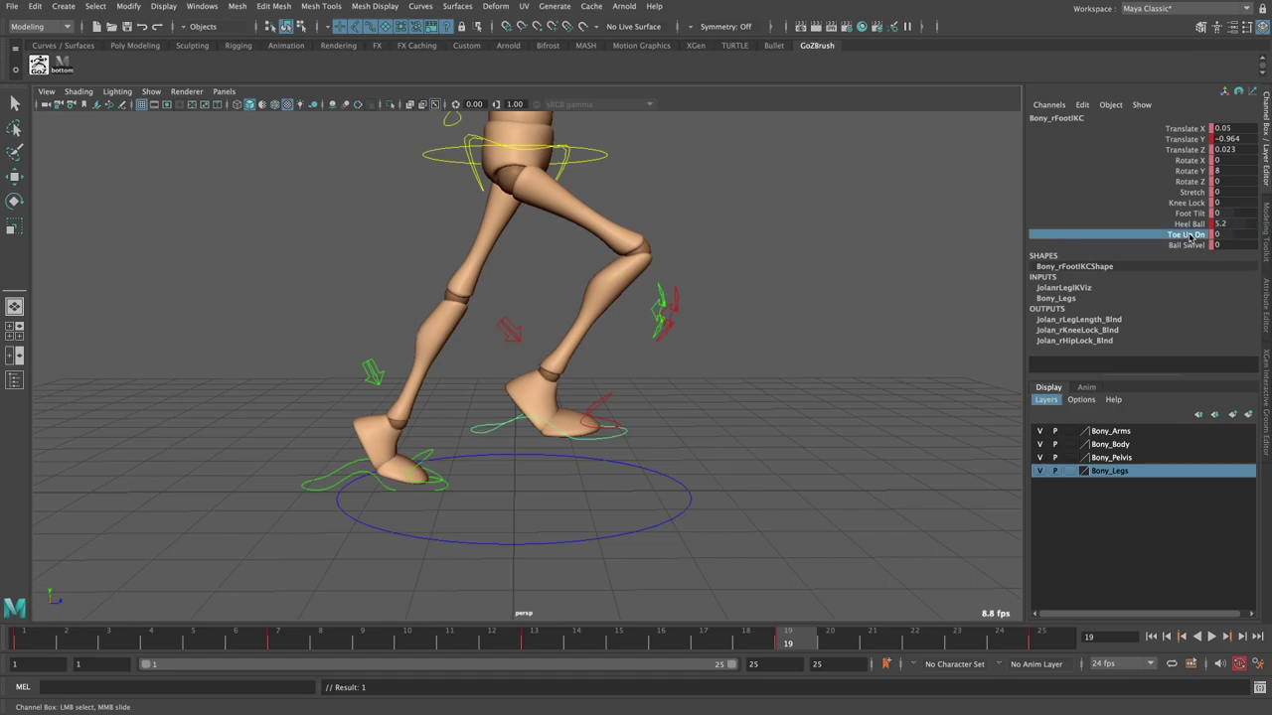
{"action": "mouse_move", "coordinate": [803, 296]}
{"action": "middle_mouse_down"}
{"action": "mouse_move", "coordinate": [904, 294]}
{"action": "mouse_move", "coordinate": [668, 323]}
{"action": "mouse_move", "coordinate": [712, 335]}
{"action": "mouse_move", "coordinate": [685, 368]}
{"action": "middle_mouse_up"}
- Slide the right foot backward and ease the toe tilt, ending with Heel Ball and Toe Up Dn at 0
{"action": "key", "text": "w"}
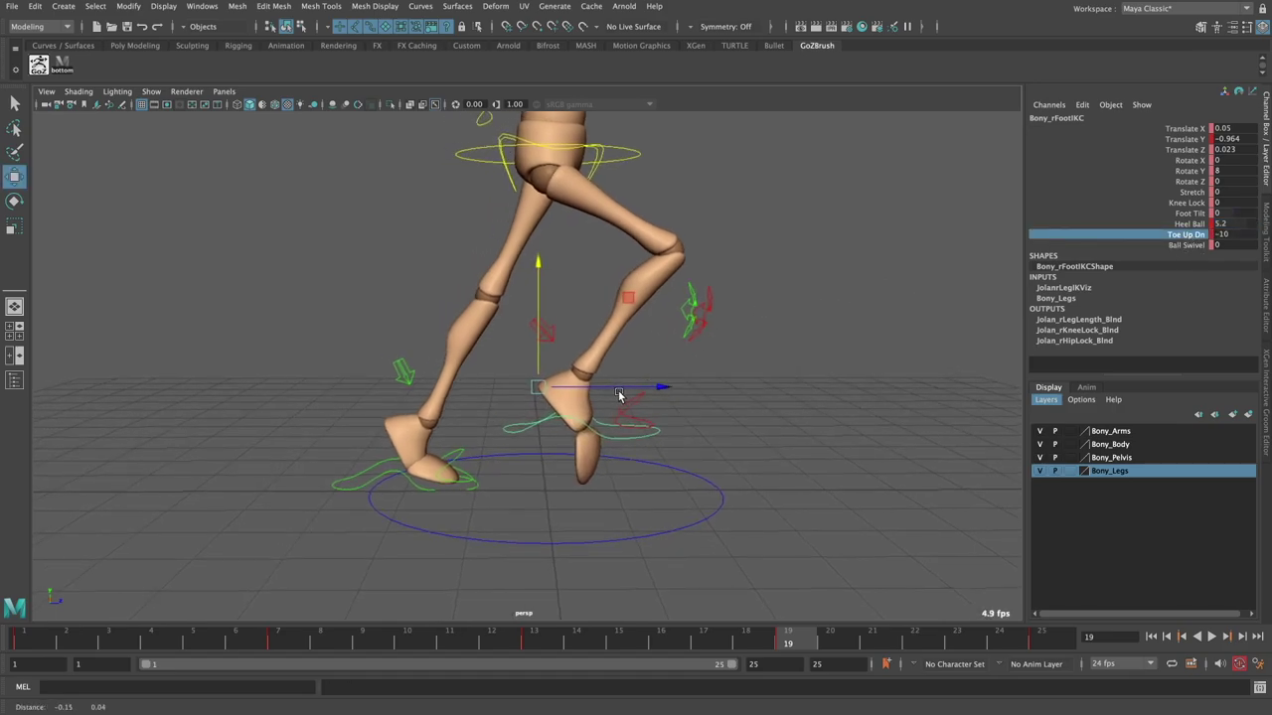
{"action": "mouse_move", "coordinate": [643, 386]}
{"action": "left_mouse_down"}
{"action": "mouse_move", "coordinate": [552, 402]}
{"action": "mouse_move", "coordinate": [562, 403]}
{"action": "left_mouse_up"}
{"action": "key", "text": "e"}
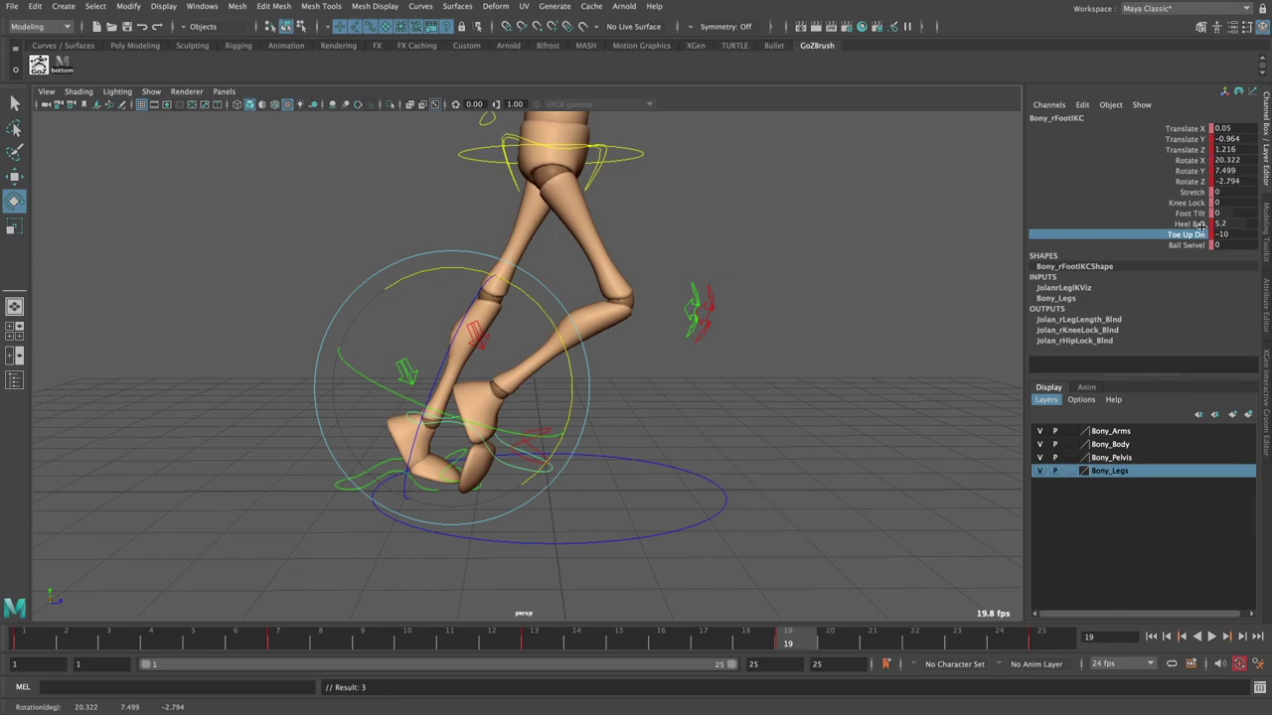
{"action": "middle_click_drag", "start_coordinate": [793, 297], "coordinate": [827, 309]}
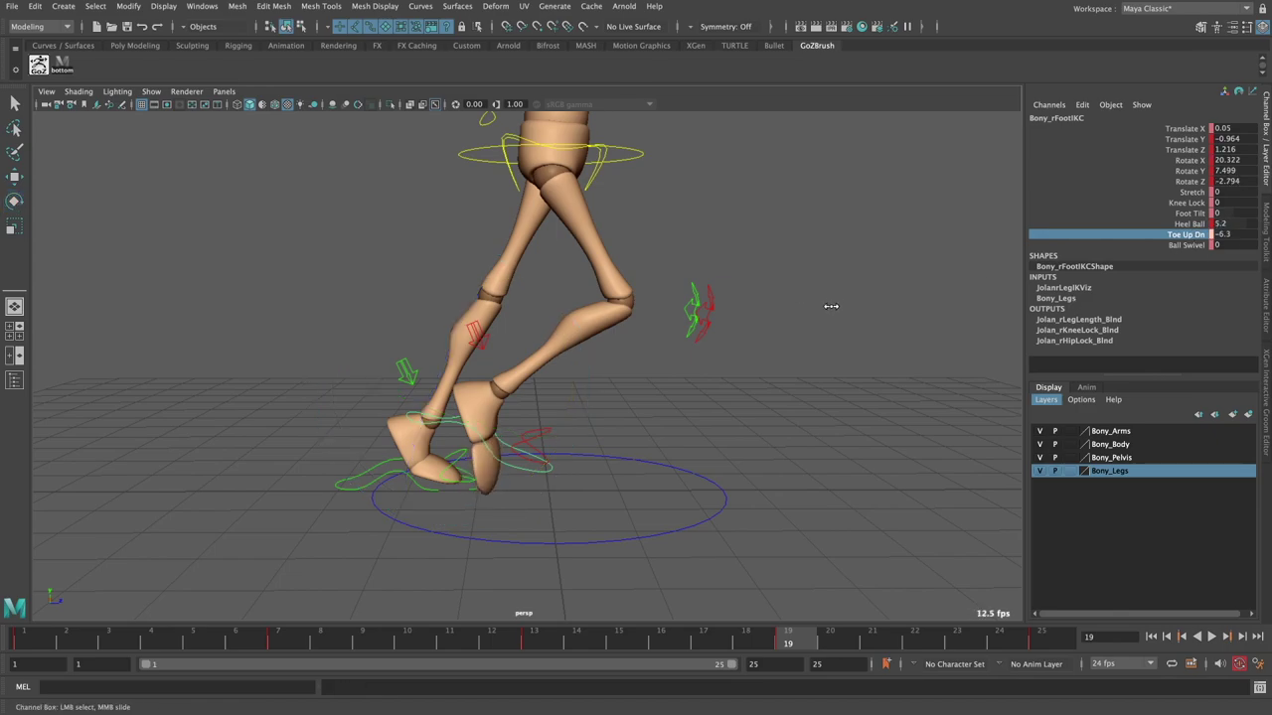
{"action": "key", "text": "e"}
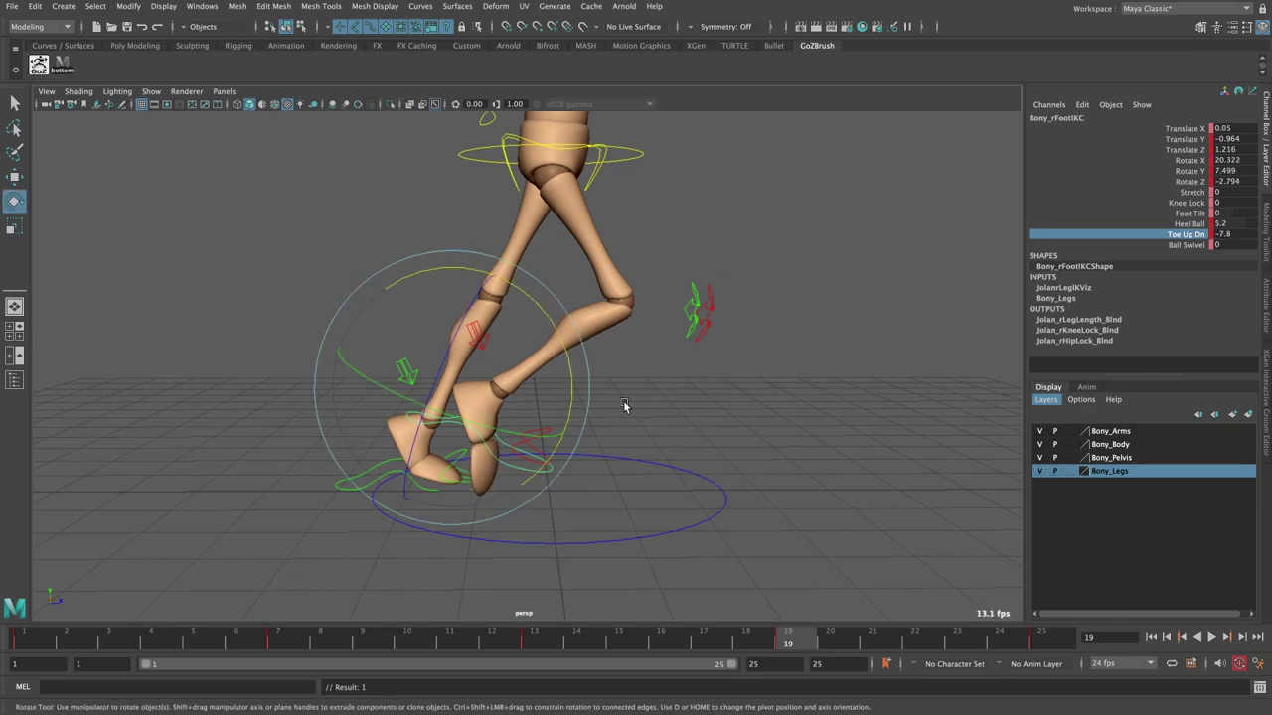
{"action": "left_click", "coordinate": [739, 381]}
{"action": "left_click", "coordinate": [469, 427]}
{"action": "left_click_drag", "start_coordinate": [537, 398], "coordinate": [607, 395], "text": "alt"}
{"action": "middle_click_drag", "start_coordinate": [597, 402], "coordinate": [565, 396], "text": "alt"}
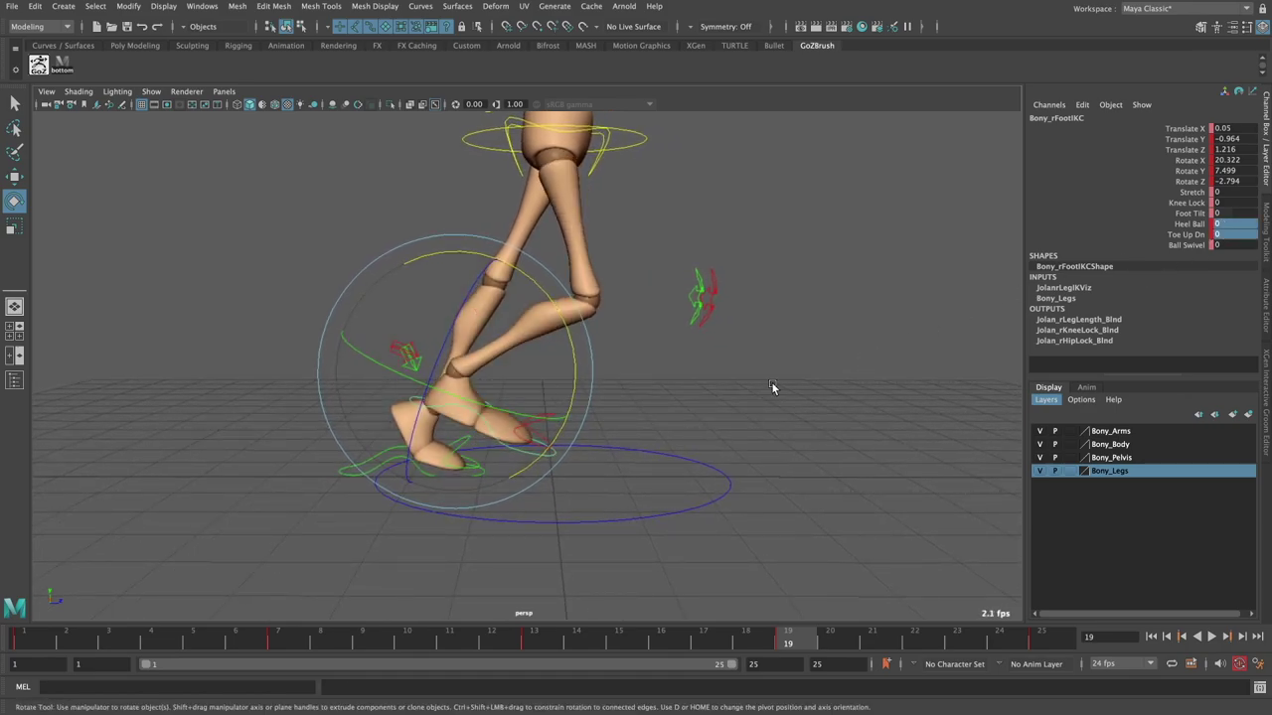
- Rotate the right toe control upward, then lower the right foot and push it forward
{"action": "left_click", "coordinate": [550, 412]}
{"action": "left_click", "coordinate": [594, 404]}
{"action": "mouse_move", "coordinate": [594, 404]}
{"action": "left_mouse_down"}
{"action": "mouse_move", "coordinate": [634, 396]}
{"action": "mouse_move", "coordinate": [666, 461]}
{"action": "left_mouse_up"}
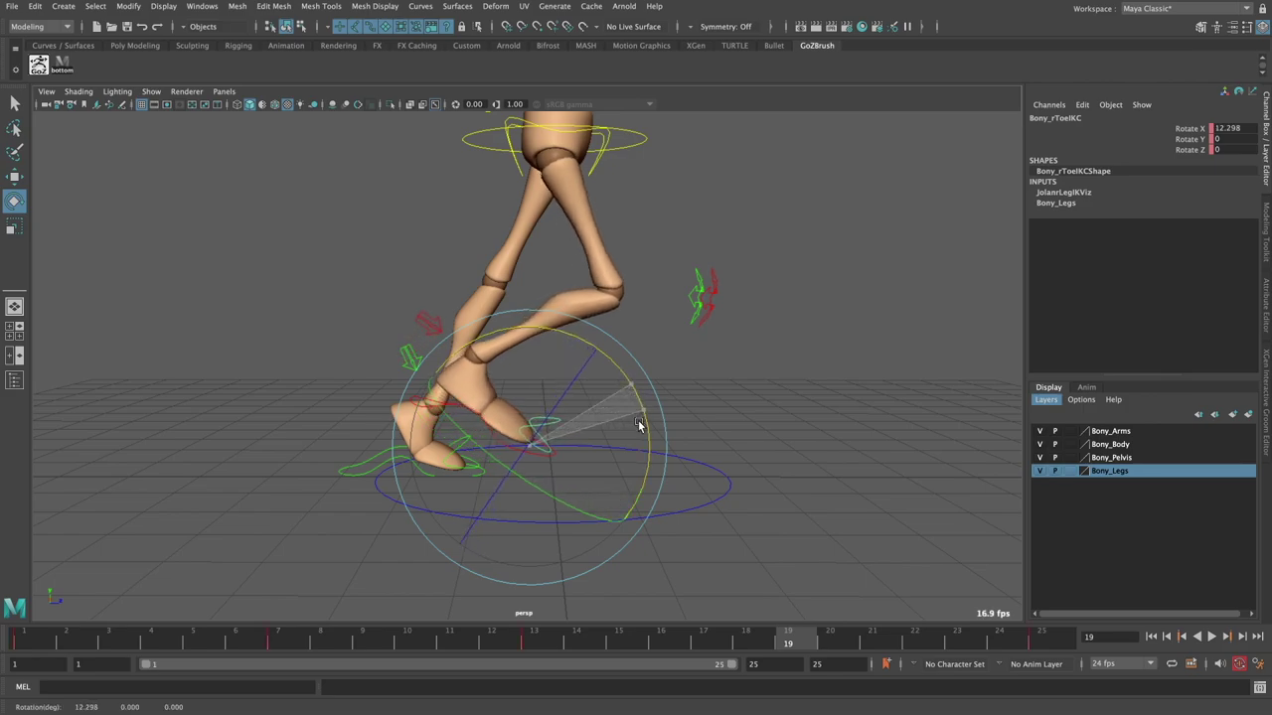
{"action": "key", "text": "w"}
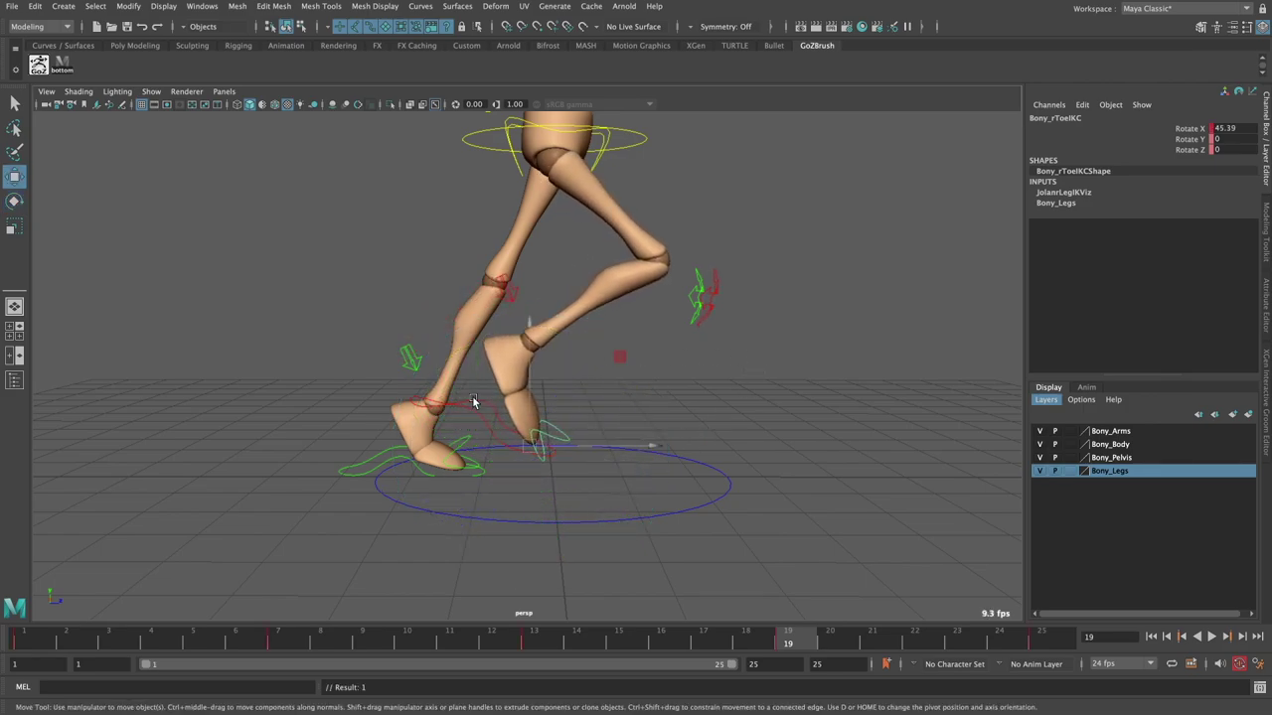
{"action": "left_click", "coordinate": [475, 404]}
{"action": "left_click_drag", "start_coordinate": [459, 343], "coordinate": [451, 366]}
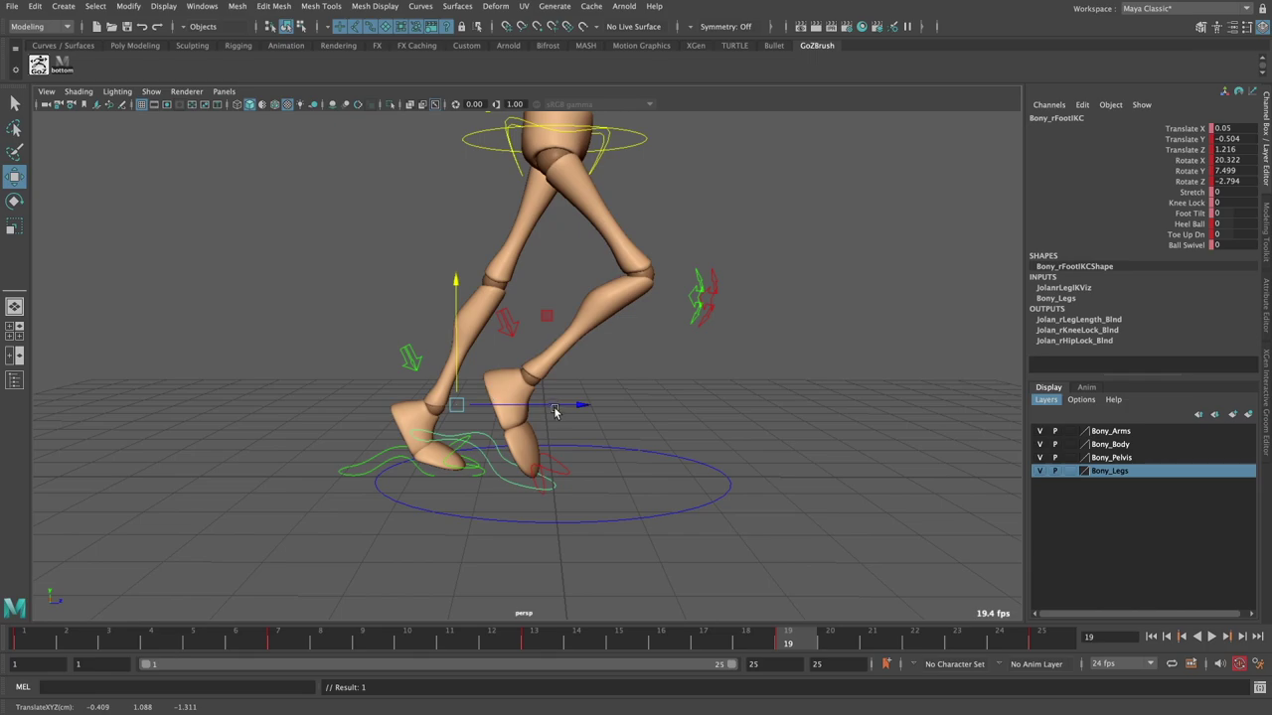
{"action": "left_click_drag", "start_coordinate": [558, 409], "coordinate": [536, 408]}
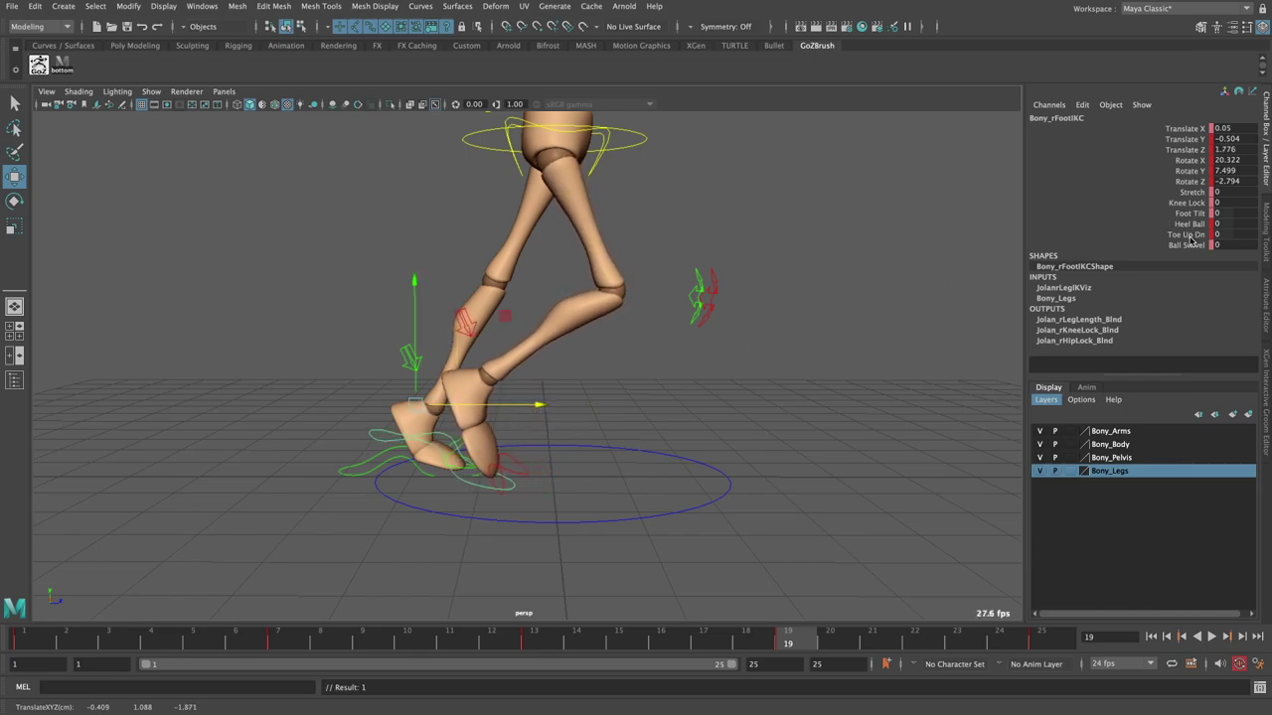
- Tilt the right toe to about 56 degrees and move the foot further forward
{"action": "left_click", "coordinate": [509, 469]}
{"action": "key", "text": "e"}
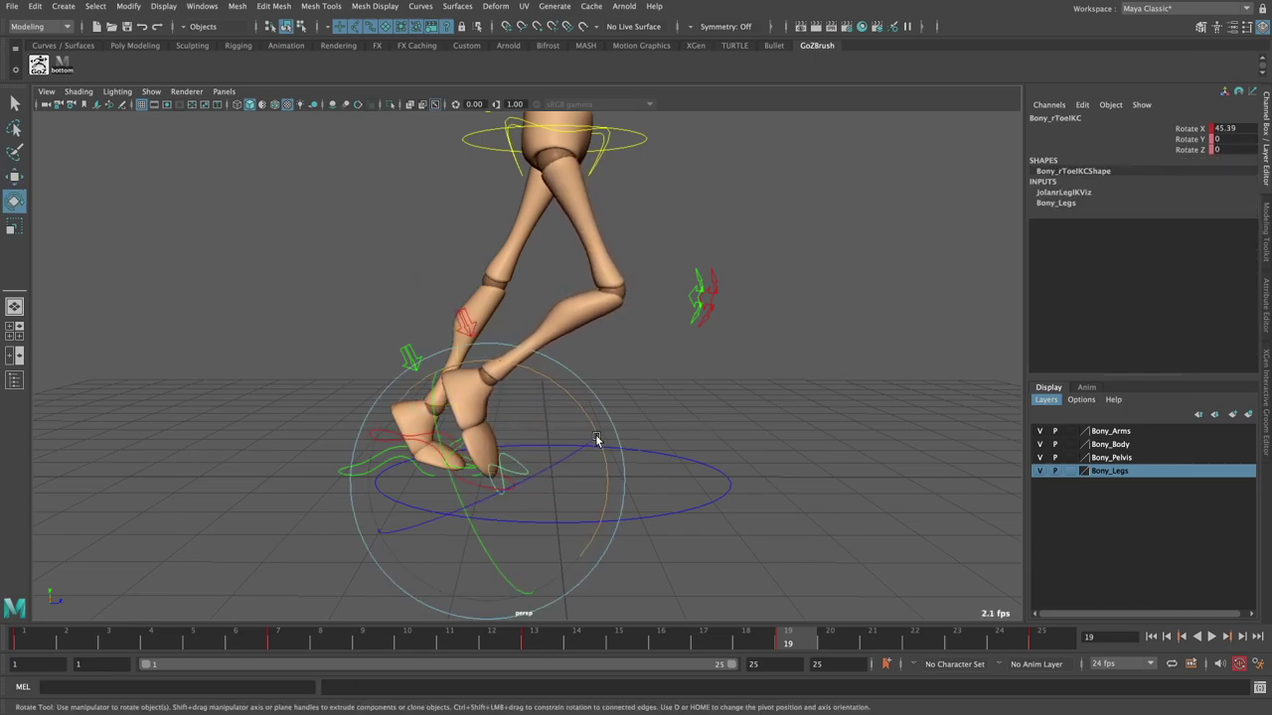
{"action": "mouse_move", "coordinate": [589, 422]}
{"action": "left_mouse_down"}
{"action": "mouse_move", "coordinate": [596, 454]}
{"action": "mouse_move", "coordinate": [619, 460]}
{"action": "left_mouse_up"}
{"action": "key", "text": "w"}
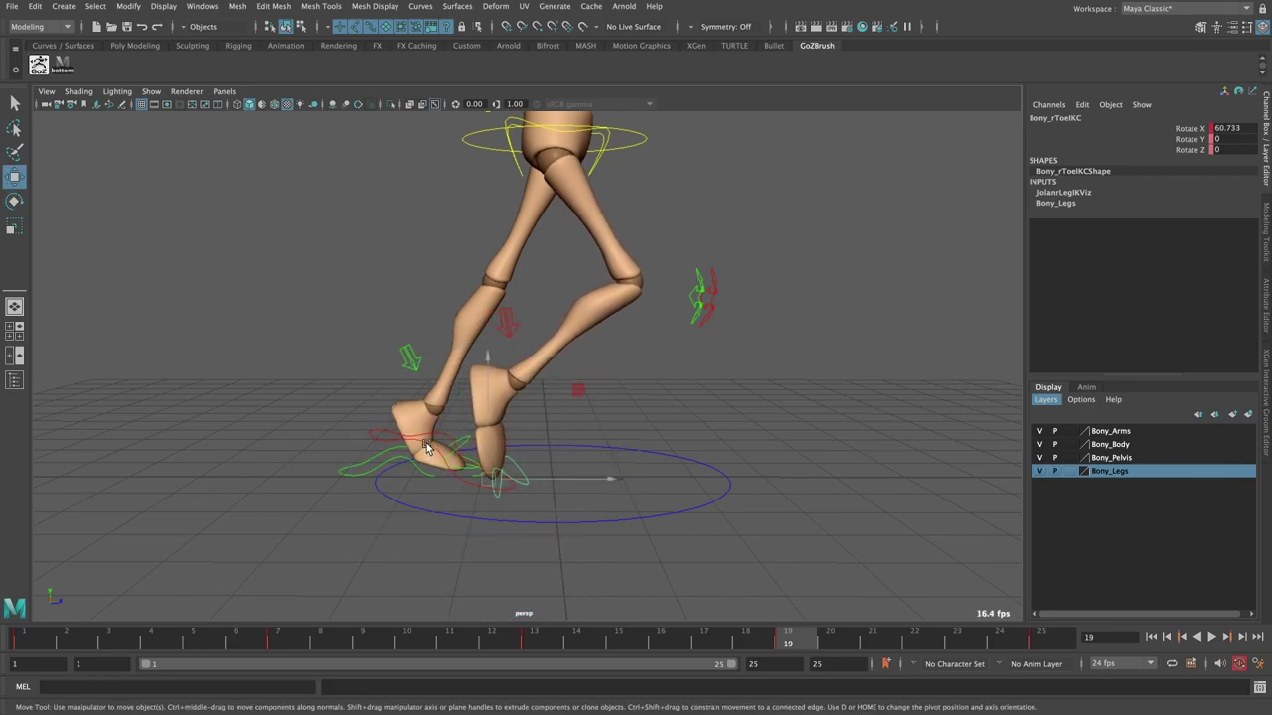
{"action": "left_click", "coordinate": [425, 447]}
{"action": "left_click_drag", "start_coordinate": [514, 411], "coordinate": [505, 419]}
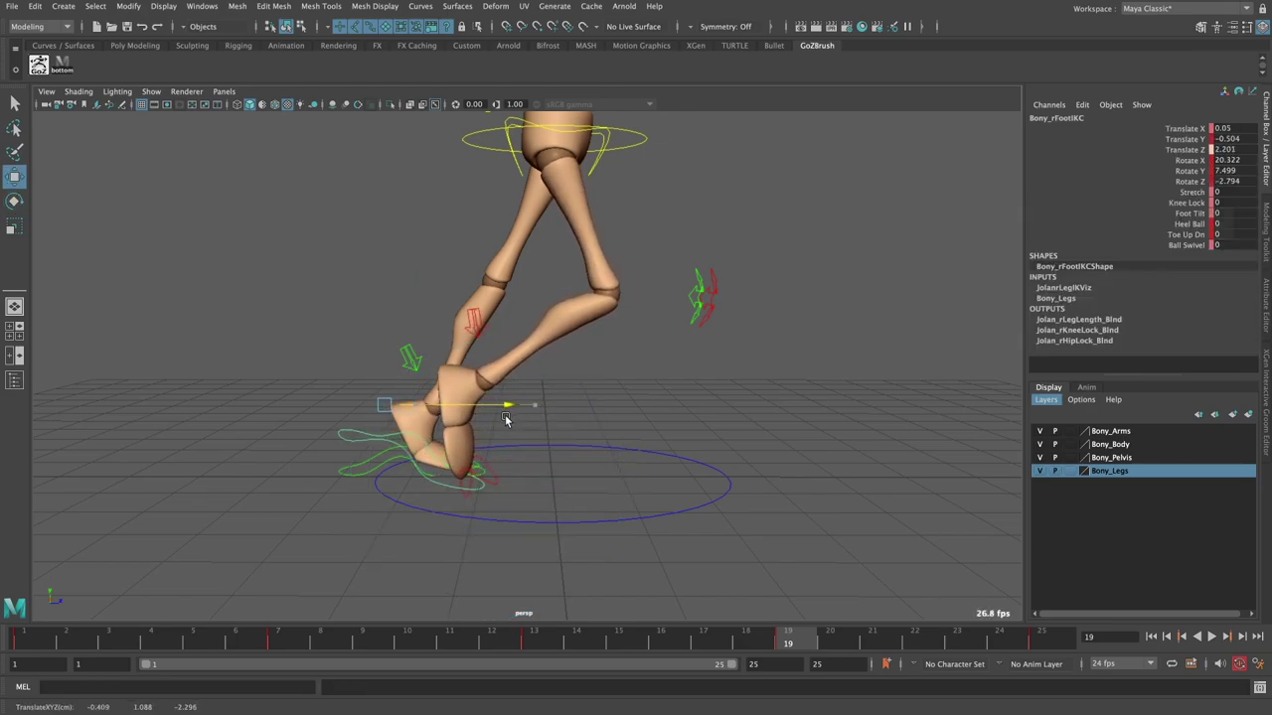
- Set the right foot control's Toe Up Dn to -2.5
{"action": "left_click", "coordinate": [485, 479]}
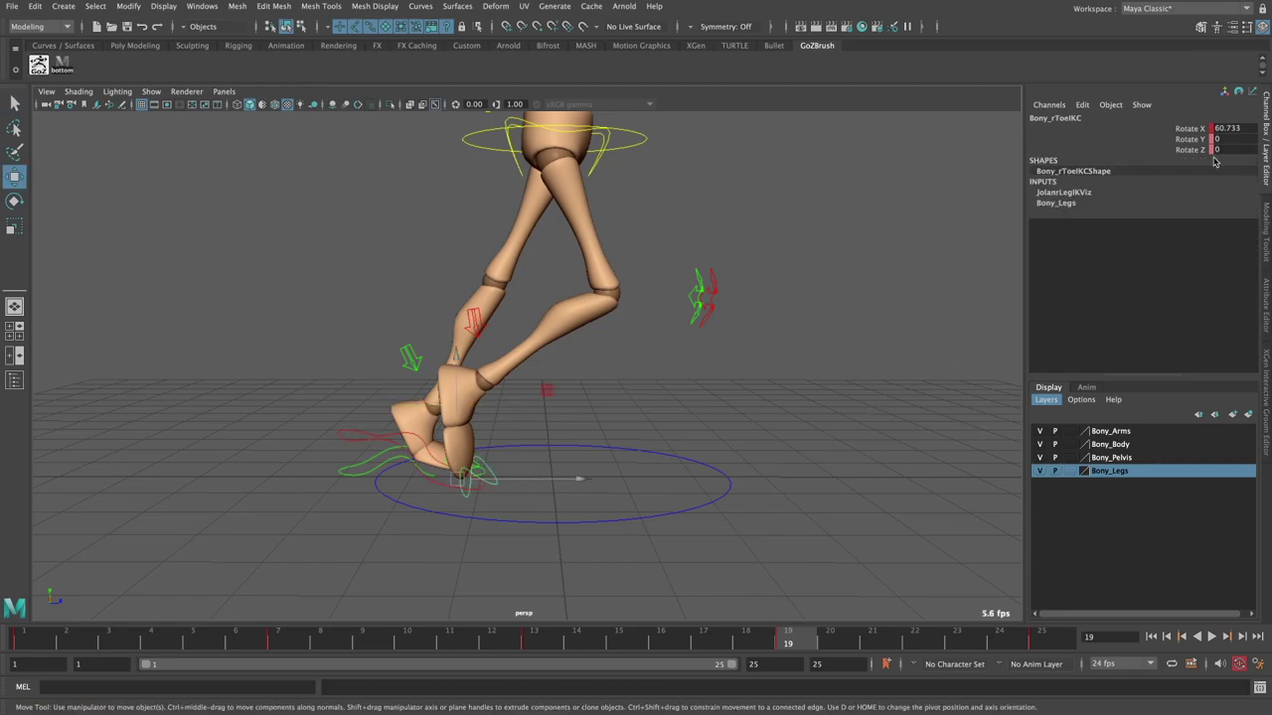
{"action": "left_click", "coordinate": [648, 490]}
{"action": "left_click", "coordinate": [420, 439]}
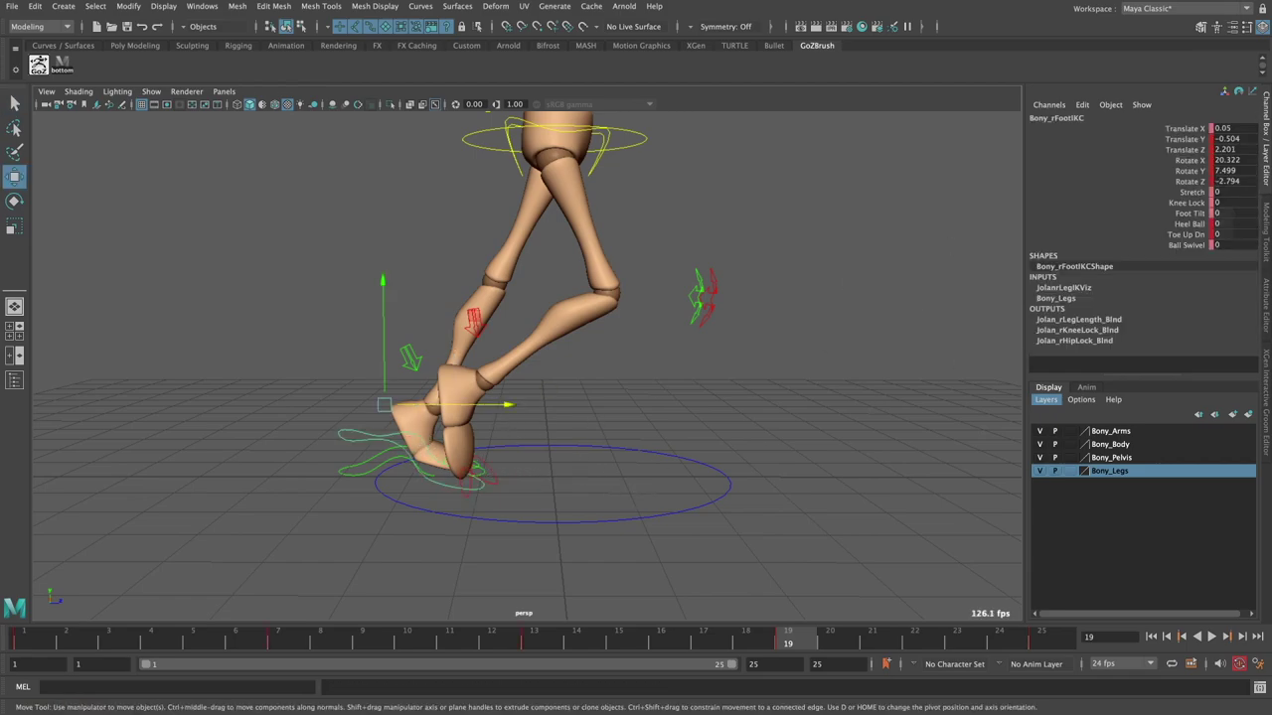
{"action": "left_click", "coordinate": [1199, 239]}
{"action": "middle_click_drag", "start_coordinate": [629, 343], "coordinate": [611, 345]}
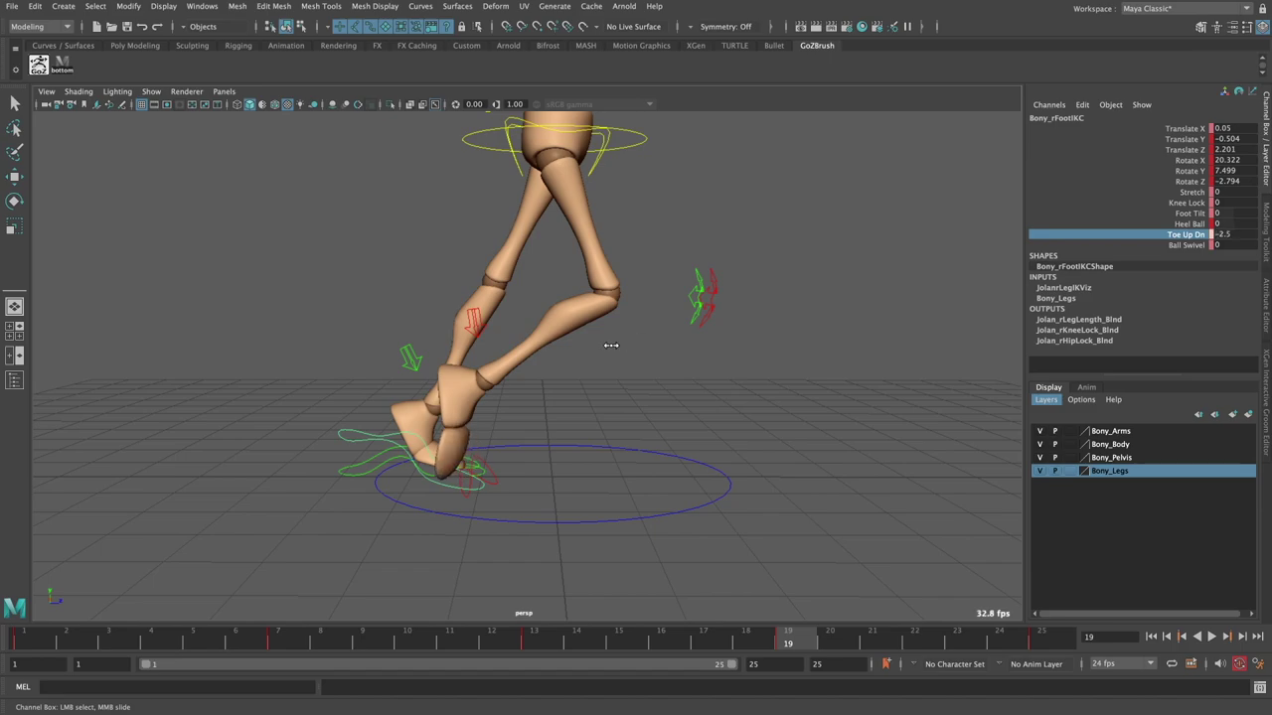
{"action": "key", "text": "w"}
{"action": "mouse_move", "coordinate": [681, 392]}
{"action": "left_mouse_down", "text": "alt"}
{"action": "mouse_move", "coordinate": [605, 406]}
{"action": "mouse_move", "coordinate": [550, 395]}
{"action": "mouse_move", "coordinate": [619, 407]}
{"action": "mouse_move", "coordinate": [752, 497]}
{"action": "left_mouse_up", "text": "alt"}
- In the side view, move the right foot to Translate Y -0.59 and Translate Z 2.279
{"action": "key", "text": "space"}
{"action": "key", "text": "space"}
{"action": "key", "text": "space"}
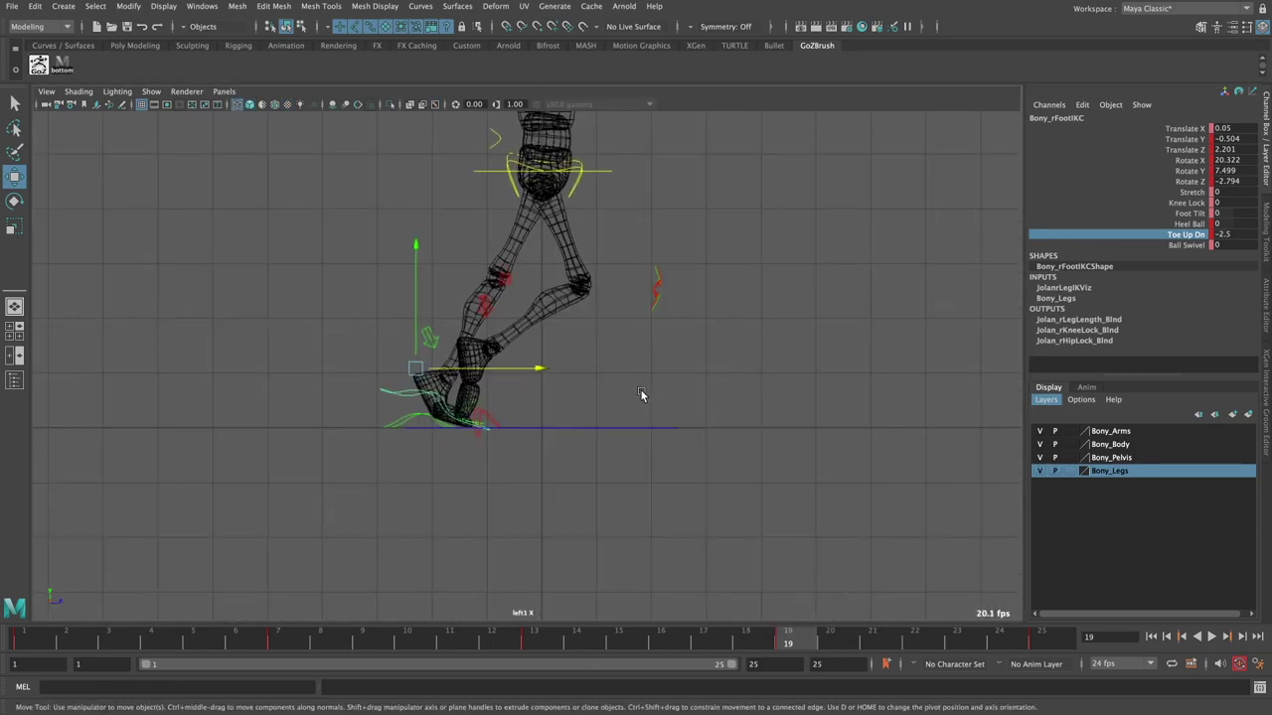
{"action": "left_click_drag", "start_coordinate": [642, 394], "coordinate": [512, 389], "text": "alt"}
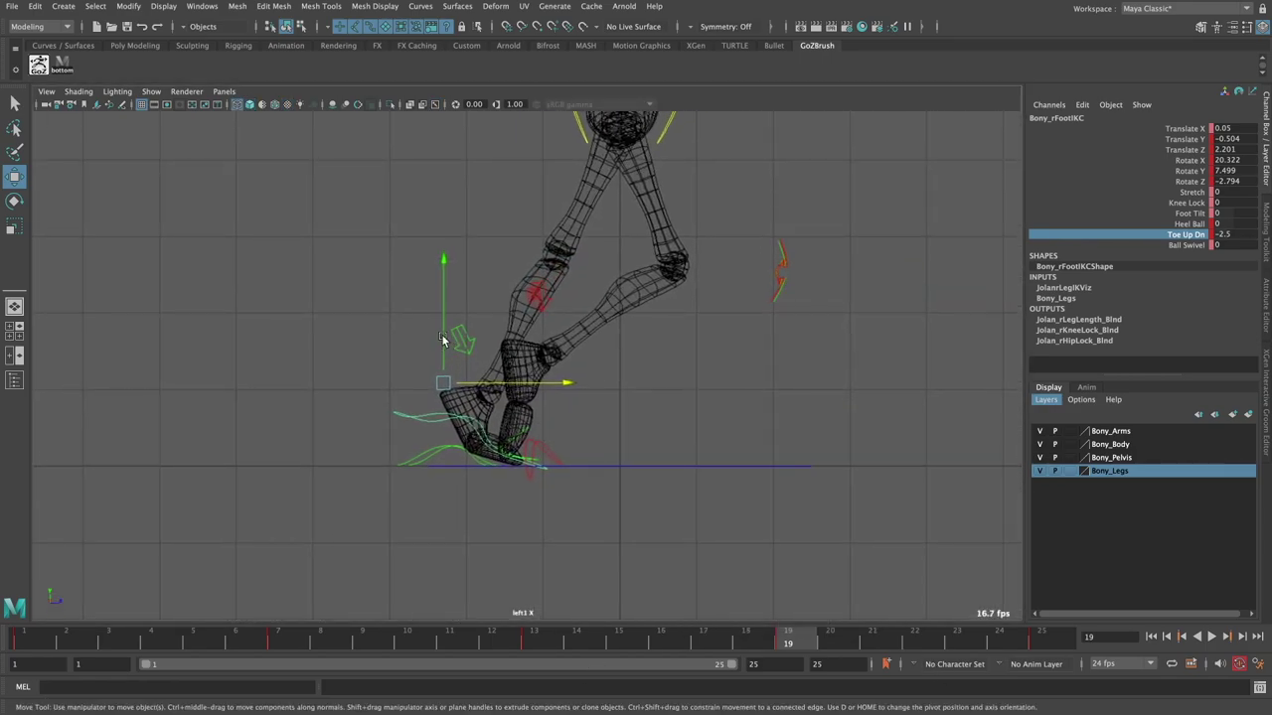
{"action": "left_click_drag", "start_coordinate": [444, 318], "coordinate": [445, 317]}
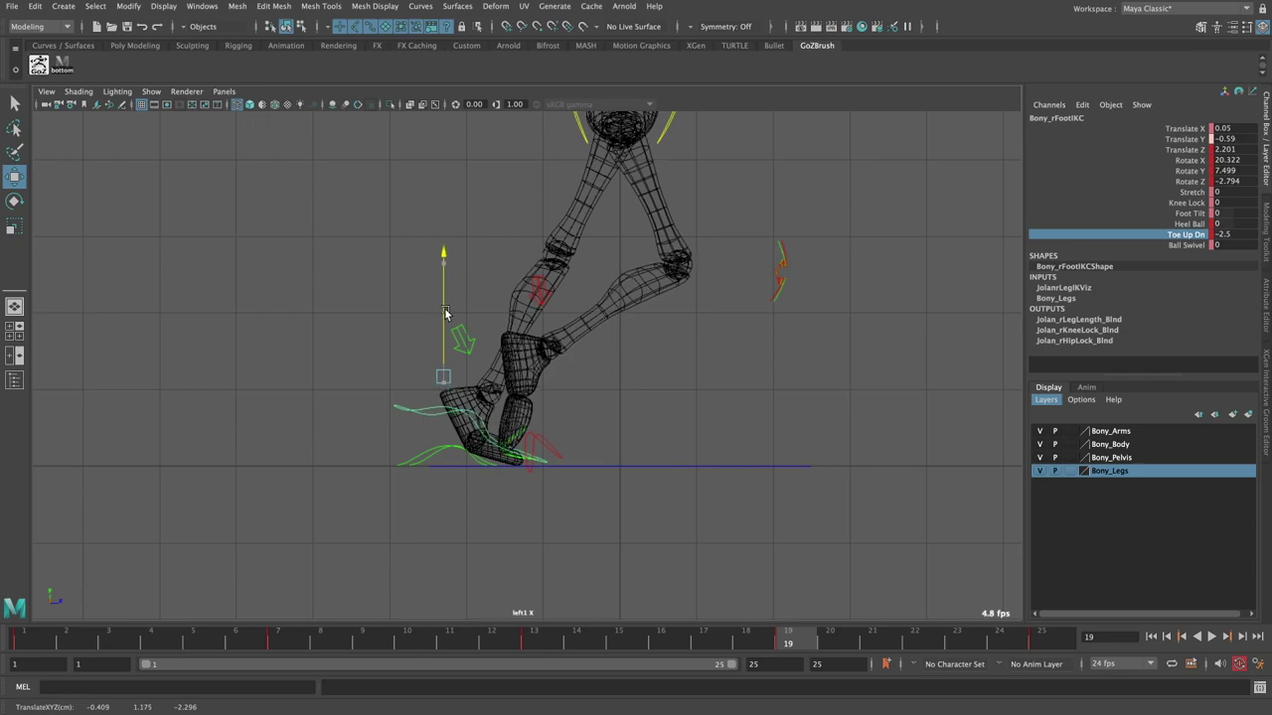
{"action": "key", "text": "space"}
{"action": "key", "text": "space"}
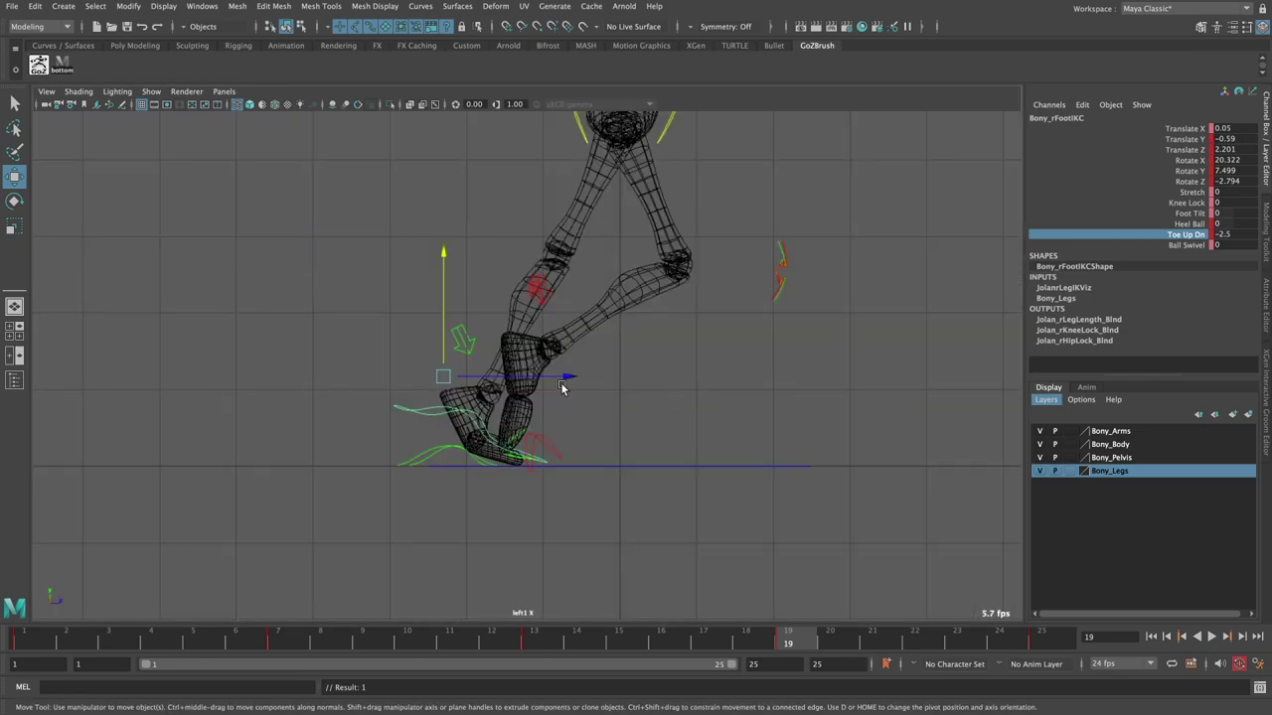
{"action": "left_click_drag", "start_coordinate": [561, 388], "coordinate": [567, 384]}
{"action": "key", "text": "space"}
{"action": "key", "text": "space"}
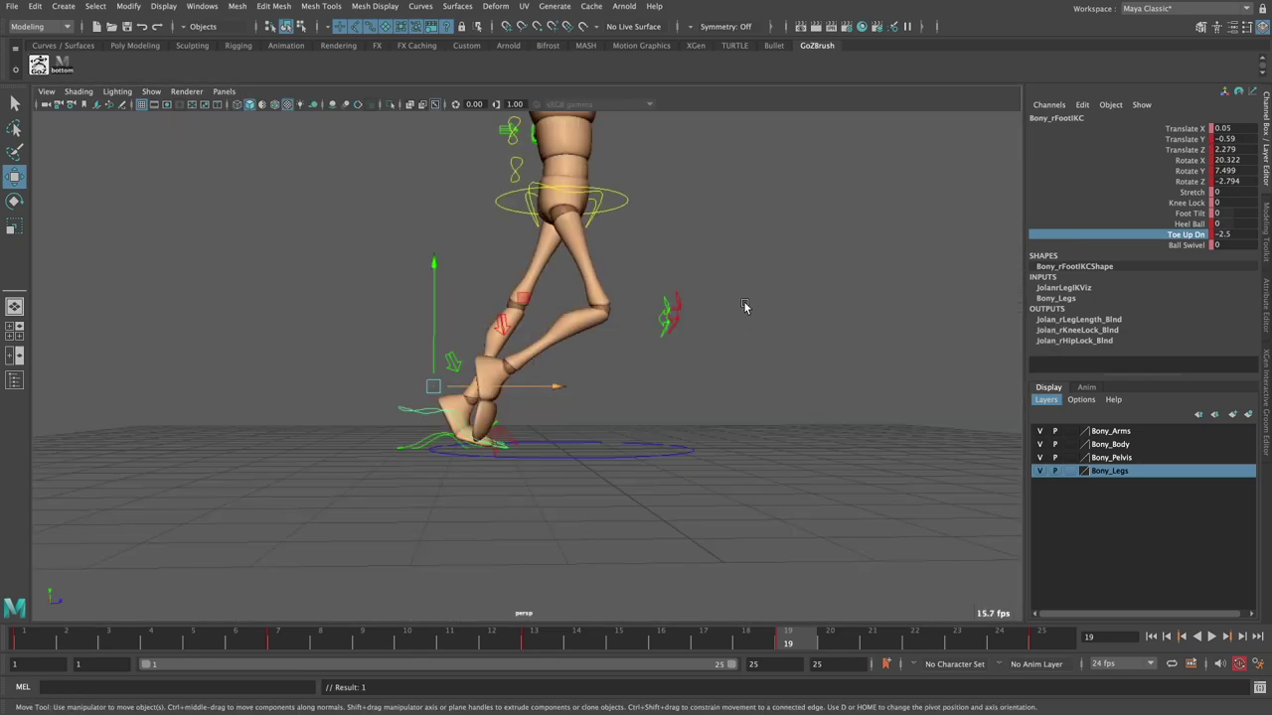
{"action": "mouse_move", "coordinate": [745, 307]}
{"action": "left_mouse_down", "text": "alt"}
{"action": "mouse_move", "coordinate": [644, 367]}
{"action": "mouse_move", "coordinate": [487, 400]}
{"action": "left_mouse_up", "text": "alt"}
- Shift the right knee control sideways in X
{"action": "middle_click_drag", "start_coordinate": [487, 399], "coordinate": [521, 393], "text": "alt"}
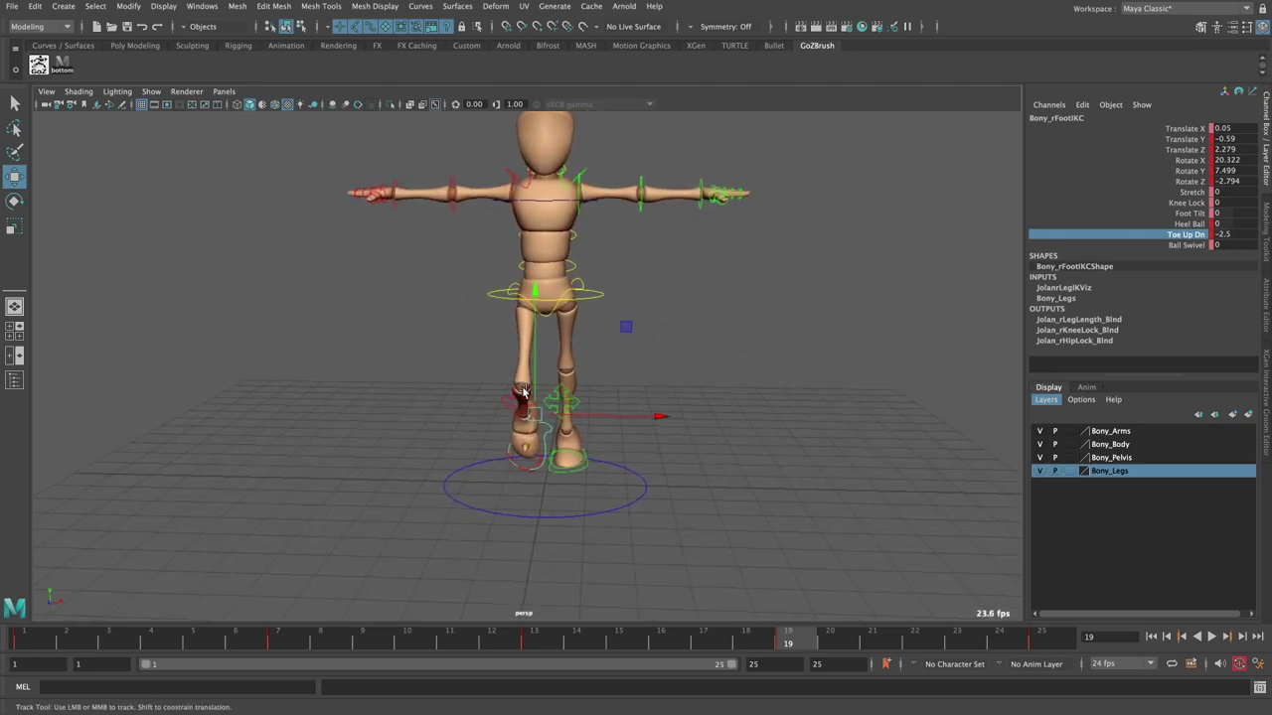
{"action": "scroll", "coordinate": [507, 397], "scroll_direction": "up", "scroll_amount": 2}
{"action": "left_click", "coordinate": [507, 407]}
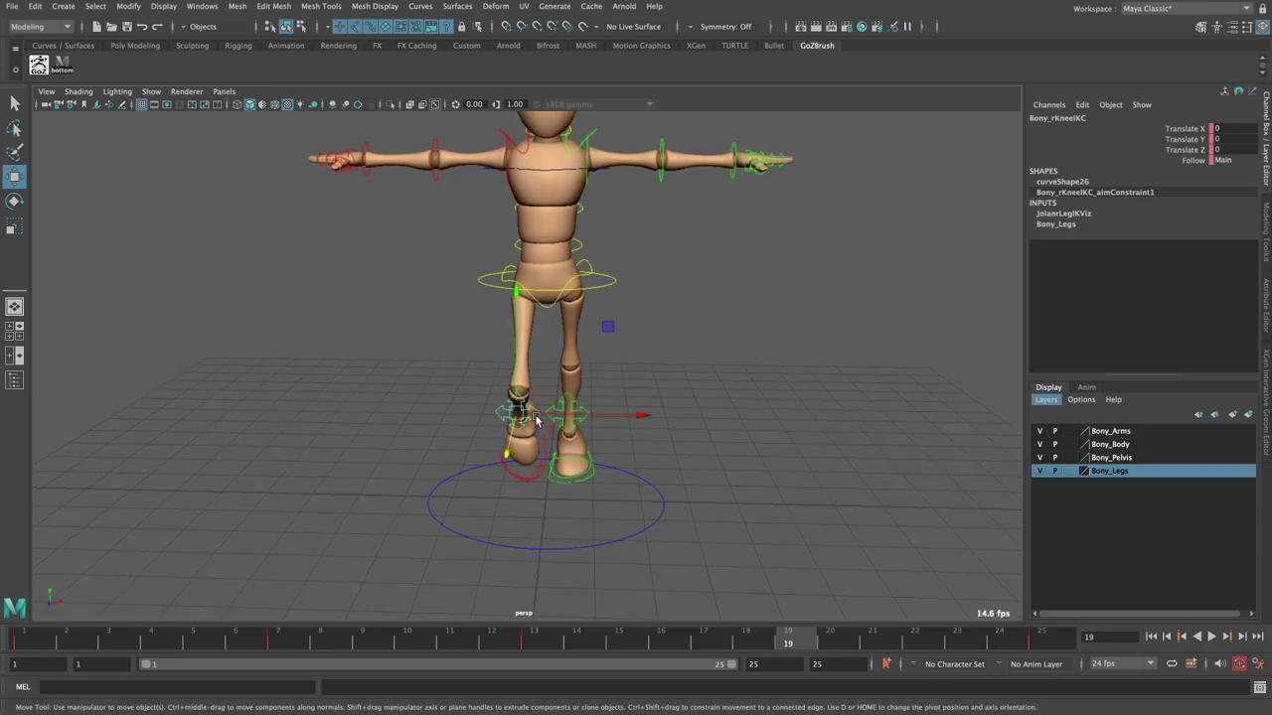
{"action": "mouse_move", "coordinate": [535, 420]}
{"action": "left_mouse_down"}
{"action": "mouse_move", "coordinate": [480, 414]}
{"action": "mouse_move", "coordinate": [496, 401]}
{"action": "left_mouse_up"}
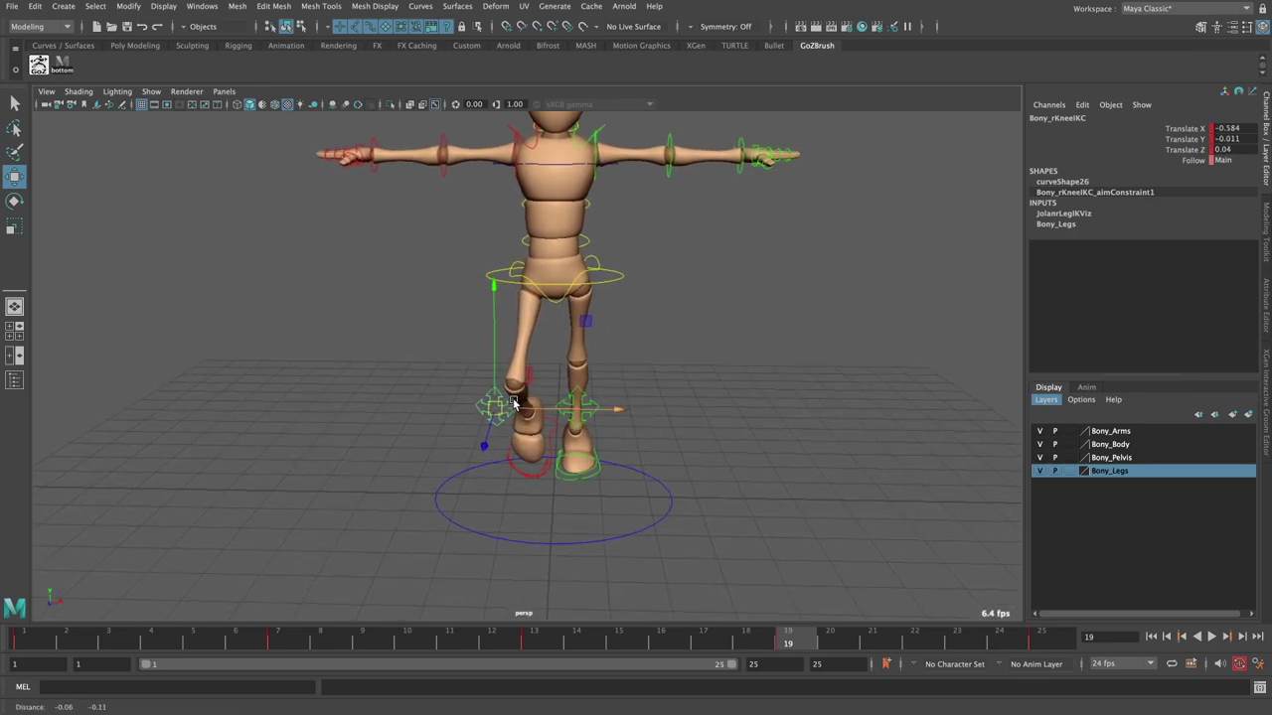
- Play the walk cycle from frame 1 to review the reworked step, then stop
{"action": "left_click", "coordinate": [62, 66]}
{"action": "scroll", "coordinate": [690, 441], "scroll_direction": "down", "scroll_amount": 3}
{"action": "left_click_drag", "start_coordinate": [689, 441], "coordinate": [705, 444], "text": "alt"}
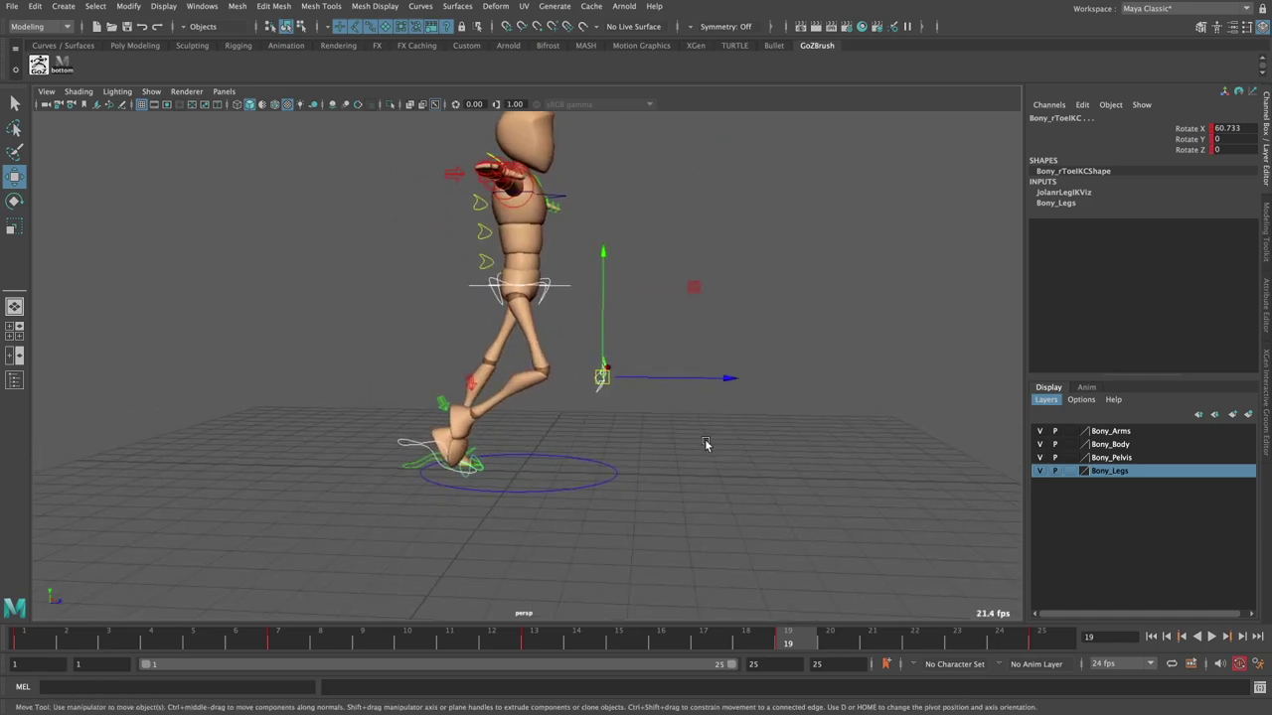
{"action": "mouse_move", "coordinate": [717, 525]}
{"action": "left_mouse_down", "text": "alt"}
{"action": "mouse_move", "coordinate": [675, 534]}
{"action": "mouse_move", "coordinate": [688, 532]}
{"action": "left_mouse_up", "text": "alt"}
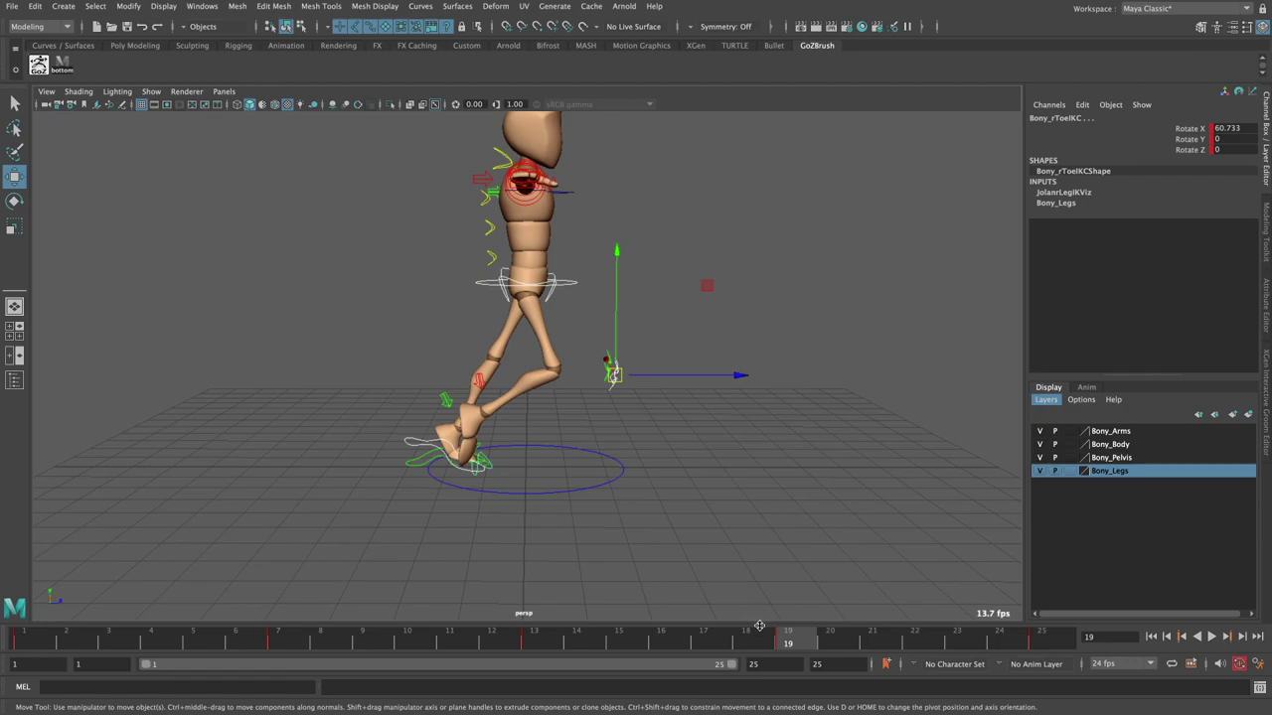
{"action": "left_click", "coordinate": [1157, 637]}
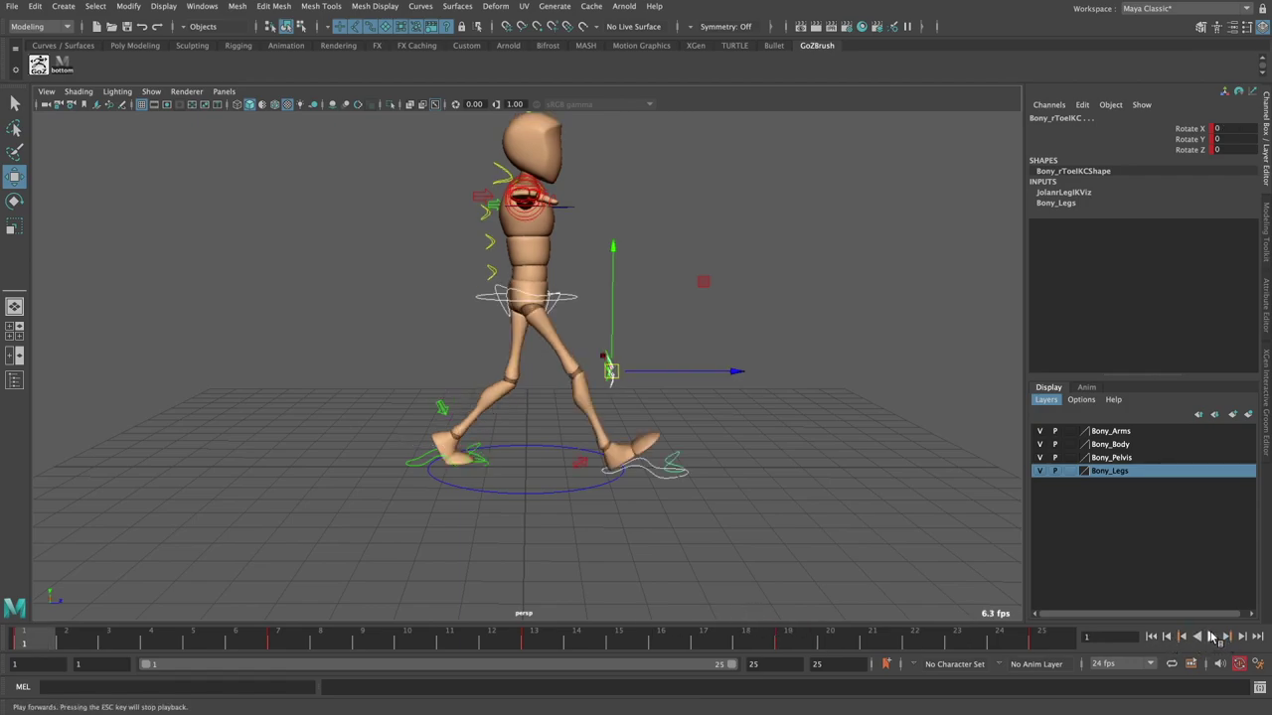
{"action": "left_click", "coordinate": [1211, 637]}
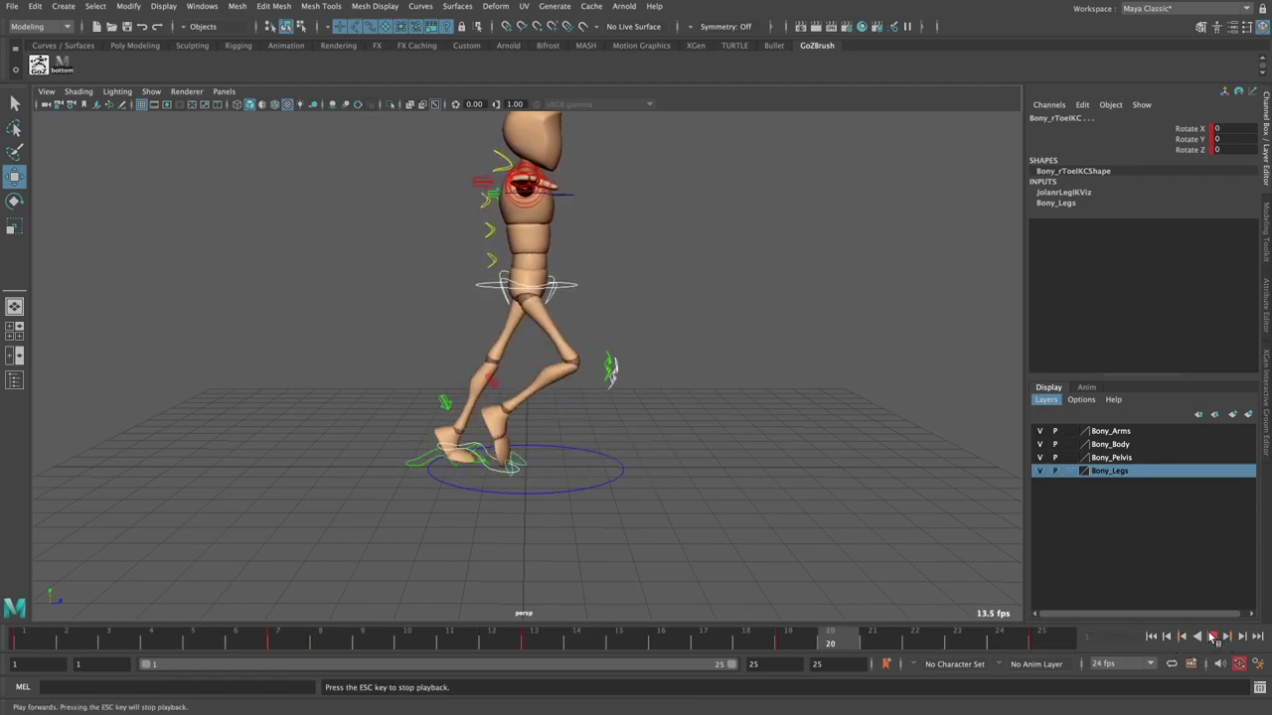
{"action": "left_click", "coordinate": [1212, 637]}
- Replay the walk, then lower the root control to bend the legs
{"action": "left_click", "coordinate": [239, 636]}
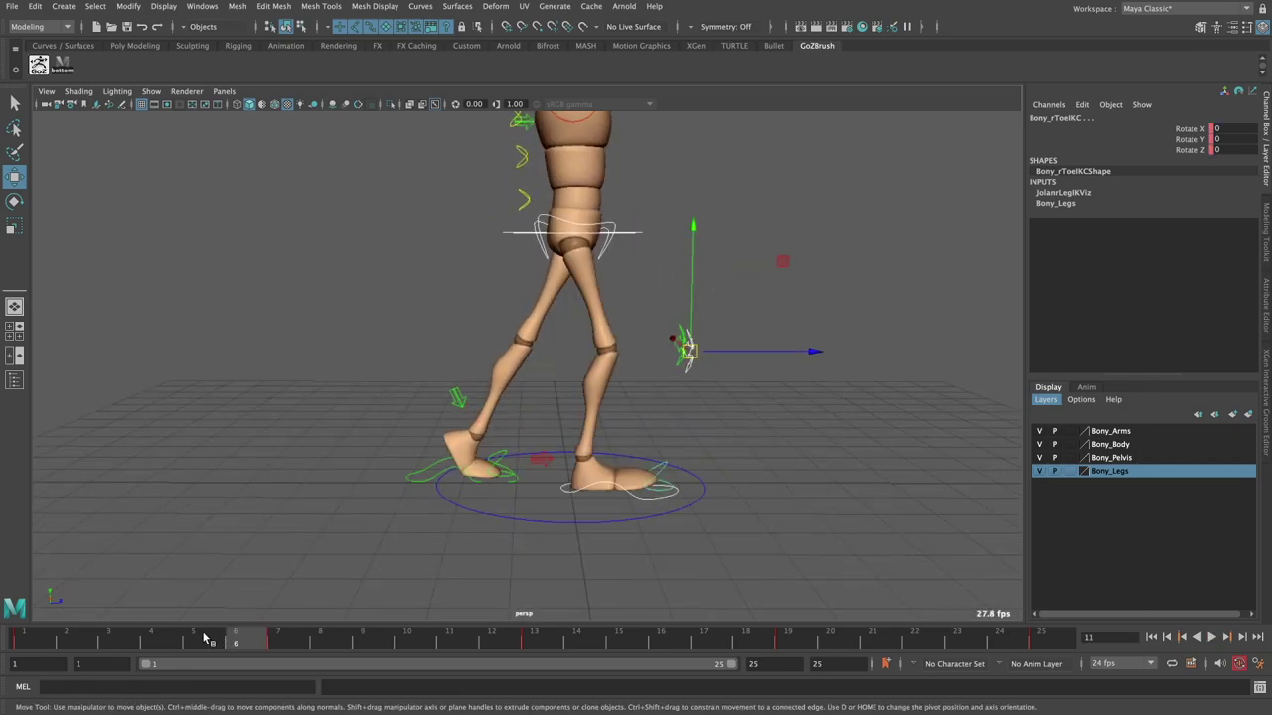
{"action": "key", "text": "alt+v"}
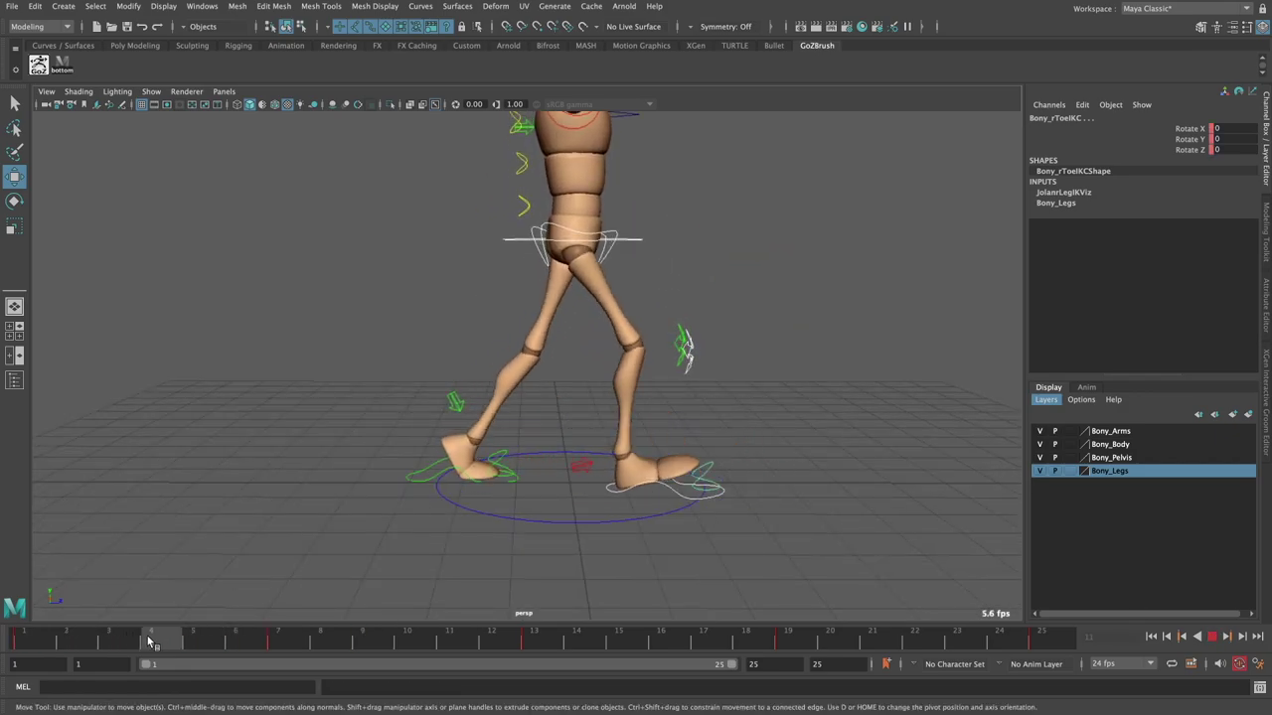
{"action": "left_click", "coordinate": [151, 641]}
{"action": "left_click_drag", "start_coordinate": [582, 460], "coordinate": [691, 286], "text": "alt"}
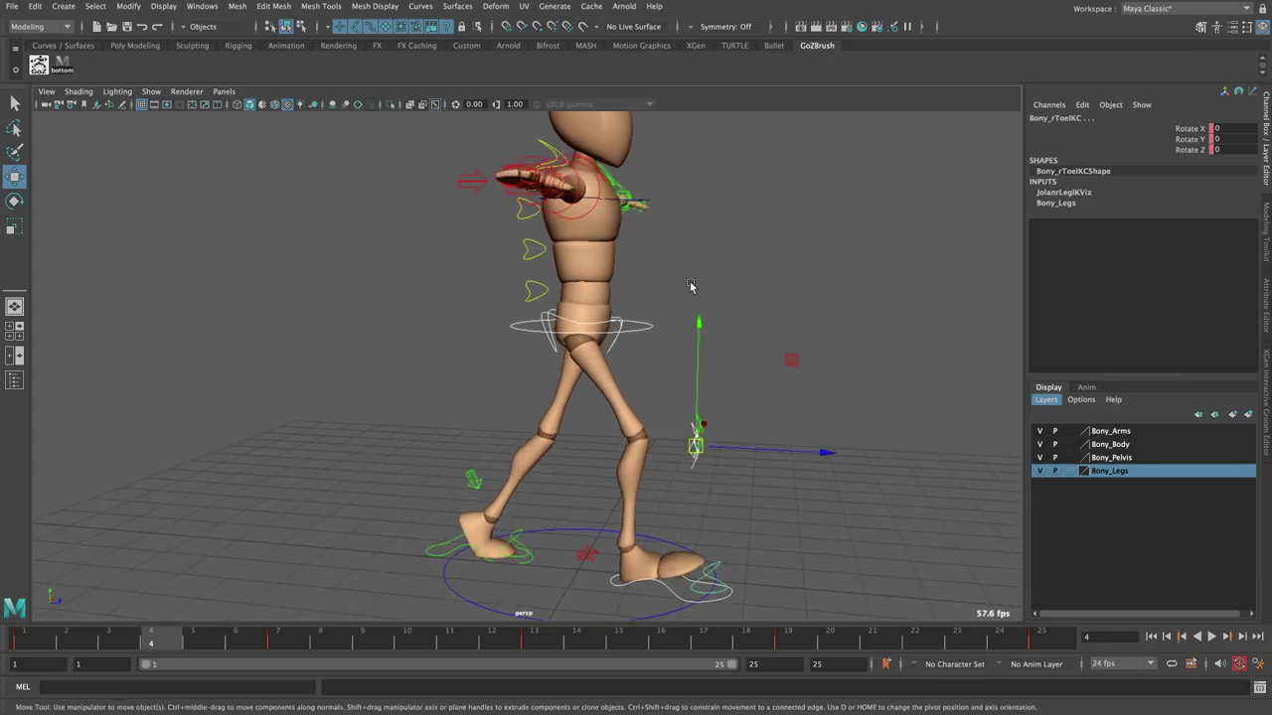
{"action": "left_click", "coordinate": [690, 286]}
{"action": "left_click", "coordinate": [646, 328]}
{"action": "mouse_move", "coordinate": [590, 260]}
{"action": "left_mouse_down"}
{"action": "mouse_move", "coordinate": [588, 298]}
{"action": "mouse_move", "coordinate": [656, 298]}
{"action": "left_mouse_up"}
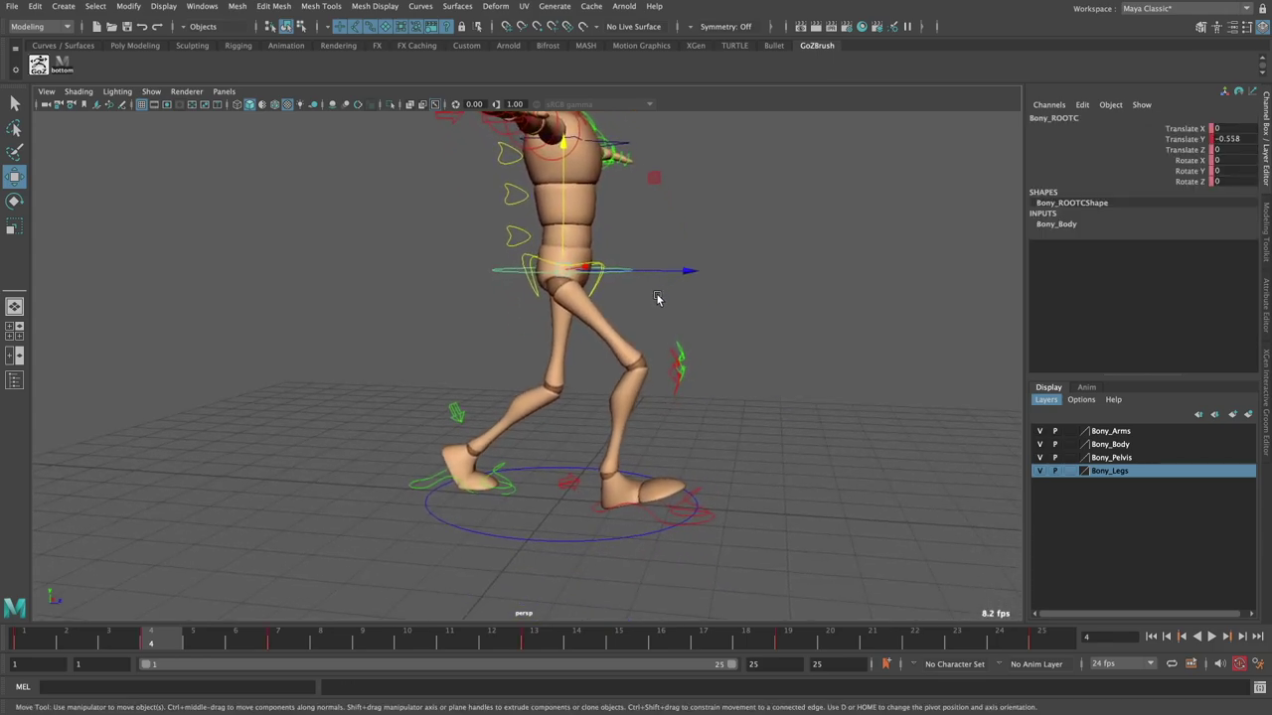
{"action": "left_click_drag", "start_coordinate": [627, 464], "coordinate": [625, 448], "text": "alt"}
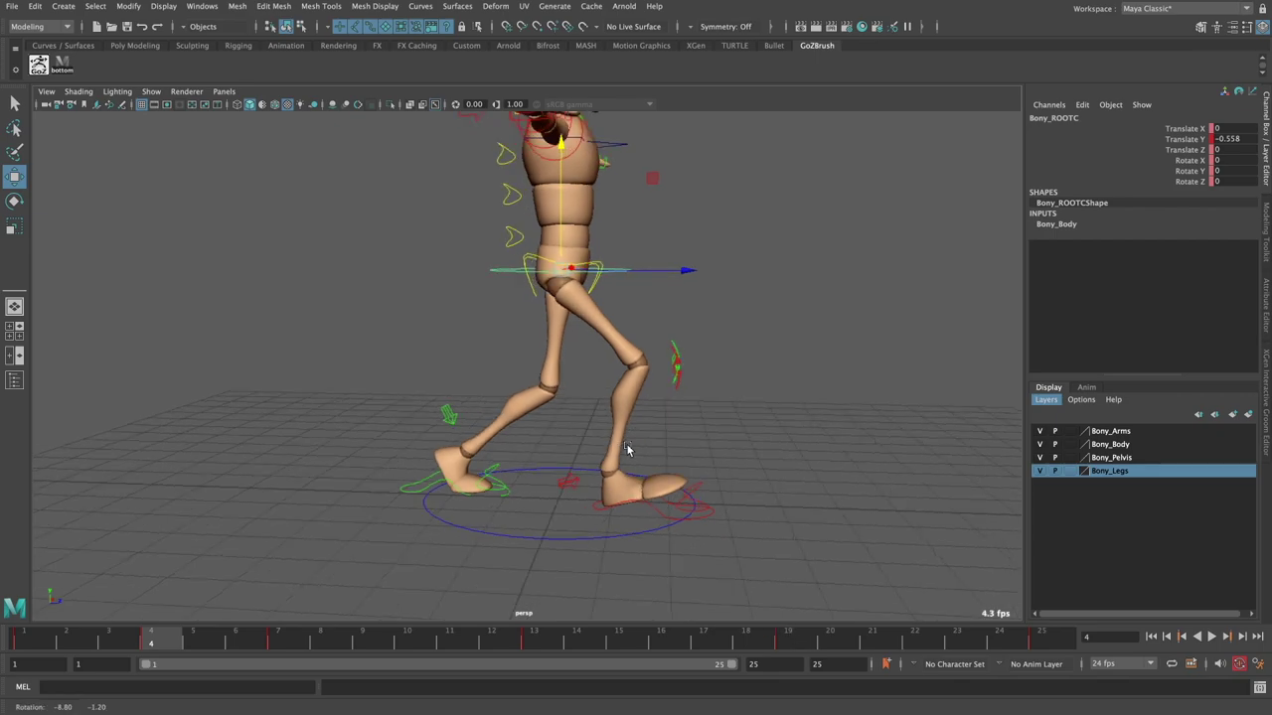
- Set the right foot's Heel Ball to 0 at frame 4
{"action": "left_click", "coordinate": [675, 508]}
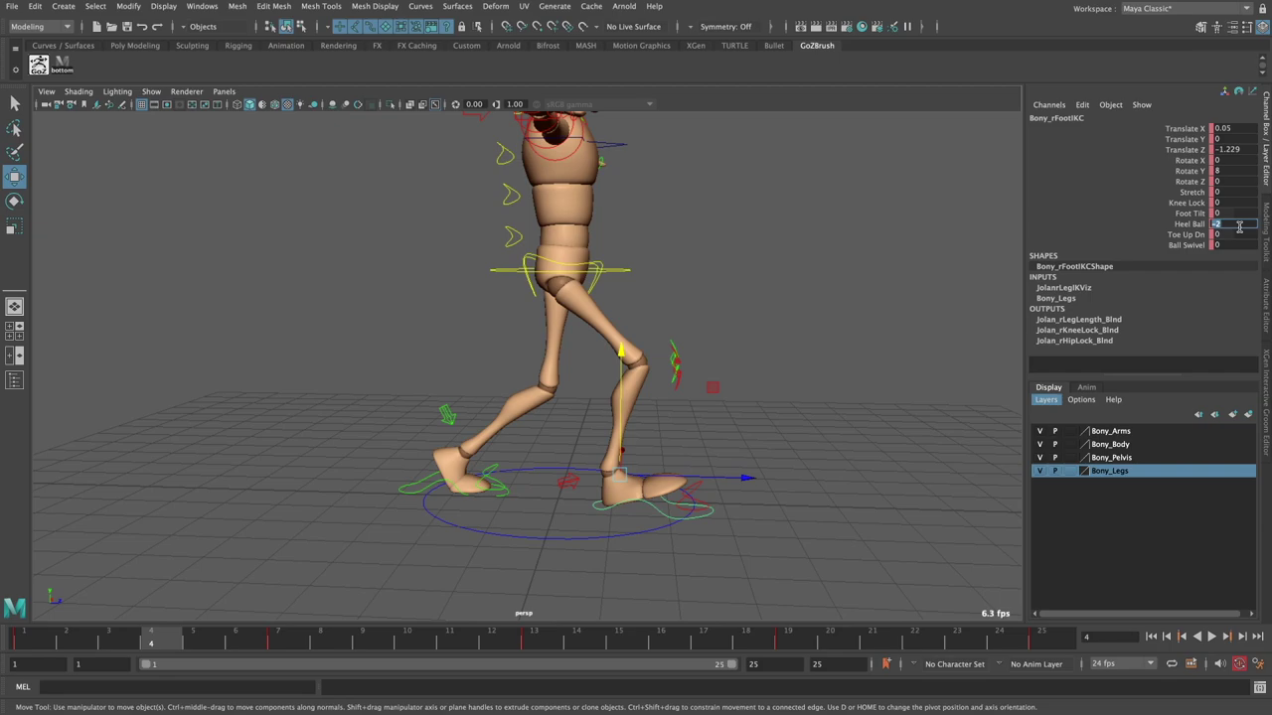
{"action": "type", "text": "0"}
{"action": "key", "text": "Return"}
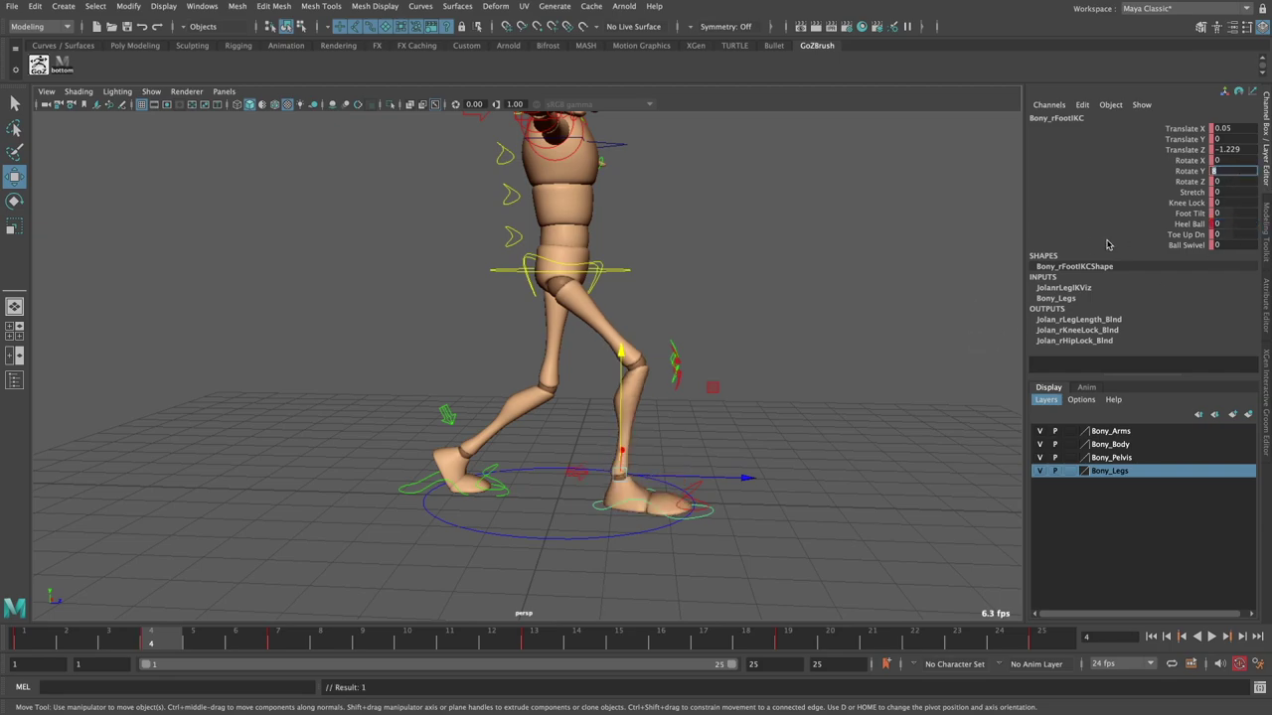
- Lower the hip root control slightly to Translate Y -0.616
{"action": "left_click", "coordinate": [654, 342]}
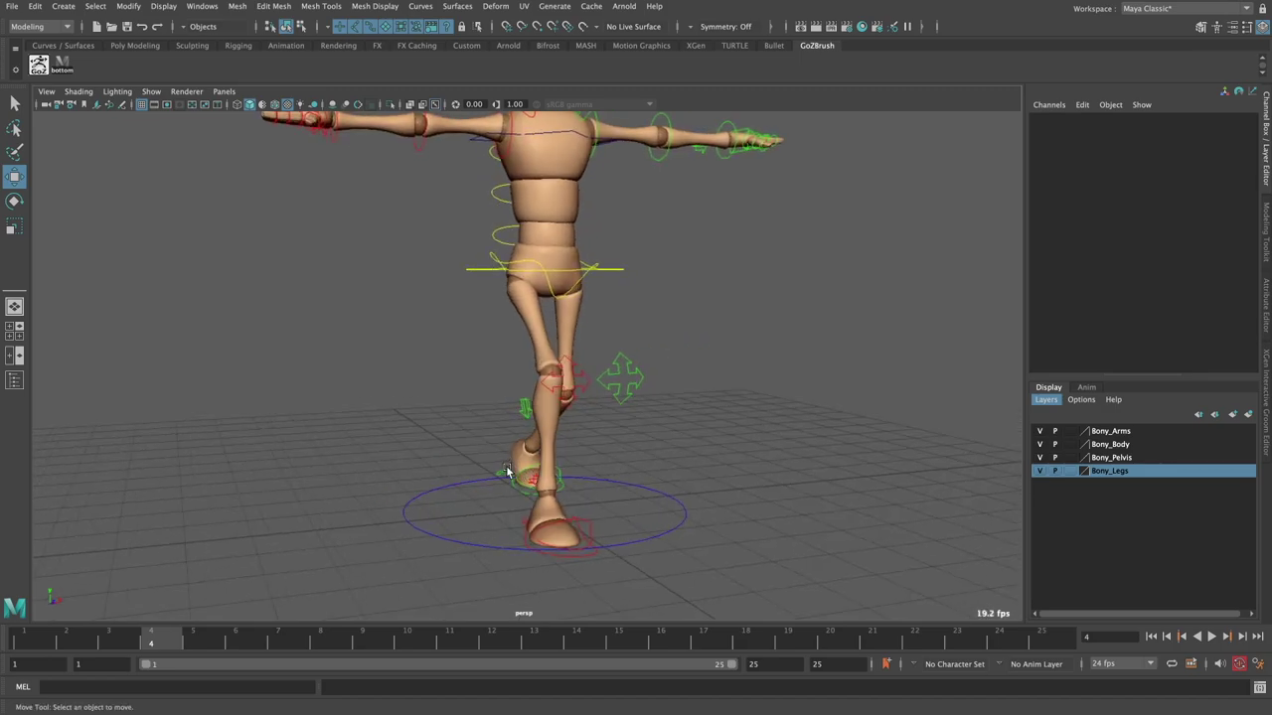
{"action": "left_click", "coordinate": [603, 312]}
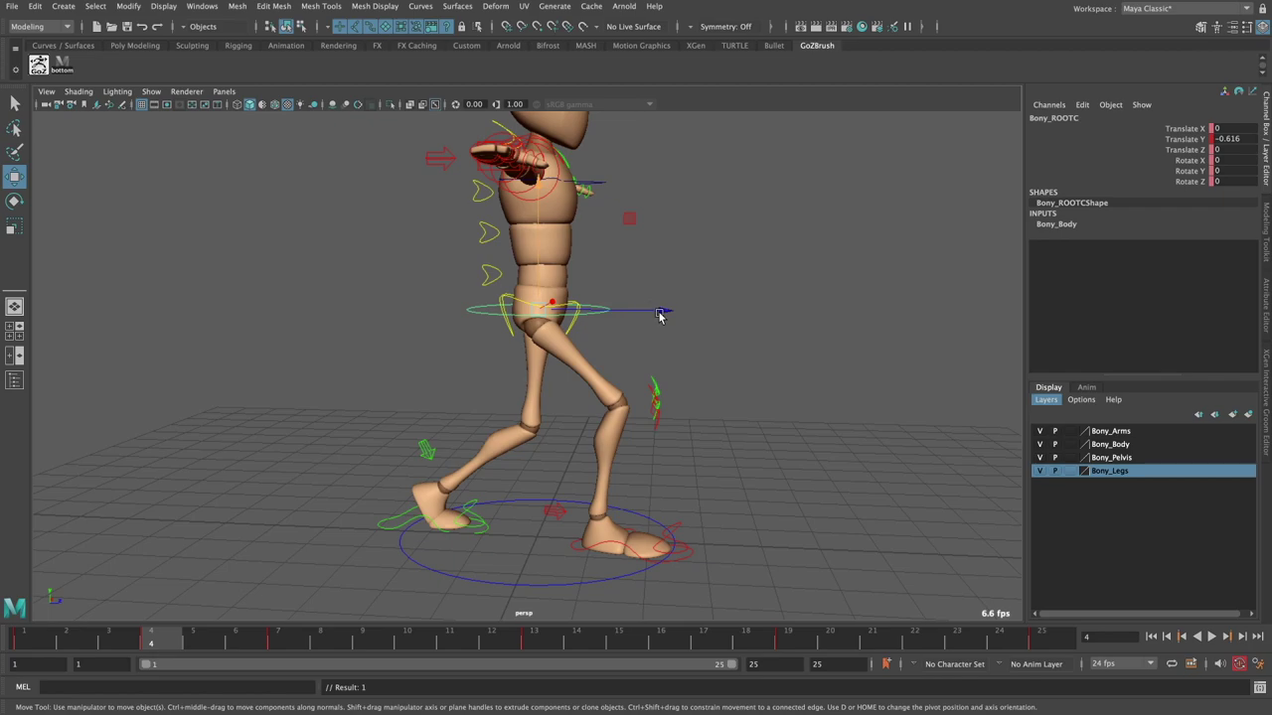
{"action": "mouse_move", "coordinate": [661, 307]}
{"action": "left_mouse_down"}
{"action": "mouse_move", "coordinate": [728, 310]}
{"action": "mouse_move", "coordinate": [646, 321]}
{"action": "left_mouse_up"}
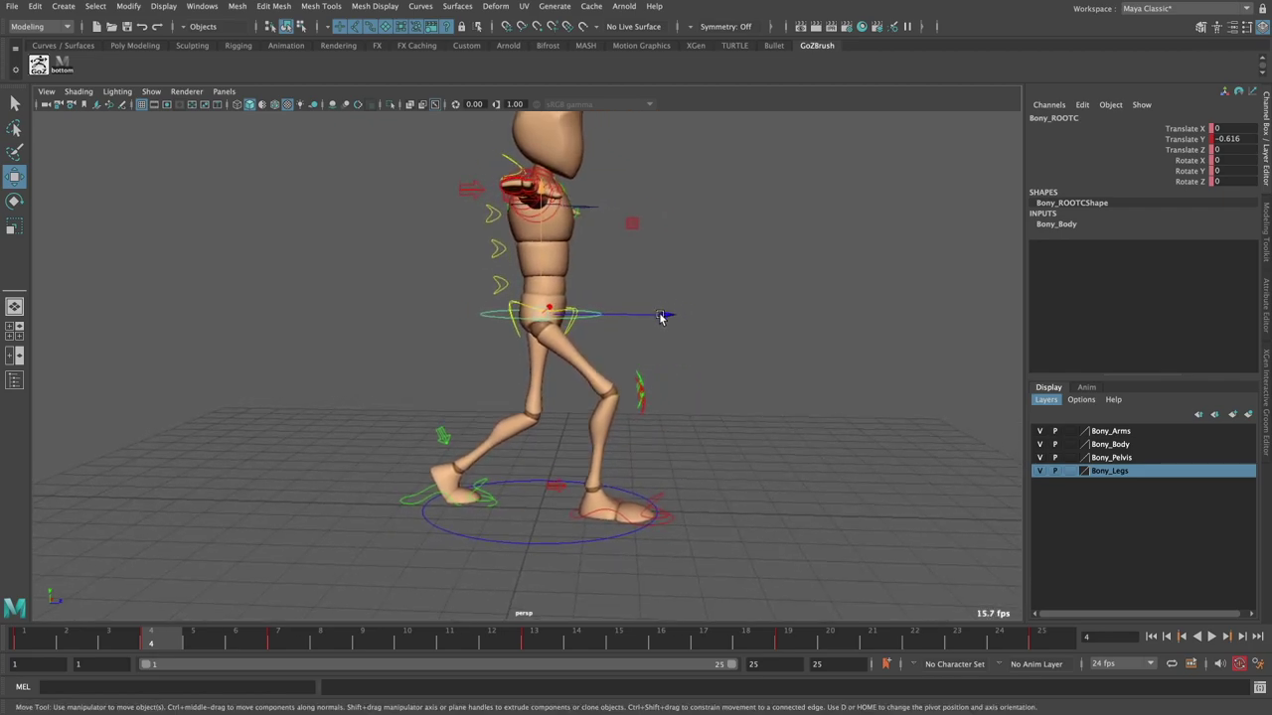
{"action": "left_click_drag", "start_coordinate": [646, 322], "coordinate": [651, 298]}
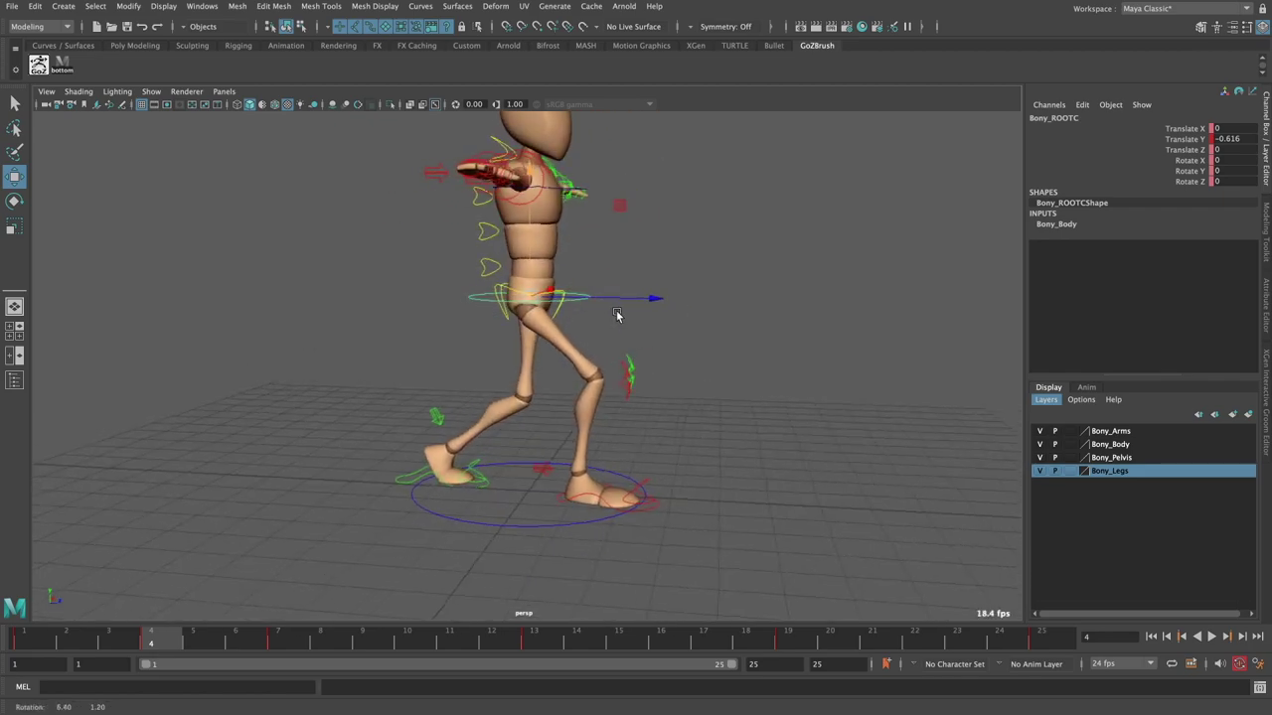
{"action": "left_click", "coordinate": [602, 495]}
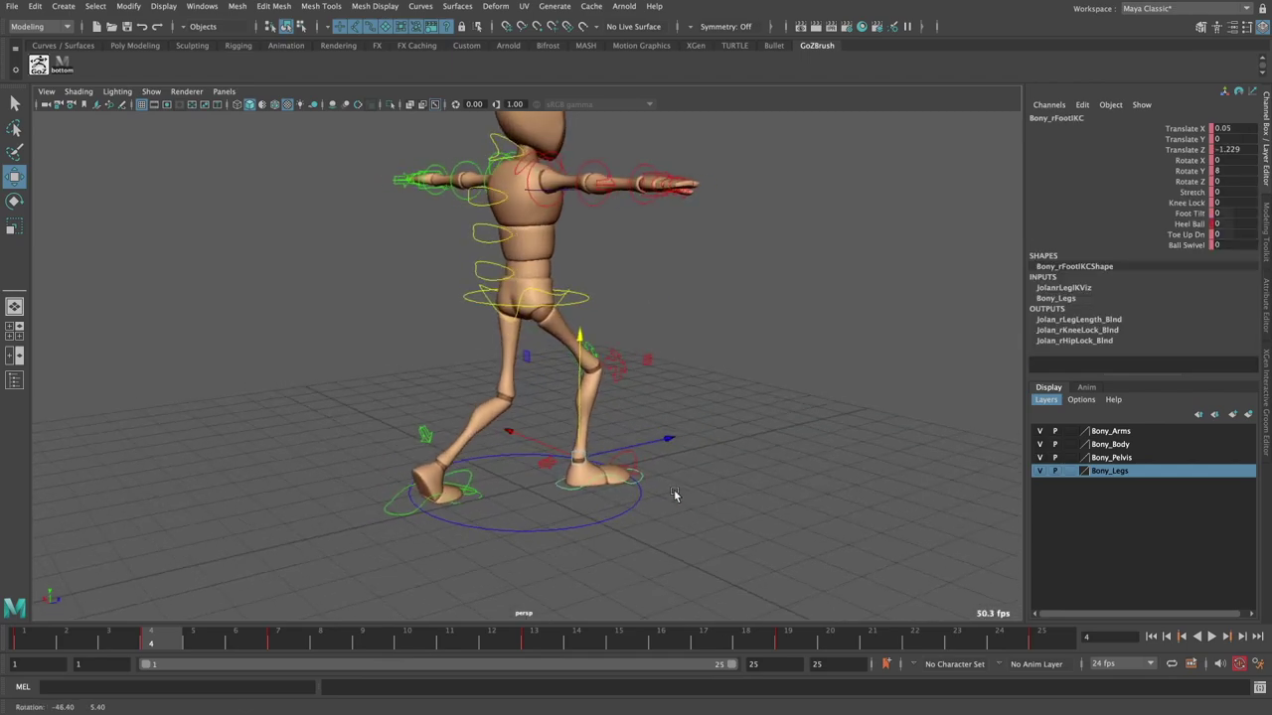
{"action": "left_click", "coordinate": [587, 298]}
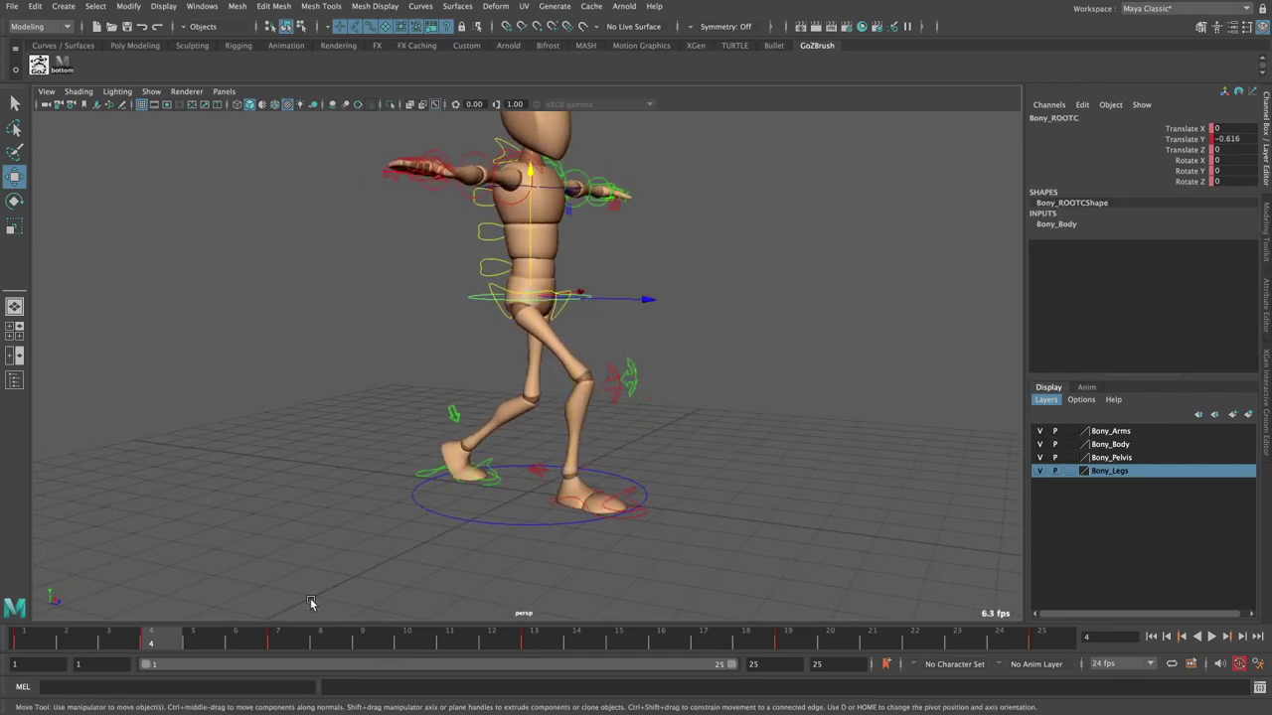
- Key the lowered hip Translate Y at frame 16 and play the walk back
{"action": "left_click_drag", "start_coordinate": [448, 643], "coordinate": [656, 647]}
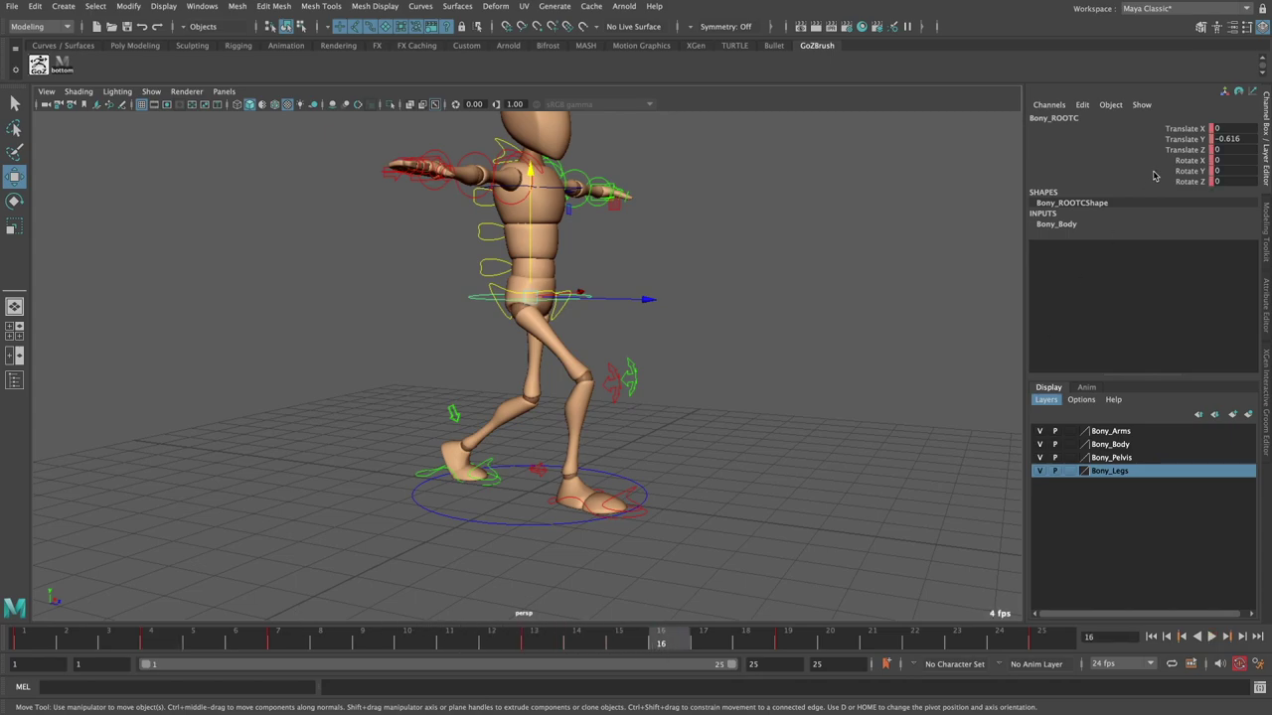
{"action": "right_click", "coordinate": [1200, 139]}
{"action": "left_click", "coordinate": [1183, 165]}
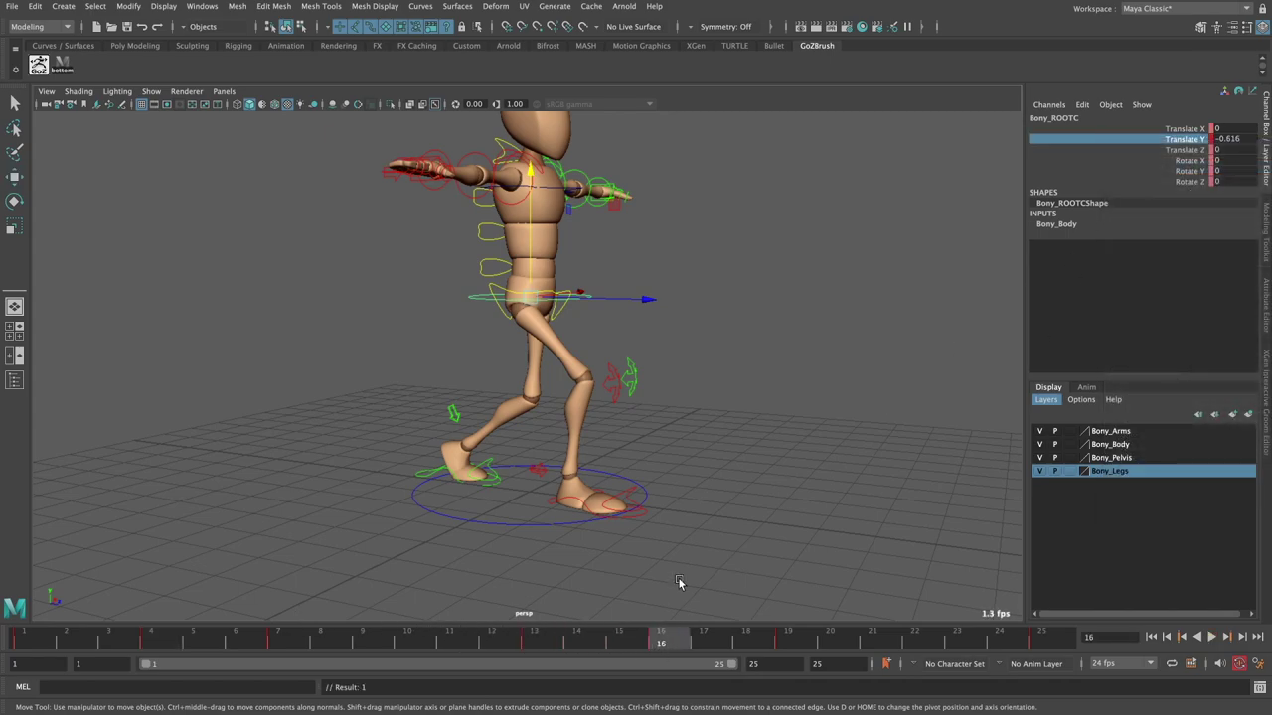
{"action": "key", "text": "alt+v"}
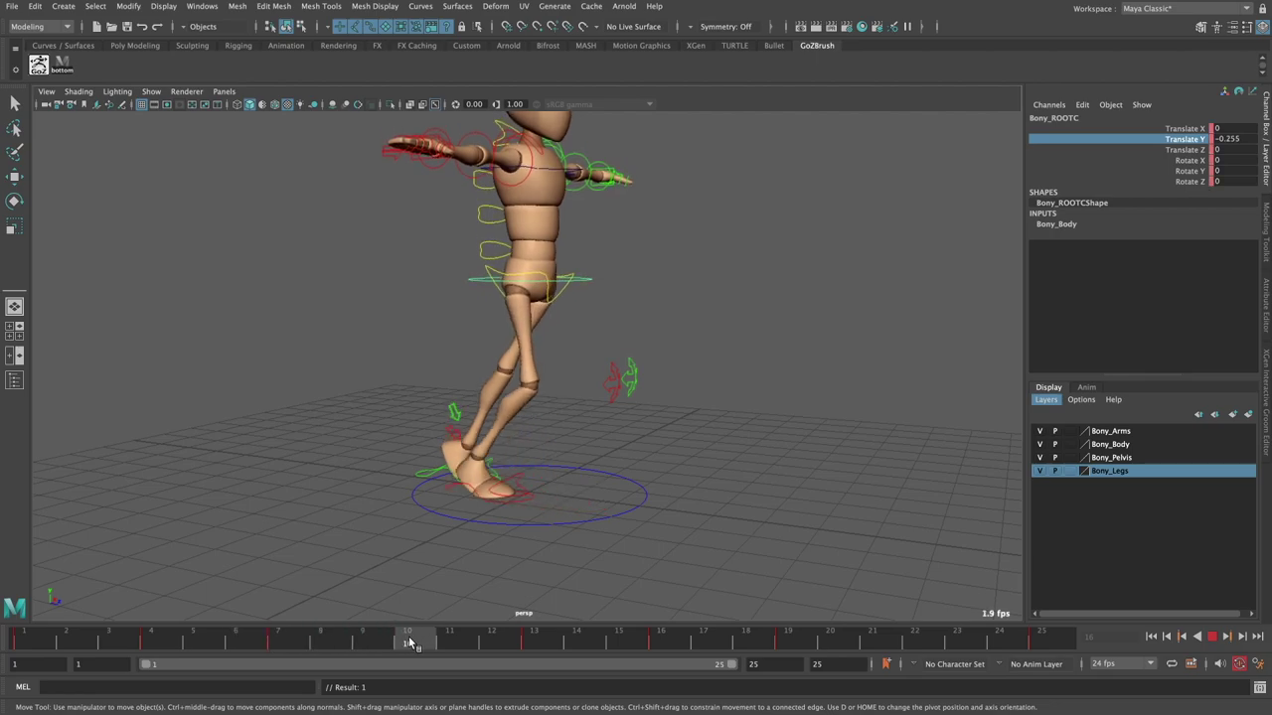
- Frame the legs and compare the poses at frames 7 and 10
{"action": "left_click_drag", "start_coordinate": [406, 644], "coordinate": [668, 643]}
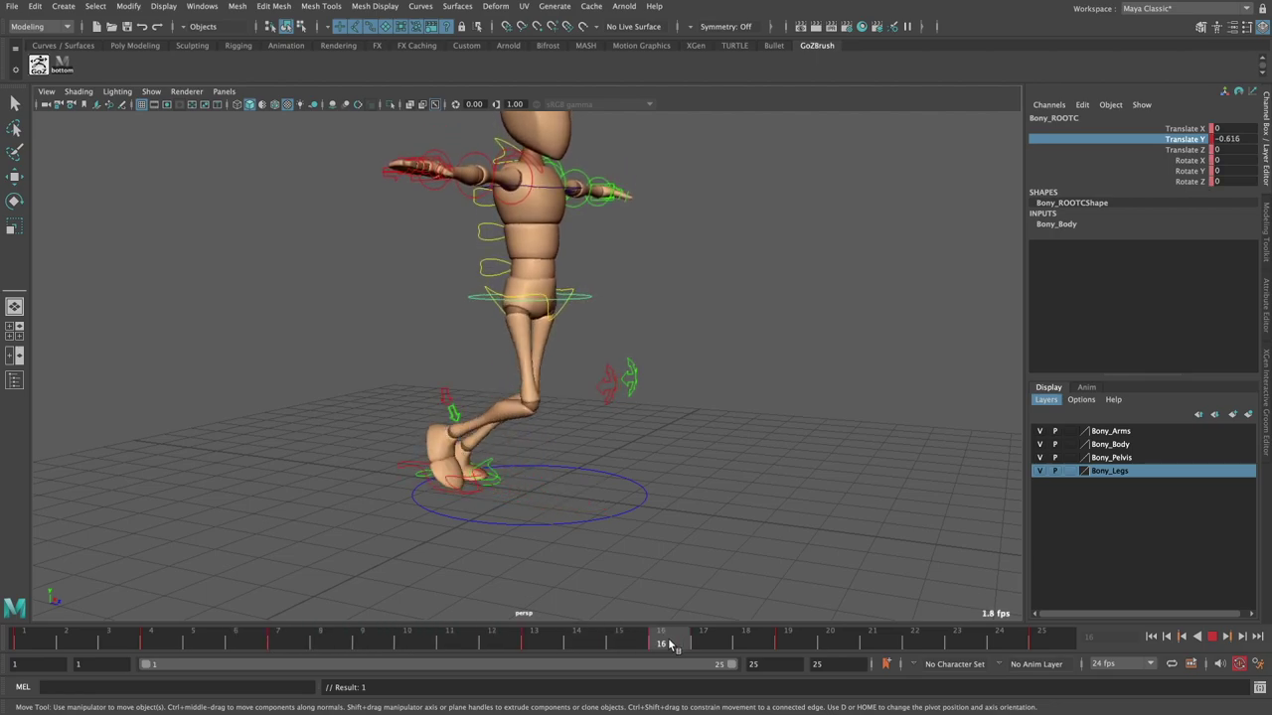
{"action": "middle_click_drag", "start_coordinate": [568, 448], "coordinate": [517, 400], "text": "alt"}
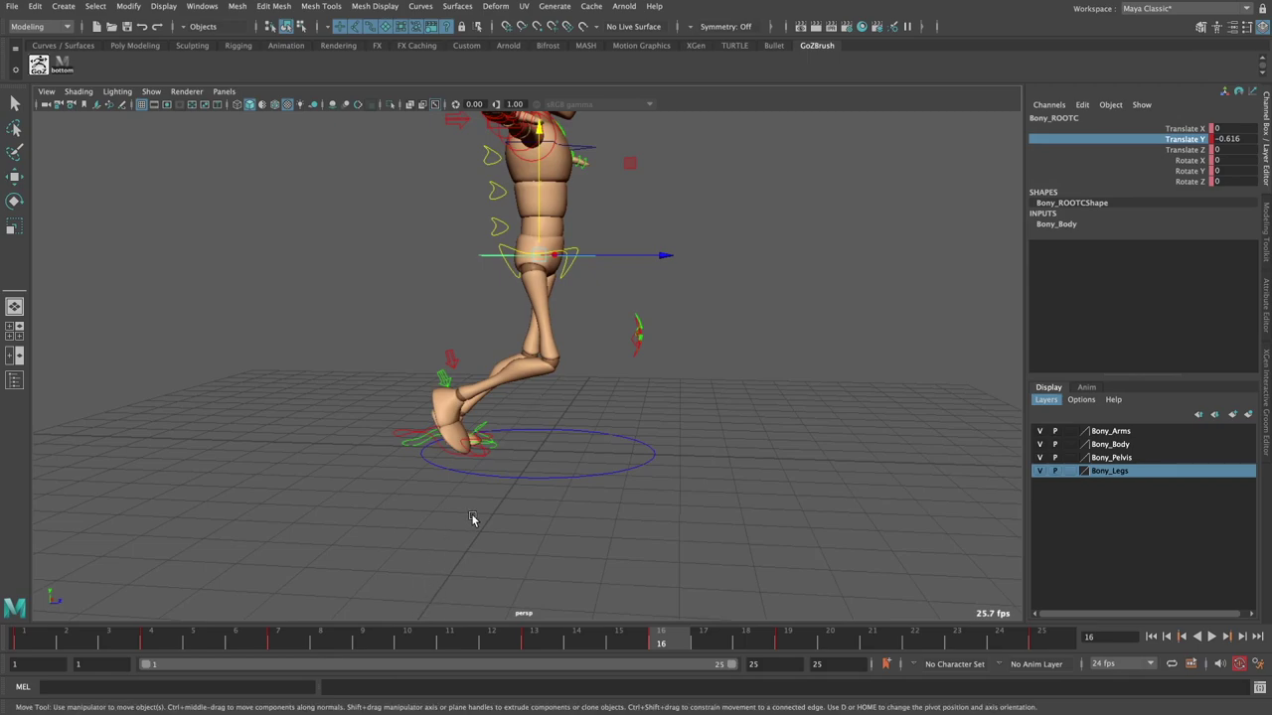
{"action": "left_click", "coordinate": [405, 644]}
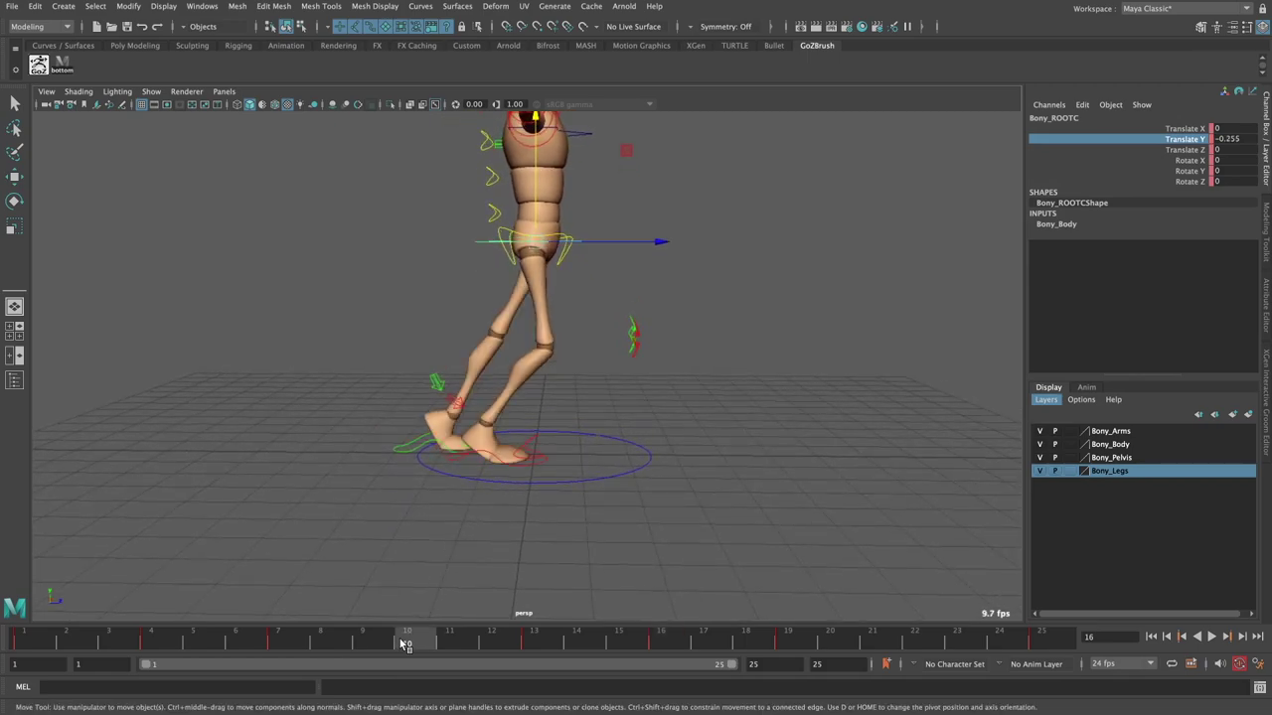
{"action": "mouse_move", "coordinate": [406, 644]}
{"action": "left_mouse_down"}
{"action": "mouse_move", "coordinate": [290, 646]}
{"action": "mouse_move", "coordinate": [416, 656]}
{"action": "left_mouse_up"}
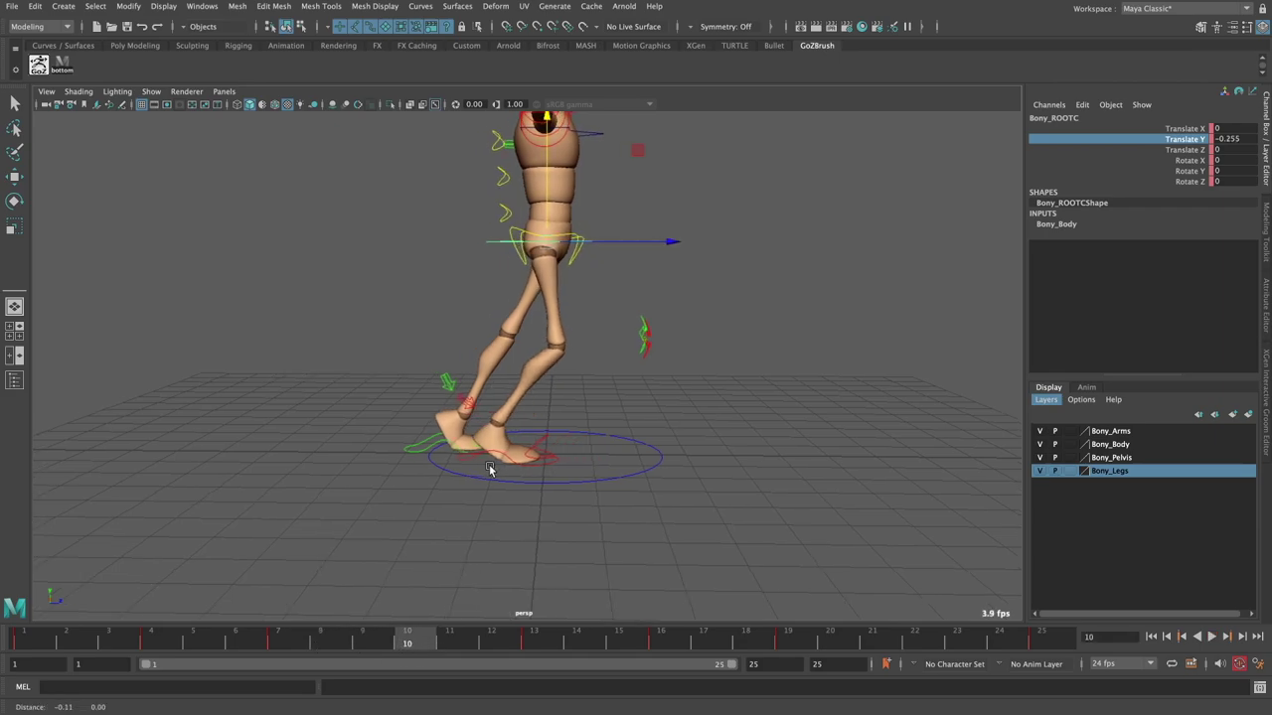
{"action": "middle_click_drag", "start_coordinate": [488, 468], "coordinate": [472, 455], "text": "alt"}
{"action": "left_click_drag", "start_coordinate": [472, 456], "coordinate": [479, 473], "text": "alt"}
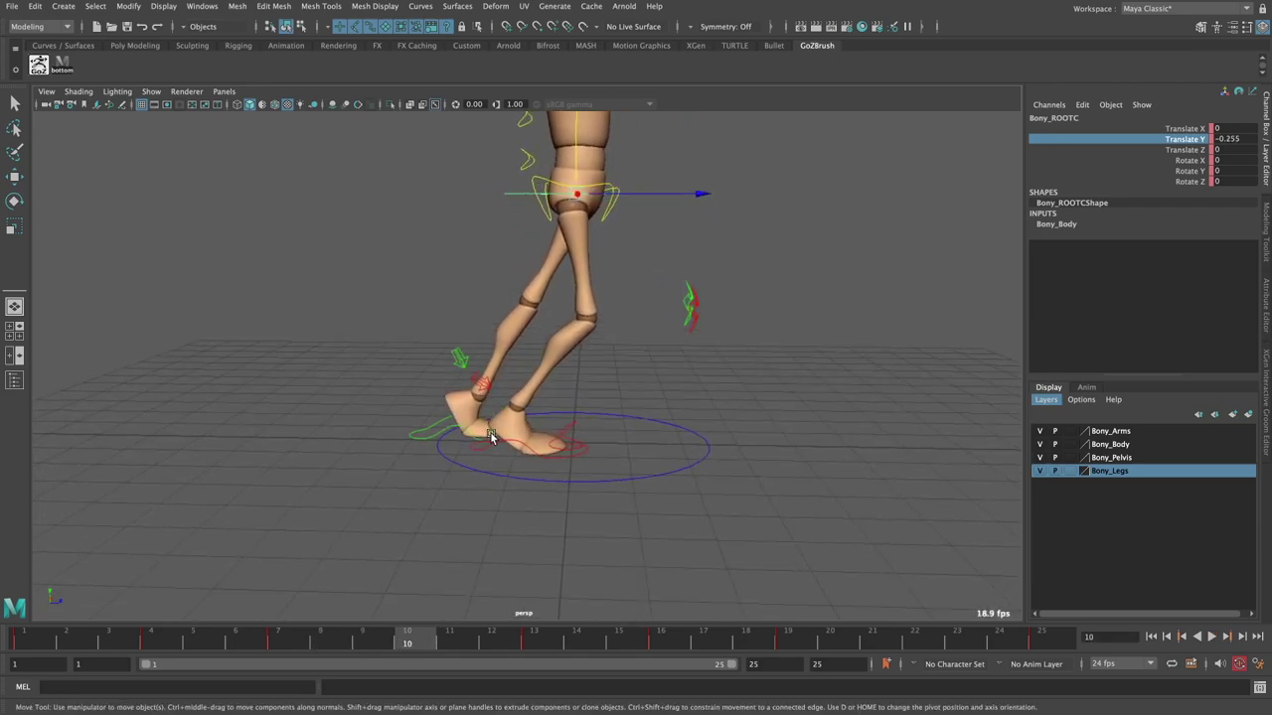
{"action": "left_click_drag", "start_coordinate": [285, 639], "coordinate": [407, 644]}
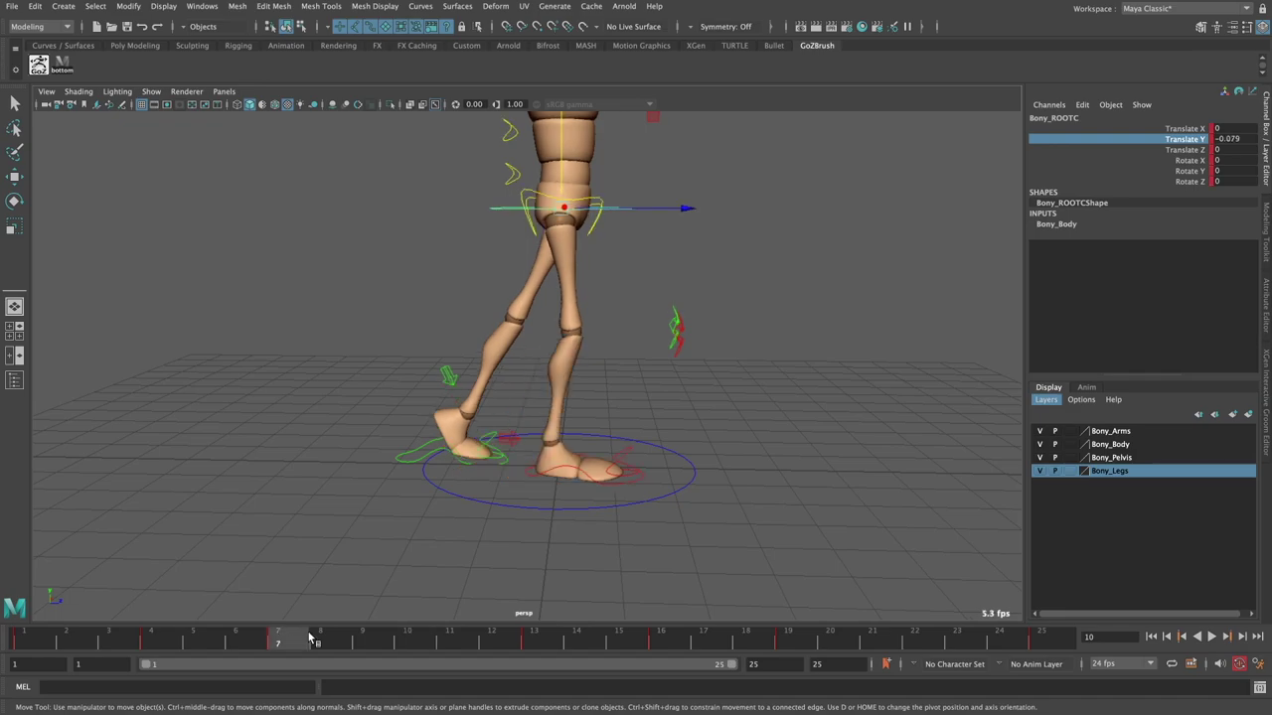
- Raise the hip root control at frame 10 and check it against frame 7
{"action": "left_click", "coordinate": [755, 423]}
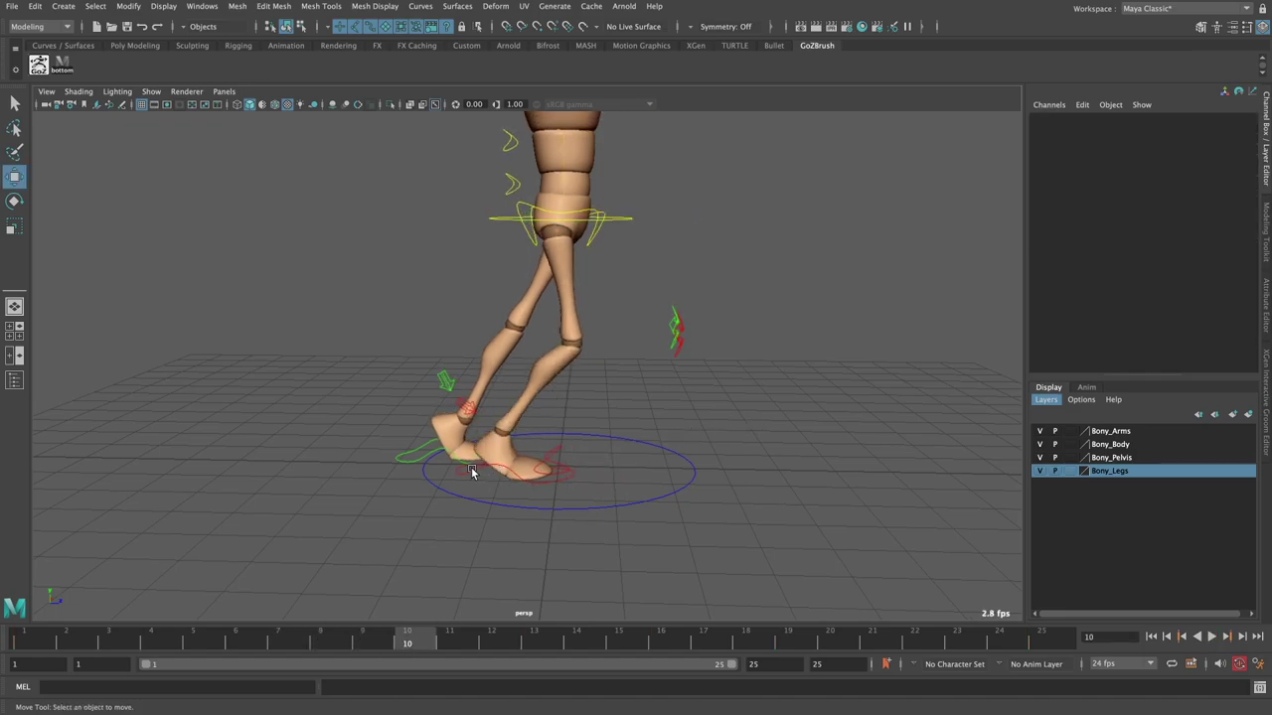
{"action": "left_click", "coordinate": [472, 470]}
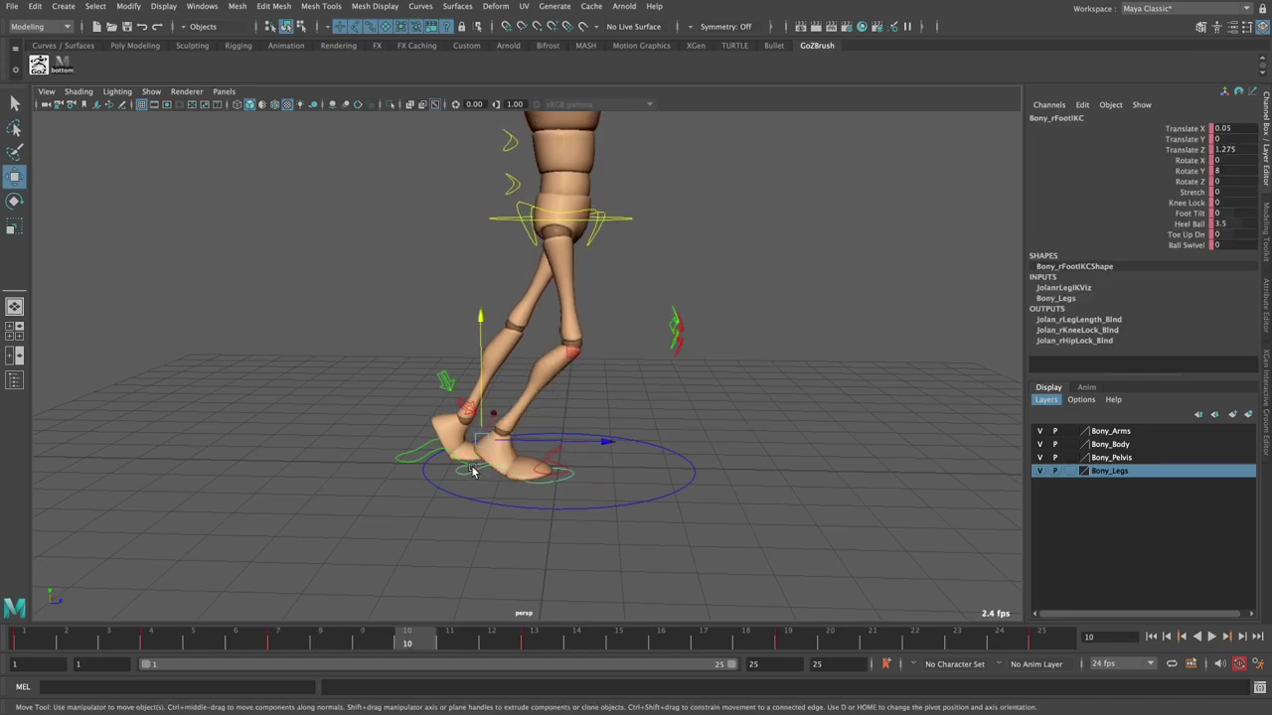
{"action": "left_click", "coordinate": [1200, 226]}
{"action": "left_click", "coordinate": [874, 275]}
{"action": "key", "text": "w"}
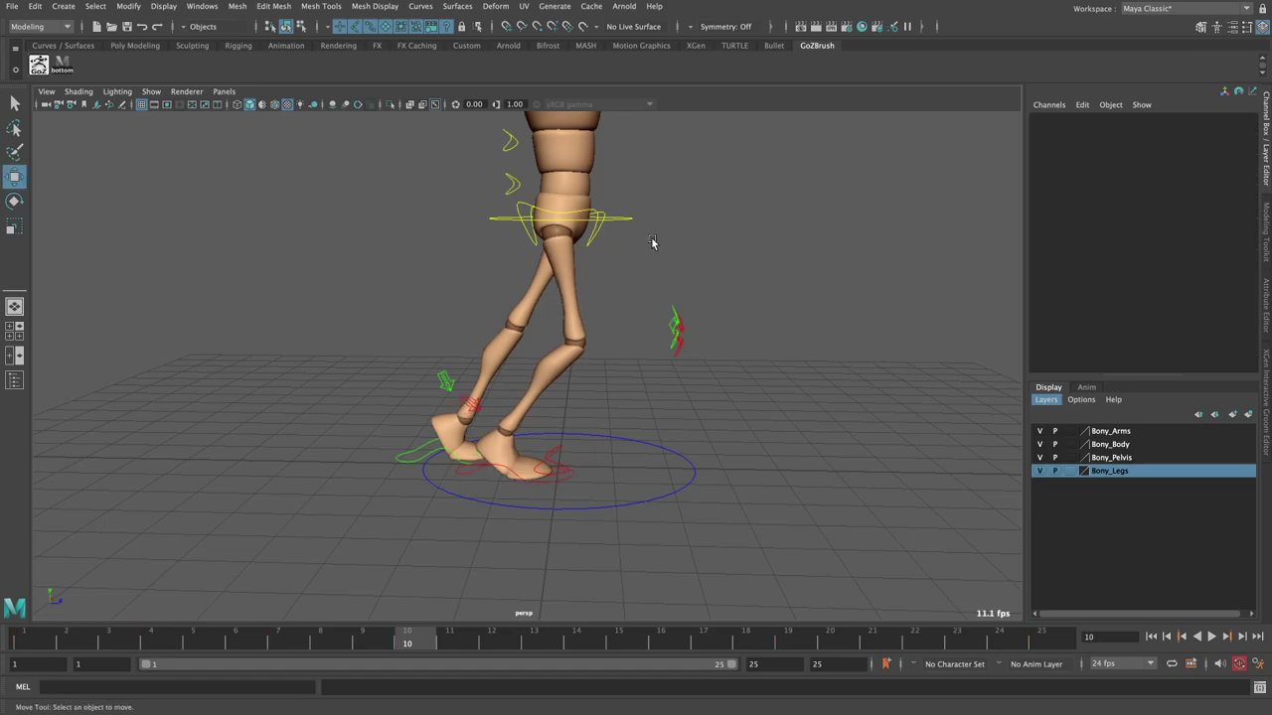
{"action": "left_click", "coordinate": [626, 281]}
{"action": "middle_click_drag", "start_coordinate": [553, 229], "coordinate": [545, 250], "text": "alt"}
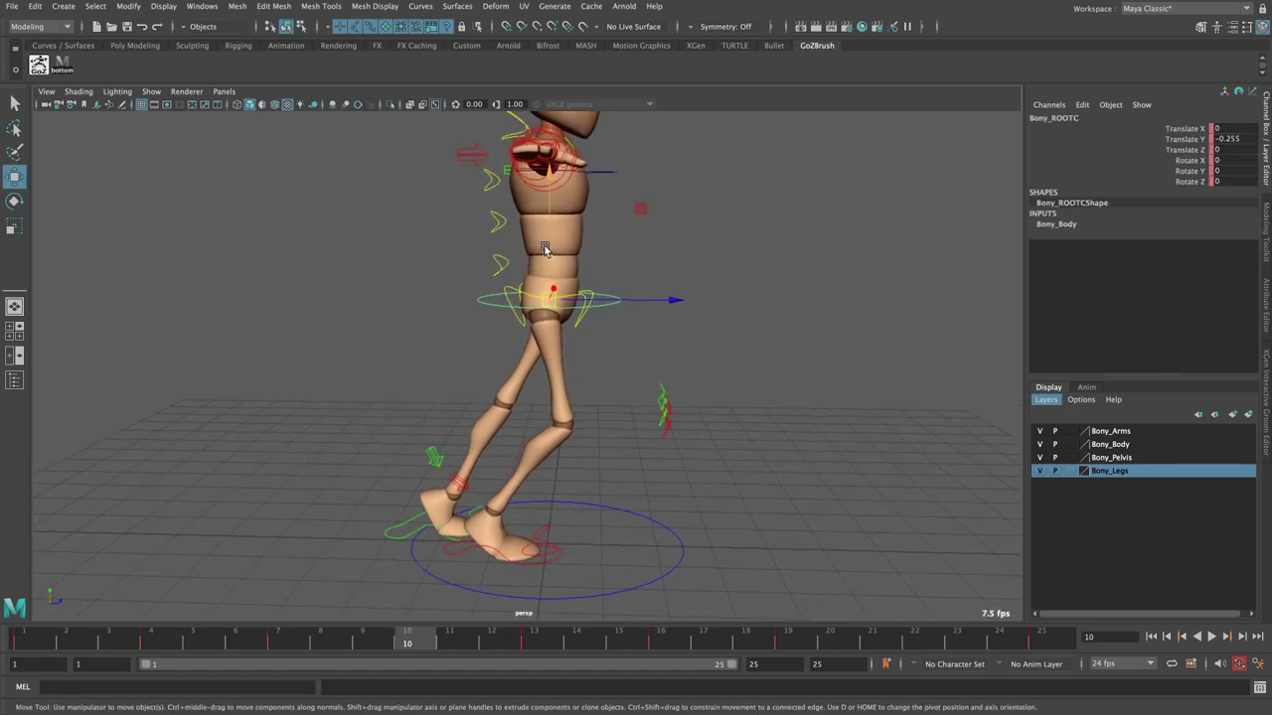
{"action": "left_click_drag", "start_coordinate": [549, 241], "coordinate": [552, 222]}
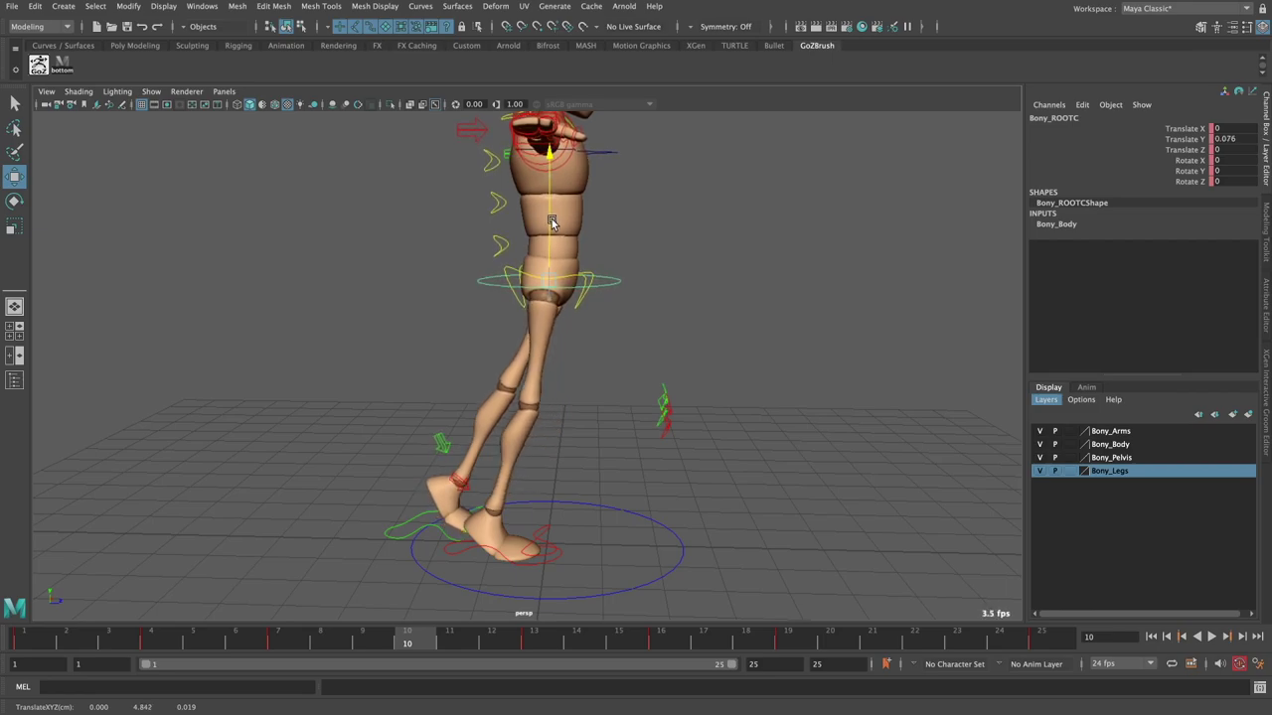
{"action": "left_click_drag", "start_coordinate": [550, 300], "coordinate": [570, 229], "text": "alt"}
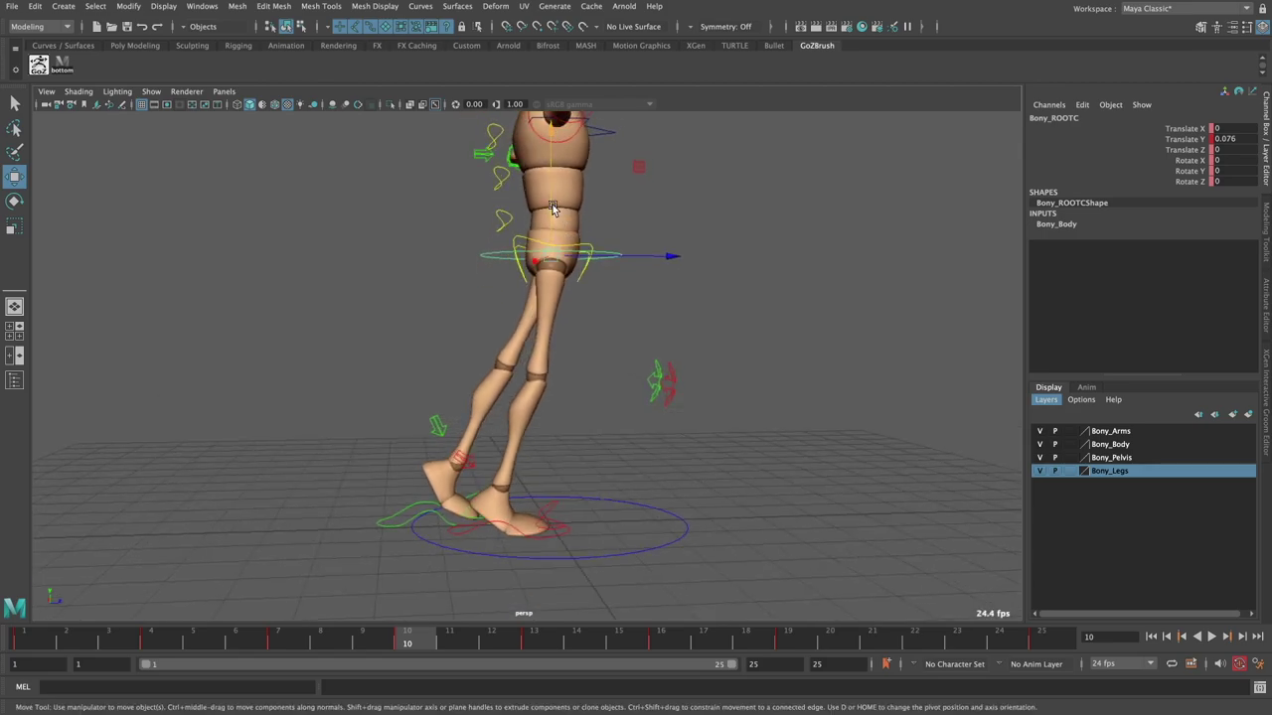
{"action": "mouse_move", "coordinate": [303, 634]}
{"action": "left_mouse_down"}
{"action": "mouse_move", "coordinate": [290, 637]}
{"action": "mouse_move", "coordinate": [403, 641]}
{"action": "left_mouse_up"}
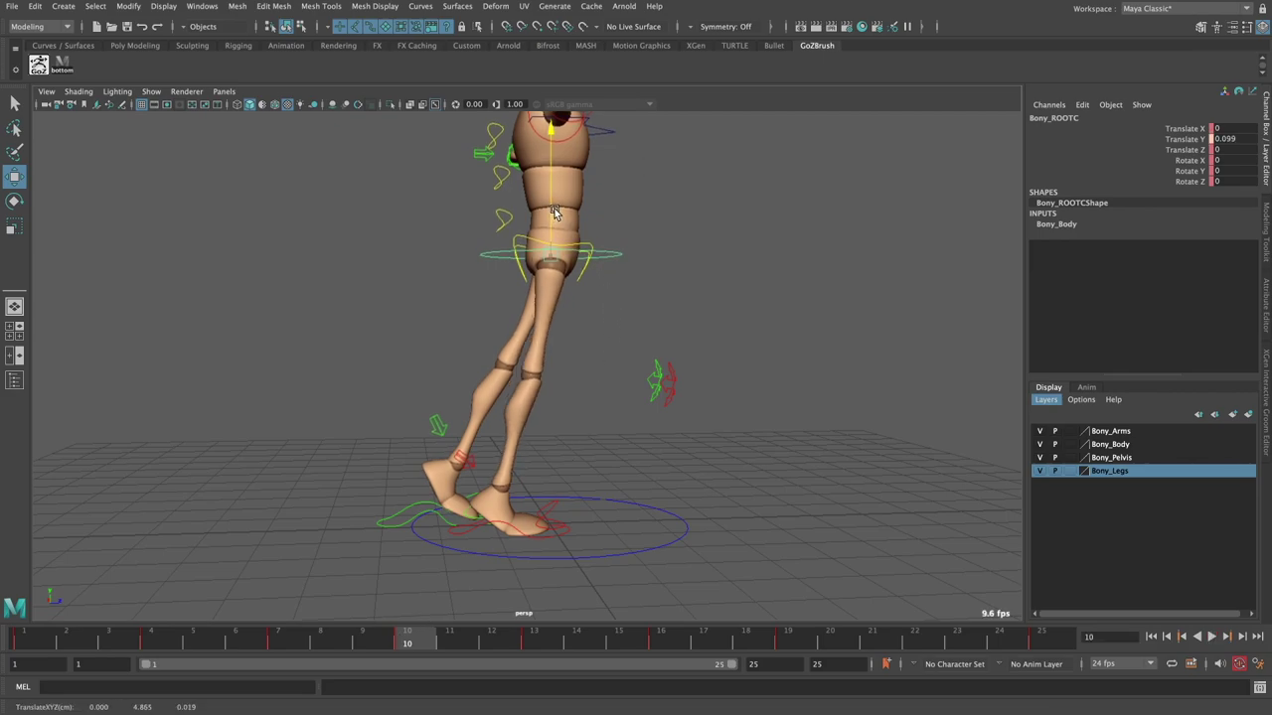
- Key the raised hip pose at frame 10 and recheck it from frame 7
{"action": "key", "text": "s"}
{"action": "left_click", "coordinate": [289, 641]}
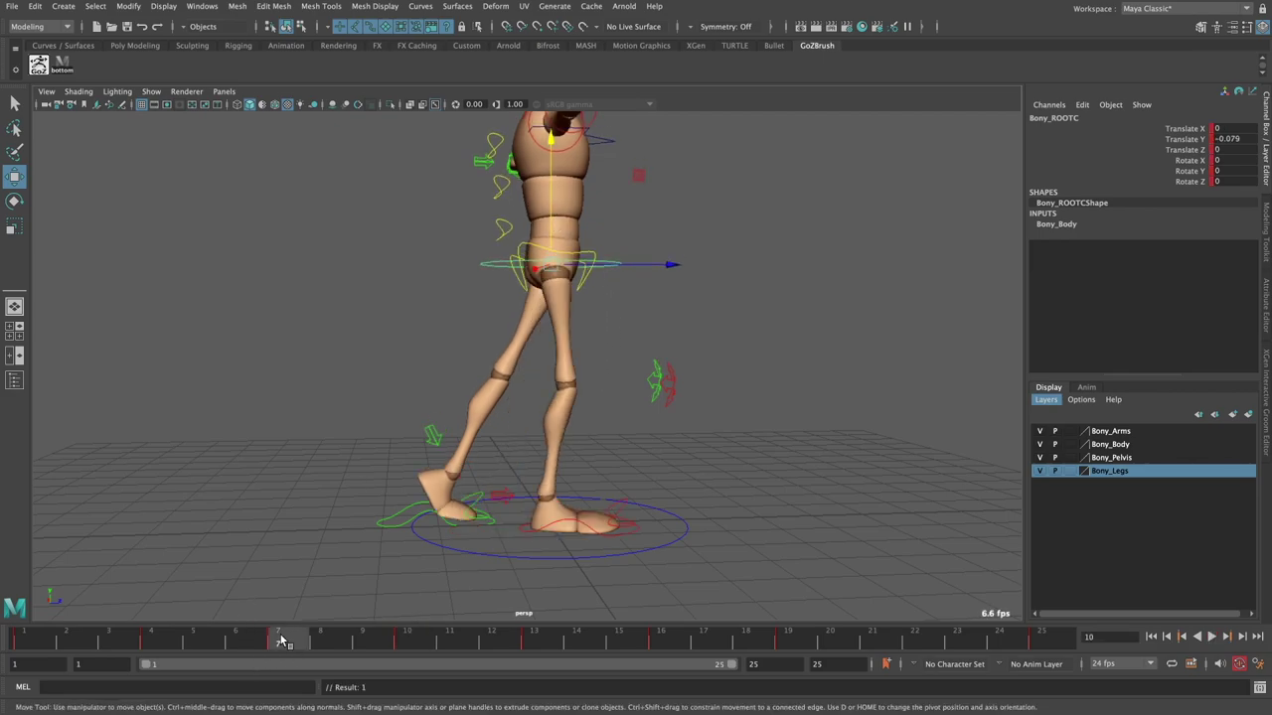
{"action": "left_click_drag", "start_coordinate": [303, 641], "coordinate": [407, 641]}
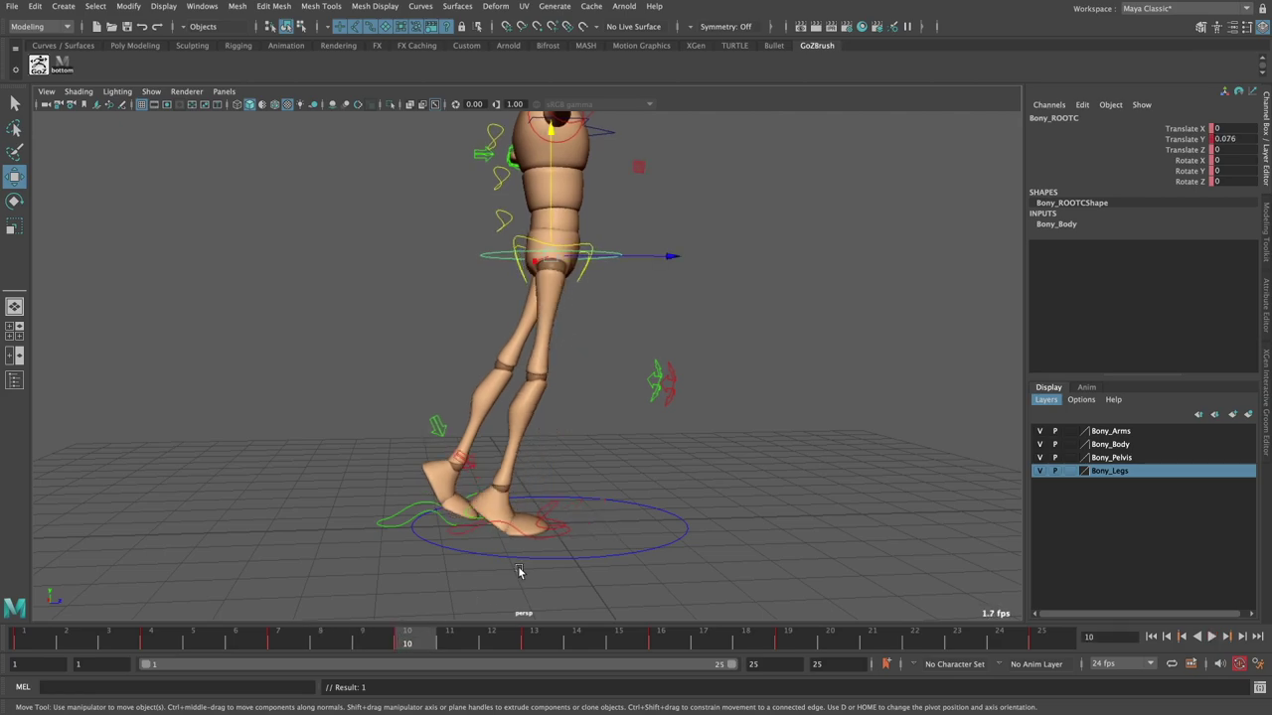
- Set the right foot's Heel Ball to 0 at frame 16
{"action": "left_click", "coordinate": [484, 528]}
{"action": "left_click_drag", "start_coordinate": [566, 528], "coordinate": [539, 546], "text": "alt"}
{"action": "mouse_move", "coordinate": [452, 643]}
{"action": "left_mouse_down"}
{"action": "mouse_move", "coordinate": [532, 643]}
{"action": "mouse_move", "coordinate": [415, 646]}
{"action": "mouse_move", "coordinate": [534, 645]}
{"action": "left_mouse_up"}
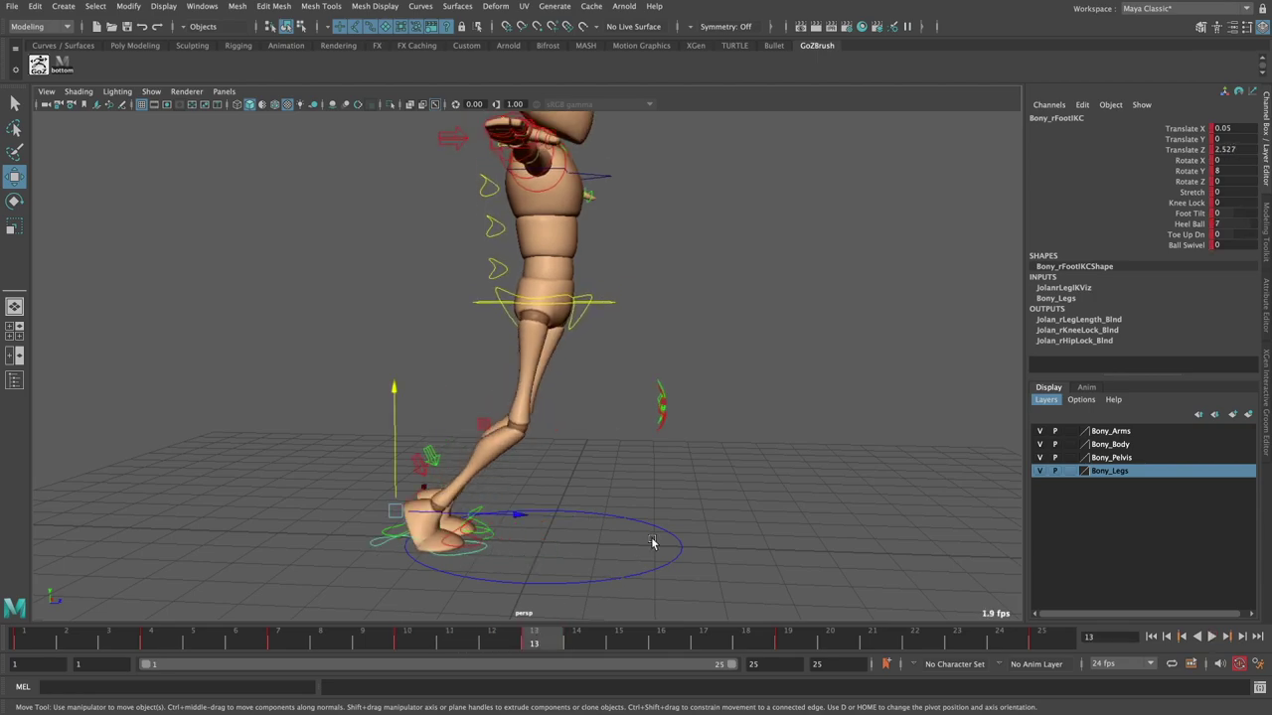
{"action": "mouse_move", "coordinate": [653, 539]}
{"action": "right_mouse_down", "text": "alt"}
{"action": "mouse_move", "coordinate": [524, 488]}
{"action": "mouse_move", "coordinate": [536, 554]}
{"action": "right_mouse_up", "text": "alt"}
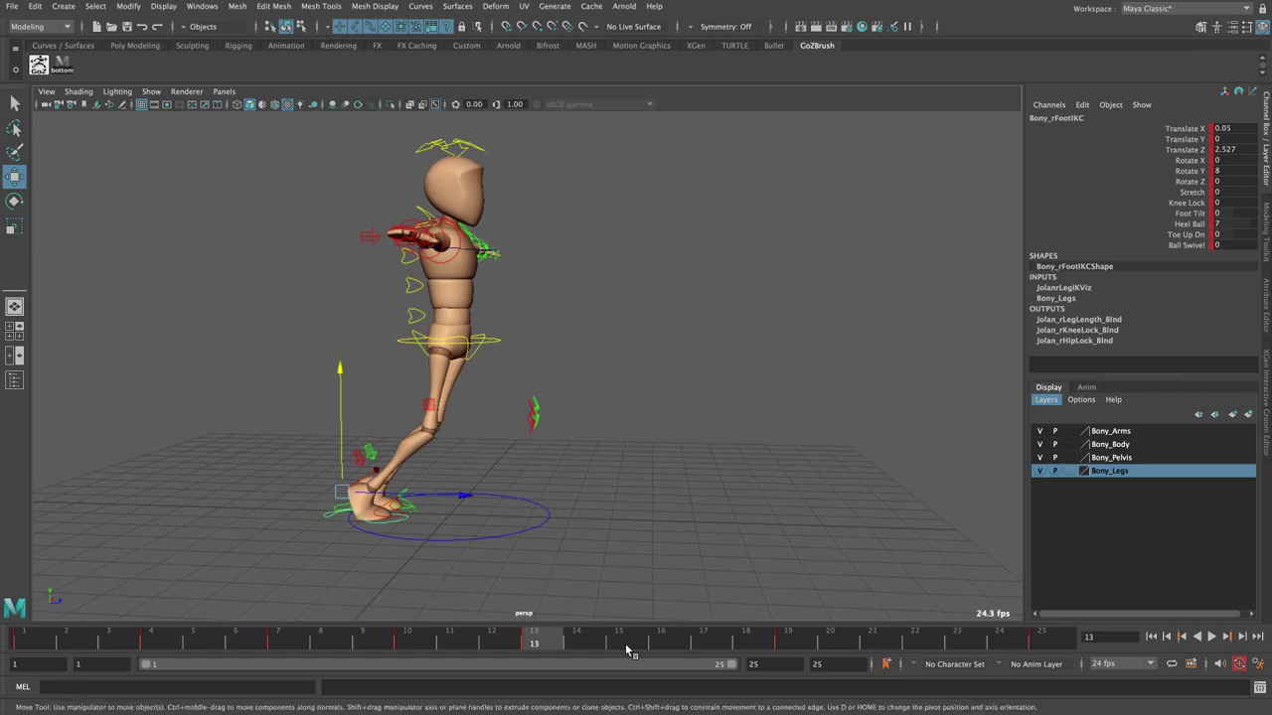
{"action": "left_click_drag", "start_coordinate": [618, 651], "coordinate": [669, 648]}
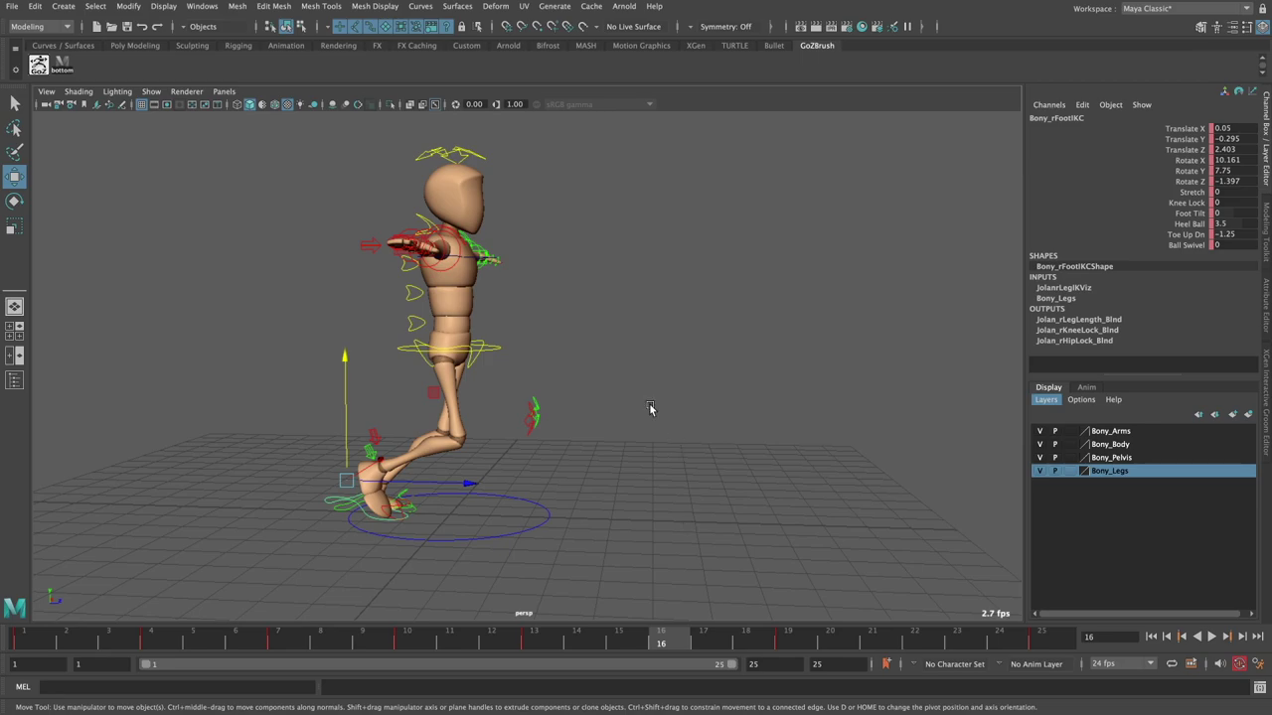
{"action": "right_click_drag", "start_coordinate": [650, 409], "coordinate": [431, 496], "text": "alt"}
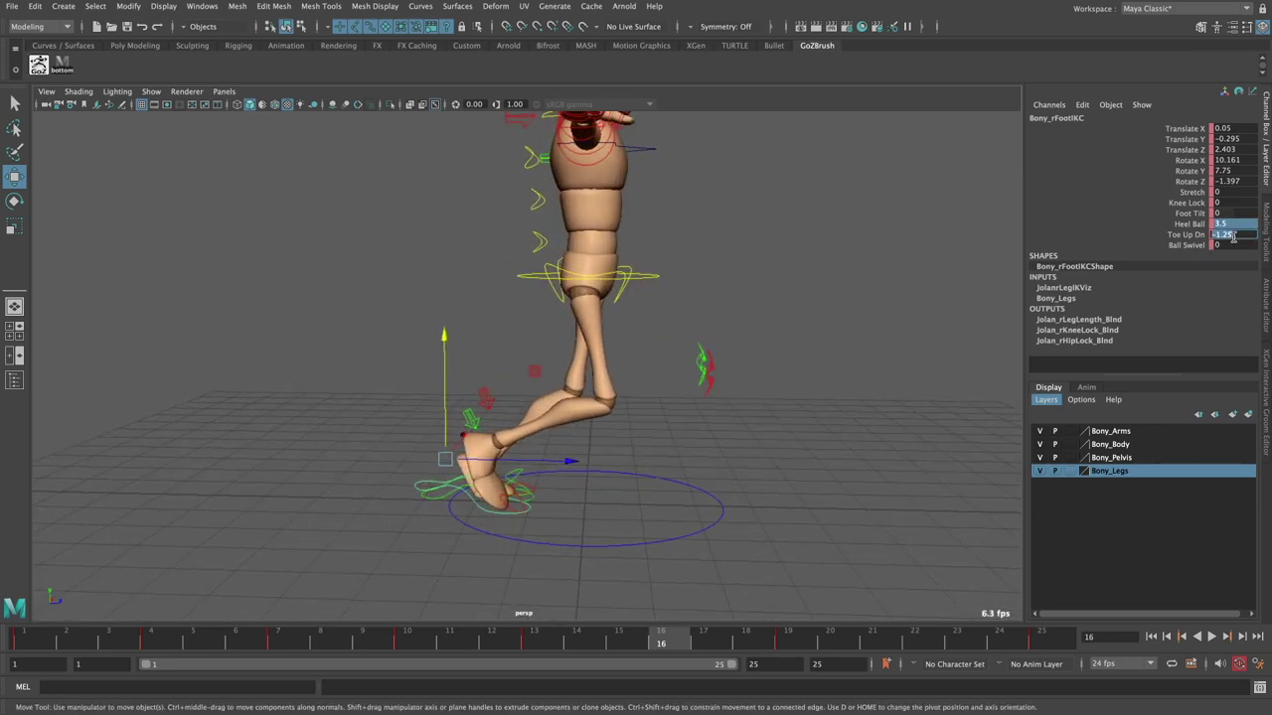
{"action": "type", "text": "0"}
{"action": "key", "text": "Return"}
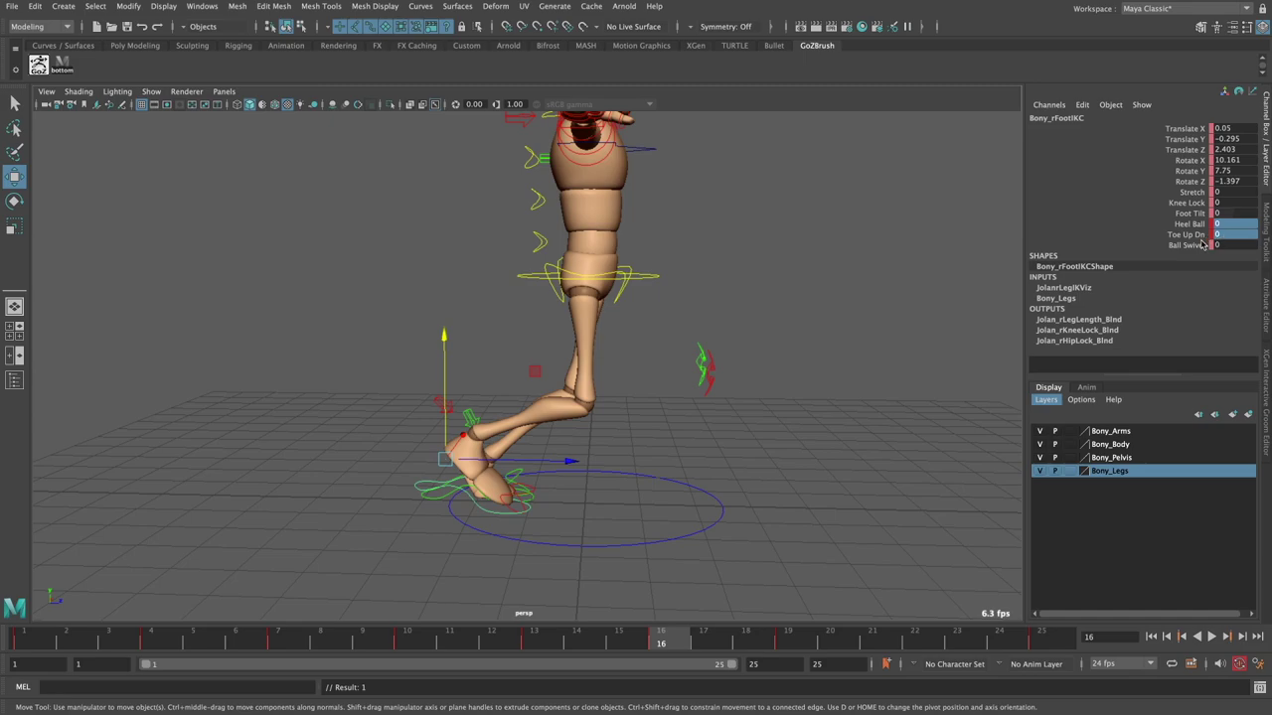
- Bend the right toe by rotating Bony_rToeIKC in X
{"action": "left_click", "coordinate": [815, 417]}
{"action": "right_click_drag", "start_coordinate": [815, 417], "coordinate": [554, 512], "text": "alt"}
{"action": "left_click", "coordinate": [525, 540]}
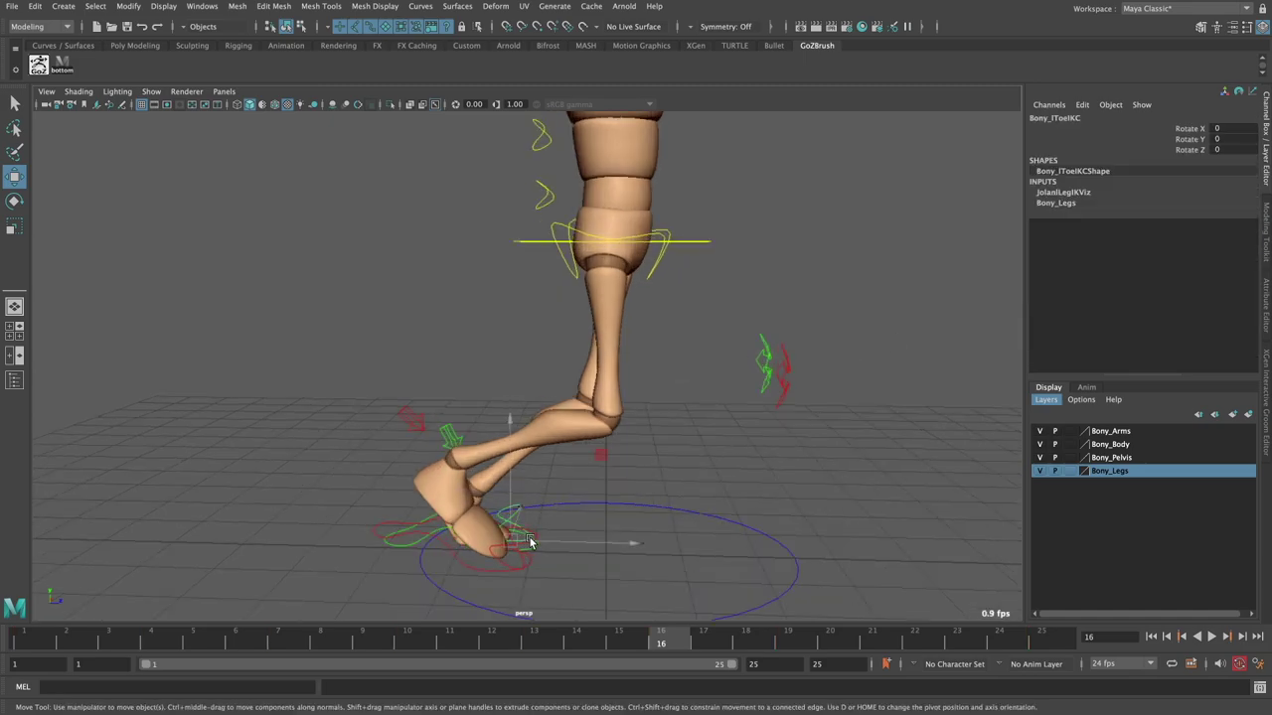
{"action": "key", "text": "e"}
{"action": "middle_click_drag", "start_coordinate": [815, 507], "coordinate": [852, 412], "text": "alt"}
{"action": "left_click", "coordinate": [851, 412]}
{"action": "left_click", "coordinate": [545, 450]}
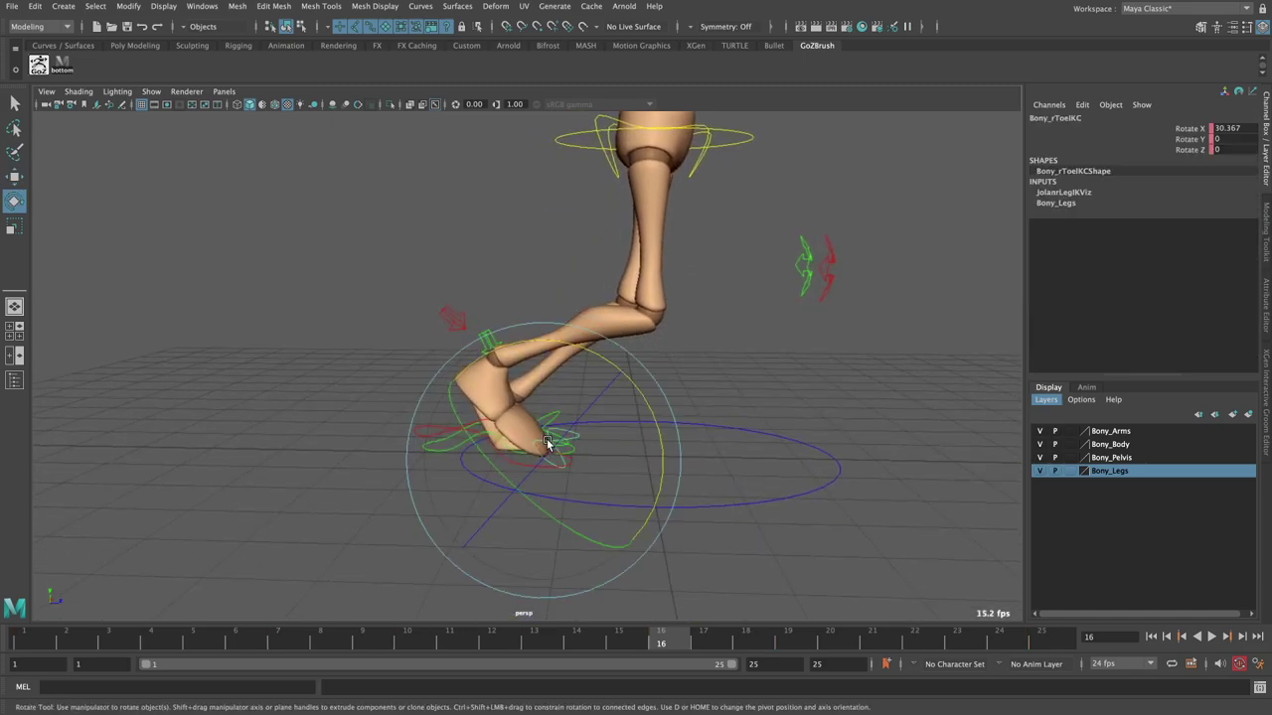
{"action": "left_click_drag", "start_coordinate": [655, 422], "coordinate": [662, 520]}
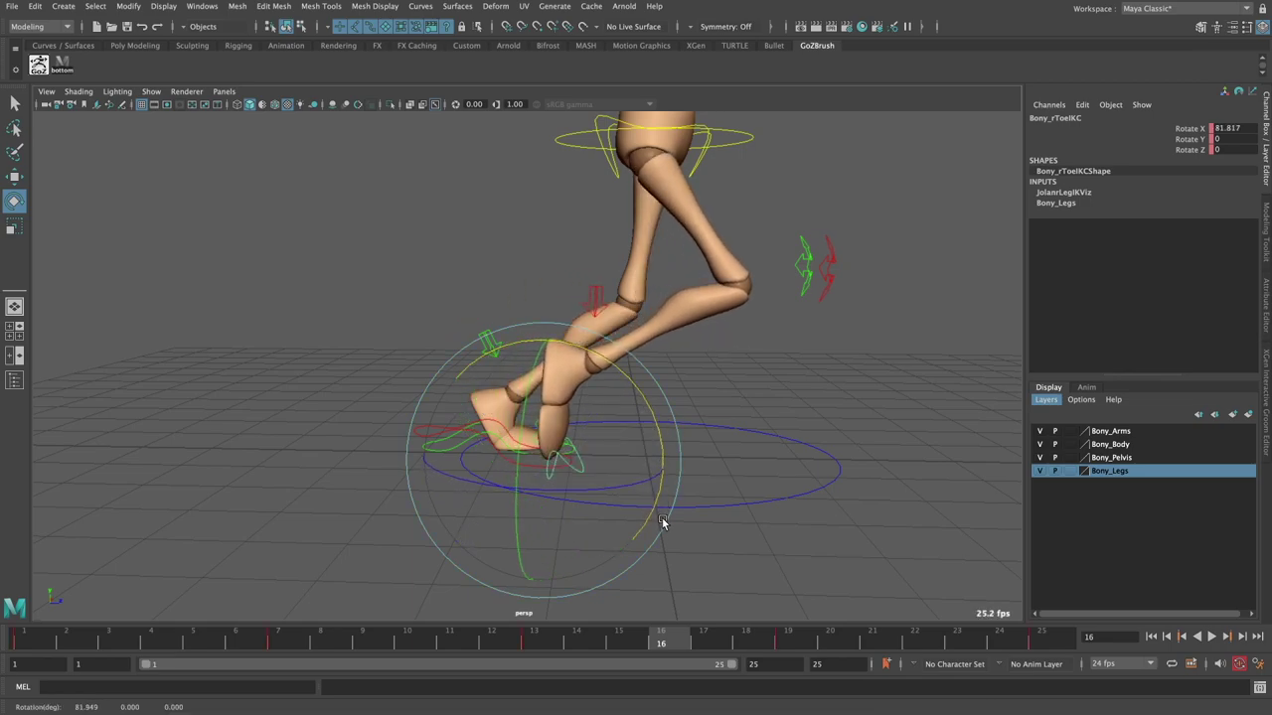
- Slide the right foot forward to Translate Z 3.879 and play the walk
{"action": "key", "text": "w"}
{"action": "left_click", "coordinate": [581, 448]}
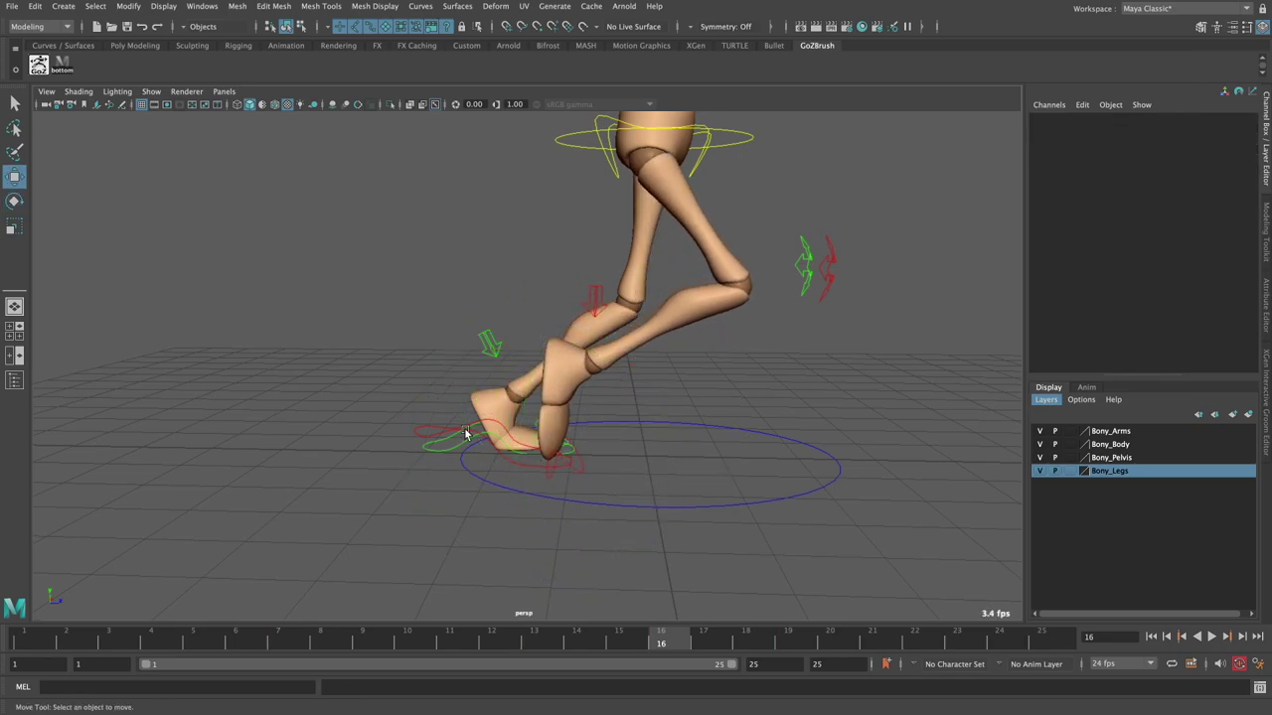
{"action": "left_click", "coordinate": [594, 446]}
{"action": "left_click_drag", "start_coordinate": [578, 398], "coordinate": [463, 405]}
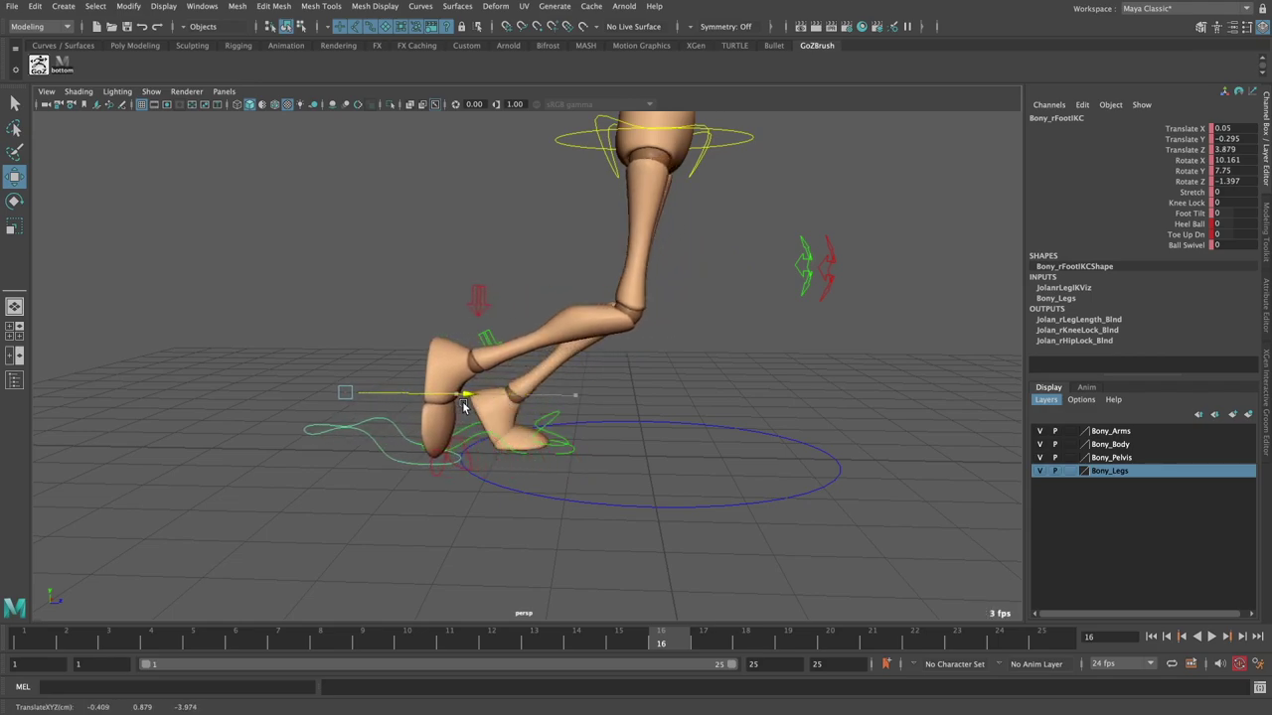
{"action": "middle_click_drag", "start_coordinate": [463, 405], "coordinate": [471, 411], "text": "alt"}
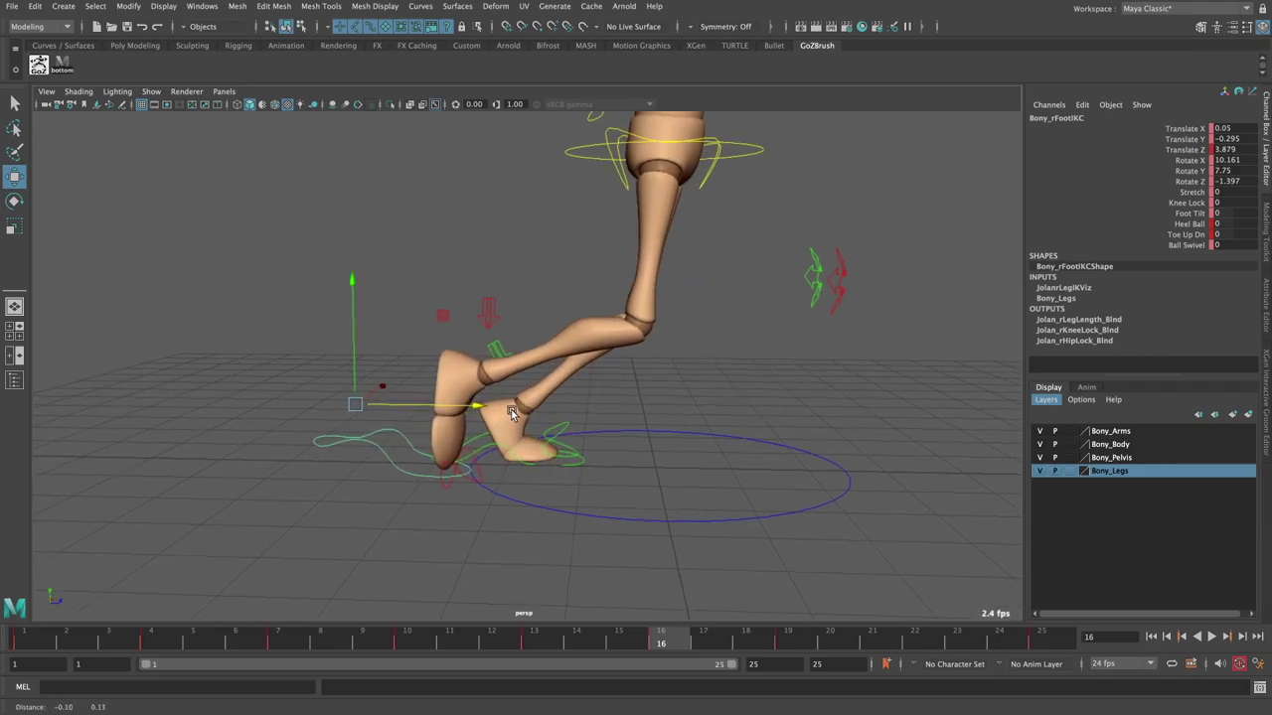
{"action": "left_click_drag", "start_coordinate": [471, 410], "coordinate": [452, 411]}
{"action": "key", "text": "alt+v"}
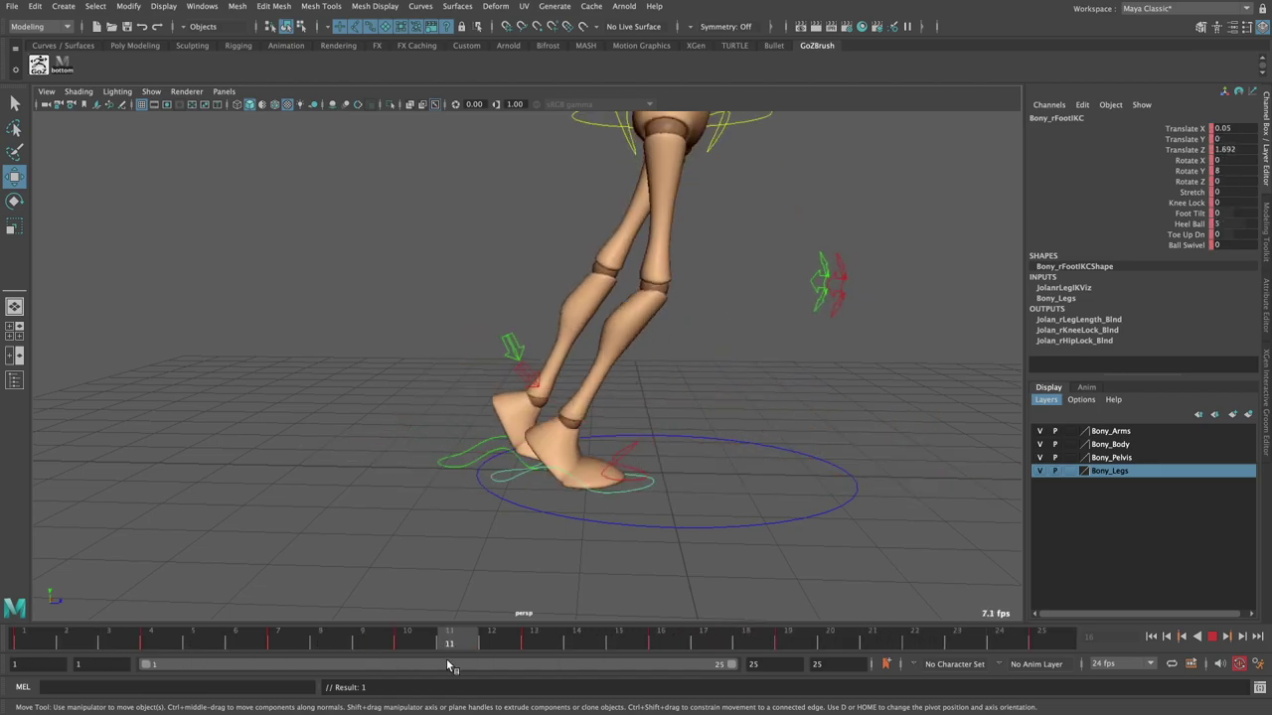
- Key Bony_ROOTC Translate Y at 0.076 on frame 22, then scrub to preview the hips
{"action": "key", "text": "alt+v"}
{"action": "right_click_drag", "start_coordinate": [647, 439], "coordinate": [630, 355], "text": "alt"}
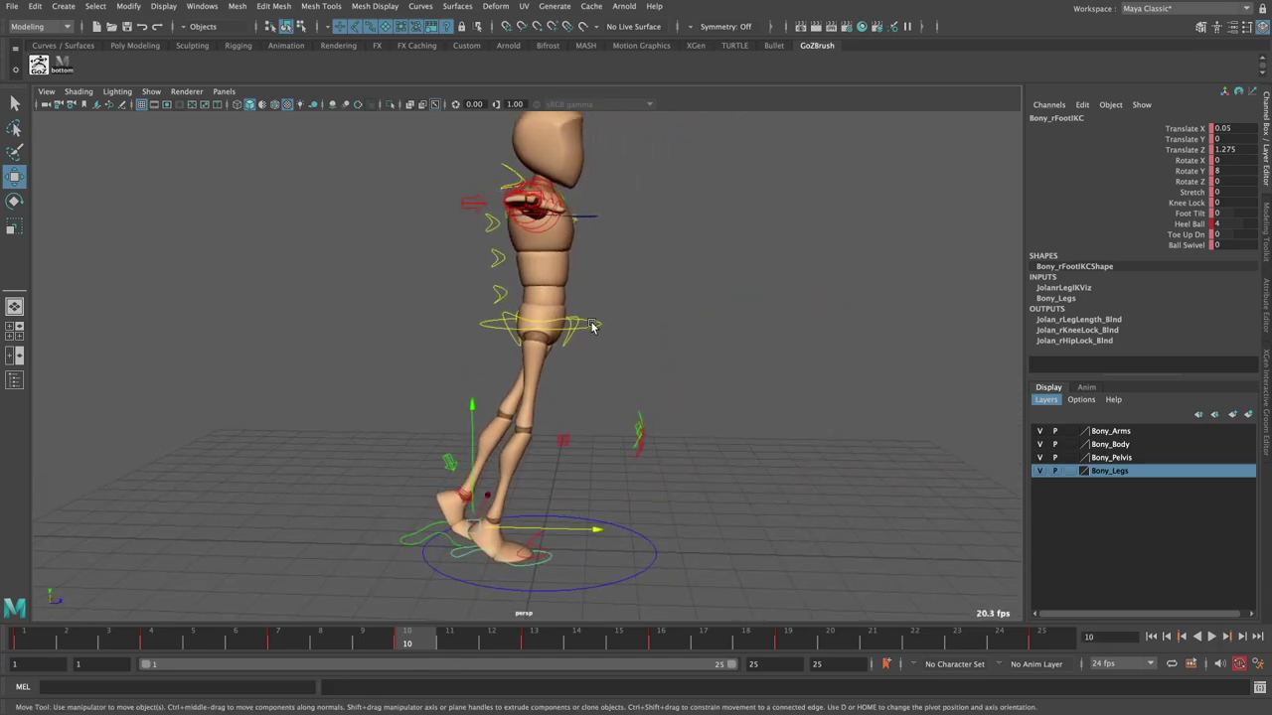
{"action": "left_click", "coordinate": [591, 326]}
{"action": "left_click_drag", "start_coordinate": [468, 623], "coordinate": [904, 656]}
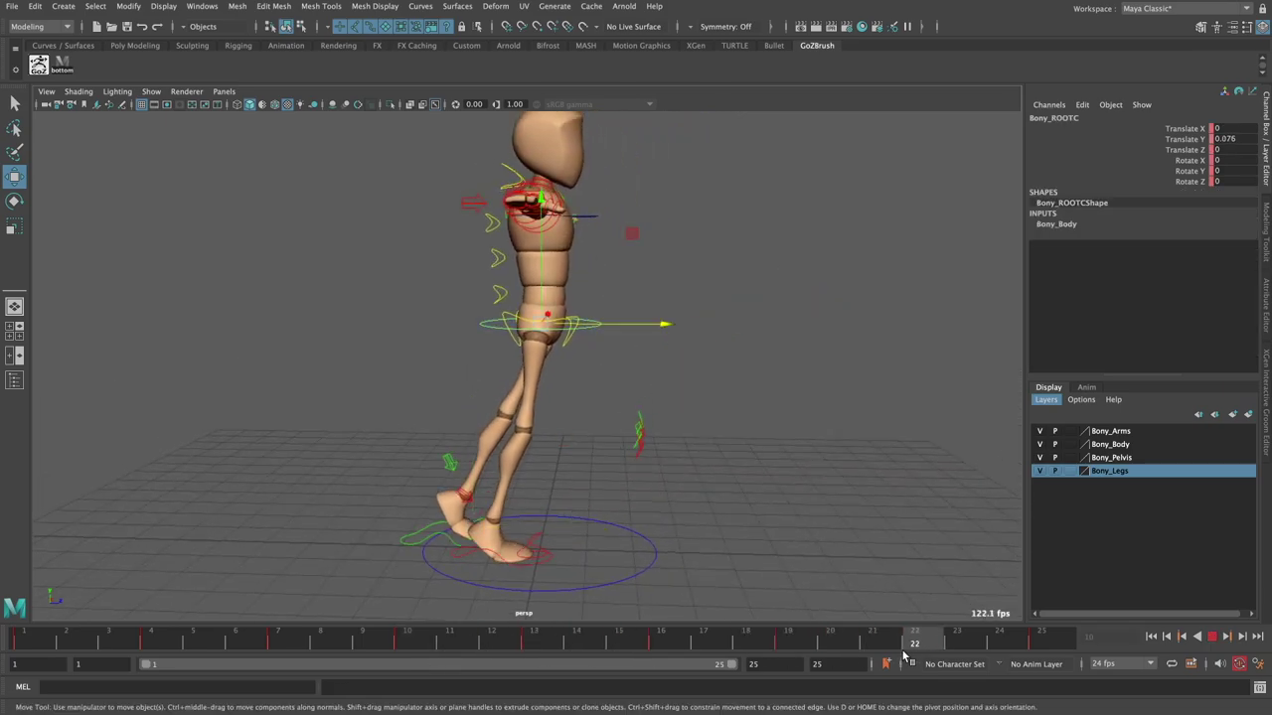
{"action": "left_click", "coordinate": [1195, 141]}
{"action": "right_click", "coordinate": [1195, 142]}
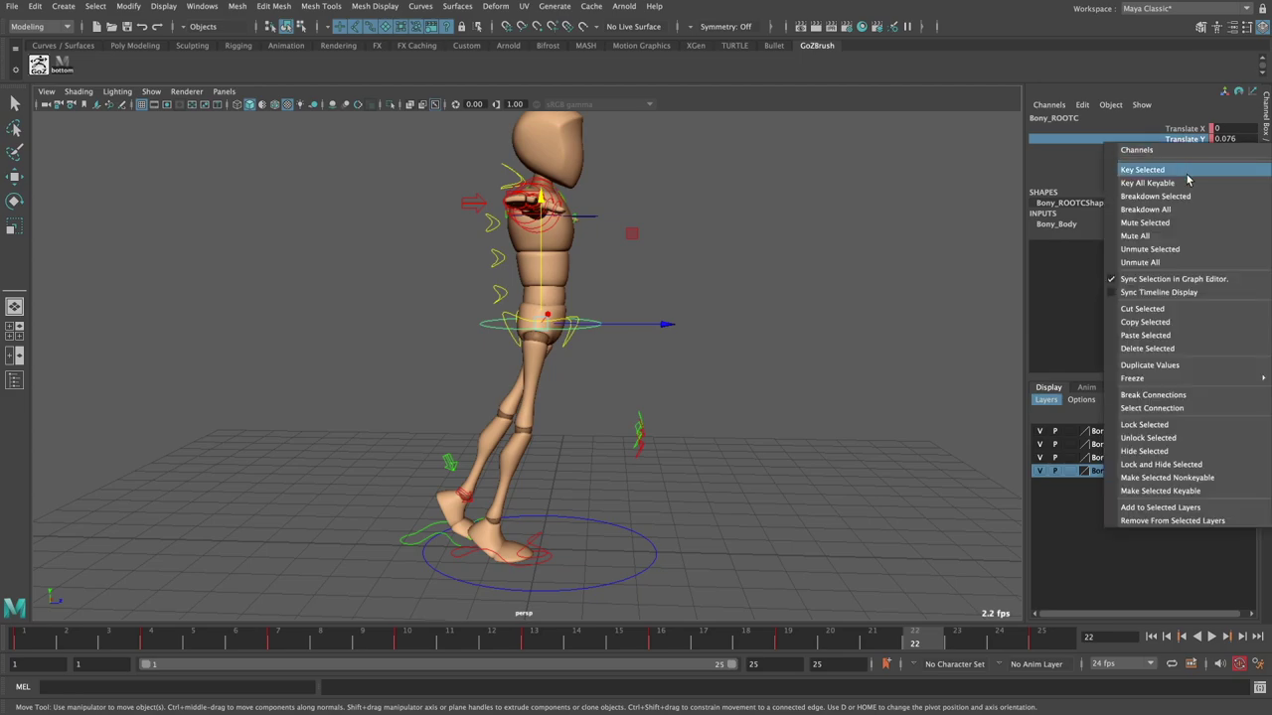
{"action": "left_click", "coordinate": [1186, 173]}
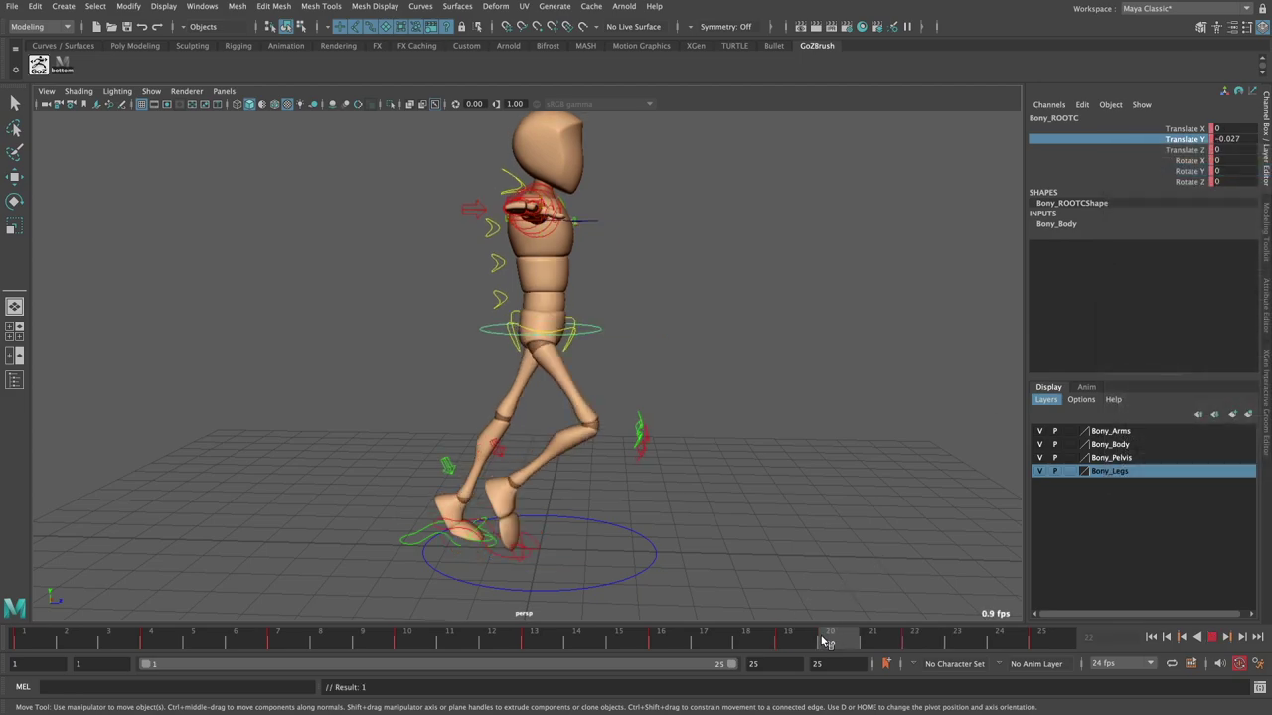
{"action": "left_click_drag", "start_coordinate": [783, 644], "coordinate": [914, 644]}
{"action": "scroll", "coordinate": [733, 428], "scroll_direction": "up", "scroll_amount": 3}
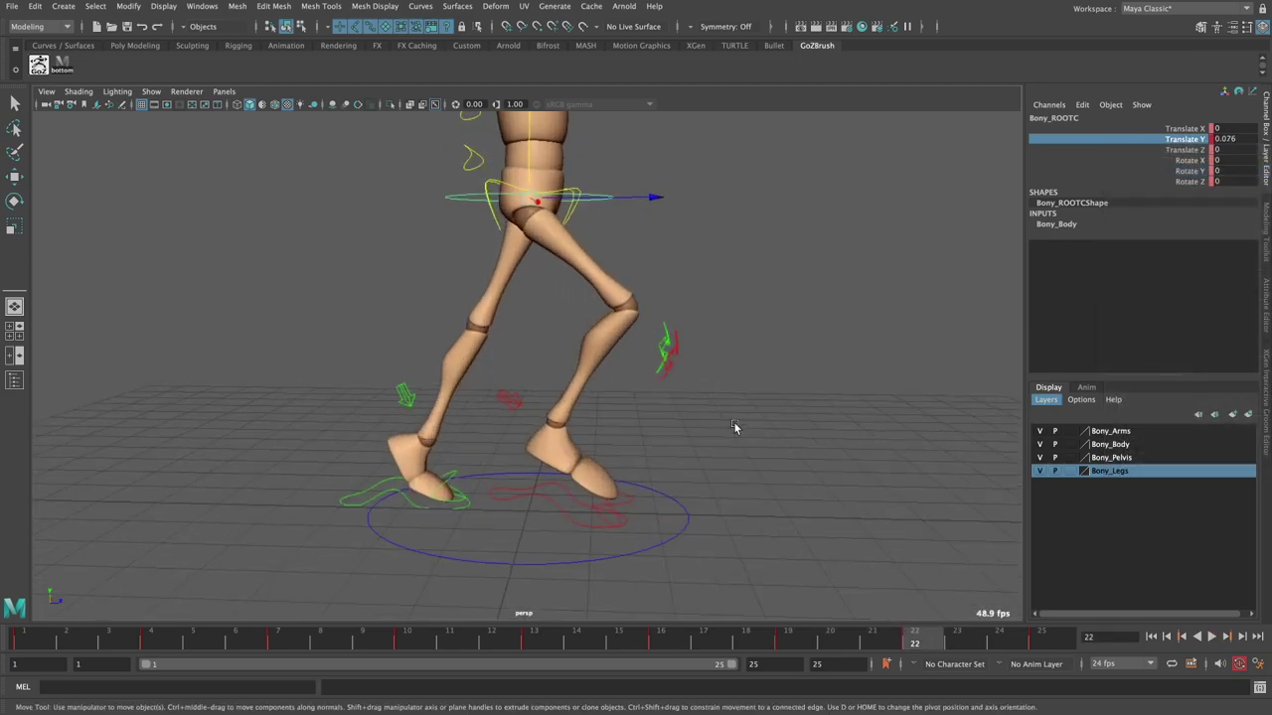
- Lower the right foot slightly and set its Heel Ball and Rotate X to 0
{"action": "left_click", "coordinate": [537, 499]}
{"action": "key", "text": "w"}
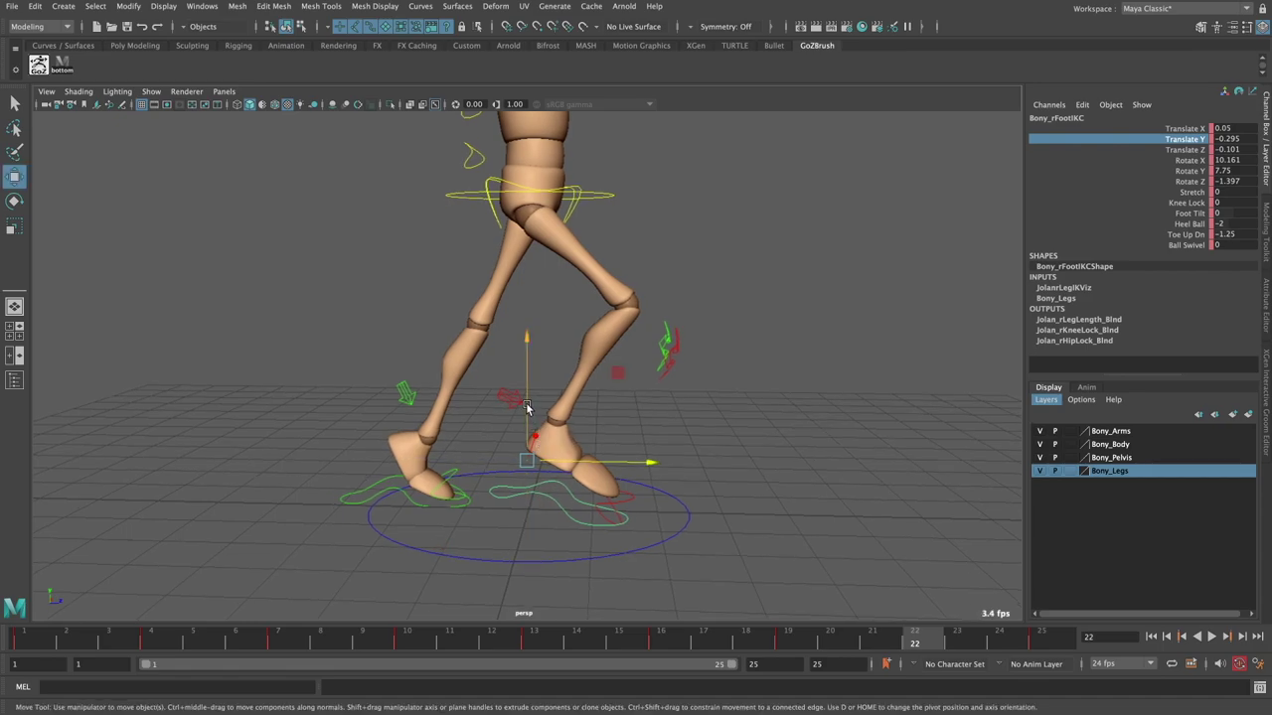
{"action": "left_click_drag", "start_coordinate": [526, 408], "coordinate": [528, 426]}
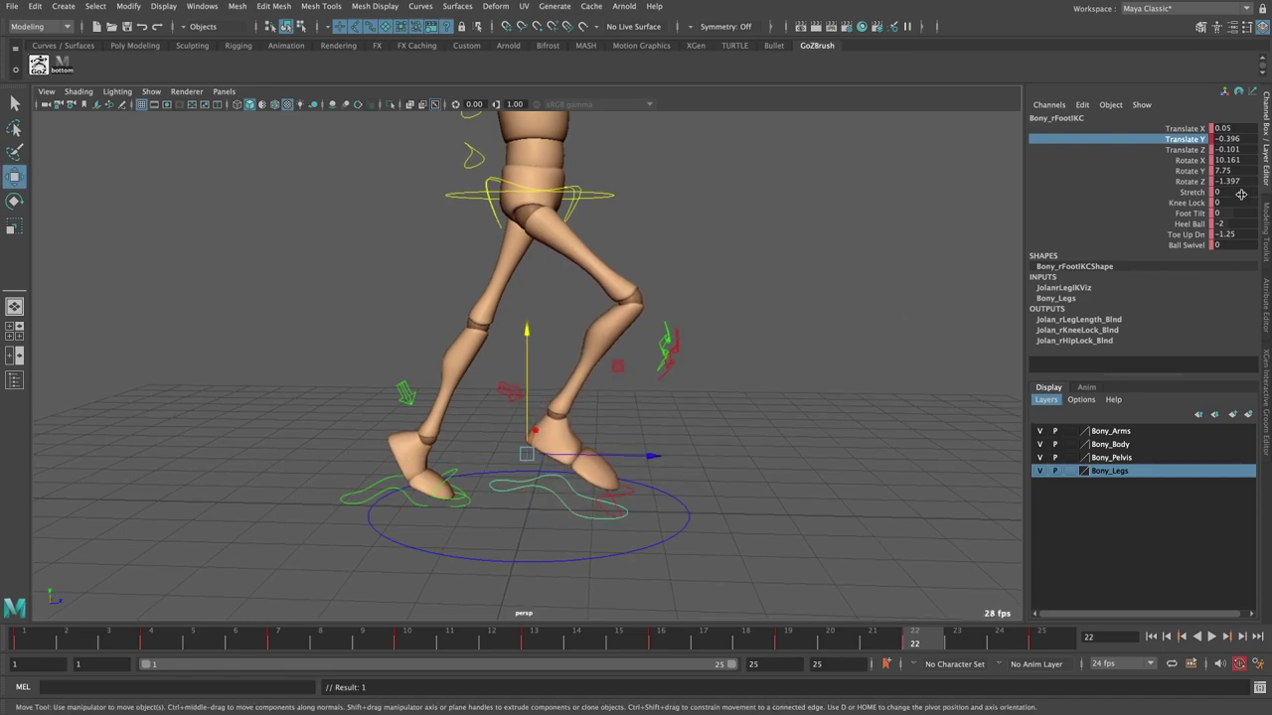
{"action": "left_click_drag", "start_coordinate": [1231, 225], "coordinate": [1232, 234]}
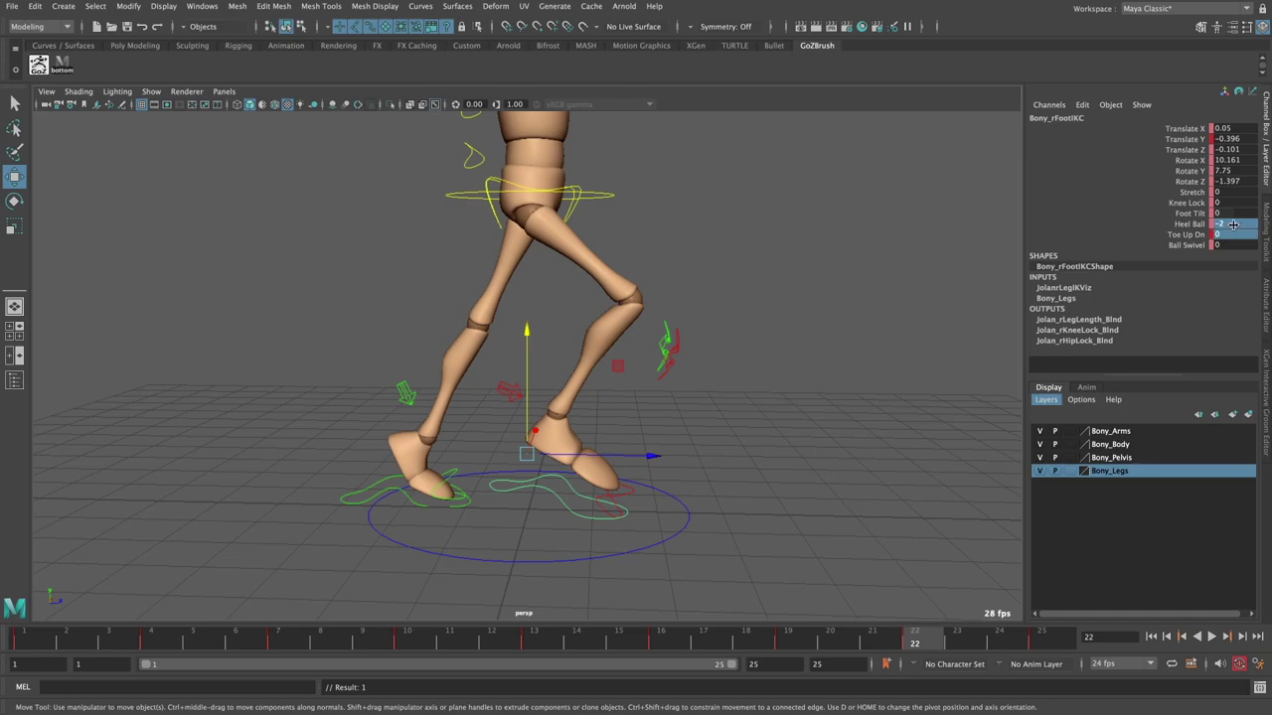
{"action": "key", "text": "Return"}
{"action": "double_click", "coordinate": [1240, 160]}
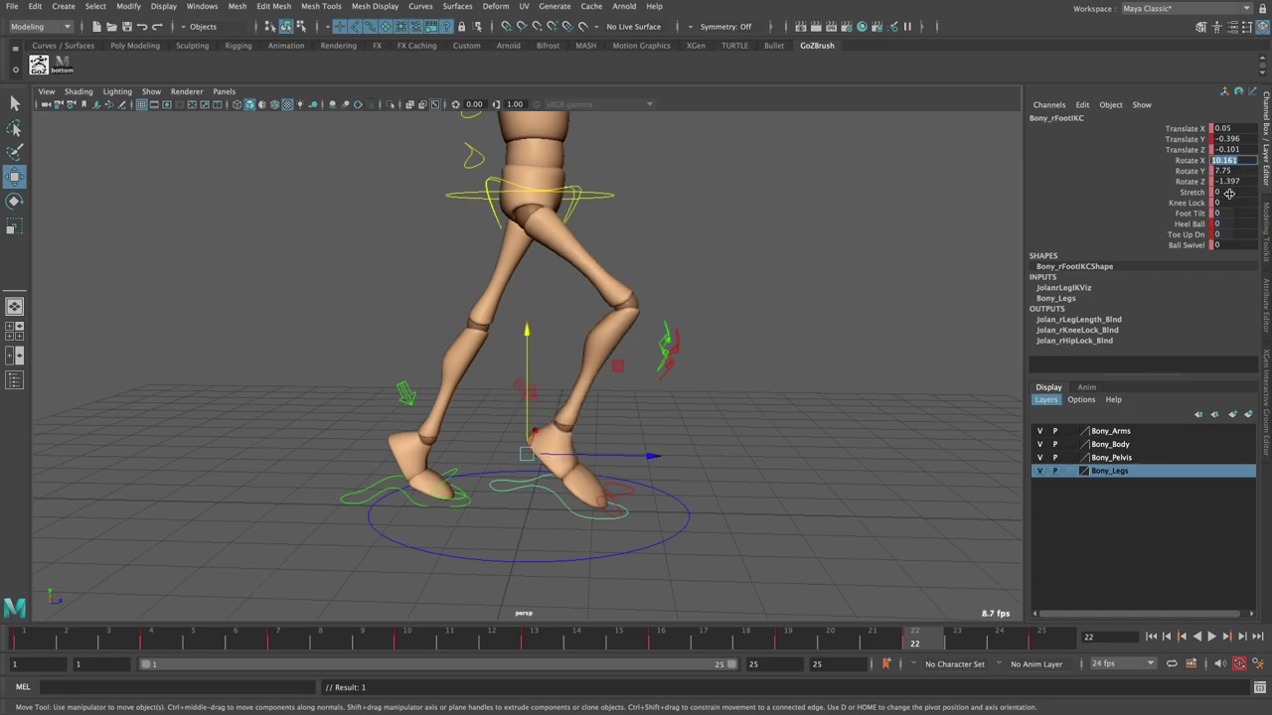
{"action": "type", "text": "0"}
{"action": "key", "text": "Return"}
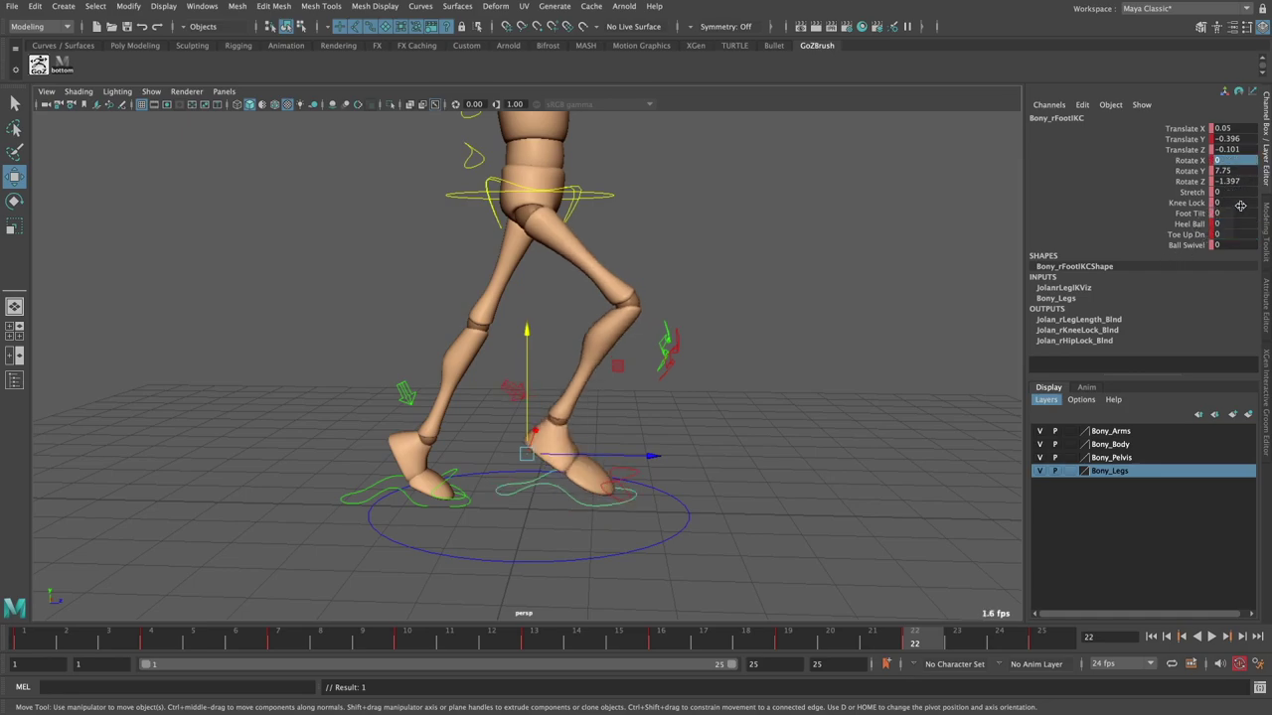
- Play back the walk, then tilt the right foot control slightly
{"action": "key", "text": "alt+v"}
{"action": "type", "text": "0"}
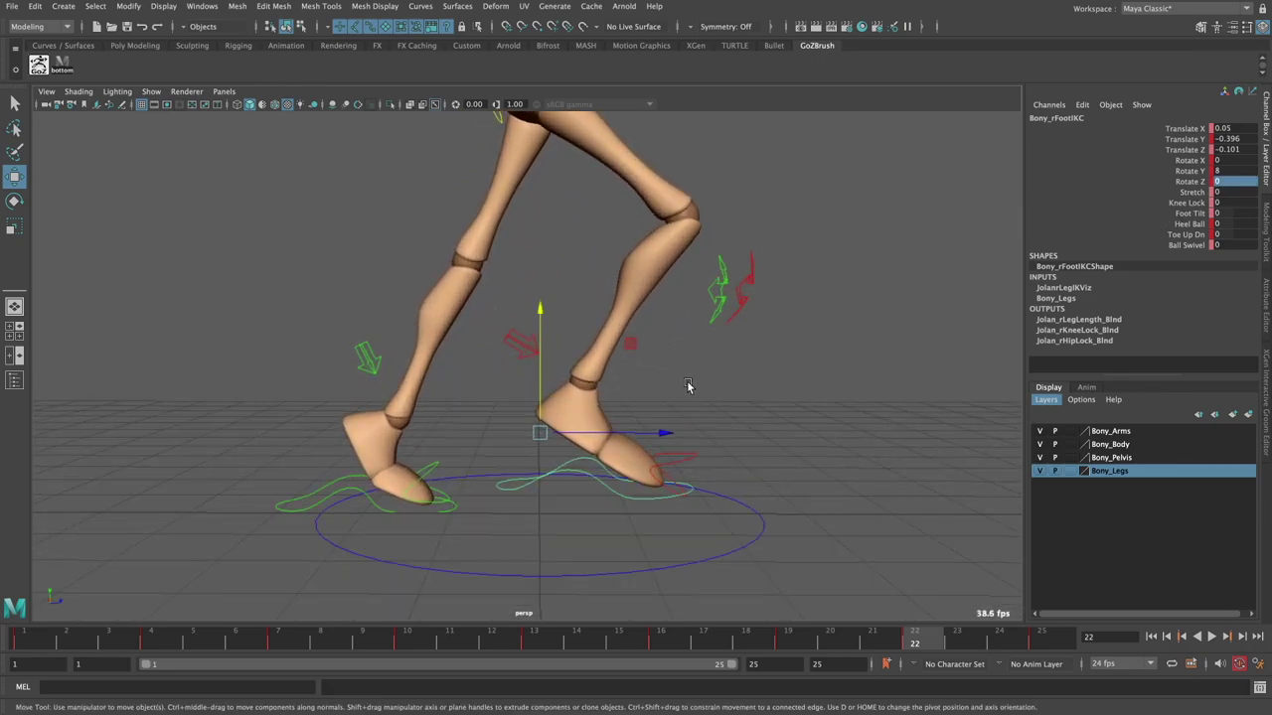
{"action": "key", "text": "e"}
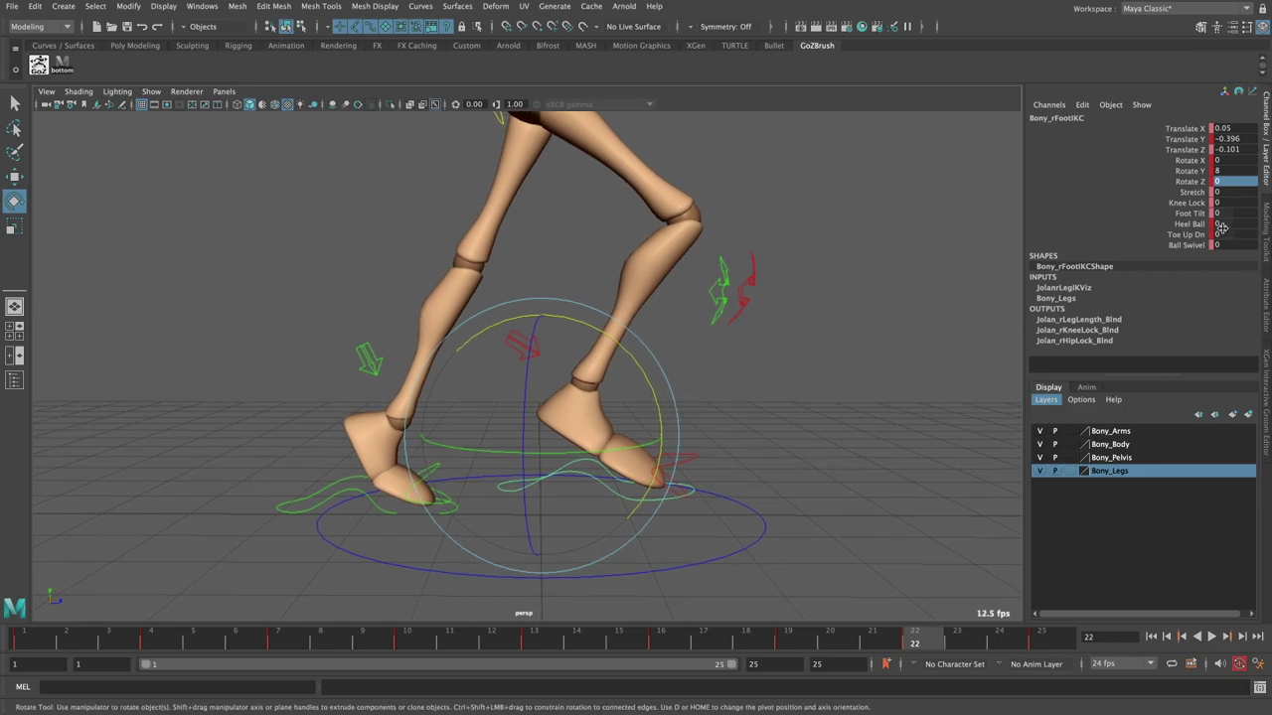
{"action": "left_click", "coordinate": [1205, 224]}
{"action": "mouse_move", "coordinate": [953, 263]}
{"action": "middle_mouse_down"}
{"action": "mouse_move", "coordinate": [888, 269]}
{"action": "mouse_move", "coordinate": [899, 275]}
{"action": "middle_mouse_up"}
{"action": "key", "text": "ctrl+z"}
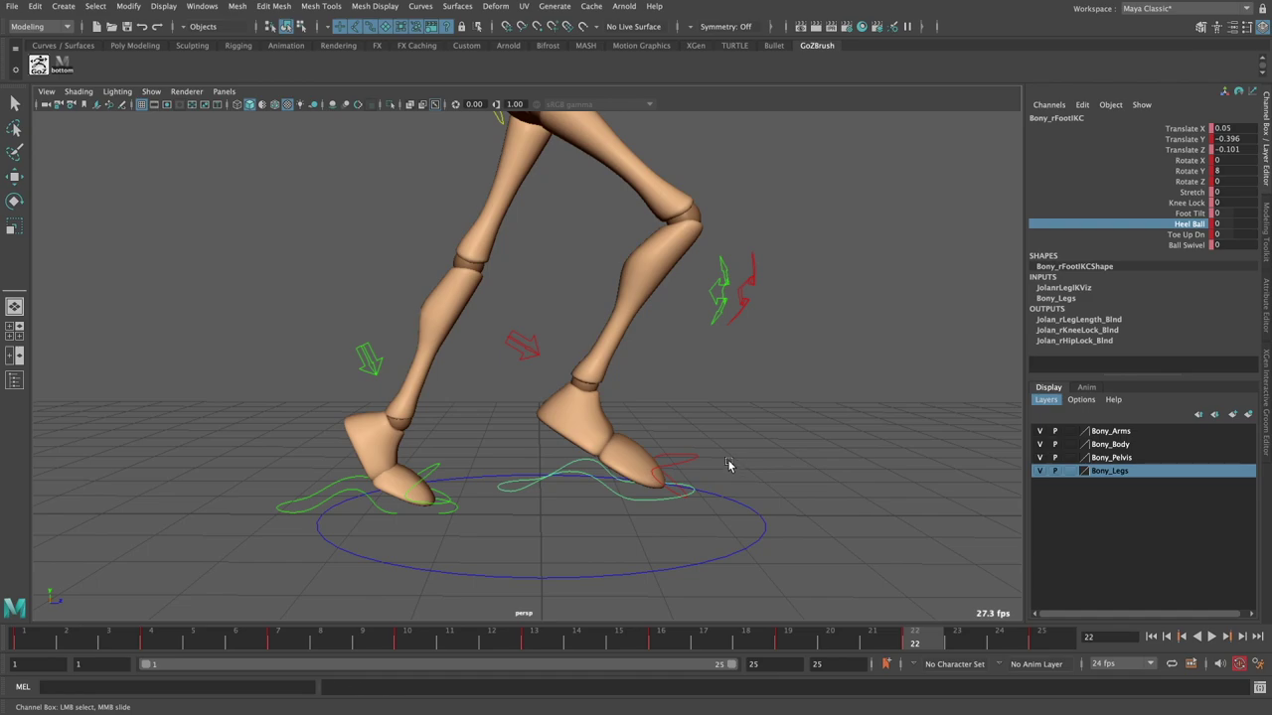
{"action": "left_click", "coordinate": [693, 462]}
{"action": "left_click", "coordinate": [684, 460]}
{"action": "left_click", "coordinate": [524, 460]}
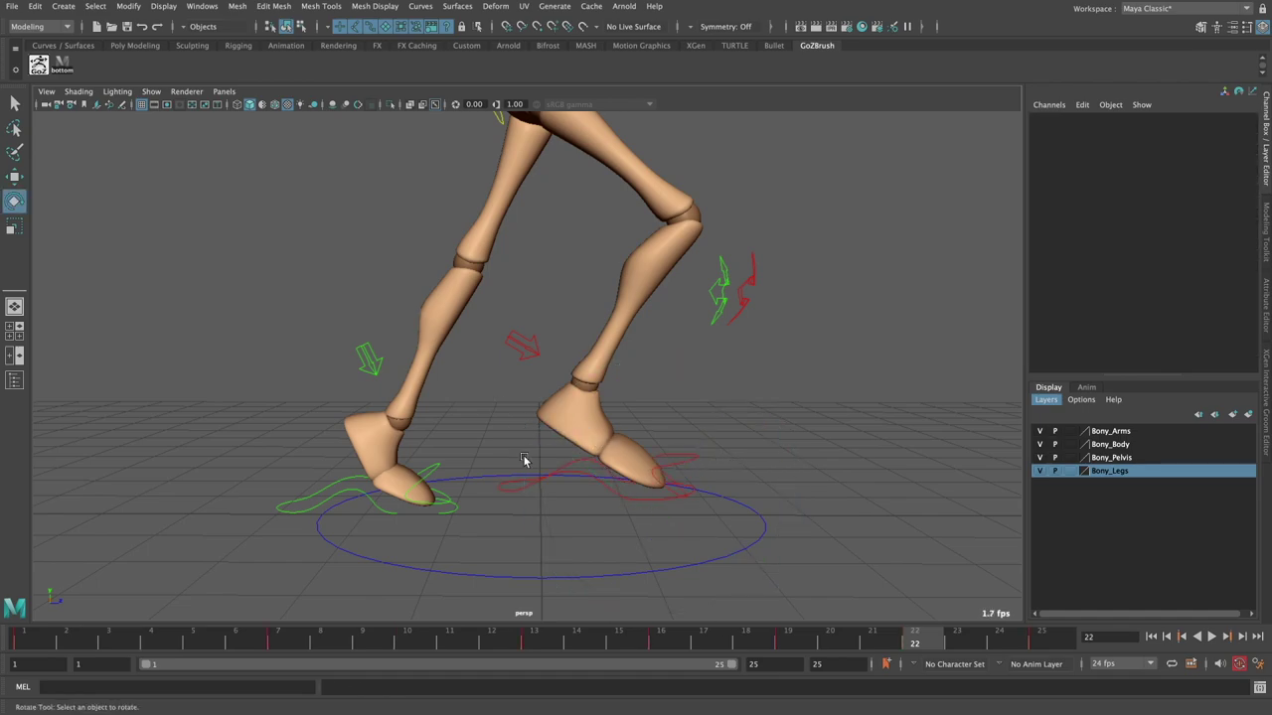
{"action": "left_click", "coordinate": [549, 479]}
{"action": "left_click_drag", "start_coordinate": [664, 396], "coordinate": [641, 424]}
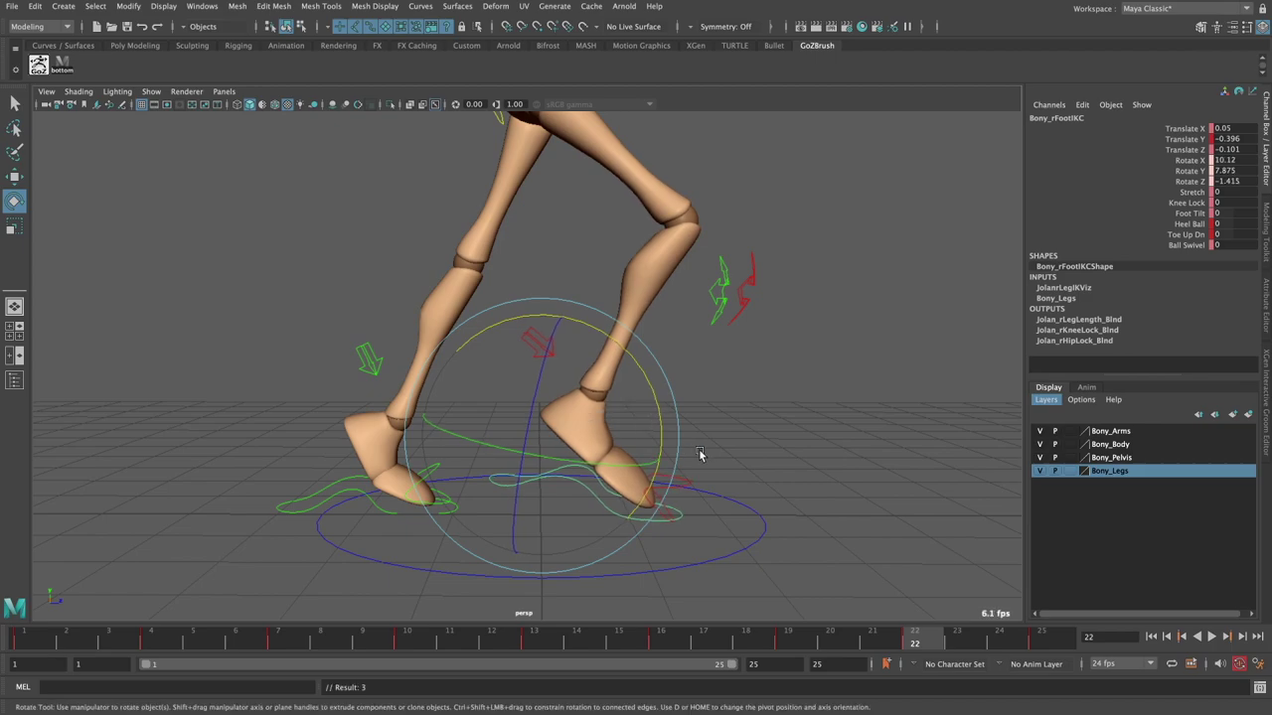
- Set the right foot's Toe Up Dn to -2.1 at frame 22
{"action": "key", "text": "w"}
{"action": "middle_click_drag", "start_coordinate": [705, 472], "coordinate": [698, 481], "text": "alt"}
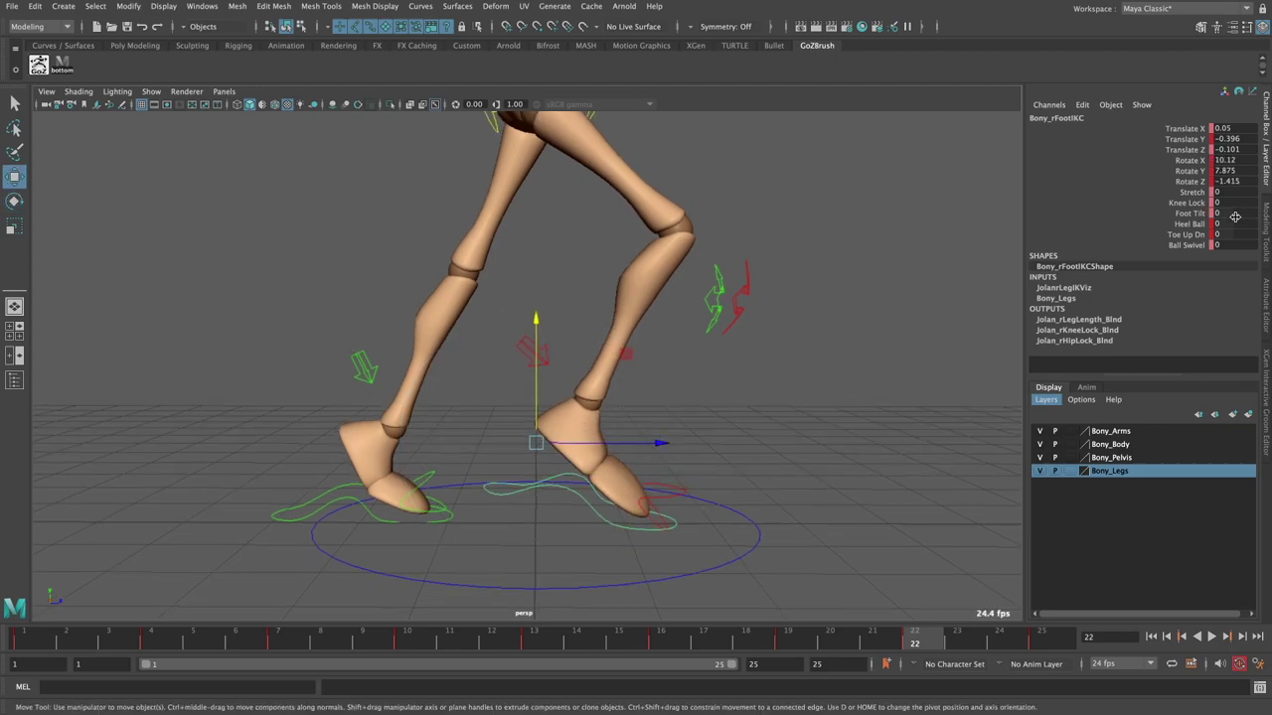
{"action": "left_click", "coordinate": [1189, 223]}
{"action": "mouse_move", "coordinate": [871, 292]}
{"action": "middle_mouse_down"}
{"action": "mouse_move", "coordinate": [925, 292]}
{"action": "mouse_move", "coordinate": [917, 279]}
{"action": "mouse_move", "coordinate": [894, 289]}
{"action": "middle_mouse_up"}
{"action": "key", "text": "ctrl+z"}
{"action": "left_click", "coordinate": [1187, 235]}
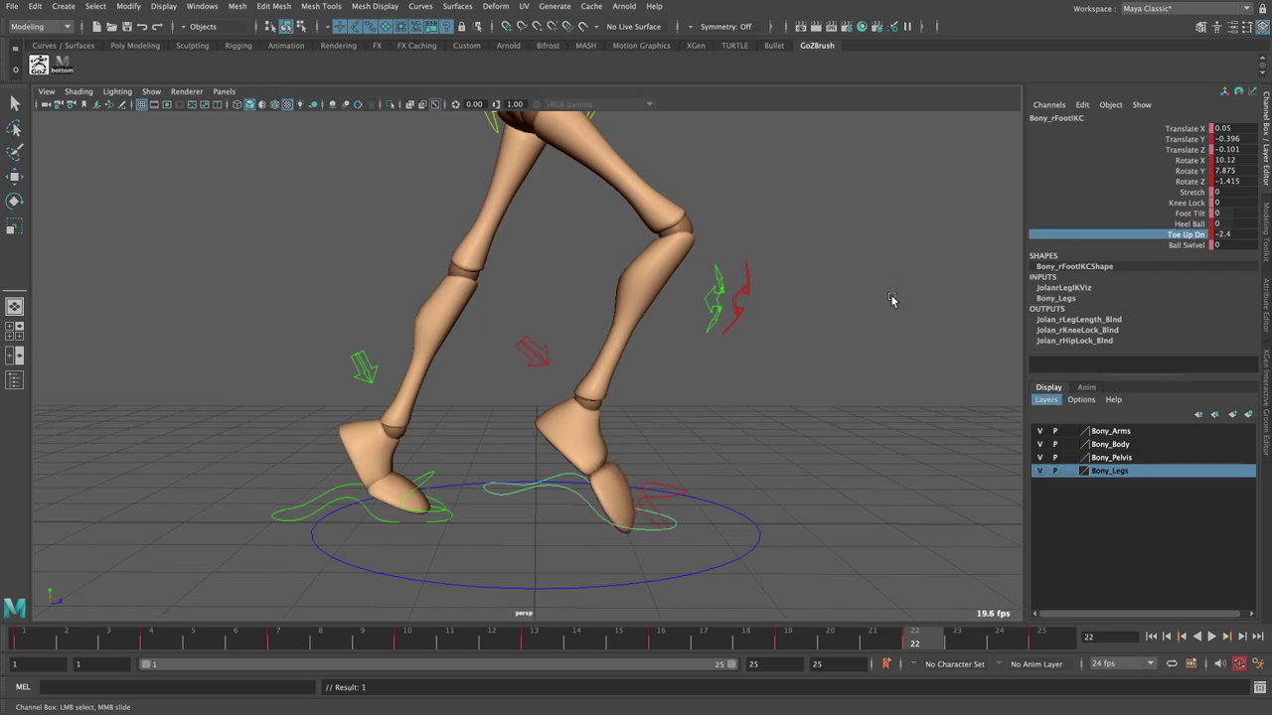
{"action": "middle_click_drag", "start_coordinate": [884, 465], "coordinate": [884, 463]}
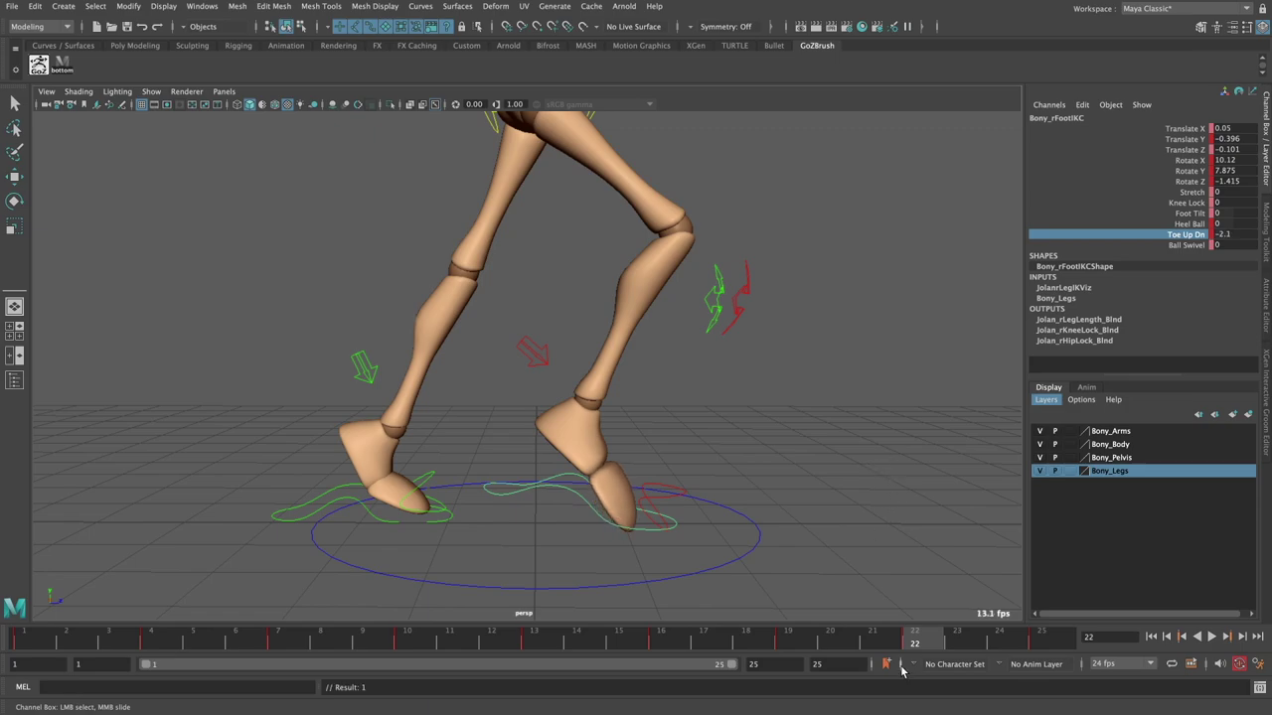
{"action": "left_click_drag", "start_coordinate": [922, 632], "coordinate": [1121, 632]}
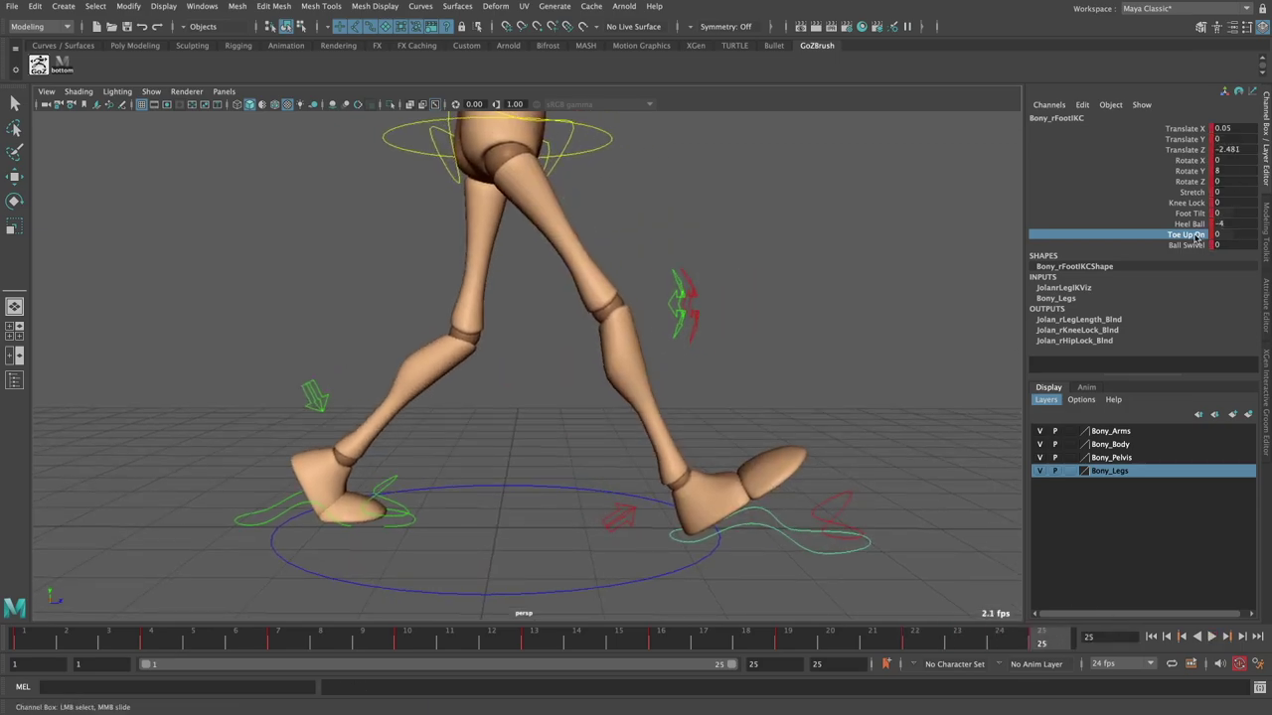
- Set the right foot's Toe Up Dn to 0.9
{"action": "middle_click_drag", "start_coordinate": [908, 294], "coordinate": [914, 294]}
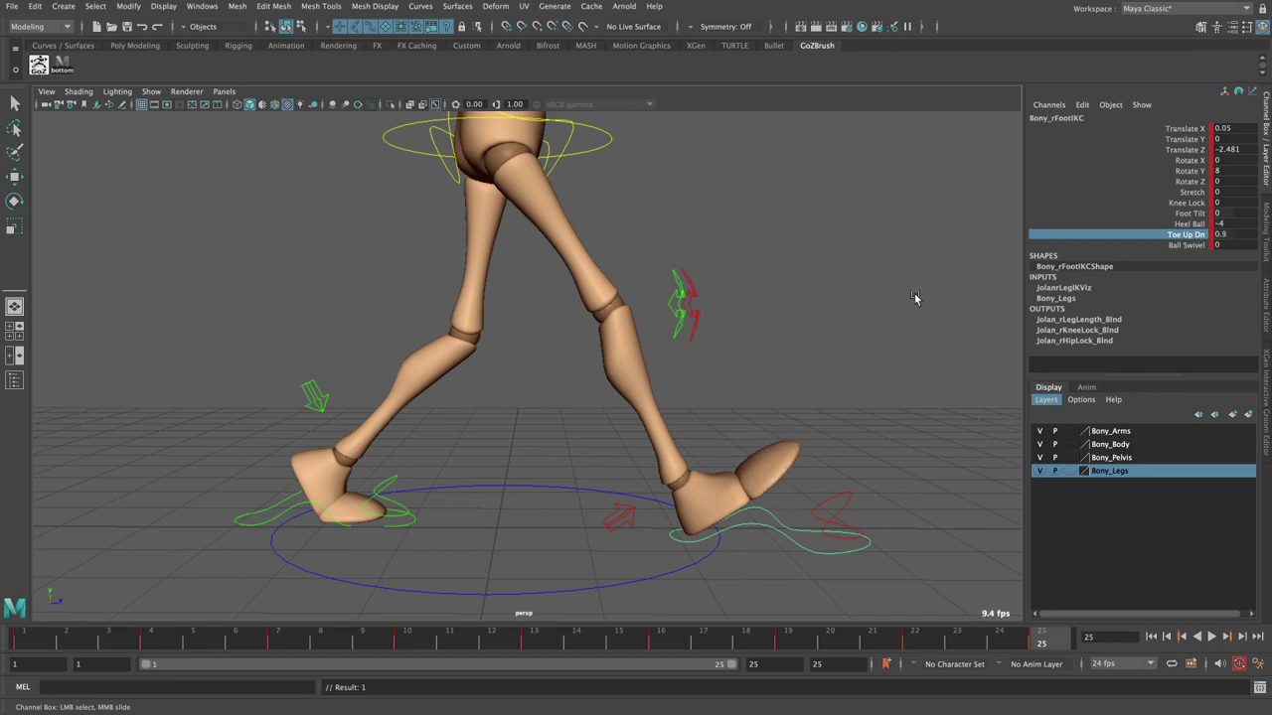
{"action": "scroll", "coordinate": [901, 386], "scroll_direction": "down", "scroll_amount": 2}
{"action": "scroll", "coordinate": [815, 408], "scroll_direction": "down", "scroll_amount": 2}
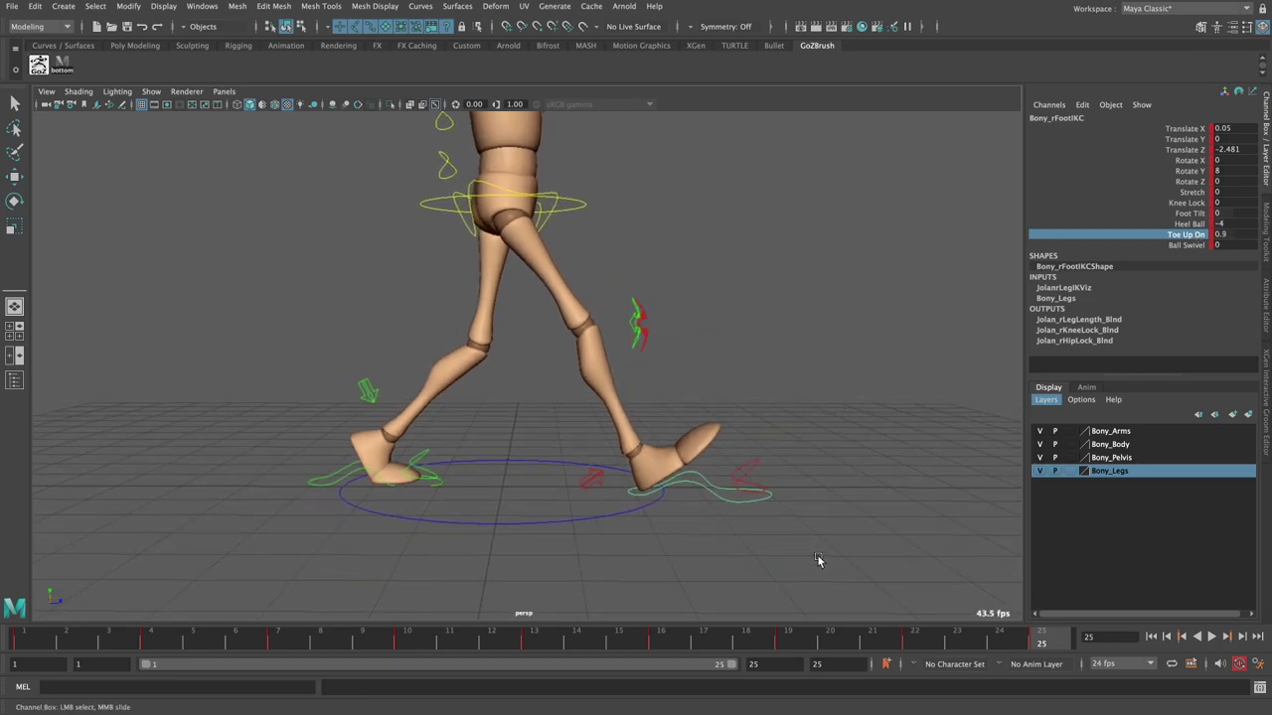
{"action": "key", "text": "w"}
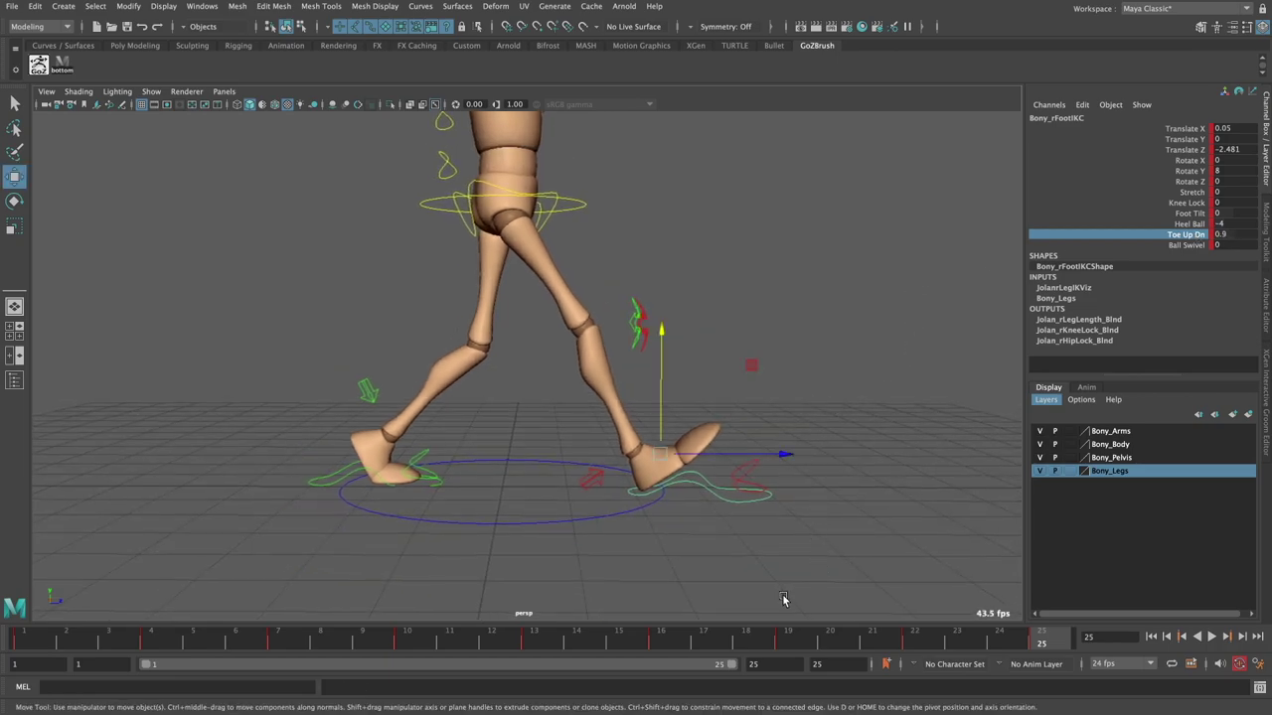
- Review the walk from frame 1 by scrubbing and playing it, viewing the legs lower
{"action": "left_click", "coordinate": [24, 641]}
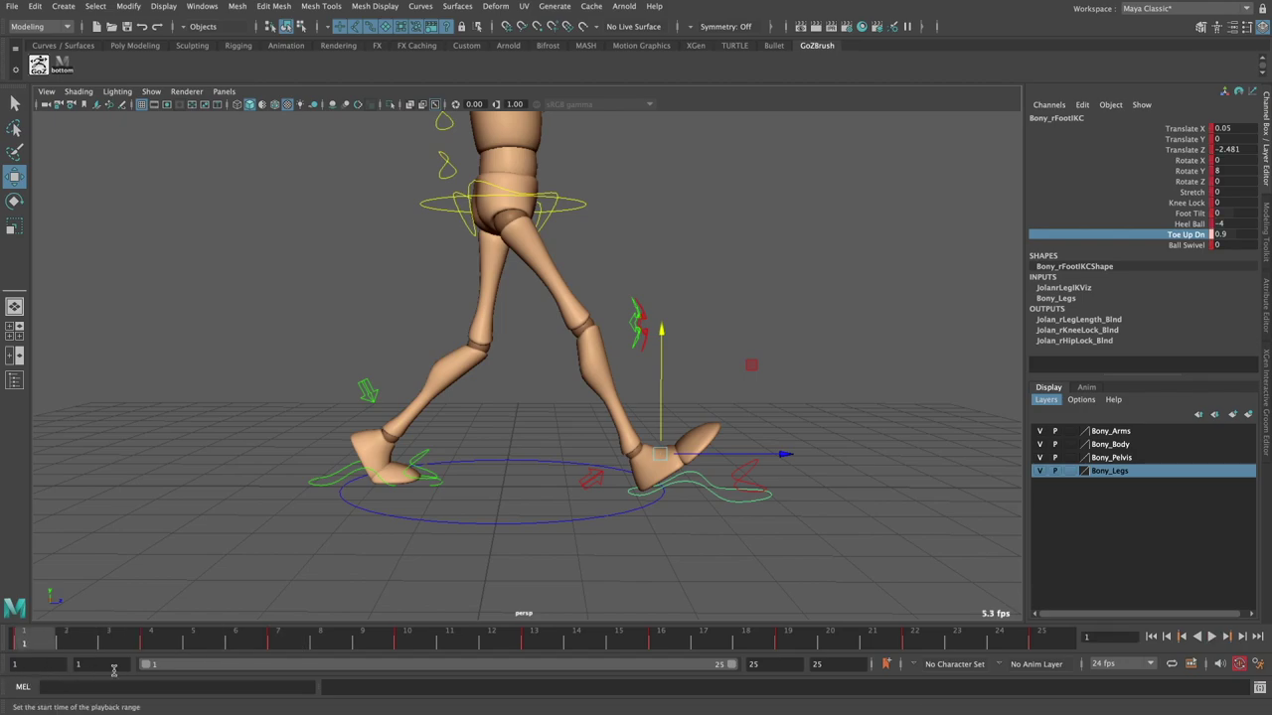
{"action": "left_click_drag", "start_coordinate": [535, 641], "coordinate": [529, 643]}
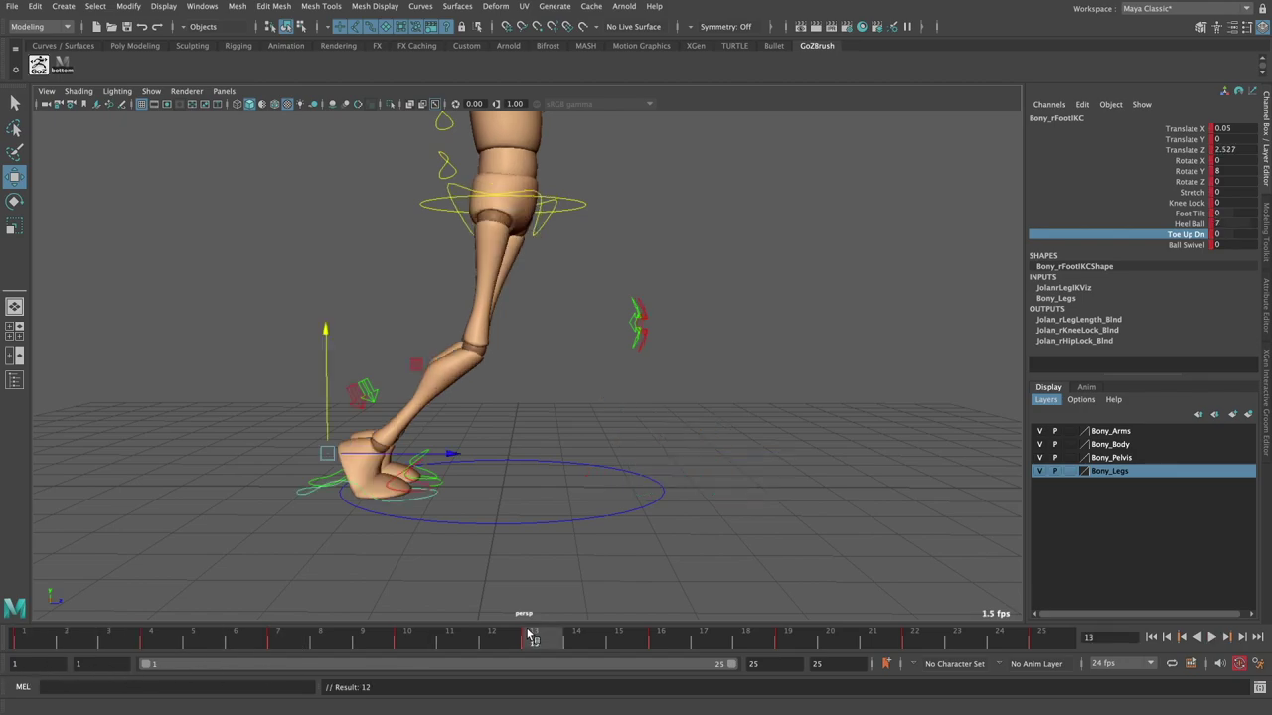
{"action": "left_click", "coordinate": [1213, 637]}
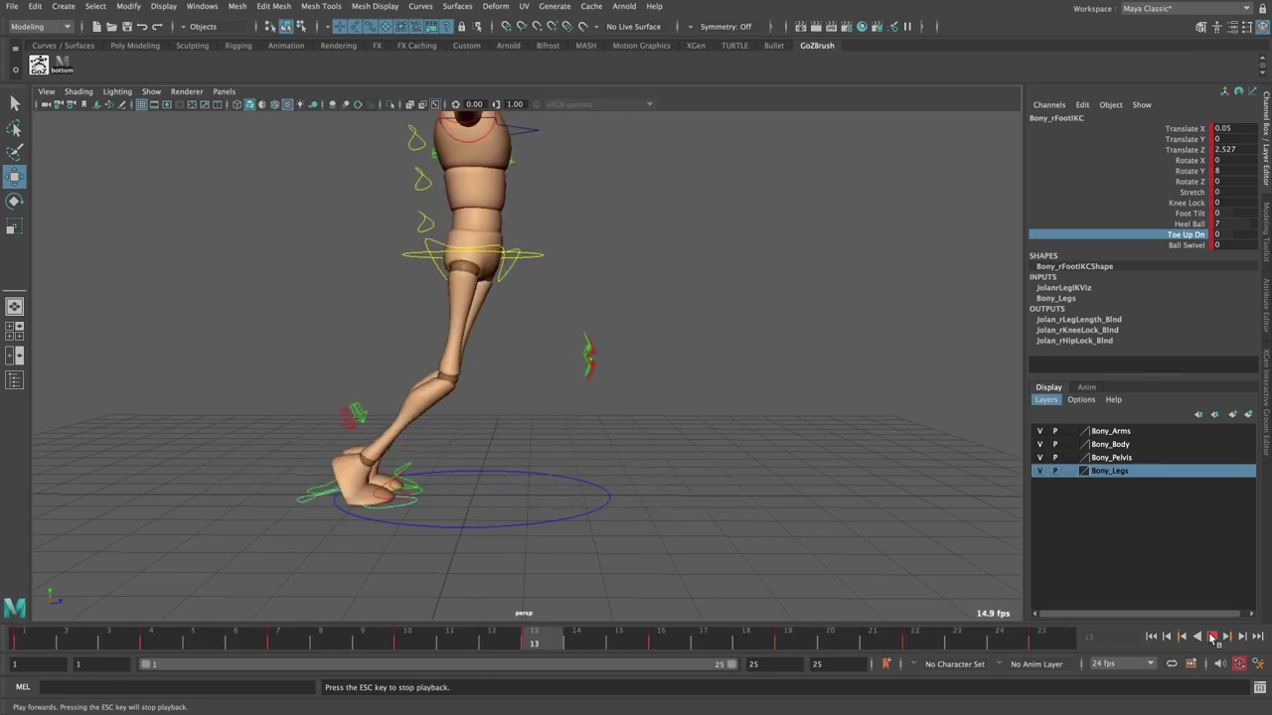
{"action": "key", "text": "Escape"}
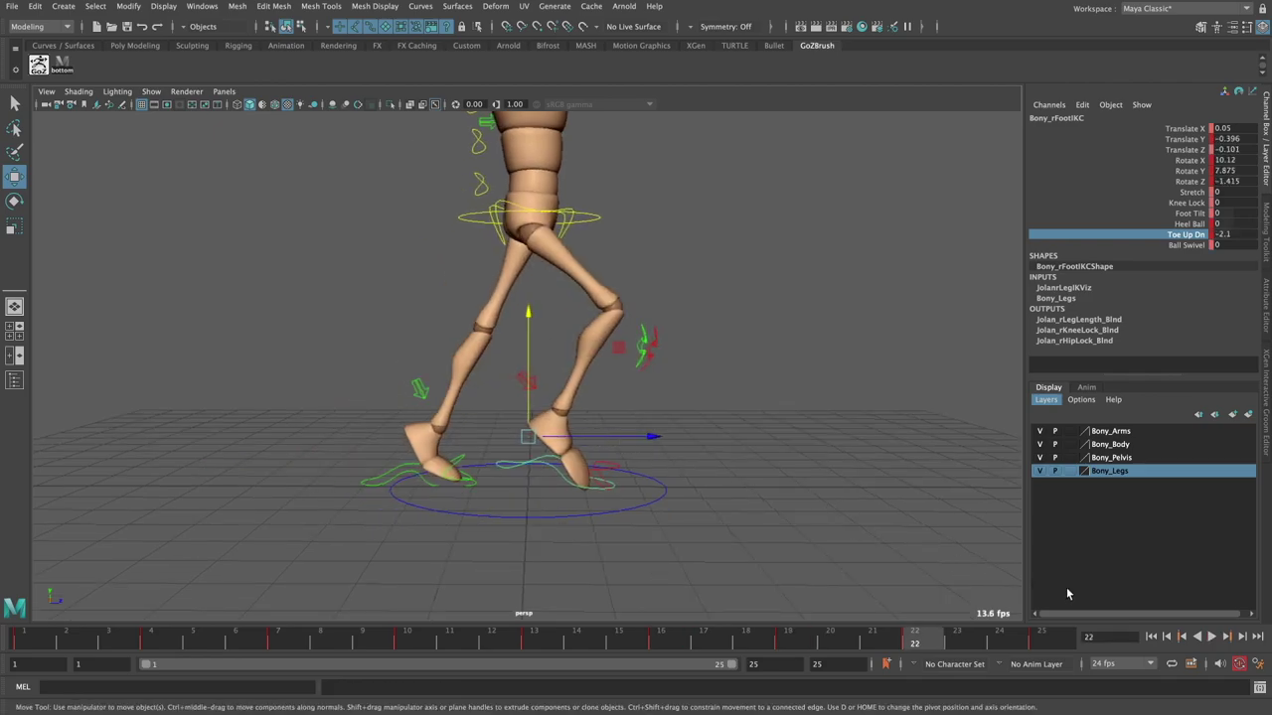
{"action": "middle_click_drag", "start_coordinate": [694, 591], "coordinate": [713, 599], "text": "alt"}
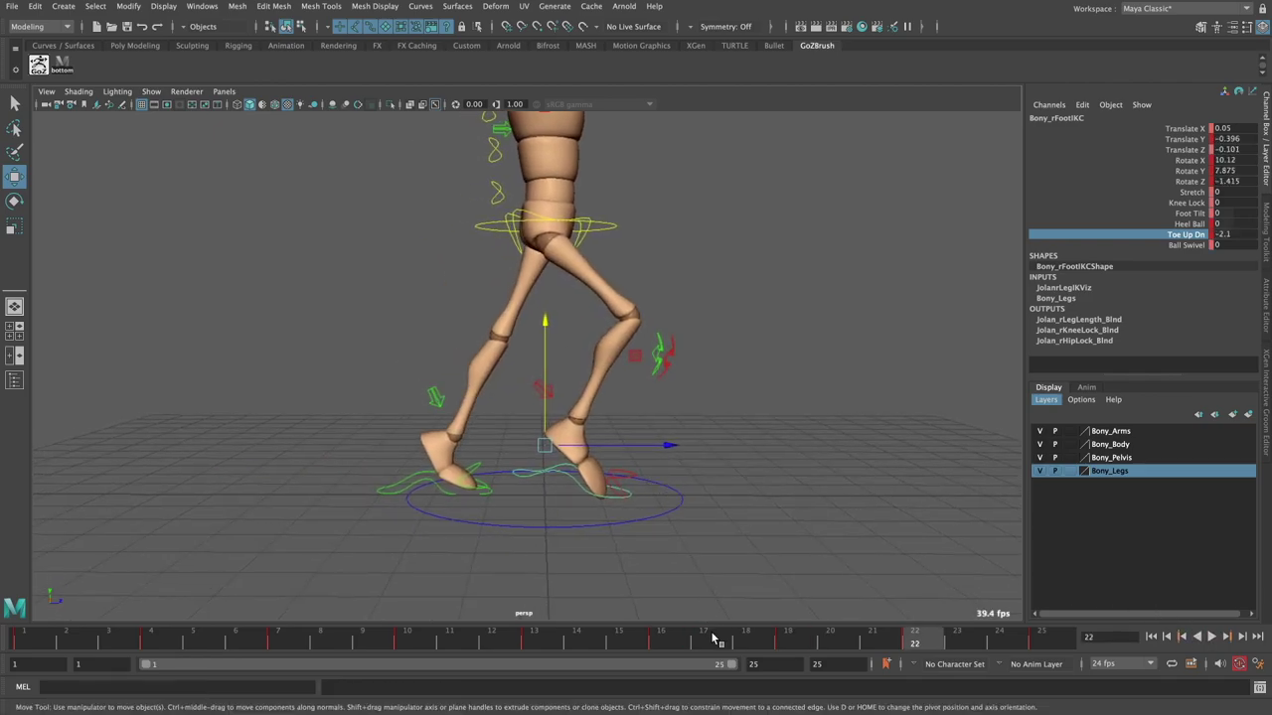
{"action": "key", "text": "alt+v"}
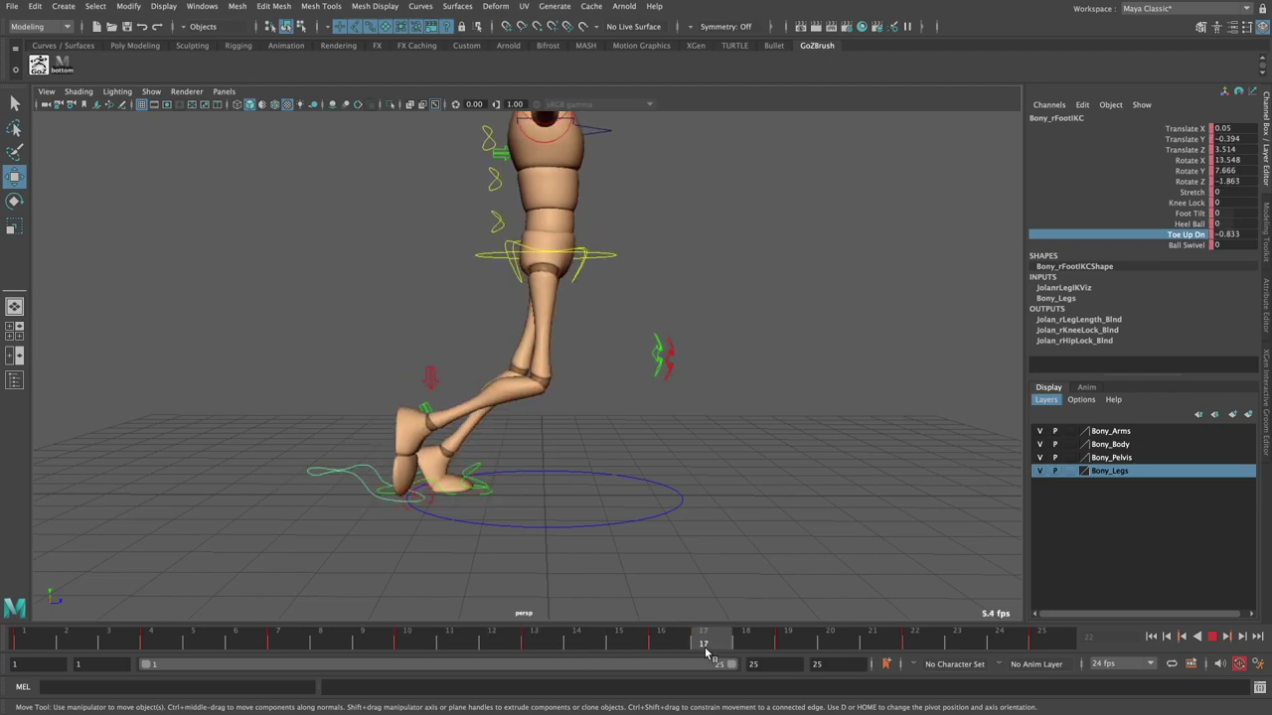
{"action": "key", "text": "alt+v"}
{"action": "mouse_move", "coordinate": [582, 506]}
{"action": "left_mouse_down", "text": "alt"}
{"action": "mouse_move", "coordinate": [596, 457]}
{"action": "mouse_move", "coordinate": [521, 479]}
{"action": "mouse_move", "coordinate": [494, 505]}
{"action": "mouse_move", "coordinate": [510, 481]}
{"action": "left_mouse_up", "text": "alt"}
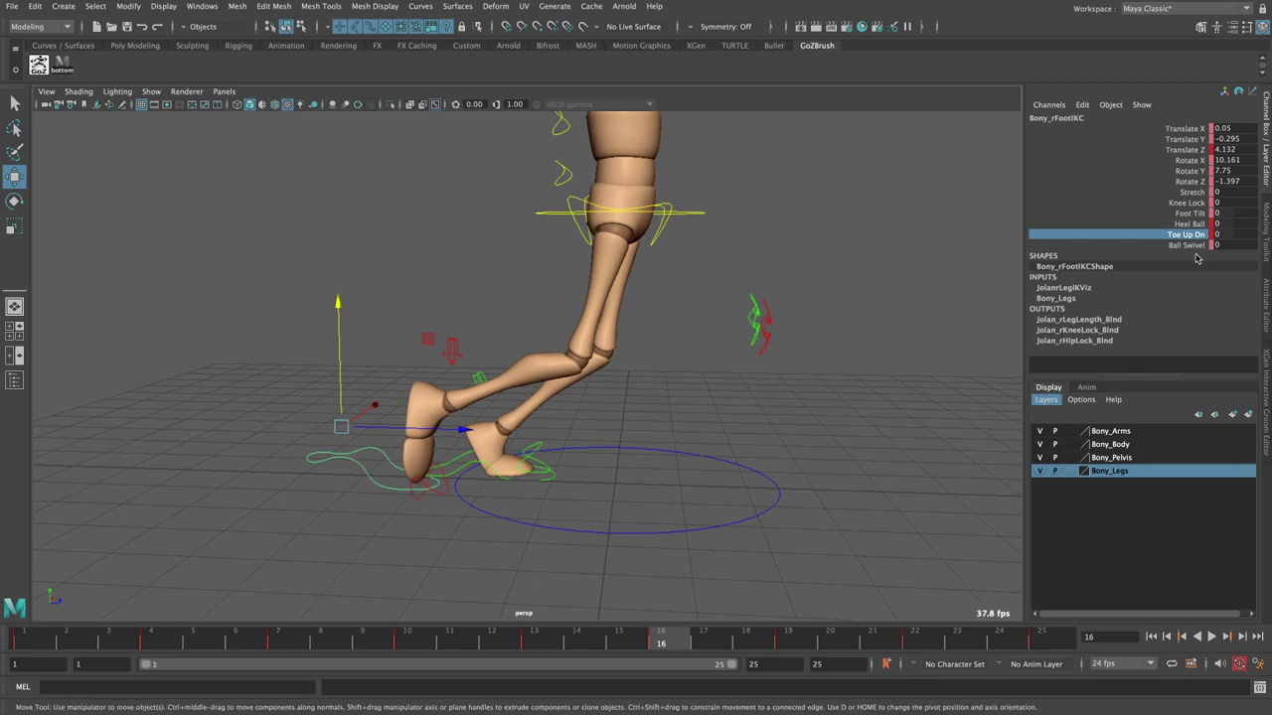
{"action": "left_click", "coordinate": [421, 534]}
- Rotate the right toe control up to about 89° in X and check it at frame 19
{"action": "left_click", "coordinate": [437, 481]}
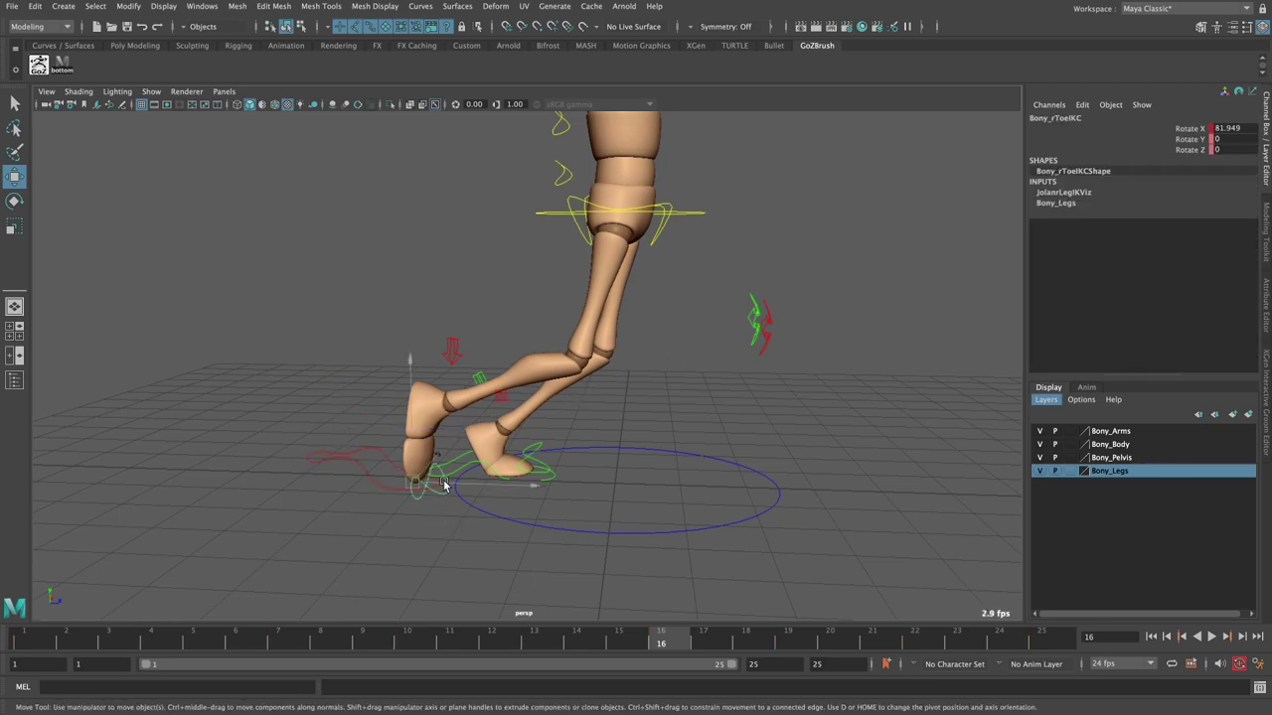
{"action": "key", "text": "e"}
{"action": "left_click_drag", "start_coordinate": [523, 442], "coordinate": [521, 453]}
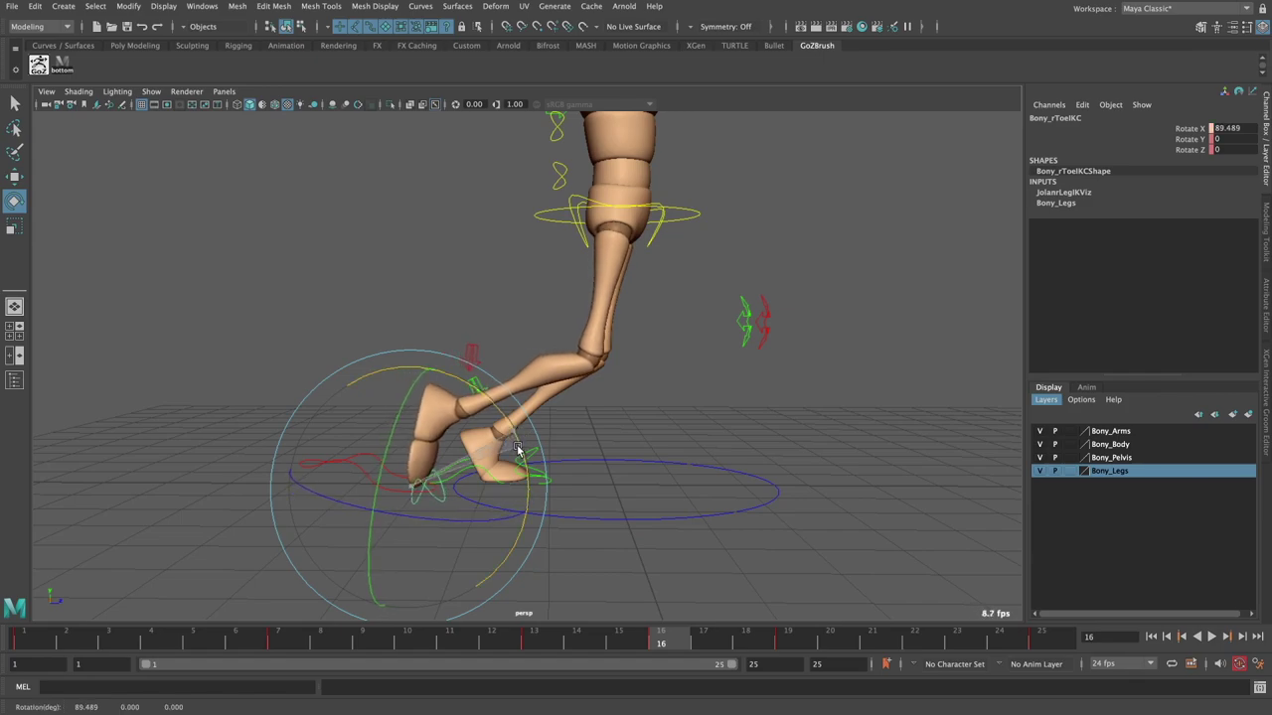
{"action": "left_click_drag", "start_coordinate": [776, 647], "coordinate": [914, 646]}
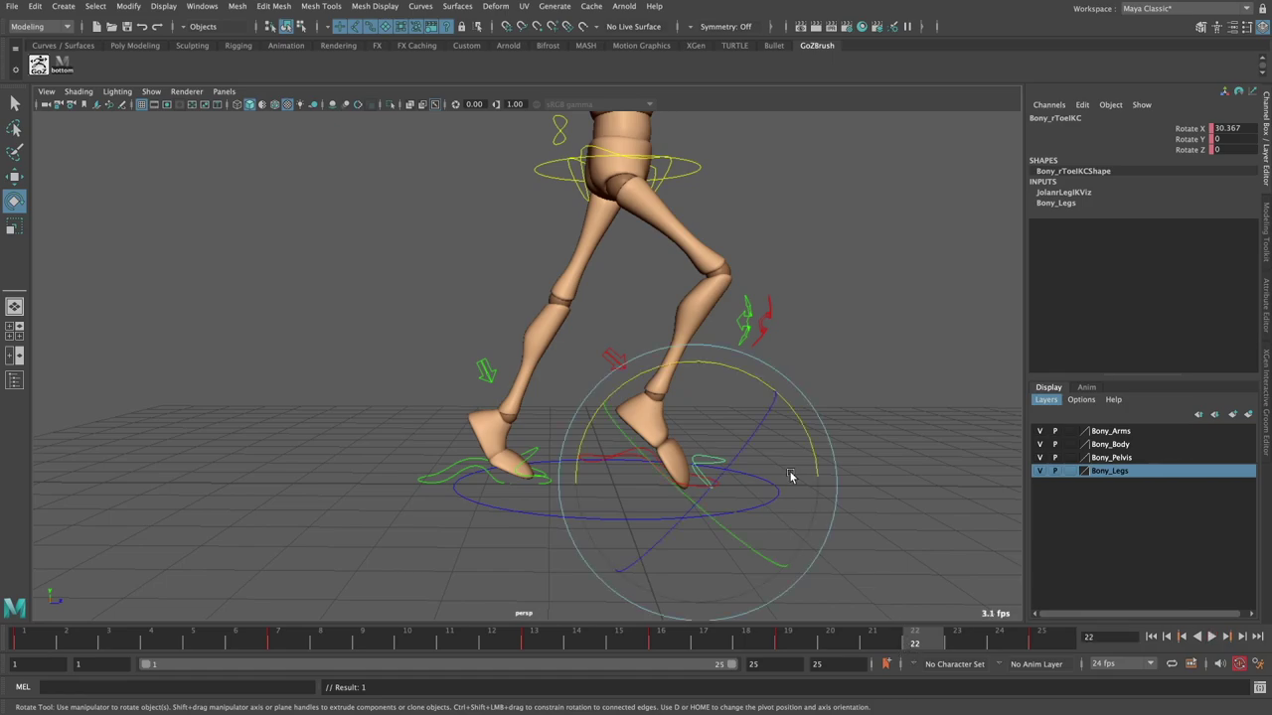
{"action": "mouse_move", "coordinate": [790, 476]}
{"action": "left_mouse_down", "text": "alt"}
{"action": "mouse_move", "coordinate": [707, 448]}
{"action": "mouse_move", "coordinate": [751, 464]}
{"action": "left_mouse_up", "text": "alt"}
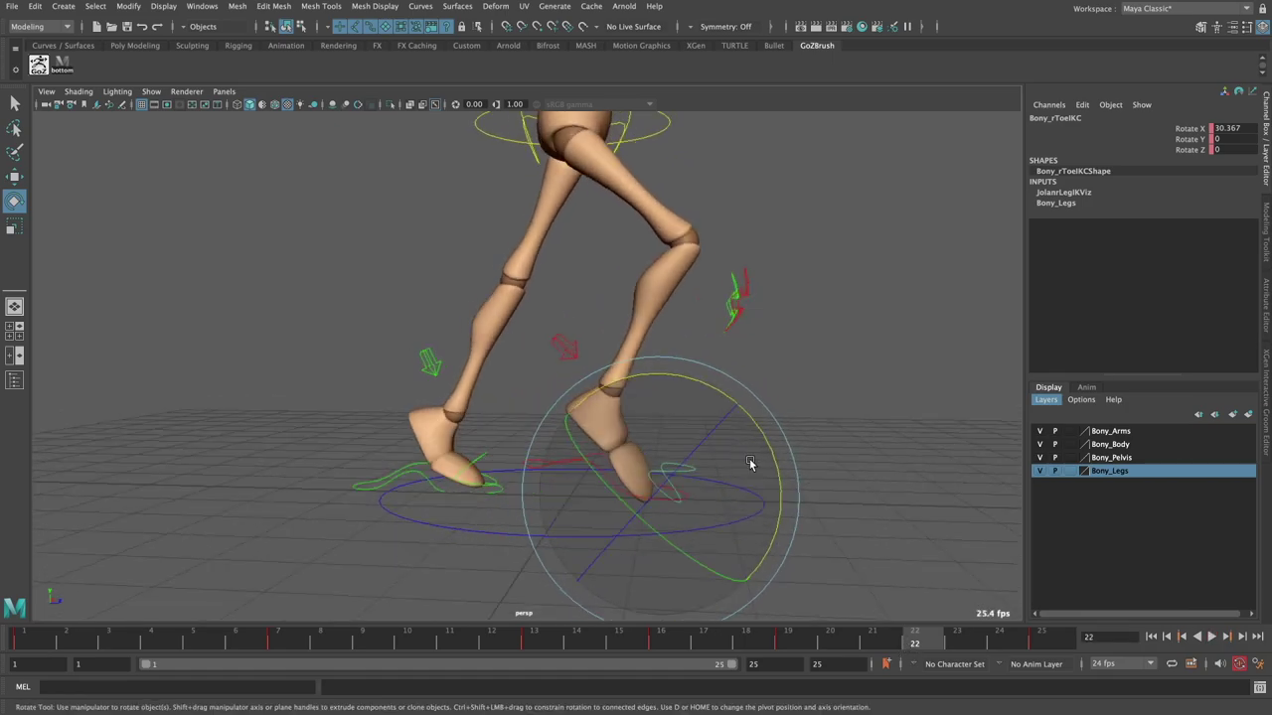
- Scrub back from frame 25 to frame 1, then play and stop the walk
{"action": "left_click", "coordinate": [65, 72]}
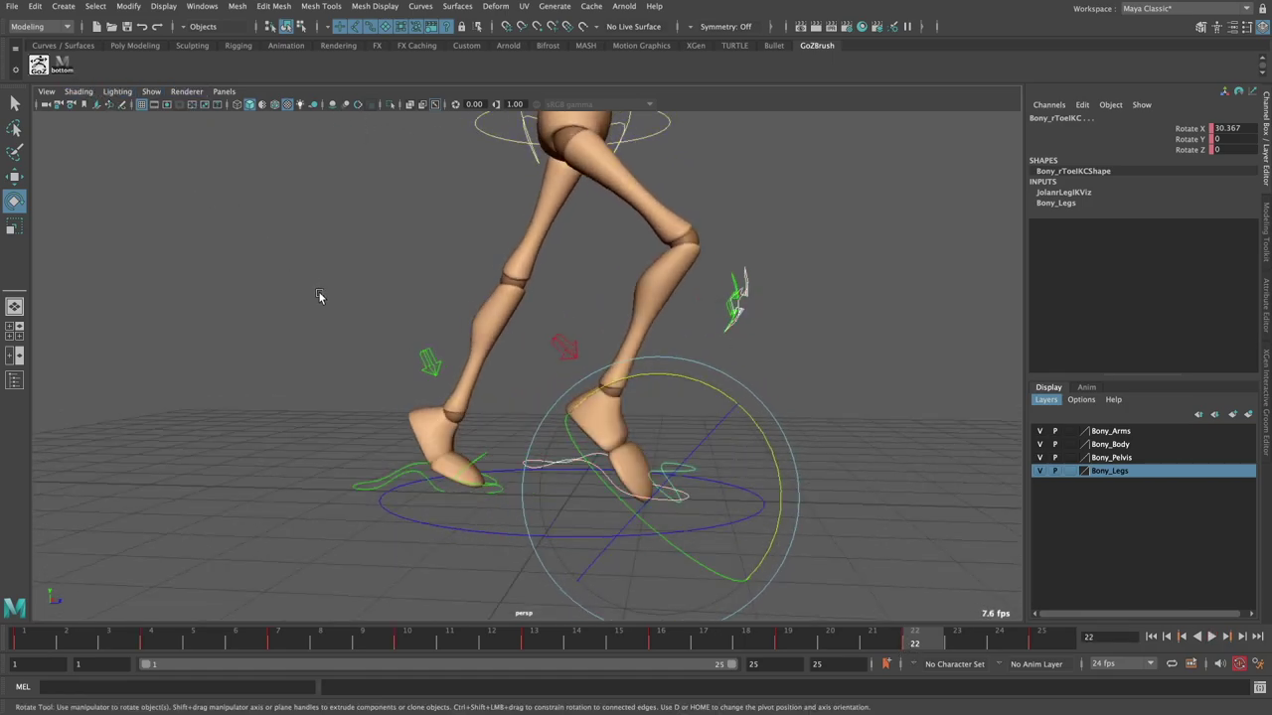
{"action": "left_click", "coordinate": [1054, 634]}
{"action": "left_click_drag", "start_coordinate": [800, 653], "coordinate": [665, 644]}
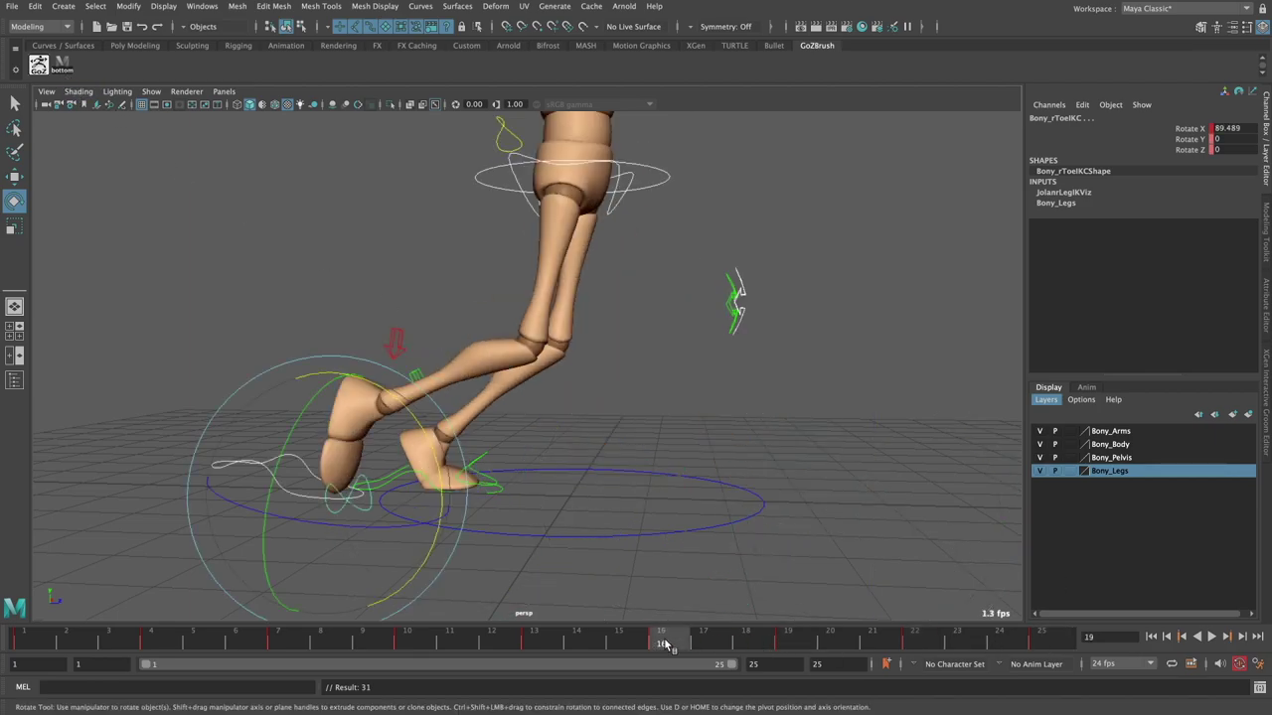
{"action": "left_click_drag", "start_coordinate": [534, 647], "coordinate": [427, 646]}
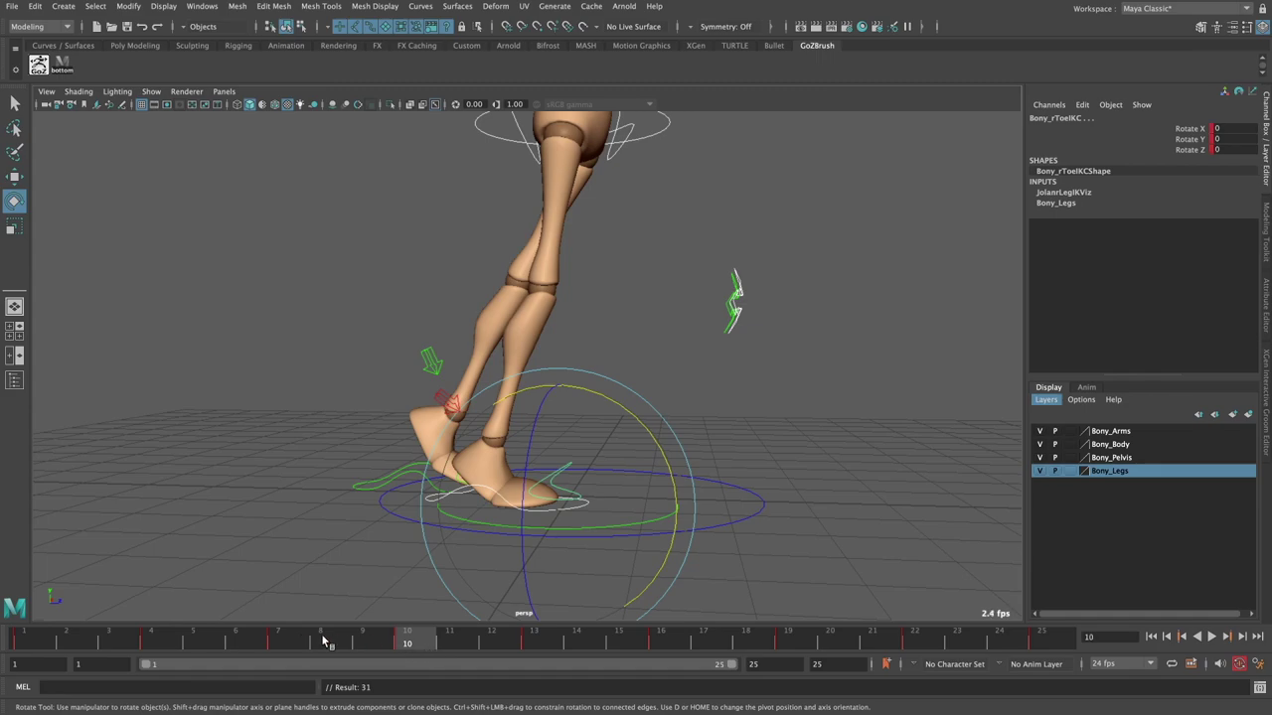
{"action": "left_click_drag", "start_coordinate": [287, 641], "coordinate": [146, 643]}
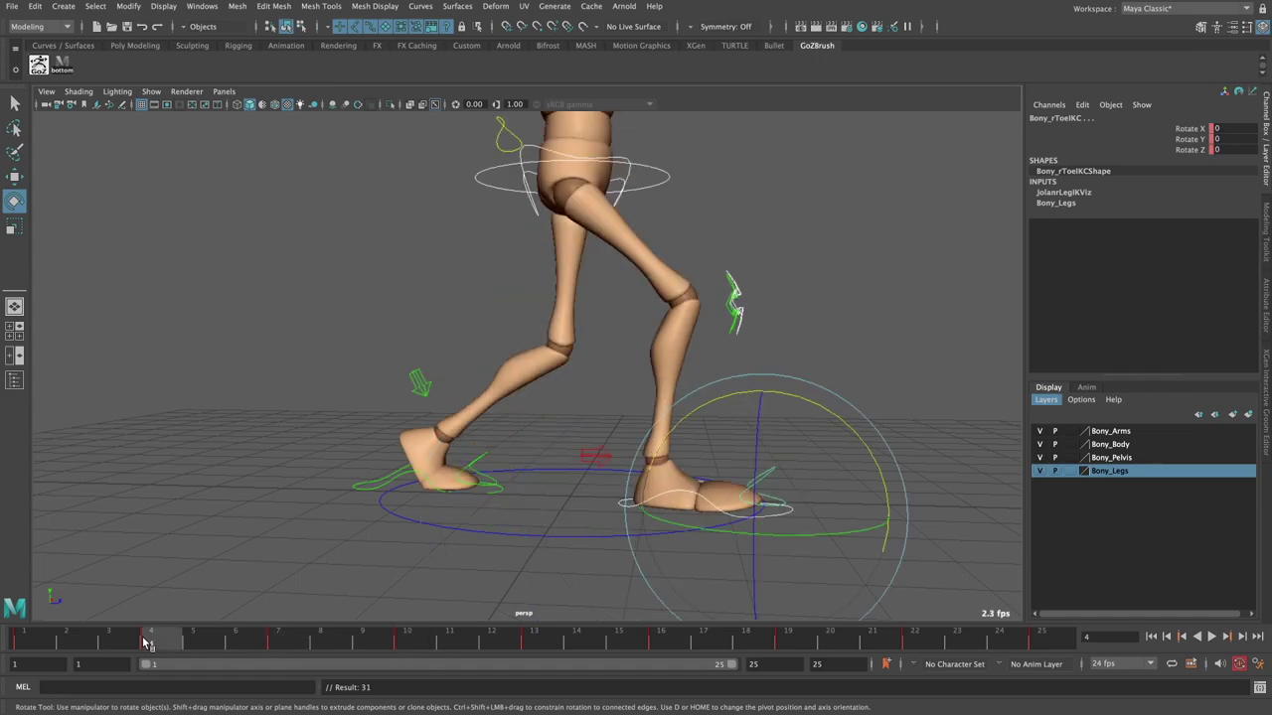
{"action": "left_click", "coordinate": [30, 641]}
{"action": "scroll", "coordinate": [823, 359], "scroll_direction": "down", "scroll_amount": 3}
{"action": "scroll", "coordinate": [814, 427], "scroll_direction": "down", "scroll_amount": 2}
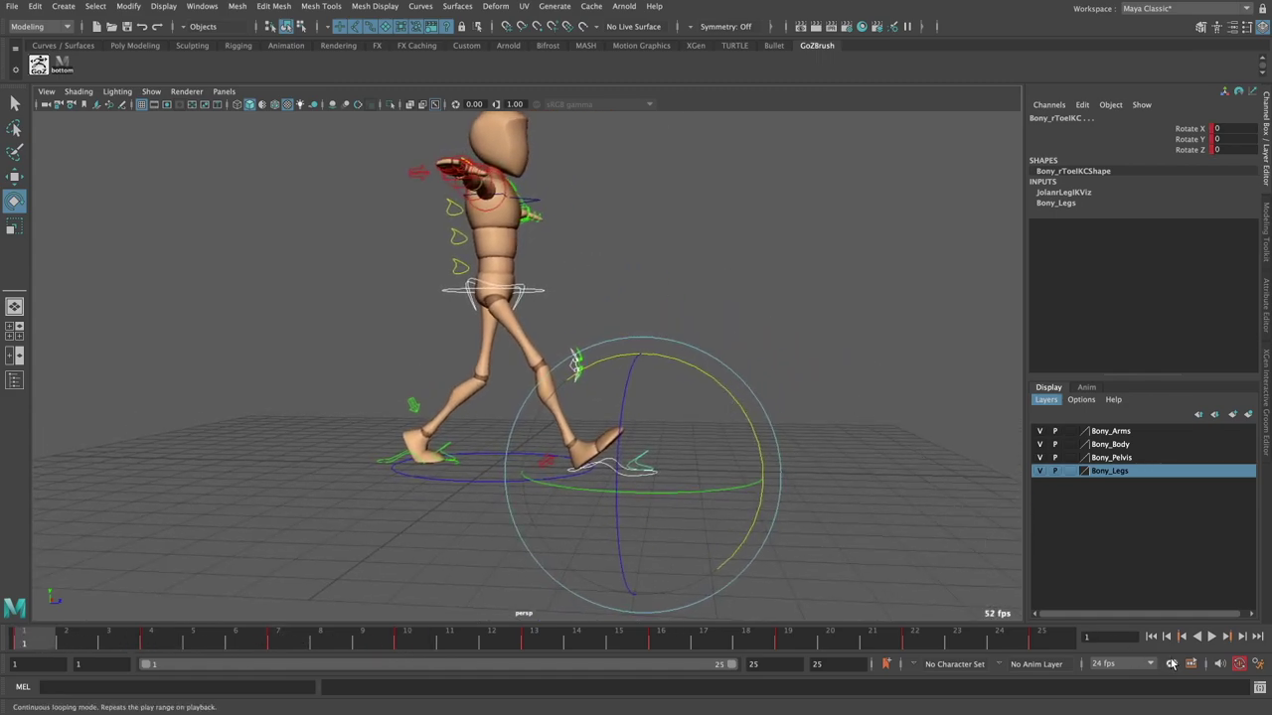
{"action": "left_click", "coordinate": [1213, 637]}
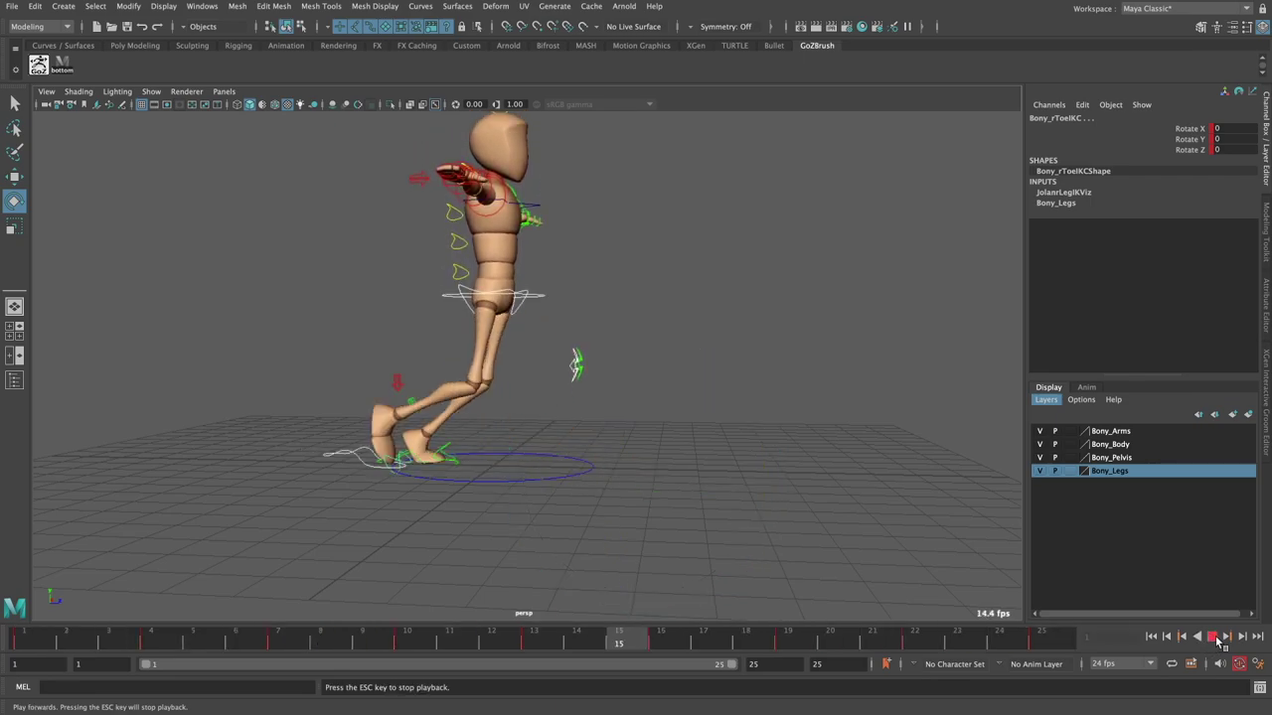
{"action": "left_click", "coordinate": [1214, 637]}
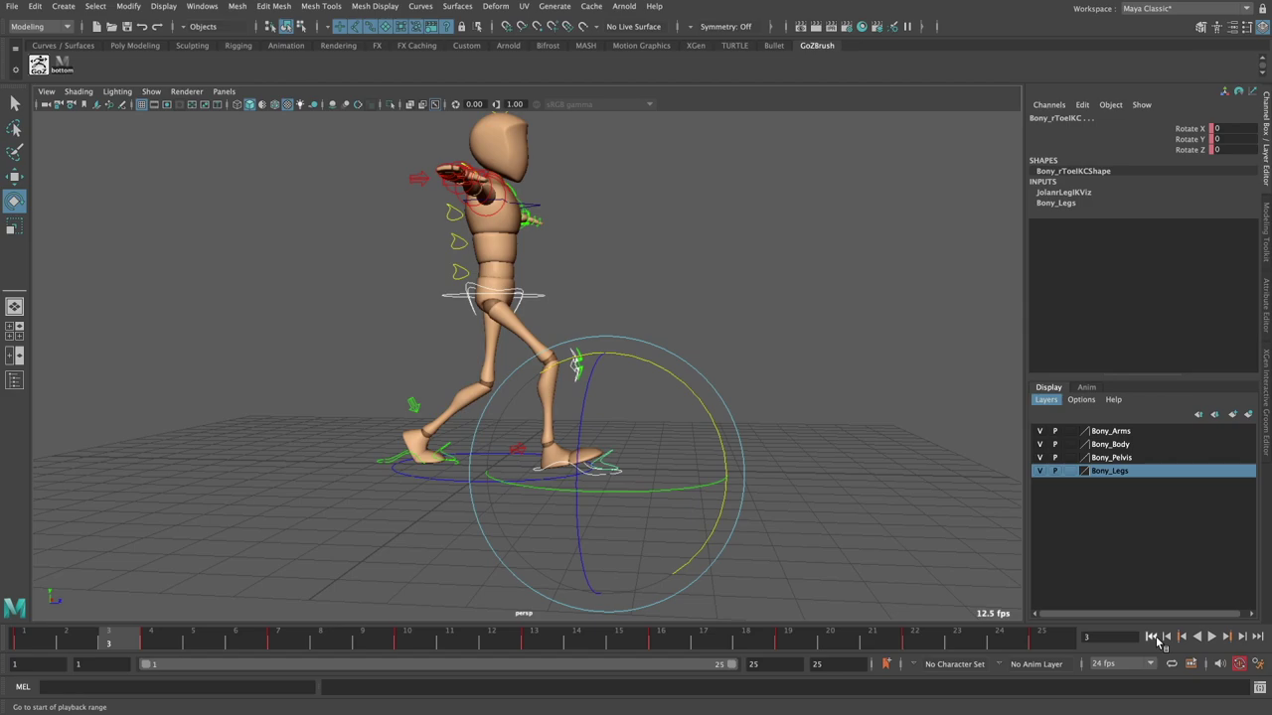
{"action": "left_click_drag", "start_coordinate": [687, 358], "coordinate": [687, 369], "text": "alt"}
- Select the hip root control Bony_ROOTC in a front-facing view of the mannequin
{"action": "left_click", "coordinate": [686, 368]}
{"action": "key", "text": "w"}
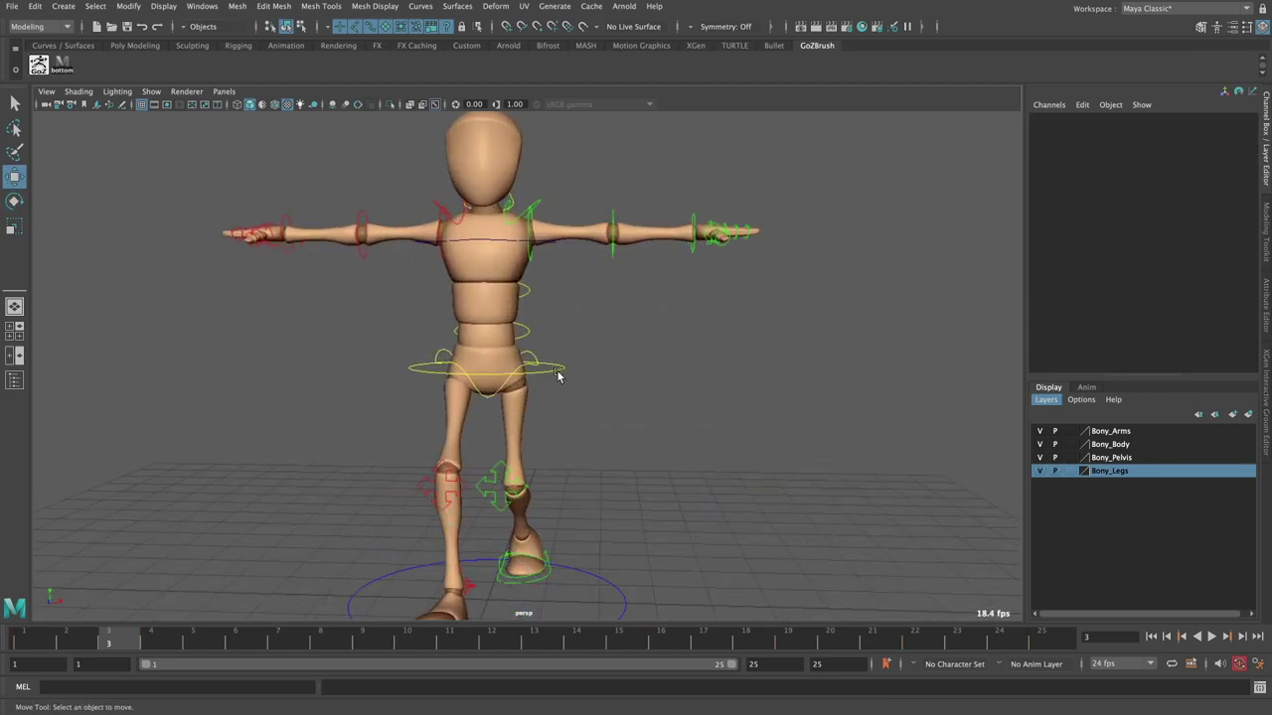
{"action": "left_click", "coordinate": [559, 375]}
{"action": "mouse_move", "coordinate": [558, 375]}
{"action": "left_mouse_down", "text": "alt"}
{"action": "mouse_move", "coordinate": [524, 378]}
{"action": "mouse_move", "coordinate": [563, 358]}
{"action": "mouse_move", "coordinate": [520, 295]}
{"action": "left_mouse_up", "text": "alt"}
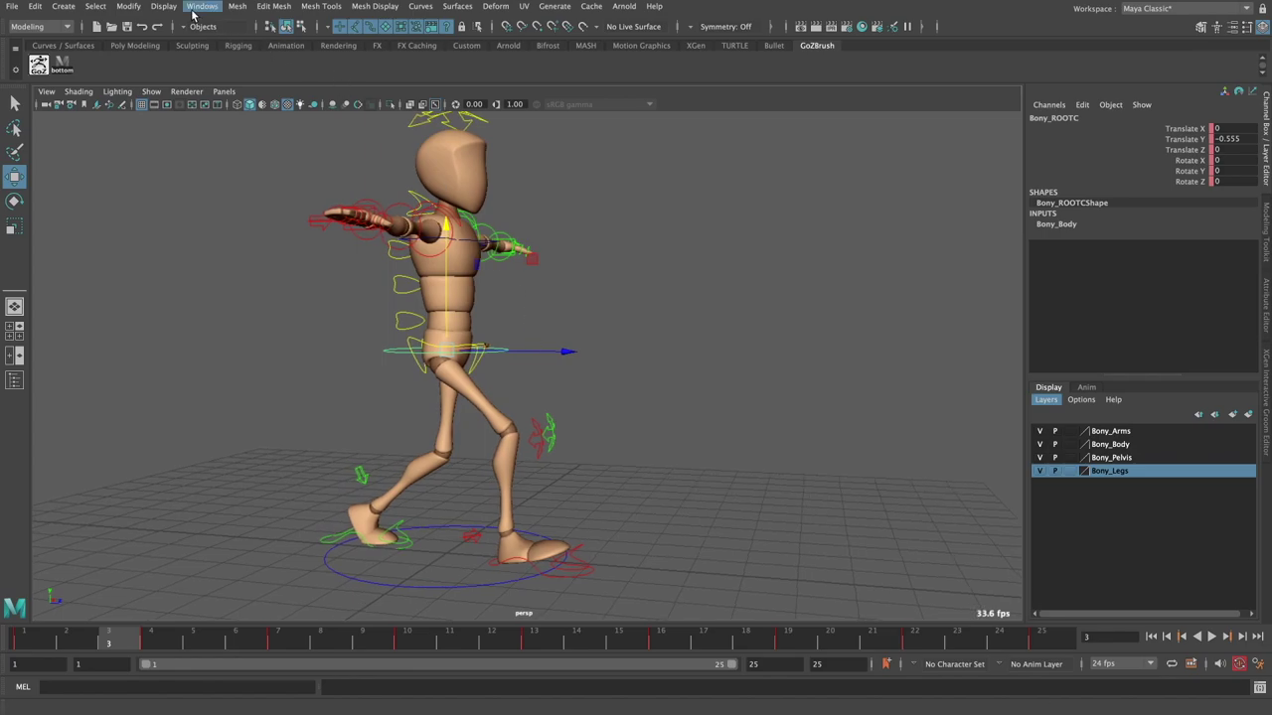
{"action": "mouse_move", "coordinate": [398, 298]}
{"action": "left_mouse_down", "text": "alt"}
{"action": "mouse_move", "coordinate": [483, 295]}
{"action": "mouse_move", "coordinate": [405, 318]}
{"action": "left_mouse_up", "text": "alt"}
{"action": "left_click", "coordinate": [555, 324]}
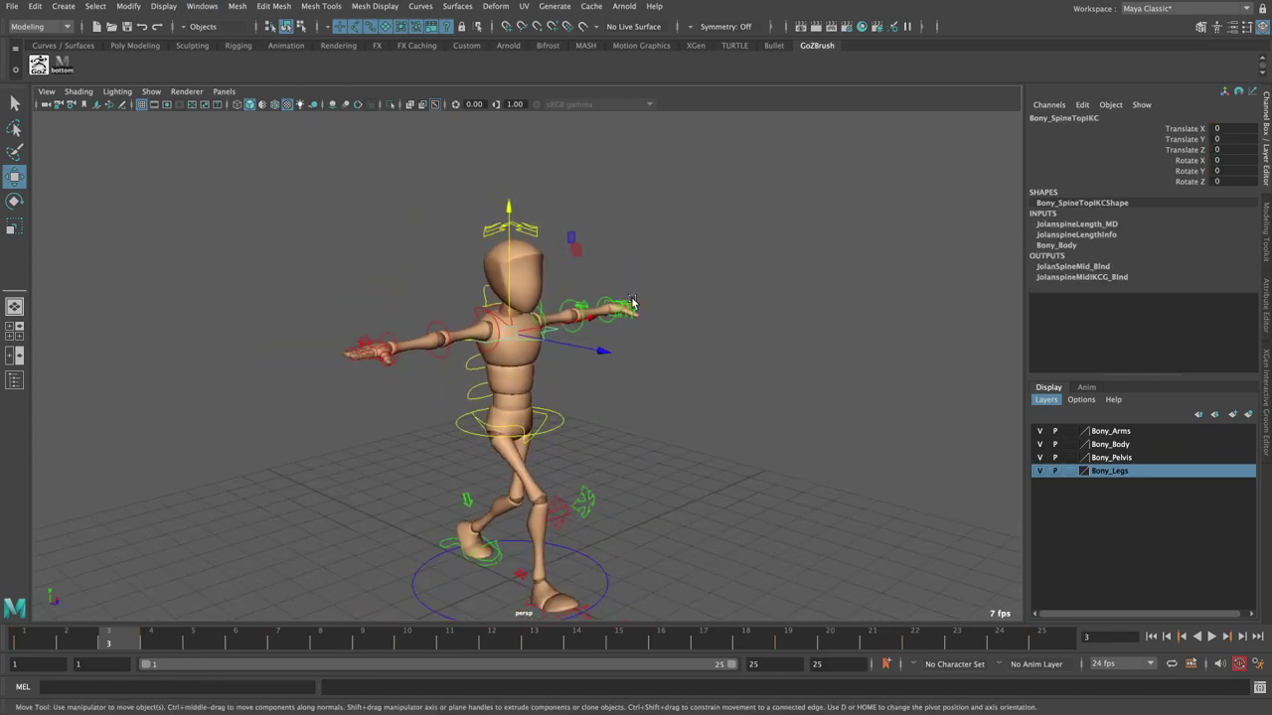
{"action": "mouse_move", "coordinate": [554, 324]}
{"action": "left_mouse_down", "text": "alt"}
{"action": "mouse_move", "coordinate": [516, 378]}
{"action": "mouse_move", "coordinate": [574, 409]}
{"action": "left_mouse_up", "text": "alt"}
{"action": "scroll", "coordinate": [534, 398], "scroll_direction": "up", "scroll_amount": 3}
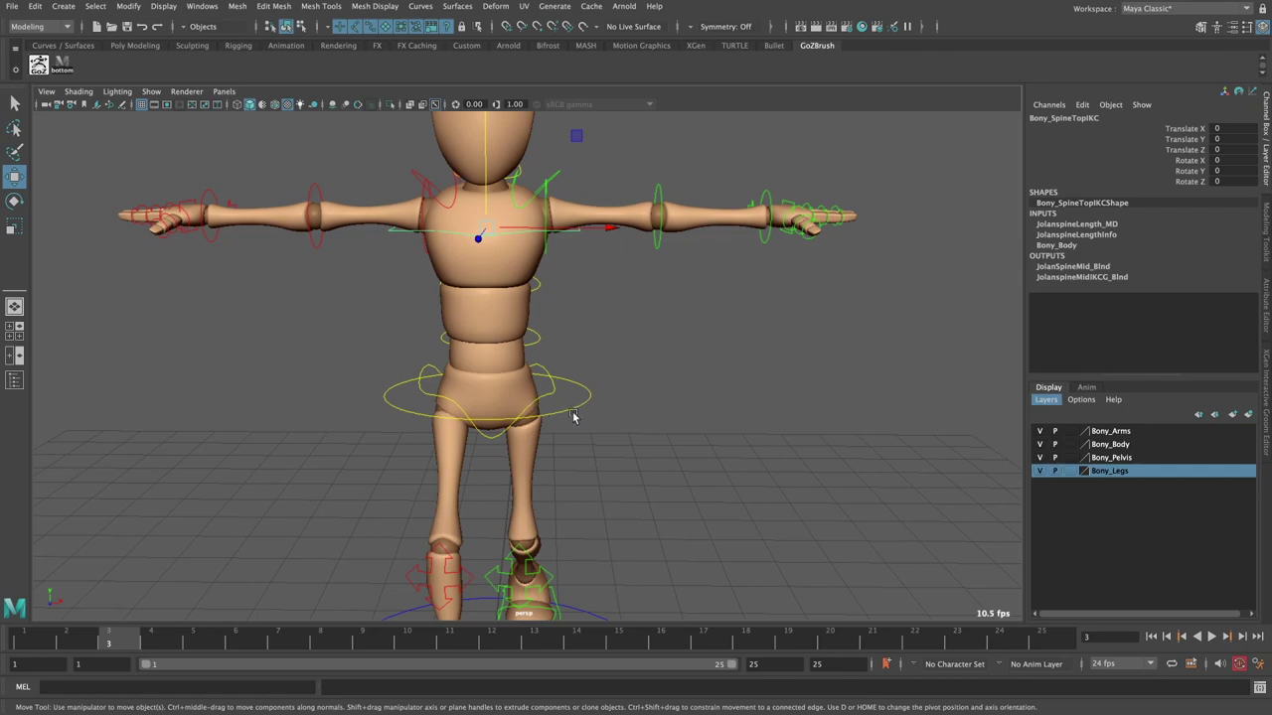
{"action": "left_click", "coordinate": [576, 408]}
{"action": "middle_click_drag", "start_coordinate": [393, 571], "coordinate": [355, 534], "text": "alt"}
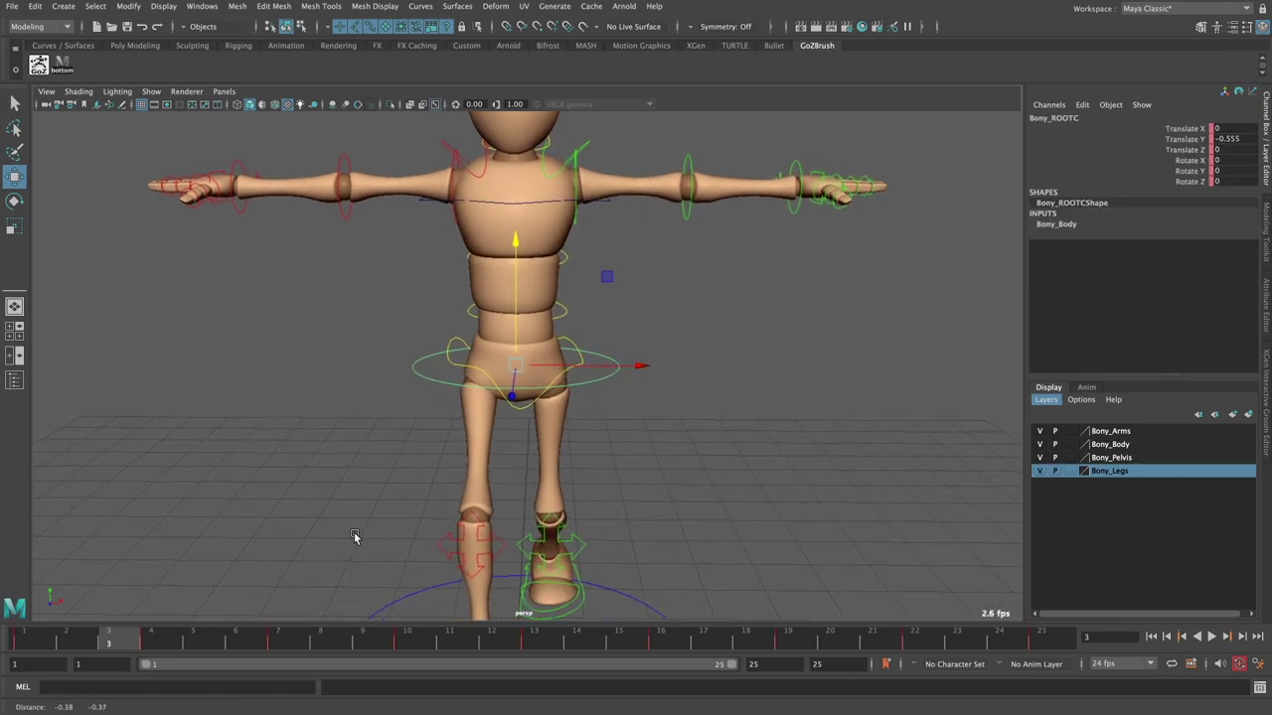
- At frame 7, shift the hips sideways to Translate X -0.157 over the supporting leg
{"action": "left_click_drag", "start_coordinate": [90, 640], "coordinate": [24, 641]}
{"action": "scroll", "coordinate": [499, 441], "scroll_direction": "down", "scroll_amount": 3}
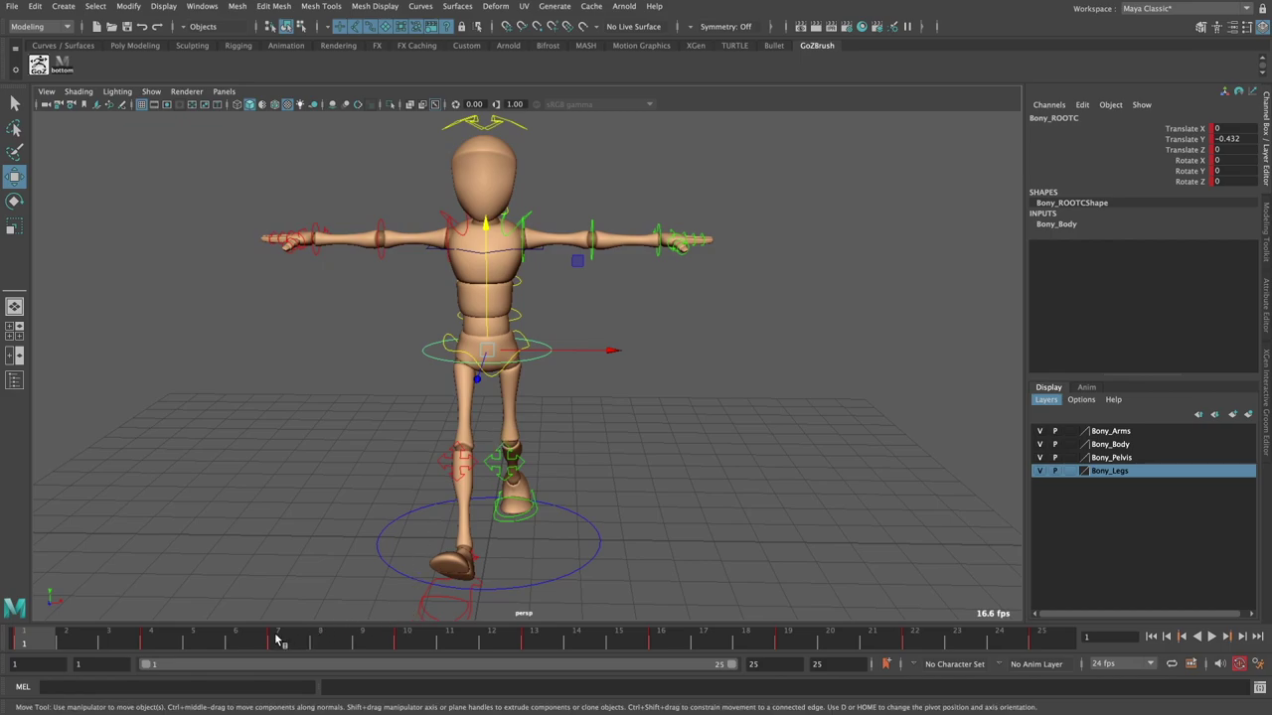
{"action": "left_click_drag", "start_coordinate": [278, 641], "coordinate": [277, 641]}
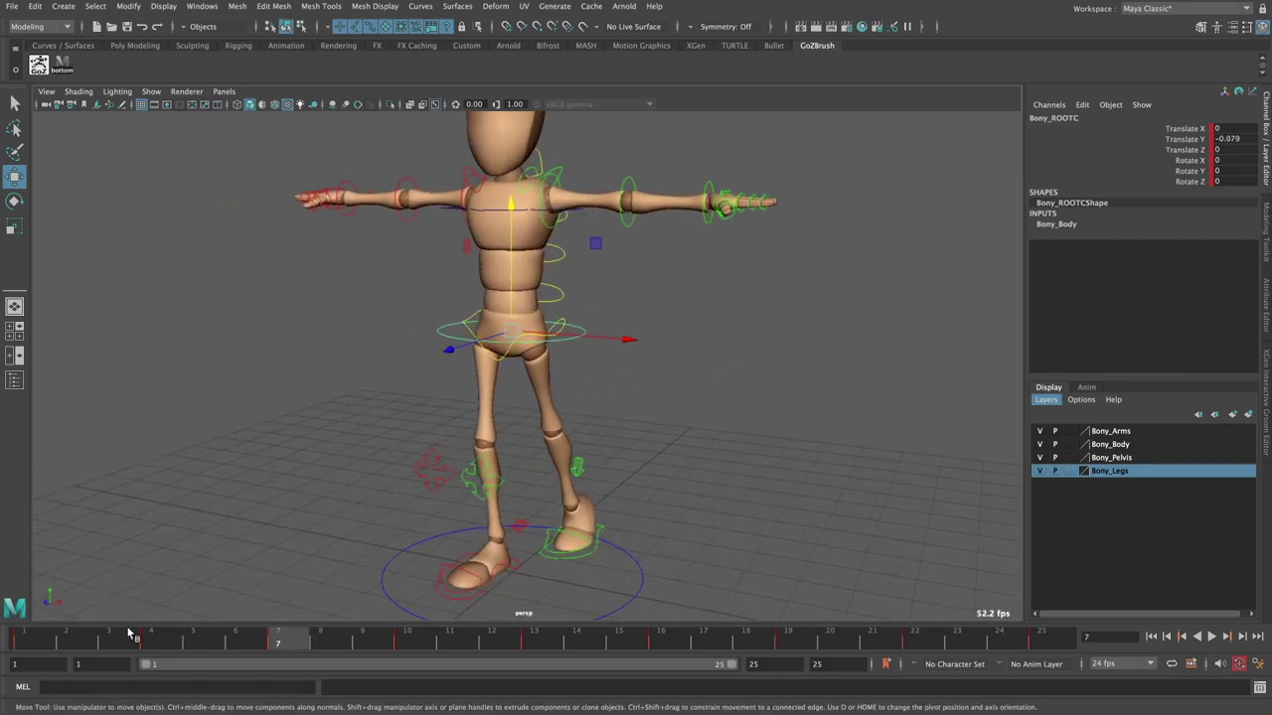
{"action": "left_click_drag", "start_coordinate": [129, 633], "coordinate": [307, 646]}
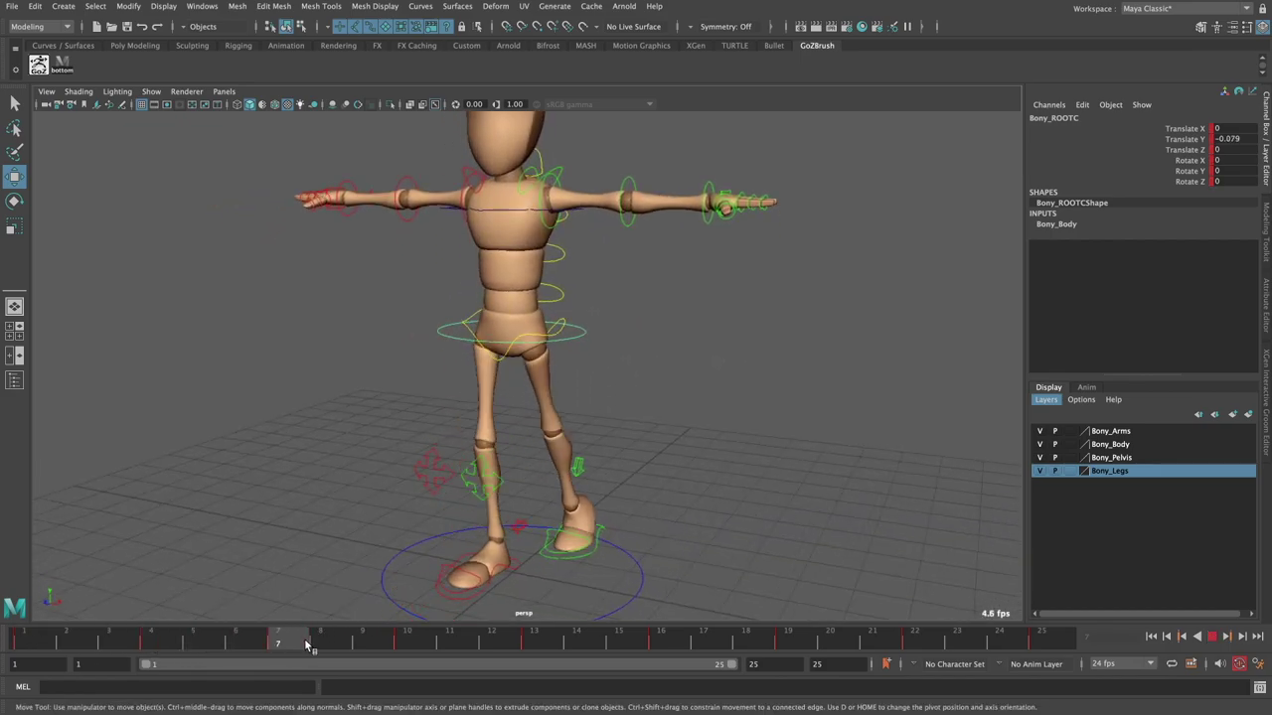
{"action": "mouse_move", "coordinate": [556, 338]}
{"action": "left_mouse_down", "text": "alt"}
{"action": "mouse_move", "coordinate": [619, 338]}
{"action": "mouse_move", "coordinate": [609, 337]}
{"action": "left_mouse_up", "text": "alt"}
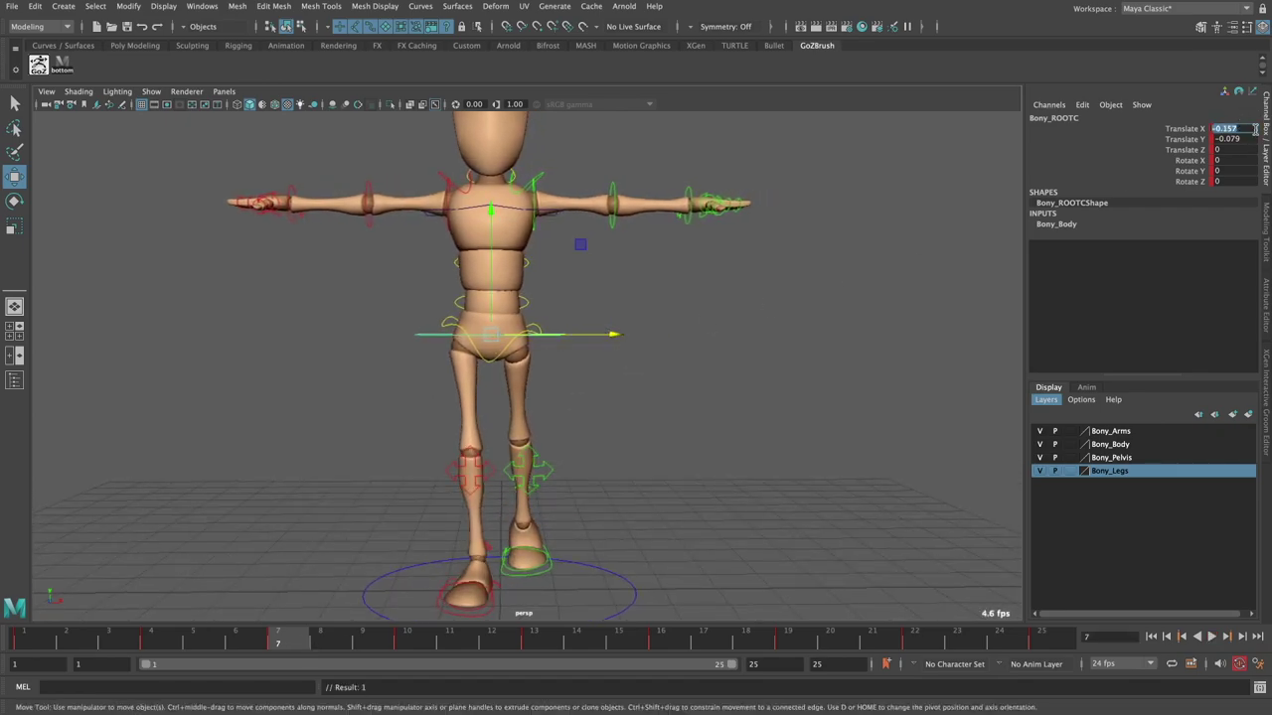
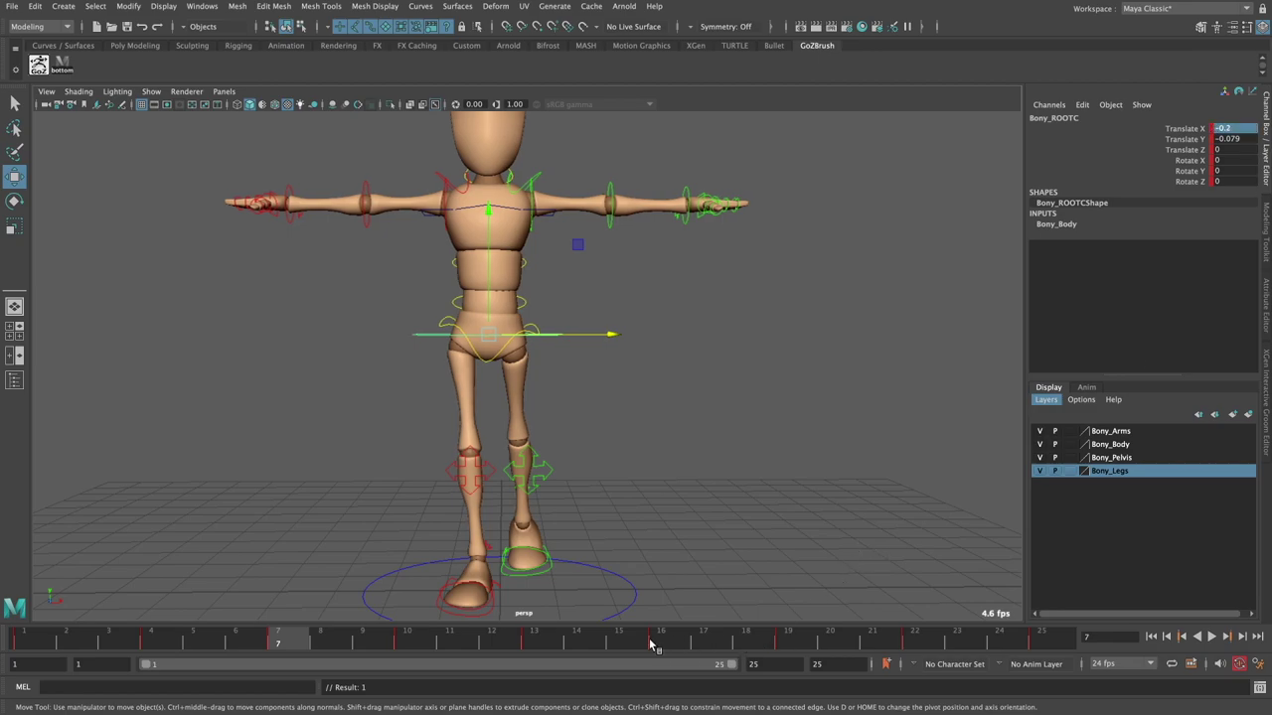
- Key the root control's Translate X to 0.2 at frame 19
{"action": "left_click", "coordinate": [784, 646]}
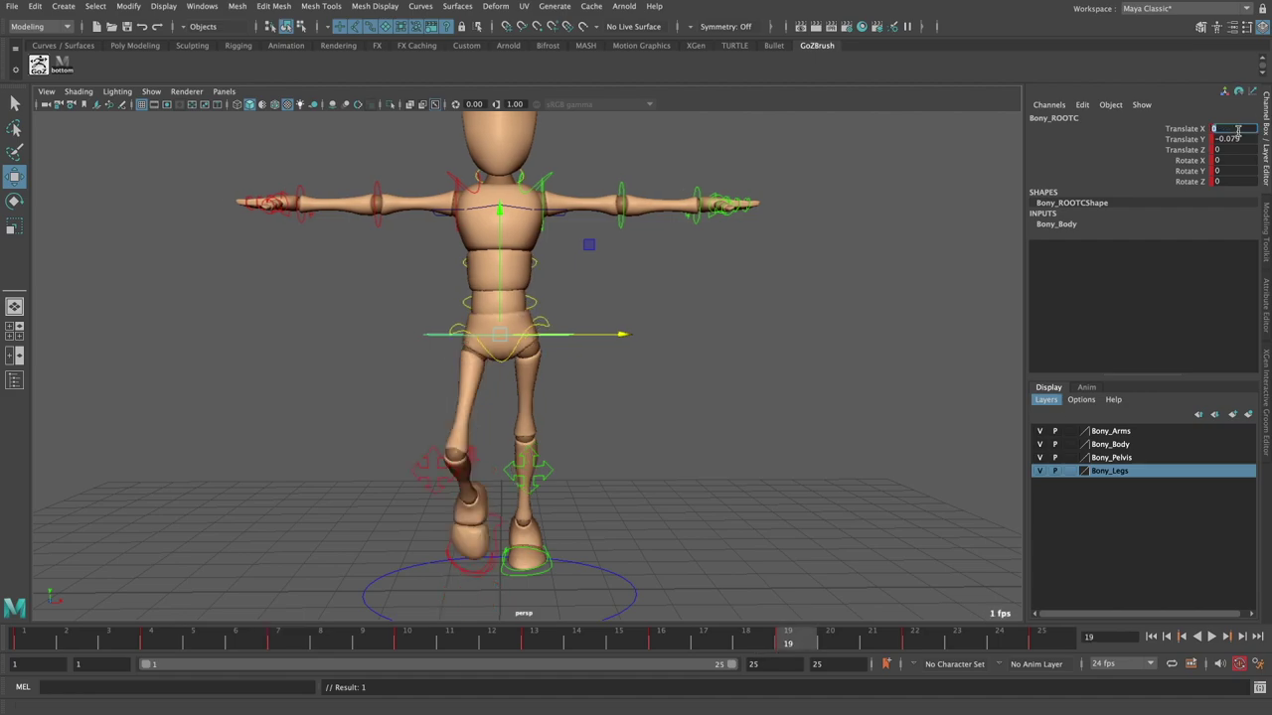
{"action": "key", "text": "Return"}
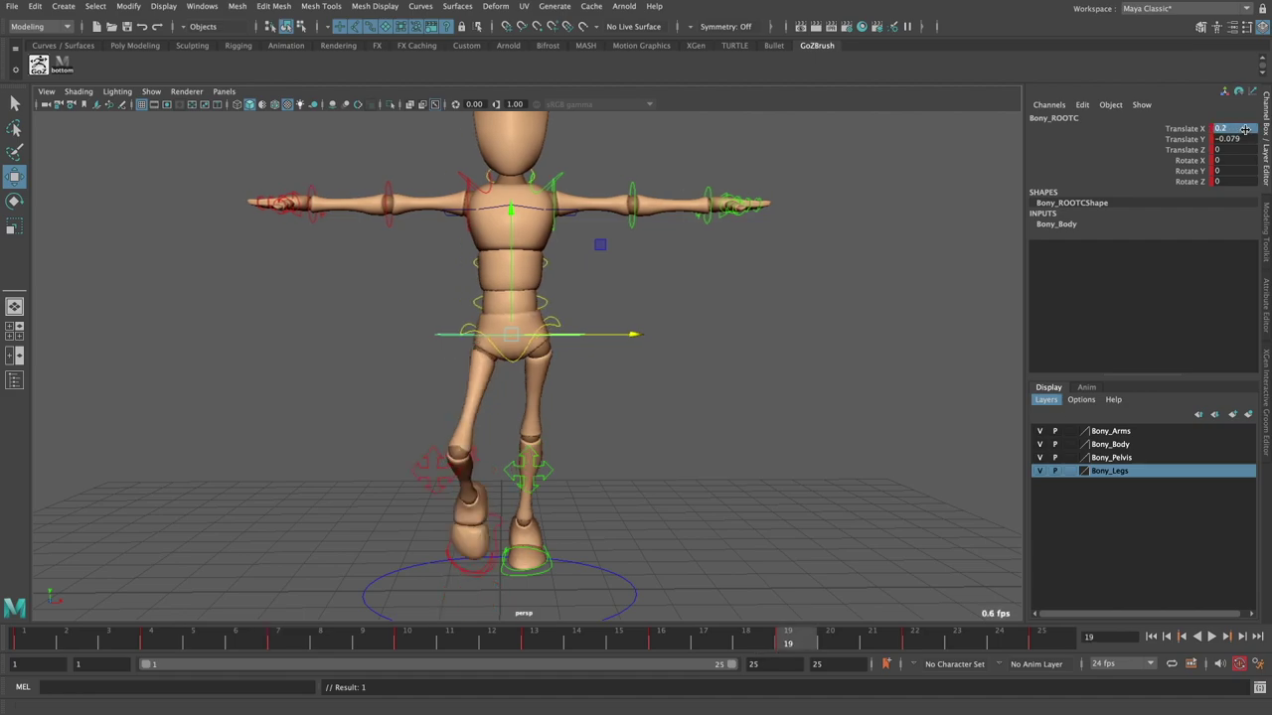
{"action": "left_click_drag", "start_coordinate": [507, 467], "coordinate": [514, 467], "text": "alt"}
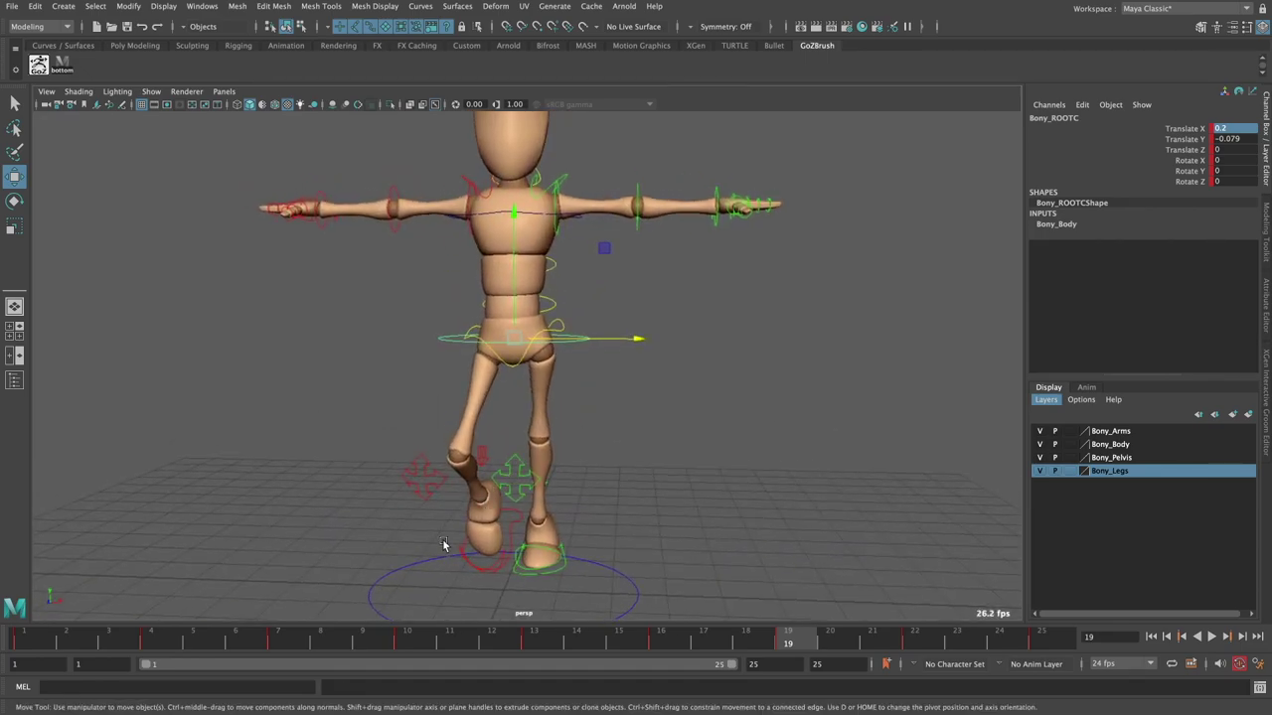
- Return to frame 7, select the hip control Bony_MainHipC and play the walk
{"action": "left_click", "coordinate": [299, 626]}
{"action": "left_click", "coordinate": [478, 334]}
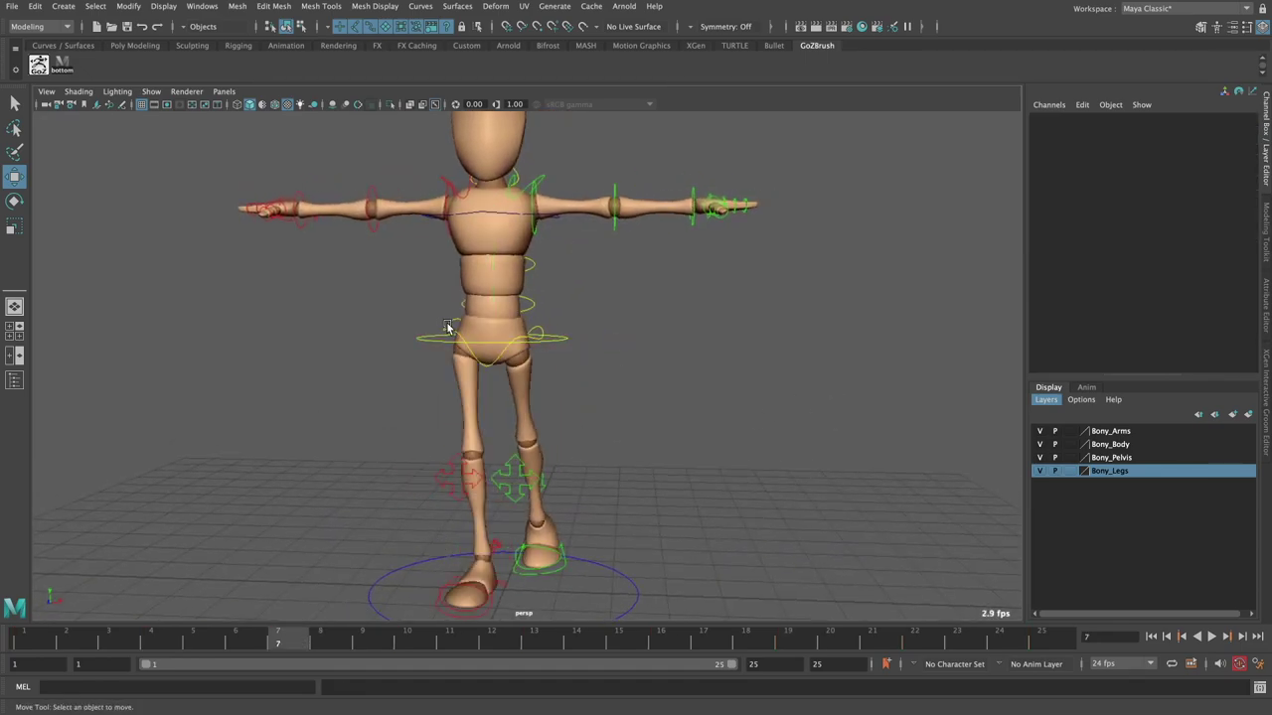
{"action": "left_click", "coordinate": [447, 330]}
{"action": "key", "text": "alt+v"}
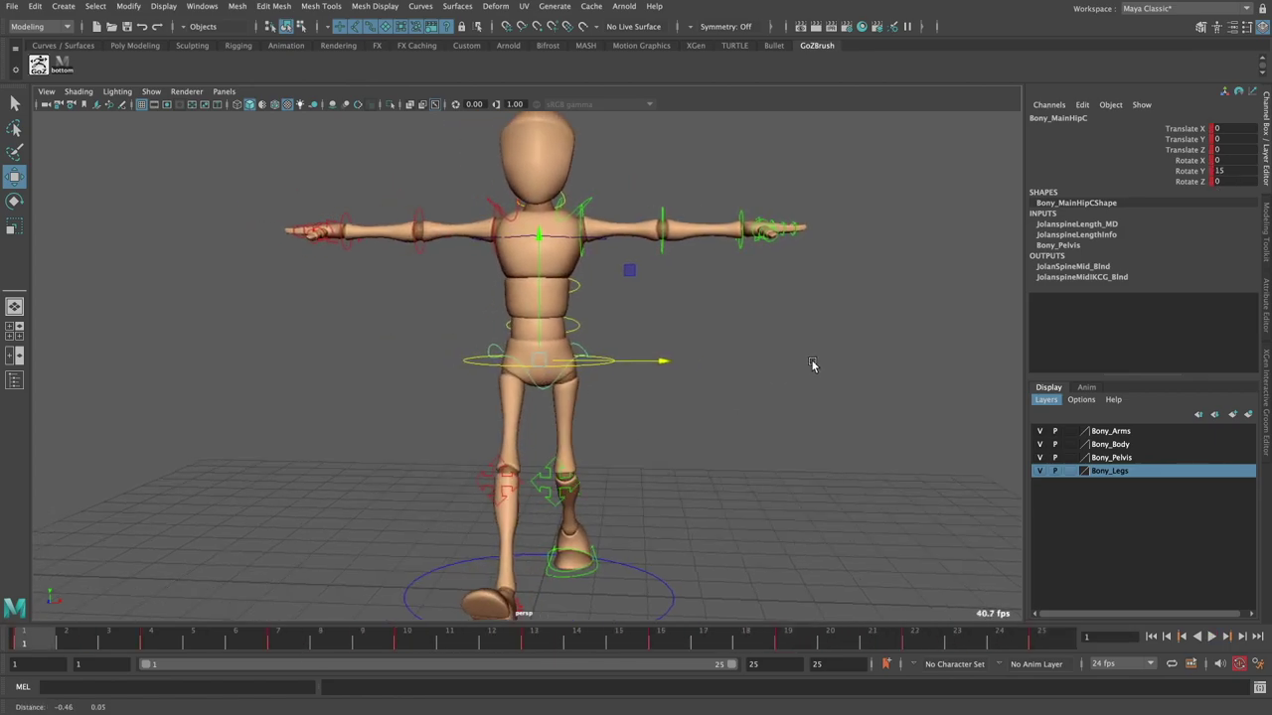
- Stop playback, select Bony_SpineTopIKC and orbit closer with the rotate tool active
{"action": "key", "text": "Escape"}
{"action": "left_click", "coordinate": [685, 486]}
{"action": "left_click", "coordinate": [569, 337]}
{"action": "left_click_drag", "start_coordinate": [569, 338], "coordinate": [497, 342], "text": "alt"}
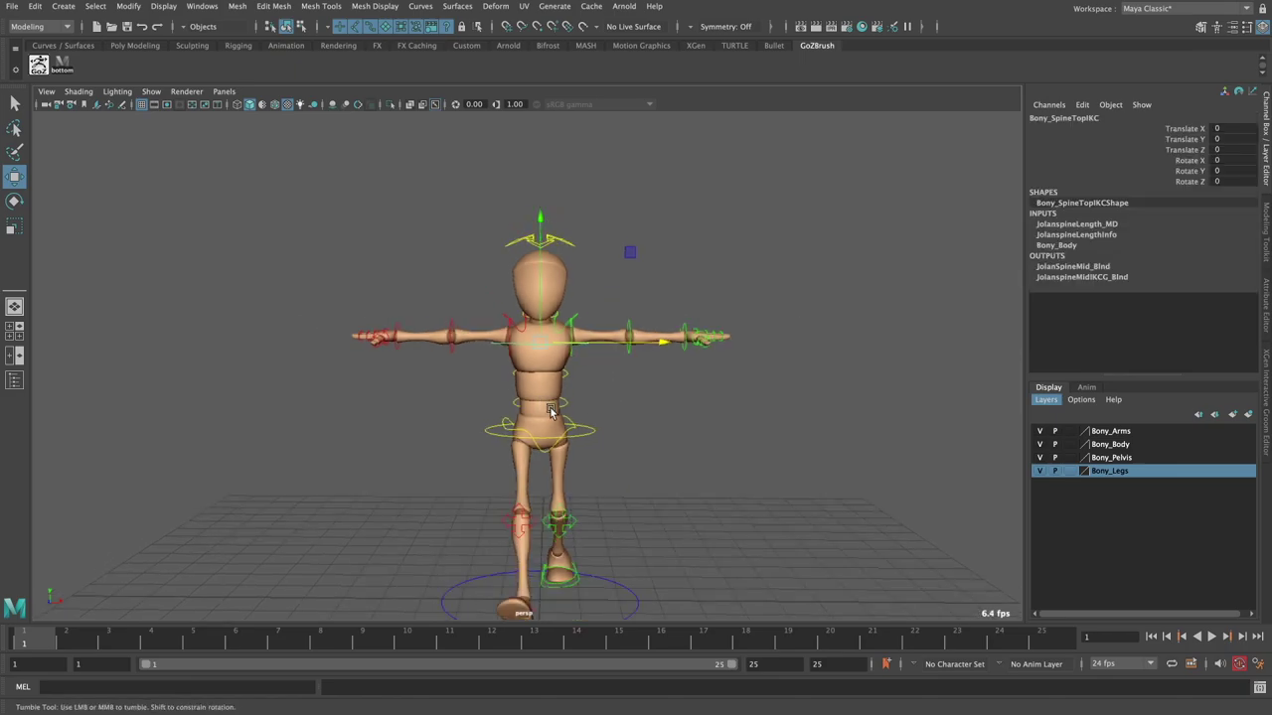
{"action": "left_click_drag", "start_coordinate": [120, 636], "coordinate": [57, 626]}
{"action": "left_click_drag", "start_coordinate": [596, 427], "coordinate": [490, 450], "text": "alt"}
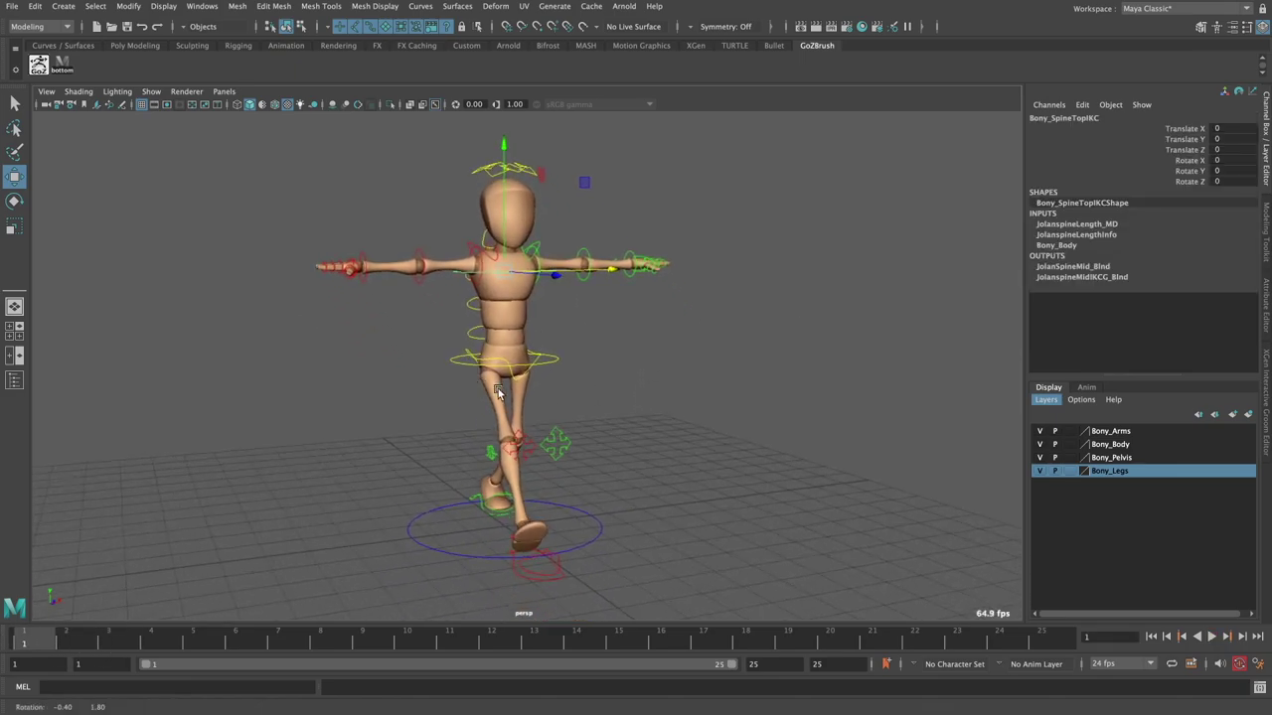
{"action": "left_click_drag", "start_coordinate": [579, 412], "coordinate": [549, 432], "text": "alt"}
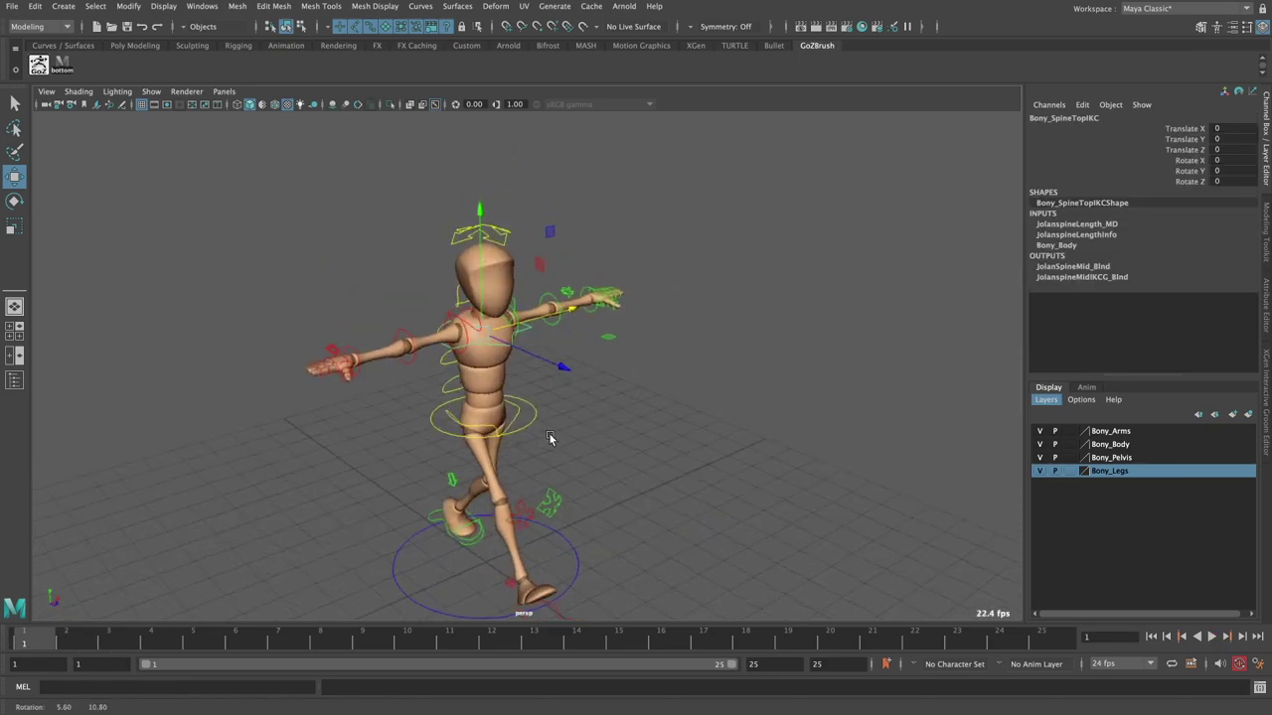
{"action": "key", "text": "e"}
{"action": "right_click_drag", "start_coordinate": [547, 429], "coordinate": [568, 389], "text": "alt"}
{"action": "left_click_drag", "start_coordinate": [567, 389], "coordinate": [527, 358], "text": "alt"}
- Key Bony_SpineTopIKC's Rotate Y to -12 at frame 1
{"action": "left_click", "coordinate": [487, 278]}
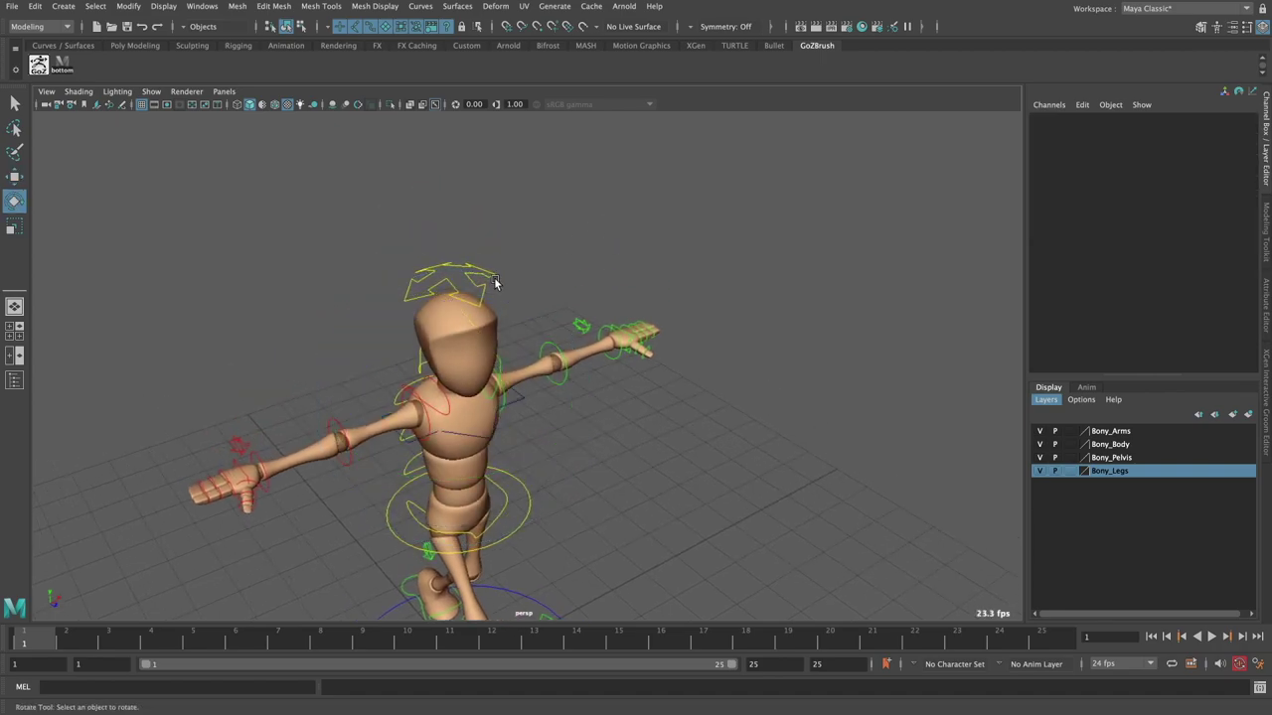
{"action": "left_click", "coordinate": [1189, 162]}
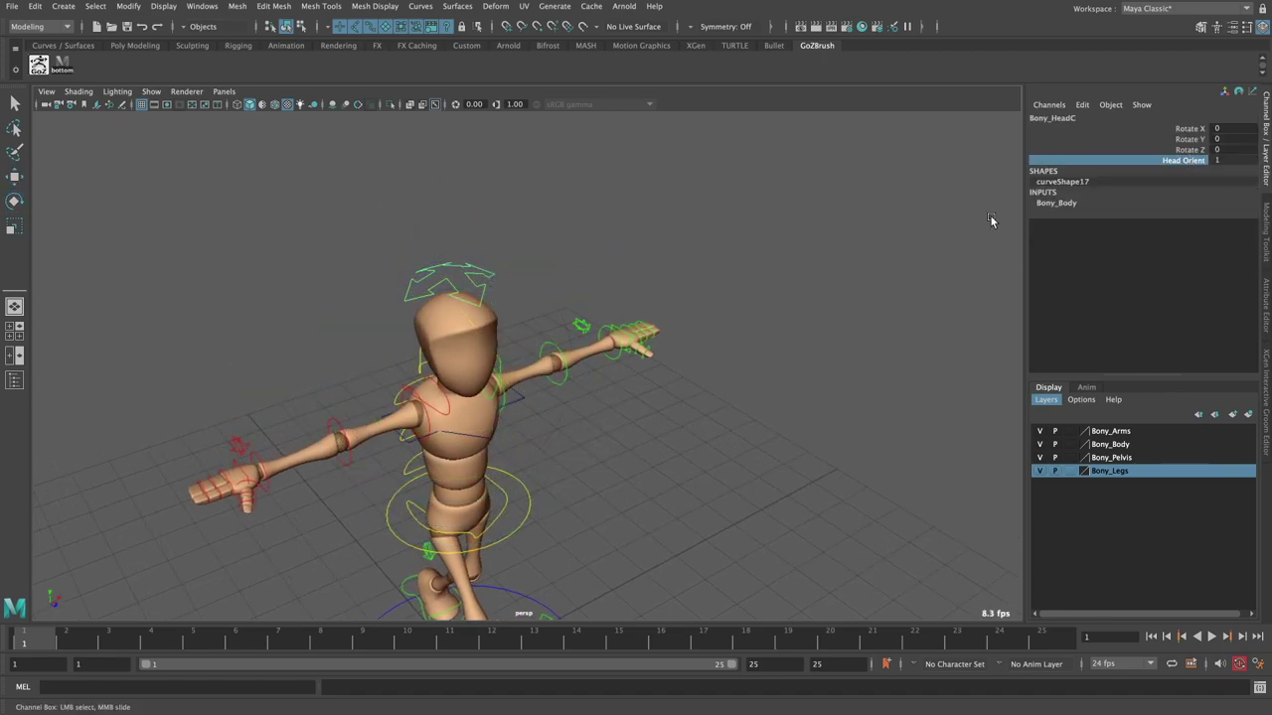
{"action": "left_click", "coordinate": [604, 342]}
{"action": "mouse_move", "coordinate": [560, 468]}
{"action": "left_mouse_down", "text": "alt"}
{"action": "mouse_move", "coordinate": [517, 398]}
{"action": "mouse_move", "coordinate": [543, 400]}
{"action": "mouse_move", "coordinate": [481, 396]}
{"action": "mouse_move", "coordinate": [718, 355]}
{"action": "left_mouse_up", "text": "alt"}
{"action": "left_click", "coordinate": [516, 398]}
{"action": "type", "text": "-15"}
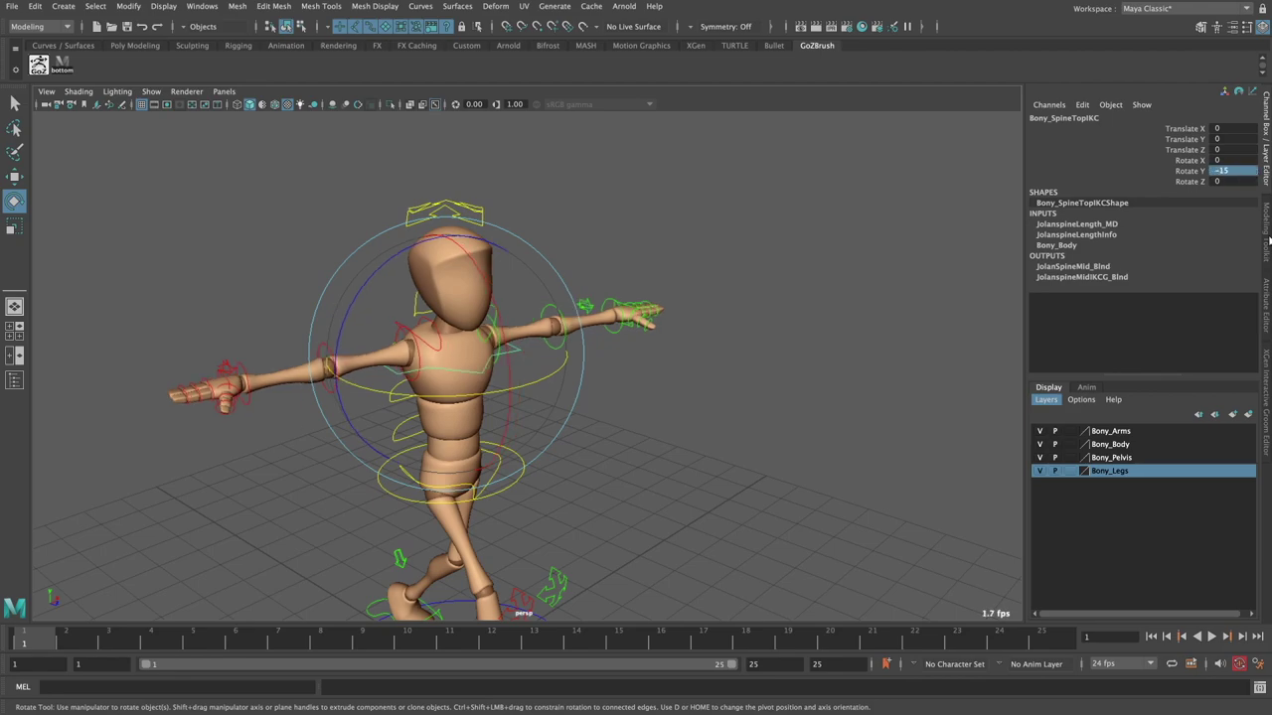
{"action": "left_click_drag", "start_coordinate": [630, 395], "coordinate": [544, 399], "text": "alt"}
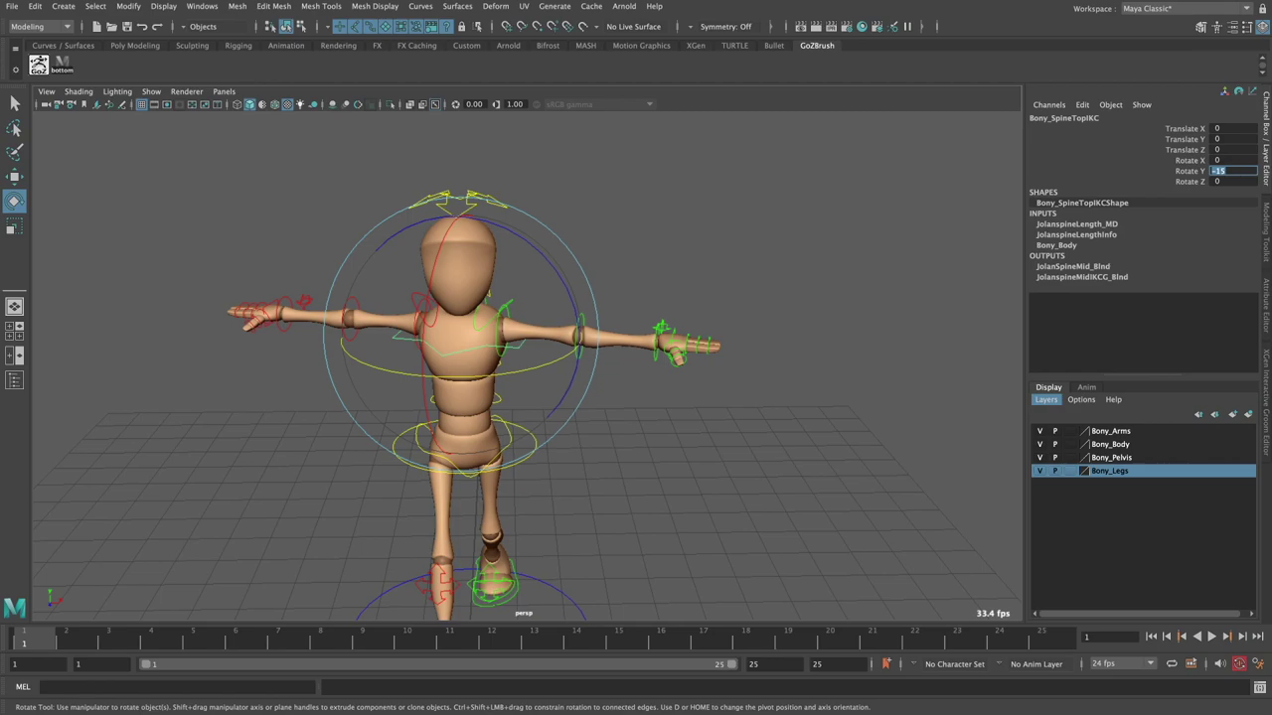
{"action": "type", "text": "-12"}
{"action": "key", "text": "Return"}
- At frame 13, key the spine control's Rotate Y to 12
{"action": "mouse_move", "coordinate": [855, 348]}
{"action": "left_mouse_down", "text": "alt"}
{"action": "mouse_move", "coordinate": [718, 360]}
{"action": "mouse_move", "coordinate": [634, 295]}
{"action": "mouse_move", "coordinate": [536, 479]}
{"action": "left_mouse_up", "text": "alt"}
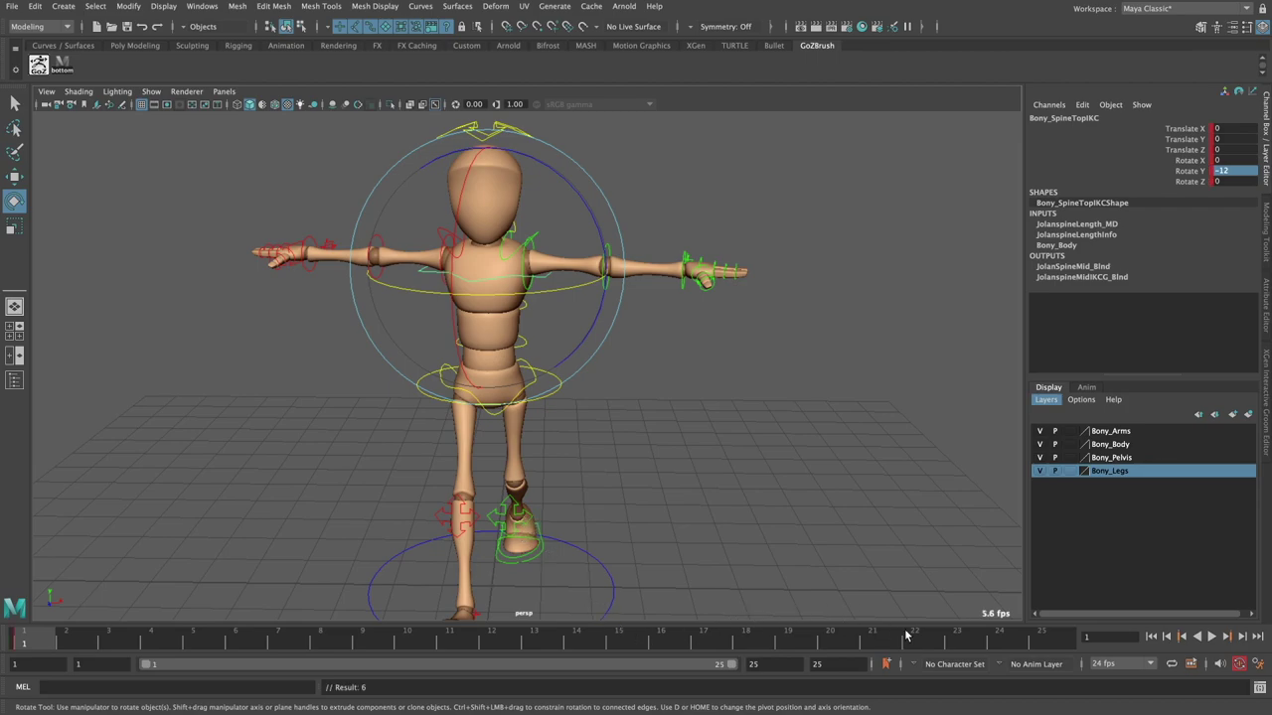
{"action": "left_click_drag", "start_coordinate": [906, 636], "coordinate": [1042, 636]}
{"action": "left_click_drag", "start_coordinate": [504, 644], "coordinate": [526, 642]}
{"action": "type", "text": "12"}
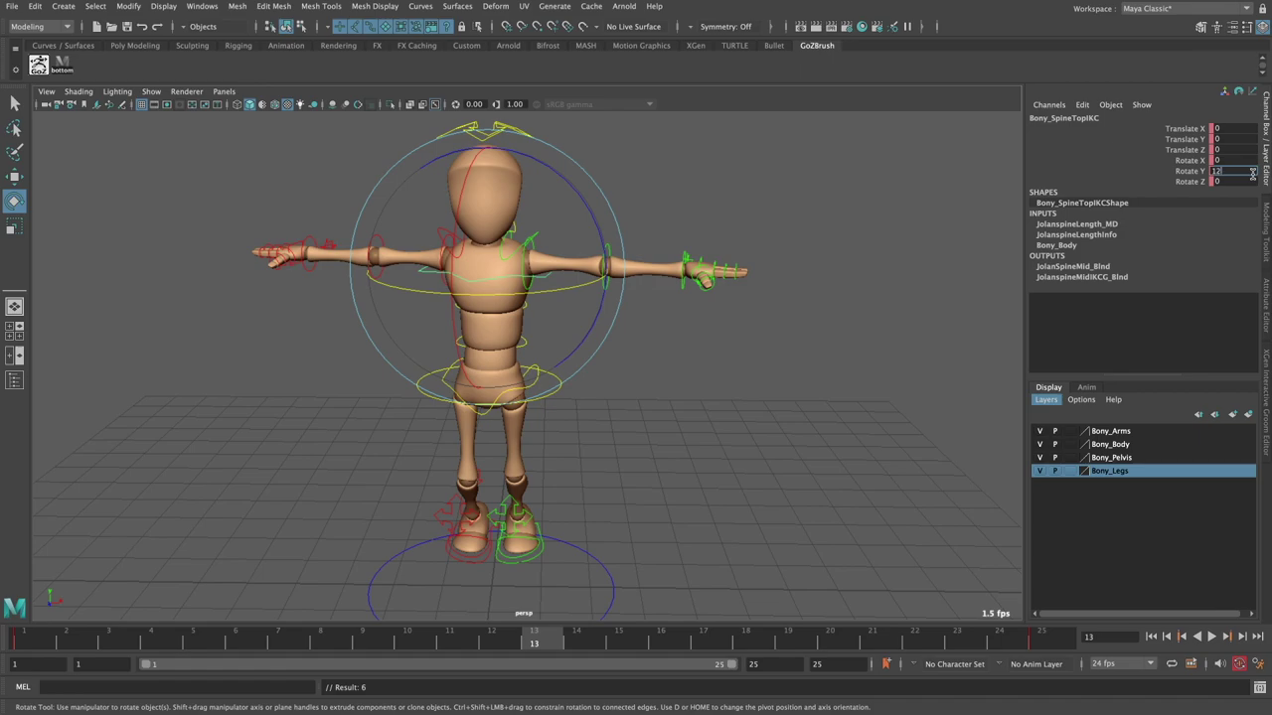
{"action": "key", "text": "Return"}
- Preview the walk, return to frame 1 and select Bony_ROOTC
{"action": "left_click_drag", "start_coordinate": [530, 325], "coordinate": [621, 372], "text": "alt"}
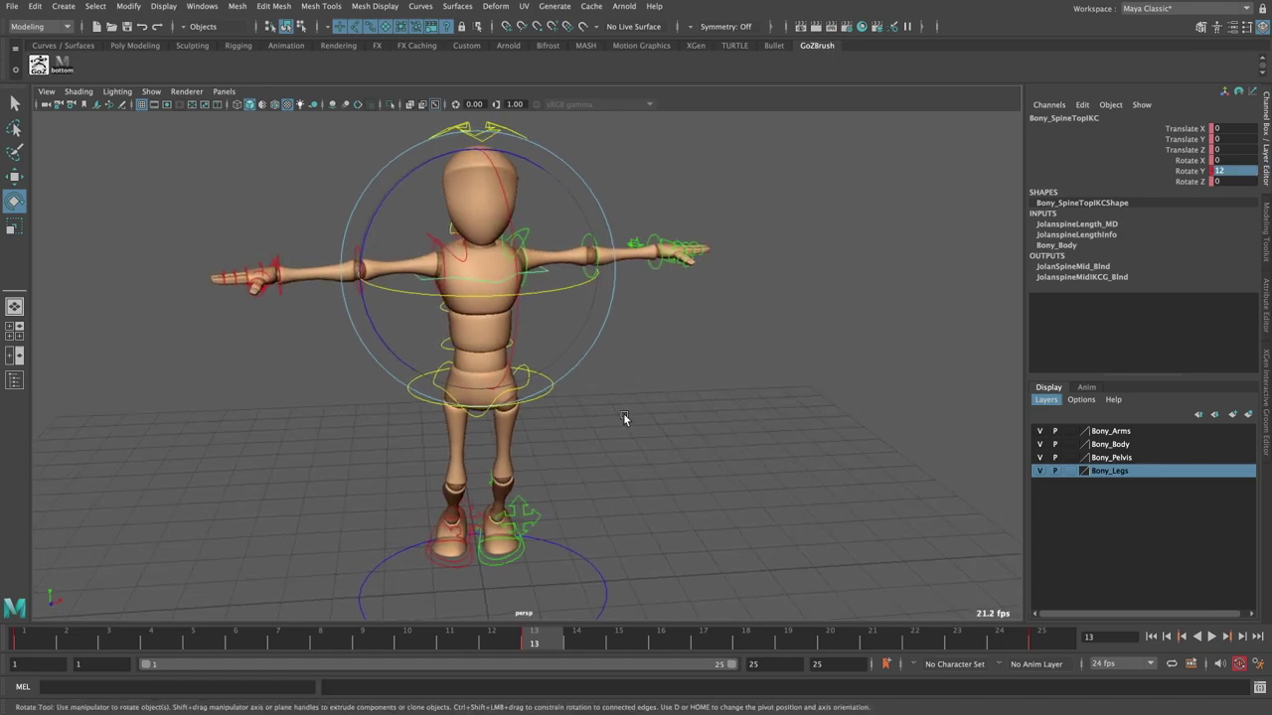
{"action": "left_click_drag", "start_coordinate": [661, 448], "coordinate": [807, 492], "text": "alt"}
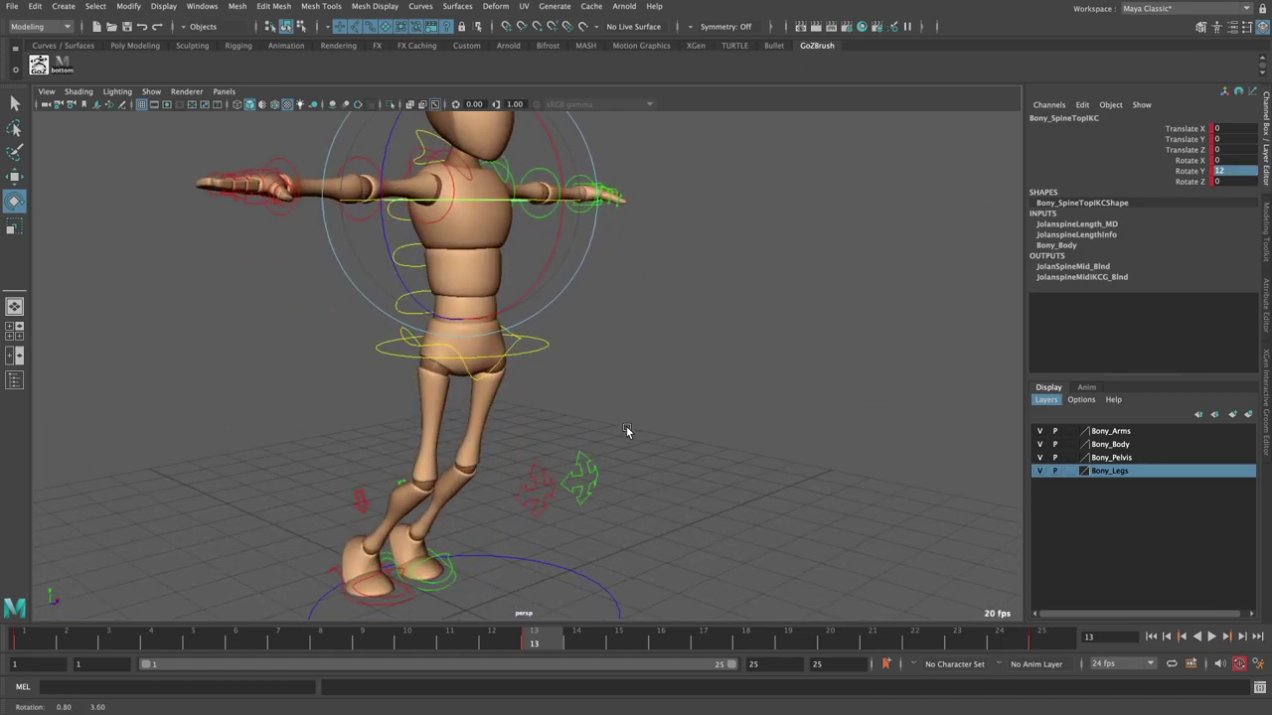
{"action": "left_click", "coordinate": [1213, 638]}
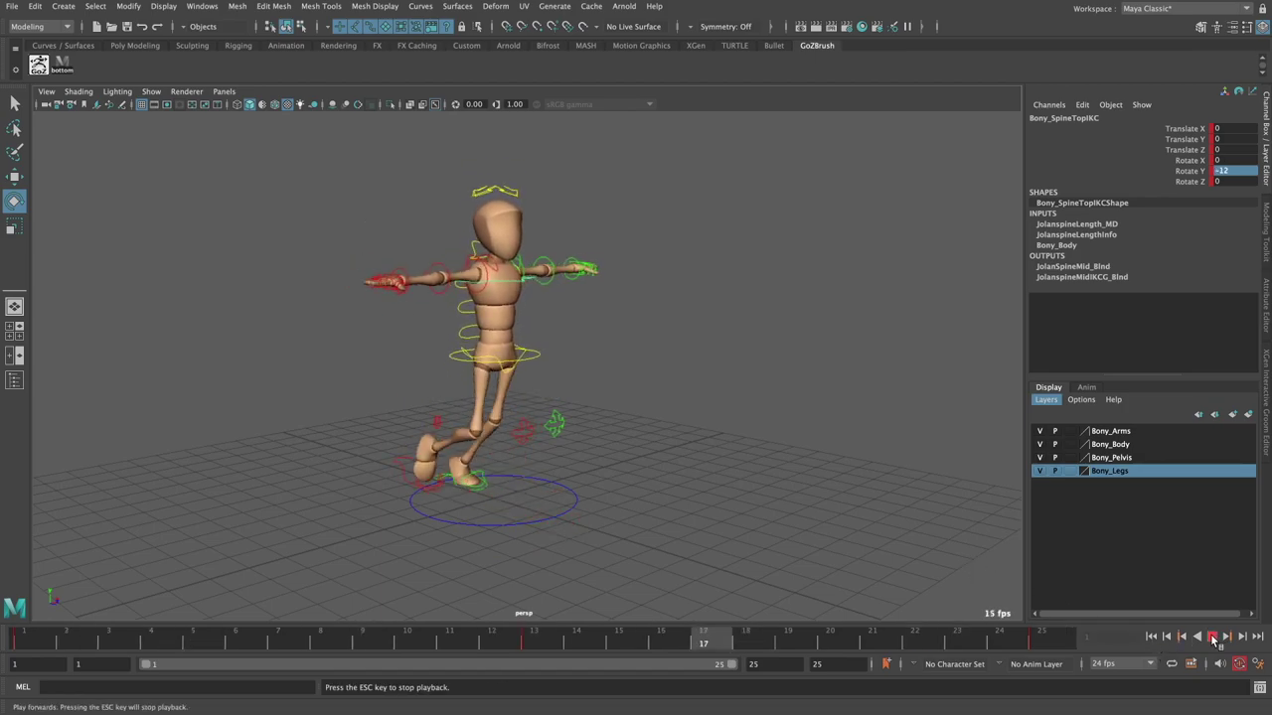
{"action": "left_click", "coordinate": [1213, 638]}
{"action": "left_click", "coordinate": [1151, 637]}
{"action": "scroll", "coordinate": [525, 388], "scroll_direction": "up", "scroll_amount": 5}
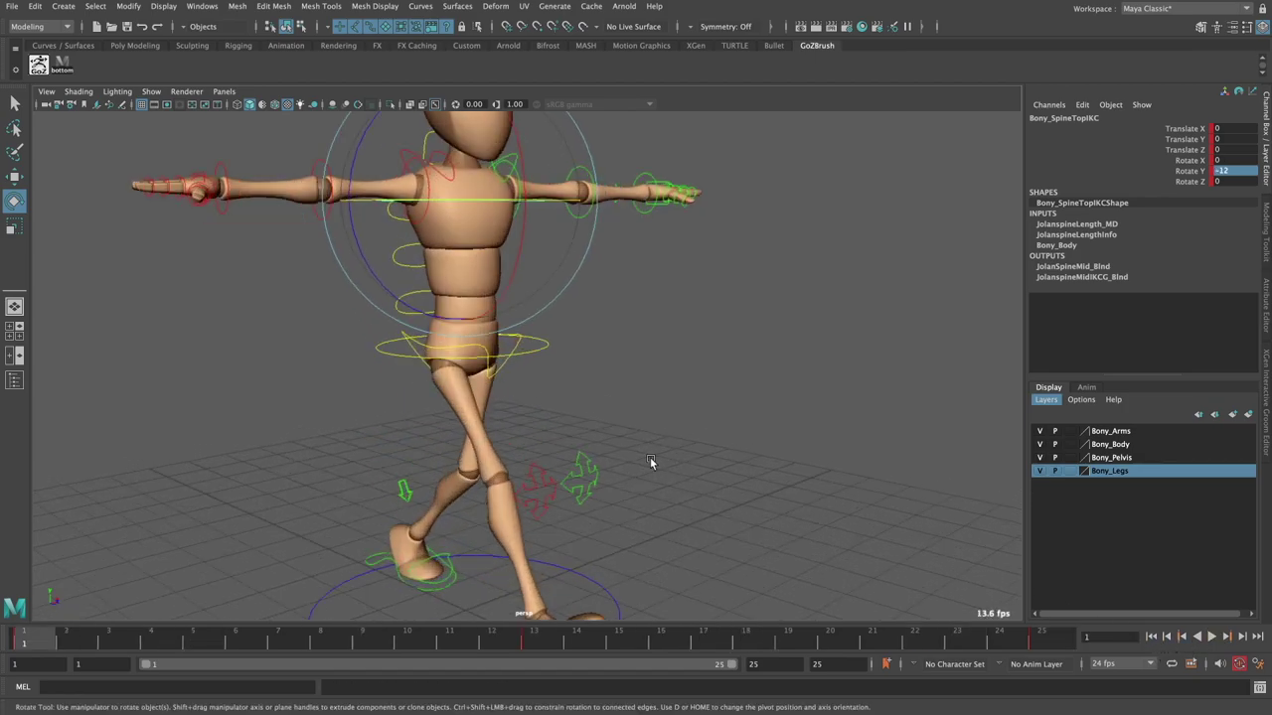
{"action": "left_click", "coordinate": [525, 388]}
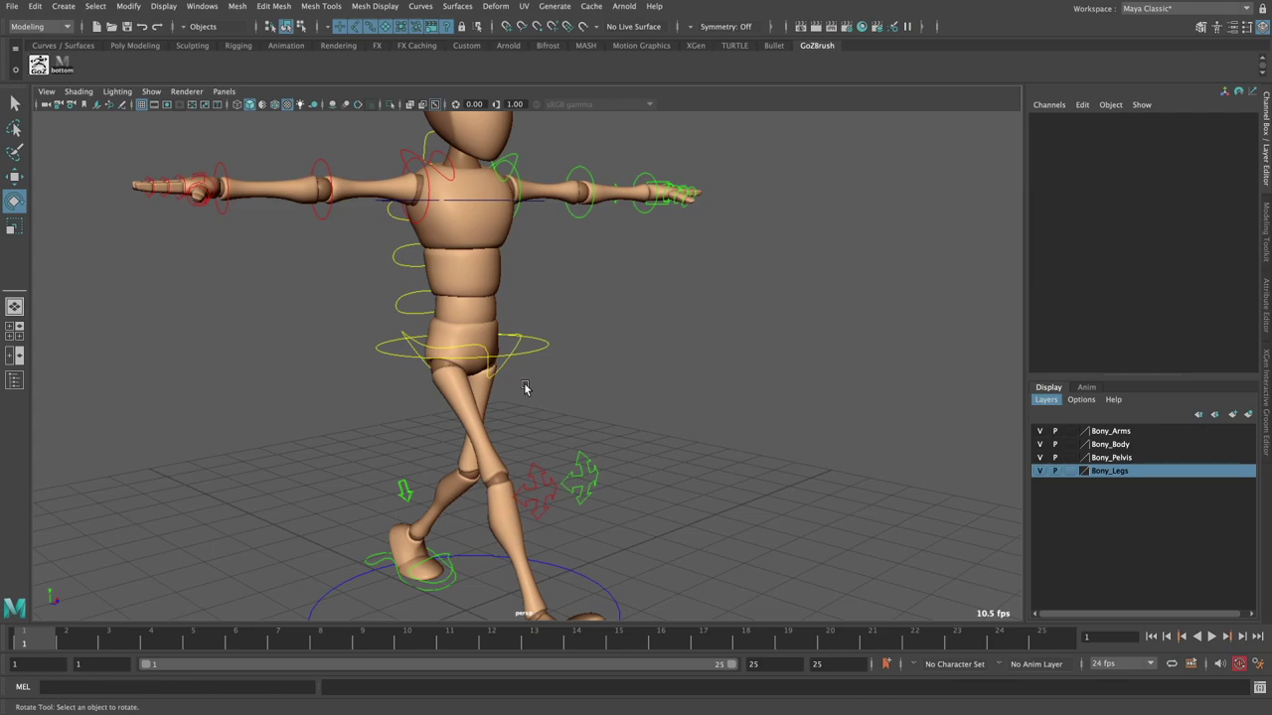
{"action": "left_click", "coordinate": [530, 358]}
- Open the Graph Editor from Windows > Animation Editors and reposition its window
{"action": "key", "text": "f"}
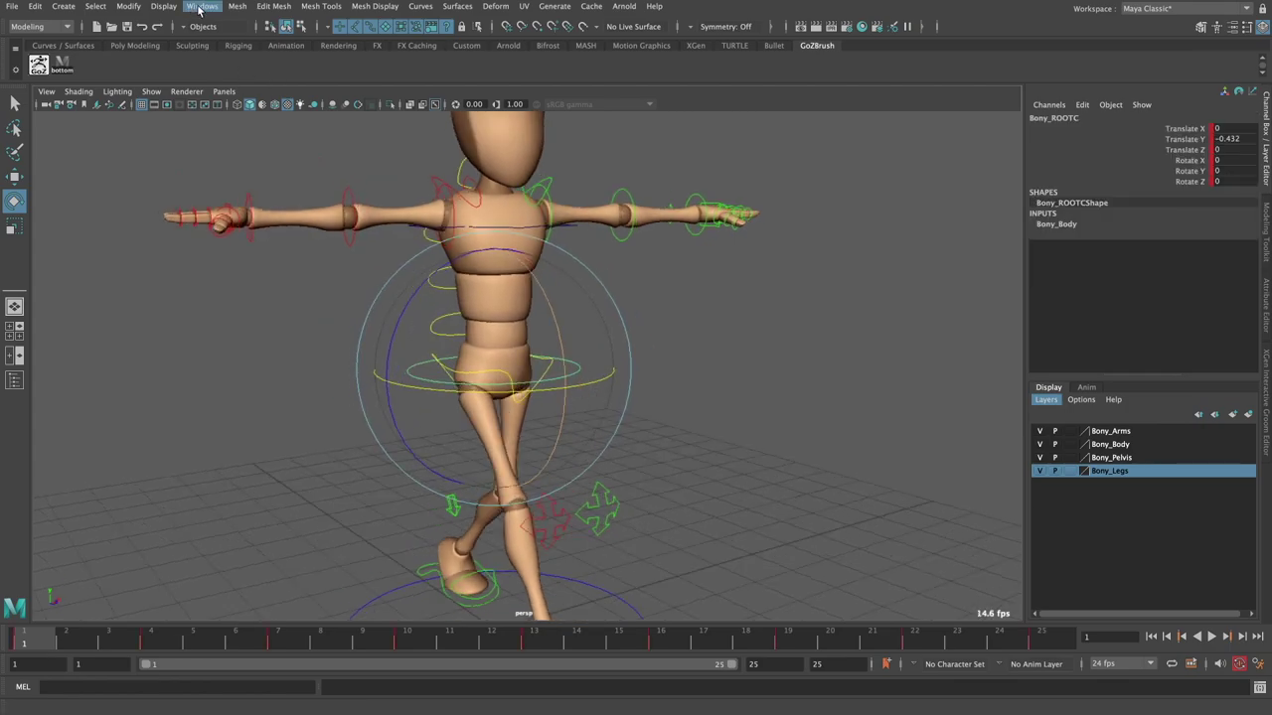
{"action": "left_click", "coordinate": [200, 8]}
{"action": "mouse_move", "coordinate": [239, 80]}
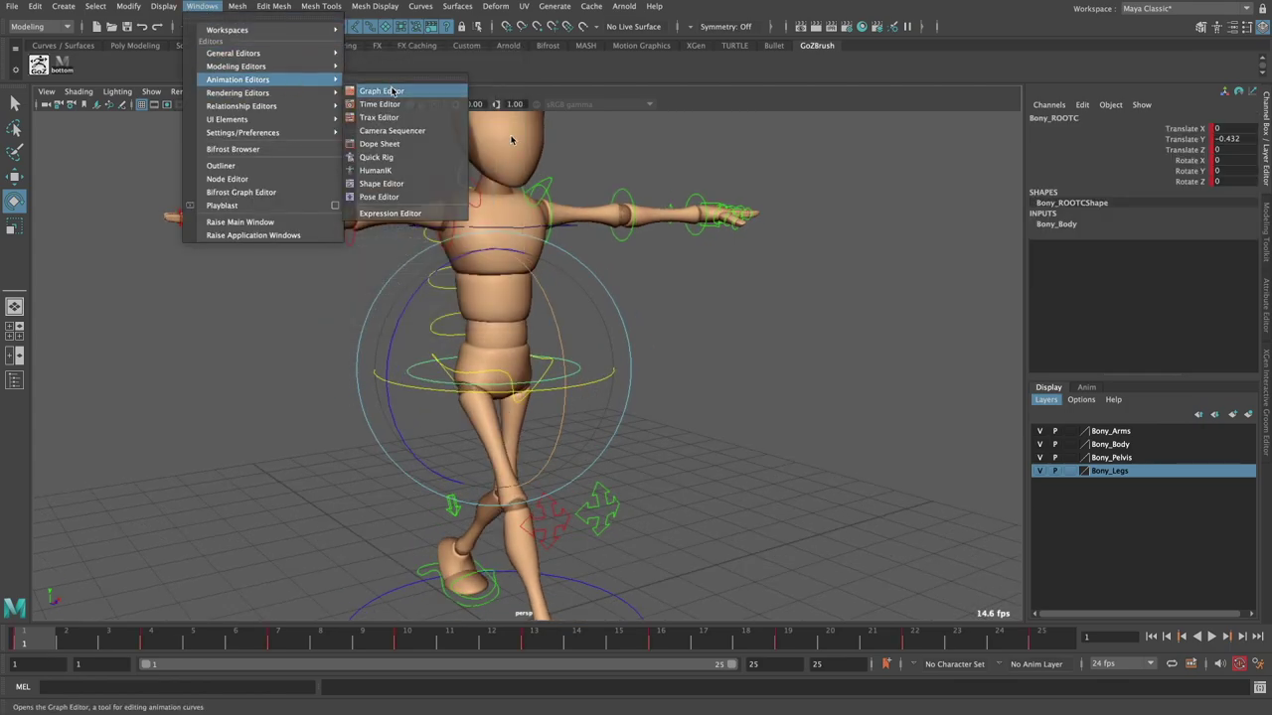
{"action": "left_click", "coordinate": [381, 90]}
{"action": "left_click_drag", "start_coordinate": [659, 419], "coordinate": [643, 338]}
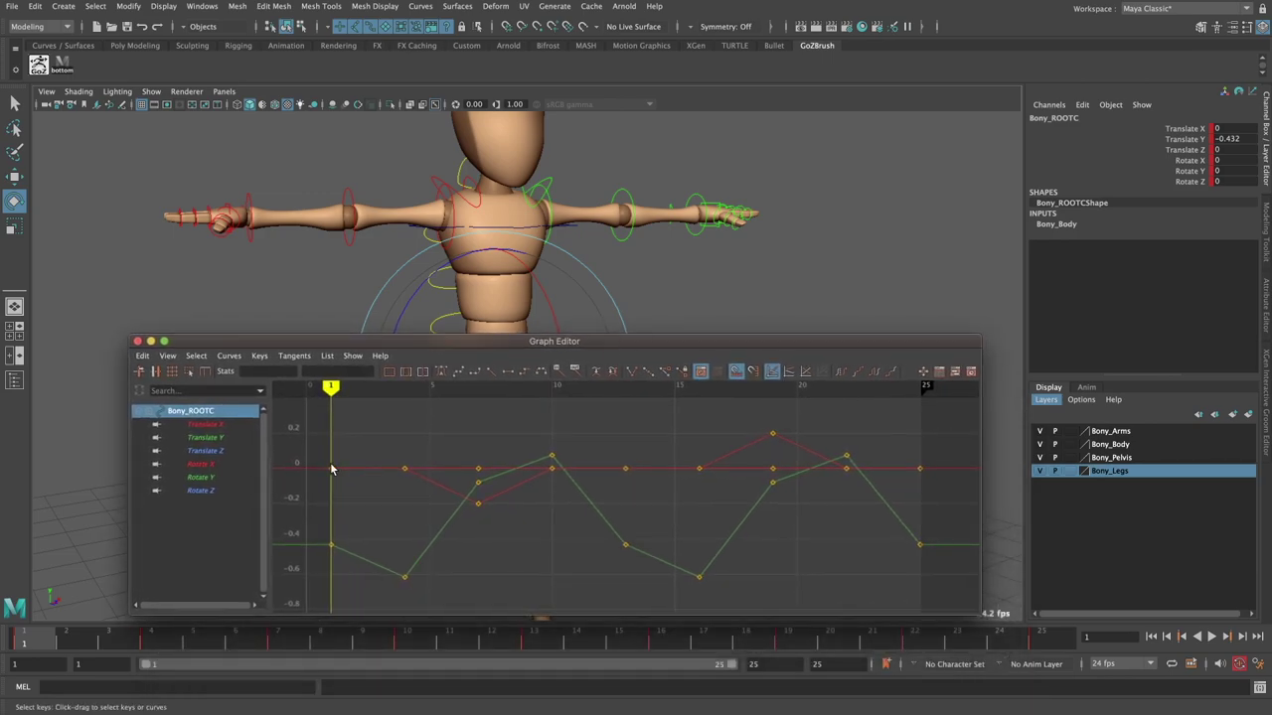
{"action": "left_click_drag", "start_coordinate": [246, 336], "coordinate": [241, 336]}
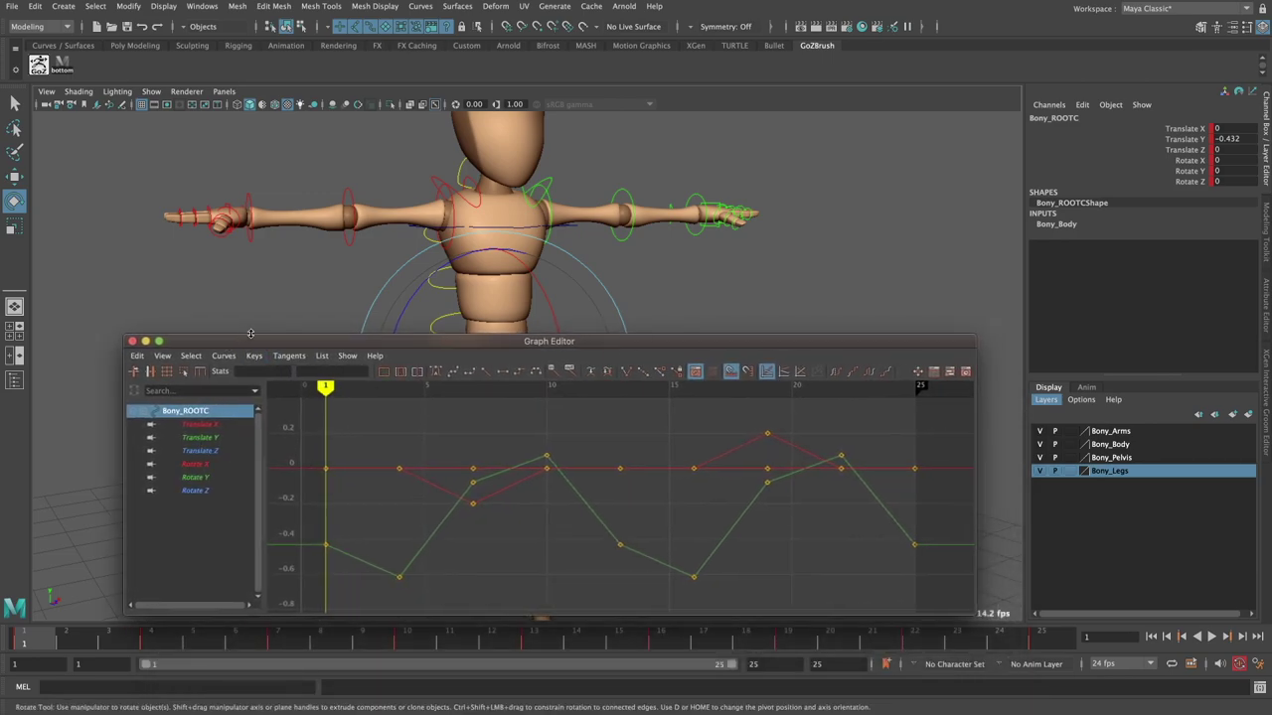
- Switch to the Animation workspace and reset it to its default layout
{"action": "left_click", "coordinate": [1185, 8]}
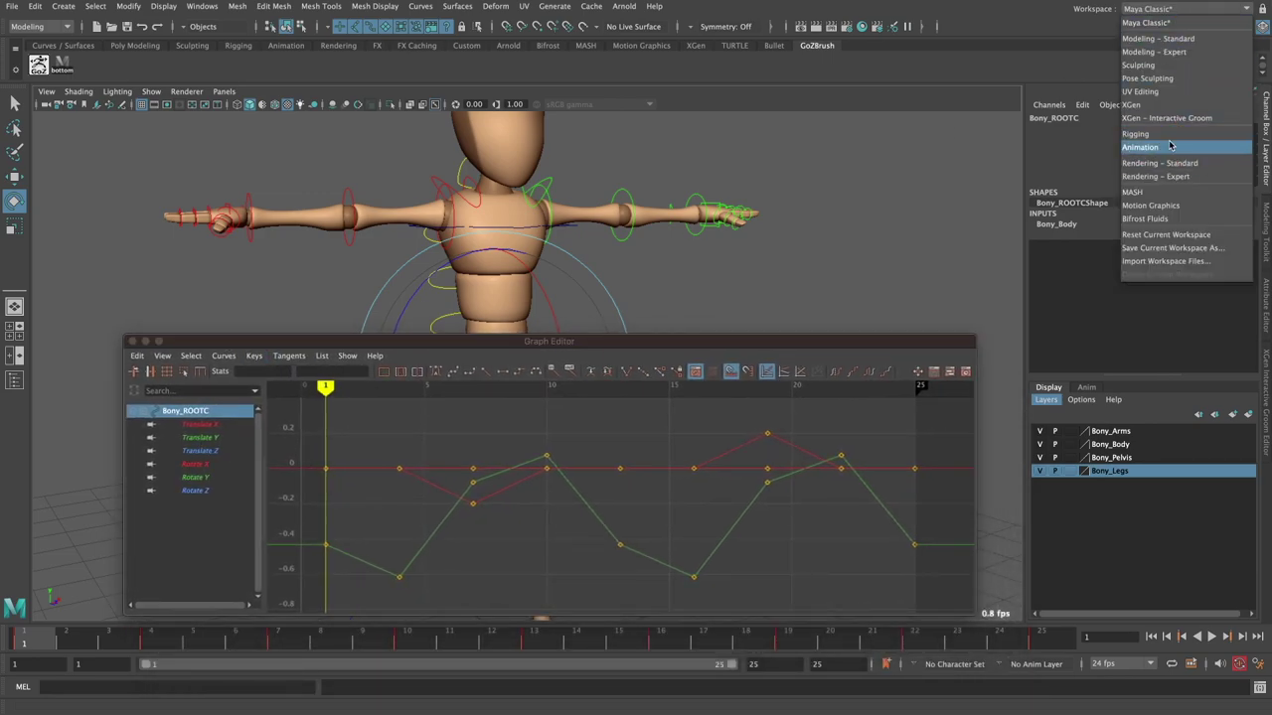
{"action": "left_click", "coordinate": [1171, 147]}
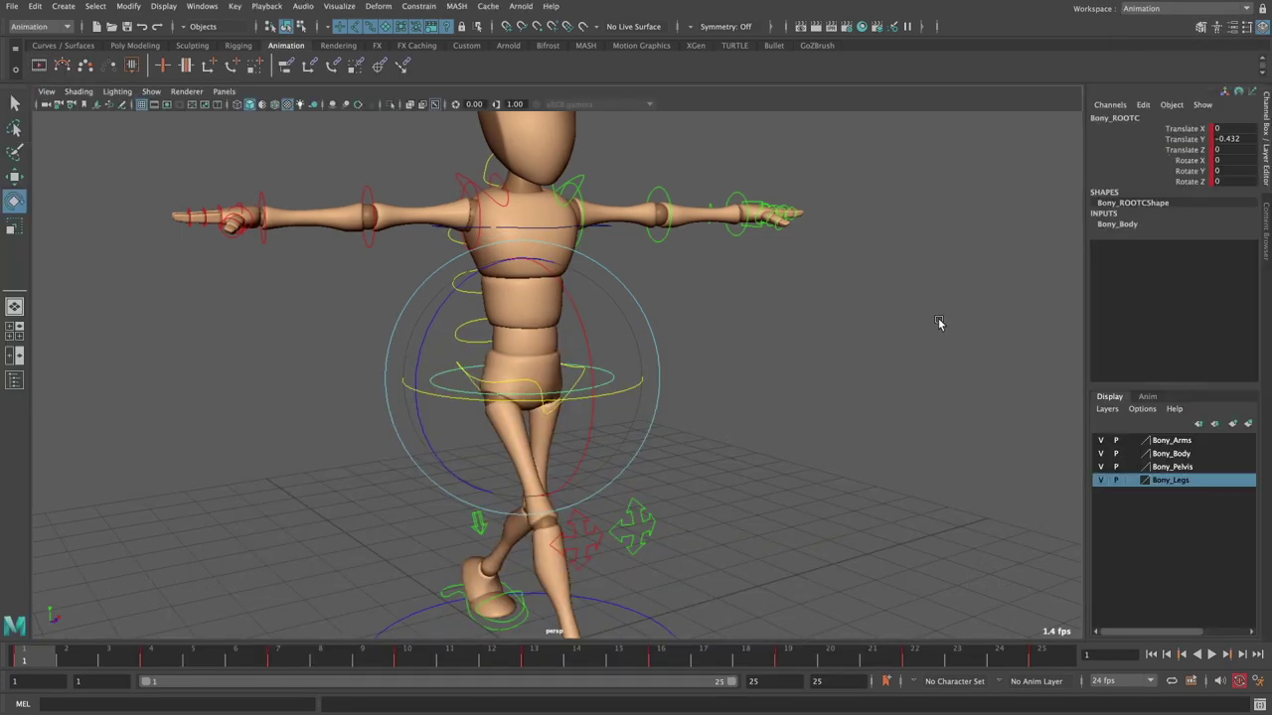
{"action": "left_click", "coordinate": [1152, 10]}
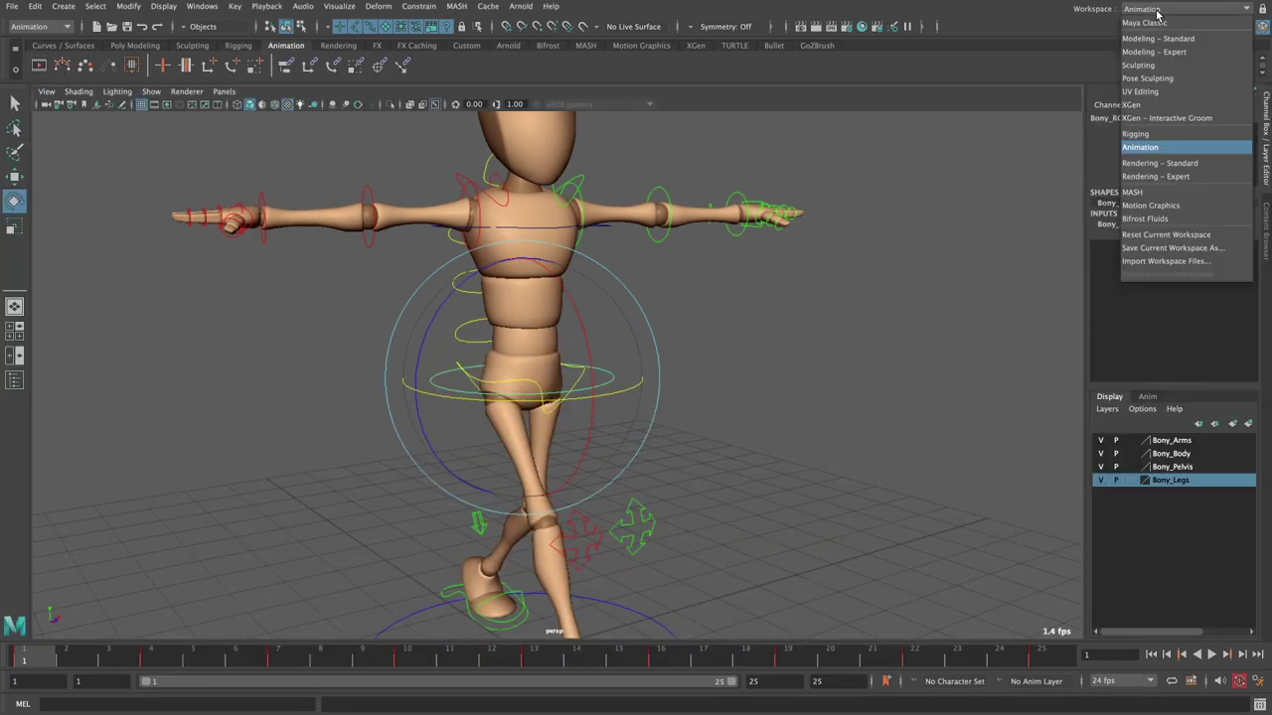
{"action": "left_click", "coordinate": [812, 275]}
{"action": "left_click", "coordinate": [210, 7]}
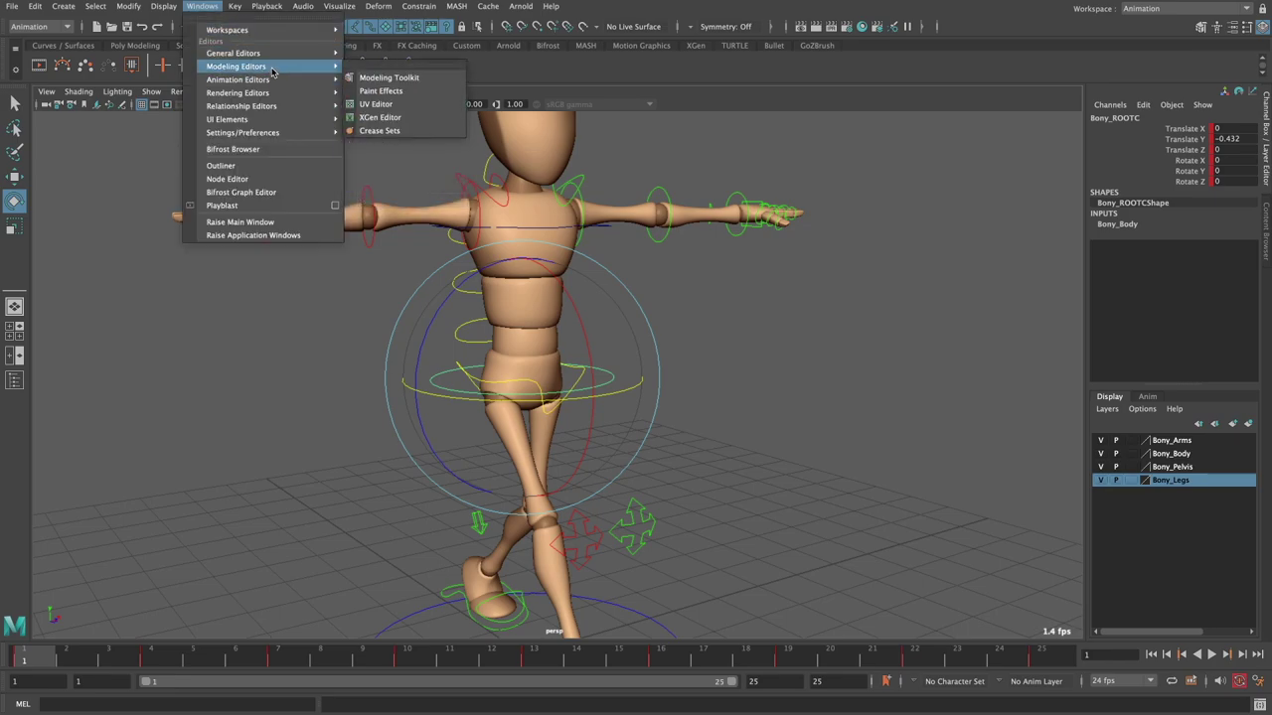
{"action": "left_click", "coordinate": [1164, 12]}
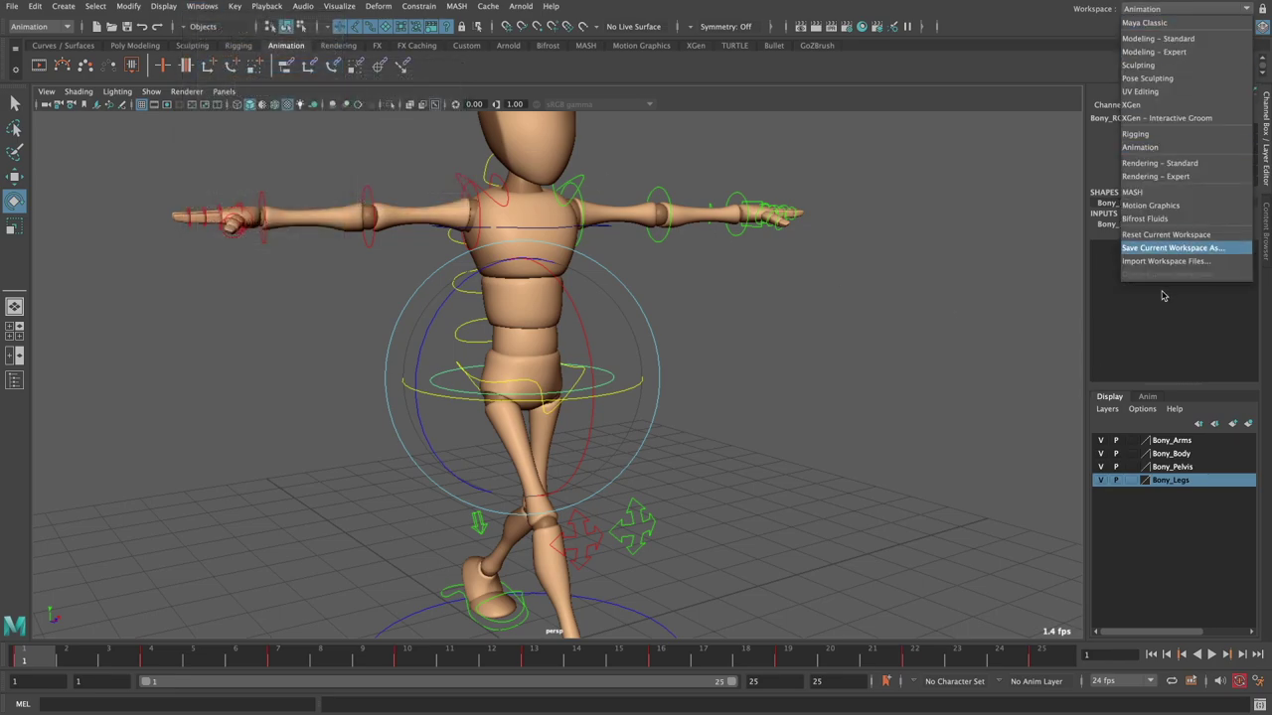
{"action": "left_click", "coordinate": [1172, 235]}
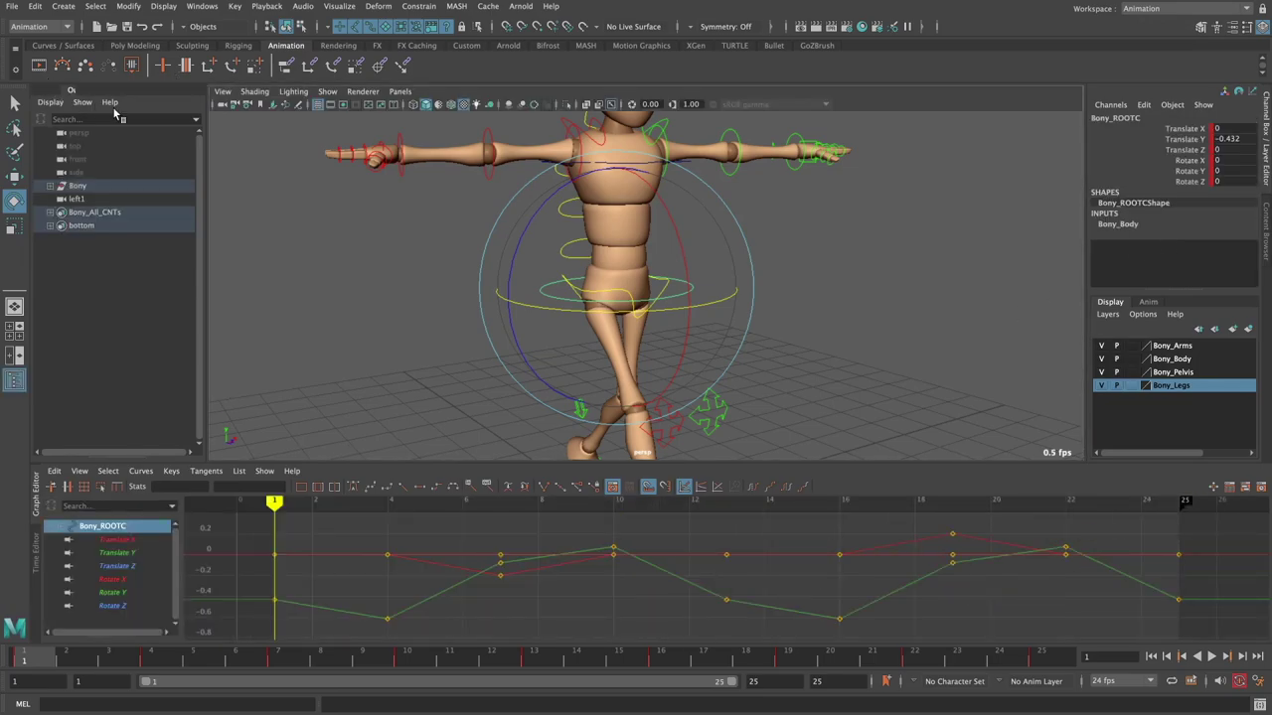
- Close the floating Outliner and select Bony_ROOTC with the move tool
{"action": "left_click_drag", "start_coordinate": [42, 96], "coordinate": [199, 131]}
{"action": "left_click", "coordinate": [196, 128]}
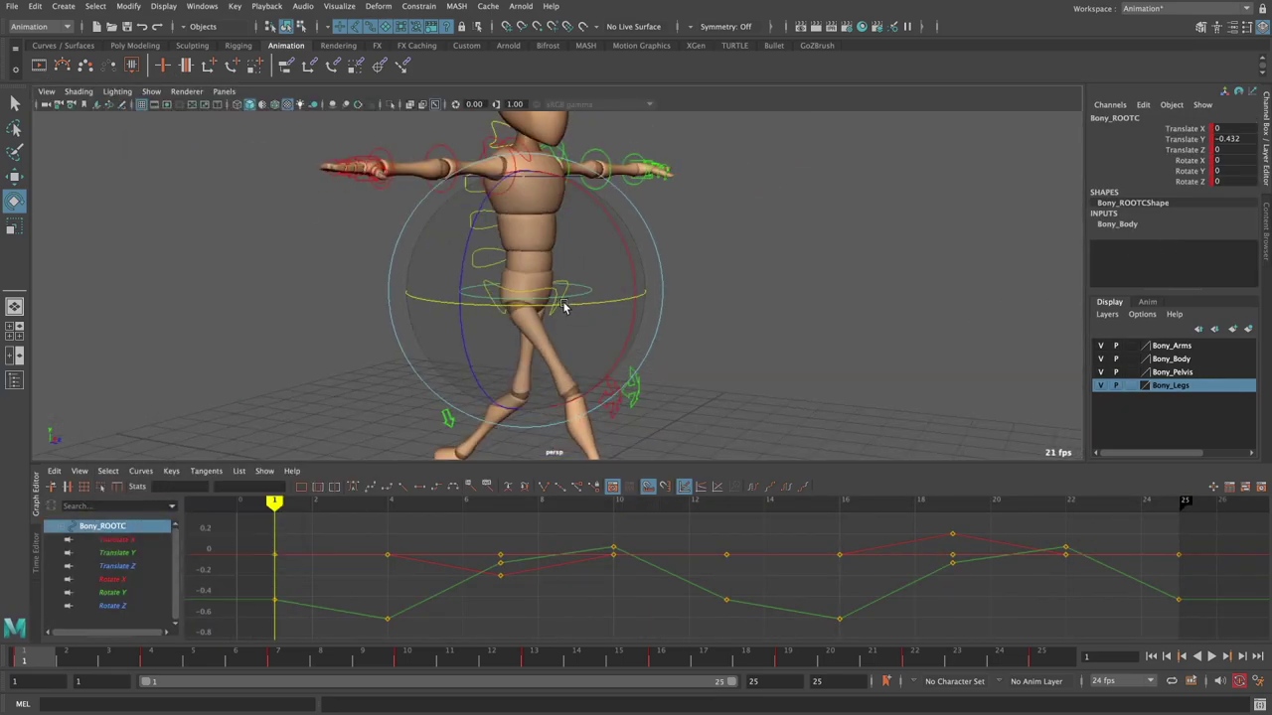
{"action": "left_click", "coordinate": [761, 315]}
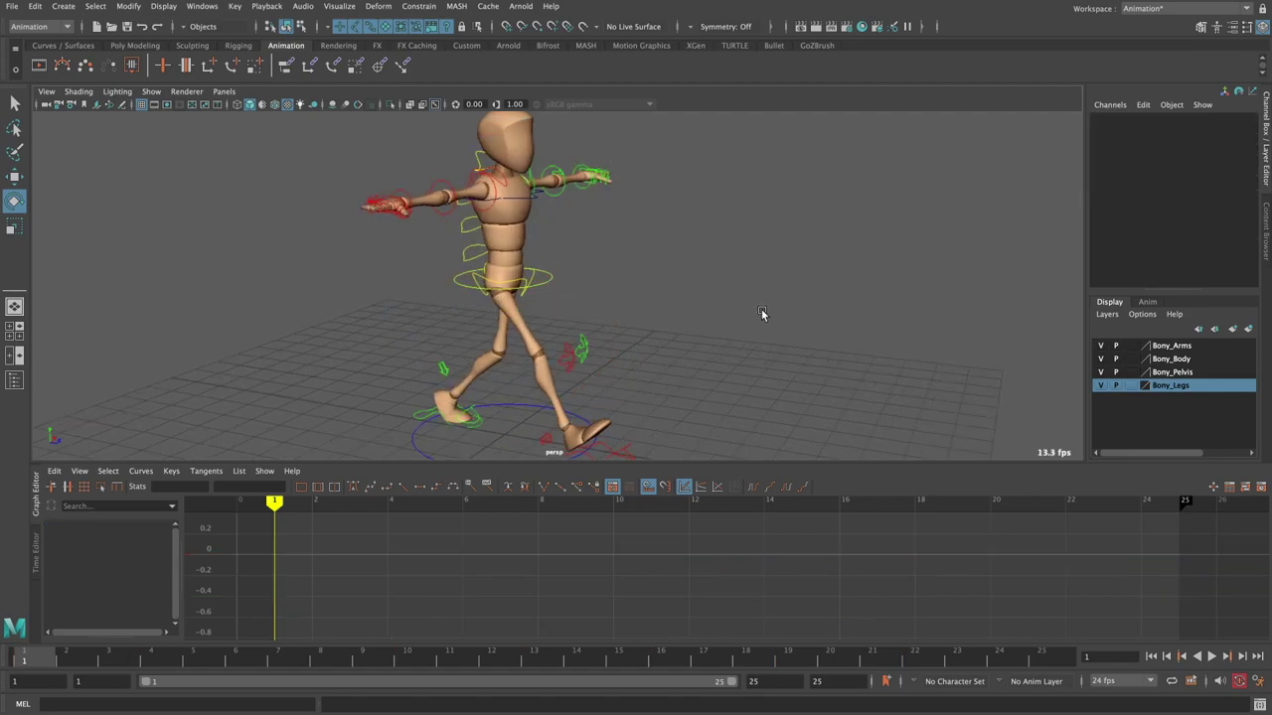
{"action": "key", "text": "w"}
{"action": "left_click", "coordinate": [542, 284]}
{"action": "scroll", "coordinate": [572, 573], "scroll_direction": "down", "scroll_amount": 5}
- Set post-infinity on all root keys to Cycle with Offset and isolate Translate X
{"action": "left_click_drag", "start_coordinate": [572, 573], "coordinate": [810, 594]}
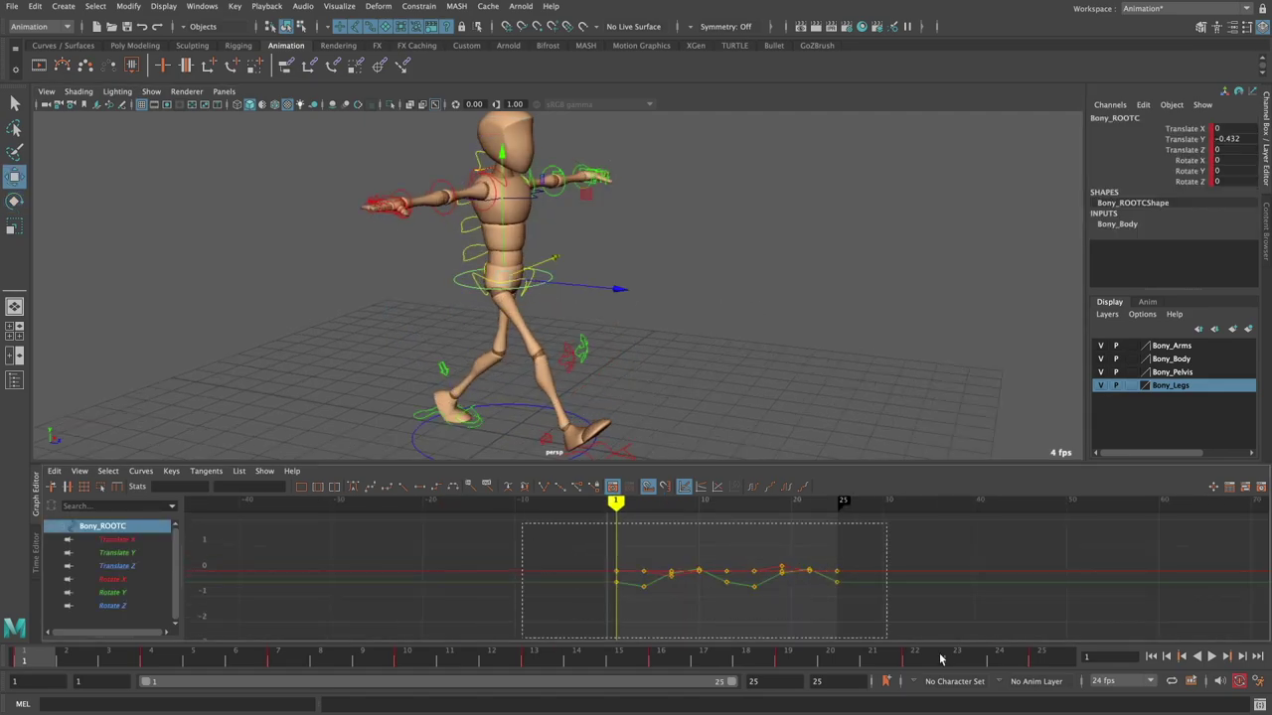
{"action": "key", "text": "f"}
{"action": "left_click", "coordinate": [753, 487]}
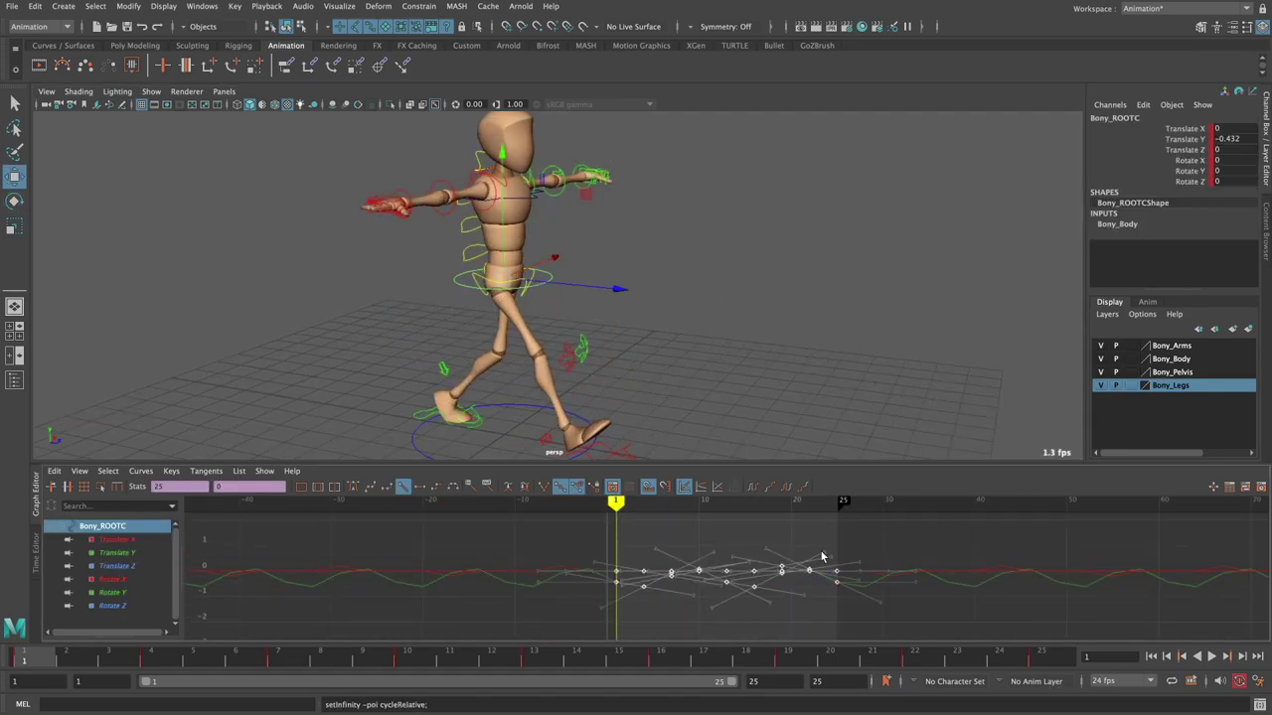
{"action": "left_click", "coordinate": [118, 540]}
- Delete the extra Translate X keys at frames 12, 15 and 22
{"action": "key", "text": "f"}
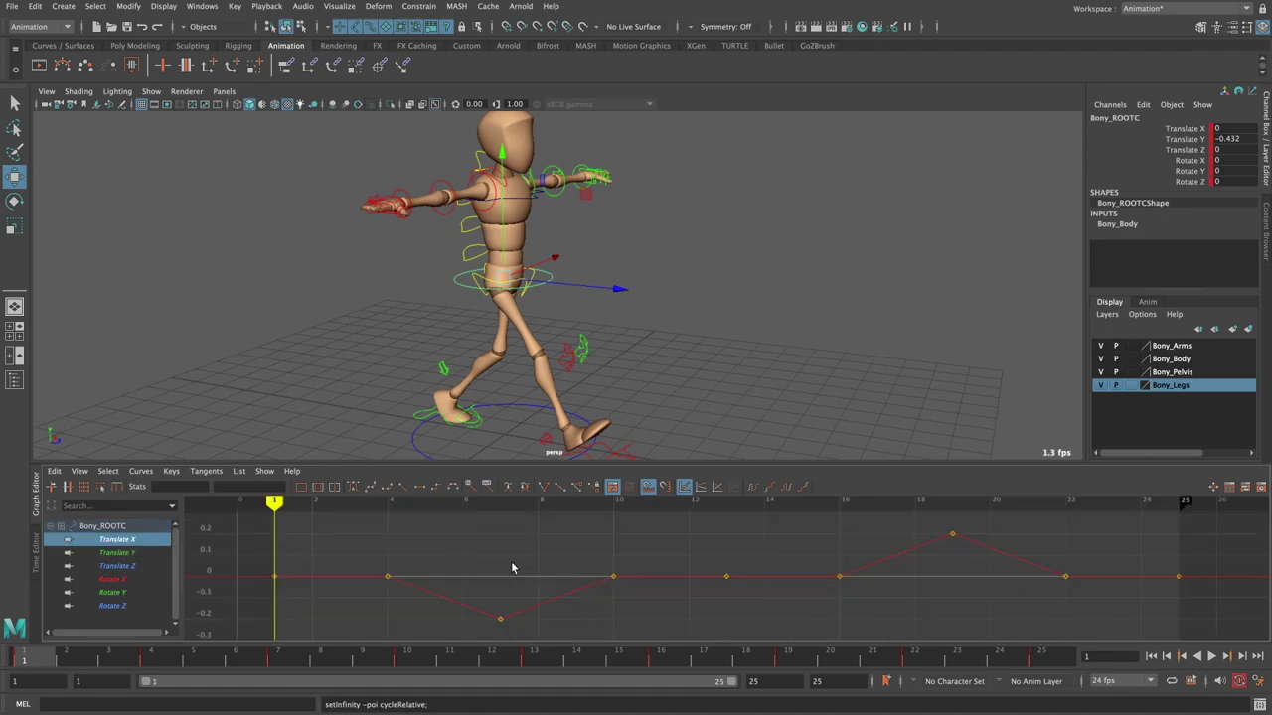
{"action": "key", "text": "f"}
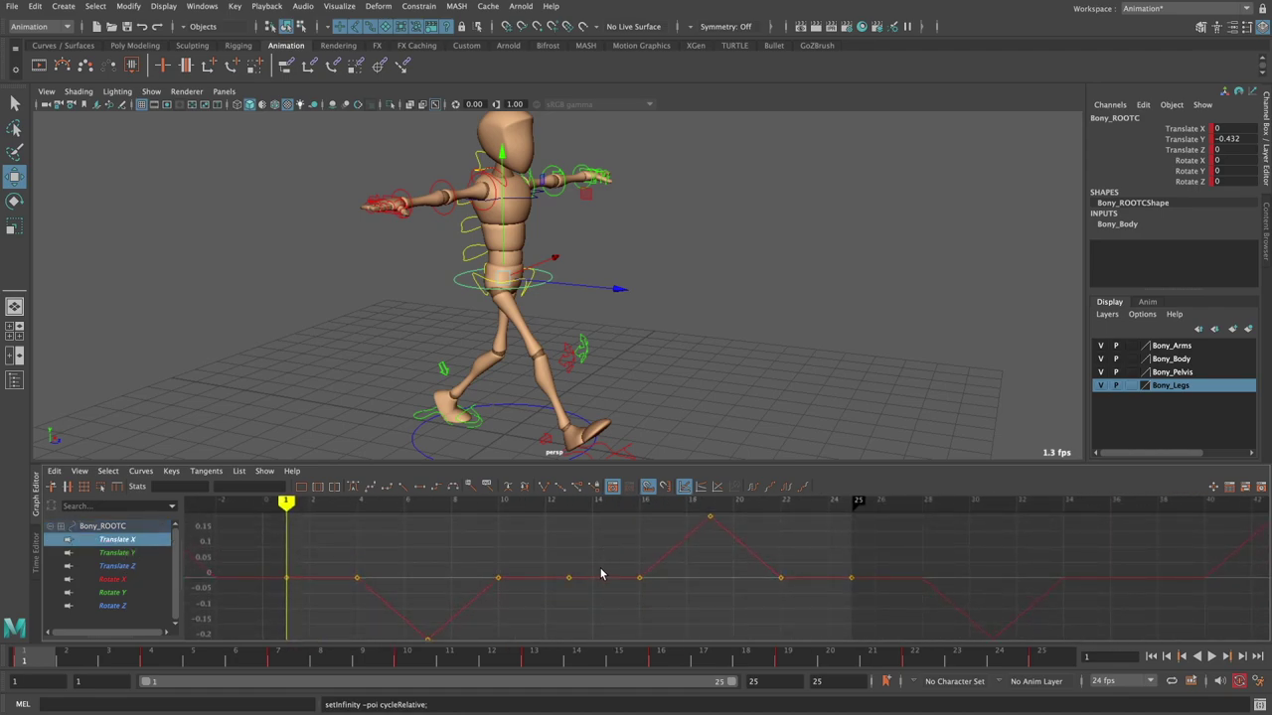
{"action": "left_click_drag", "start_coordinate": [496, 559], "coordinate": [517, 604]}
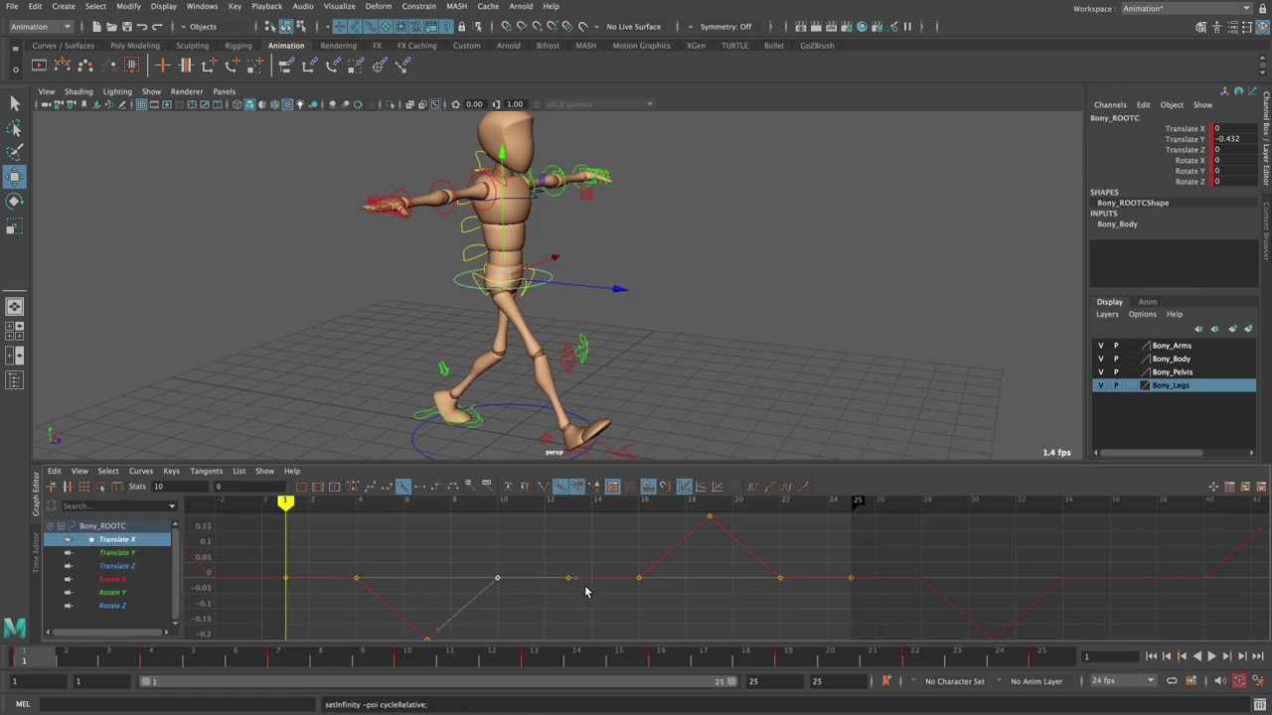
{"action": "left_click", "coordinate": [639, 578], "text": "shift"}
{"action": "key", "text": "Delete"}
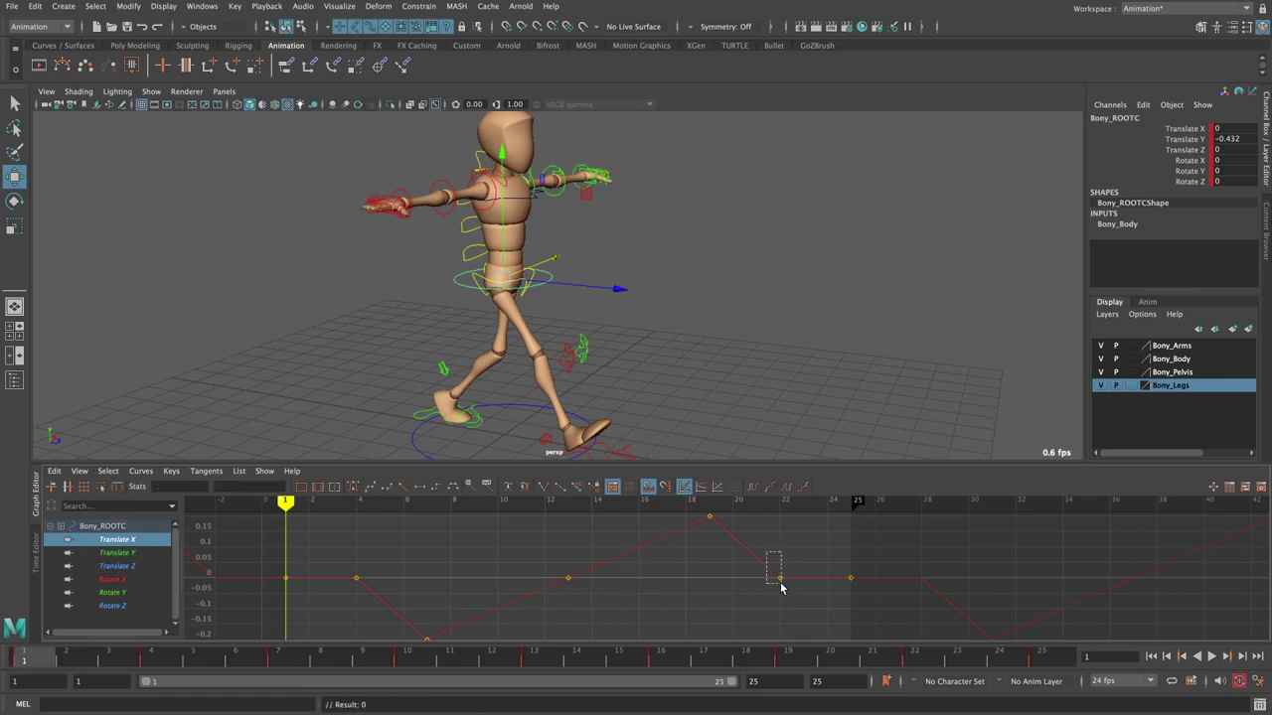
{"action": "key", "text": "Delete"}
{"action": "scroll", "coordinate": [736, 588], "scroll_direction": "down", "scroll_amount": 3}
{"action": "middle_click_drag", "start_coordinate": [665, 574], "coordinate": [539, 565], "text": "alt"}
- Give every Translate X key spline tangents
{"action": "left_click_drag", "start_coordinate": [485, 564], "coordinate": [496, 598]}
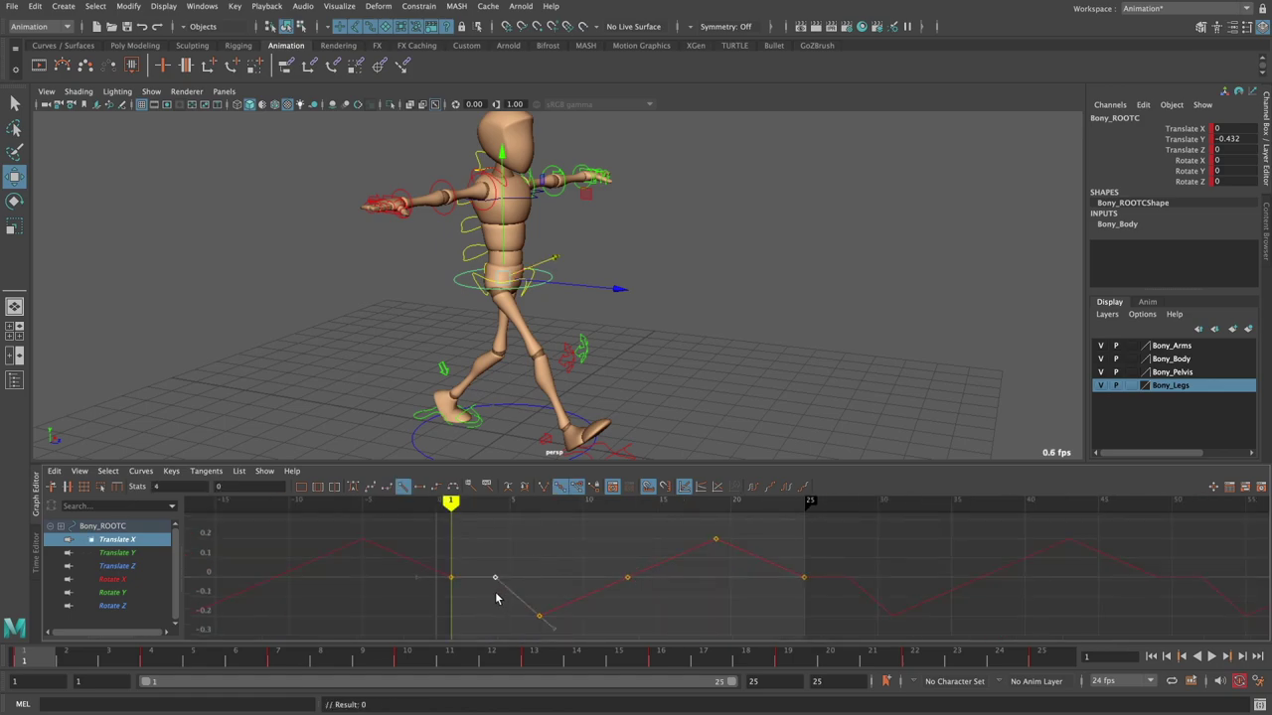
{"action": "middle_click_drag", "start_coordinate": [527, 604], "coordinate": [696, 604], "text": "alt"}
{"action": "left_click_drag", "start_coordinate": [496, 537], "coordinate": [752, 636]}
{"action": "middle_click_drag", "start_coordinate": [867, 586], "coordinate": [666, 586], "text": "alt"}
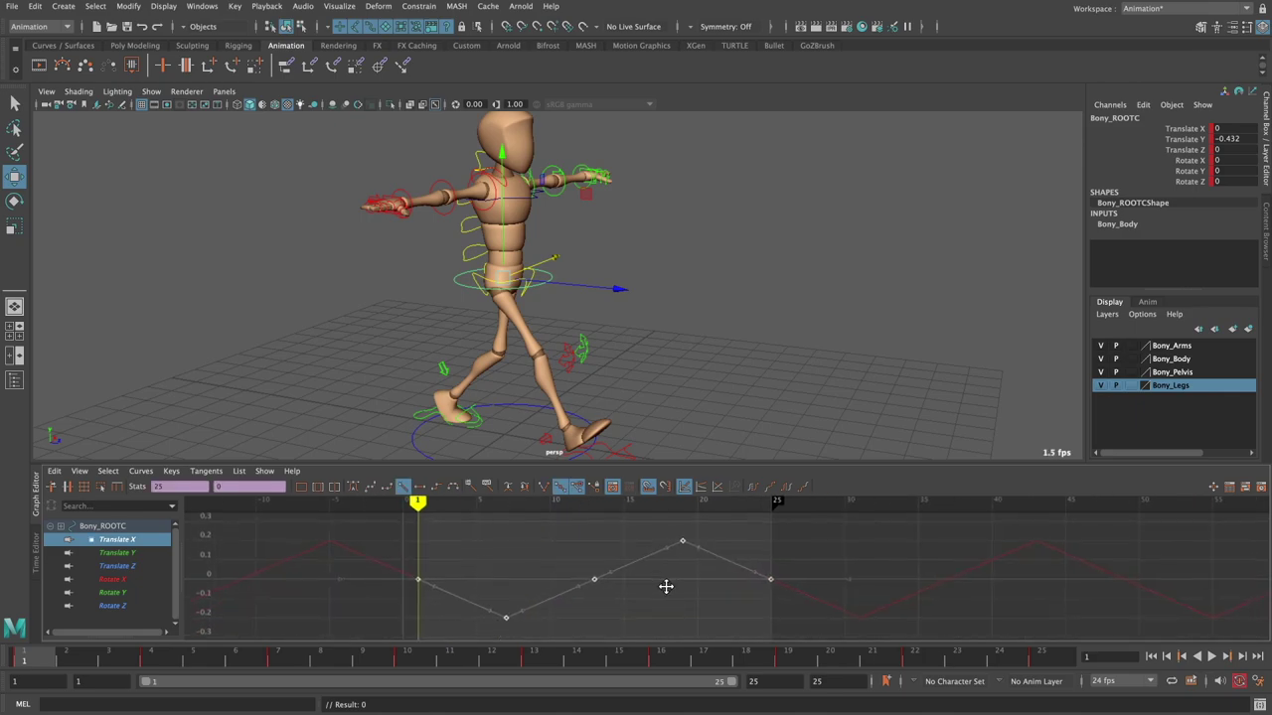
{"action": "left_click", "coordinate": [420, 487]}
{"action": "middle_click_drag", "start_coordinate": [556, 596], "coordinate": [587, 590], "text": "alt"}
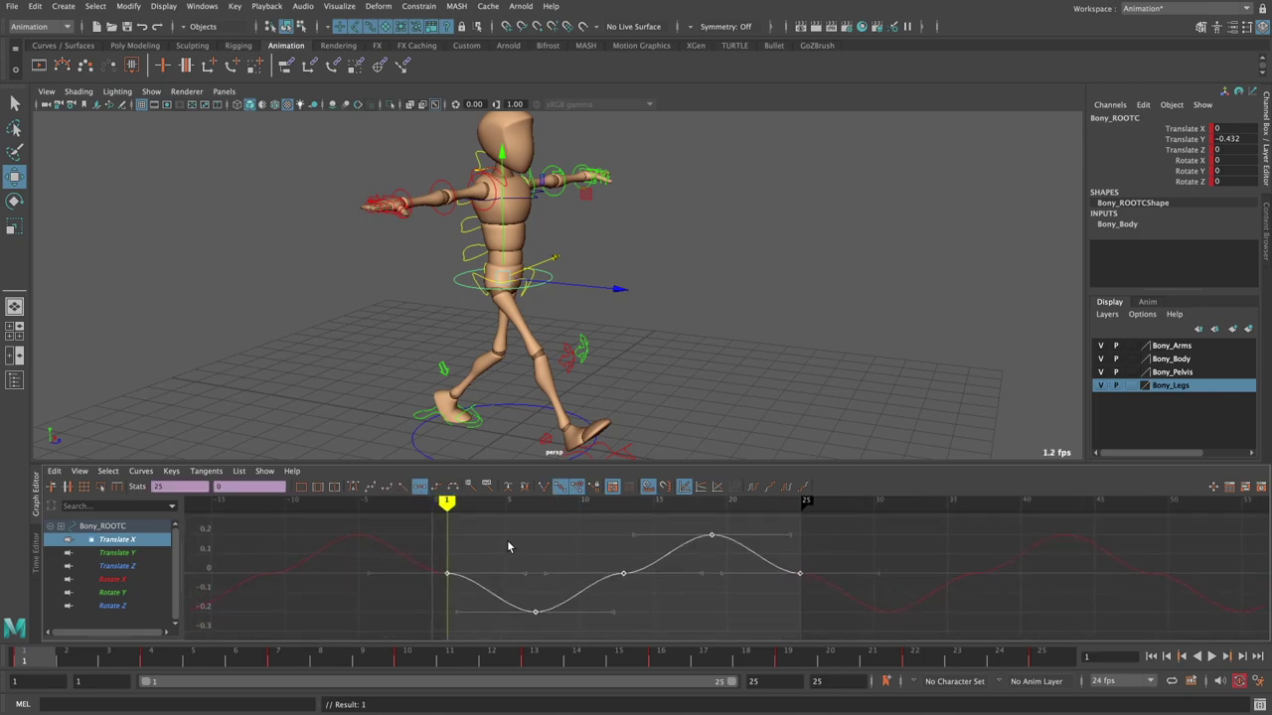
{"action": "left_click", "coordinate": [835, 556]}
- Tweak the Translate X end-key tangents, undoing a too-steep tangent at frame 13
{"action": "left_click_drag", "start_coordinate": [846, 544], "coordinate": [785, 590]}
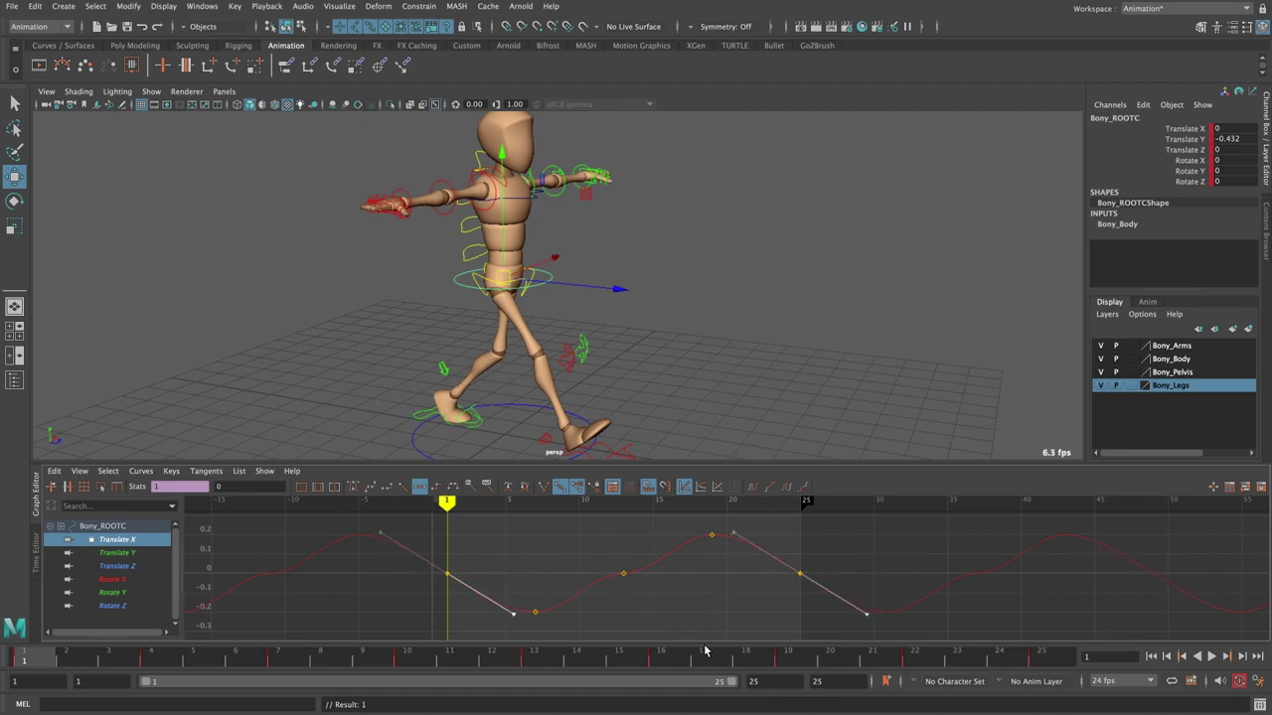
{"action": "left_click", "coordinate": [643, 603]}
{"action": "left_click_drag", "start_coordinate": [643, 604], "coordinate": [564, 566]}
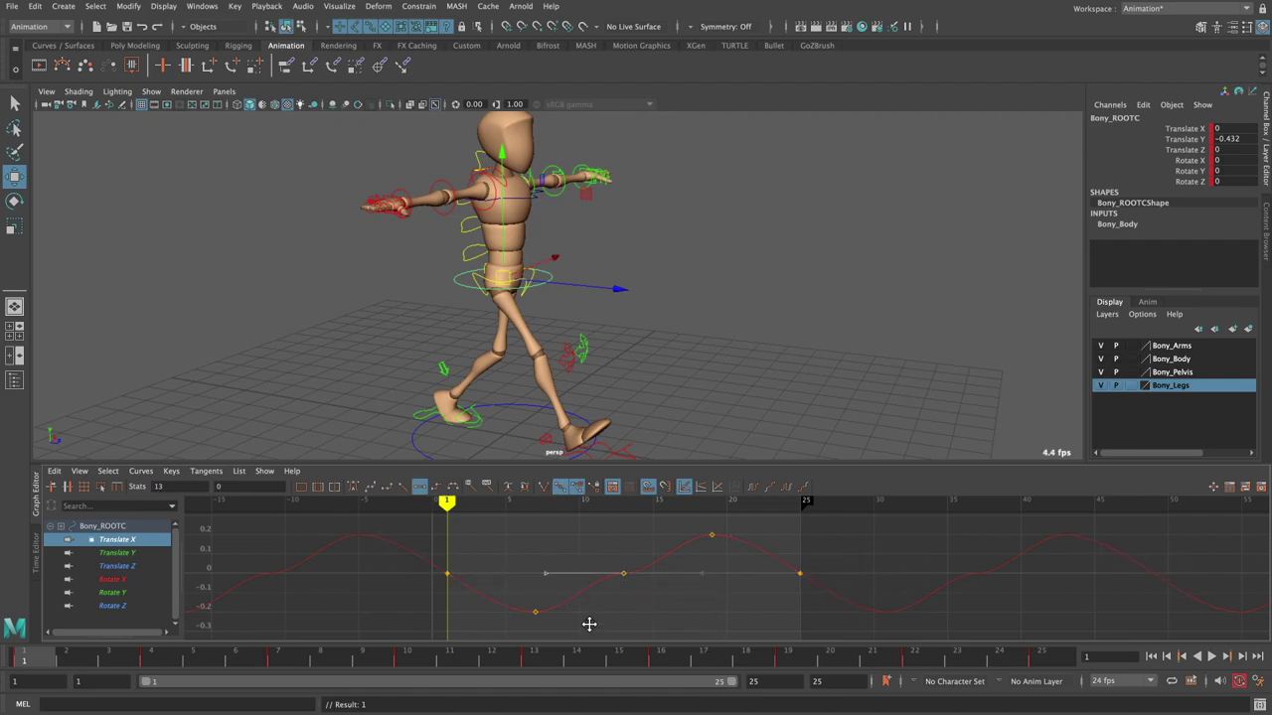
{"action": "middle_click_drag", "start_coordinate": [589, 624], "coordinate": [591, 643]}
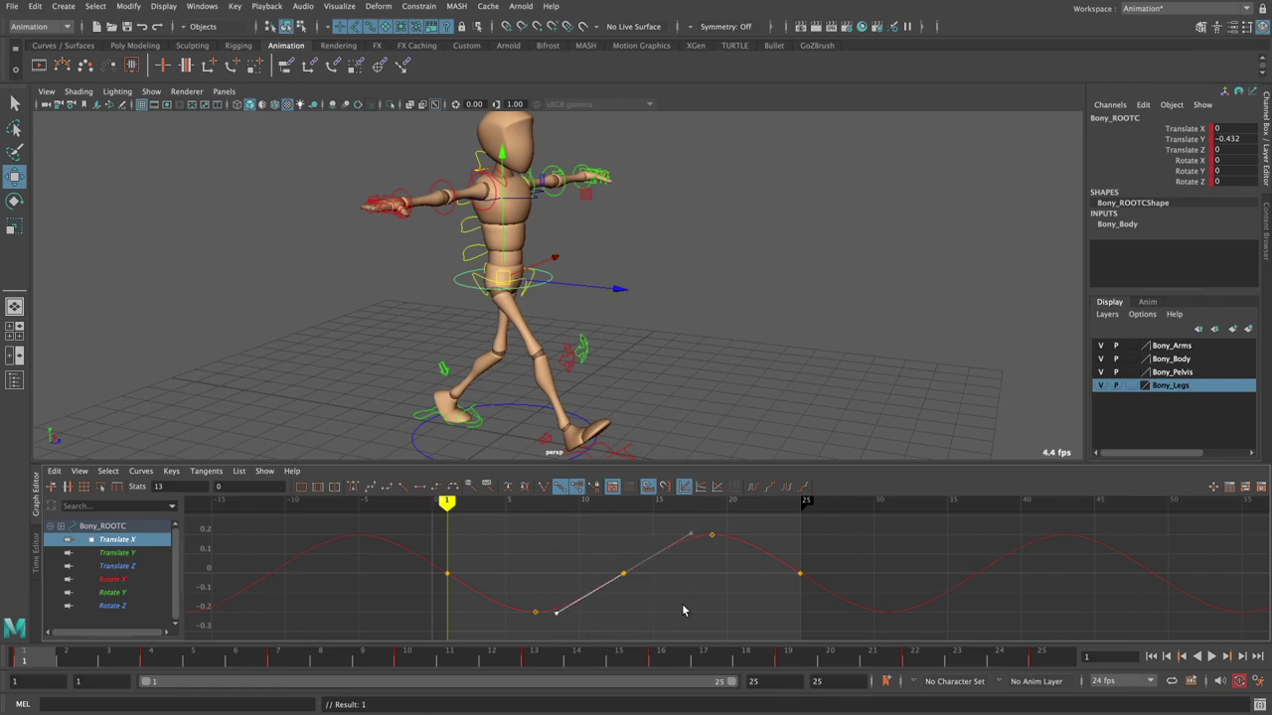
{"action": "mouse_move", "coordinate": [683, 610]}
{"action": "right_mouse_down", "text": "alt"}
{"action": "mouse_move", "coordinate": [682, 579]}
{"action": "mouse_move", "coordinate": [669, 582]}
{"action": "right_mouse_up", "text": "alt"}
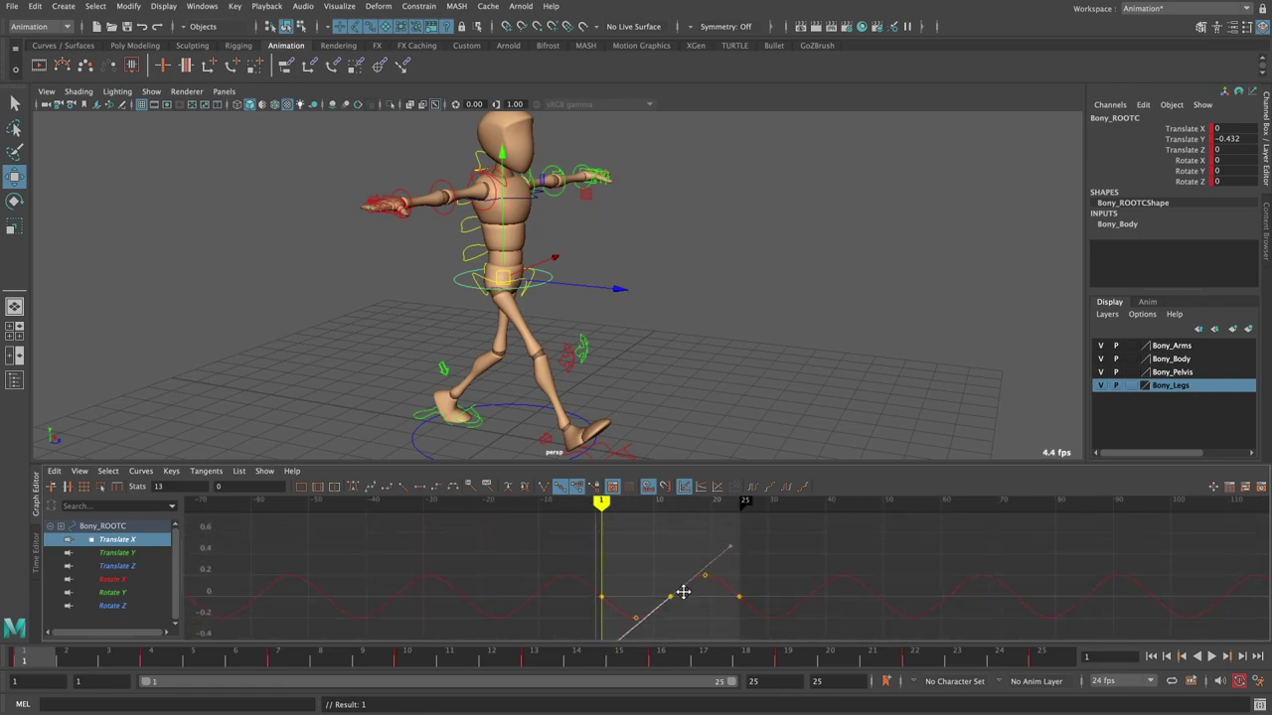
{"action": "key", "text": "ctrl+z"}
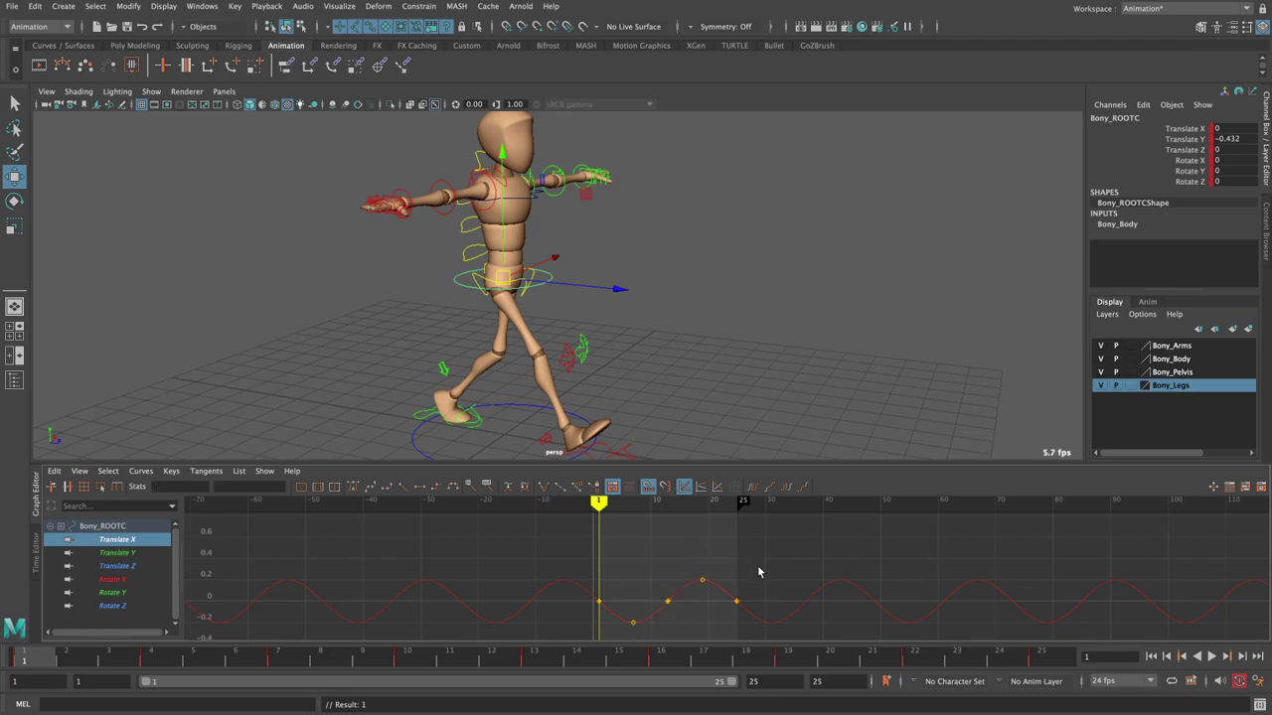
{"action": "left_click_drag", "start_coordinate": [713, 623], "coordinate": [712, 622]}
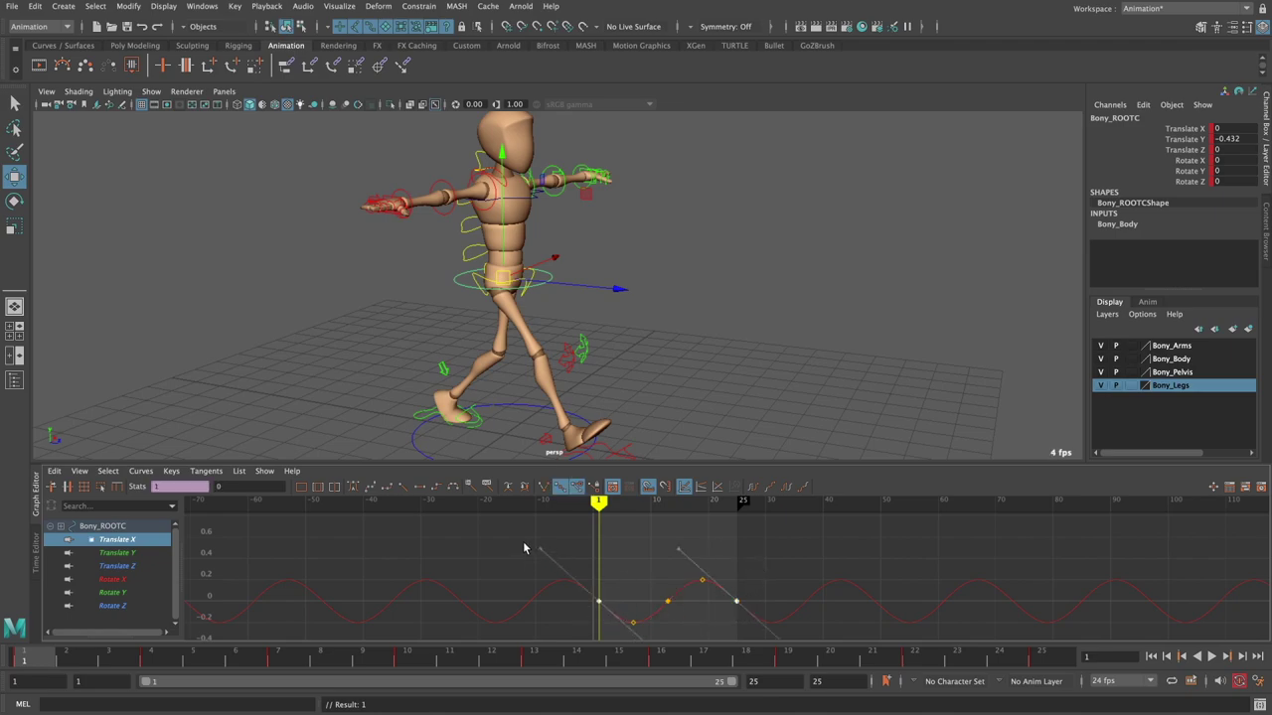
{"action": "key", "text": "f"}
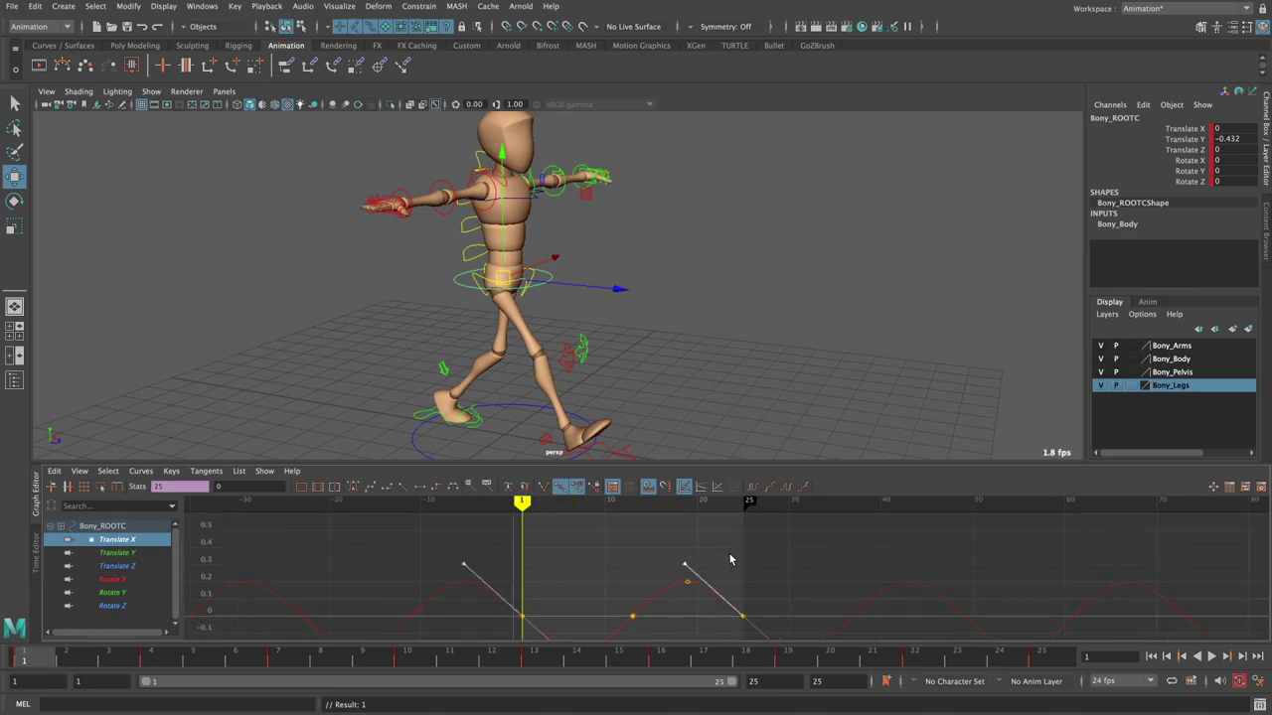
{"action": "middle_click_drag", "start_coordinate": [610, 565], "coordinate": [679, 563], "text": "alt"}
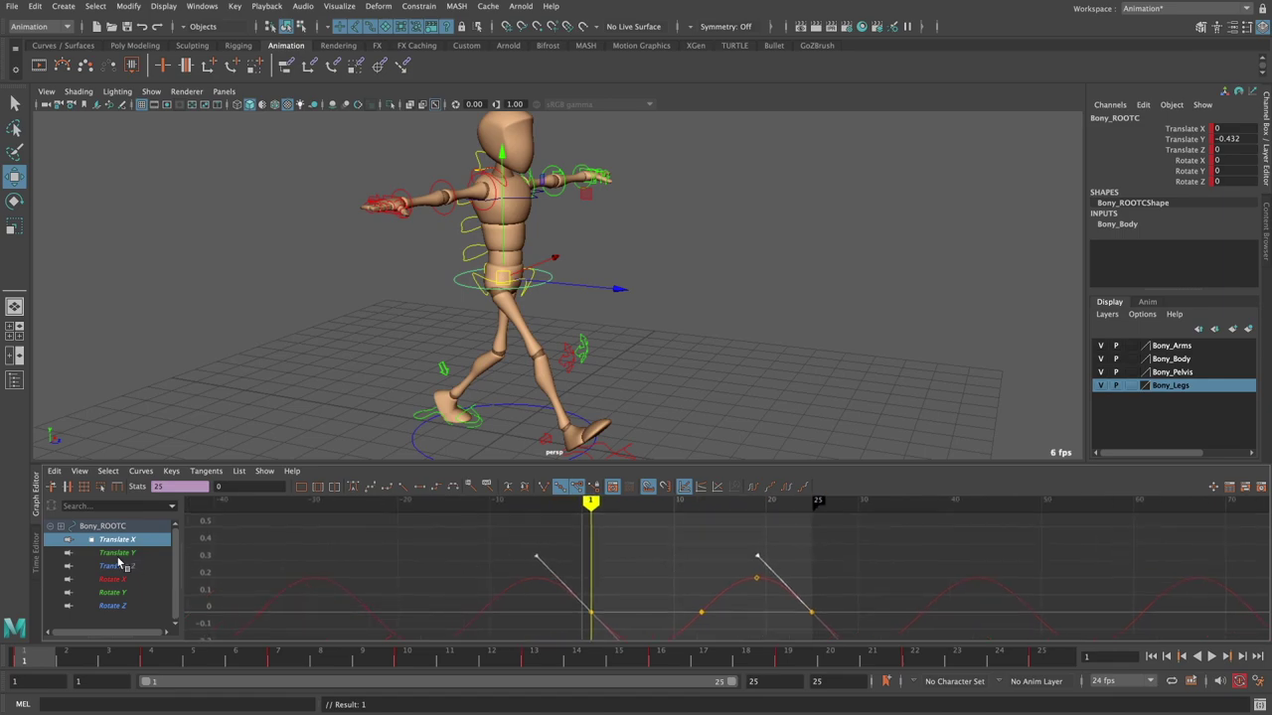
{"action": "left_click", "coordinate": [118, 553]}
- Give the Translate Y keys from frame 13 to 19 smooth spline tangents
{"action": "key", "text": "f"}
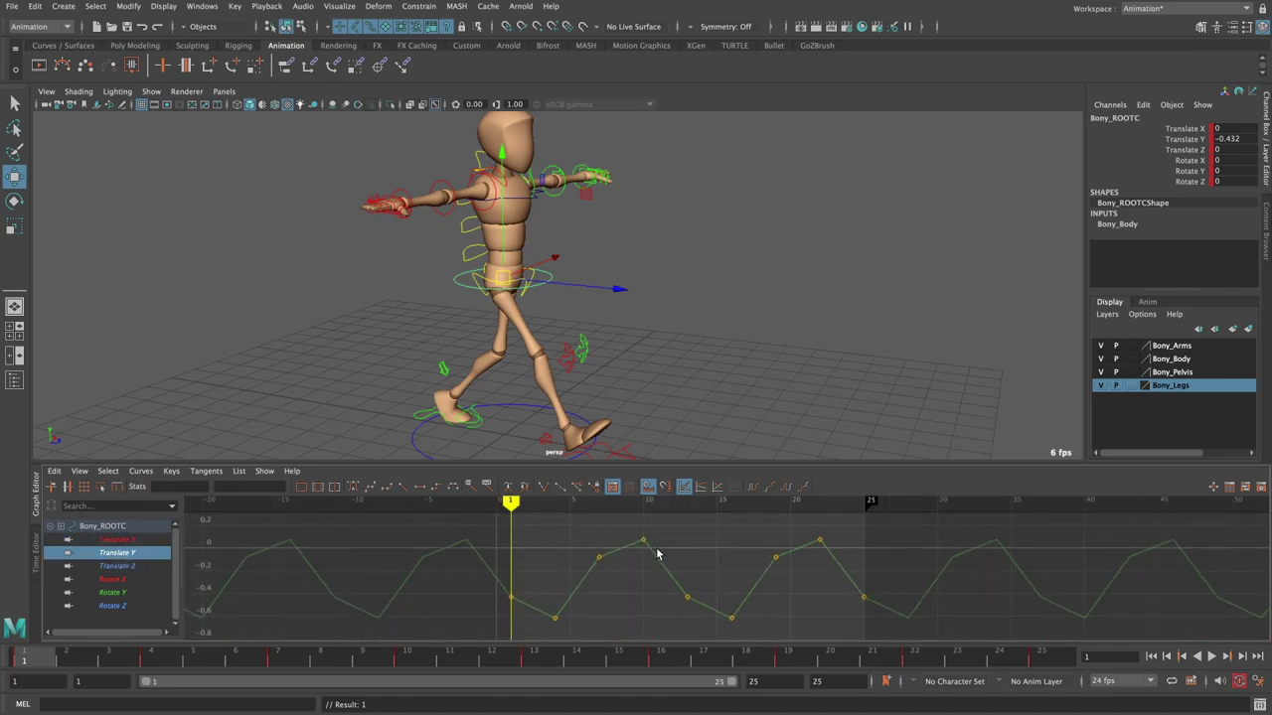
{"action": "right_click_drag", "start_coordinate": [657, 554], "coordinate": [600, 564], "text": "alt"}
{"action": "left_click_drag", "start_coordinate": [462, 547], "coordinate": [783, 673]}
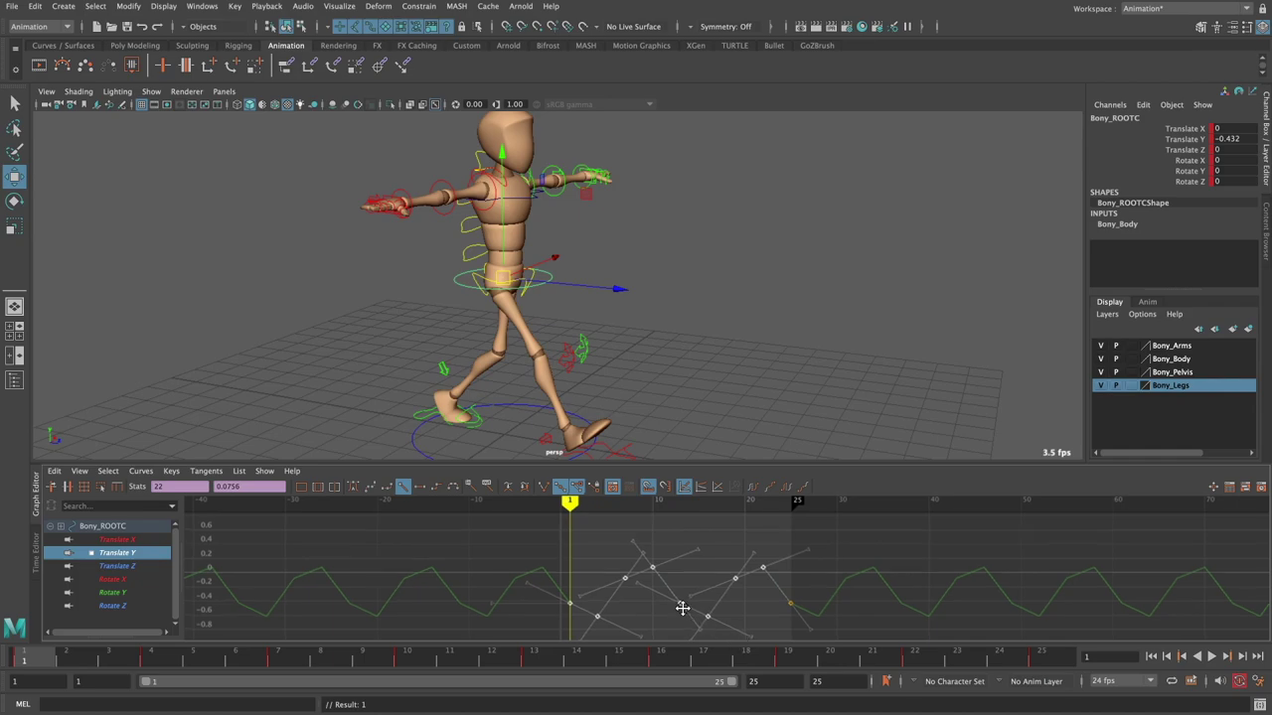
{"action": "left_click", "coordinate": [419, 488]}
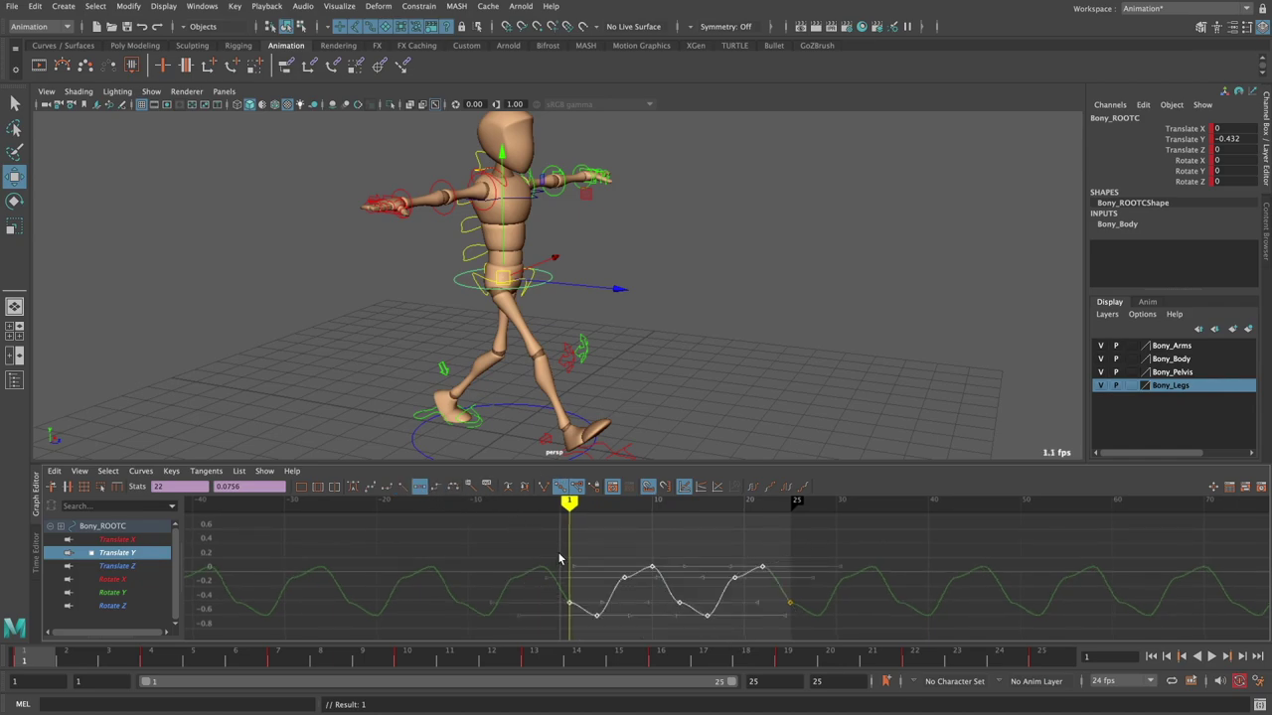
{"action": "right_click_drag", "start_coordinate": [710, 616], "coordinate": [765, 611], "text": "alt"}
- Flatten the frame 1 and 25 key tangents and tilt them into a downward slope
{"action": "left_click", "coordinate": [485, 592]}
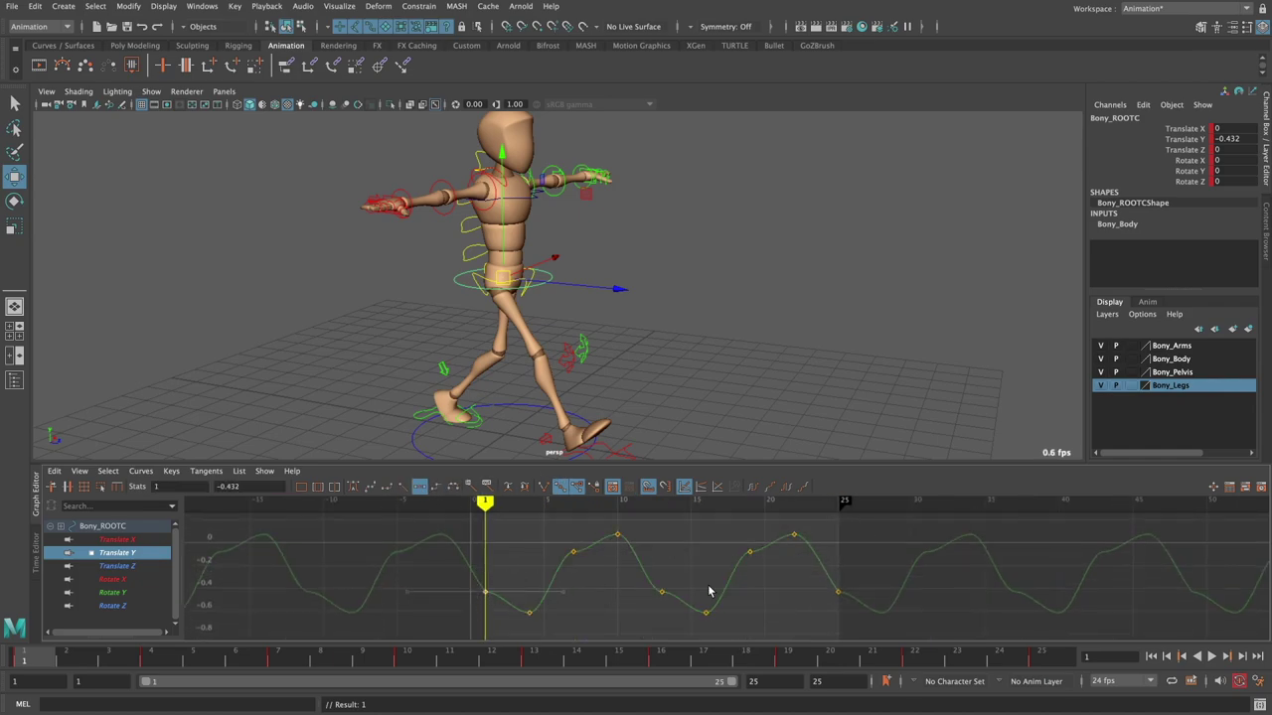
{"action": "left_click", "coordinate": [838, 593]}
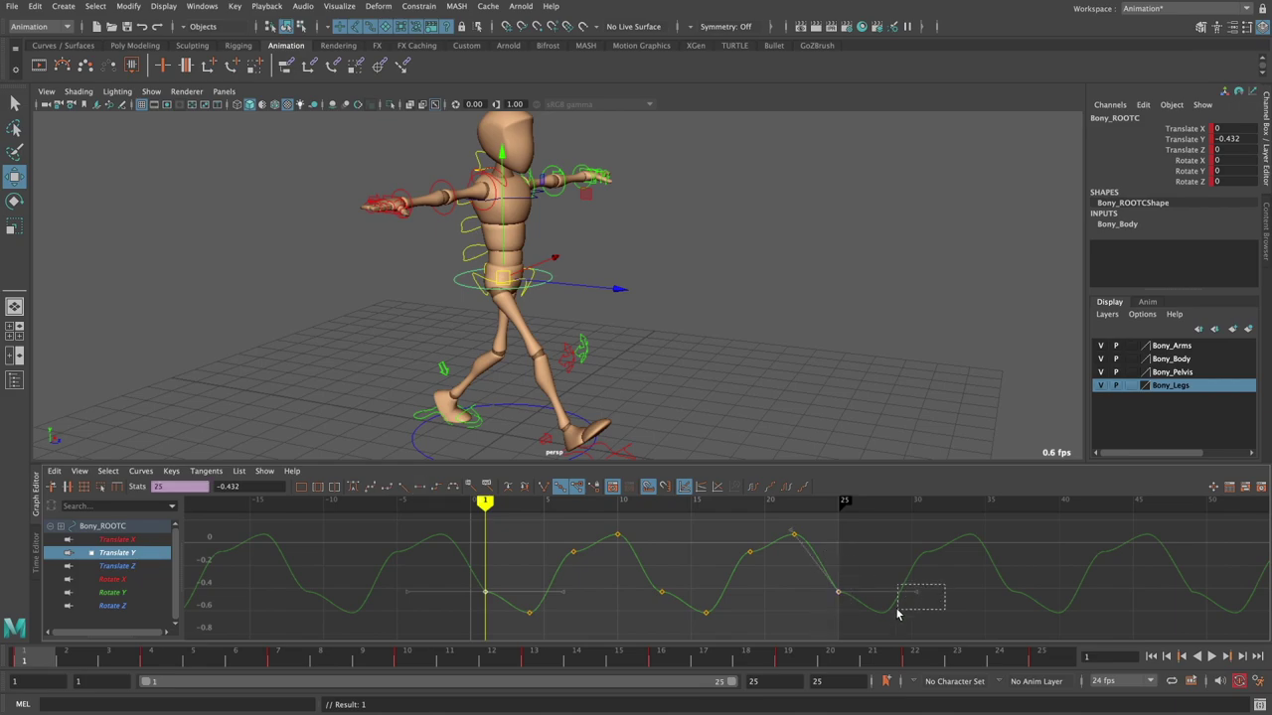
{"action": "left_click_drag", "start_coordinate": [860, 568], "coordinate": [823, 610]}
{"action": "left_click", "coordinate": [420, 489]}
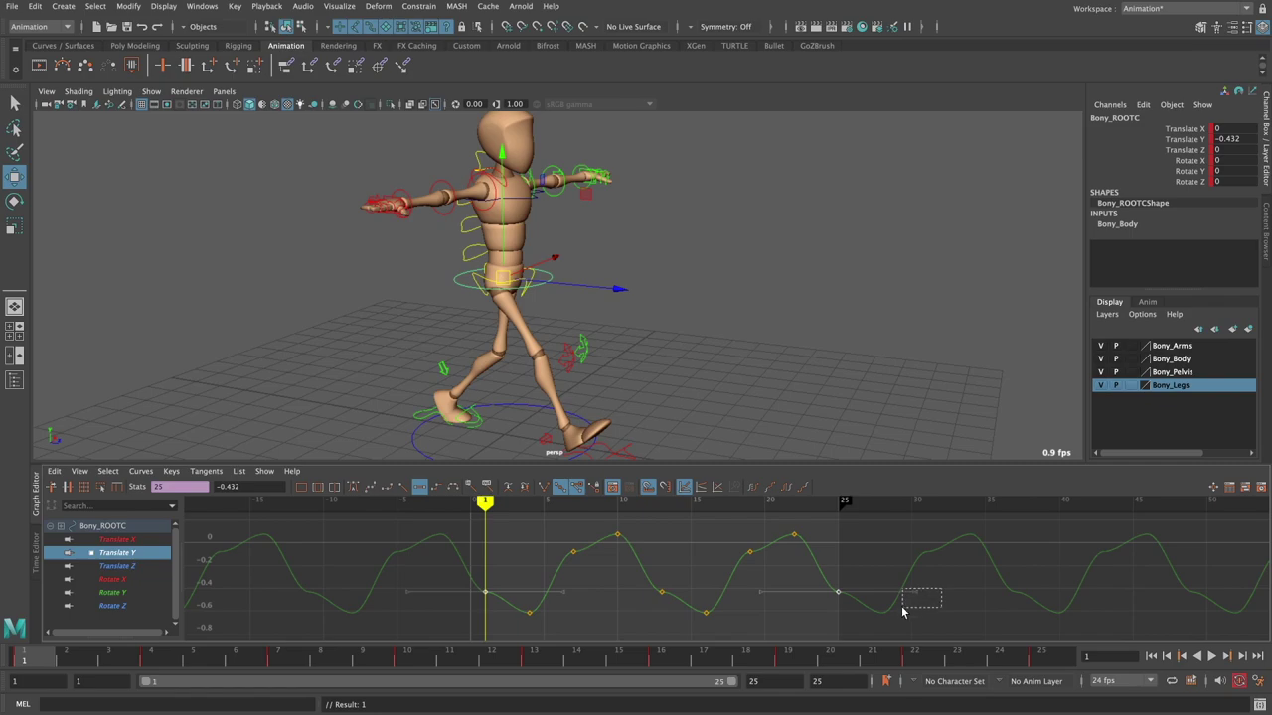
{"action": "left_click_drag", "start_coordinate": [902, 612], "coordinate": [901, 611]}
{"action": "left_click_drag", "start_coordinate": [565, 608], "coordinate": [565, 608]}
{"action": "middle_click_drag", "start_coordinate": [564, 608], "coordinate": [581, 659]}
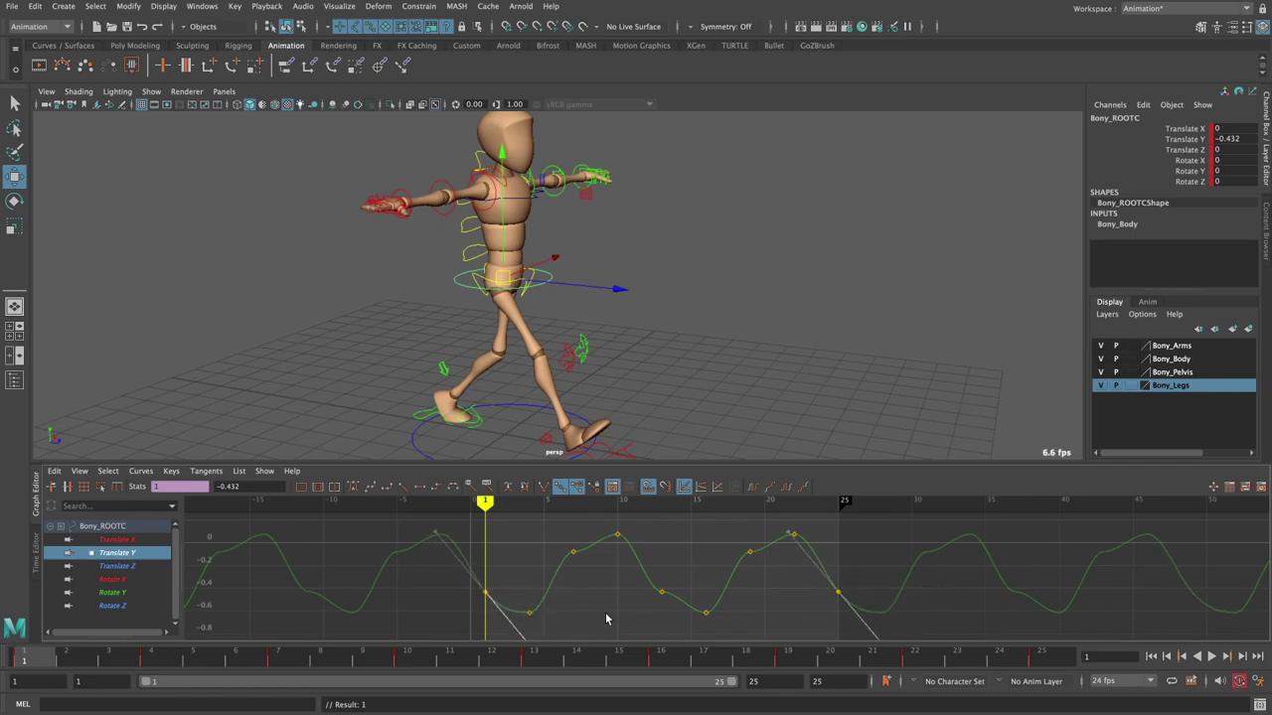
{"action": "left_click", "coordinate": [605, 616]}
- Steepen the tangents at the low Translate Y keys near frames 7 and 13
{"action": "middle_click_drag", "start_coordinate": [604, 616], "coordinate": [568, 581], "text": "alt"}
{"action": "right_click_drag", "start_coordinate": [569, 582], "coordinate": [586, 582], "text": "alt"}
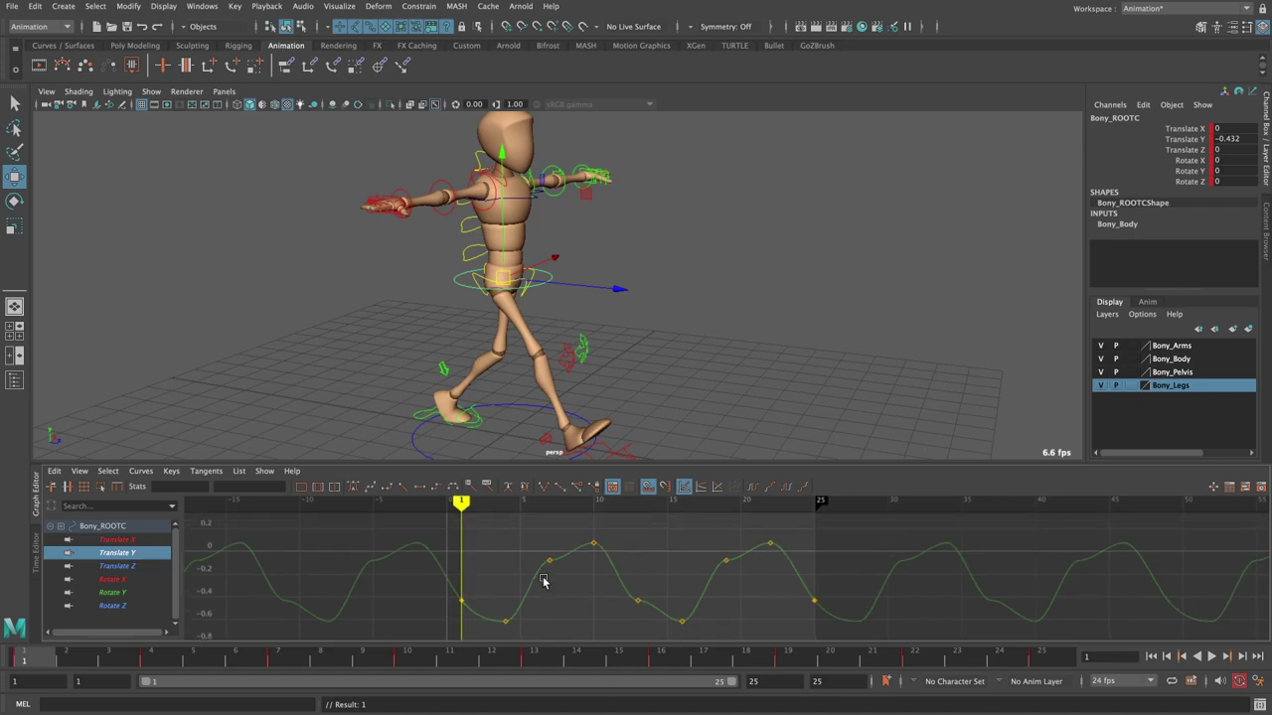
{"action": "left_click", "coordinate": [511, 552]}
{"action": "middle_click_drag", "start_coordinate": [590, 582], "coordinate": [707, 558], "text": "alt"}
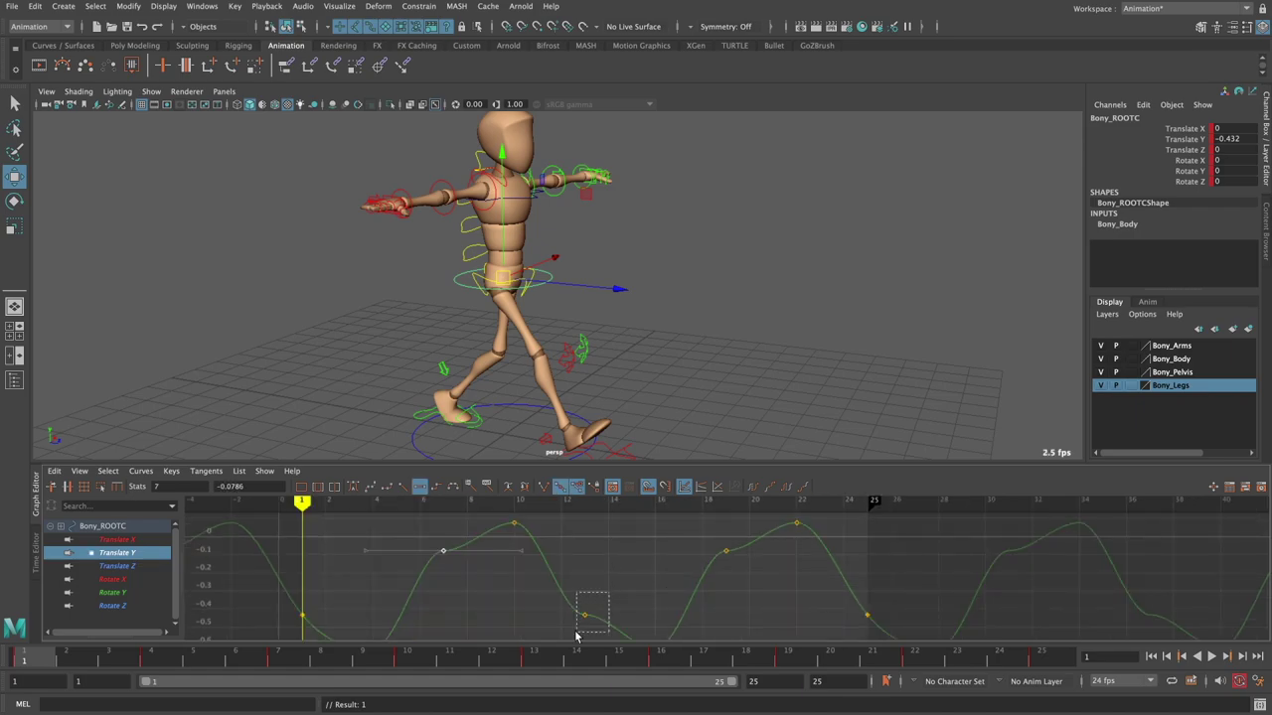
{"action": "left_click_drag", "start_coordinate": [577, 636], "coordinate": [577, 636]}
{"action": "mouse_move", "coordinate": [582, 602]}
{"action": "middle_mouse_down", "text": "alt"}
{"action": "mouse_move", "coordinate": [695, 576]}
{"action": "mouse_move", "coordinate": [688, 659]}
{"action": "middle_mouse_up", "text": "alt"}
{"action": "left_click", "coordinate": [671, 576]}
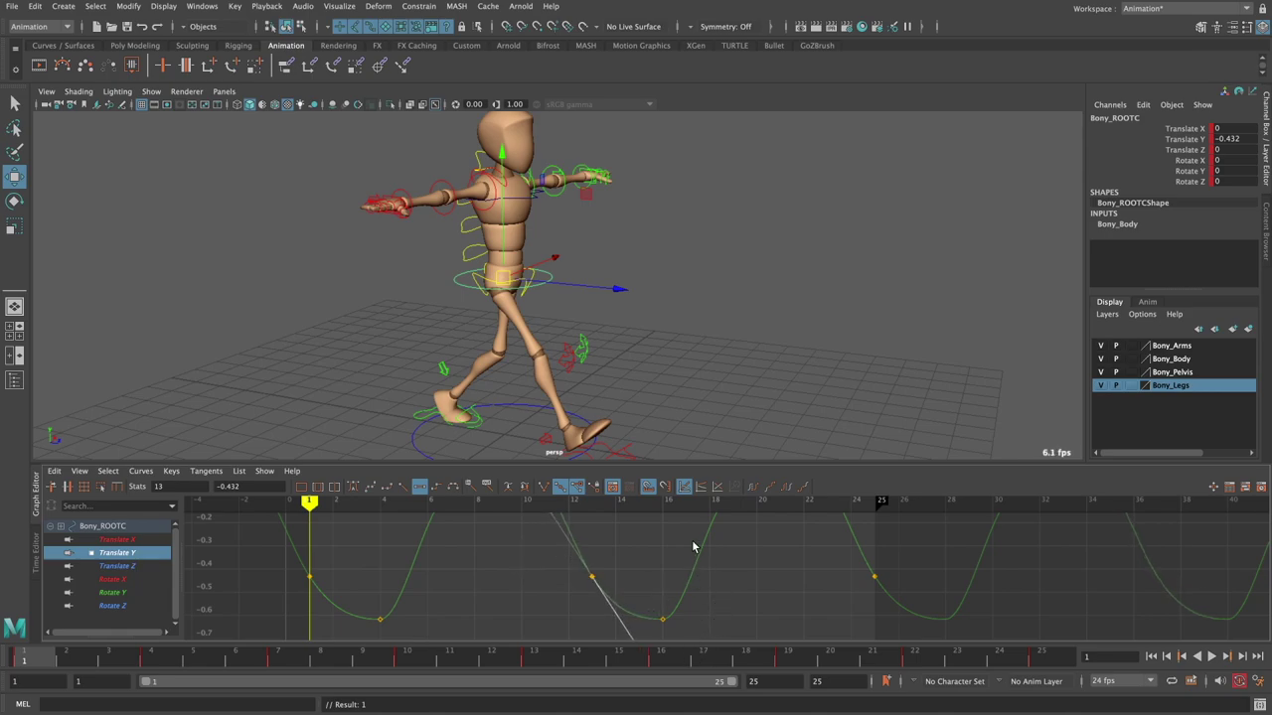
{"action": "key", "text": "ctrl+z"}
- Steepen the Translate Y tangents at frames 11 and 19 and slope the upper keys near 10 and 22
{"action": "left_click", "coordinate": [736, 555]}
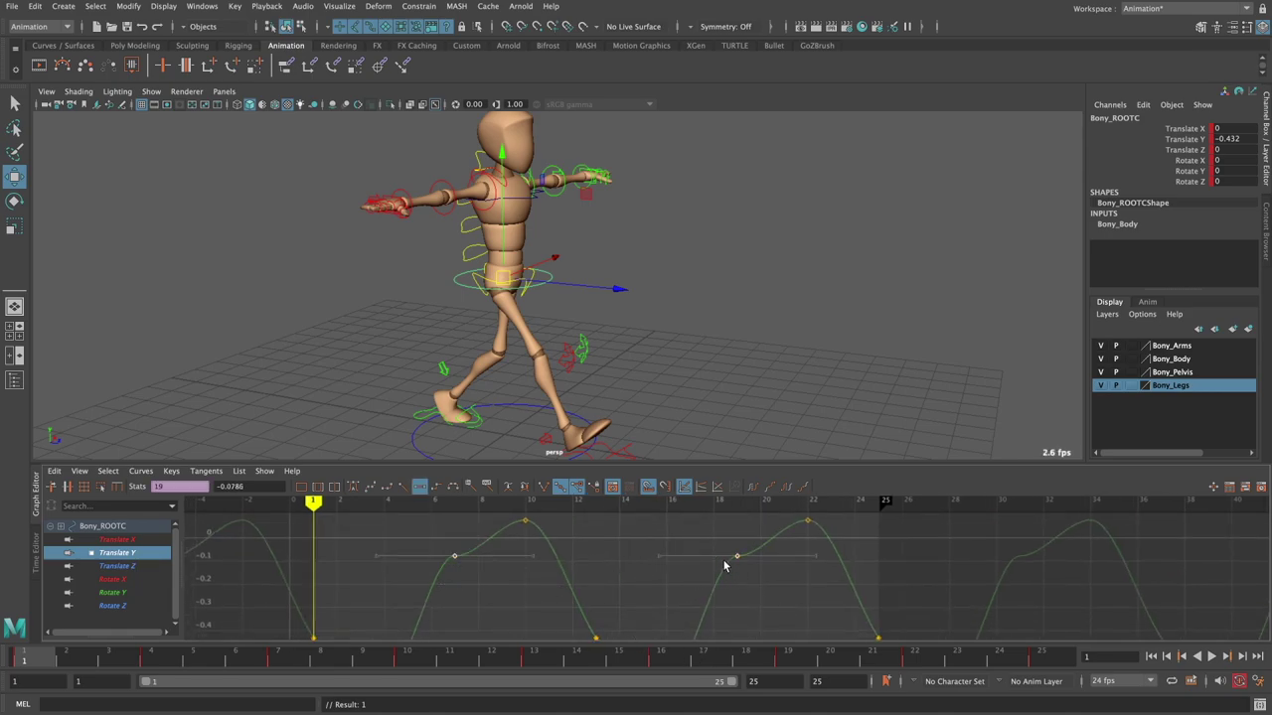
{"action": "left_click", "coordinate": [375, 555]}
{"action": "middle_click_drag", "start_coordinate": [421, 606], "coordinate": [463, 672]}
{"action": "middle_click_drag", "start_coordinate": [655, 525], "coordinate": [630, 565], "text": "alt"}
{"action": "left_click", "coordinate": [499, 563]}
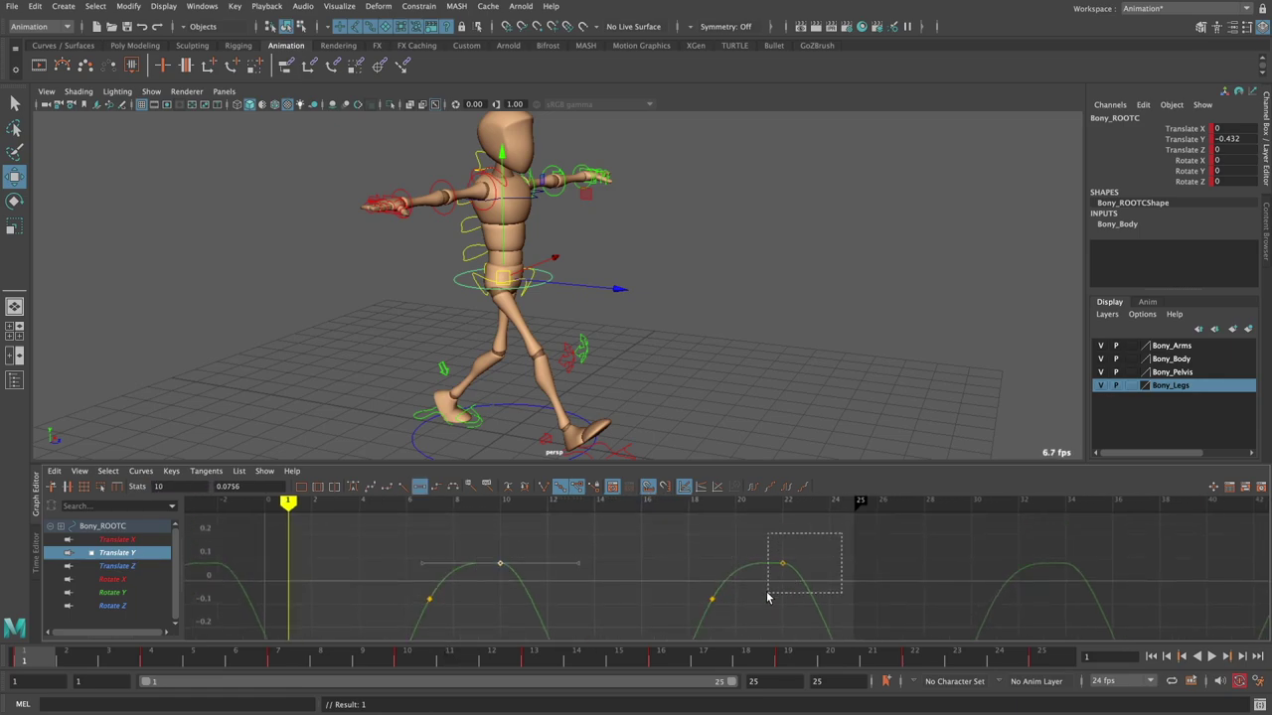
{"action": "left_click_drag", "start_coordinate": [767, 597], "coordinate": [767, 596], "text": "shift"}
{"action": "middle_click_drag", "start_coordinate": [627, 574], "coordinate": [629, 596]}
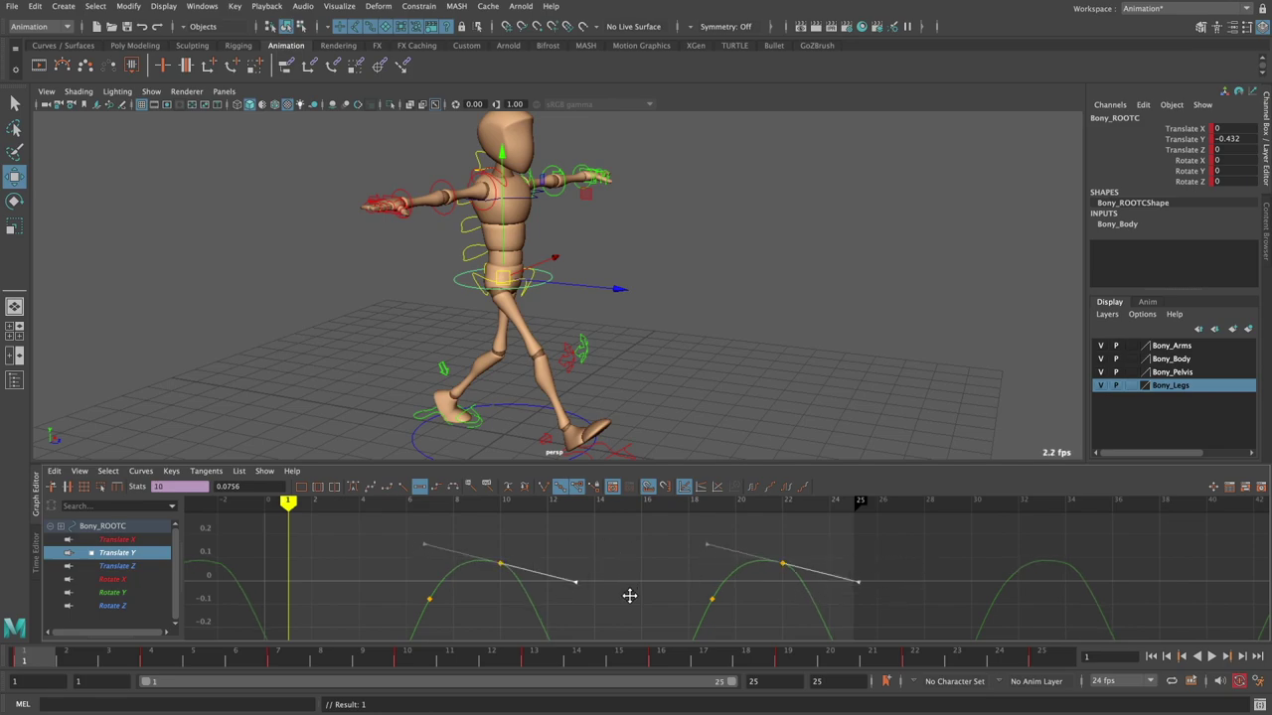
- Steepen the tangents on both falling segments of the bounce curve
{"action": "scroll", "coordinate": [636, 586], "scroll_direction": "down", "scroll_amount": 3}
{"action": "scroll", "coordinate": [656, 571], "scroll_direction": "down", "scroll_amount": 2}
{"action": "scroll", "coordinate": [676, 562], "scroll_direction": "up", "scroll_amount": 3}
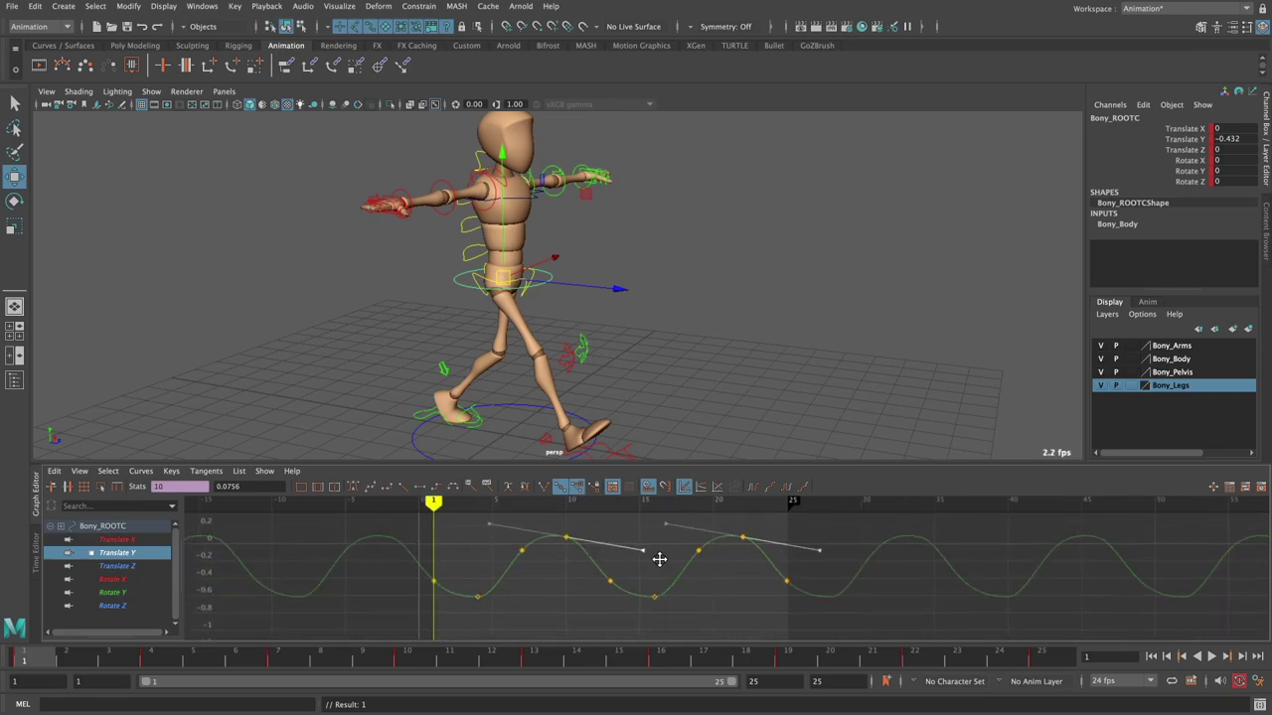
{"action": "scroll", "coordinate": [661, 558], "scroll_direction": "up", "scroll_amount": 2}
{"action": "scroll", "coordinate": [675, 571], "scroll_direction": "up", "scroll_amount": 2}
{"action": "left_click_drag", "start_coordinate": [584, 570], "coordinate": [541, 610]}
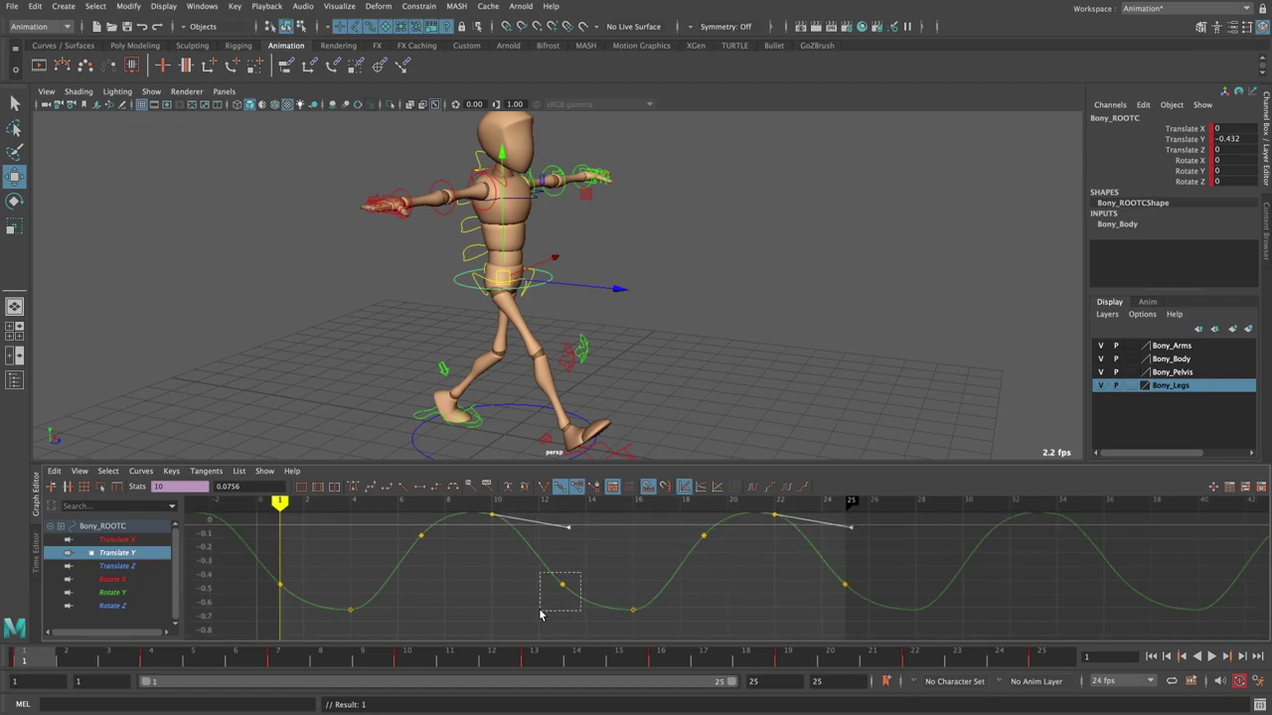
{"action": "left_click_drag", "start_coordinate": [833, 567], "coordinate": [882, 598], "text": "shift"}
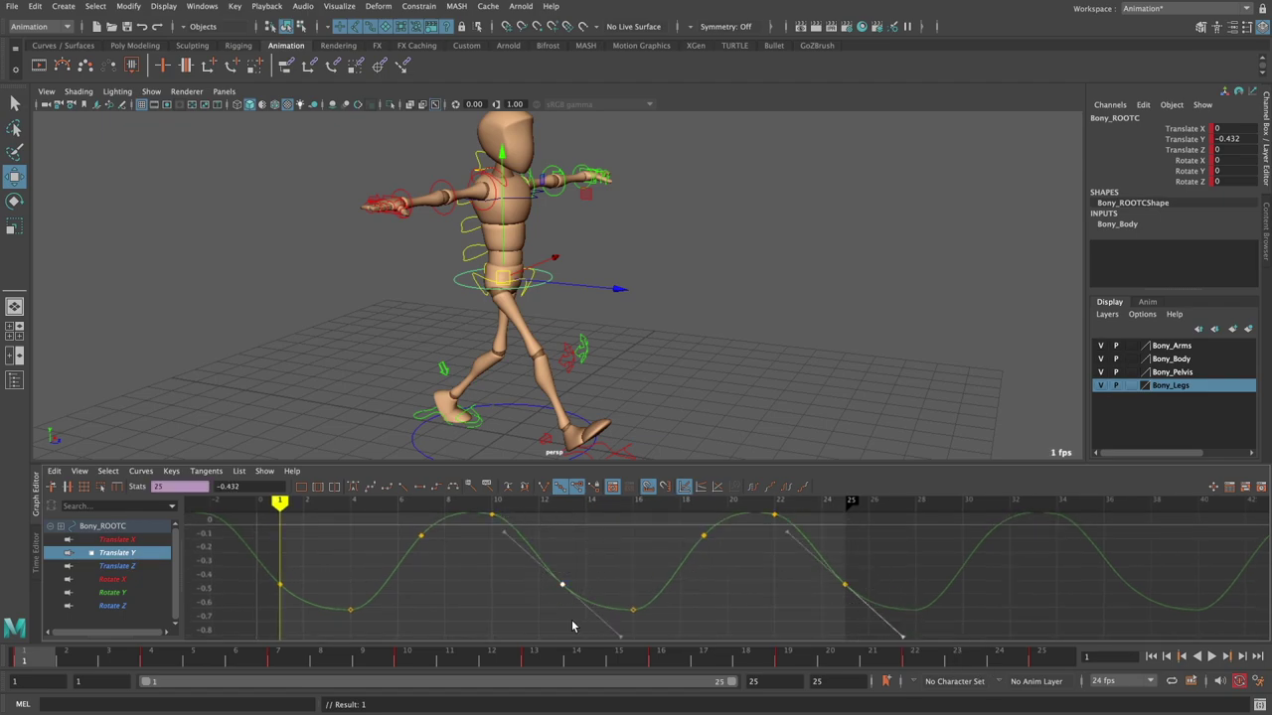
{"action": "left_click_drag", "start_coordinate": [572, 626], "coordinate": [685, 666]}
{"action": "middle_click_drag", "start_coordinate": [694, 629], "coordinate": [622, 588]}
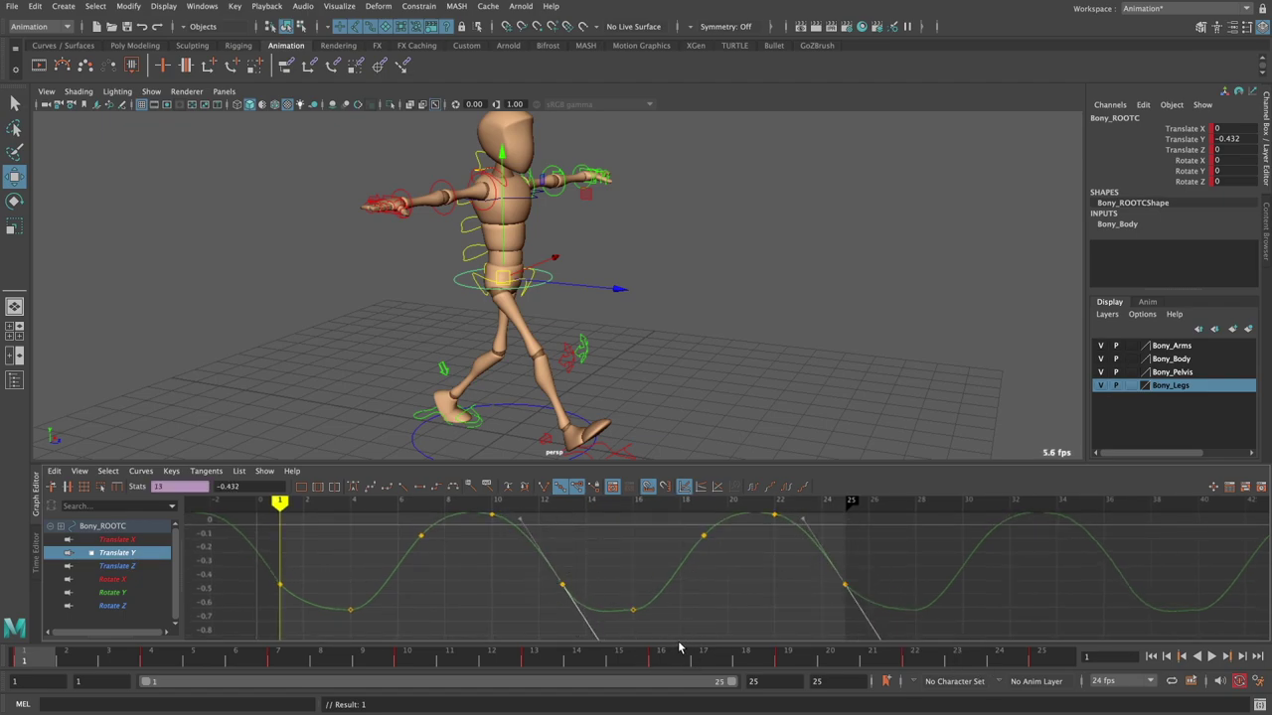
- Tilt the tangents at the trough keys, frames 4 and 16, into gentle slopes
{"action": "left_click_drag", "start_coordinate": [622, 588], "coordinate": [683, 629]}
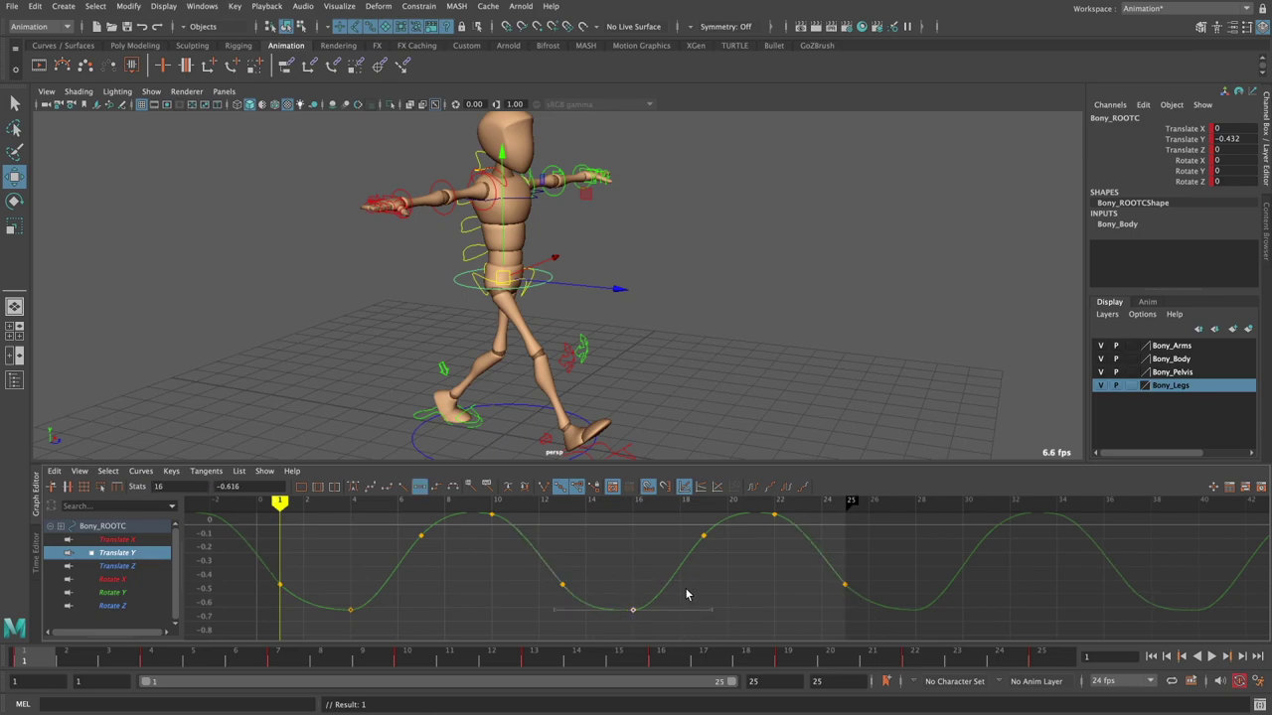
{"action": "left_click_drag", "start_coordinate": [343, 600], "coordinate": [363, 621], "text": "shift"}
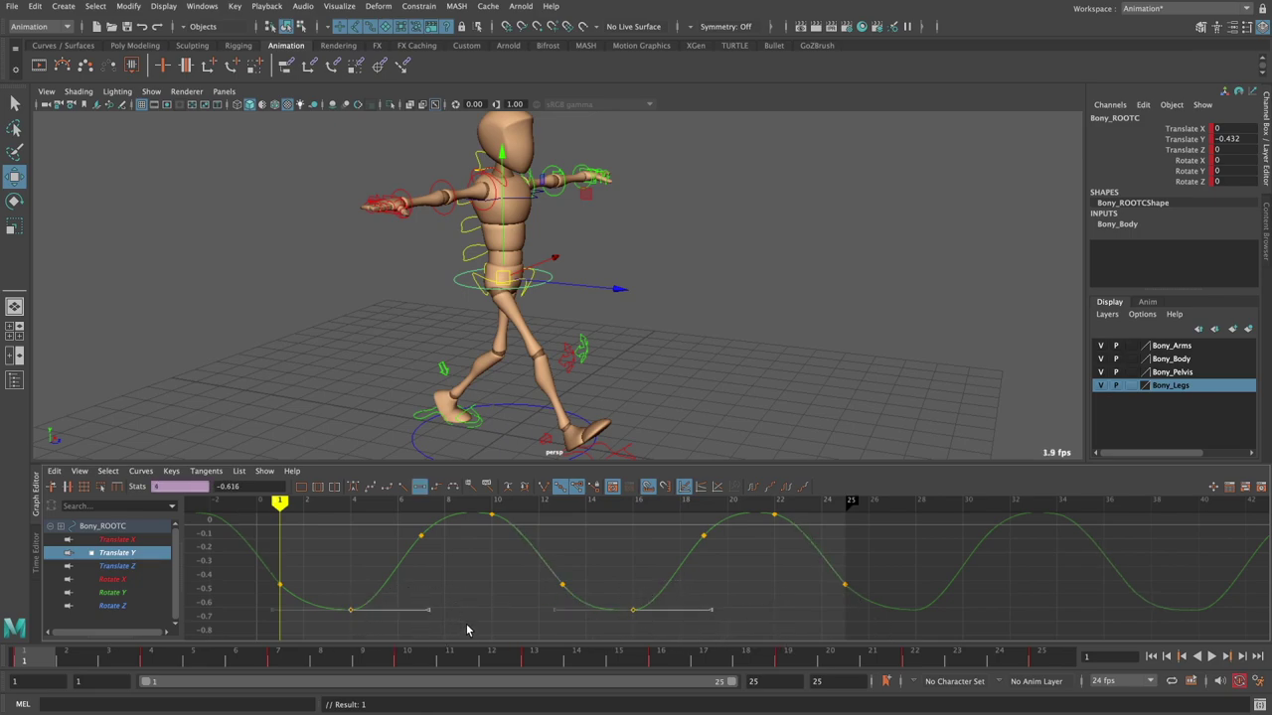
{"action": "middle_click_drag", "start_coordinate": [489, 610], "coordinate": [440, 593]}
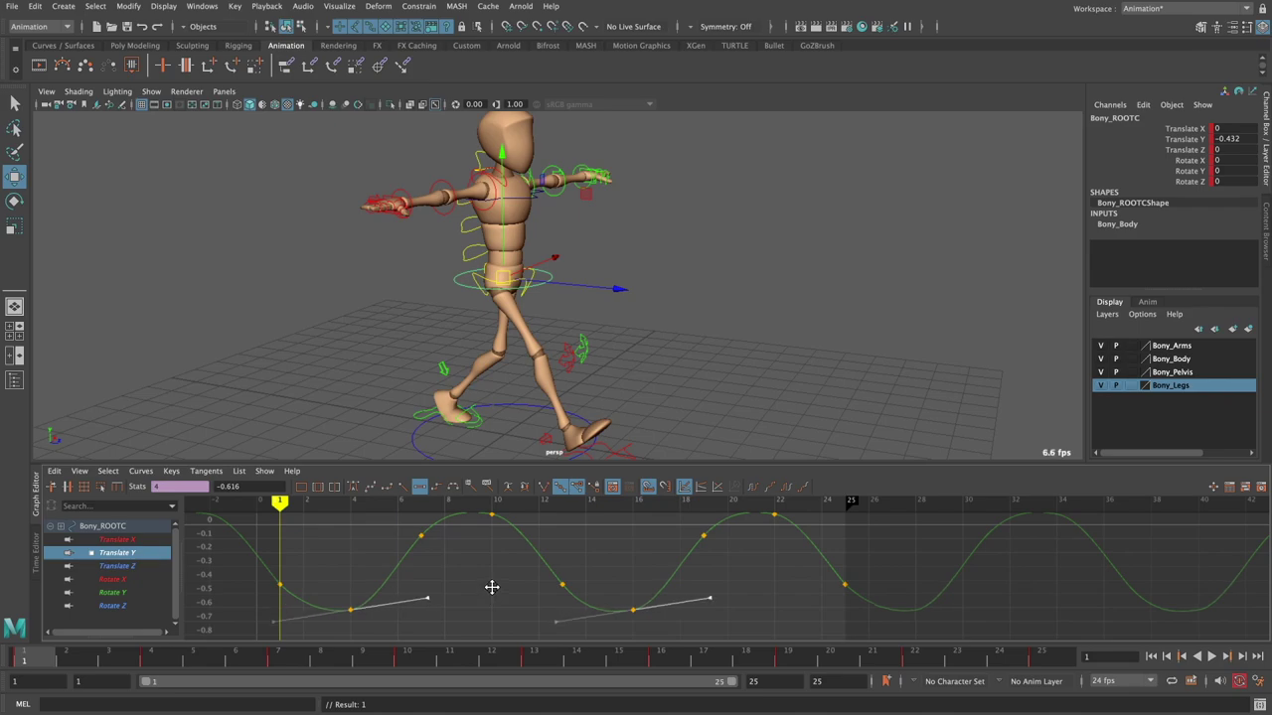
{"action": "left_click", "coordinate": [476, 590]}
- Fit and inspect the root control's Rotate X, Rotate Y and Rotate Z curves
{"action": "key", "text": "f"}
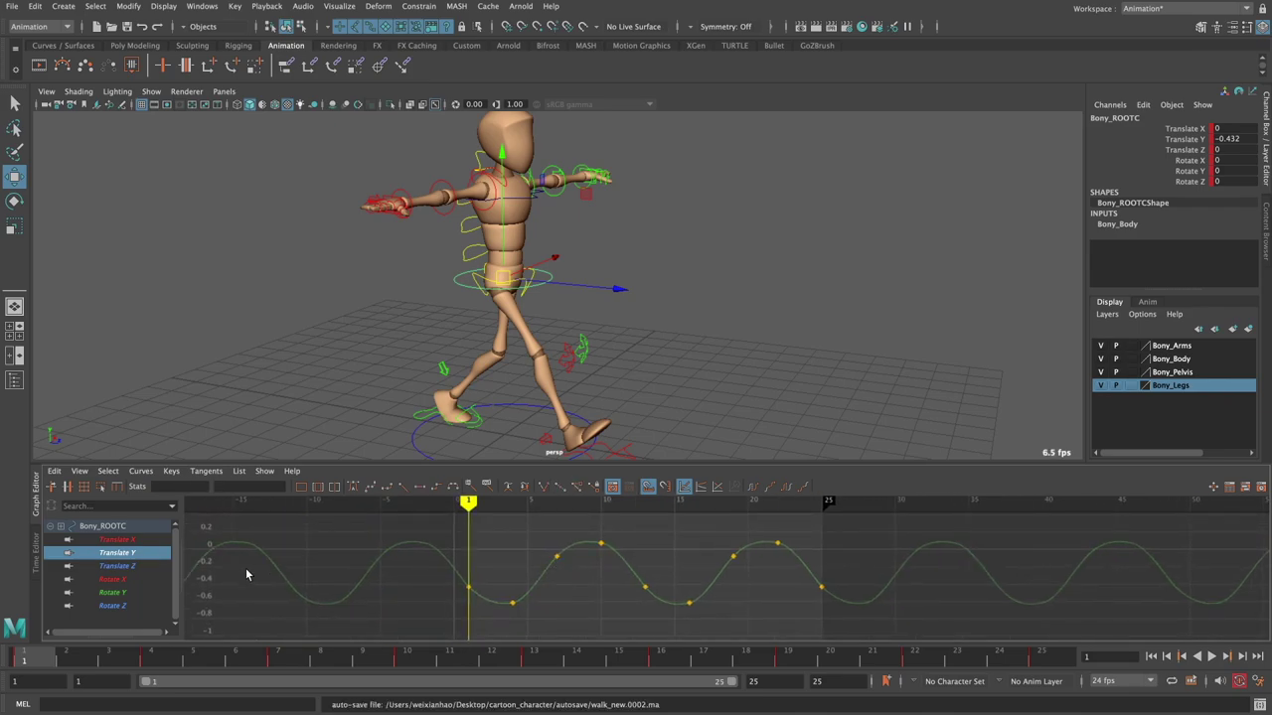
{"action": "left_click", "coordinate": [127, 568]}
{"action": "key", "text": "f"}
{"action": "left_click", "coordinate": [120, 581]}
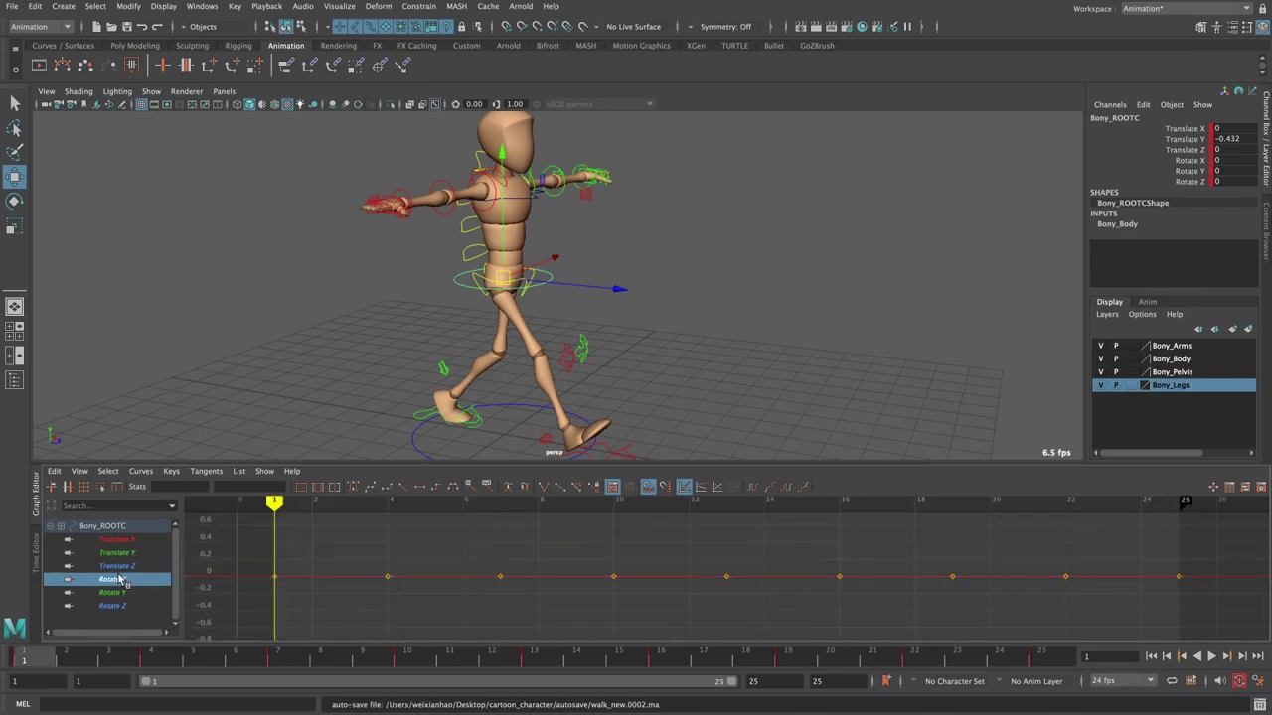
{"action": "left_click", "coordinate": [112, 594]}
{"action": "left_click", "coordinate": [114, 606]}
- Select Bony_MainHipC and set all its keyed curves to Pre and Post Infinity Cycle
{"action": "left_click", "coordinate": [728, 314]}
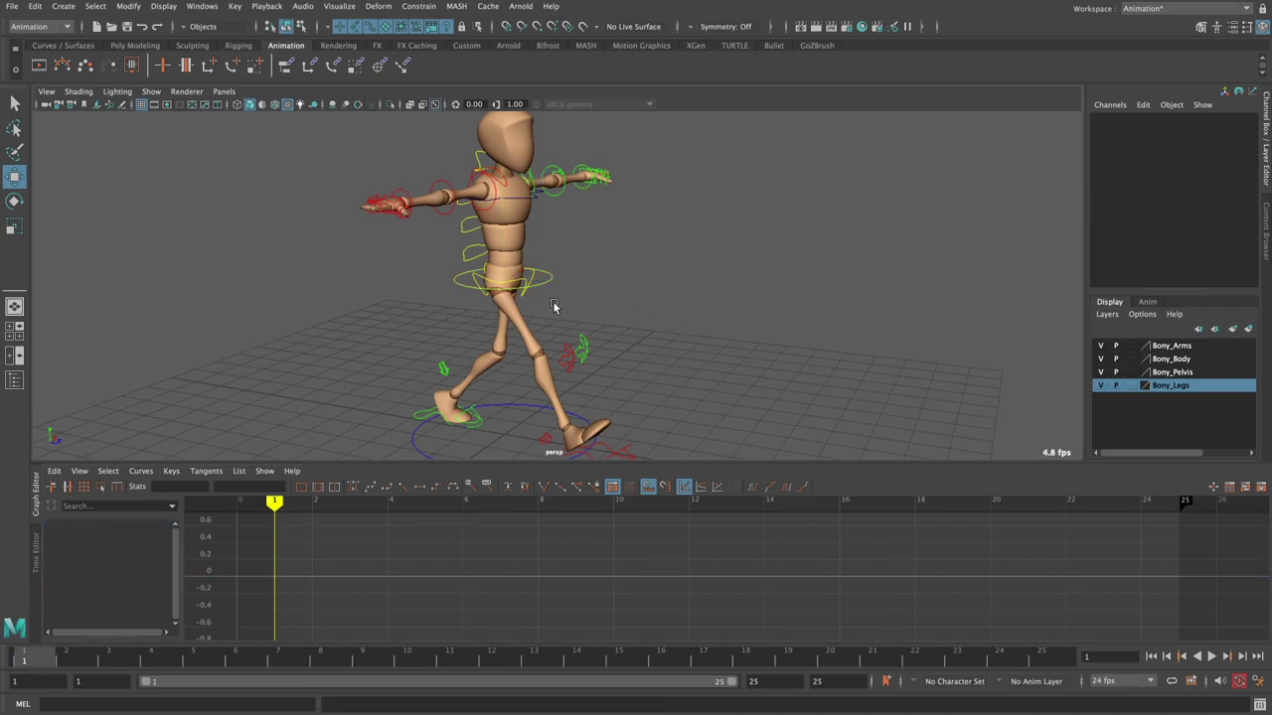
{"action": "scroll", "coordinate": [494, 319], "scroll_direction": "up", "scroll_amount": 2}
{"action": "left_click", "coordinate": [485, 319]}
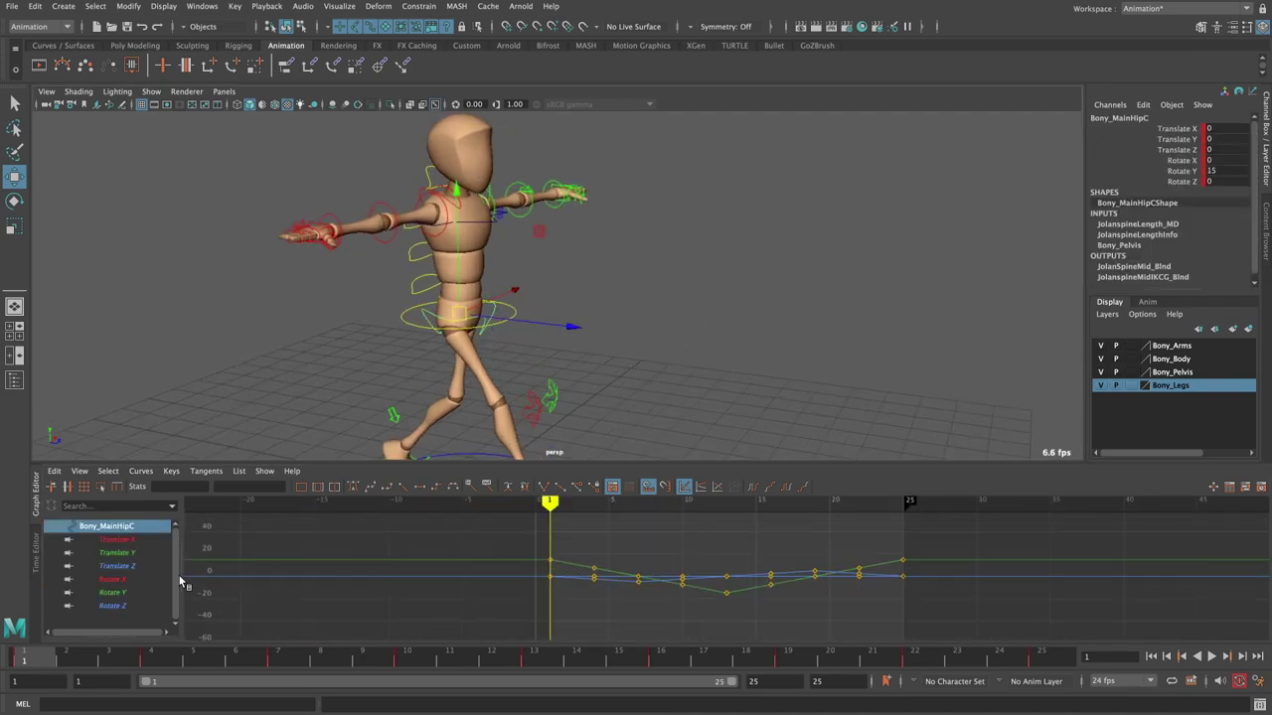
{"action": "left_click", "coordinate": [136, 534]}
{"action": "left_click_drag", "start_coordinate": [636, 616], "coordinate": [779, 501]}
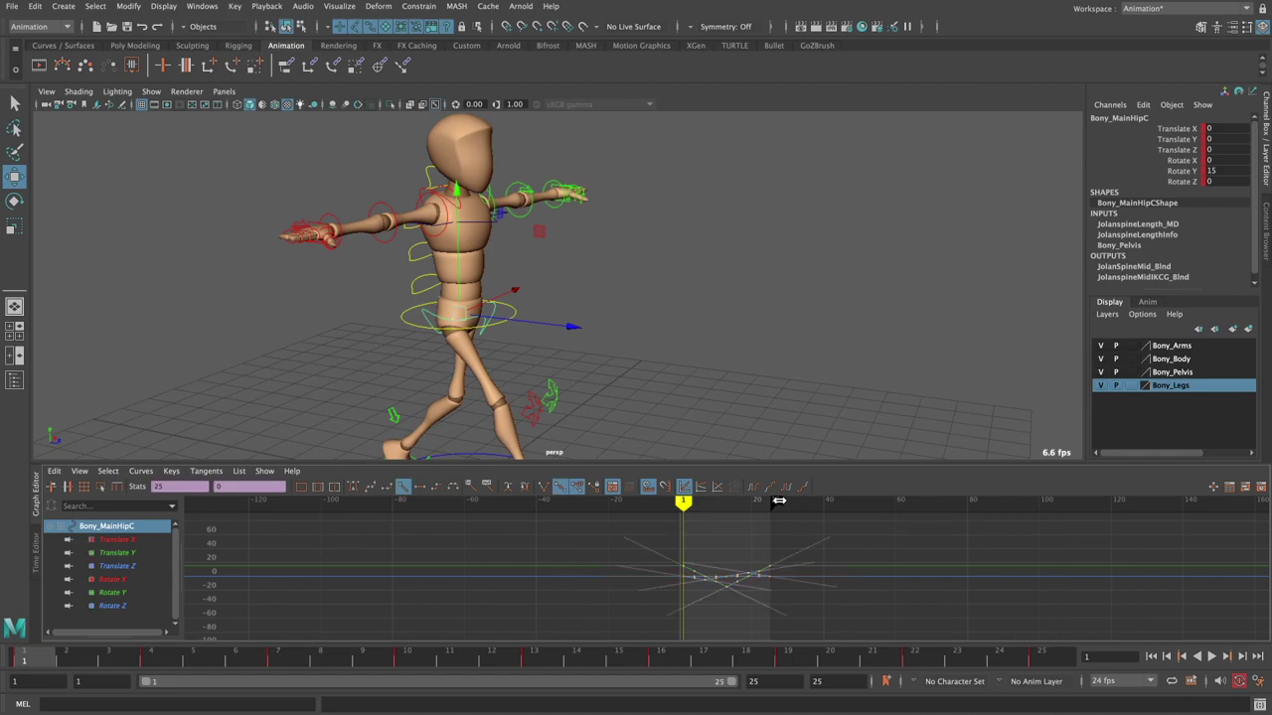
{"action": "left_click", "coordinate": [754, 487]}
{"action": "left_click", "coordinate": [785, 487]}
- Step through the hip's Translate X and Rotate X curves to isolate Rotate Y
{"action": "scroll", "coordinate": [732, 588], "scroll_direction": "up", "scroll_amount": 2}
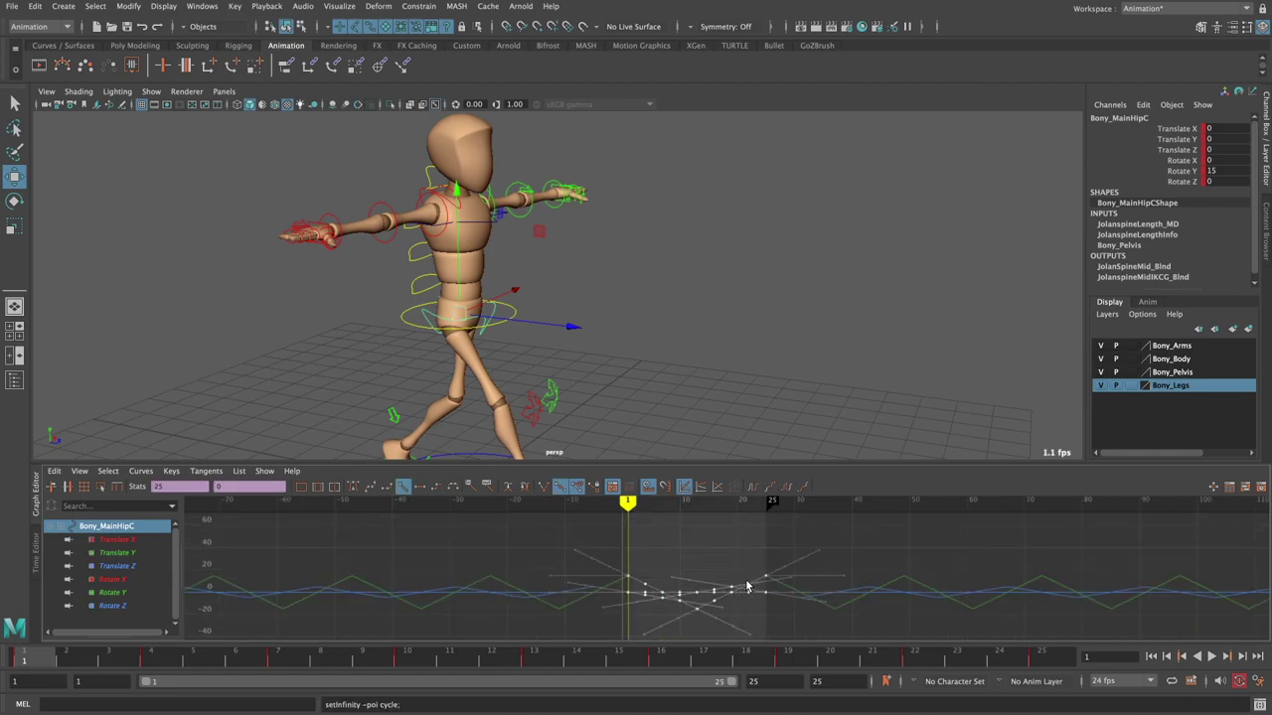
{"action": "scroll", "coordinate": [696, 572], "scroll_direction": "up", "scroll_amount": 2}
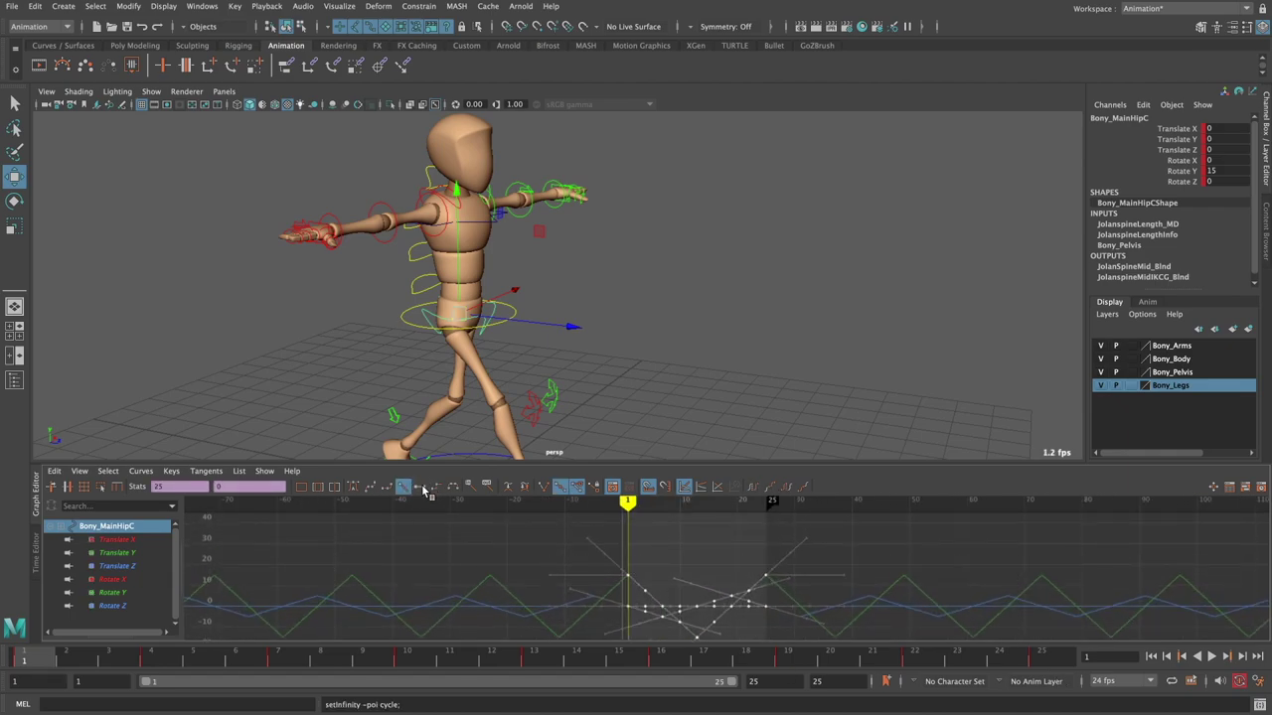
{"action": "left_click", "coordinate": [135, 542]}
{"action": "left_click", "coordinate": [127, 578]}
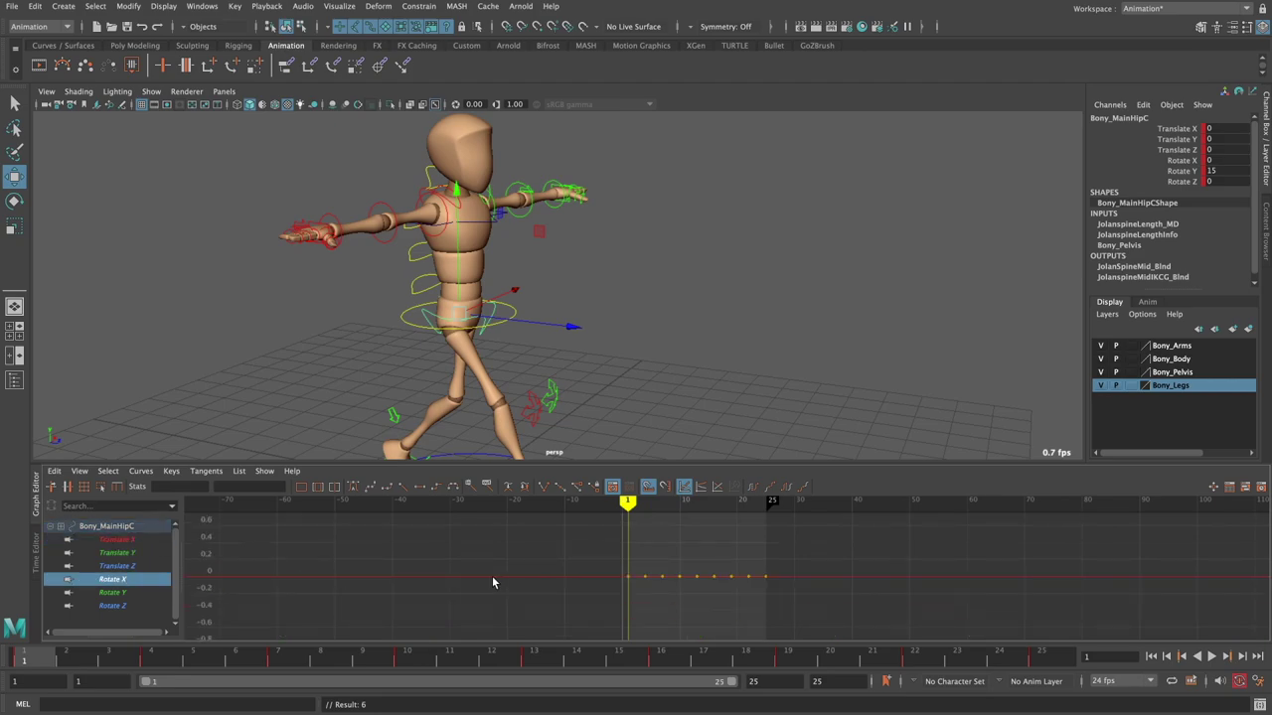
{"action": "left_click", "coordinate": [125, 592]}
- Delete the extra Rotate Y keys following the peak
{"action": "scroll", "coordinate": [654, 576], "scroll_direction": "up", "scroll_amount": 1}
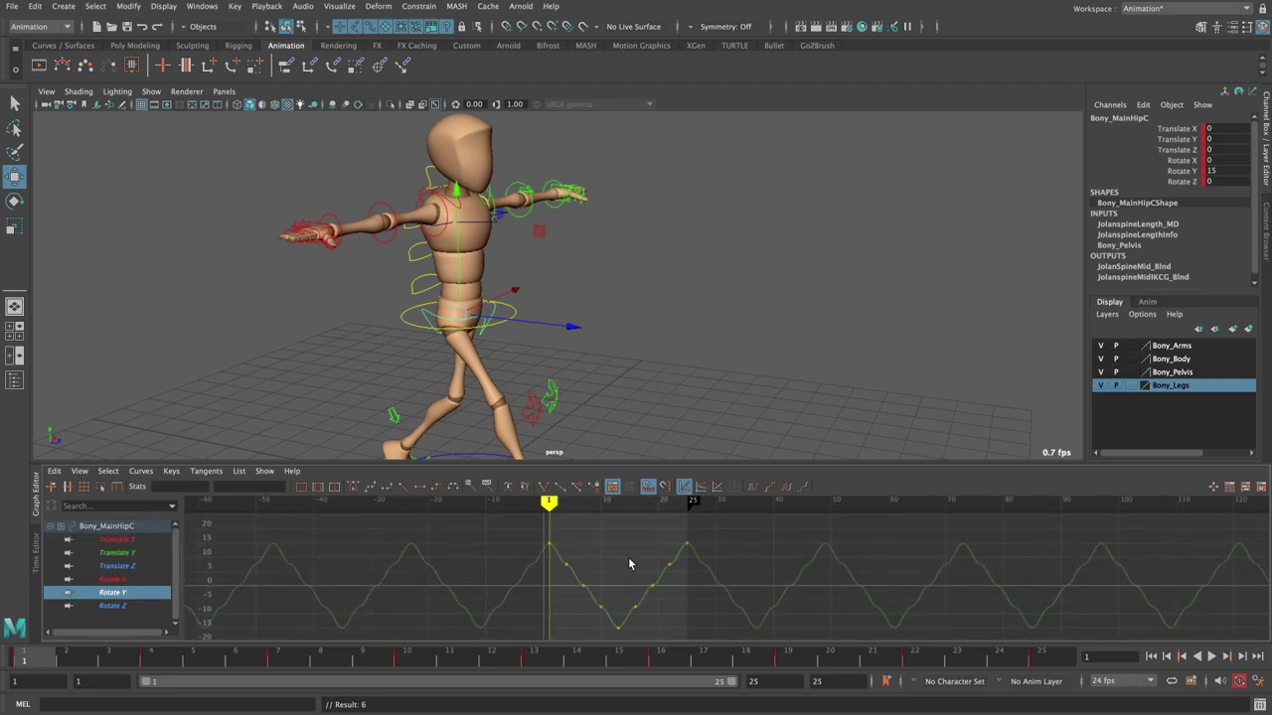
{"action": "scroll", "coordinate": [628, 556], "scroll_direction": "up", "scroll_amount": 1}
{"action": "scroll", "coordinate": [608, 572], "scroll_direction": "up", "scroll_amount": 2}
{"action": "mouse_move", "coordinate": [496, 550]}
{"action": "left_mouse_down"}
{"action": "mouse_move", "coordinate": [570, 610]}
{"action": "mouse_move", "coordinate": [628, 610]}
{"action": "left_mouse_up"}
{"action": "key", "text": "Delete"}
{"action": "key", "text": "Delete"}
{"action": "key", "text": "Delete"}
{"action": "left_click_drag", "start_coordinate": [665, 546], "coordinate": [684, 587]}
{"action": "key", "text": "Delete"}
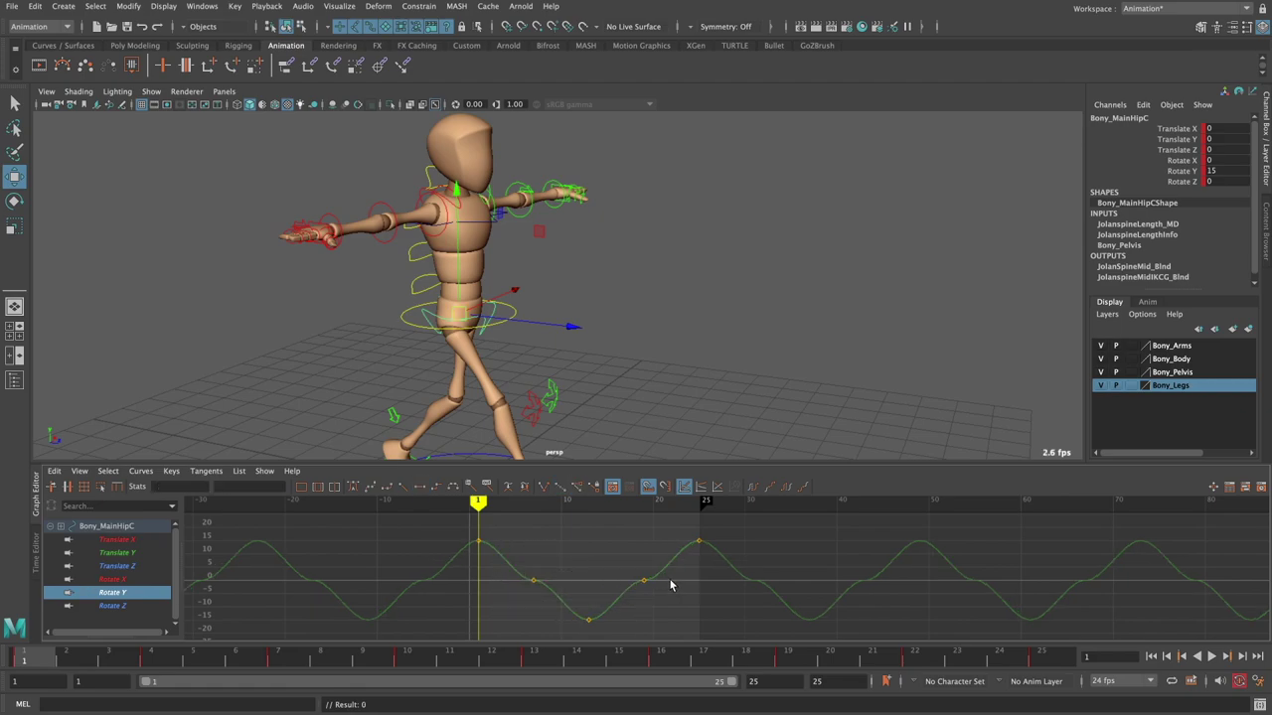
- Frame the remaining keys and steepen the tangents at the falling and rising zero crossings
{"action": "right_click_drag", "start_coordinate": [669, 581], "coordinate": [636, 579], "text": "alt"}
{"action": "middle_click_drag", "start_coordinate": [652, 580], "coordinate": [636, 579], "text": "alt"}
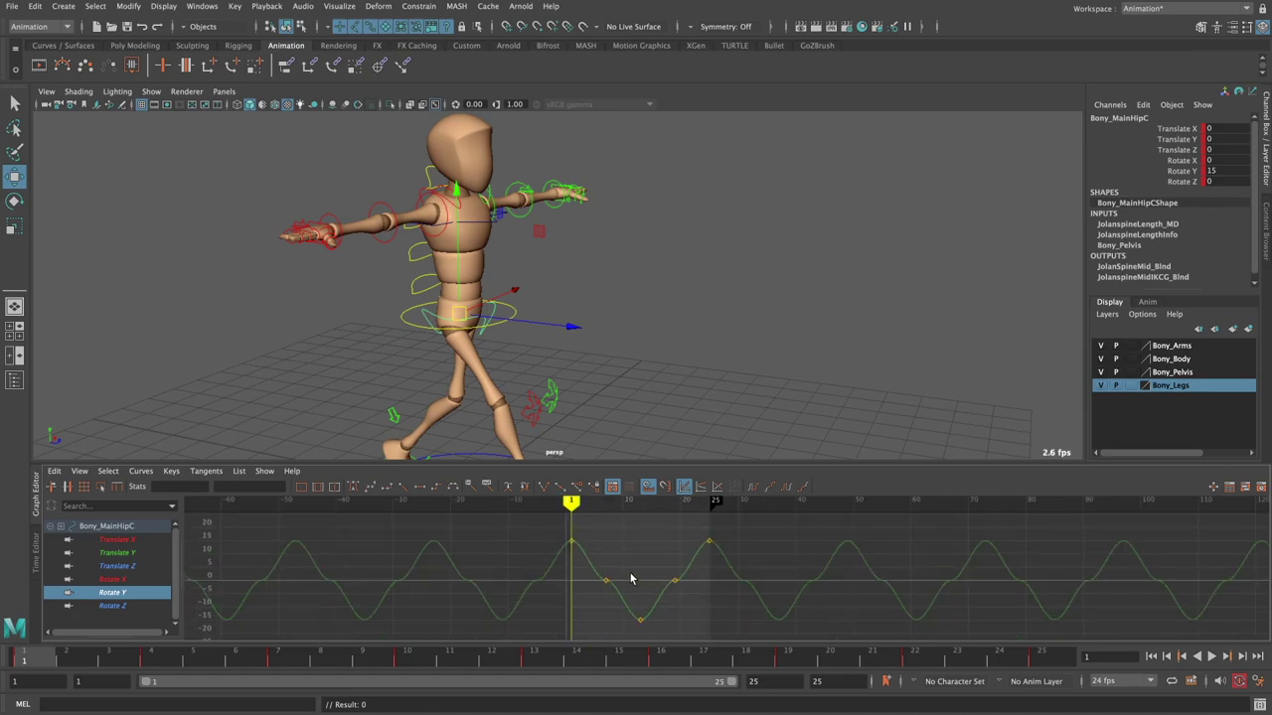
{"action": "mouse_move", "coordinate": [572, 571]}
{"action": "left_mouse_down"}
{"action": "mouse_move", "coordinate": [691, 596]}
{"action": "mouse_move", "coordinate": [669, 593]}
{"action": "left_mouse_up"}
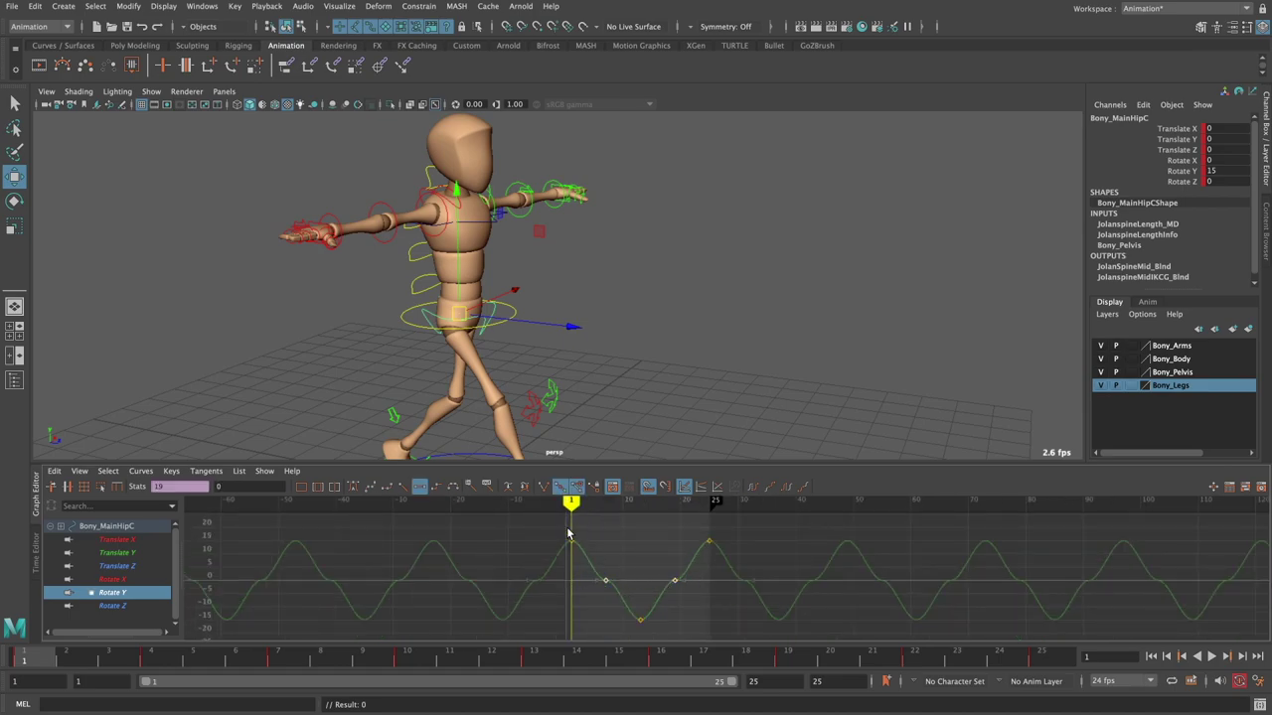
{"action": "key", "text": "f"}
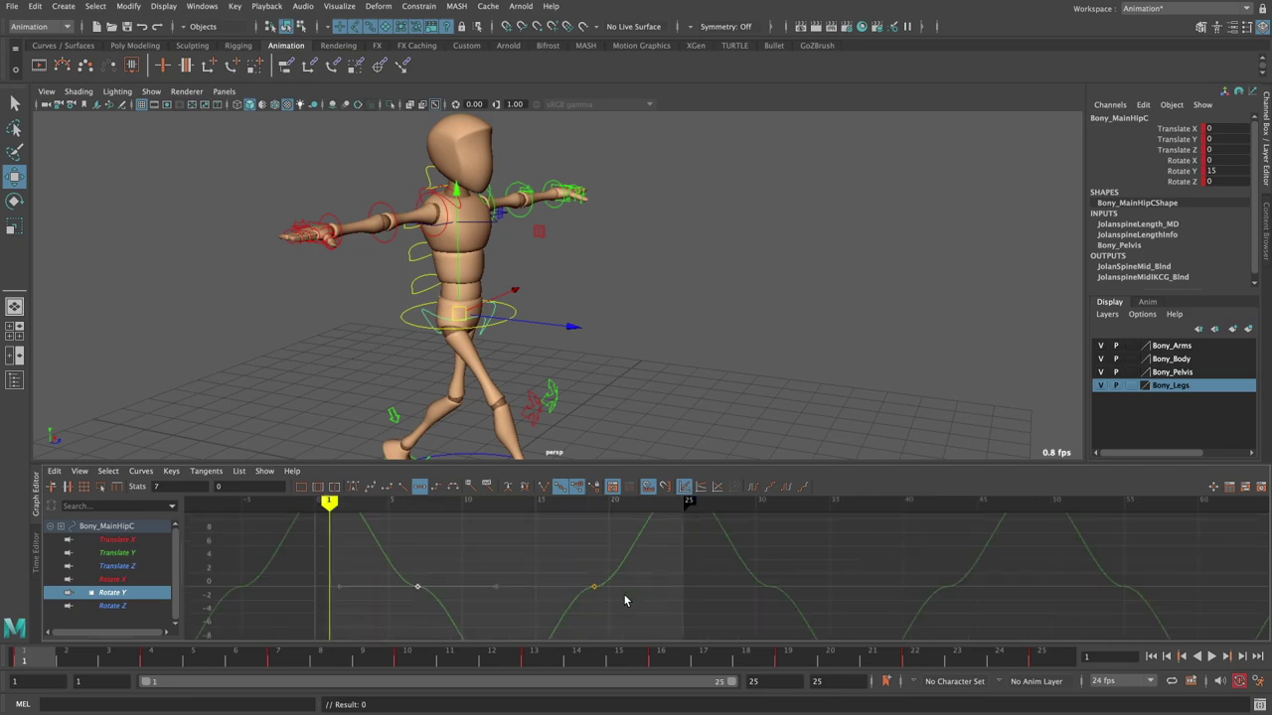
{"action": "left_click_drag", "start_coordinate": [520, 586], "coordinate": [467, 640]}
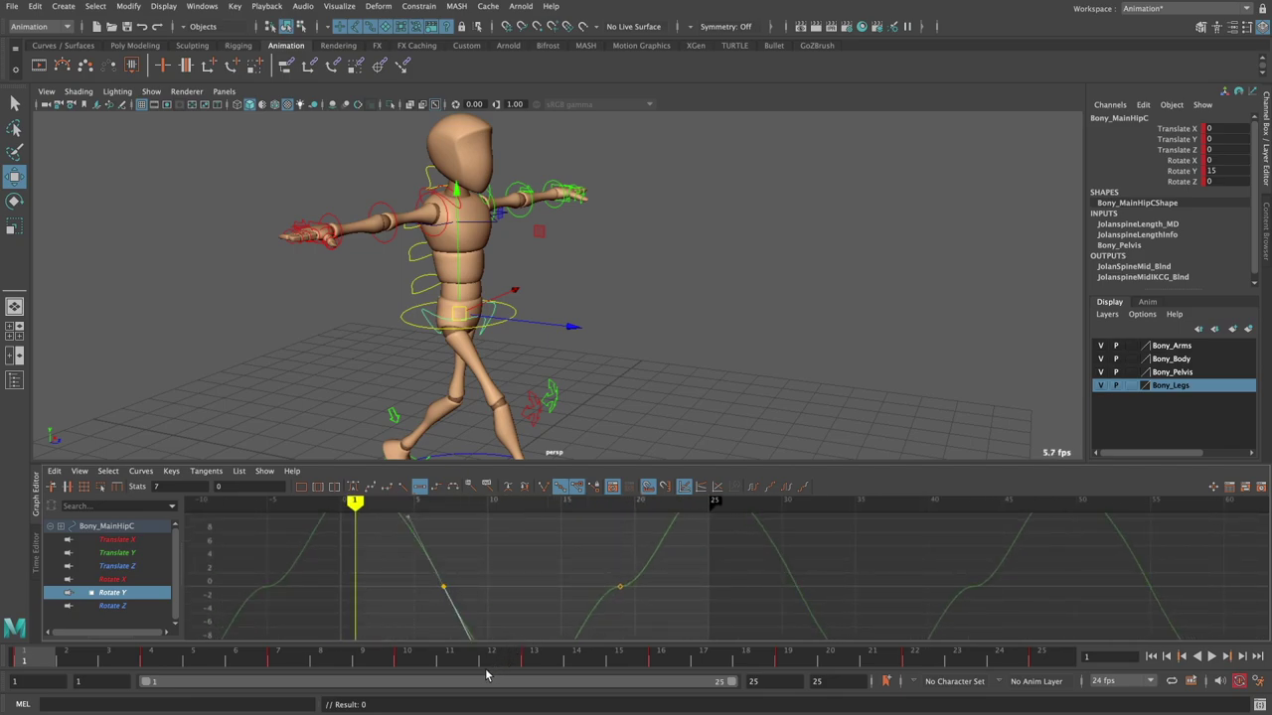
{"action": "left_click_drag", "start_coordinate": [573, 615], "coordinate": [556, 630]}
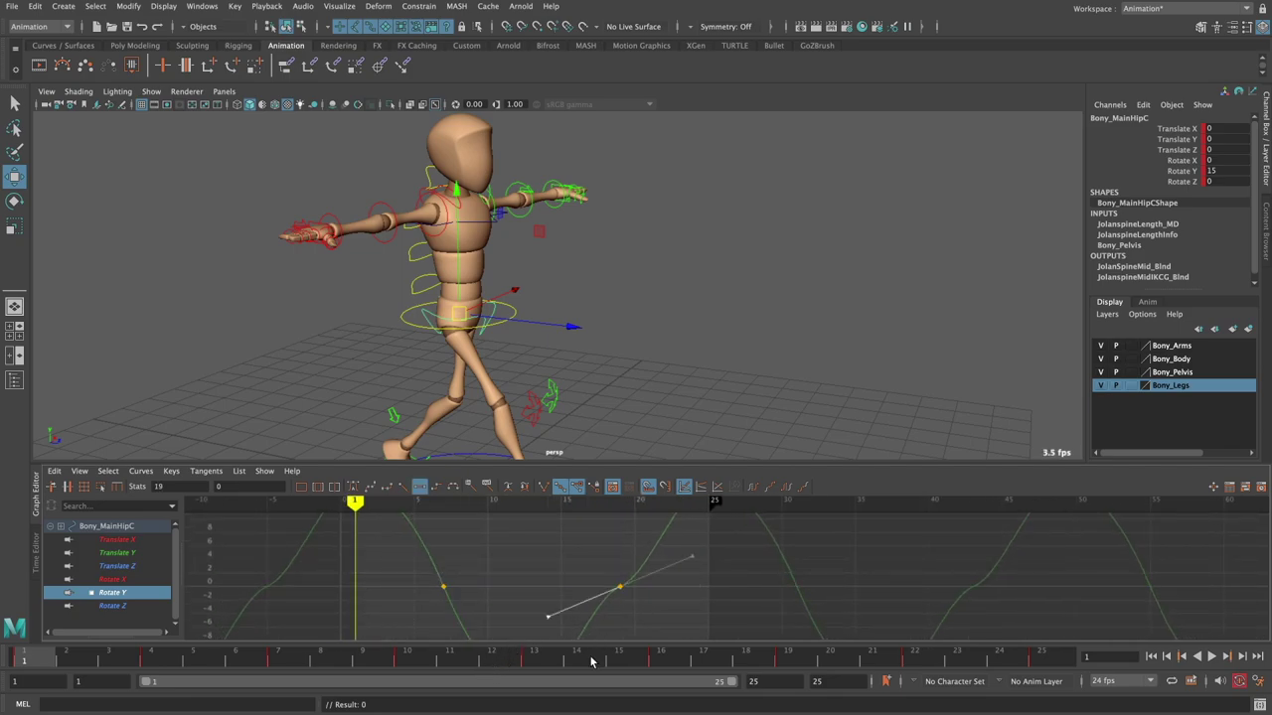
- Enlarge the graph panel and steepen the rising key's tangent further
{"action": "left_click_drag", "start_coordinate": [660, 463], "coordinate": [660, 370]}
{"action": "scroll", "coordinate": [660, 496], "scroll_direction": "down", "scroll_amount": 3}
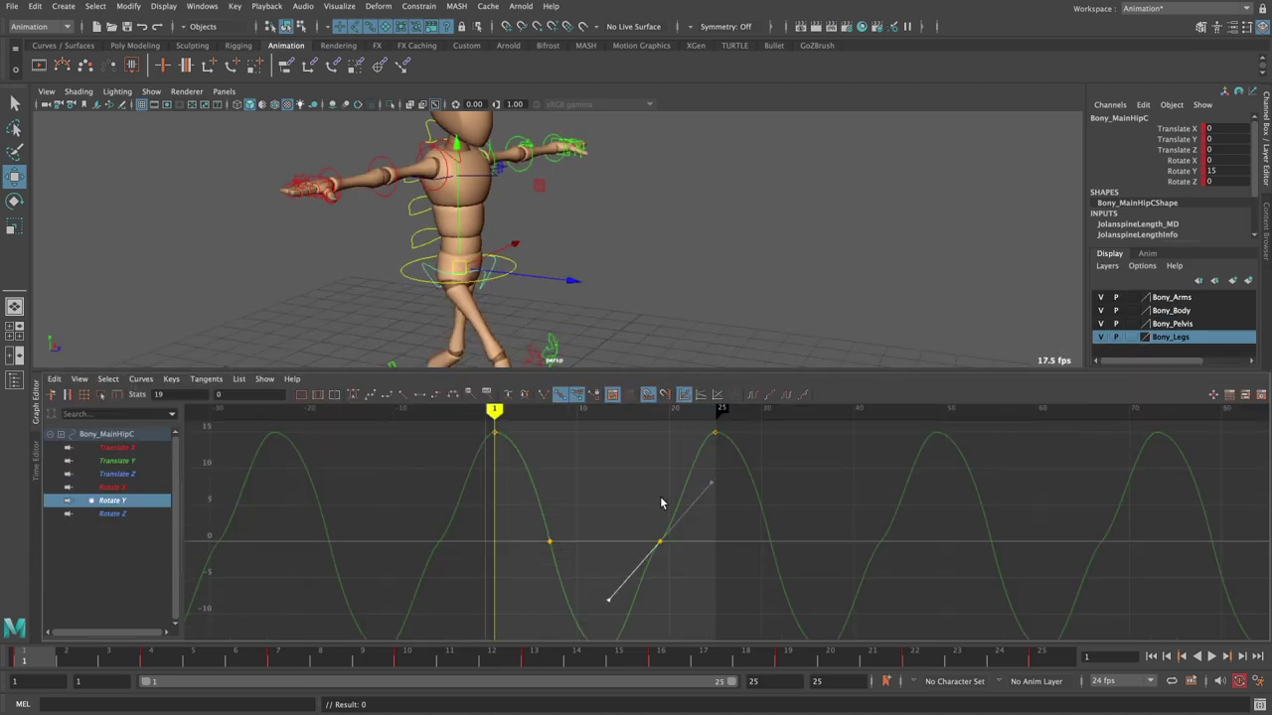
{"action": "scroll", "coordinate": [664, 479], "scroll_direction": "down", "scroll_amount": 2}
{"action": "left_click_drag", "start_coordinate": [669, 519], "coordinate": [689, 497]}
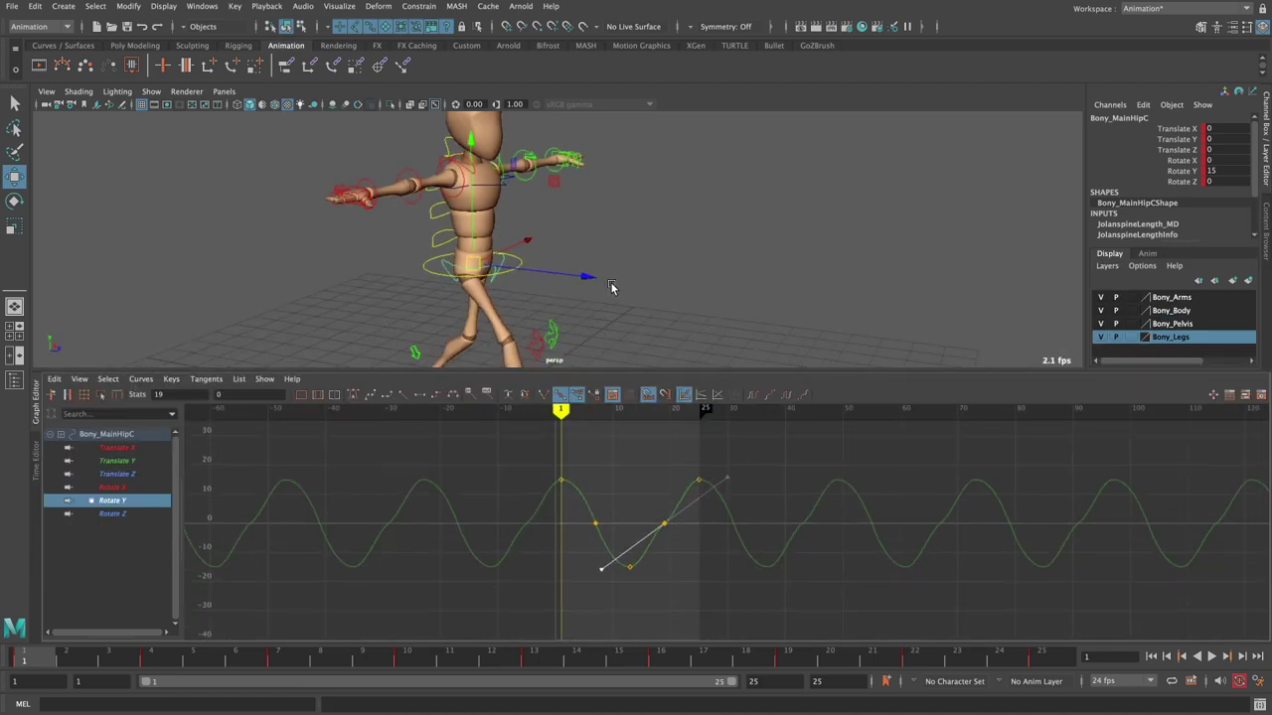
{"action": "scroll", "coordinate": [662, 490], "scroll_direction": "up", "scroll_amount": 1}
{"action": "scroll", "coordinate": [659, 488], "scroll_direction": "up", "scroll_amount": 3}
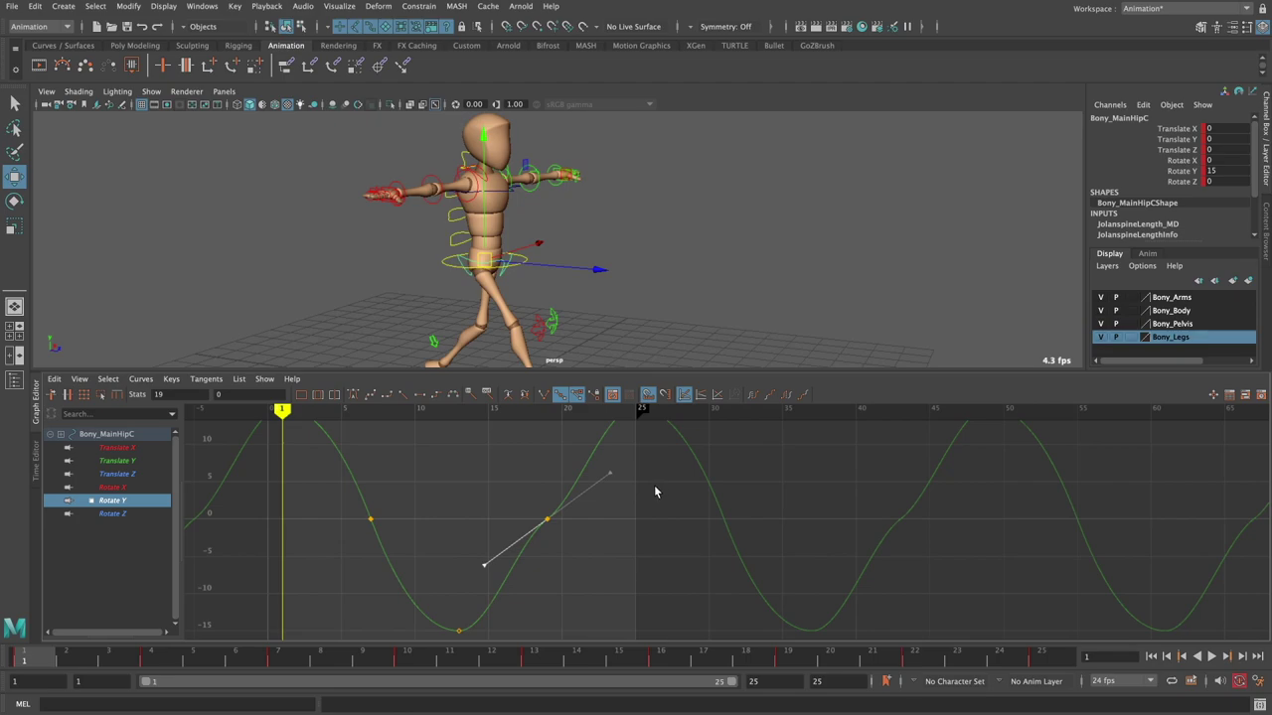
{"action": "scroll", "coordinate": [665, 482], "scroll_direction": "down", "scroll_amount": 2}
{"action": "left_click_drag", "start_coordinate": [689, 503], "coordinate": [672, 463]}
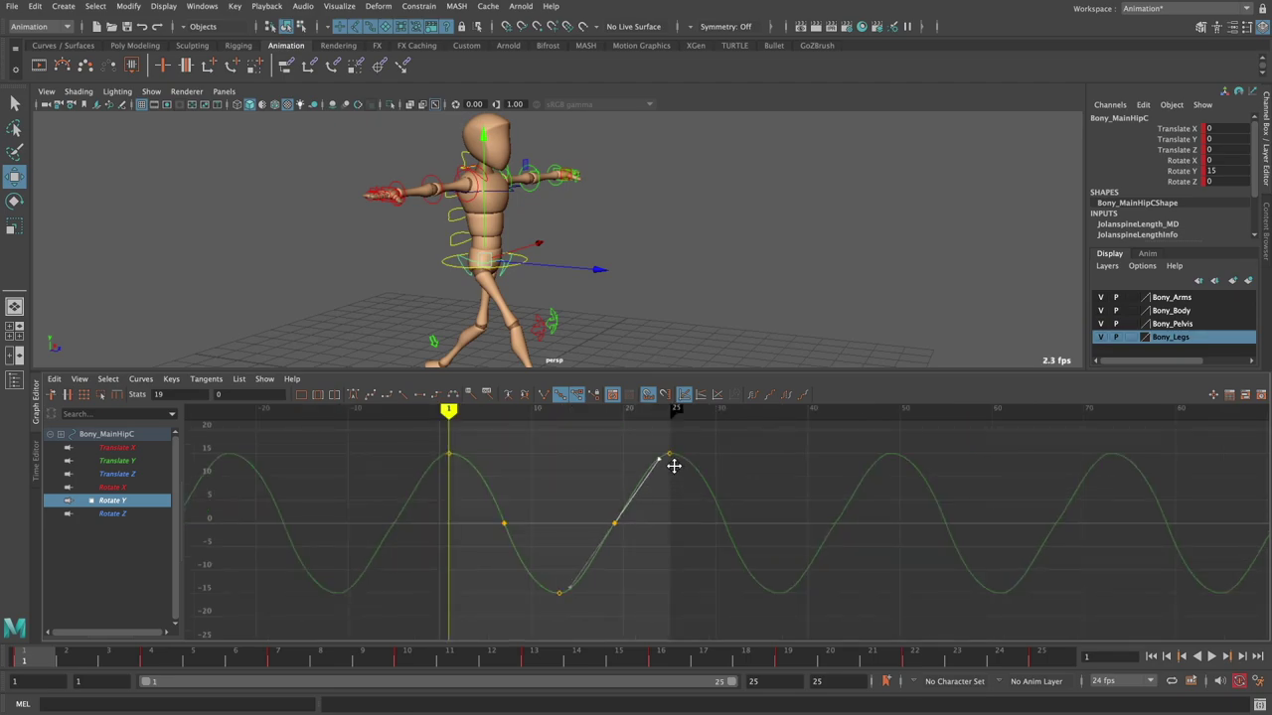
- Smooth the tangent of the rising Rotate Y key at frame 19
{"action": "left_click", "coordinate": [514, 511]}
{"action": "middle_click_drag", "start_coordinate": [571, 496], "coordinate": [596, 514], "text": "alt"}
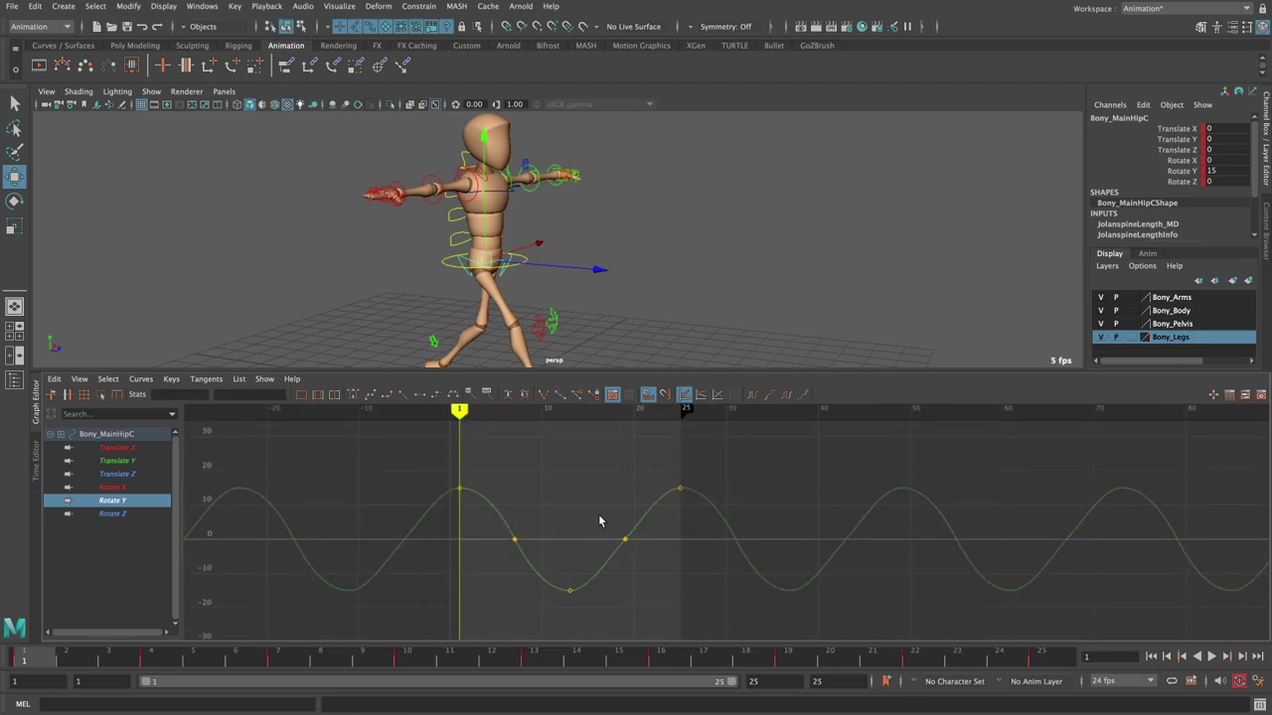
{"action": "scroll", "coordinate": [599, 520], "scroll_direction": "up", "scroll_amount": 3}
{"action": "left_click", "coordinate": [563, 544]}
{"action": "left_click_drag", "start_coordinate": [630, 510], "coordinate": [625, 497]}
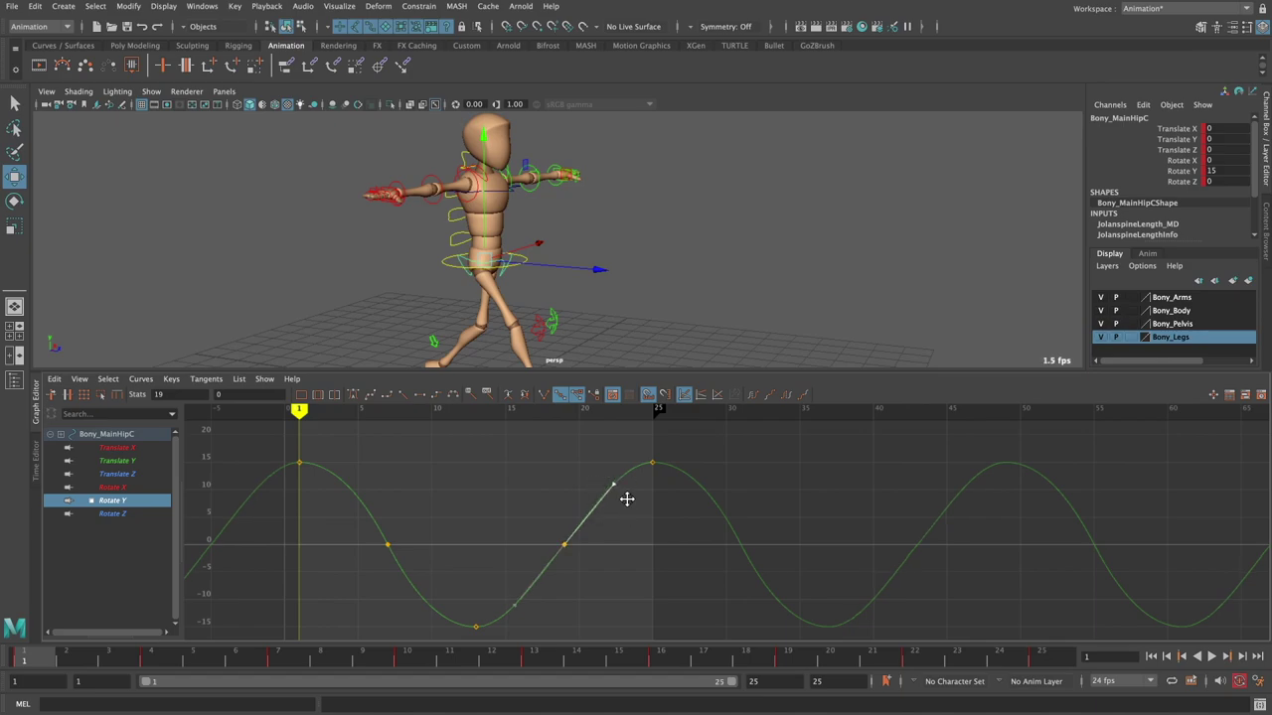
{"action": "left_click", "coordinate": [523, 500]}
{"action": "middle_click_drag", "start_coordinate": [523, 500], "coordinate": [581, 510], "text": "alt"}
{"action": "left_click", "coordinate": [107, 514]}
- Fit the Rotate Z curve and delete its extra keys around the peak and trough
{"action": "key", "text": "f"}
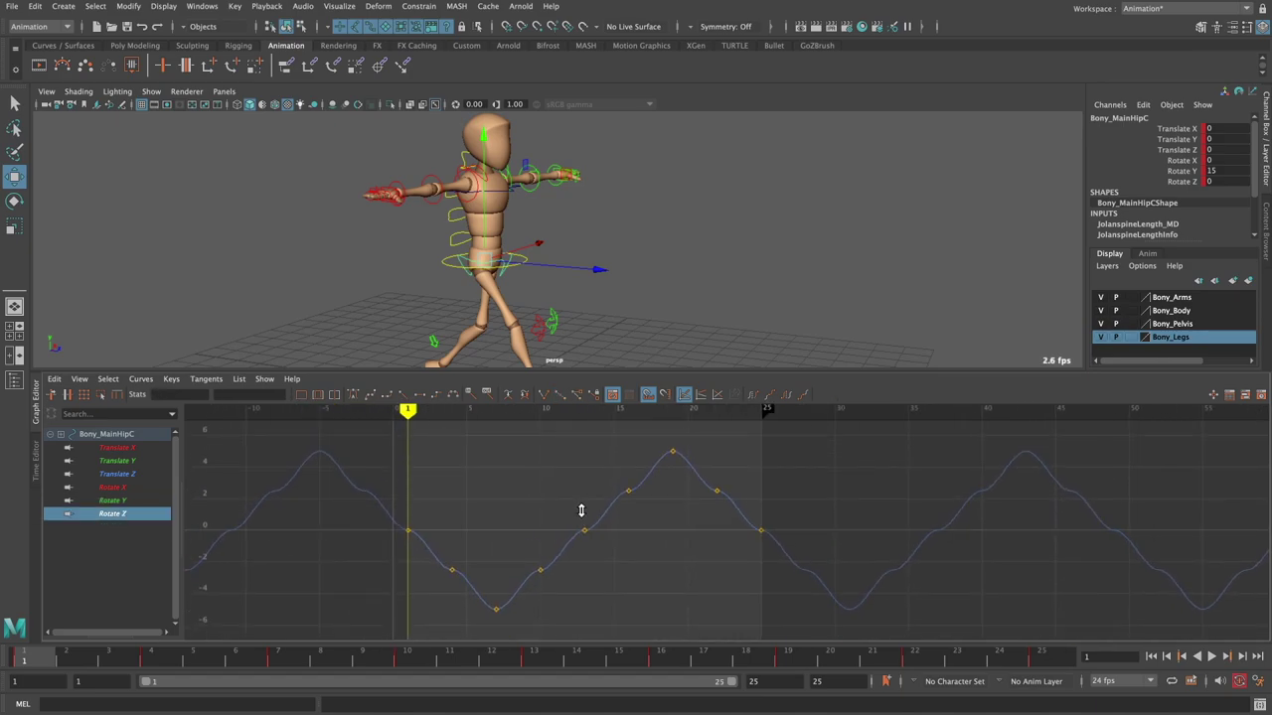
{"action": "right_click_drag", "start_coordinate": [581, 511], "coordinate": [555, 517], "text": "alt+shift"}
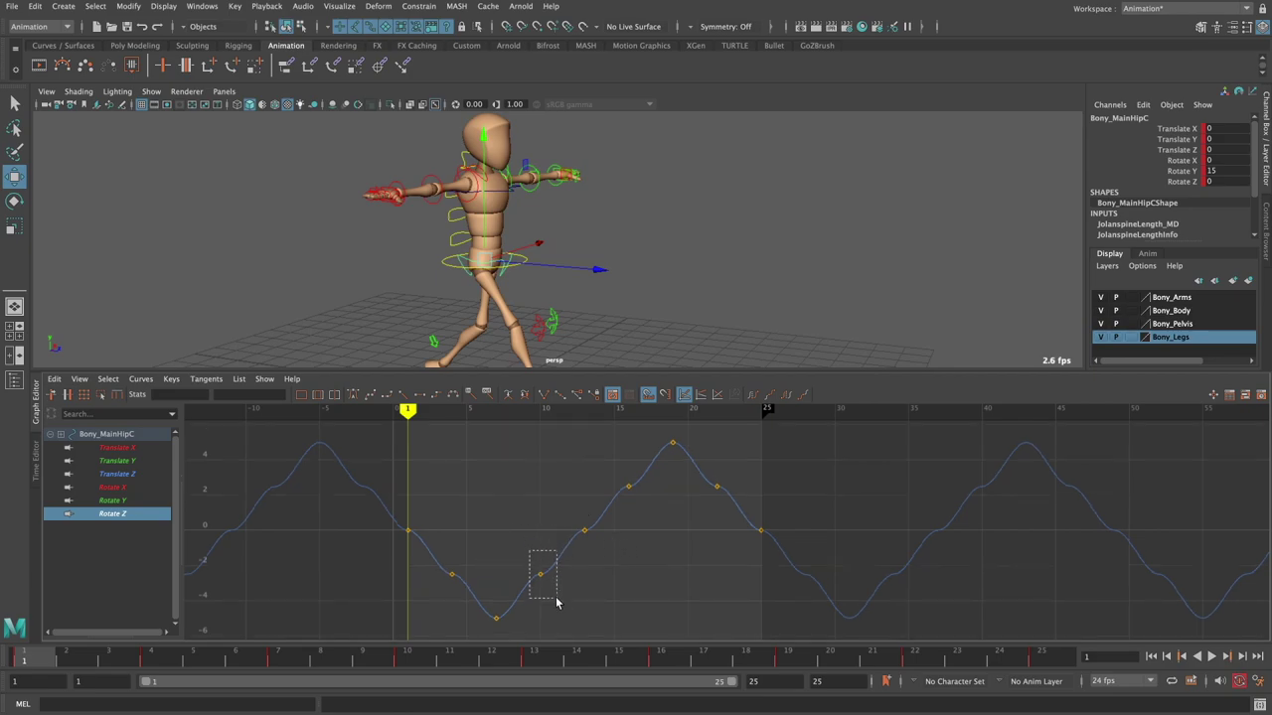
{"action": "left_click_drag", "start_coordinate": [555, 596], "coordinate": [558, 594]}
{"action": "key", "text": "Delete"}
{"action": "left_click_drag", "start_coordinate": [617, 480], "coordinate": [653, 509]}
{"action": "key", "text": "Delete"}
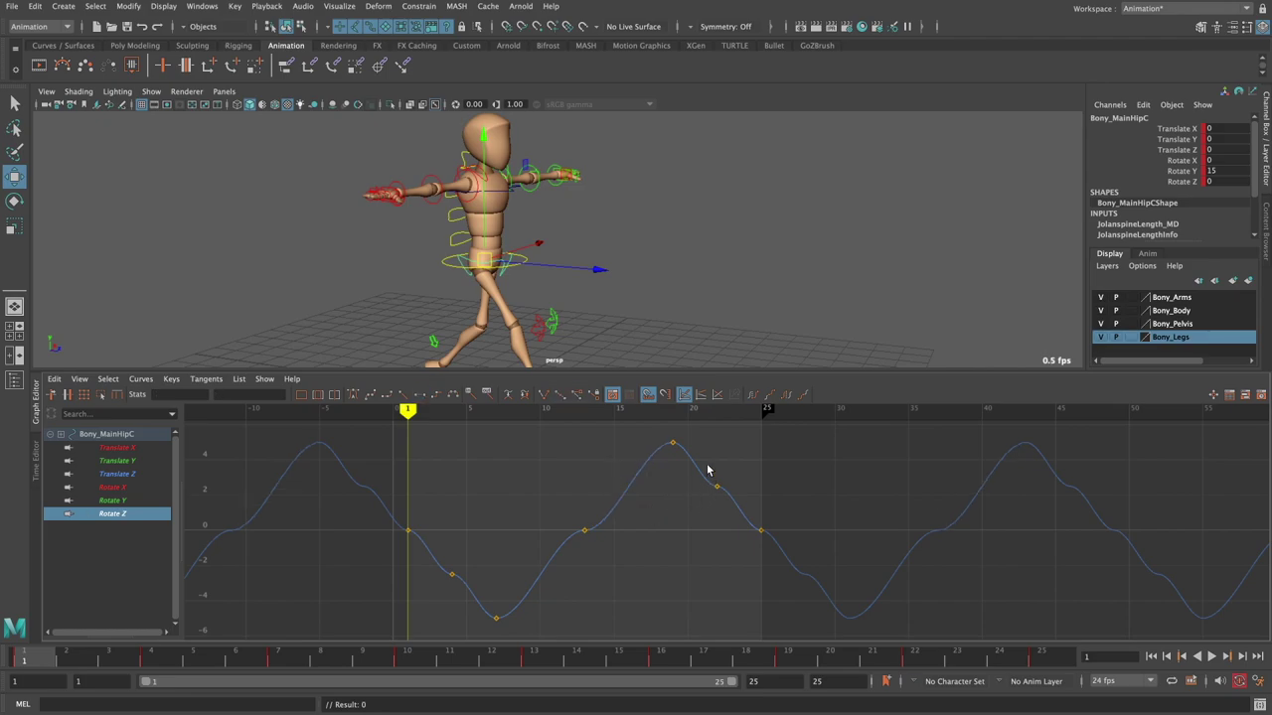
{"action": "left_click_drag", "start_coordinate": [708, 470], "coordinate": [729, 522]}
{"action": "key", "text": "Delete"}
{"action": "left_click_drag", "start_coordinate": [467, 570], "coordinate": [445, 582]}
{"action": "key", "text": "Delete"}
- Tilt the end keys' tangents downward and steepen the tangent at the key near frame 14
{"action": "left_click", "coordinate": [801, 568]}
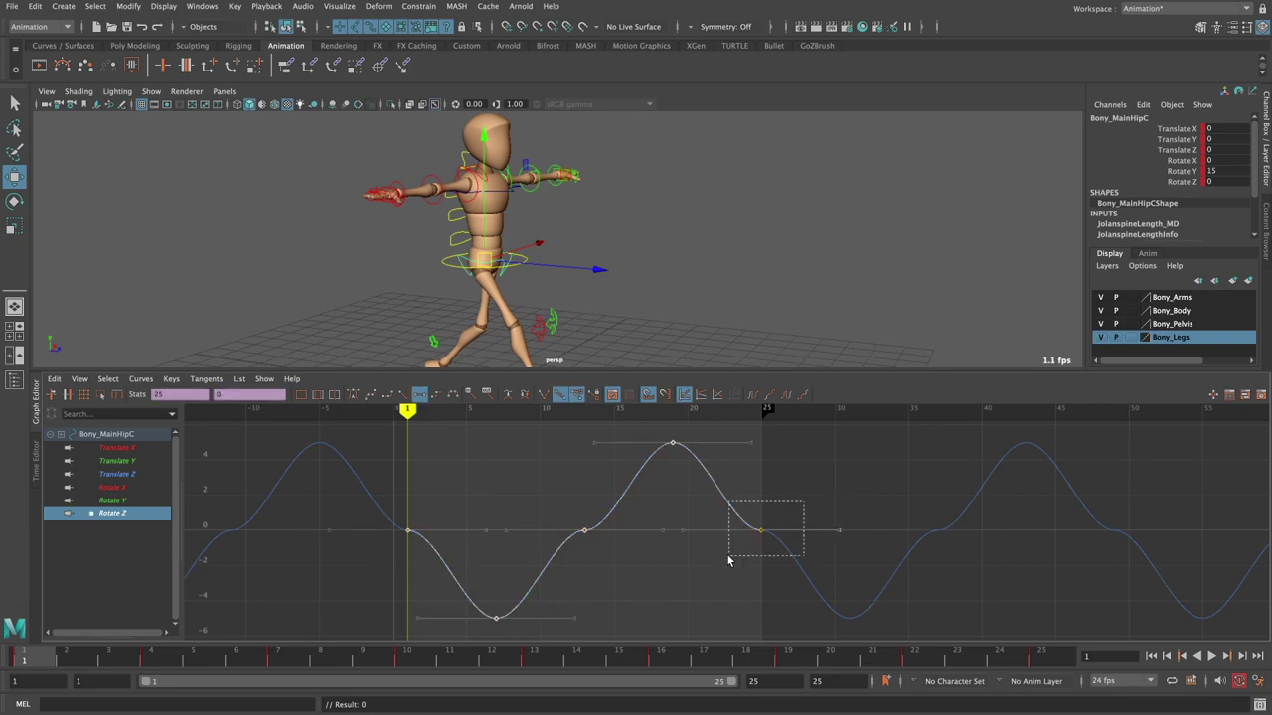
{"action": "left_click_drag", "start_coordinate": [728, 562], "coordinate": [729, 557]}
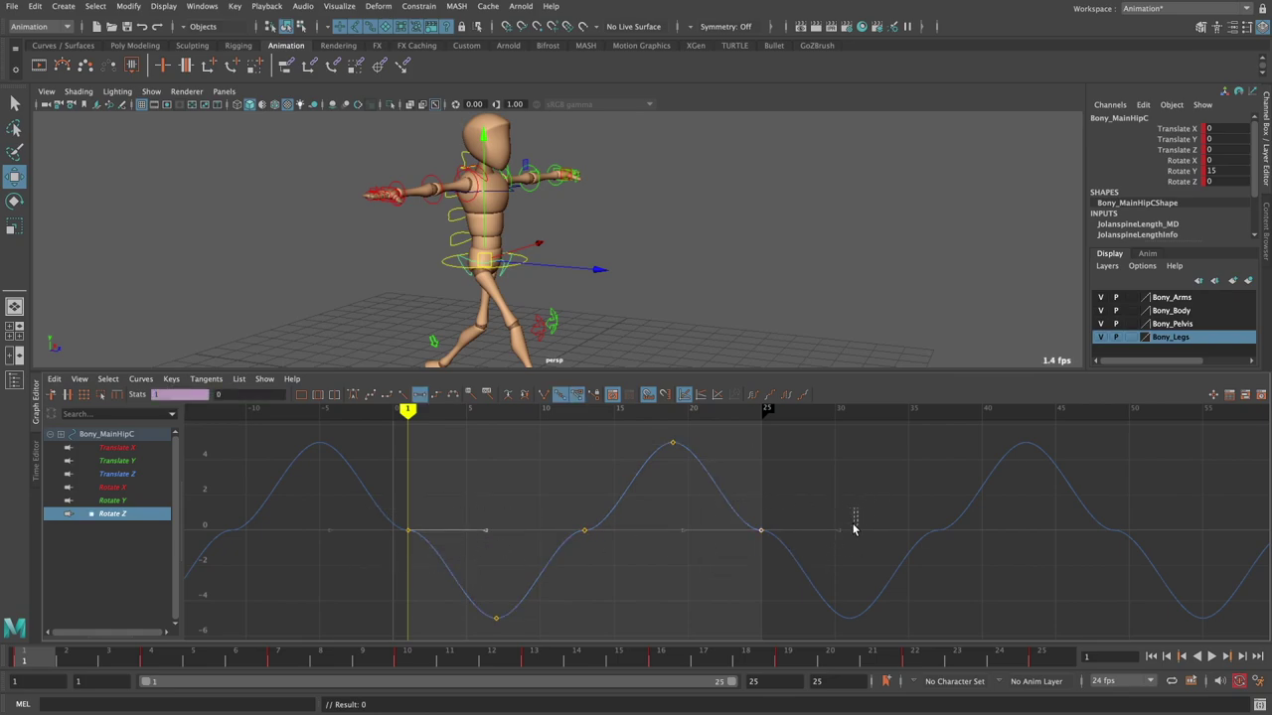
{"action": "middle_click_drag", "start_coordinate": [830, 560], "coordinate": [815, 606]}
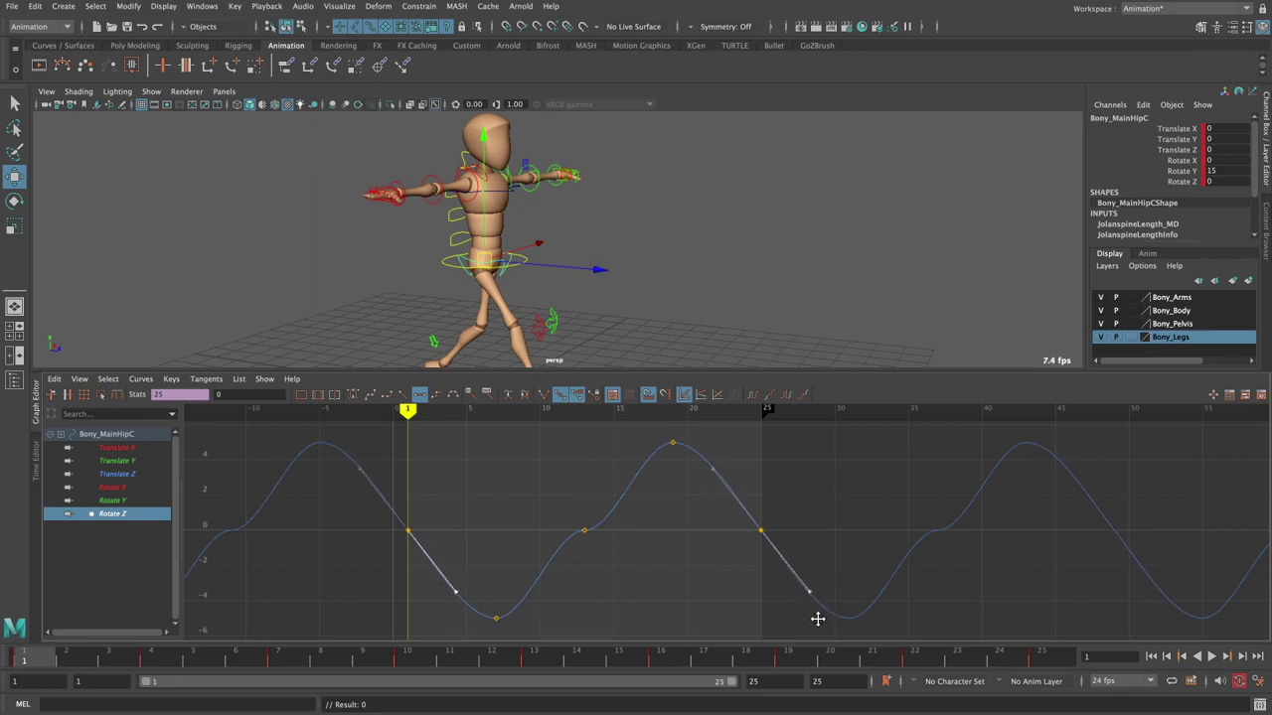
{"action": "left_click", "coordinate": [576, 522]}
{"action": "middle_click_drag", "start_coordinate": [525, 571], "coordinate": [569, 653]}
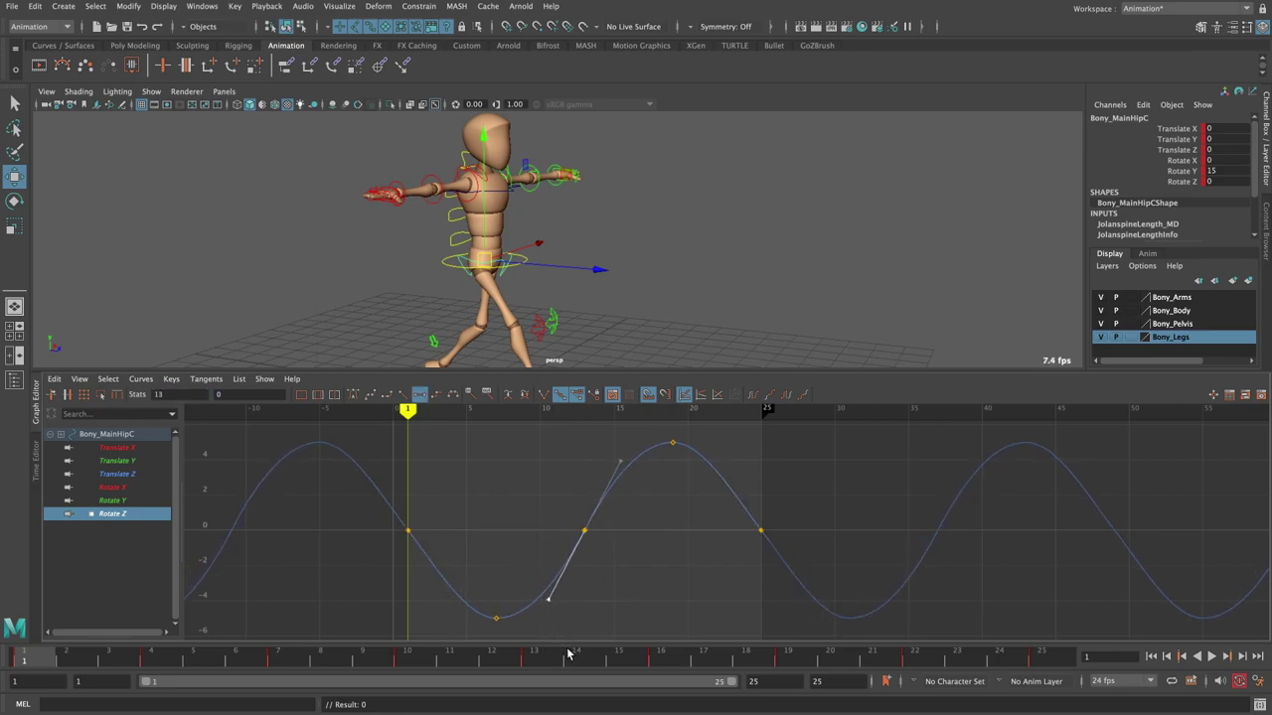
- Check the keys near frames 18 and 1, then clear the key selection
{"action": "left_click", "coordinate": [760, 529]}
{"action": "left_click_drag", "start_coordinate": [841, 566], "coordinate": [818, 590]}
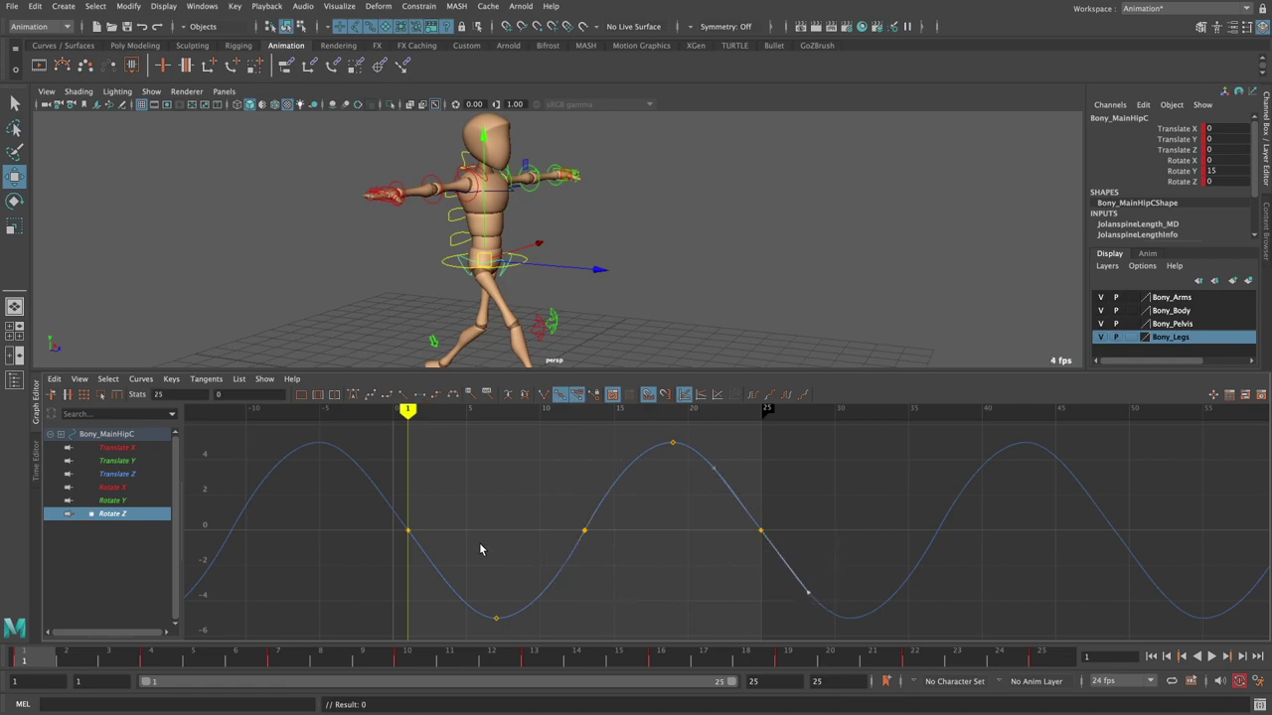
{"action": "left_click_drag", "start_coordinate": [452, 519], "coordinate": [386, 561]}
{"action": "left_click_drag", "start_coordinate": [445, 606], "coordinate": [448, 605]}
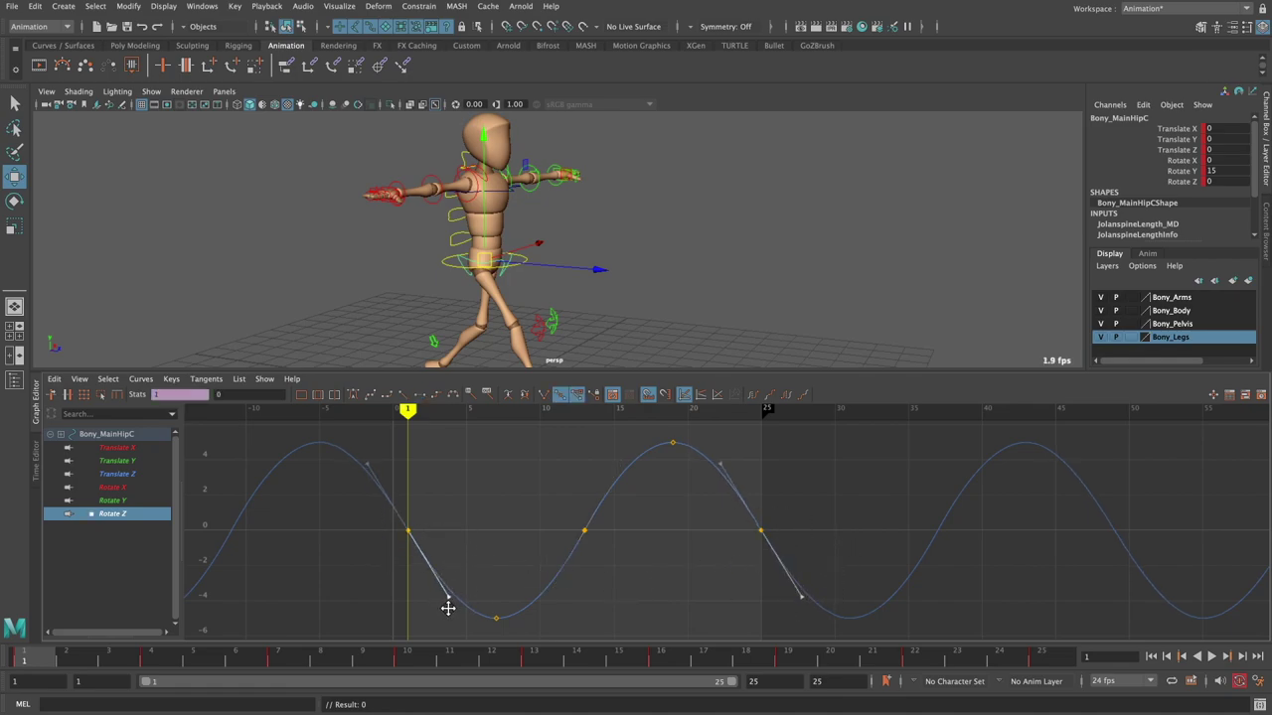
{"action": "middle_click_drag", "start_coordinate": [497, 530], "coordinate": [509, 537], "text": "alt"}
{"action": "left_click_drag", "start_coordinate": [618, 288], "coordinate": [635, 273], "text": "alt"}
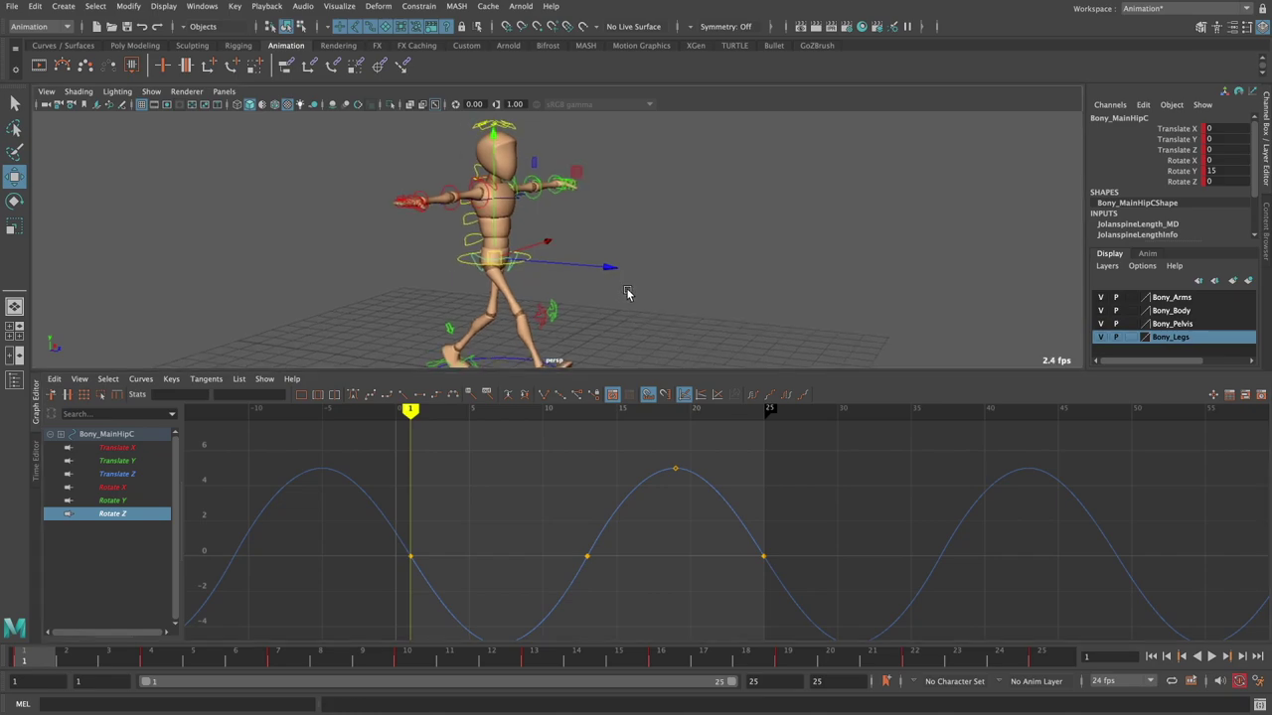
- Play back the walk to check it, then clear the selection
{"action": "left_click", "coordinate": [1212, 657]}
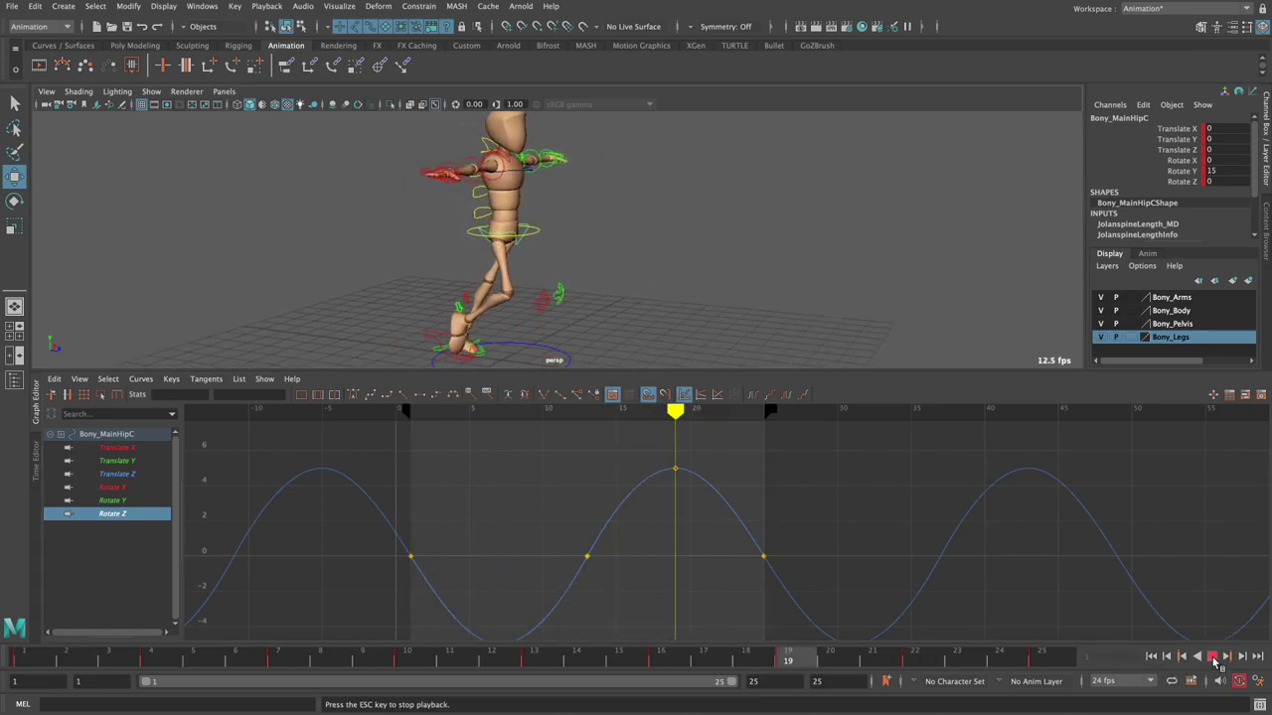
{"action": "left_click", "coordinate": [1212, 658]}
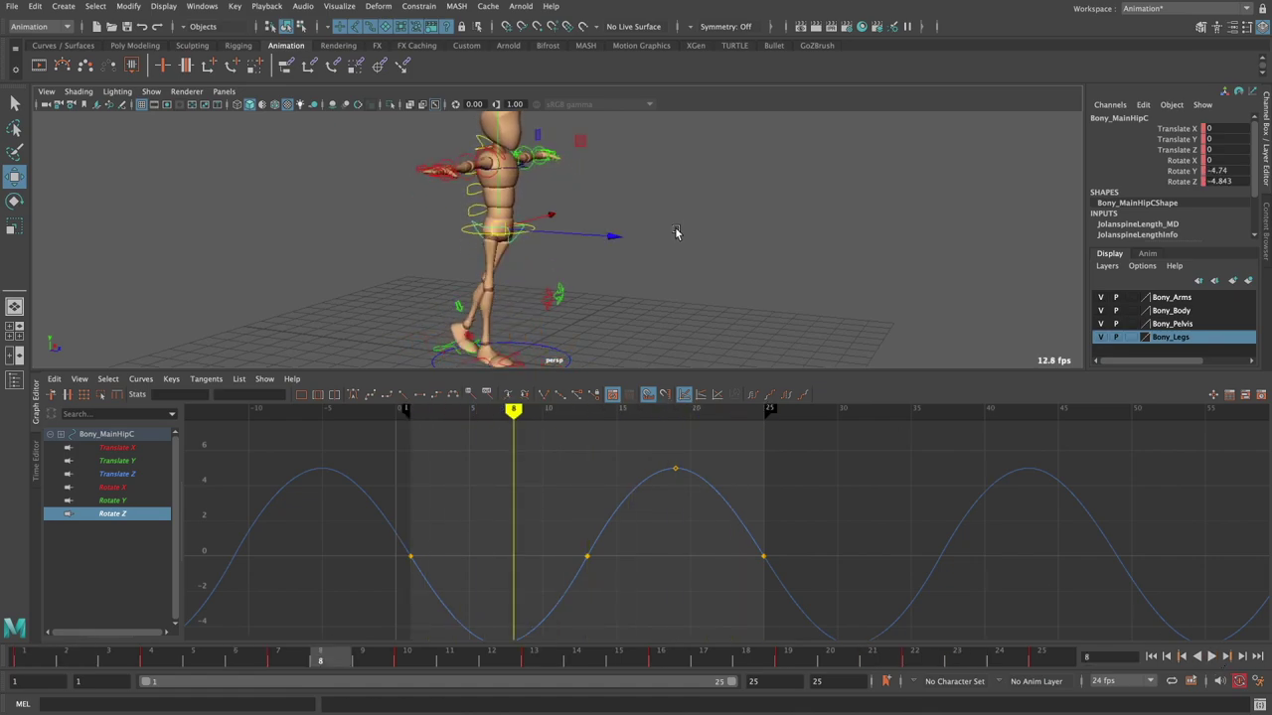
{"action": "left_click", "coordinate": [675, 232]}
- Set all Bony_SpineTopIKC keys to Pre and Post Infinity Cycle with Spline tangents
{"action": "left_click", "coordinate": [515, 173]}
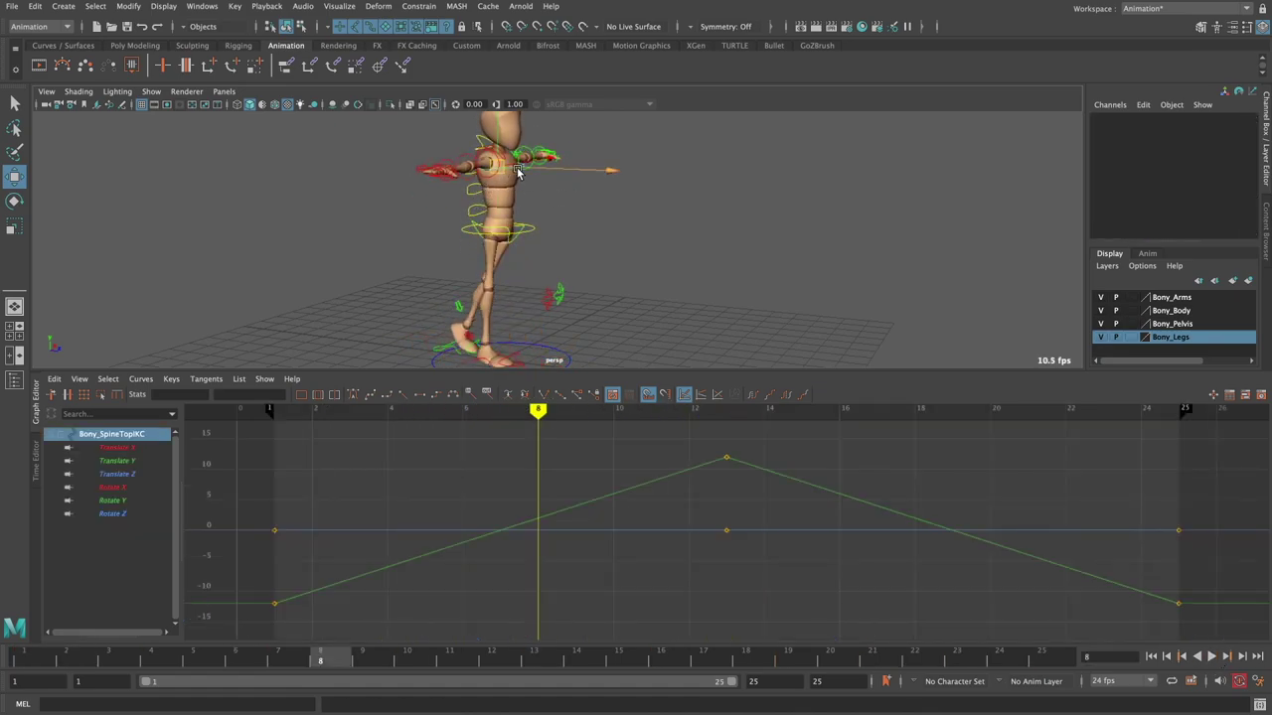
{"action": "key", "text": "f"}
{"action": "left_click_drag", "start_coordinate": [701, 487], "coordinate": [1014, 610]}
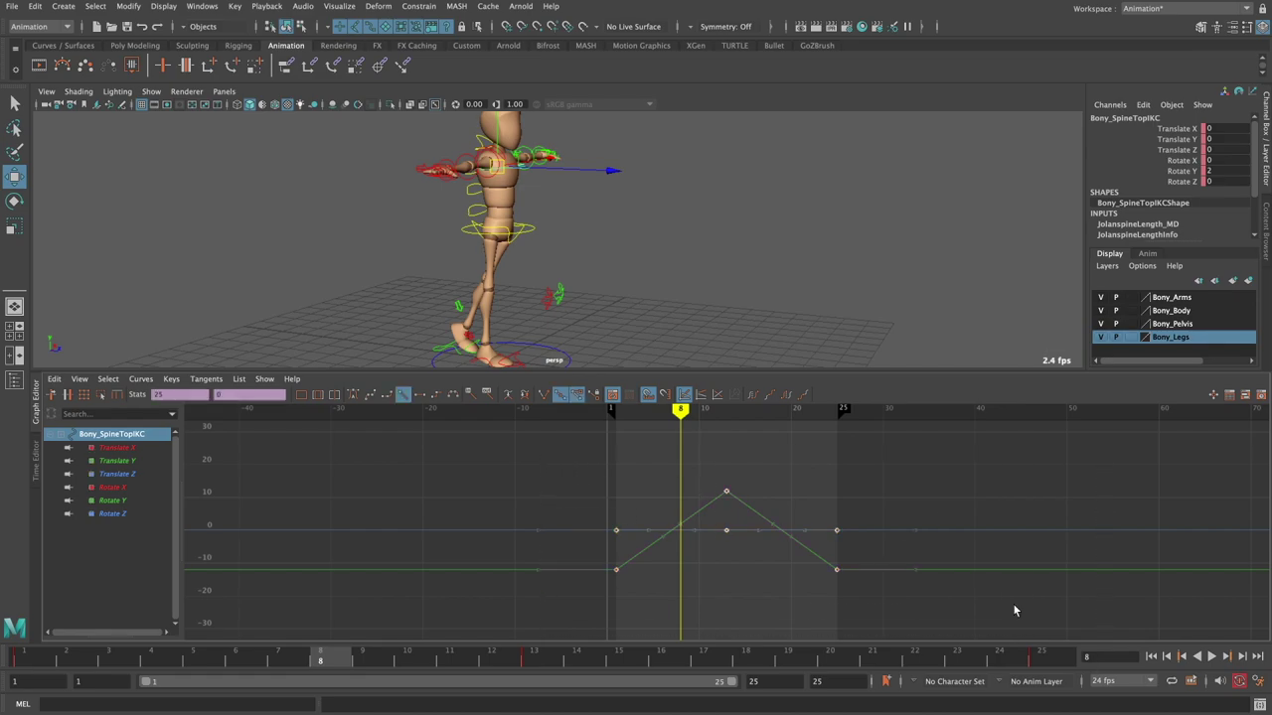
{"action": "left_click", "coordinate": [769, 397]}
{"action": "left_click", "coordinate": [790, 397]}
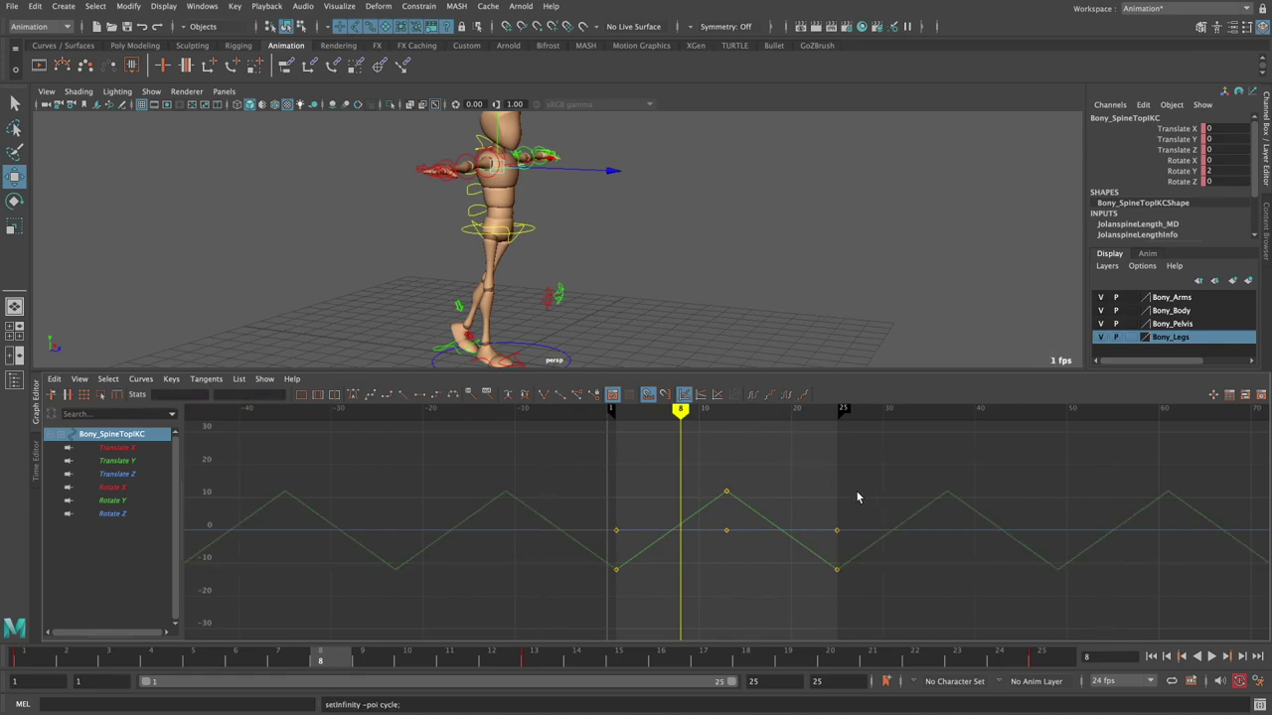
{"action": "middle_click_drag", "start_coordinate": [858, 496], "coordinate": [835, 506], "text": "alt"}
{"action": "left_click", "coordinate": [437, 397]}
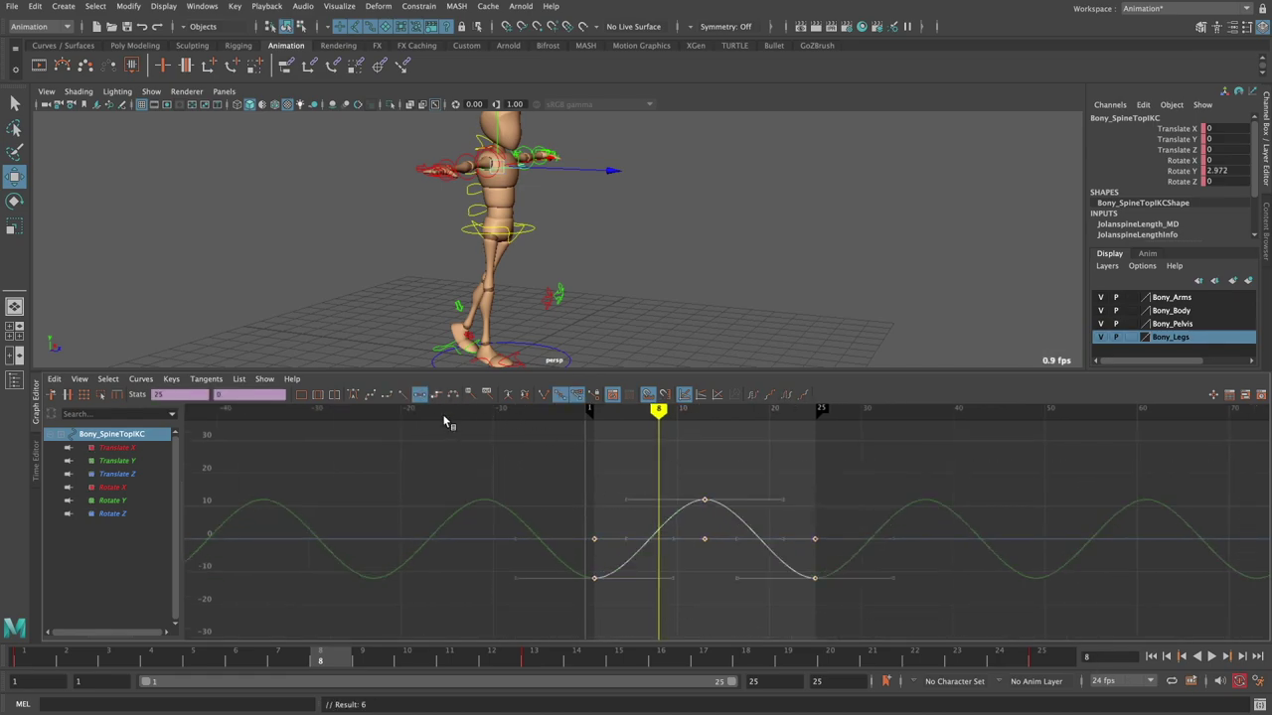
- Clear the selection and play the walk loop from the first frame
{"action": "left_click", "coordinate": [502, 477]}
{"action": "left_click", "coordinate": [689, 285]}
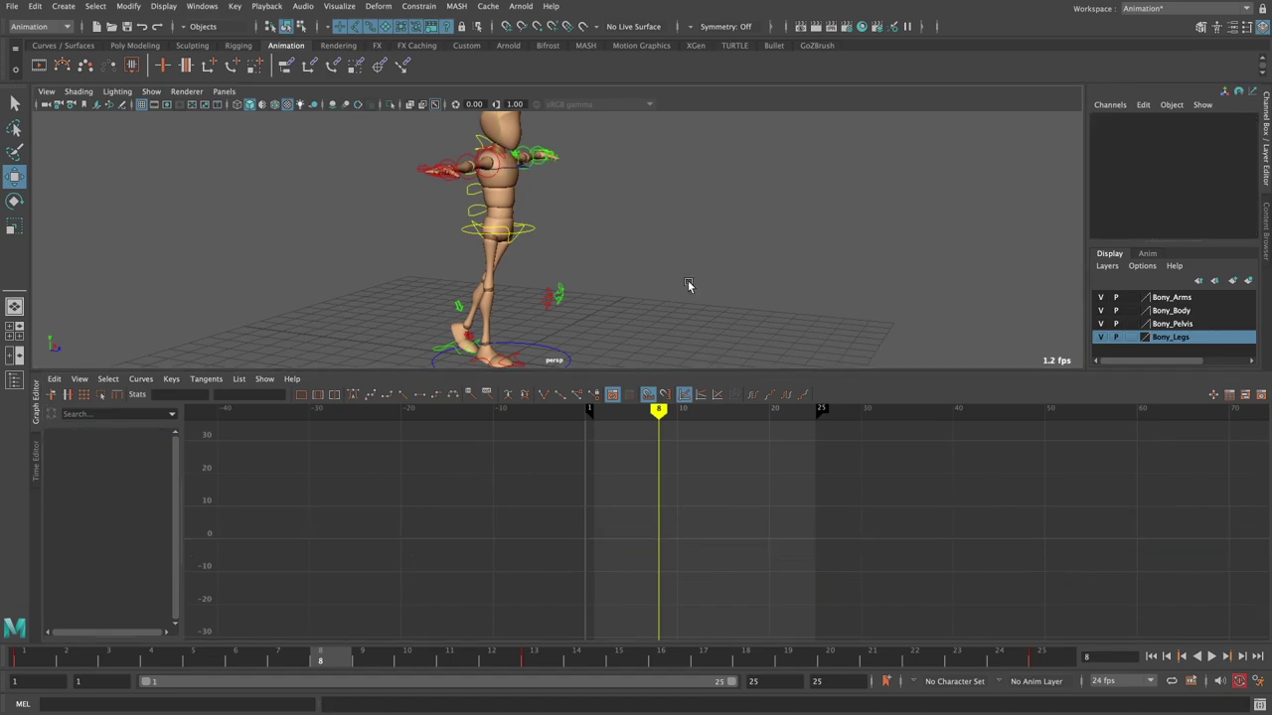
{"action": "left_click", "coordinate": [1150, 658]}
{"action": "left_click", "coordinate": [1211, 656]}
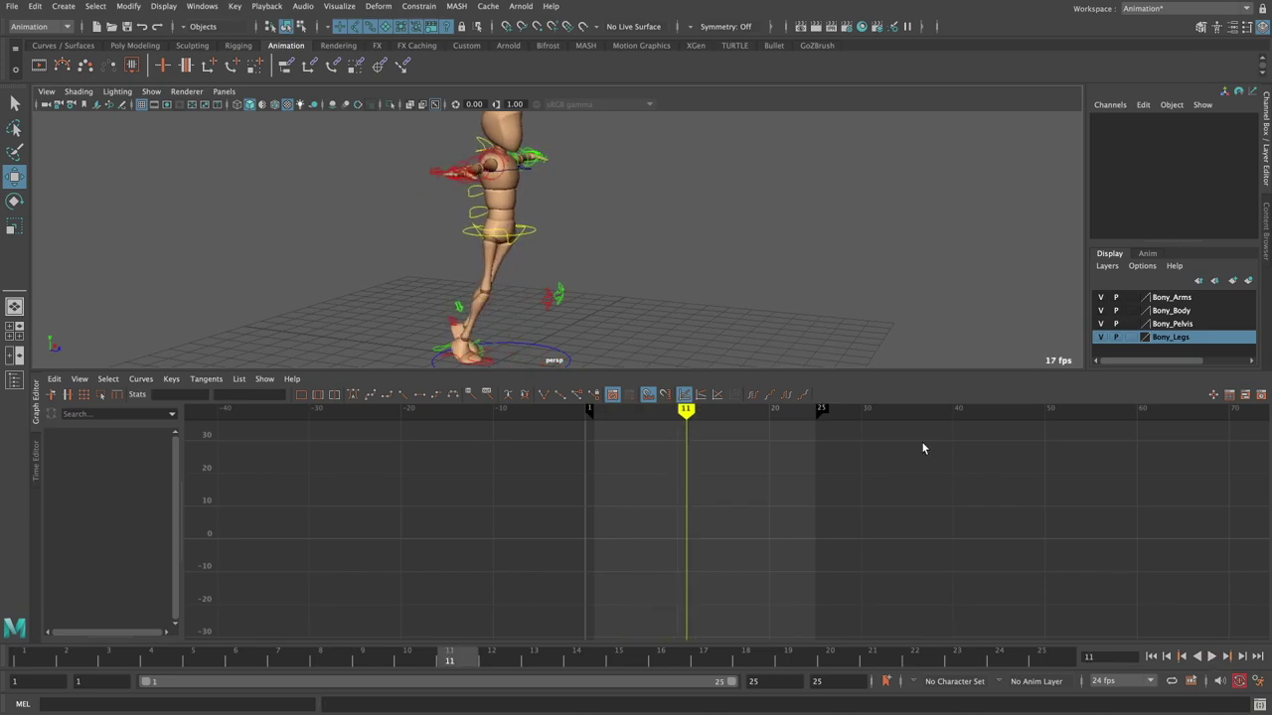
- Stop playback and inspect the Bony_rKneeIKC knee pose around frame 14
{"action": "key", "text": "Escape"}
{"action": "left_click_drag", "start_coordinate": [655, 248], "coordinate": [630, 273], "text": "alt"}
{"action": "mouse_move", "coordinate": [630, 279]}
{"action": "left_mouse_down", "text": "alt"}
{"action": "mouse_move", "coordinate": [571, 295]}
{"action": "mouse_move", "coordinate": [560, 226]}
{"action": "left_mouse_up", "text": "alt"}
{"action": "left_click", "coordinate": [489, 331]}
{"action": "left_click", "coordinate": [558, 226]}
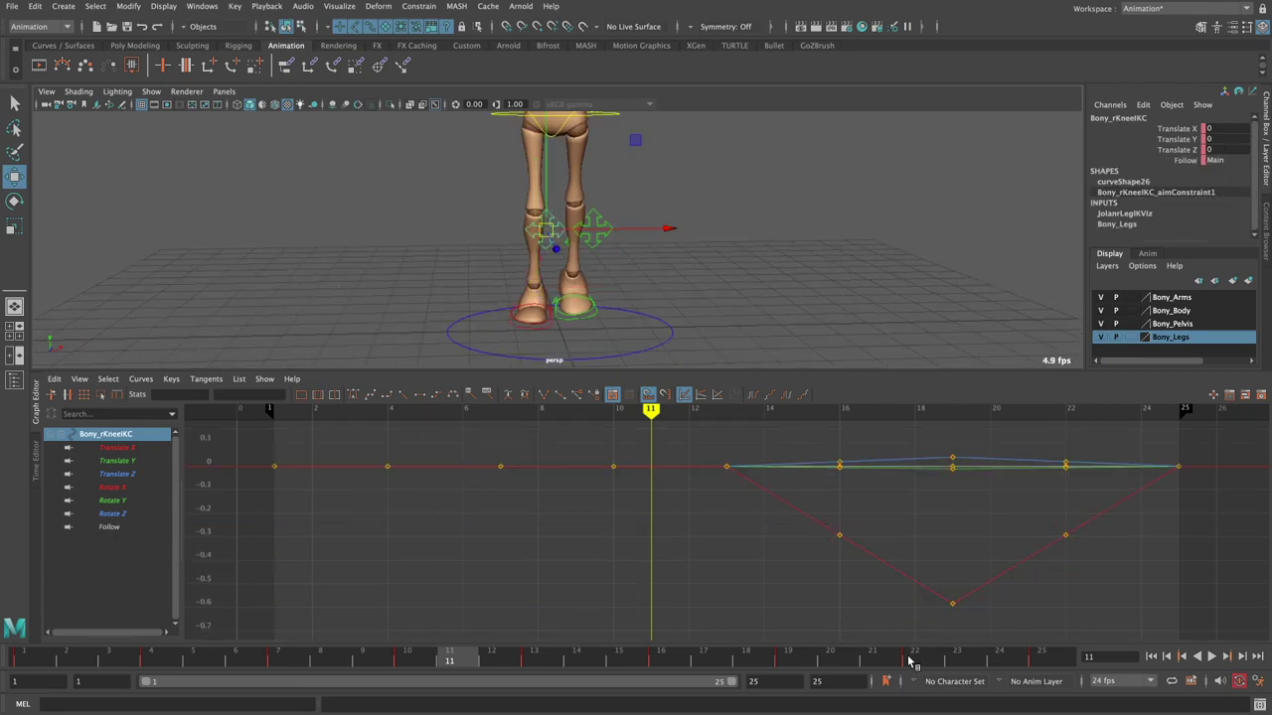
{"action": "left_click", "coordinate": [916, 660]}
{"action": "left_click_drag", "start_coordinate": [919, 659], "coordinate": [577, 660]}
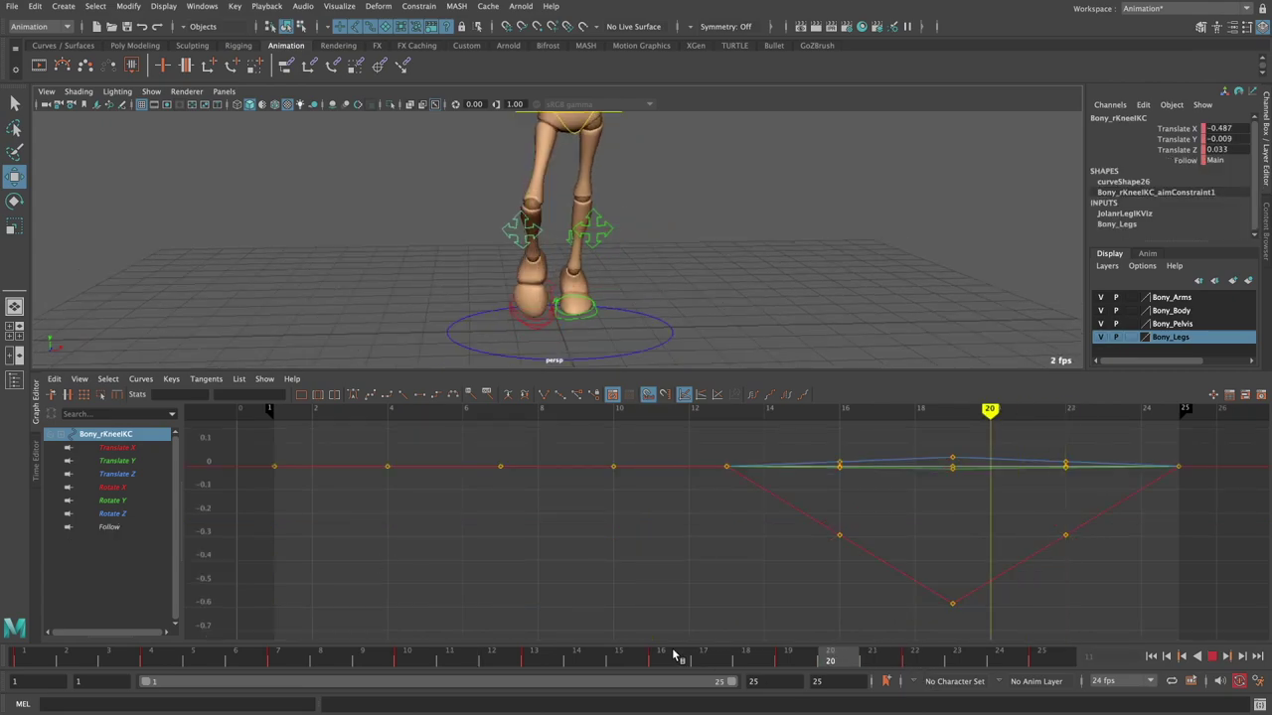
{"action": "left_click_drag", "start_coordinate": [715, 279], "coordinate": [778, 285], "text": "alt"}
{"action": "left_click", "coordinate": [778, 285]}
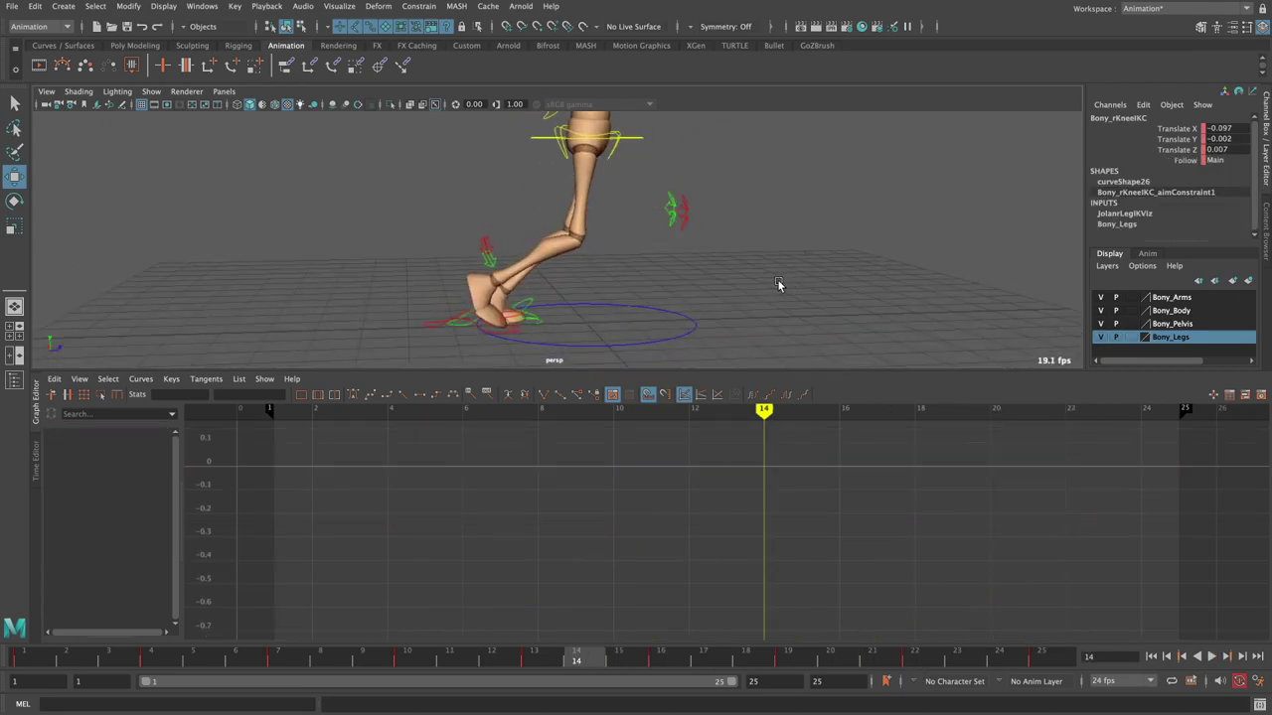
- Set all Bony_rFootIKC keys to Pre and Post Infinity Cycle and change their tangent type
{"action": "left_click", "coordinate": [443, 326]}
{"action": "right_click_drag", "start_coordinate": [592, 498], "coordinate": [686, 488], "text": "alt"}
{"action": "left_click_drag", "start_coordinate": [874, 606], "coordinate": [530, 446]}
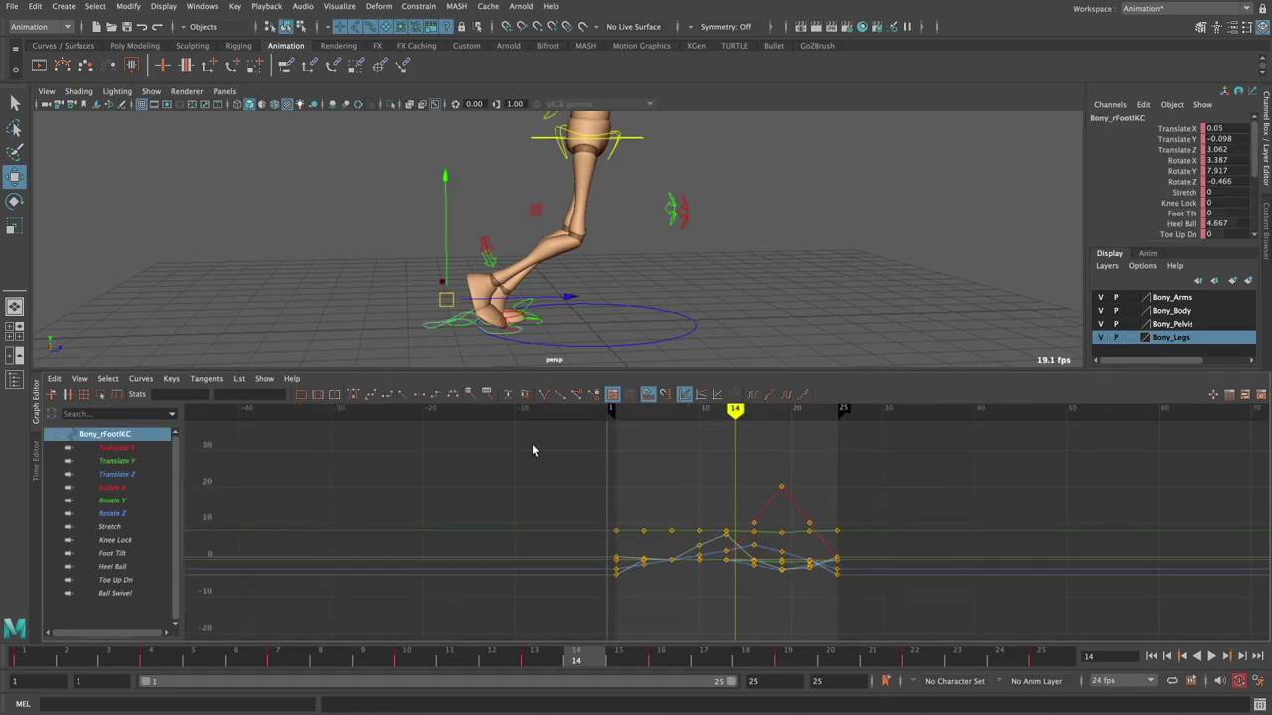
{"action": "left_click", "coordinate": [753, 394]}
{"action": "left_click", "coordinate": [786, 394]}
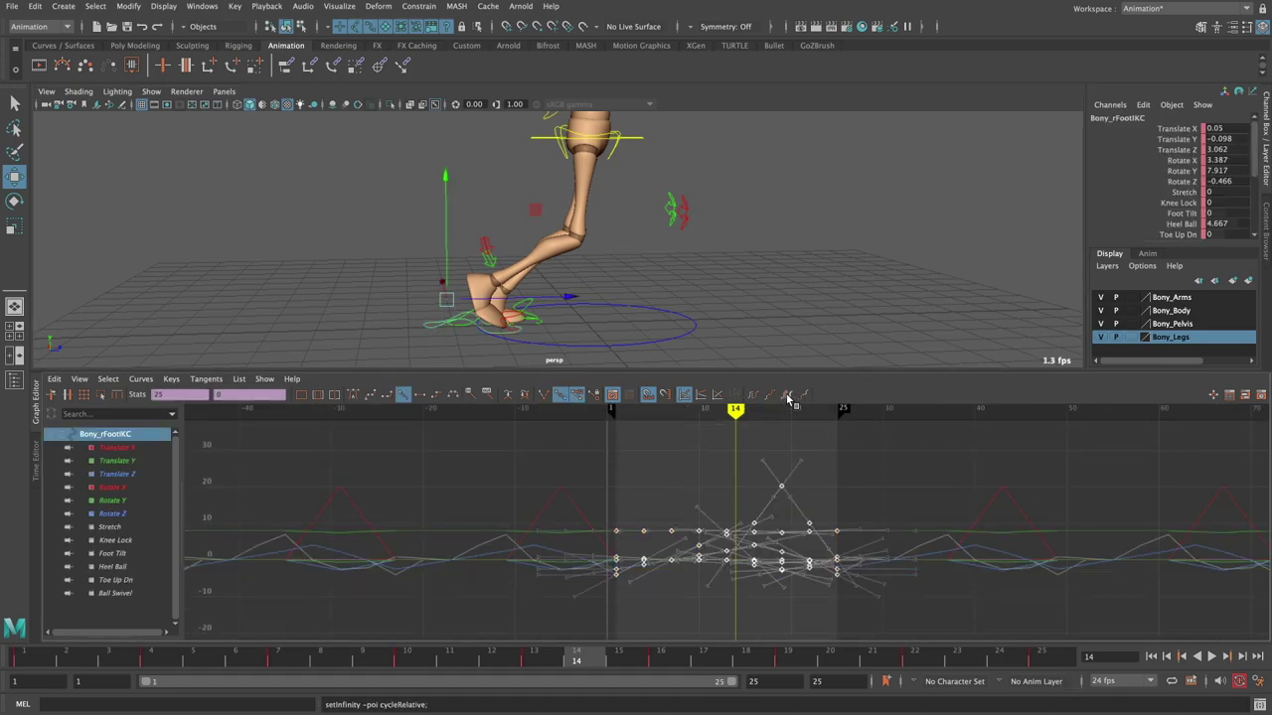
{"action": "right_click_drag", "start_coordinate": [838, 497], "coordinate": [514, 459], "text": "alt"}
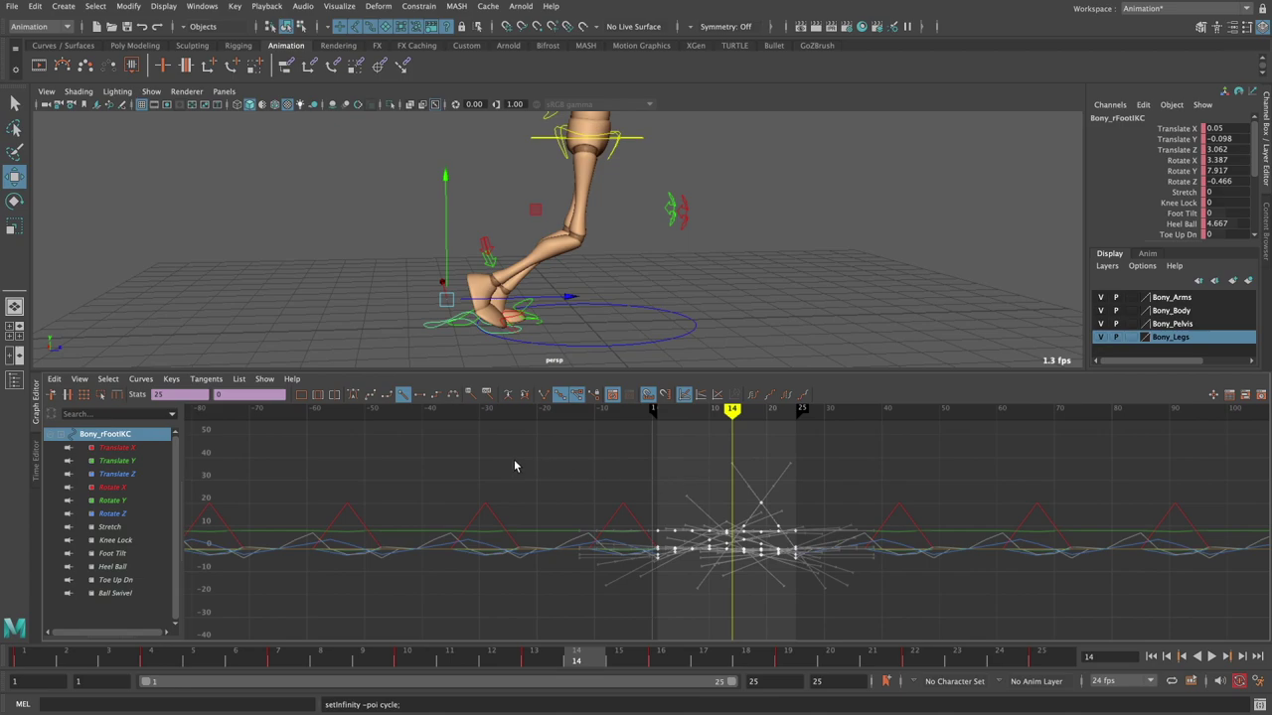
{"action": "left_click", "coordinate": [418, 396]}
- Steepen the Translate Y tangents at the keys near frames 16 and 19
{"action": "left_click", "coordinate": [106, 455]}
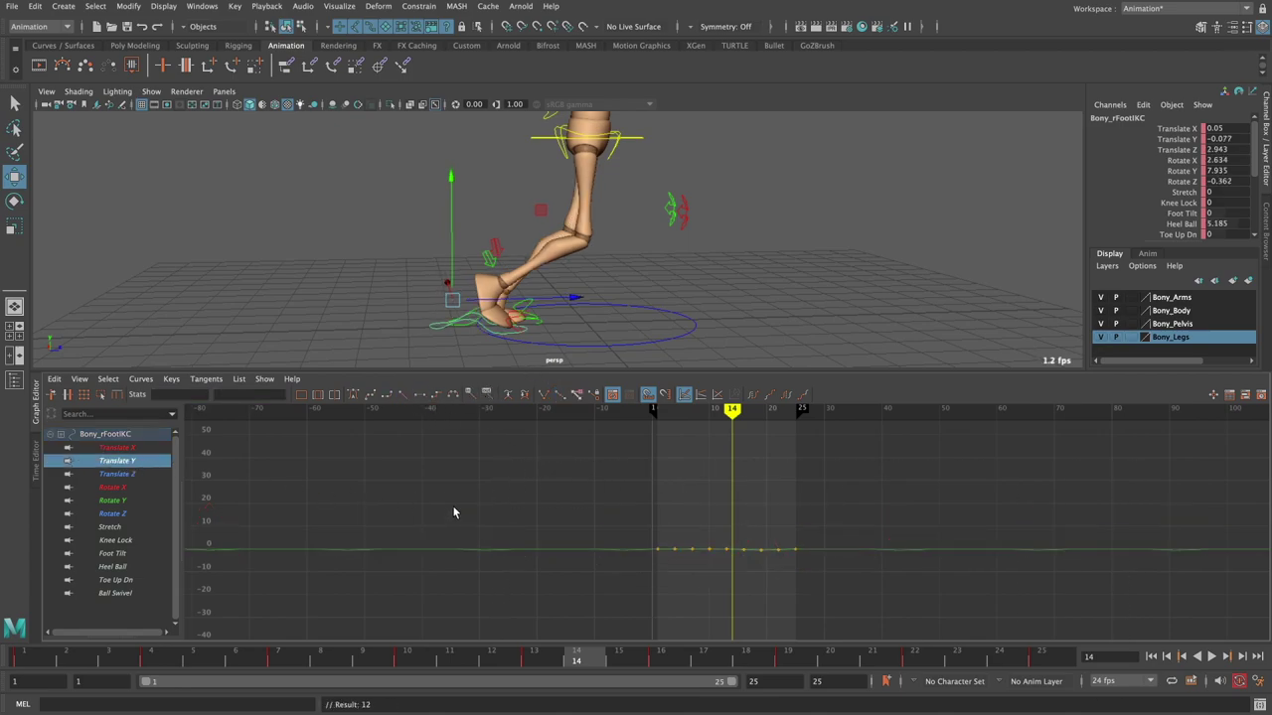
{"action": "key", "text": "f"}
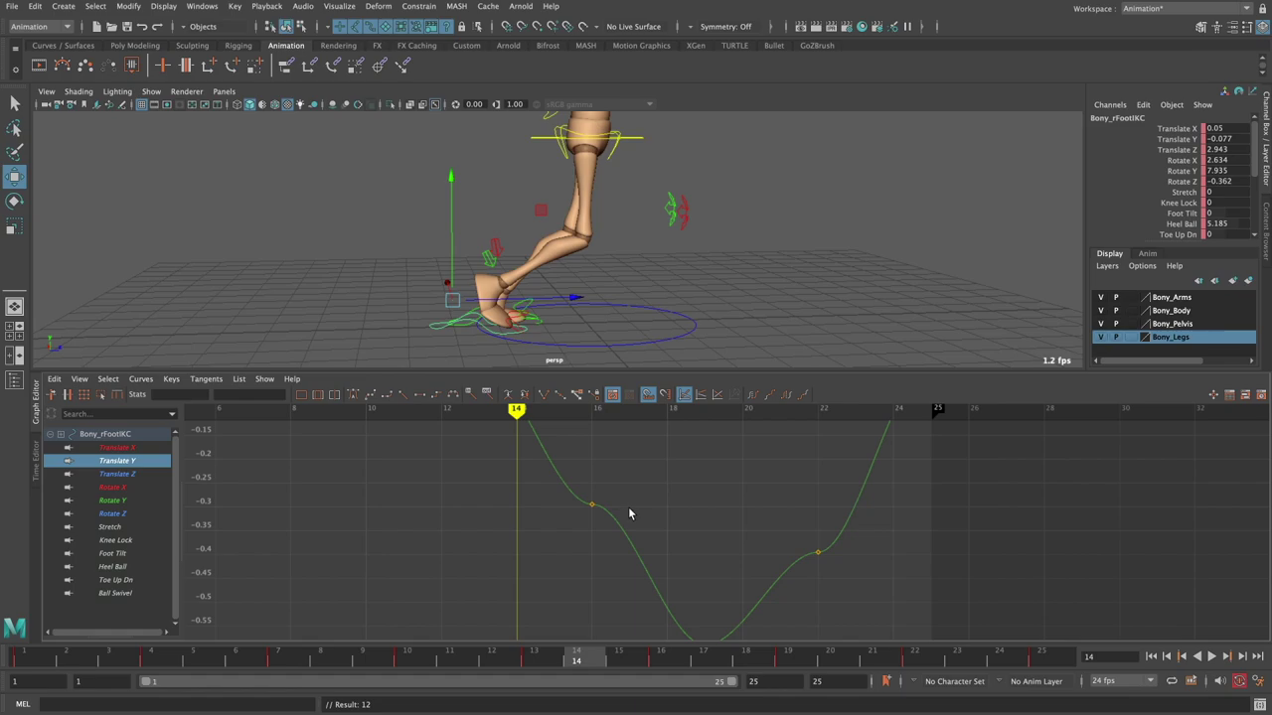
{"action": "right_click_drag", "start_coordinate": [619, 531], "coordinate": [619, 524], "text": "alt"}
{"action": "middle_click_drag", "start_coordinate": [619, 524], "coordinate": [610, 516], "text": "alt"}
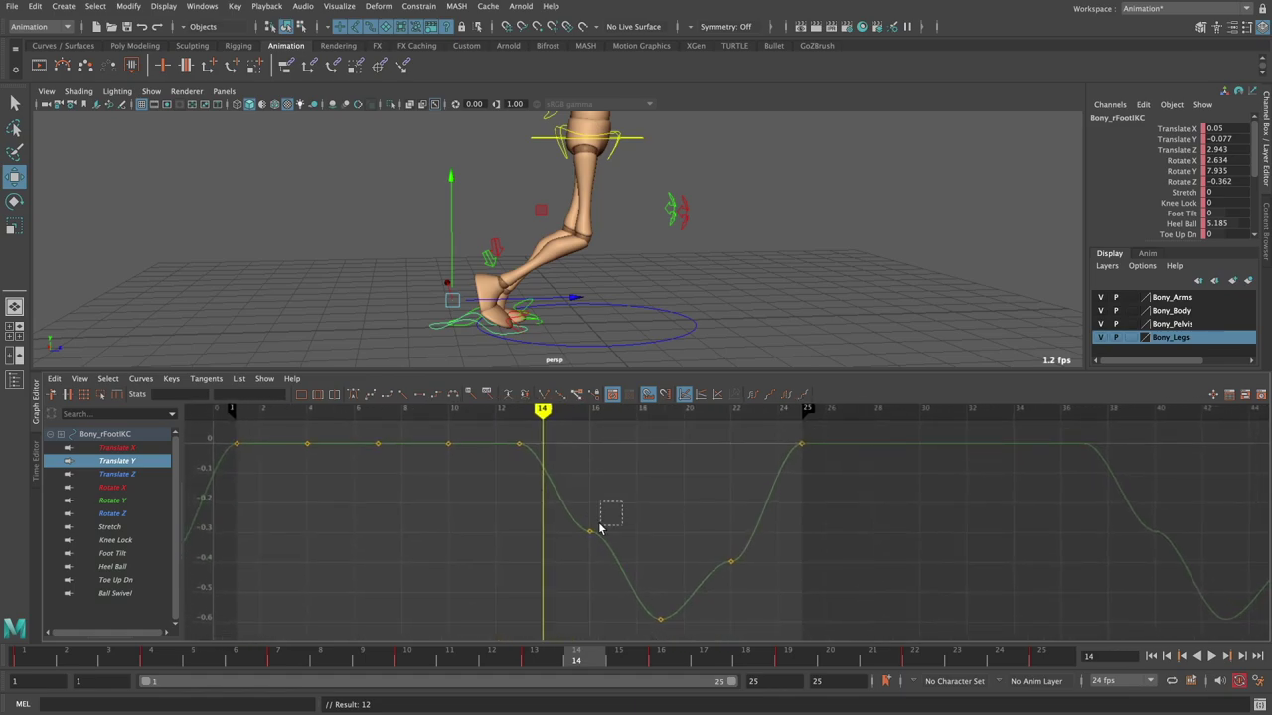
{"action": "left_click_drag", "start_coordinate": [622, 503], "coordinate": [594, 537]}
{"action": "middle_click_drag", "start_coordinate": [664, 553], "coordinate": [666, 596]}
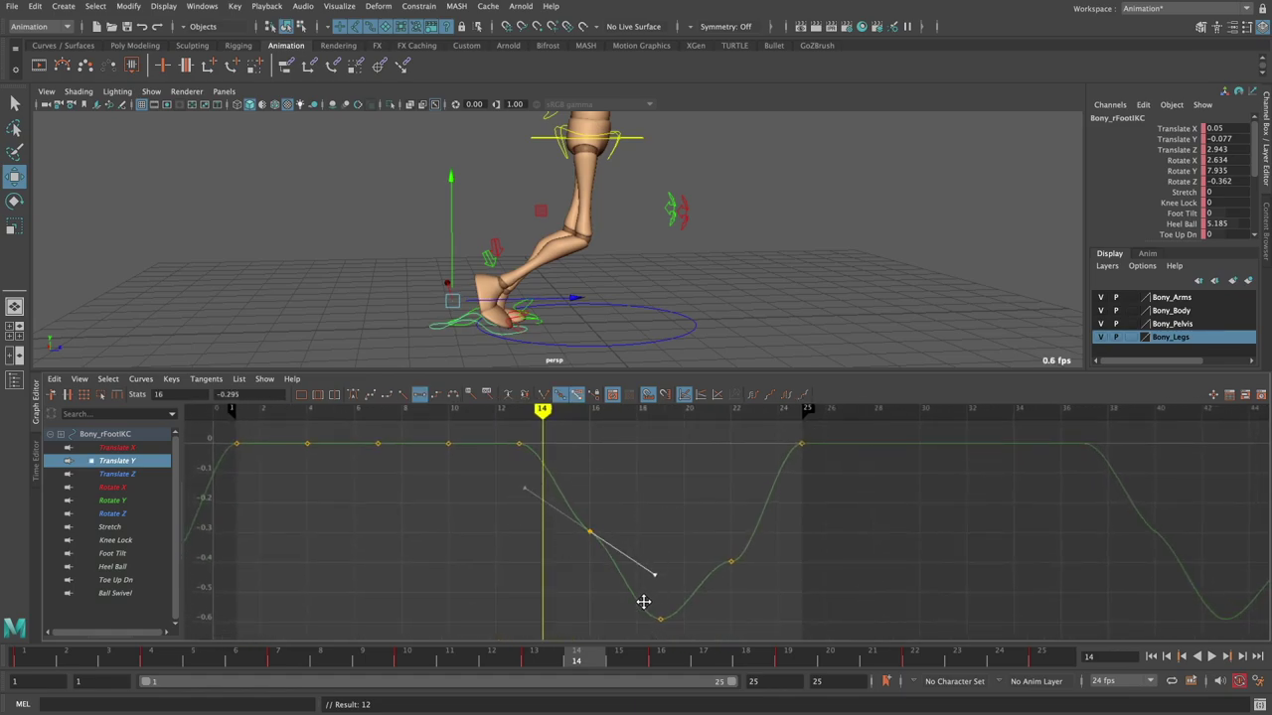
{"action": "left_click_drag", "start_coordinate": [701, 568], "coordinate": [760, 525]}
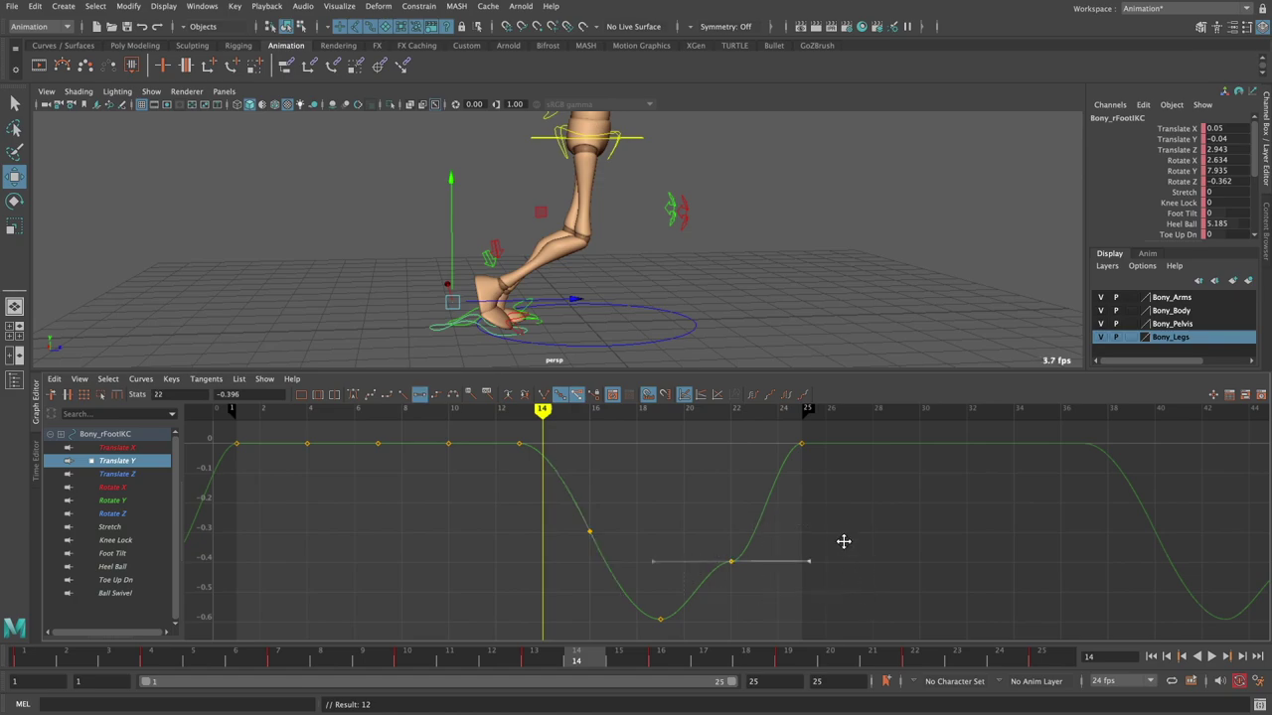
{"action": "middle_click_drag", "start_coordinate": [843, 539], "coordinate": [832, 485]}
- Play the animation from the start to review the foot motion
{"action": "left_click", "coordinate": [107, 673]}
{"action": "key", "text": "alt+v"}
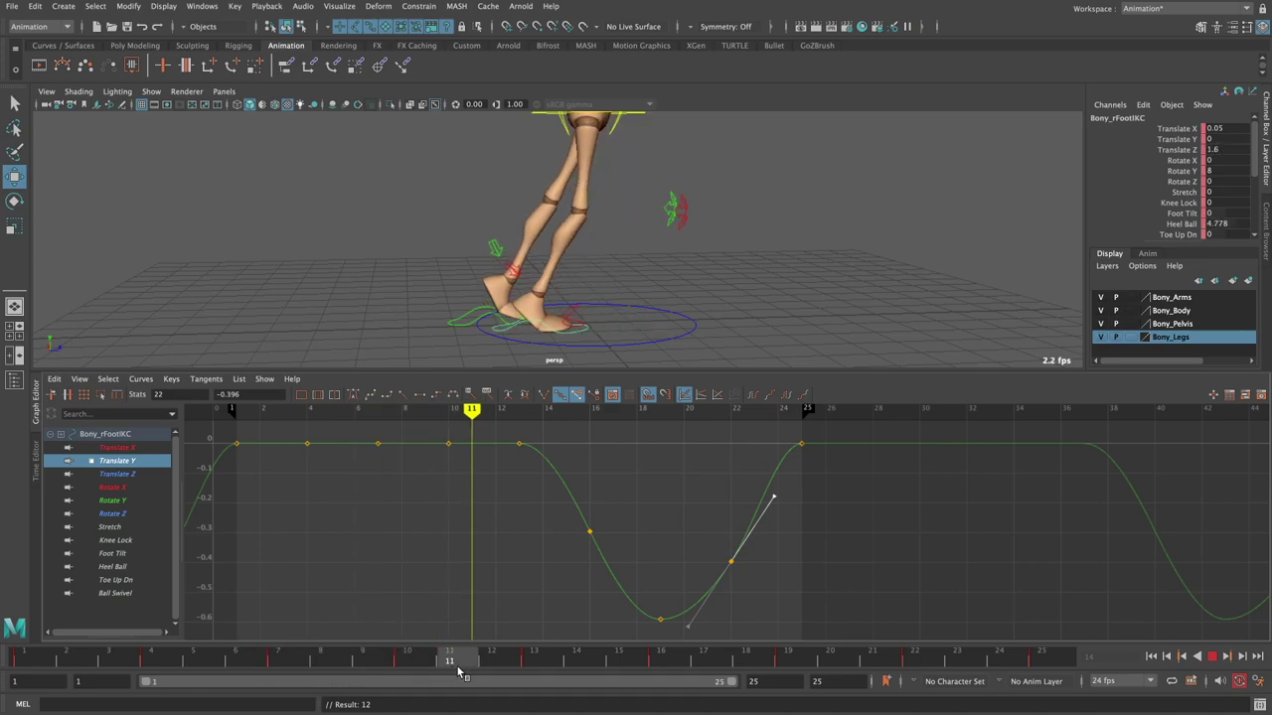
{"action": "left_click", "coordinate": [654, 672]}
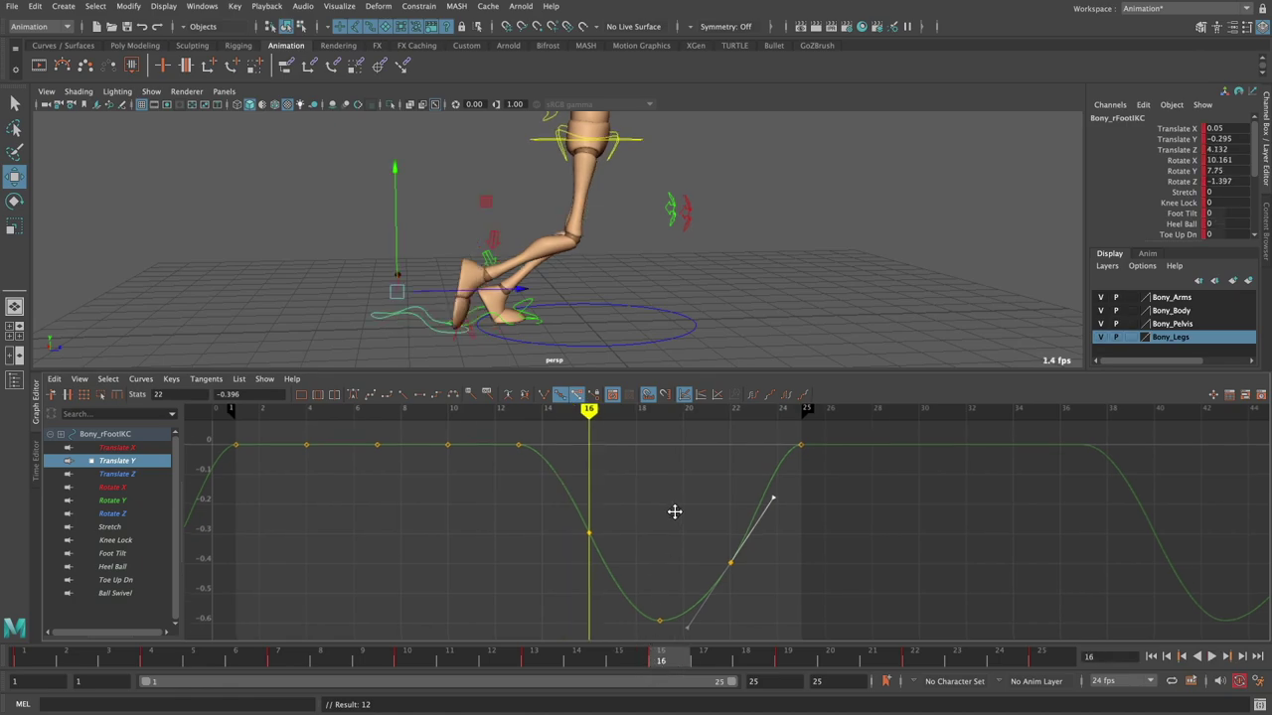
- Enter 0 for Bony_rFootIKC's Translate Y and Rotate X, then select Bony_rToeIKC
{"action": "left_click_drag", "start_coordinate": [582, 312], "coordinate": [564, 302], "text": "alt"}
{"action": "middle_click_drag", "start_coordinate": [731, 299], "coordinate": [755, 275], "text": "alt"}
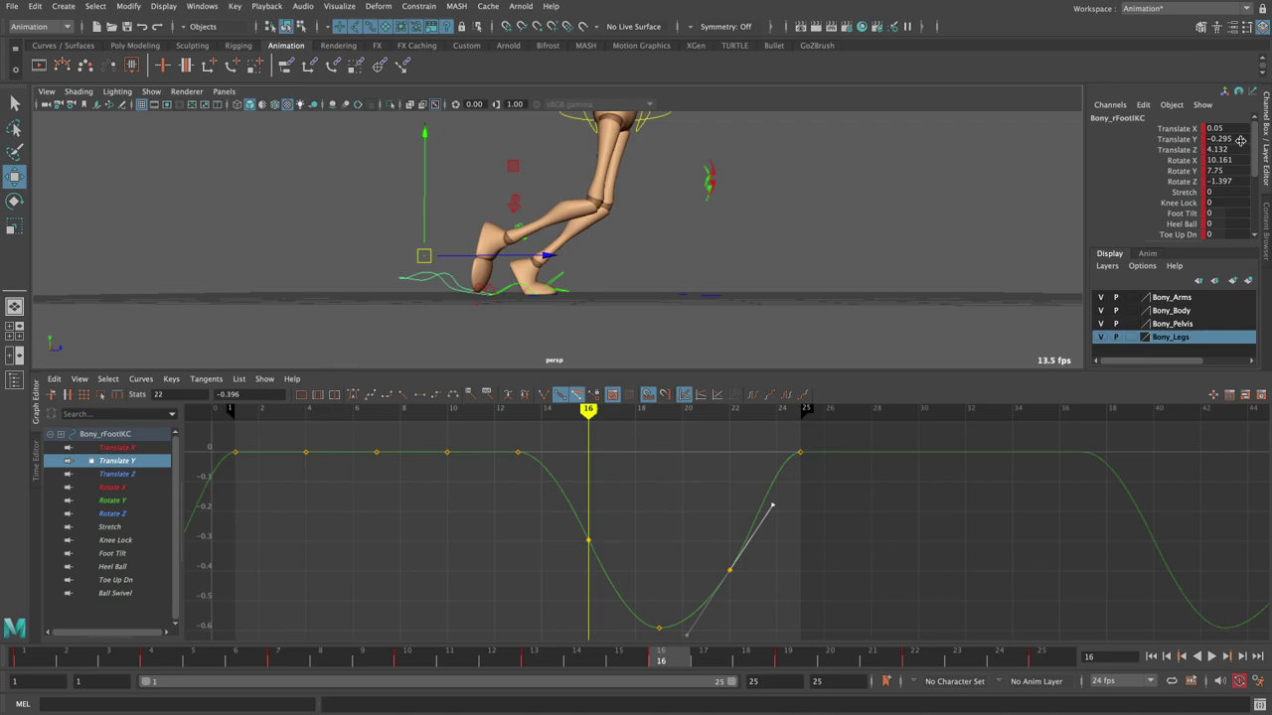
{"action": "double_click", "coordinate": [1242, 140]}
{"action": "type", "text": "0"}
{"action": "key", "text": "Return"}
{"action": "mouse_move", "coordinate": [700, 256]}
{"action": "left_mouse_down", "text": "alt"}
{"action": "mouse_move", "coordinate": [673, 281]}
{"action": "mouse_move", "coordinate": [680, 266]}
{"action": "left_mouse_up", "text": "alt"}
{"action": "double_click", "coordinate": [1207, 160]}
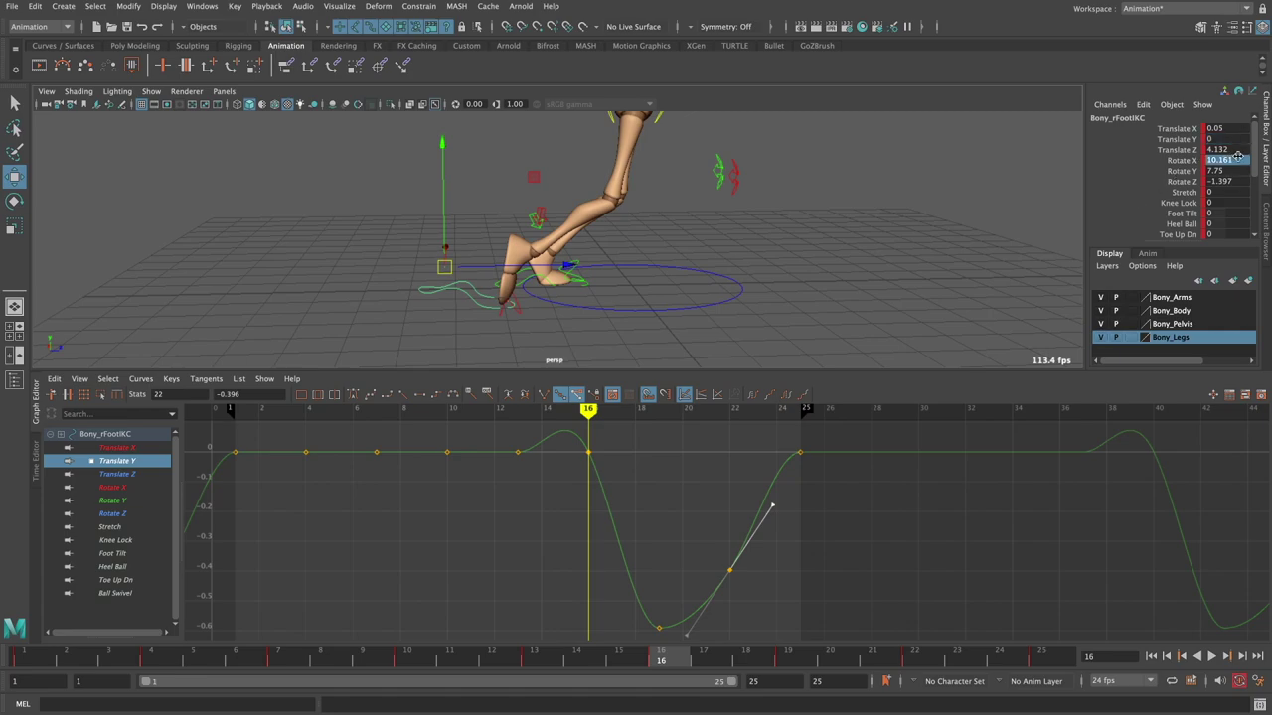
{"action": "type", "text": "0"}
{"action": "key", "text": "Return"}
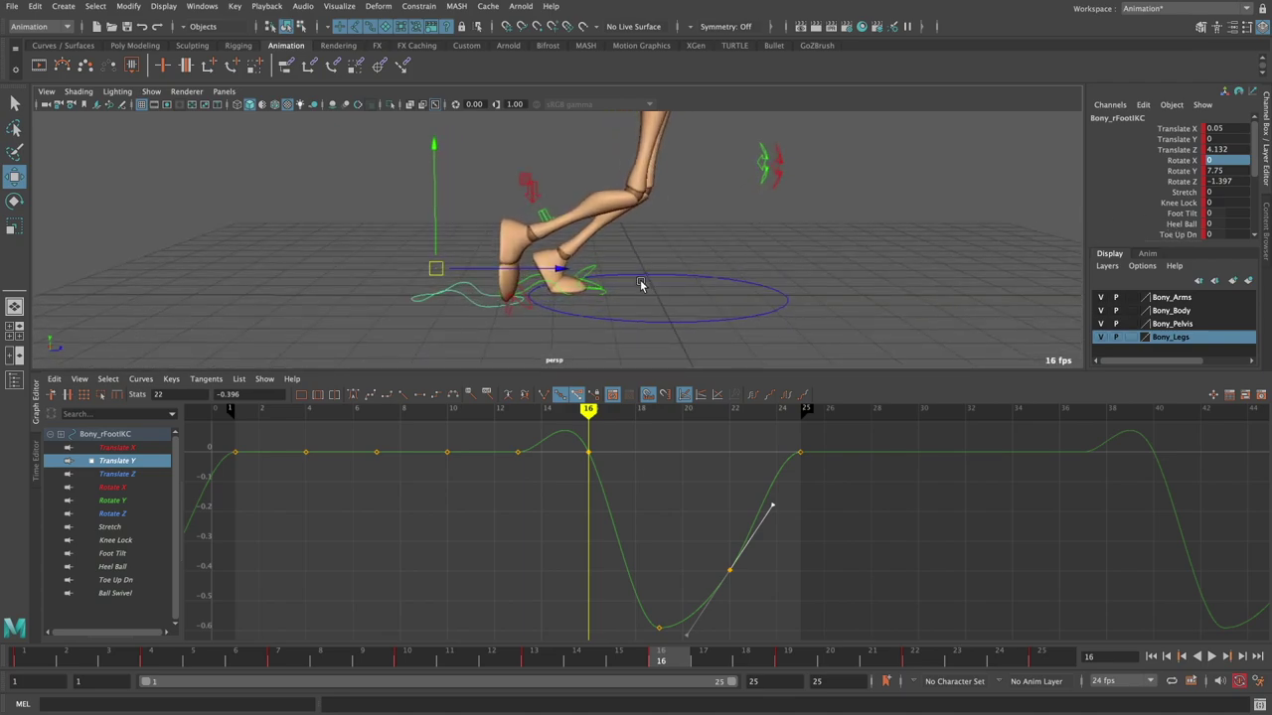
{"action": "left_click", "coordinate": [527, 309]}
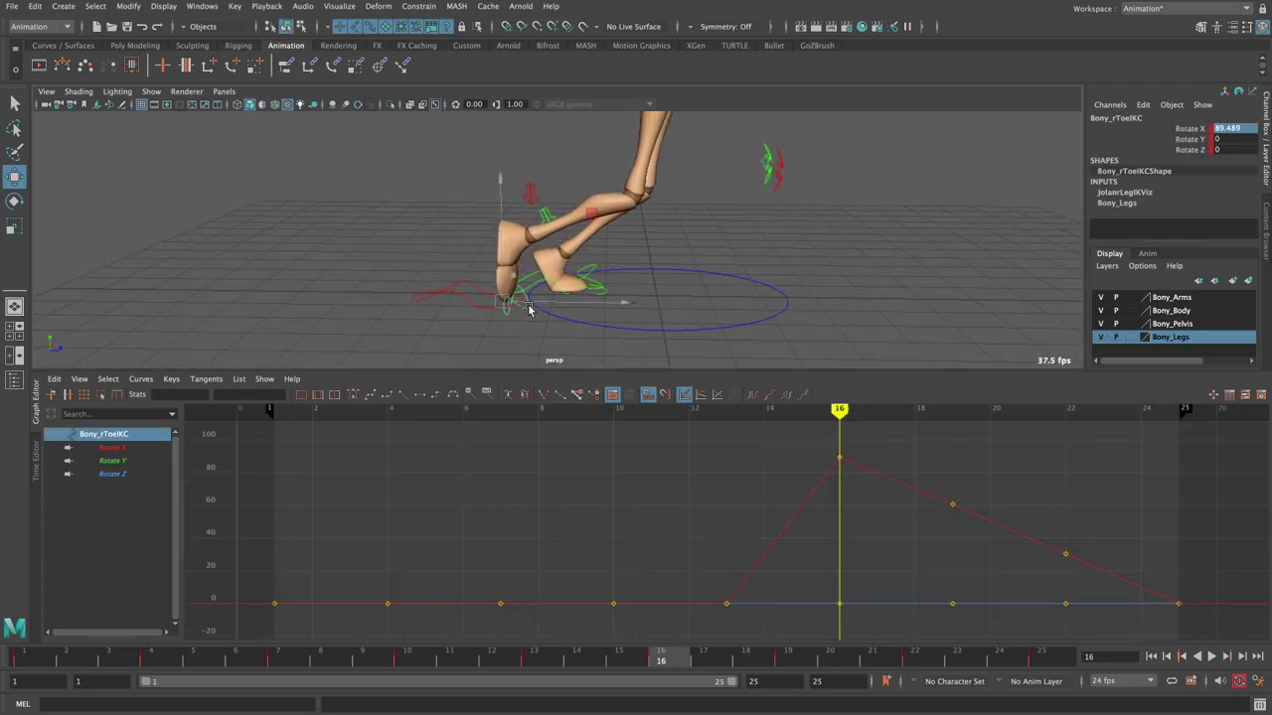
- Rotate Bony_rToeIKC to X 97.052, key it, then reselect the right foot control
{"action": "key", "text": "e"}
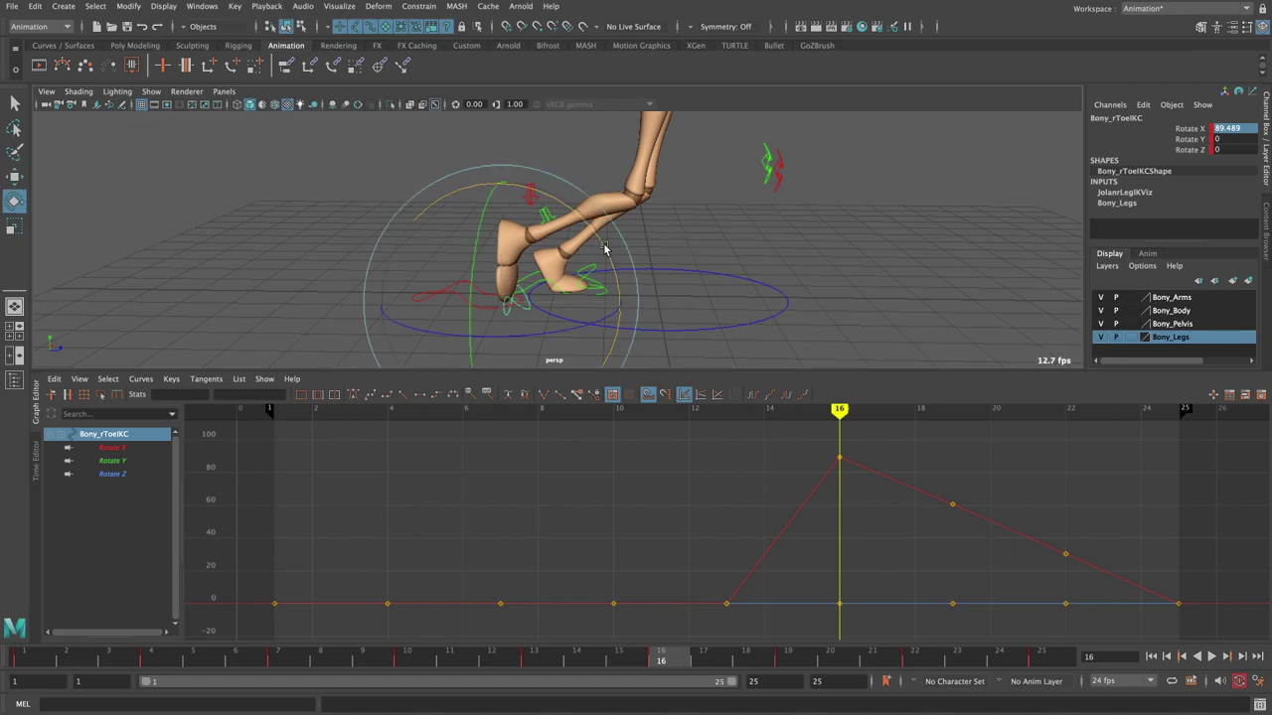
{"action": "left_click_drag", "start_coordinate": [604, 251], "coordinate": [612, 259]}
{"action": "key", "text": "s"}
{"action": "key", "text": "w"}
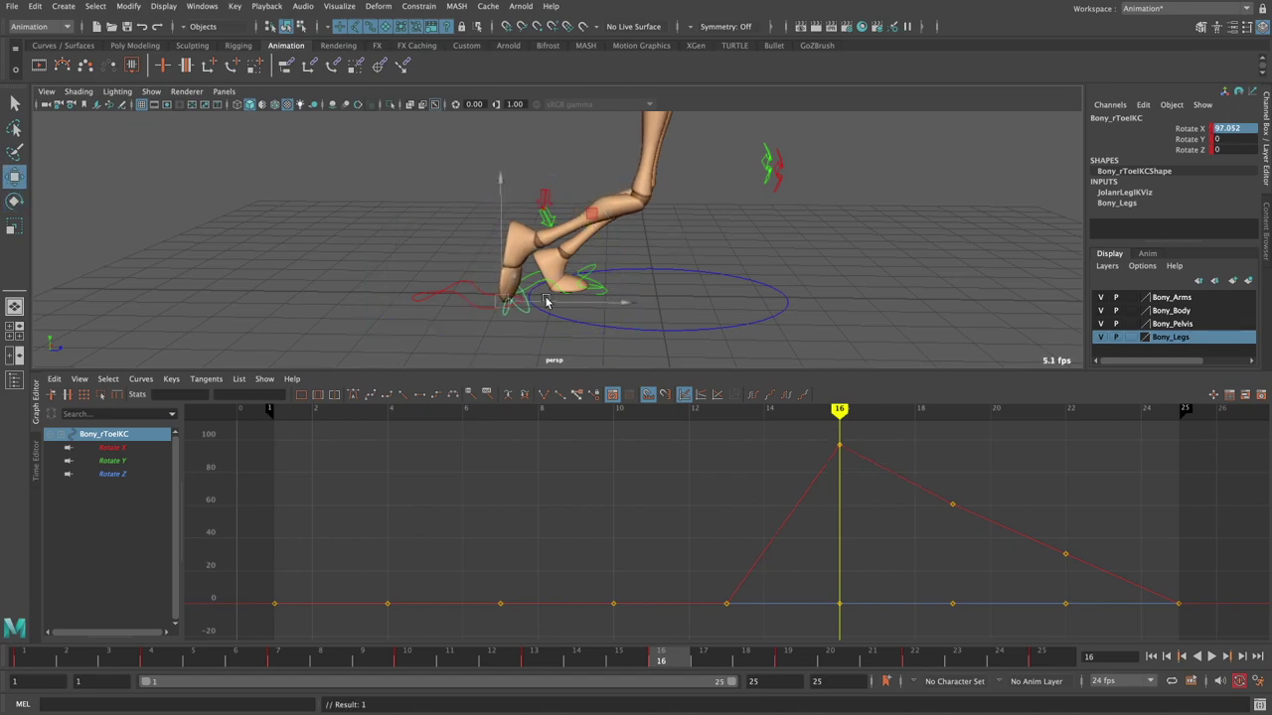
{"action": "left_click", "coordinate": [455, 296]}
{"action": "key", "text": "f"}
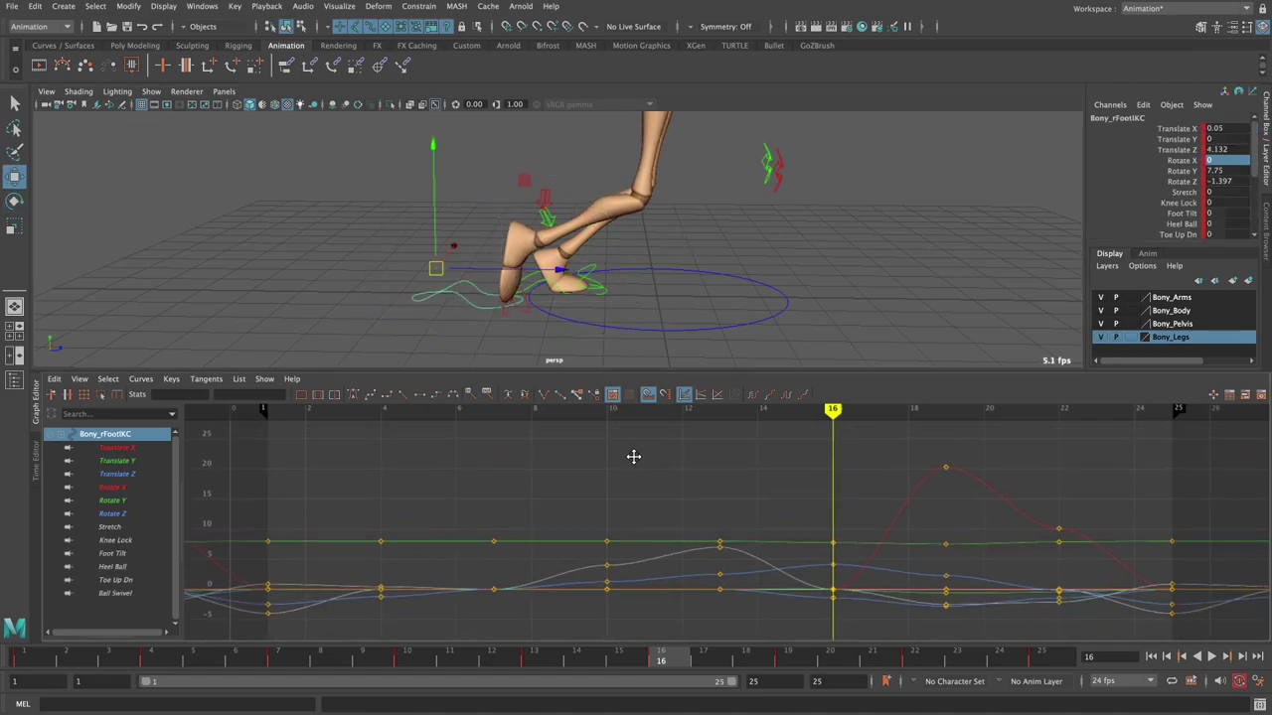
- Give the frame-16 Translate Y key a flat tangent and scrub around it
{"action": "left_click", "coordinate": [114, 460]}
{"action": "key", "text": "f"}
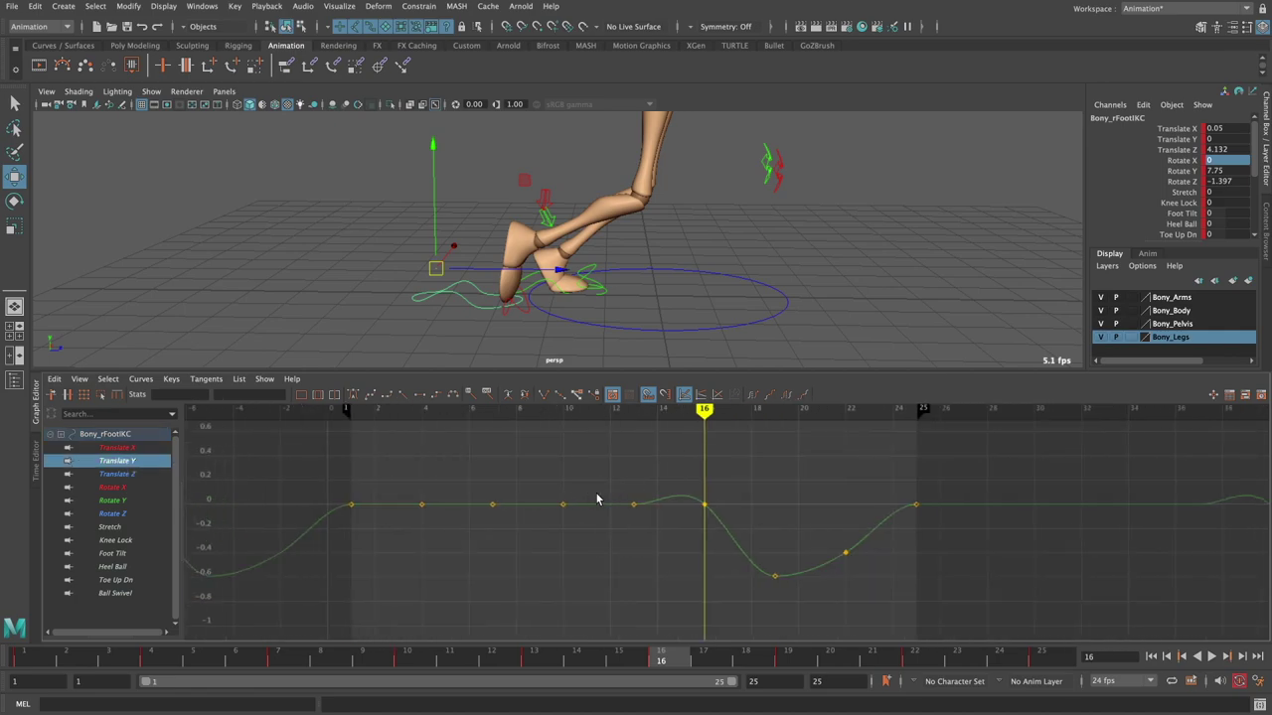
{"action": "left_click", "coordinate": [690, 488]}
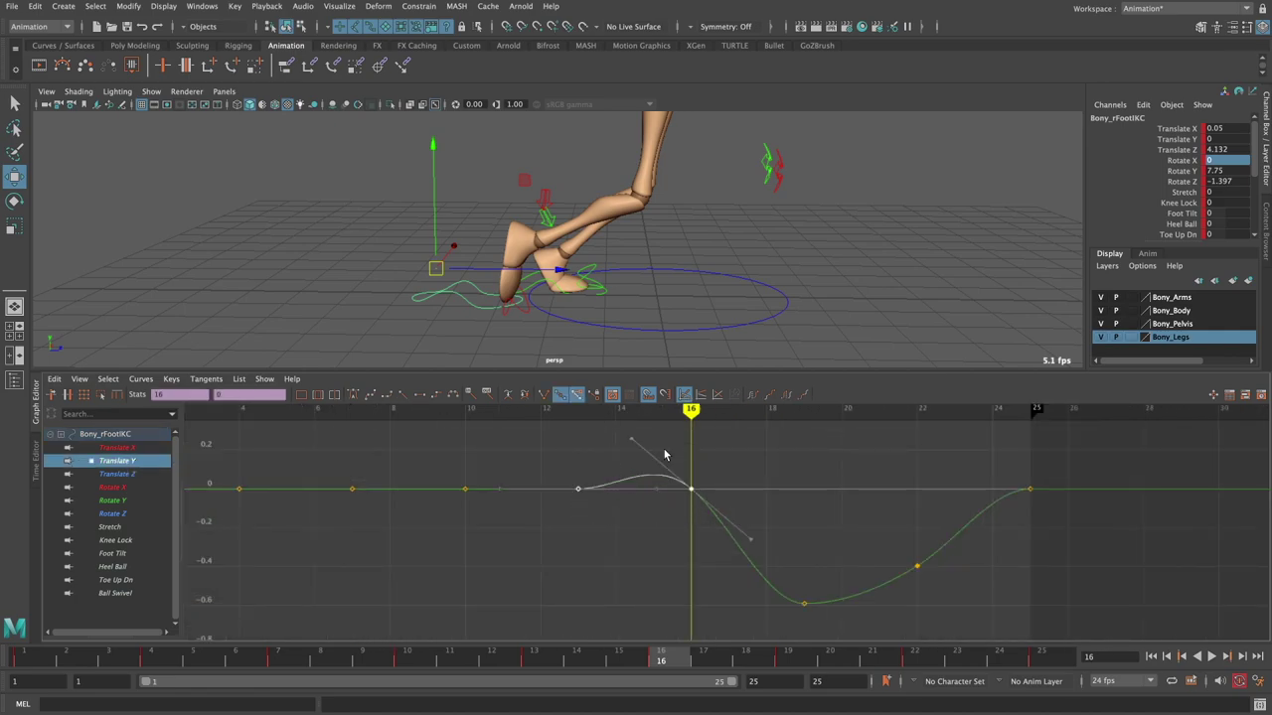
{"action": "left_click", "coordinate": [420, 395]}
{"action": "left_click_drag", "start_coordinate": [576, 659], "coordinate": [657, 657]}
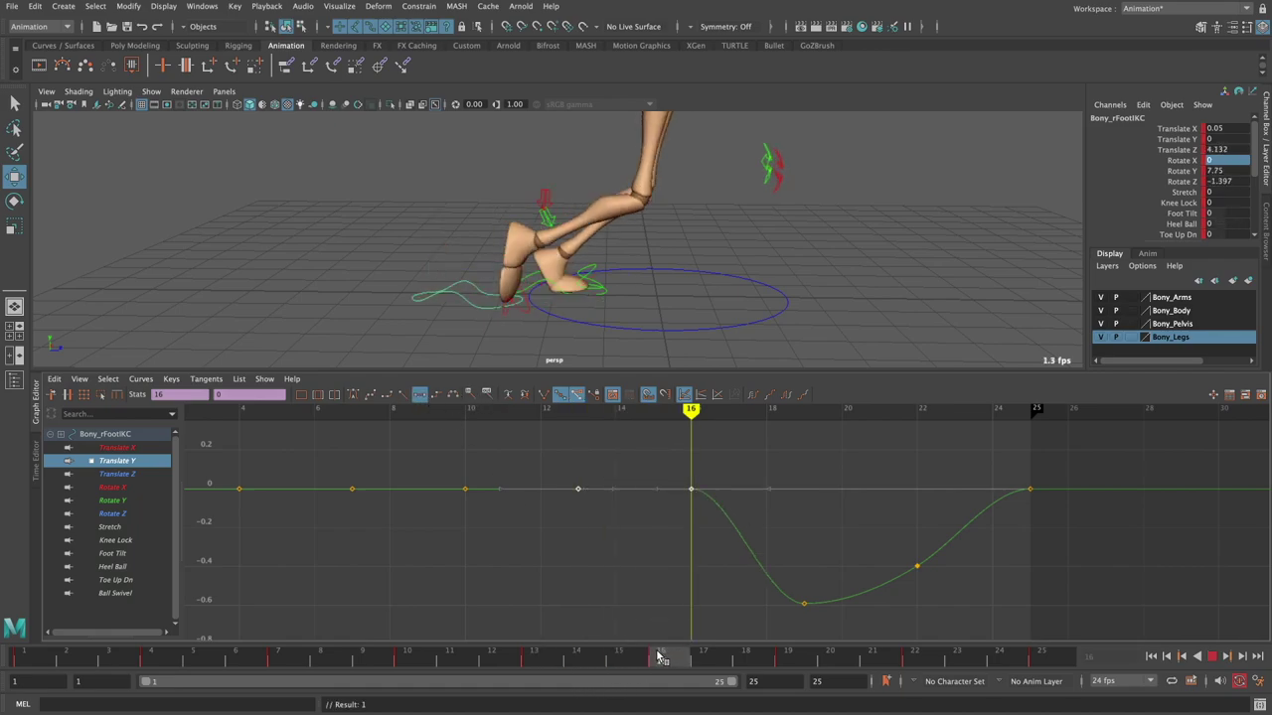
{"action": "mouse_move", "coordinate": [658, 658]}
{"action": "left_mouse_down"}
{"action": "mouse_move", "coordinate": [534, 661]}
{"action": "mouse_move", "coordinate": [664, 661]}
{"action": "left_mouse_up"}
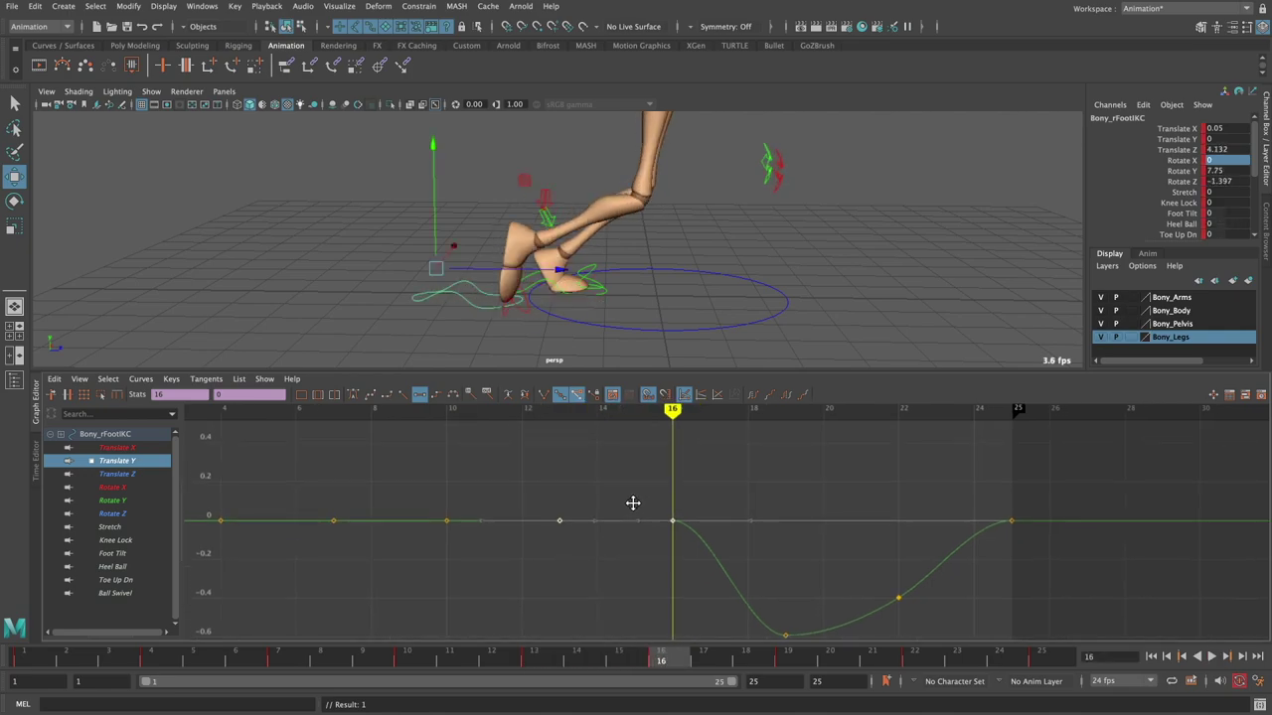
- Move the foot forward to Translate Z 4.307
{"action": "middle_click_drag", "start_coordinate": [657, 471], "coordinate": [630, 503], "text": "alt"}
{"action": "left_click_drag", "start_coordinate": [553, 286], "coordinate": [542, 275]}
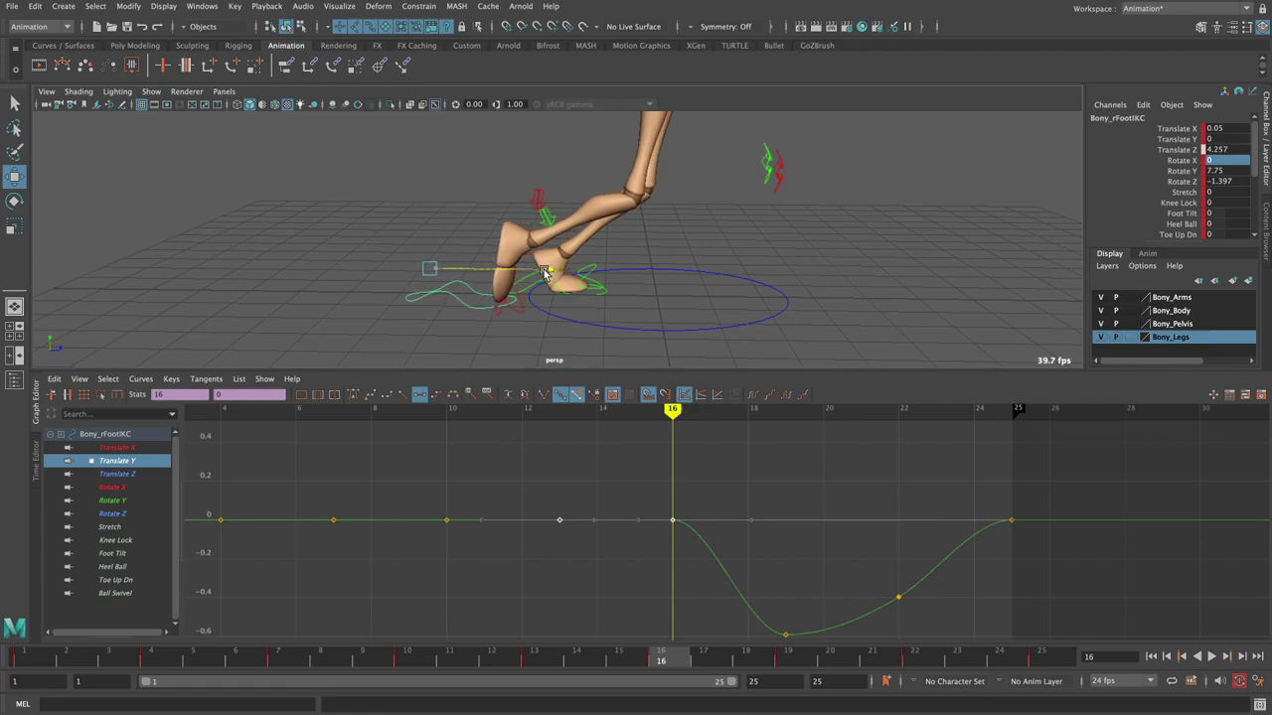
{"action": "left_click_drag", "start_coordinate": [686, 304], "coordinate": [654, 293], "text": "alt"}
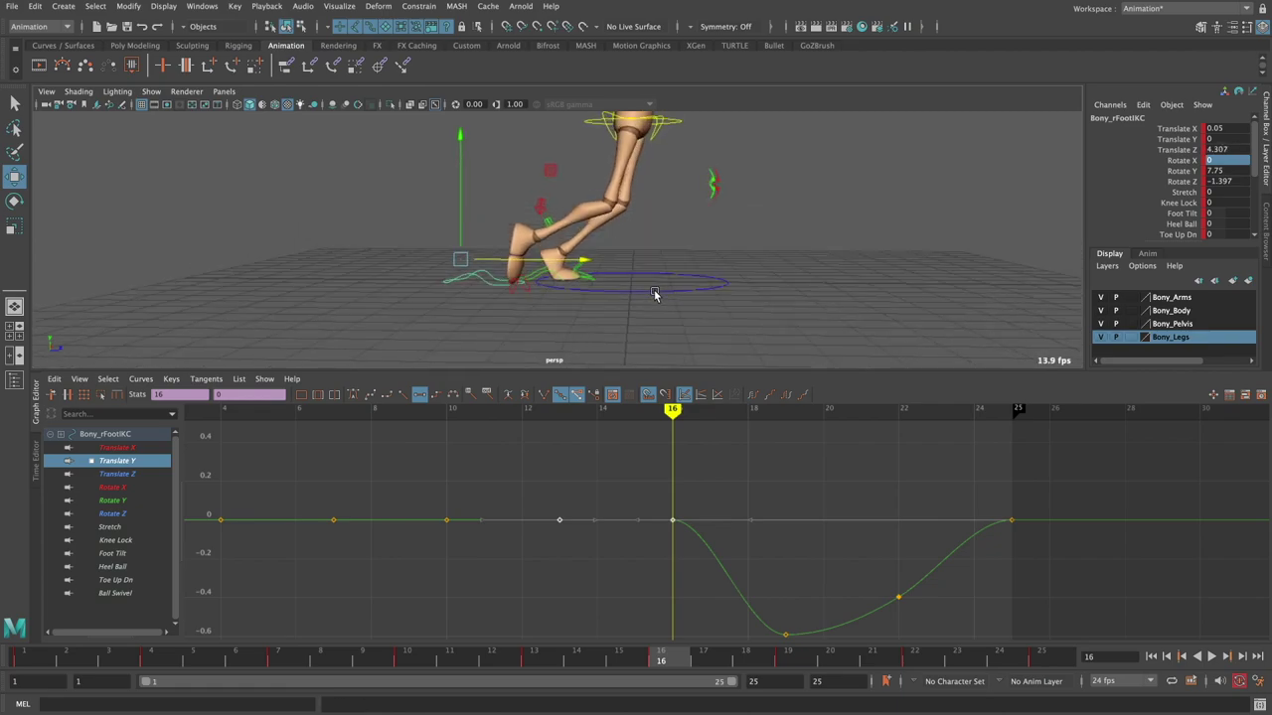
- Review the foot's Translate Y and Z curves while scrubbing frames 16 to 19
{"action": "left_click", "coordinate": [117, 474]}
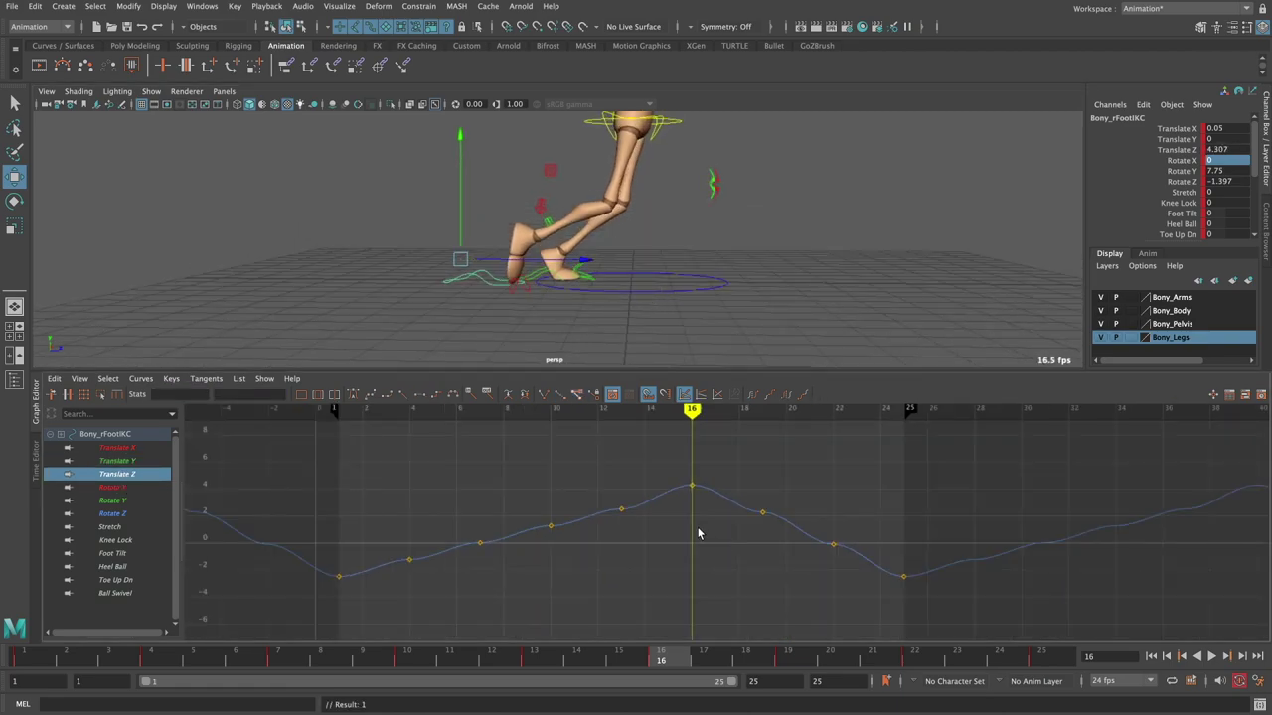
{"action": "left_click", "coordinate": [129, 463]}
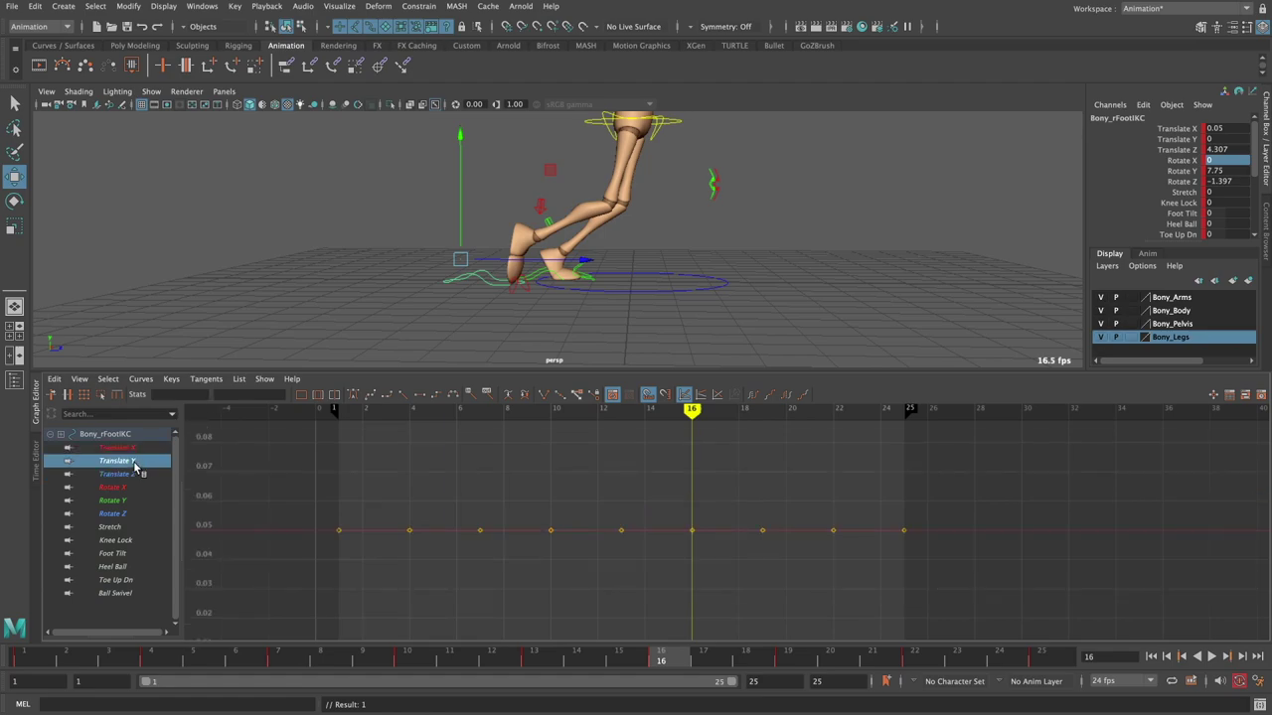
{"action": "key", "text": "f"}
{"action": "right_click_drag", "start_coordinate": [641, 509], "coordinate": [664, 514], "text": "alt"}
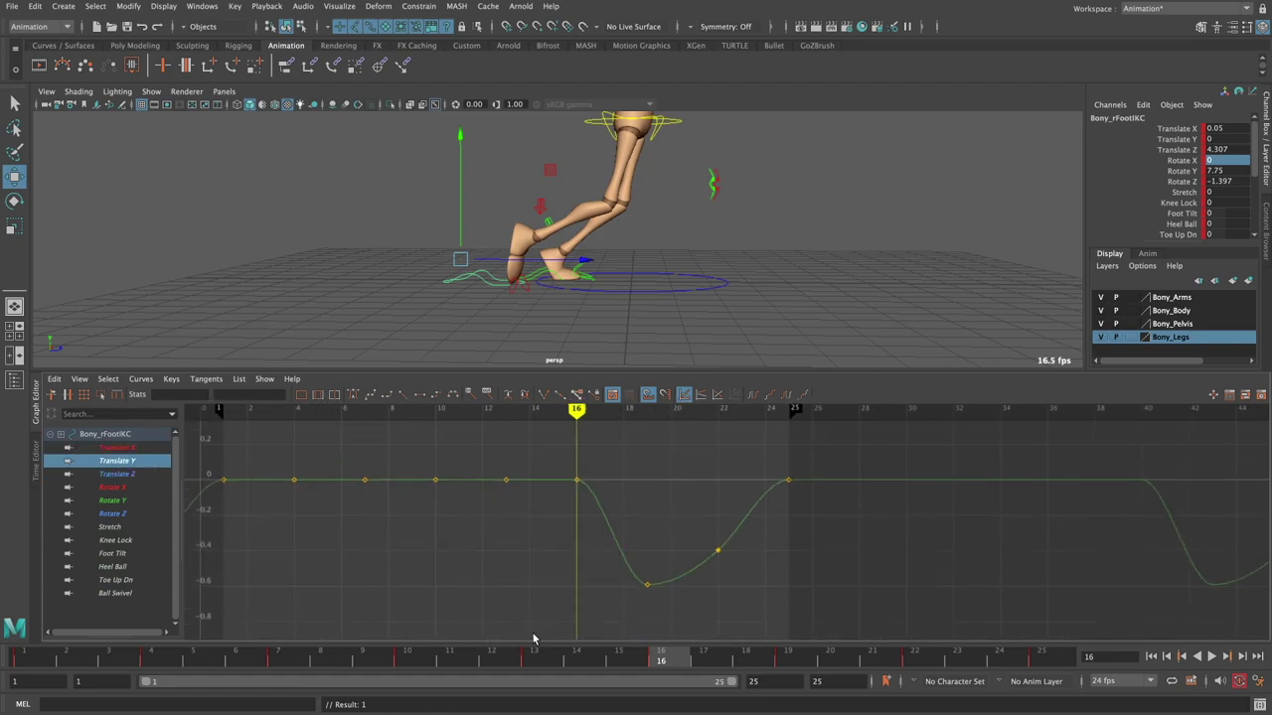
{"action": "left_click_drag", "start_coordinate": [732, 663], "coordinate": [795, 661]}
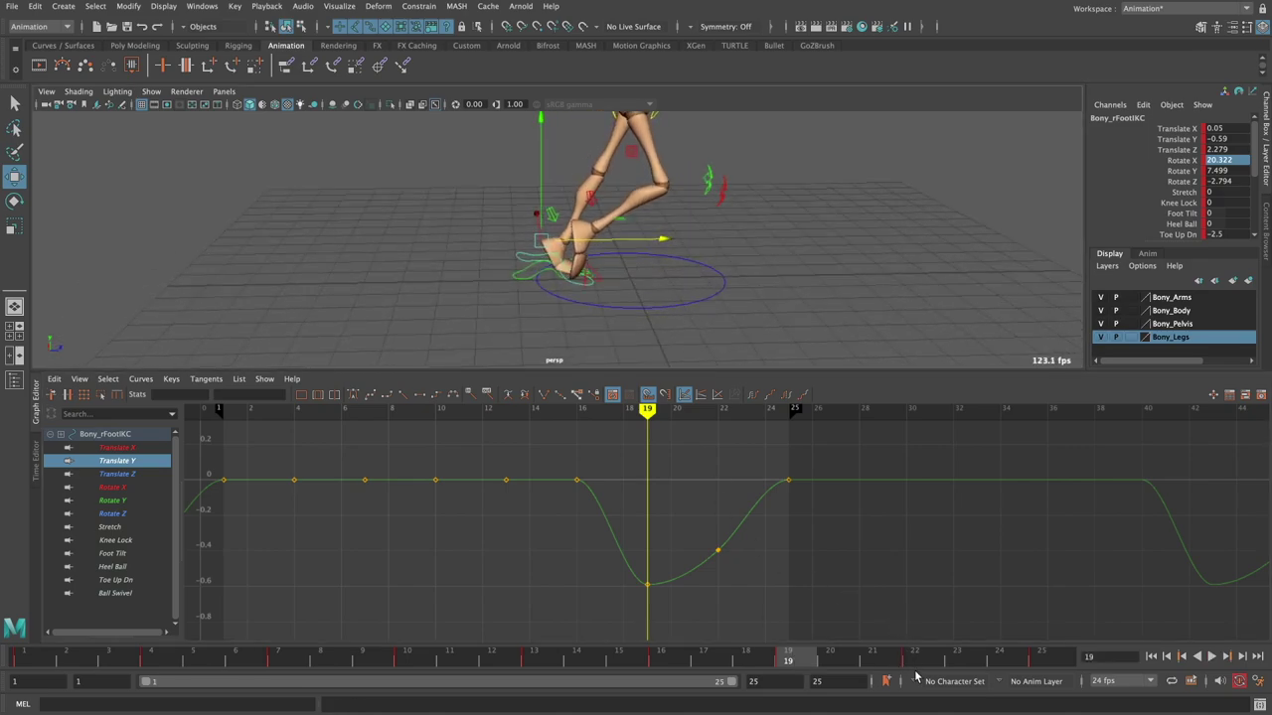
{"action": "mouse_move", "coordinate": [912, 662]}
{"action": "left_mouse_down"}
{"action": "mouse_move", "coordinate": [1044, 658]}
{"action": "mouse_move", "coordinate": [661, 661]}
{"action": "left_mouse_up"}
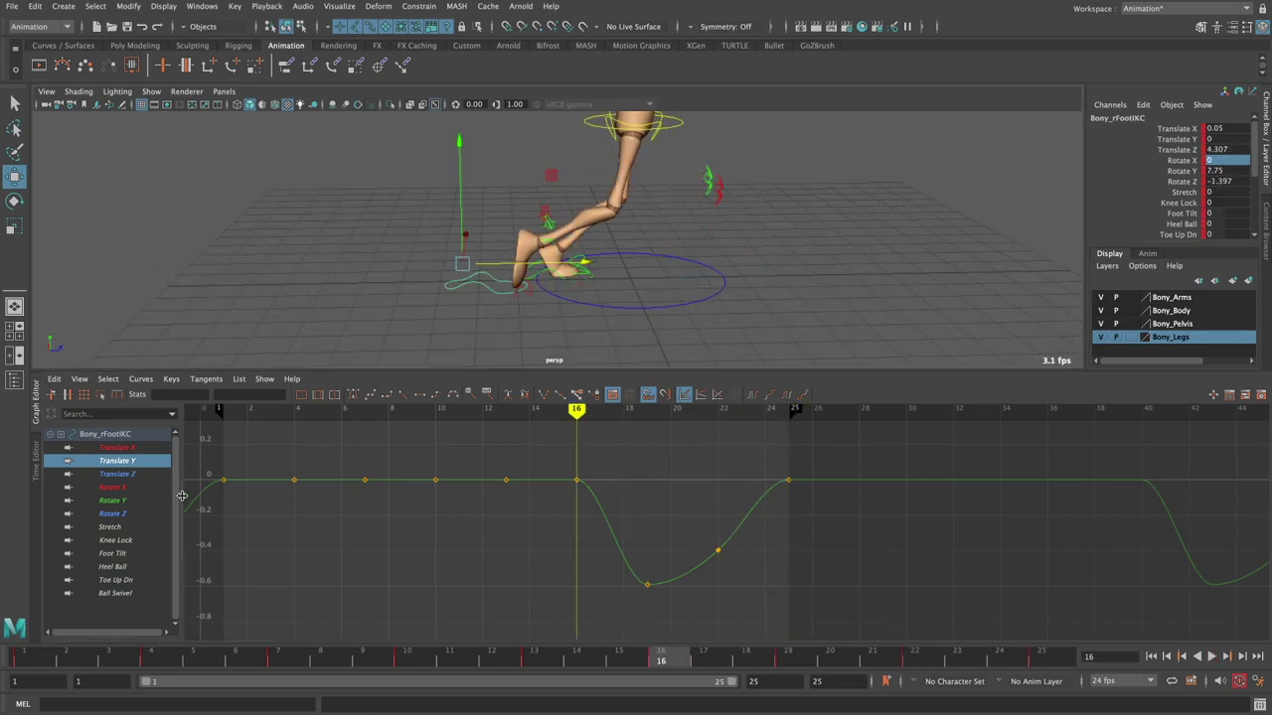
{"action": "left_click", "coordinate": [115, 474]}
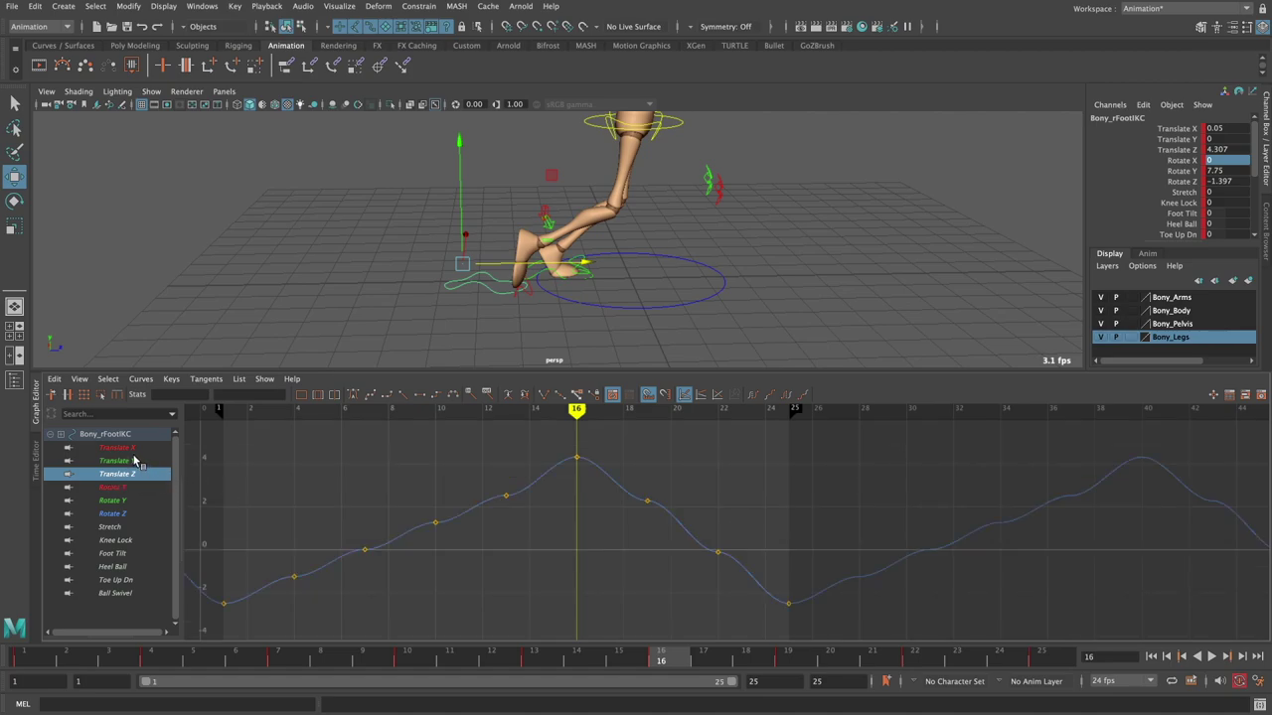
- Delete the four in-between Translate Z keys between frames 1 and 16
{"action": "left_click", "coordinate": [125, 447]}
{"action": "left_click", "coordinate": [116, 474]}
{"action": "mouse_move", "coordinate": [539, 520]}
{"action": "middle_mouse_down", "text": "alt"}
{"action": "mouse_move", "coordinate": [642, 503]}
{"action": "mouse_move", "coordinate": [583, 511]}
{"action": "mouse_move", "coordinate": [620, 519]}
{"action": "middle_mouse_up", "text": "alt"}
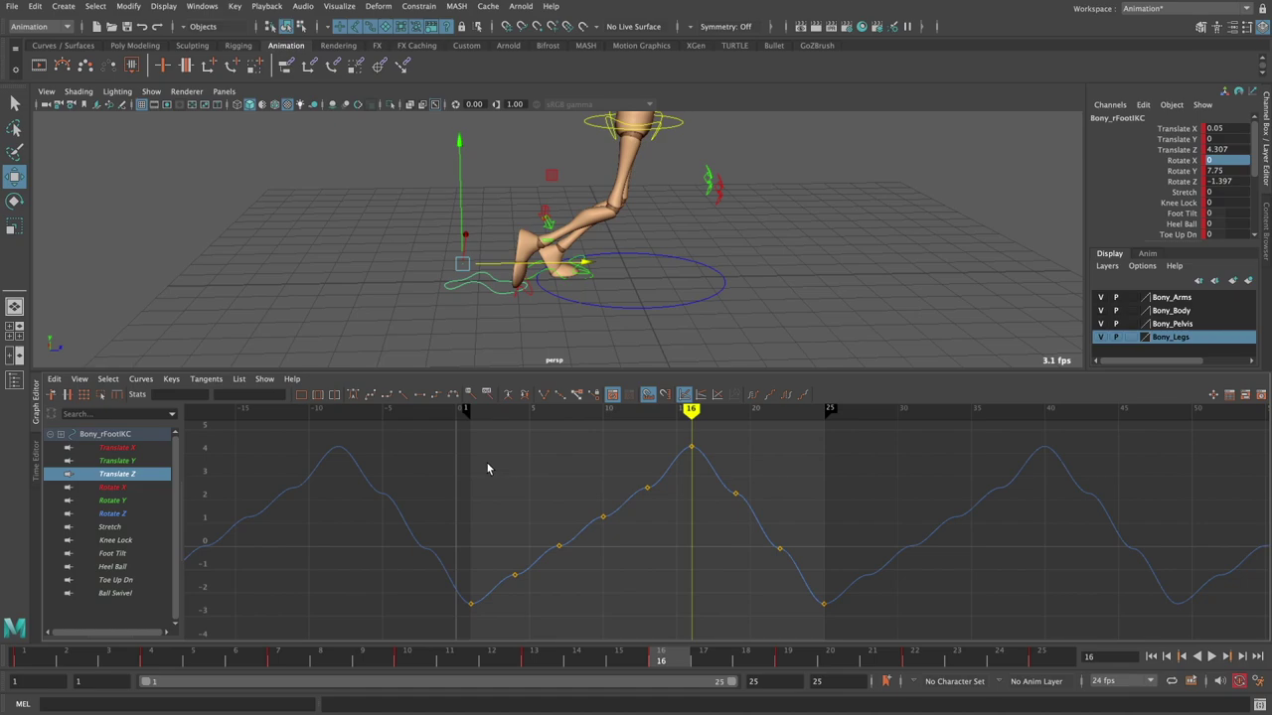
{"action": "left_click_drag", "start_coordinate": [487, 469], "coordinate": [669, 605]}
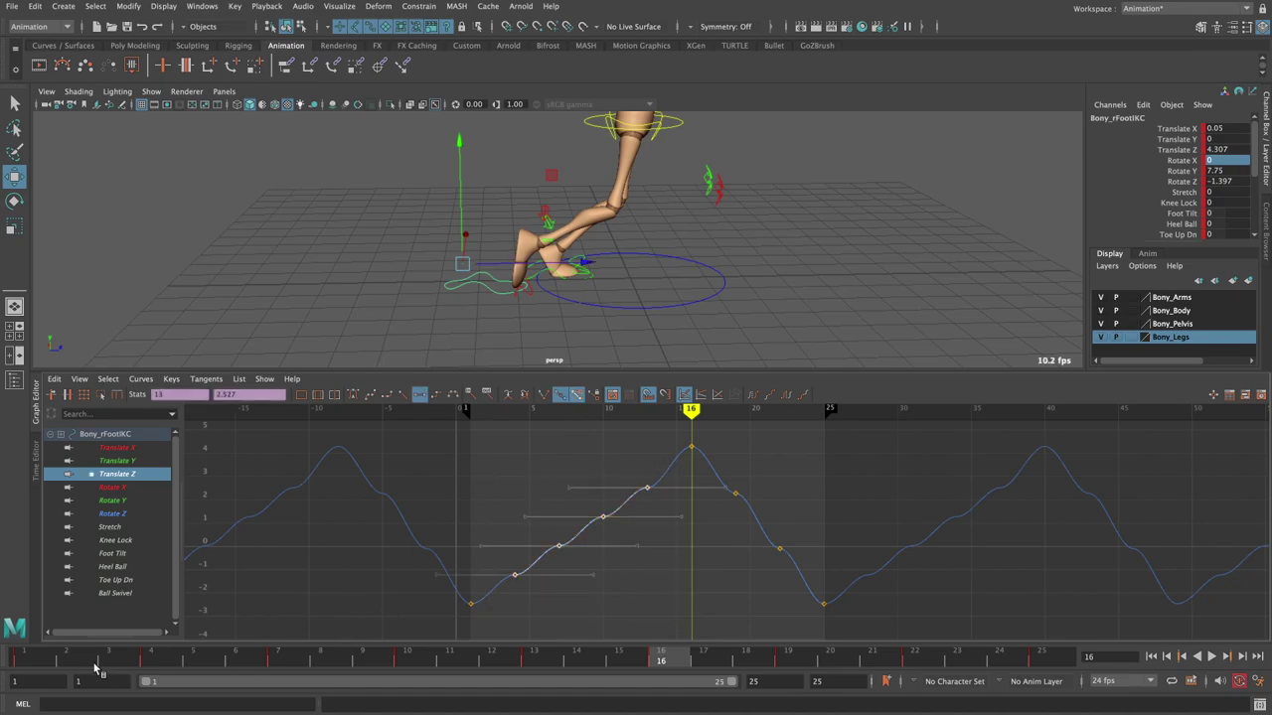
{"action": "mouse_move", "coordinate": [97, 669]}
{"action": "left_mouse_down"}
{"action": "mouse_move", "coordinate": [690, 666]}
{"action": "mouse_move", "coordinate": [676, 668]}
{"action": "left_mouse_up"}
{"action": "left_click_drag", "start_coordinate": [496, 444], "coordinate": [665, 597]}
{"action": "key", "text": "Delete"}
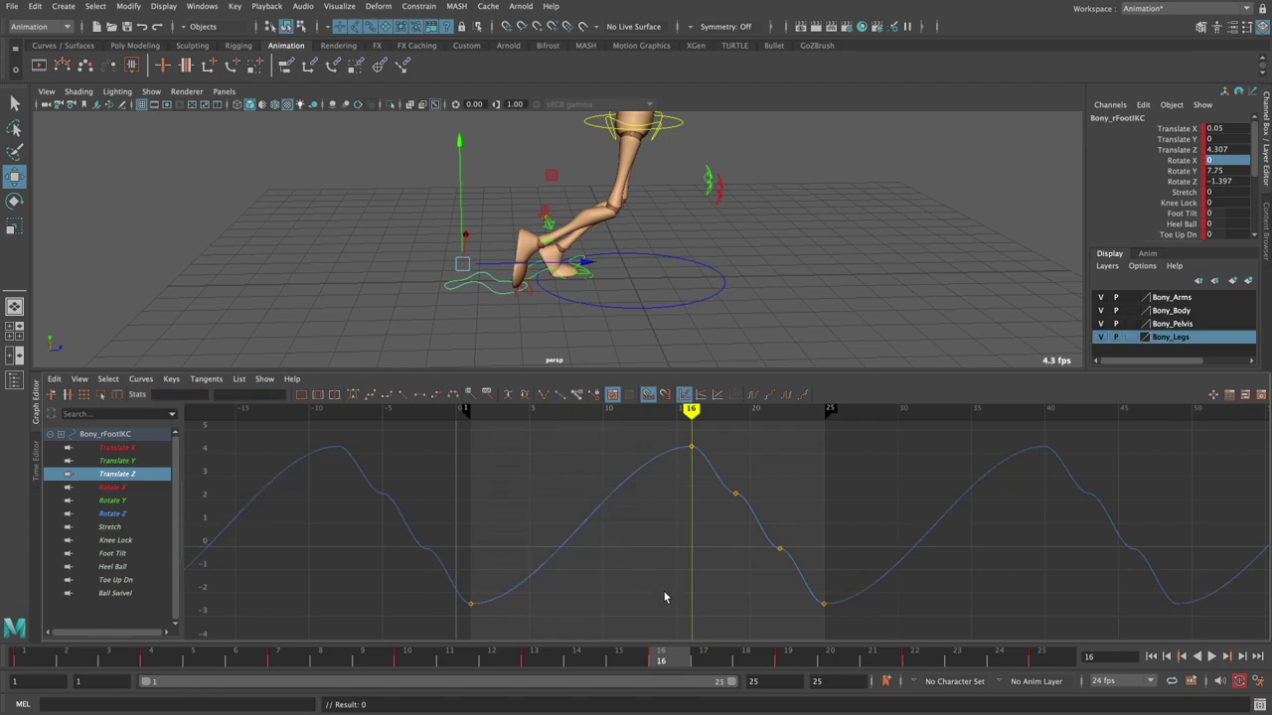
- Make the Translate Z rise linear from the frame-1 key to the 4.307 peak at frame 16
{"action": "left_click_drag", "start_coordinate": [467, 453], "coordinate": [554, 610]}
{"action": "left_click_drag", "start_coordinate": [656, 438], "coordinate": [713, 472]}
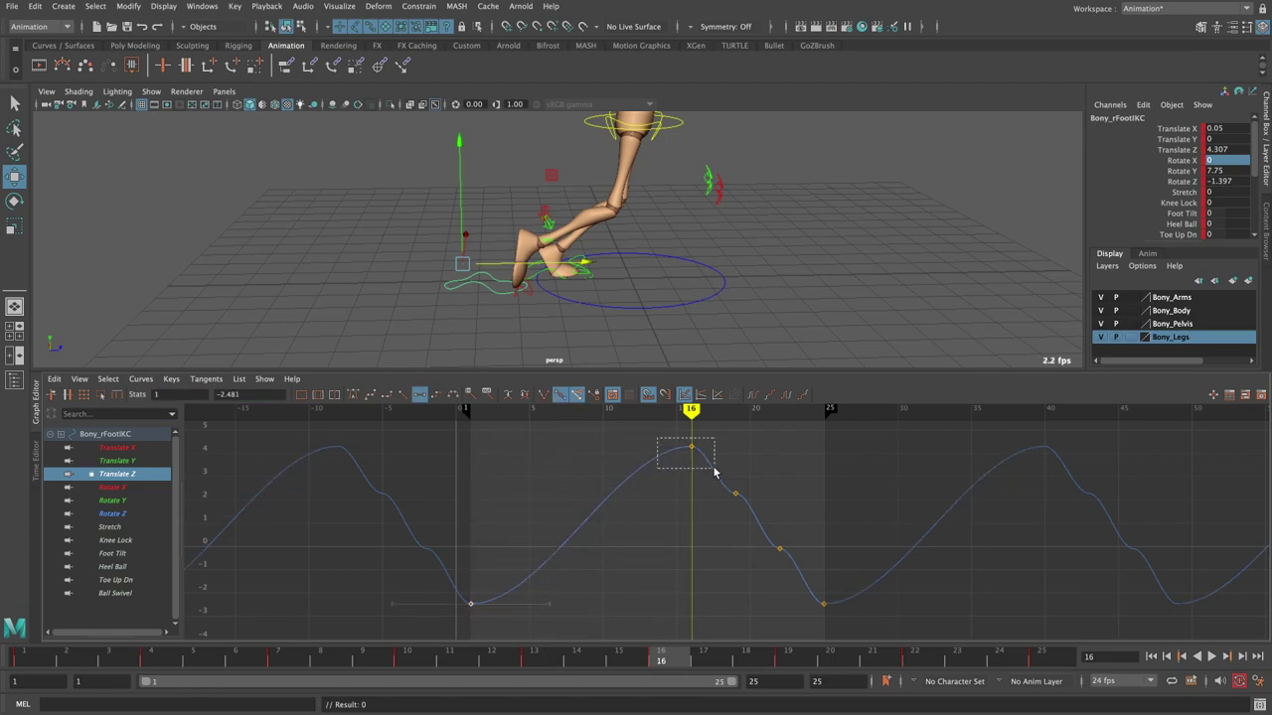
{"action": "left_click", "coordinate": [409, 396]}
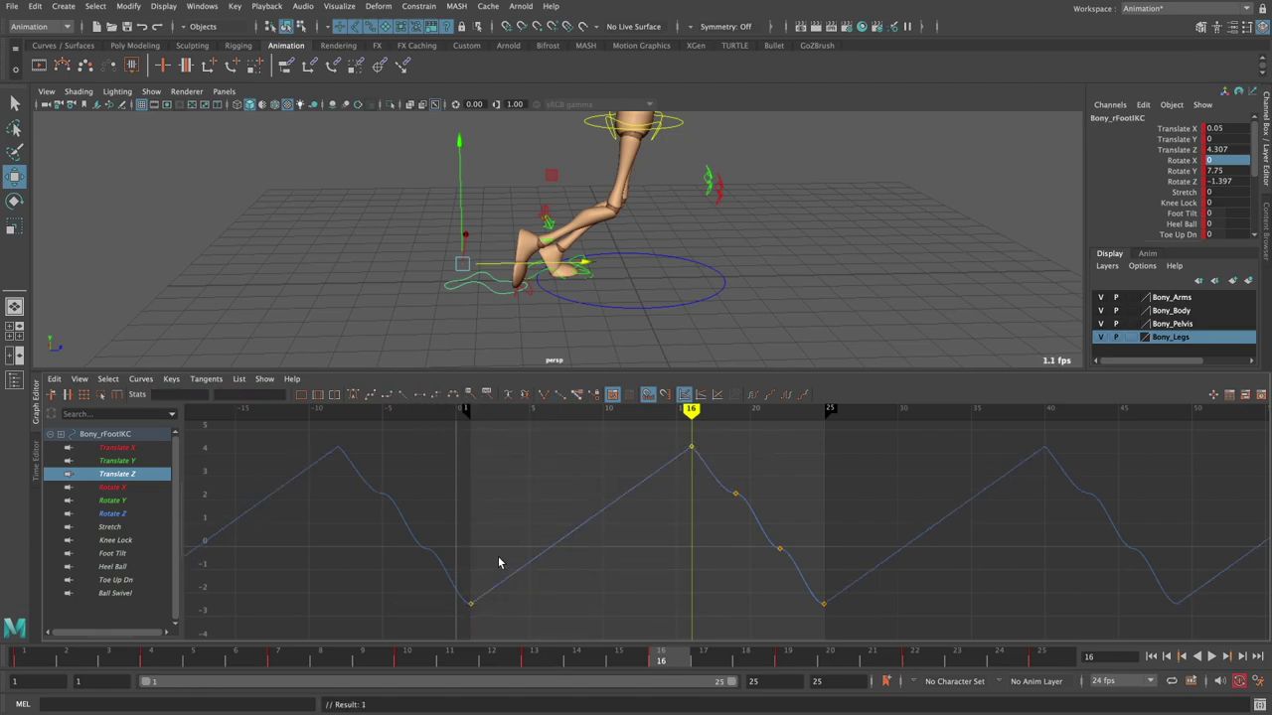
{"action": "left_click_drag", "start_coordinate": [438, 589], "coordinate": [526, 628]}
{"action": "left_click_drag", "start_coordinate": [413, 619], "coordinate": [413, 617]}
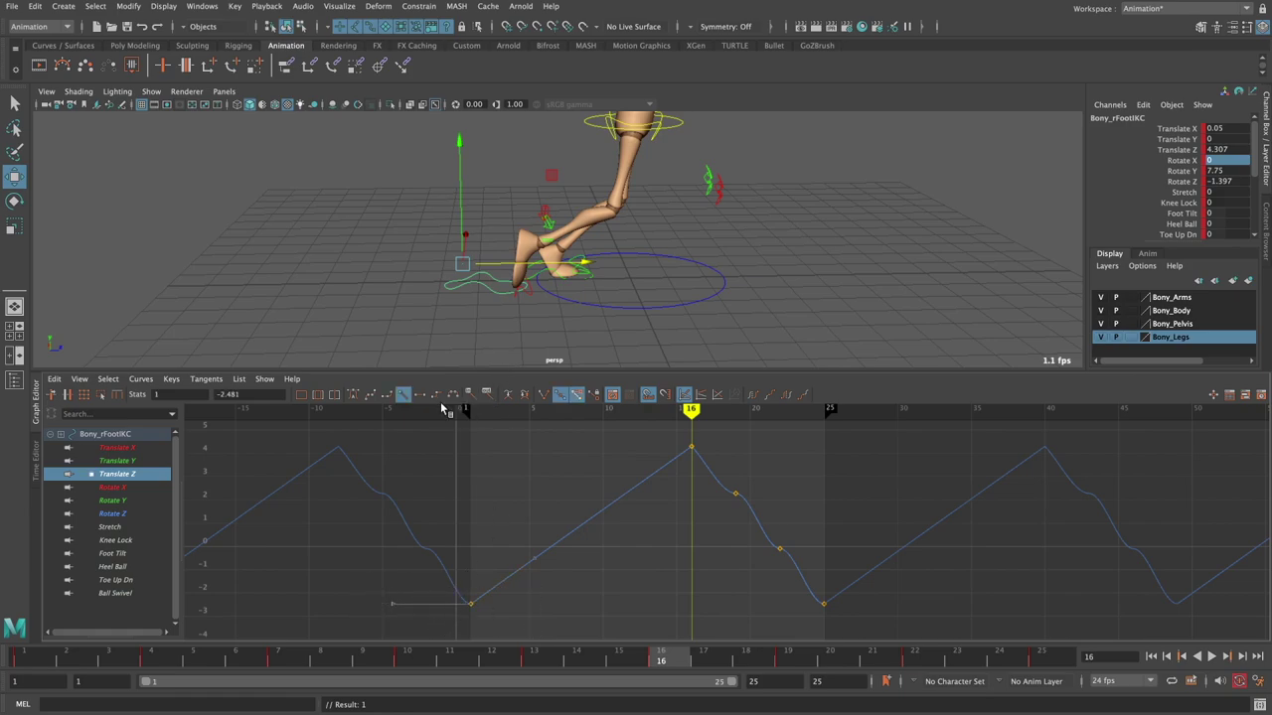
{"action": "left_click_drag", "start_coordinate": [771, 433], "coordinate": [688, 500]}
{"action": "key", "text": "f"}
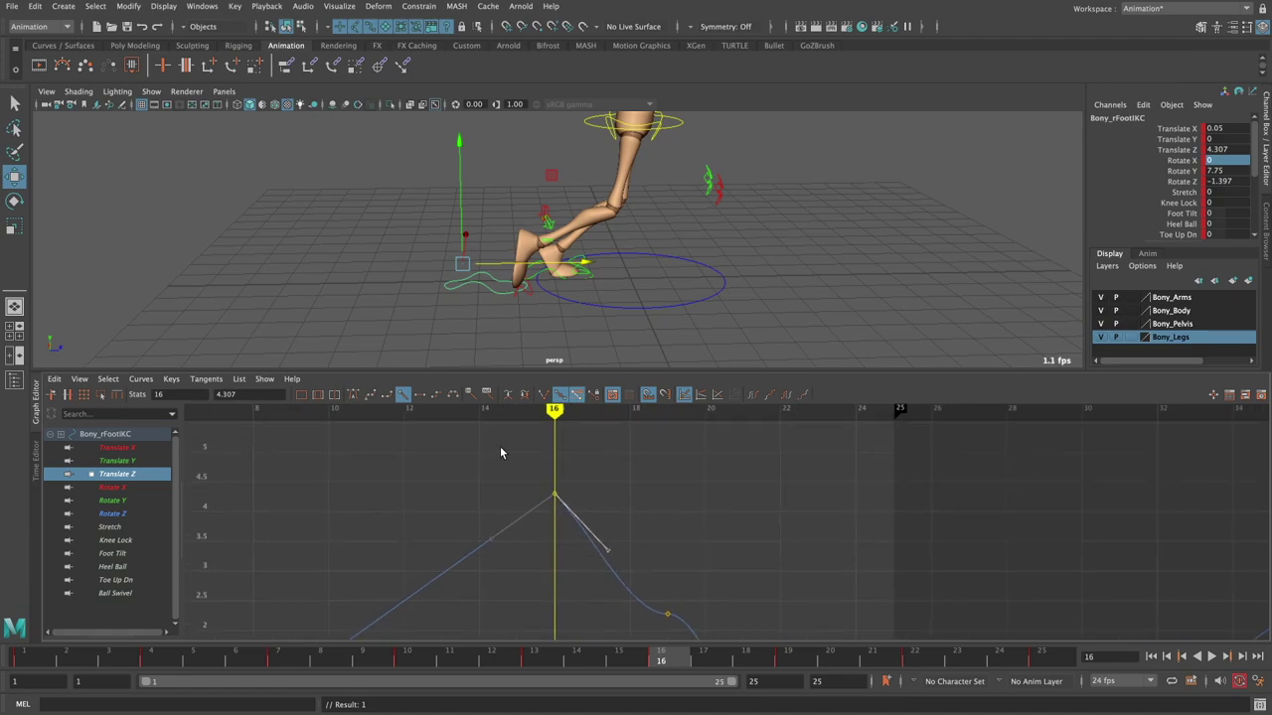
- Change the frame-16 peak's tangent type and align the frame-19 tangent with the Translate Z downslope
{"action": "left_click", "coordinate": [418, 394]}
{"action": "scroll", "coordinate": [701, 498], "scroll_direction": "down", "scroll_amount": 3}
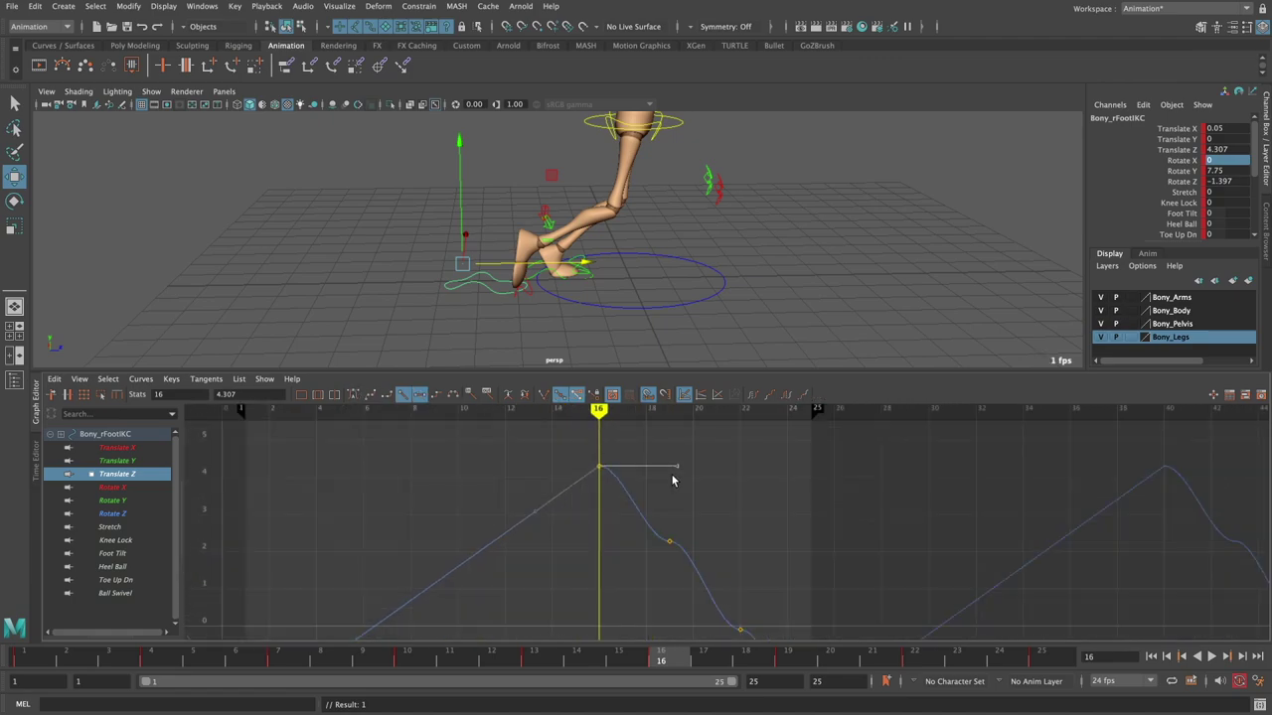
{"action": "scroll", "coordinate": [707, 487], "scroll_direction": "down", "scroll_amount": 2}
{"action": "scroll", "coordinate": [706, 491], "scroll_direction": "down", "scroll_amount": 2}
{"action": "left_click_drag", "start_coordinate": [622, 463], "coordinate": [744, 584]}
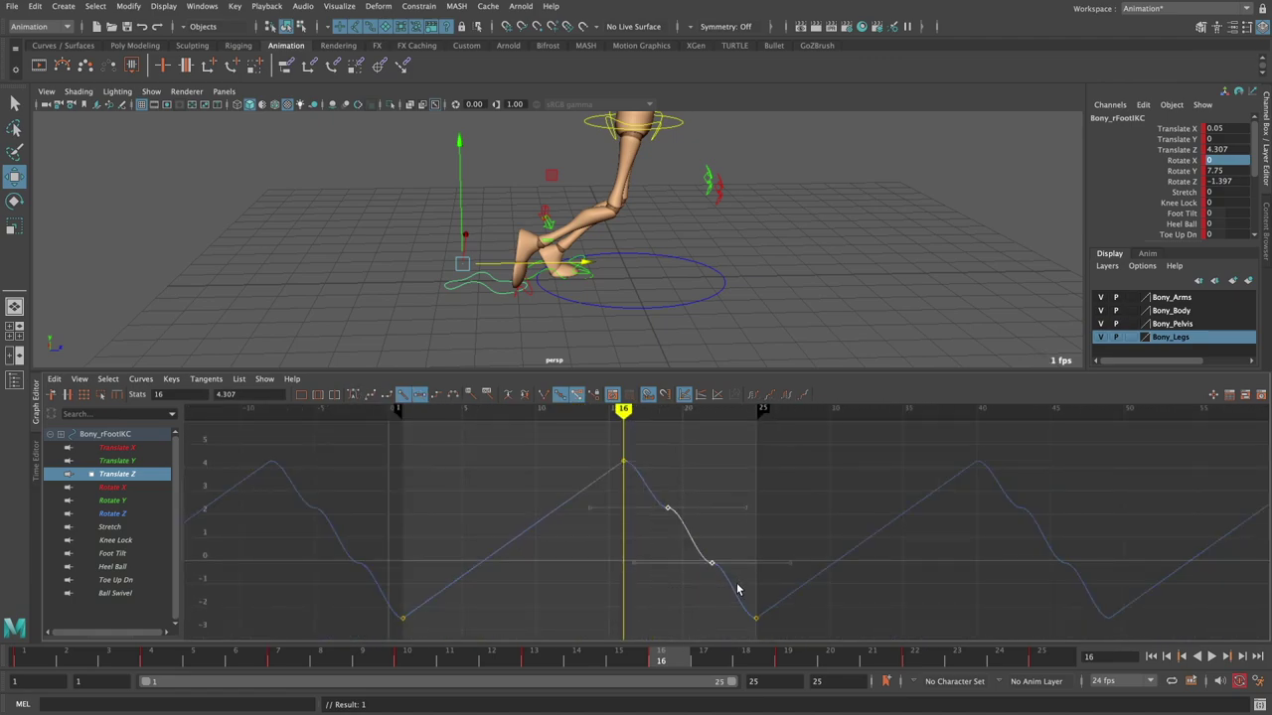
{"action": "scroll", "coordinate": [686, 491], "scroll_direction": "up", "scroll_amount": 2}
{"action": "scroll", "coordinate": [676, 497], "scroll_direction": "up", "scroll_amount": 1}
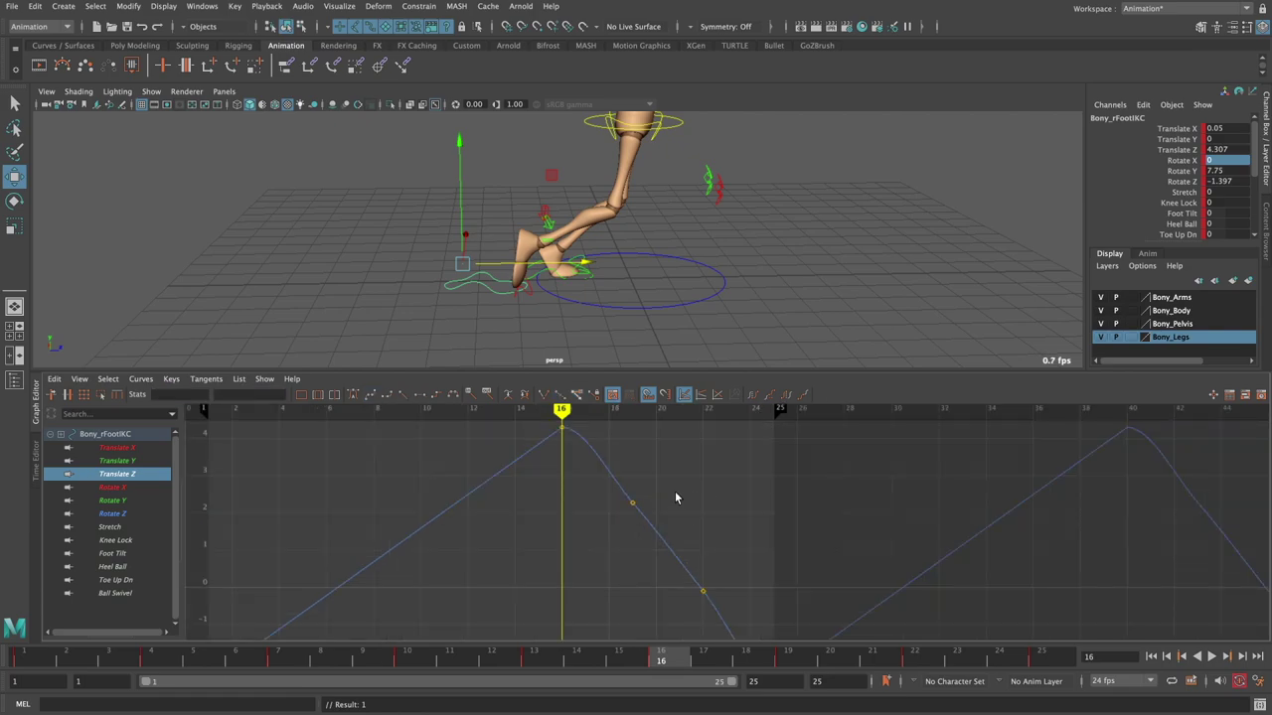
{"action": "left_click_drag", "start_coordinate": [684, 488], "coordinate": [619, 539]}
{"action": "left_click_drag", "start_coordinate": [689, 503], "coordinate": [669, 557]}
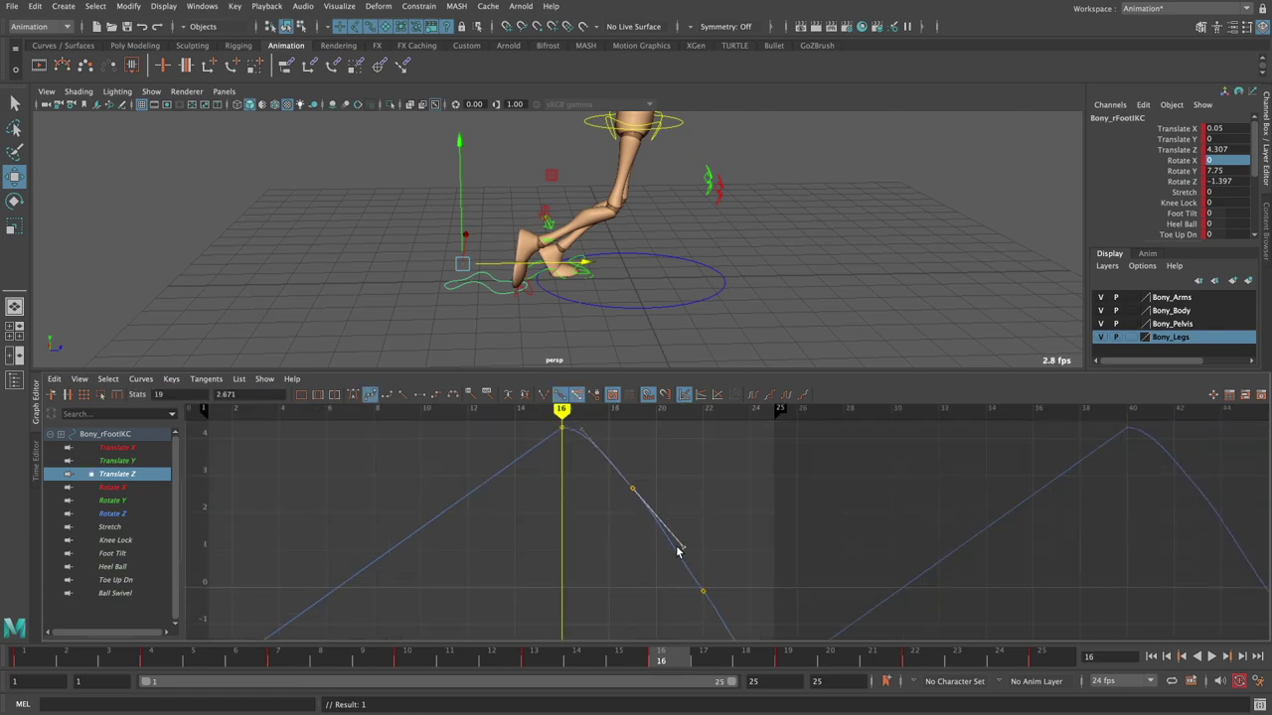
{"action": "middle_click_drag", "start_coordinate": [736, 566], "coordinate": [721, 506], "text": "alt"}
- Lower the frame-22 key on the Translate Z downslope
{"action": "left_click_drag", "start_coordinate": [720, 506], "coordinate": [667, 569]}
{"action": "middle_click_drag", "start_coordinate": [726, 520], "coordinate": [732, 548]}
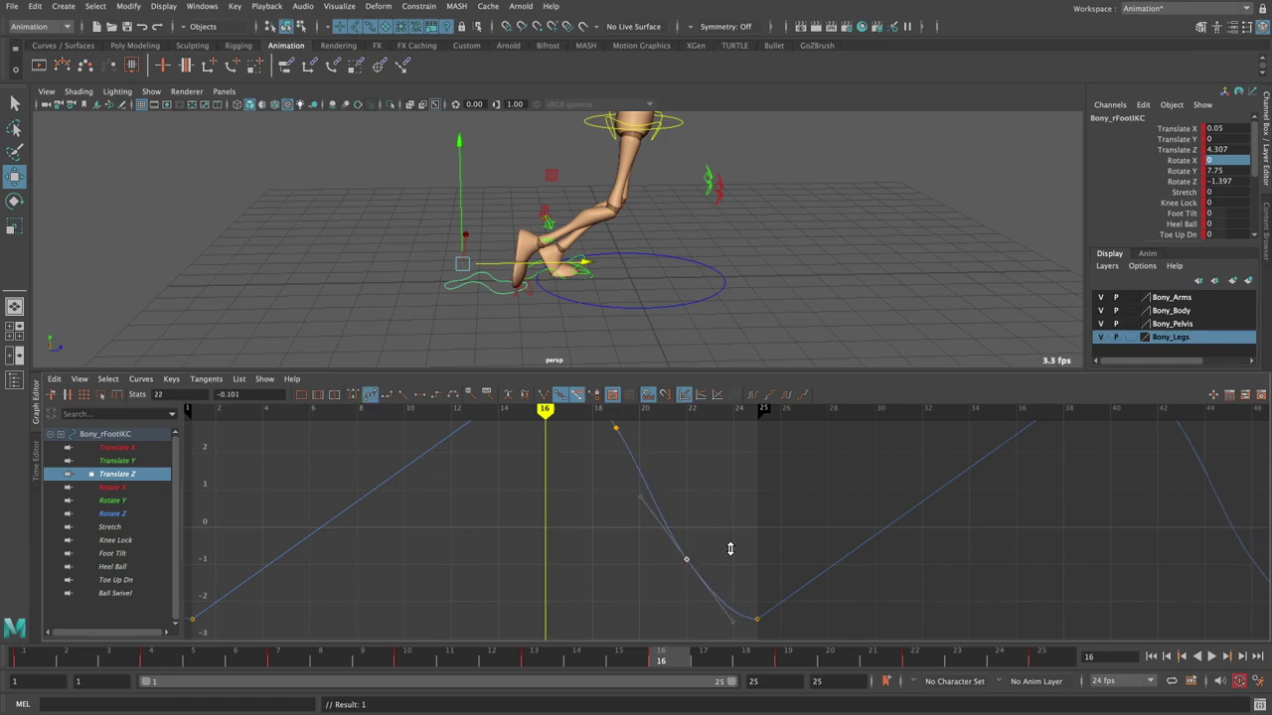
{"action": "scroll", "coordinate": [740, 537], "scroll_direction": "down", "scroll_amount": 2}
{"action": "left_click", "coordinate": [732, 514]}
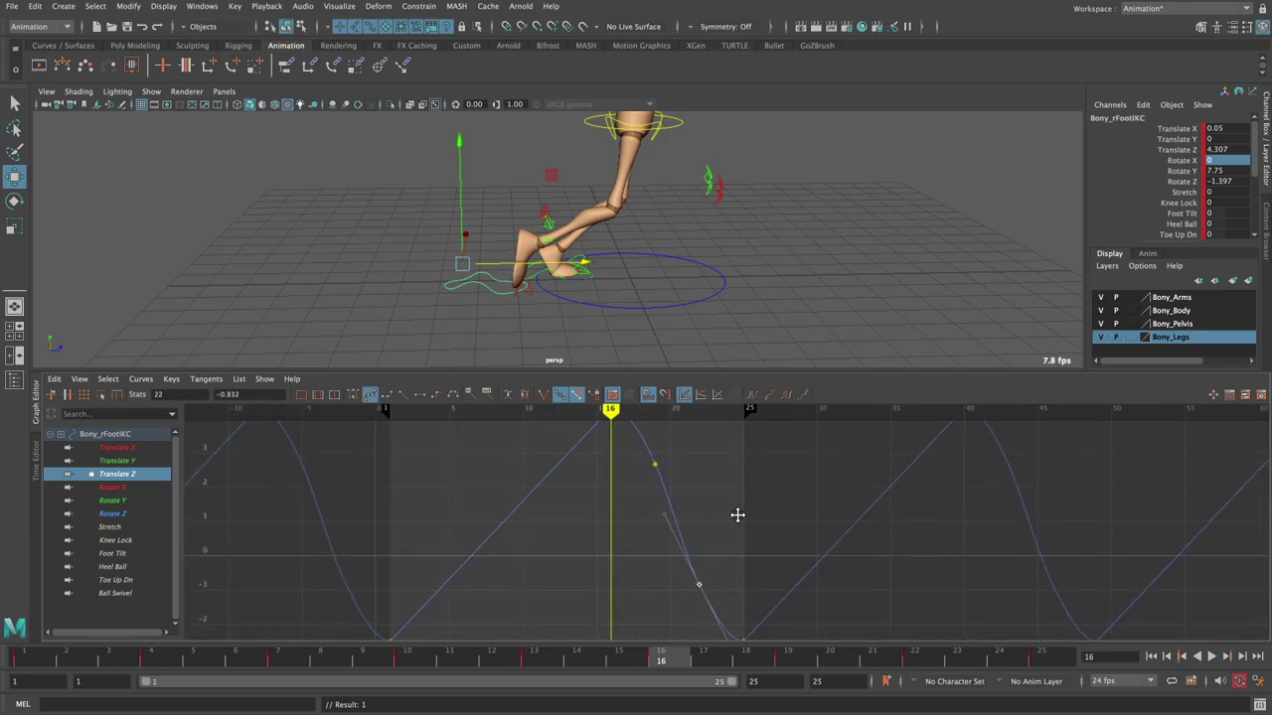
{"action": "scroll", "coordinate": [738, 514], "scroll_direction": "down", "scroll_amount": 2}
{"action": "left_click_drag", "start_coordinate": [739, 581], "coordinate": [722, 622]}
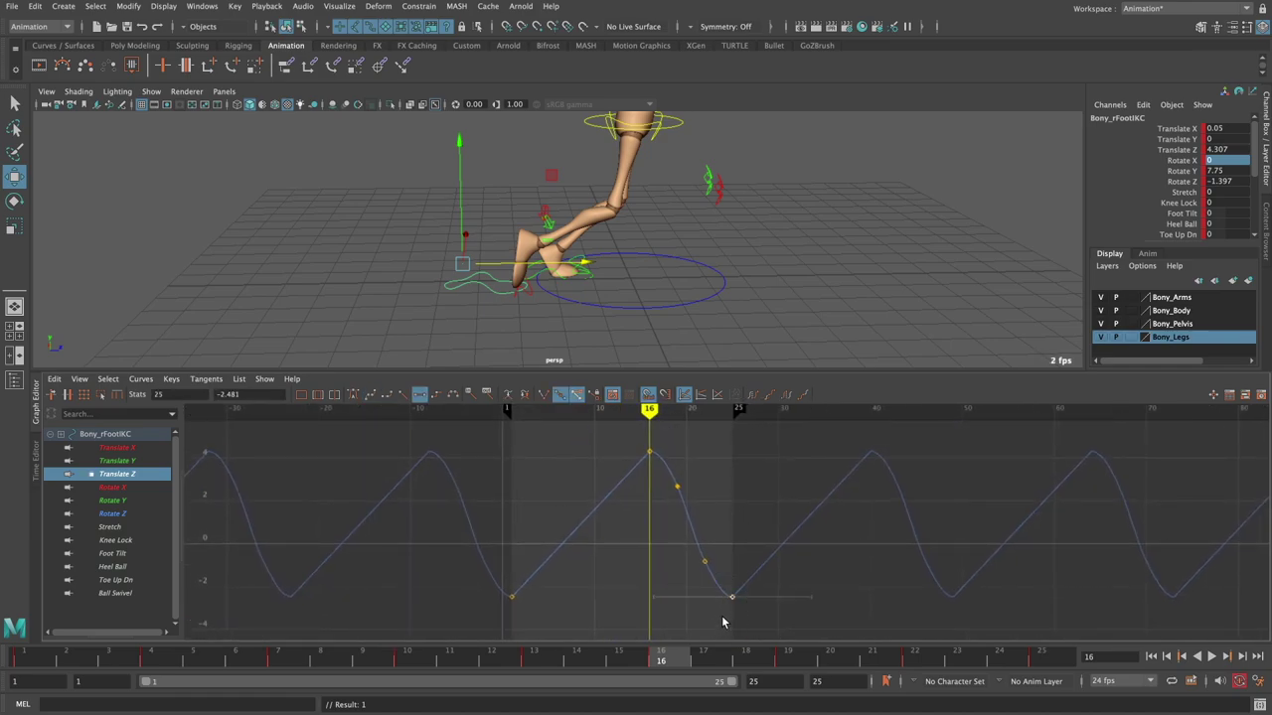
{"action": "left_click", "coordinate": [727, 525]}
- Nudge the frame-19 Translate Z key slightly higher, then display the foot's Rotate X curve
{"action": "middle_click_drag", "start_coordinate": [712, 522], "coordinate": [745, 495], "text": "alt"}
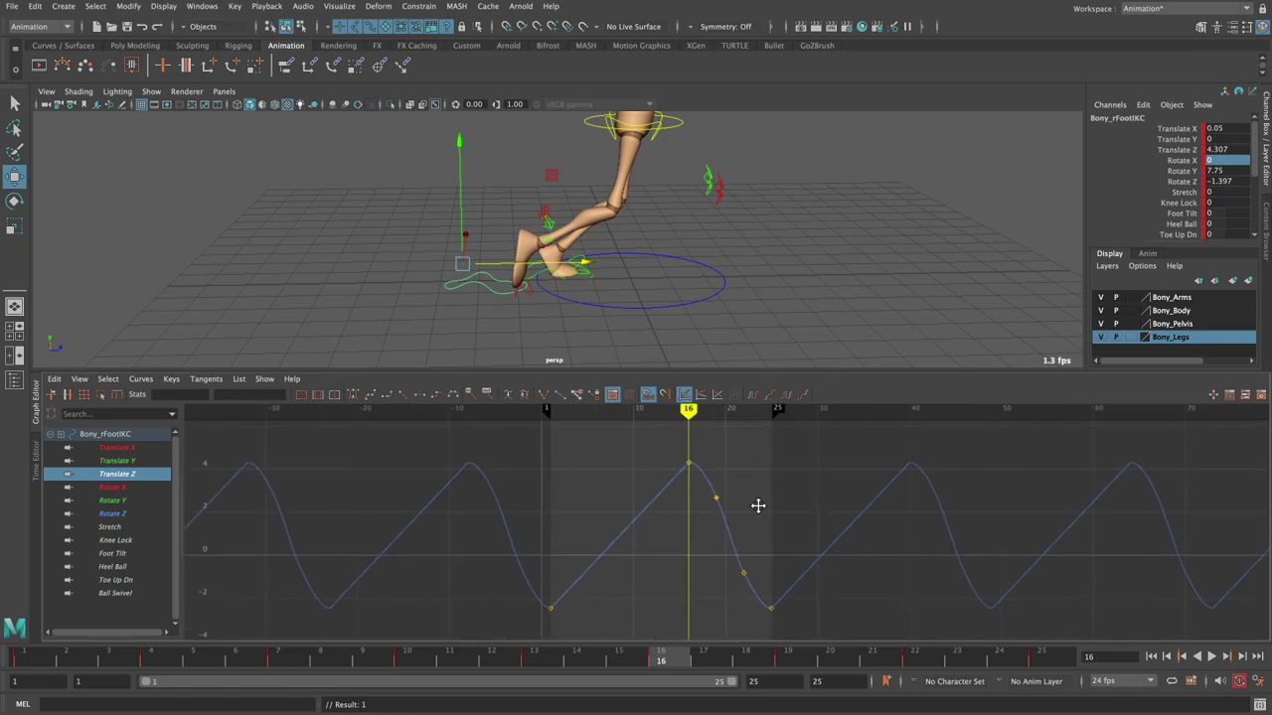
{"action": "scroll", "coordinate": [752, 513], "scroll_direction": "up", "scroll_amount": 2}
{"action": "scroll", "coordinate": [752, 514], "scroll_direction": "up", "scroll_amount": 2}
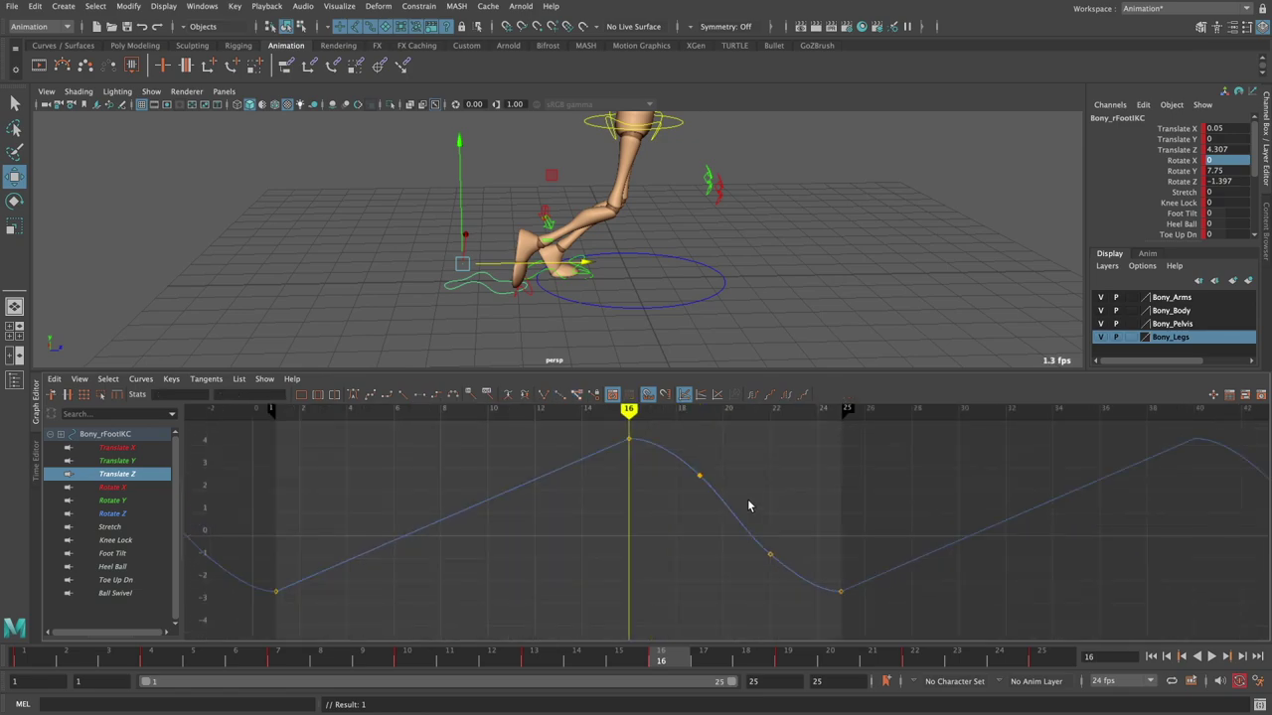
{"action": "left_click_drag", "start_coordinate": [716, 462], "coordinate": [692, 500]}
{"action": "middle_click_drag", "start_coordinate": [692, 500], "coordinate": [754, 463], "text": "shift"}
{"action": "left_click_drag", "start_coordinate": [837, 522], "coordinate": [744, 575]}
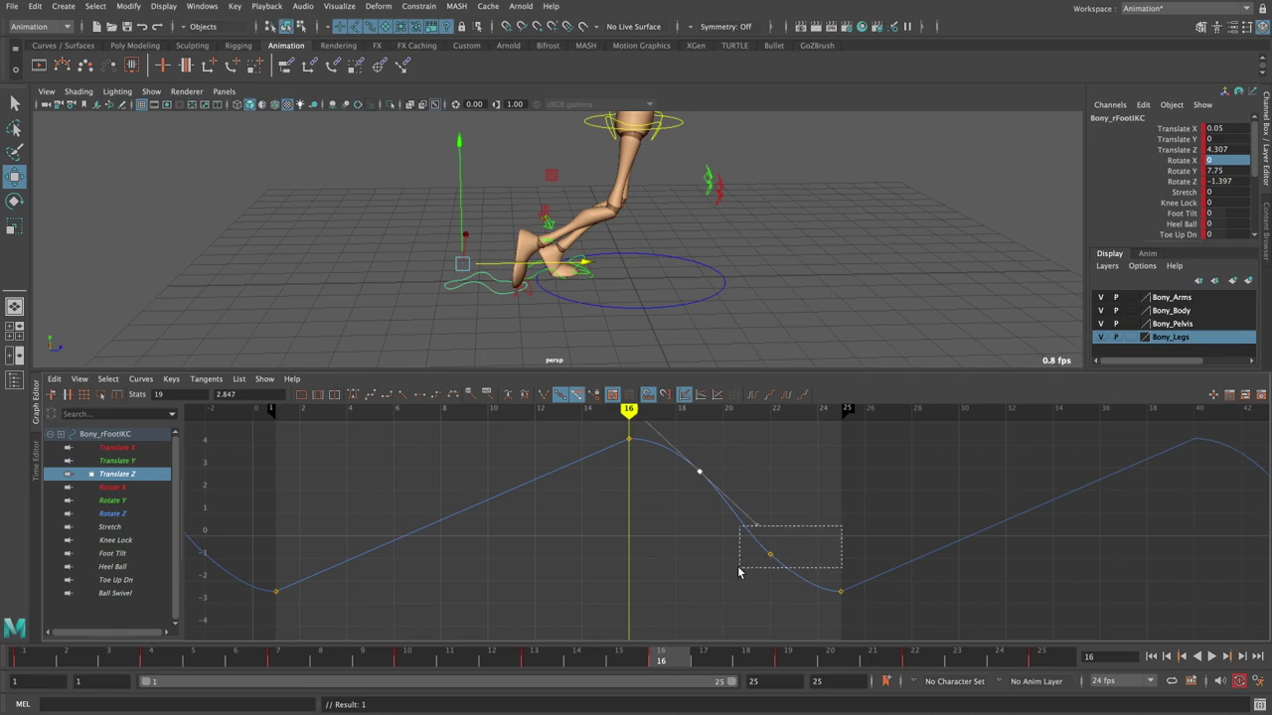
{"action": "left_click_drag", "start_coordinate": [725, 489], "coordinate": [696, 520]}
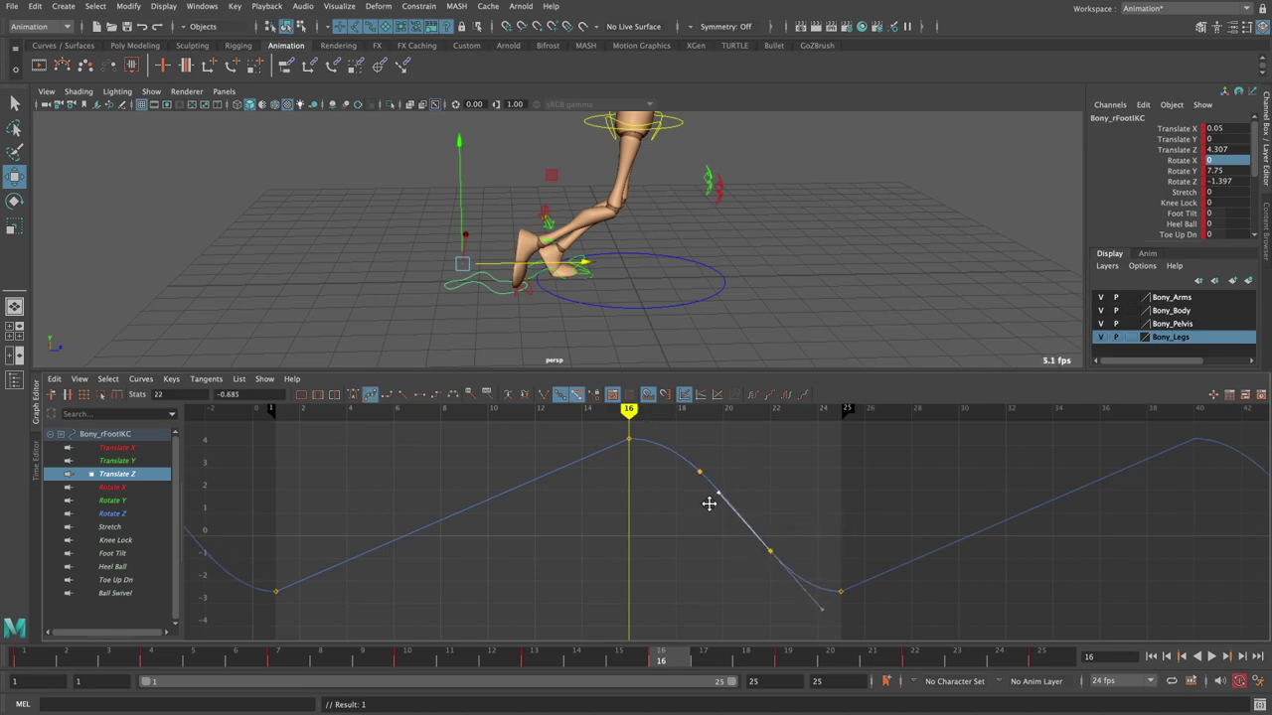
{"action": "scroll", "coordinate": [755, 497], "scroll_direction": "down", "scroll_amount": 3}
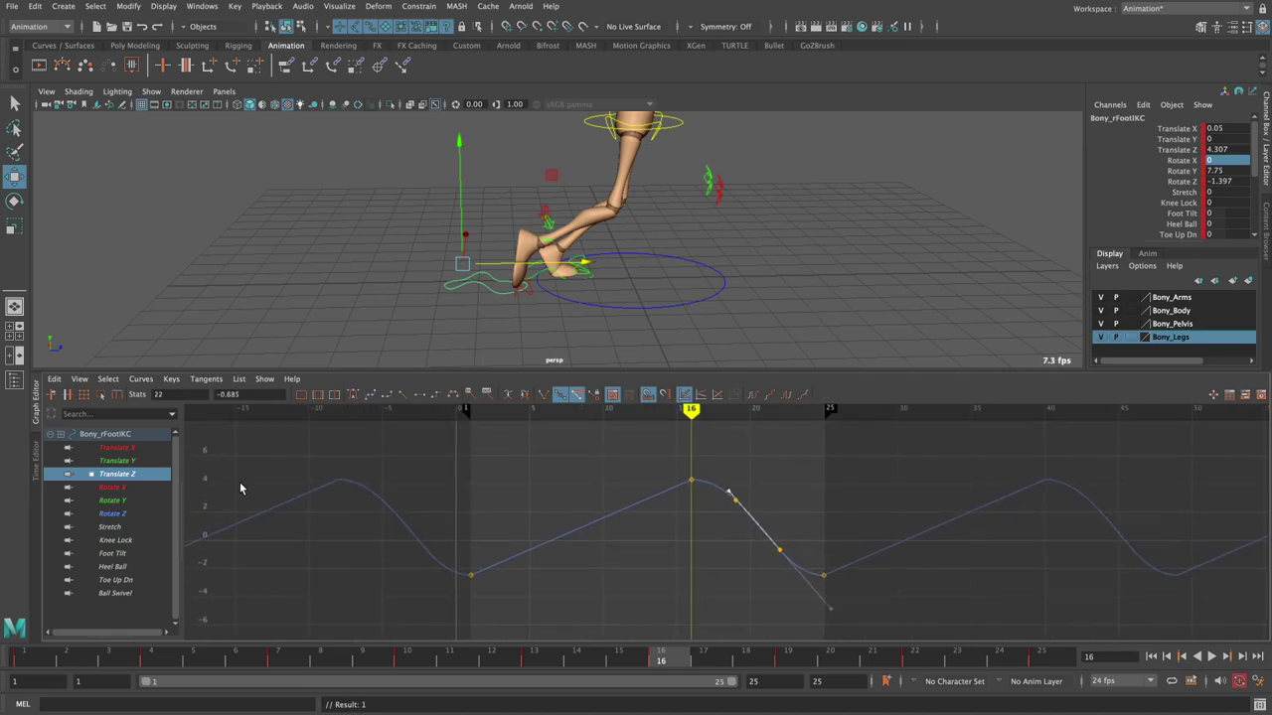
{"action": "left_click", "coordinate": [121, 486]}
- Steepen the tangent of the middle key on the Rotate X downslope after the 20° peak
{"action": "key", "text": "f"}
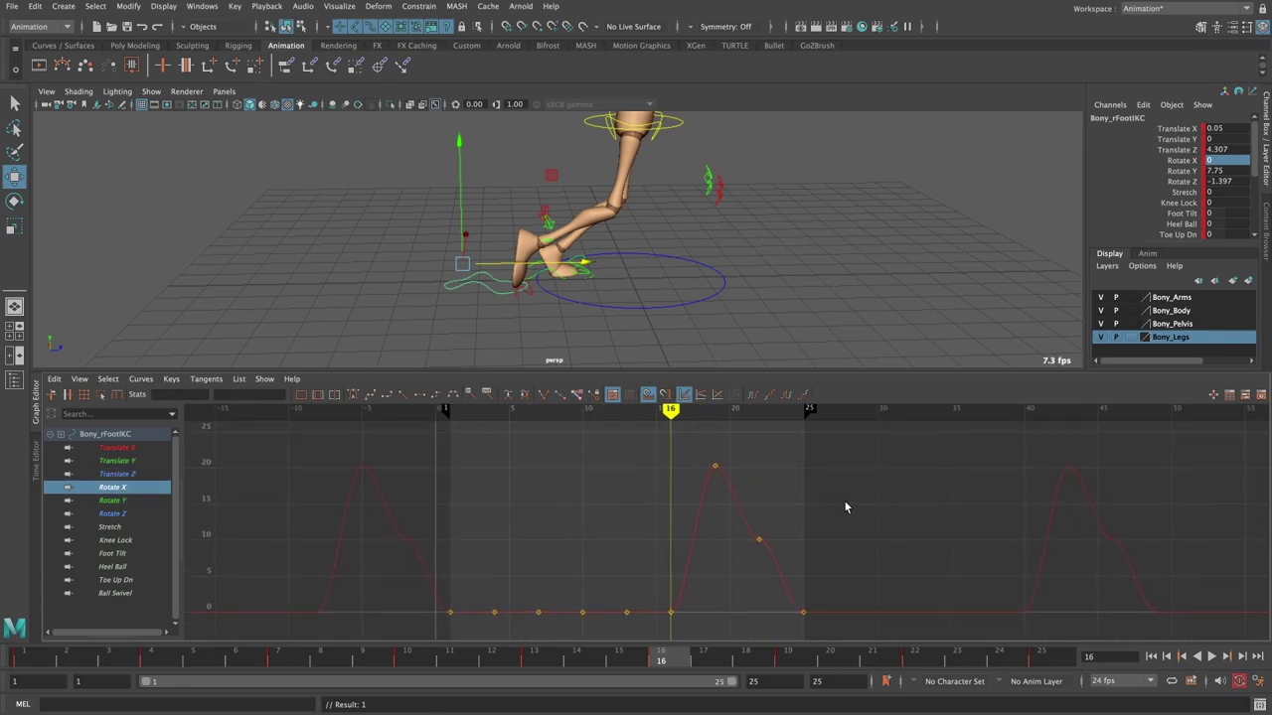
{"action": "left_click", "coordinate": [759, 537]}
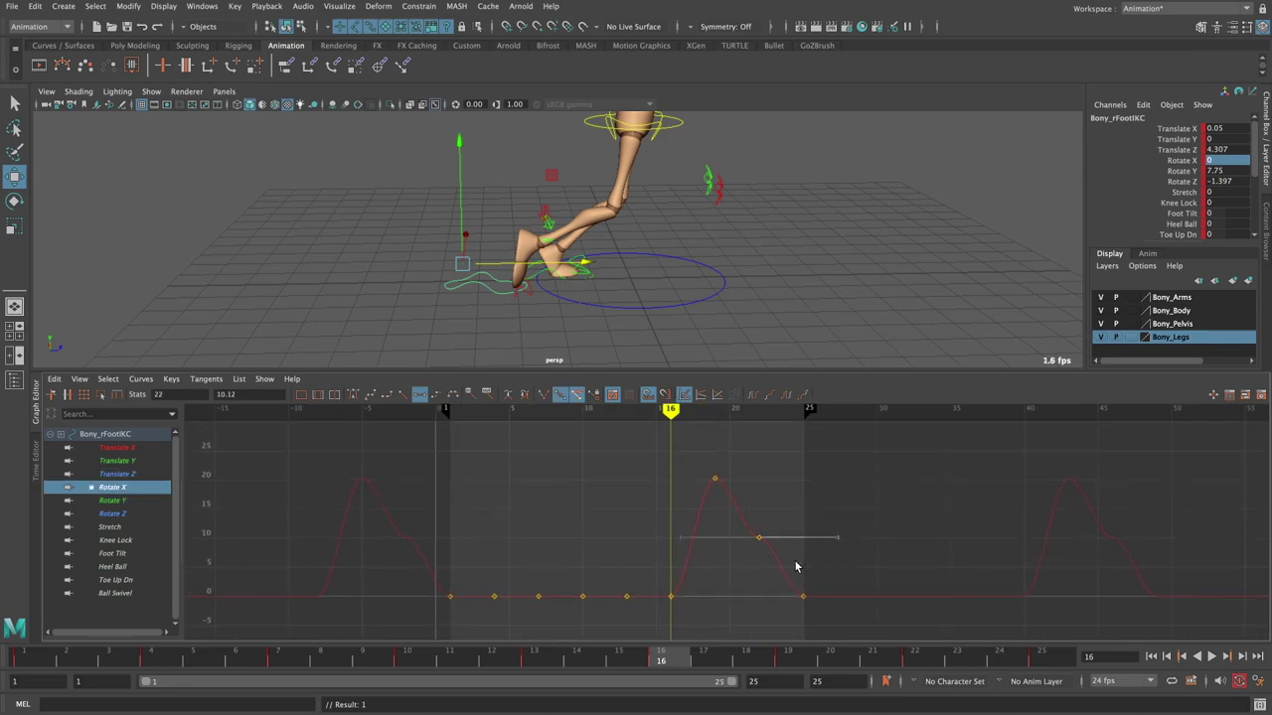
{"action": "left_click_drag", "start_coordinate": [795, 562], "coordinate": [801, 618]}
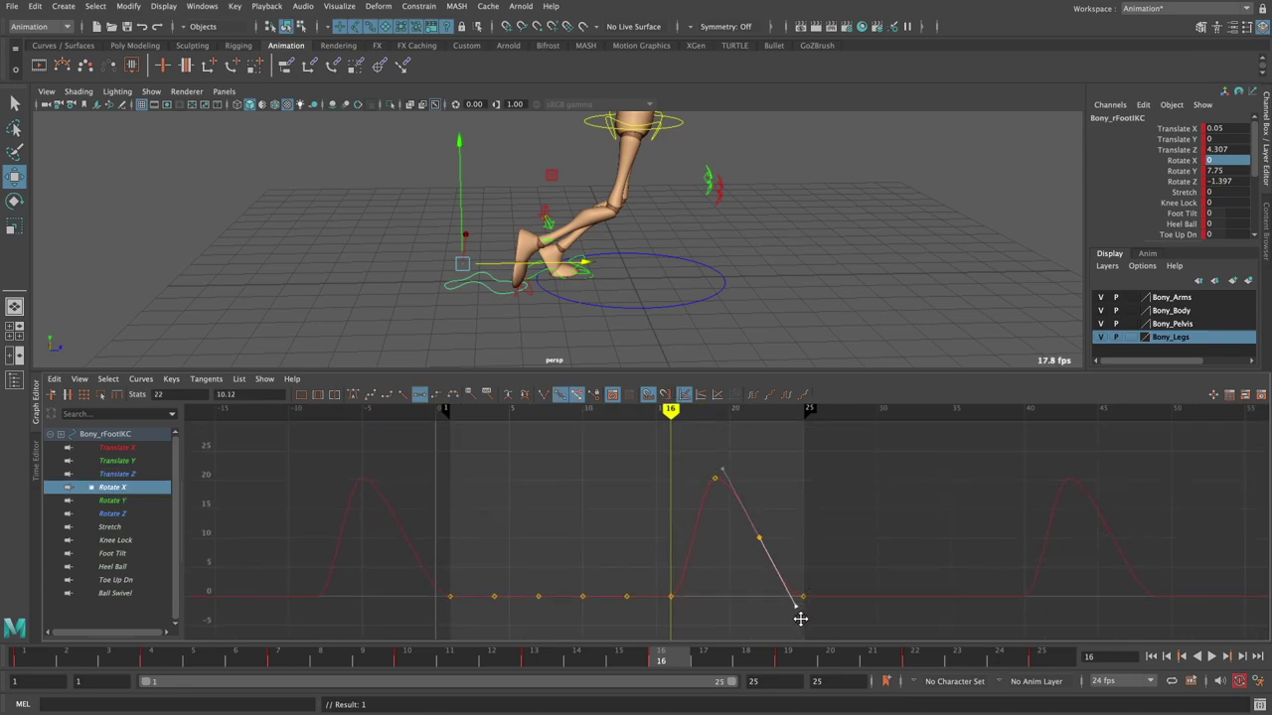
- Bring up the foot's Rotate Y curve with the 3D view facing the mannequin
{"action": "left_click", "coordinate": [124, 502]}
{"action": "left_click_drag", "start_coordinate": [700, 511], "coordinate": [647, 567]}
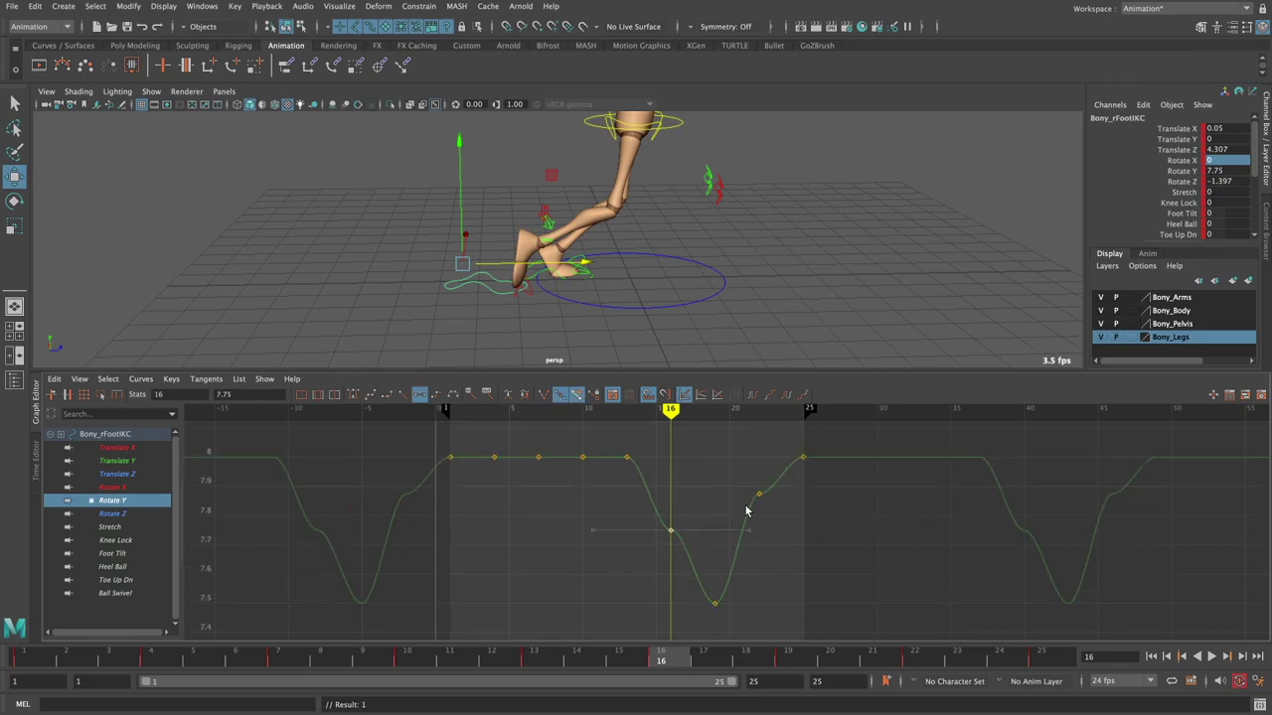
{"action": "left_click", "coordinate": [115, 487]}
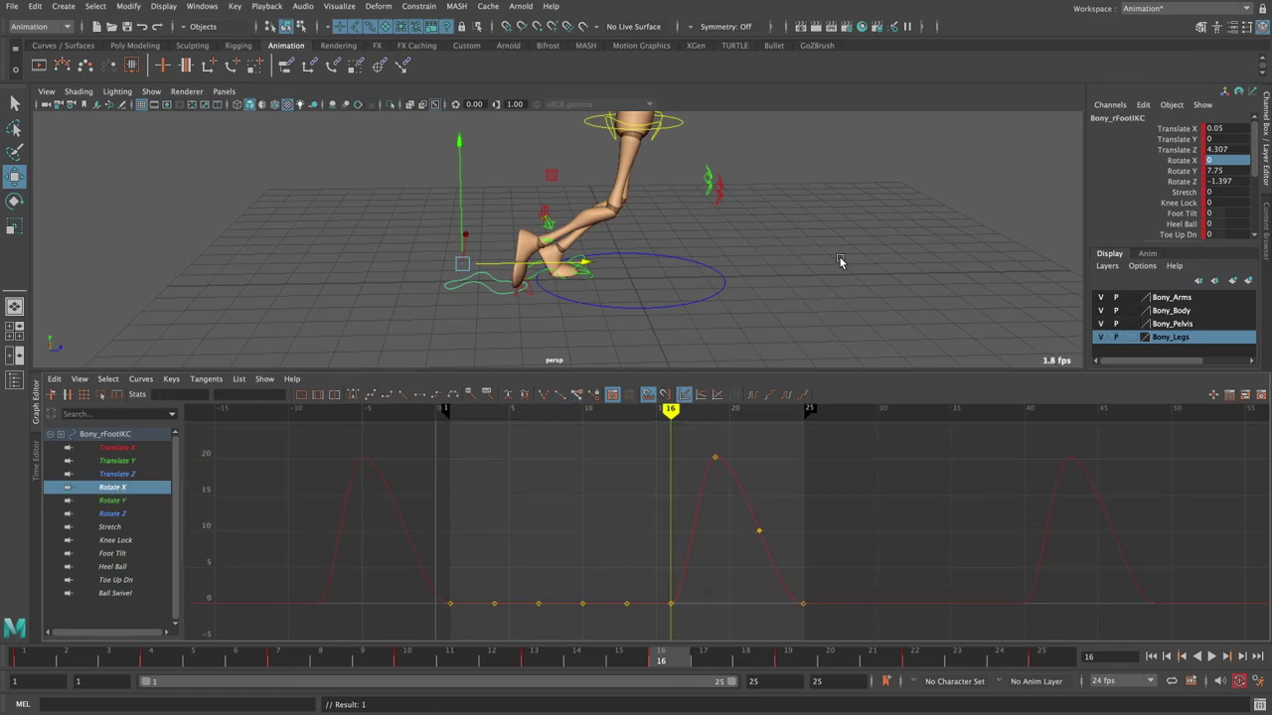
{"action": "left_click_drag", "start_coordinate": [837, 261], "coordinate": [702, 271], "text": "alt"}
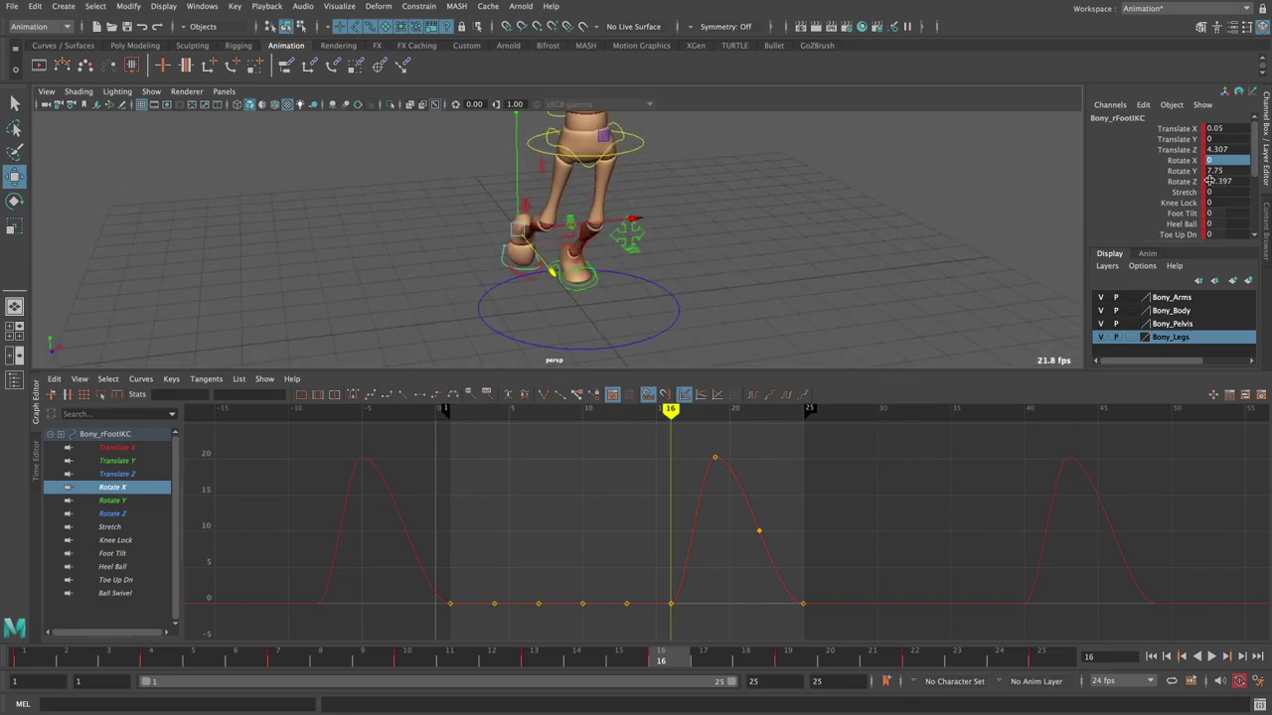
{"action": "left_click", "coordinate": [139, 500]}
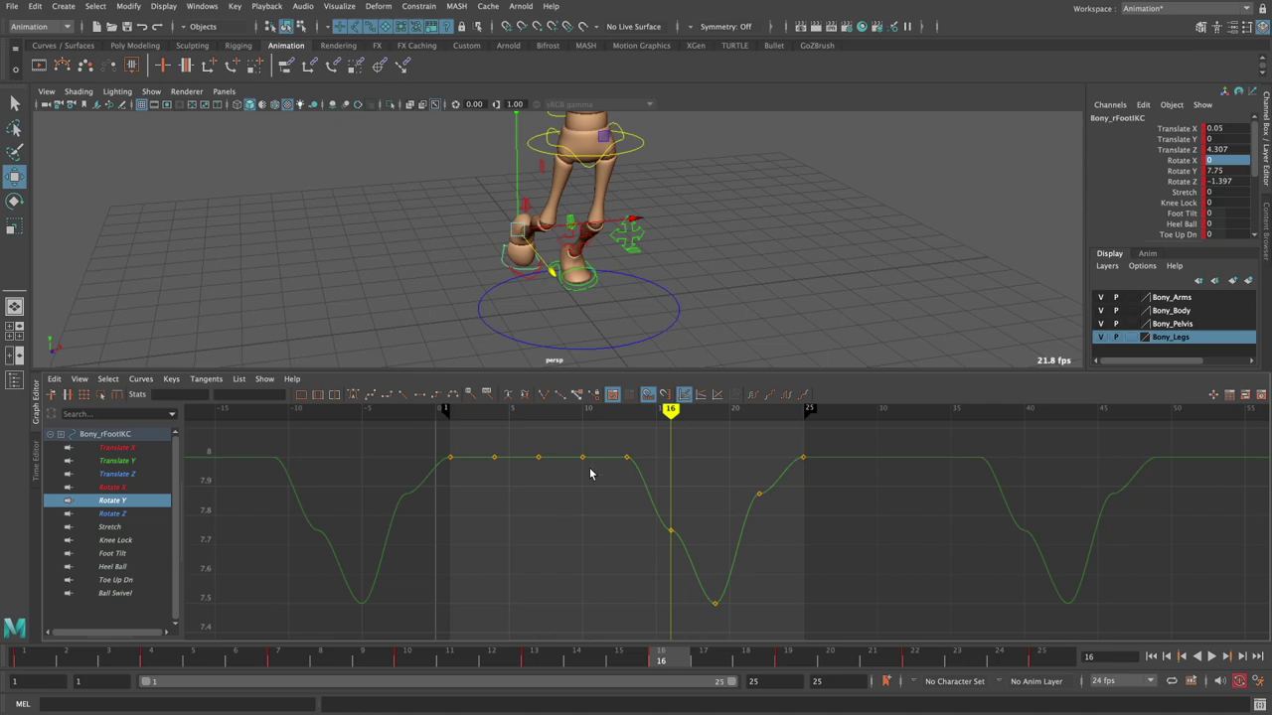
- Test-rotate the foot control around Y, undo it, and move to frame 16
{"action": "left_click_drag", "start_coordinate": [642, 284], "coordinate": [615, 271], "text": "alt"}
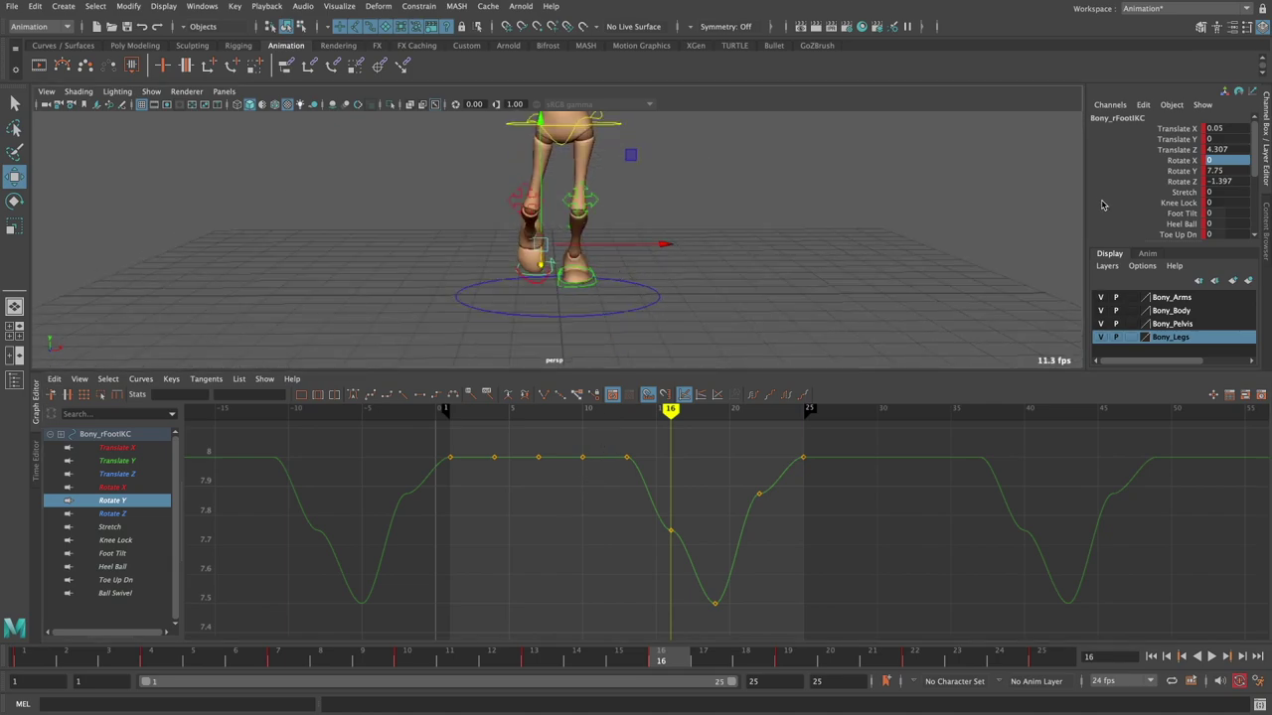
{"action": "left_click", "coordinate": [1182, 171]}
{"action": "key", "text": "e"}
{"action": "middle_click_drag", "start_coordinate": [829, 245], "coordinate": [839, 245]}
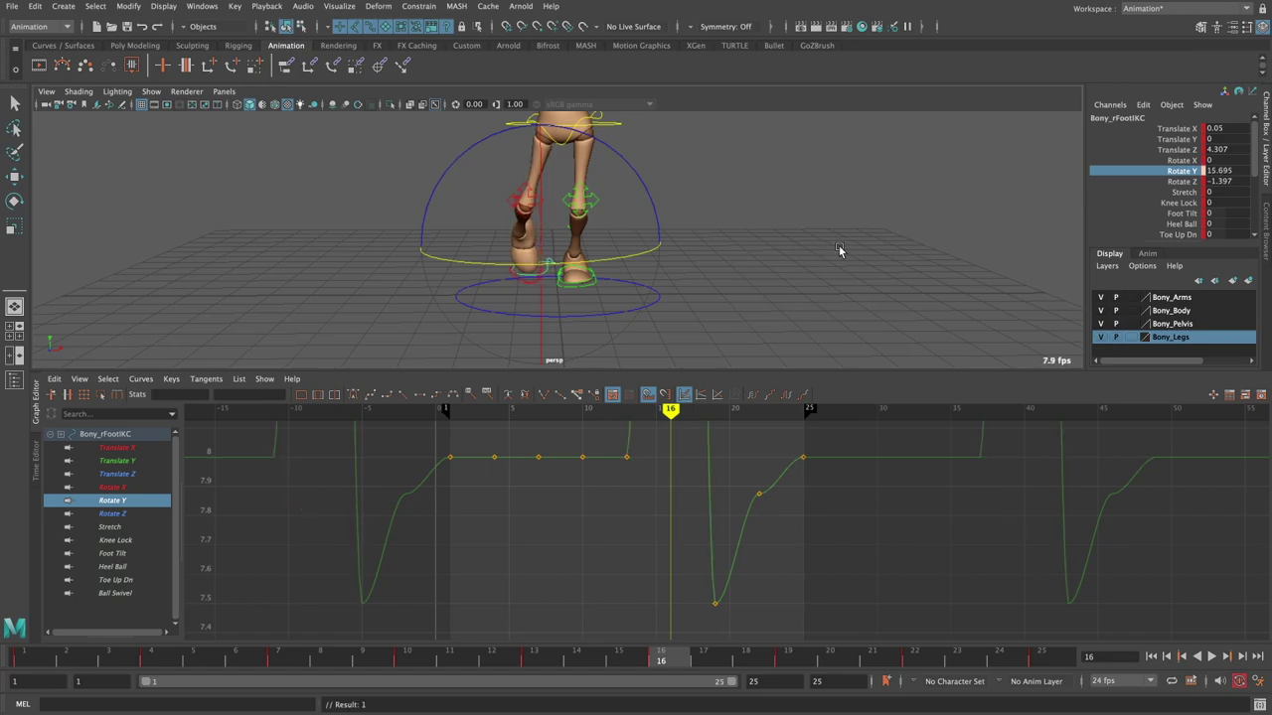
{"action": "key", "text": "ctrl+z"}
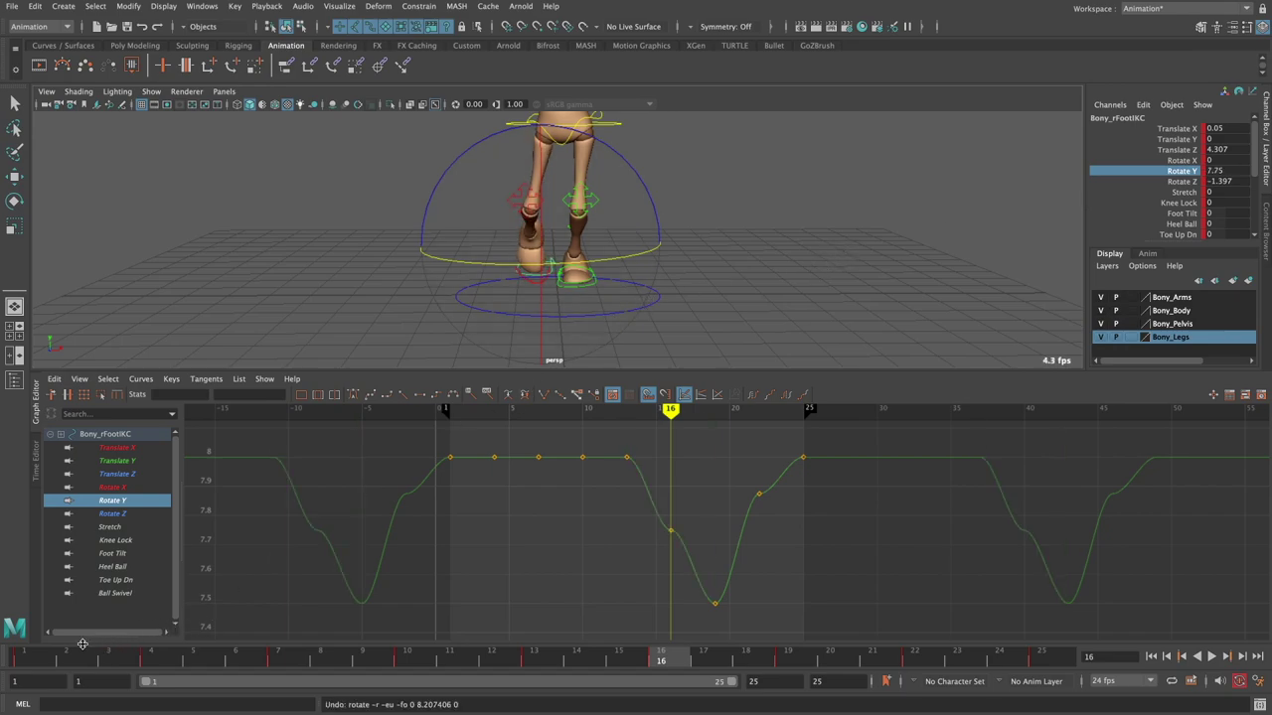
{"action": "left_click", "coordinate": [24, 656]}
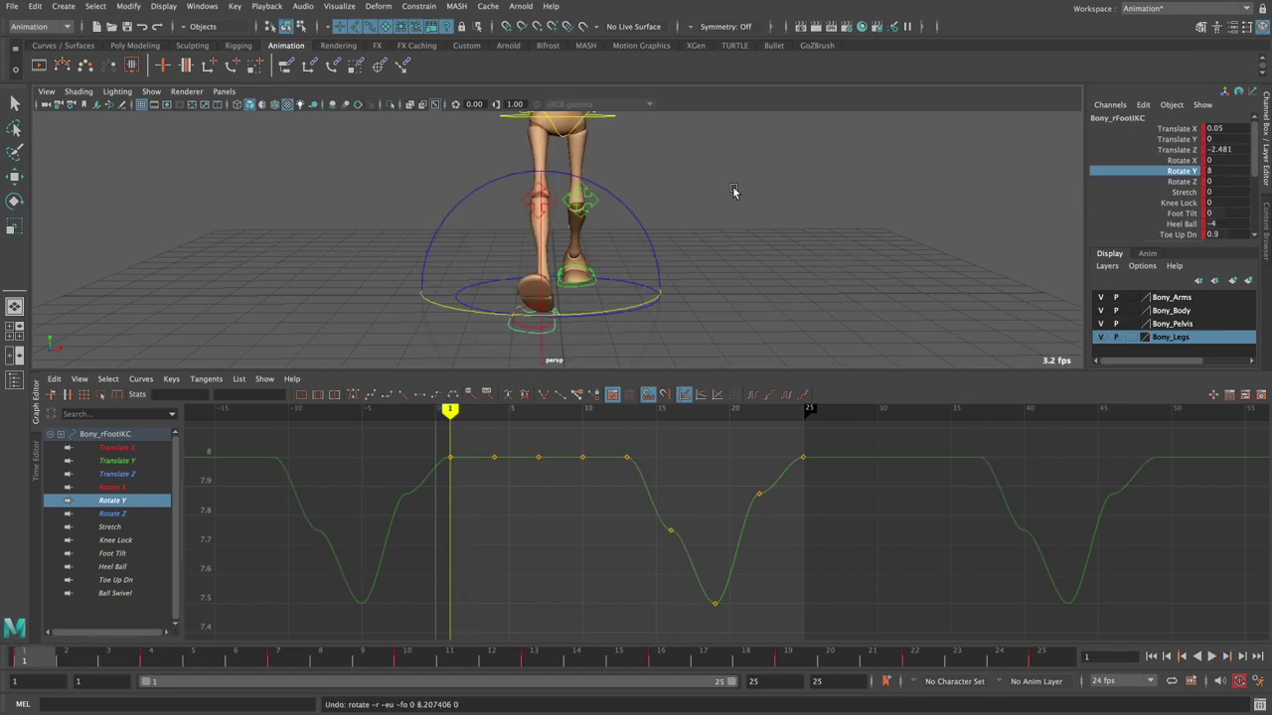
{"action": "mouse_move", "coordinate": [733, 193]}
{"action": "left_mouse_down", "text": "alt"}
{"action": "mouse_move", "coordinate": [639, 340]}
{"action": "mouse_move", "coordinate": [670, 321]}
{"action": "left_mouse_up", "text": "alt"}
{"action": "key", "text": "ctrl+z"}
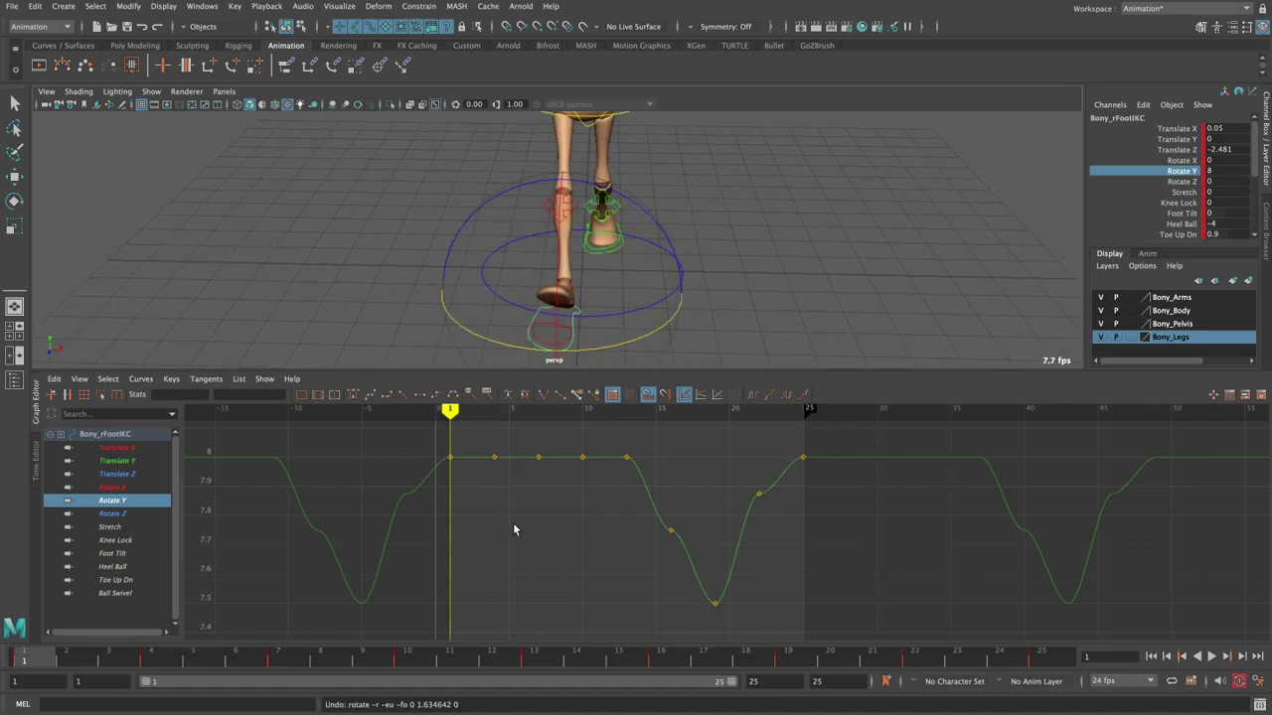
{"action": "left_click_drag", "start_coordinate": [278, 660], "coordinate": [662, 682]}
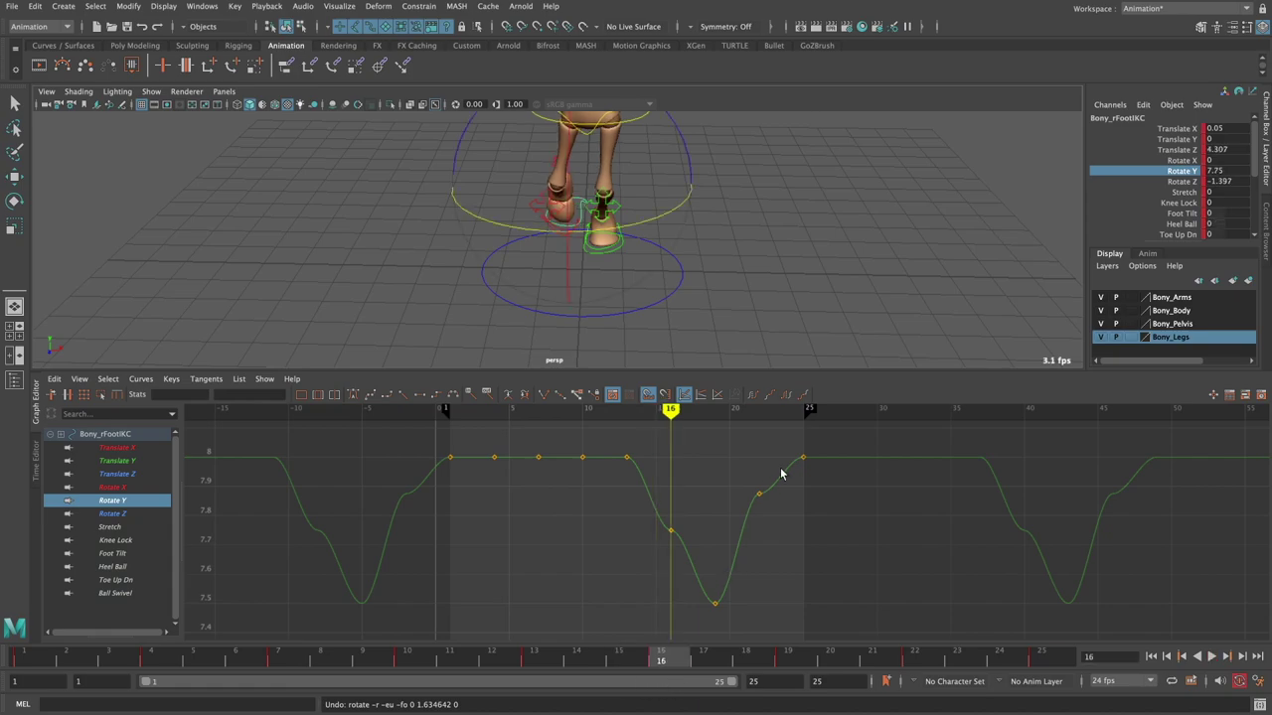
{"action": "middle_click_drag", "start_coordinate": [604, 493], "coordinate": [575, 486], "text": "alt"}
- Set the frame-16 Rotate Y key's value to 8
{"action": "left_click_drag", "start_coordinate": [582, 477], "coordinate": [742, 601]}
{"action": "left_click", "coordinate": [674, 492]}
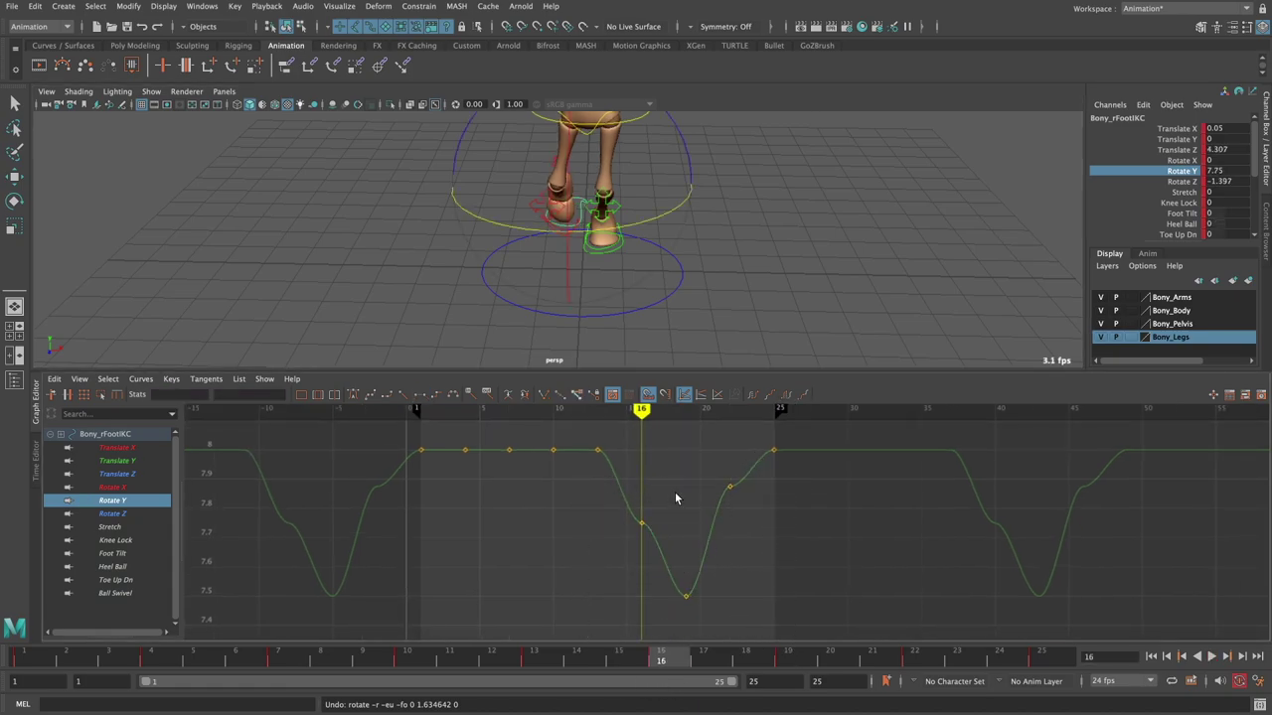
{"action": "left_click_drag", "start_coordinate": [632, 531], "coordinate": [662, 544]}
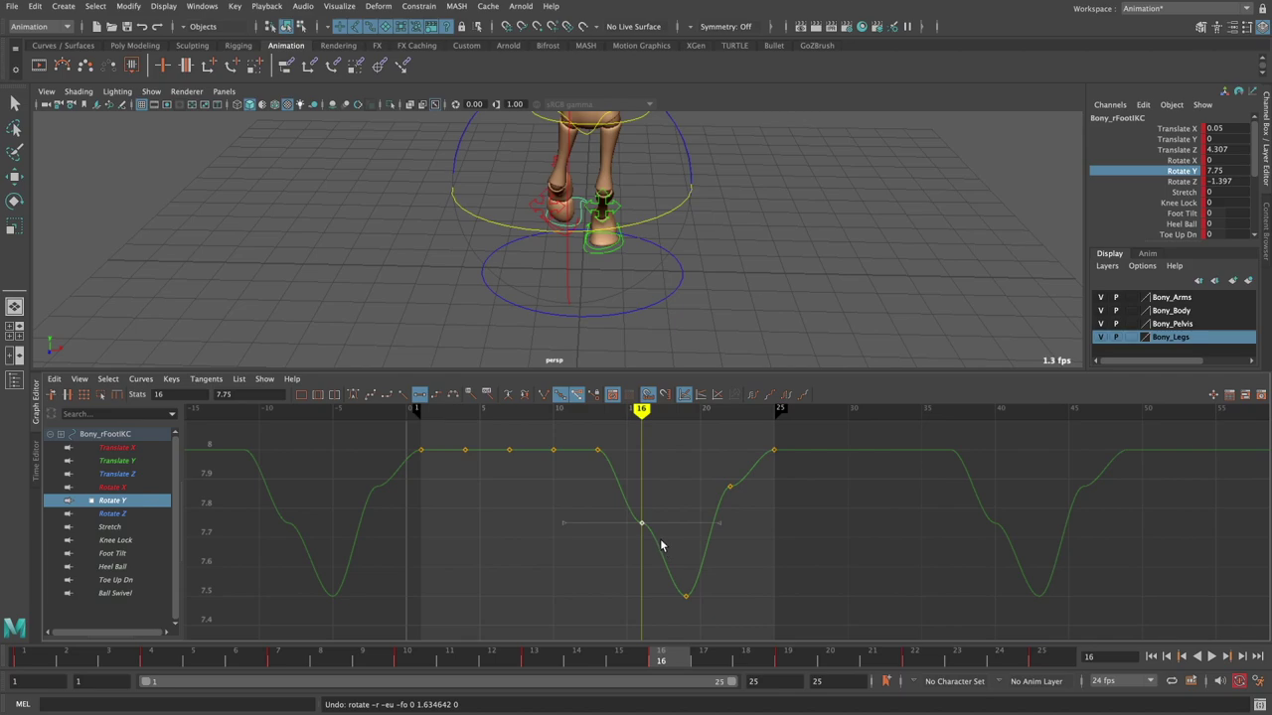
{"action": "left_click", "coordinate": [239, 394]}
{"action": "type", "text": "8"}
{"action": "key", "text": "Return"}
- Set the frame-19 and frame-22 Rotate Y keys to 8, flattening the curve
{"action": "left_click", "coordinate": [686, 596]}
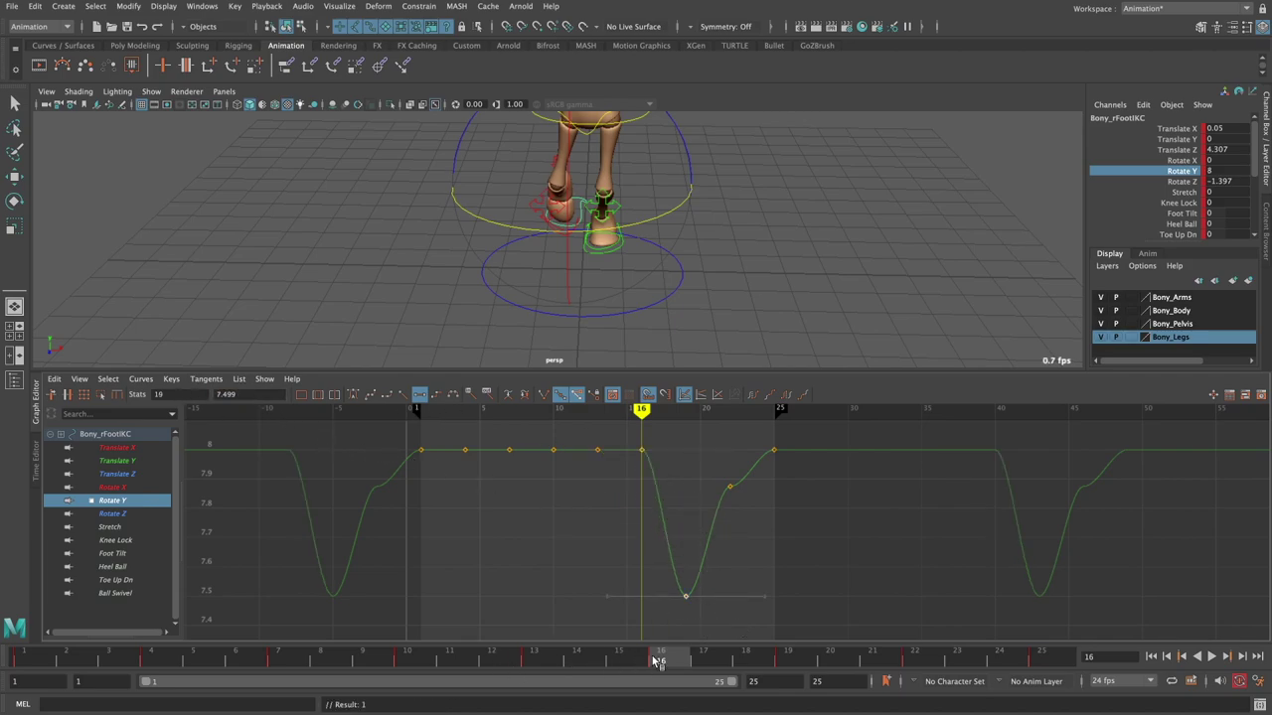
{"action": "left_click_drag", "start_coordinate": [656, 661], "coordinate": [788, 661]}
{"action": "left_click_drag", "start_coordinate": [625, 534], "coordinate": [688, 596]}
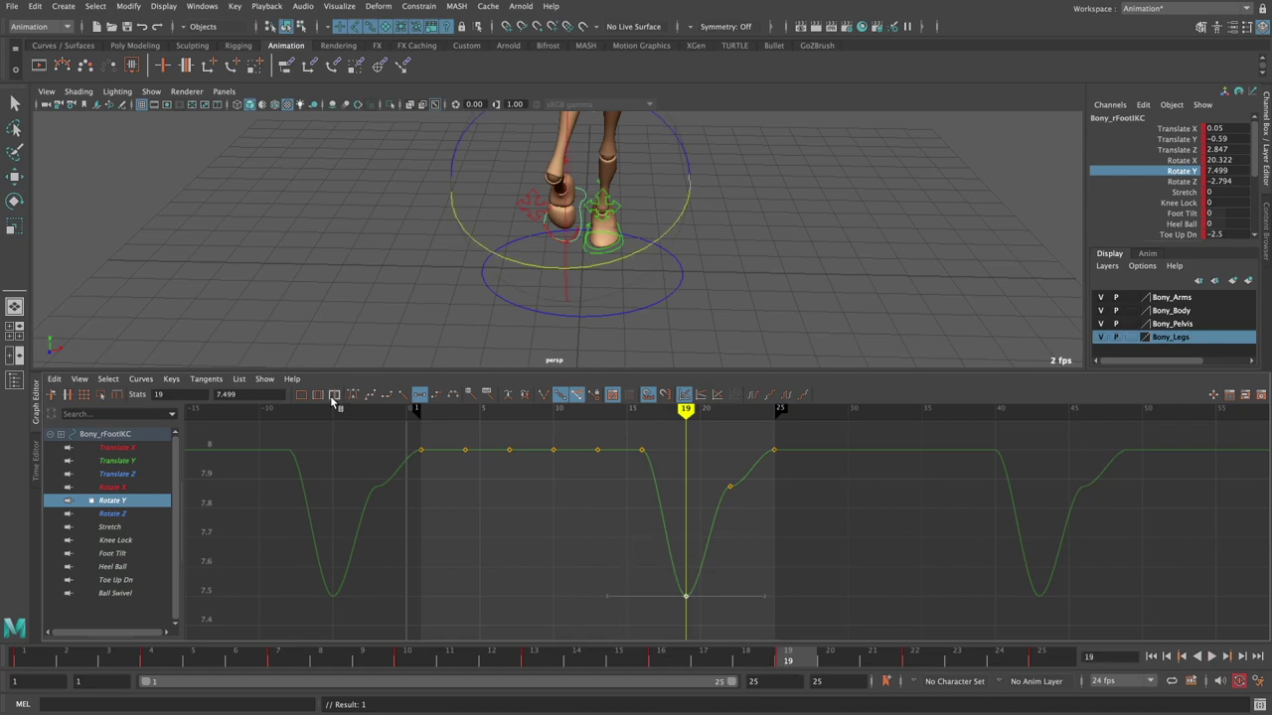
{"action": "double_click", "coordinate": [227, 395]}
{"action": "type", "text": "8"}
{"action": "key", "text": "Return"}
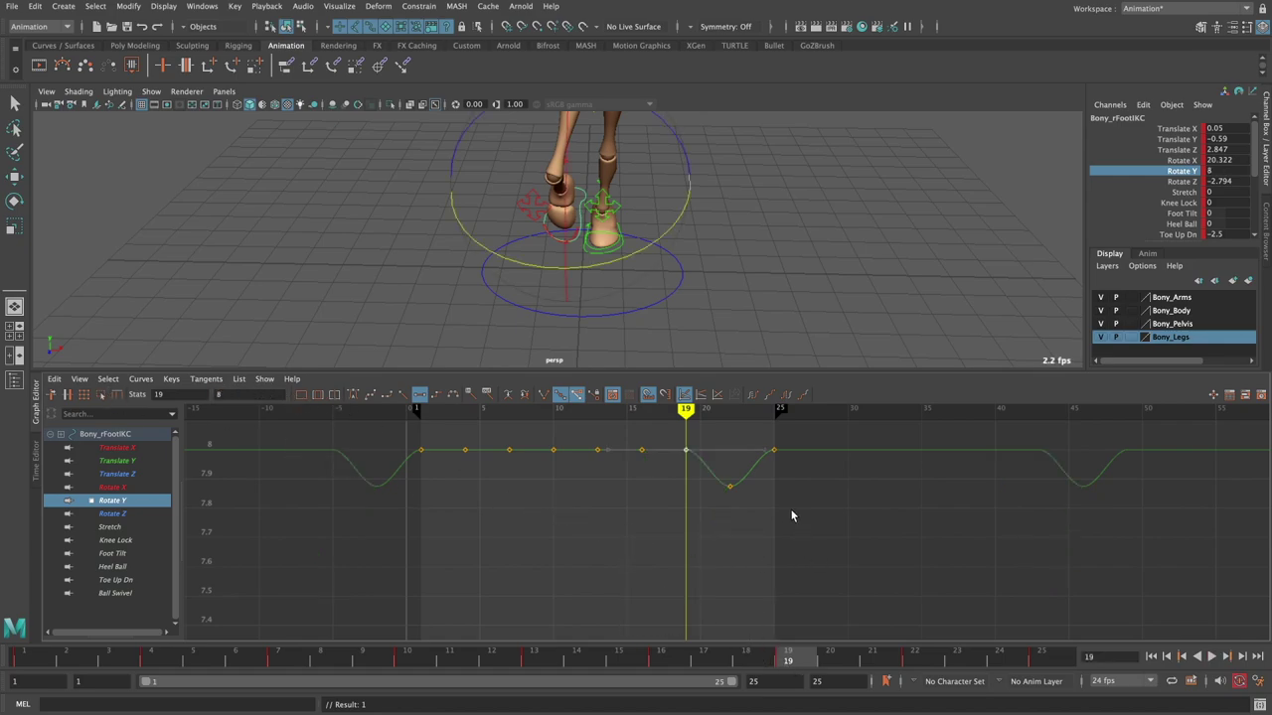
{"action": "left_click_drag", "start_coordinate": [768, 512], "coordinate": [768, 512]}
{"action": "left_click", "coordinate": [907, 658]}
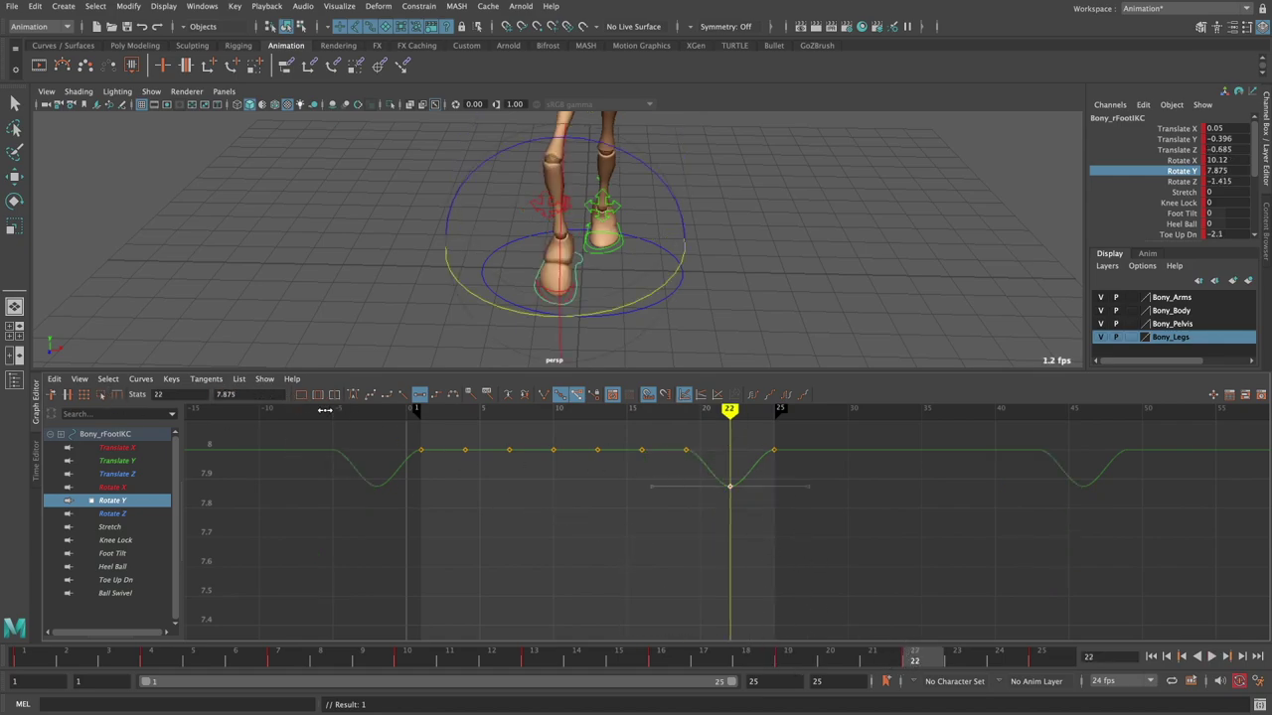
{"action": "double_click", "coordinate": [227, 394]}
{"action": "type", "text": "8"}
{"action": "key", "text": "Return"}
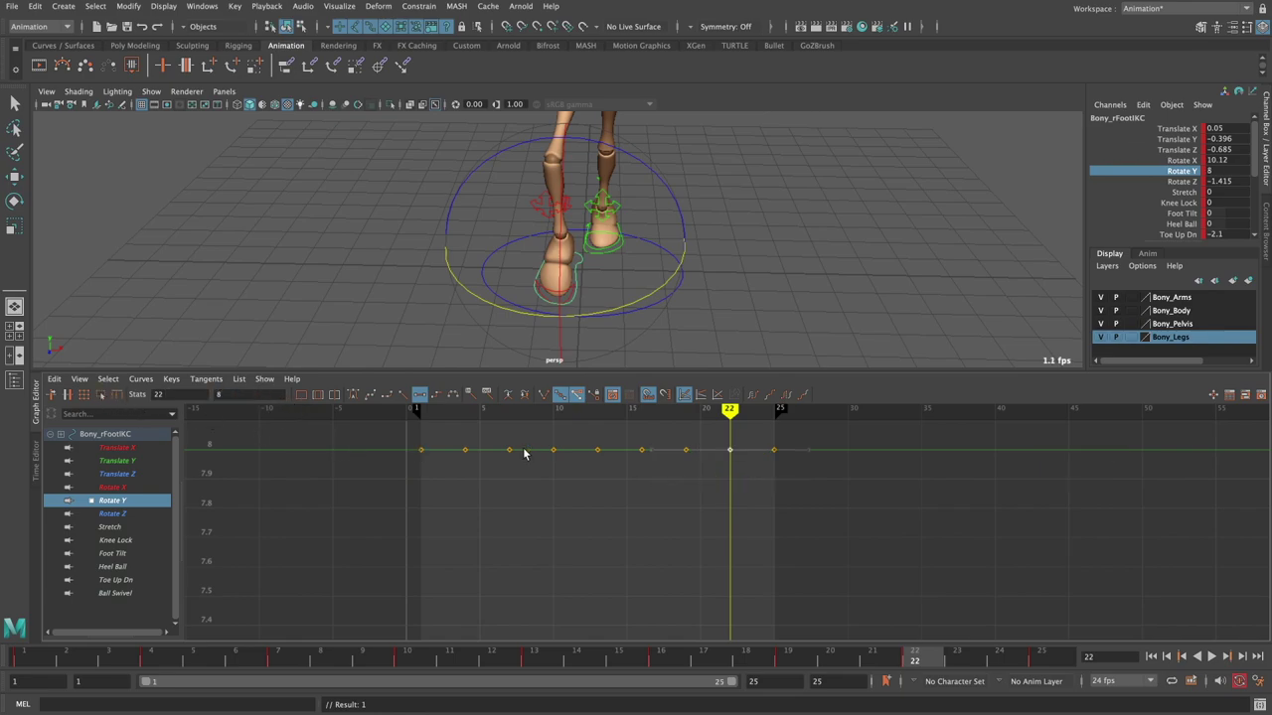
- Review the Rotate X curve, then bring up the foot's Rotate Z curve at frame 1
{"action": "left_click", "coordinate": [135, 488]}
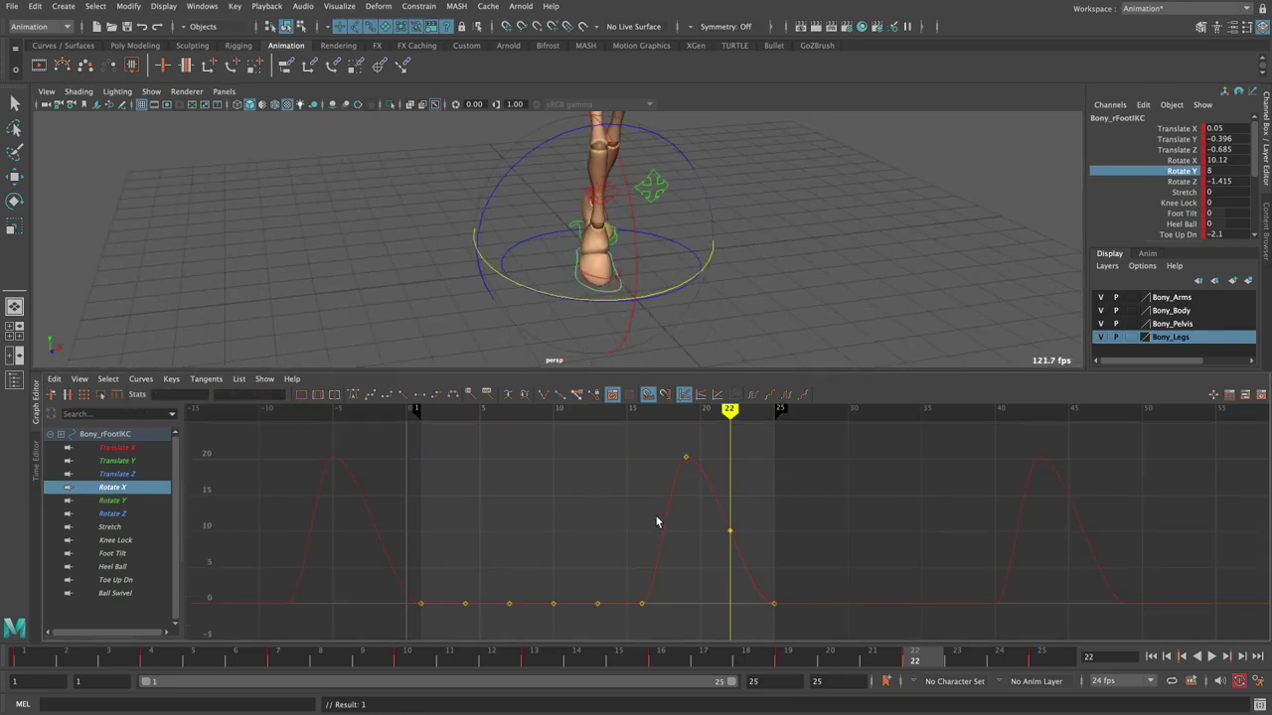
{"action": "middle_click_drag", "start_coordinate": [658, 519], "coordinate": [698, 506], "text": "alt"}
{"action": "mouse_move", "coordinate": [672, 255]}
{"action": "left_mouse_down", "text": "alt"}
{"action": "mouse_move", "coordinate": [708, 275]}
{"action": "mouse_move", "coordinate": [669, 278]}
{"action": "left_mouse_up", "text": "alt"}
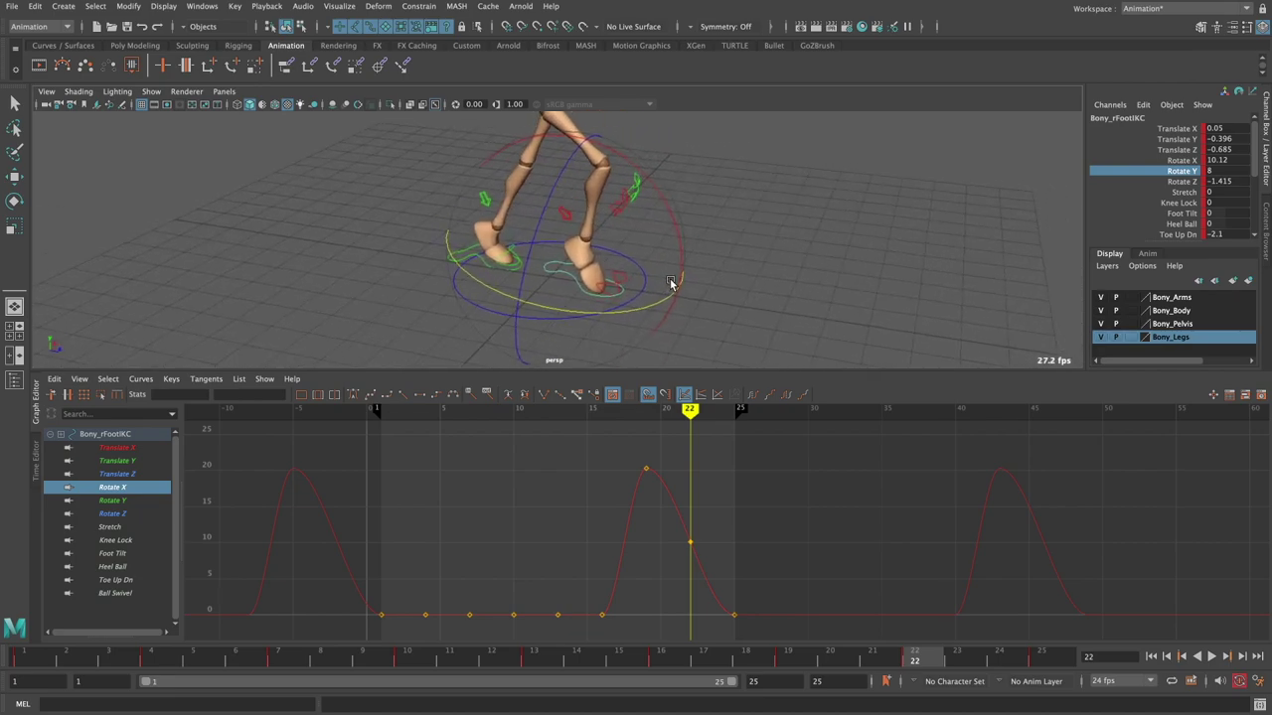
{"action": "key", "text": "f"}
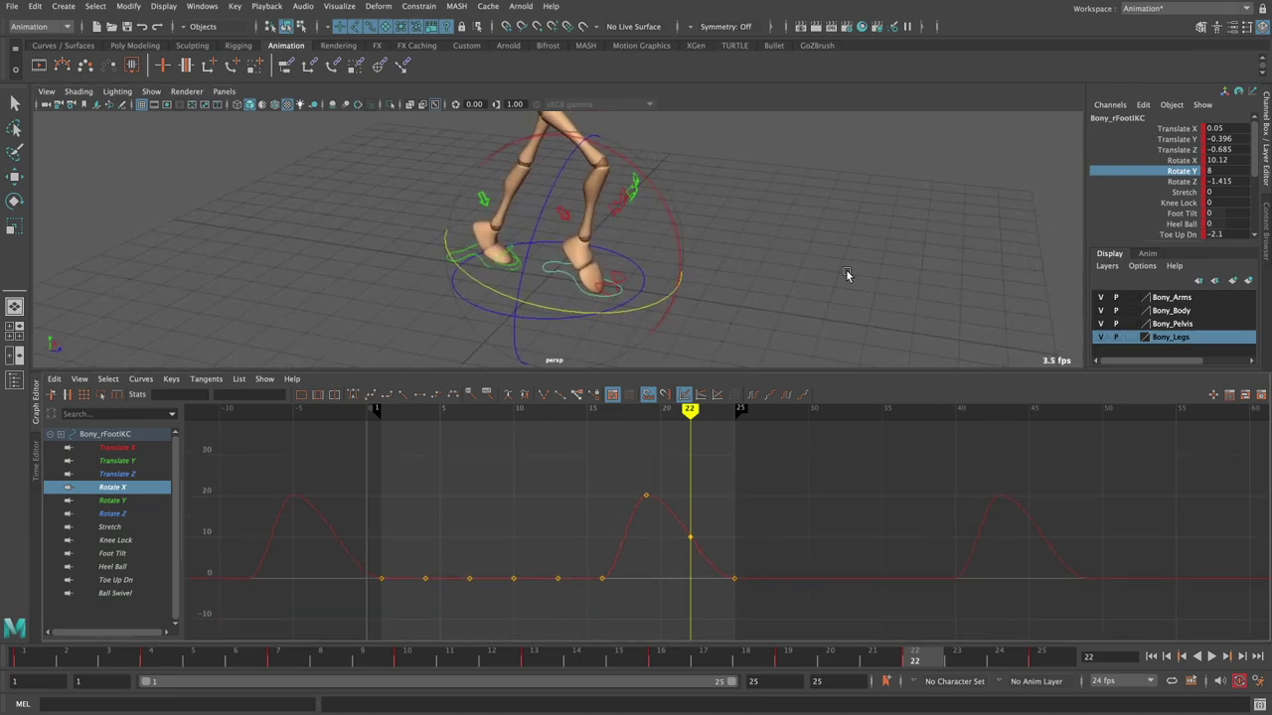
{"action": "left_click_drag", "start_coordinate": [846, 275], "coordinate": [811, 272], "text": "alt"}
{"action": "left_click", "coordinate": [121, 512]}
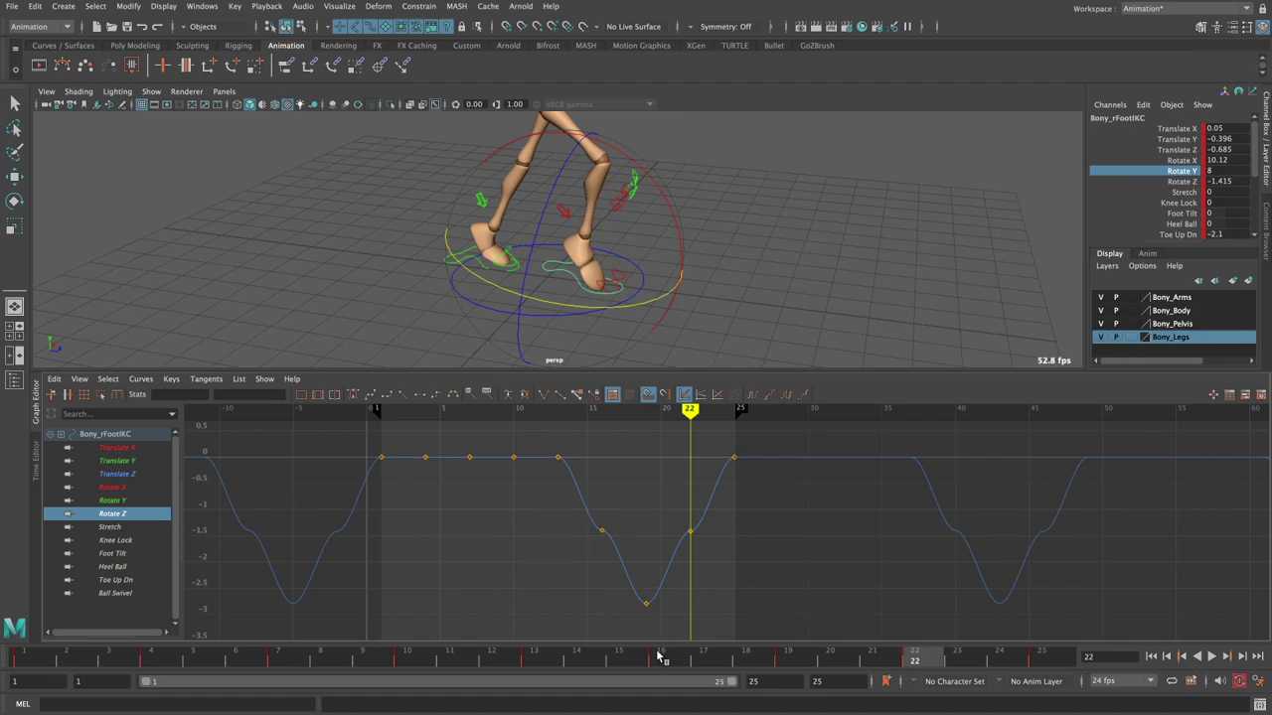
{"action": "left_click_drag", "start_coordinate": [650, 294], "coordinate": [721, 287], "text": "alt"}
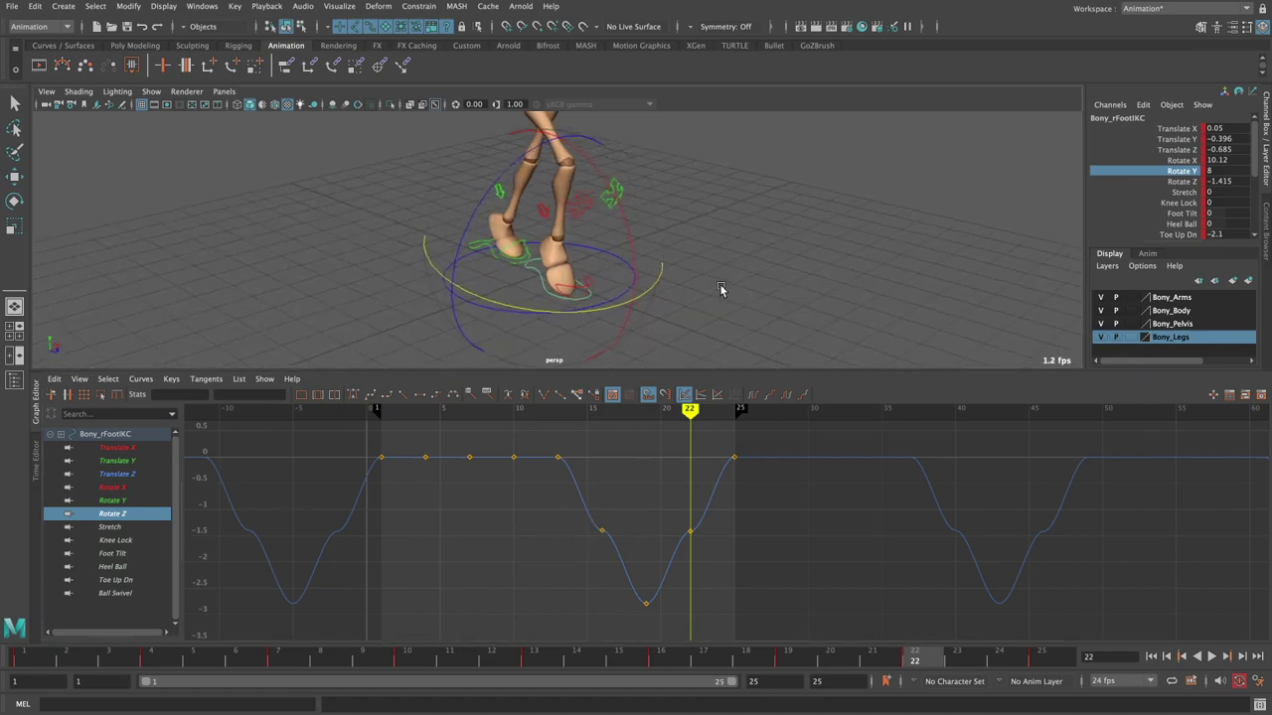
{"action": "left_click", "coordinate": [1185, 182]}
{"action": "left_click", "coordinate": [27, 664]}
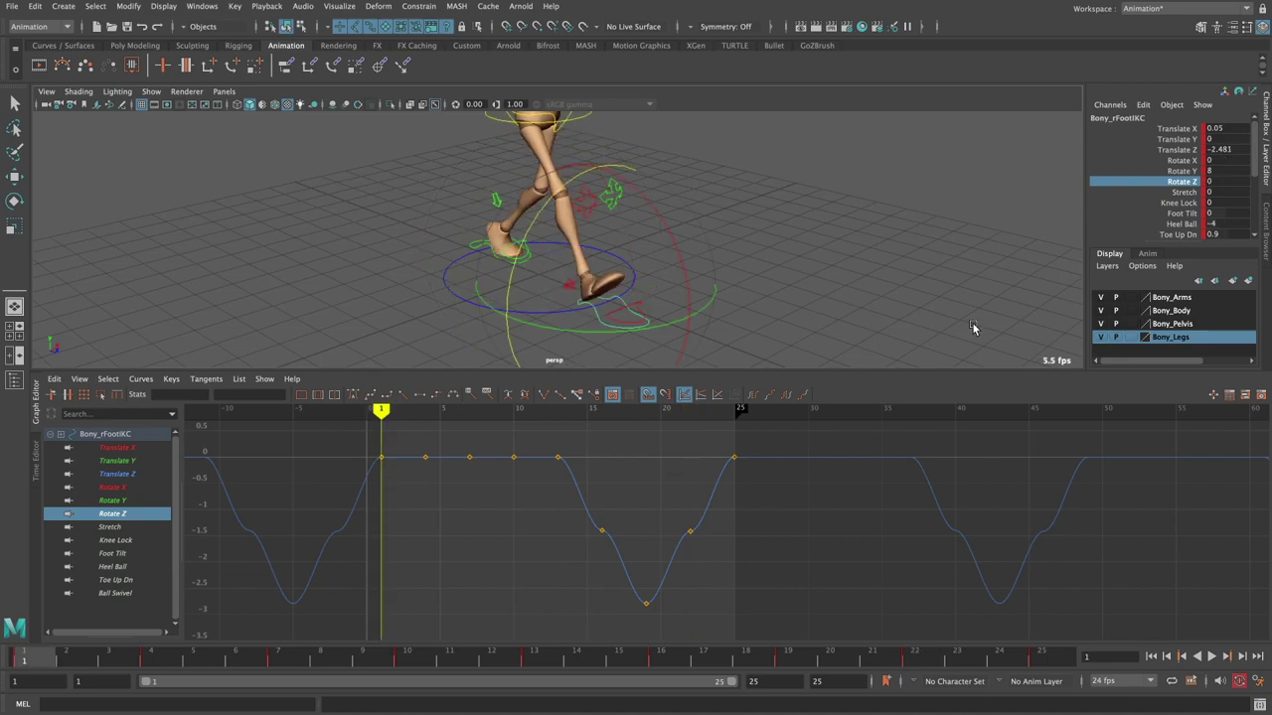
{"action": "left_click_drag", "start_coordinate": [670, 268], "coordinate": [733, 242], "text": "alt"}
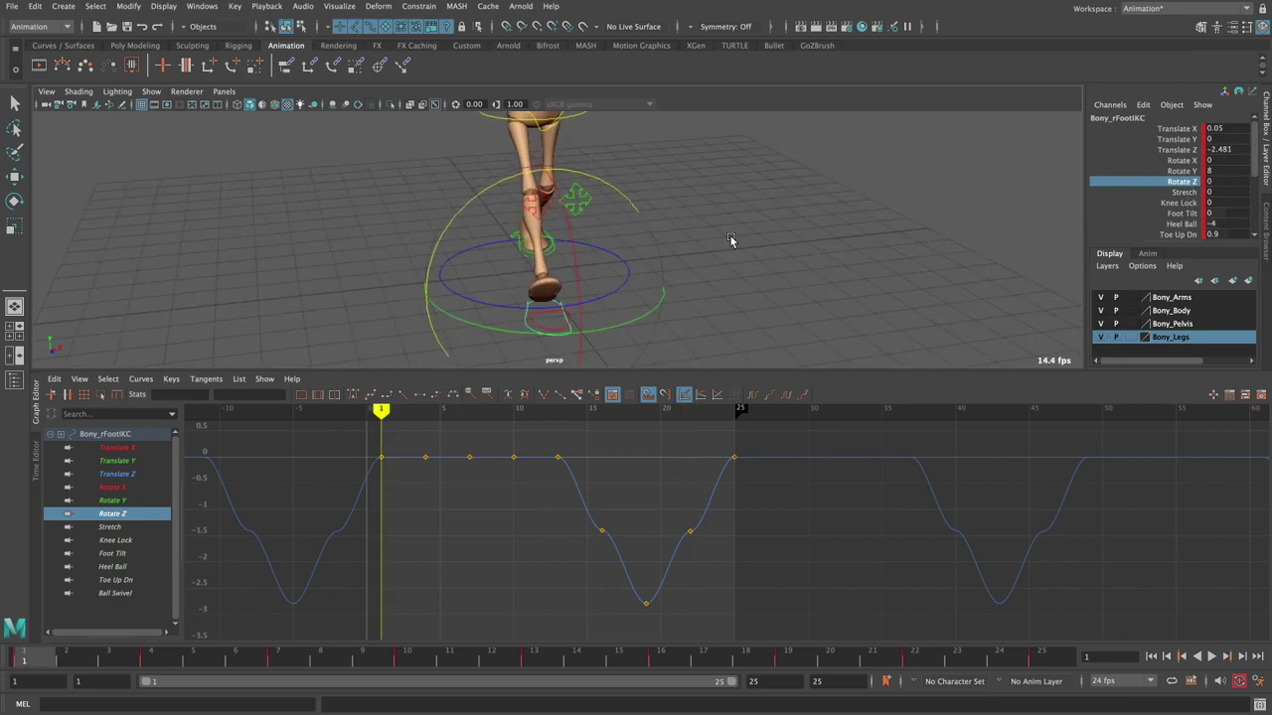
{"action": "key", "text": "ctrl+z"}
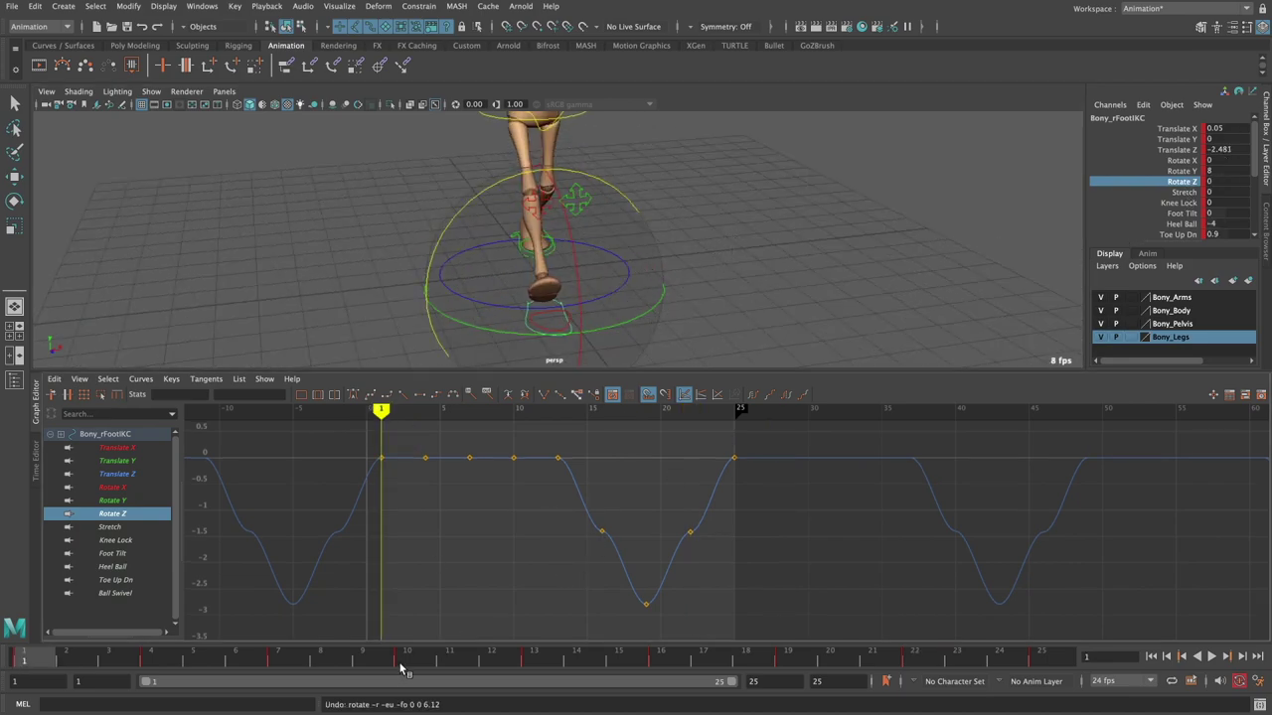
- Set the frame-16 Rotate Z key's value to 0
{"action": "left_click_drag", "start_coordinate": [401, 671], "coordinate": [651, 676]}
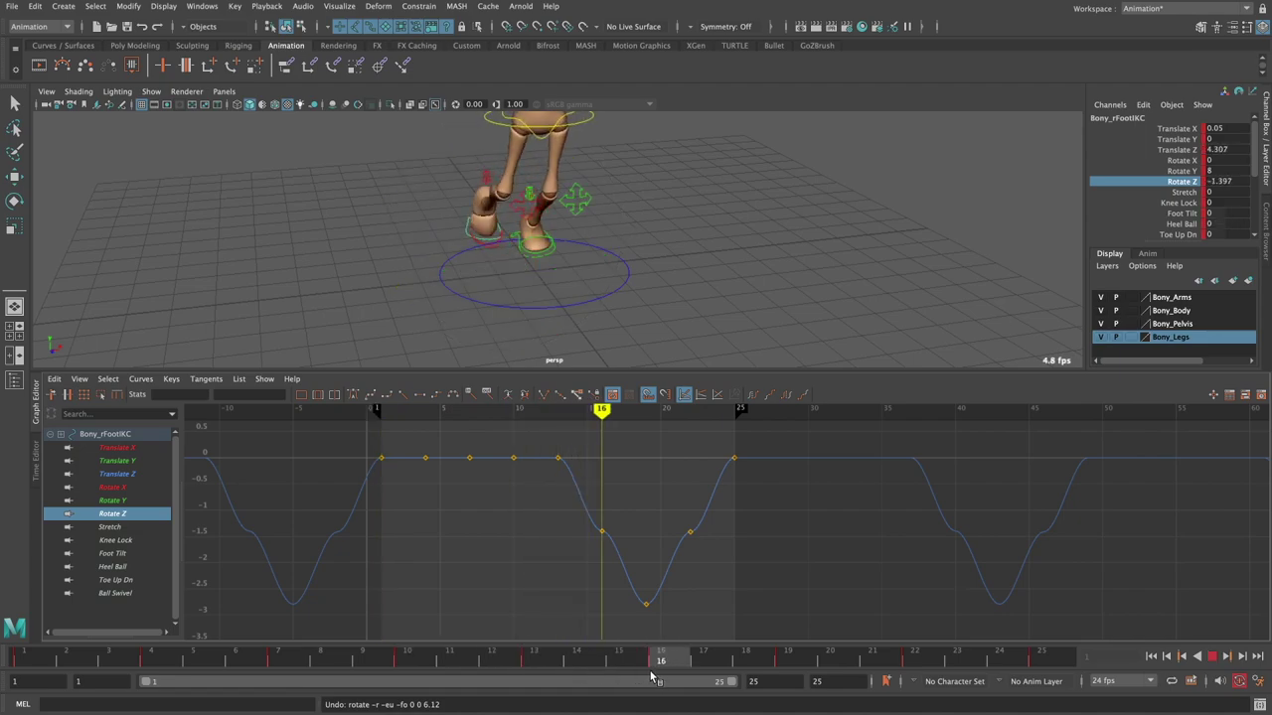
{"action": "key", "text": "e"}
{"action": "left_click", "coordinate": [601, 531]}
{"action": "left_click_drag", "start_coordinate": [260, 396], "coordinate": [132, 394]}
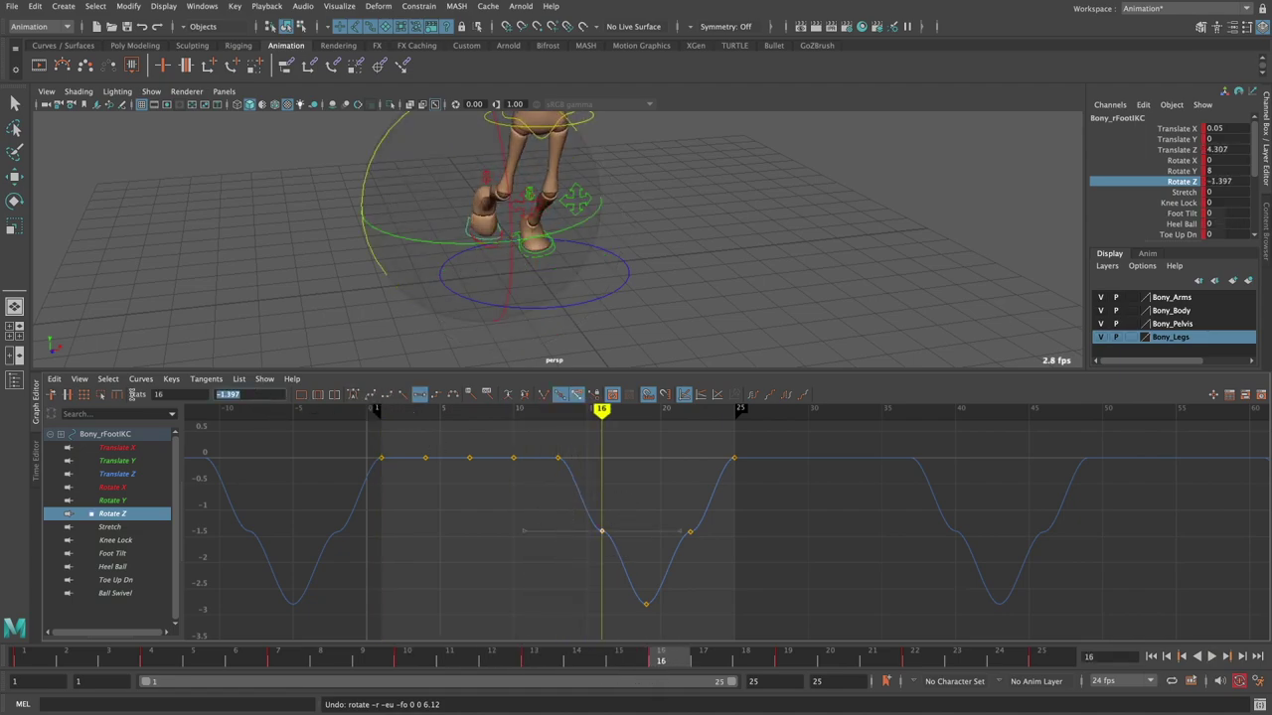
{"action": "type", "text": "0"}
{"action": "key", "text": "Return"}
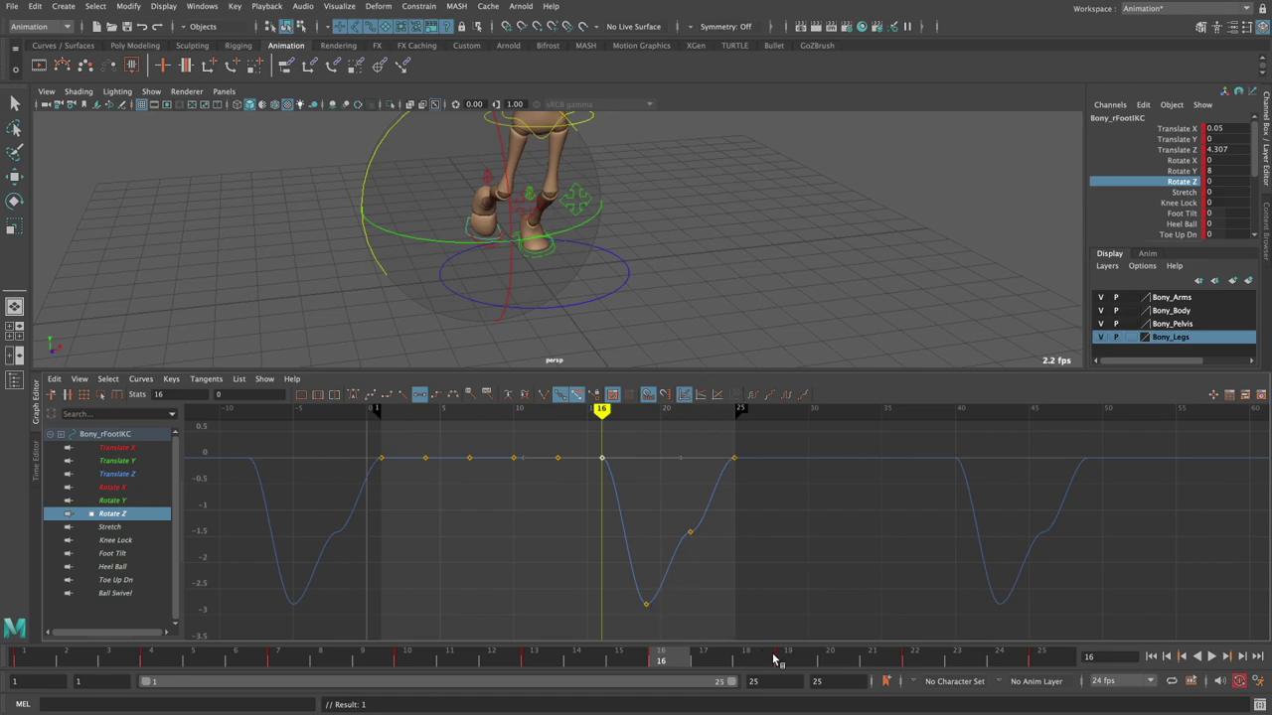
- Set the frame-19 and frame-22 Rotate Z keys to 0, then display the Foot Tilt curve
{"action": "left_click_drag", "start_coordinate": [775, 659], "coordinate": [797, 663]}
{"action": "left_click_drag", "start_coordinate": [609, 530], "coordinate": [676, 610]}
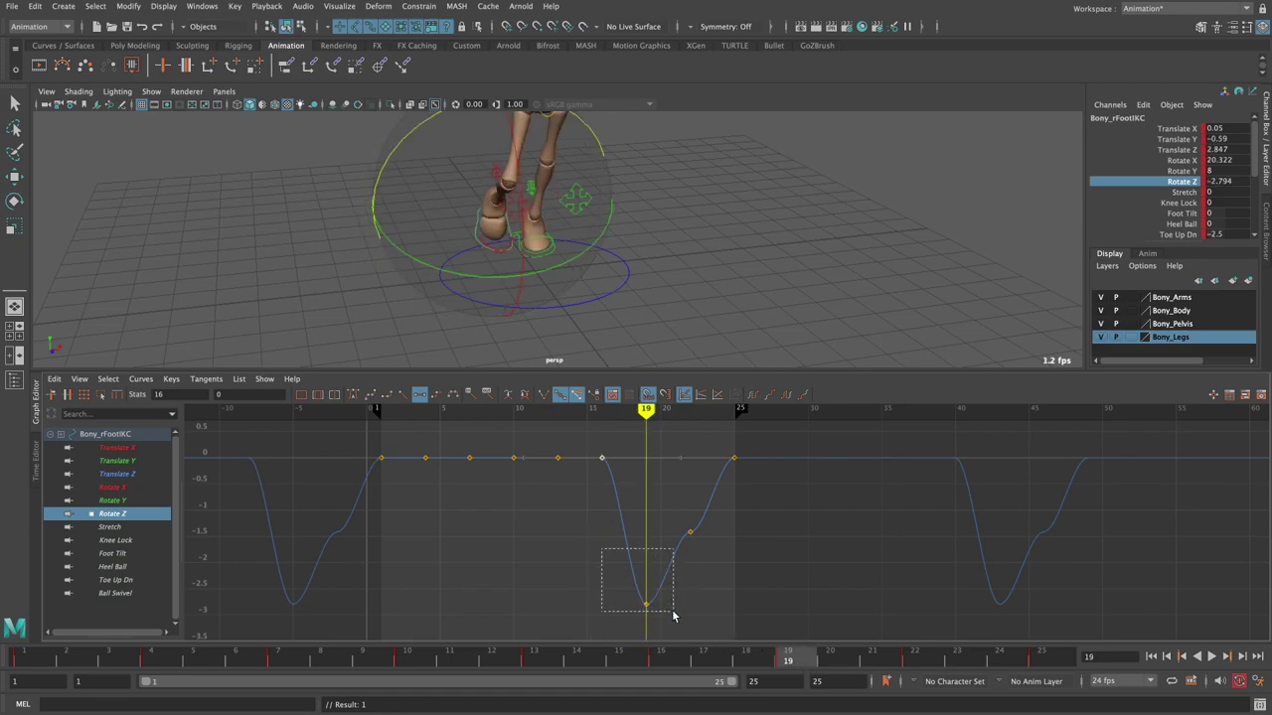
{"action": "double_click", "coordinate": [246, 395]}
{"action": "type", "text": "0"}
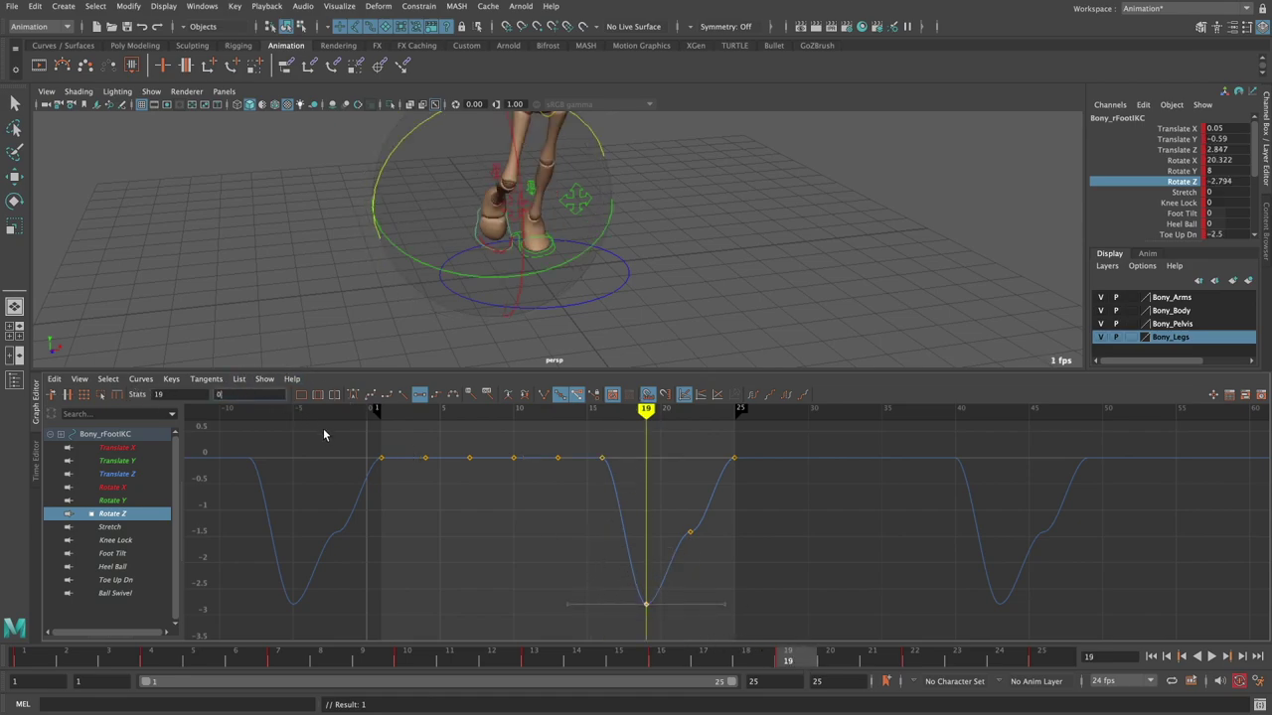
{"action": "key", "text": "Return"}
{"action": "left_click", "coordinate": [915, 656]}
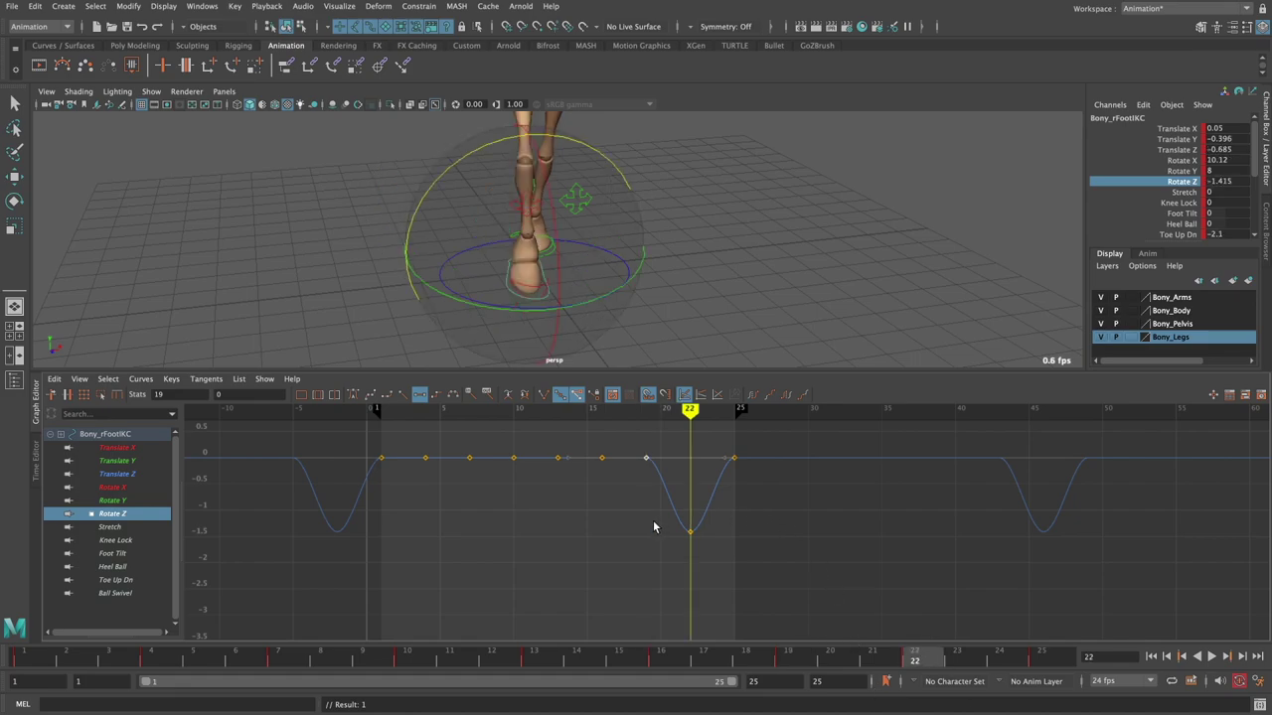
{"action": "left_click_drag", "start_coordinate": [654, 521], "coordinate": [716, 555]}
{"action": "key", "text": "Return"}
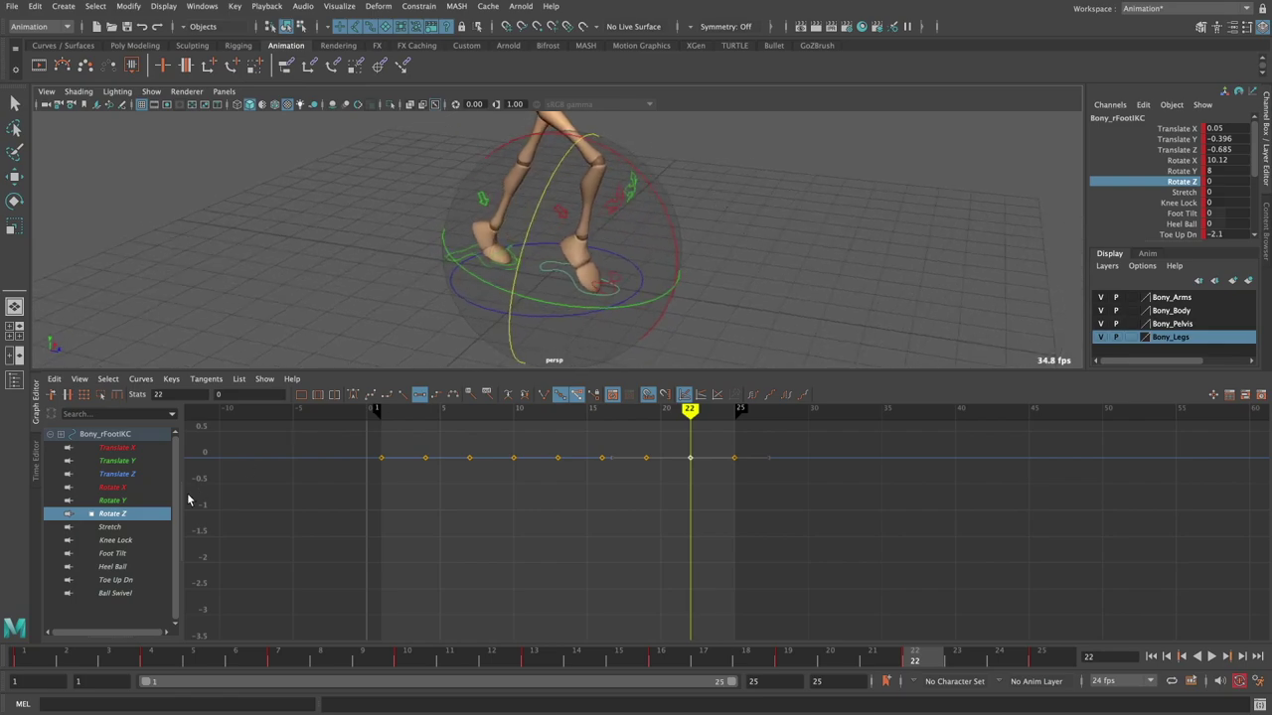
{"action": "left_click", "coordinate": [126, 540]}
{"action": "left_click", "coordinate": [122, 554]}
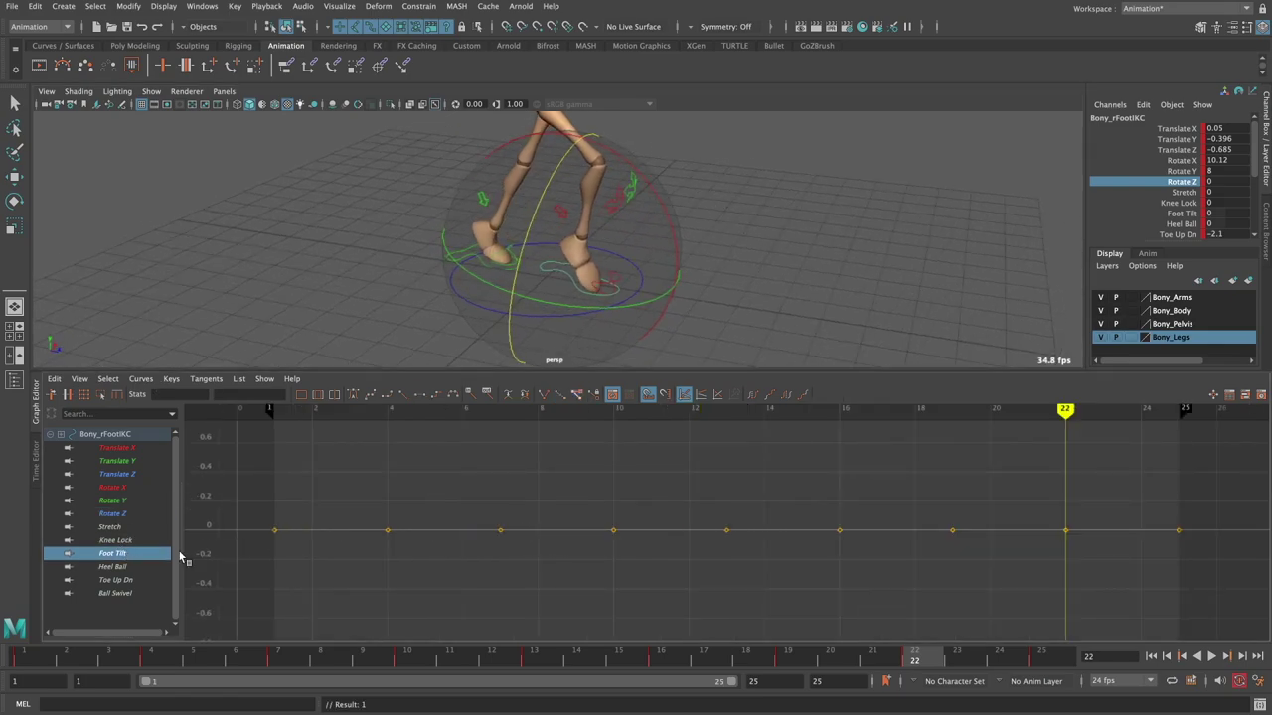
- Rotate a Heel Ball key's tangent to smooth the curve's rise
{"action": "left_click", "coordinate": [127, 566]}
{"action": "right_click_drag", "start_coordinate": [664, 520], "coordinate": [686, 491], "text": "alt"}
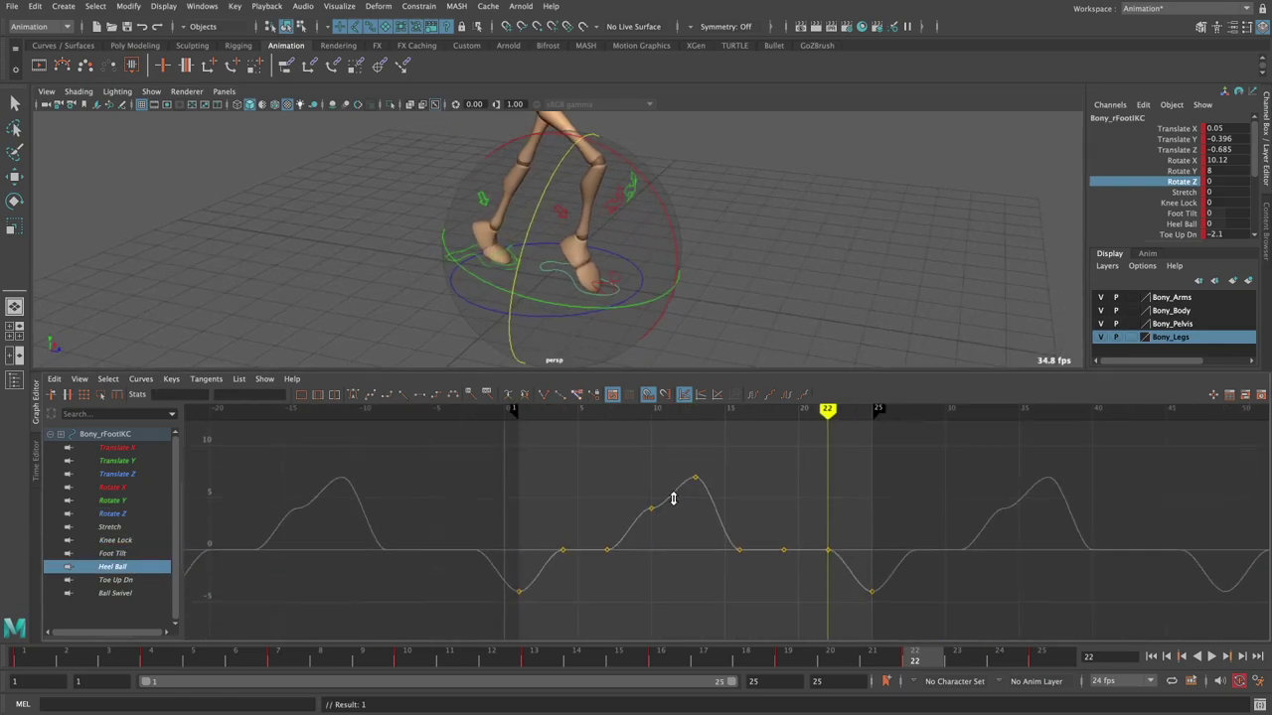
{"action": "left_click_drag", "start_coordinate": [686, 491], "coordinate": [715, 528]}
{"action": "left_click", "coordinate": [618, 505]}
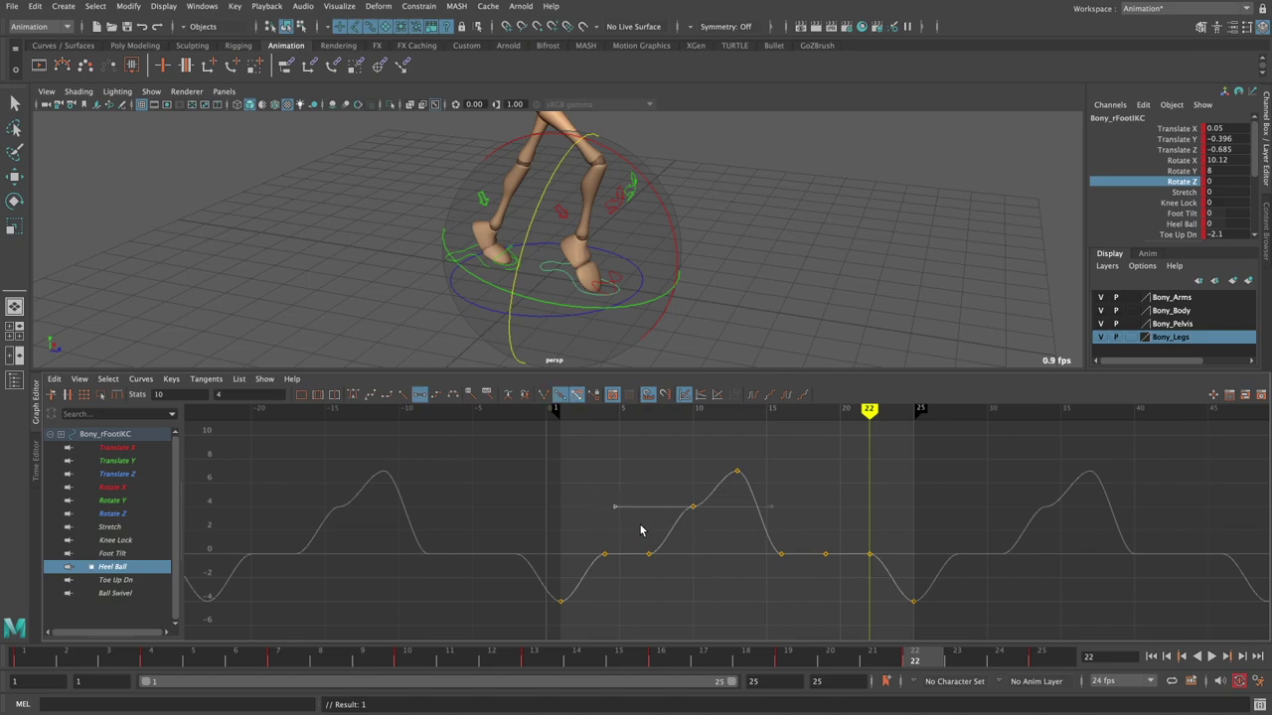
{"action": "mouse_move", "coordinate": [636, 526]}
{"action": "middle_mouse_down"}
{"action": "mouse_move", "coordinate": [661, 577]}
{"action": "mouse_move", "coordinate": [733, 576]}
{"action": "mouse_move", "coordinate": [653, 531]}
{"action": "middle_mouse_up"}
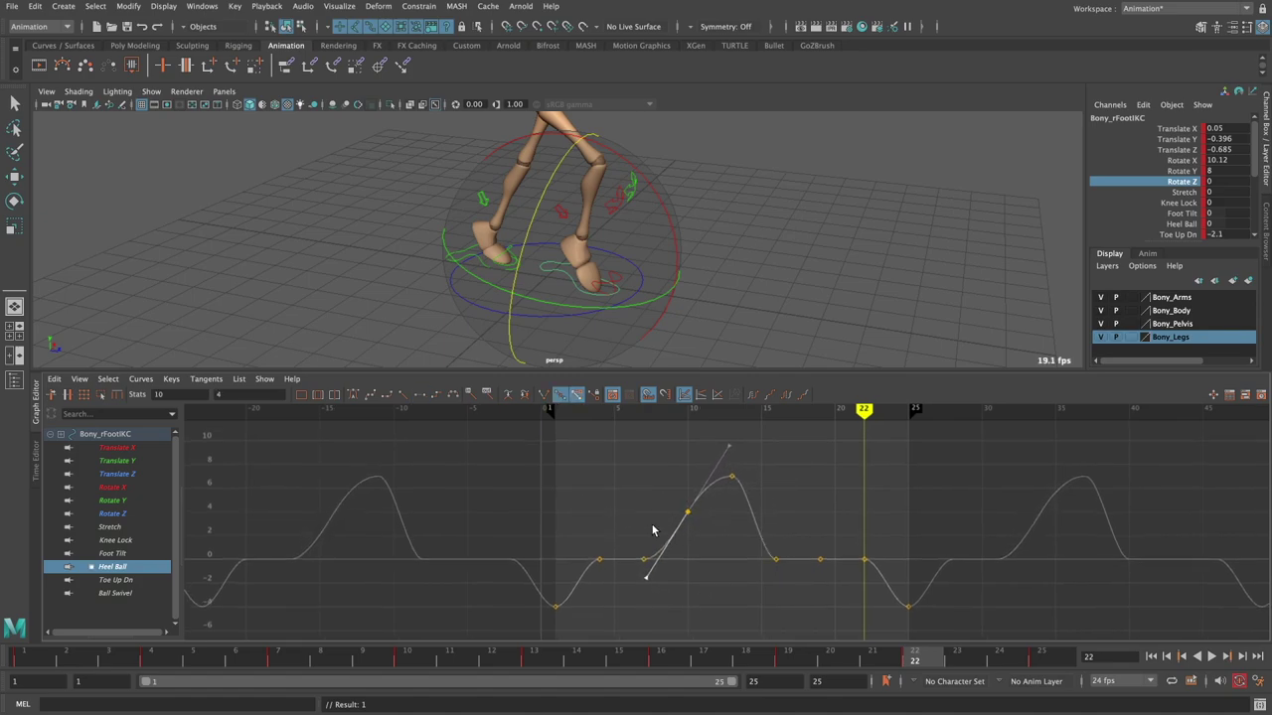
- Ease the Toe Up Dn middle key's tangent and steepen the frame-22 key's tangent
{"action": "left_click", "coordinate": [136, 580]}
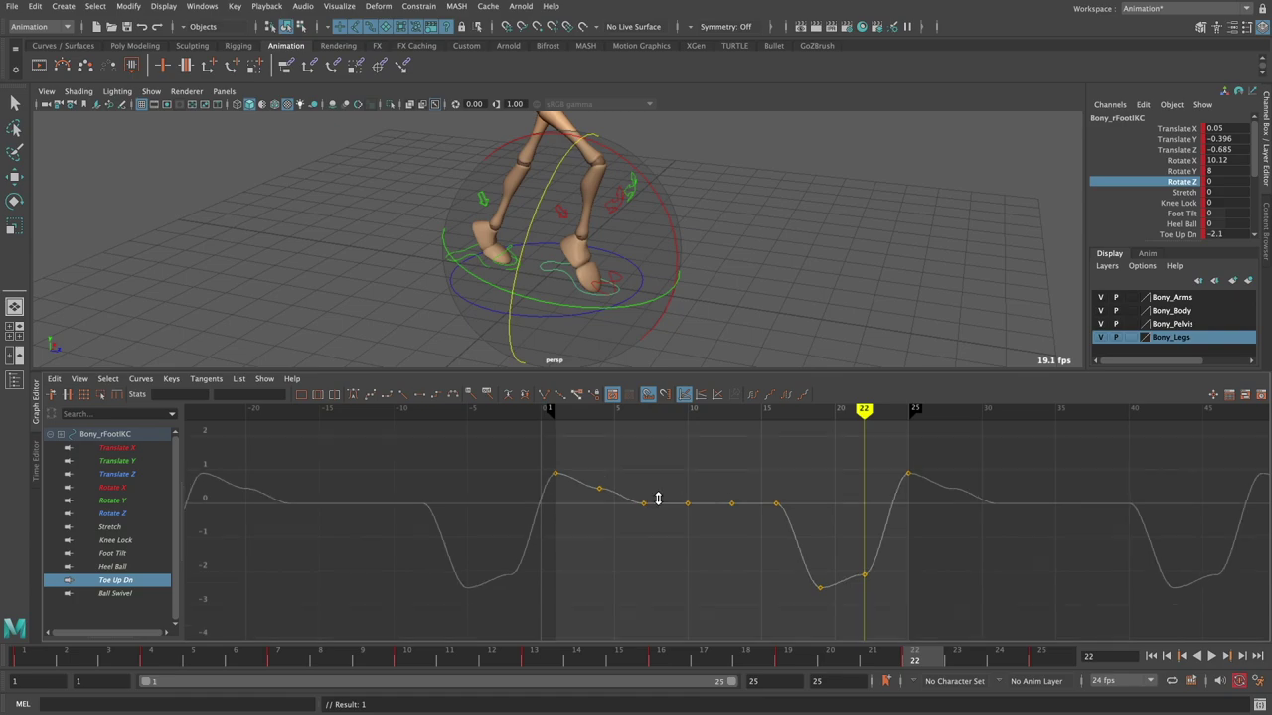
{"action": "scroll", "coordinate": [647, 511], "scroll_direction": "up", "scroll_amount": 3}
{"action": "scroll", "coordinate": [697, 520], "scroll_direction": "up", "scroll_amount": 2}
{"action": "middle_click_drag", "start_coordinate": [696, 520], "coordinate": [721, 578], "text": "alt"}
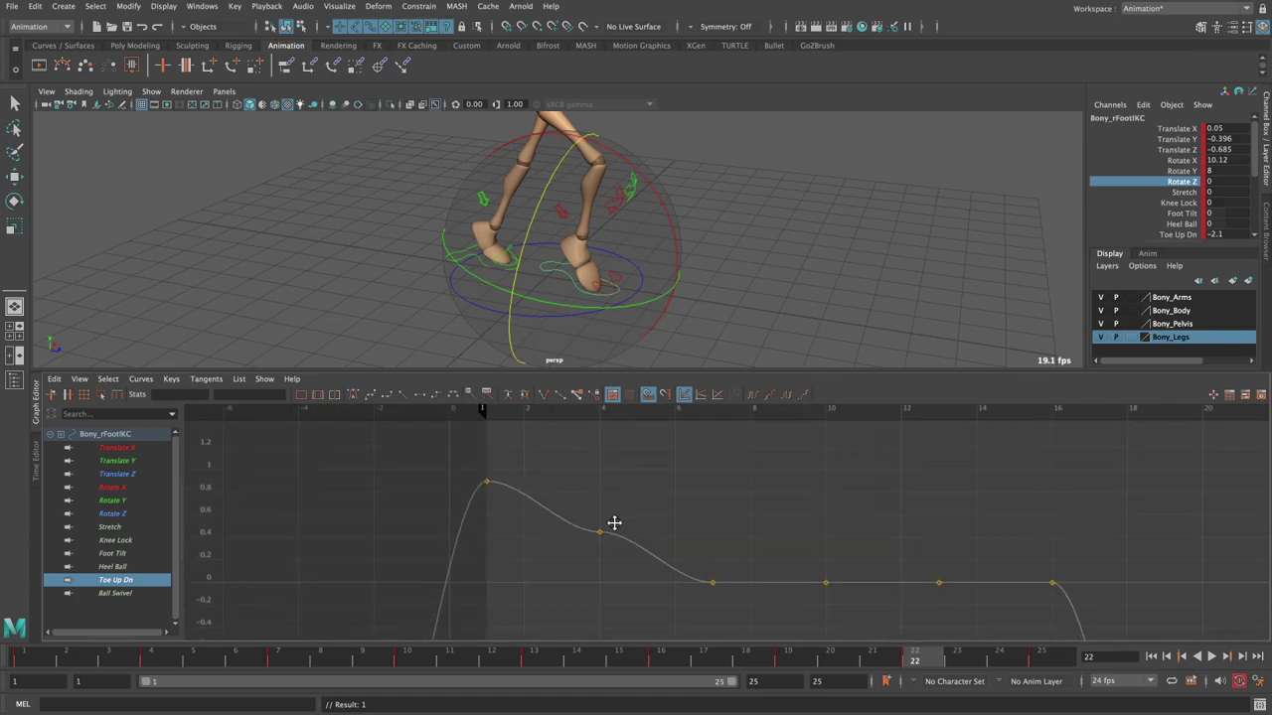
{"action": "left_click", "coordinate": [601, 535]}
{"action": "middle_click_drag", "start_coordinate": [653, 560], "coordinate": [672, 586]}
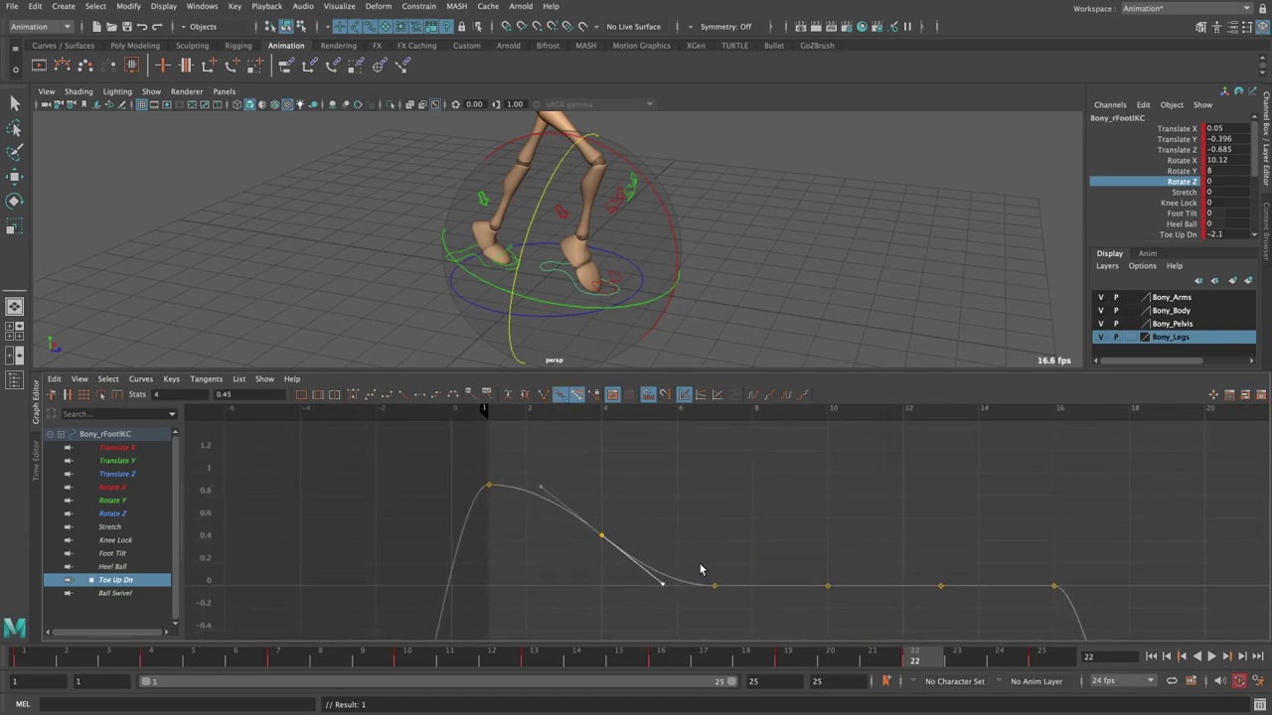
{"action": "scroll", "coordinate": [605, 447], "scroll_direction": "down", "scroll_amount": 5}
{"action": "left_click_drag", "start_coordinate": [859, 551], "coordinate": [746, 589]}
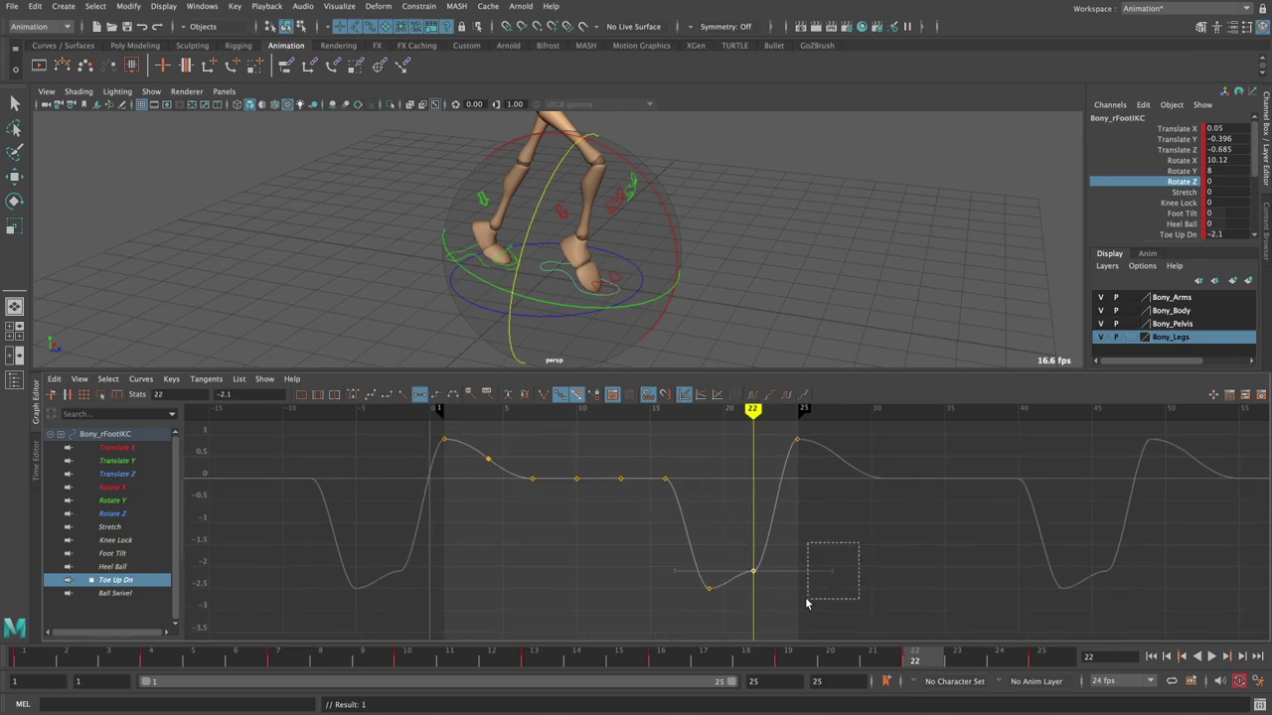
{"action": "mouse_move", "coordinate": [838, 528]}
{"action": "middle_mouse_down"}
{"action": "mouse_move", "coordinate": [829, 488]}
{"action": "mouse_move", "coordinate": [747, 520]}
{"action": "mouse_move", "coordinate": [753, 582]}
{"action": "middle_mouse_up"}
- Zoom the graph out to check the repeated cycles and return to the start frame
{"action": "scroll", "coordinate": [753, 583], "scroll_direction": "down", "scroll_amount": 2}
{"action": "scroll", "coordinate": [753, 582], "scroll_direction": "down", "scroll_amount": 3}
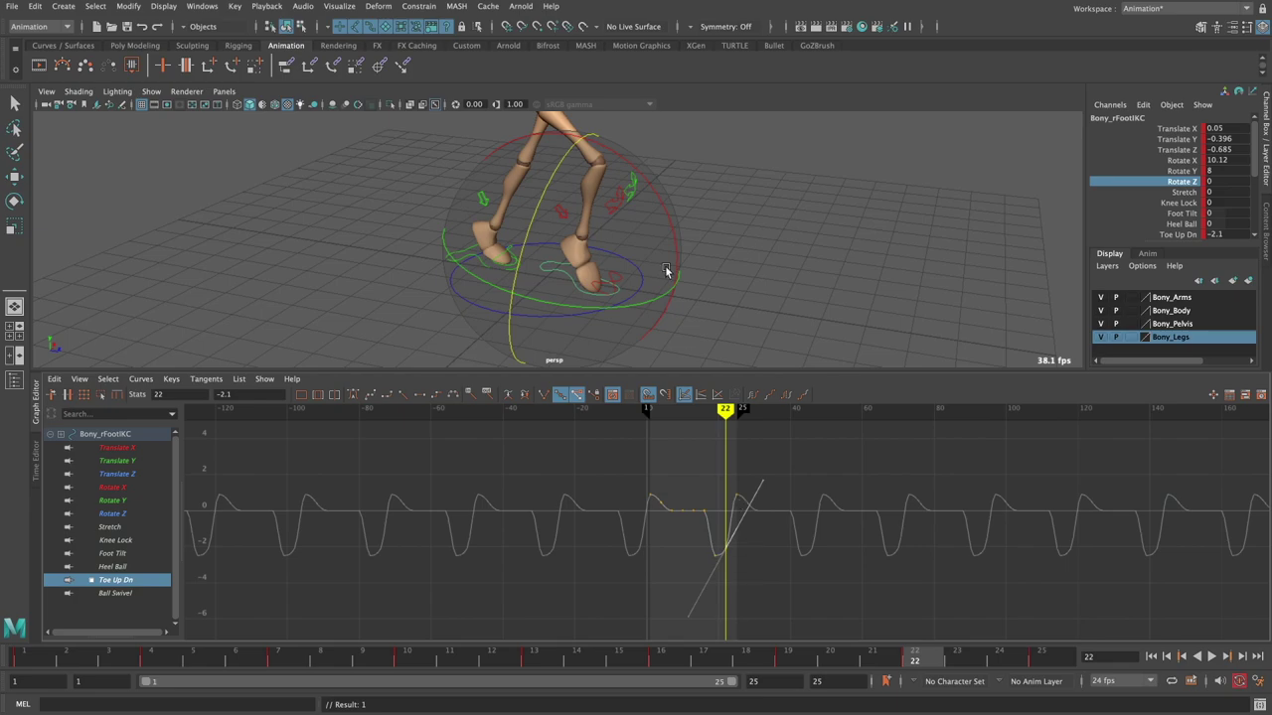
{"action": "left_click_drag", "start_coordinate": [667, 278], "coordinate": [636, 294], "text": "alt"}
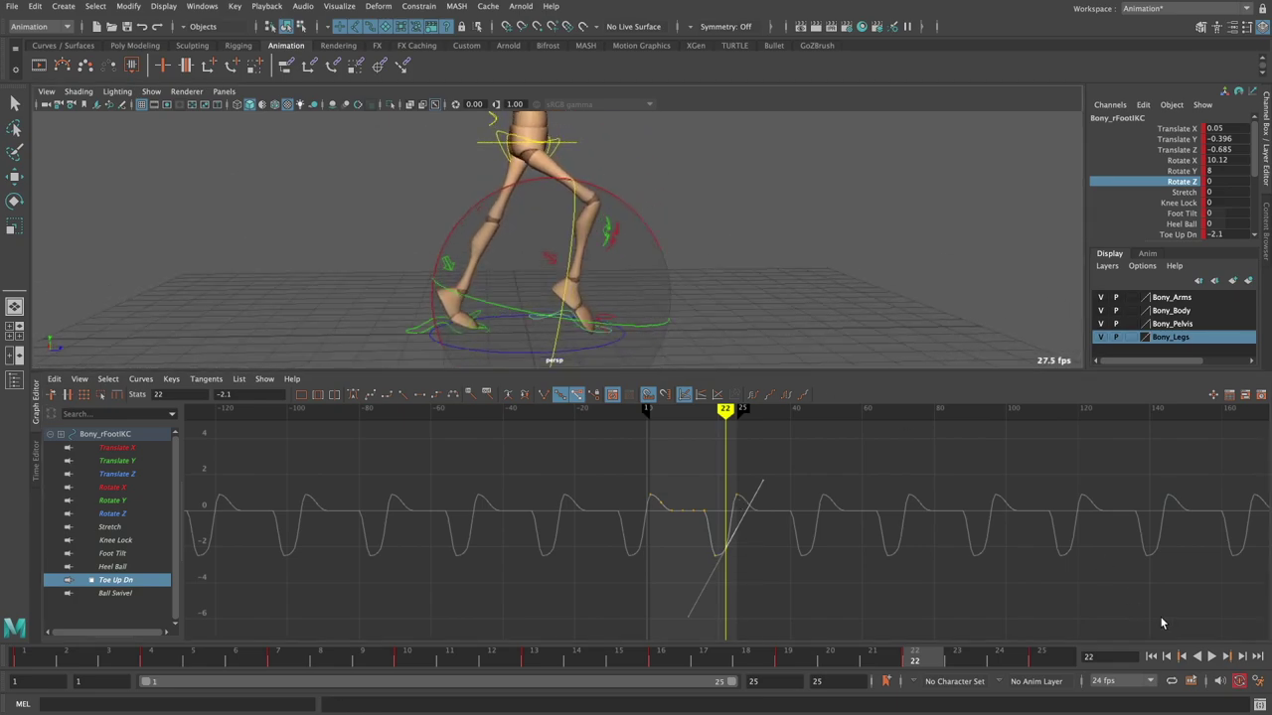
{"action": "left_click", "coordinate": [1150, 657]}
- Play and stop the walk, scrub through its poses, and display the foot's Translate Y curve
{"action": "left_click", "coordinate": [1211, 657]}
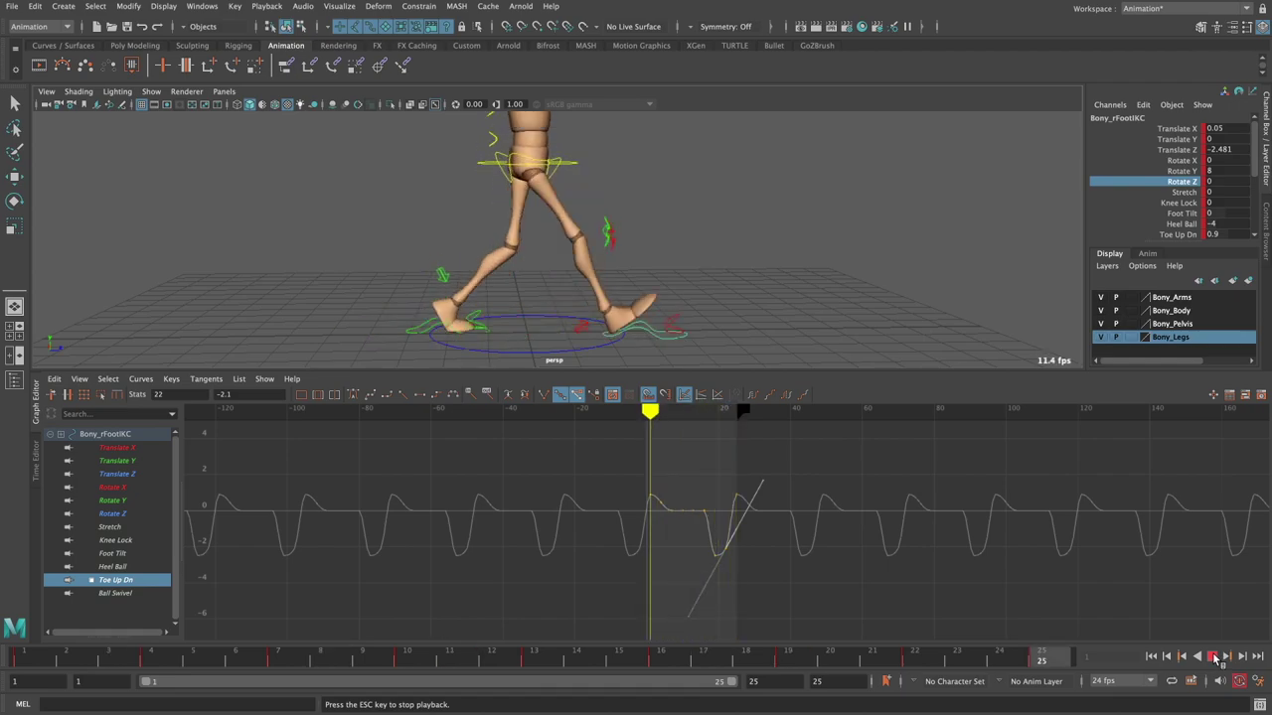
{"action": "left_click", "coordinate": [1213, 658]}
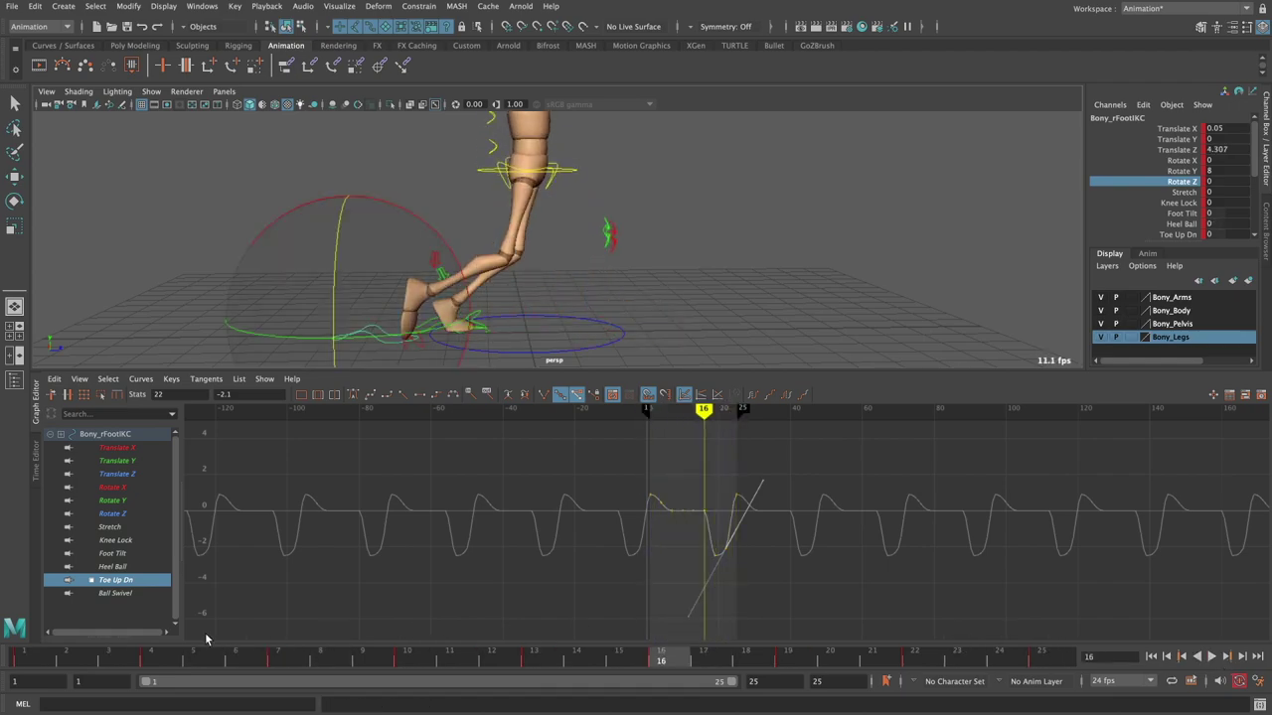
{"action": "left_click_drag", "start_coordinate": [71, 663], "coordinate": [414, 668]}
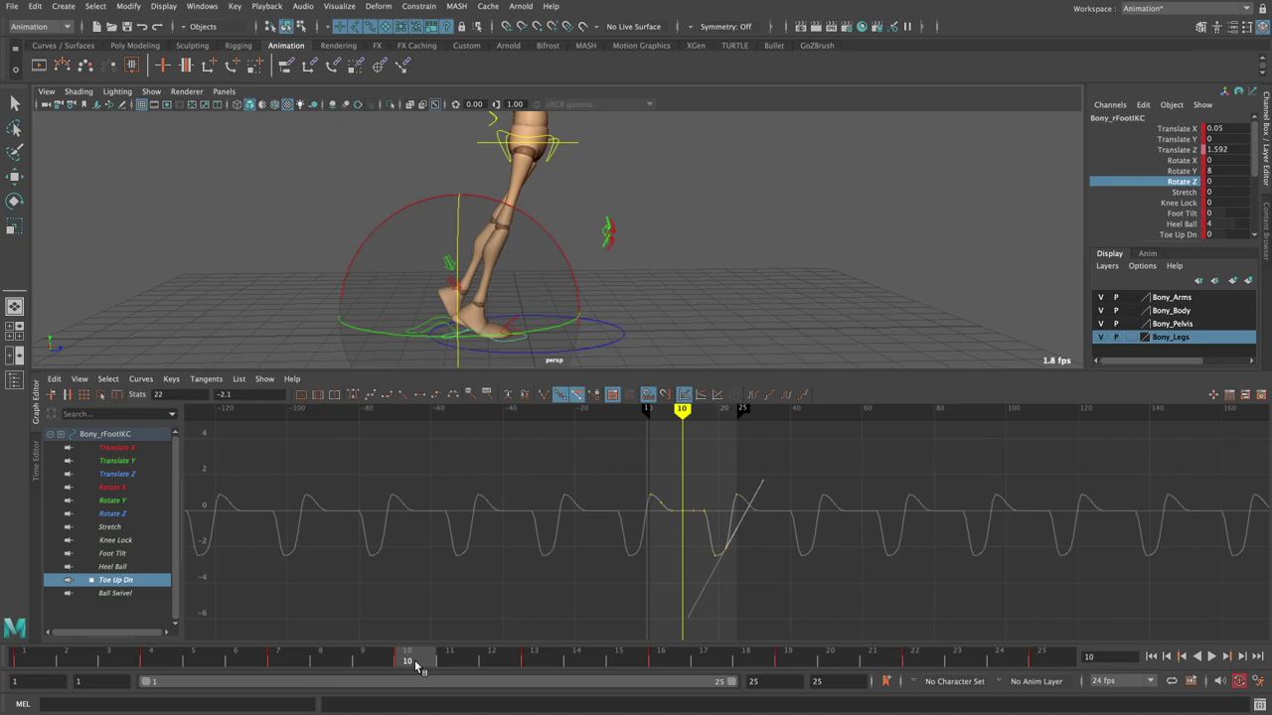
{"action": "left_click", "coordinate": [124, 461]}
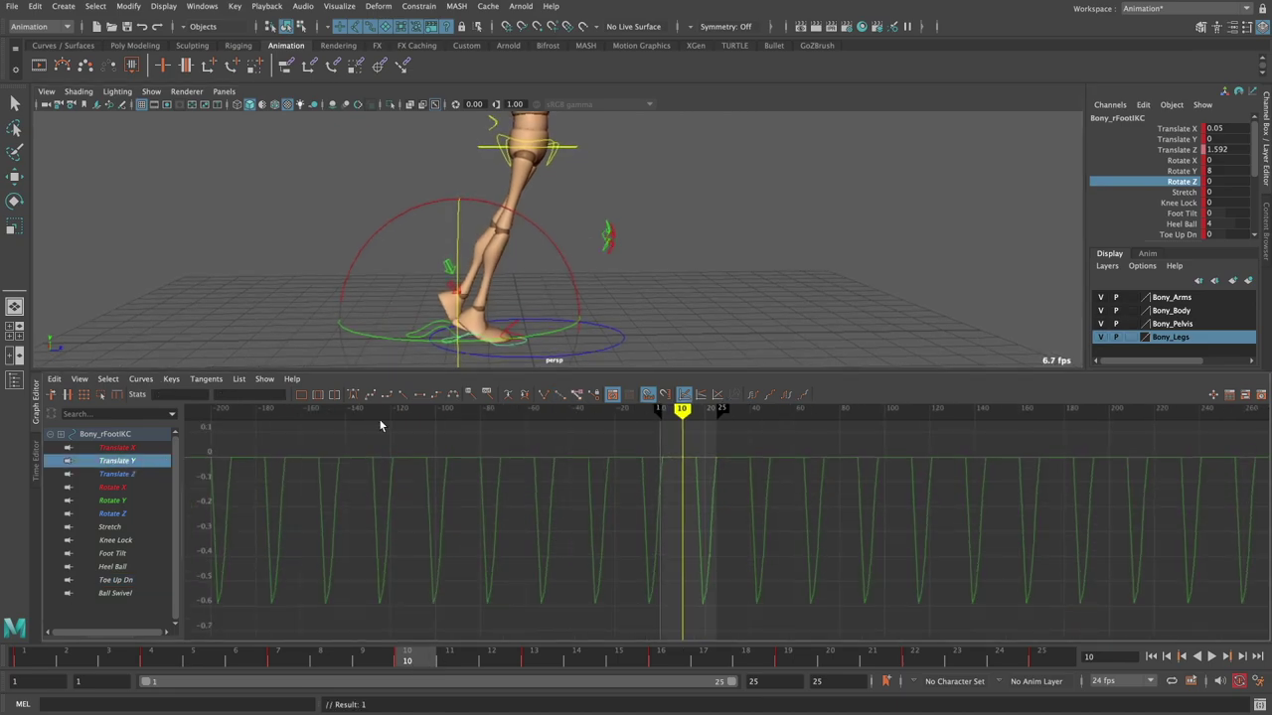
- Select Bony_ROOTC and lower its two Translate Y bounce peak keys to about 0
{"action": "left_click", "coordinate": [574, 149]}
{"action": "key", "text": "w"}
{"action": "left_click", "coordinate": [122, 461]}
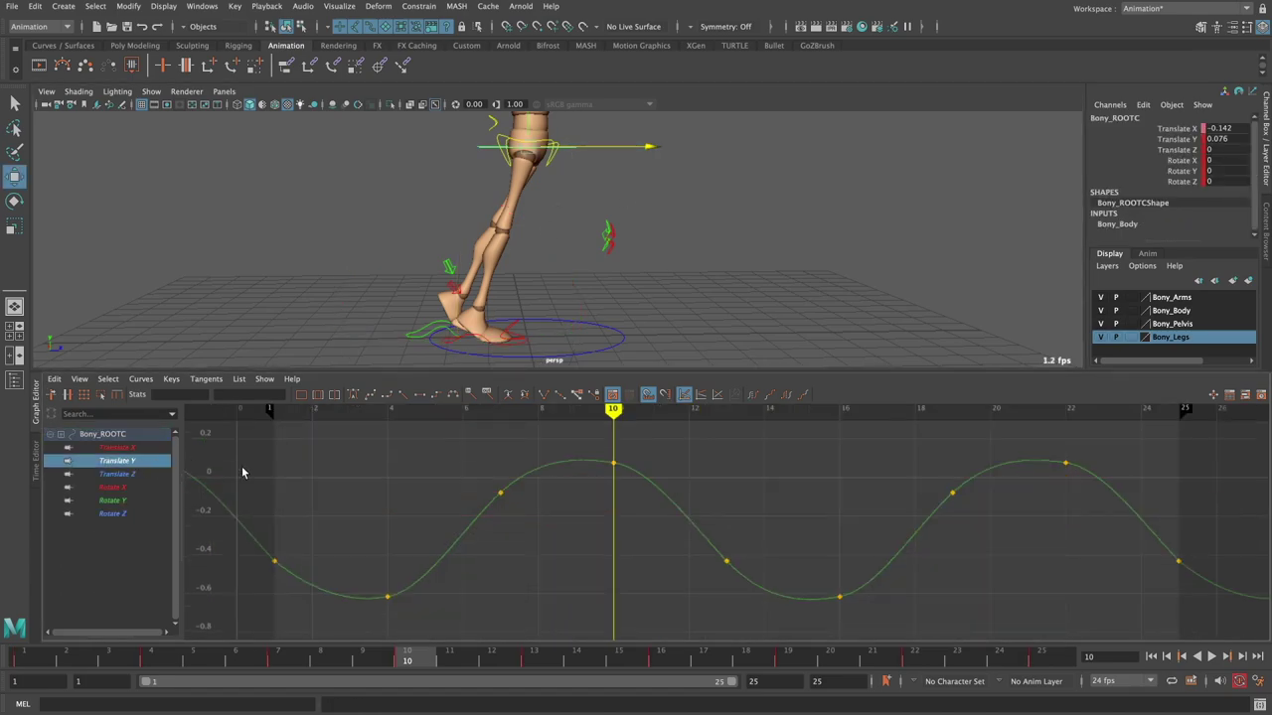
{"action": "scroll", "coordinate": [574, 493], "scroll_direction": "down", "scroll_amount": 2}
{"action": "left_click_drag", "start_coordinate": [499, 459], "coordinate": [967, 529]}
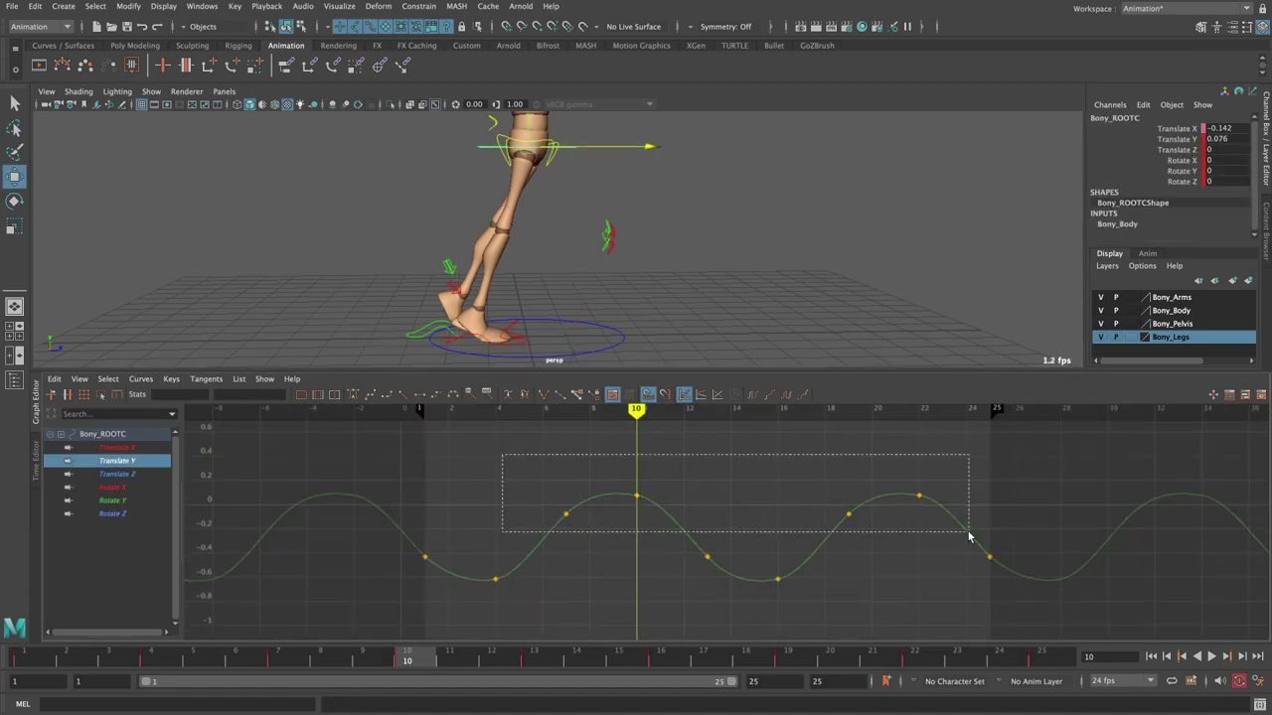
{"action": "key", "text": "f"}
{"action": "middle_click_drag", "start_coordinate": [713, 461], "coordinate": [717, 488], "text": "shift"}
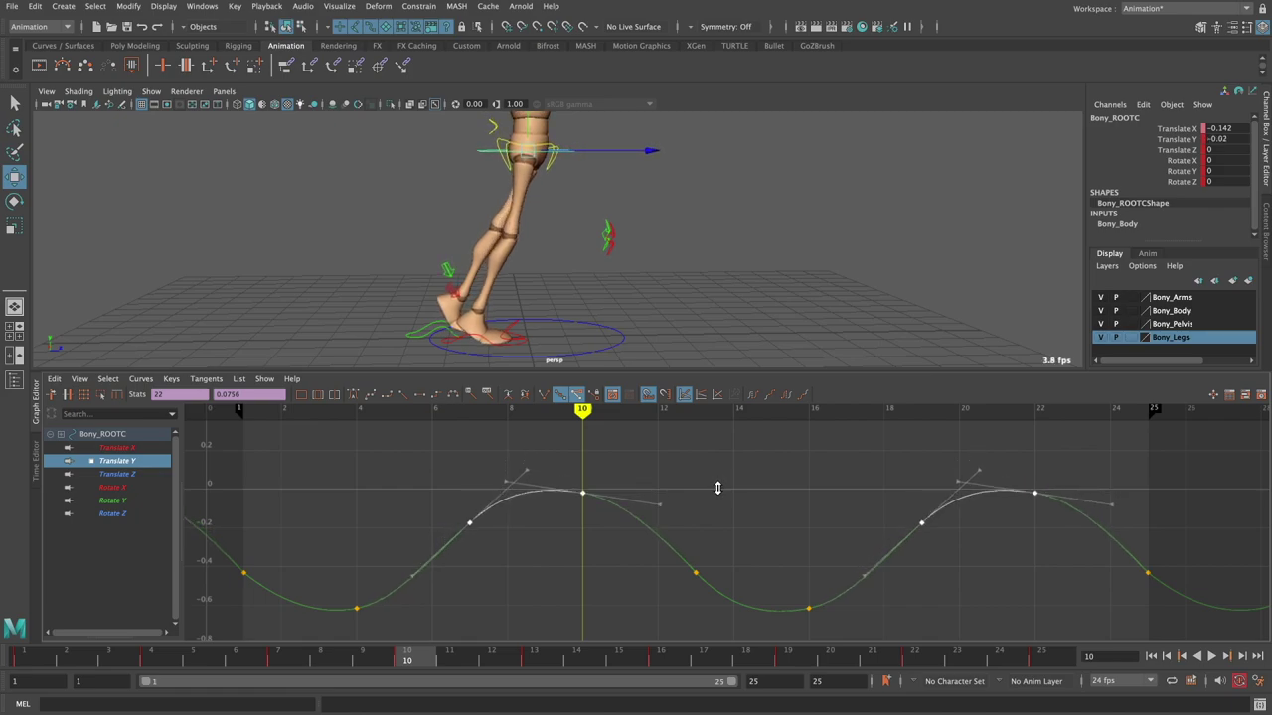
- Play the walk cycle from frame 1 and scrub back through frames to inspect the bounce
{"action": "left_click_drag", "start_coordinate": [348, 659], "coordinate": [24, 658]}
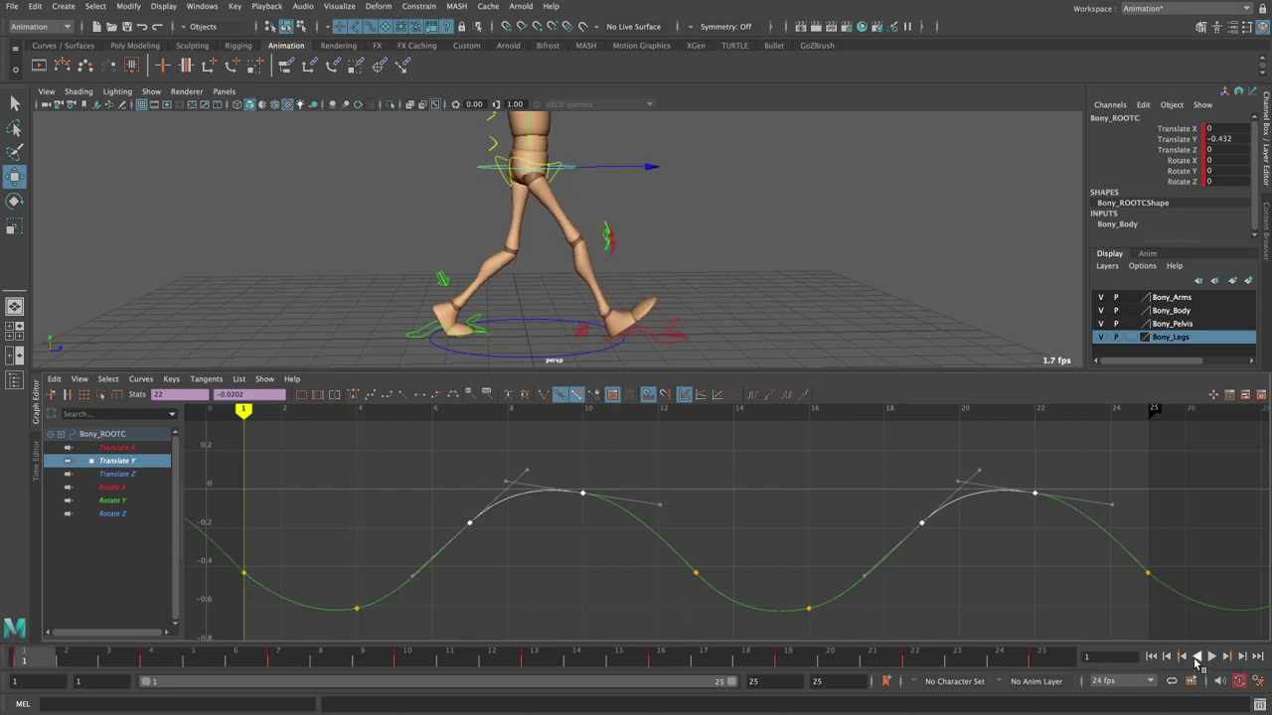
{"action": "left_click", "coordinate": [1211, 657]}
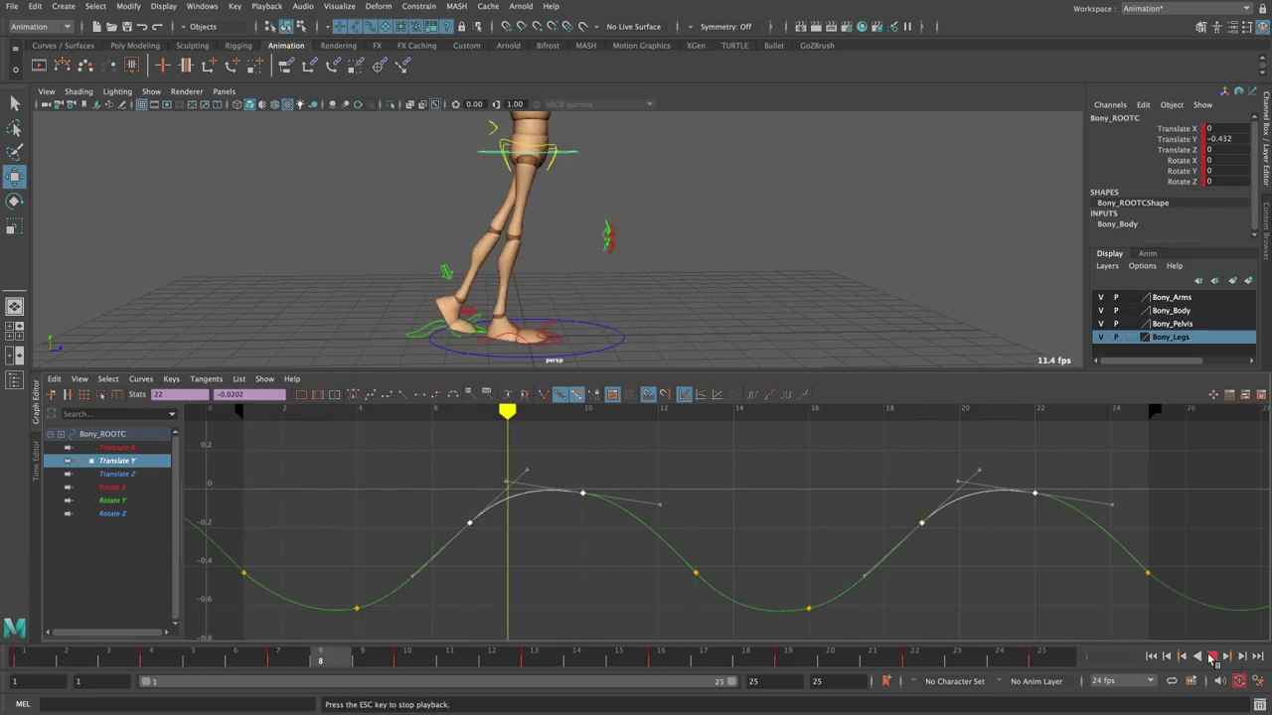
{"action": "left_click_drag", "start_coordinate": [254, 660], "coordinate": [535, 666]}
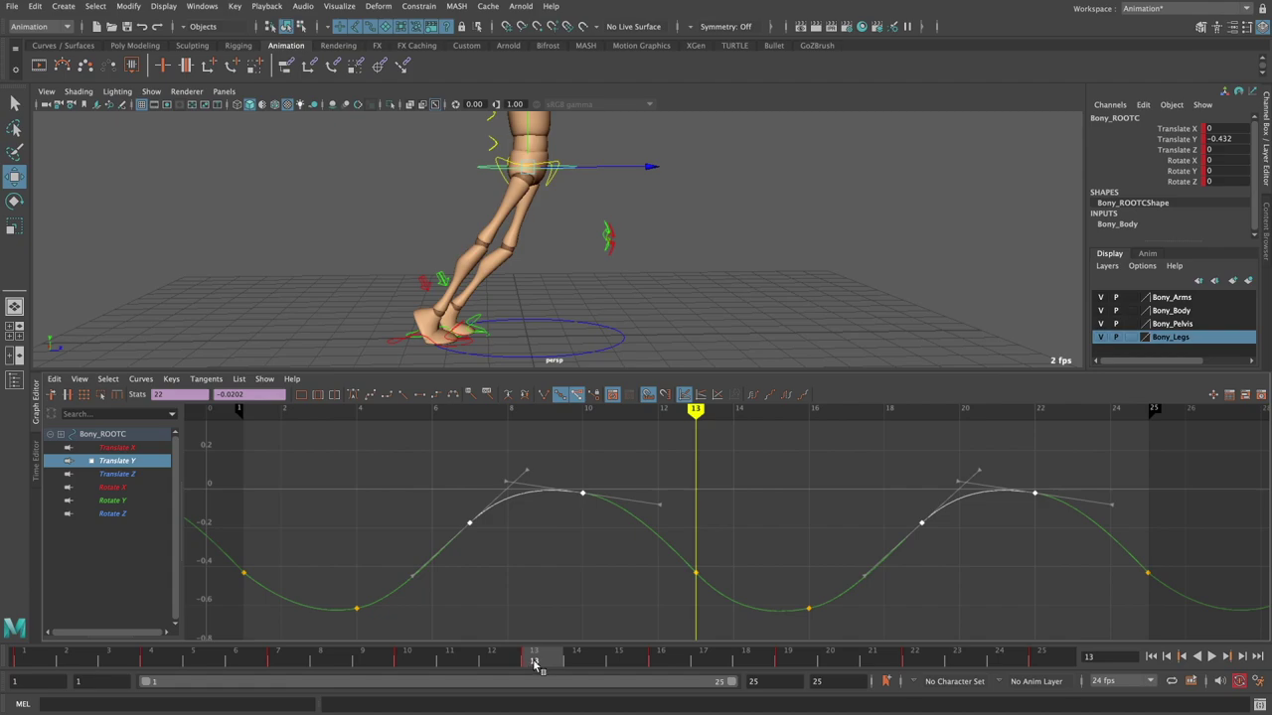
{"action": "left_click", "coordinate": [723, 276]}
- Select Bony_rFootIKC, isolate its Translate Z curve and select the two keys after the peak
{"action": "left_click", "coordinate": [402, 340]}
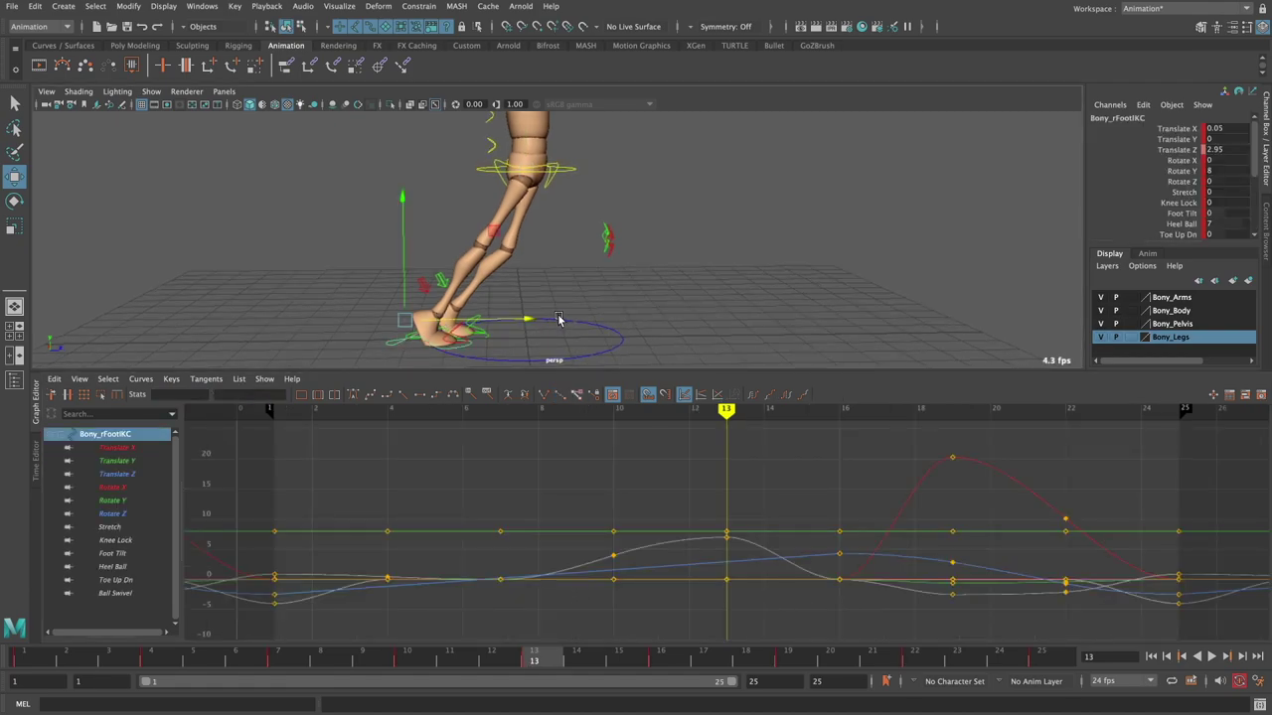
{"action": "left_click", "coordinate": [116, 474]}
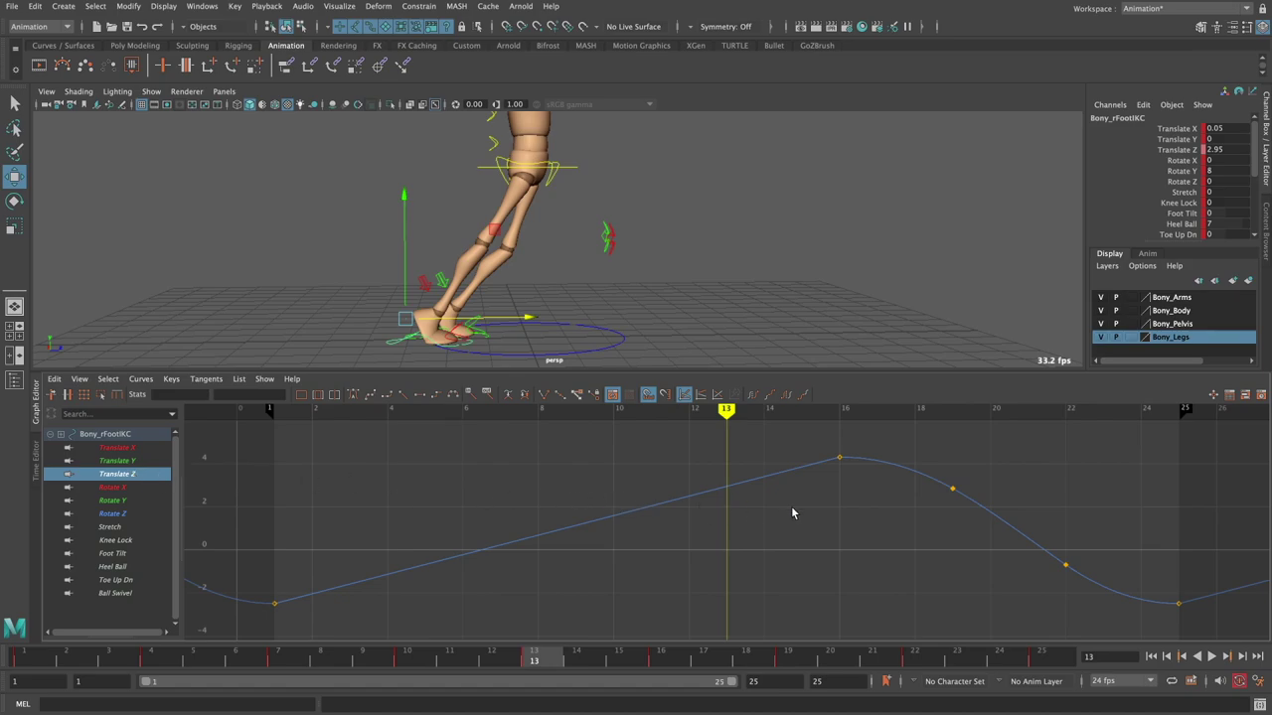
{"action": "scroll", "coordinate": [792, 513], "scroll_direction": "down", "scroll_amount": 2}
{"action": "scroll", "coordinate": [792, 513], "scroll_direction": "down", "scroll_amount": 3}
{"action": "mouse_move", "coordinate": [580, 458]}
{"action": "left_mouse_down"}
{"action": "mouse_move", "coordinate": [772, 528]}
{"action": "mouse_move", "coordinate": [775, 490]}
{"action": "left_mouse_up"}
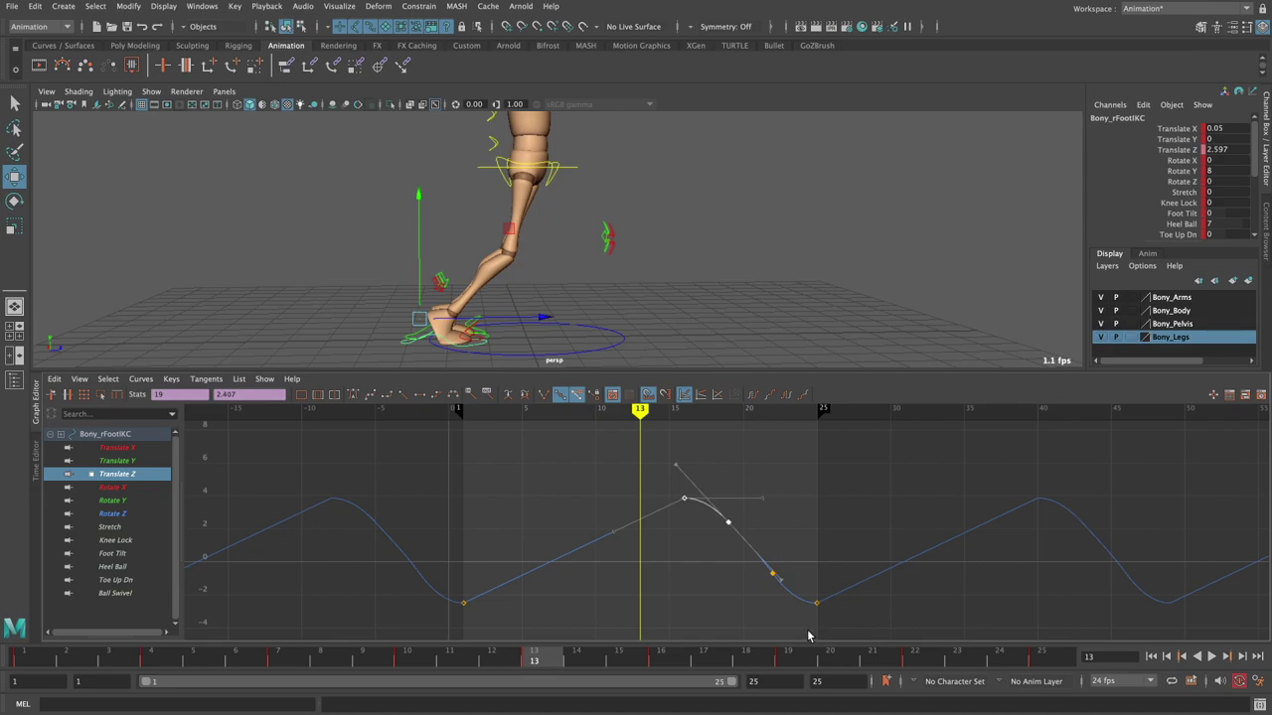
- Play the walk from frame 1, scrub to frame 7, then show the Translate Y curve
{"action": "left_click", "coordinate": [1152, 657]}
{"action": "left_click", "coordinate": [1211, 657]}
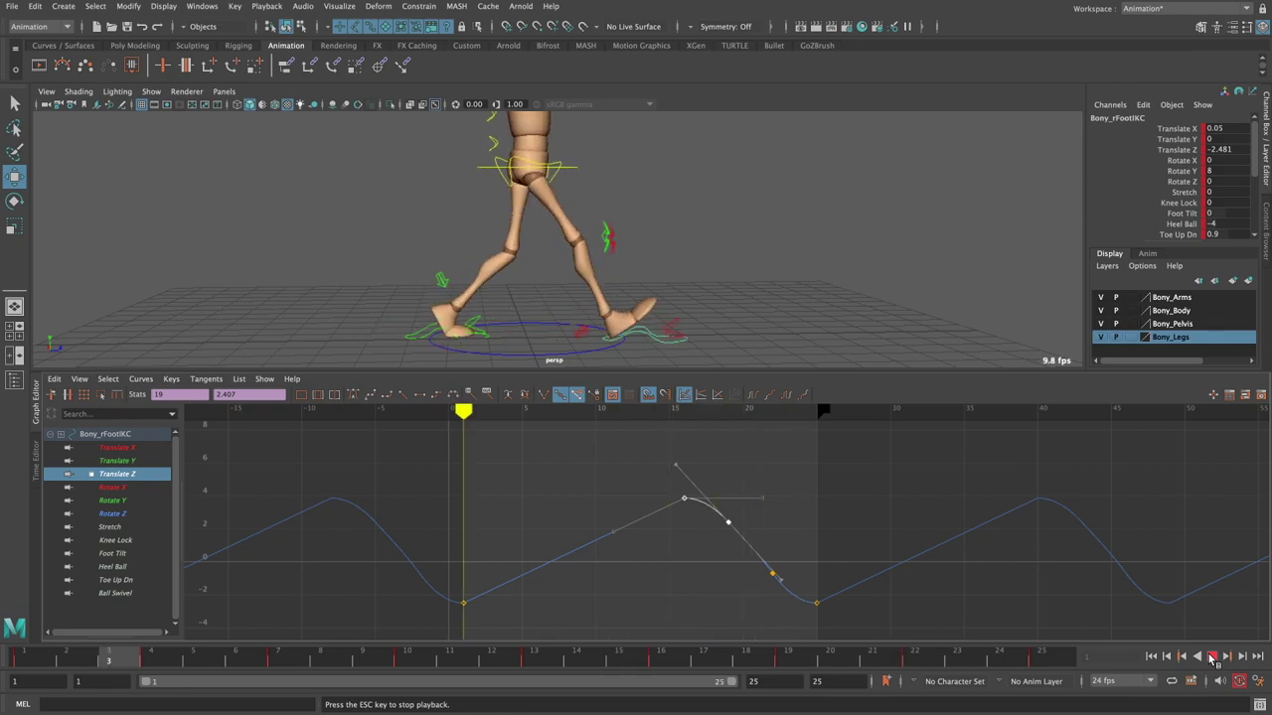
{"action": "key", "text": "Escape"}
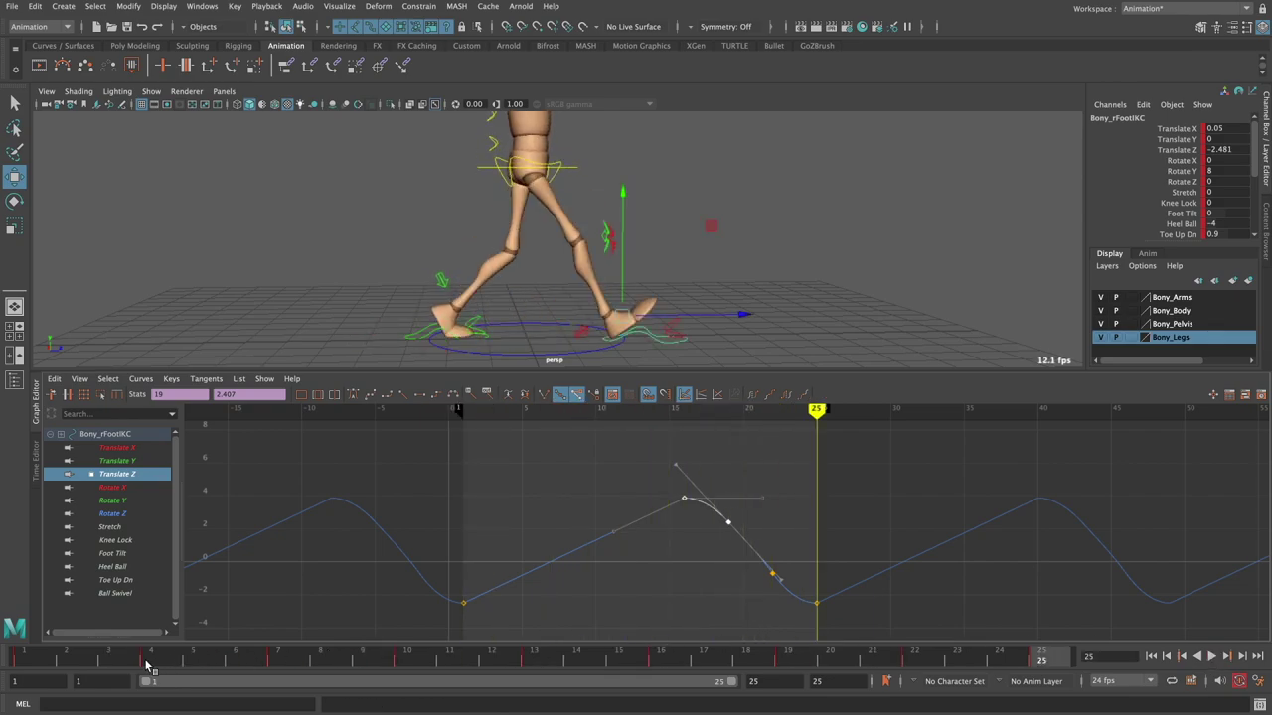
{"action": "mouse_move", "coordinate": [147, 665]}
{"action": "left_mouse_down"}
{"action": "mouse_move", "coordinate": [362, 666]}
{"action": "mouse_move", "coordinate": [286, 668]}
{"action": "left_mouse_up"}
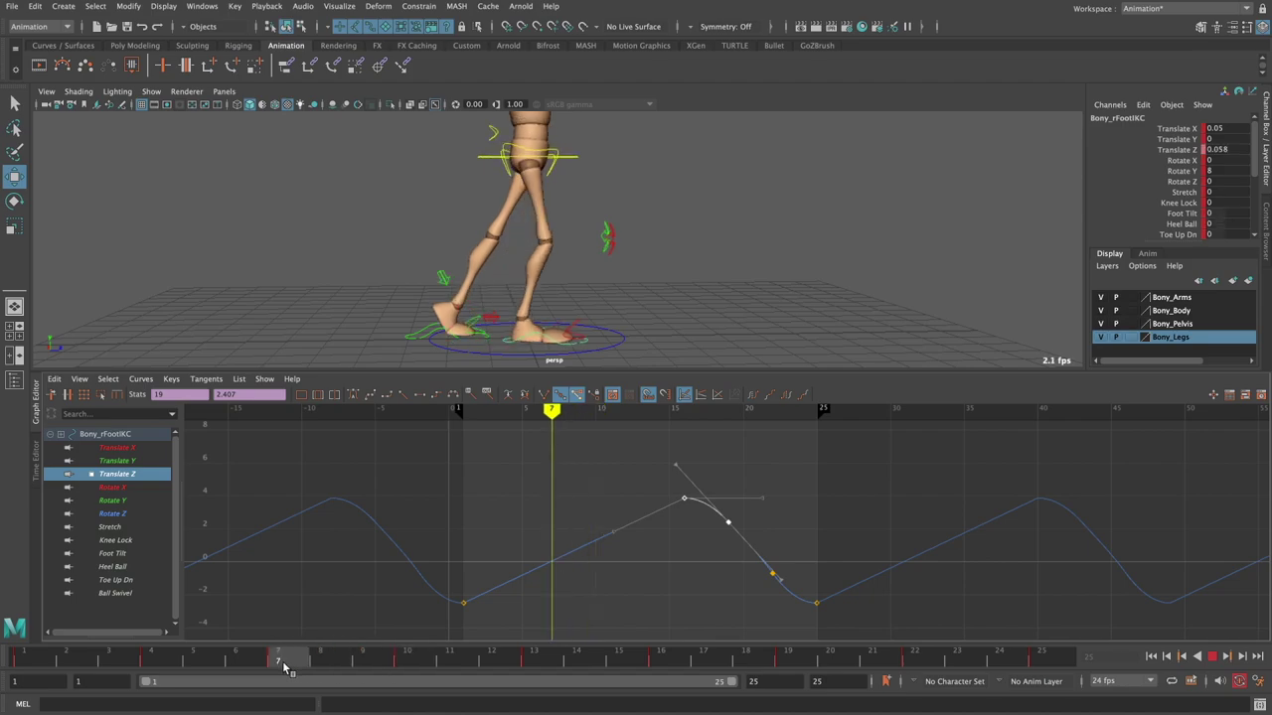
{"action": "left_click_drag", "start_coordinate": [285, 667], "coordinate": [283, 644]}
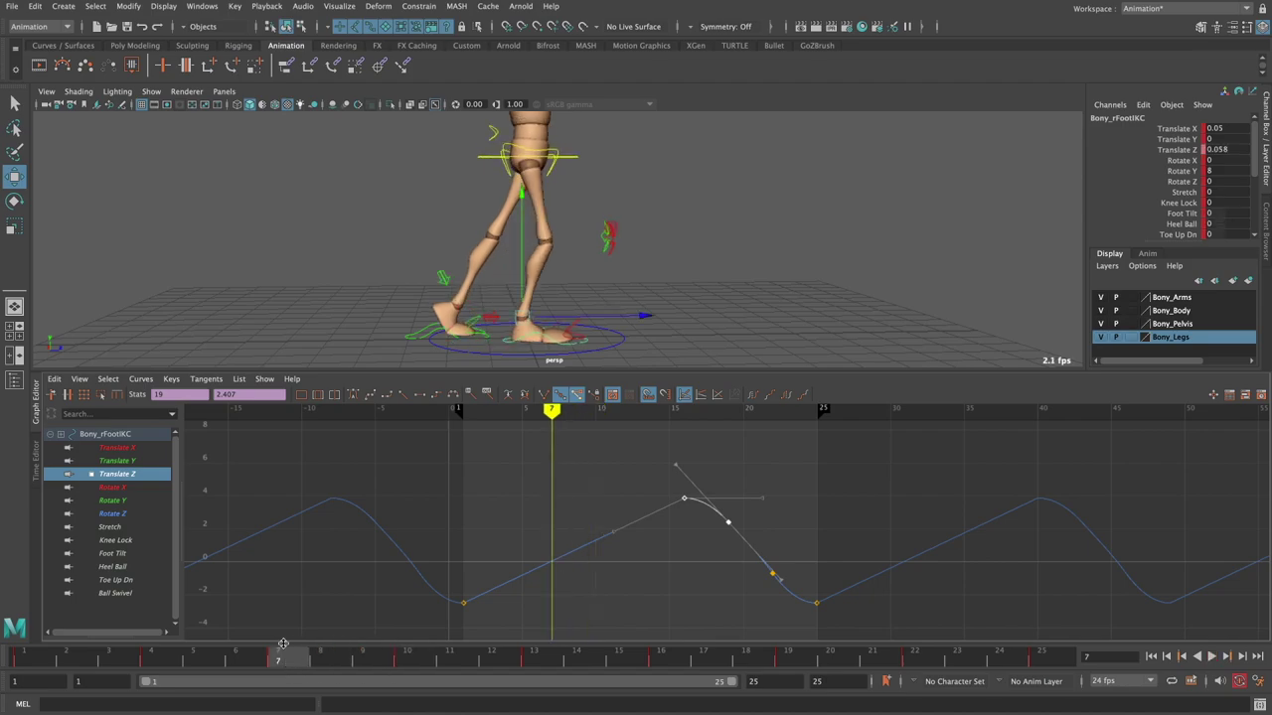
{"action": "left_click", "coordinate": [119, 460]}
- Switch the selection to Bony_ROOTC and frame its Translate Y curve alone
{"action": "key", "text": "f"}
{"action": "left_click", "coordinate": [621, 208]}
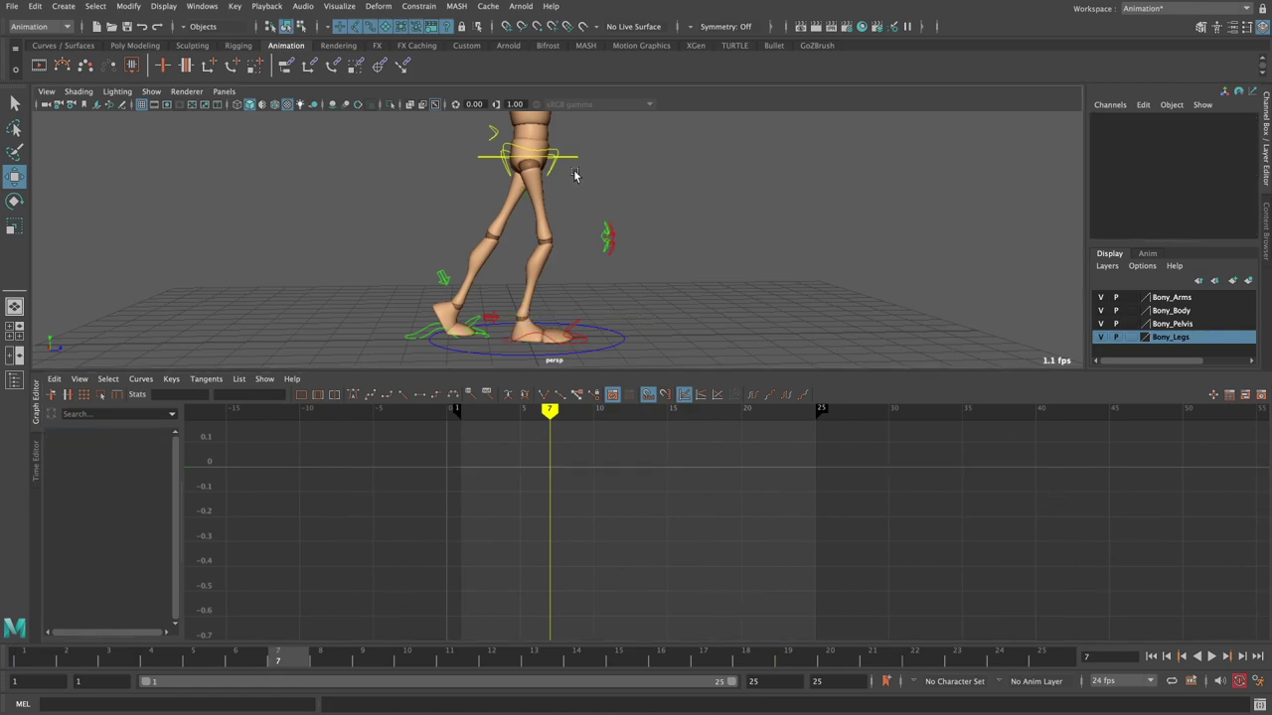
{"action": "left_click", "coordinate": [575, 157]}
{"action": "left_click", "coordinate": [129, 460]}
{"action": "key", "text": "f"}
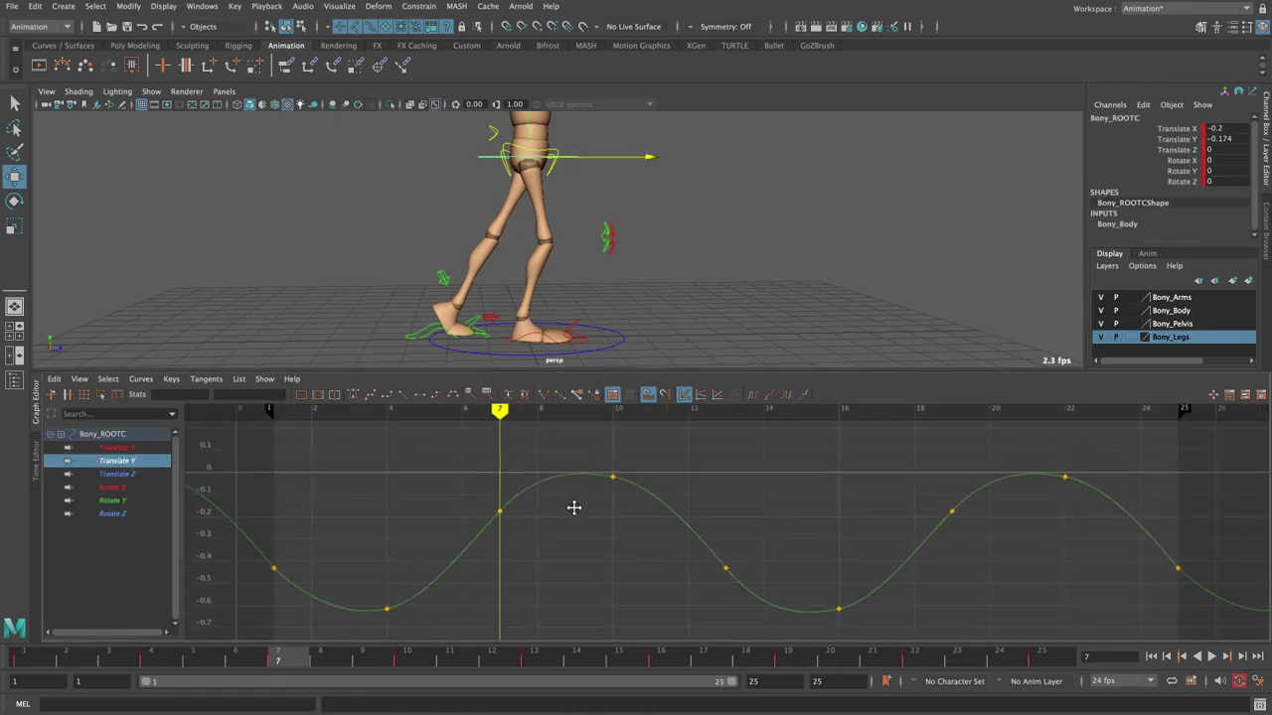
- Raise the frame-7 Translate Y key slightly and steepen its tangent
{"action": "left_click_drag", "start_coordinate": [446, 497], "coordinate": [512, 528]}
{"action": "middle_click_drag", "start_coordinate": [535, 526], "coordinate": [542, 513], "text": "shift"}
{"action": "left_click", "coordinate": [554, 458]}
{"action": "middle_click_drag", "start_coordinate": [587, 477], "coordinate": [592, 483]}
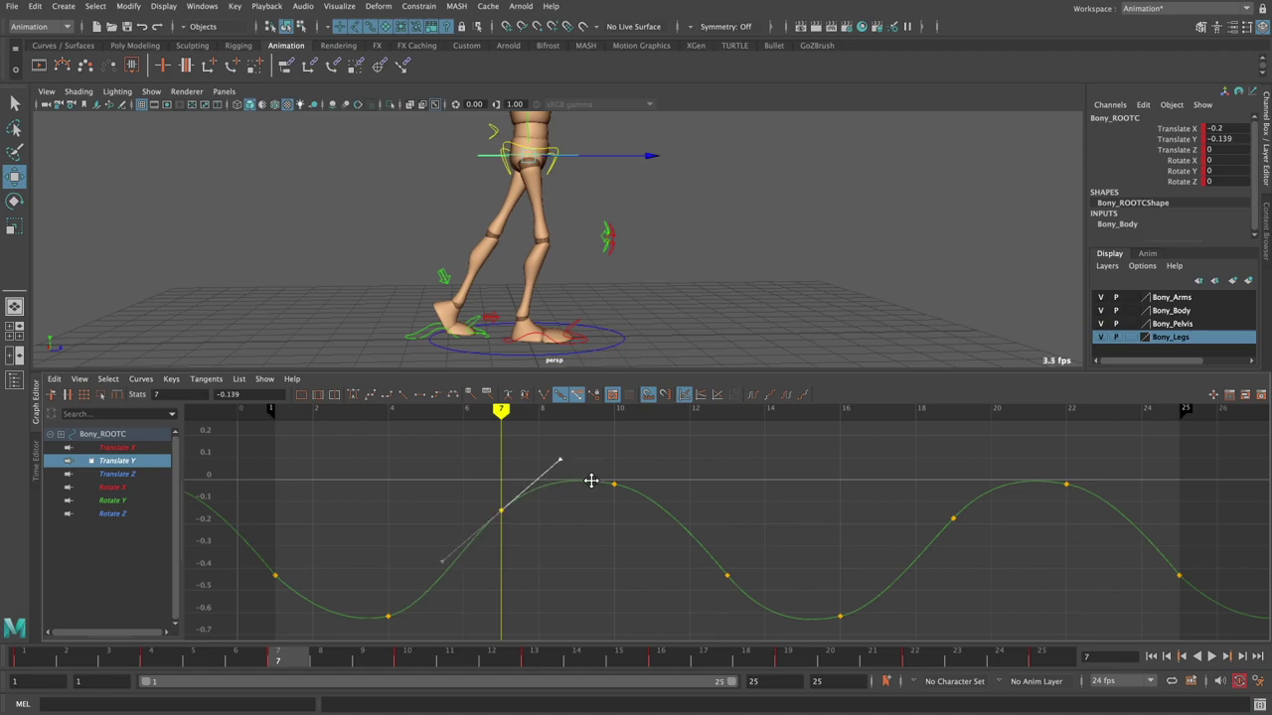
{"action": "left_click", "coordinate": [571, 524]}
{"action": "left_click_drag", "start_coordinate": [540, 525], "coordinate": [487, 489]}
{"action": "middle_click_drag", "start_coordinate": [540, 517], "coordinate": [541, 515], "text": "shift"}
{"action": "key", "text": "ctrl+z"}
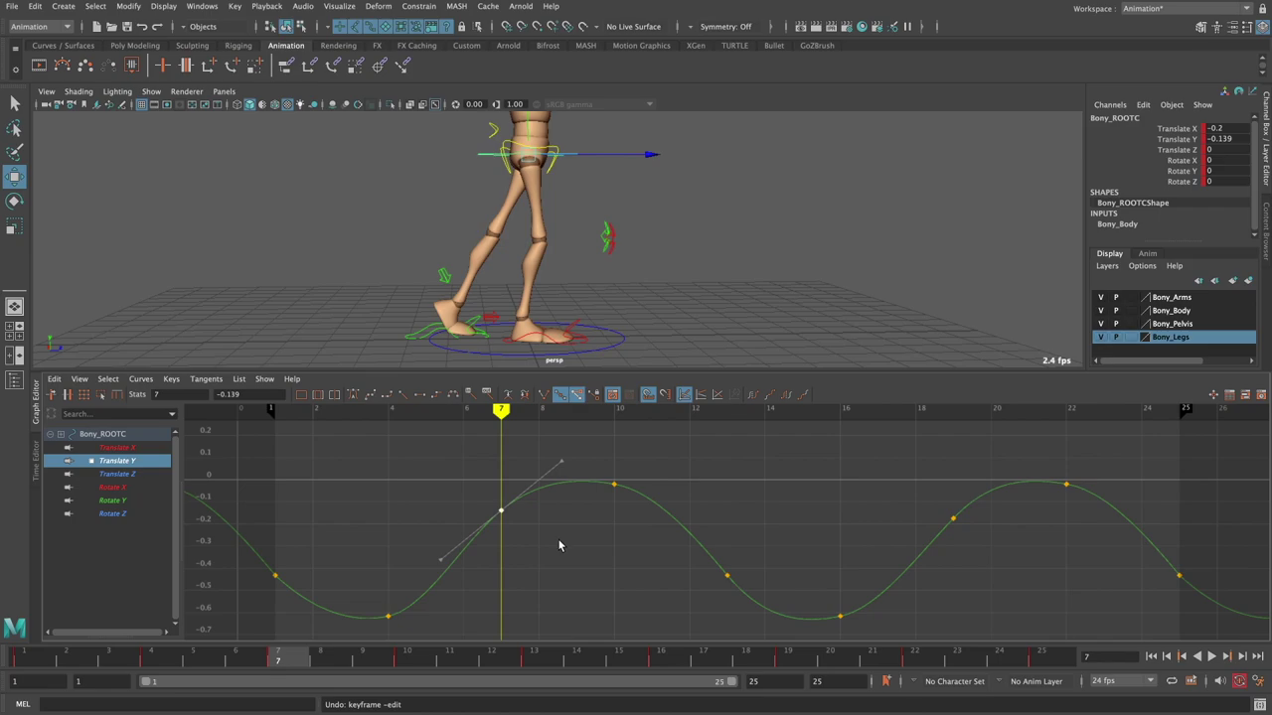
{"action": "key", "text": "ctrl+z"}
{"action": "key", "text": "ctrl+z"}
{"action": "middle_click_drag", "start_coordinate": [912, 509], "coordinate": [870, 523]}
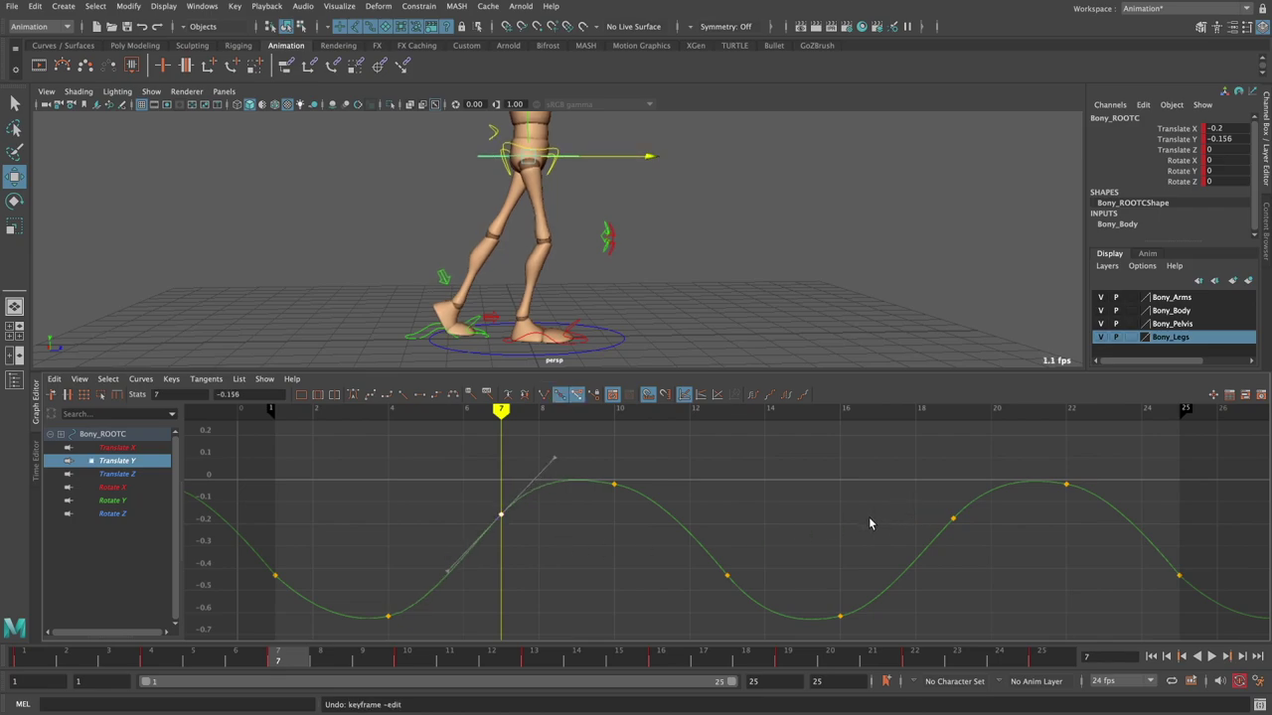
- Raise the frame-7 and frame-19 keys together to about -0.0997
{"action": "left_click_drag", "start_coordinate": [934, 497], "coordinate": [974, 535]}
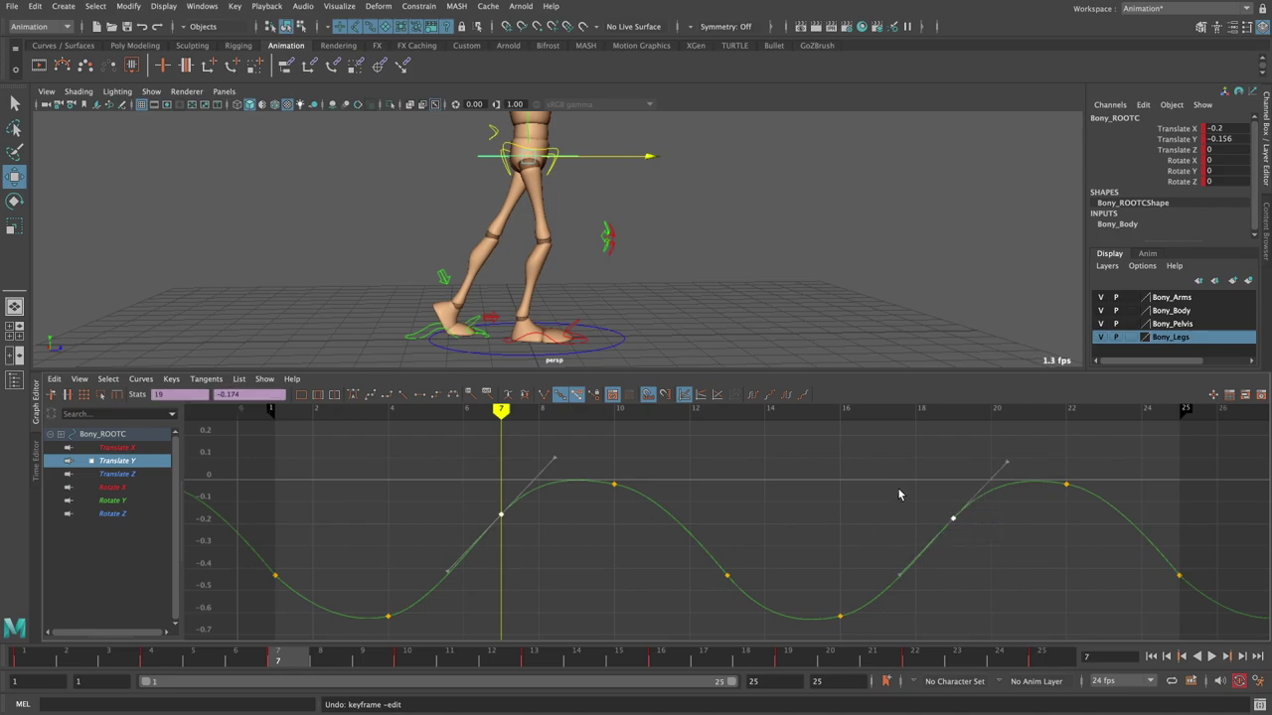
{"action": "middle_click_drag", "start_coordinate": [898, 481], "coordinate": [904, 474], "text": "shift"}
{"action": "key", "text": "ctrl+z"}
{"action": "key", "text": "ctrl+z"}
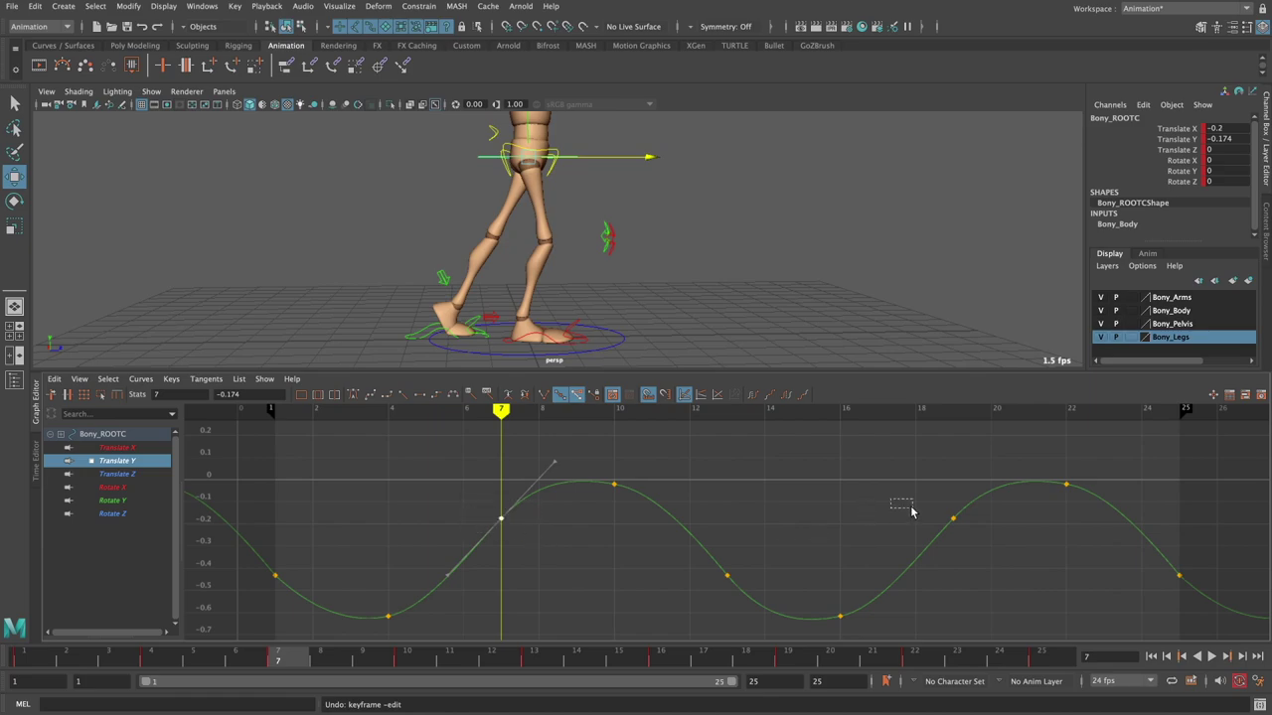
{"action": "left_click_drag", "start_coordinate": [912, 512], "coordinate": [969, 533], "text": "shift"}
{"action": "middle_click_drag", "start_coordinate": [872, 493], "coordinate": [875, 489]}
{"action": "middle_click_drag", "start_coordinate": [787, 460], "coordinate": [789, 455]}
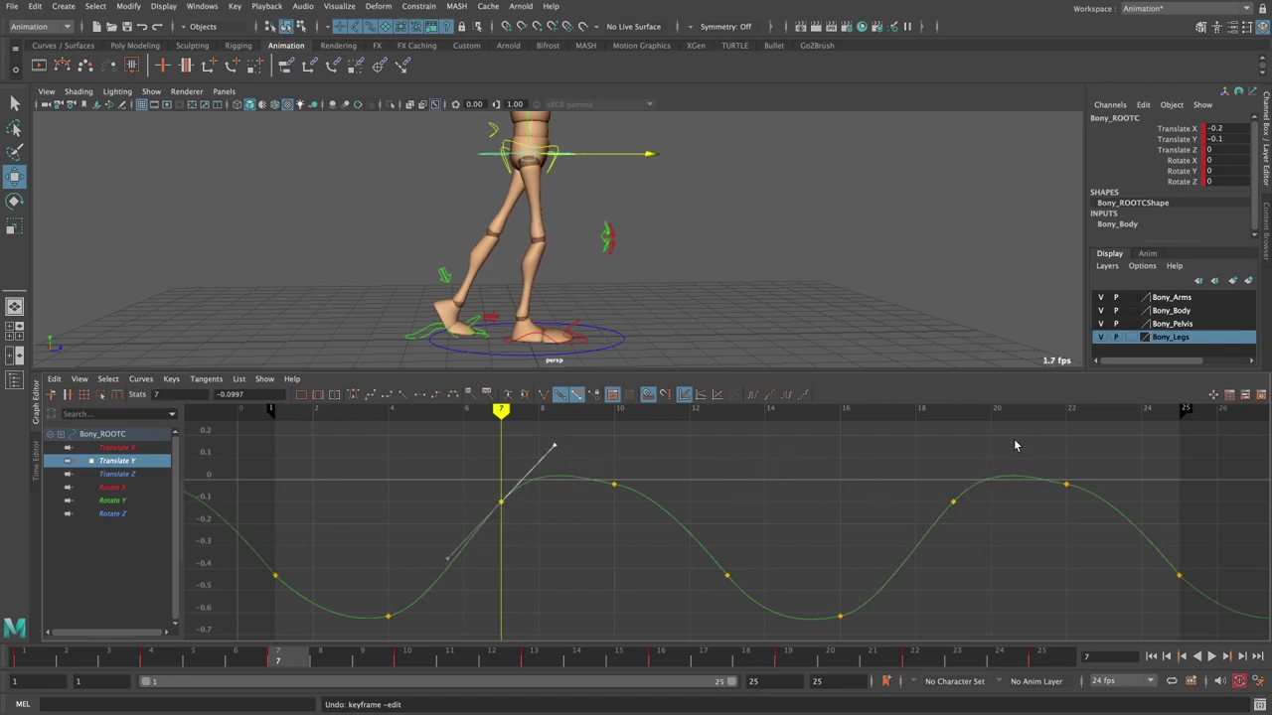
- Flatten the tangents of the frame-7 and frame-19 keys and return to frame 1
{"action": "left_click_drag", "start_coordinate": [985, 432], "coordinate": [1068, 482]}
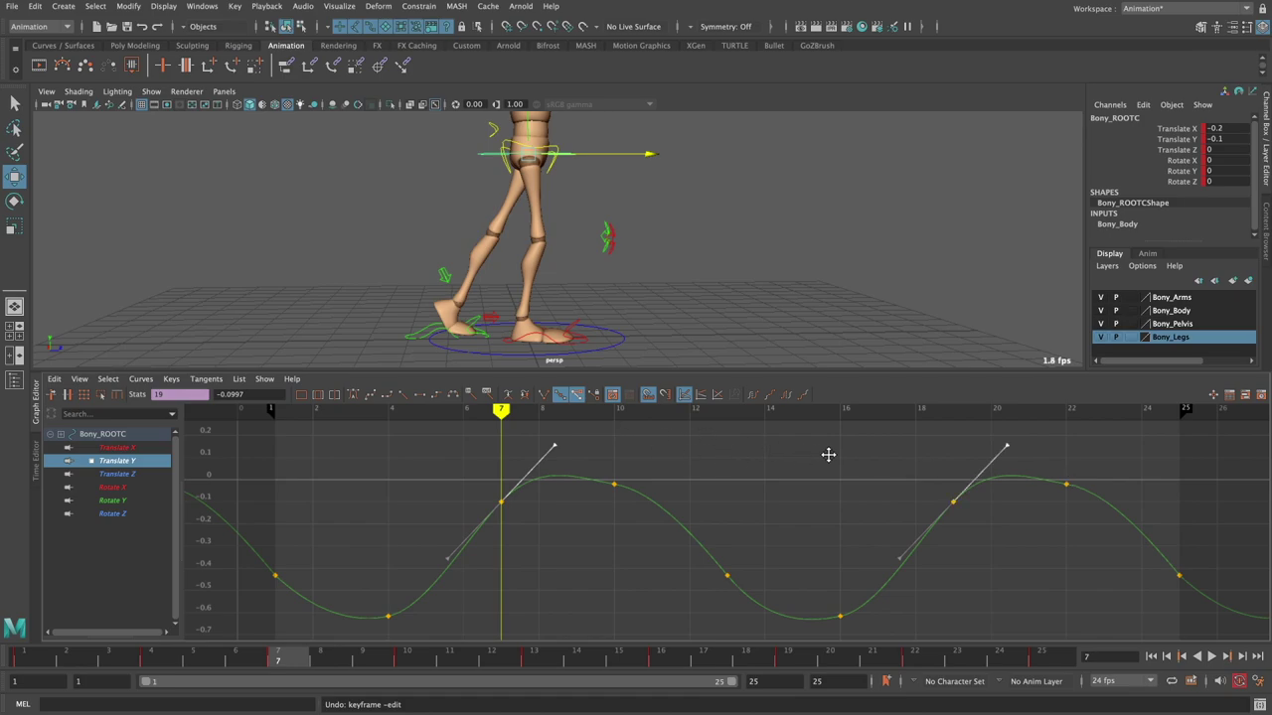
{"action": "middle_click_drag", "start_coordinate": [829, 454], "coordinate": [840, 471]}
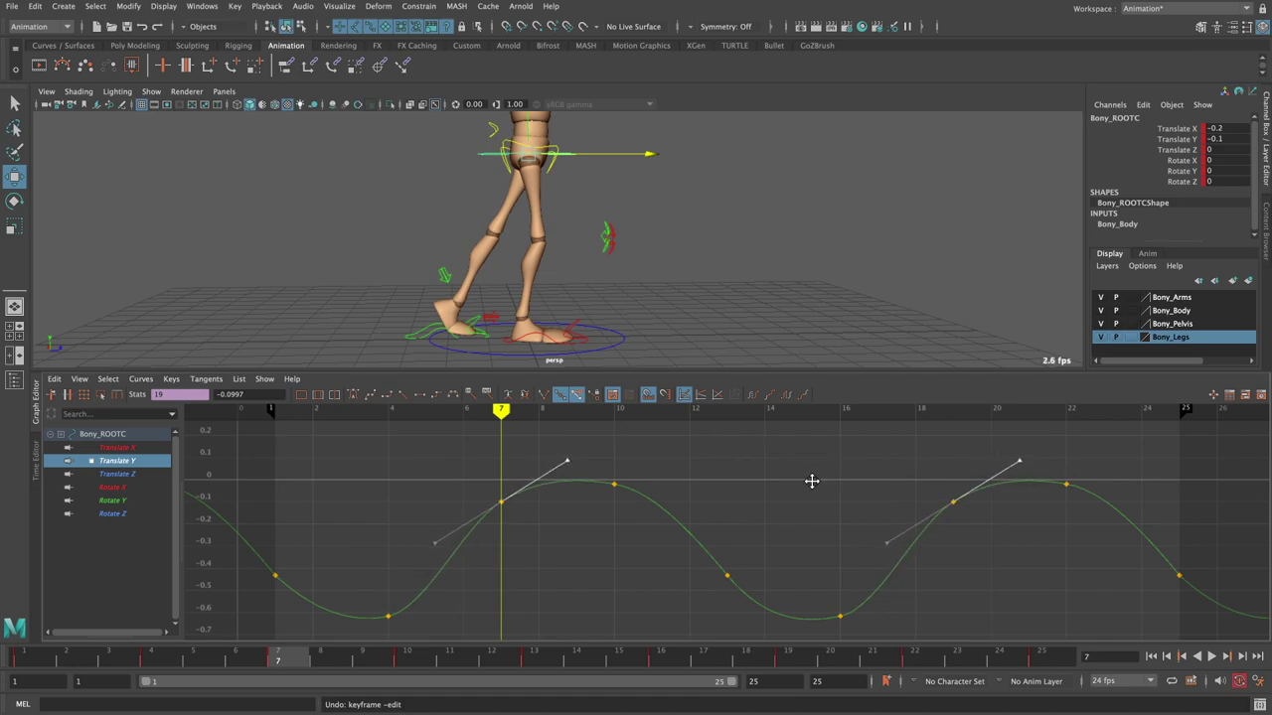
{"action": "middle_click_drag", "start_coordinate": [676, 519], "coordinate": [704, 533], "text": "alt"}
{"action": "left_click", "coordinate": [1151, 658]}
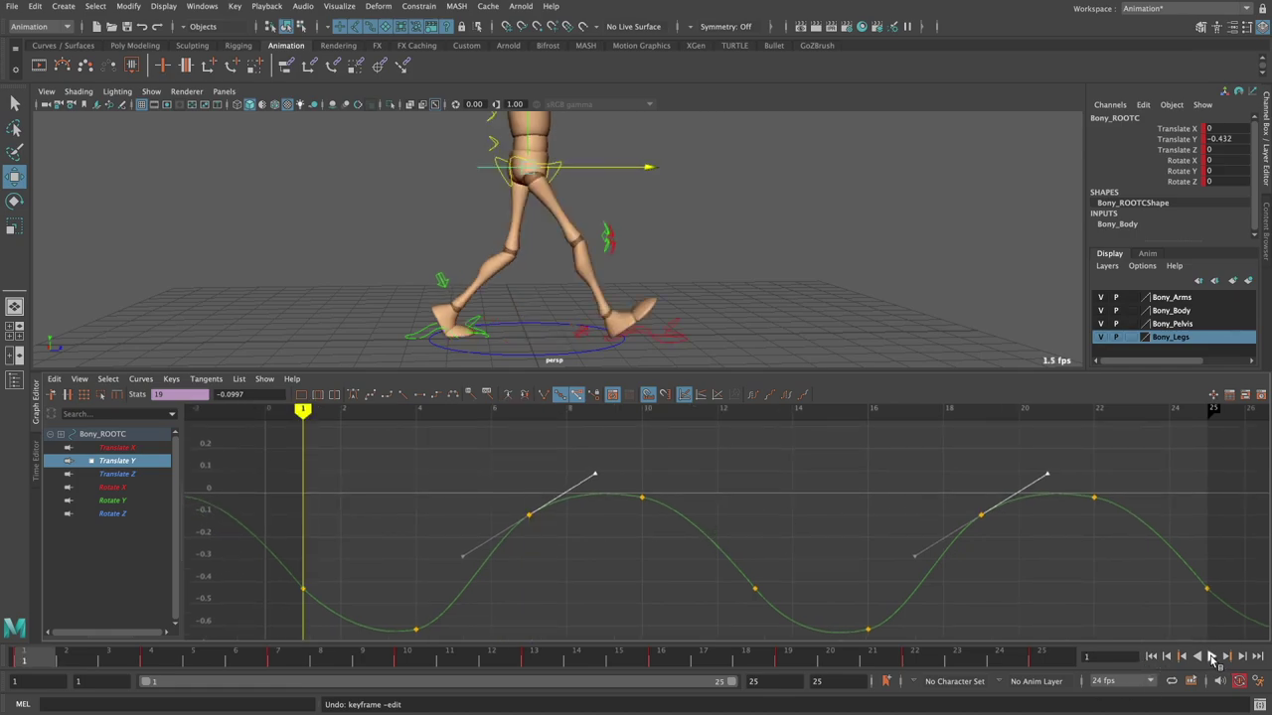
- Play the walk, stop at frame 12, and deselect the root control
{"action": "left_click", "coordinate": [1212, 658]}
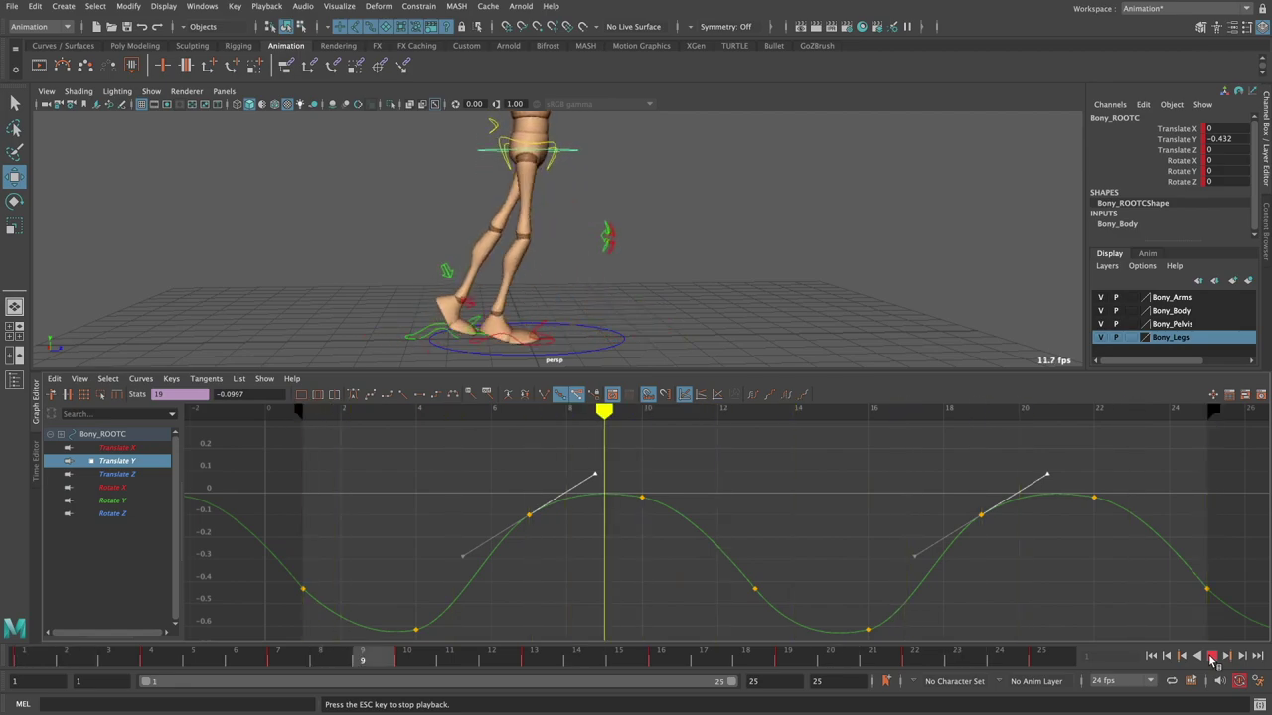
{"action": "left_click", "coordinate": [1211, 658]}
{"action": "left_click", "coordinate": [710, 320]}
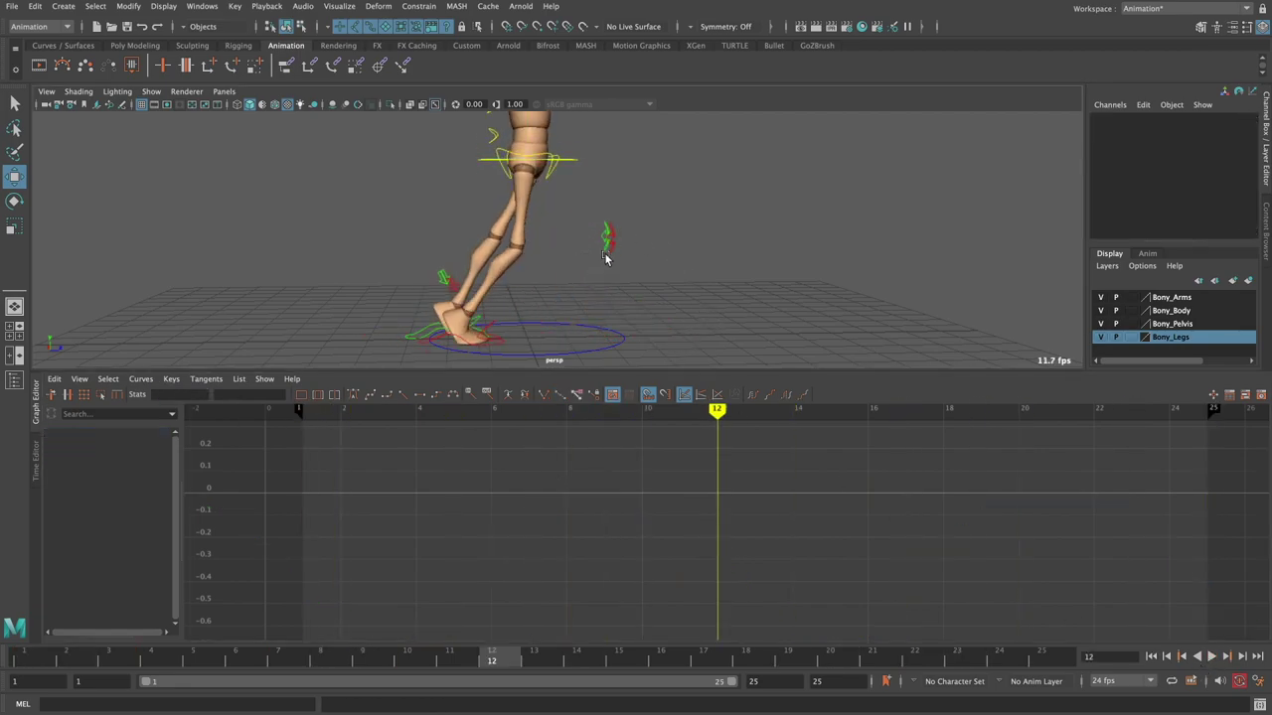
- Select Bony_rKneeIKC and set all its curves to cycle after the last key
{"action": "left_click", "coordinate": [606, 240]}
{"action": "key", "text": "f"}
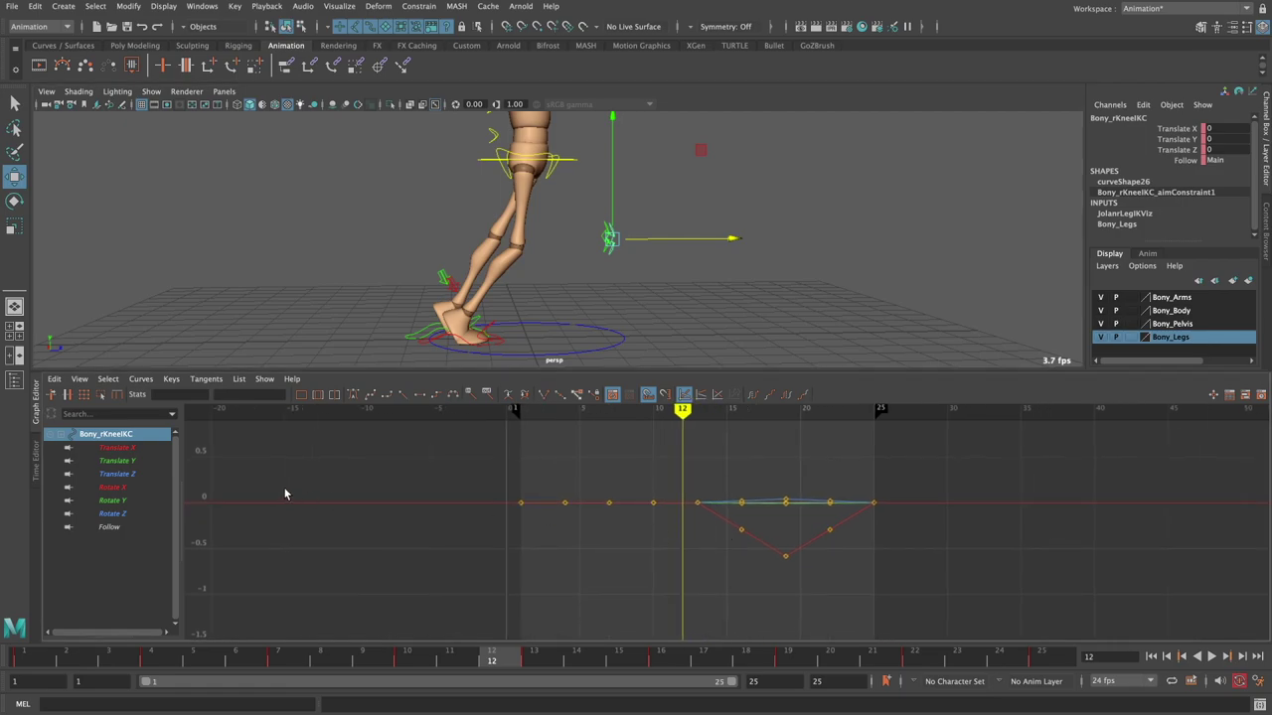
{"action": "mouse_move", "coordinate": [594, 507]}
{"action": "right_mouse_down", "text": "alt"}
{"action": "mouse_move", "coordinate": [653, 500]}
{"action": "mouse_move", "coordinate": [602, 488]}
{"action": "right_mouse_up", "text": "alt"}
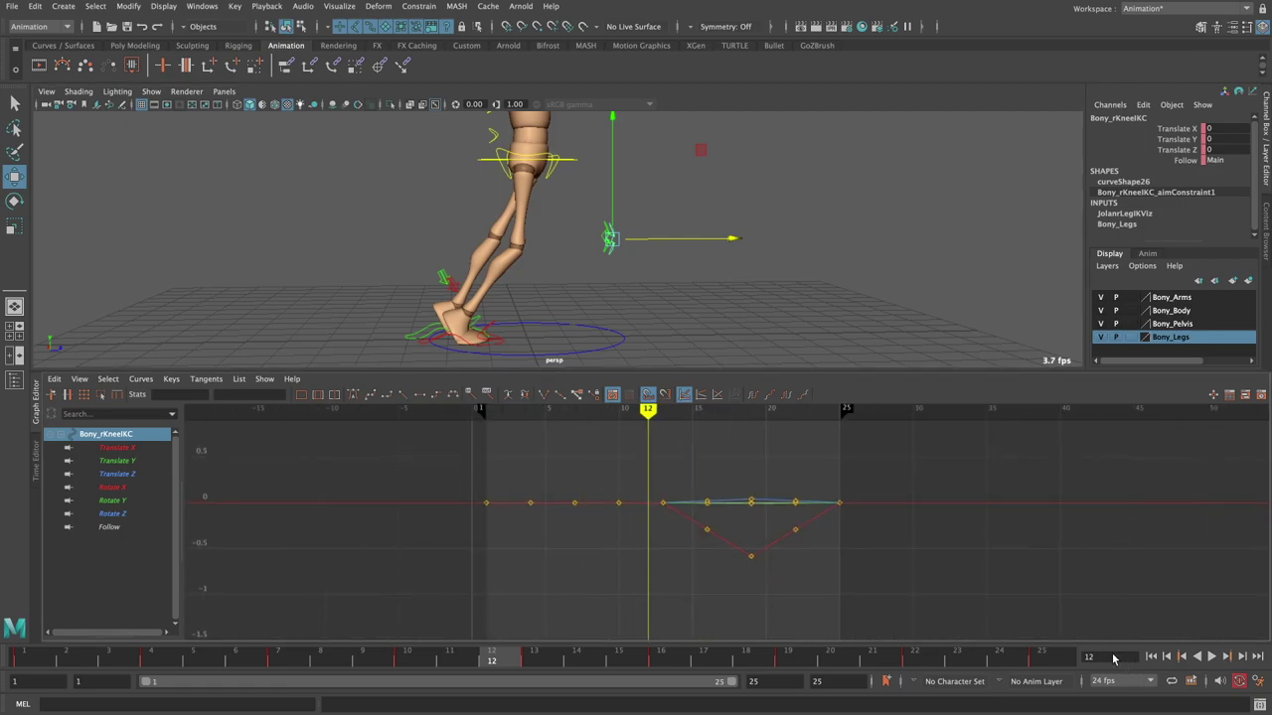
{"action": "left_click", "coordinate": [754, 396]}
{"action": "left_click", "coordinate": [786, 395]}
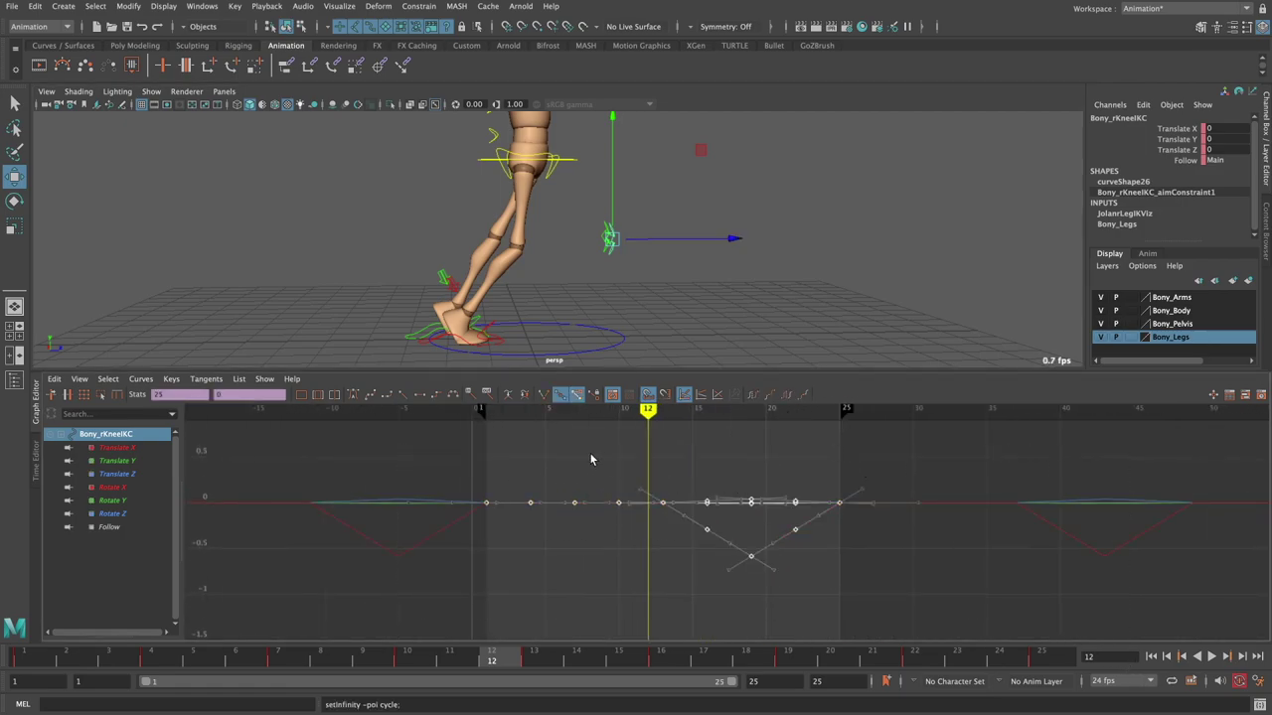
{"action": "left_click", "coordinate": [715, 490]}
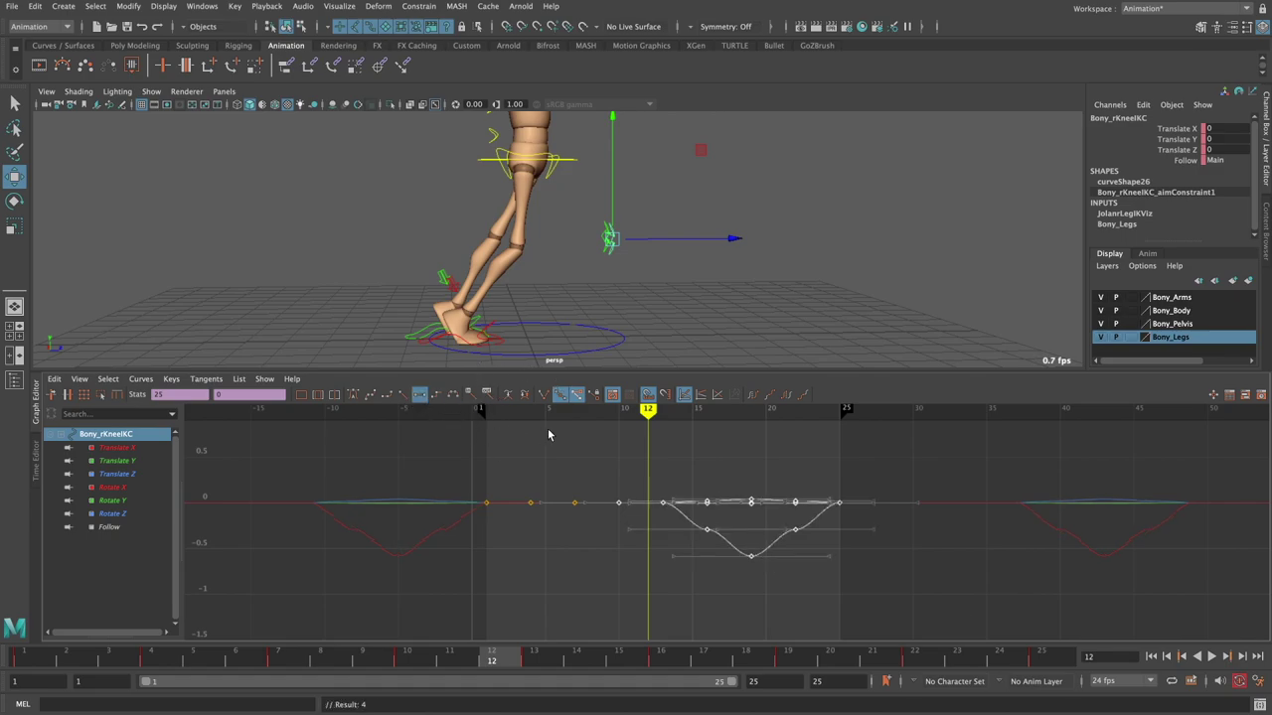
- Isolate the knee's Translate X curve and steepen the tangents of the dip keys, including frame 22
{"action": "left_click", "coordinate": [113, 487]}
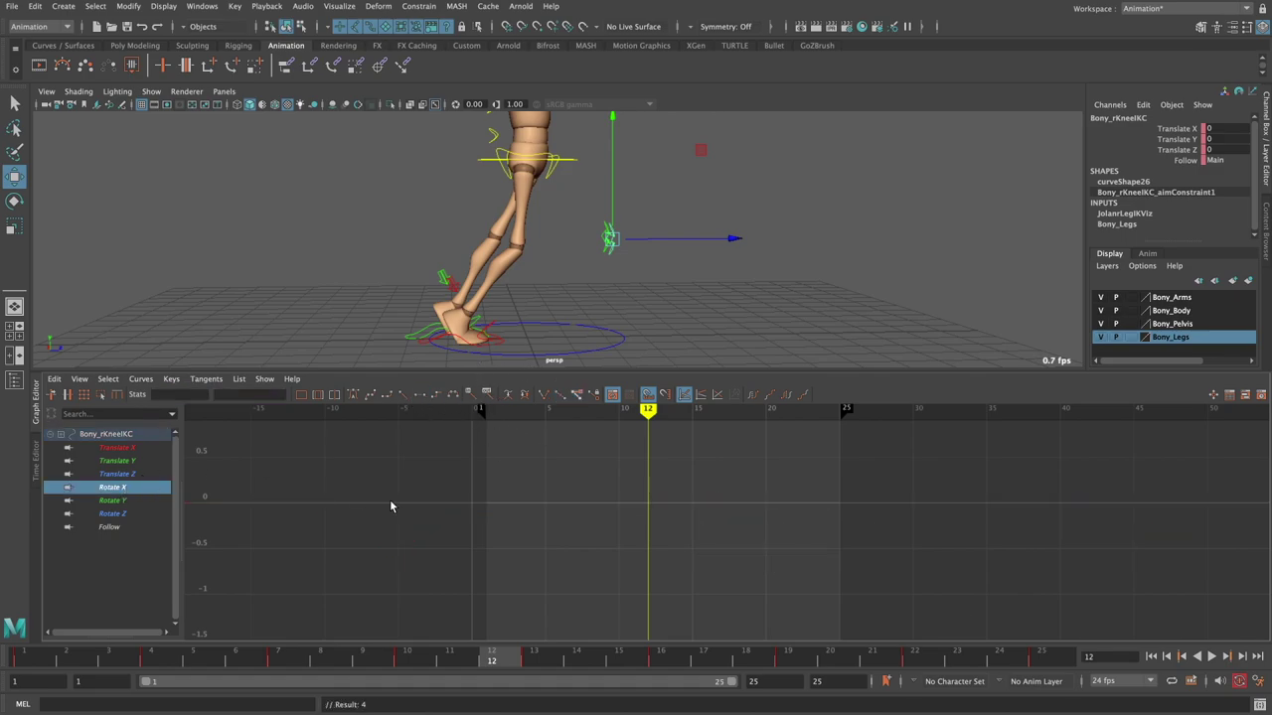
{"action": "left_click", "coordinate": [127, 448]}
{"action": "middle_click_drag", "start_coordinate": [609, 517], "coordinate": [593, 506], "text": "alt"}
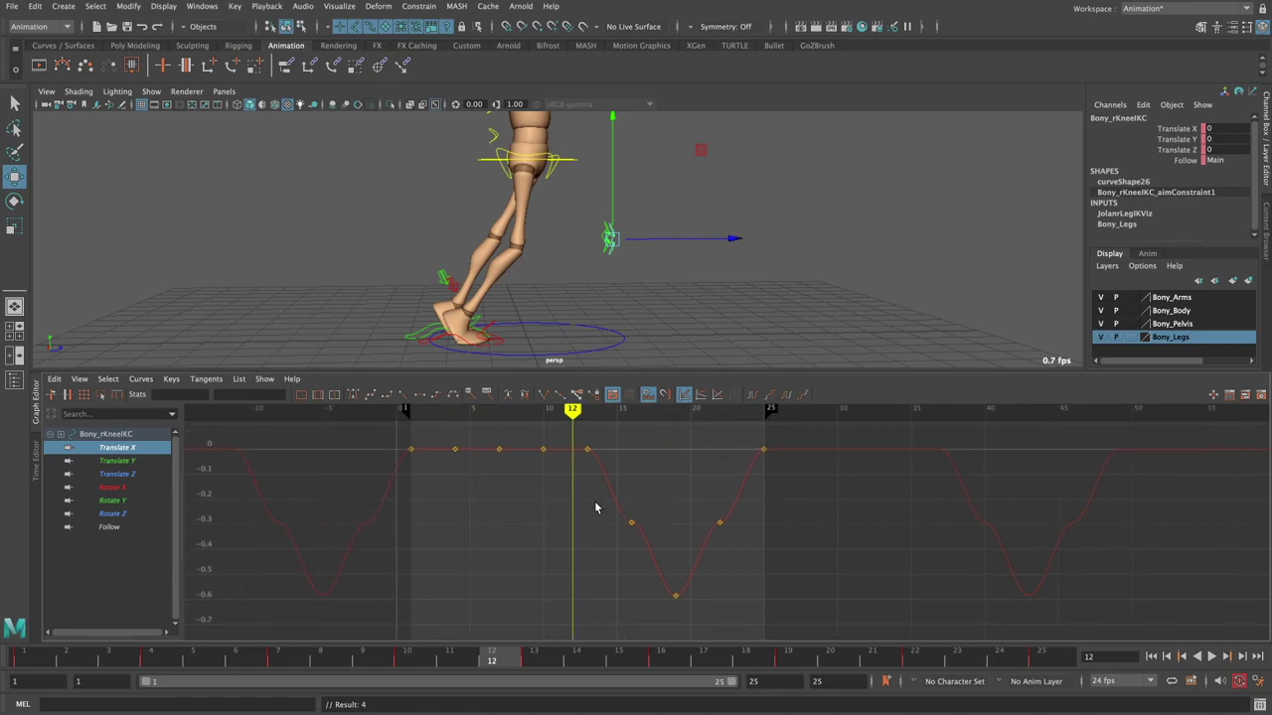
{"action": "left_click_drag", "start_coordinate": [570, 506], "coordinate": [702, 542]}
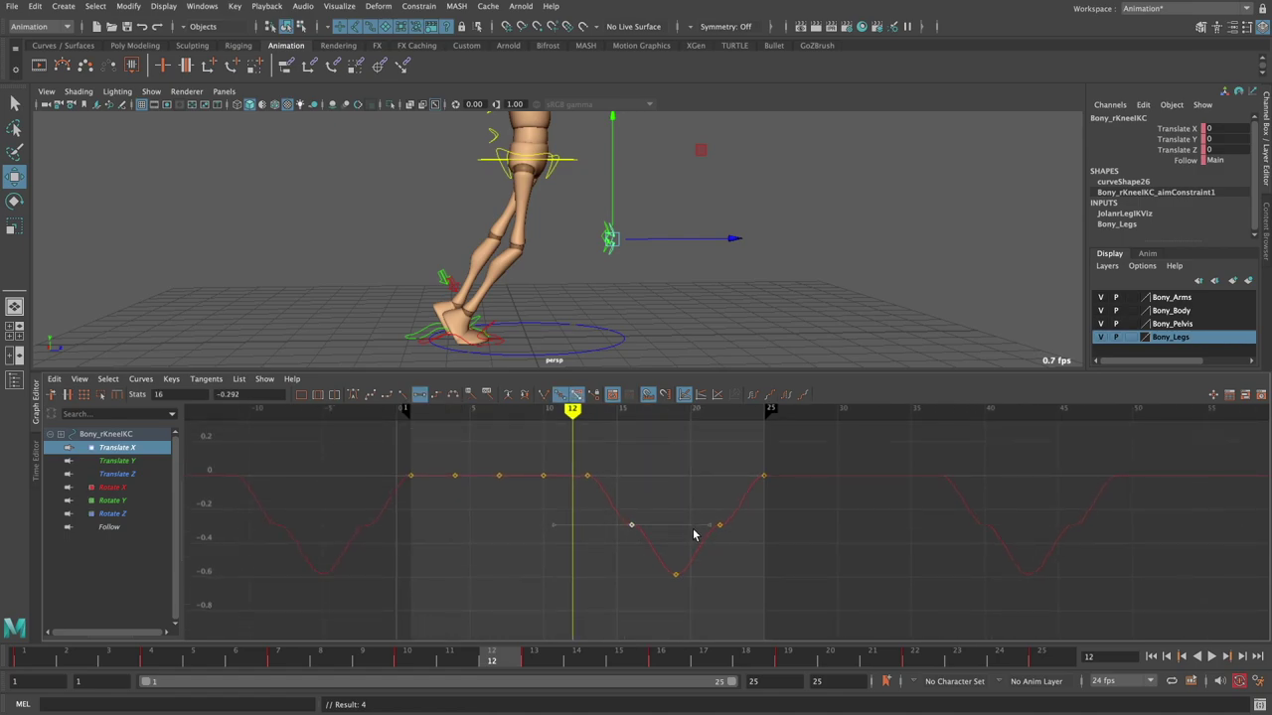
{"action": "key", "text": "f"}
{"action": "left_click", "coordinate": [649, 521]}
{"action": "middle_click_drag", "start_coordinate": [646, 527], "coordinate": [599, 599]}
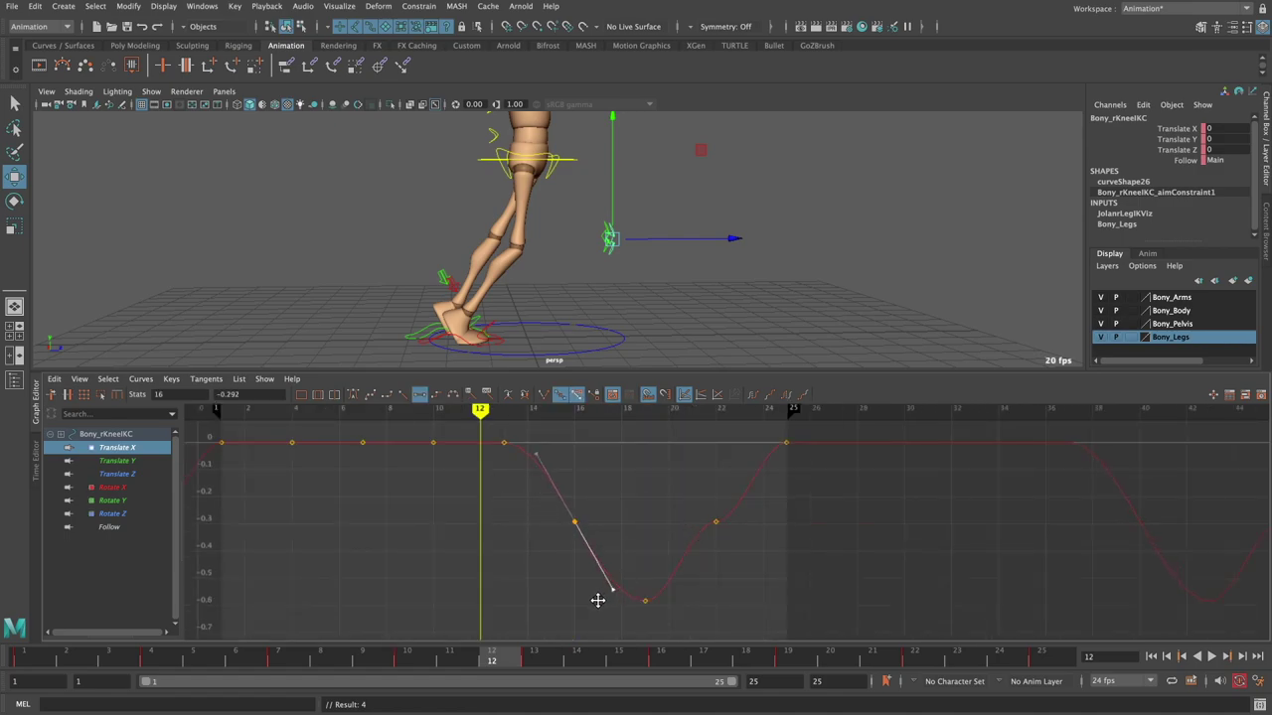
{"action": "left_click_drag", "start_coordinate": [755, 552], "coordinate": [651, 517]}
{"action": "middle_click_drag", "start_coordinate": [655, 549], "coordinate": [700, 611]}
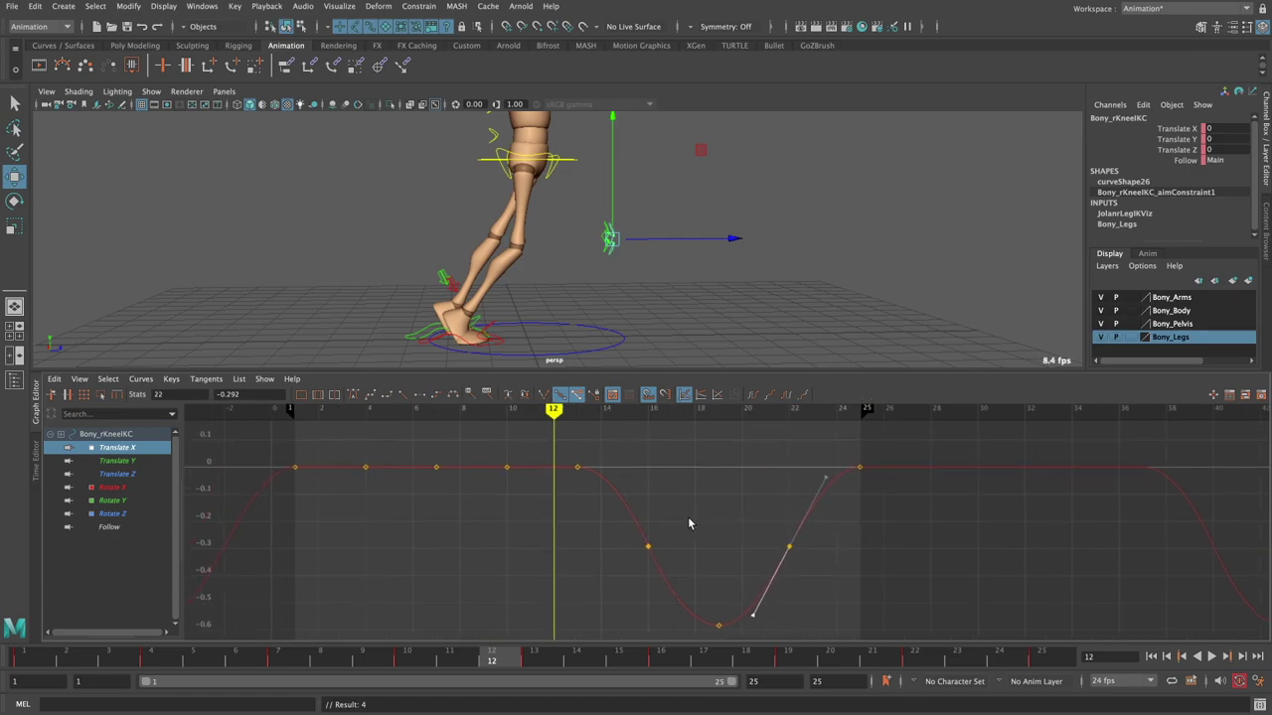
- Orbit the viewport around the leg and select Bony_rToeIKC
{"action": "scroll", "coordinate": [701, 611], "scroll_direction": "down", "scroll_amount": 3}
{"action": "left_click_drag", "start_coordinate": [633, 301], "coordinate": [581, 322], "text": "alt"}
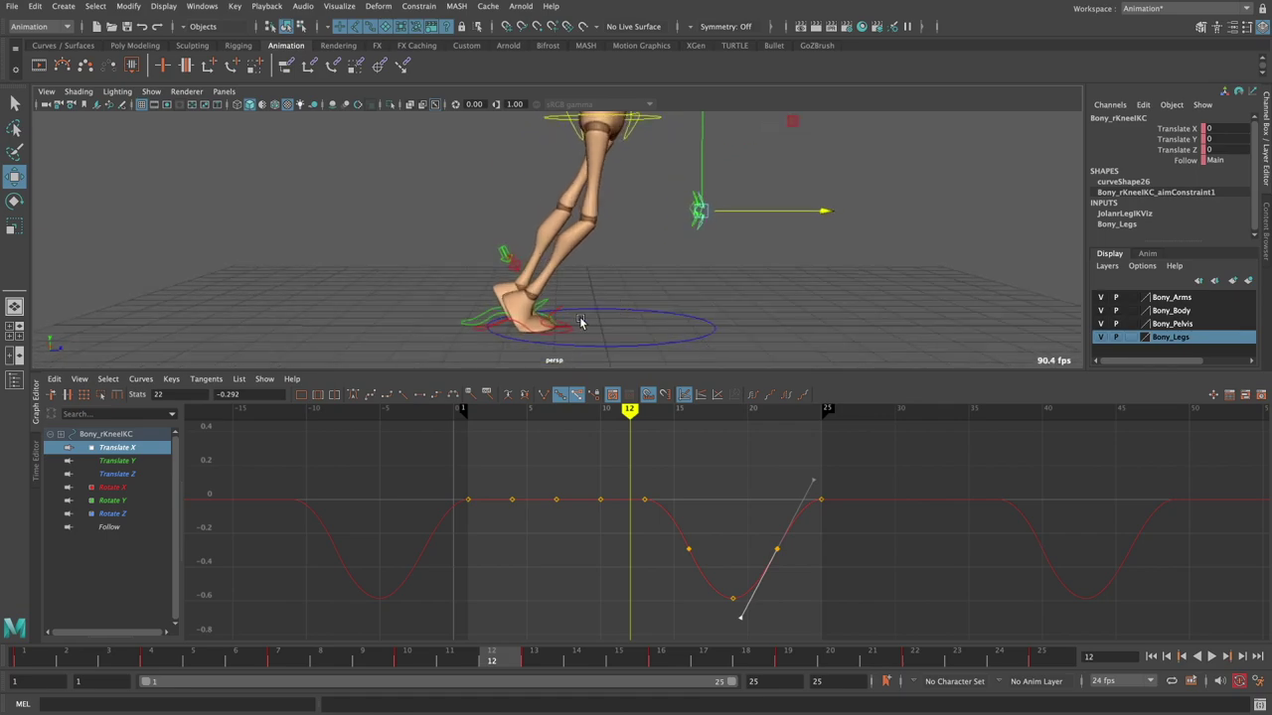
{"action": "left_click", "coordinate": [556, 314]}
- Make all three Bony_rToeIKC rotation curves cycle after the last key
{"action": "key", "text": "f"}
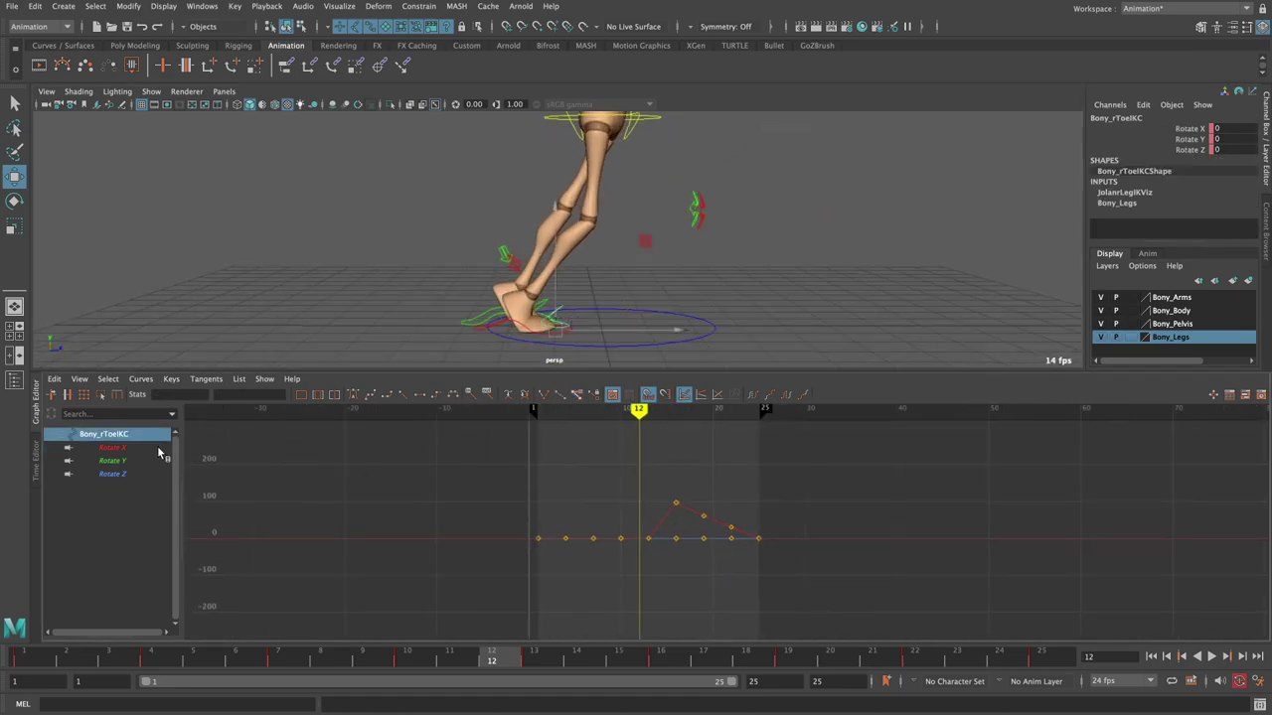
{"action": "left_click", "coordinate": [159, 449]}
{"action": "key", "text": "f"}
{"action": "left_click", "coordinate": [109, 435]}
{"action": "scroll", "coordinate": [616, 477], "scroll_direction": "down", "scroll_amount": 5}
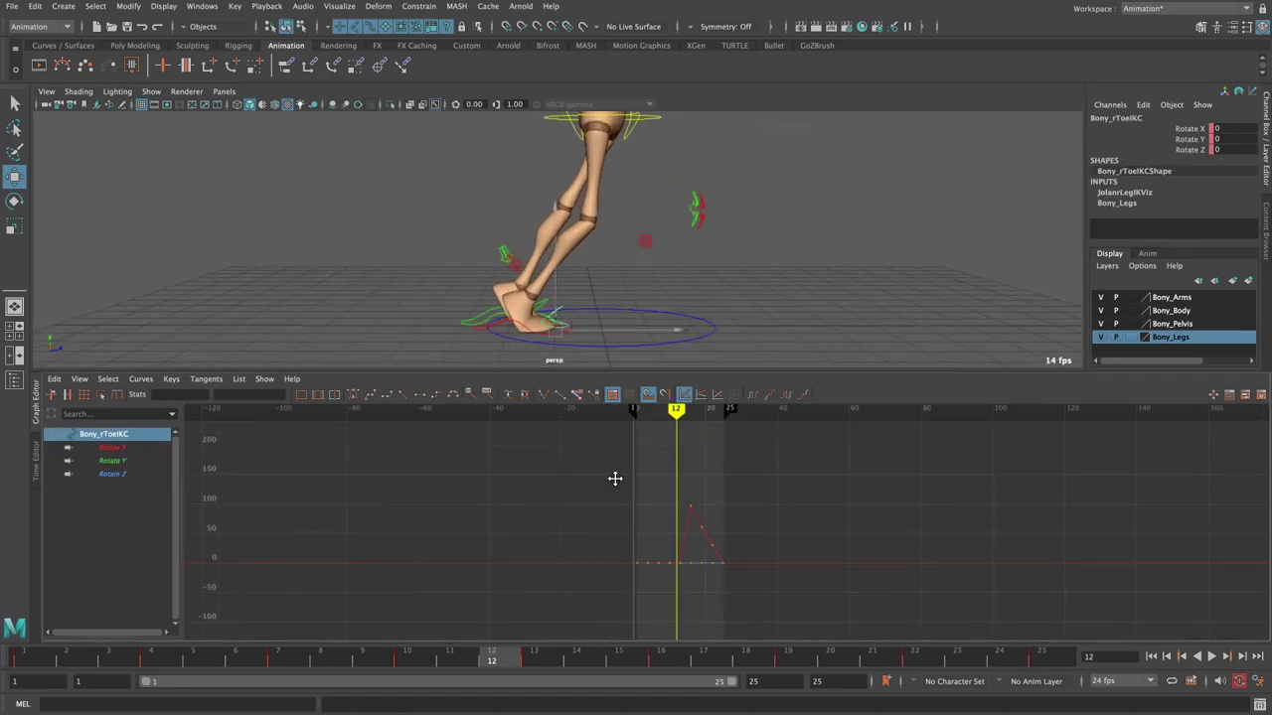
{"action": "left_click_drag", "start_coordinate": [616, 477], "coordinate": [839, 524]}
{"action": "key", "text": "w"}
{"action": "left_click", "coordinate": [786, 394]}
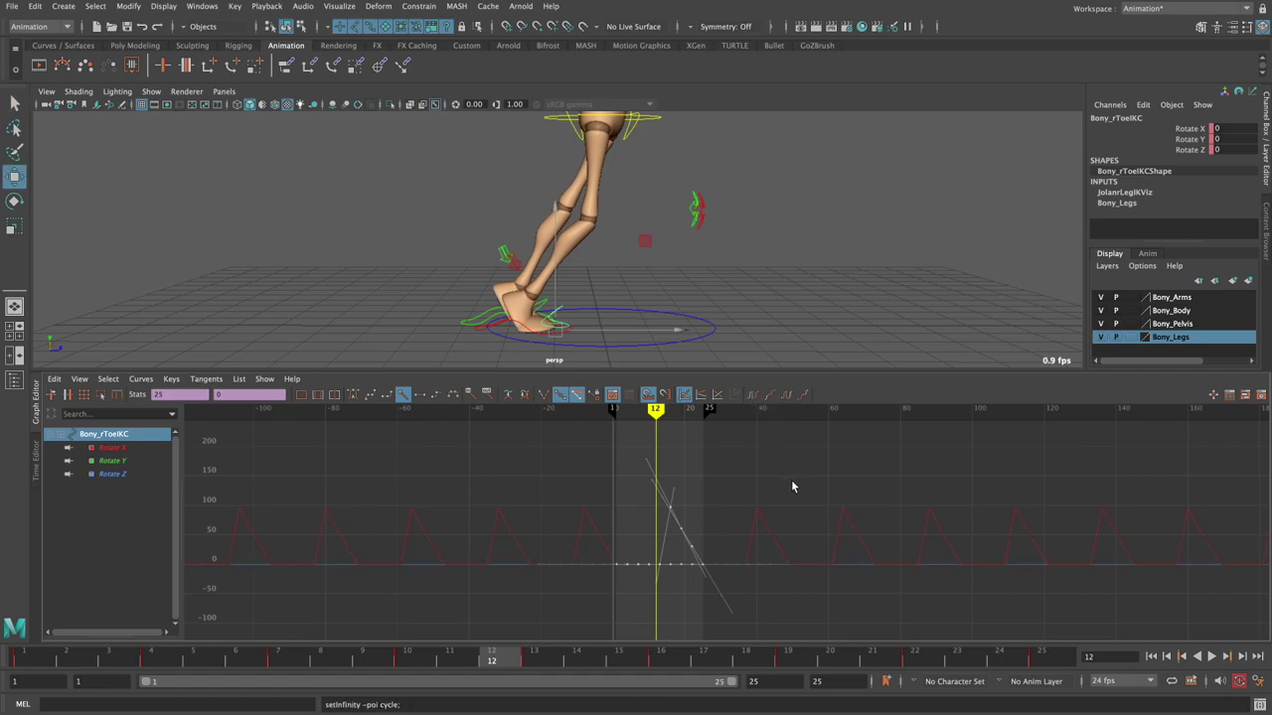
{"action": "left_click", "coordinate": [789, 488]}
- Isolate Rotate X and change the tangent type of its frame-25 end key
{"action": "left_click", "coordinate": [152, 452]}
{"action": "middle_click_drag", "start_coordinate": [511, 477], "coordinate": [483, 477], "text": "alt"}
{"action": "left_click", "coordinate": [681, 564]}
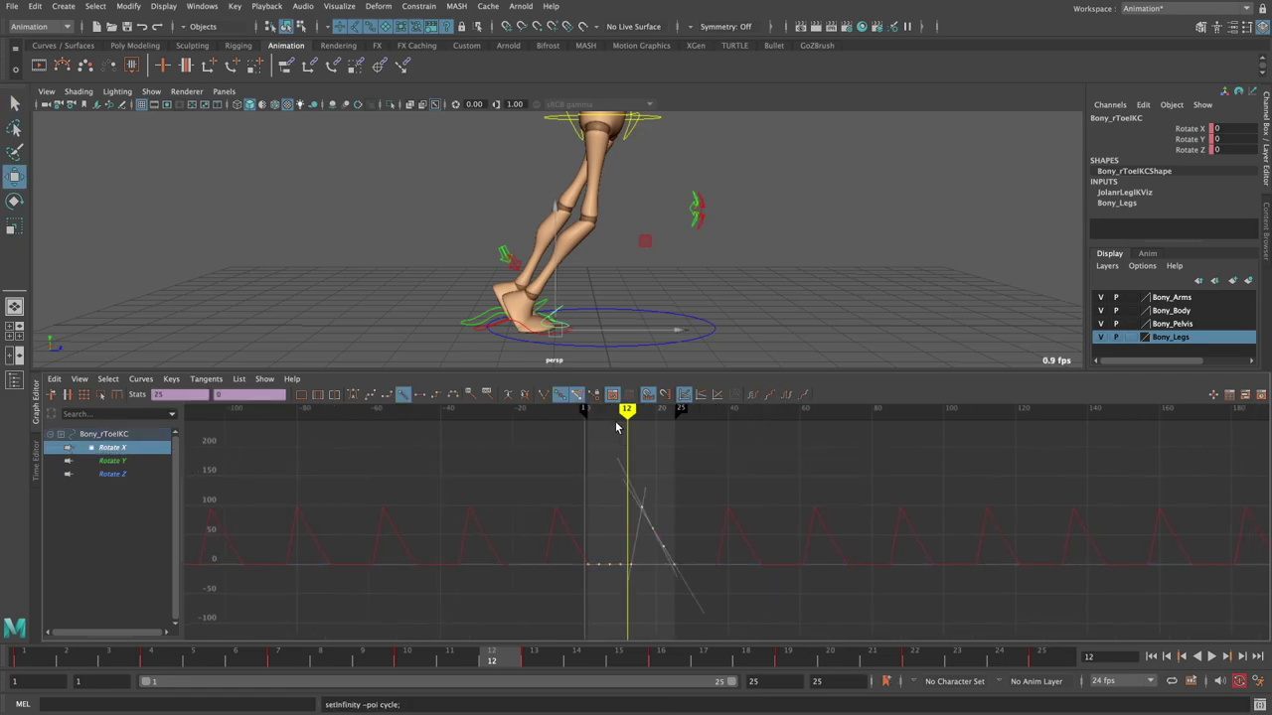
{"action": "left_click", "coordinate": [418, 394]}
{"action": "left_click", "coordinate": [695, 487]}
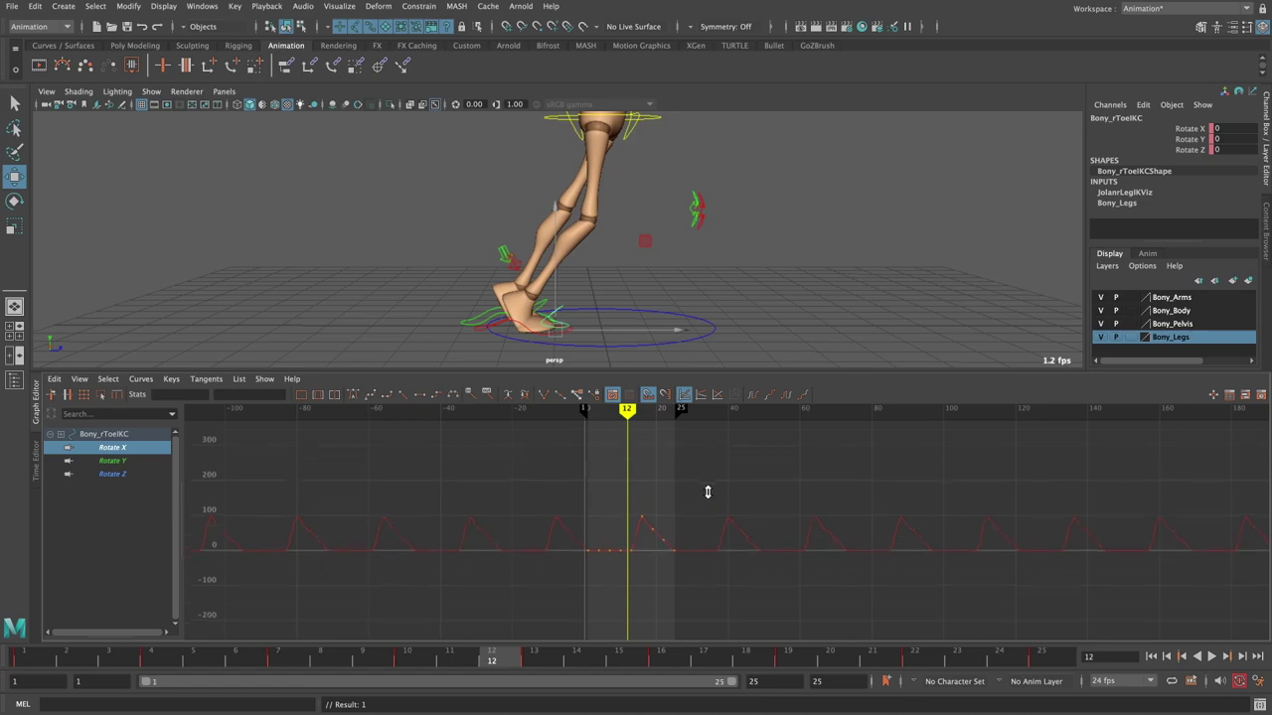
{"action": "key", "text": "f"}
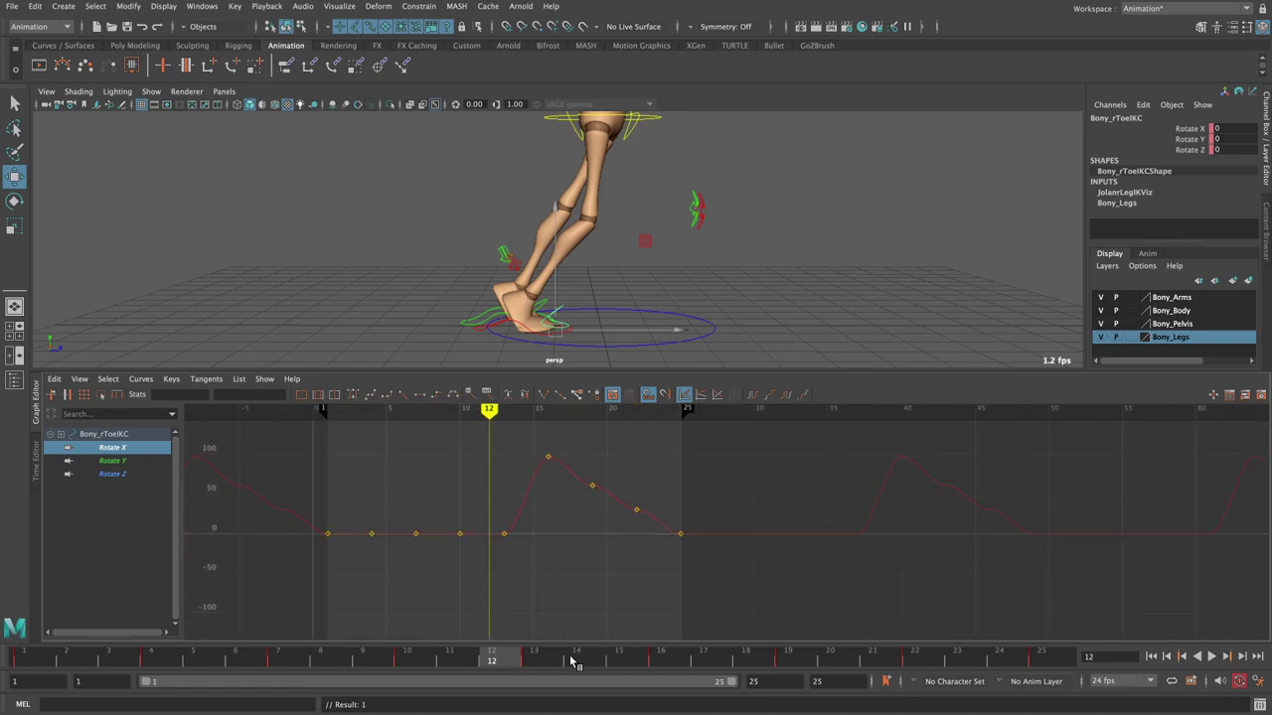
- Review the frame-16 peak, then tilt the frame-19 key's tangent (60.733) downward
{"action": "left_click_drag", "start_coordinate": [571, 661], "coordinate": [666, 664]}
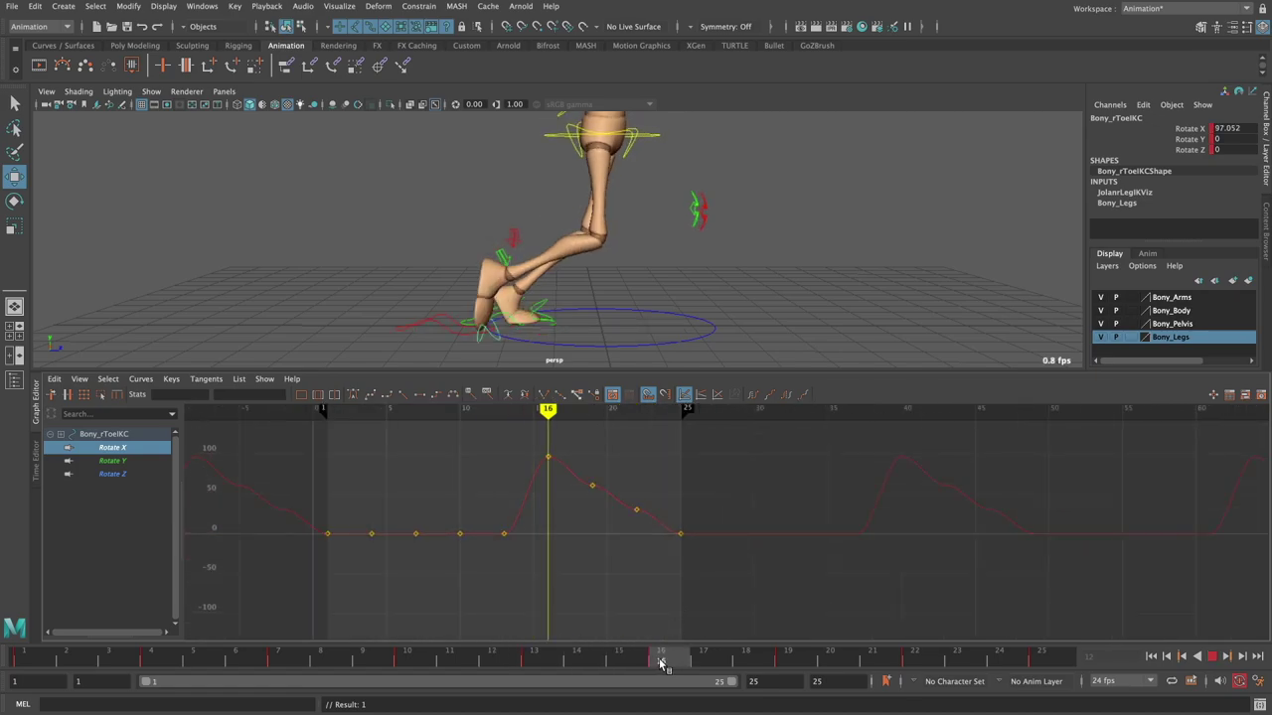
{"action": "scroll", "coordinate": [624, 497], "scroll_direction": "up", "scroll_amount": 1}
{"action": "scroll", "coordinate": [624, 497], "scroll_direction": "up", "scroll_amount": 2}
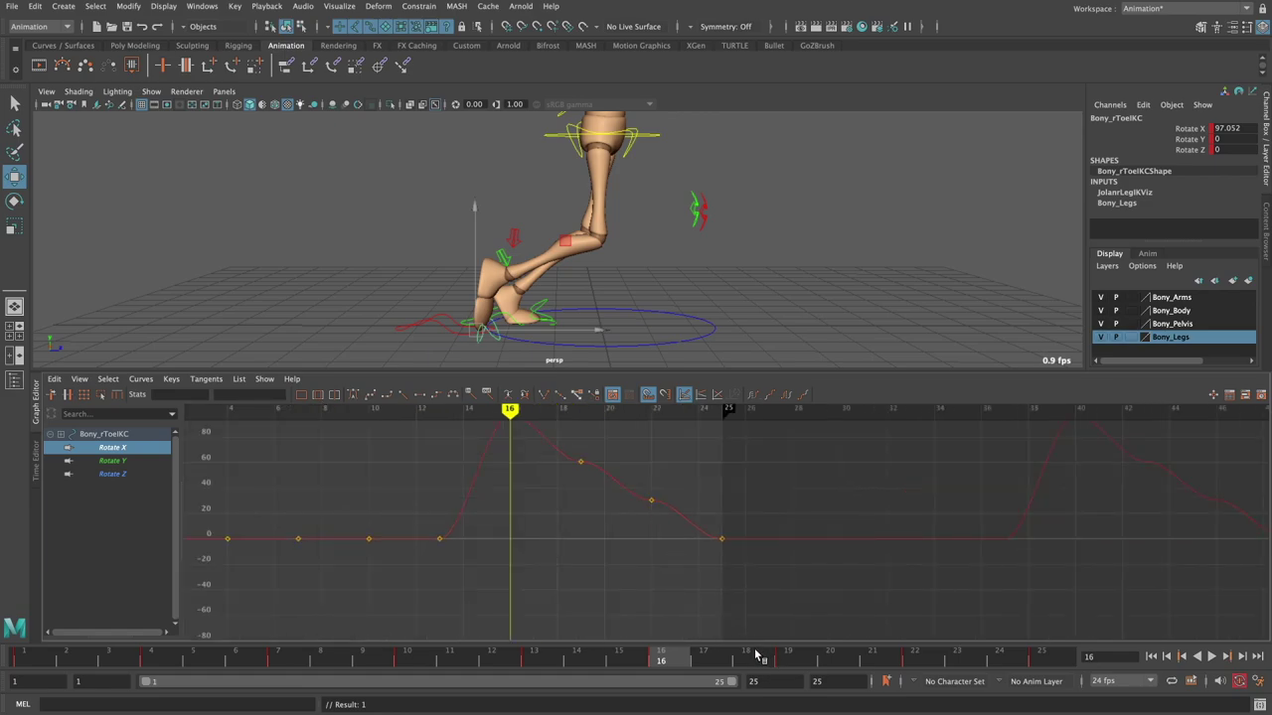
{"action": "left_click", "coordinate": [784, 660]}
{"action": "mouse_move", "coordinate": [633, 441]}
{"action": "middle_mouse_down", "text": "alt"}
{"action": "mouse_move", "coordinate": [667, 491]}
{"action": "mouse_move", "coordinate": [700, 510]}
{"action": "middle_mouse_up", "text": "alt"}
{"action": "left_click", "coordinate": [647, 533]}
{"action": "left_click_drag", "start_coordinate": [724, 528], "coordinate": [734, 580]}
- Raise the frame-19 Rotate X key and tilt the frame-22 tangent steeply downward
{"action": "left_click", "coordinate": [647, 532]}
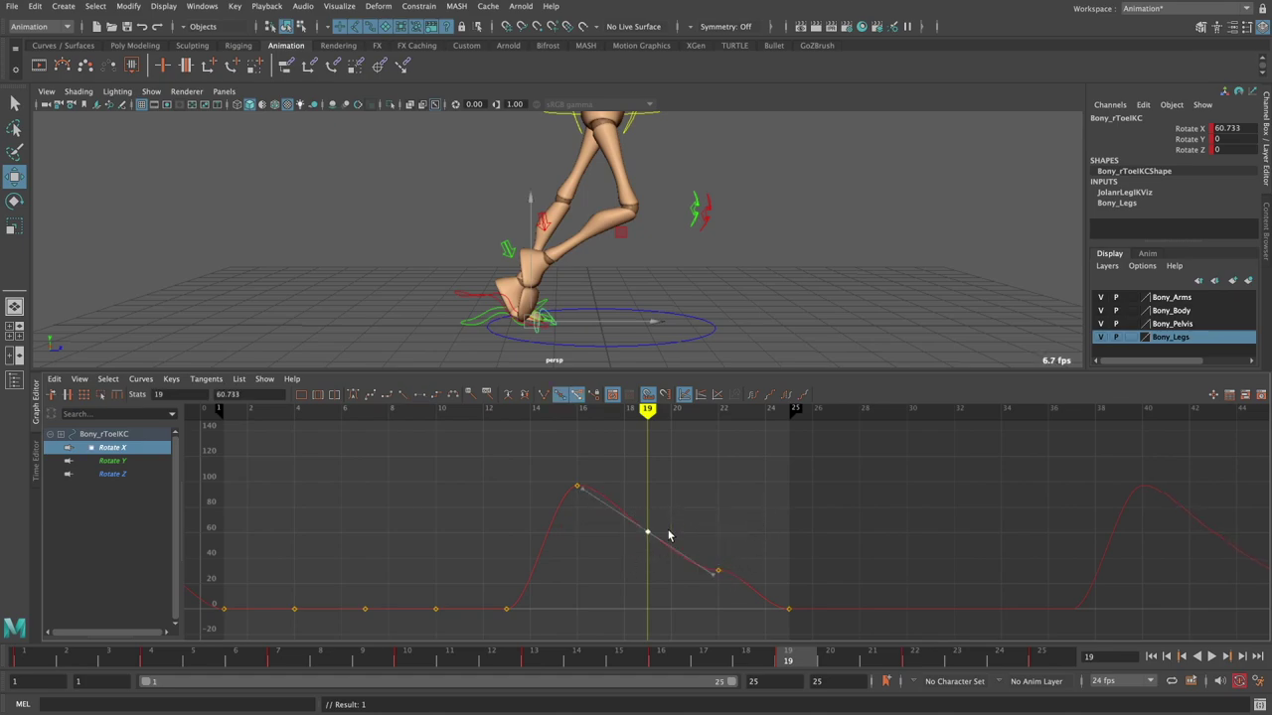
{"action": "middle_click_drag", "start_coordinate": [656, 531], "coordinate": [679, 510]}
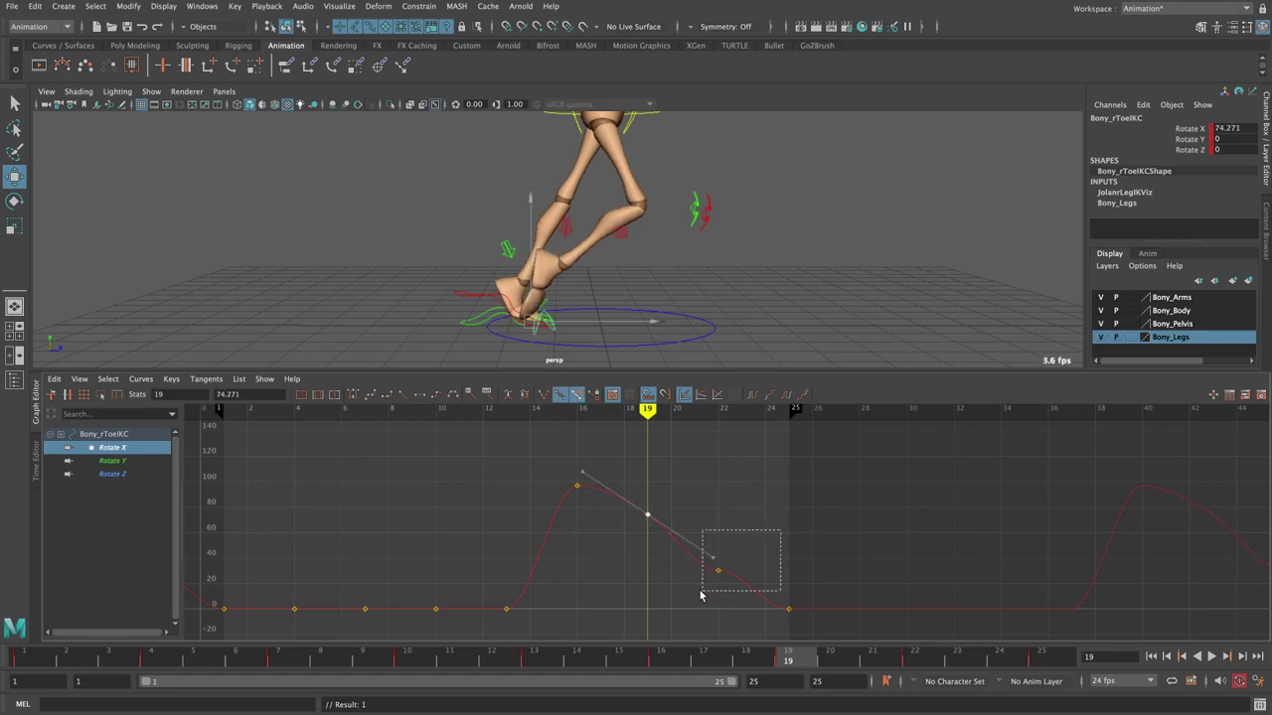
{"action": "left_click_drag", "start_coordinate": [781, 532], "coordinate": [700, 594]}
{"action": "middle_click_drag", "start_coordinate": [789, 594], "coordinate": [774, 620]}
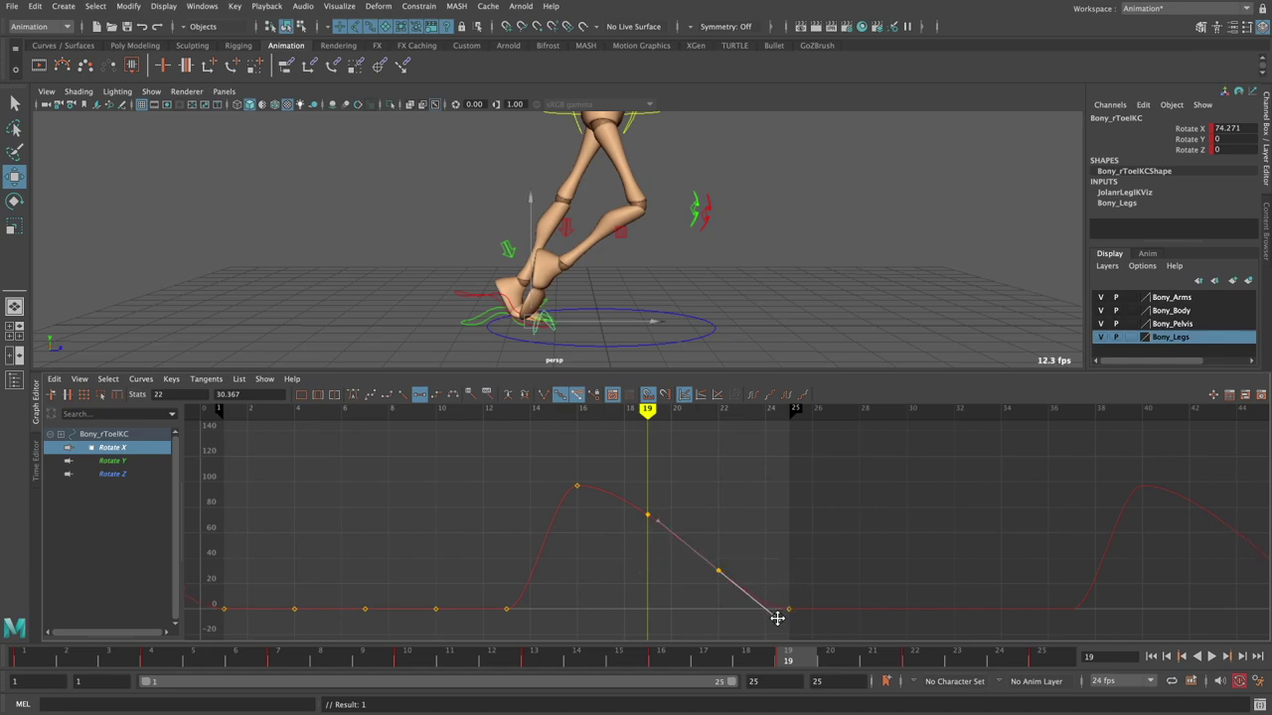
{"action": "left_click", "coordinate": [647, 513]}
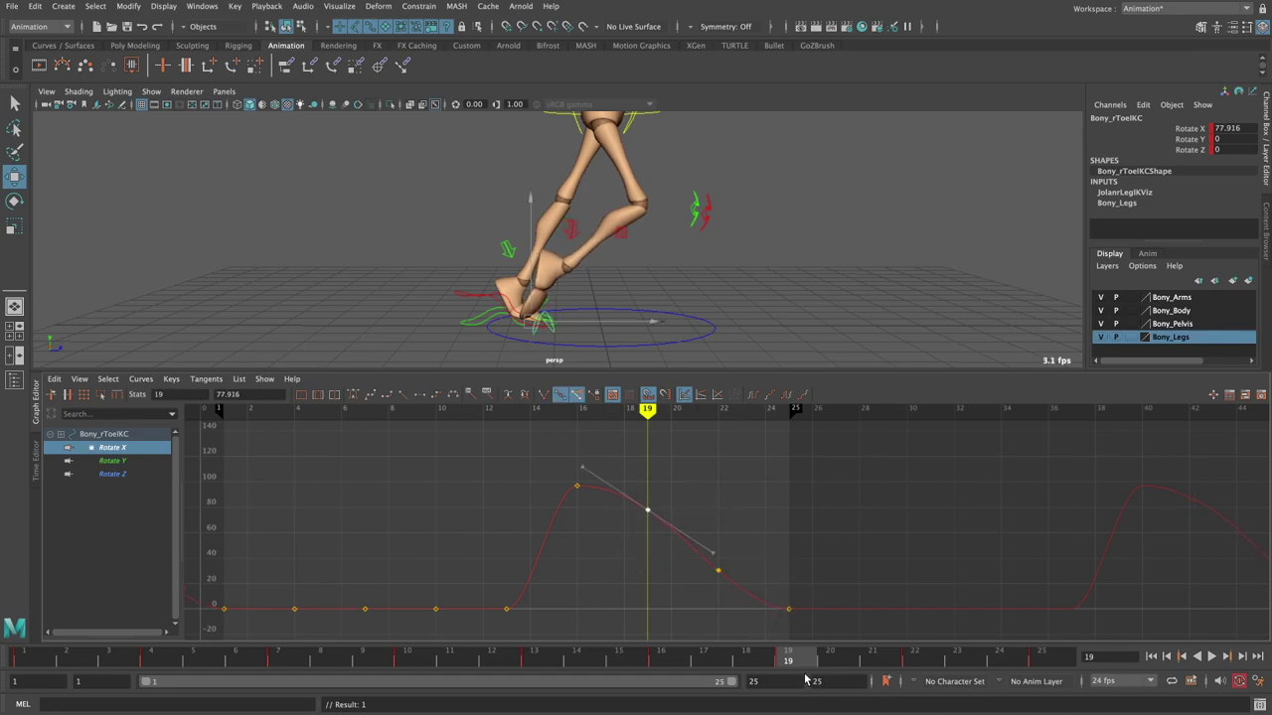
- Scrub frames 16 to 24 to review the falloff, then return to frame 16
{"action": "left_click_drag", "start_coordinate": [684, 659], "coordinate": [1031, 664]}
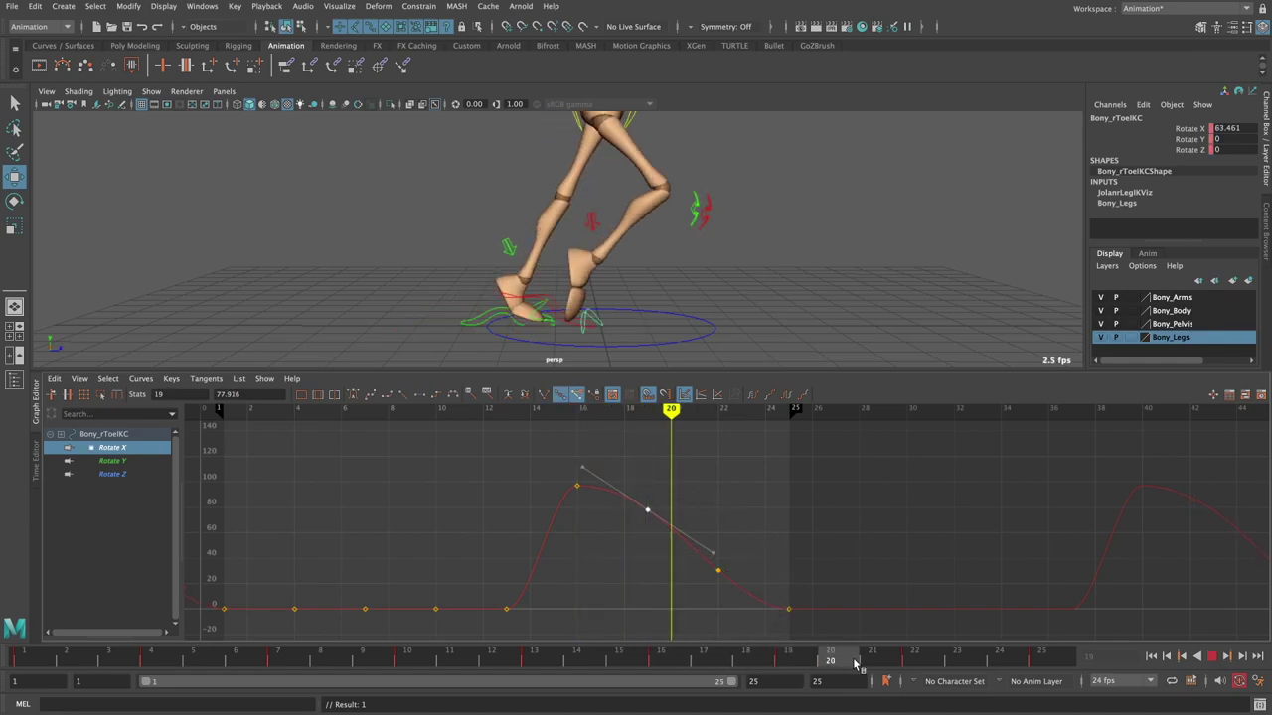
{"action": "key", "text": "Escape"}
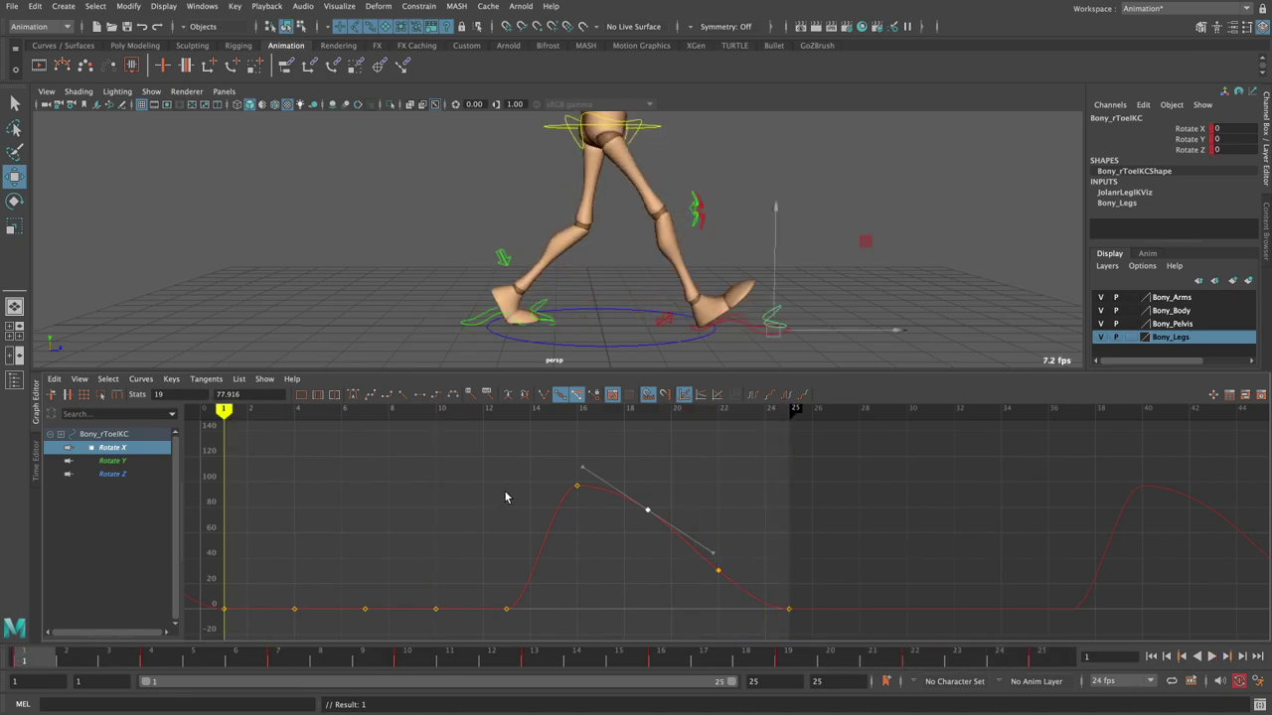
{"action": "left_click_drag", "start_coordinate": [596, 517], "coordinate": [596, 516]}
{"action": "left_click", "coordinate": [684, 659]}
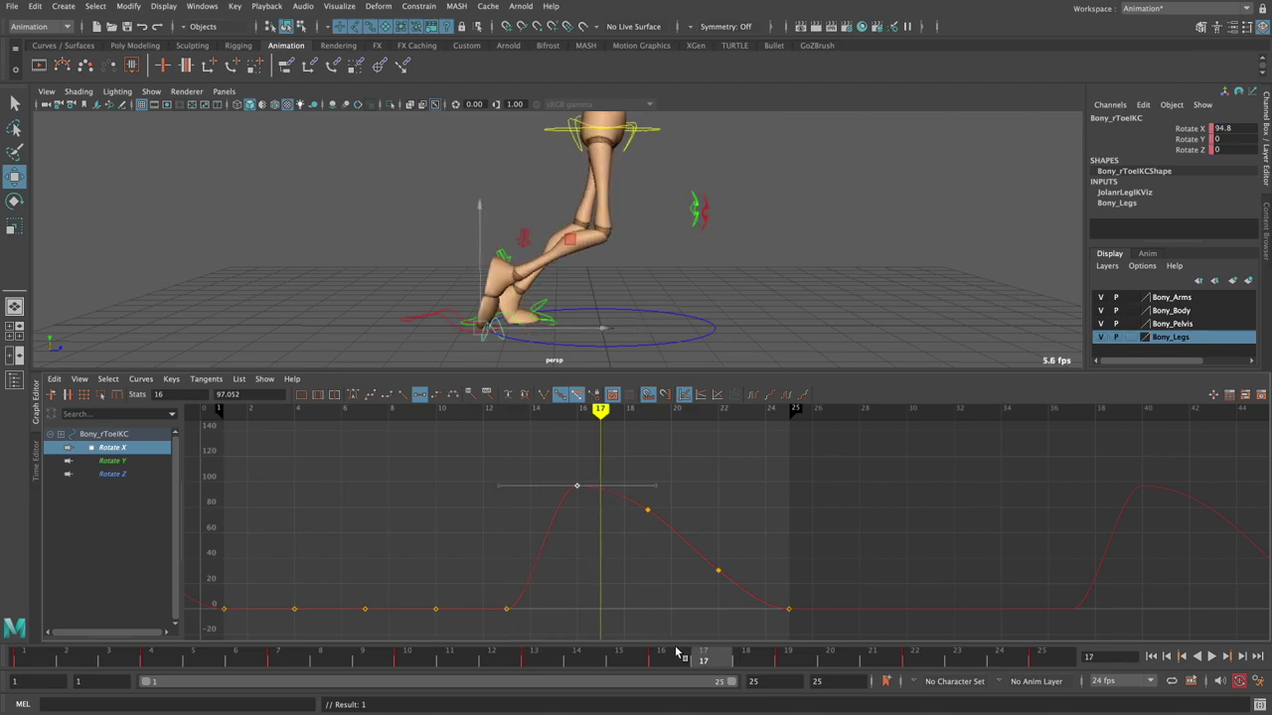
{"action": "left_click", "coordinate": [662, 658]}
- Steepen a falloff key's tangent and tilt the frame-16 peak (97.052) tangent upward
{"action": "mouse_move", "coordinate": [536, 462]}
{"action": "left_mouse_down"}
{"action": "mouse_move", "coordinate": [626, 522]}
{"action": "mouse_move", "coordinate": [625, 535]}
{"action": "left_mouse_up"}
{"action": "left_click_drag", "start_coordinate": [736, 510], "coordinate": [724, 534]}
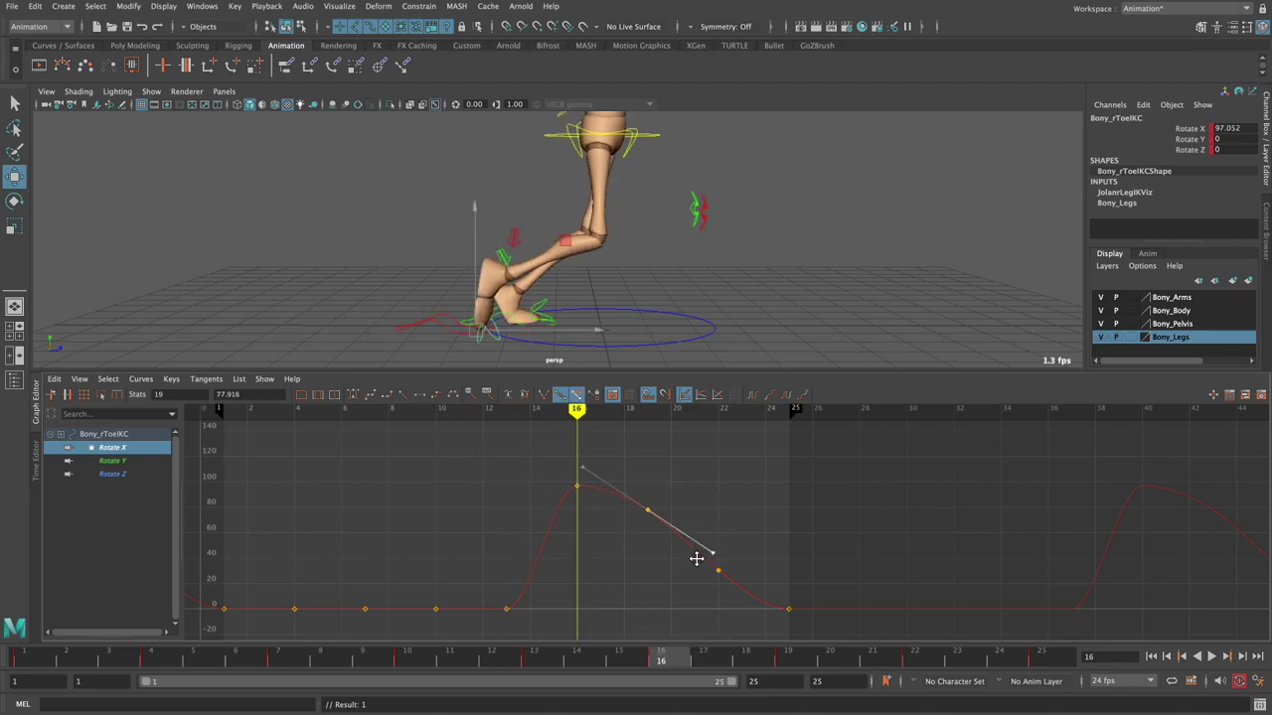
{"action": "middle_click_drag", "start_coordinate": [697, 558], "coordinate": [692, 565]}
{"action": "left_click_drag", "start_coordinate": [592, 471], "coordinate": [556, 502]}
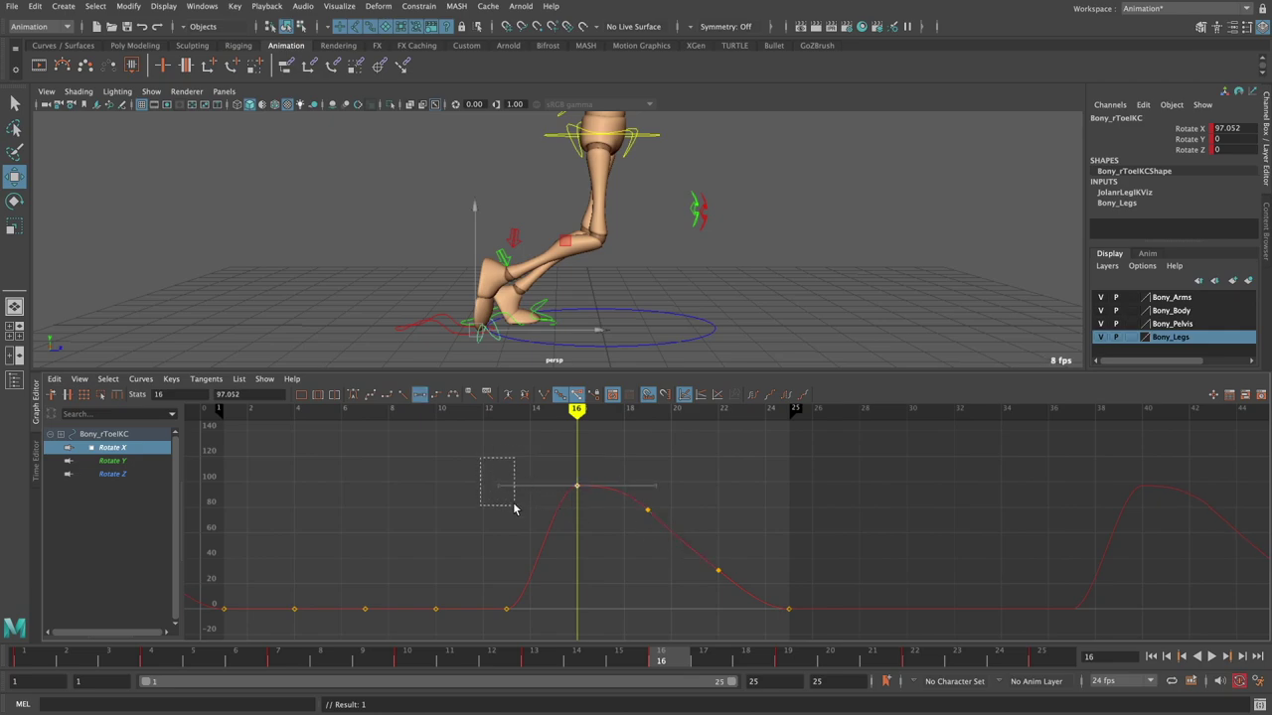
{"action": "middle_click_drag", "start_coordinate": [513, 509], "coordinate": [530, 541]}
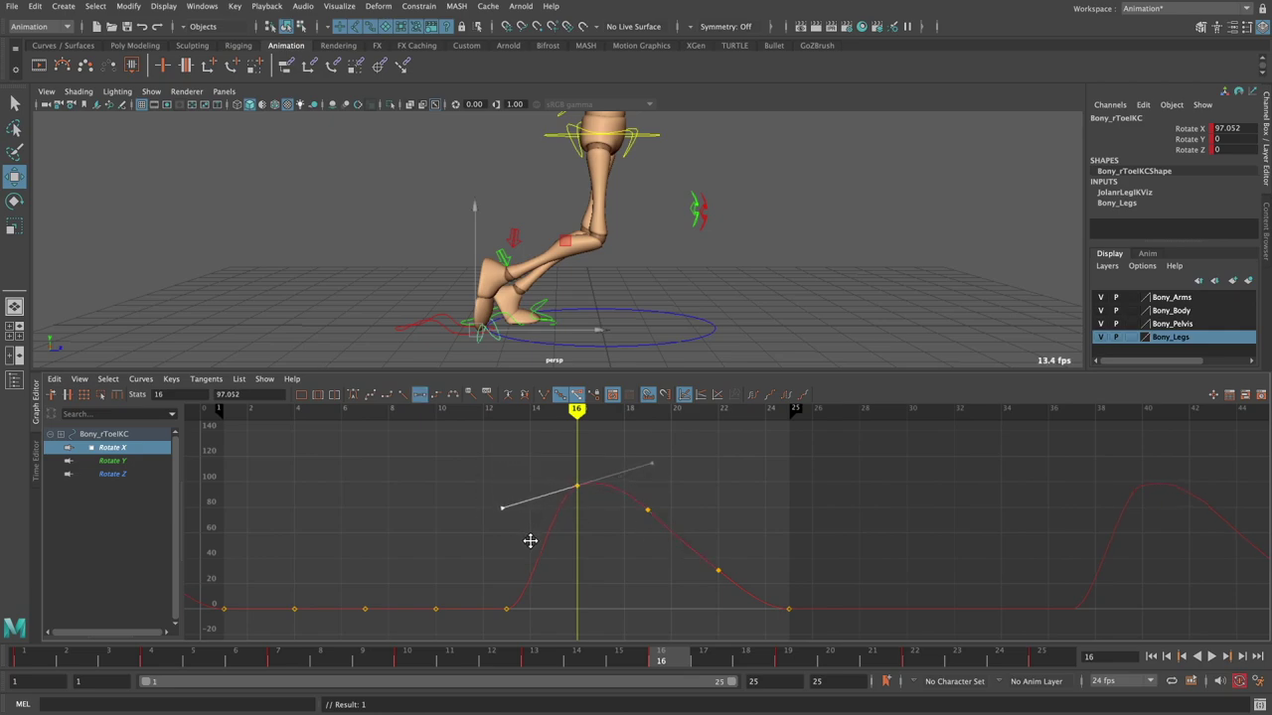
{"action": "left_click", "coordinate": [635, 544]}
- Play the walk from frame 1, scrub frames 10 to 18, and replay it
{"action": "left_click", "coordinate": [1150, 657]}
{"action": "left_click", "coordinate": [1212, 656]}
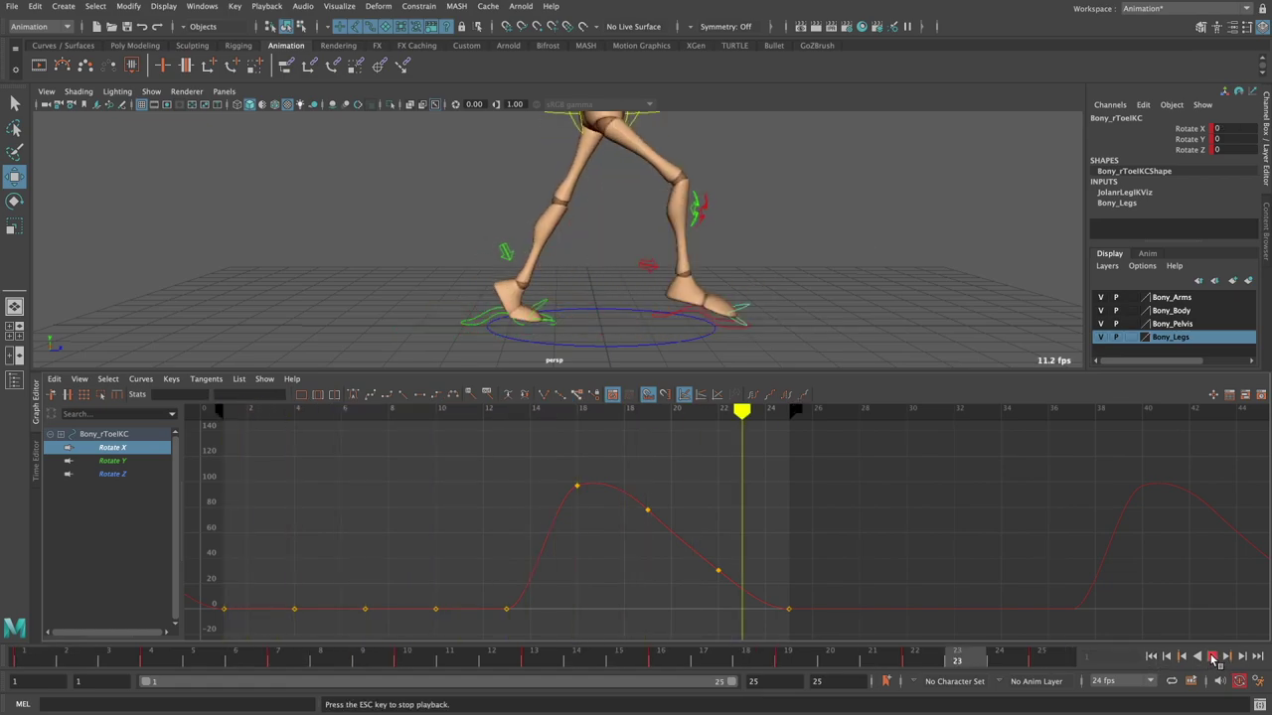
{"action": "left_click_drag", "start_coordinate": [411, 668], "coordinate": [1009, 666]}
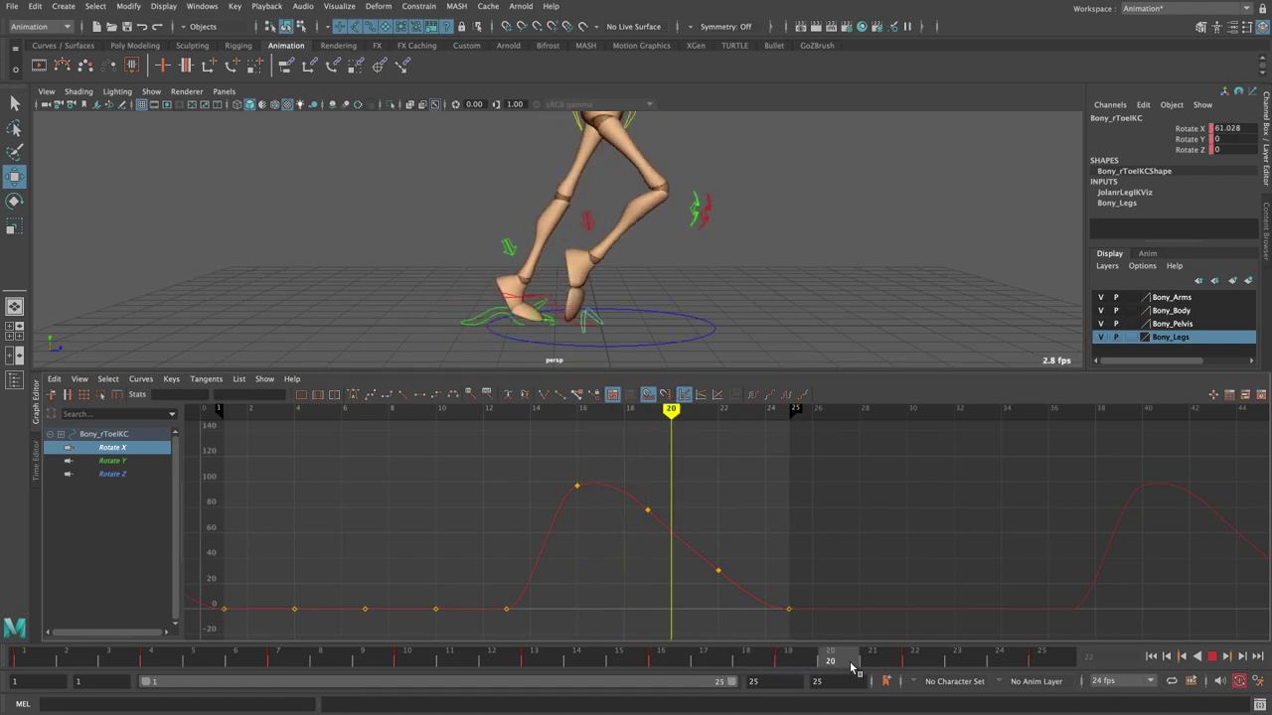
{"action": "key", "text": "alt+shift+v"}
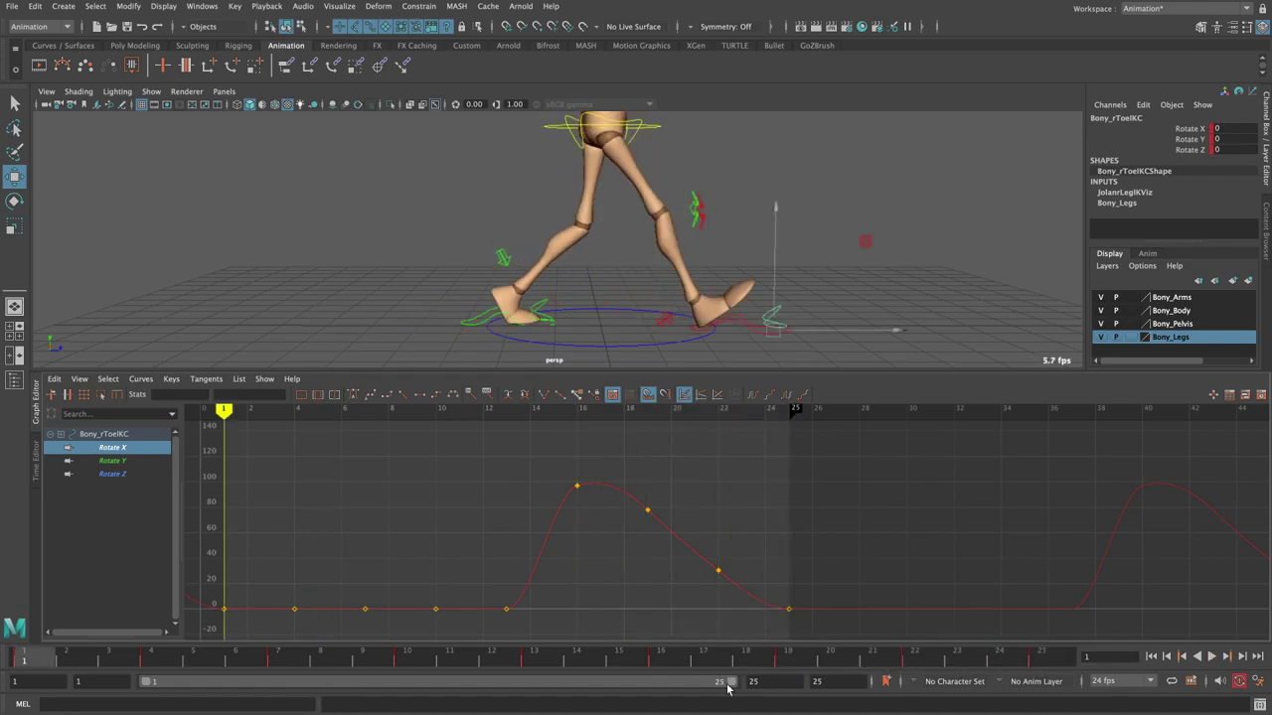
{"action": "left_click", "coordinate": [1210, 658]}
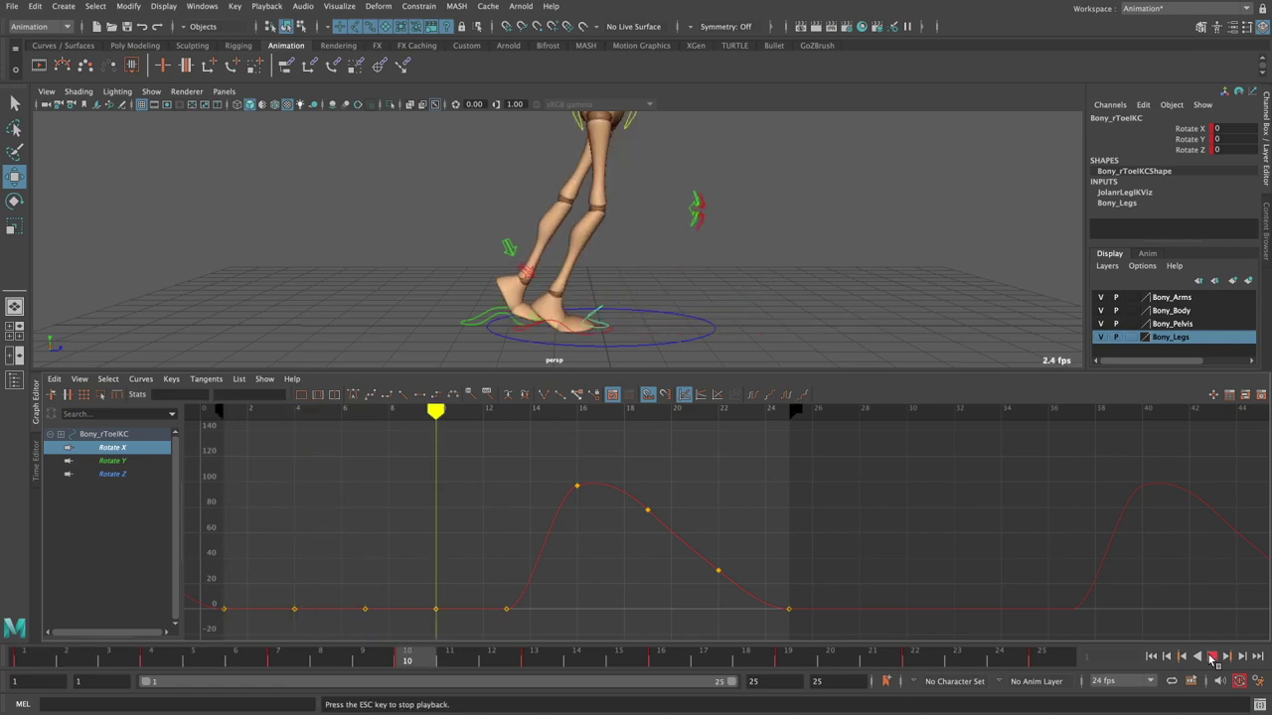
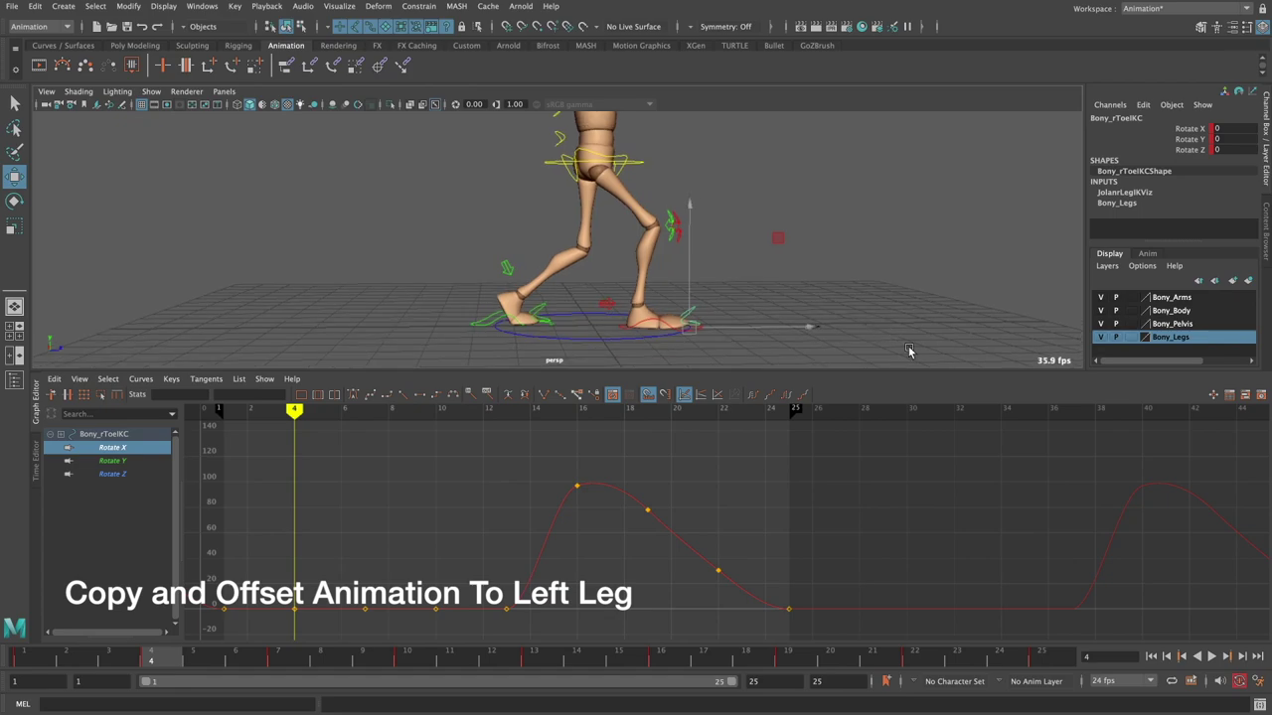
- Set the Time Slider playback speed to real-time 24 fps x 1 and save the preferences
{"action": "left_click", "coordinate": [1256, 680]}
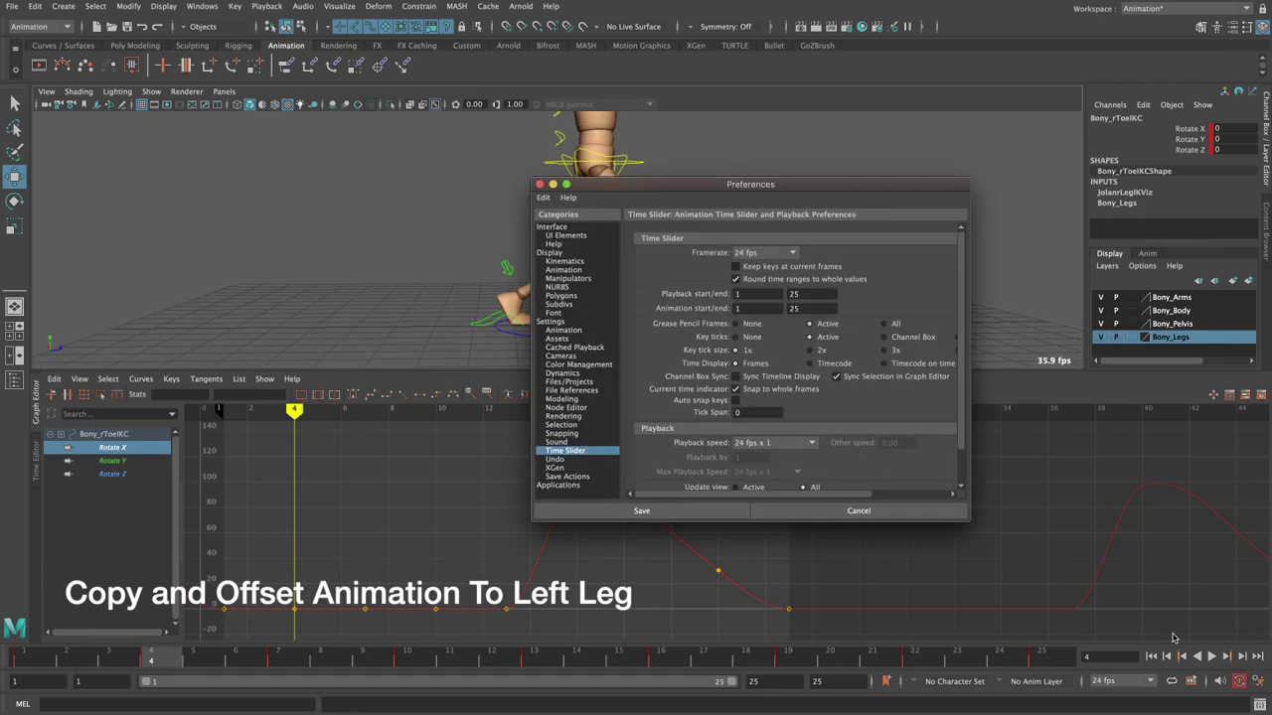
{"action": "left_click", "coordinate": [763, 446]}
{"action": "left_click", "coordinate": [765, 455]}
{"action": "left_click", "coordinate": [642, 511]}
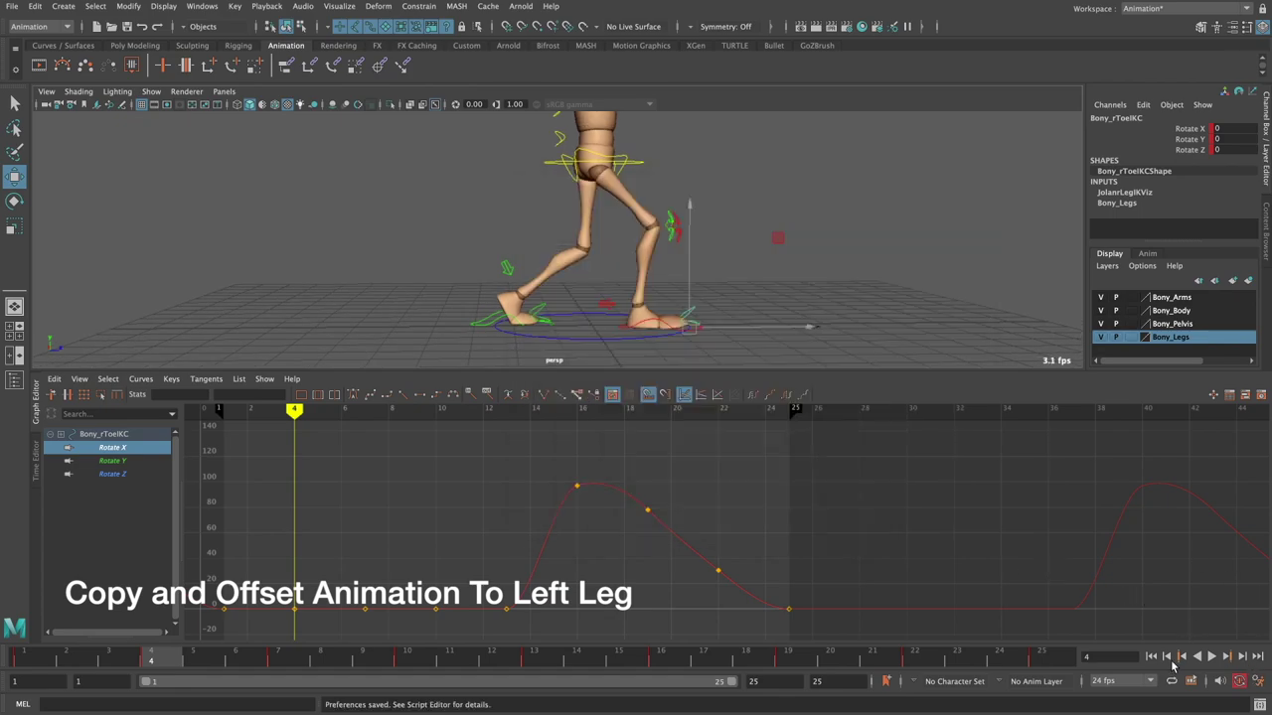
- Play the right leg's walk animation from the first frame, then stop it
{"action": "left_click", "coordinate": [1150, 657]}
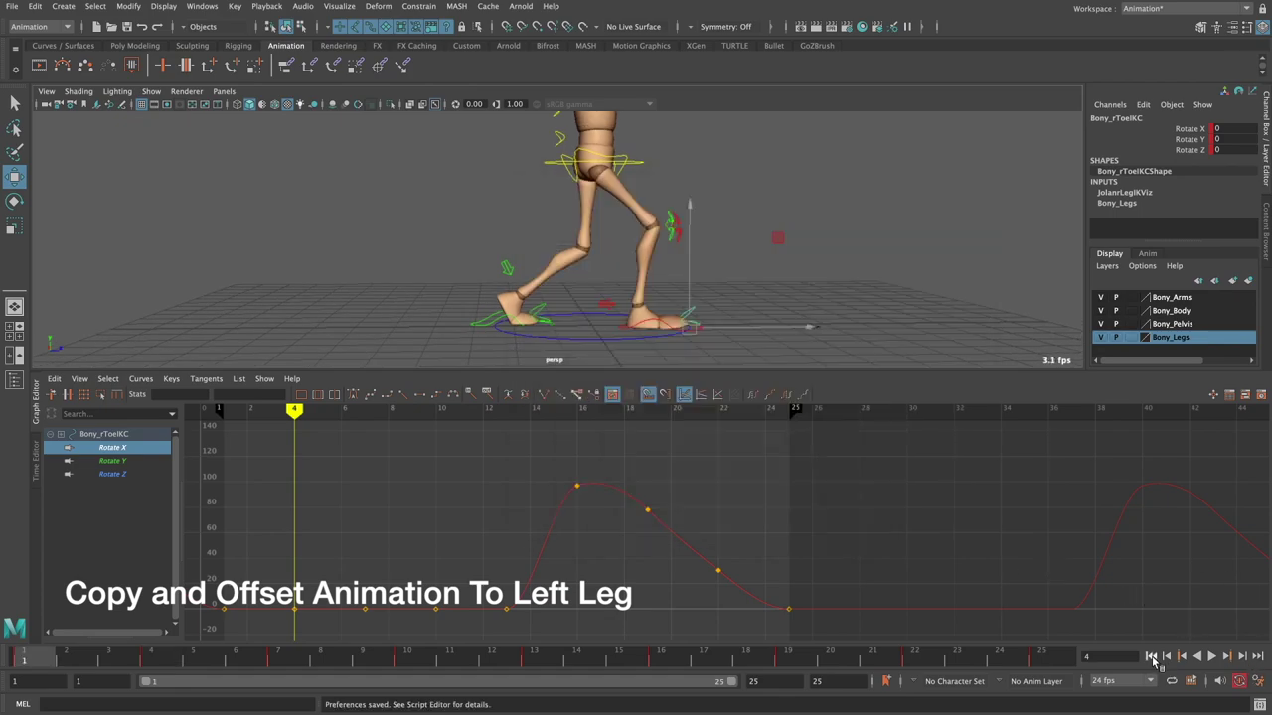
{"action": "left_click", "coordinate": [1211, 656]}
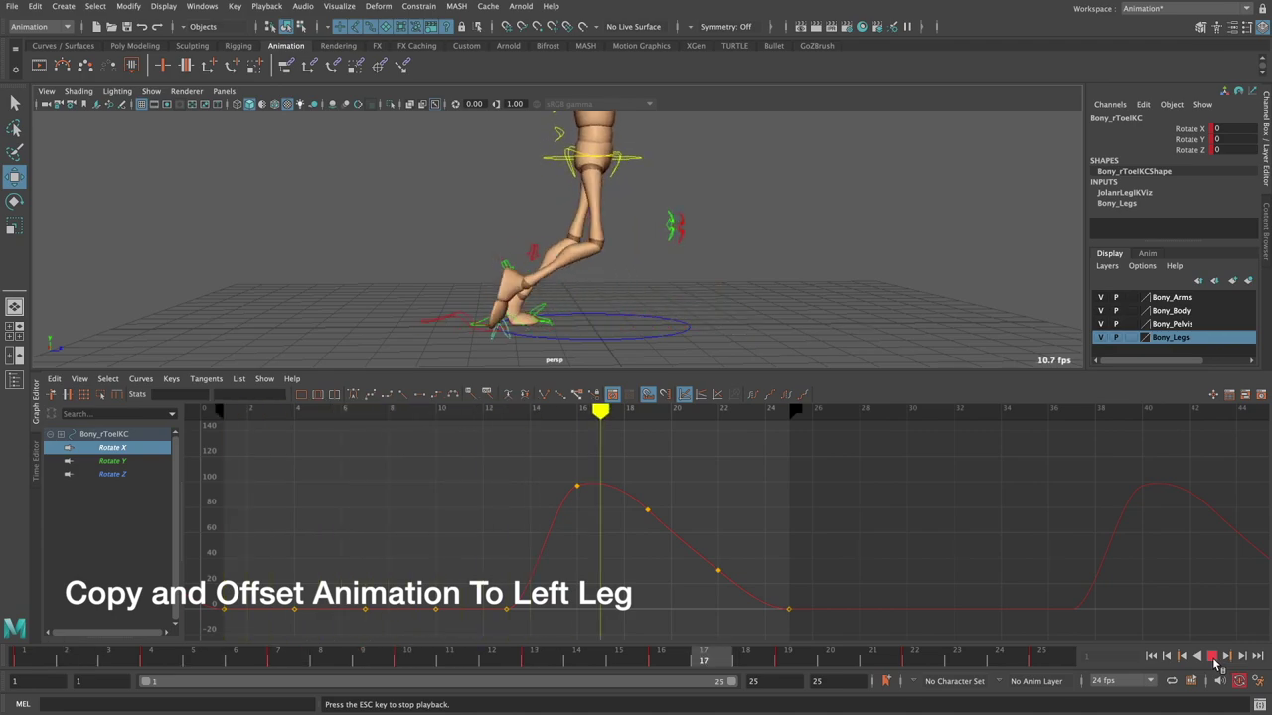
{"action": "left_click", "coordinate": [1213, 658]}
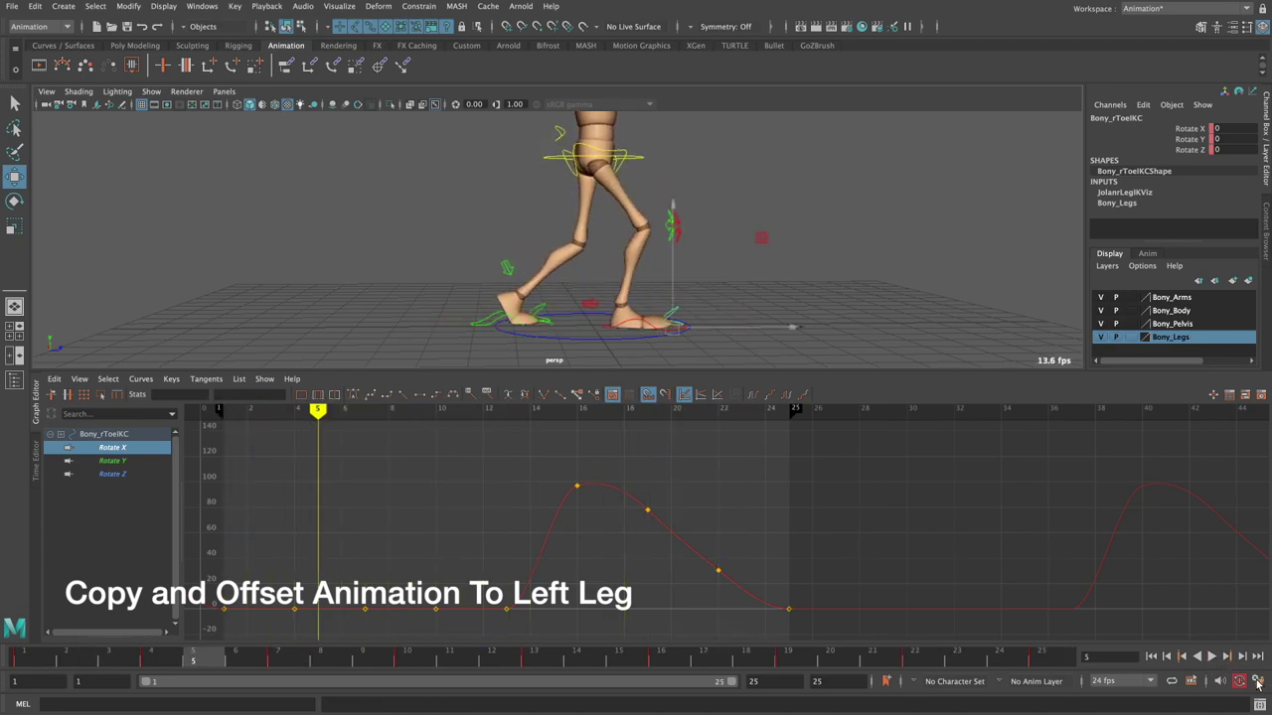
- Confirm the playback speed stays at real-time 24 fps and save again
{"action": "left_click", "coordinate": [1257, 682]}
{"action": "left_click", "coordinate": [773, 442]}
{"action": "left_click", "coordinate": [765, 455]}
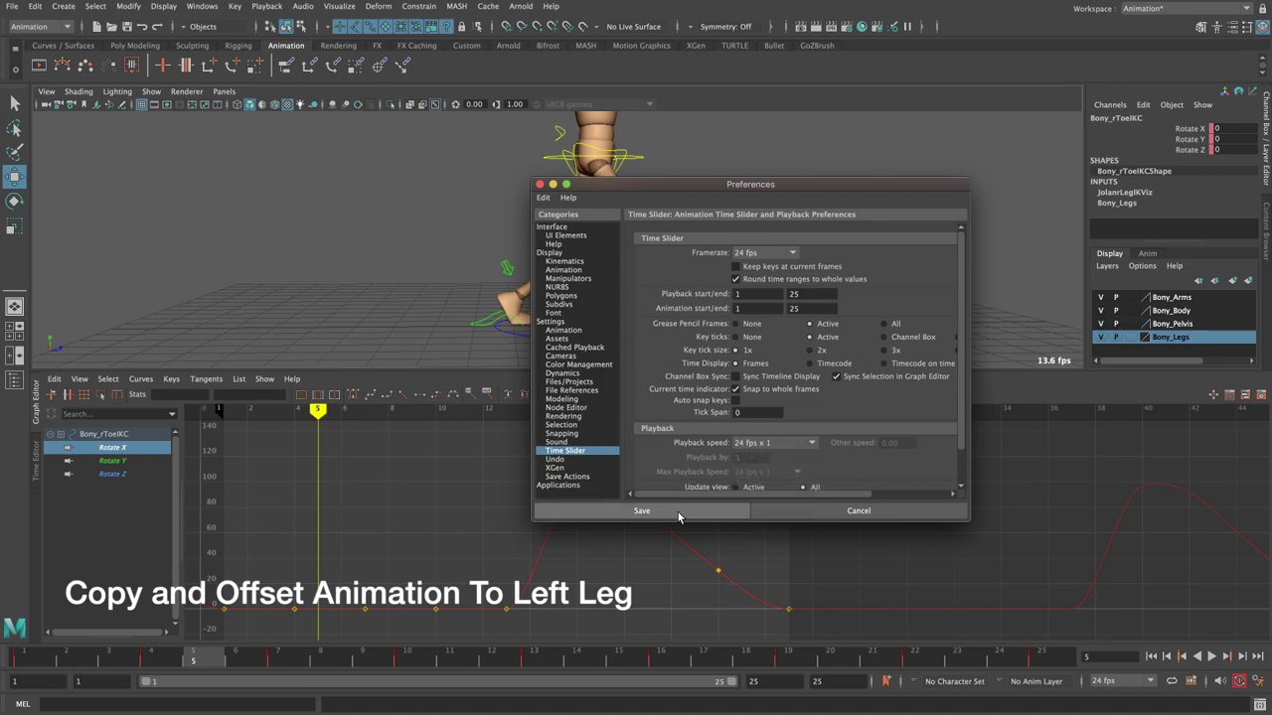
{"action": "left_click", "coordinate": [679, 513]}
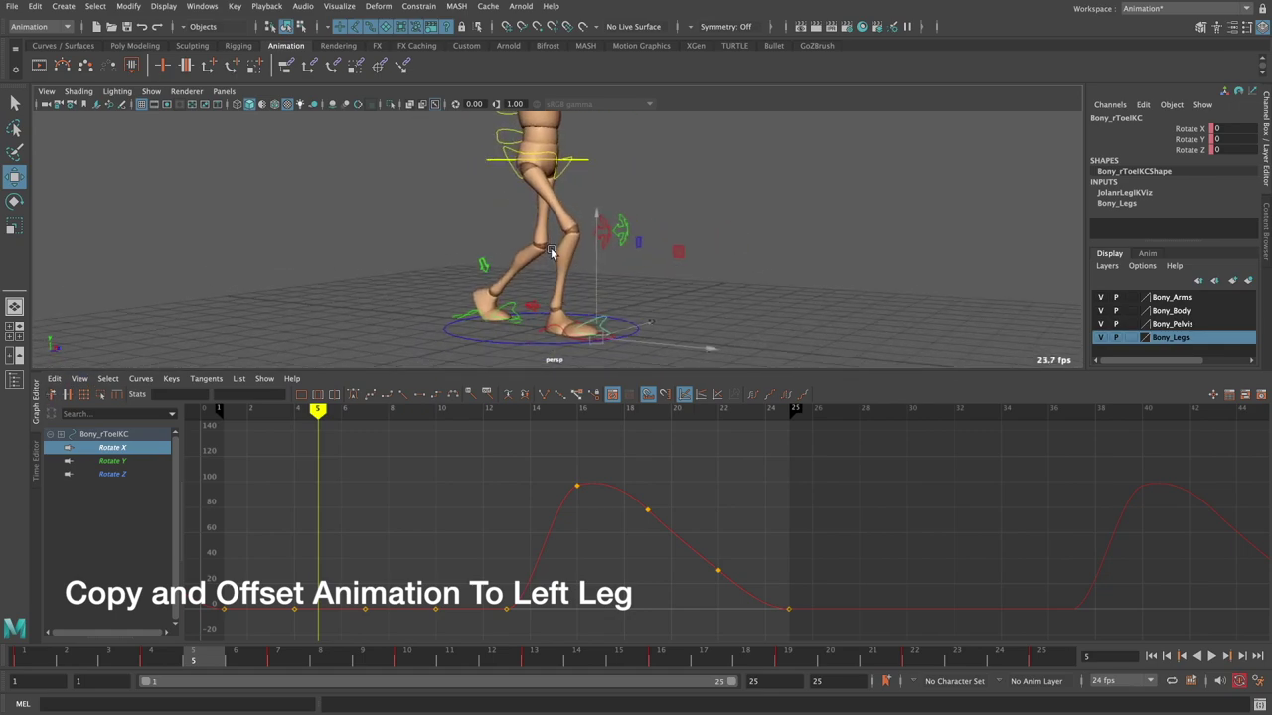
- Copy all of Bony_rFootIKC's keys from the time slider starting at frame 1
{"action": "left_click", "coordinate": [807, 266]}
{"action": "left_click", "coordinate": [538, 314]}
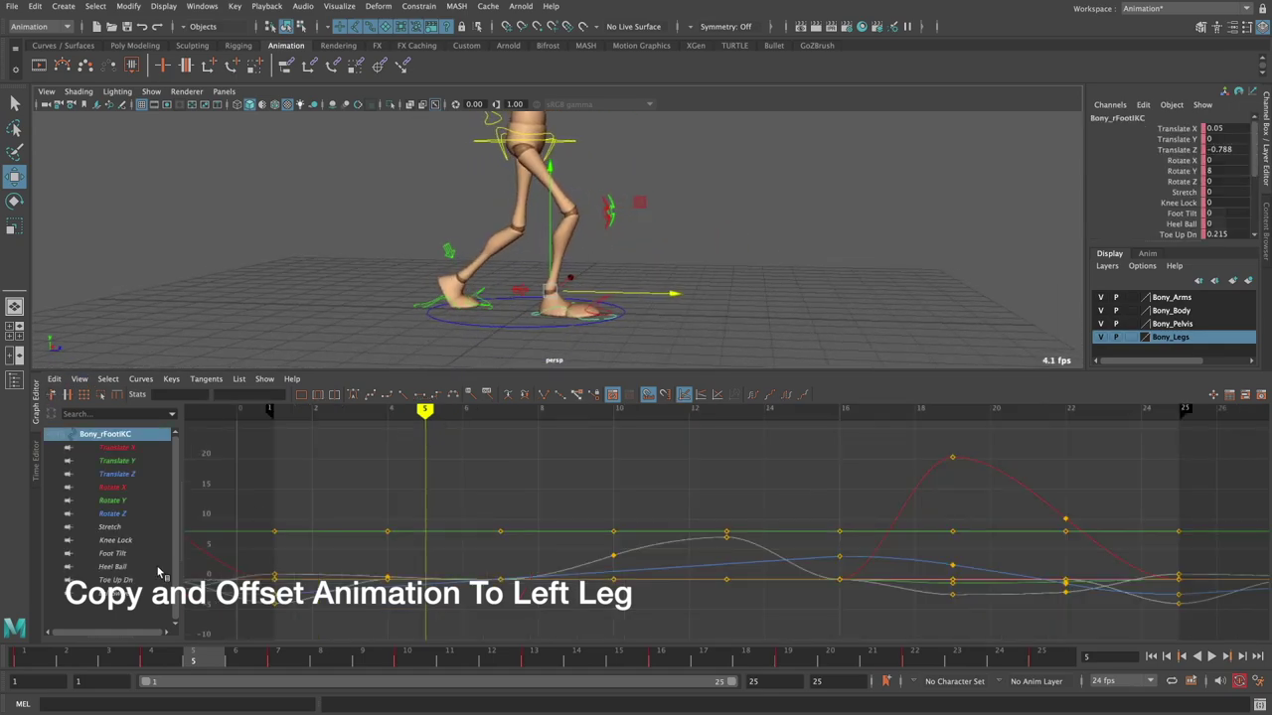
{"action": "left_click", "coordinate": [33, 666]}
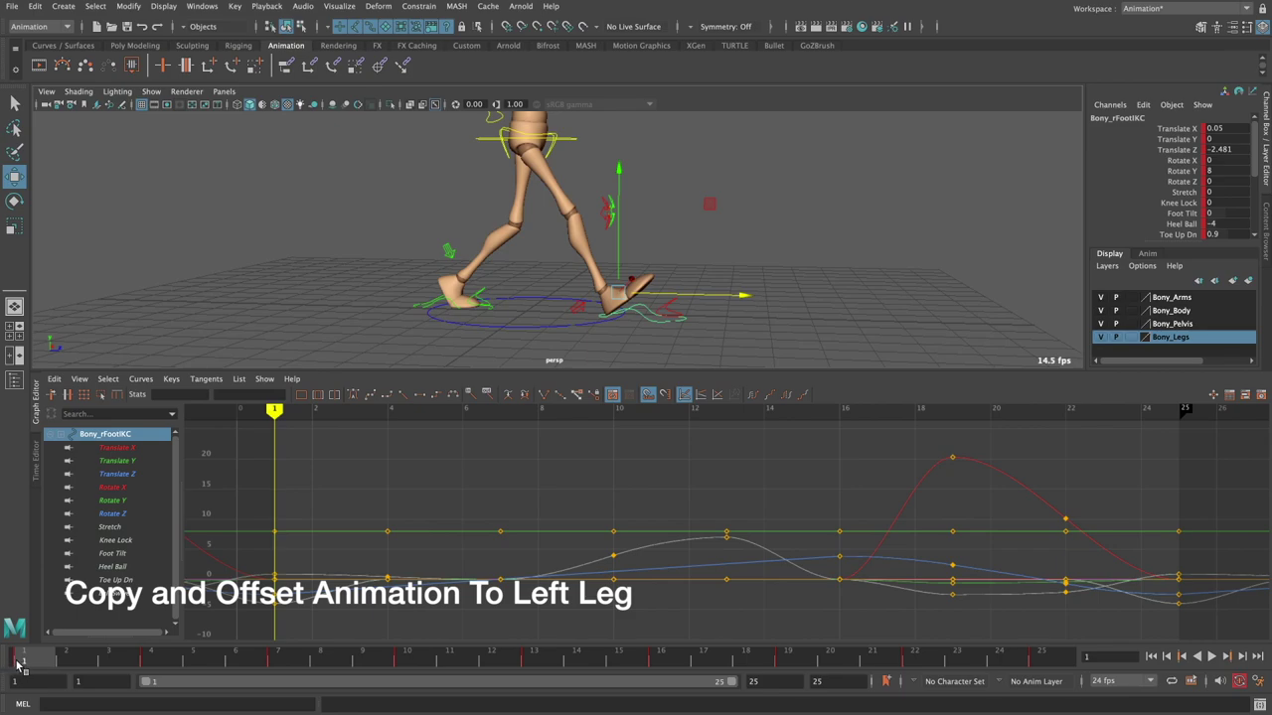
{"action": "double_click", "coordinate": [19, 661]}
{"action": "right_click", "coordinate": [24, 660]}
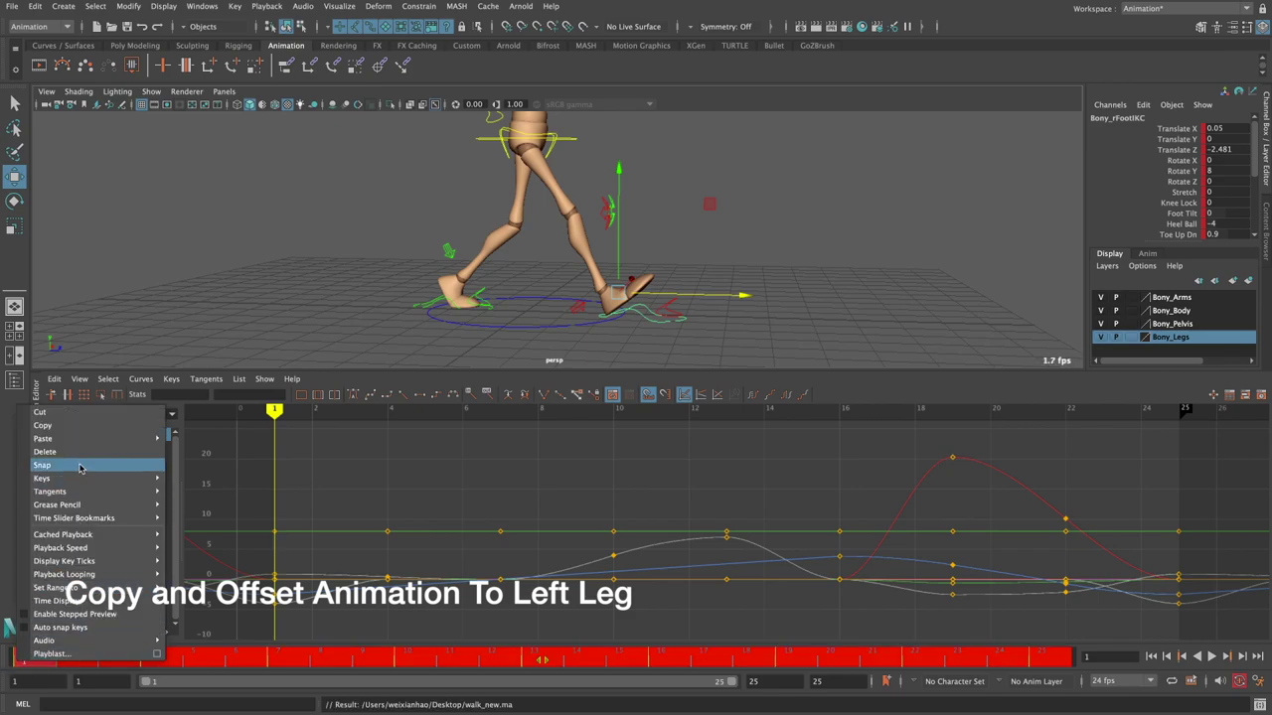
{"action": "left_click", "coordinate": [73, 426]}
- Paste the right foot's keys onto Bony_lFootIKC
{"action": "left_click", "coordinate": [800, 188]}
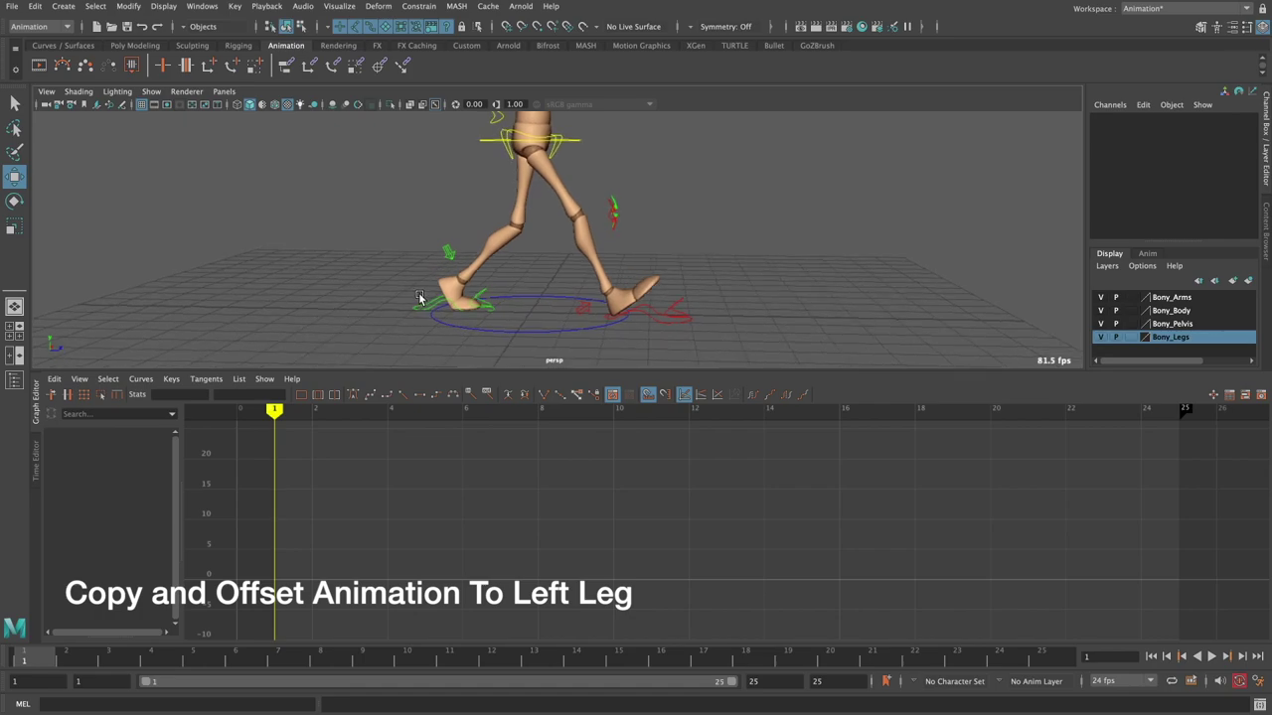
{"action": "left_click", "coordinate": [424, 311]}
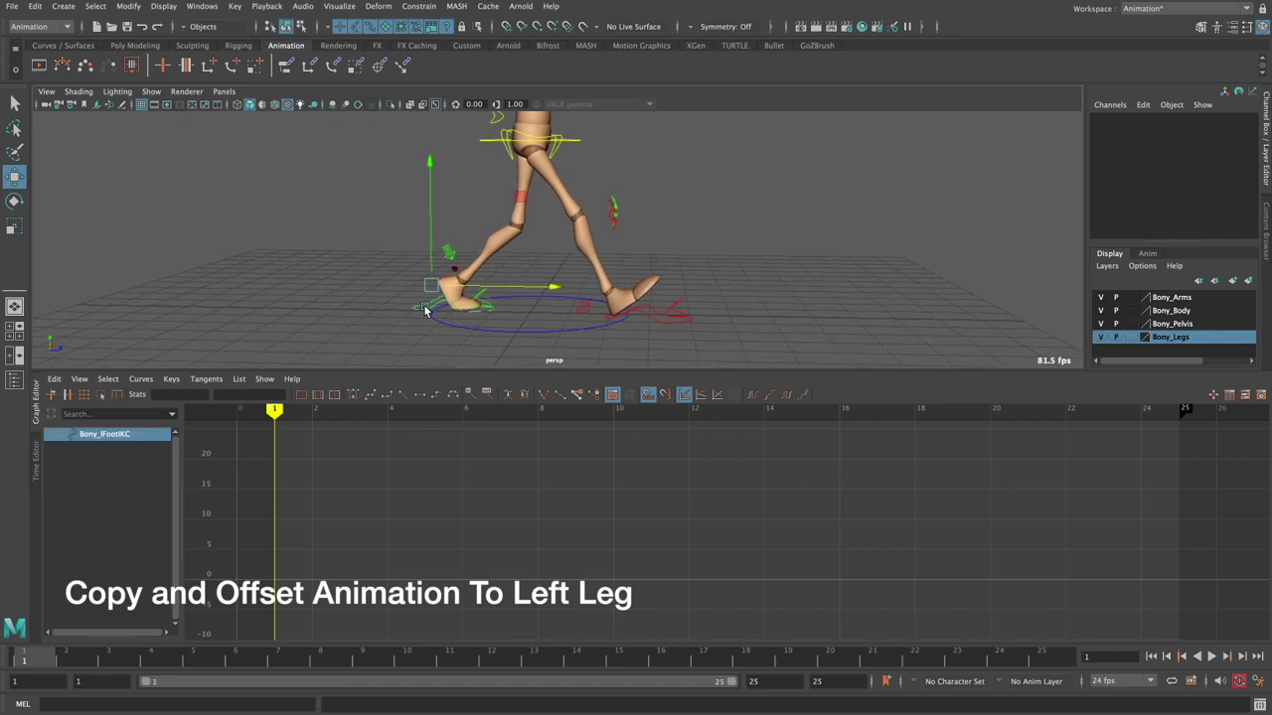
{"action": "right_click", "coordinate": [24, 659]}
{"action": "mouse_move", "coordinate": [99, 461]}
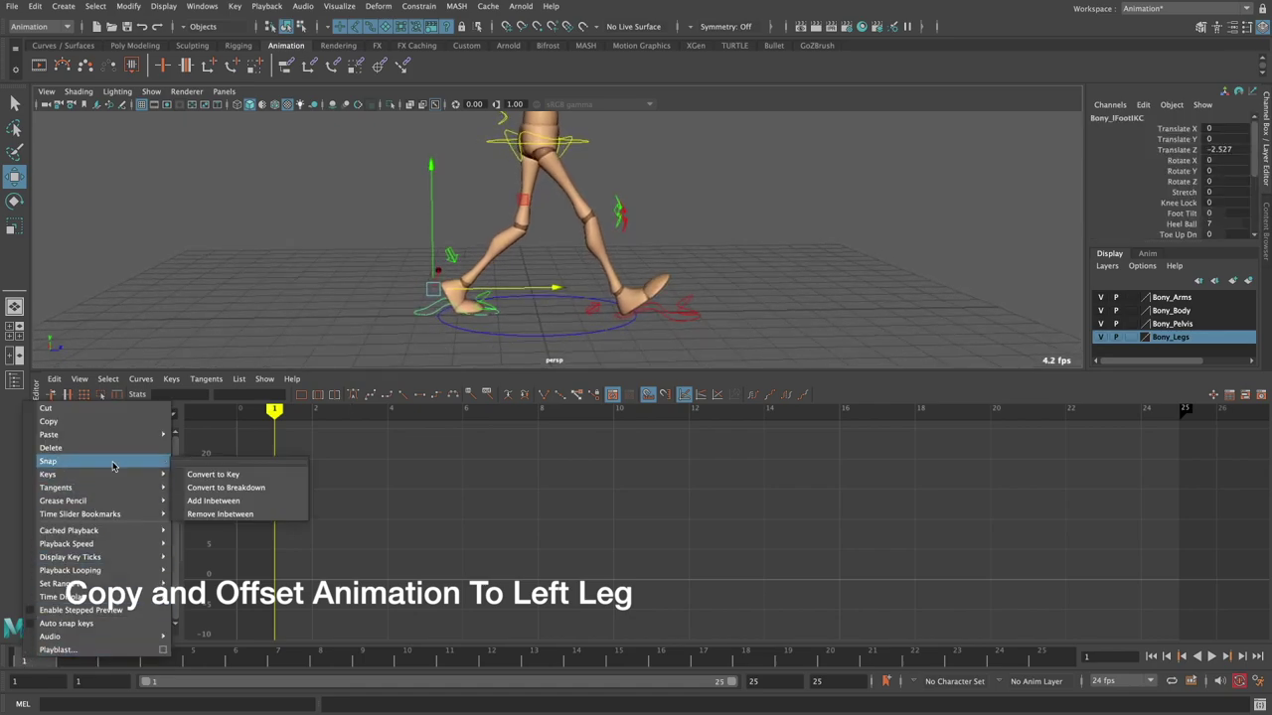
{"action": "left_click", "coordinate": [202, 440]}
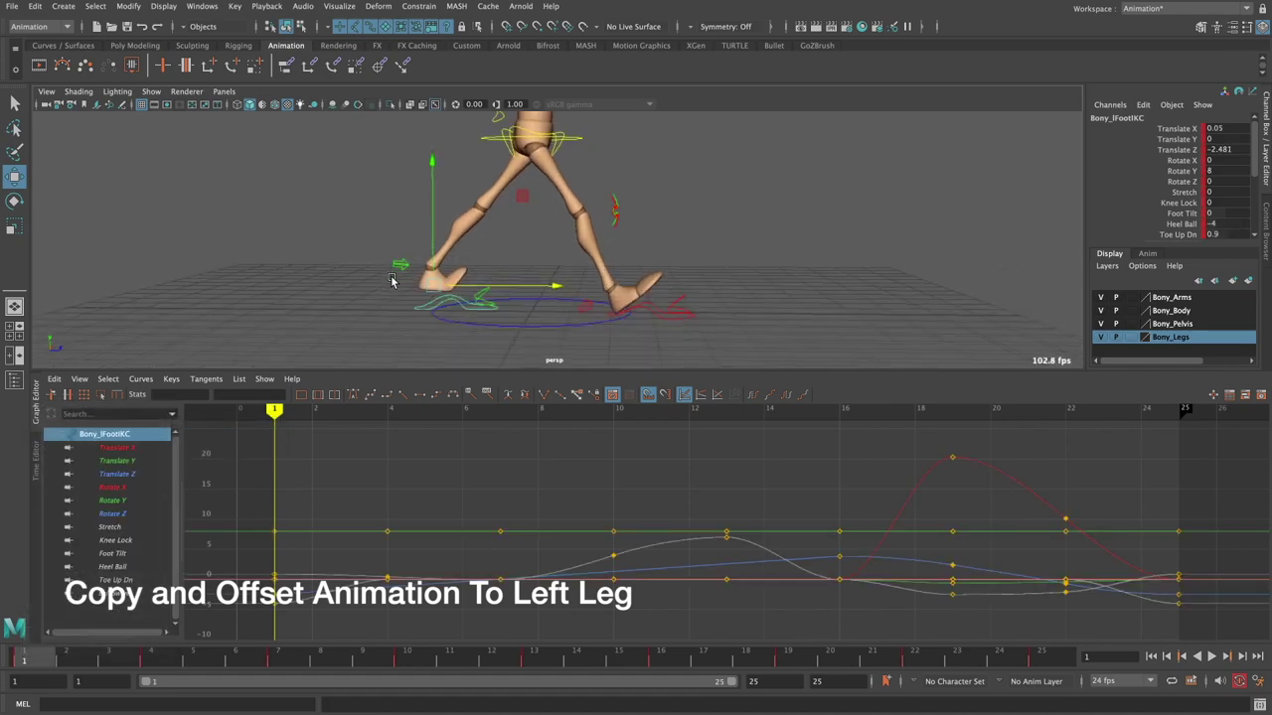
- Reselect the left foot control and select and frame all its curve keys in the Graph Editor
{"action": "left_click_drag", "start_coordinate": [404, 281], "coordinate": [437, 298], "text": "alt"}
{"action": "left_click", "coordinate": [449, 311]}
{"action": "left_click", "coordinate": [449, 311]}
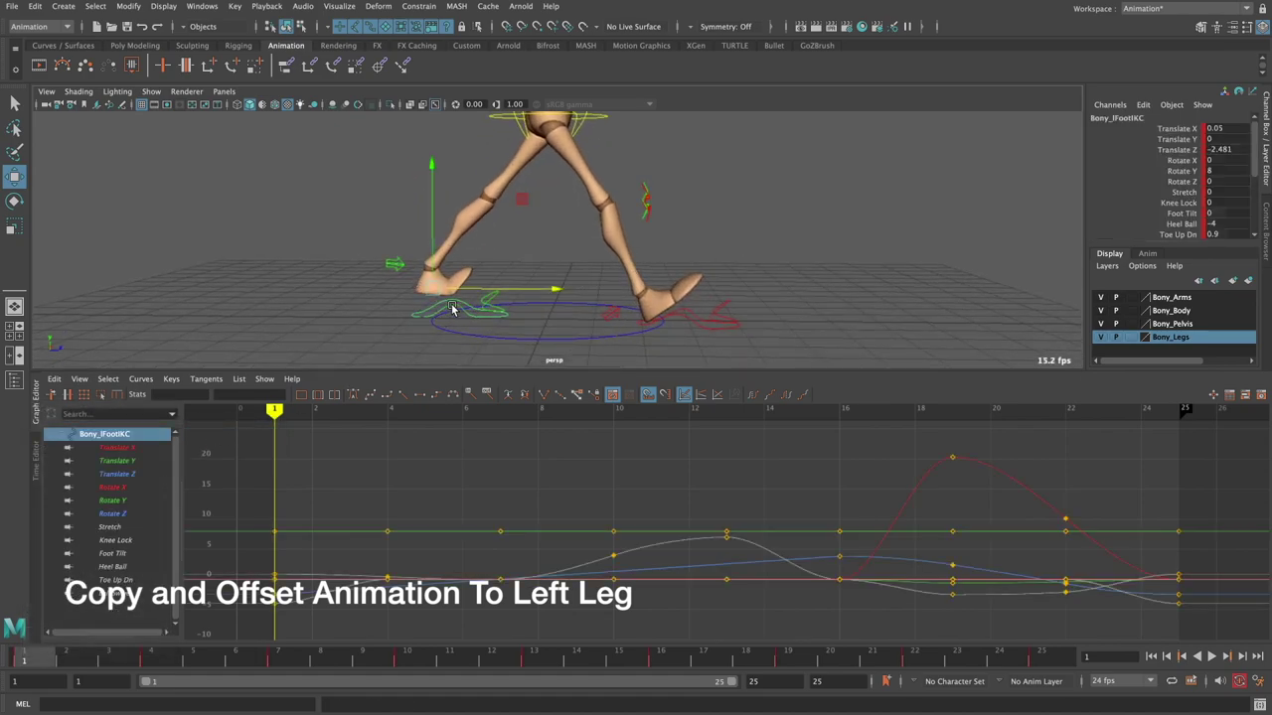
{"action": "left_click_drag", "start_coordinate": [651, 293], "coordinate": [616, 290], "text": "alt"}
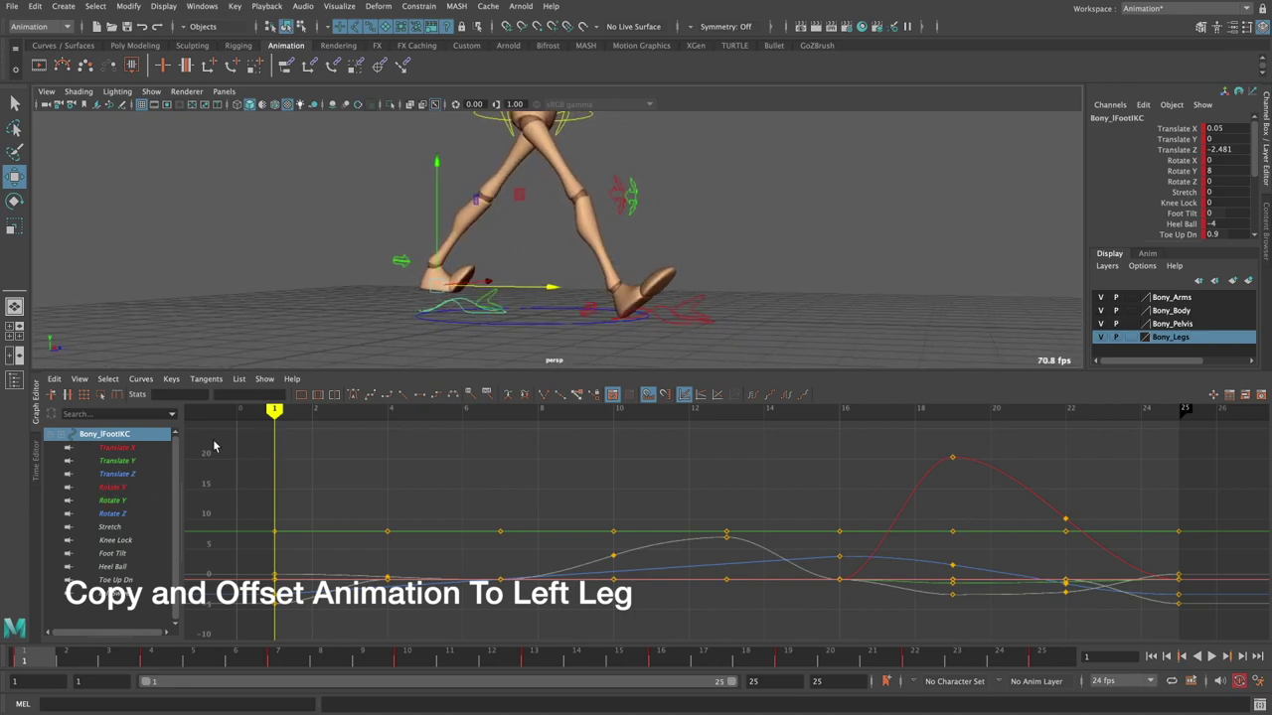
{"action": "left_click", "coordinate": [137, 480]}
{"action": "scroll", "coordinate": [627, 540], "scroll_direction": "down", "scroll_amount": 5}
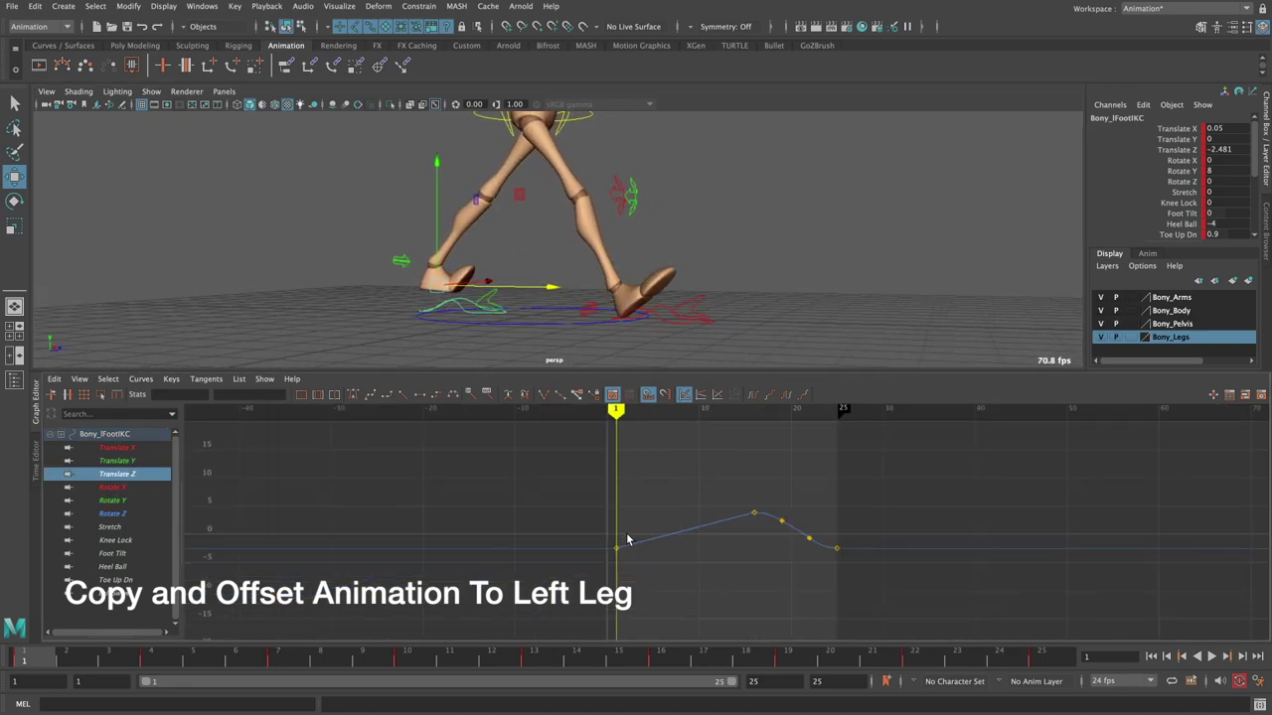
{"action": "left_click_drag", "start_coordinate": [526, 462], "coordinate": [855, 596]}
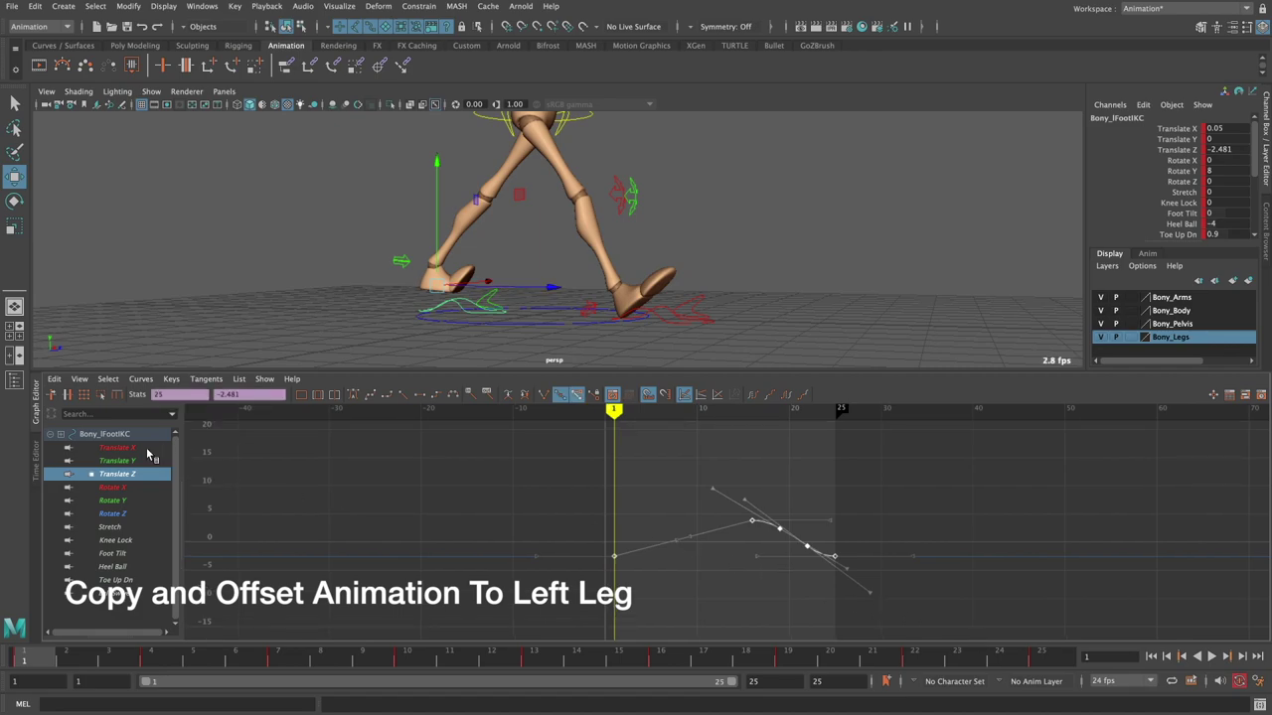
{"action": "left_click", "coordinate": [107, 434]}
{"action": "key", "text": "a"}
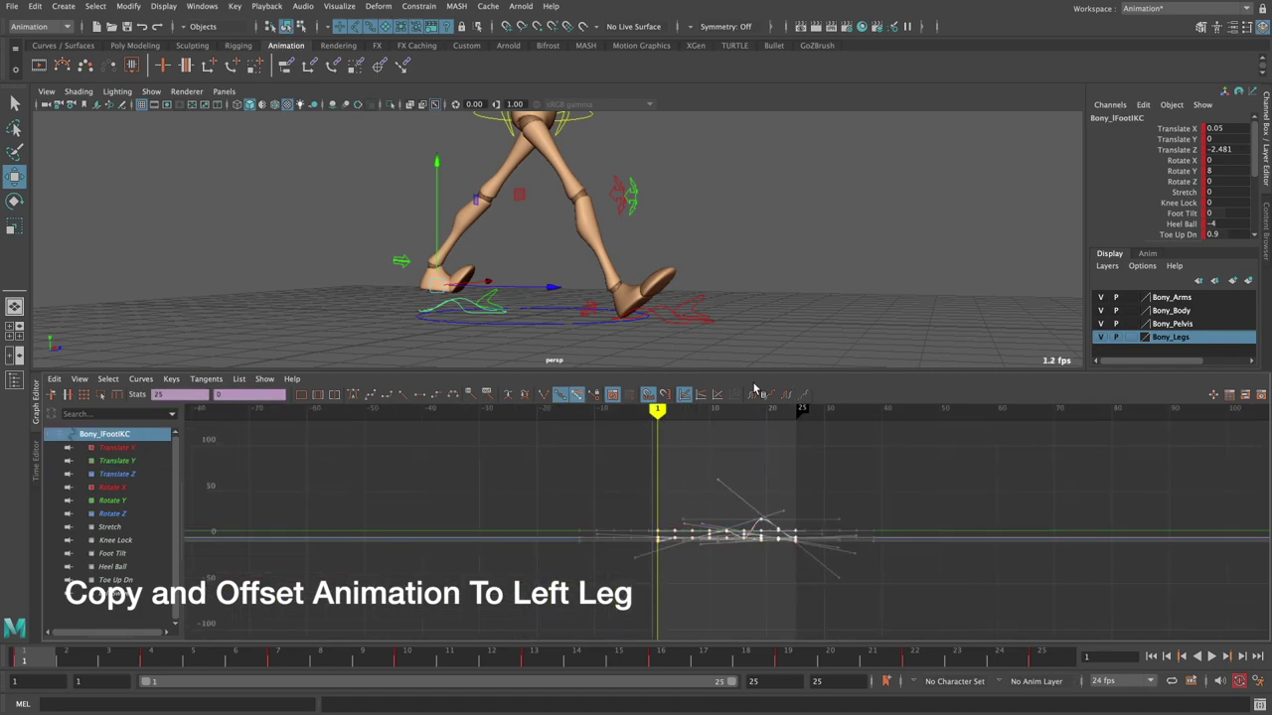
- Set Pre and Post Infinity to Cycle on the left foot's curves
{"action": "left_click", "coordinate": [761, 396]}
{"action": "left_click", "coordinate": [784, 396]}
{"action": "left_click", "coordinate": [558, 468]}
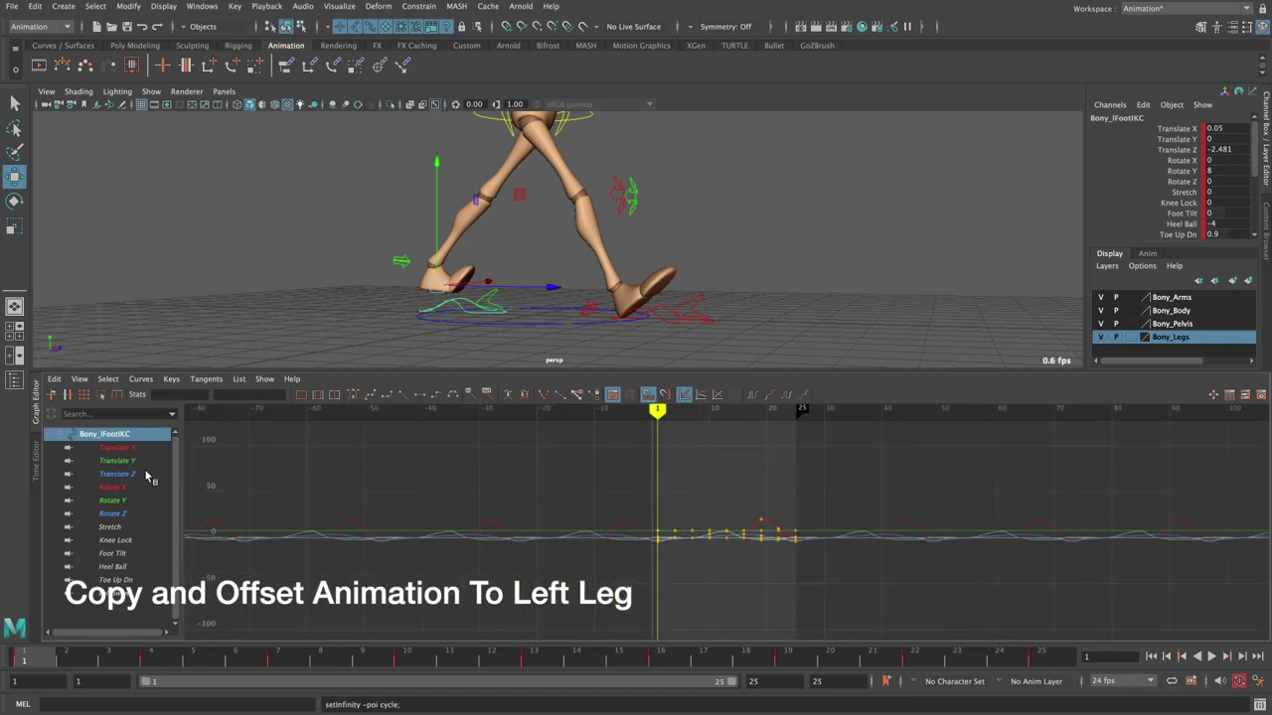
{"action": "left_click", "coordinate": [379, 314]}
{"action": "left_click", "coordinate": [448, 303]}
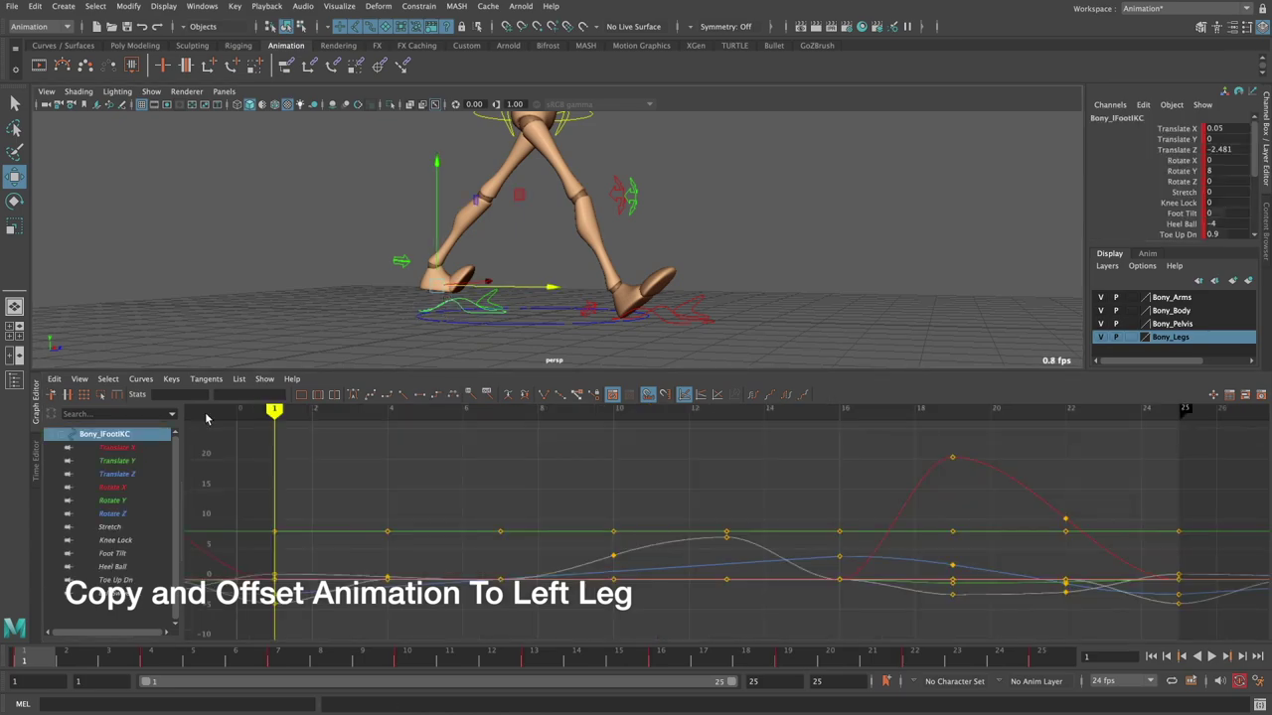
{"action": "left_click", "coordinate": [117, 474]}
- Frame the left foot's Translate Z curve and smooth the tangents of two keys
{"action": "key", "text": "f"}
{"action": "key", "text": "a"}
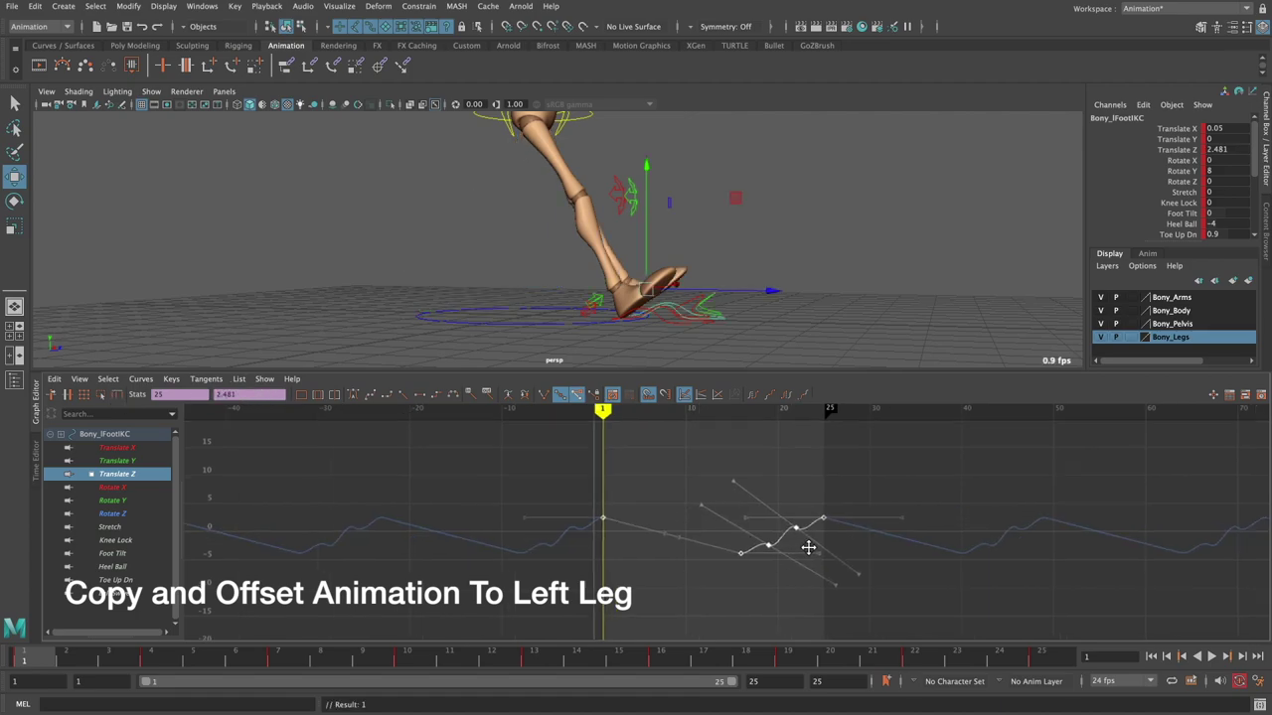
{"action": "key", "text": "a"}
{"action": "right_click_drag", "start_coordinate": [748, 517], "coordinate": [677, 476], "text": "alt"}
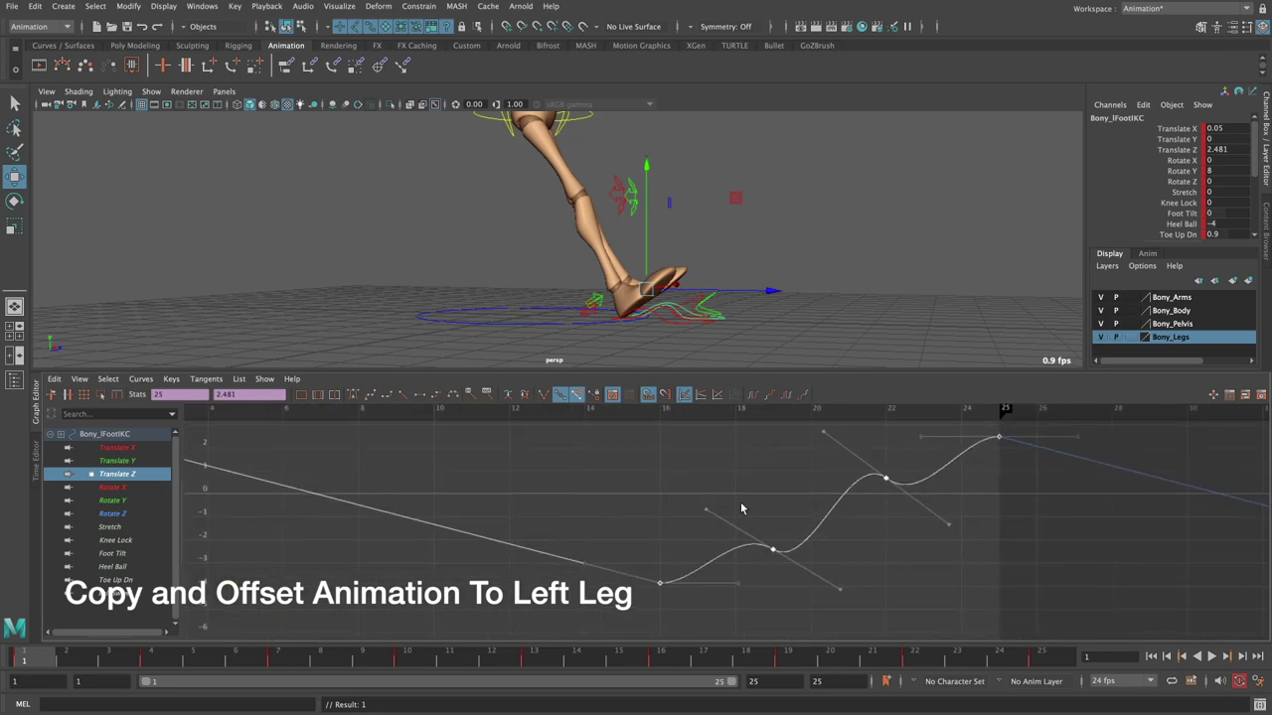
{"action": "left_click_drag", "start_coordinate": [606, 454], "coordinate": [850, 636]}
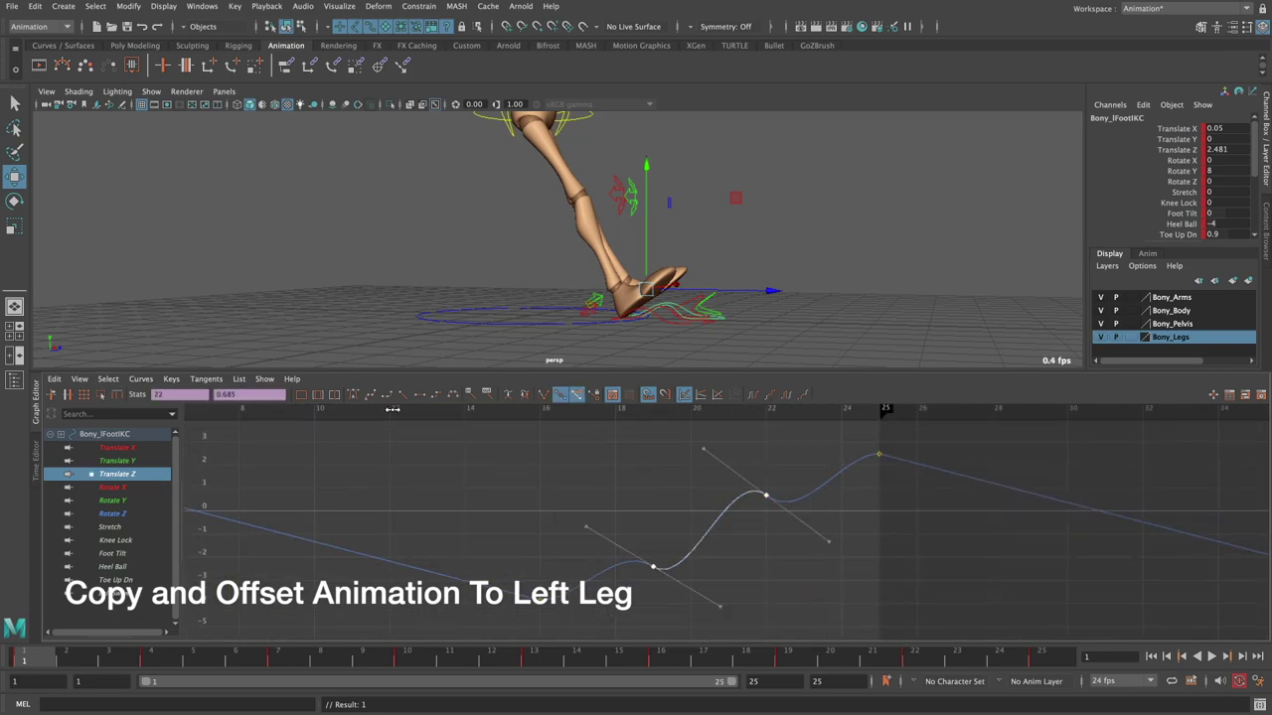
{"action": "left_click", "coordinate": [362, 396]}
- Adjust the frame 19 key's tangent handle so the curve rises straighter toward frame 25
{"action": "left_click_drag", "start_coordinate": [610, 524], "coordinate": [687, 614]}
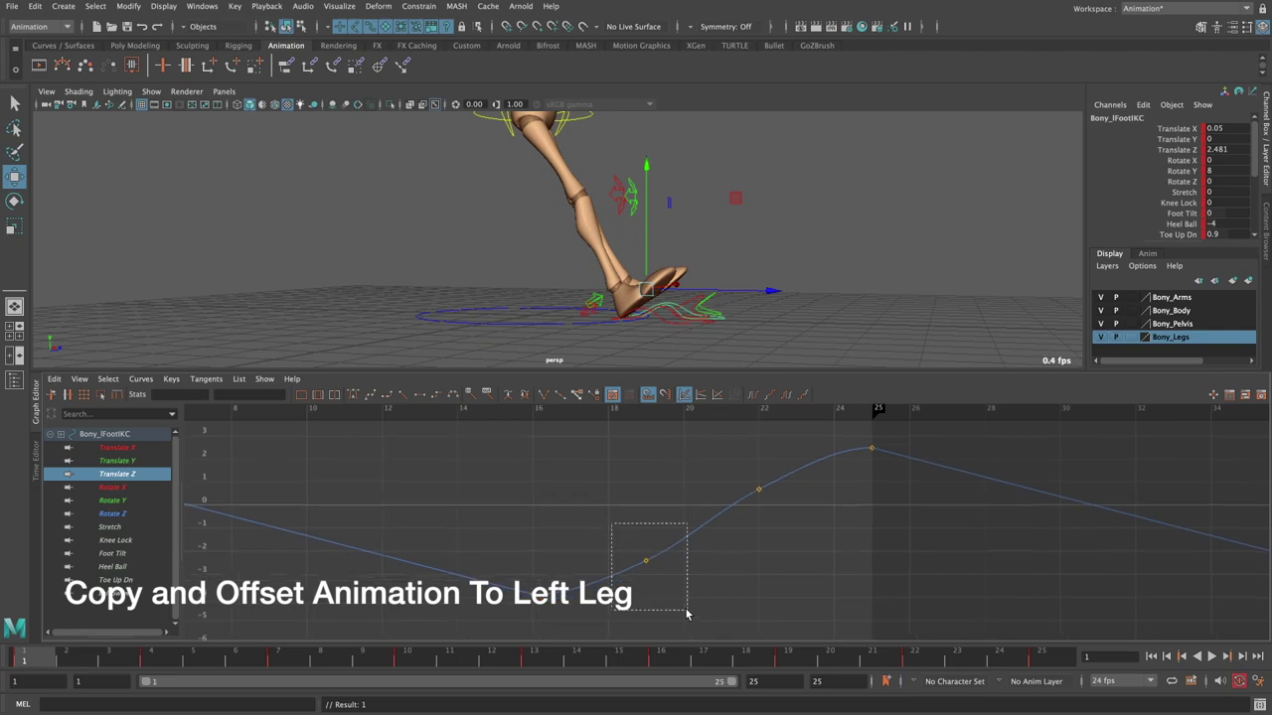
{"action": "right_click_drag", "start_coordinate": [696, 577], "coordinate": [688, 524], "text": "alt"}
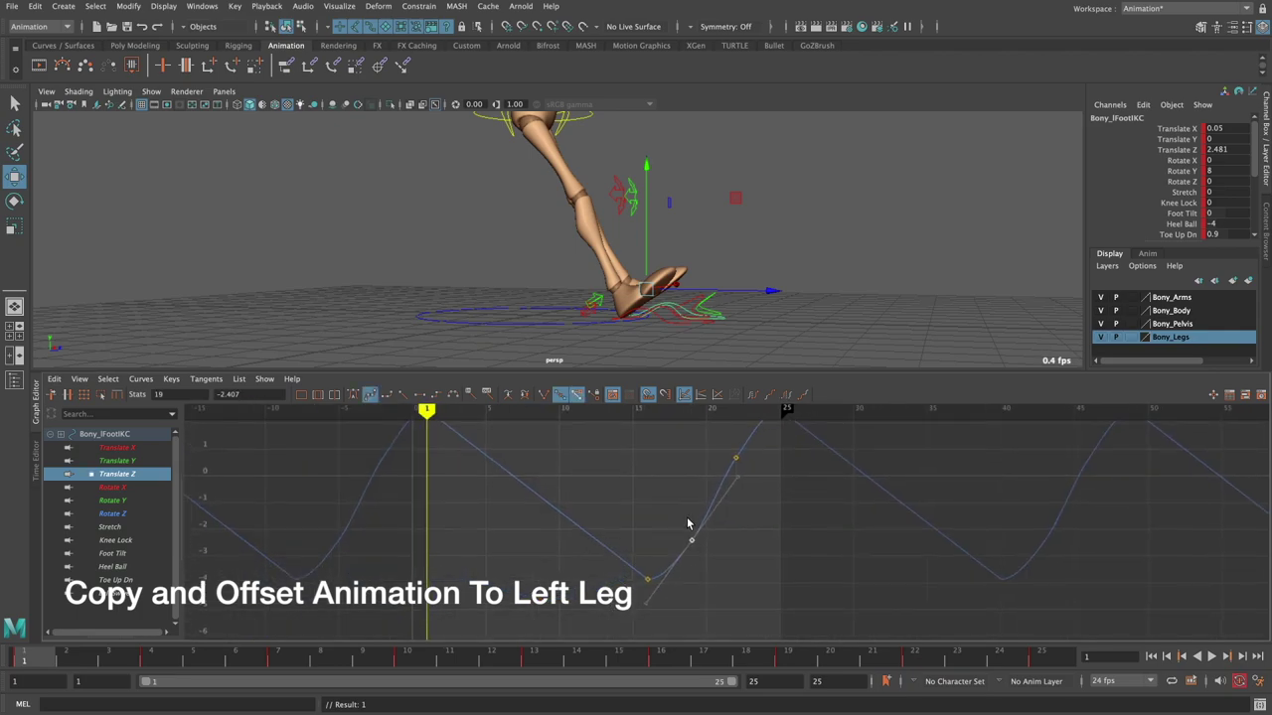
{"action": "left_click_drag", "start_coordinate": [754, 497], "coordinate": [751, 495]}
{"action": "right_click_drag", "start_coordinate": [741, 540], "coordinate": [706, 510], "text": "alt"}
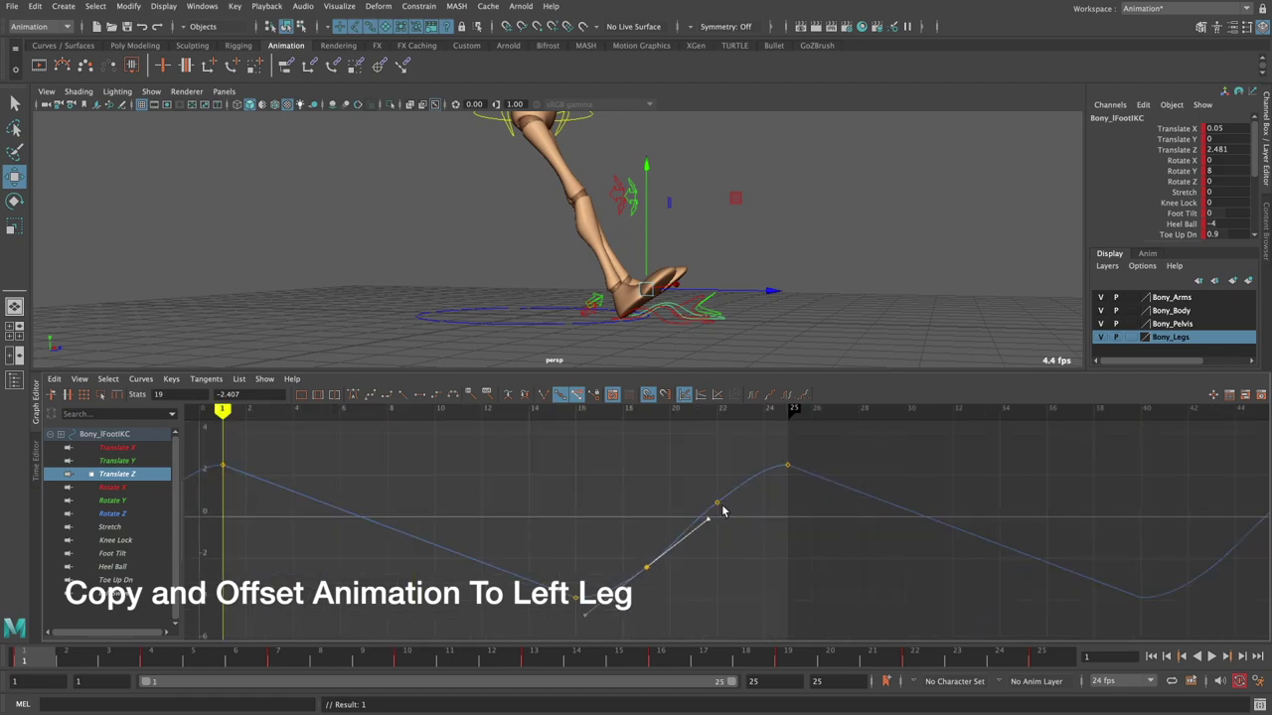
{"action": "left_click_drag", "start_coordinate": [660, 553], "coordinate": [687, 560]}
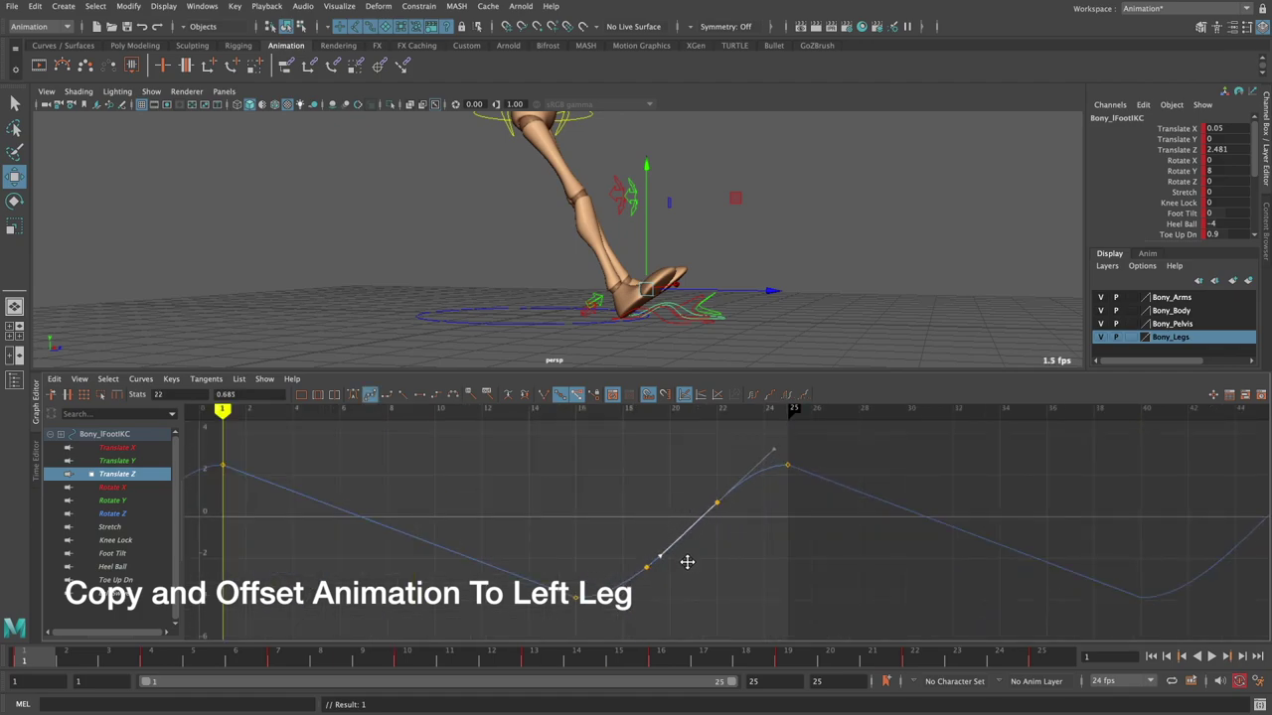
{"action": "right_click_drag", "start_coordinate": [690, 559], "coordinate": [829, 536], "text": "alt"}
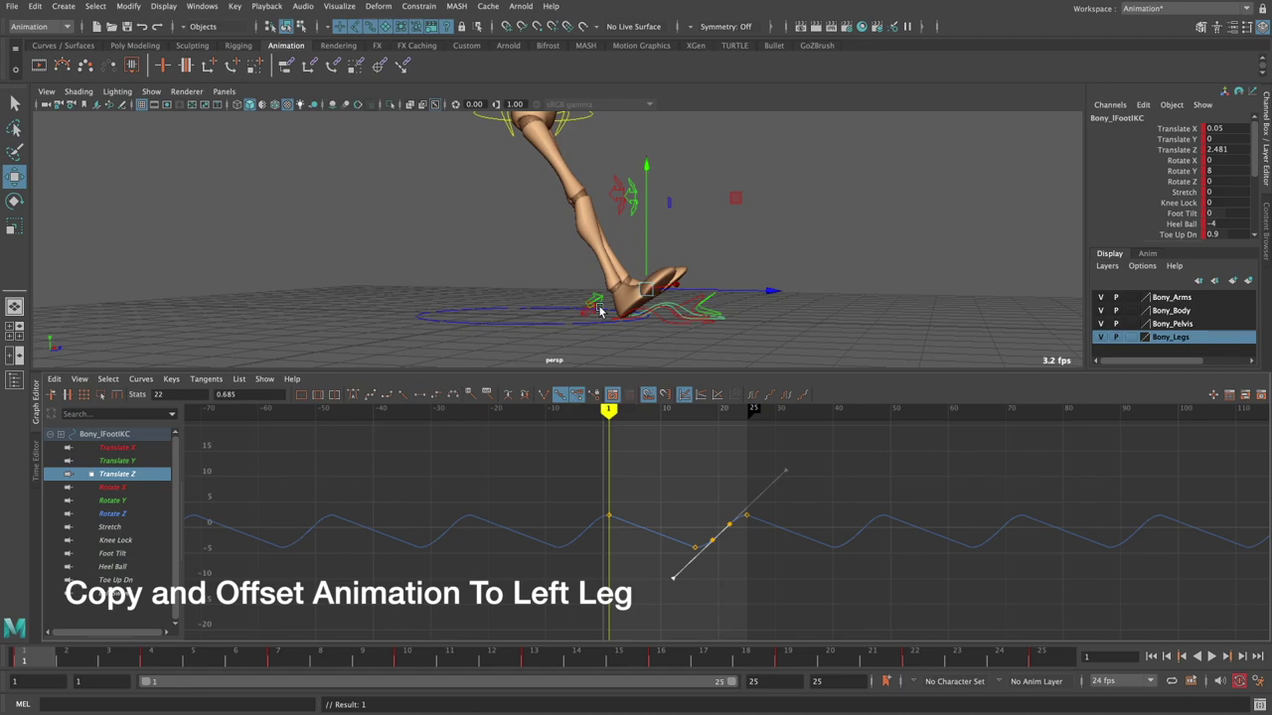
- Scrub to frame 17 to check the left foot pose, then reselect Bony_lFootIKC
{"action": "left_click_drag", "start_coordinate": [599, 311], "coordinate": [690, 505], "text": "alt"}
{"action": "left_click_drag", "start_coordinate": [584, 659], "coordinate": [703, 659]}
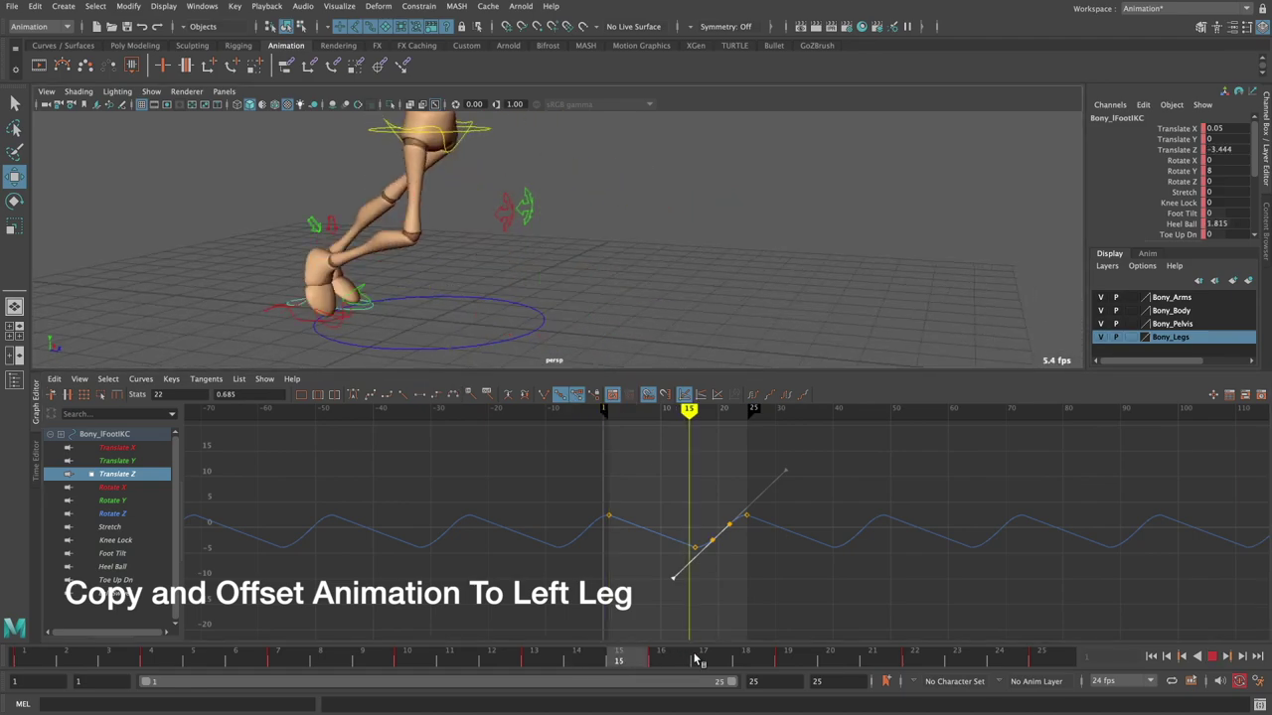
{"action": "mouse_move", "coordinate": [517, 248]}
{"action": "left_mouse_down", "text": "alt"}
{"action": "mouse_move", "coordinate": [561, 269]}
{"action": "mouse_move", "coordinate": [397, 321]}
{"action": "left_mouse_up", "text": "alt"}
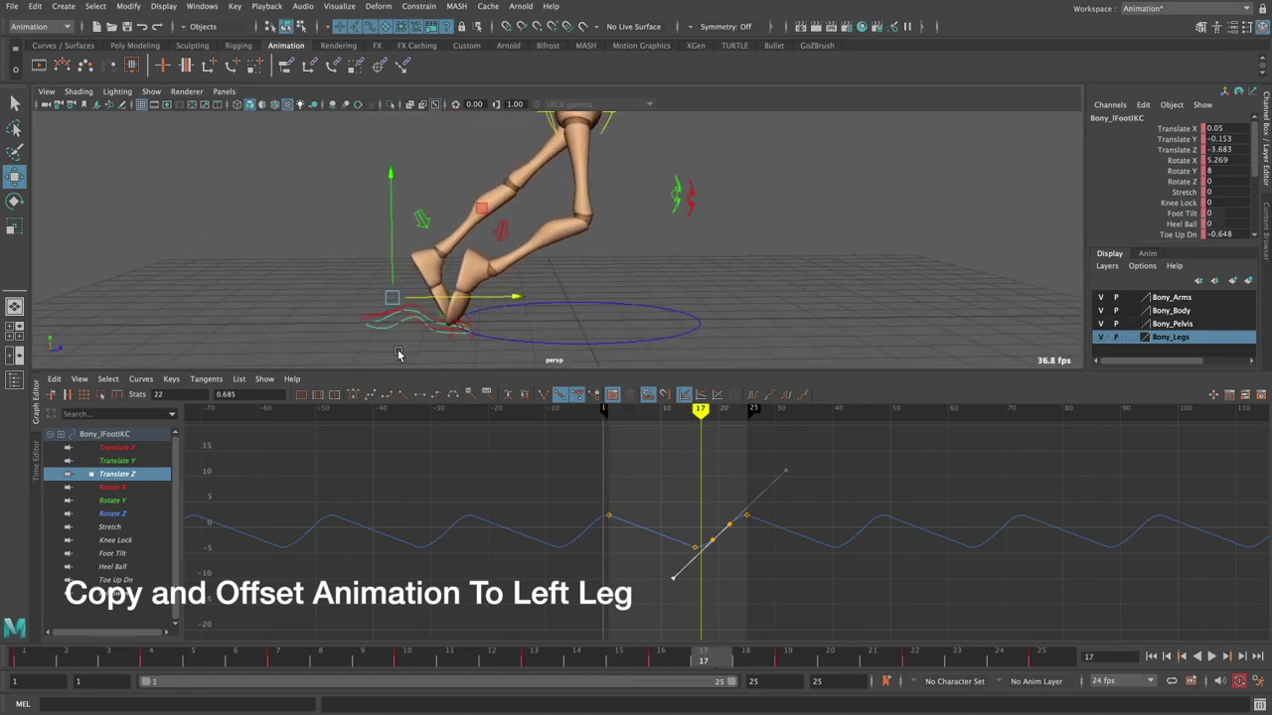
{"action": "left_click", "coordinate": [395, 325]}
{"action": "left_click", "coordinate": [392, 318]}
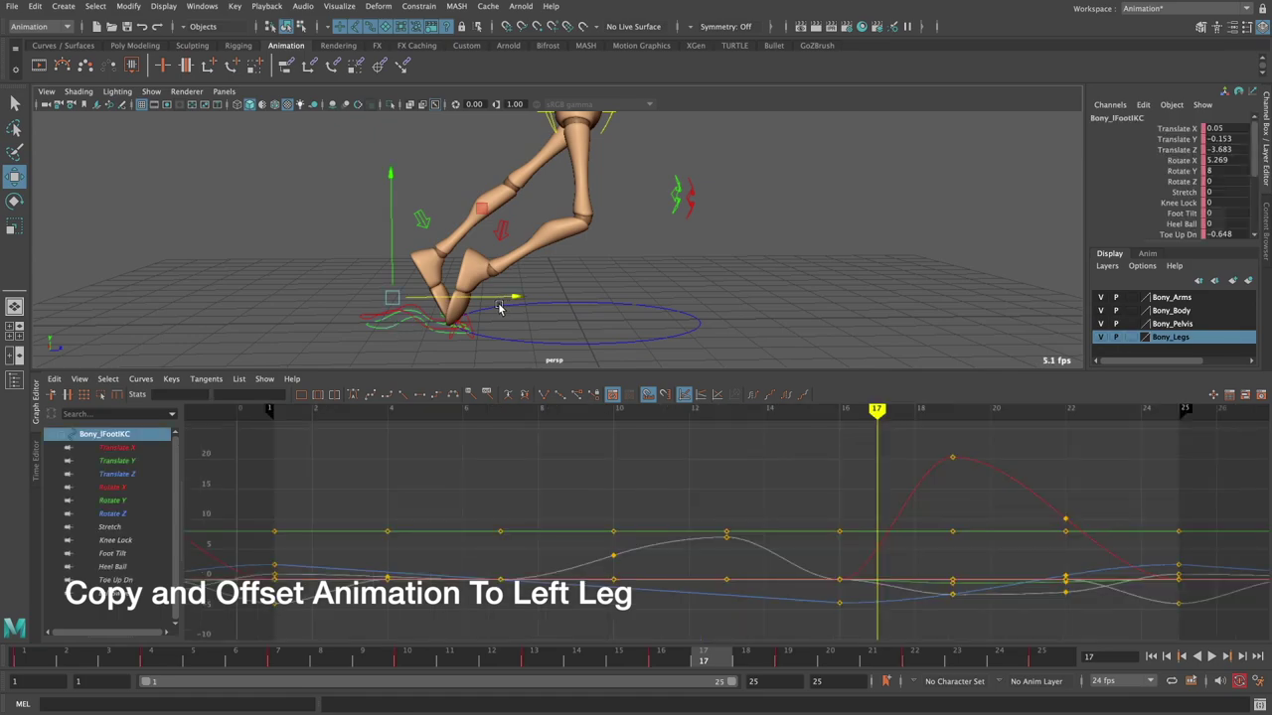
- Flip the left foot's Translate Y keys upside down by scaling them by -1
{"action": "left_click", "coordinate": [129, 462]}
{"action": "key", "text": "f"}
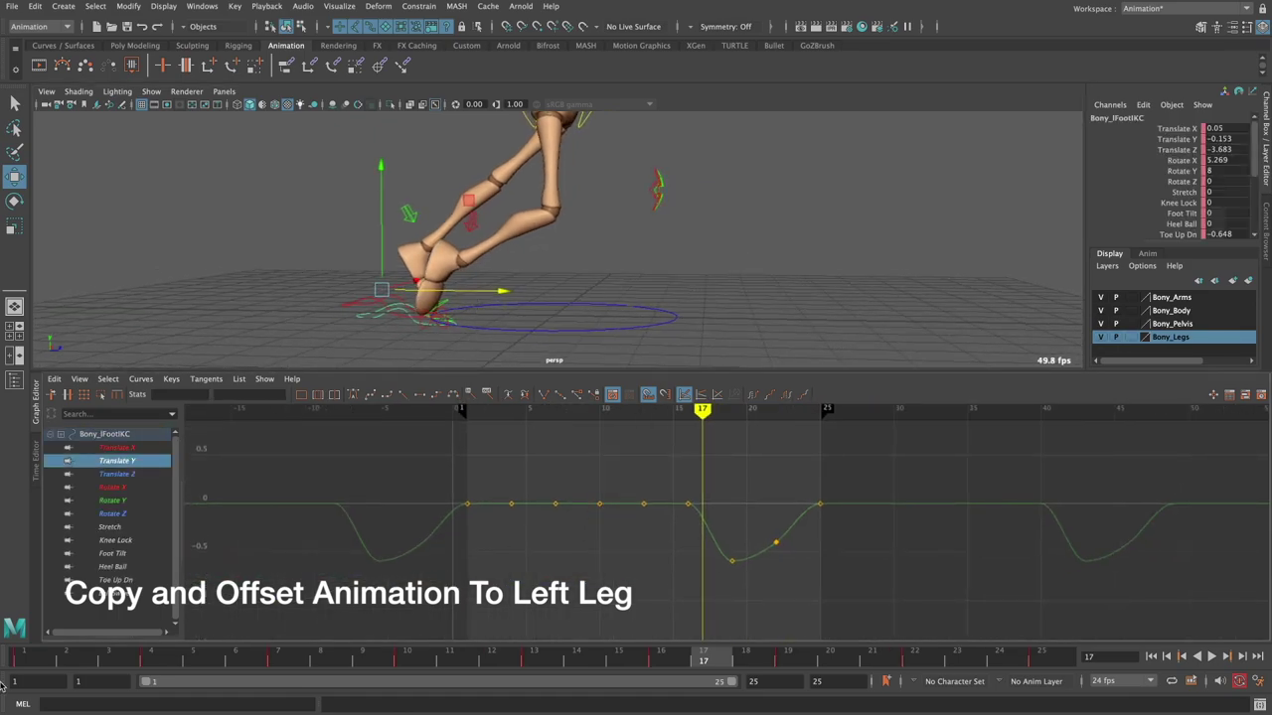
{"action": "left_click", "coordinate": [14, 659]}
{"action": "scroll", "coordinate": [553, 445], "scroll_direction": "down", "scroll_amount": 3}
{"action": "left_click_drag", "start_coordinate": [553, 445], "coordinate": [1000, 630]}
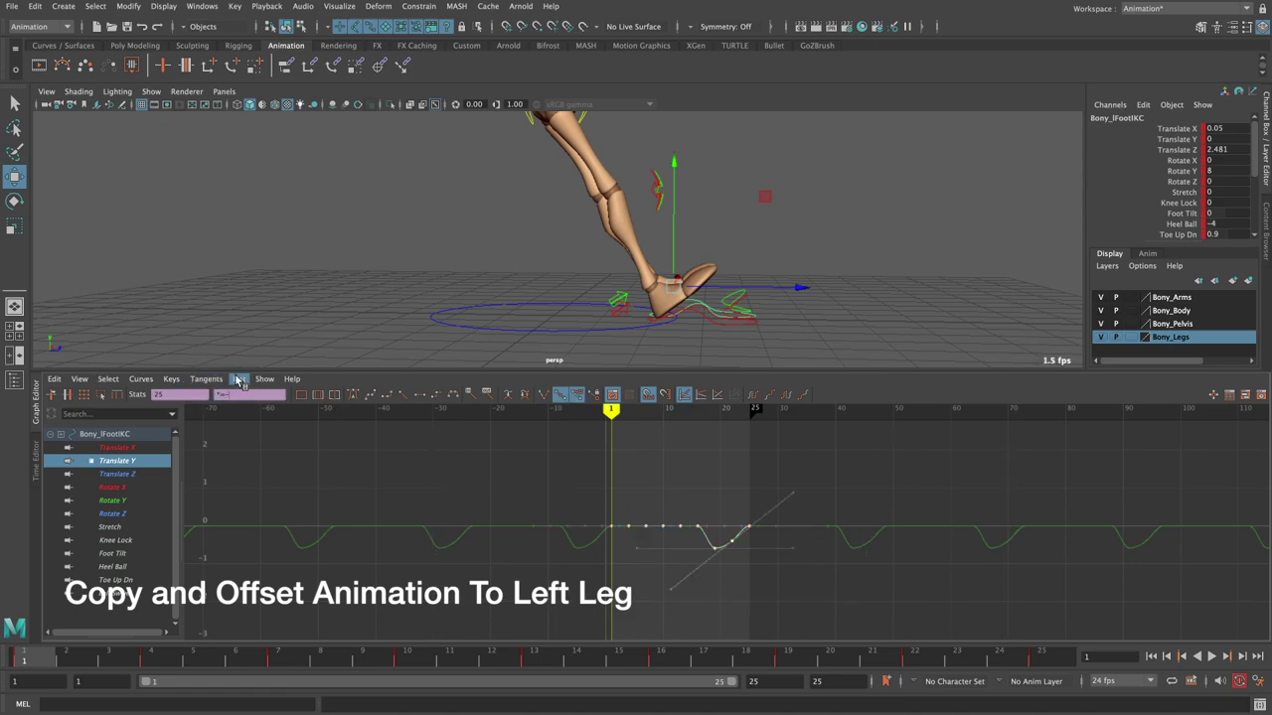
{"action": "key", "text": "Return"}
{"action": "key", "text": "f"}
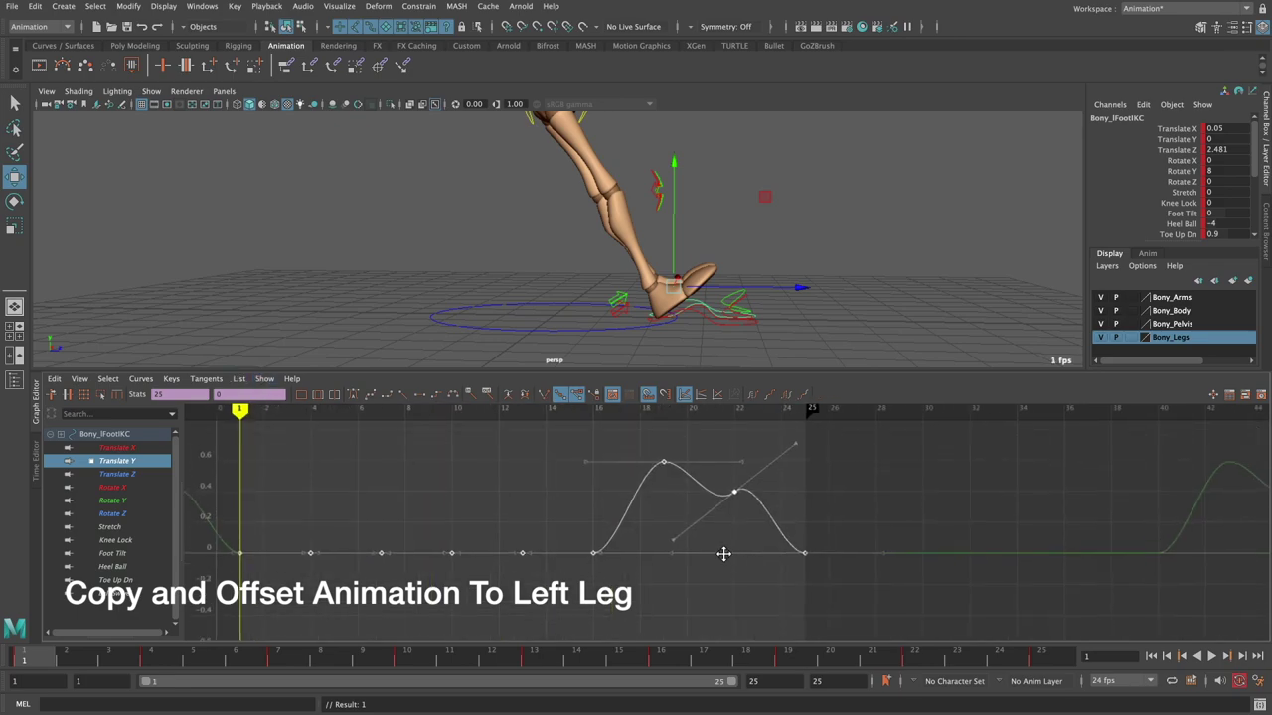
- Give the frame 22 key smooth tangents and tilt its handle into a gentle downslope
{"action": "left_click", "coordinate": [785, 492]}
{"action": "left_click_drag", "start_coordinate": [706, 529], "coordinate": [821, 493]}
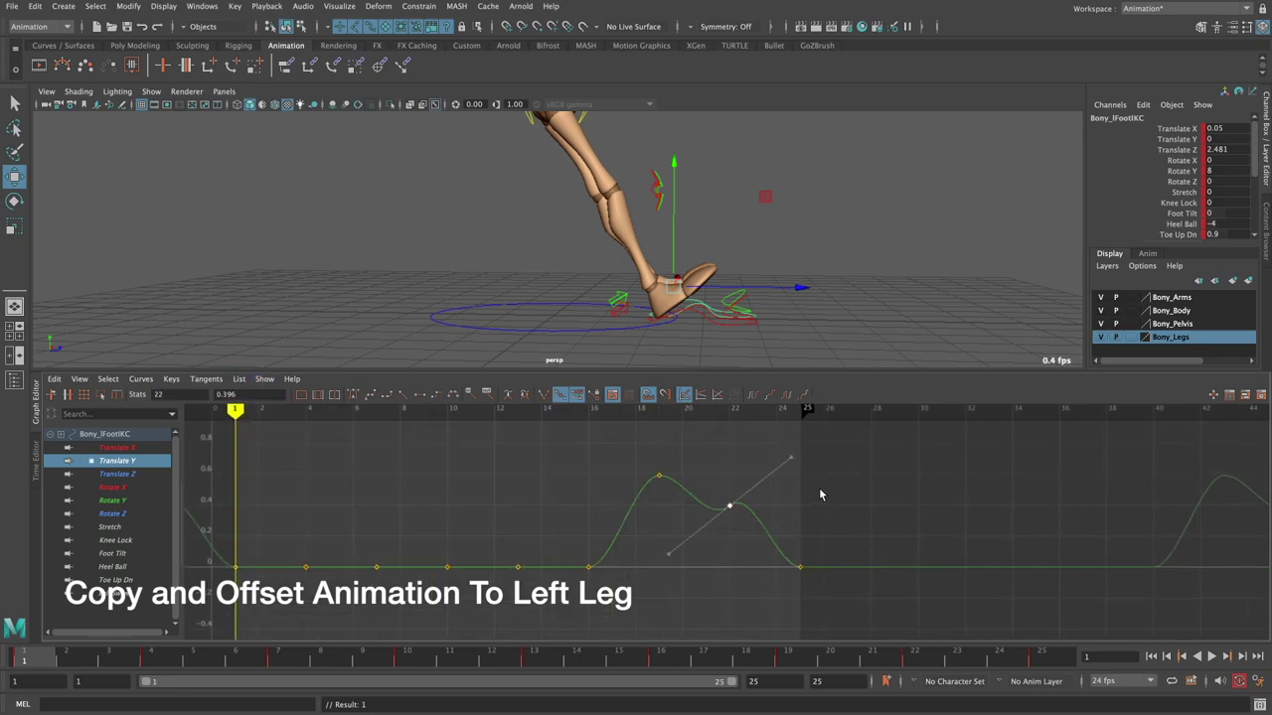
{"action": "left_click", "coordinate": [370, 395]}
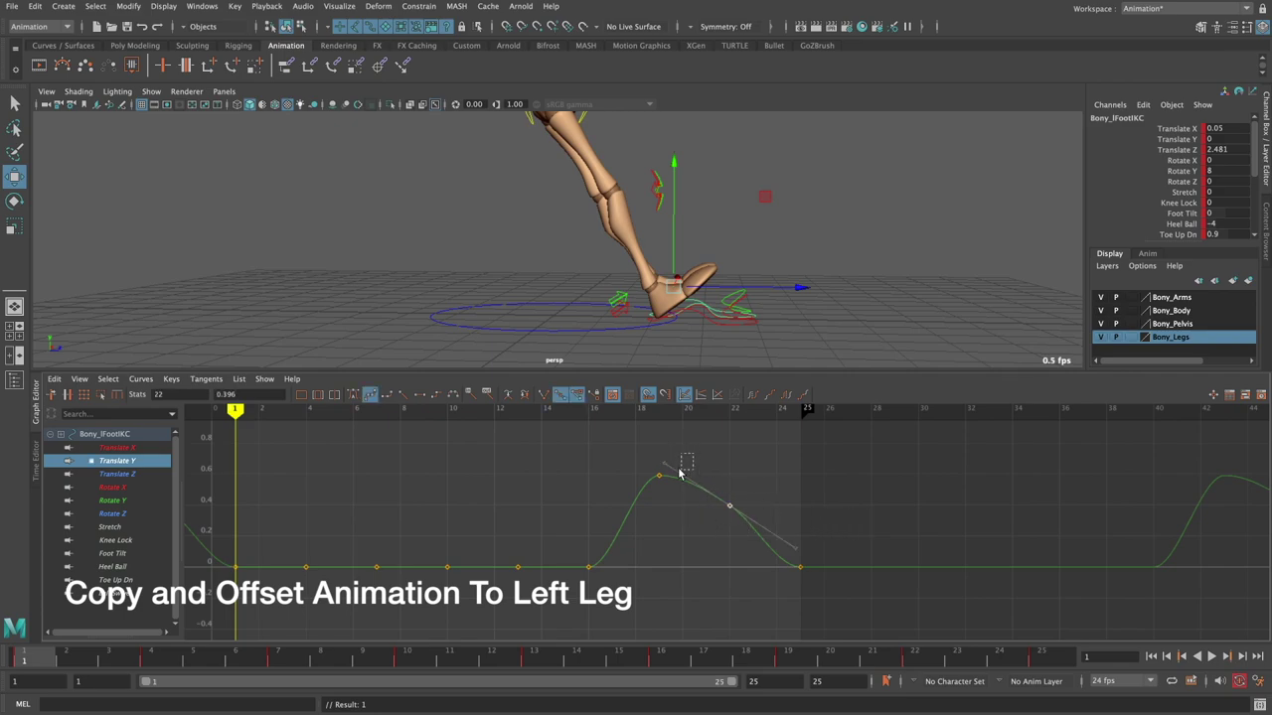
{"action": "middle_click_drag", "start_coordinate": [696, 454], "coordinate": [712, 454]}
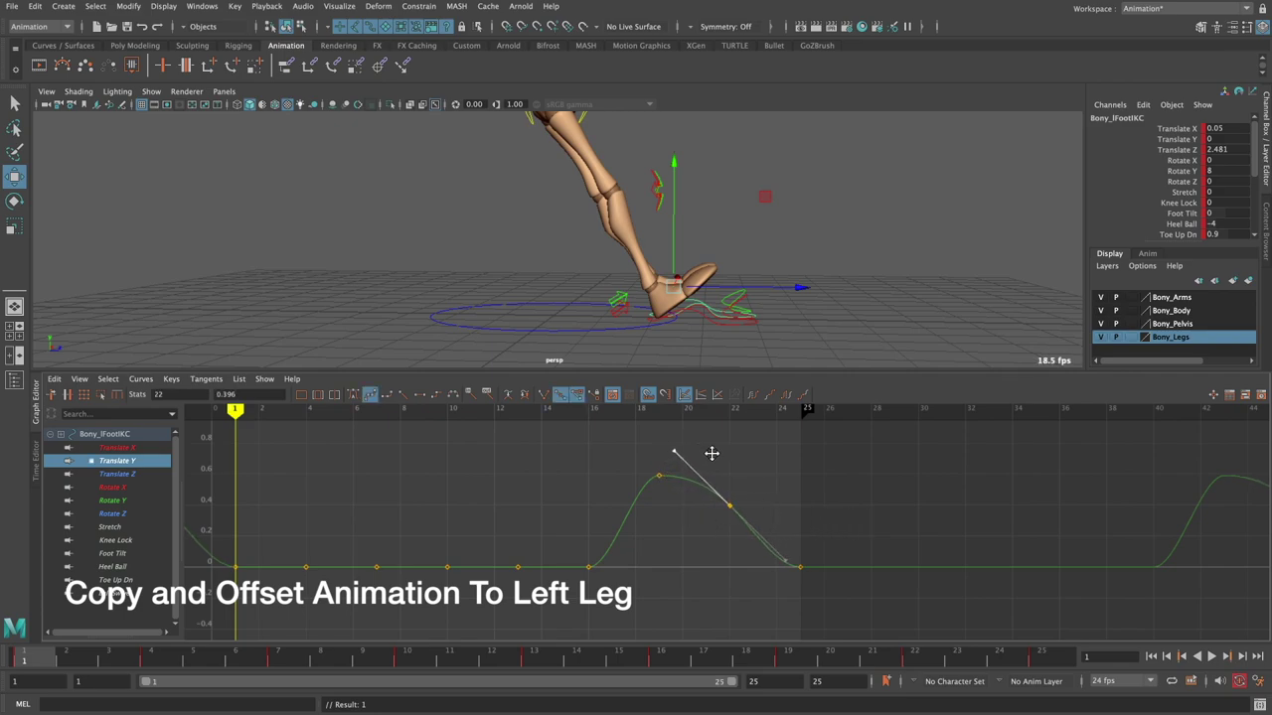
{"action": "left_click", "coordinate": [749, 465]}
{"action": "mouse_move", "coordinate": [596, 298]}
{"action": "left_mouse_down", "text": "alt"}
{"action": "mouse_move", "coordinate": [678, 309]}
{"action": "mouse_move", "coordinate": [730, 339]}
{"action": "left_mouse_up", "text": "alt"}
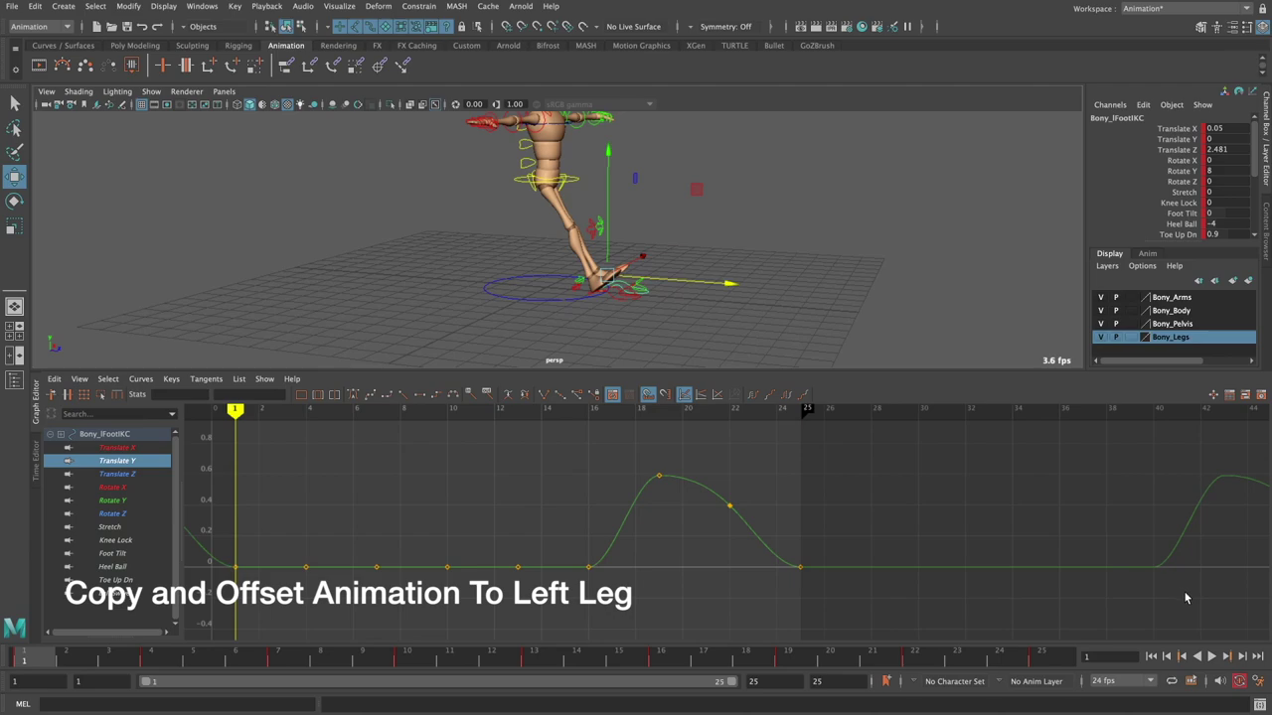
{"action": "left_click", "coordinate": [1212, 657]}
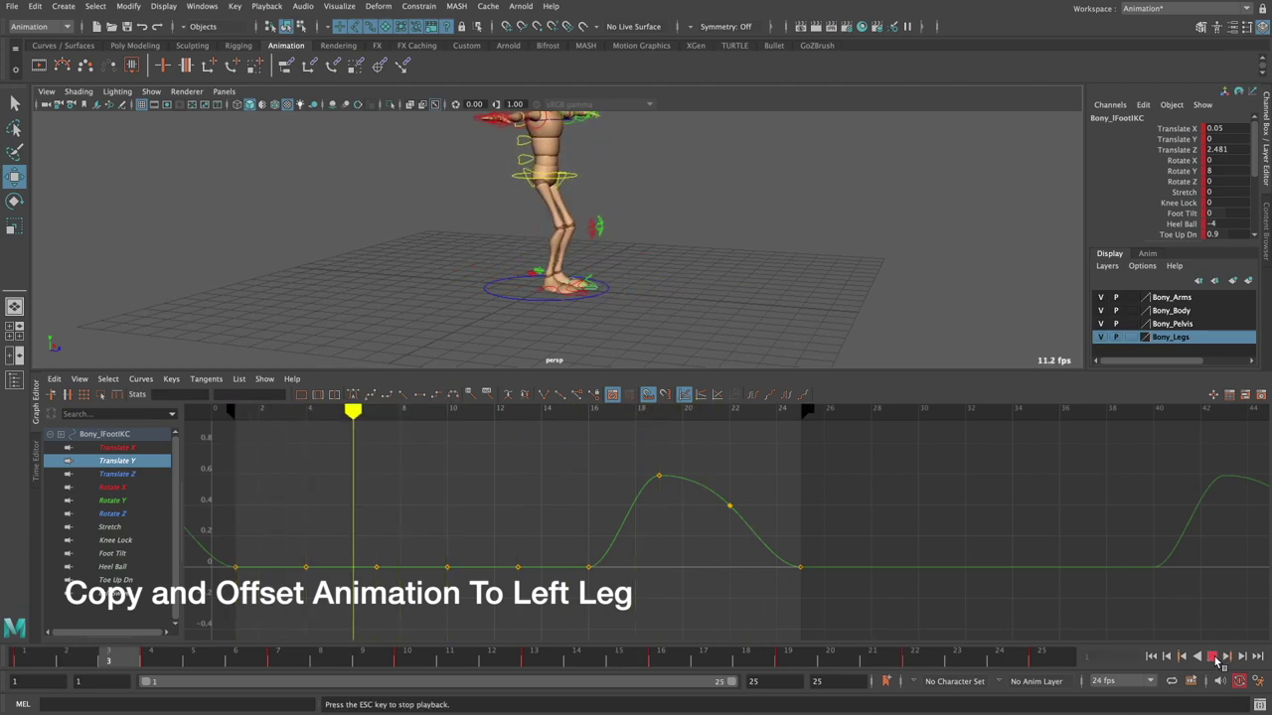
{"action": "key", "text": "Escape"}
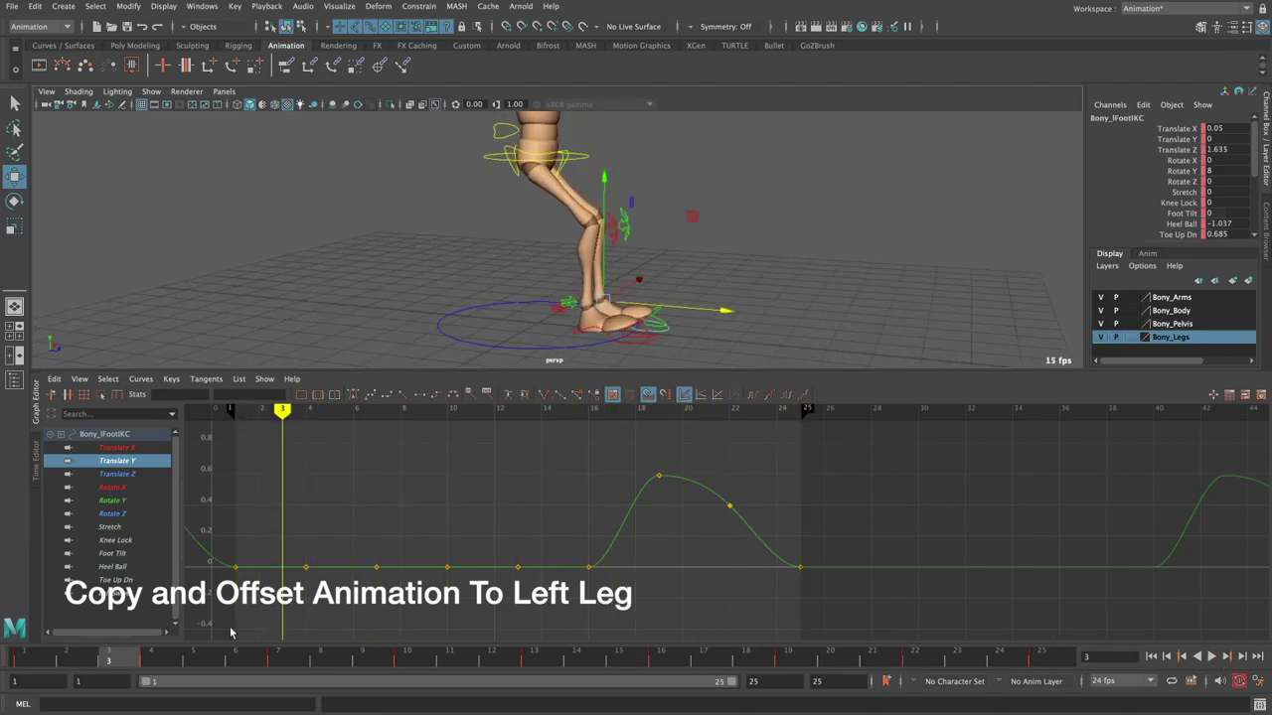
{"action": "left_click_drag", "start_coordinate": [484, 345], "coordinate": [505, 341], "text": "alt"}
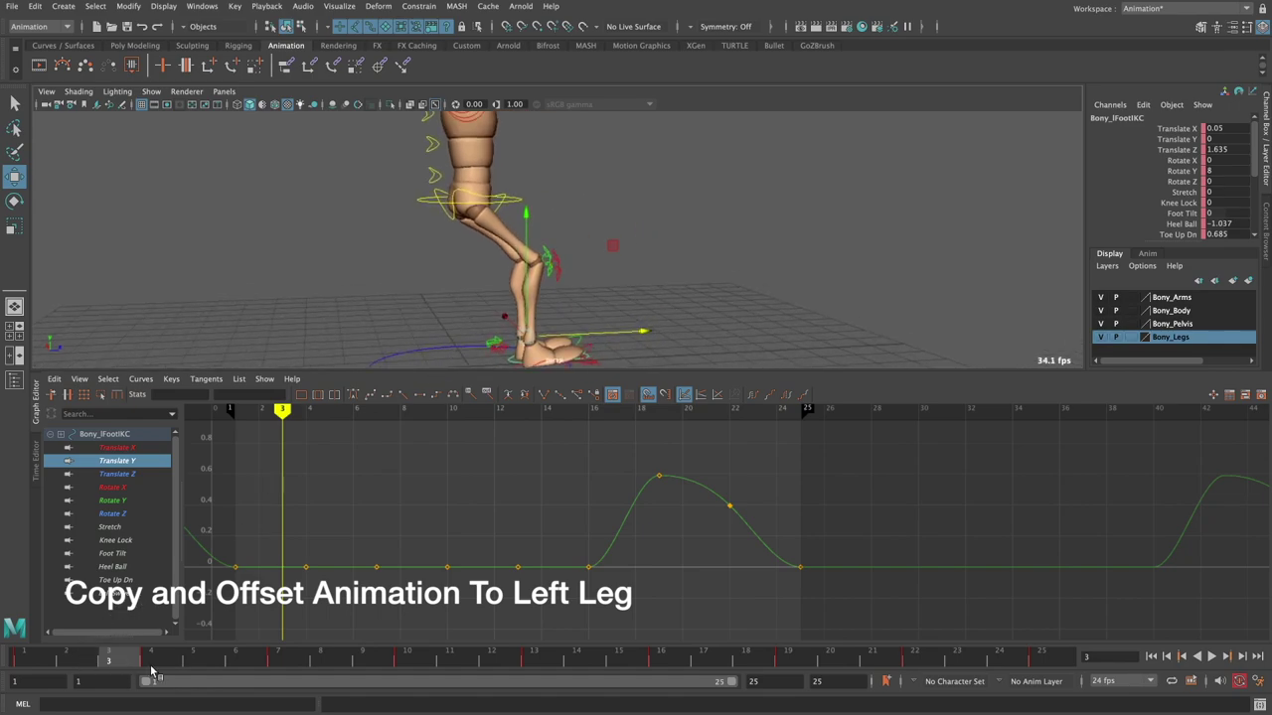
{"action": "key", "text": "alt+v"}
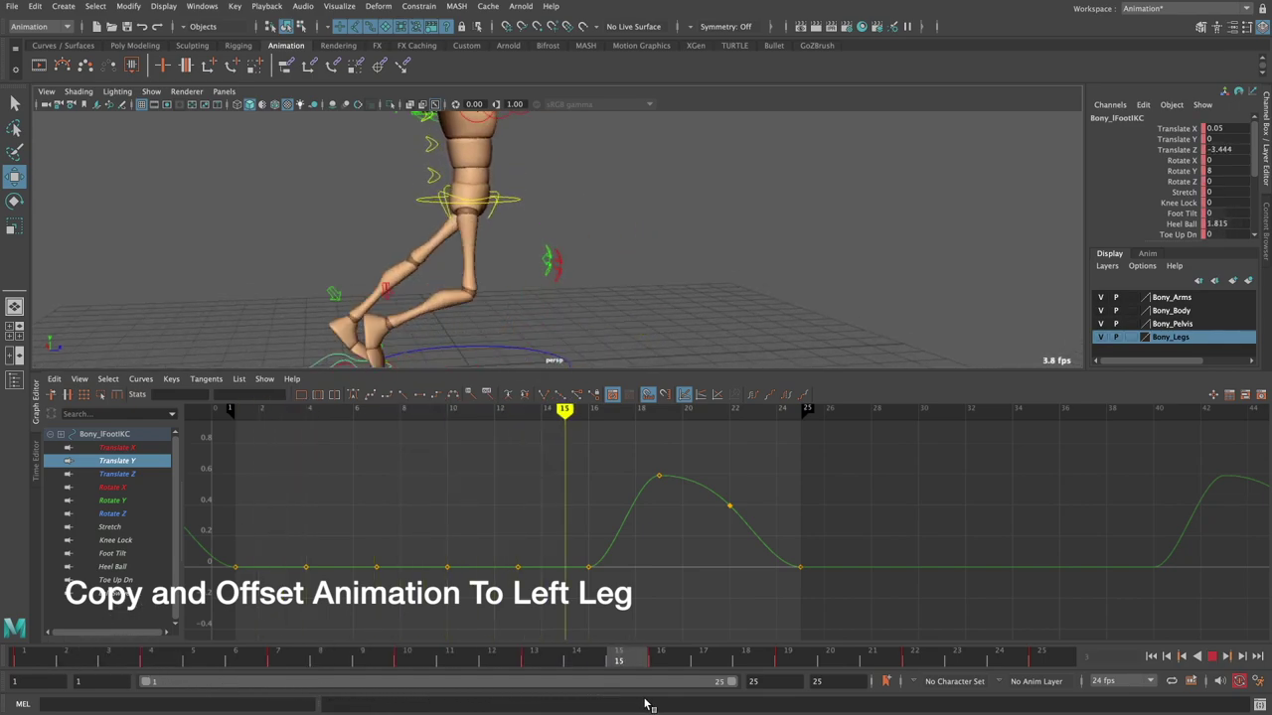
{"action": "key", "text": "alt+v"}
{"action": "mouse_move", "coordinate": [417, 238]}
{"action": "left_mouse_down", "text": "alt"}
{"action": "mouse_move", "coordinate": [461, 200]}
{"action": "mouse_move", "coordinate": [395, 264]}
{"action": "mouse_move", "coordinate": [633, 200]}
{"action": "mouse_move", "coordinate": [590, 230]}
{"action": "mouse_move", "coordinate": [583, 249]}
{"action": "mouse_move", "coordinate": [596, 260]}
{"action": "left_mouse_up", "text": "alt"}
{"action": "mouse_move", "coordinate": [731, 659]}
{"action": "left_mouse_down"}
{"action": "mouse_move", "coordinate": [790, 661]}
{"action": "mouse_move", "coordinate": [746, 659]}
{"action": "left_mouse_up"}
{"action": "mouse_move", "coordinate": [711, 328]}
{"action": "left_mouse_down", "text": "alt"}
{"action": "mouse_move", "coordinate": [673, 304]}
{"action": "mouse_move", "coordinate": [590, 305]}
{"action": "mouse_move", "coordinate": [616, 320]}
{"action": "left_mouse_up", "text": "alt"}
- Copy Bony_rToeIKC's rotation keys from the time slider at frame 1
{"action": "left_click", "coordinate": [617, 320]}
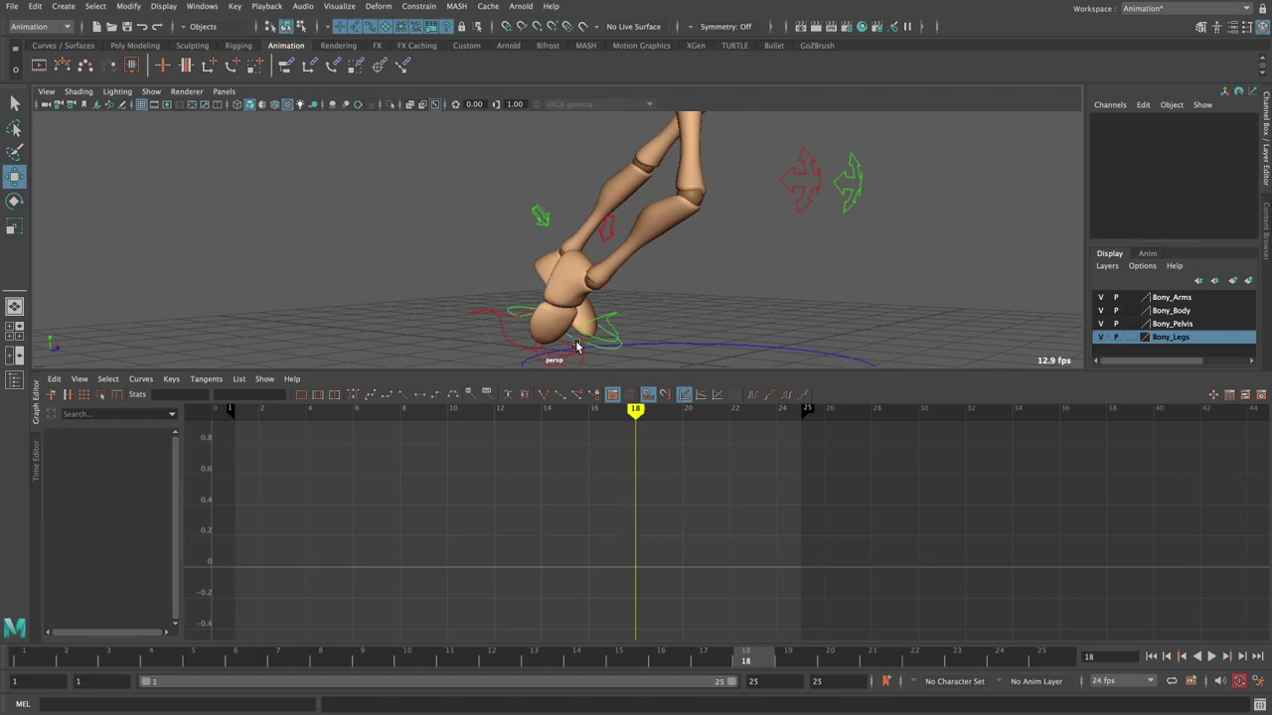
{"action": "left_click", "coordinate": [576, 345]}
{"action": "left_click_drag", "start_coordinate": [67, 661], "coordinate": [23, 661]}
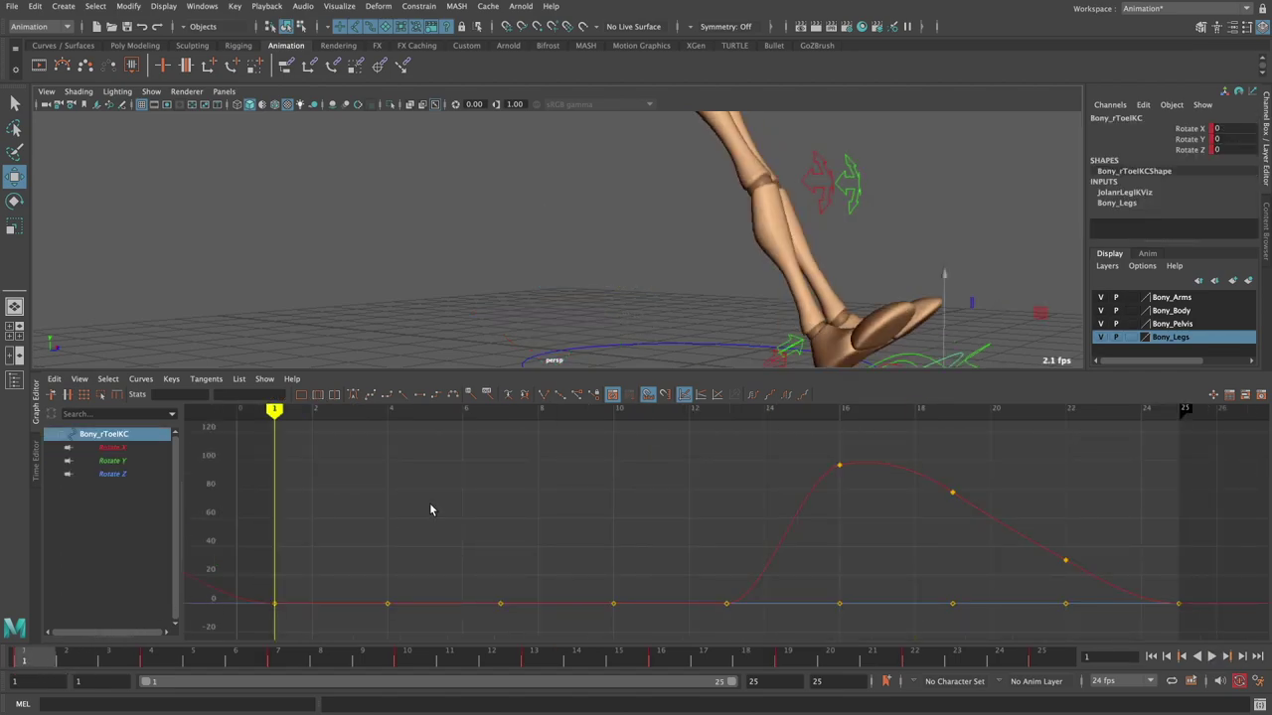
{"action": "left_click_drag", "start_coordinate": [596, 298], "coordinate": [622, 260], "text": "alt"}
{"action": "left_click", "coordinate": [575, 298]}
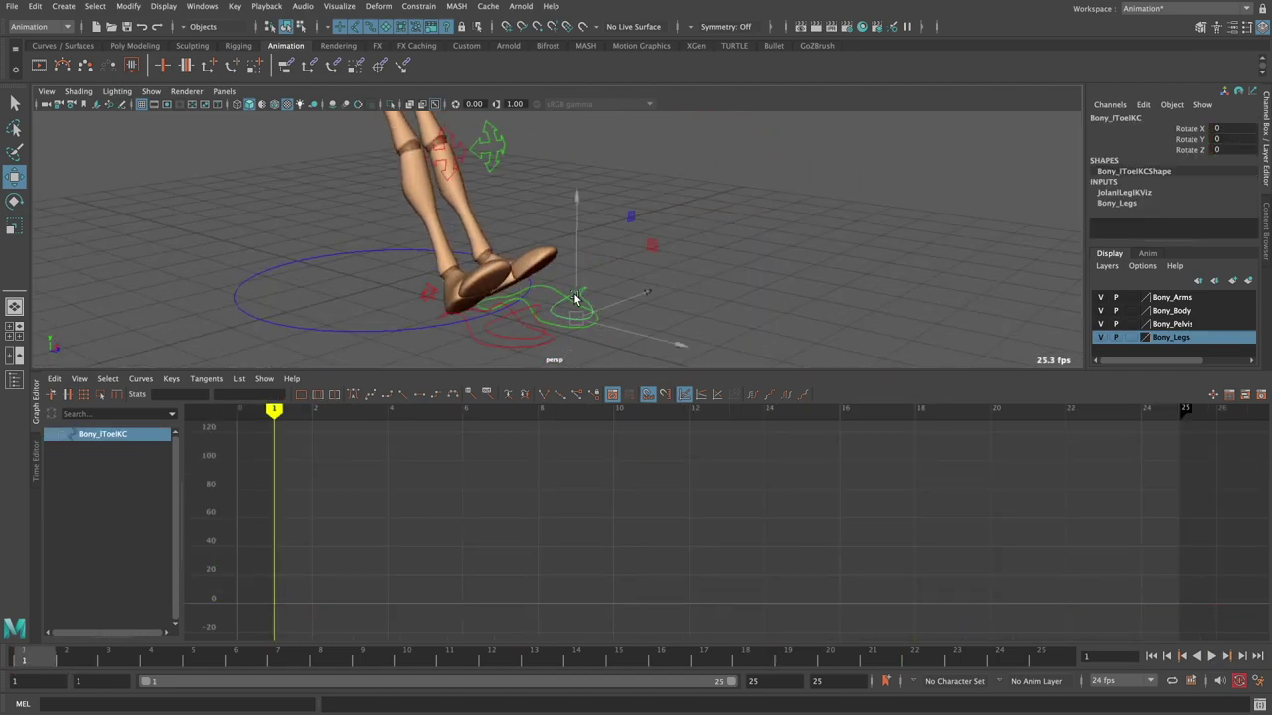
{"action": "left_click", "coordinate": [519, 311]}
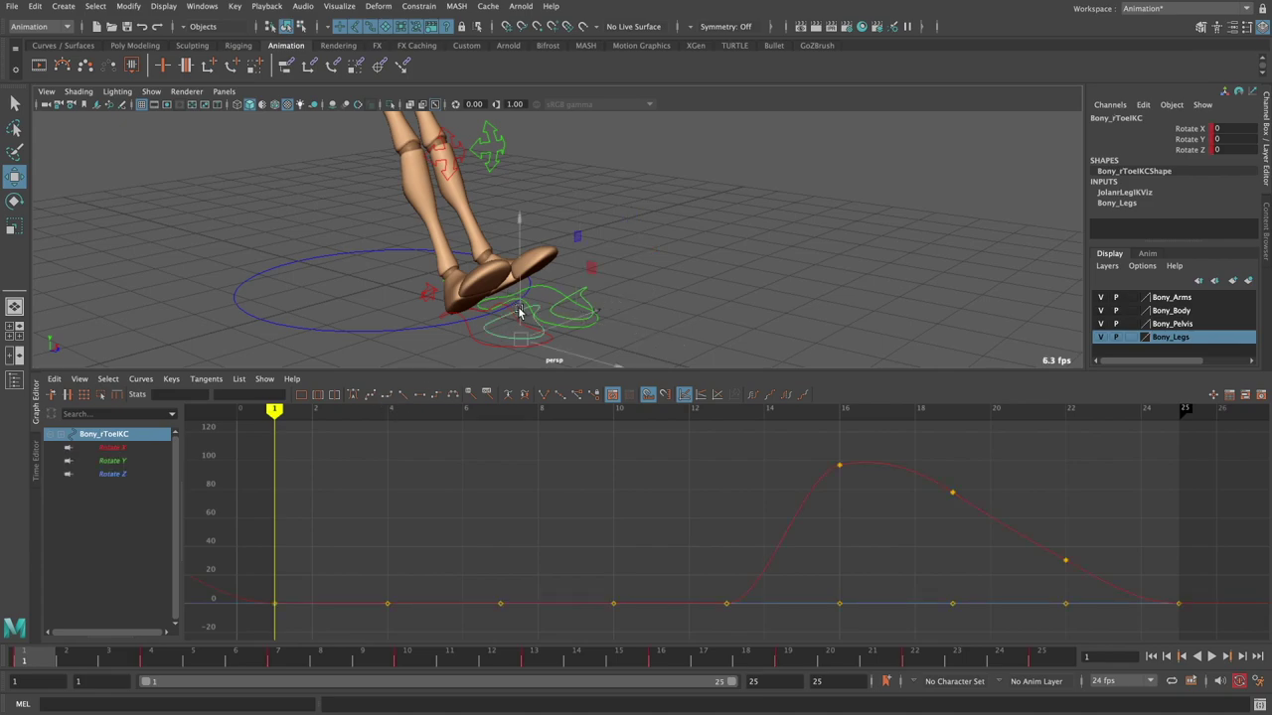
{"action": "right_click", "coordinate": [25, 664]}
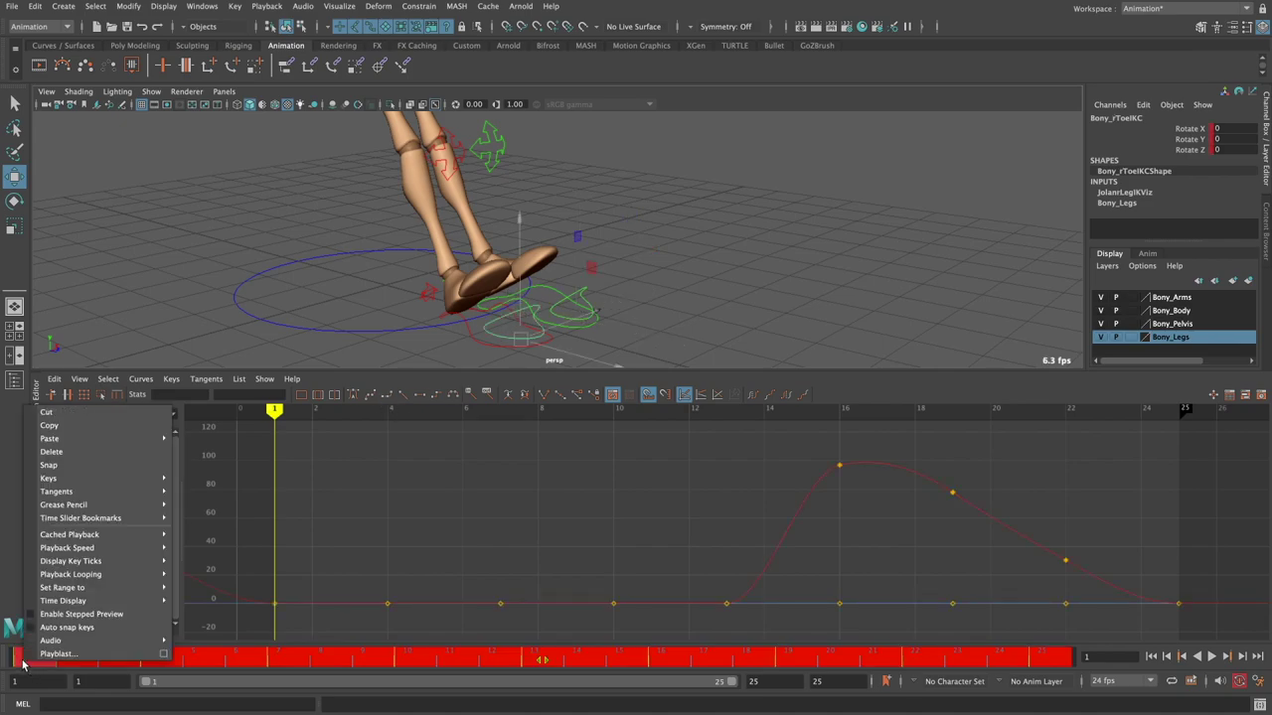
{"action": "left_click", "coordinate": [84, 434]}
- Paste the copied toe keys onto Bony_lToeIKC
{"action": "left_click", "coordinate": [646, 301]}
{"action": "left_click", "coordinate": [573, 298]}
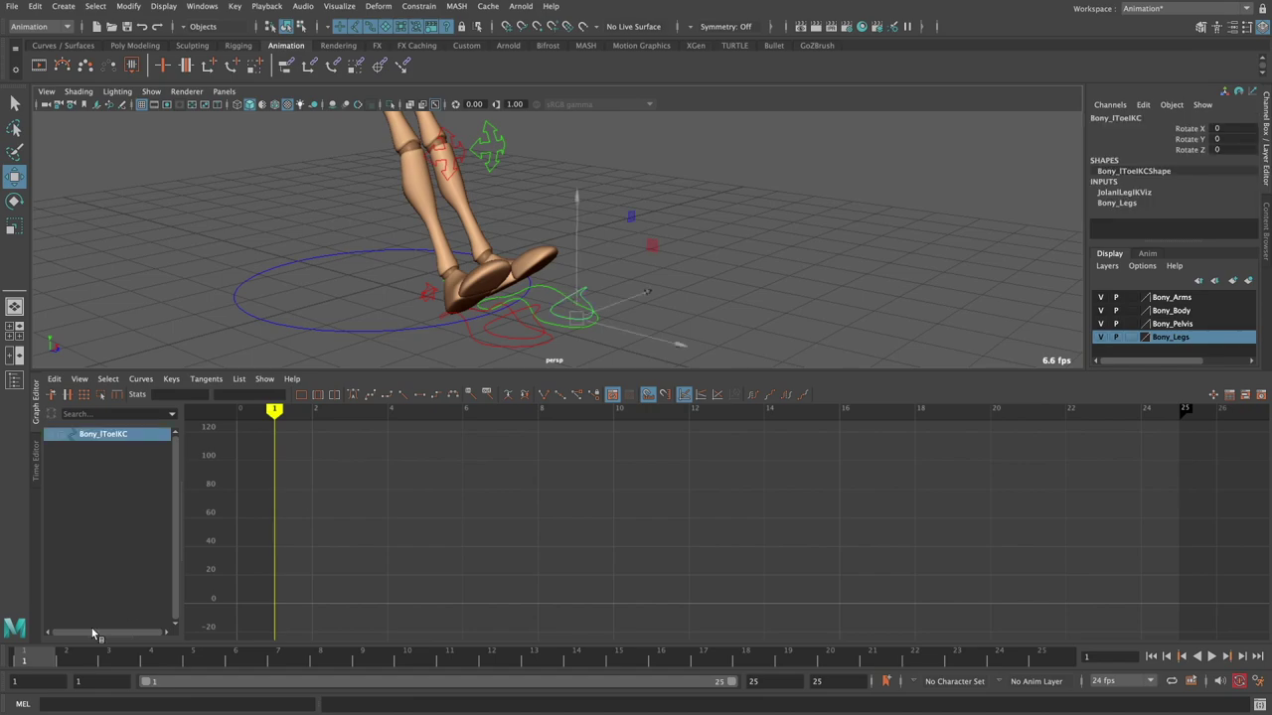
{"action": "right_click", "coordinate": [28, 661]}
{"action": "mouse_move", "coordinate": [99, 474]}
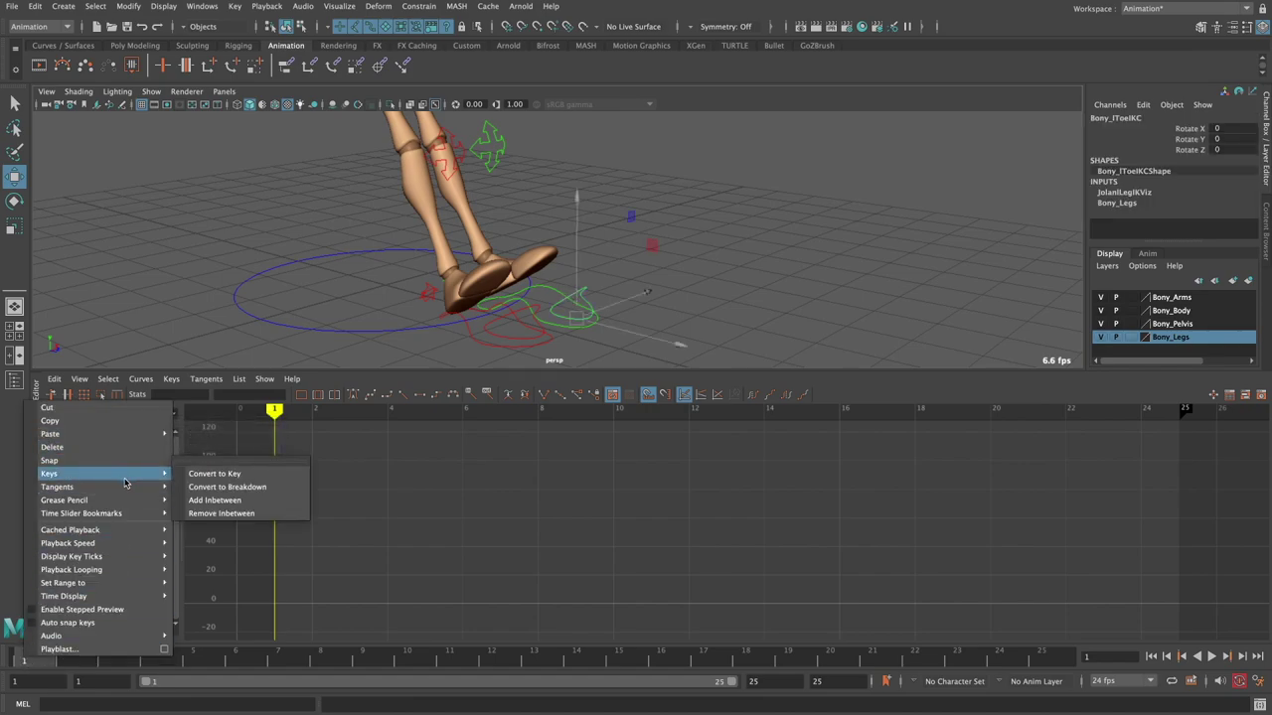
{"action": "left_click", "coordinate": [204, 436]}
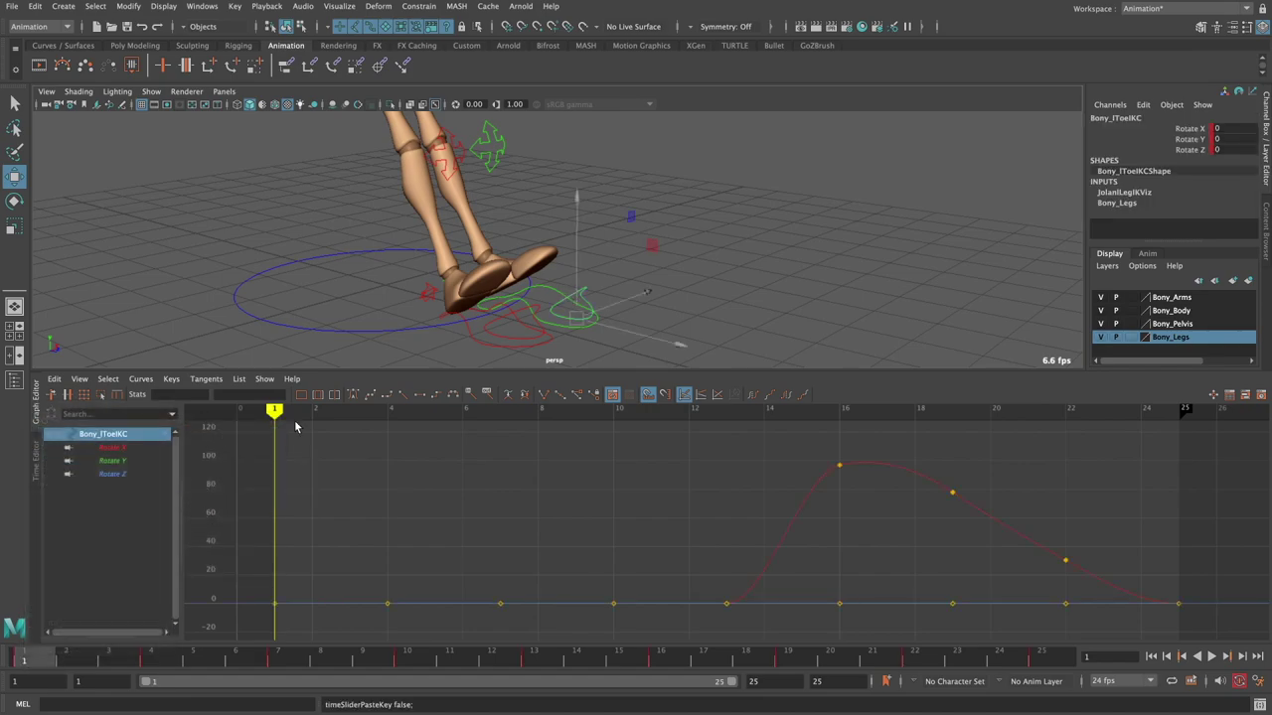
- Play the walk from the first frame, then stop it
{"action": "mouse_move", "coordinate": [654, 271]}
{"action": "left_mouse_down", "text": "alt"}
{"action": "mouse_move", "coordinate": [684, 275]}
{"action": "mouse_move", "coordinate": [914, 468]}
{"action": "left_mouse_up", "text": "alt"}
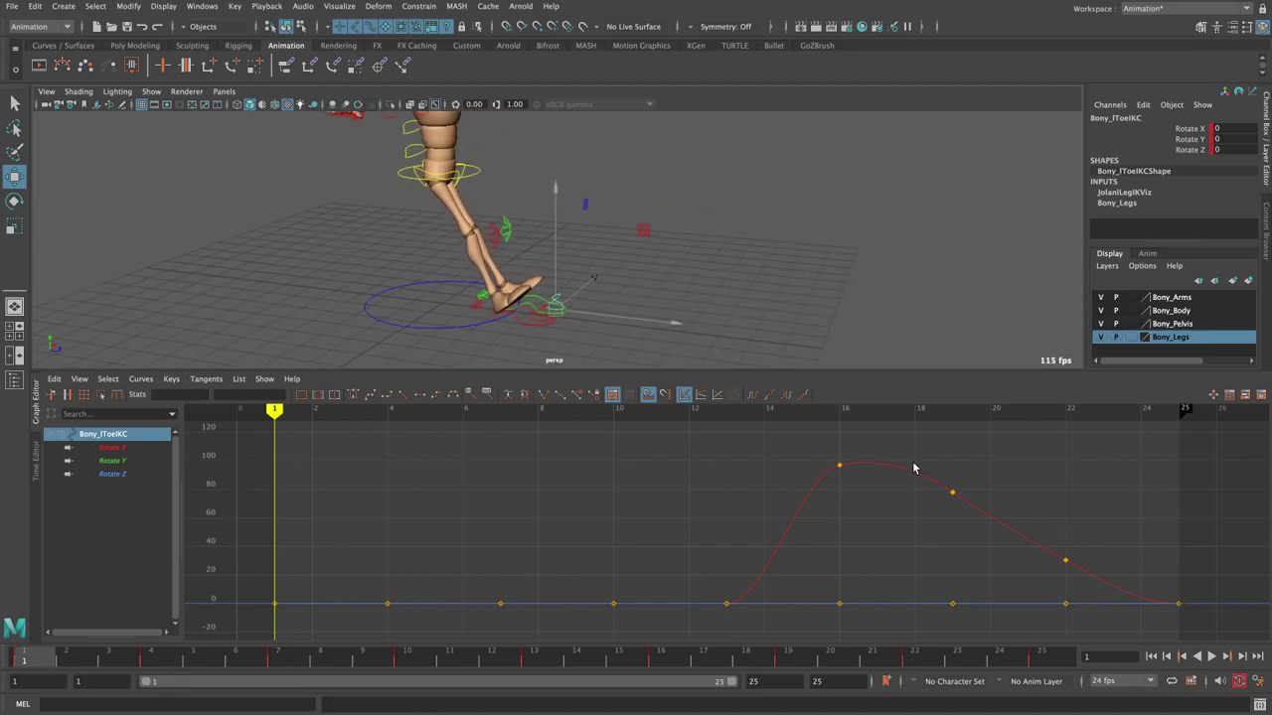
{"action": "left_click", "coordinate": [1152, 658]}
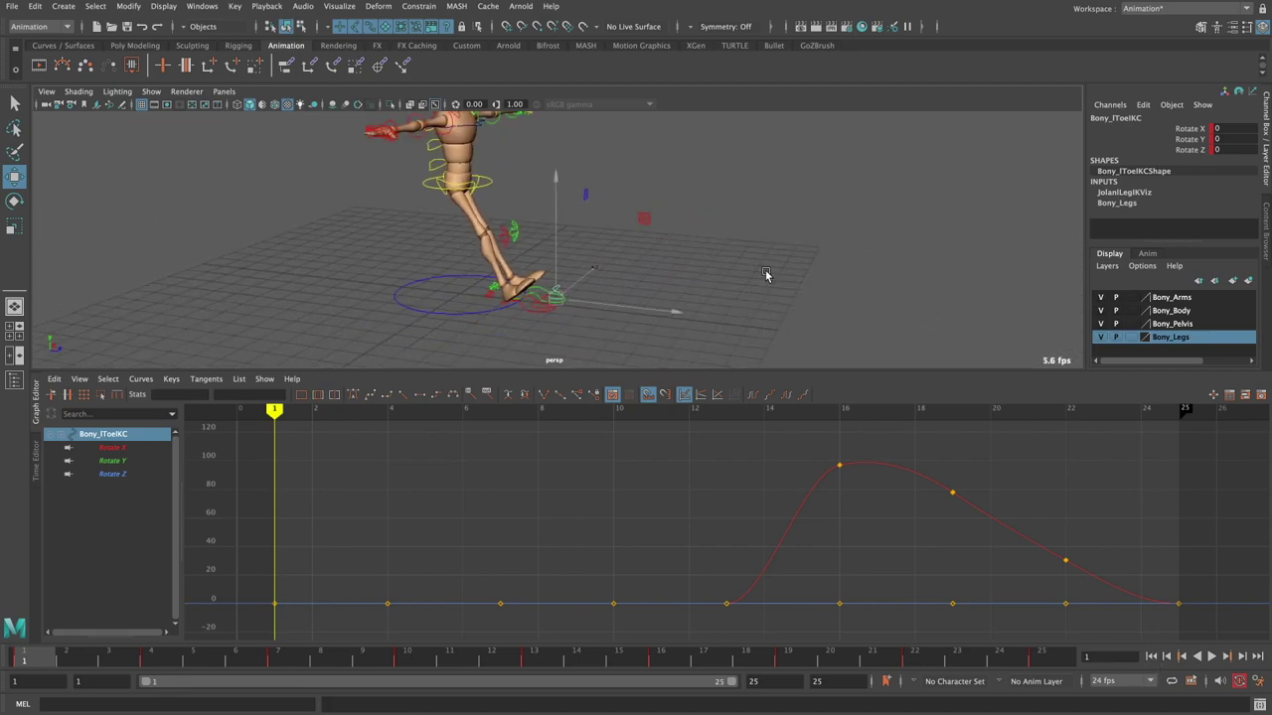
{"action": "left_click", "coordinate": [1213, 657]}
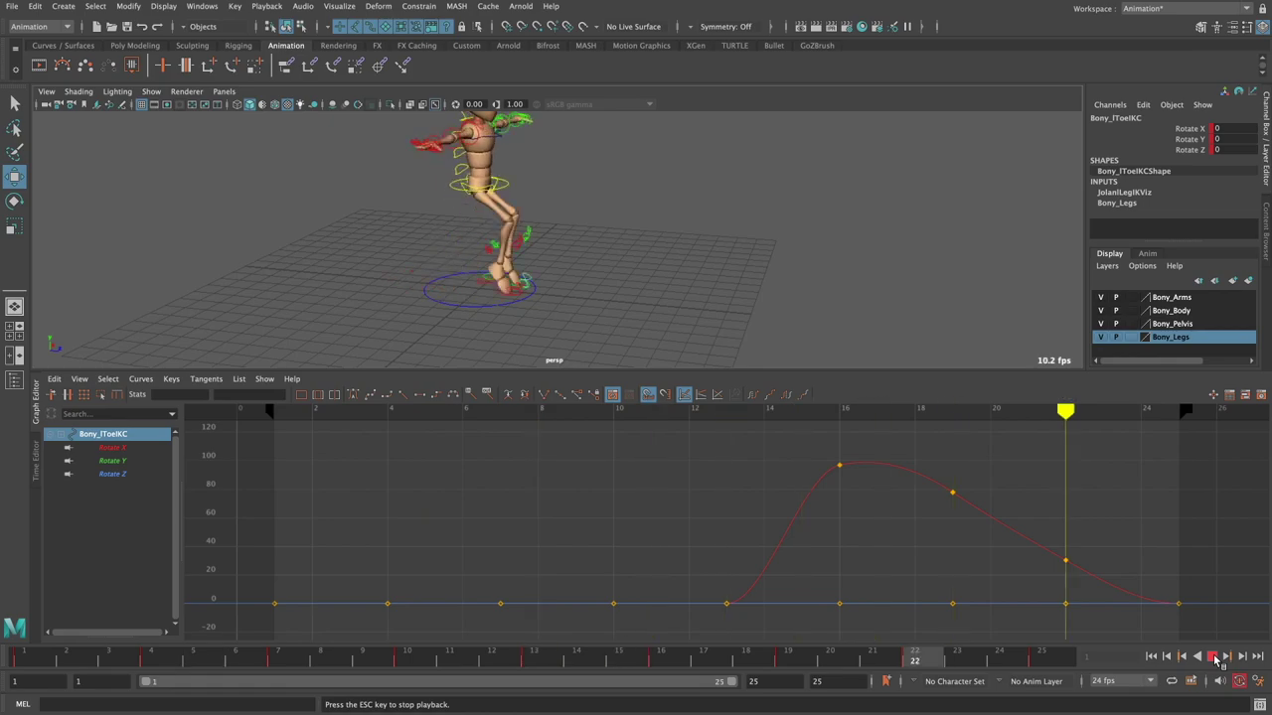
{"action": "left_click", "coordinate": [1212, 657]}
- Copy the right knee control's keys from the time slider at frame 1
{"action": "left_click", "coordinate": [551, 276]}
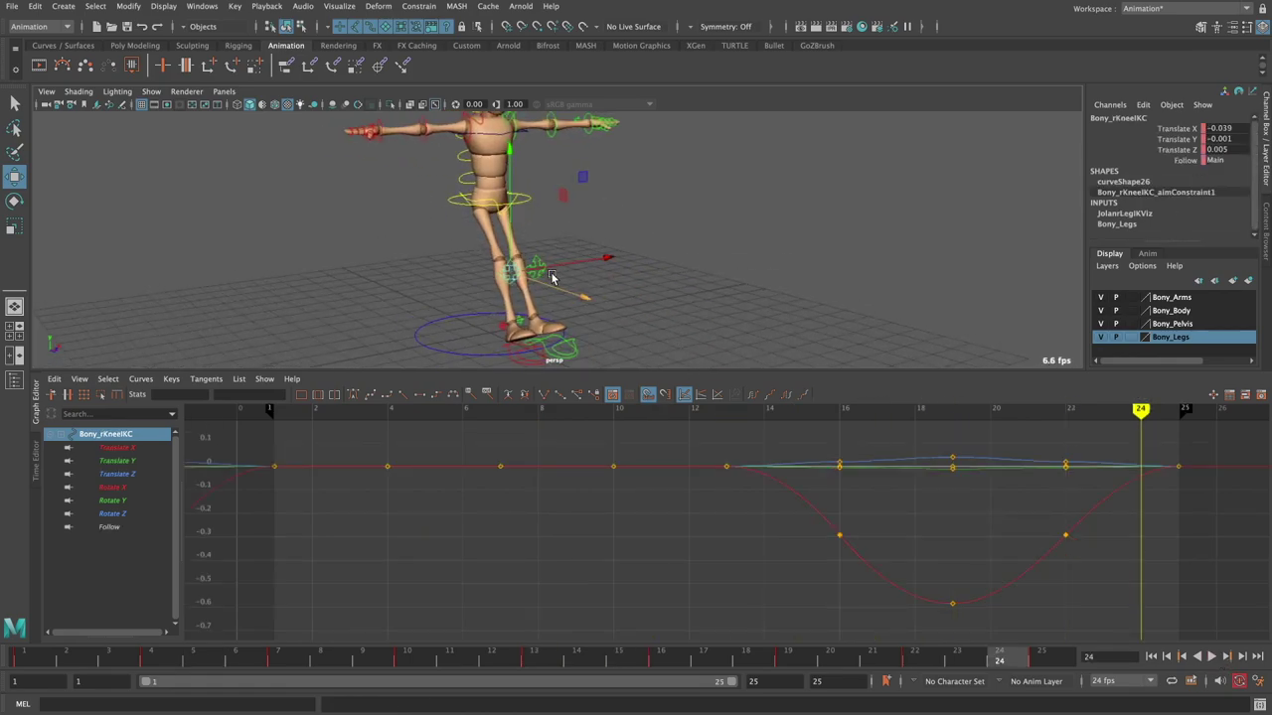
{"action": "left_click", "coordinate": [23, 664]}
{"action": "right_click", "coordinate": [22, 664]}
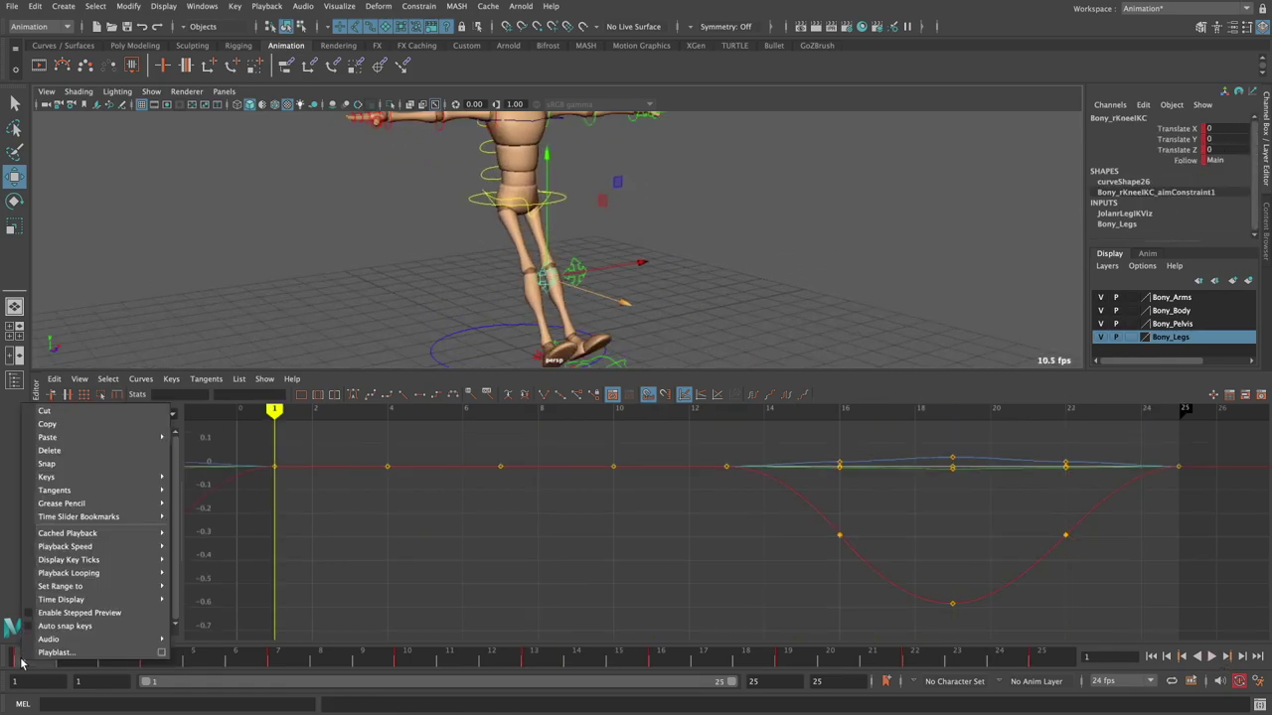
{"action": "left_click", "coordinate": [280, 661]}
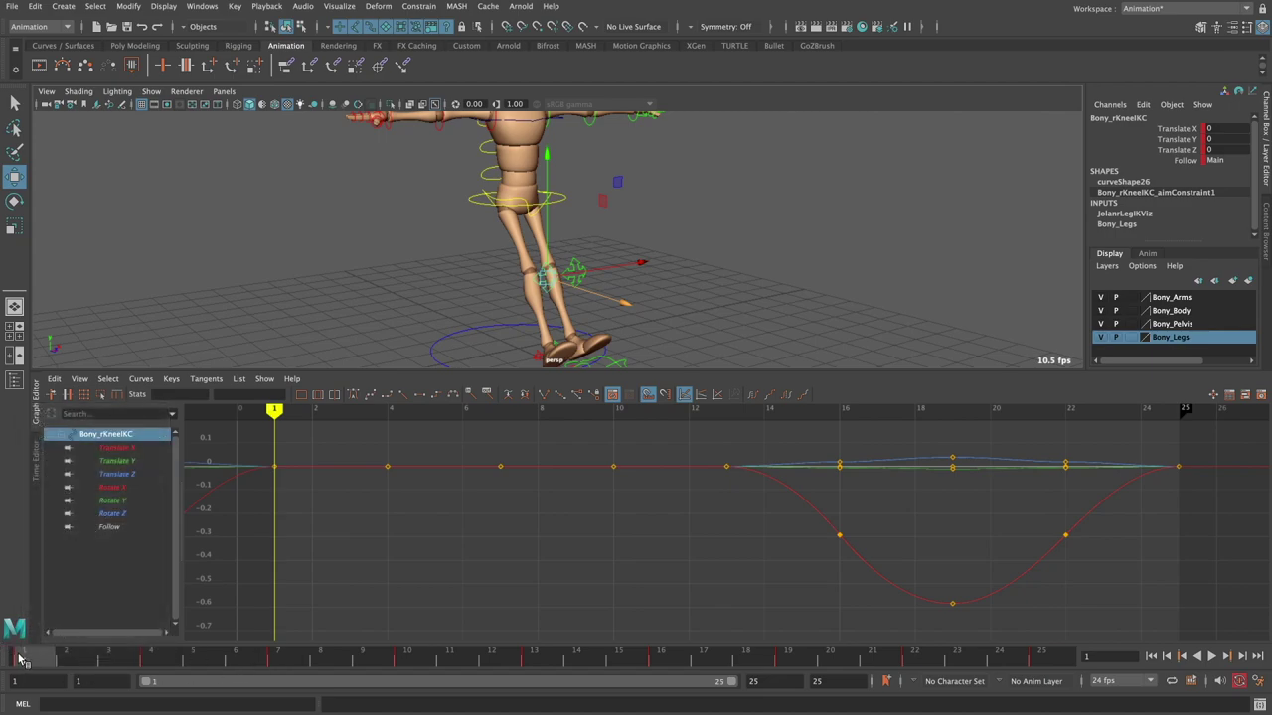
{"action": "right_click", "coordinate": [22, 661]}
{"action": "left_click", "coordinate": [60, 417]}
- Paste the right knee's keys onto Bony_lKneeIKC
{"action": "left_click", "coordinate": [584, 276]}
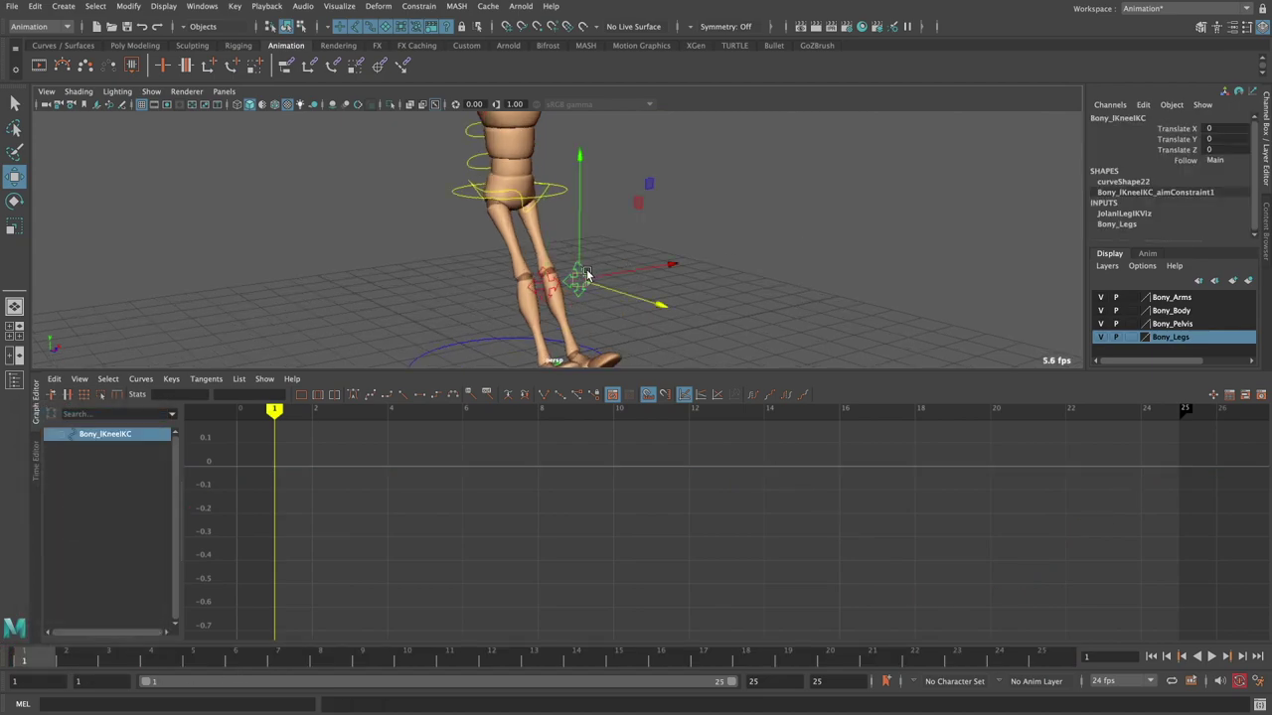
{"action": "right_click", "coordinate": [24, 661]}
{"action": "left_click", "coordinate": [224, 437]}
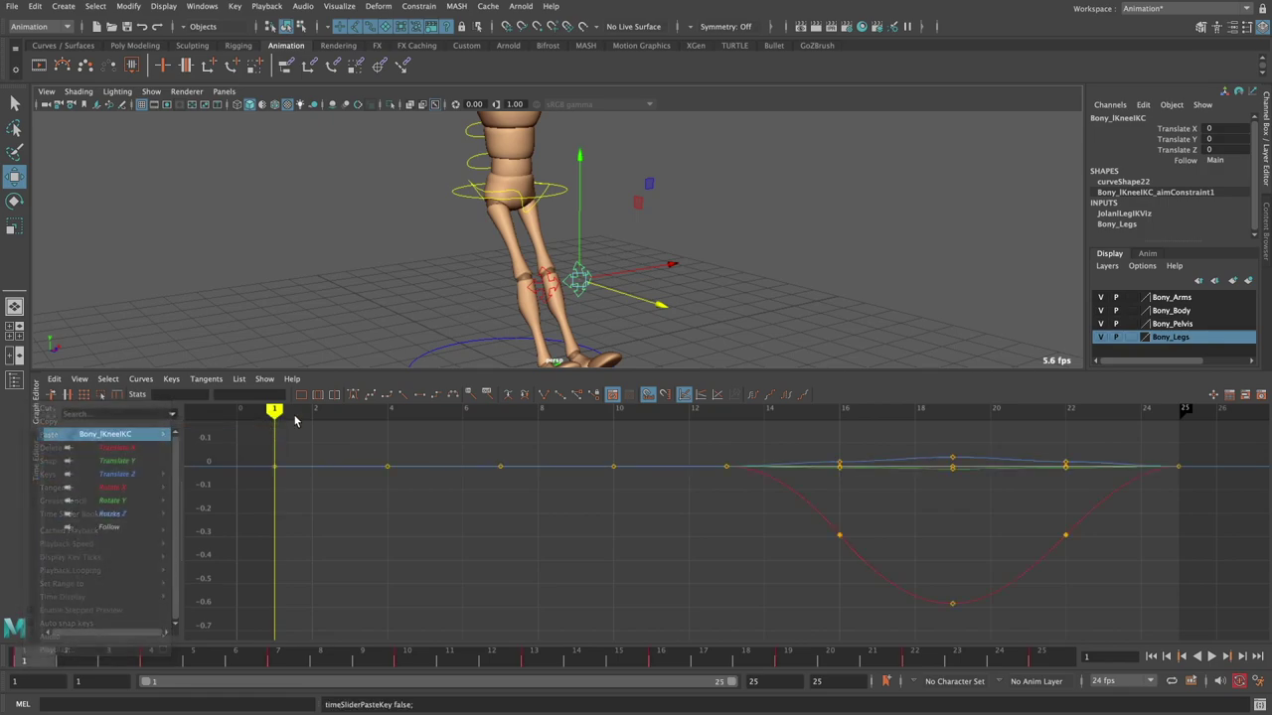
{"action": "scroll", "coordinate": [603, 272], "scroll_direction": "down", "scroll_amount": 3}
- Reselect Bony_lKneeIKC alone so its curves list in the Graph Editor
{"action": "left_click", "coordinate": [603, 273]}
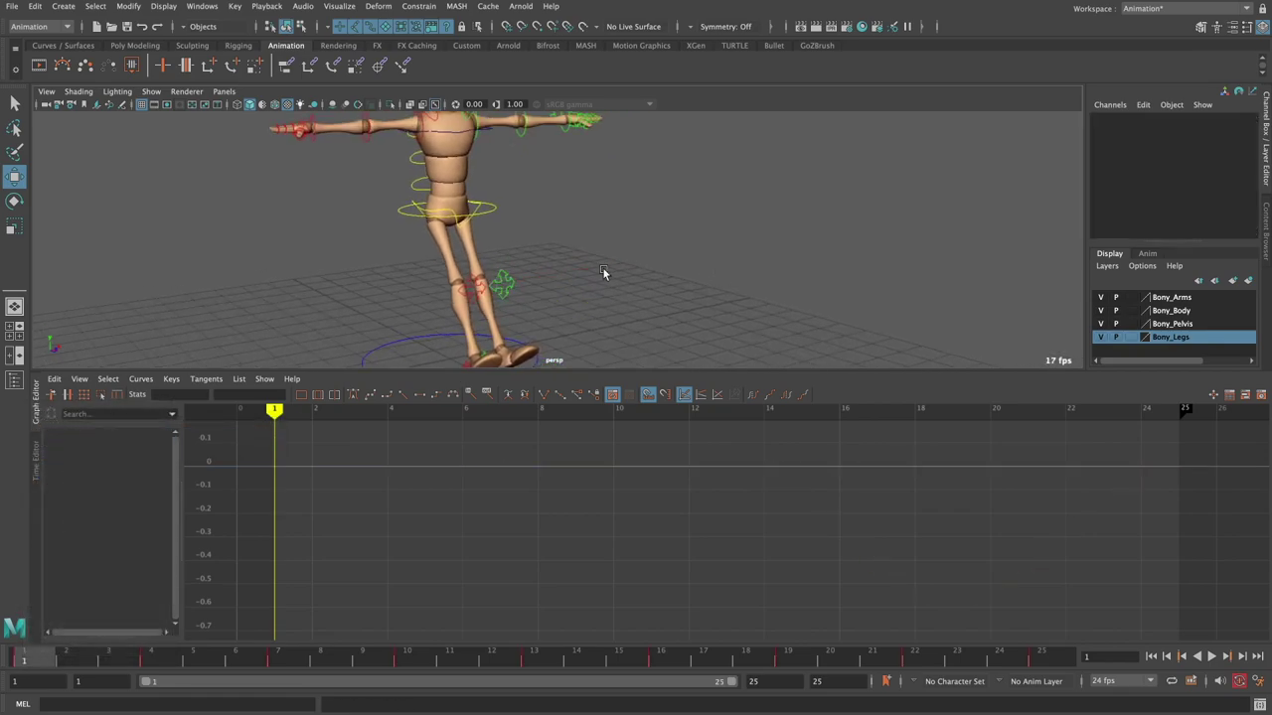
{"action": "left_click", "coordinate": [509, 284]}
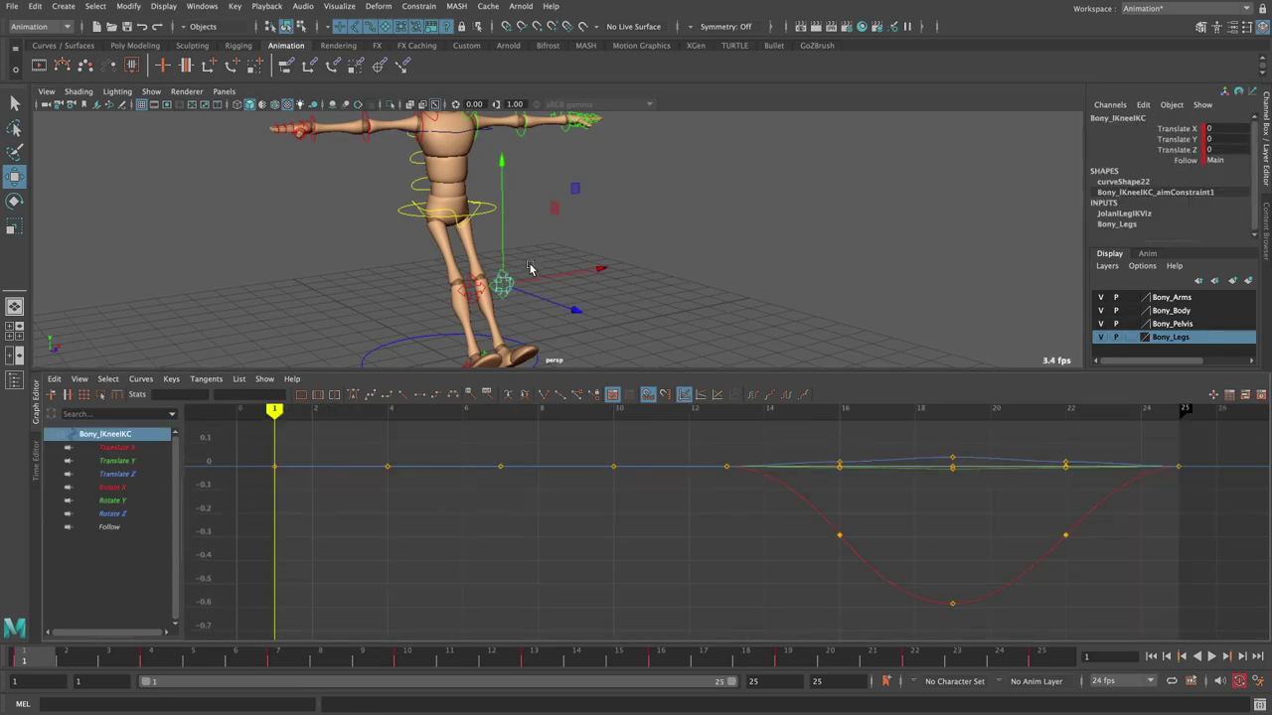
{"action": "scroll", "coordinate": [547, 298], "scroll_direction": "up", "scroll_amount": 2}
{"action": "left_click", "coordinate": [466, 287]}
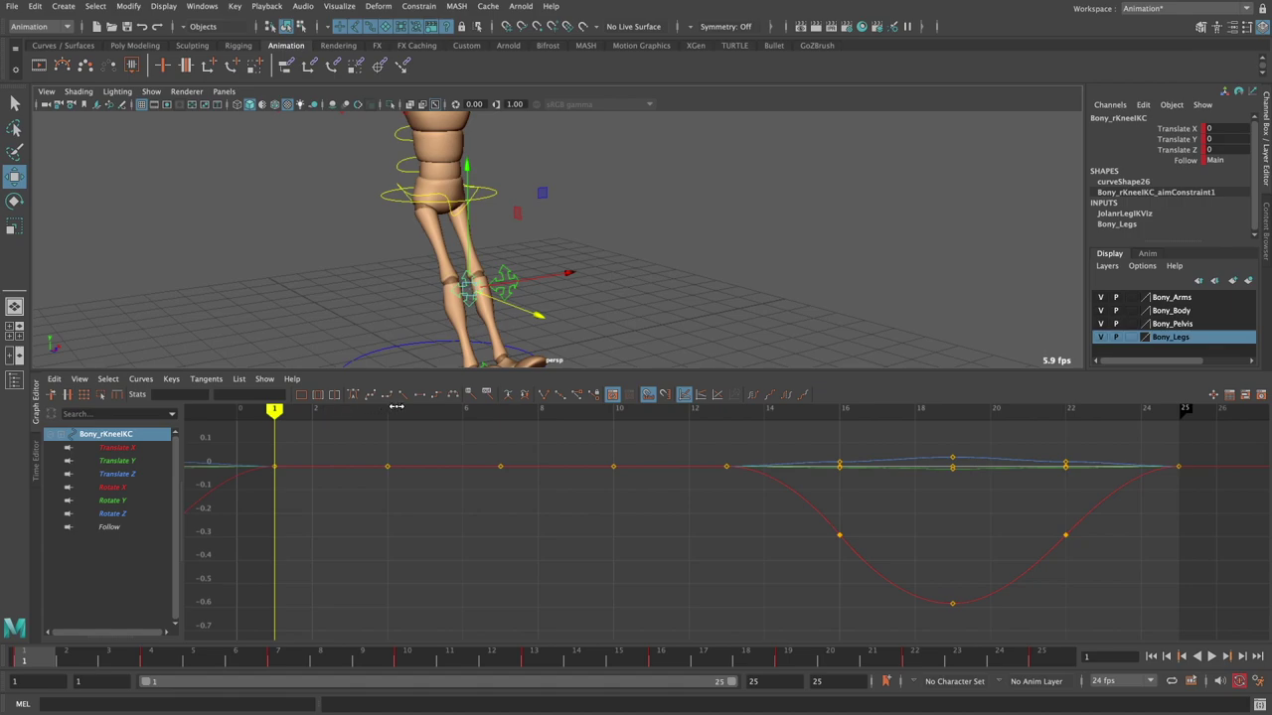
{"action": "left_click", "coordinate": [652, 281]}
{"action": "left_click", "coordinate": [503, 287]}
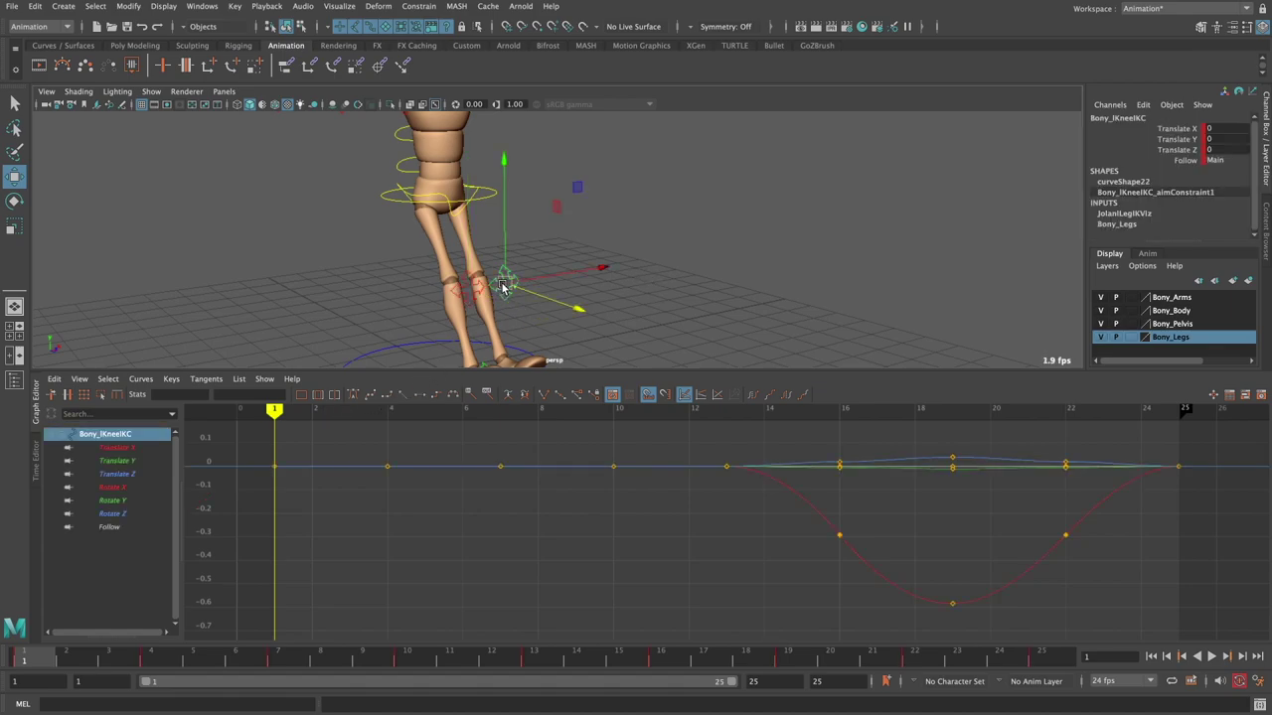
- Isolate the left knee's Translate X curve and select all its keys
{"action": "left_click", "coordinate": [133, 448]}
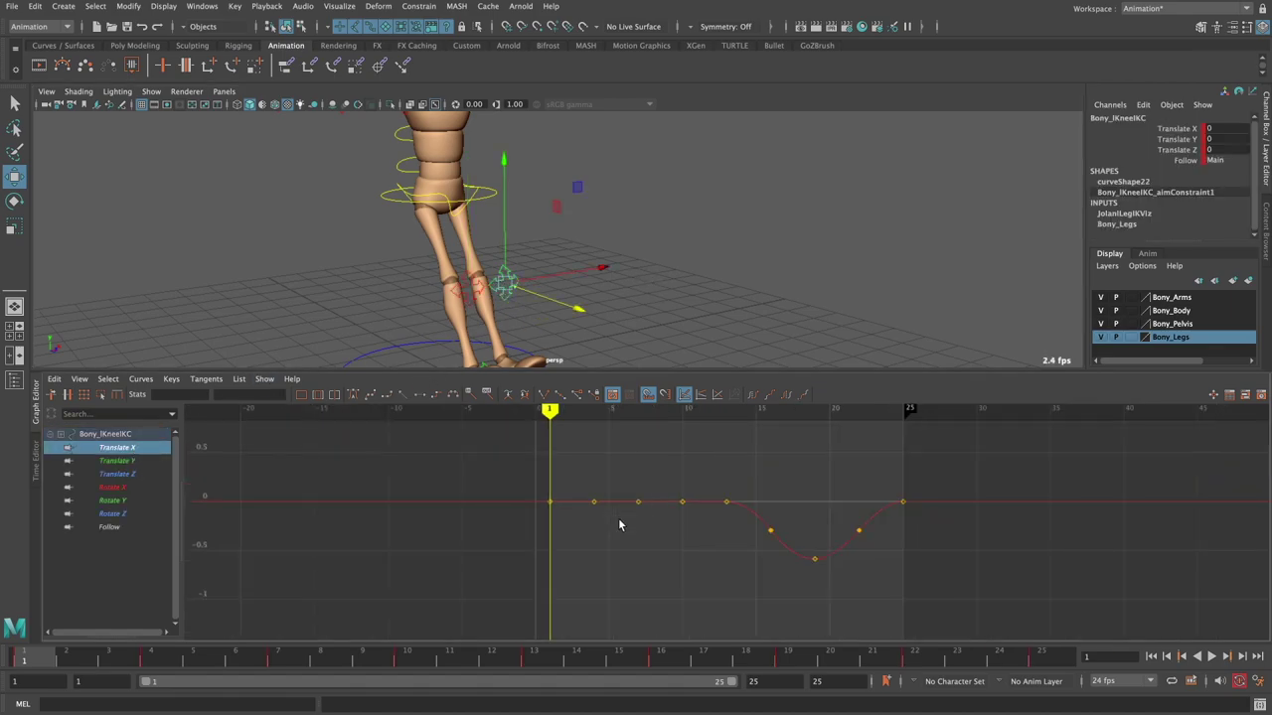
{"action": "left_click_drag", "start_coordinate": [934, 591], "coordinate": [467, 467]}
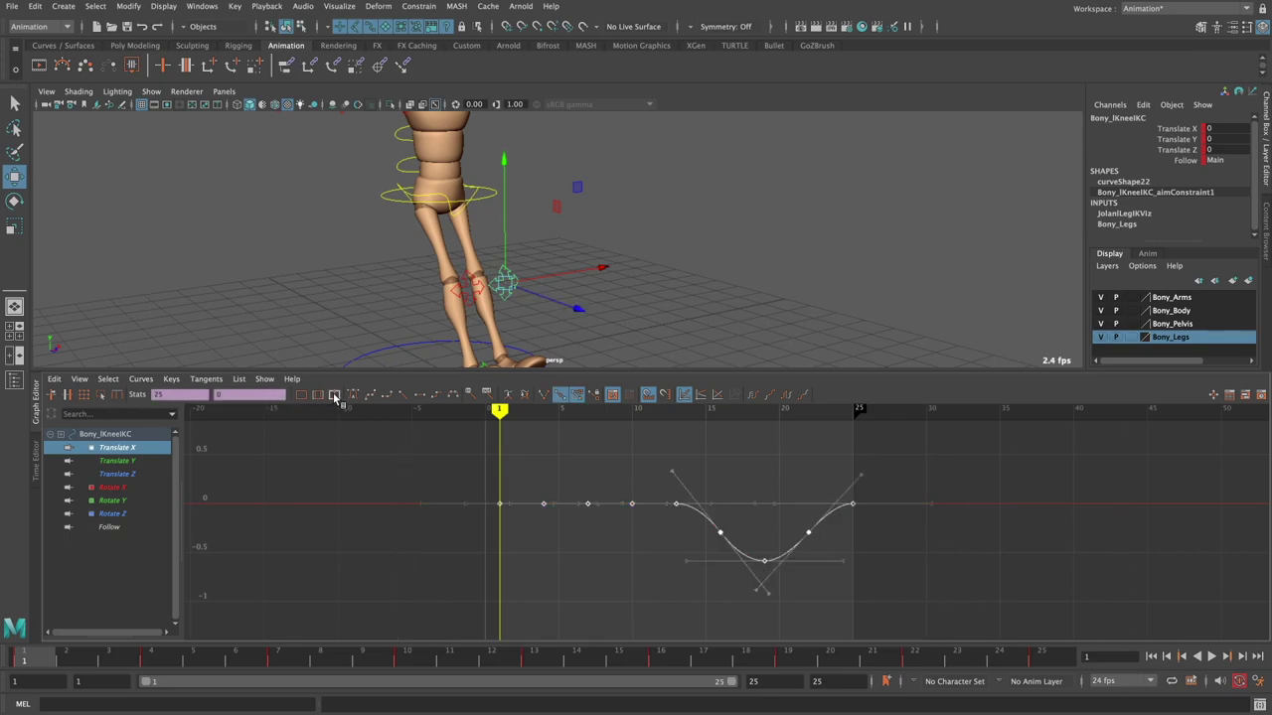
{"action": "key", "text": "alt+v"}
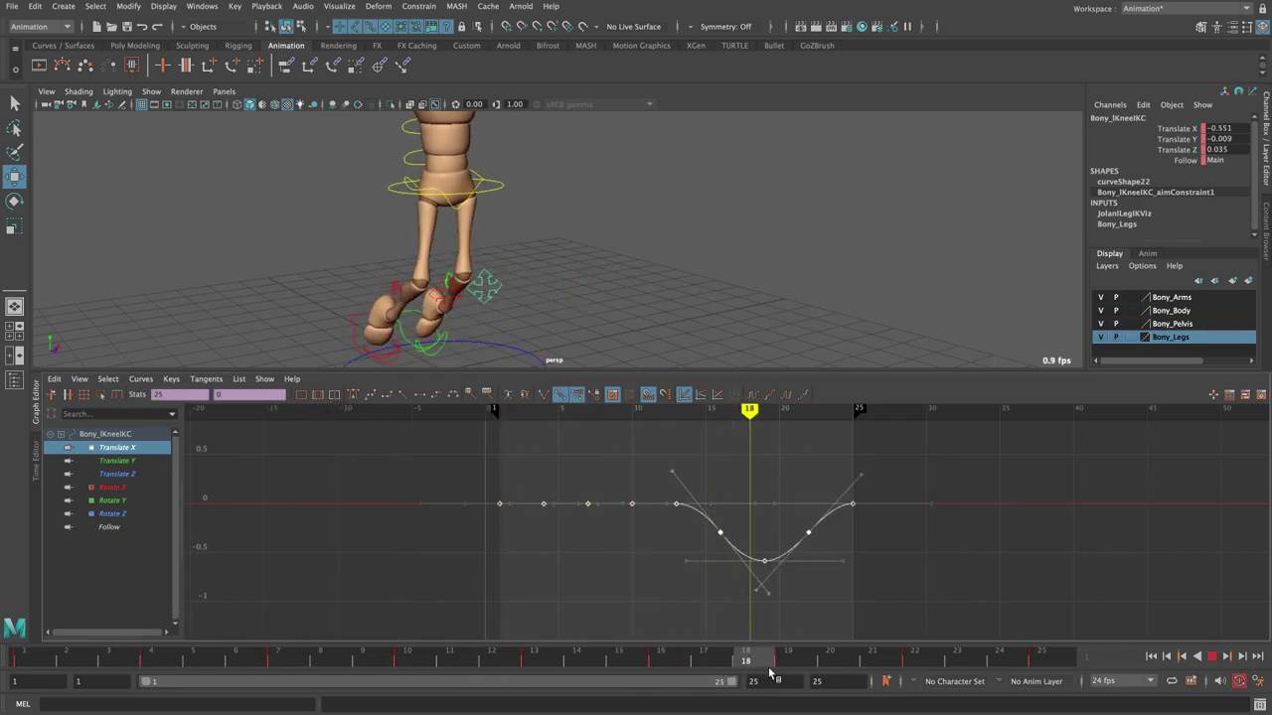
{"action": "key", "text": "alt+v"}
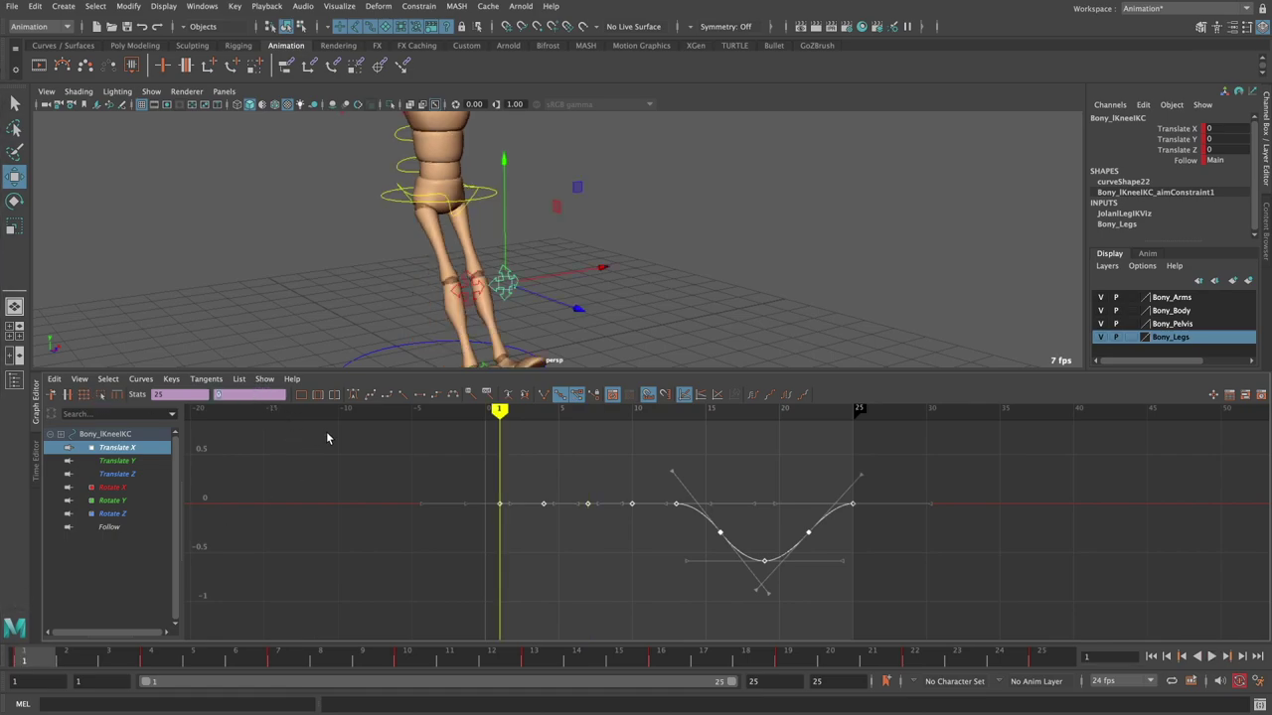
- Invert the Translate X key values so the dip becomes a bump, with linear tangents
{"action": "scroll", "coordinate": [329, 464], "scroll_direction": "down", "scroll_amount": 2}
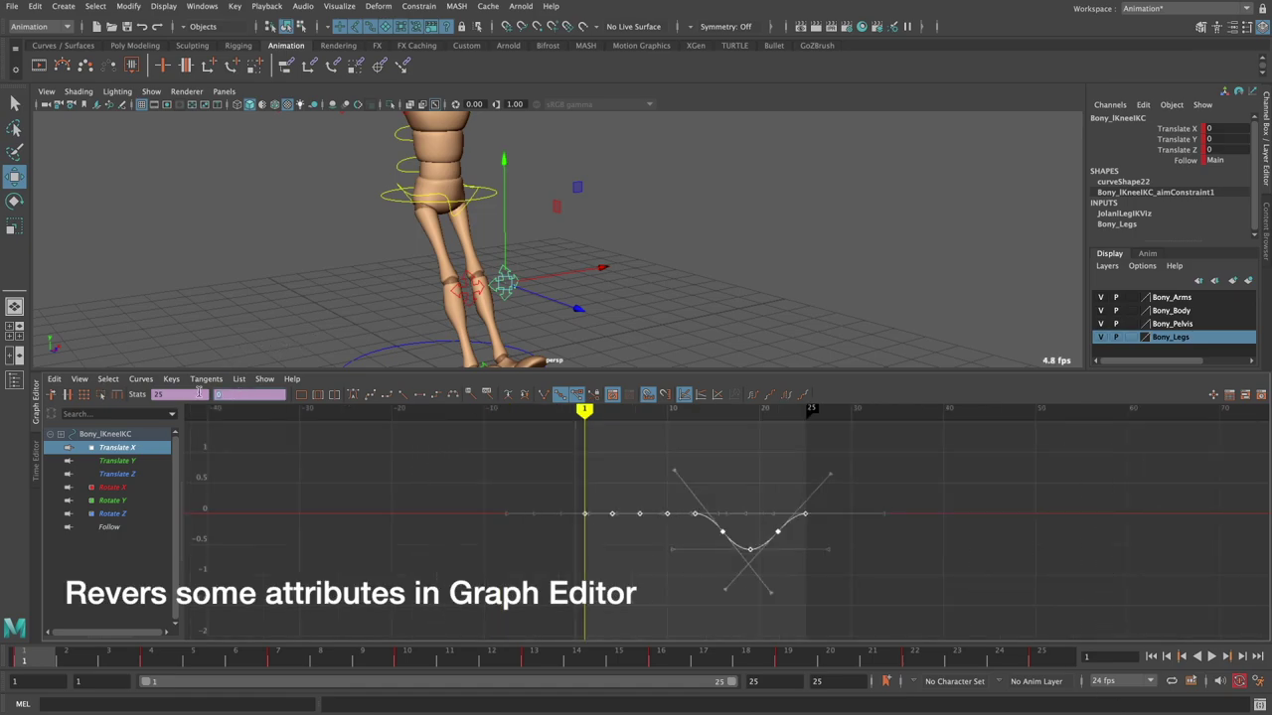
{"action": "key", "text": "Return"}
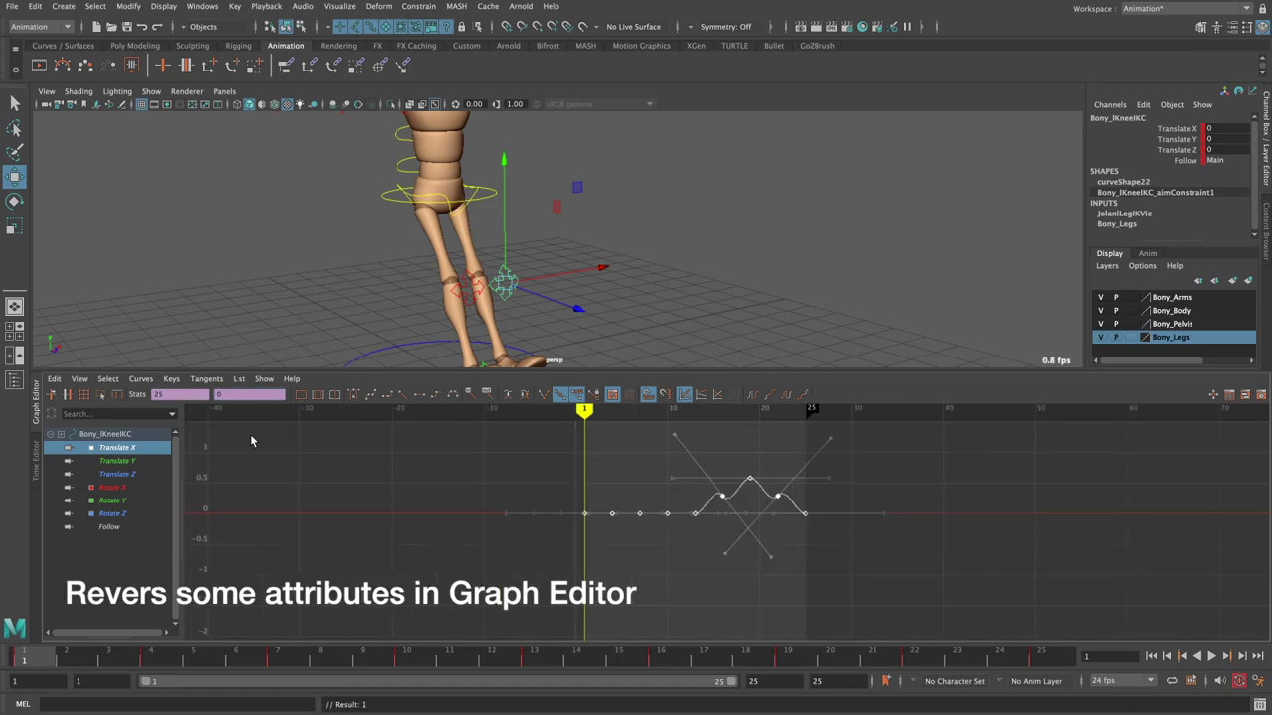
{"action": "scroll", "coordinate": [667, 519], "scroll_direction": "up", "scroll_amount": 3}
{"action": "middle_click_drag", "start_coordinate": [667, 519], "coordinate": [618, 478], "text": "alt"}
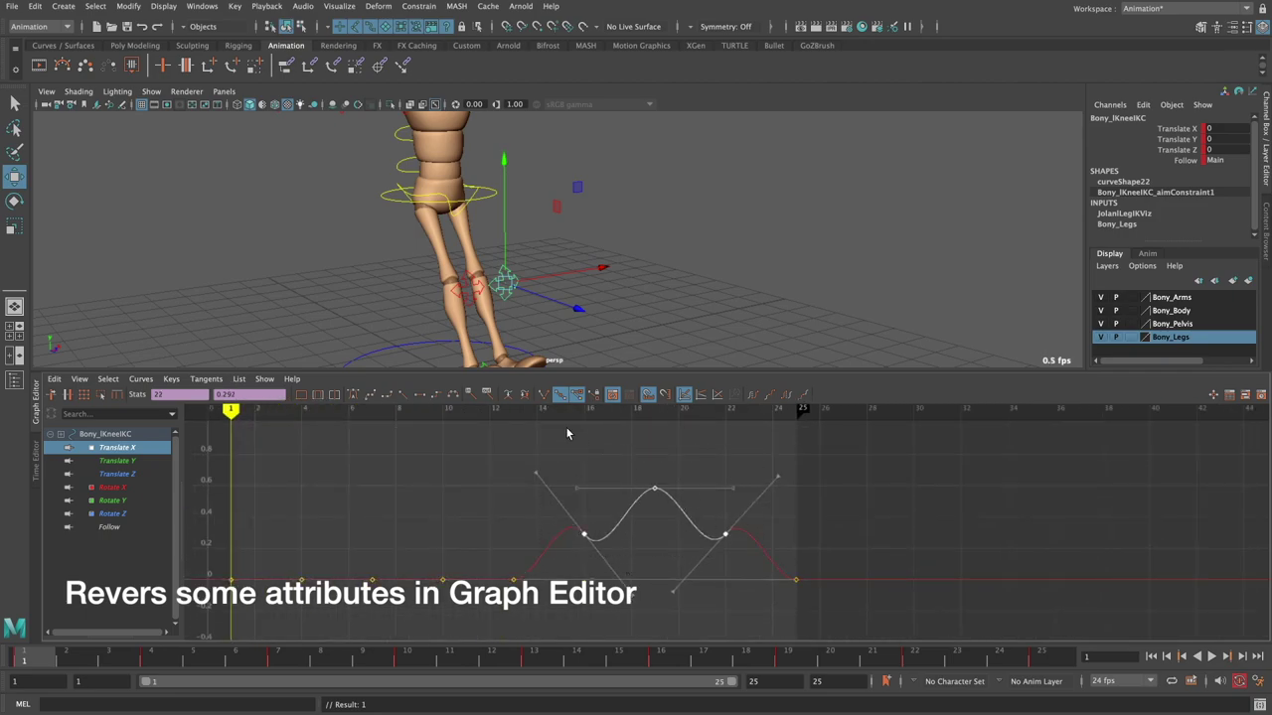
{"action": "left_click", "coordinate": [355, 396]}
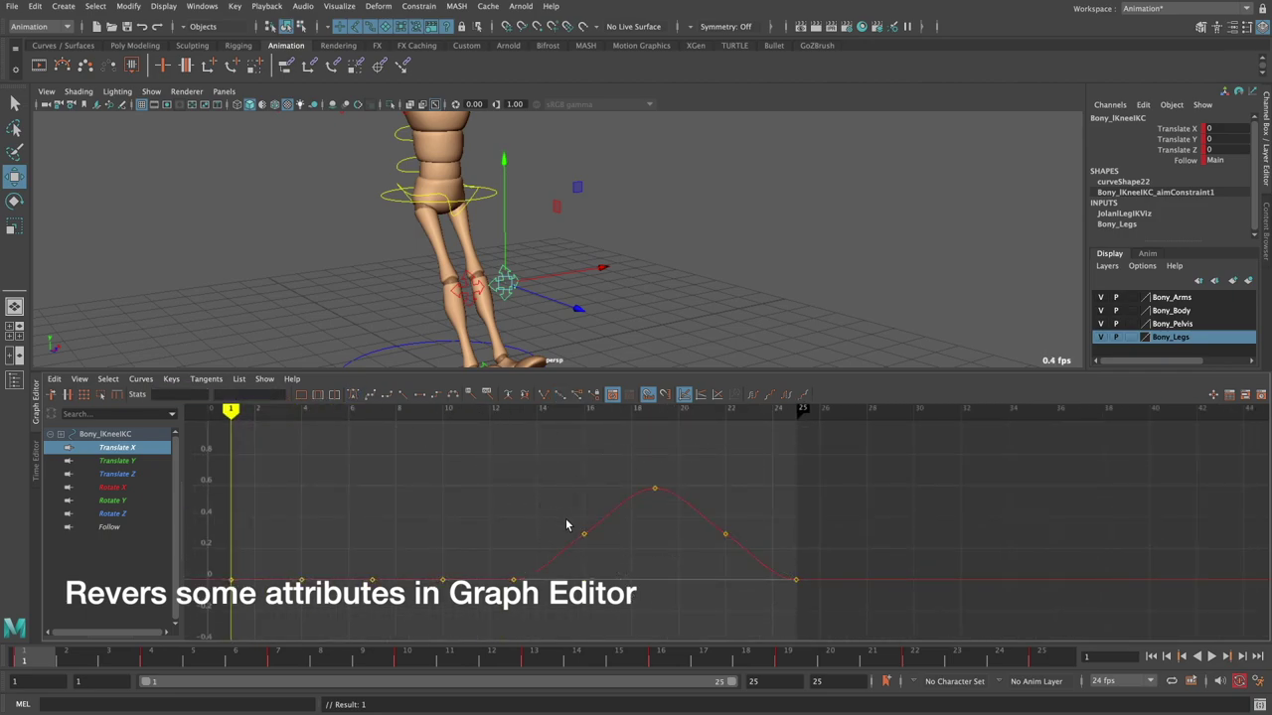
- Frame the whole knee curve and orbit to a front view of the character
{"action": "scroll", "coordinate": [513, 546], "scroll_direction": "up", "scroll_amount": 2}
{"action": "scroll", "coordinate": [559, 542], "scroll_direction": "up", "scroll_amount": 1}
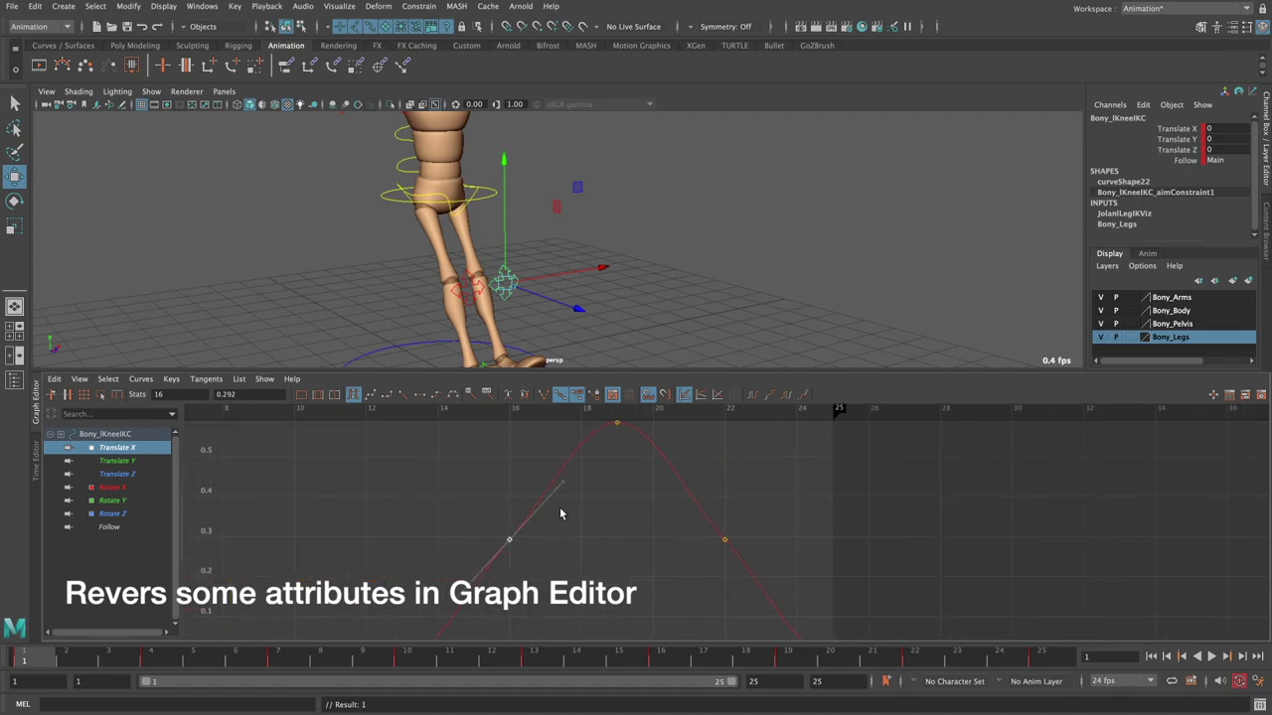
{"action": "left_click", "coordinate": [725, 539]}
{"action": "key", "text": "a"}
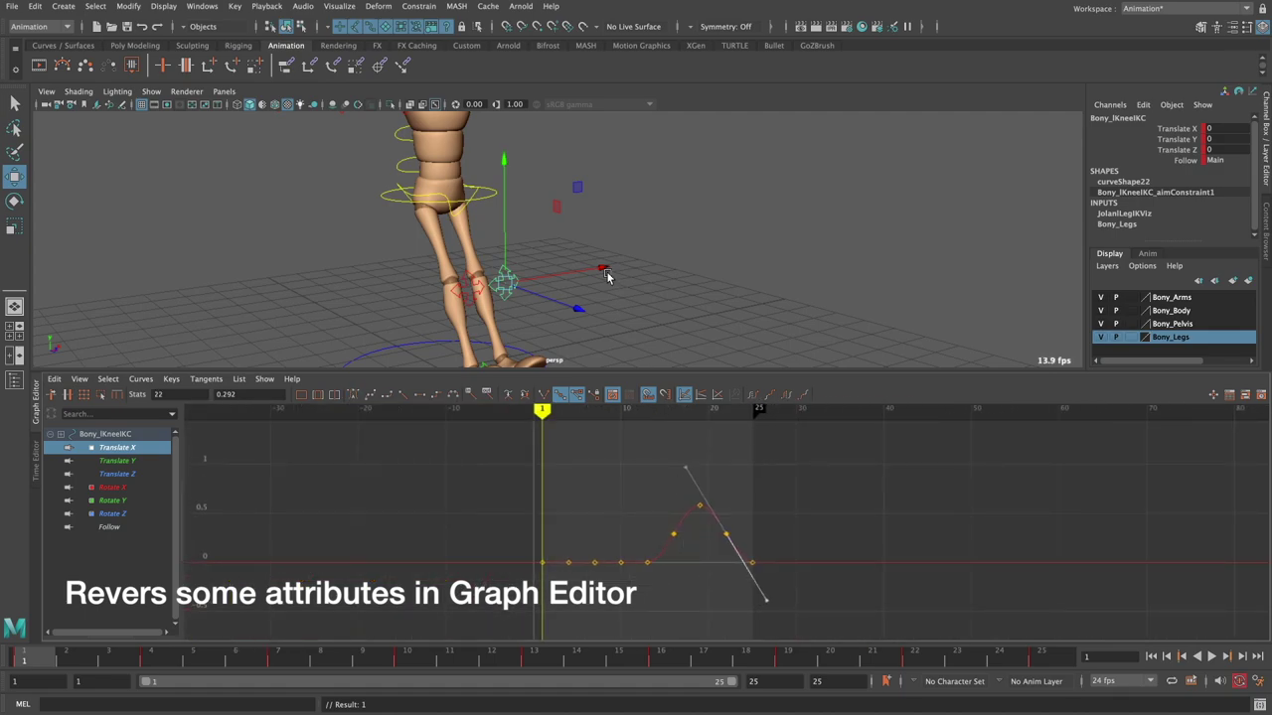
{"action": "left_click_drag", "start_coordinate": [606, 275], "coordinate": [636, 298], "text": "alt"}
{"action": "middle_click_drag", "start_coordinate": [636, 298], "coordinate": [616, 284], "text": "alt"}
{"action": "left_click_drag", "start_coordinate": [736, 235], "coordinate": [679, 239], "text": "alt"}
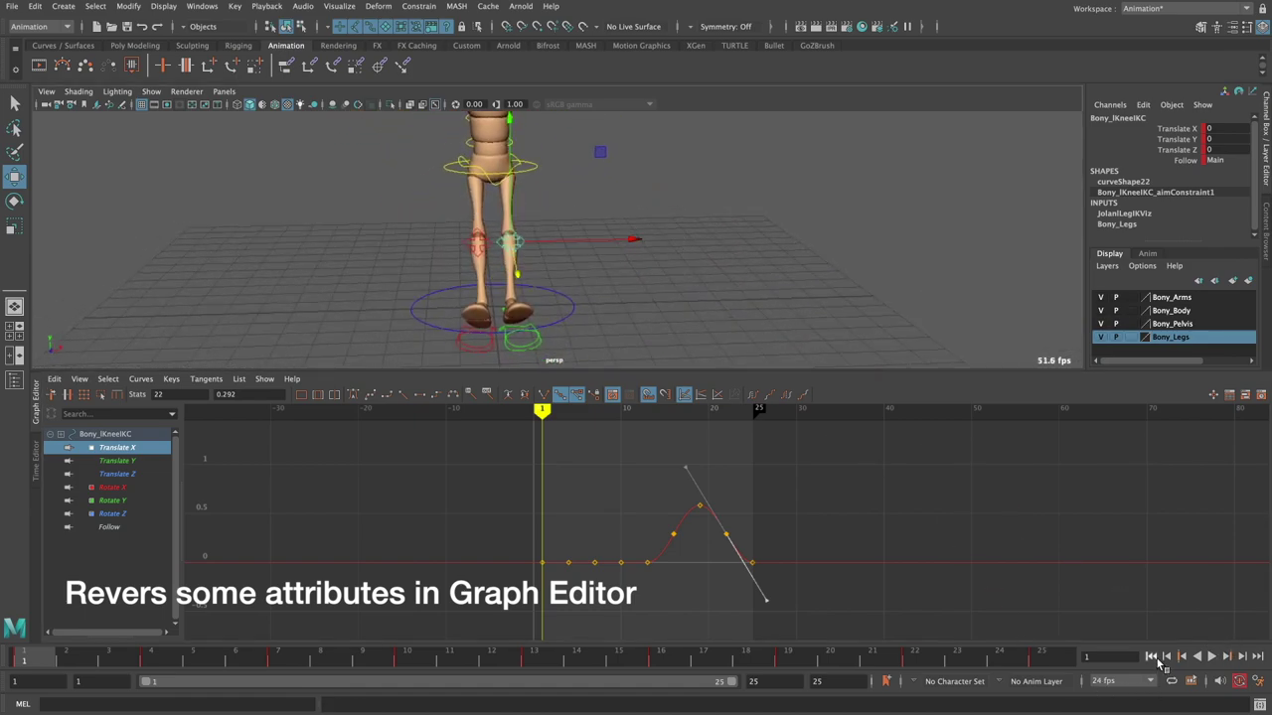
- Play the walk, stop at frame 17, and view the legs from a raised angle
{"action": "left_click", "coordinate": [1207, 656]}
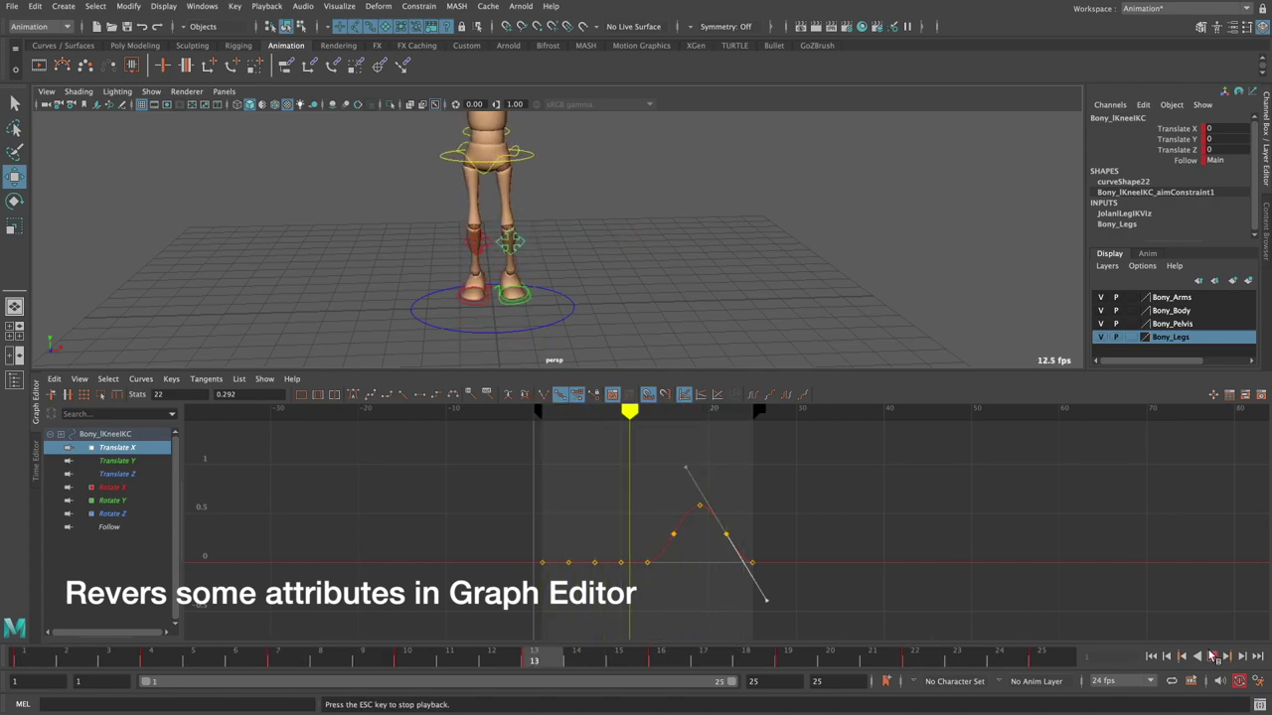
{"action": "left_click", "coordinate": [1210, 656]}
{"action": "left_click_drag", "start_coordinate": [729, 286], "coordinate": [761, 225], "text": "alt"}
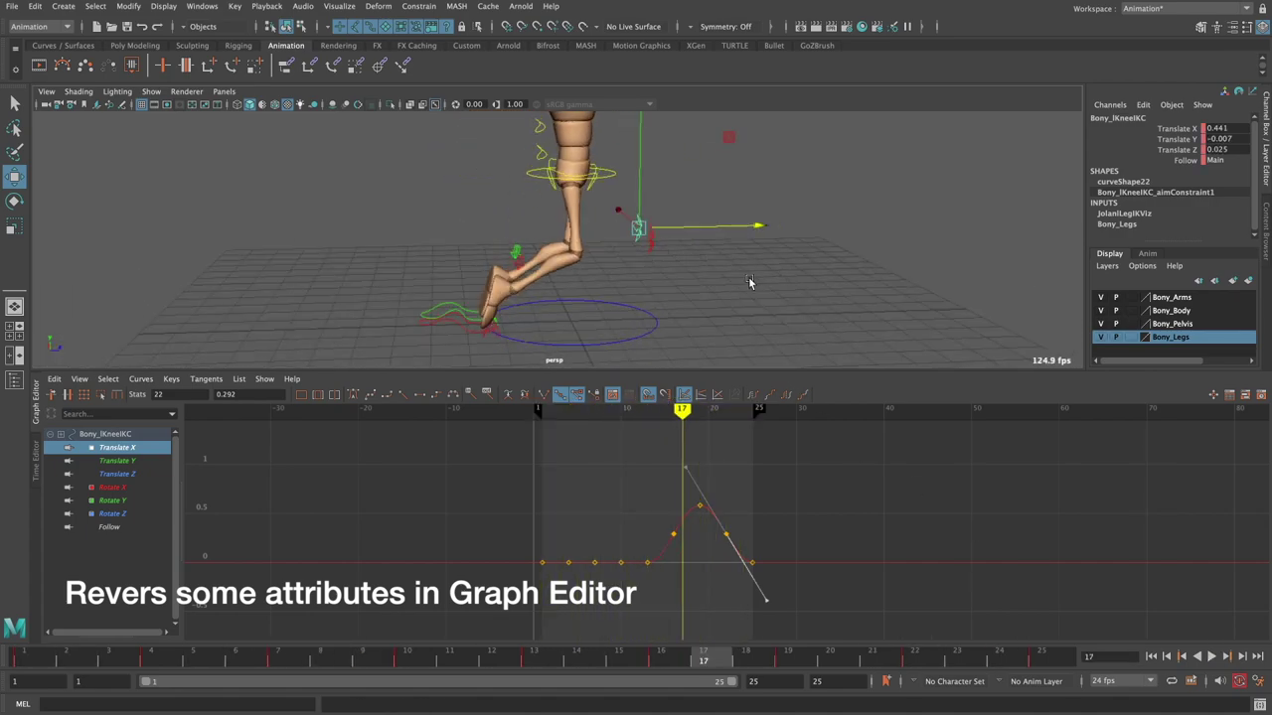
{"action": "left_click", "coordinate": [655, 298]}
{"action": "left_click_drag", "start_coordinate": [655, 298], "coordinate": [657, 303], "text": "alt"}
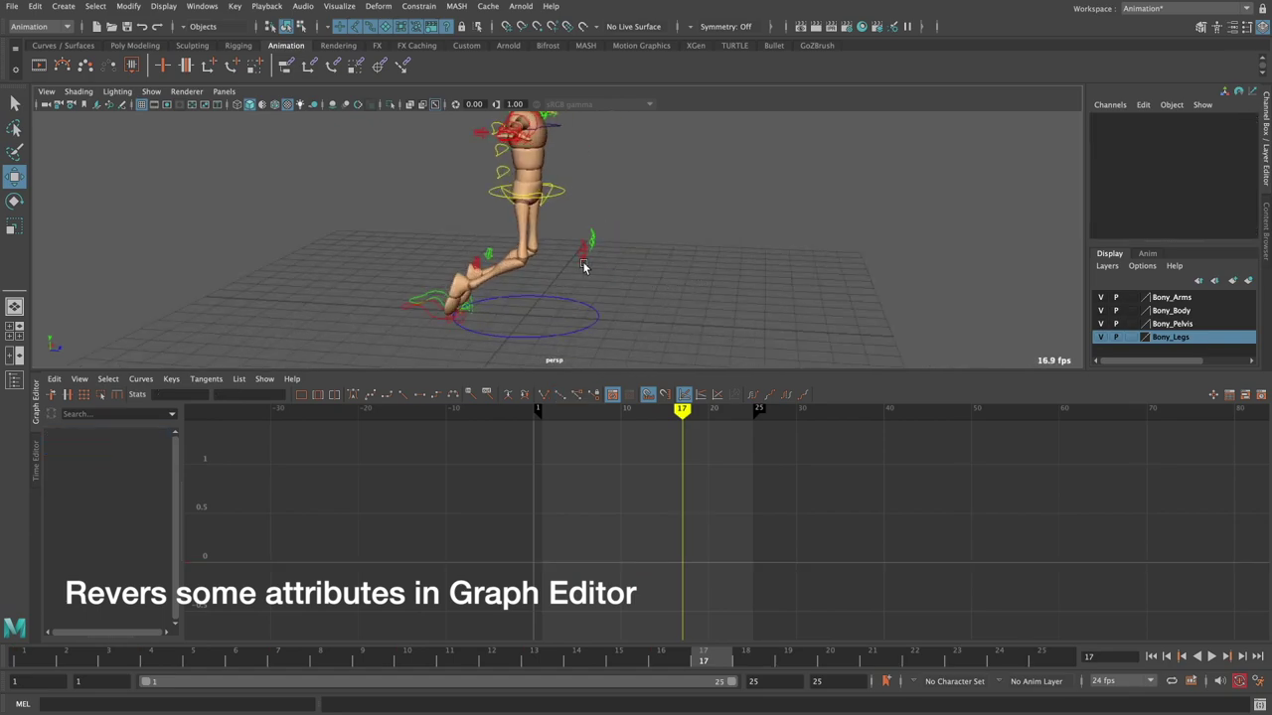
- Select the left foot, knee and toe controls and cycle the knee curves after the last key
{"action": "left_click", "coordinate": [433, 298]}
{"action": "mouse_move", "coordinate": [432, 298]}
{"action": "left_mouse_down", "text": "alt"}
{"action": "mouse_move", "coordinate": [580, 261]}
{"action": "mouse_move", "coordinate": [534, 303]}
{"action": "left_mouse_up", "text": "alt"}
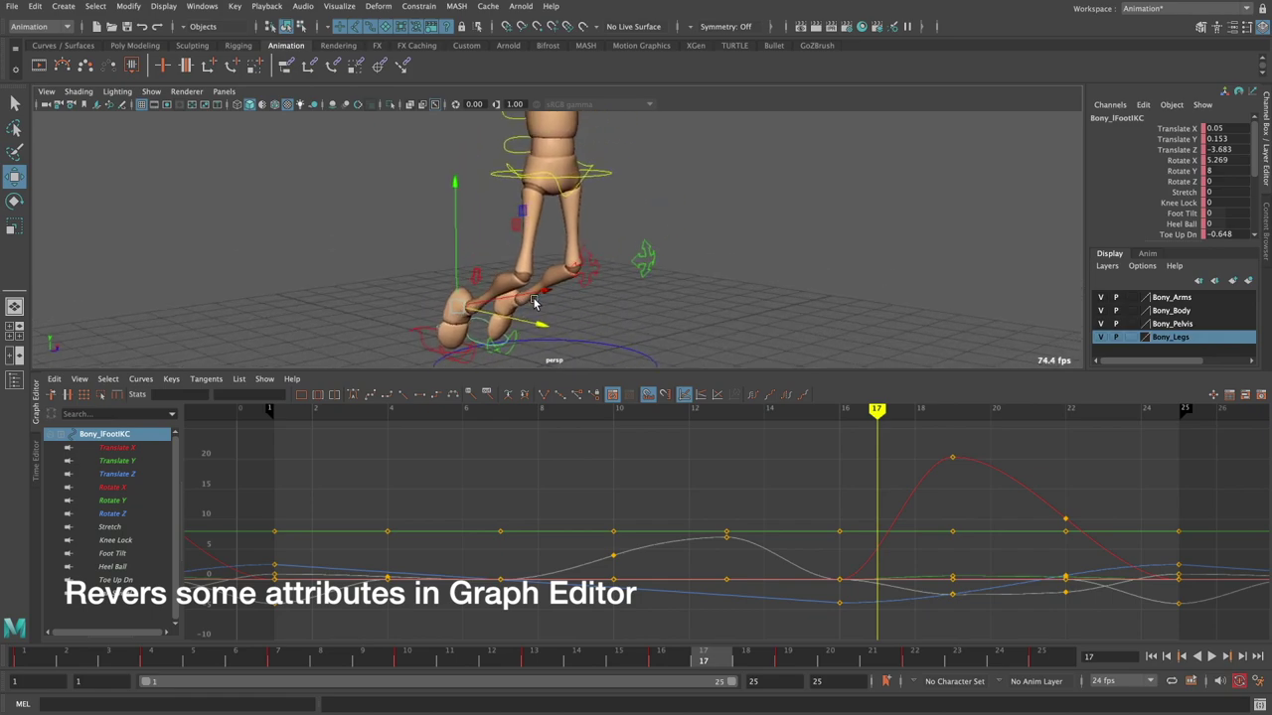
{"action": "left_click", "coordinate": [643, 262], "text": "shift"}
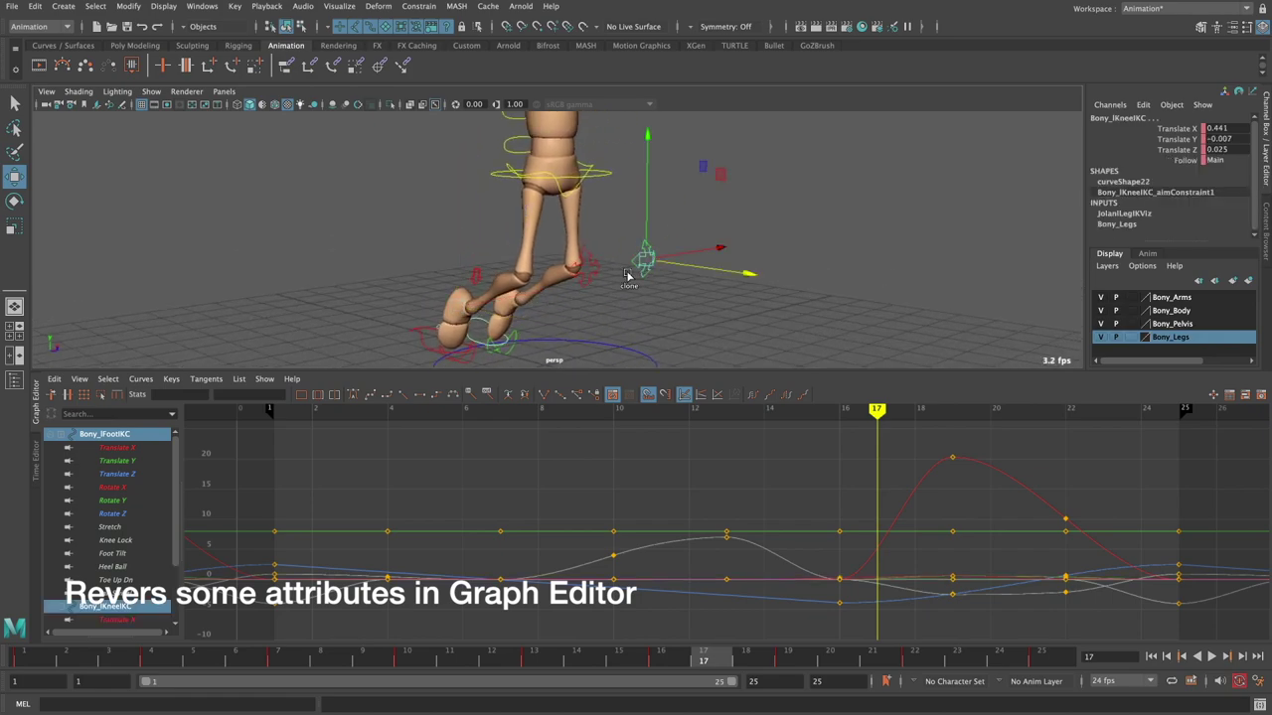
{"action": "left_click_drag", "start_coordinate": [564, 301], "coordinate": [540, 293], "text": "alt"}
{"action": "left_click", "coordinate": [539, 296]}
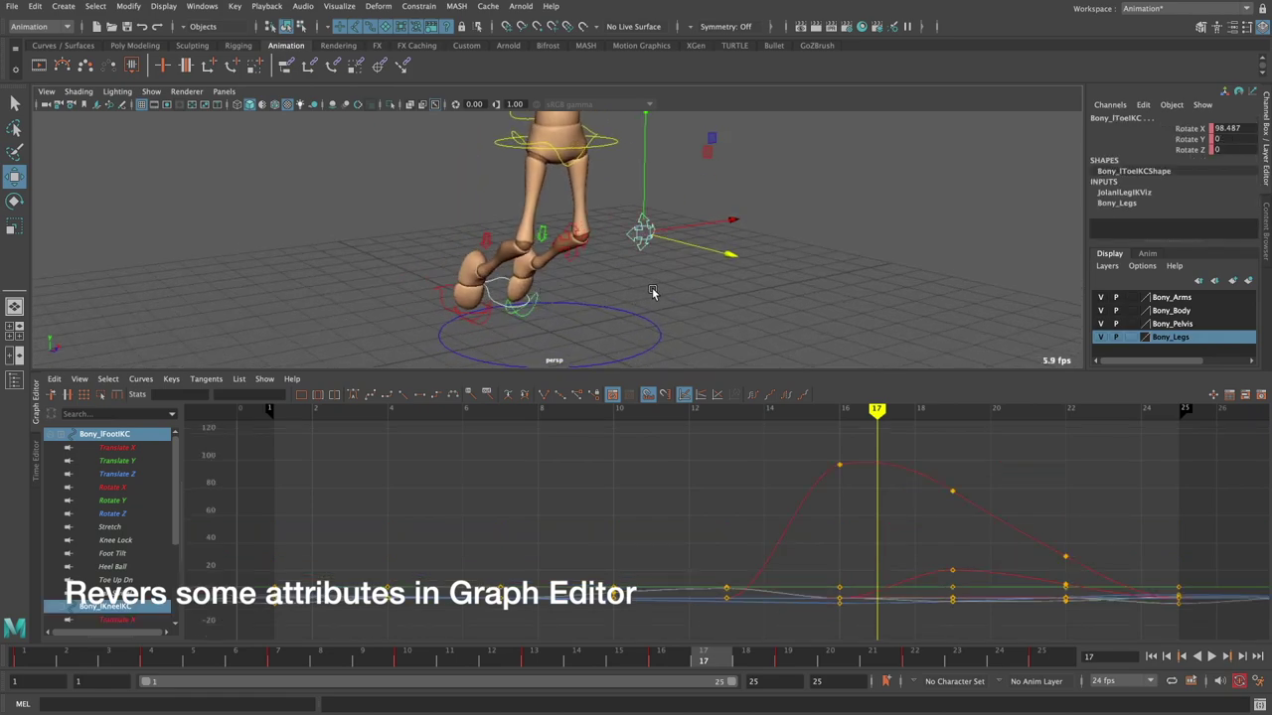
{"action": "mouse_move", "coordinate": [653, 292]}
{"action": "left_mouse_down", "text": "alt"}
{"action": "mouse_move", "coordinate": [597, 275]}
{"action": "mouse_move", "coordinate": [621, 296]}
{"action": "left_mouse_up", "text": "alt"}
{"action": "key", "text": "f"}
{"action": "right_click_drag", "start_coordinate": [700, 522], "coordinate": [686, 460], "text": "alt"}
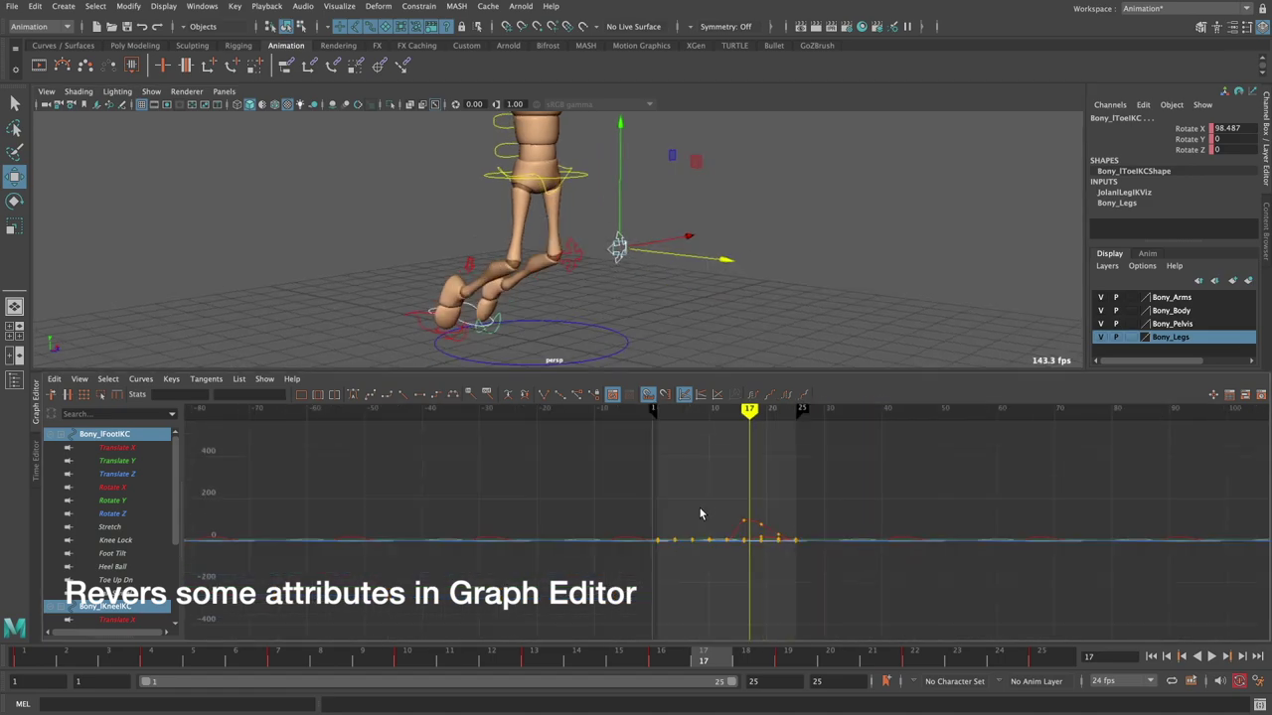
{"action": "left_click", "coordinate": [618, 247]}
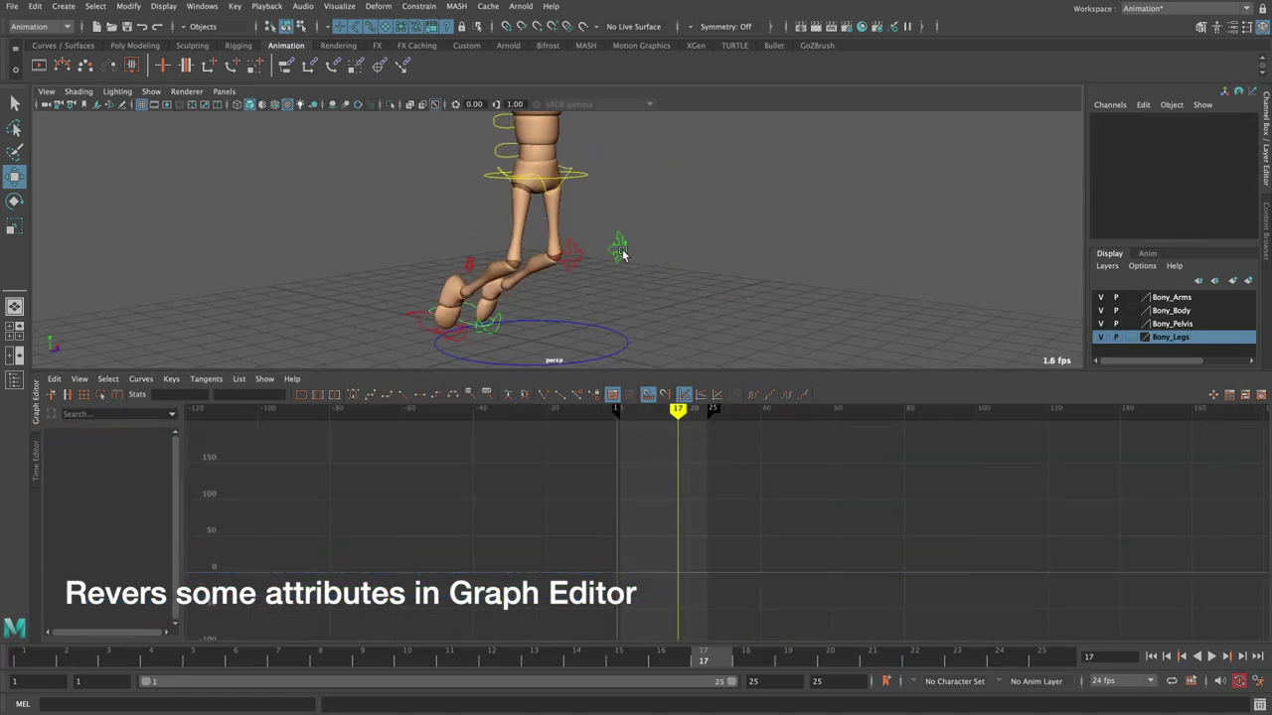
{"action": "mouse_move", "coordinate": [755, 516]}
{"action": "right_mouse_down", "text": "alt"}
{"action": "mouse_move", "coordinate": [723, 544]}
{"action": "mouse_move", "coordinate": [605, 460]}
{"action": "right_mouse_up", "text": "alt"}
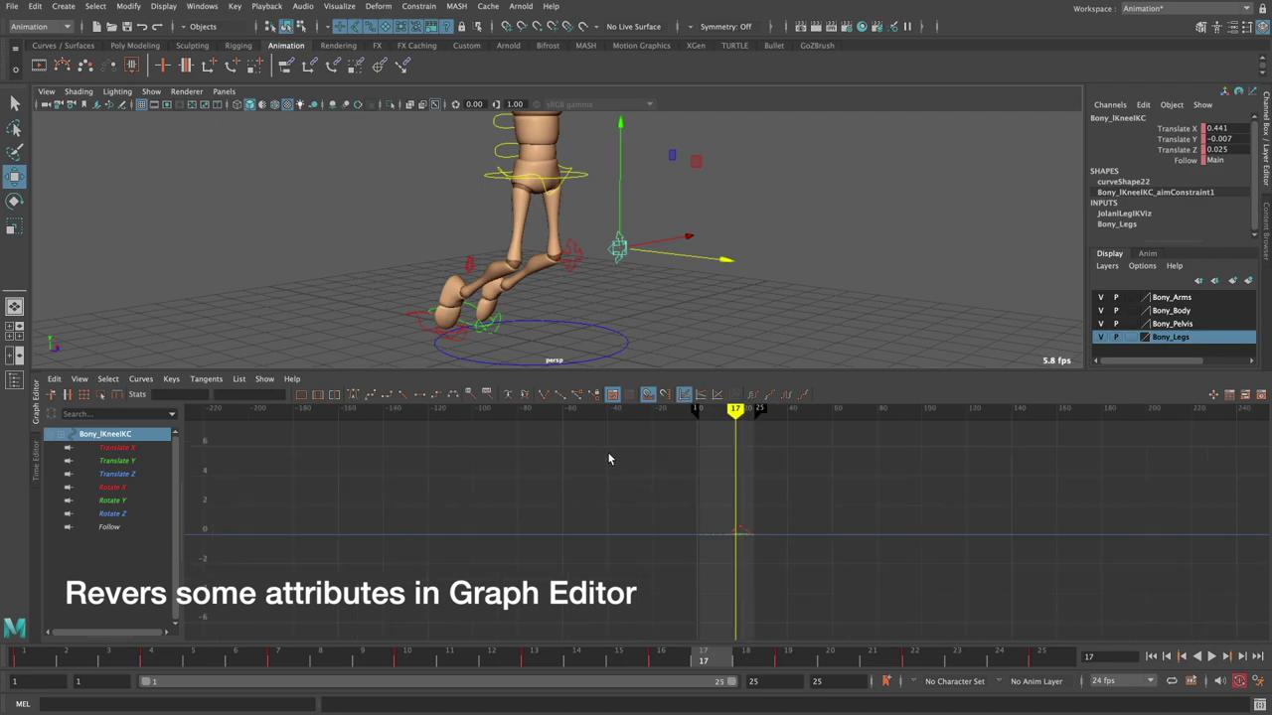
{"action": "mouse_move", "coordinate": [785, 566]}
{"action": "left_mouse_down"}
{"action": "mouse_move", "coordinate": [624, 488]}
{"action": "mouse_move", "coordinate": [954, 626]}
{"action": "left_mouse_up"}
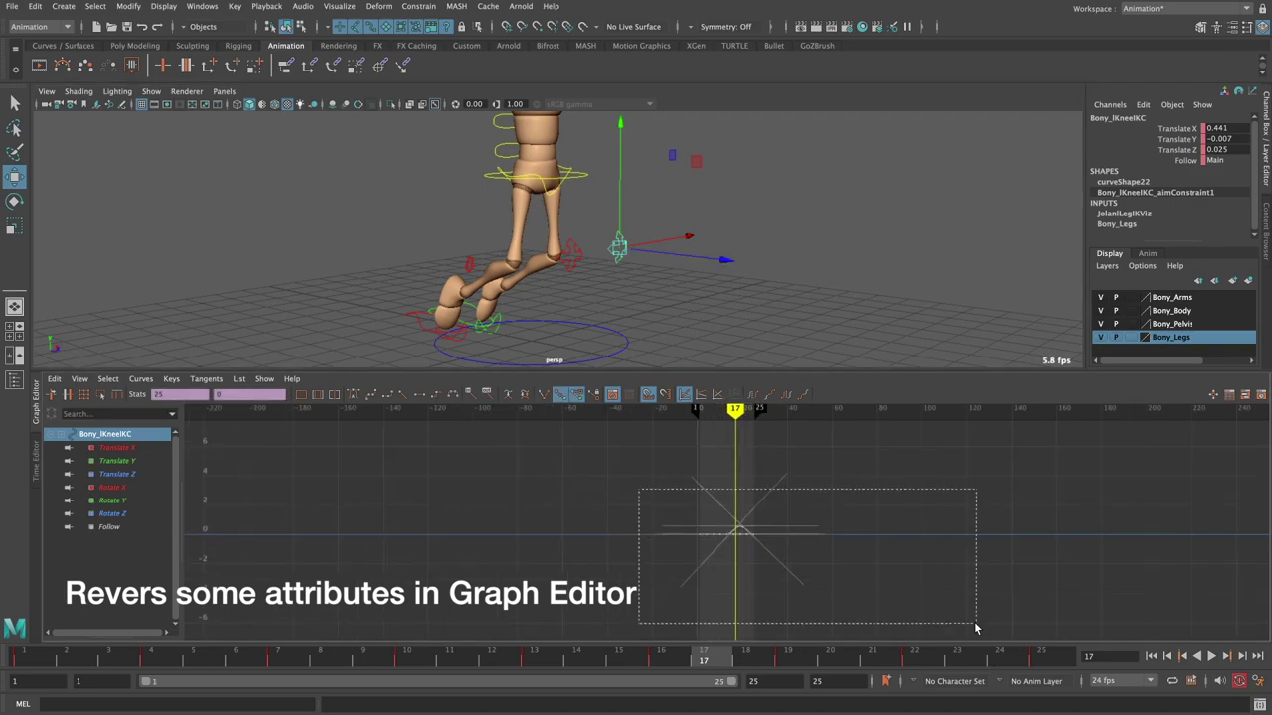
{"action": "left_click", "coordinate": [785, 400]}
- Select all the left toe control's keys and cycle its curves before the first key
{"action": "left_click_drag", "start_coordinate": [755, 256], "coordinate": [497, 310], "text": "alt"}
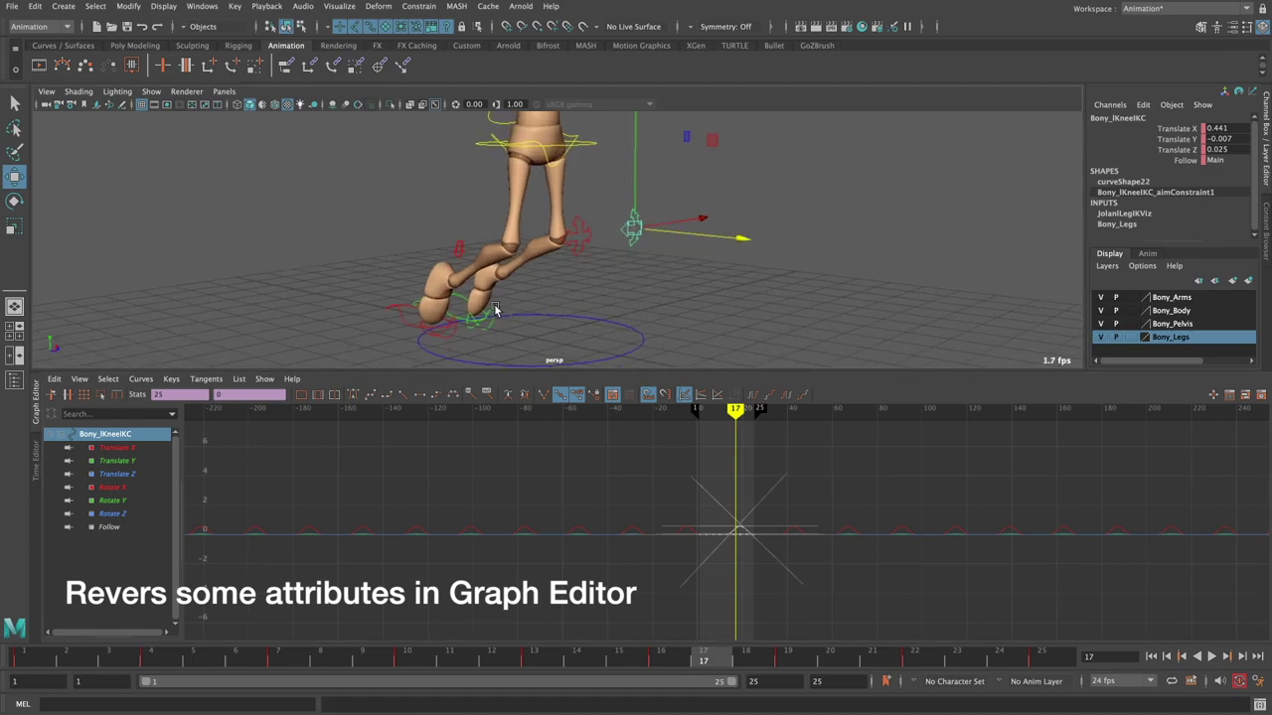
{"action": "left_click", "coordinate": [497, 310]}
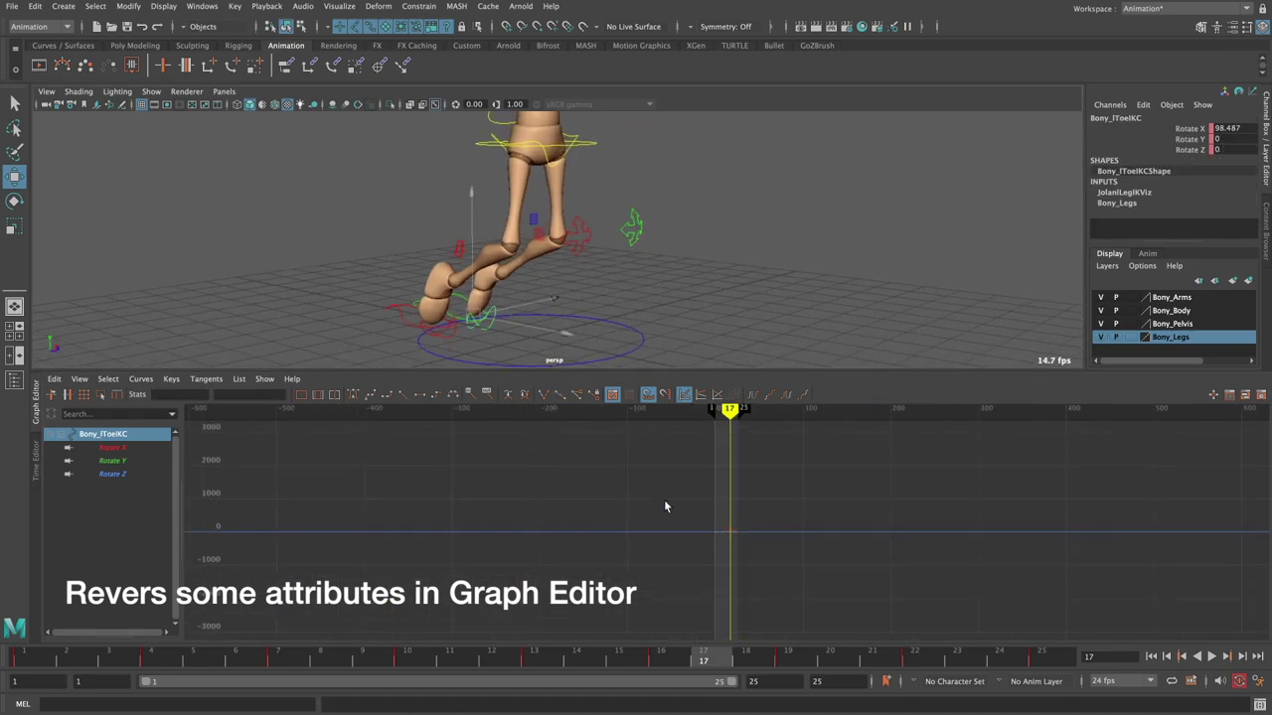
{"action": "right_click_drag", "start_coordinate": [757, 560], "coordinate": [630, 485], "text": "alt"}
{"action": "left_click_drag", "start_coordinate": [630, 486], "coordinate": [824, 572]}
{"action": "left_click", "coordinate": [752, 394]}
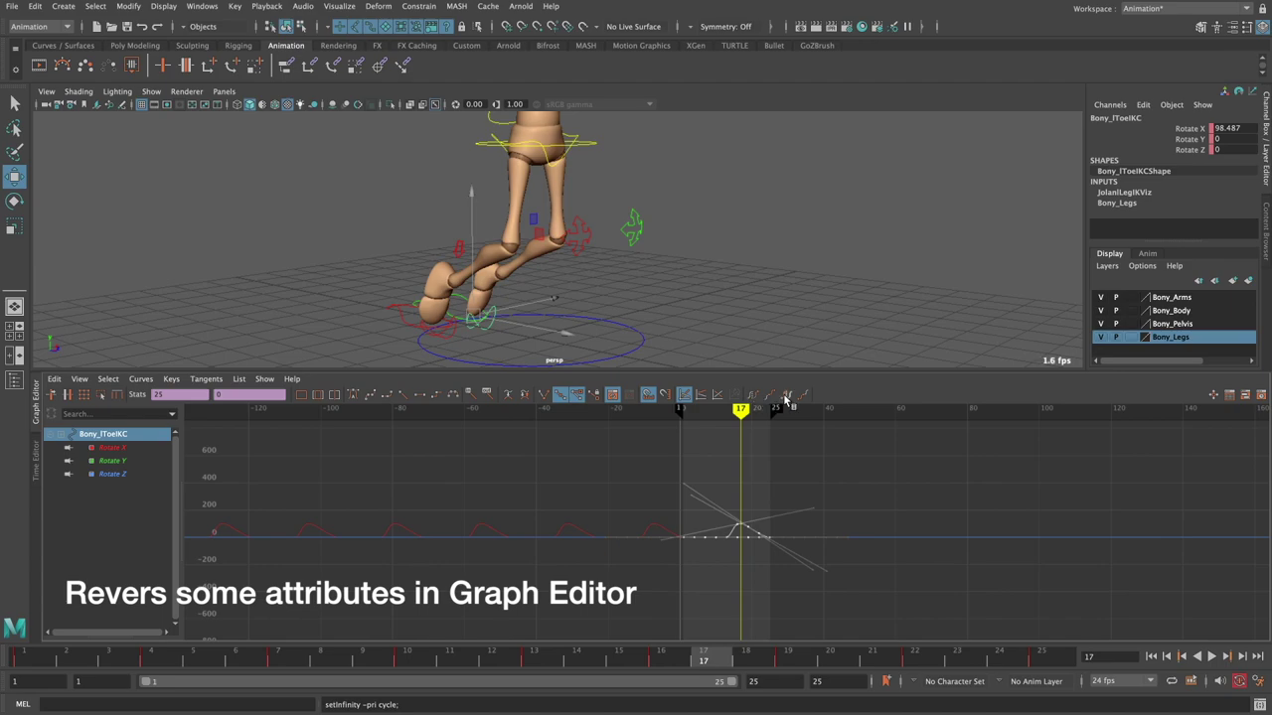
- Reselect the left foot, toe and knee controls and frame their curves in the graph
{"action": "left_click", "coordinate": [469, 298]}
{"action": "left_click", "coordinate": [461, 298]}
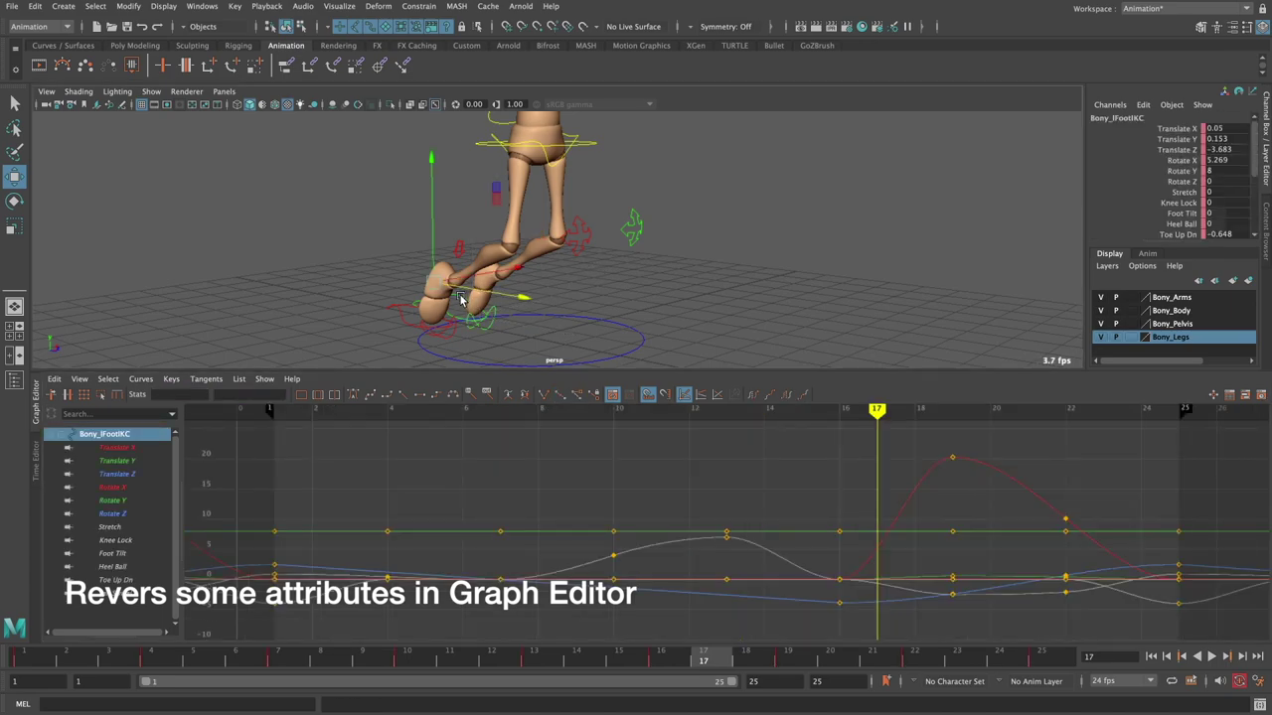
{"action": "key", "text": "a"}
{"action": "scroll", "coordinate": [489, 331], "scroll_direction": "up", "scroll_amount": 2}
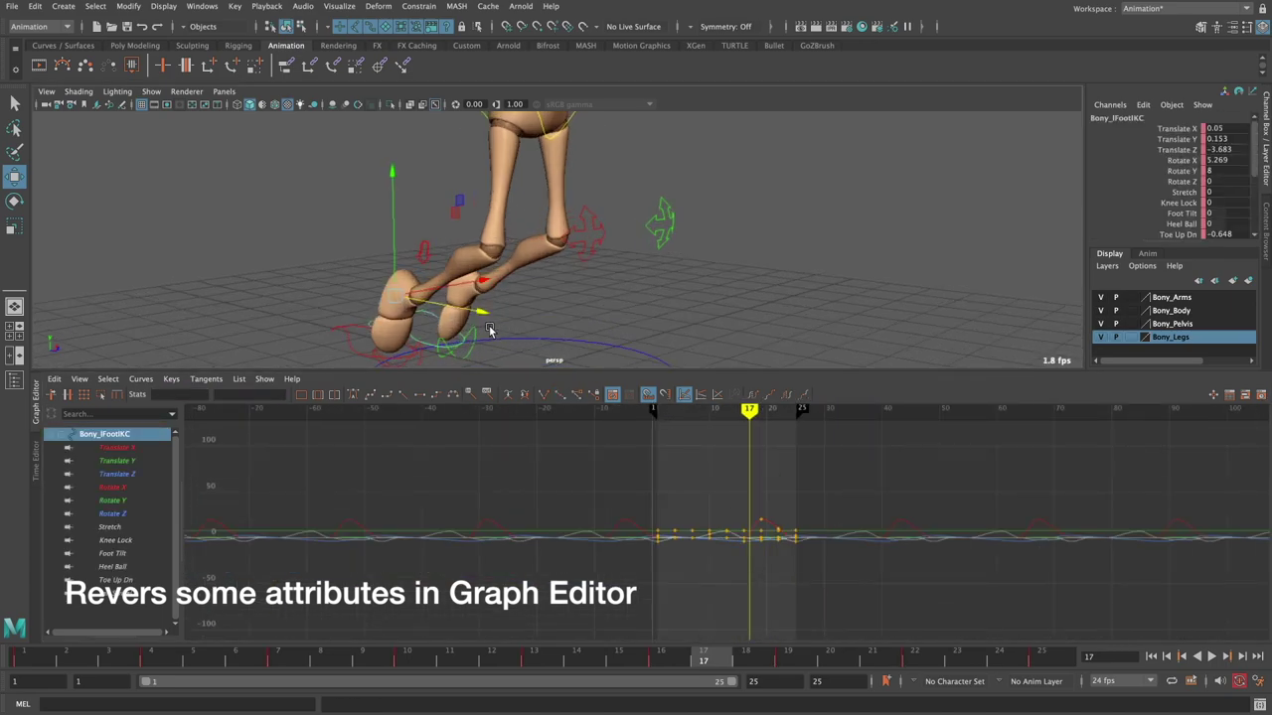
{"action": "left_click", "coordinate": [475, 333], "text": "shift"}
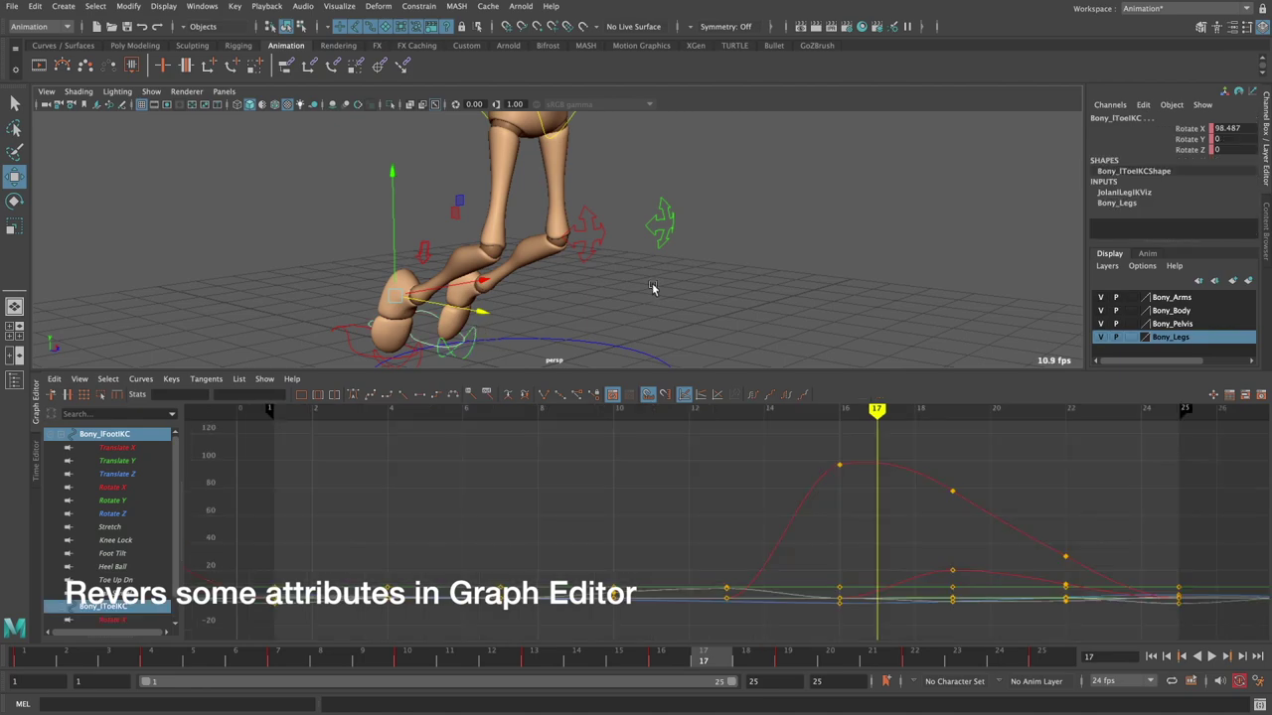
{"action": "left_click", "coordinate": [662, 221]}
- From frame 1, box-select the Bony_lFootIKC keys on frames 1–25 and shift them about 12 frames later
{"action": "left_click_drag", "start_coordinate": [279, 673], "coordinate": [25, 661]}
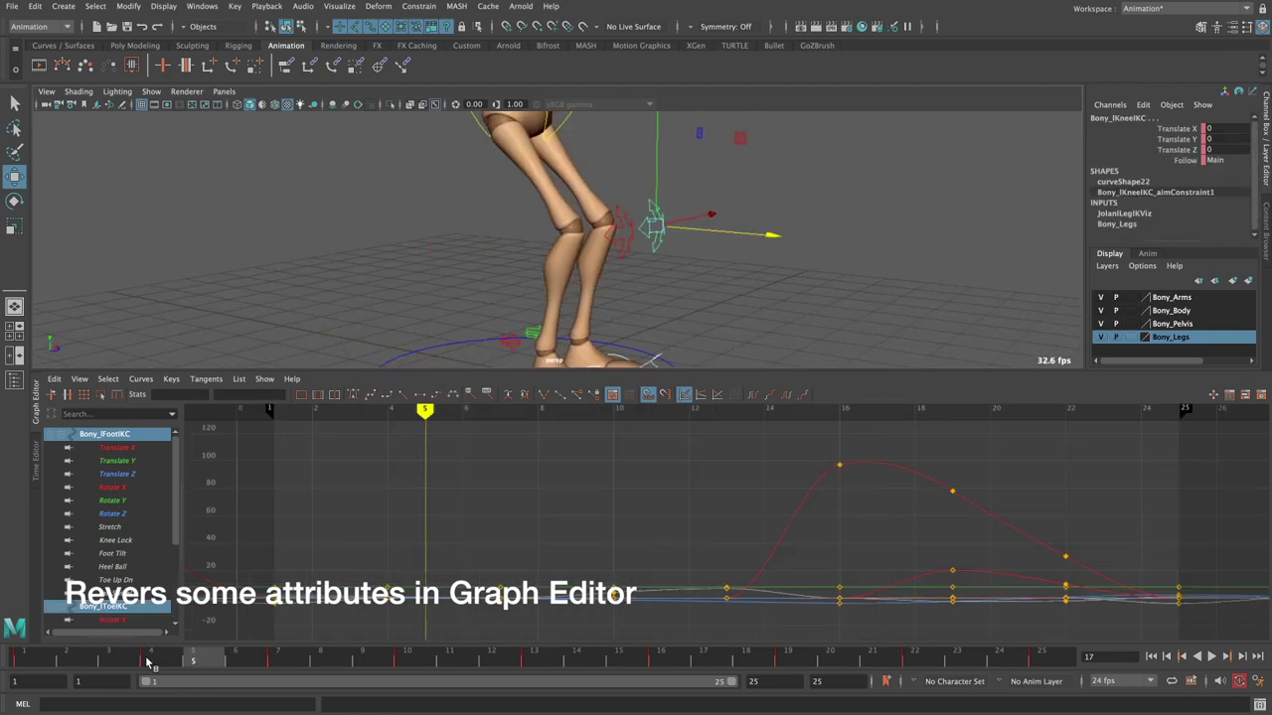
{"action": "scroll", "coordinate": [729, 525], "scroll_direction": "down", "scroll_amount": 6}
{"action": "scroll", "coordinate": [643, 499], "scroll_direction": "up", "scroll_amount": 2}
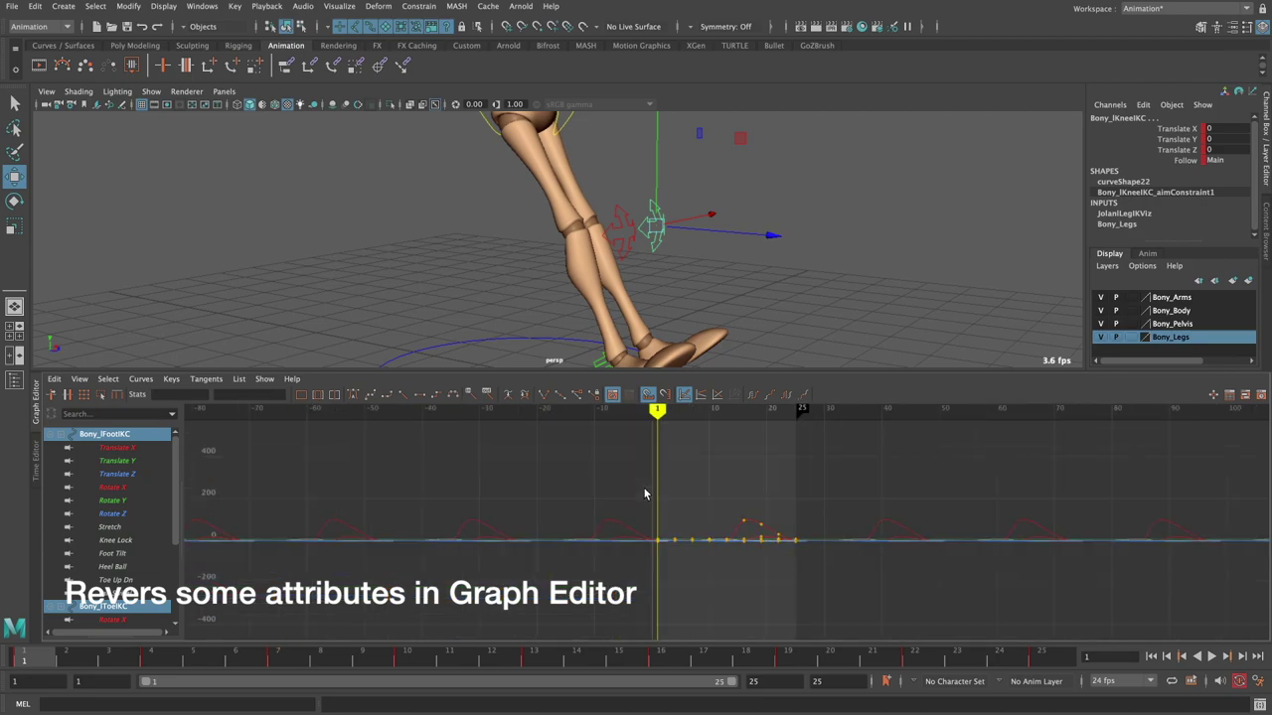
{"action": "left_click_drag", "start_coordinate": [554, 462], "coordinate": [852, 588]}
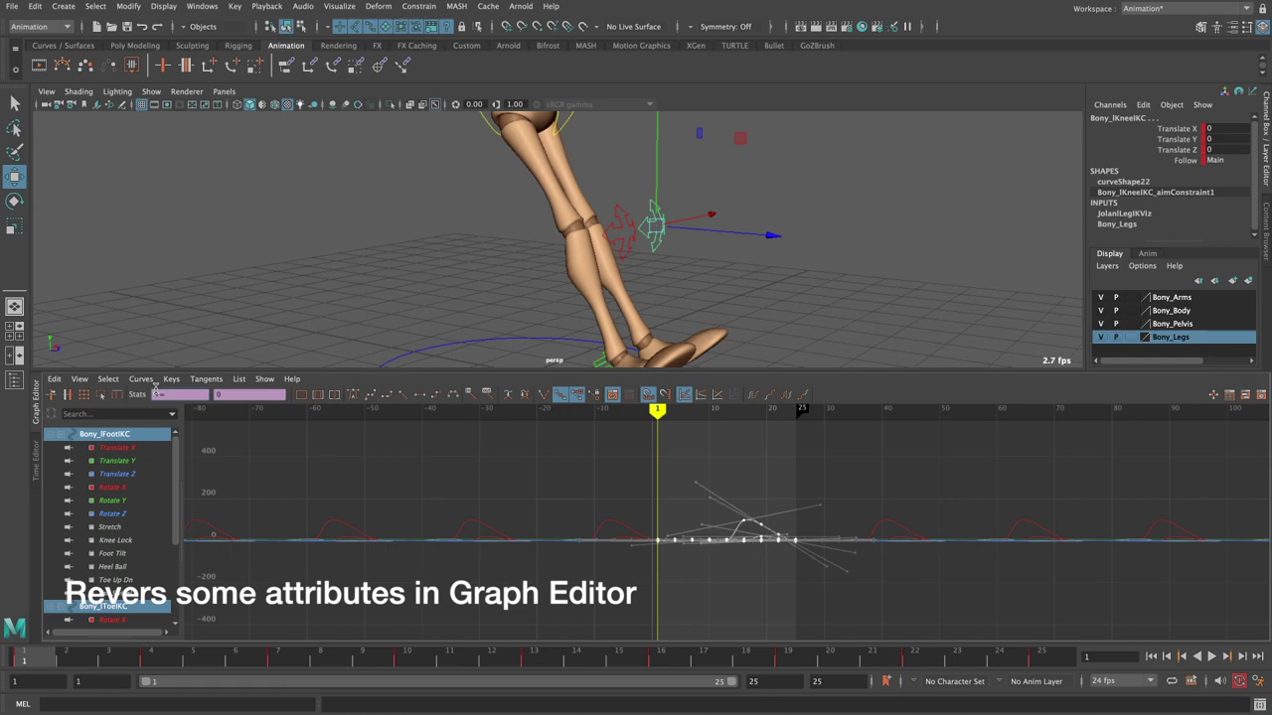
{"action": "left_click", "coordinate": [181, 395]}
{"action": "type", "text": "*=-1"}
{"action": "key", "text": "Return"}
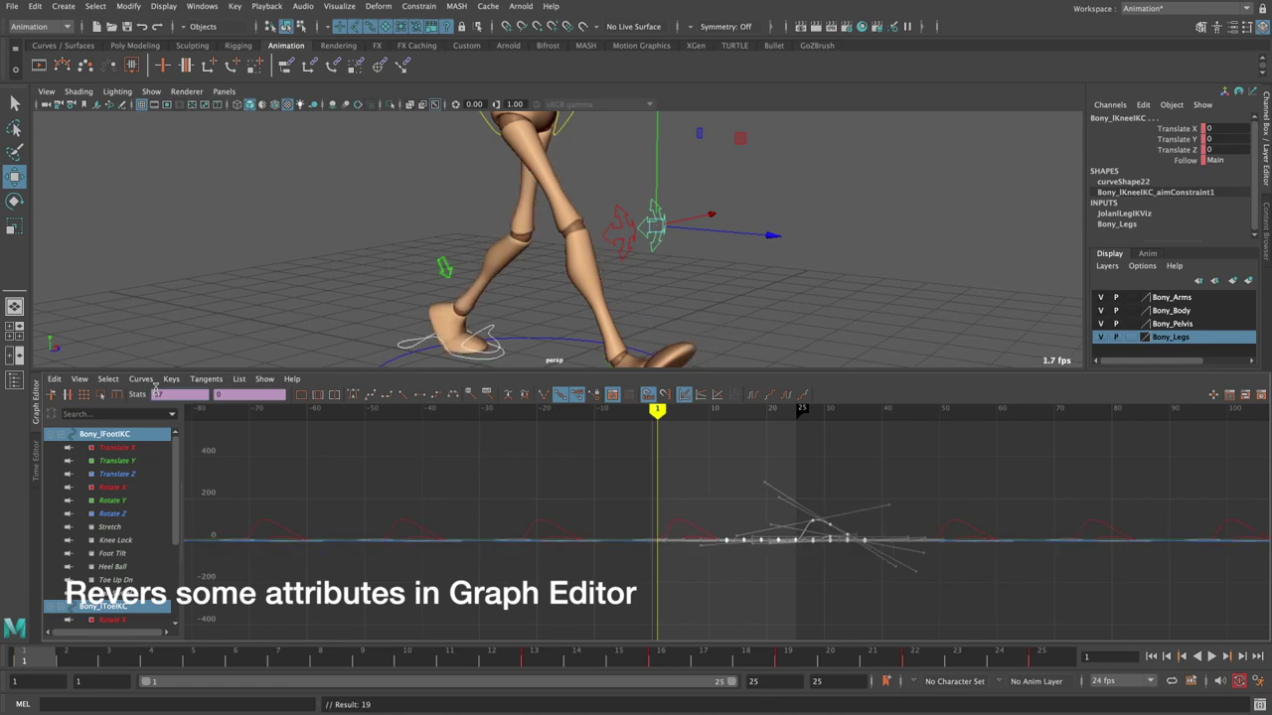
{"action": "scroll", "coordinate": [581, 311], "scroll_direction": "down", "scroll_amount": 3}
{"action": "scroll", "coordinate": [584, 310], "scroll_direction": "down", "scroll_amount": 3}
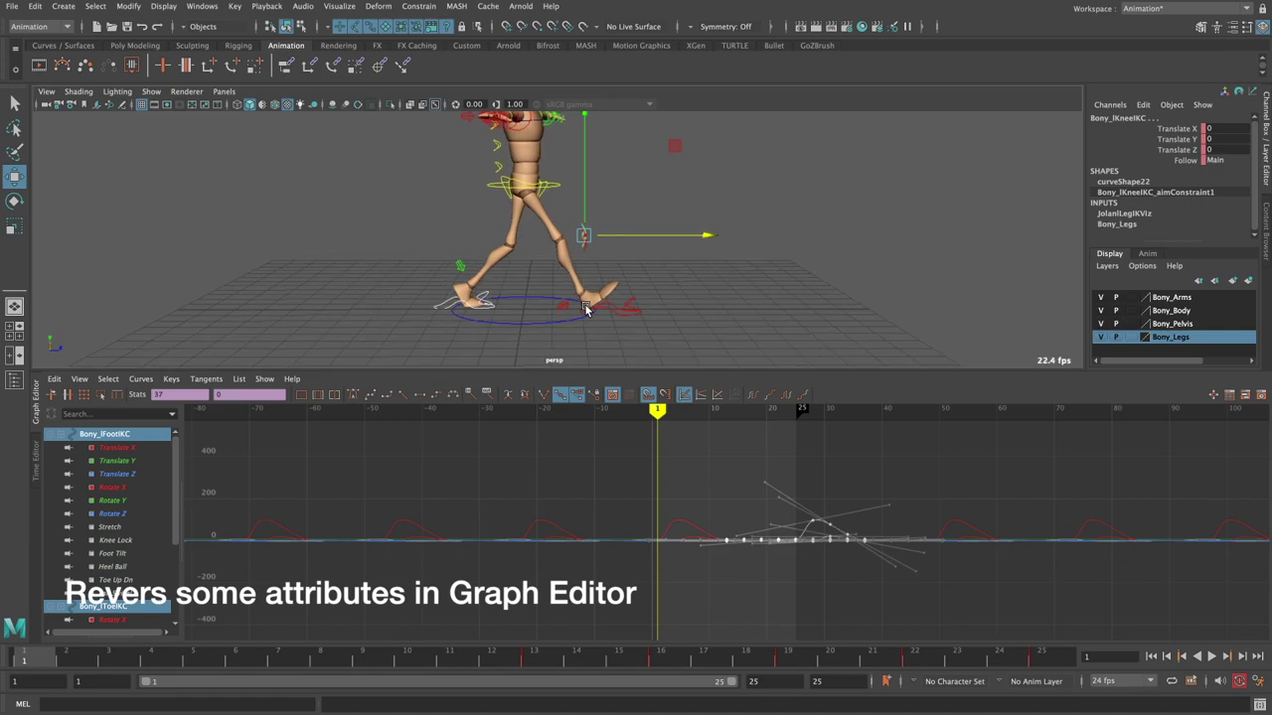
- Select Bony_lFootIKC and isolate its Translate X curve in the Graph Editor
{"action": "left_click", "coordinate": [720, 286]}
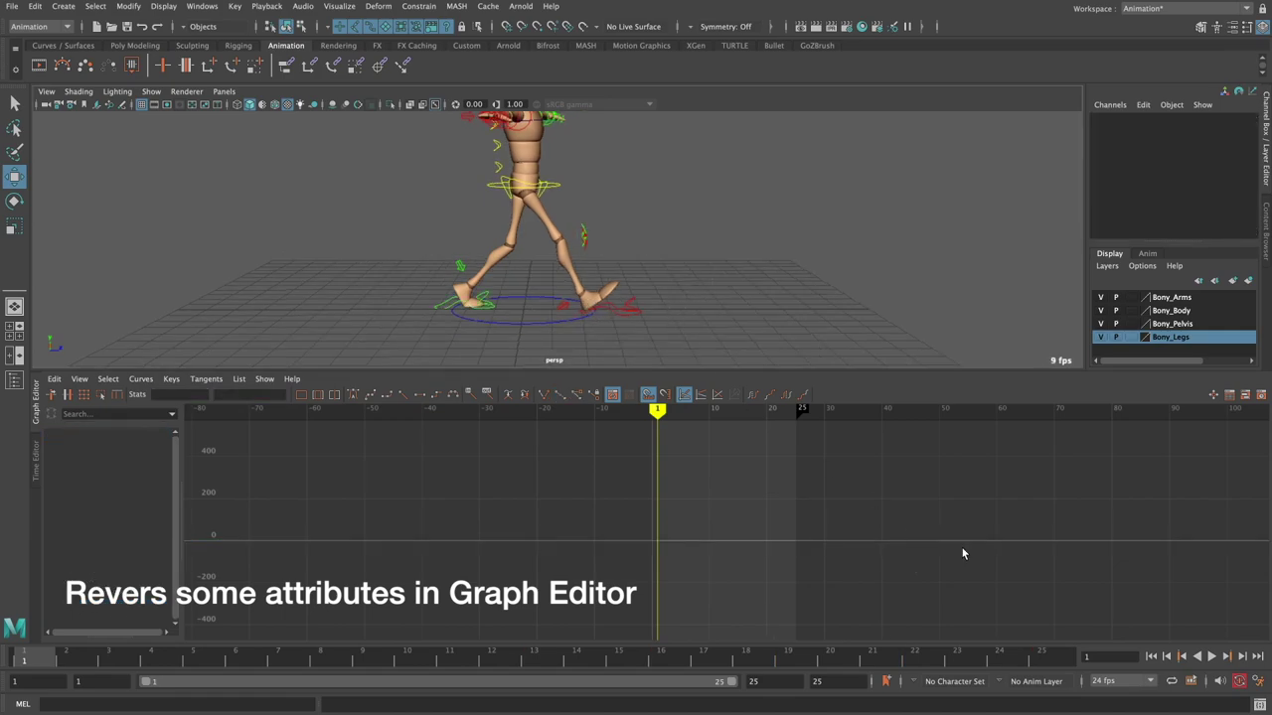
{"action": "left_click", "coordinate": [1209, 658]}
{"action": "scroll", "coordinate": [569, 314], "scroll_direction": "up", "scroll_amount": 3}
{"action": "scroll", "coordinate": [568, 314], "scroll_direction": "up", "scroll_amount": 3}
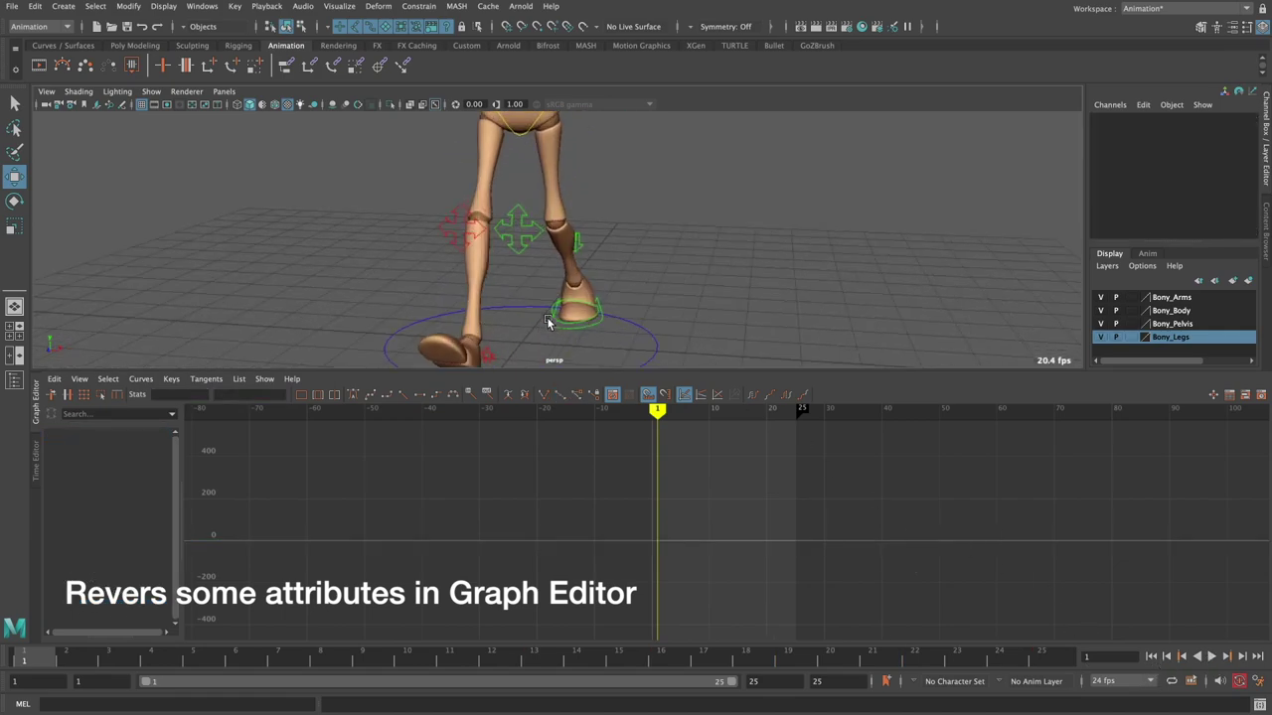
{"action": "scroll", "coordinate": [566, 318], "scroll_direction": "up", "scroll_amount": 2}
{"action": "left_click", "coordinate": [567, 317]}
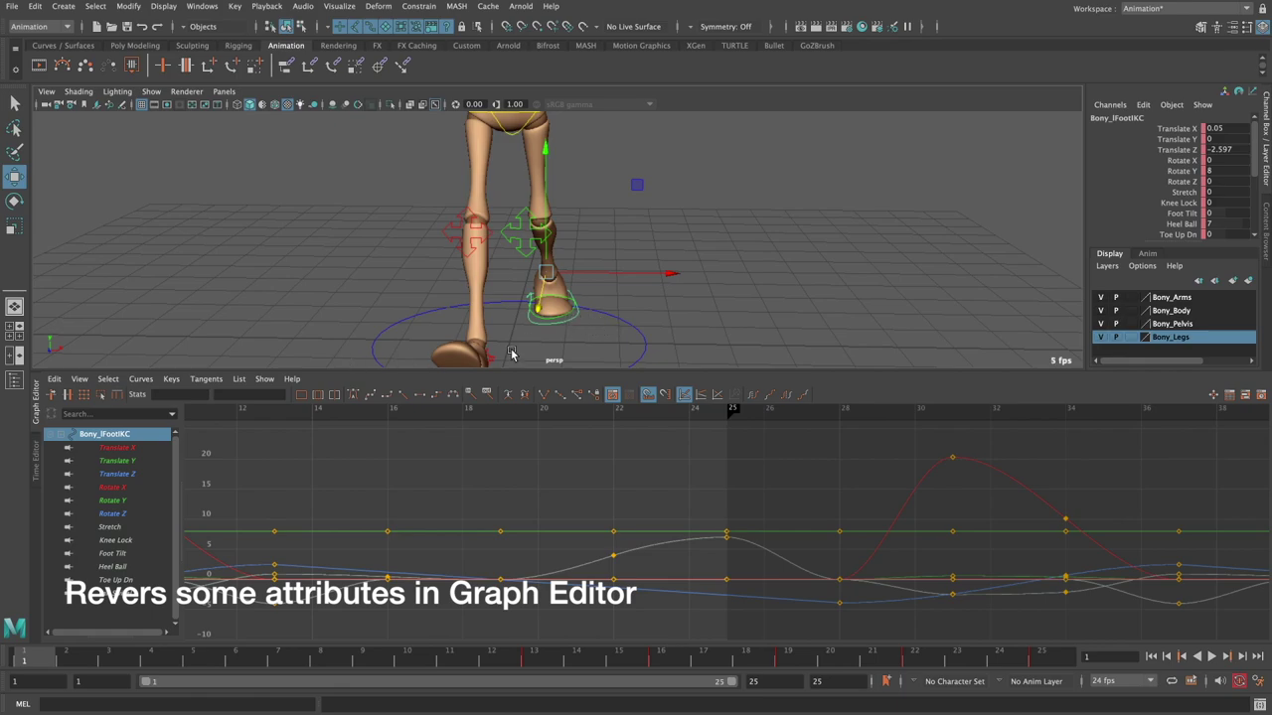
{"action": "left_click_drag", "start_coordinate": [511, 354], "coordinate": [546, 341], "text": "alt"}
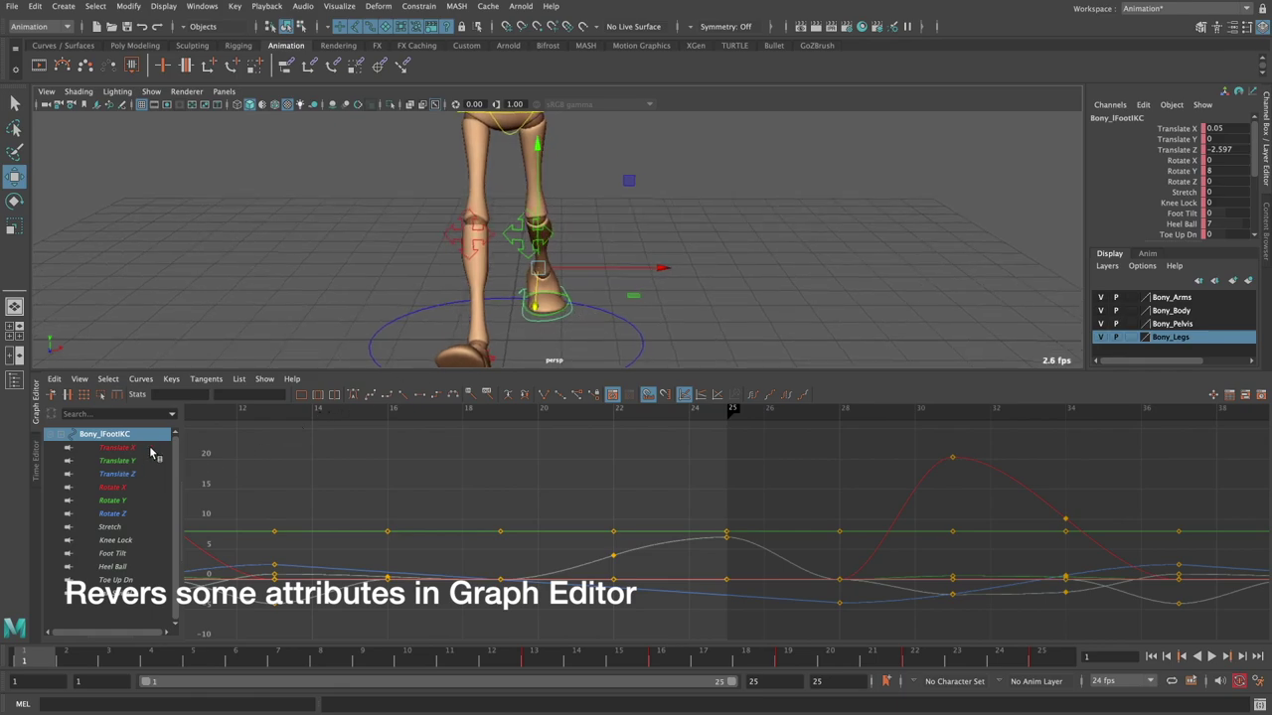
{"action": "left_click", "coordinate": [116, 447]}
{"action": "key", "text": "f"}
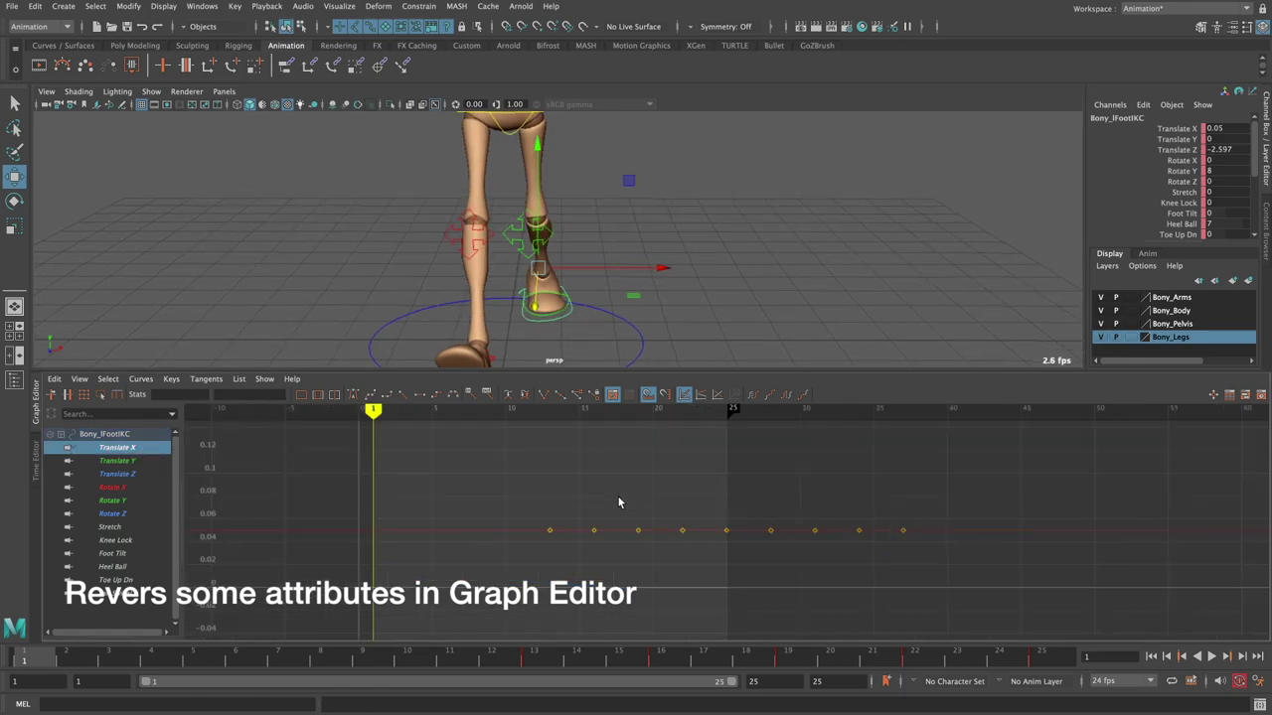
{"action": "right_click_drag", "start_coordinate": [586, 503], "coordinate": [594, 474], "text": "alt+shift"}
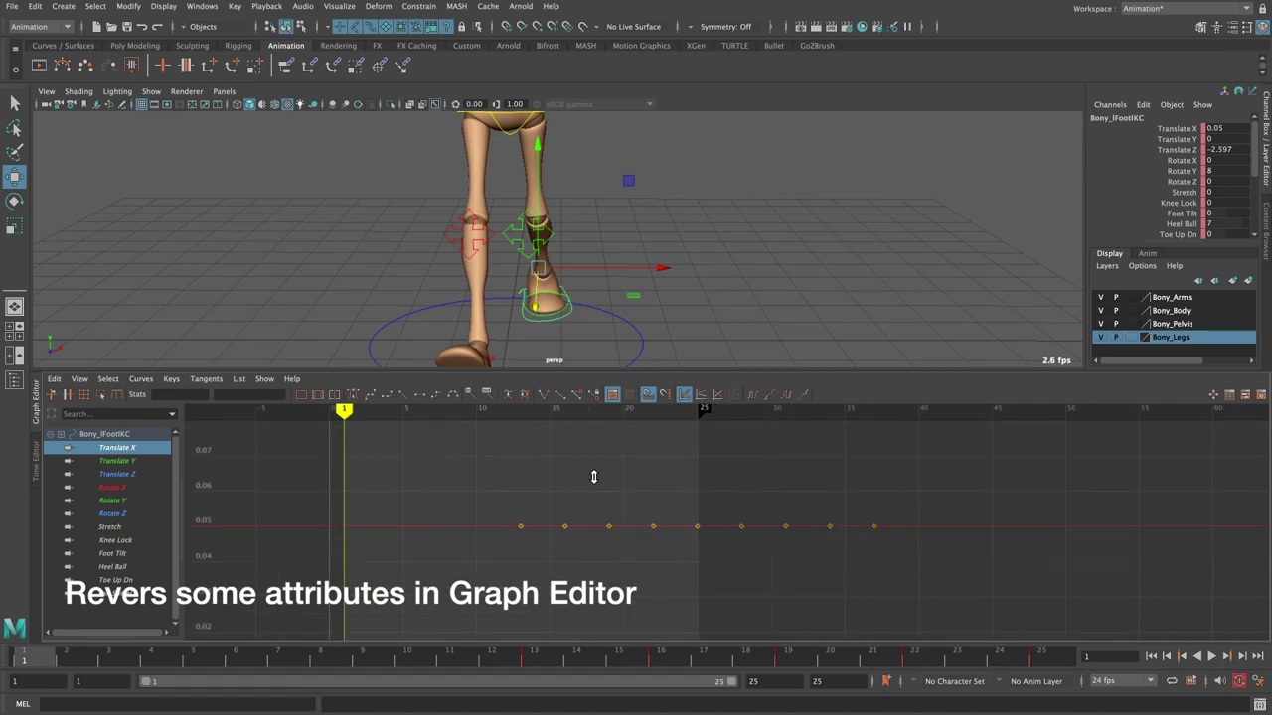
- Return to frame 1, then jump to frame 13 and recentre the Translate X keys in view
{"action": "left_click", "coordinate": [79, 661]}
{"action": "left_click", "coordinate": [3, 658]}
{"action": "mouse_move", "coordinate": [471, 505]}
{"action": "right_mouse_down", "text": "alt"}
{"action": "mouse_move", "coordinate": [545, 474]}
{"action": "mouse_move", "coordinate": [514, 508]}
{"action": "right_mouse_up", "text": "alt"}
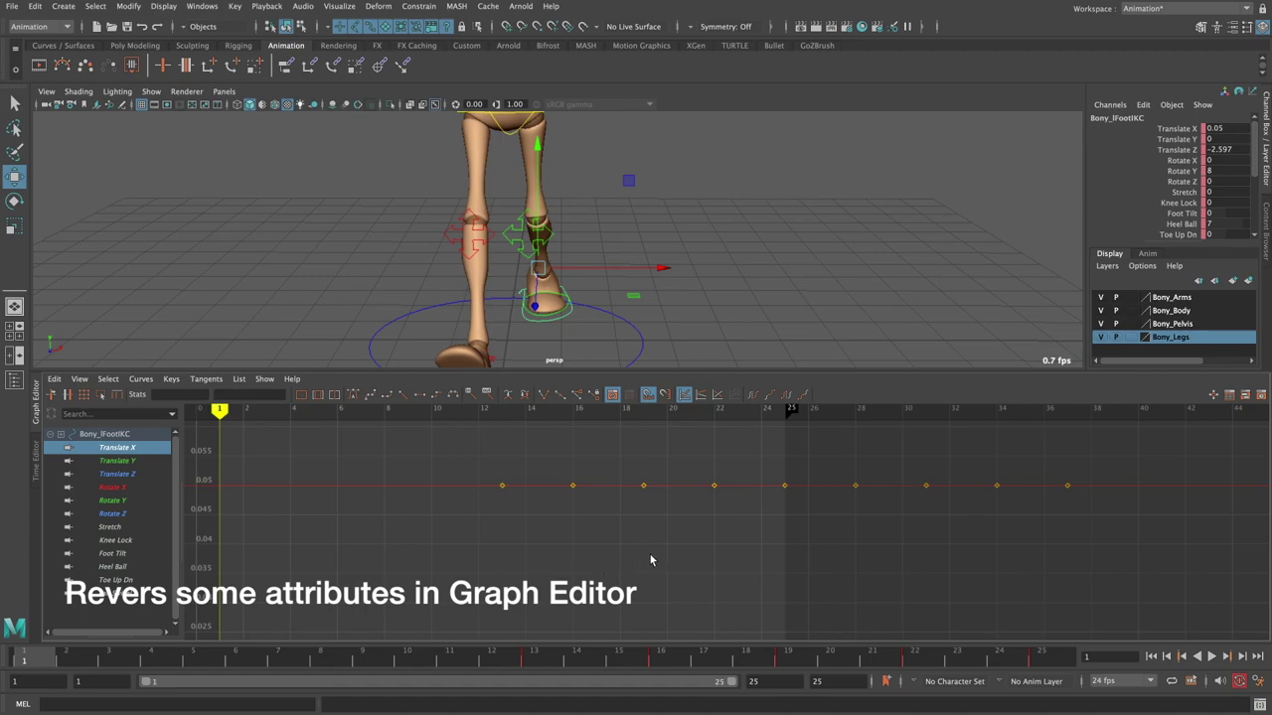
{"action": "mouse_move", "coordinate": [651, 560]}
{"action": "right_mouse_down", "text": "alt"}
{"action": "mouse_move", "coordinate": [626, 546]}
{"action": "mouse_move", "coordinate": [527, 639]}
{"action": "right_mouse_up", "text": "alt"}
{"action": "left_click", "coordinate": [525, 661]}
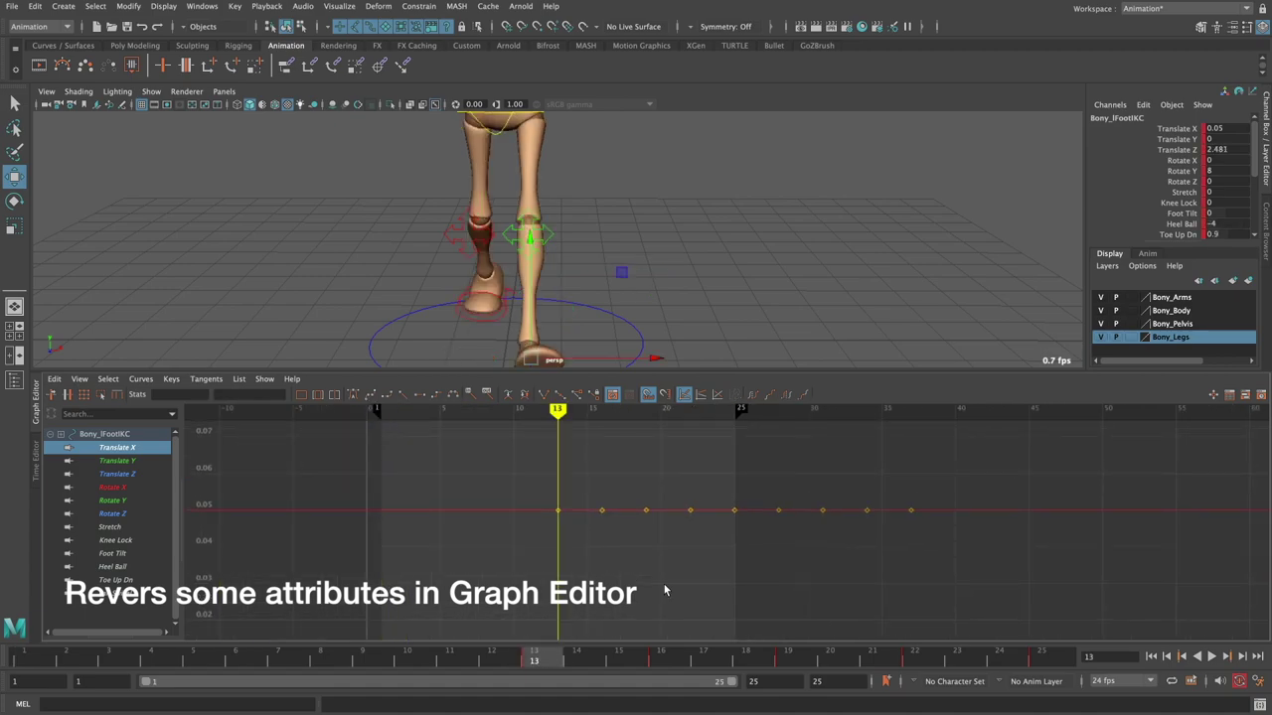
{"action": "mouse_move", "coordinate": [666, 590]}
{"action": "middle_mouse_down", "text": "alt"}
{"action": "mouse_move", "coordinate": [874, 519]}
{"action": "mouse_move", "coordinate": [696, 520]}
{"action": "middle_mouse_up", "text": "alt"}
{"action": "right_click_drag", "start_coordinate": [696, 519], "coordinate": [738, 514], "text": "alt"}
{"action": "middle_click_drag", "start_coordinate": [604, 506], "coordinate": [645, 513], "text": "alt"}
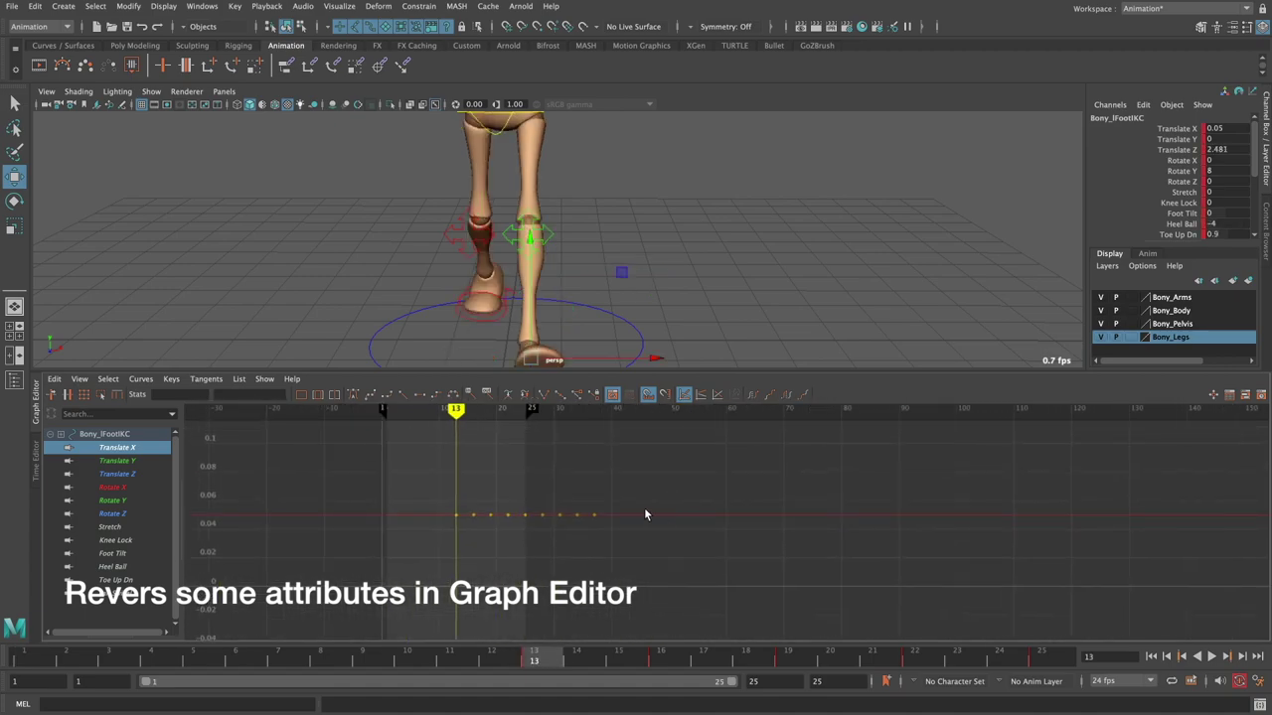
- Select all Translate X keys and enter *=-1 to flip them from 0.05 to -0.05
{"action": "left_click_drag", "start_coordinate": [278, 453], "coordinate": [862, 650]}
{"action": "type", "text": "*=-1"}
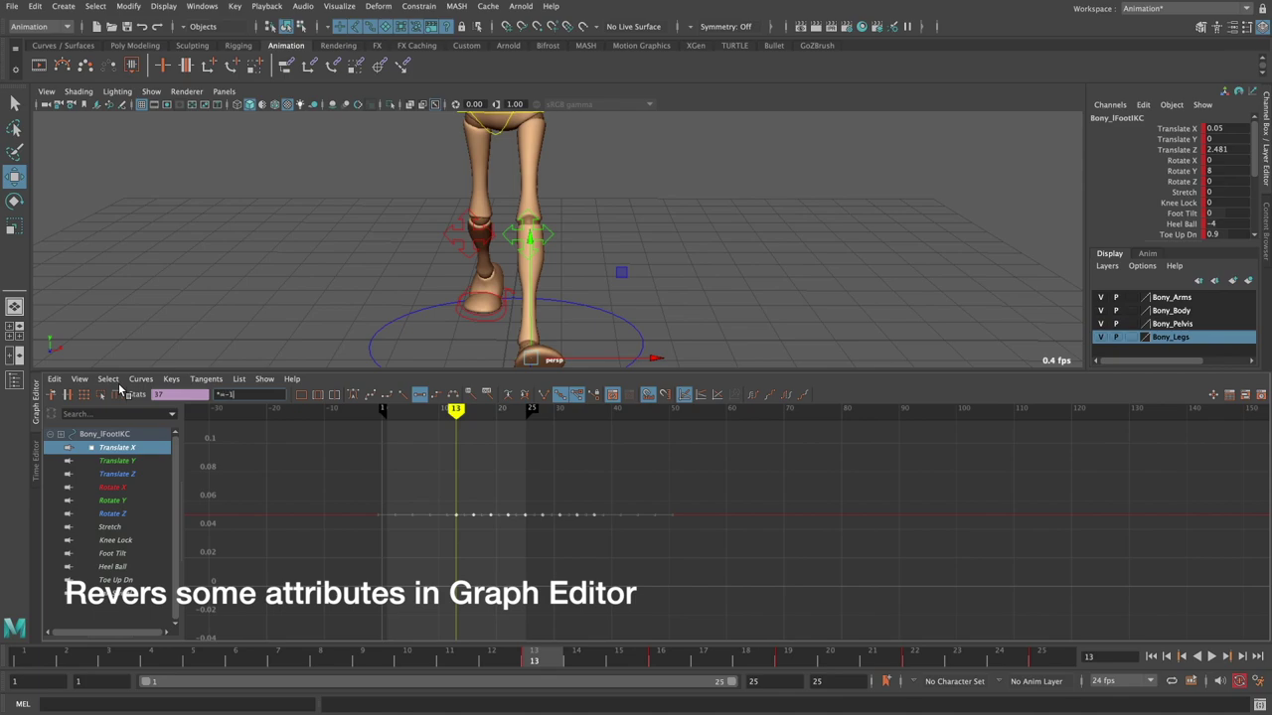
{"action": "key", "text": "Return"}
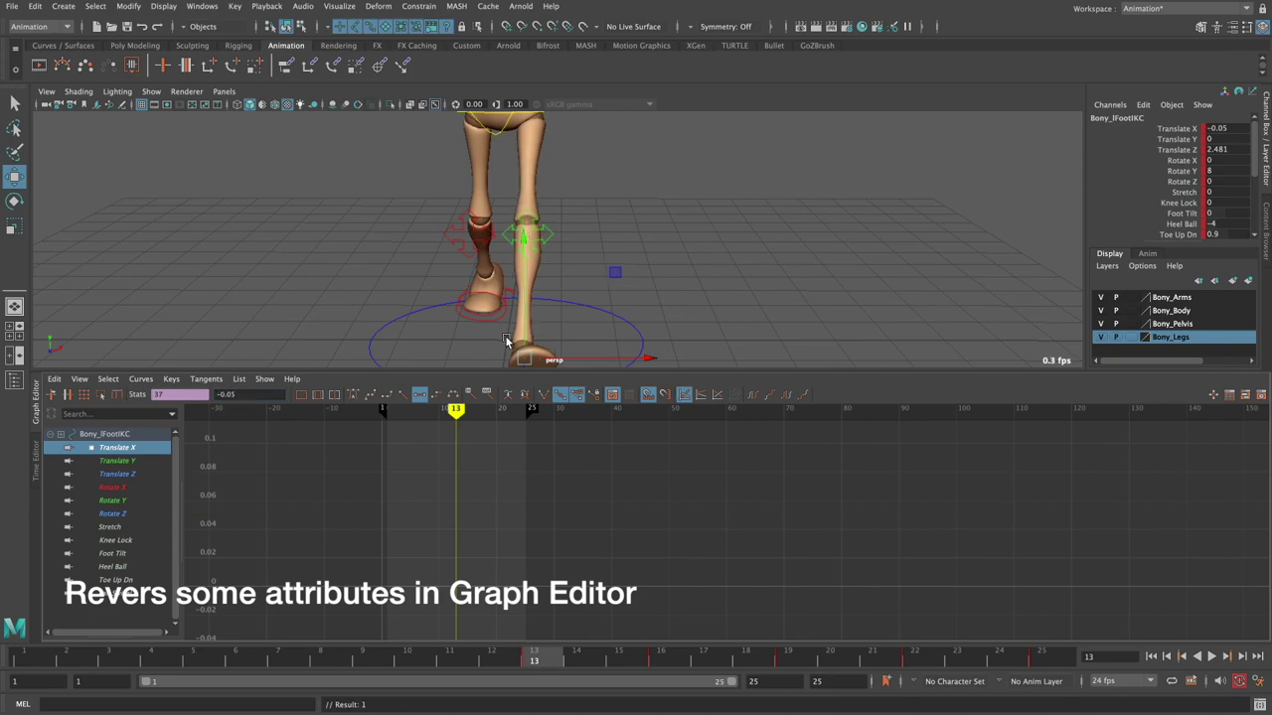
{"action": "mouse_move", "coordinate": [505, 341]}
{"action": "left_mouse_down", "text": "alt"}
{"action": "mouse_move", "coordinate": [577, 307]}
{"action": "mouse_move", "coordinate": [544, 312]}
{"action": "mouse_move", "coordinate": [1140, 674]}
{"action": "left_mouse_up", "text": "alt"}
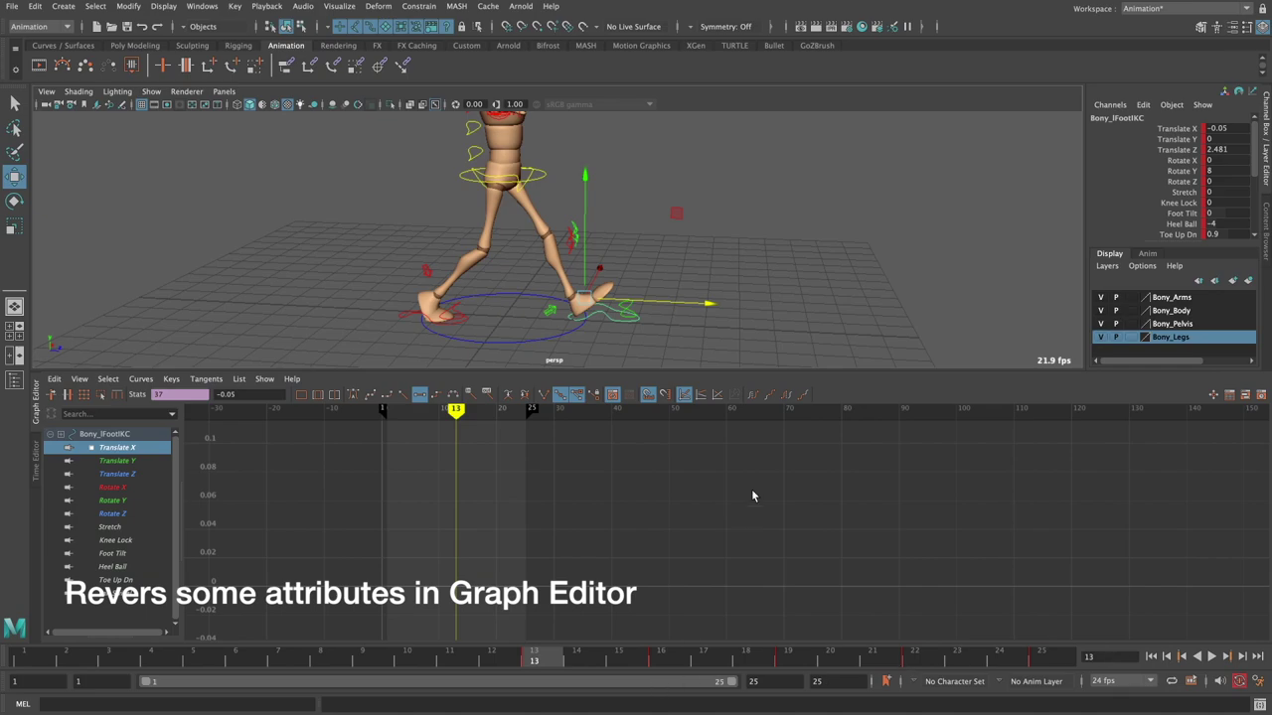
{"action": "scroll", "coordinate": [841, 514], "scroll_direction": "down", "scroll_amount": 3}
{"action": "scroll", "coordinate": [788, 492], "scroll_direction": "down", "scroll_amount": 3}
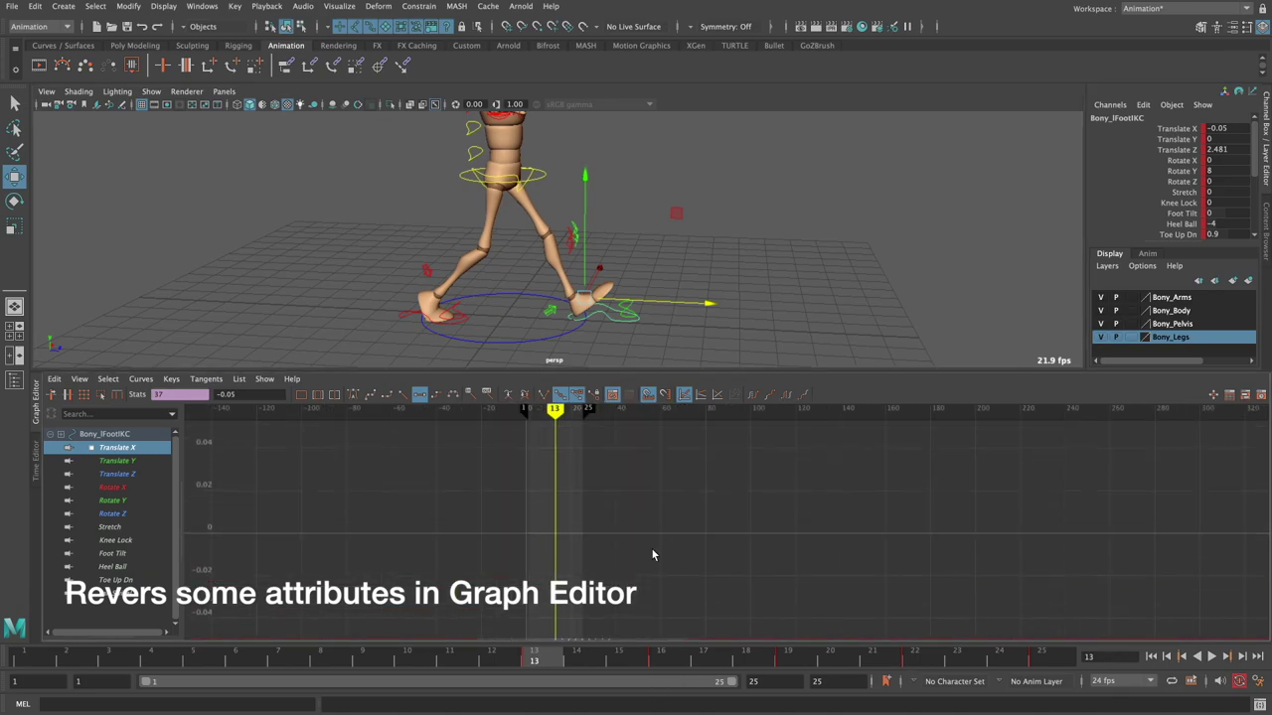
{"action": "key", "text": "f"}
{"action": "left_click_drag", "start_coordinate": [573, 548], "coordinate": [574, 550]}
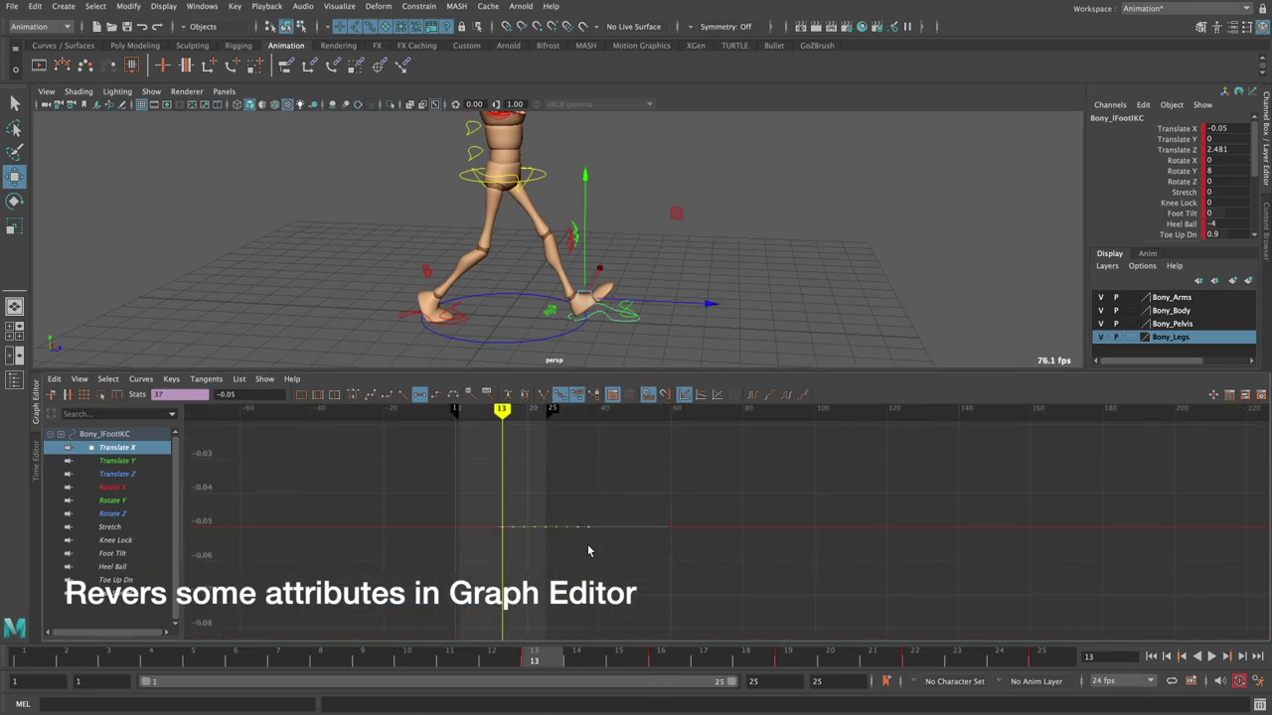
{"action": "left_click", "coordinate": [807, 298]}
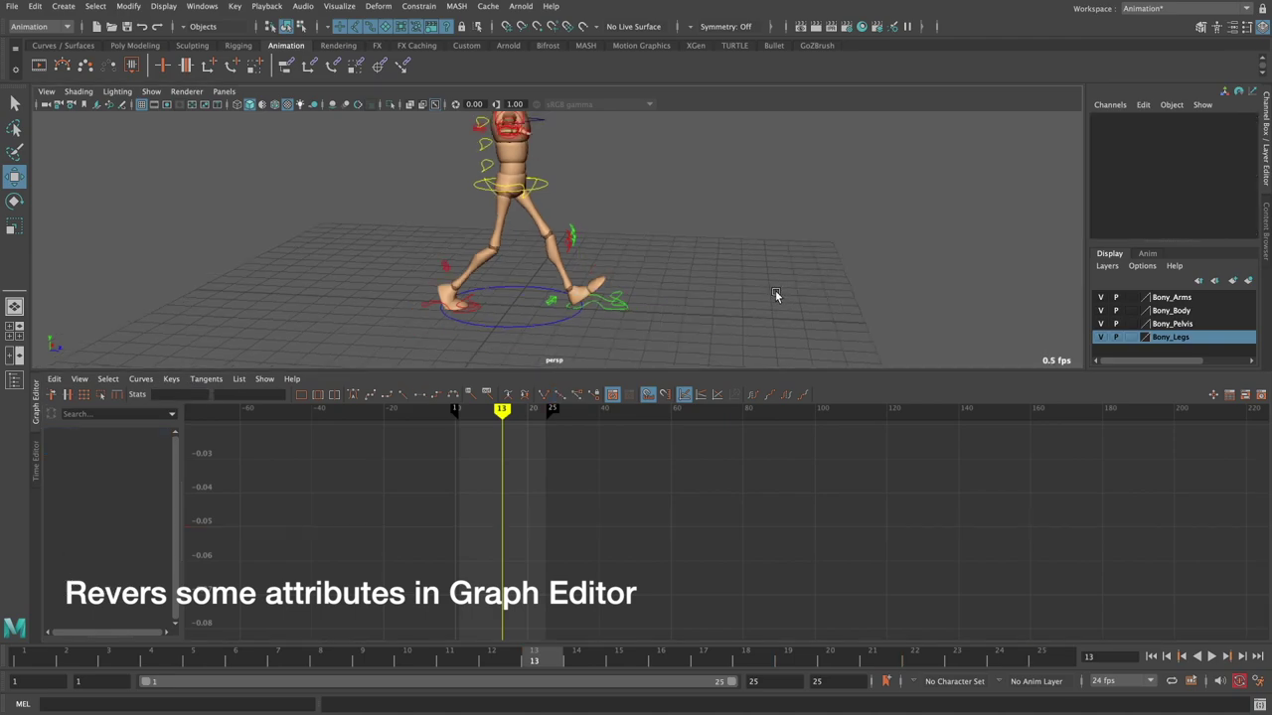
- Replay the walk cycle twice from frame 1 to check the alternating legs
{"action": "left_click", "coordinate": [1182, 656]}
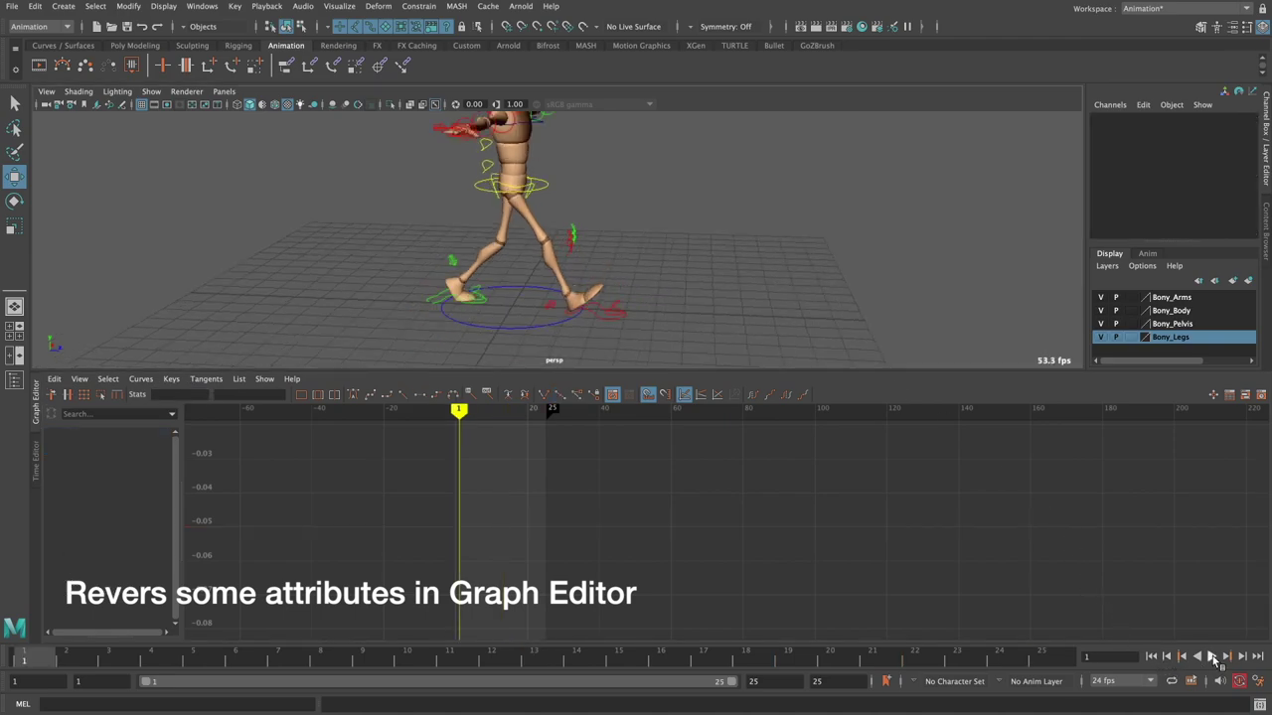
{"action": "left_click", "coordinate": [1211, 657]}
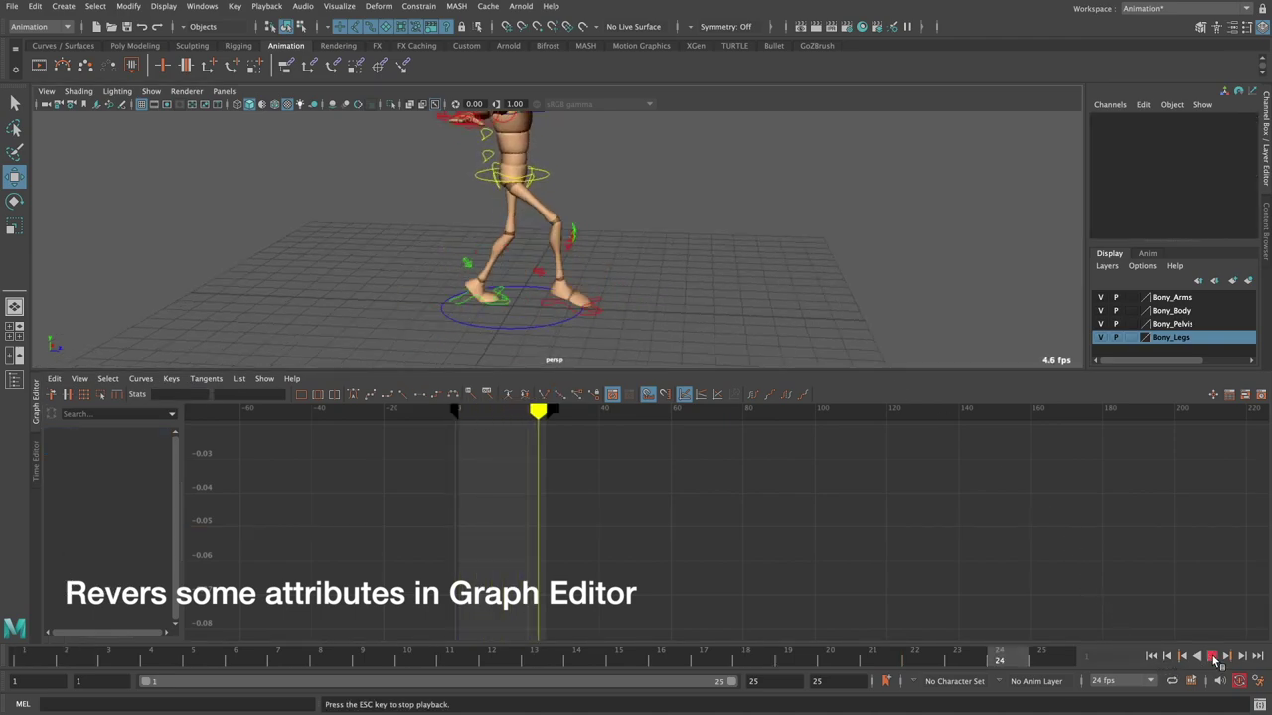
{"action": "key", "text": "Escape"}
{"action": "left_click_drag", "start_coordinate": [684, 232], "coordinate": [700, 261], "text": "alt"}
{"action": "left_click", "coordinate": [1151, 658]}
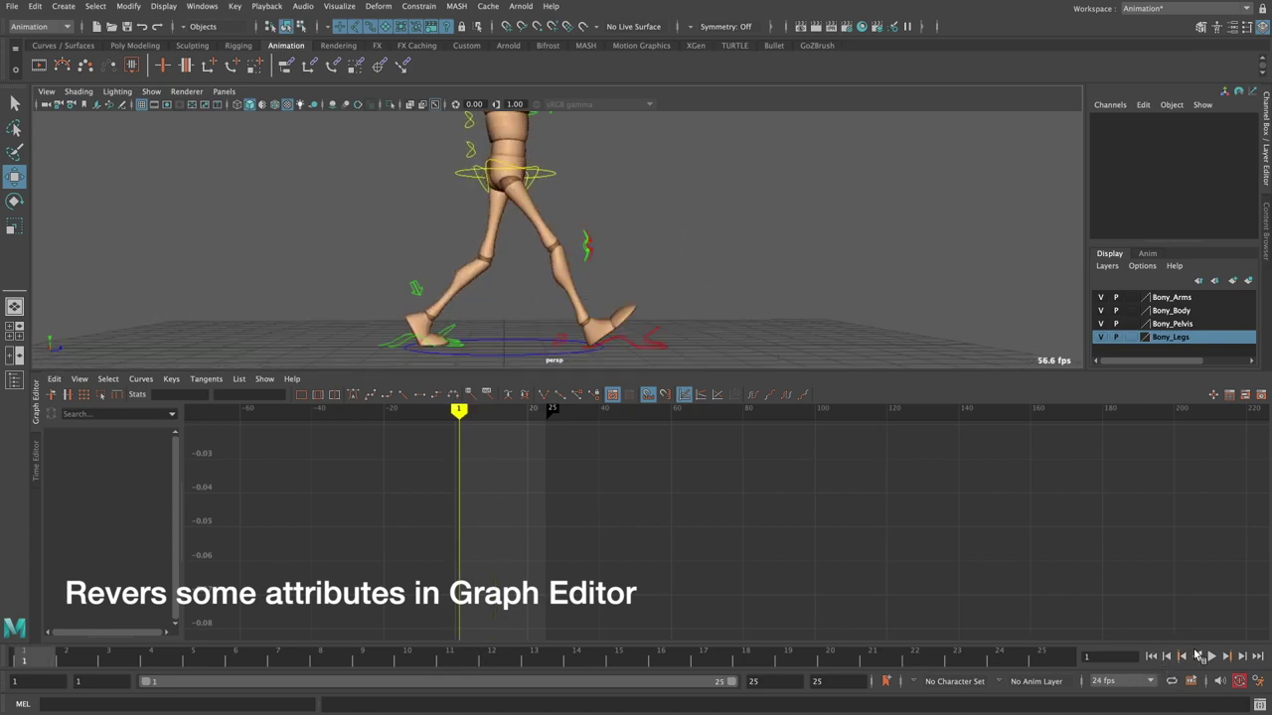
{"action": "left_click", "coordinate": [1213, 658]}
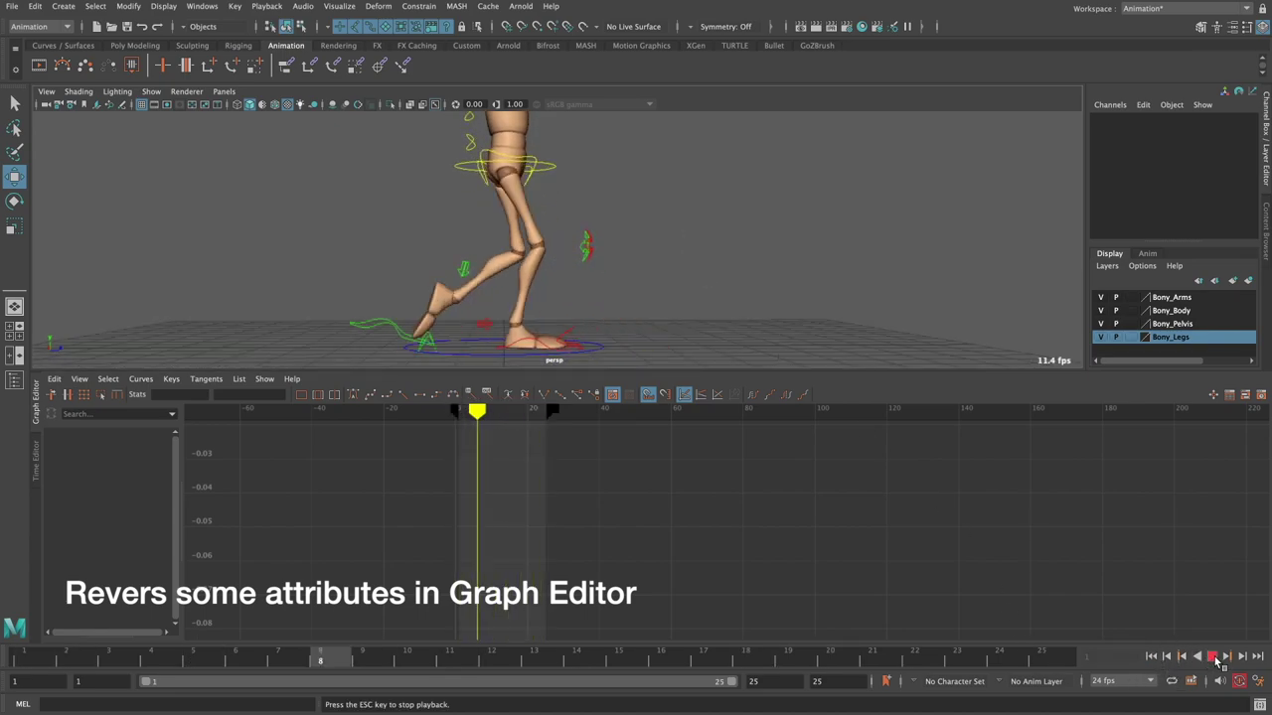
{"action": "key", "text": "Escape"}
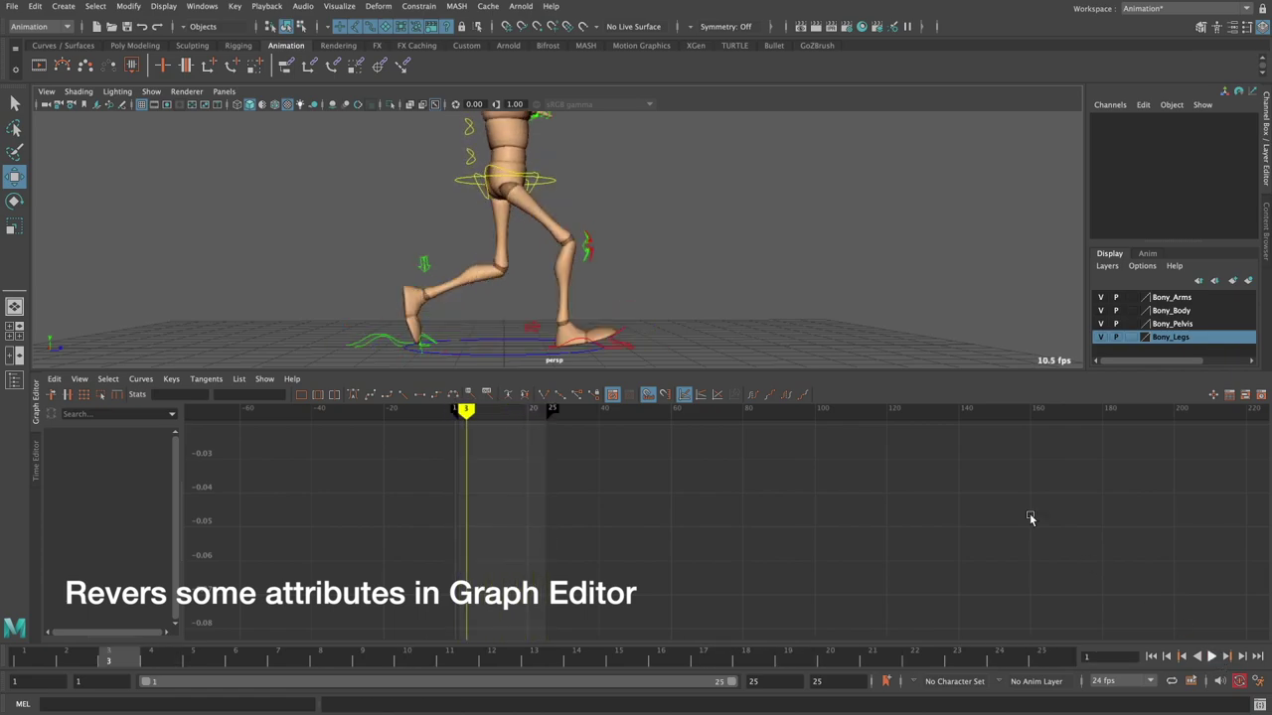
{"action": "mouse_move", "coordinate": [680, 273]}
{"action": "left_mouse_down", "text": "alt"}
{"action": "mouse_move", "coordinate": [681, 318]}
{"action": "mouse_move", "coordinate": [576, 292]}
{"action": "mouse_move", "coordinate": [421, 316]}
{"action": "left_mouse_up", "text": "alt"}
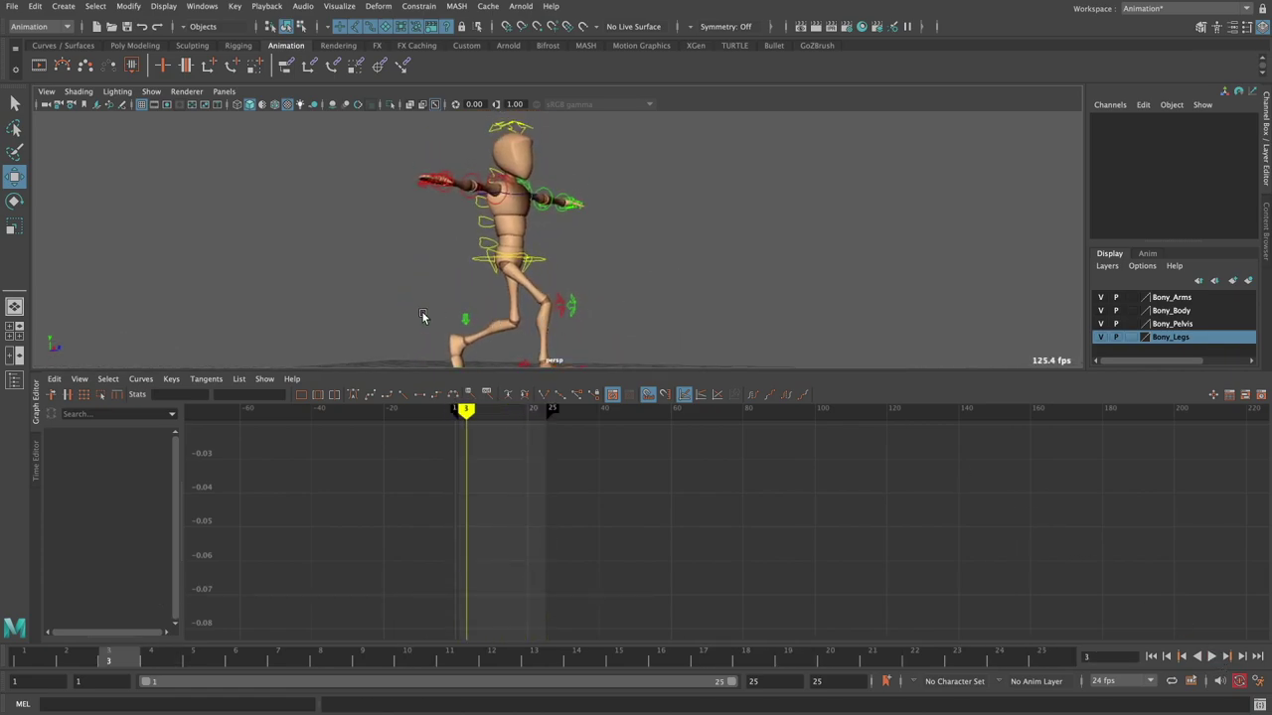
- Switch to the Maya Classic workspace and close the floating Graph Editor
{"action": "left_click", "coordinate": [1245, 9]}
{"action": "left_click", "coordinate": [1188, 27]}
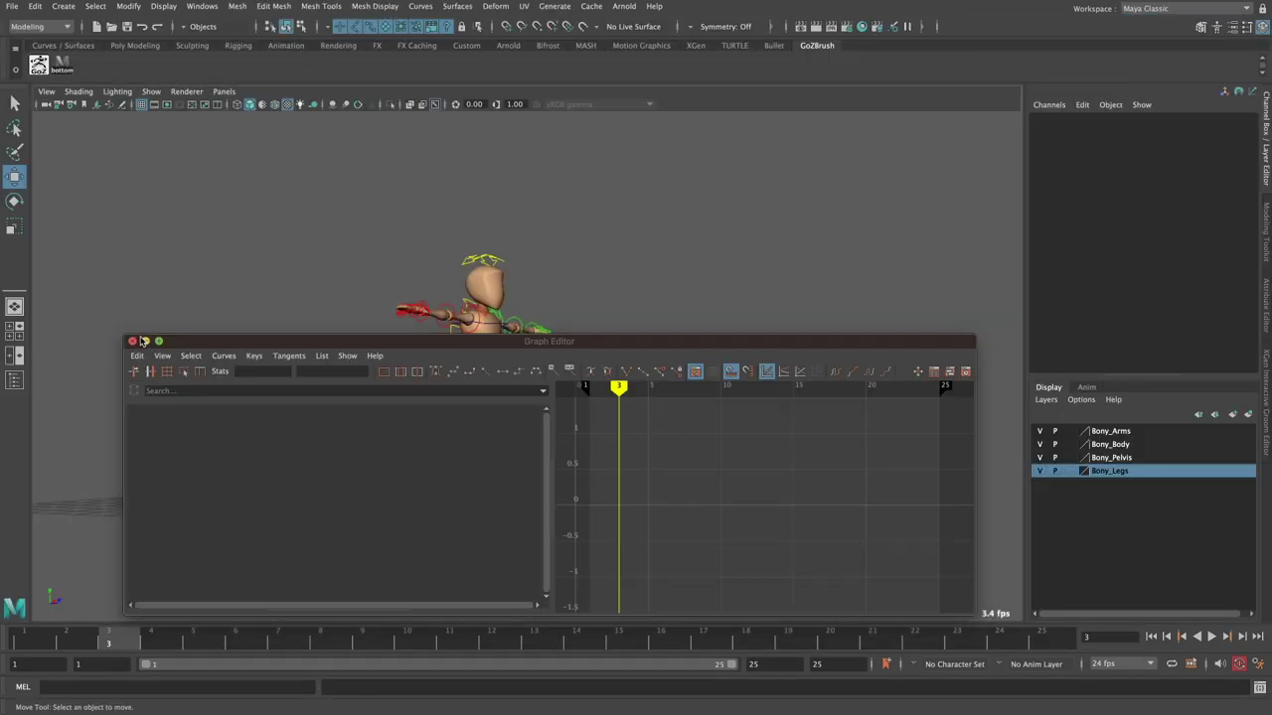
{"action": "left_click", "coordinate": [137, 341]}
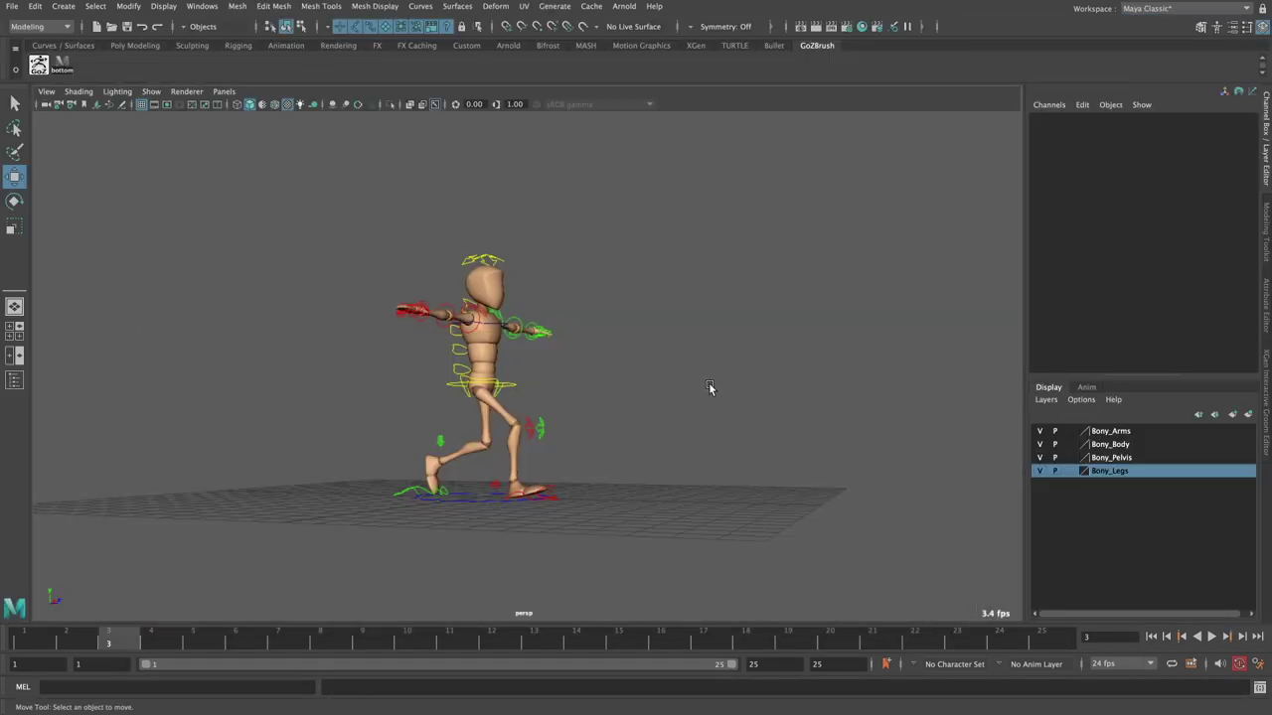
- Play the animation once more from the start of the range in the 3D view
{"action": "mouse_move", "coordinate": [708, 388]}
{"action": "left_mouse_down", "text": "alt"}
{"action": "mouse_move", "coordinate": [667, 389]}
{"action": "mouse_move", "coordinate": [706, 407]}
{"action": "left_mouse_up", "text": "alt"}
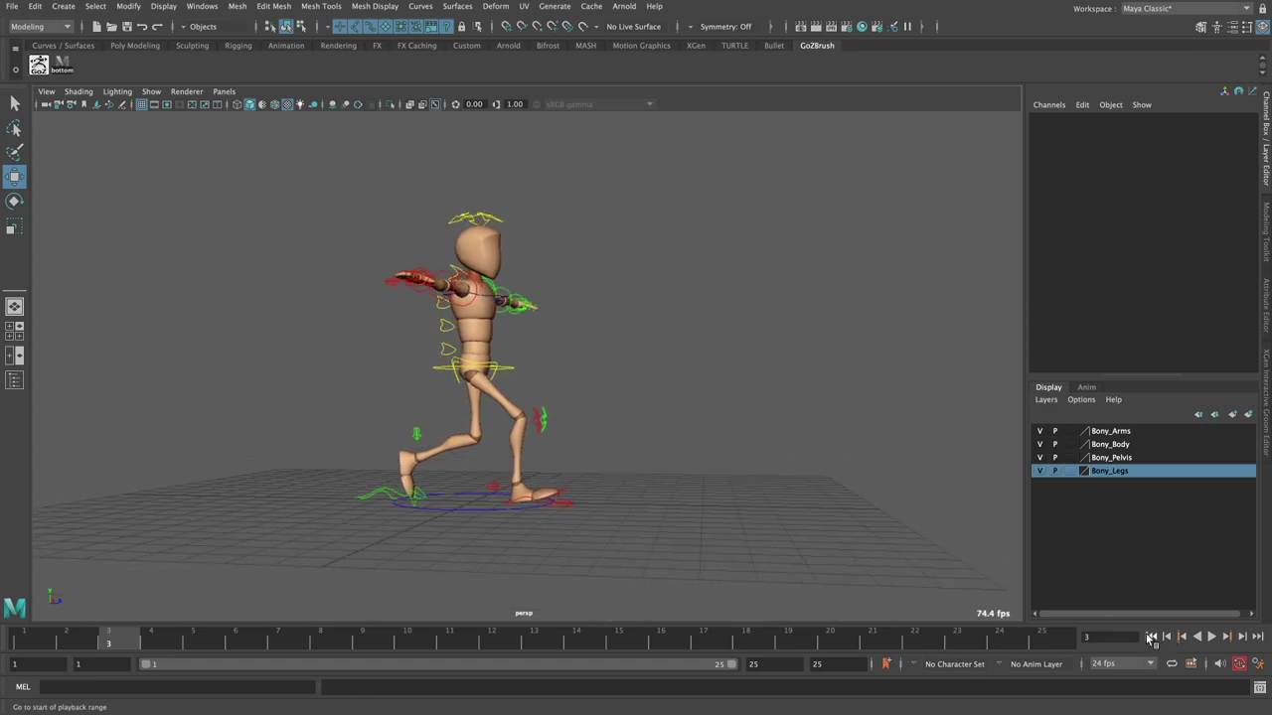
{"action": "left_click", "coordinate": [1150, 638]}
{"action": "left_click", "coordinate": [1214, 637]}
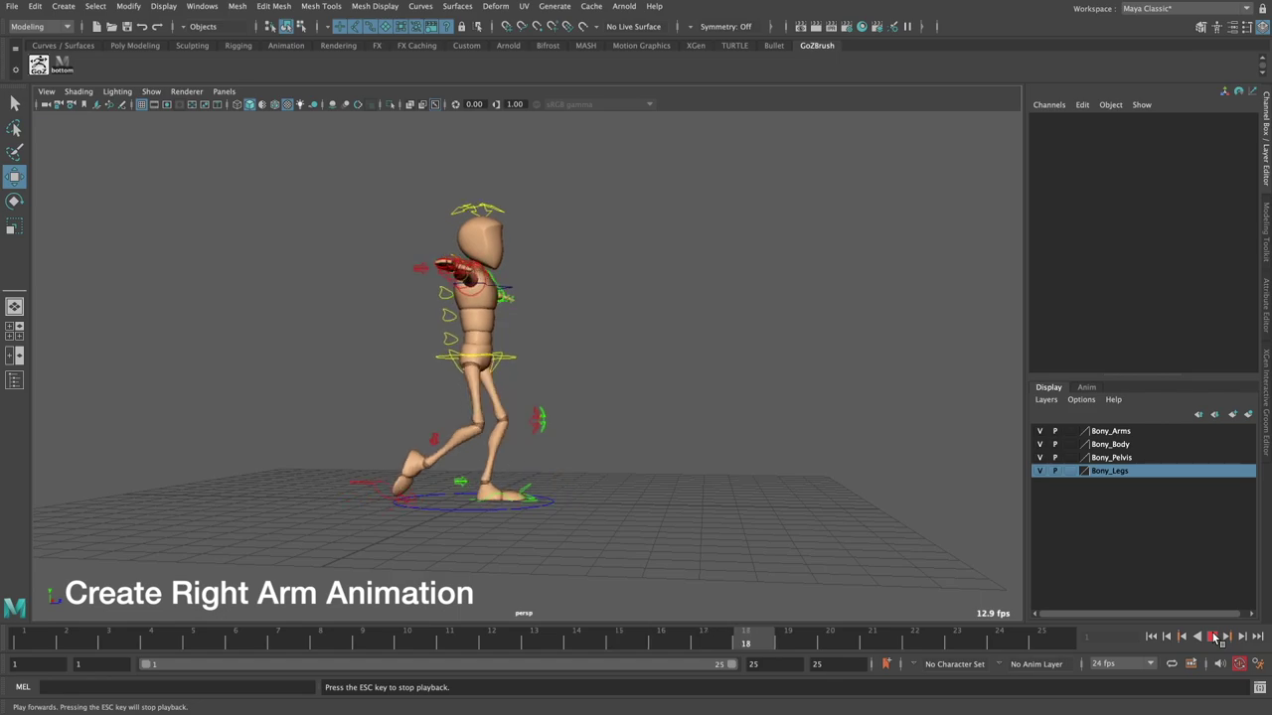
{"action": "key", "text": "Escape"}
{"action": "mouse_move", "coordinate": [596, 359]}
{"action": "left_mouse_down", "text": "alt"}
{"action": "mouse_move", "coordinate": [526, 355]}
{"action": "mouse_move", "coordinate": [500, 307]}
{"action": "left_mouse_up", "text": "alt"}
{"action": "right_click_drag", "start_coordinate": [505, 364], "coordinate": [520, 392], "text": "alt"}
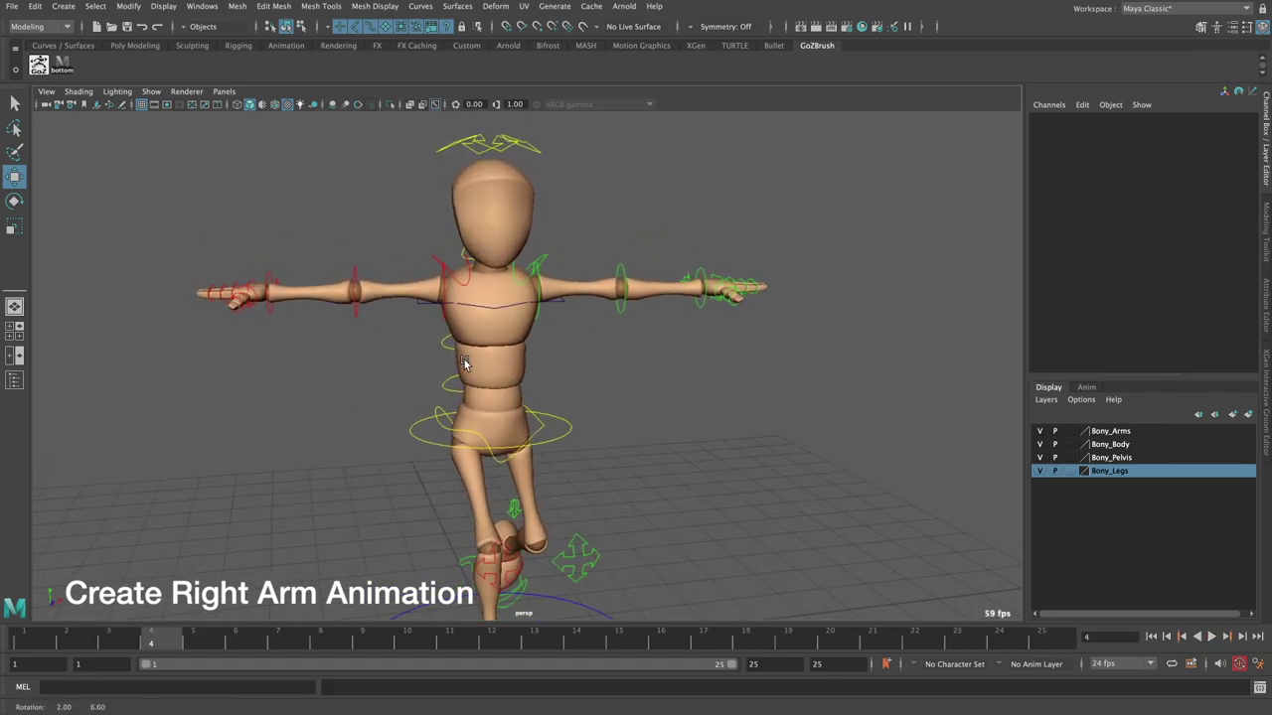
- Hide the Bony_Arms layer and turn off NURBS Curves in the viewport
{"action": "left_click", "coordinate": [1039, 430]}
{"action": "left_click", "coordinate": [151, 92]}
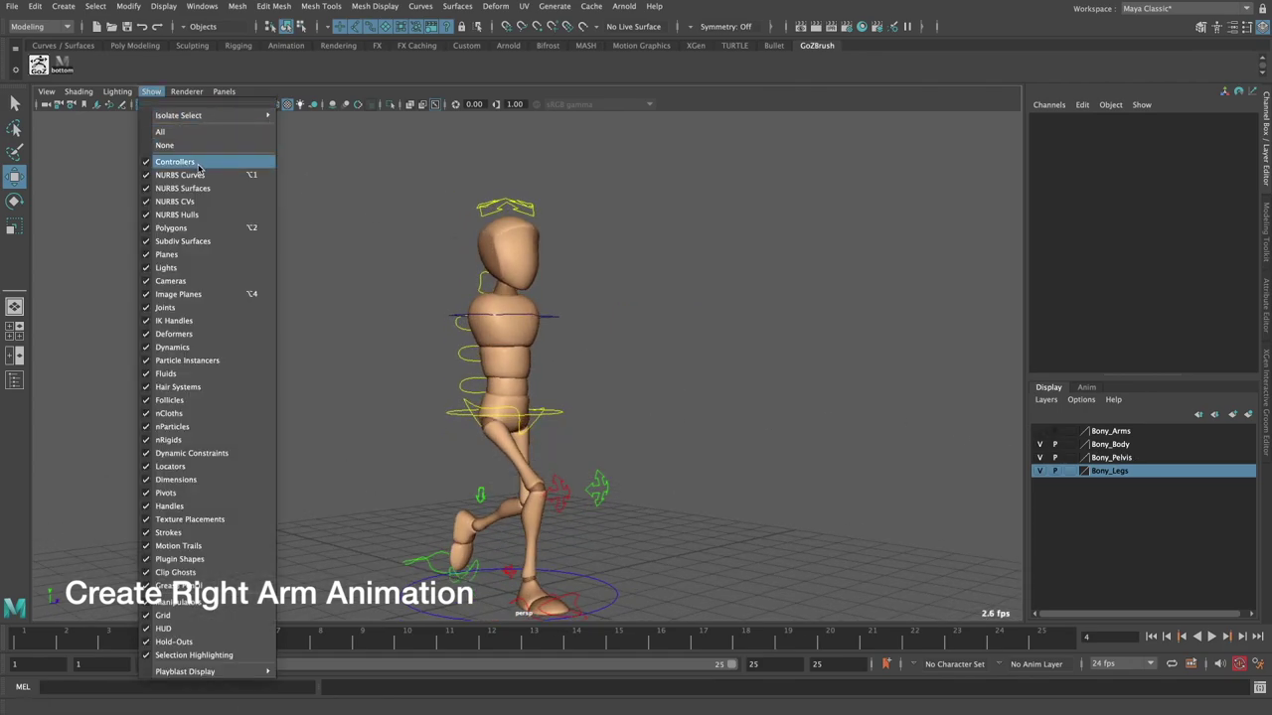
{"action": "left_click", "coordinate": [194, 175]}
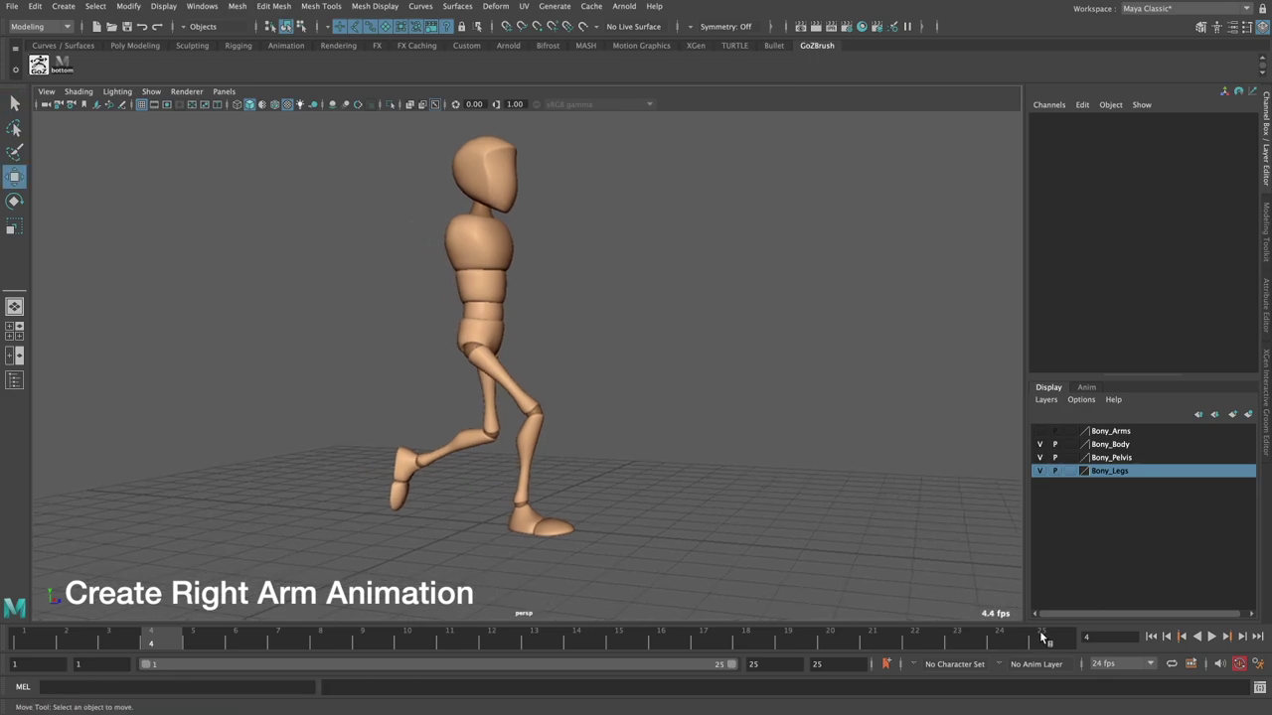
- Play the walk, stop at frame 18, and turn NURBS Curves back on
{"action": "left_click", "coordinate": [1212, 636]}
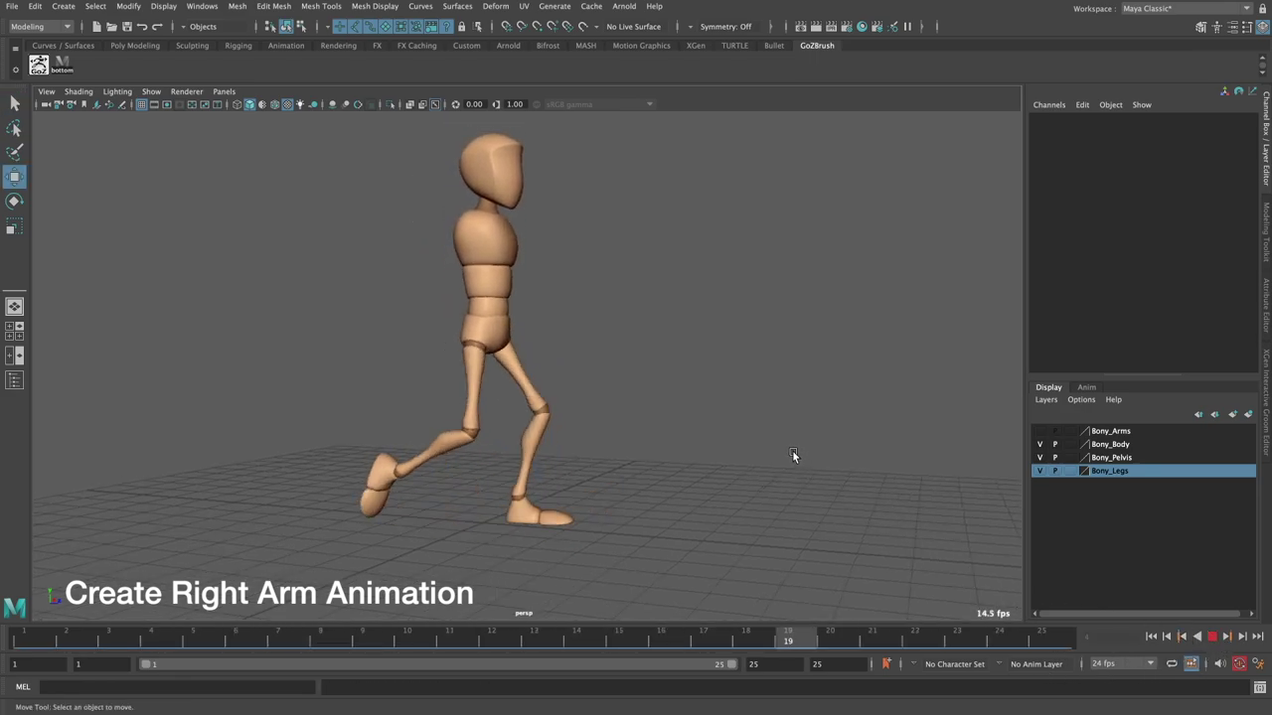
{"action": "scroll", "coordinate": [792, 455], "scroll_direction": "down", "scroll_amount": 3}
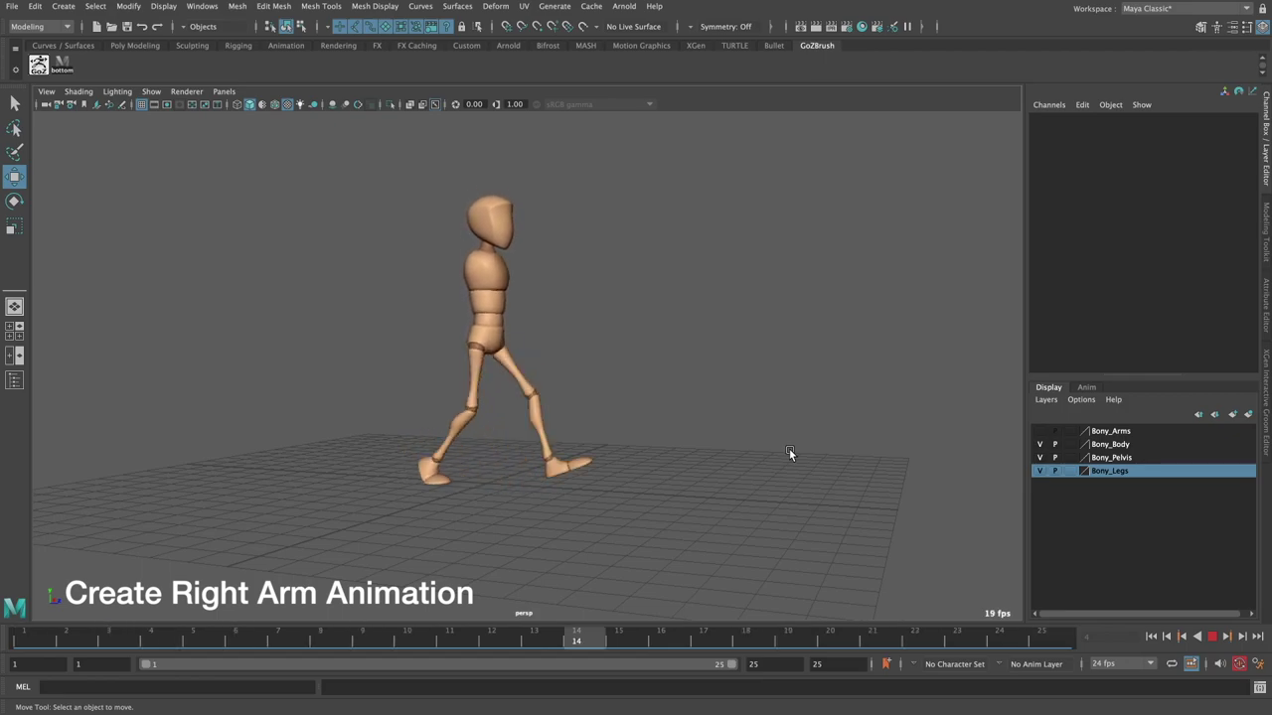
{"action": "left_click", "coordinate": [1214, 644]}
{"action": "middle_click_drag", "start_coordinate": [605, 312], "coordinate": [649, 382], "text": "alt"}
{"action": "left_click", "coordinate": [151, 90]}
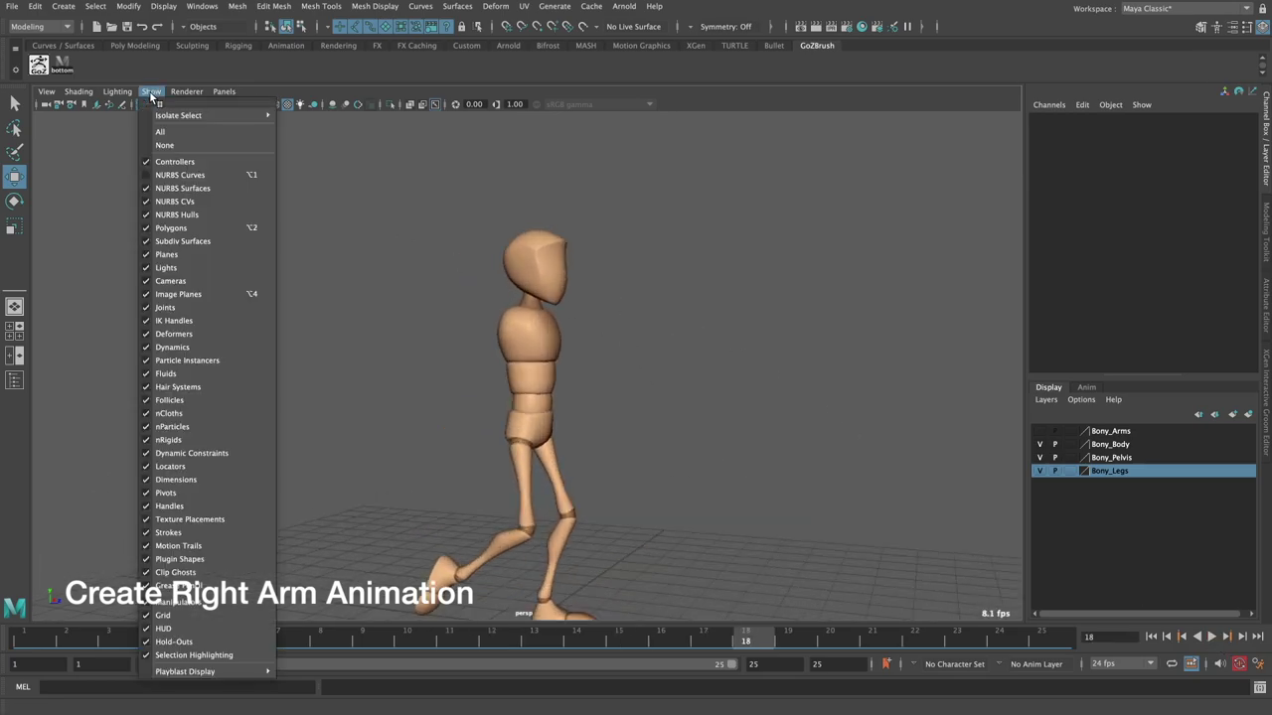
{"action": "left_click", "coordinate": [194, 176]}
{"action": "left_click_drag", "start_coordinate": [467, 316], "coordinate": [543, 318], "text": "alt"}
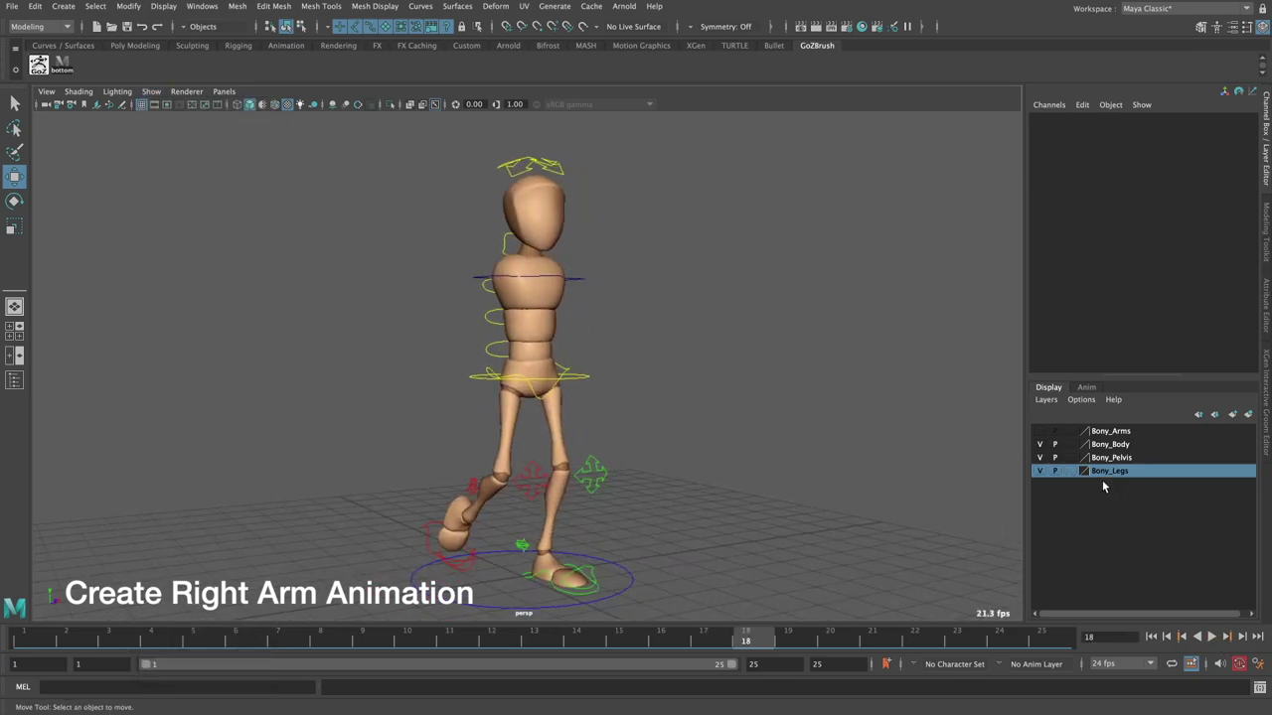
- Show the Bony_Arms layer and select the right clavicle, shoulder, elbow and wrist controls
{"action": "left_click", "coordinate": [1039, 430]}
{"action": "scroll", "coordinate": [619, 347], "scroll_direction": "up", "scroll_amount": 2}
{"action": "scroll", "coordinate": [590, 360], "scroll_direction": "up", "scroll_amount": 3}
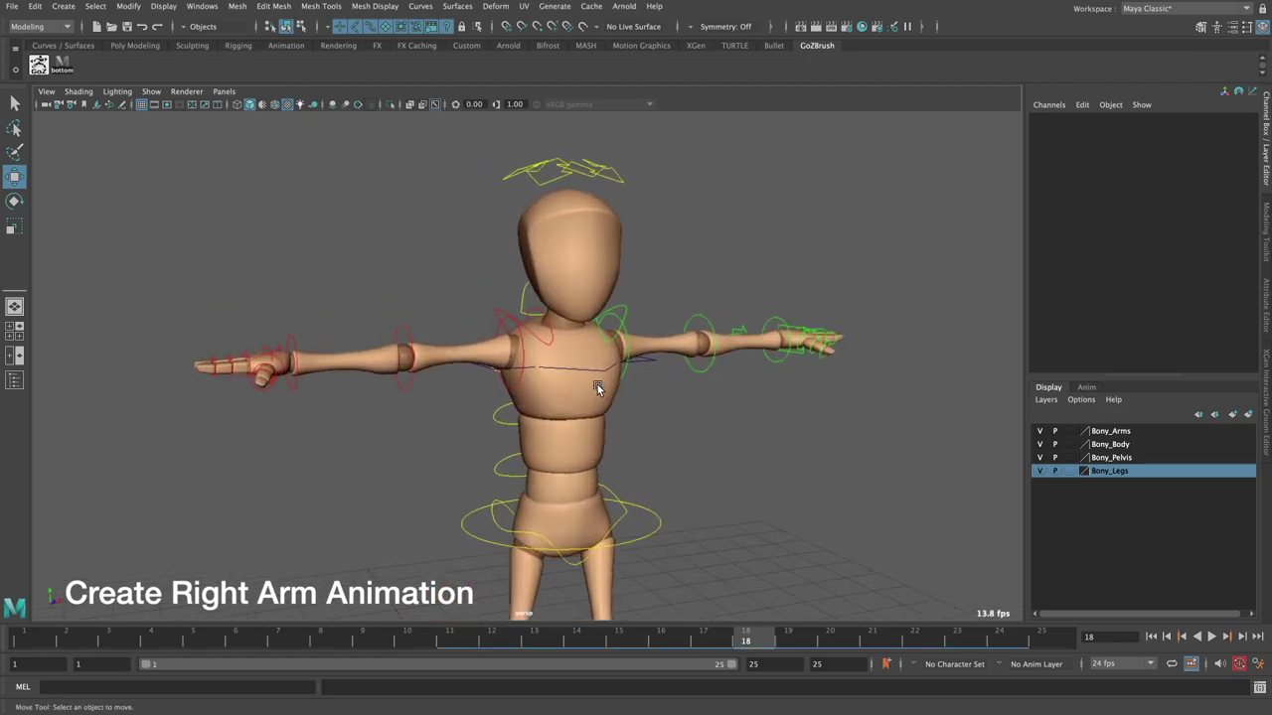
{"action": "scroll", "coordinate": [596, 386], "scroll_direction": "up", "scroll_amount": 3}
{"action": "scroll", "coordinate": [537, 366], "scroll_direction": "up", "scroll_amount": 2}
{"action": "scroll", "coordinate": [541, 371], "scroll_direction": "up", "scroll_amount": 1}
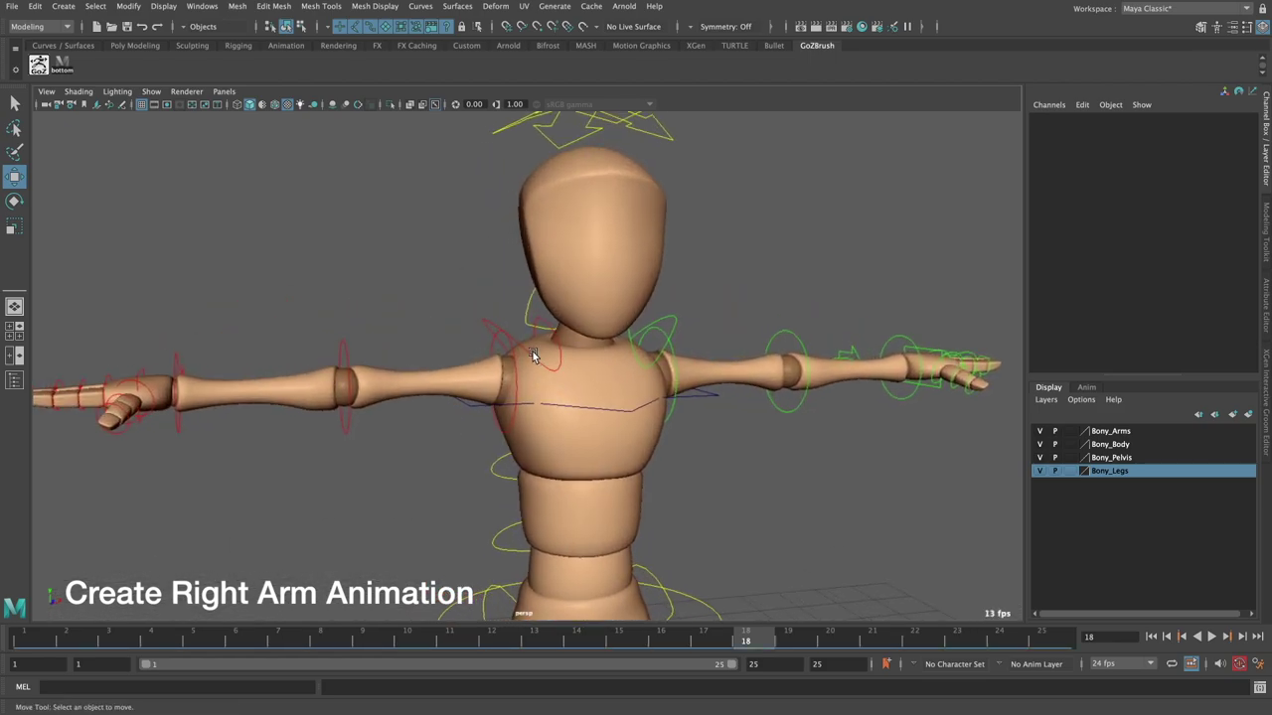
{"action": "left_click", "coordinate": [531, 356]}
{"action": "left_click", "coordinate": [507, 349]}
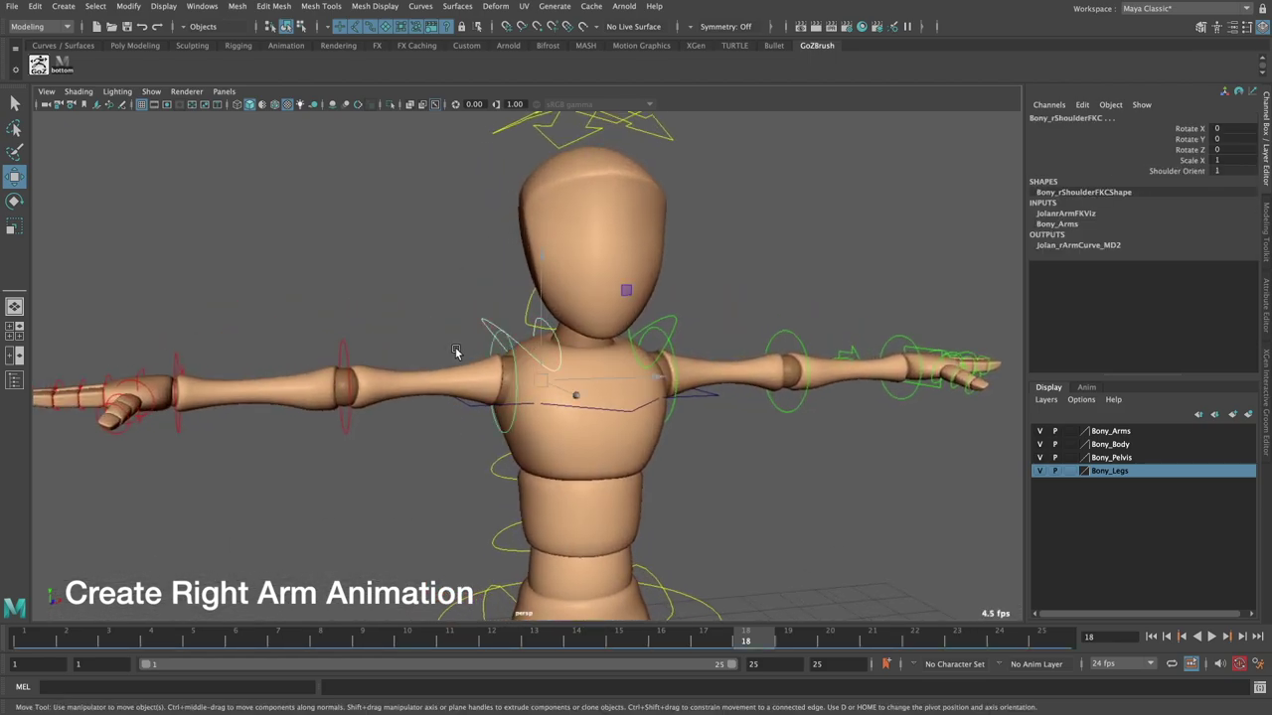
{"action": "left_click", "coordinate": [343, 348]}
{"action": "left_click", "coordinate": [180, 359]}
{"action": "scroll", "coordinate": [180, 359], "scroll_direction": "down", "scroll_amount": 3}
{"action": "left_click_drag", "start_coordinate": [189, 358], "coordinate": [298, 377], "text": "alt"}
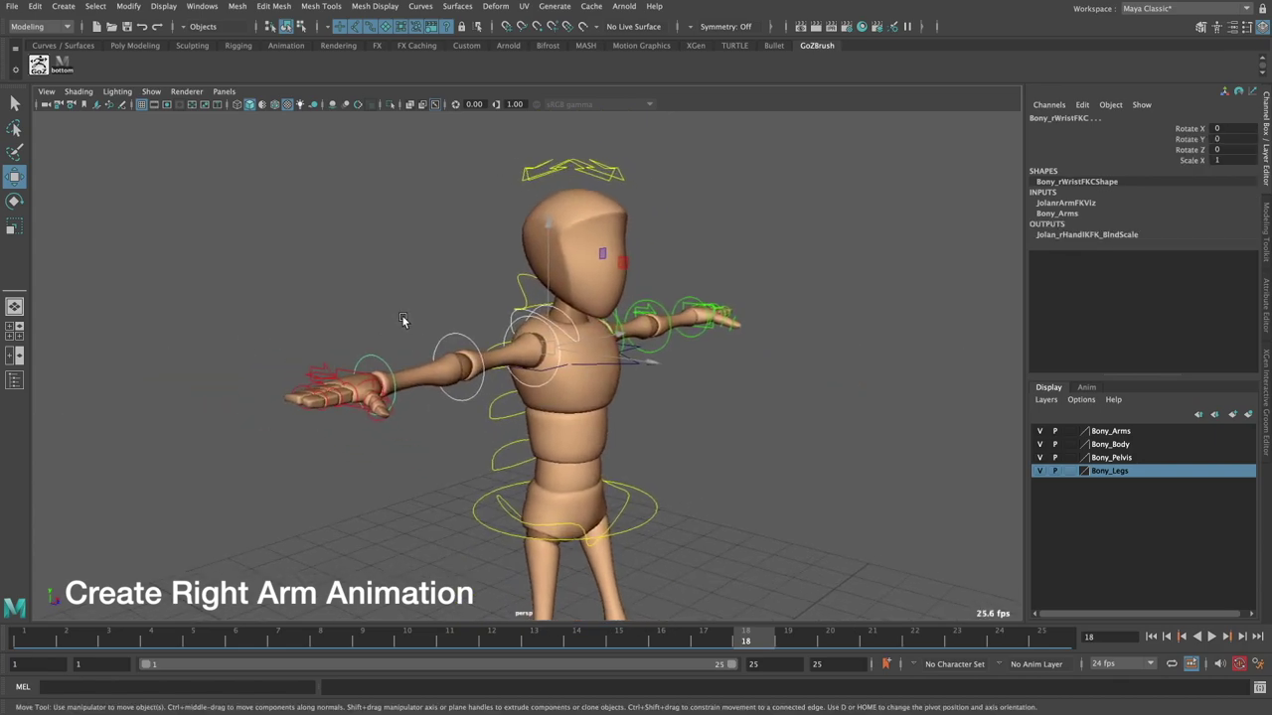
- Save the selection as a quick select set named 'up' and add it to the shelf
{"action": "left_click", "coordinate": [66, 8]}
{"action": "mouse_move", "coordinate": [80, 292]}
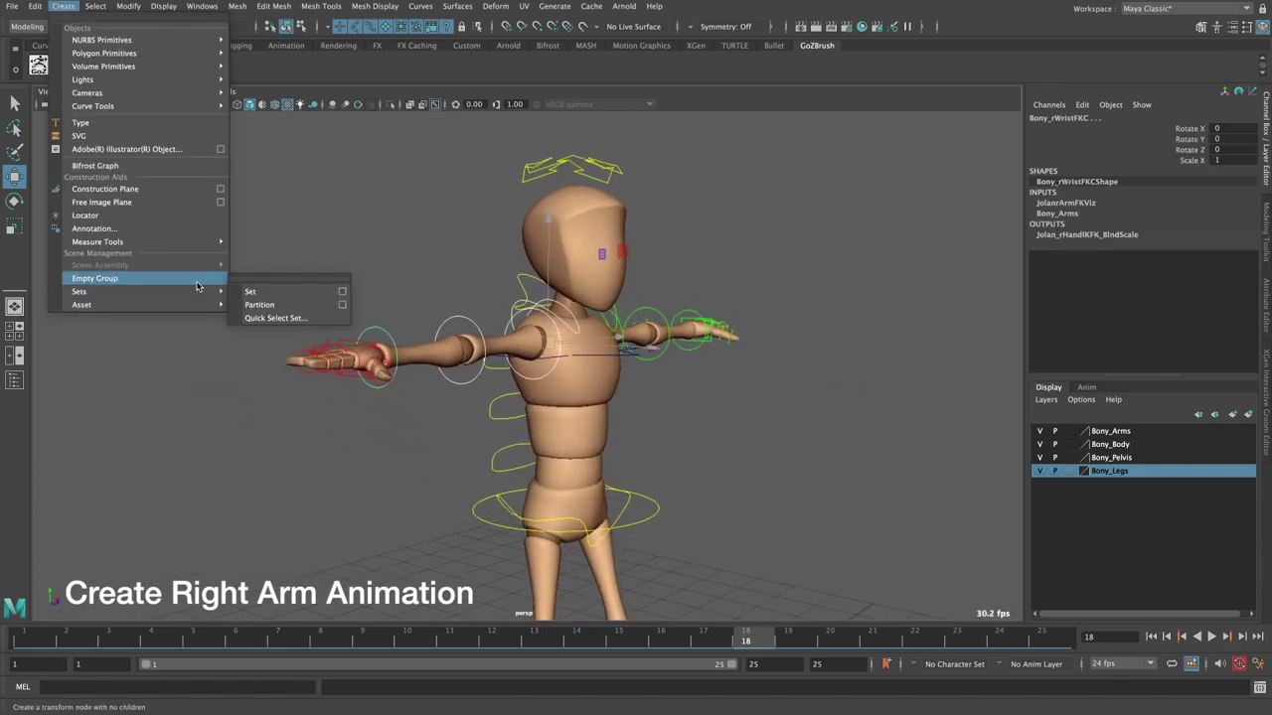
{"action": "left_click", "coordinate": [338, 318]}
{"action": "type", "text": "up"}
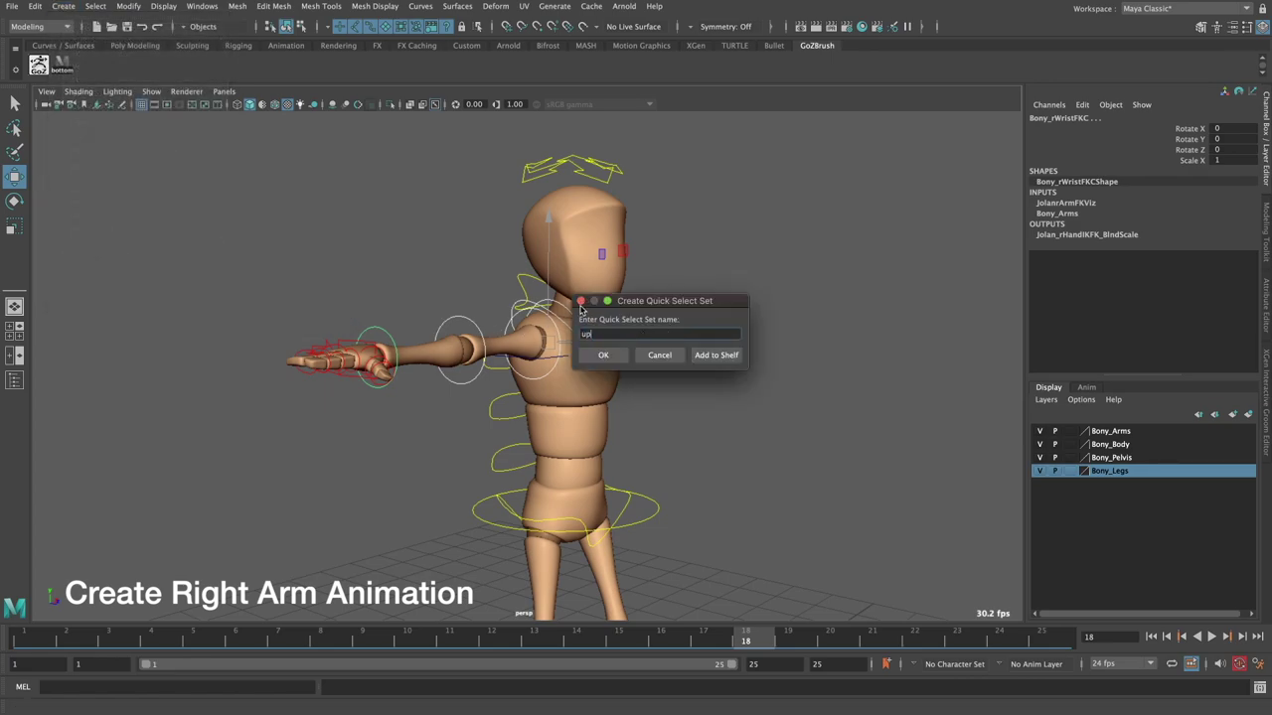
{"action": "left_click", "coordinate": [715, 354]}
{"action": "left_click", "coordinate": [803, 361]}
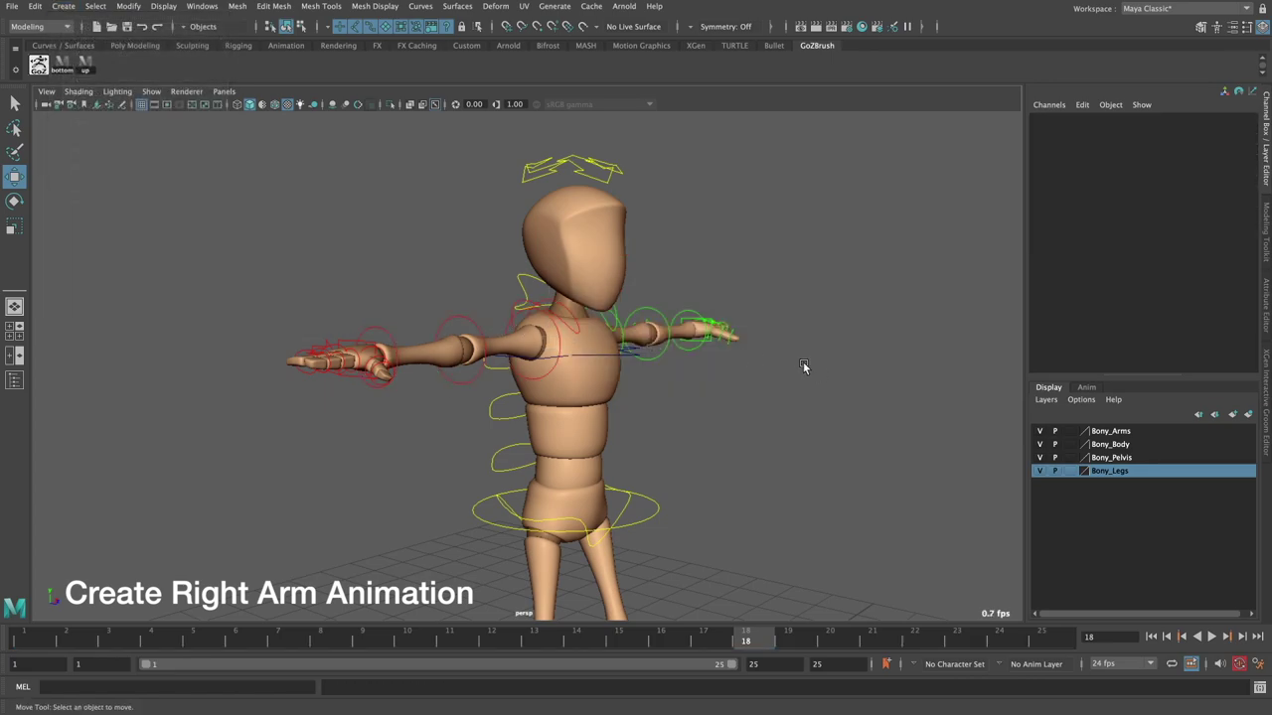
{"action": "left_click_drag", "start_coordinate": [803, 362], "coordinate": [457, 264], "text": "alt"}
{"action": "left_click_drag", "start_coordinate": [238, 191], "coordinate": [420, 446], "text": "alt"}
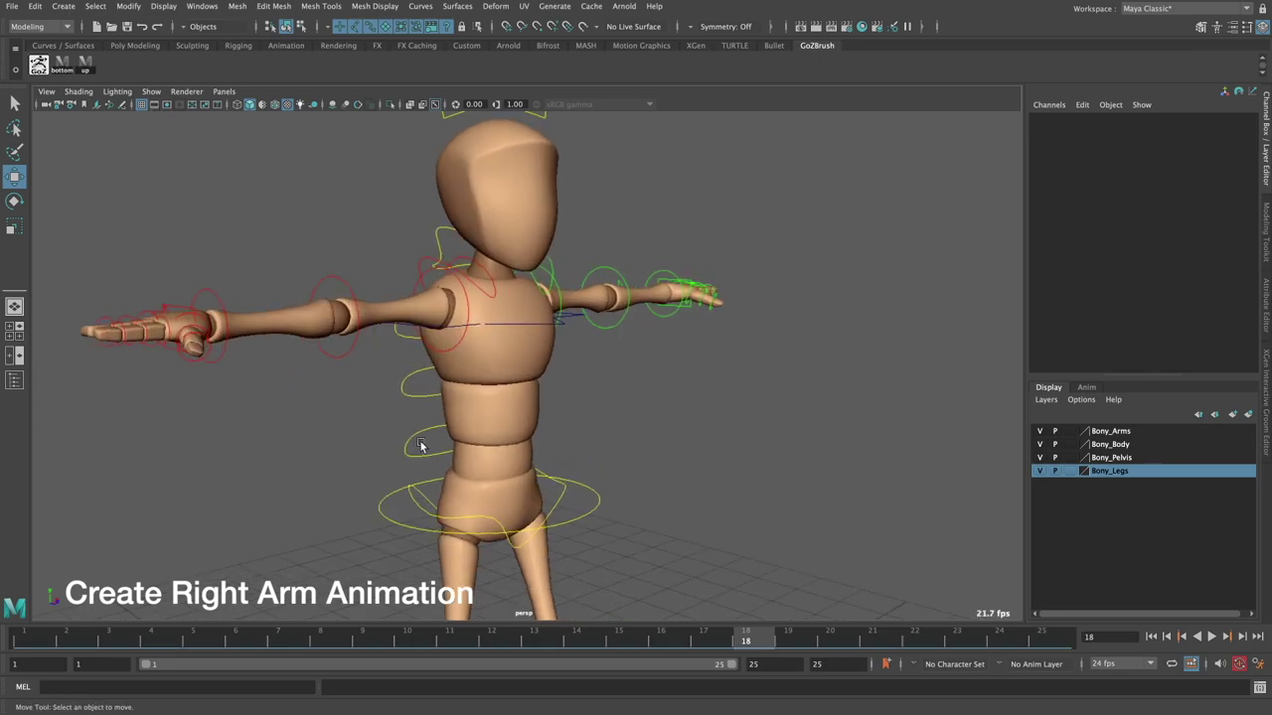
- Play the animation and change the cached playback setting
{"action": "key", "text": "alt+v"}
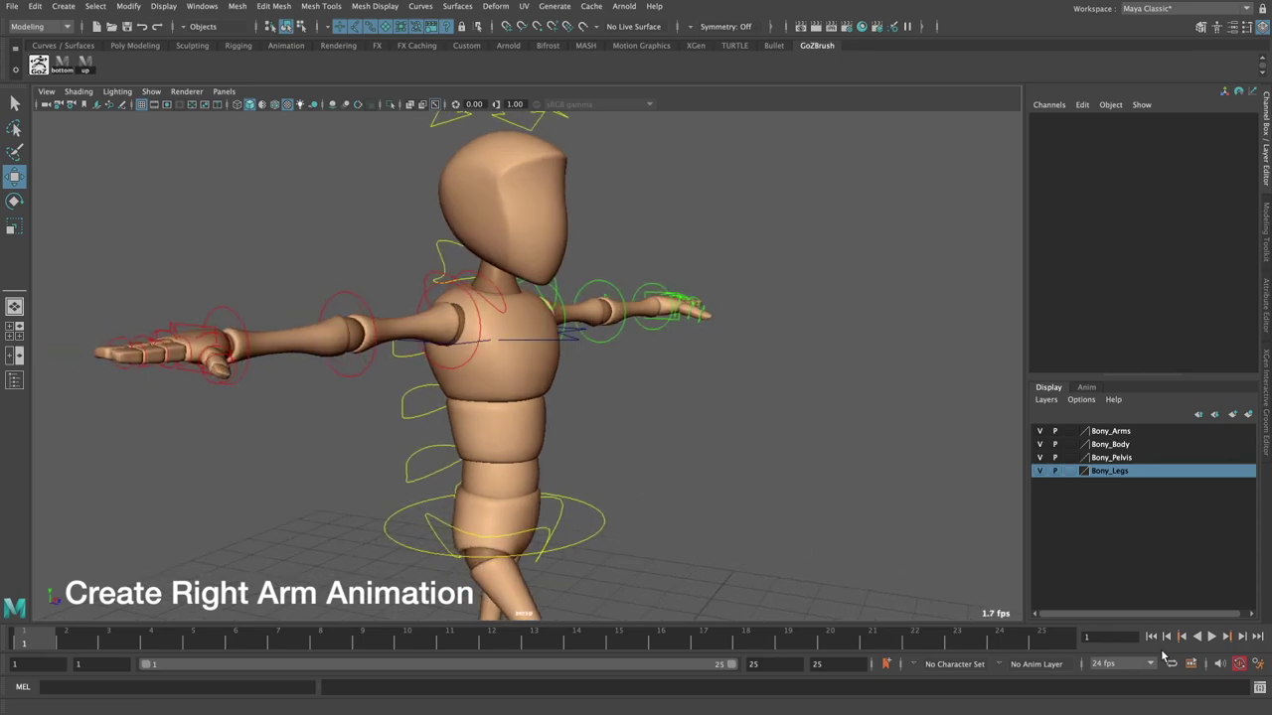
{"action": "right_click", "coordinate": [1193, 664]}
{"action": "left_click", "coordinate": [1152, 642]}
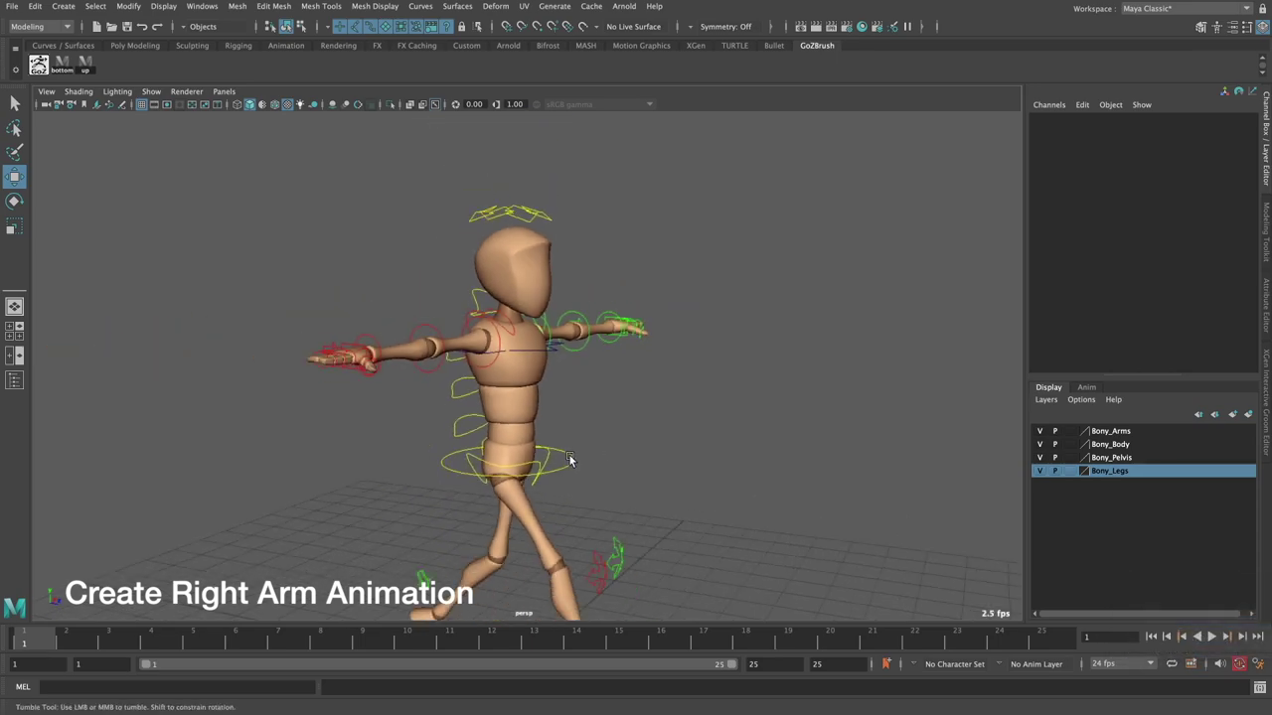
- At frame 1, rotate Bony_rShoulderFKC to lower the right arm to the side
{"action": "left_click", "coordinate": [487, 348]}
{"action": "key", "text": "e"}
{"action": "mouse_move", "coordinate": [362, 269]}
{"action": "left_mouse_down"}
{"action": "mouse_move", "coordinate": [358, 377]}
{"action": "mouse_move", "coordinate": [489, 343]}
{"action": "left_mouse_up"}
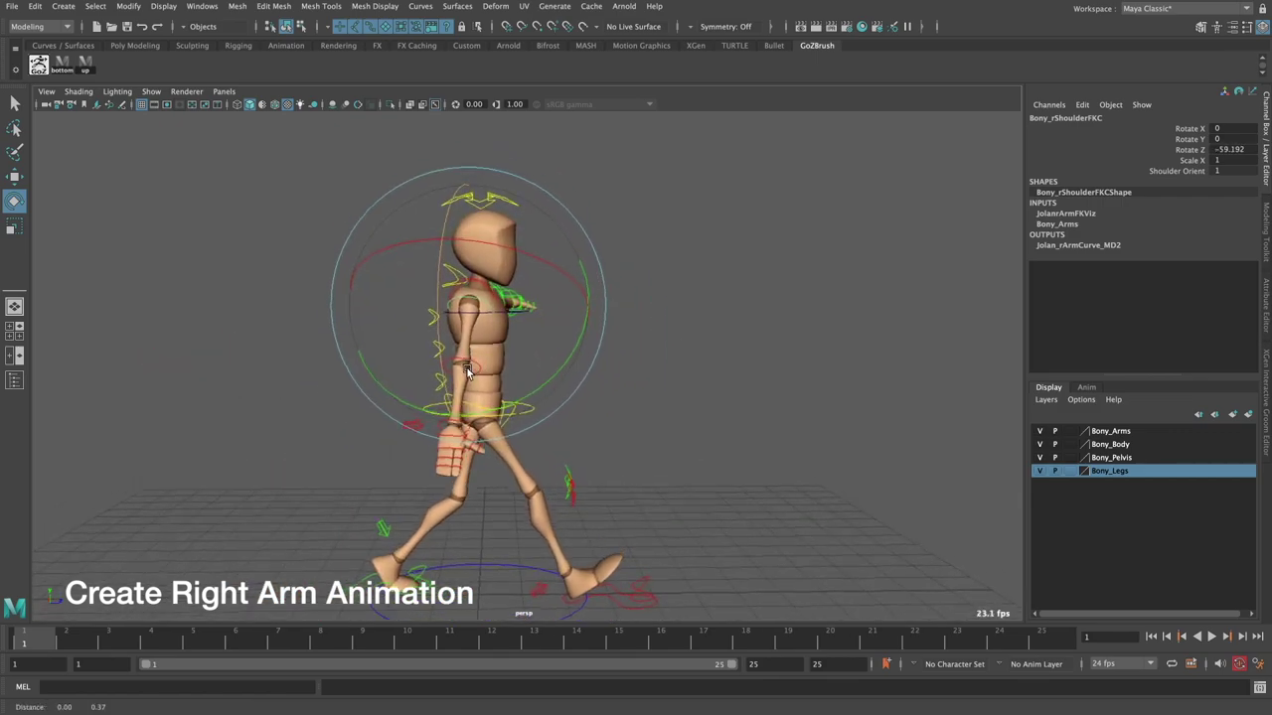
{"action": "left_click_drag", "start_coordinate": [371, 275], "coordinate": [375, 347]}
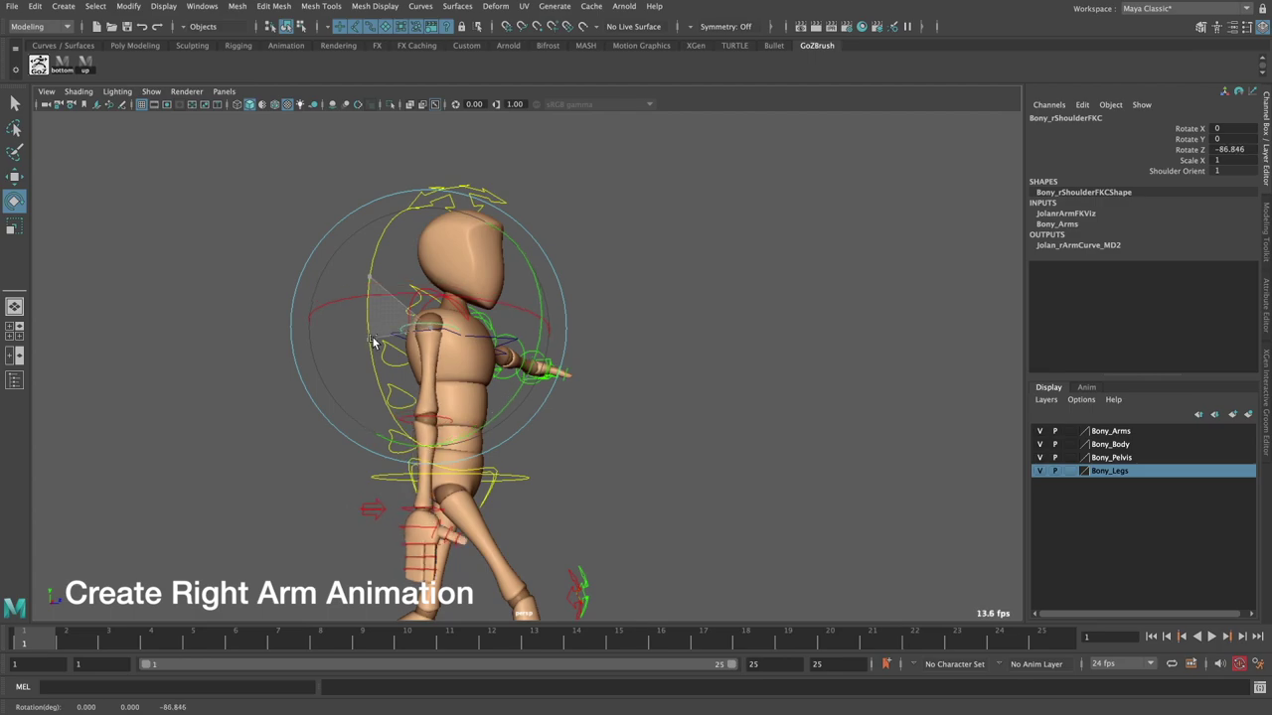
{"action": "scroll", "coordinate": [455, 343], "scroll_direction": "up", "scroll_amount": 3}
{"action": "left_click_drag", "start_coordinate": [455, 343], "coordinate": [460, 330], "text": "alt"}
{"action": "left_click", "coordinate": [460, 330]}
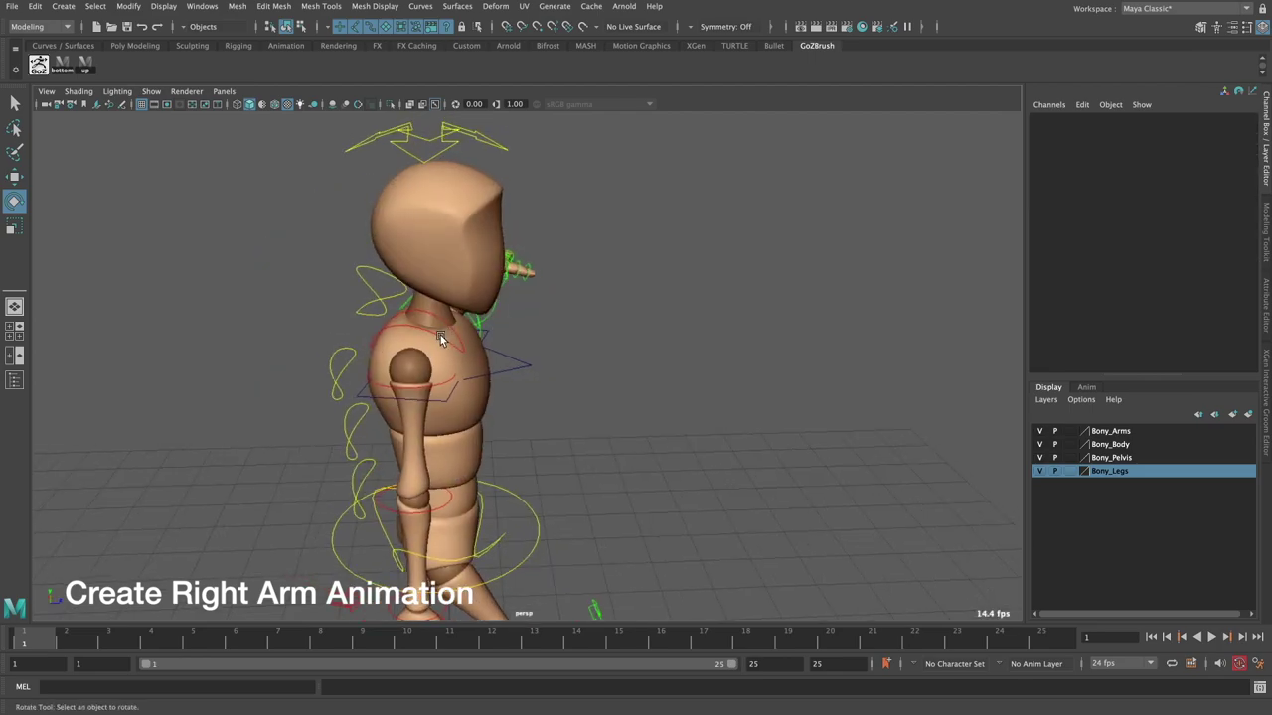
- Rotate the right clavicle forward and adjust the right shoulder rotation
{"action": "left_click", "coordinate": [441, 339]}
{"action": "mouse_move", "coordinate": [507, 392]}
{"action": "left_mouse_down"}
{"action": "mouse_move", "coordinate": [466, 396]}
{"action": "mouse_move", "coordinate": [318, 296]}
{"action": "mouse_move", "coordinate": [596, 384]}
{"action": "left_mouse_up"}
{"action": "left_click", "coordinate": [596, 383]}
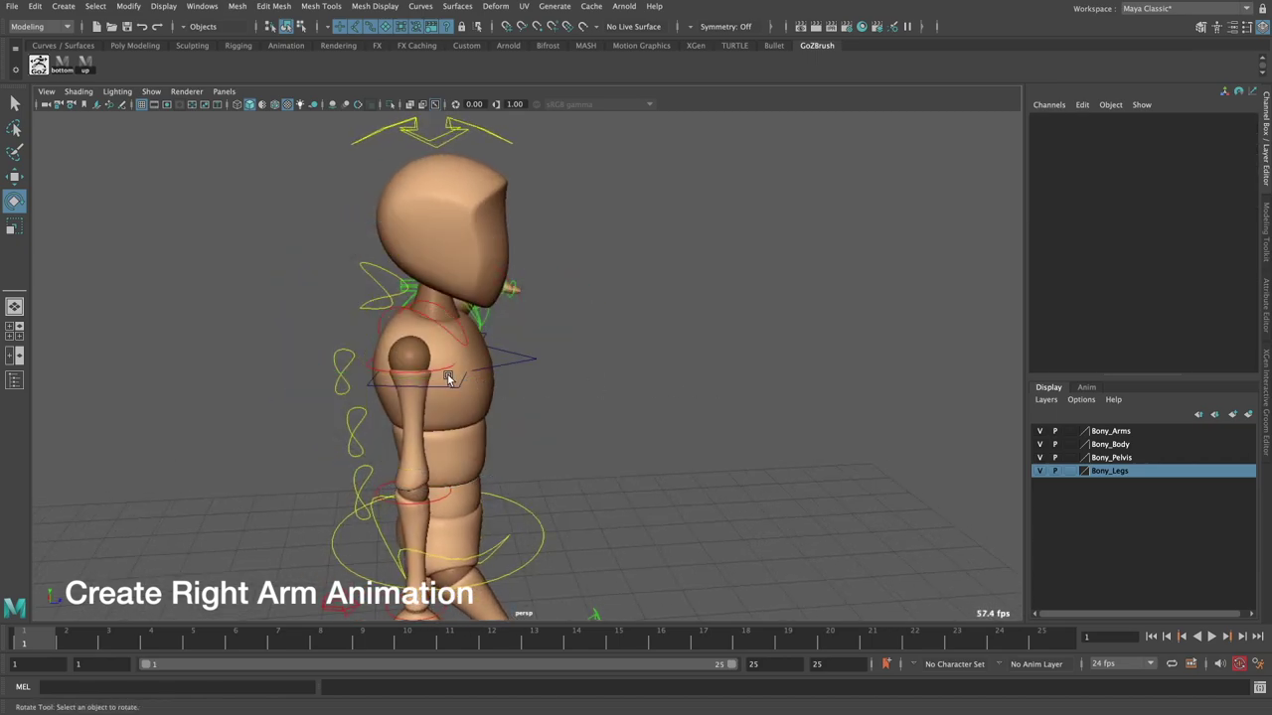
{"action": "left_click", "coordinate": [450, 379]}
{"action": "mouse_move", "coordinate": [451, 379]}
{"action": "left_mouse_down"}
{"action": "mouse_move", "coordinate": [526, 368]}
{"action": "mouse_move", "coordinate": [480, 374]}
{"action": "mouse_move", "coordinate": [467, 405]}
{"action": "mouse_move", "coordinate": [331, 345]}
{"action": "mouse_move", "coordinate": [489, 284]}
{"action": "mouse_move", "coordinate": [511, 312]}
{"action": "left_mouse_up"}
{"action": "left_click", "coordinate": [673, 338]}
{"action": "scroll", "coordinate": [486, 351], "scroll_direction": "up", "scroll_amount": 2}
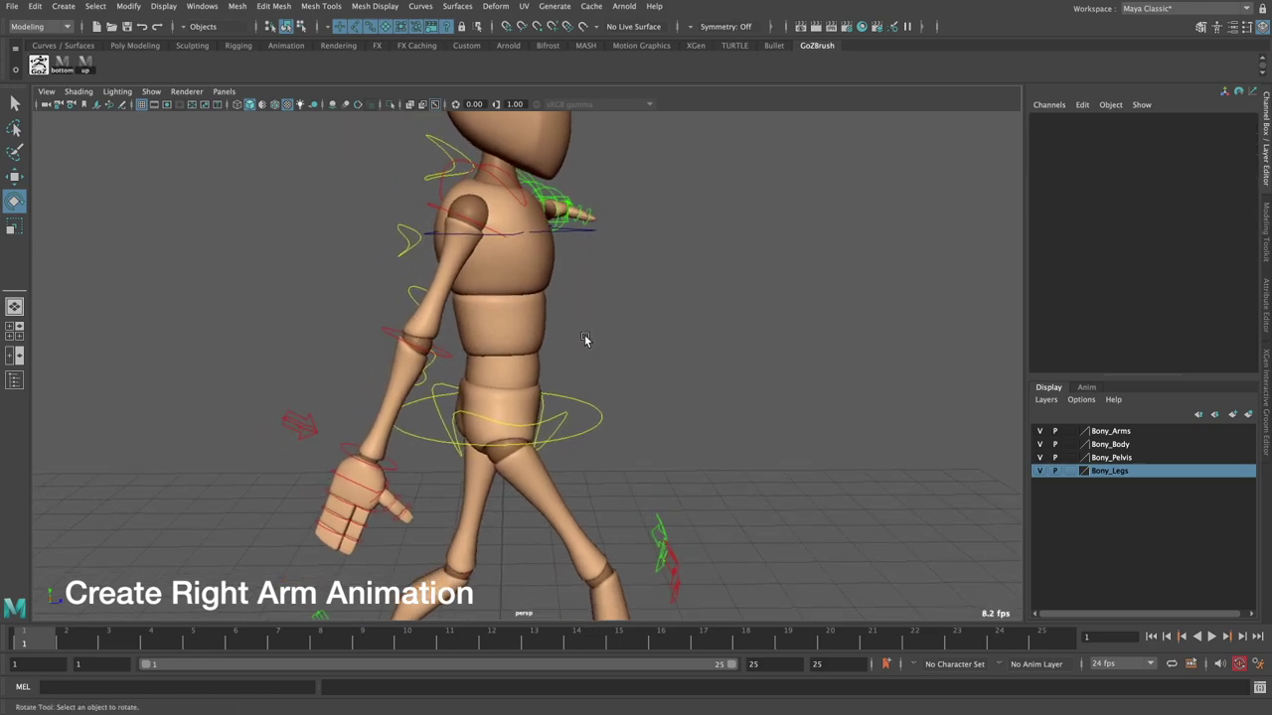
- Bend the right forearm at the elbow and refine the arm's swing from the shoulder
{"action": "left_click", "coordinate": [422, 355]}
{"action": "mouse_move", "coordinate": [520, 347]}
{"action": "left_mouse_down"}
{"action": "mouse_move", "coordinate": [515, 318]}
{"action": "mouse_move", "coordinate": [451, 381]}
{"action": "mouse_move", "coordinate": [506, 377]}
{"action": "left_mouse_up"}
{"action": "left_click", "coordinate": [403, 270]}
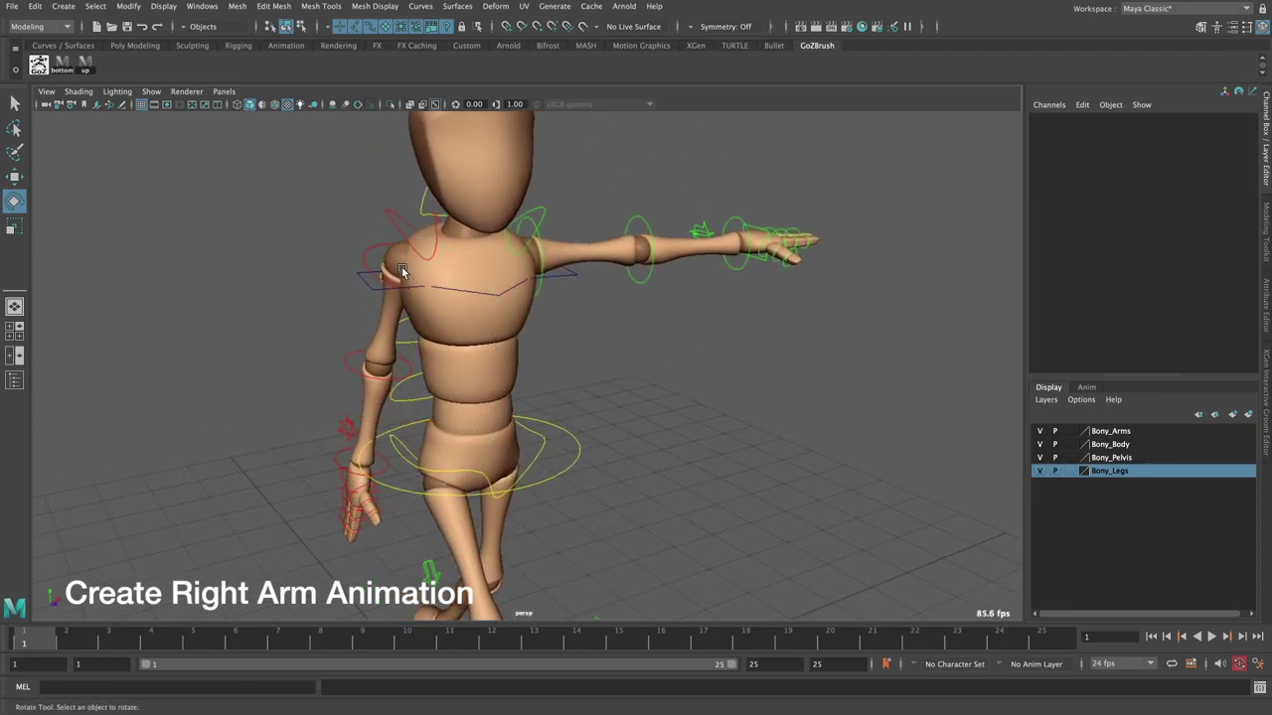
{"action": "left_click", "coordinate": [365, 269]}
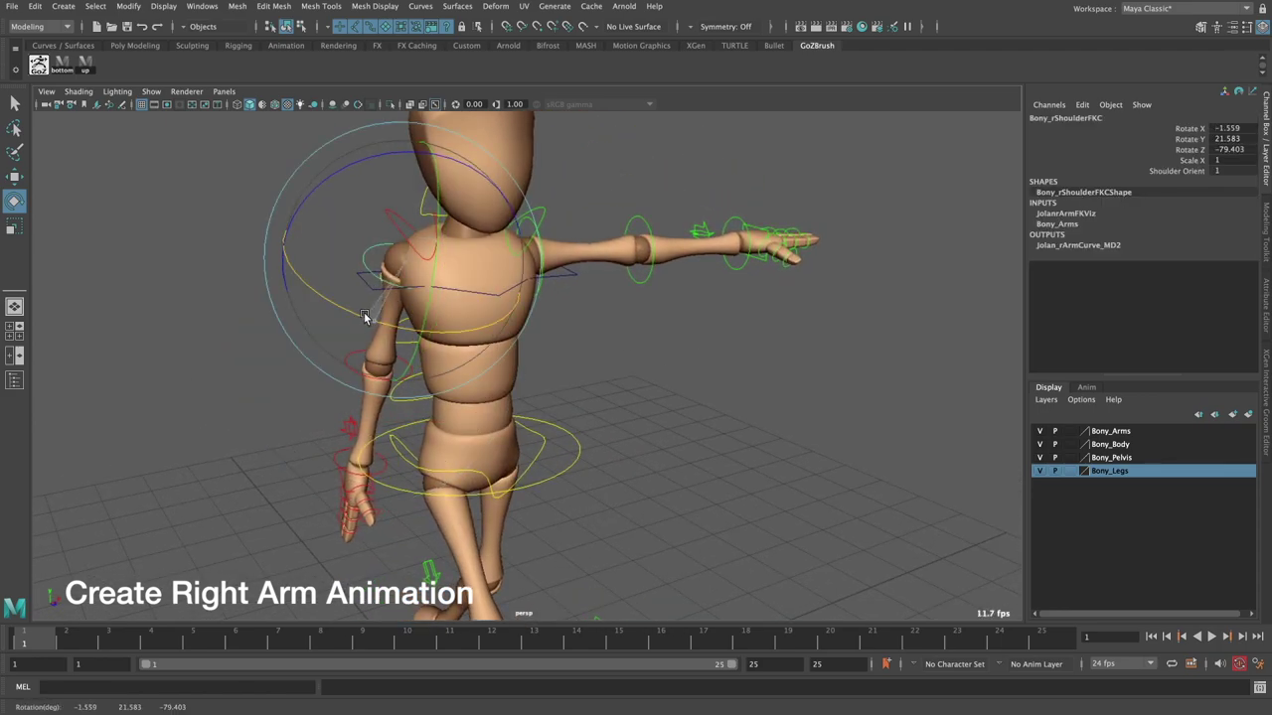
{"action": "left_click_drag", "start_coordinate": [367, 298], "coordinate": [500, 334], "text": "alt"}
{"action": "scroll", "coordinate": [477, 368], "scroll_direction": "up", "scroll_amount": 3}
{"action": "scroll", "coordinate": [452, 408], "scroll_direction": "up", "scroll_amount": 3}
- Curl the right thumb's base joint toward the palm, about -18 on Rotate Z
{"action": "key", "text": "w"}
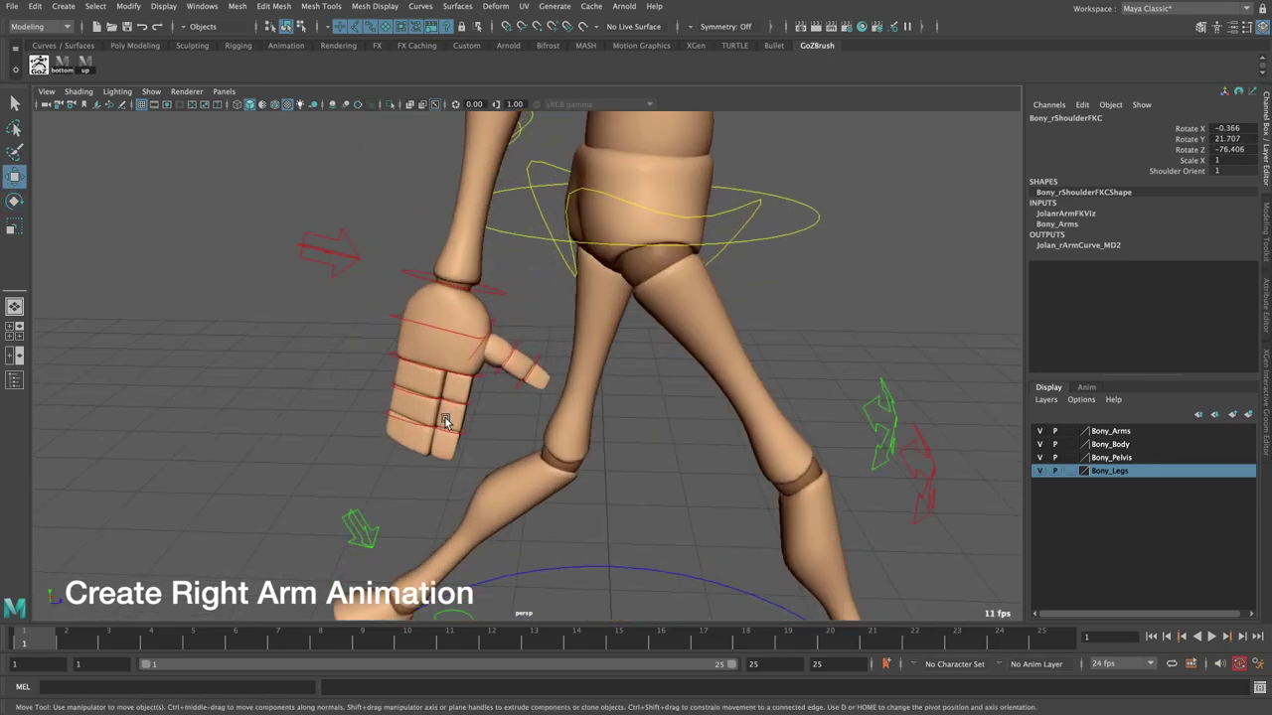
{"action": "left_click", "coordinate": [415, 425]}
{"action": "scroll", "coordinate": [437, 437], "scroll_direction": "up", "scroll_amount": 3}
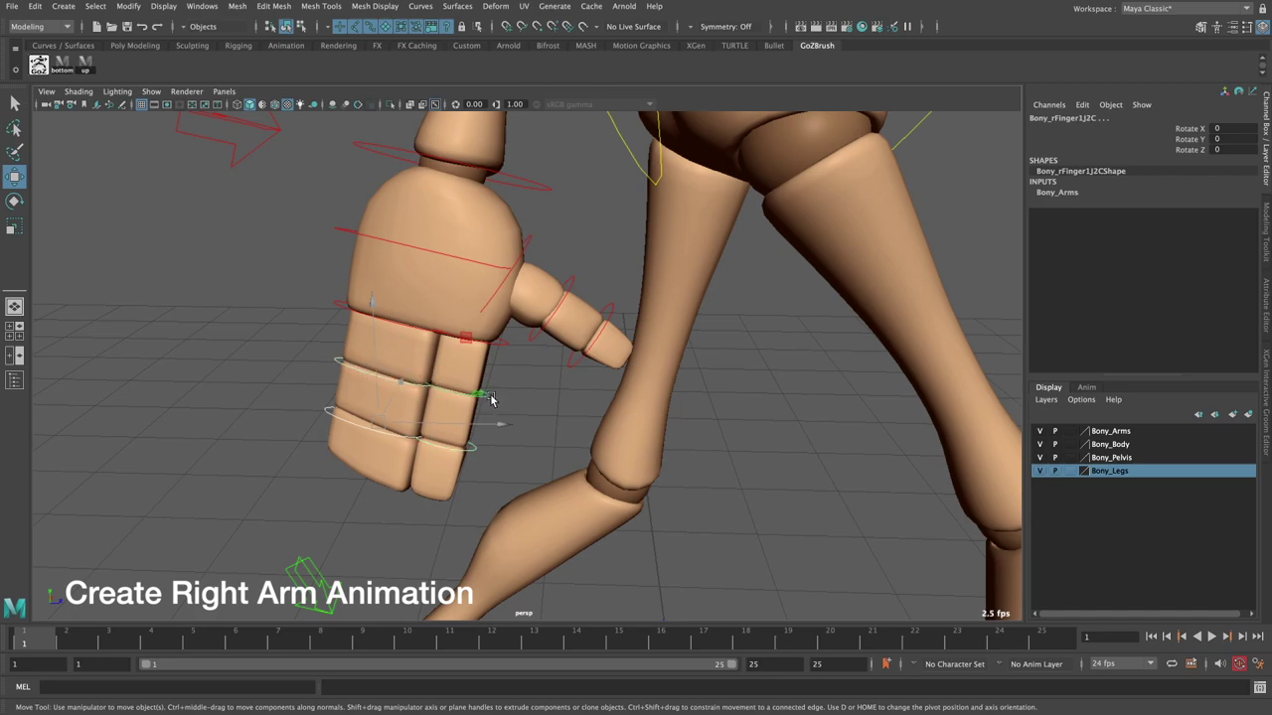
{"action": "left_click", "coordinate": [389, 330]}
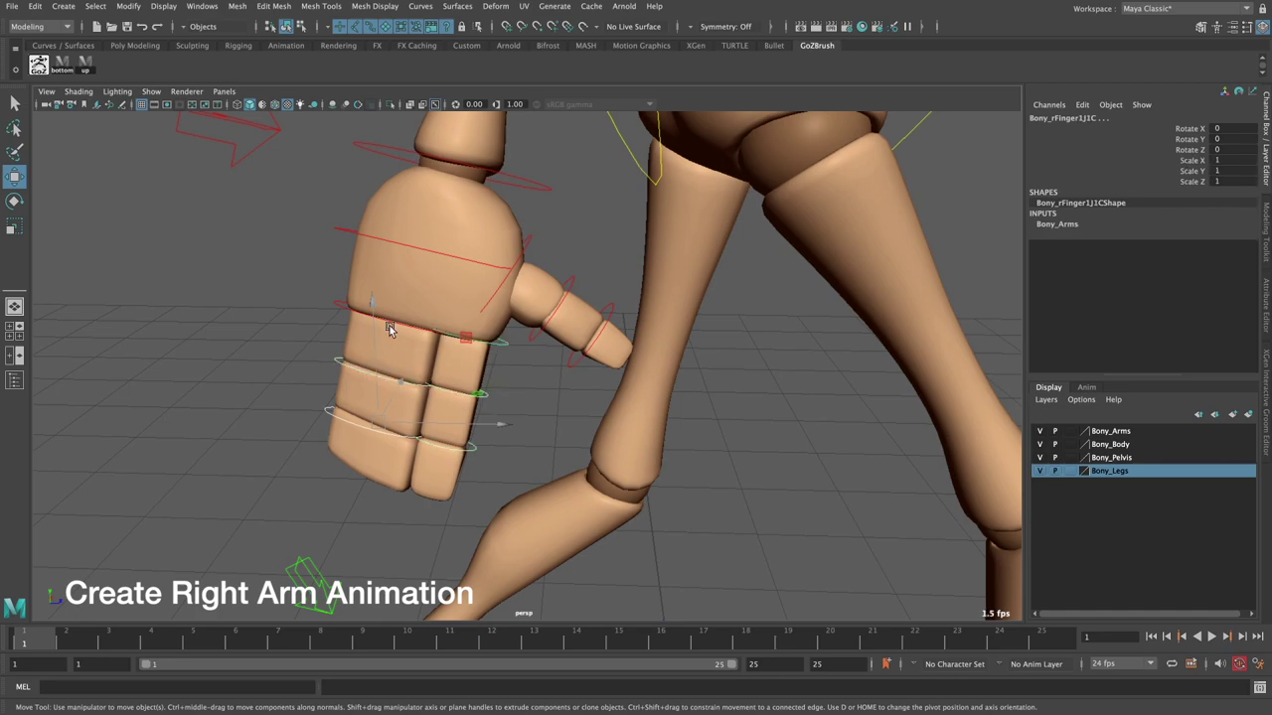
{"action": "left_click", "coordinate": [605, 328]}
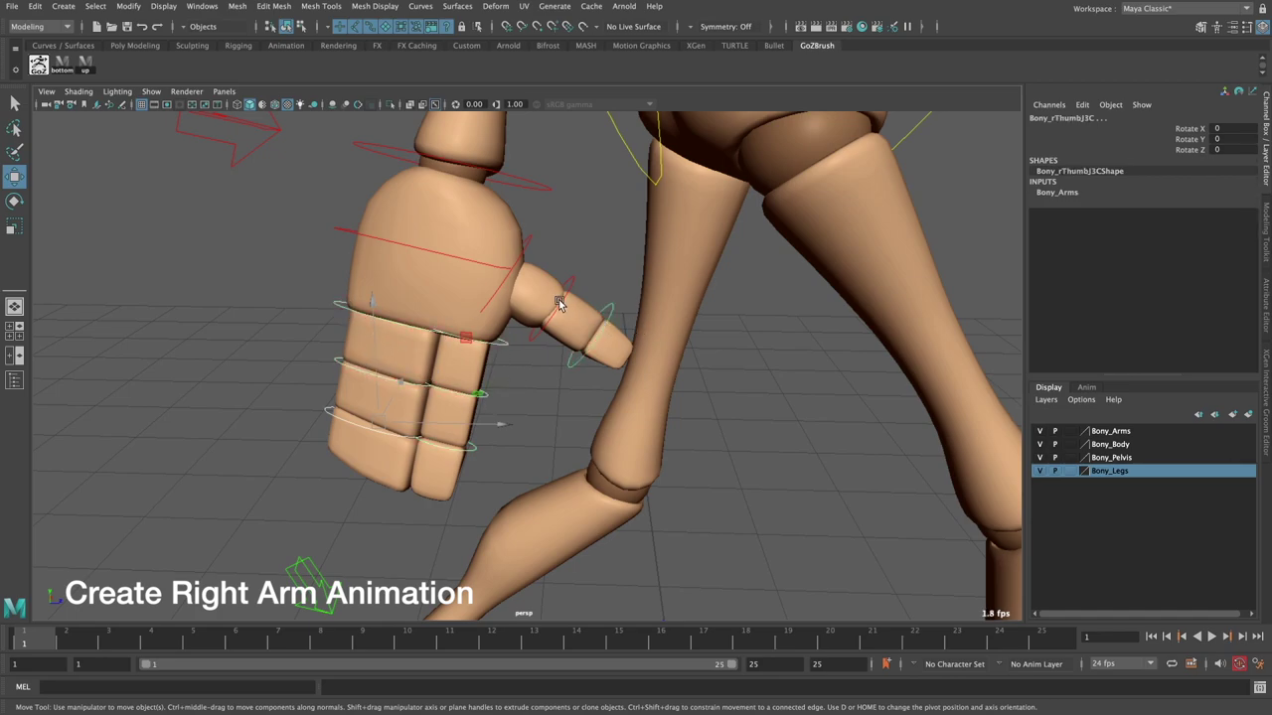
{"action": "left_click", "coordinate": [505, 280]}
{"action": "key", "text": "e"}
{"action": "mouse_move", "coordinate": [557, 286]}
{"action": "left_mouse_down"}
{"action": "mouse_move", "coordinate": [588, 332]}
{"action": "mouse_move", "coordinate": [231, 273]}
{"action": "left_mouse_up"}
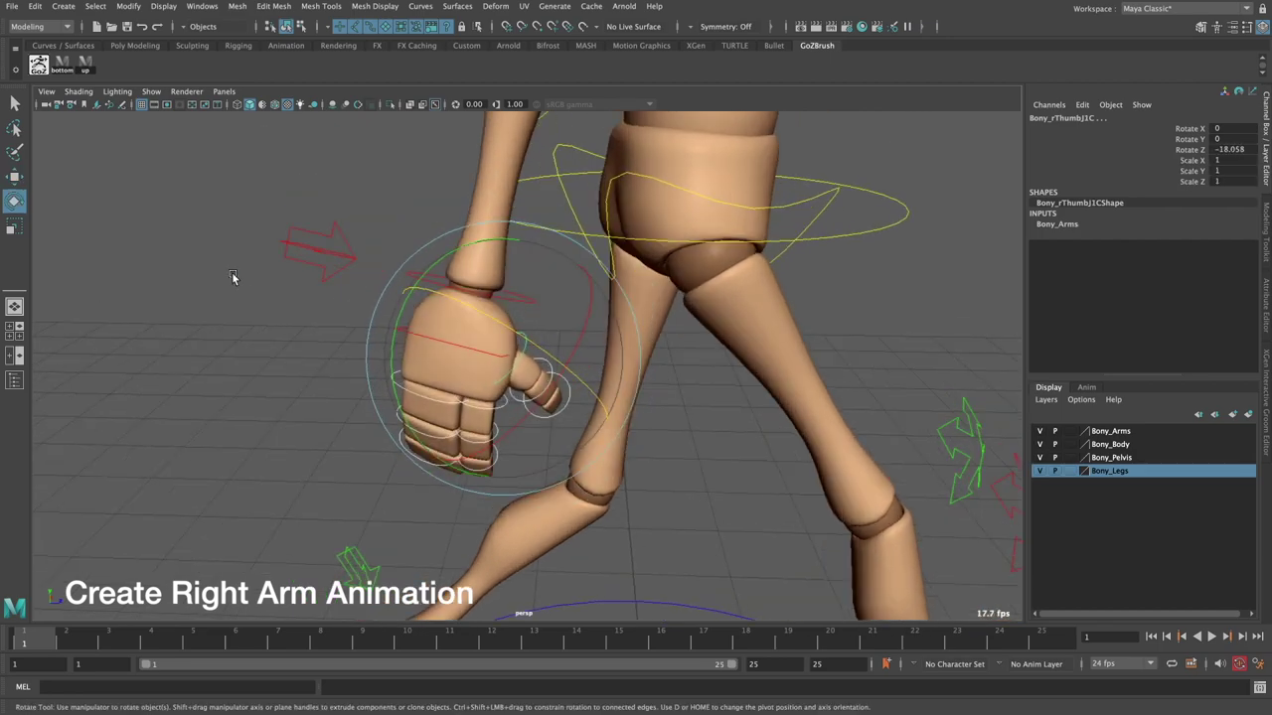
{"action": "left_click", "coordinate": [231, 273]}
- Rotate the right palm control to tilt the hand slightly
{"action": "left_click", "coordinate": [455, 340]}
{"action": "mouse_move", "coordinate": [425, 342]}
{"action": "left_mouse_down"}
{"action": "mouse_move", "coordinate": [411, 354]}
{"action": "mouse_move", "coordinate": [557, 260]}
{"action": "mouse_move", "coordinate": [527, 289]}
{"action": "left_mouse_up"}
{"action": "left_click", "coordinate": [411, 354]}
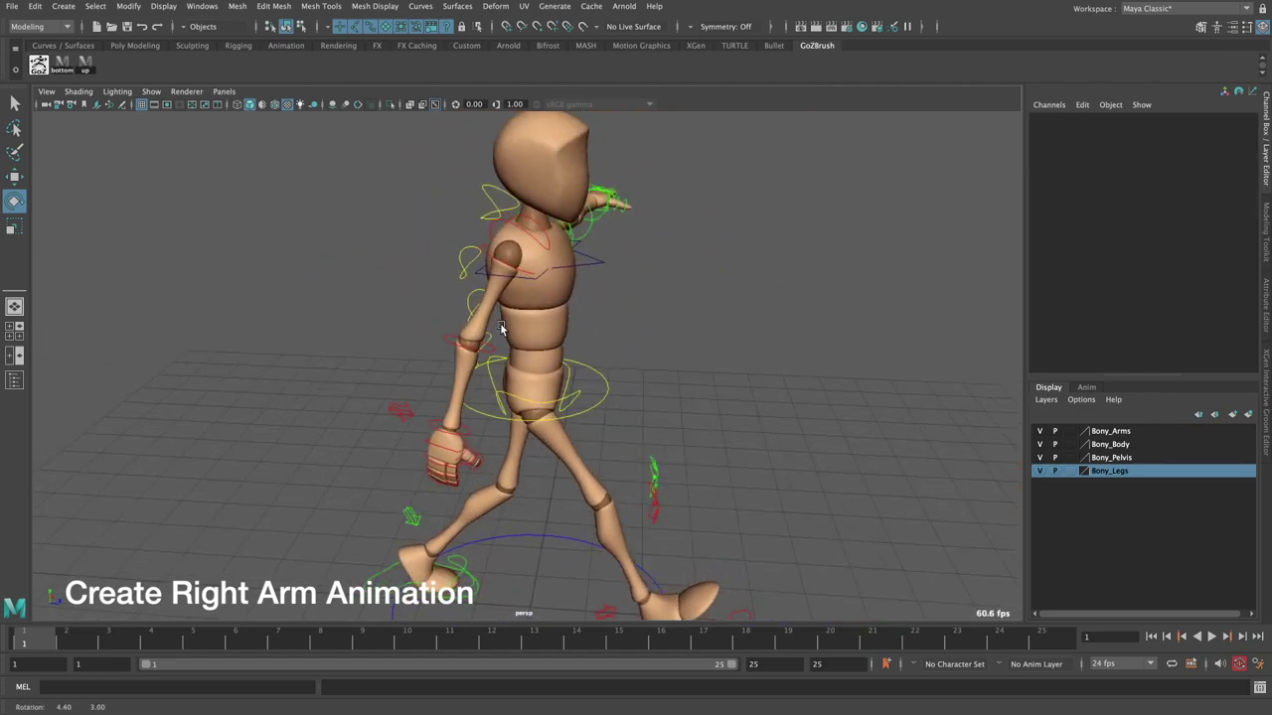
{"action": "scroll", "coordinate": [504, 315], "scroll_direction": "up", "scroll_amount": 3}
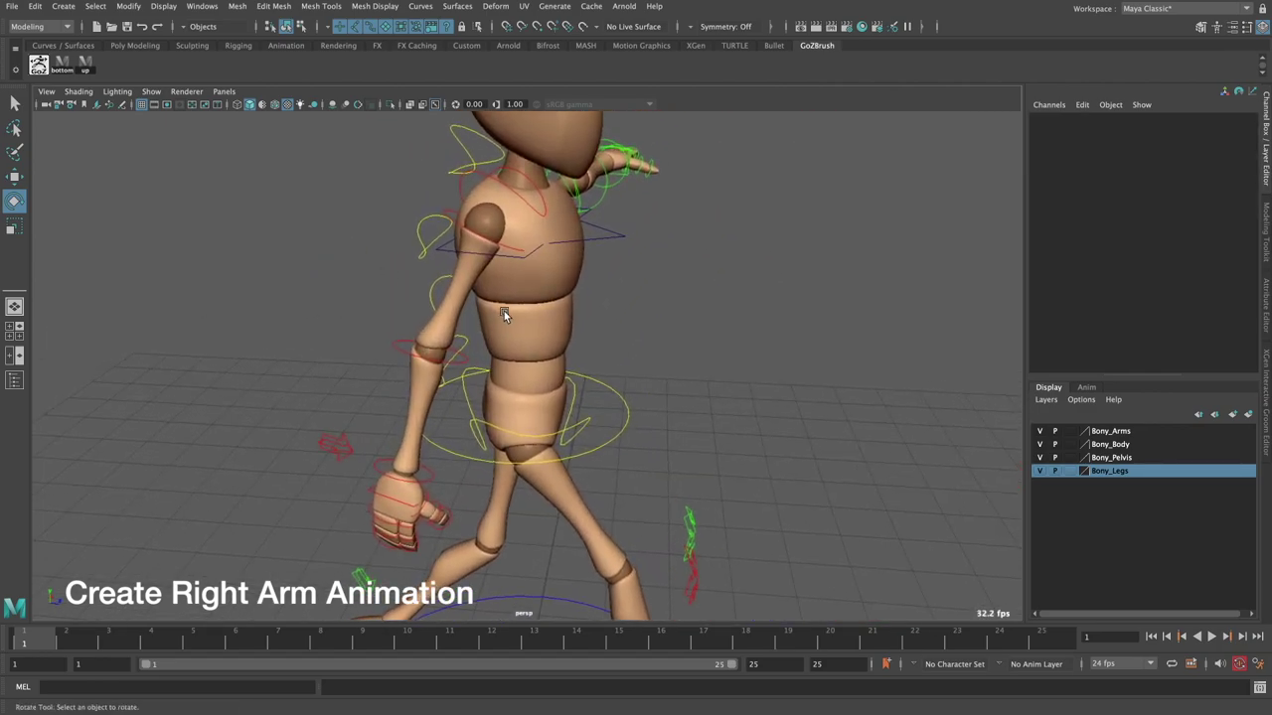
- Lower the right arm at the shoulder, then pick the right elbow, wrist and clavicle controls in turn
{"action": "left_click", "coordinate": [510, 252]}
{"action": "left_click_drag", "start_coordinate": [624, 247], "coordinate": [601, 267]}
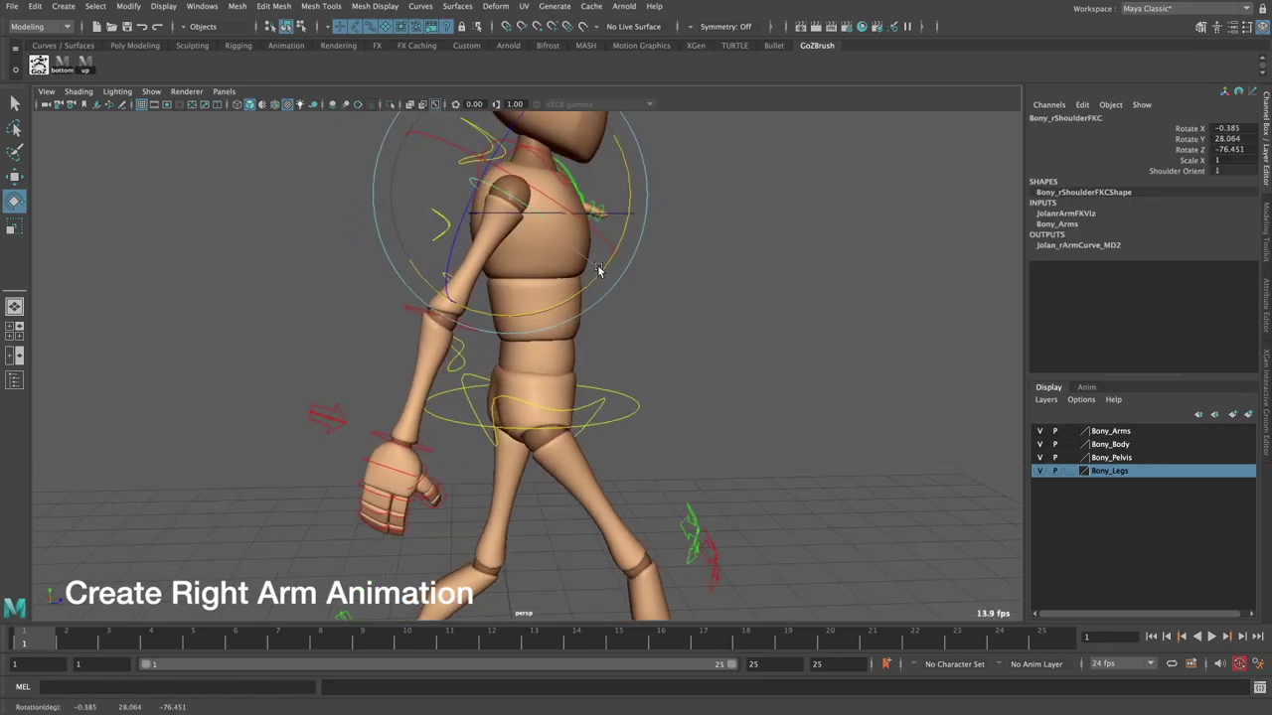
{"action": "left_click", "coordinate": [741, 293]}
{"action": "left_click", "coordinate": [483, 332]}
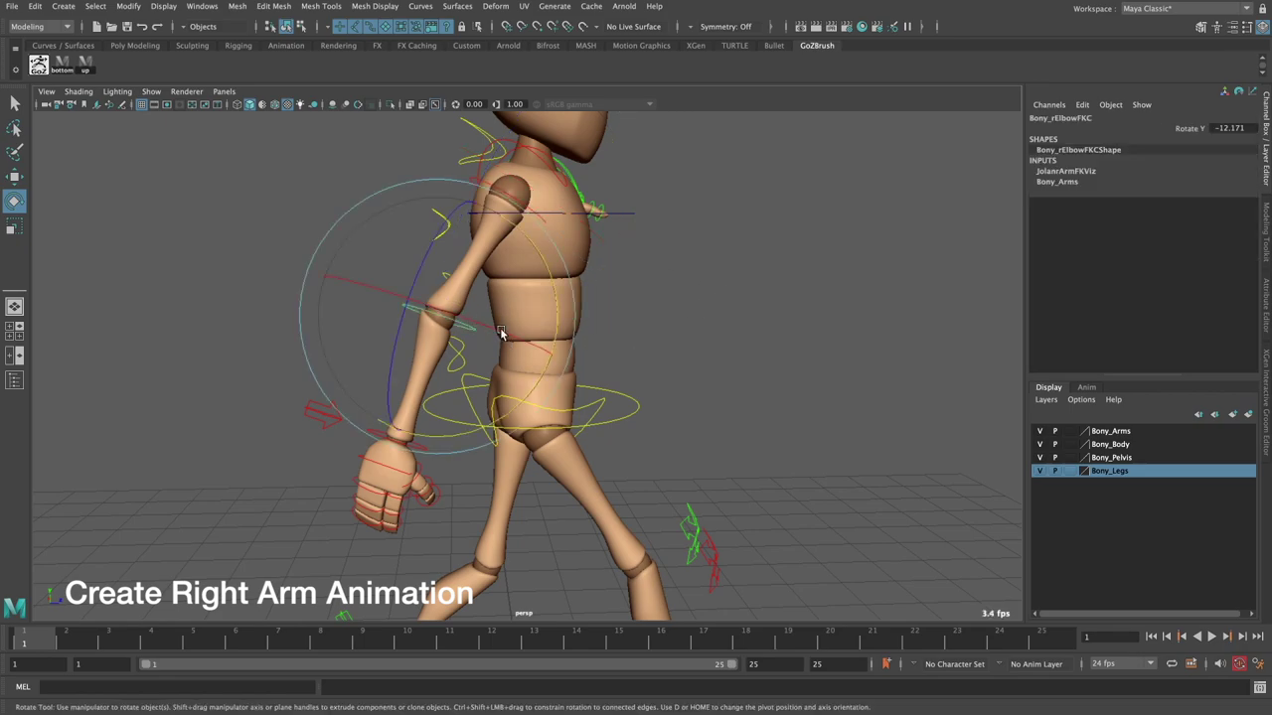
{"action": "left_click_drag", "start_coordinate": [560, 335], "coordinate": [710, 361], "text": "alt"}
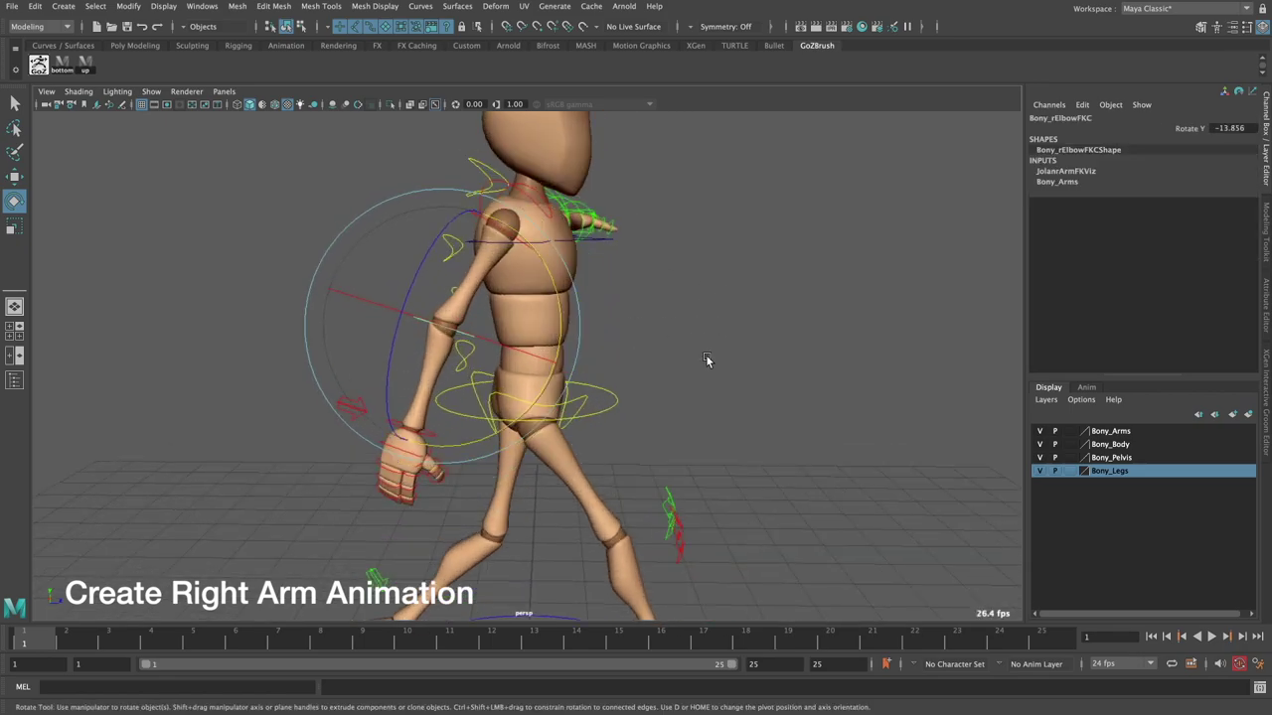
{"action": "left_click", "coordinate": [709, 361]}
{"action": "left_click", "coordinate": [431, 437]}
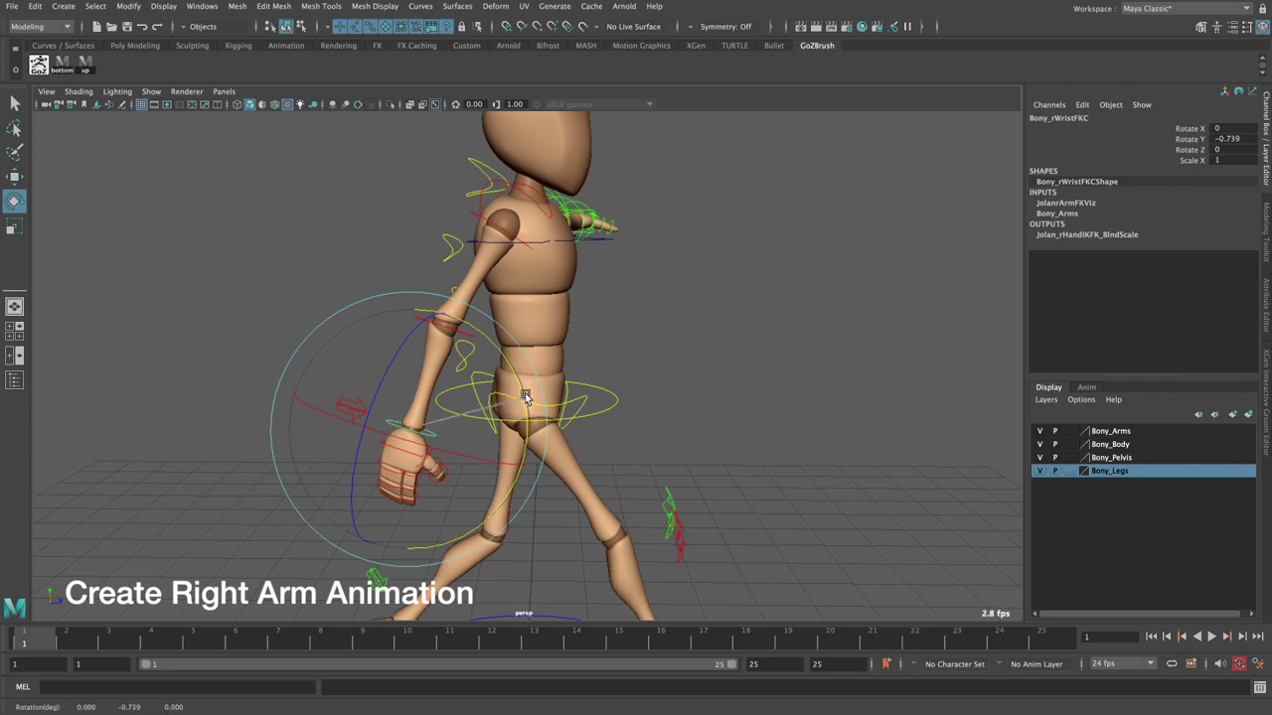
{"action": "scroll", "coordinate": [689, 340], "scroll_direction": "down", "scroll_amount": 4}
{"action": "mouse_move", "coordinate": [689, 340]}
{"action": "left_mouse_down", "text": "alt"}
{"action": "mouse_move", "coordinate": [536, 318]}
{"action": "mouse_move", "coordinate": [584, 305]}
{"action": "mouse_move", "coordinate": [564, 329]}
{"action": "mouse_move", "coordinate": [596, 328]}
{"action": "mouse_move", "coordinate": [236, 138]}
{"action": "left_mouse_up", "text": "alt"}
{"action": "left_click", "coordinate": [556, 283]}
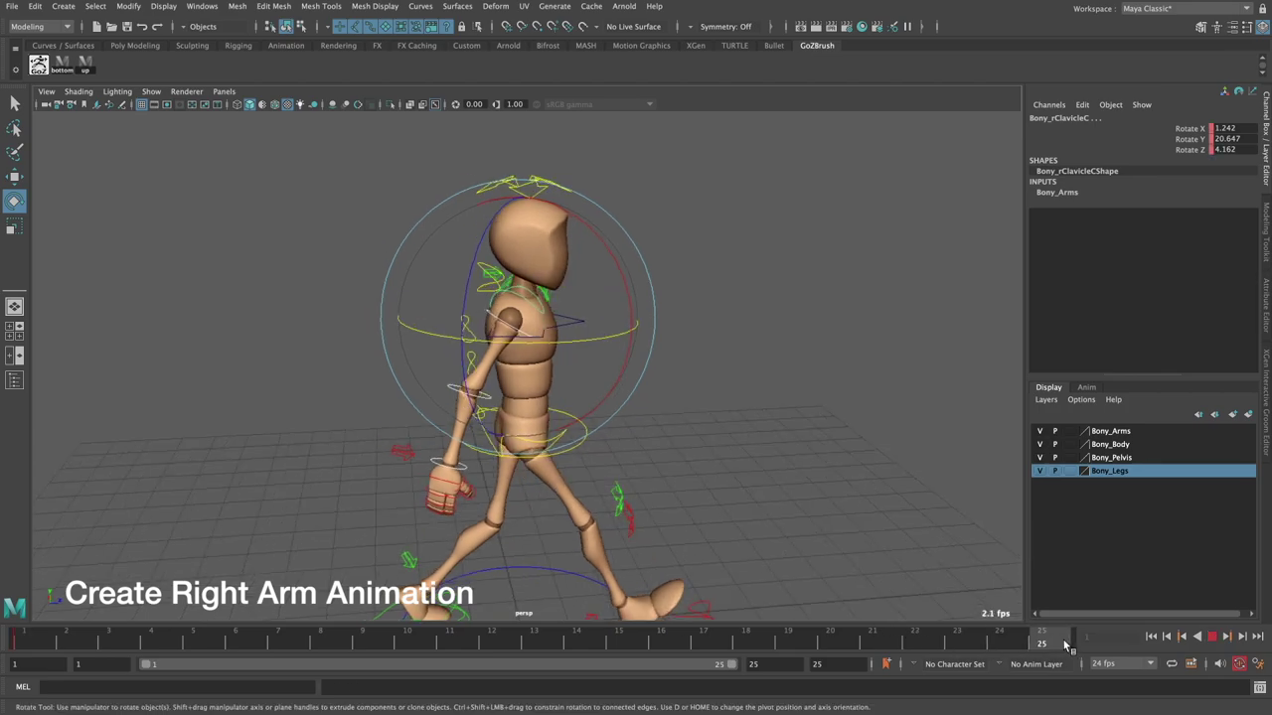
- Jump to frame 13 and check the right clavicle control
{"action": "left_click", "coordinate": [536, 640]}
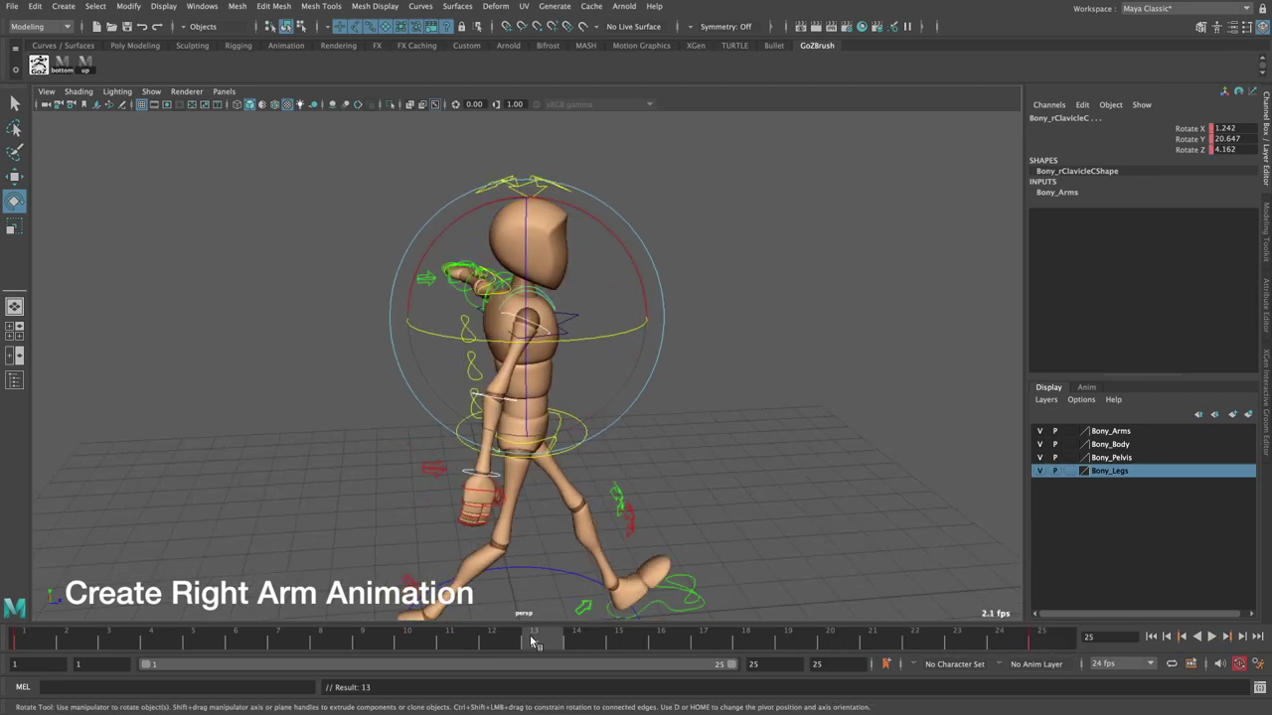
{"action": "left_click", "coordinate": [656, 388]}
{"action": "mouse_move", "coordinate": [656, 389]}
{"action": "left_mouse_down", "text": "alt"}
{"action": "mouse_move", "coordinate": [511, 350]}
{"action": "mouse_move", "coordinate": [560, 348]}
{"action": "left_mouse_up", "text": "alt"}
{"action": "left_click", "coordinate": [483, 309]}
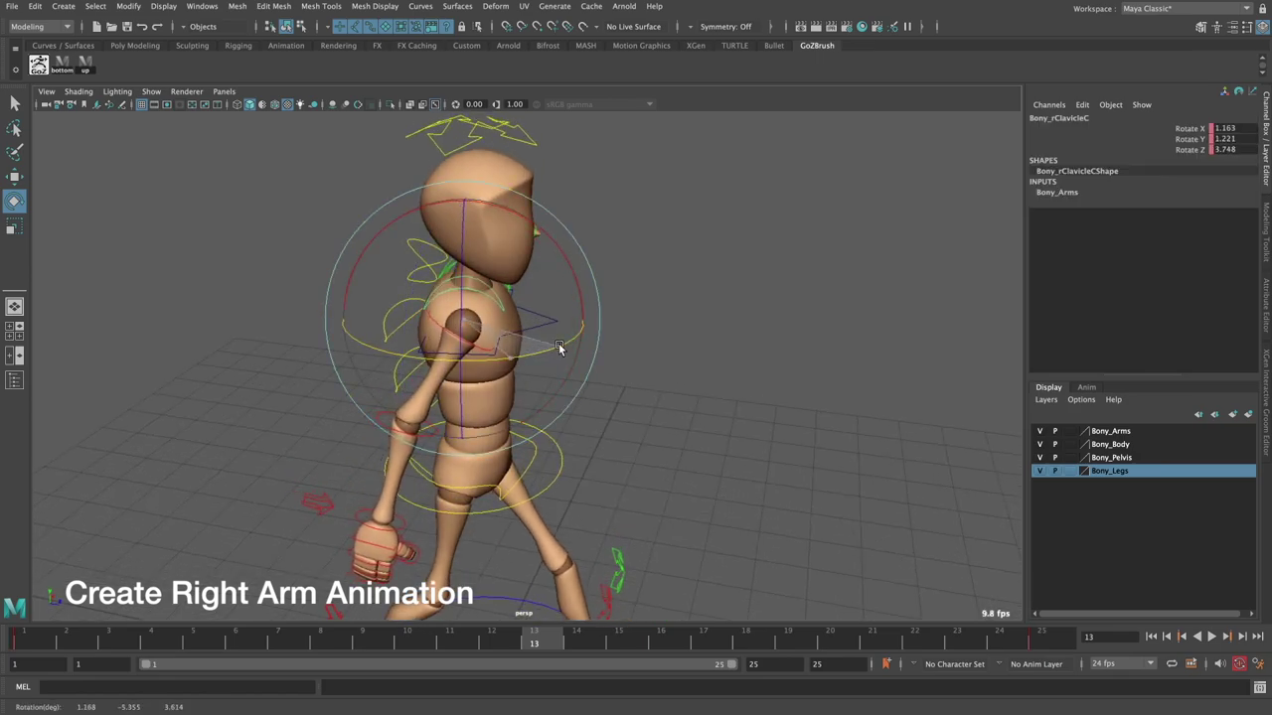
{"action": "left_click", "coordinate": [640, 359]}
- Swing the right arm forward at the shoulder and bend the elbow to Rotate Y -40.789
{"action": "left_click", "coordinate": [489, 352]}
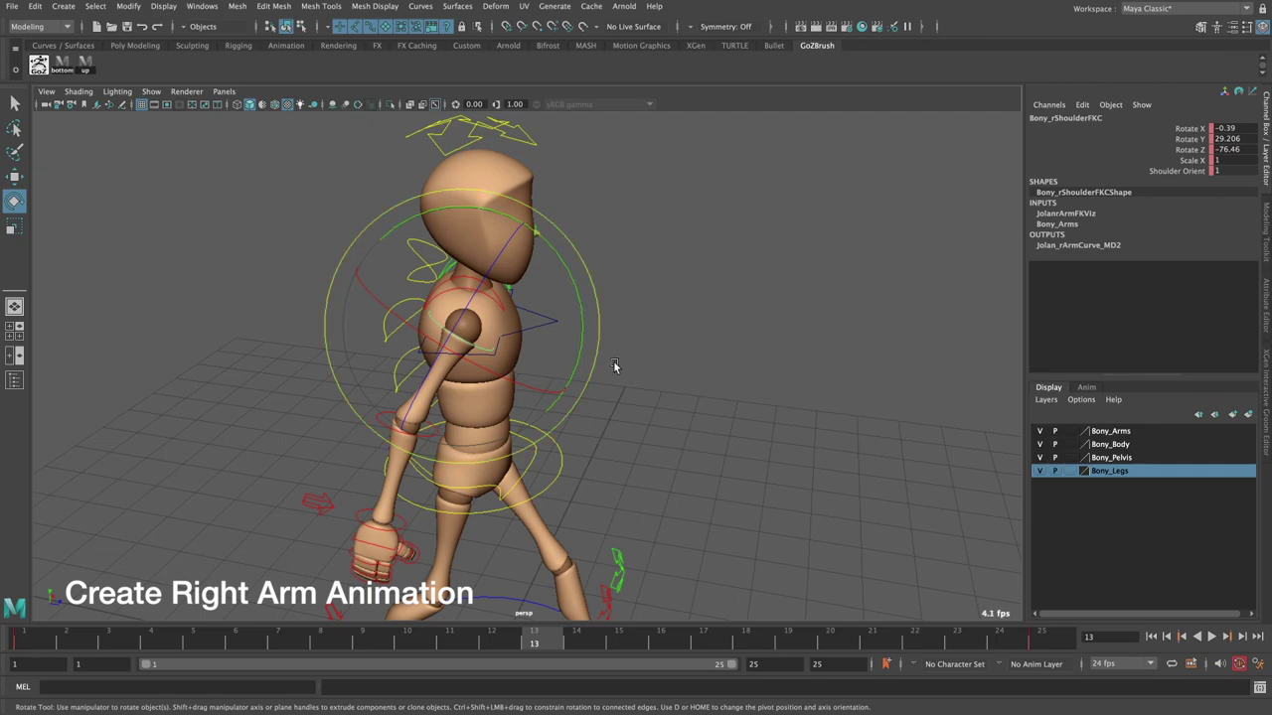
{"action": "mouse_move", "coordinate": [614, 366]}
{"action": "left_mouse_down"}
{"action": "mouse_move", "coordinate": [550, 338]}
{"action": "mouse_move", "coordinate": [528, 277]}
{"action": "mouse_move", "coordinate": [425, 303]}
{"action": "mouse_move", "coordinate": [437, 287]}
{"action": "left_mouse_up"}
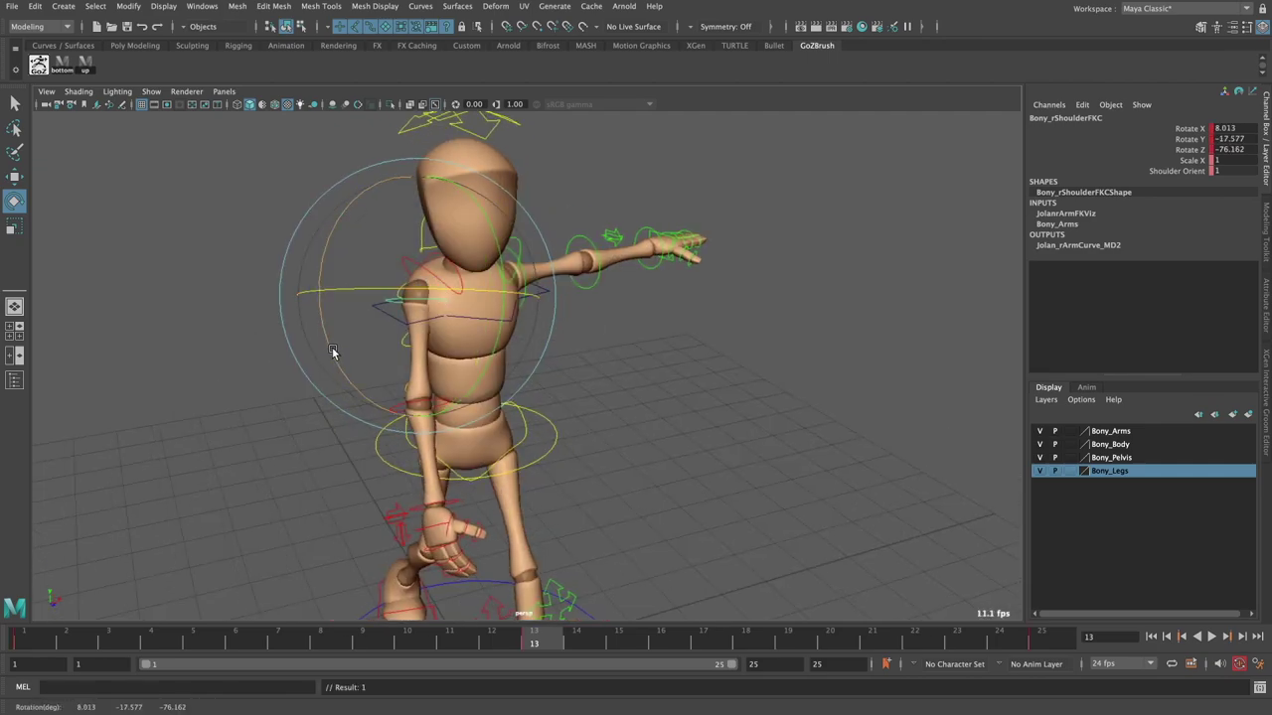
{"action": "mouse_move", "coordinate": [333, 352]}
{"action": "left_mouse_down"}
{"action": "mouse_move", "coordinate": [327, 335]}
{"action": "mouse_move", "coordinate": [412, 304]}
{"action": "mouse_move", "coordinate": [671, 415]}
{"action": "left_mouse_up"}
{"action": "left_click", "coordinate": [672, 416]}
{"action": "left_click", "coordinate": [554, 423]}
{"action": "mouse_move", "coordinate": [554, 423]}
{"action": "left_mouse_down"}
{"action": "mouse_move", "coordinate": [590, 363]}
{"action": "mouse_move", "coordinate": [474, 435]}
{"action": "mouse_move", "coordinate": [459, 350]}
{"action": "left_mouse_up"}
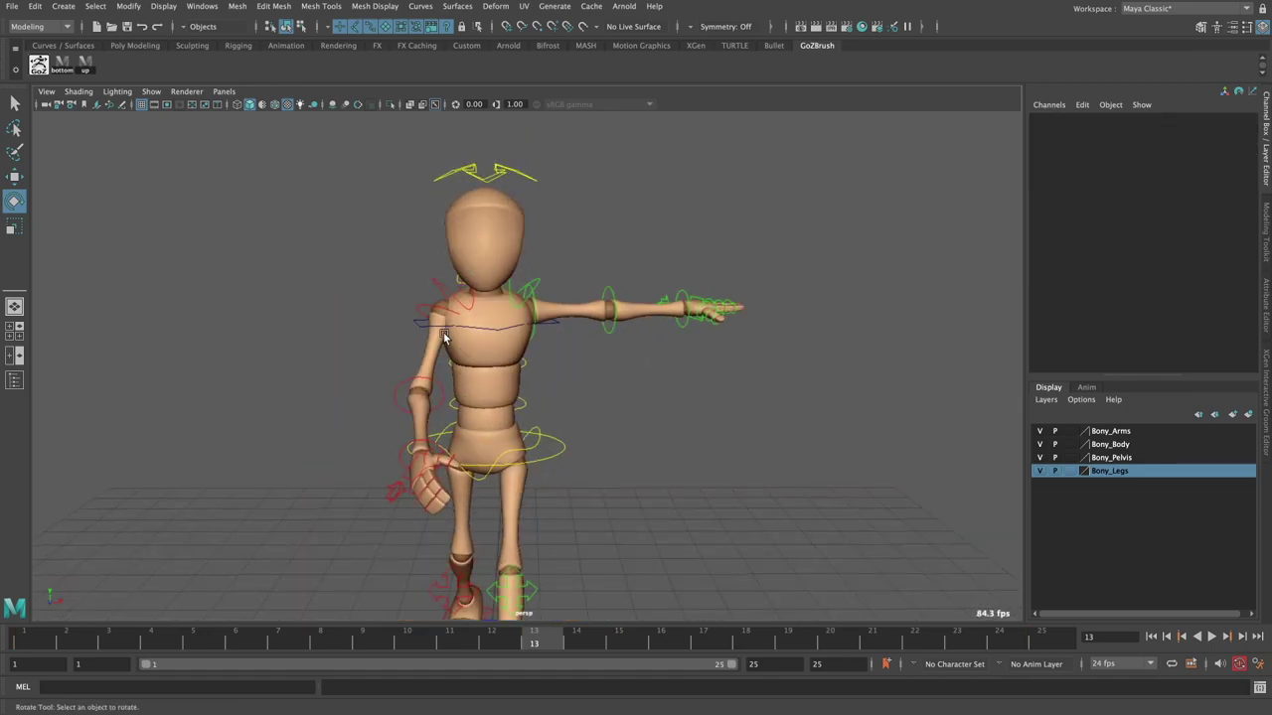
- Nudge Bony_rShoulderFKC and bend Bony_rElbowFKC to bring the forearm forward
{"action": "left_click", "coordinate": [449, 311]}
{"action": "left_click_drag", "start_coordinate": [512, 298], "coordinate": [507, 294]}
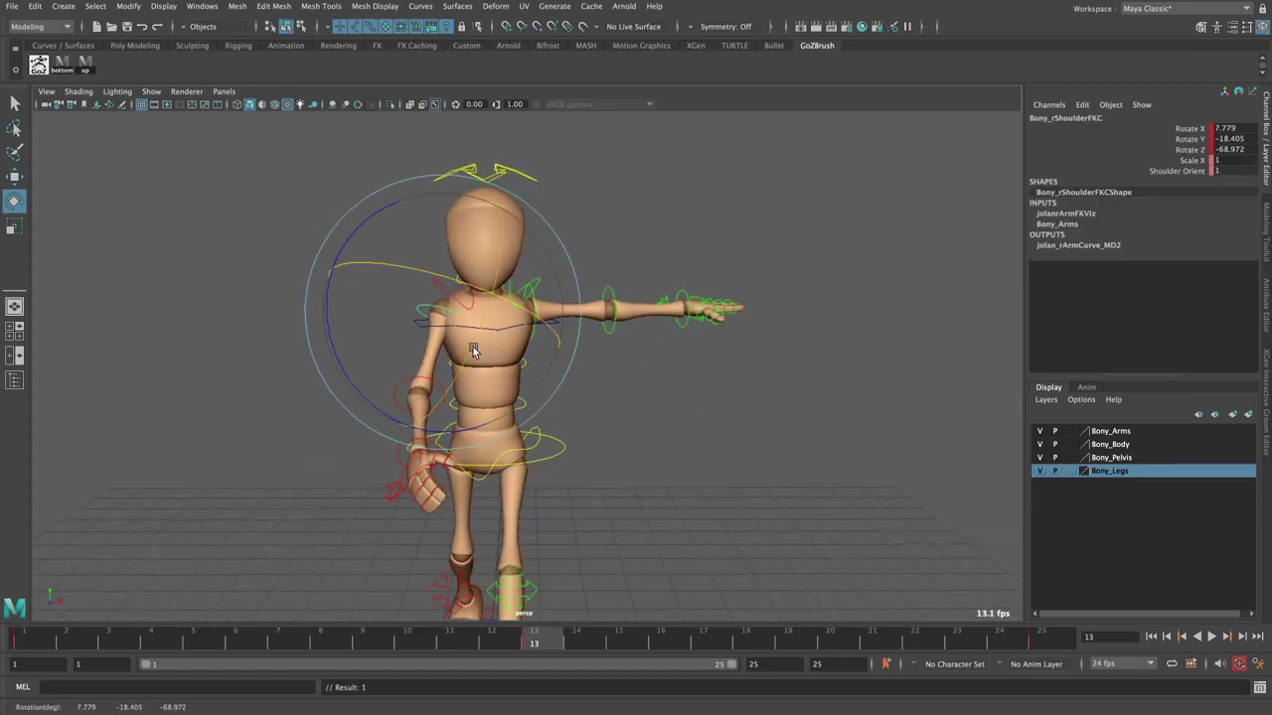
{"action": "left_click_drag", "start_coordinate": [473, 346], "coordinate": [472, 408]}
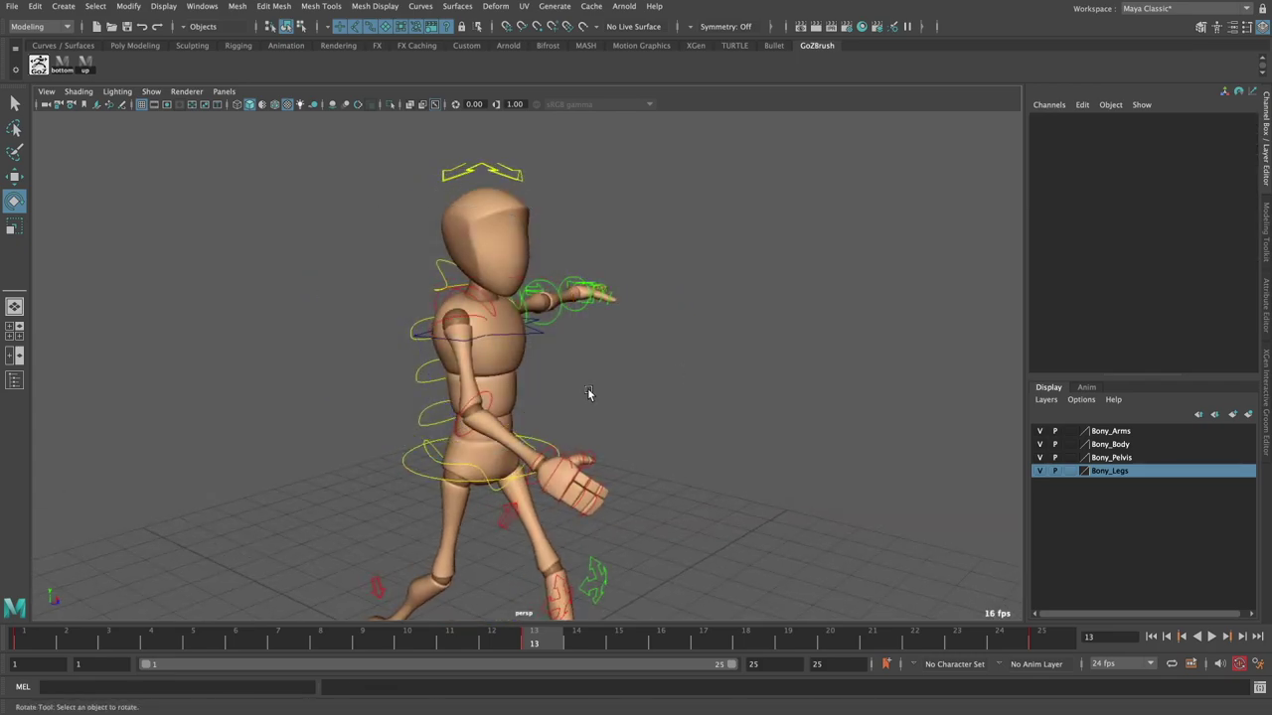
{"action": "left_click", "coordinate": [472, 407]}
{"action": "left_click_drag", "start_coordinate": [550, 412], "coordinate": [691, 405]}
{"action": "left_click", "coordinate": [692, 406]}
- Tilt Bony_rWristFKC upward to Rotate X -10.956
{"action": "left_click", "coordinate": [636, 437]}
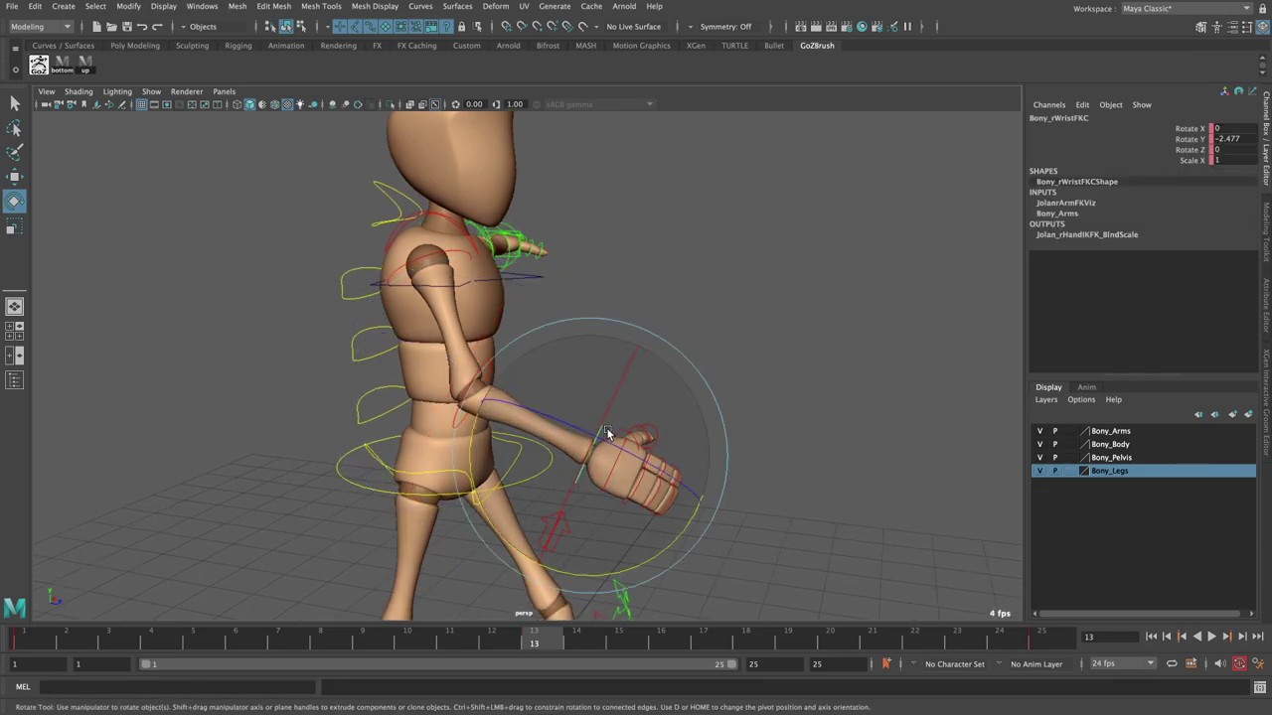
{"action": "left_click_drag", "start_coordinate": [593, 573], "coordinate": [636, 537]}
{"action": "mouse_move", "coordinate": [597, 476]}
{"action": "left_mouse_down"}
{"action": "mouse_move", "coordinate": [586, 467]}
{"action": "mouse_move", "coordinate": [583, 497]}
{"action": "left_mouse_up"}
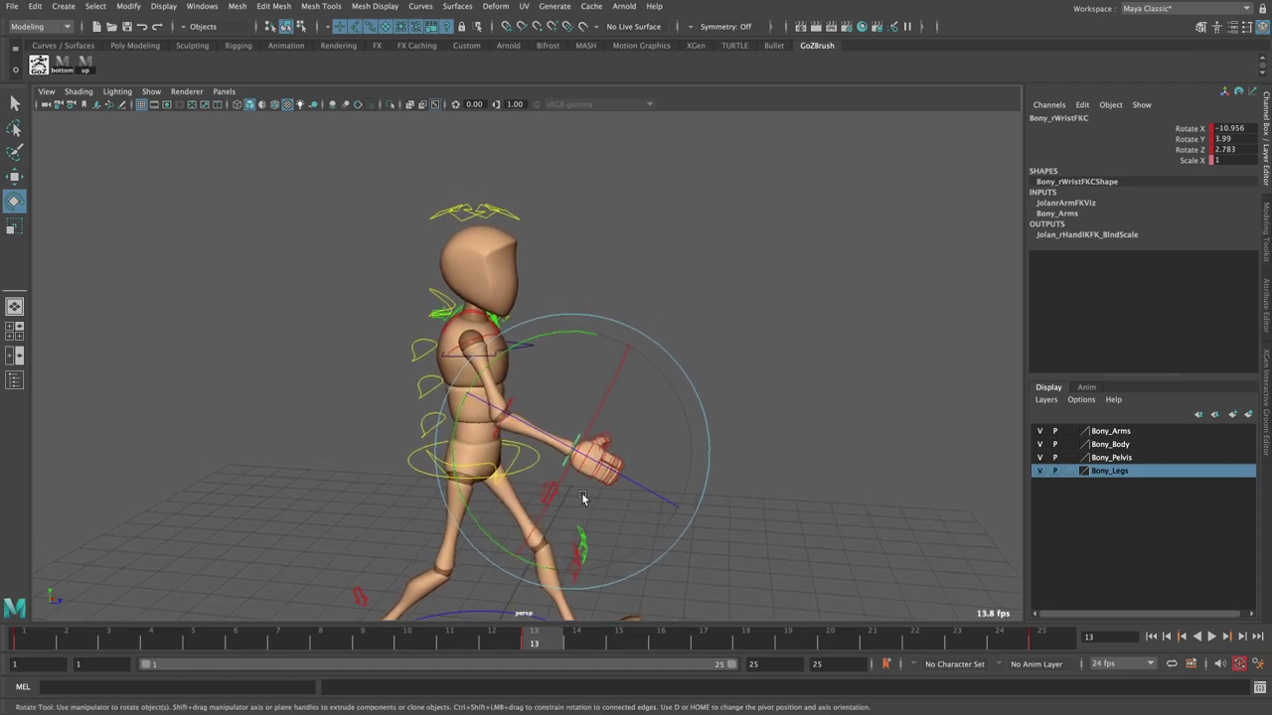
{"action": "left_click", "coordinate": [794, 402]}
{"action": "left_click_drag", "start_coordinate": [794, 401], "coordinate": [780, 410], "text": "alt"}
- Ease the right elbow down to Rotate Y -38.035, then select the right clavicle control
{"action": "left_click", "coordinate": [509, 421]}
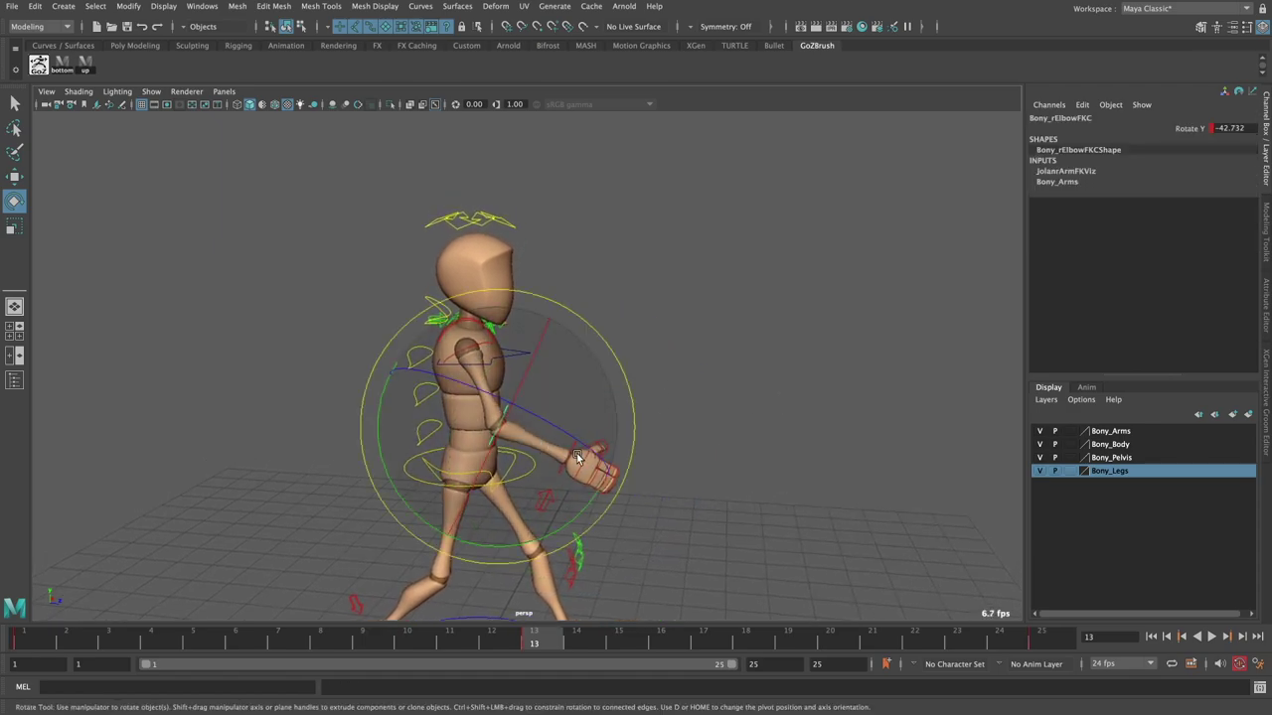
{"action": "left_click_drag", "start_coordinate": [577, 457], "coordinate": [592, 500]}
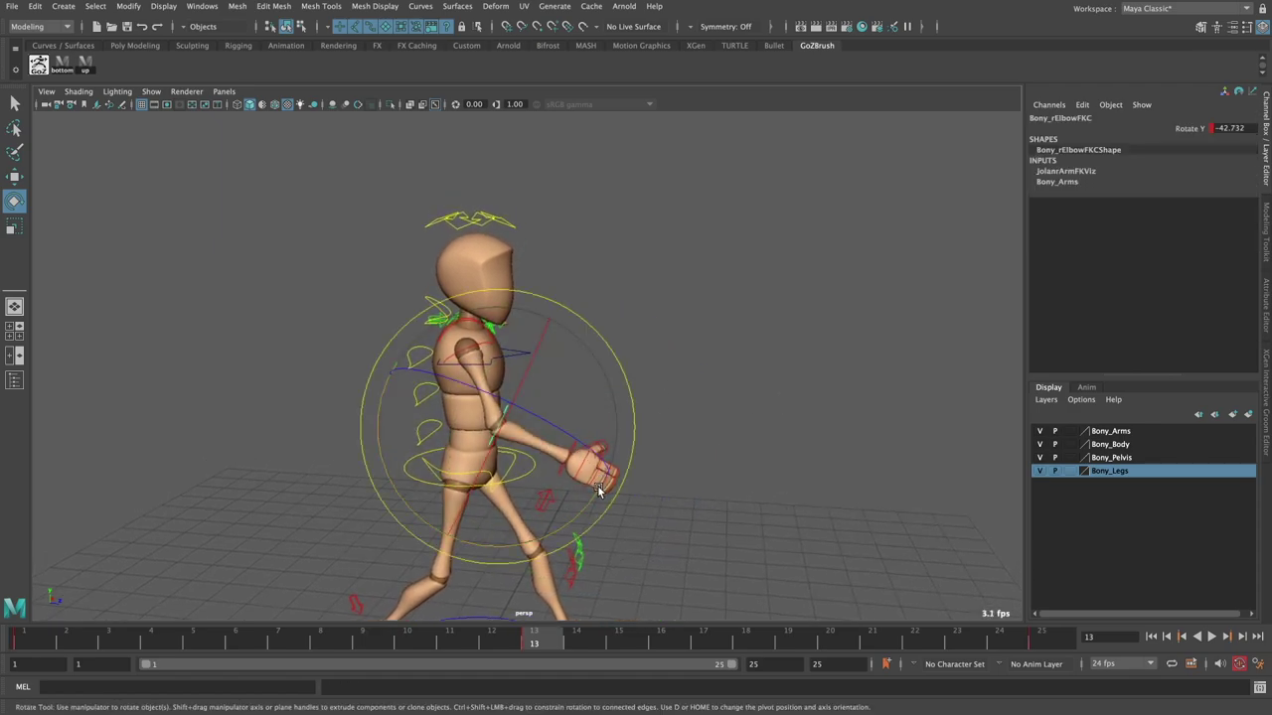
{"action": "left_click", "coordinate": [755, 414]}
{"action": "mouse_move", "coordinate": [564, 463]}
{"action": "left_mouse_down", "text": "alt"}
{"action": "mouse_move", "coordinate": [674, 437]}
{"action": "mouse_move", "coordinate": [647, 449]}
{"action": "left_mouse_up", "text": "alt"}
{"action": "left_click", "coordinate": [84, 64]}
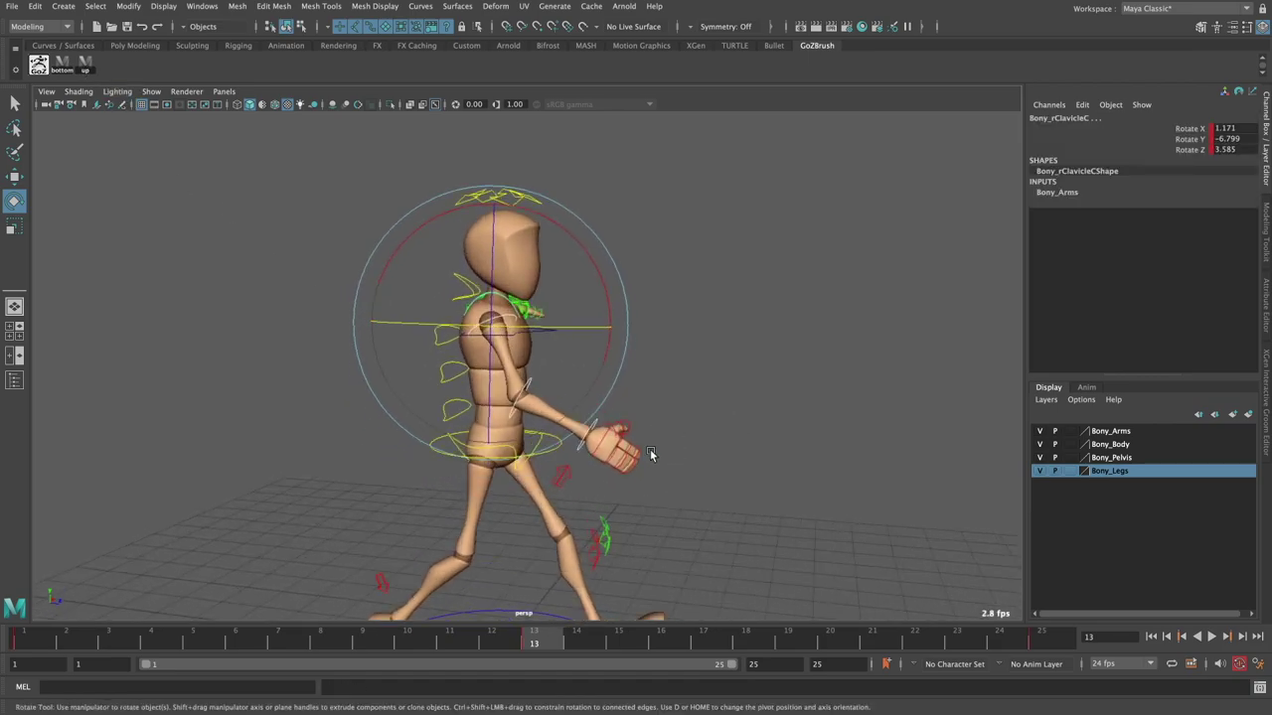
{"action": "left_click", "coordinate": [533, 417]}
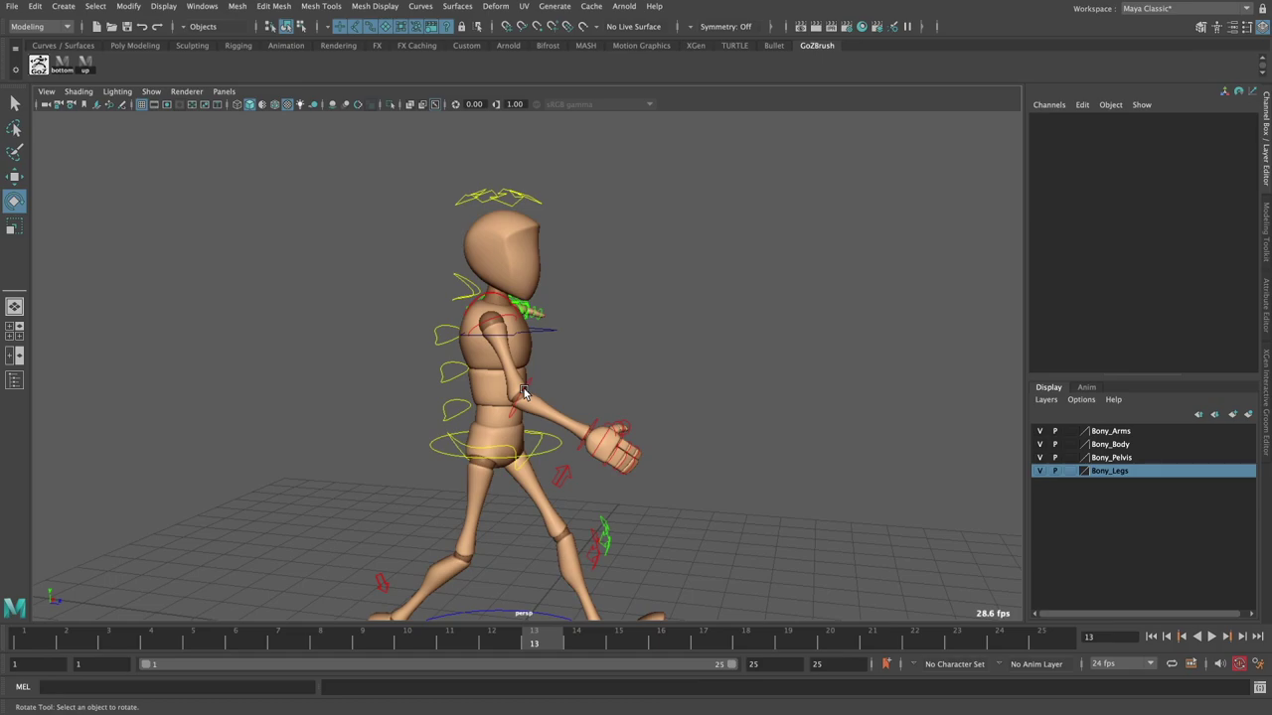
{"action": "left_click", "coordinate": [525, 393]}
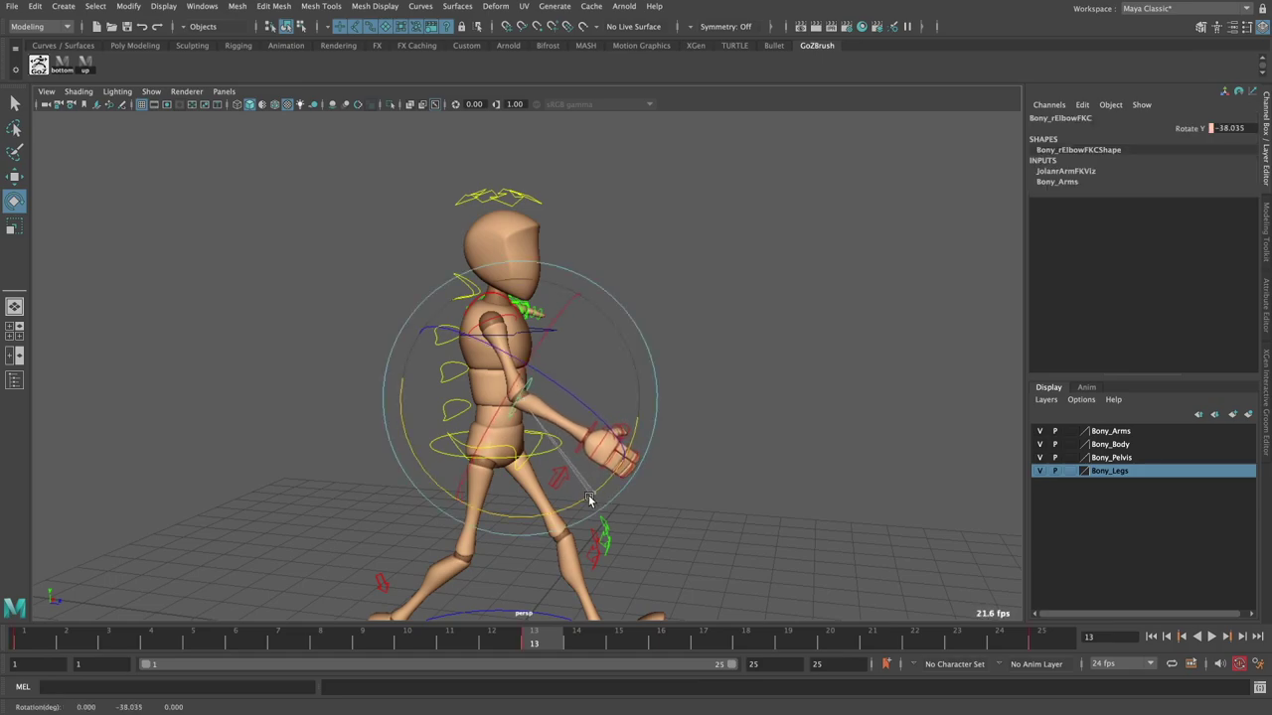
{"action": "left_click", "coordinate": [95, 67]}
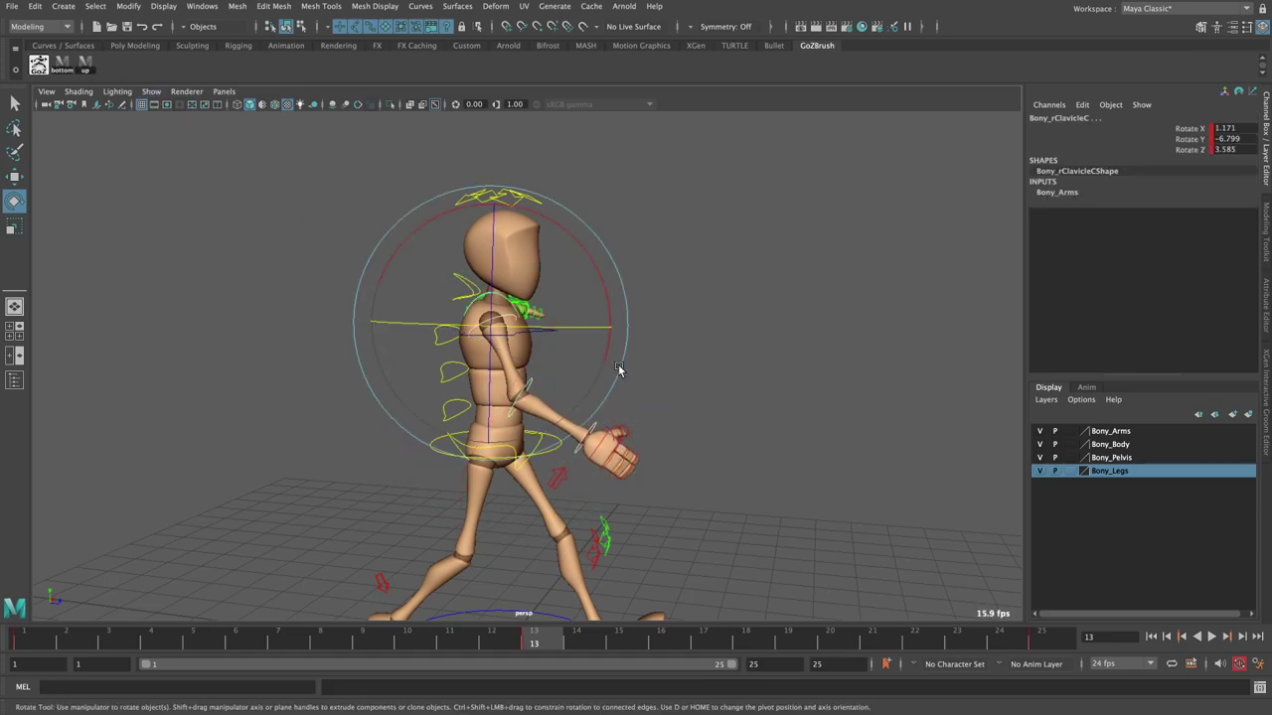
- Play the walk to review the right-arm swing, stop it, and select the right clavicle
{"action": "key", "text": "alt+v"}
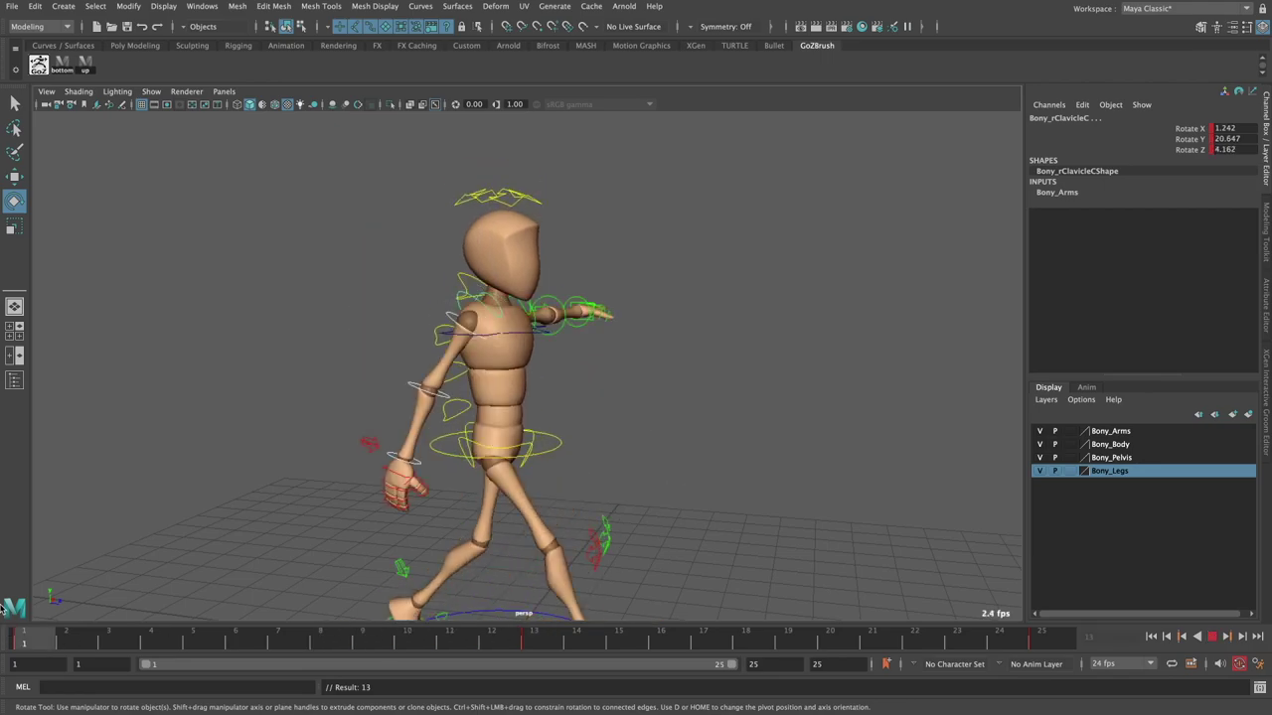
{"action": "left_click", "coordinate": [1212, 639]}
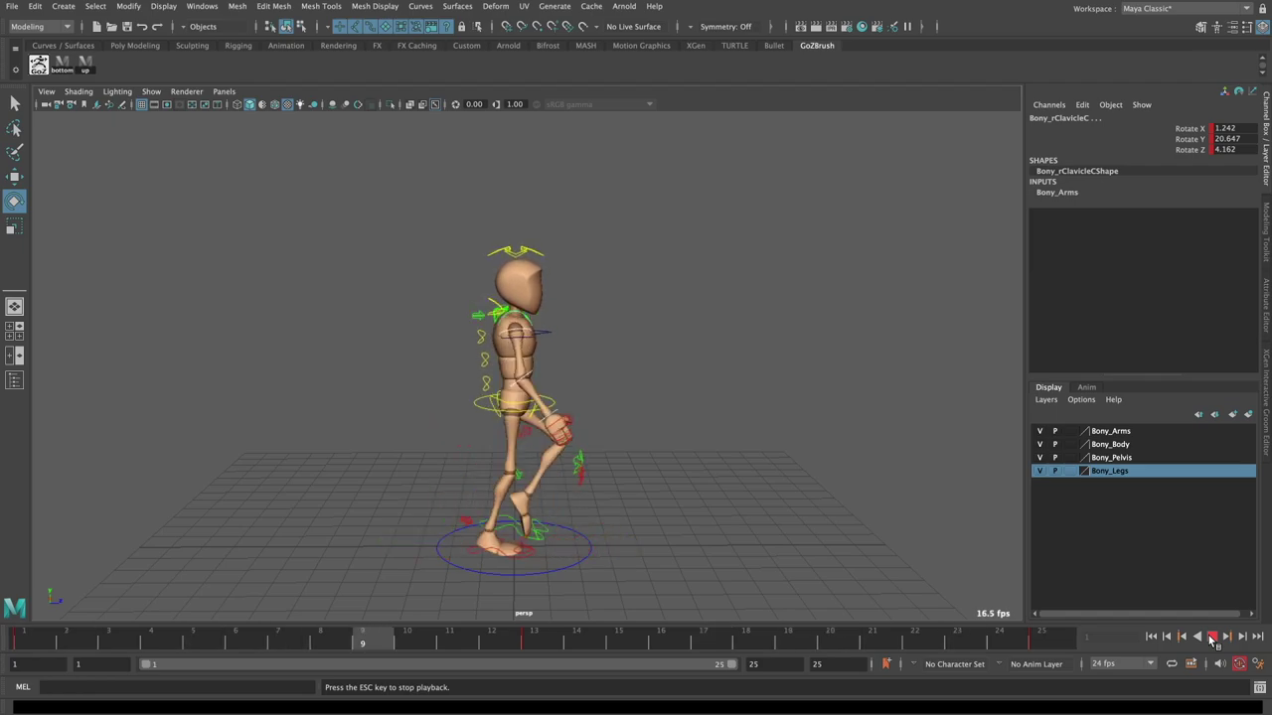
{"action": "key", "text": "Escape"}
{"action": "left_click_drag", "start_coordinate": [793, 483], "coordinate": [486, 367], "text": "alt"}
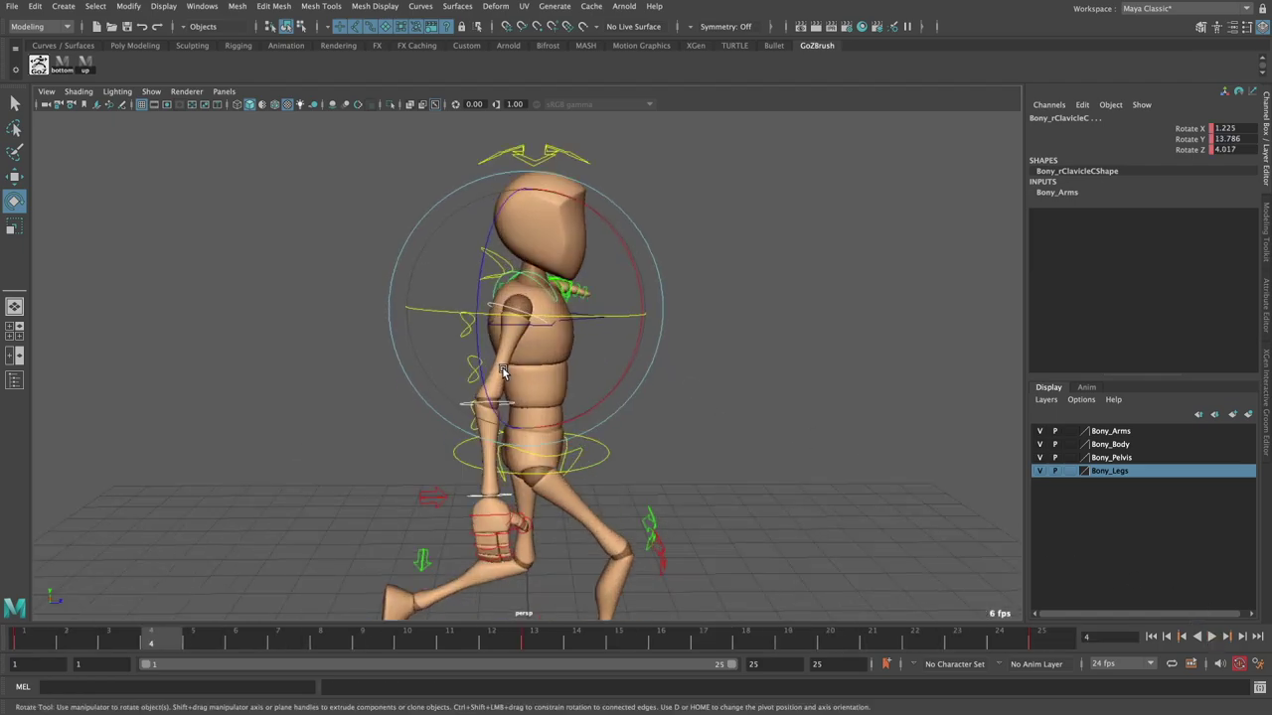
{"action": "scroll", "coordinate": [485, 366], "scroll_direction": "up", "scroll_amount": 3}
{"action": "left_click", "coordinate": [465, 337]}
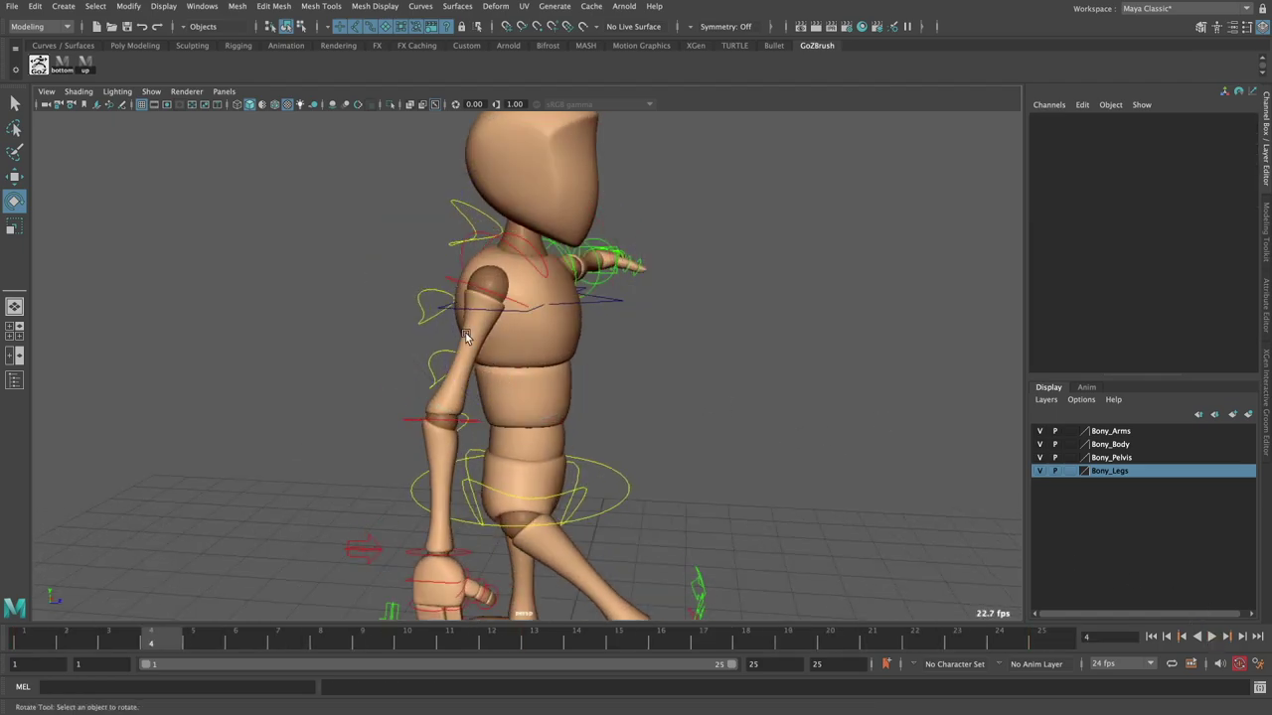
{"action": "left_click", "coordinate": [524, 261]}
- Replay and stop at frame 7, then select the spine top IK control
{"action": "key", "text": "alt+v"}
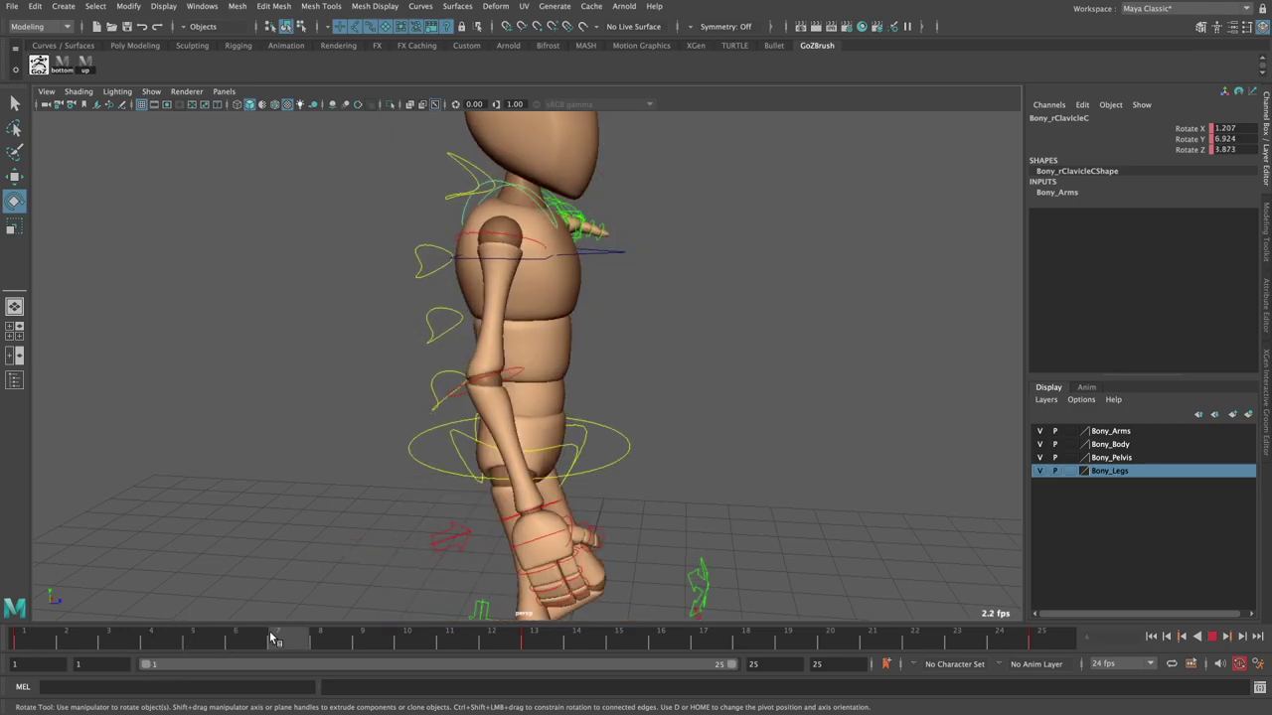
{"action": "left_click", "coordinate": [273, 639]}
{"action": "mouse_move", "coordinate": [517, 397]}
{"action": "left_mouse_down", "text": "alt"}
{"action": "mouse_move", "coordinate": [719, 355]}
{"action": "mouse_move", "coordinate": [737, 424]}
{"action": "left_mouse_up", "text": "alt"}
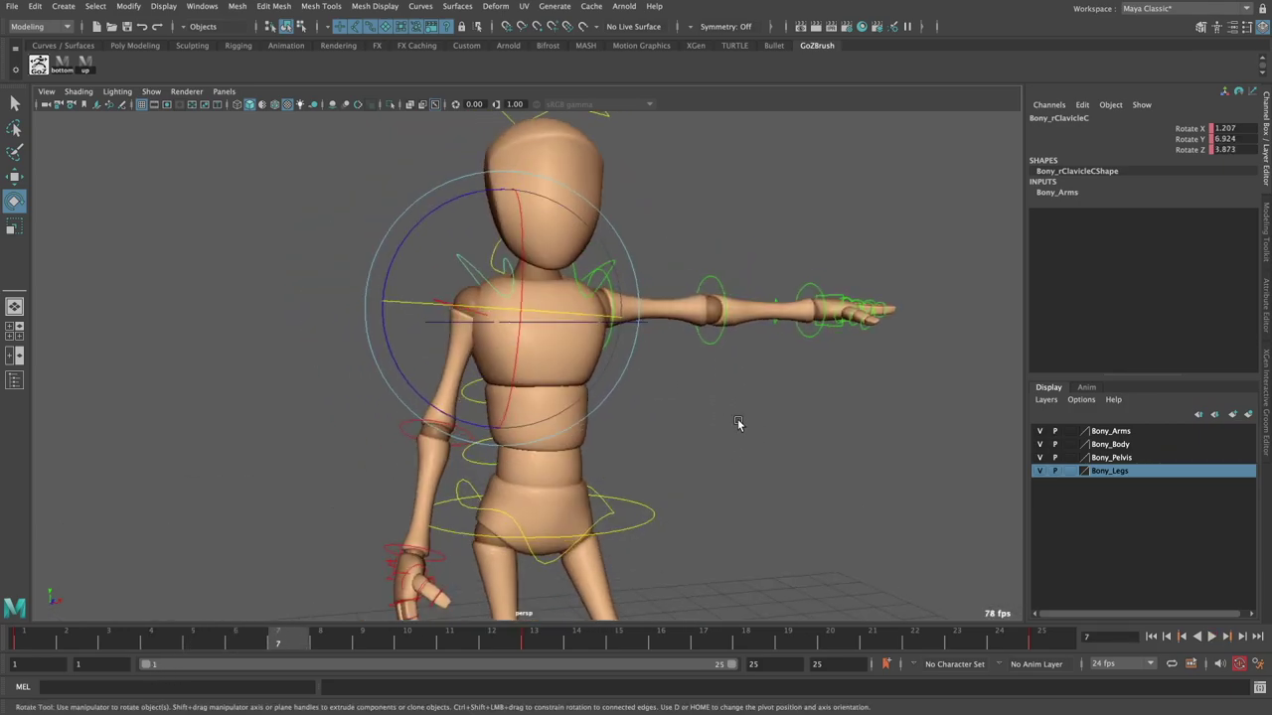
{"action": "left_click", "coordinate": [738, 424]}
{"action": "left_click", "coordinate": [497, 286]}
{"action": "mouse_move", "coordinate": [497, 286]}
{"action": "left_mouse_down", "text": "alt"}
{"action": "mouse_move", "coordinate": [398, 264]}
{"action": "mouse_move", "coordinate": [392, 251]}
{"action": "left_mouse_up", "text": "alt"}
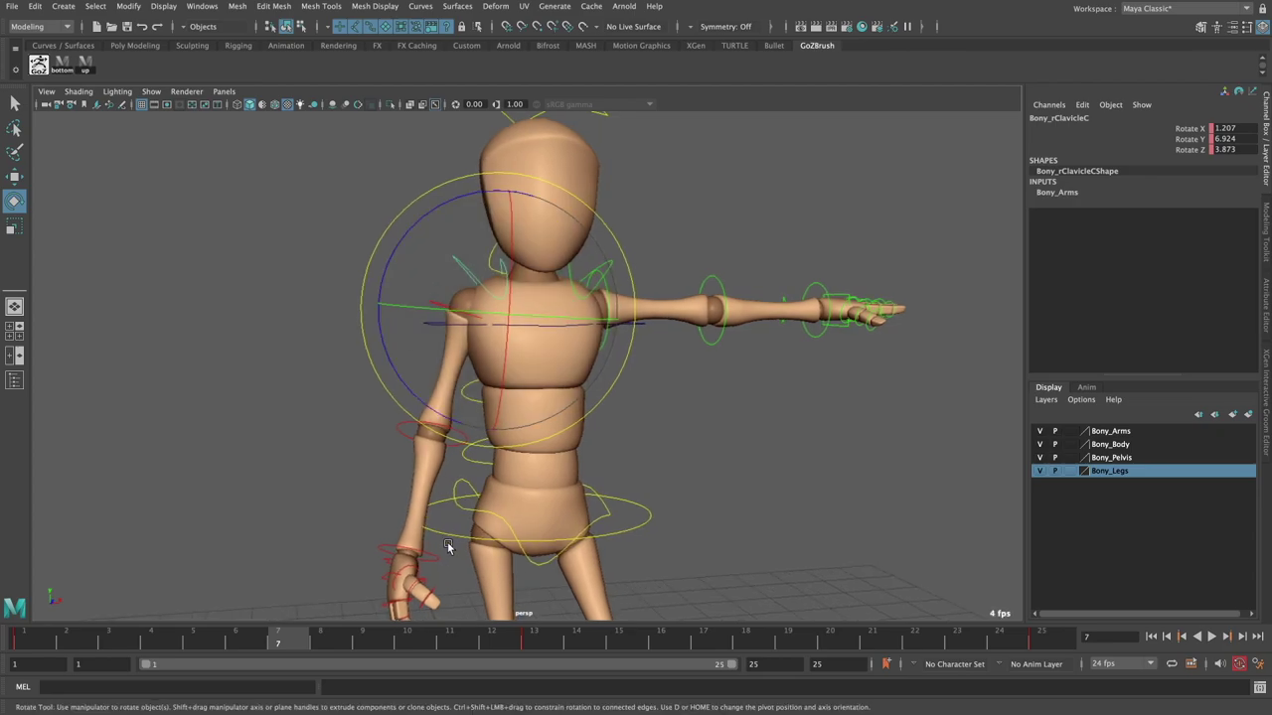
{"action": "left_click", "coordinate": [784, 439]}
{"action": "left_click", "coordinate": [636, 334]}
- Key Bony_SpineTopIKC's Rotate Z to -3 at frame 19, opposite the 3 at frame 7
{"action": "left_click_drag", "start_coordinate": [636, 335], "coordinate": [559, 384], "text": "alt"}
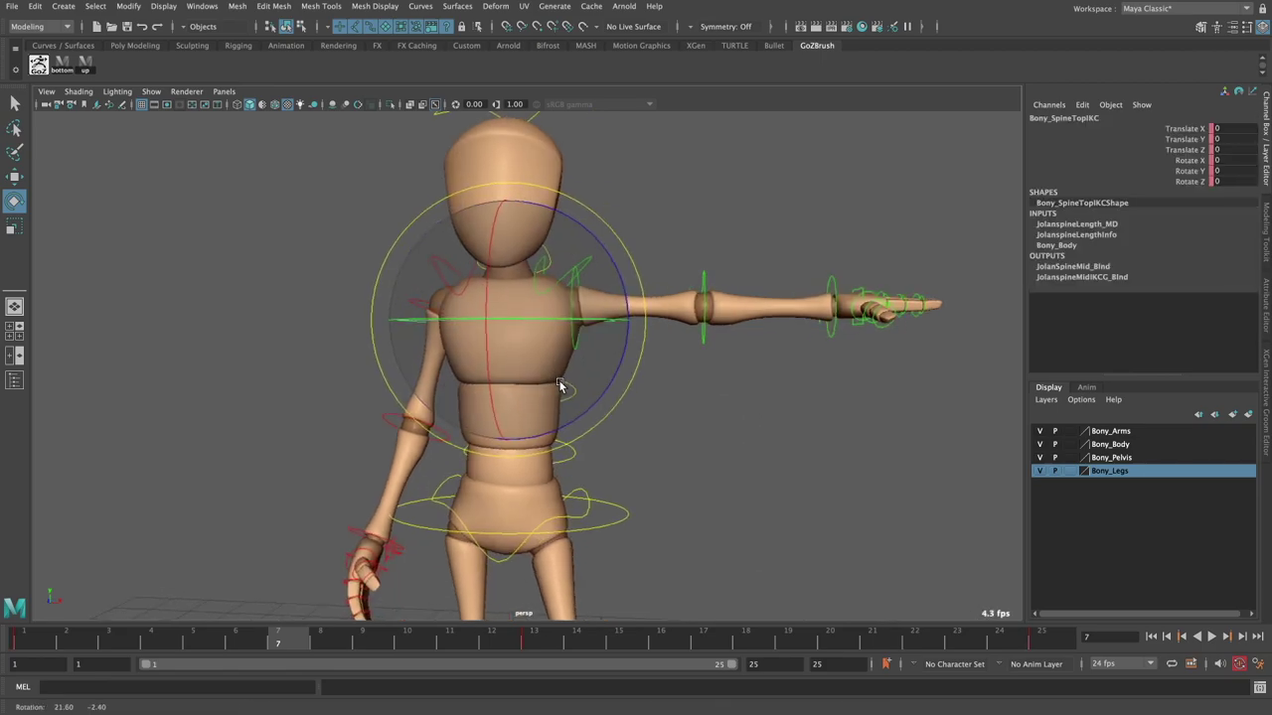
{"action": "left_click_drag", "start_coordinate": [732, 421], "coordinate": [766, 434], "text": "alt"}
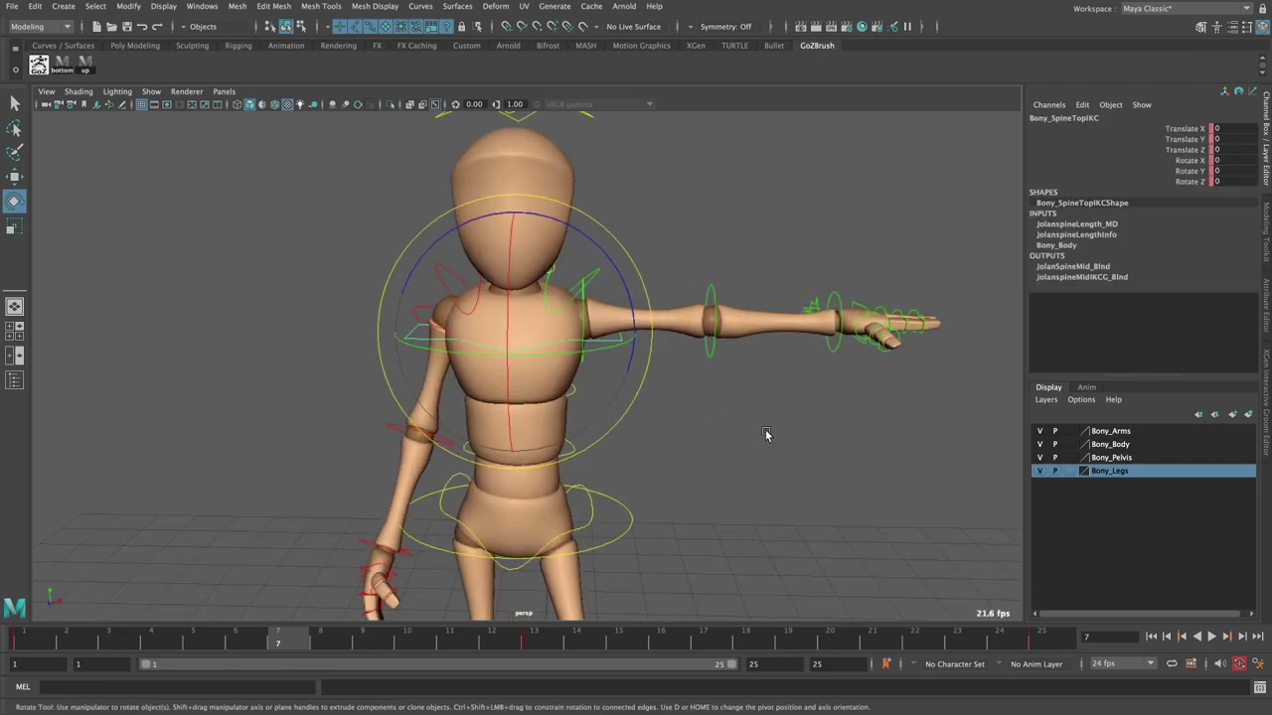
{"action": "left_click", "coordinate": [766, 435]}
{"action": "left_click", "coordinate": [504, 353]}
{"action": "left_click_drag", "start_coordinate": [294, 644], "coordinate": [278, 644]}
{"action": "mouse_move", "coordinate": [556, 418]}
{"action": "left_mouse_down", "text": "alt"}
{"action": "mouse_move", "coordinate": [600, 451]}
{"action": "mouse_move", "coordinate": [618, 258]}
{"action": "left_mouse_up", "text": "alt"}
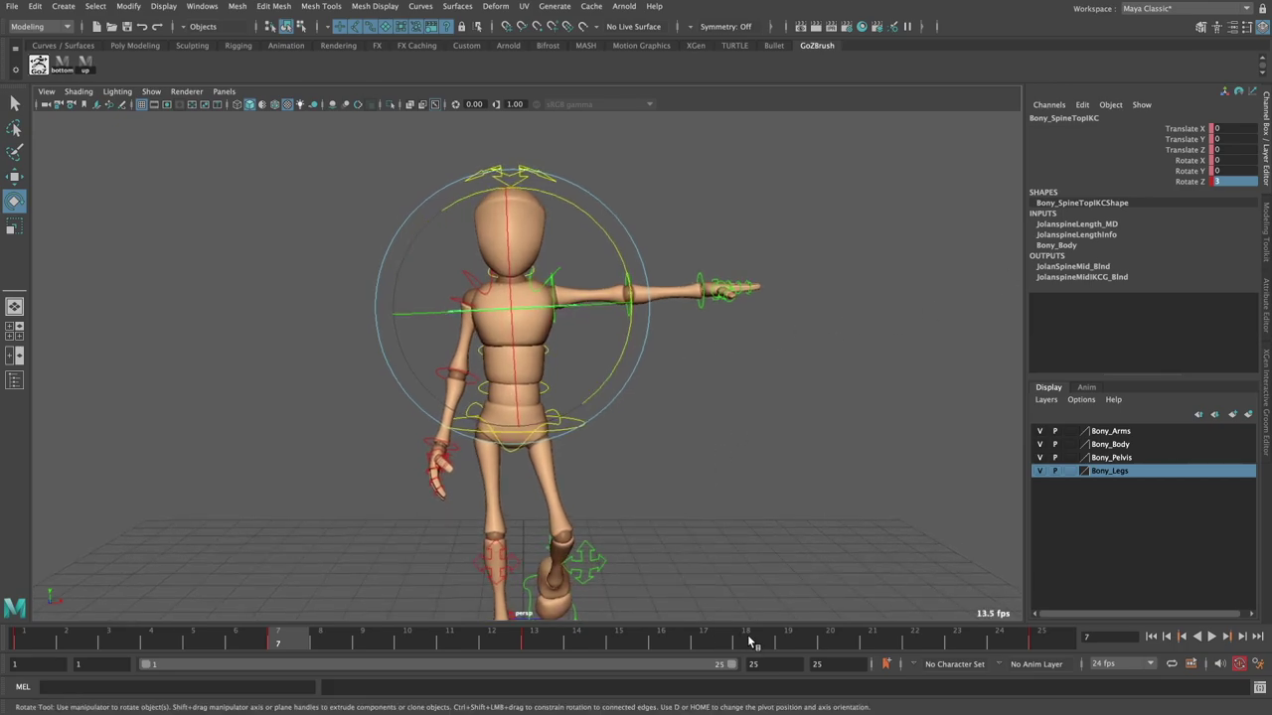
{"action": "left_click", "coordinate": [792, 644]}
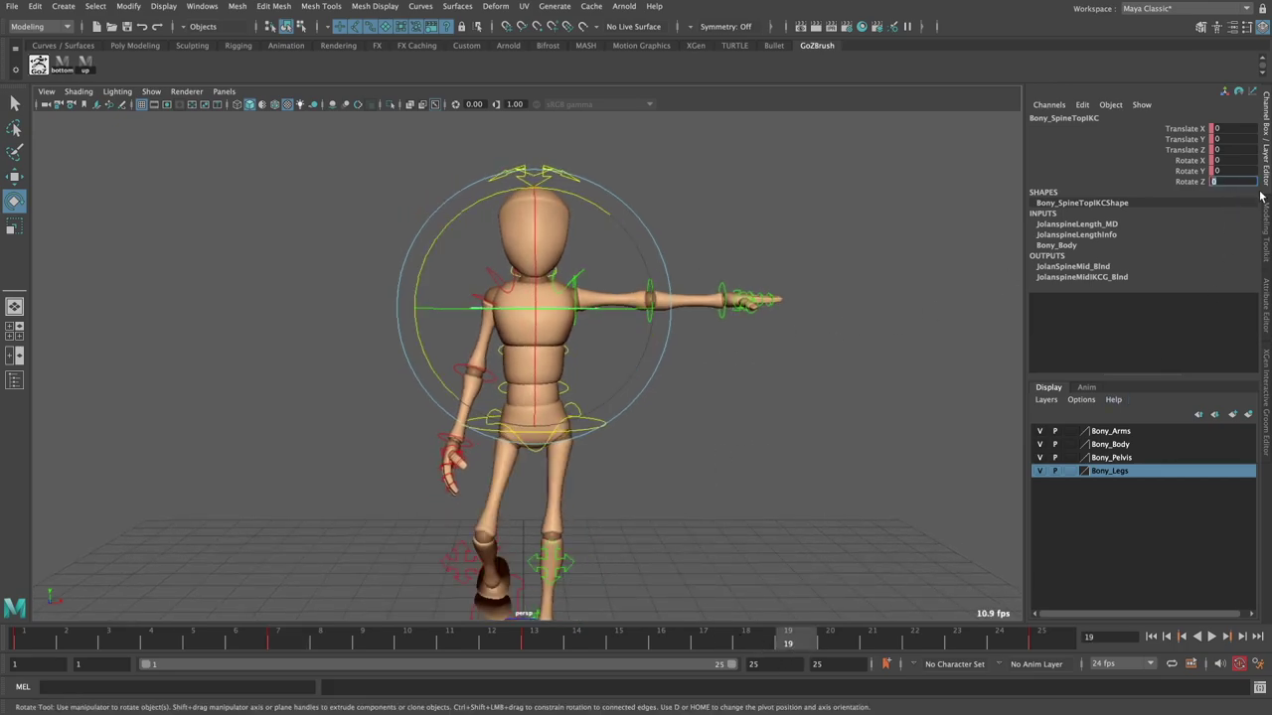
{"action": "type", "text": "-3"}
{"action": "key", "text": "Return"}
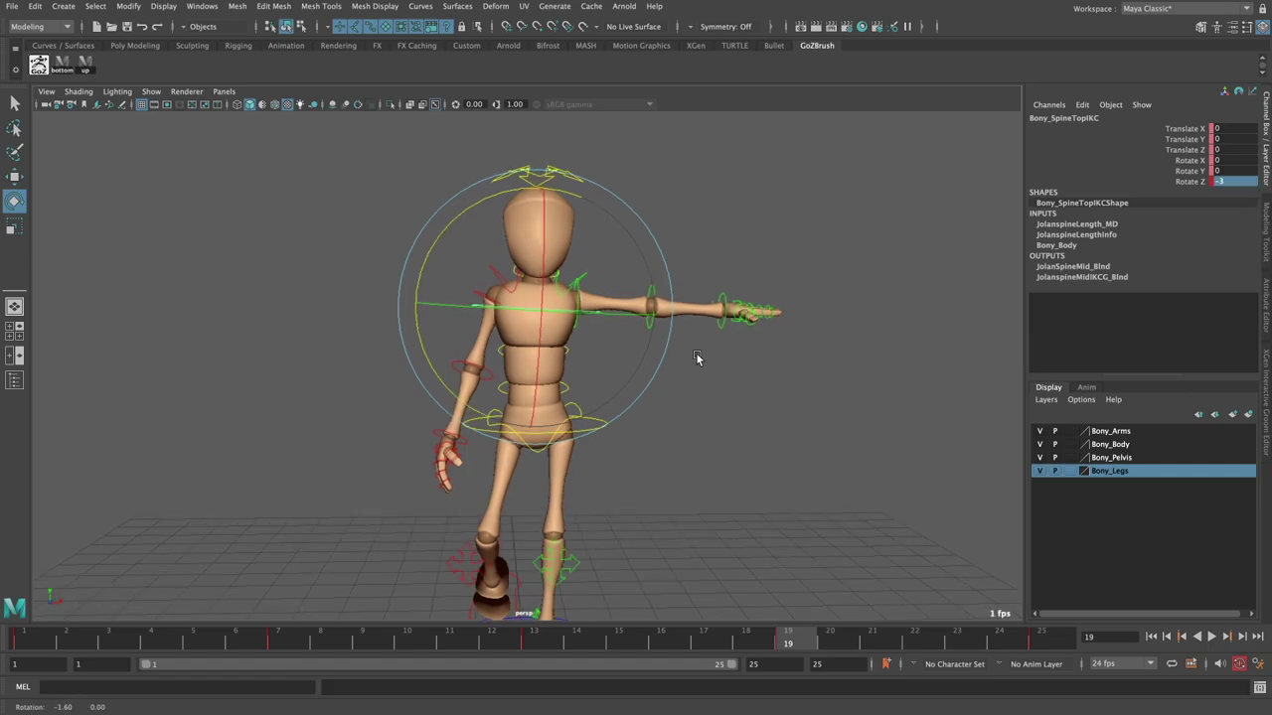
{"action": "left_click", "coordinate": [201, 7]}
{"action": "mouse_move", "coordinate": [238, 80]}
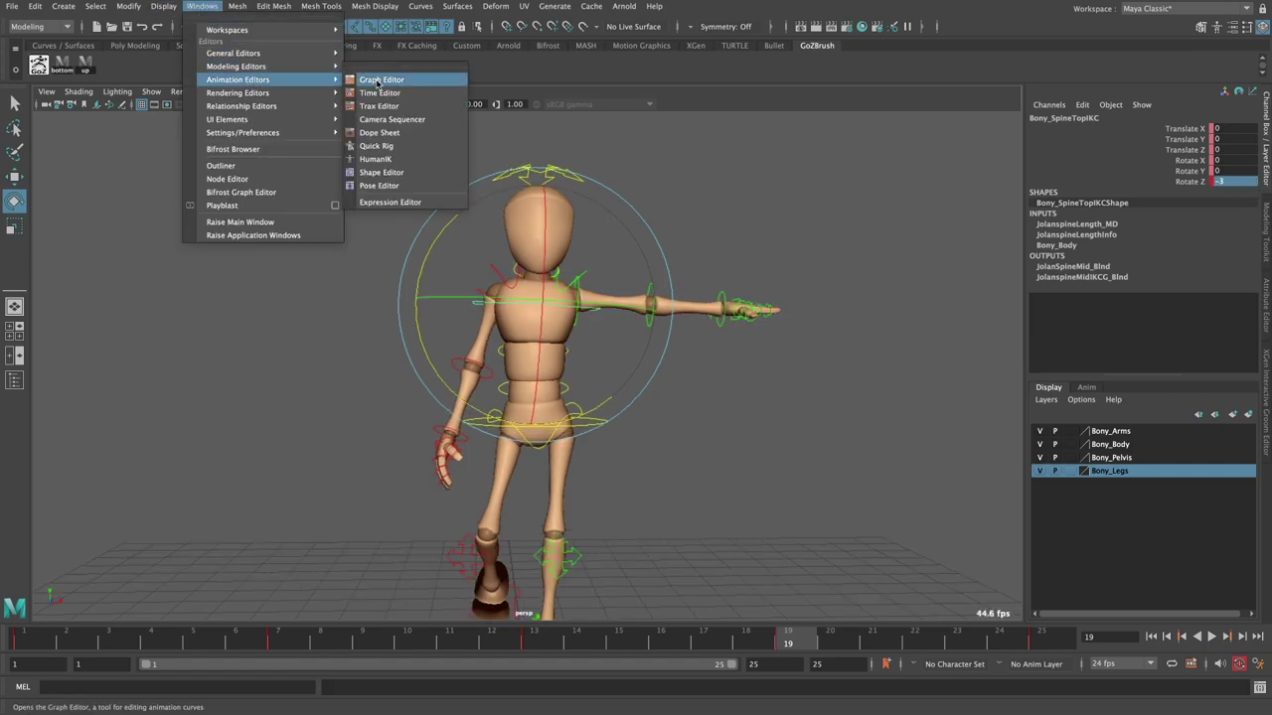
- In the Graph Editor, isolate the spine's Rotate Z curve and flatten its keys' tangents
{"action": "left_click", "coordinate": [380, 80]}
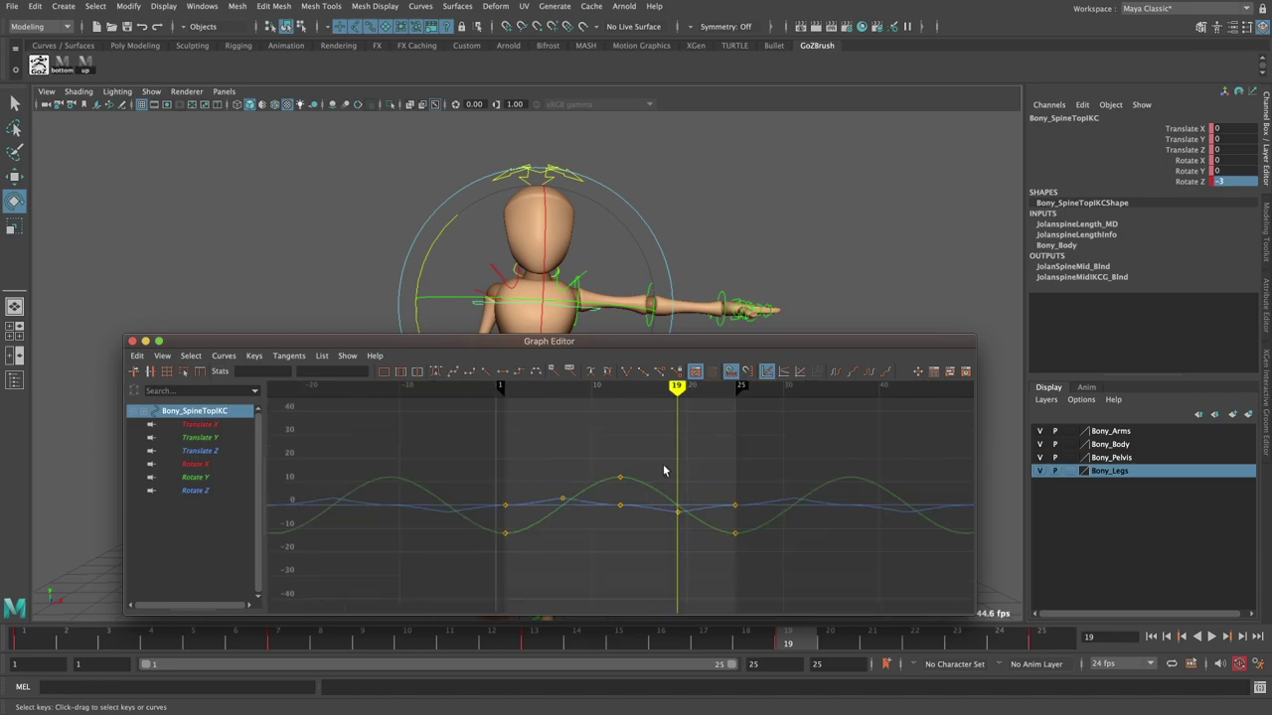
{"action": "left_click", "coordinate": [196, 490]}
{"action": "key", "text": "f"}
{"action": "left_click_drag", "start_coordinate": [472, 445], "coordinate": [710, 566]}
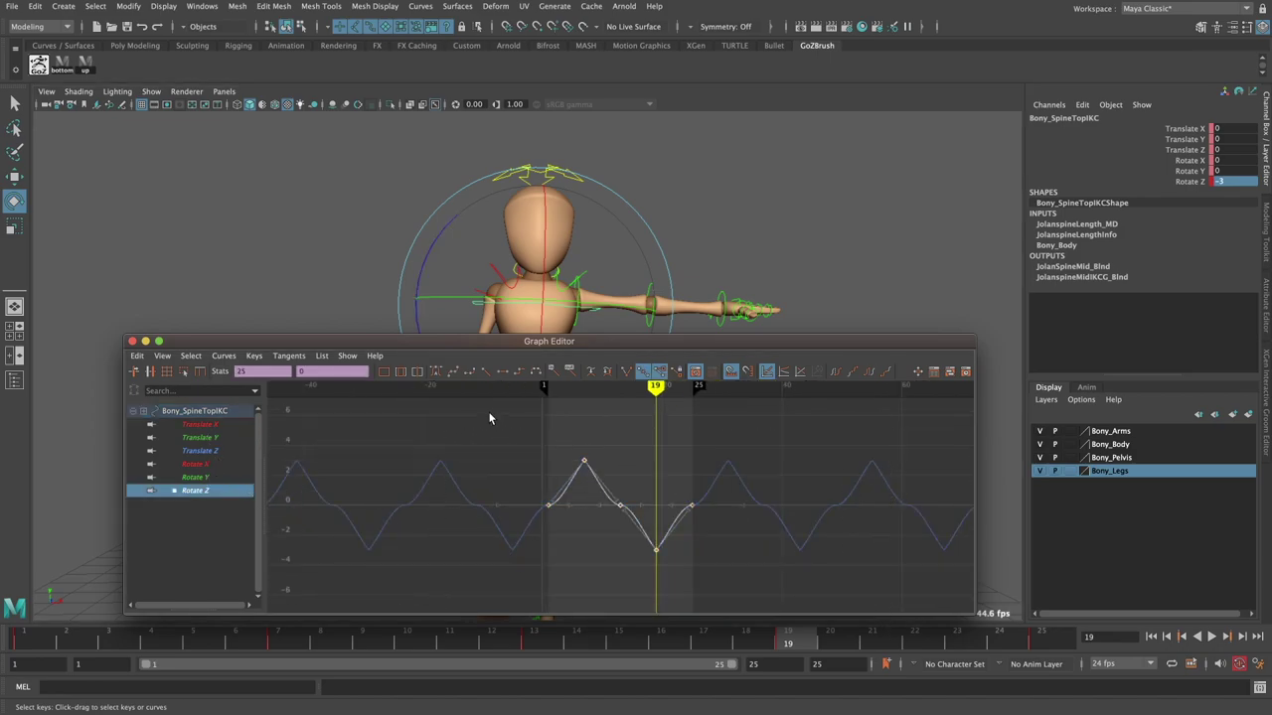
{"action": "left_click", "coordinate": [510, 374]}
{"action": "left_click", "coordinate": [545, 505]}
{"action": "key", "text": "a"}
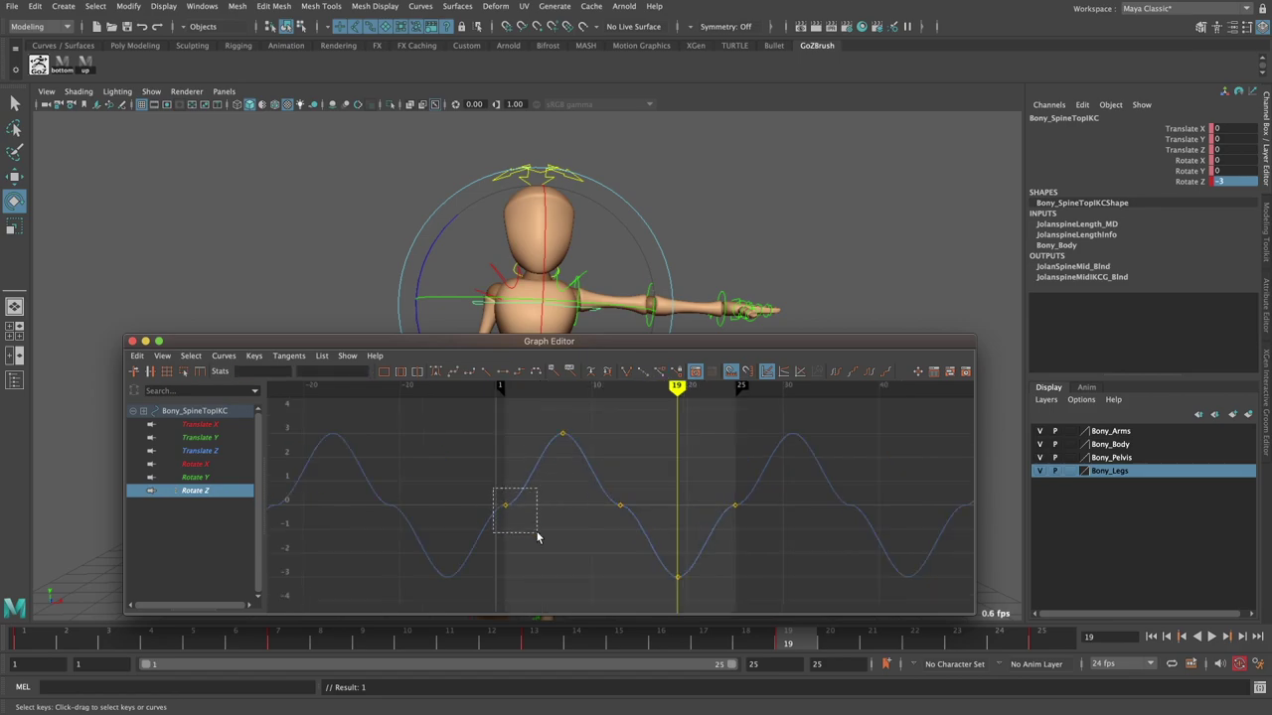
- Adjust end and middle key tangents into an even 3 to -3 wave, then close the Graph Editor
{"action": "left_click_drag", "start_coordinate": [712, 491], "coordinate": [767, 534]}
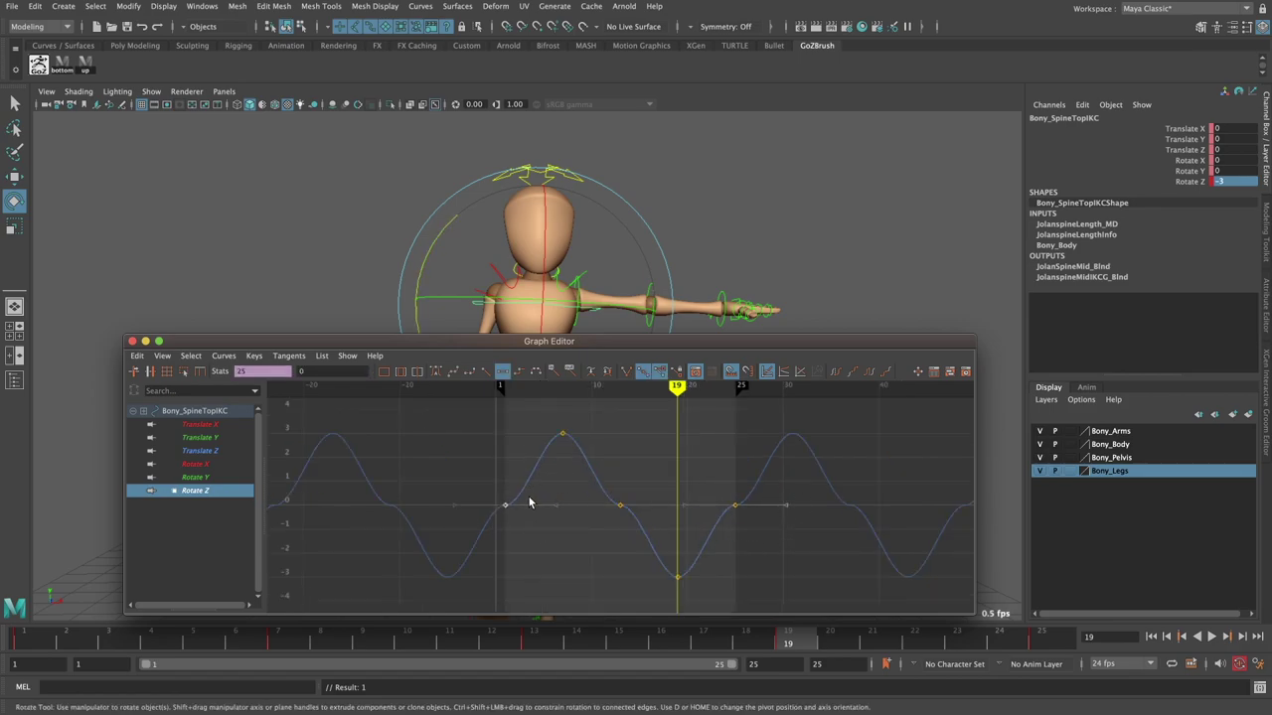
{"action": "middle_click_drag", "start_coordinate": [576, 524], "coordinate": [558, 452]}
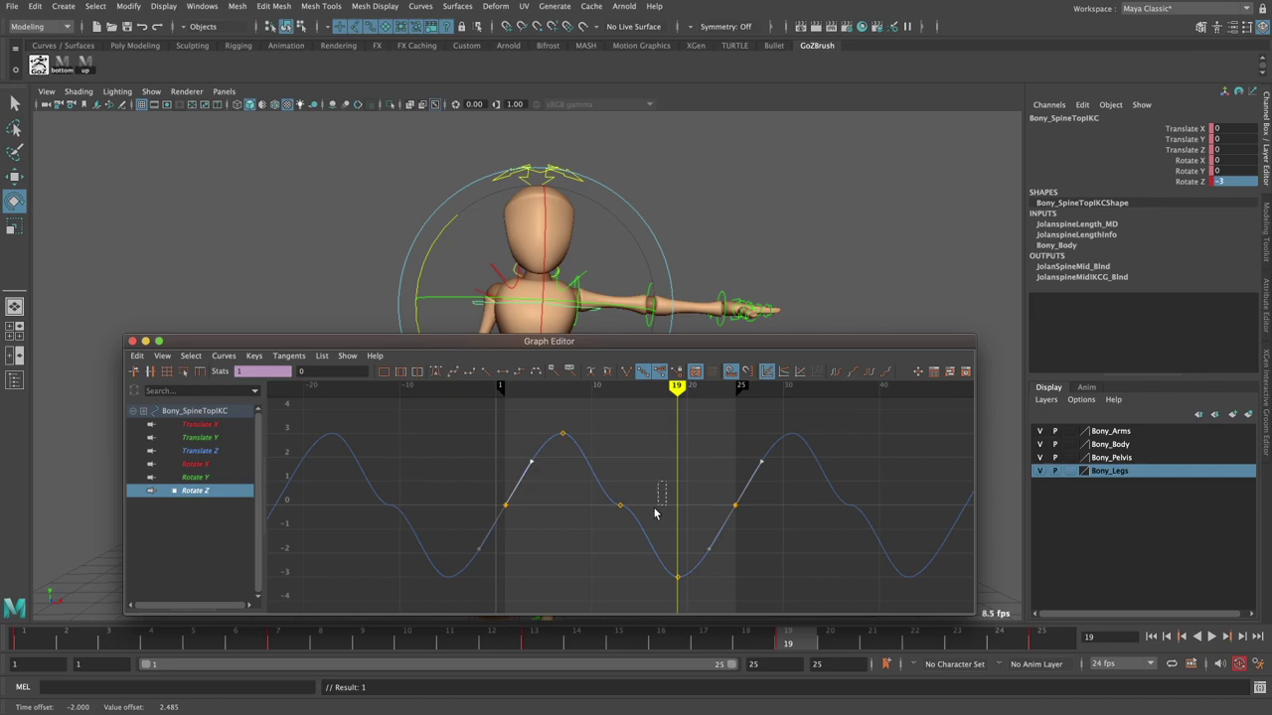
{"action": "middle_click_drag", "start_coordinate": [663, 537], "coordinate": [646, 576]}
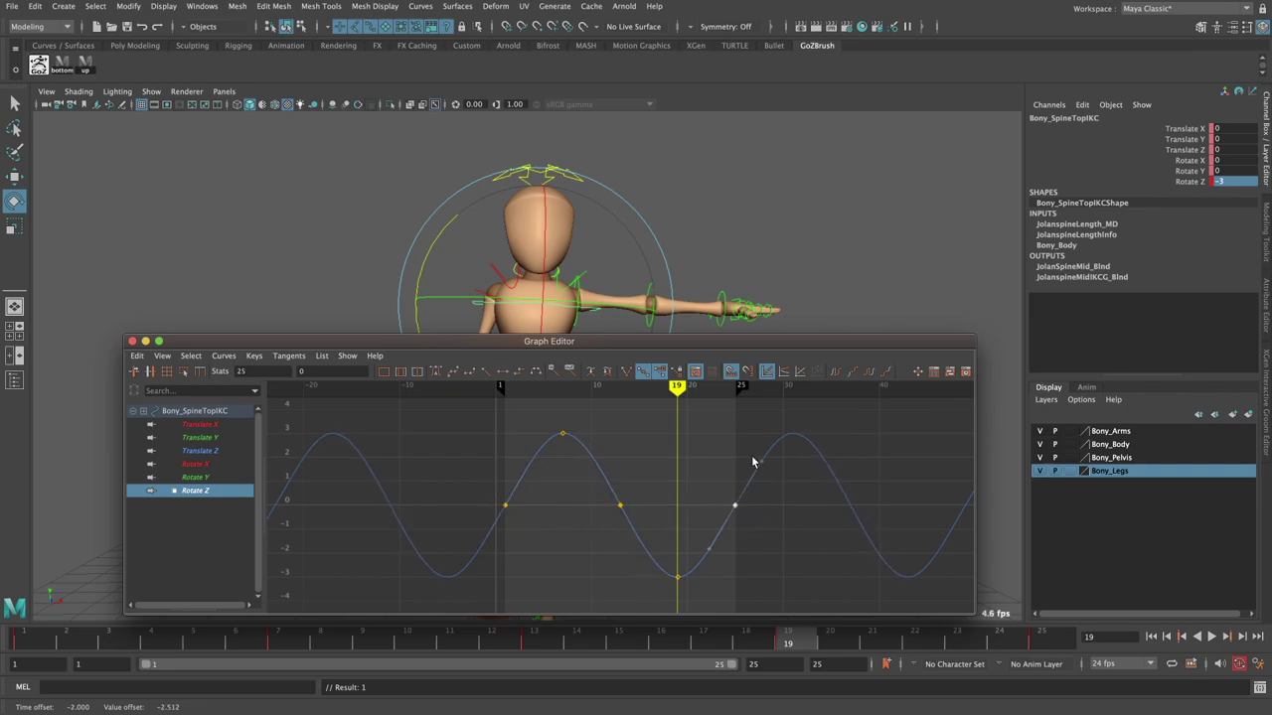
{"action": "middle_click_drag", "start_coordinate": [527, 449], "coordinate": [548, 479]}
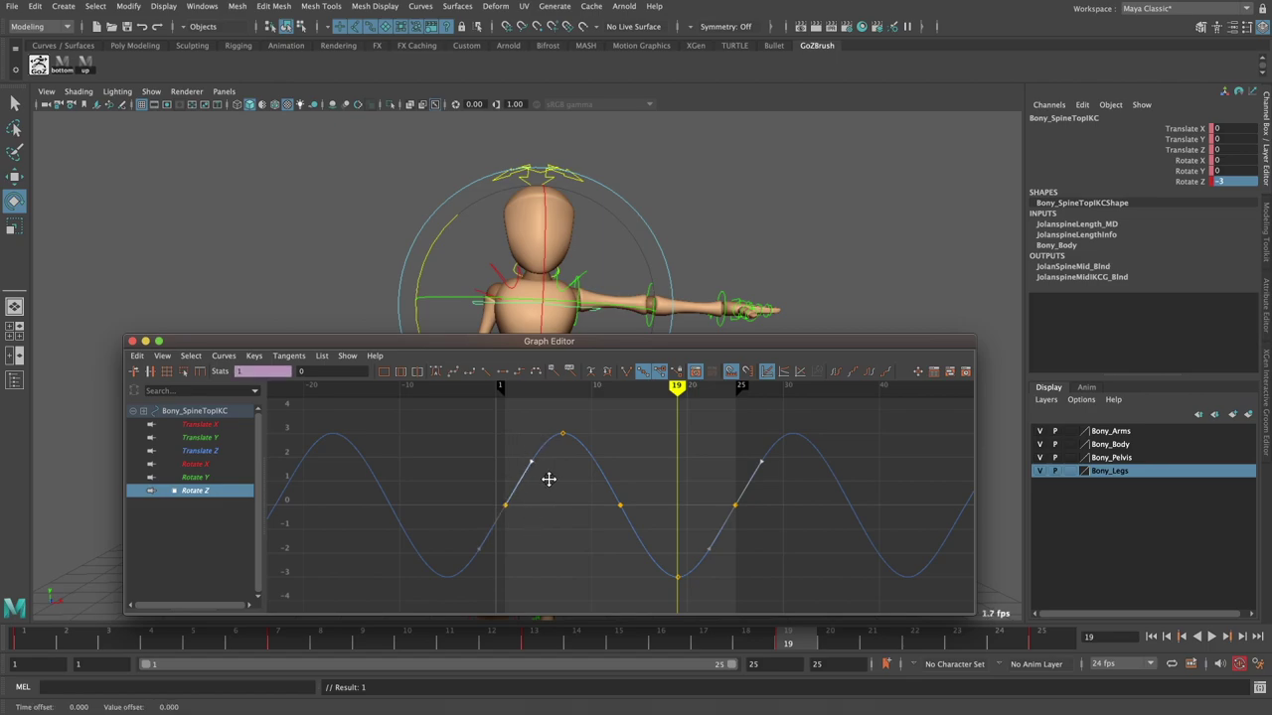
{"action": "right_click_drag", "start_coordinate": [545, 478], "coordinate": [574, 485], "text": "alt"}
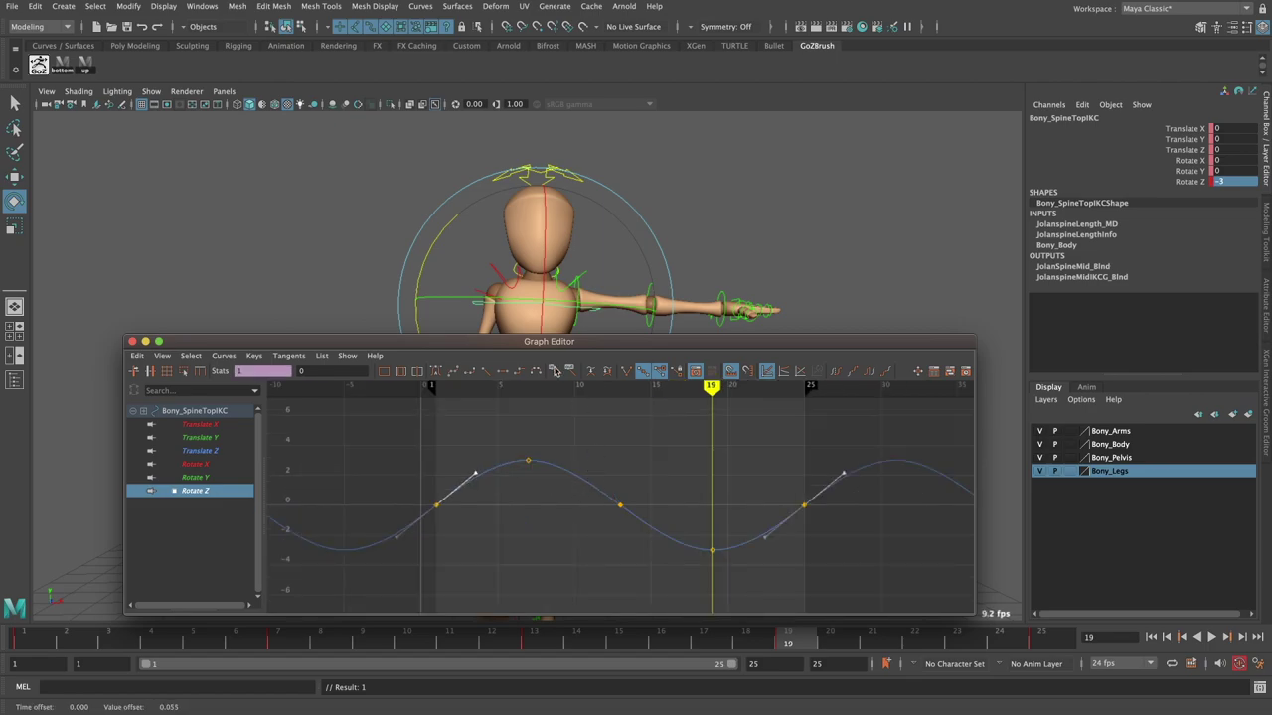
{"action": "left_click", "coordinate": [132, 340]}
{"action": "right_click_drag", "start_coordinate": [283, 346], "coordinate": [495, 315], "text": "alt"}
{"action": "left_click", "coordinate": [348, 336]}
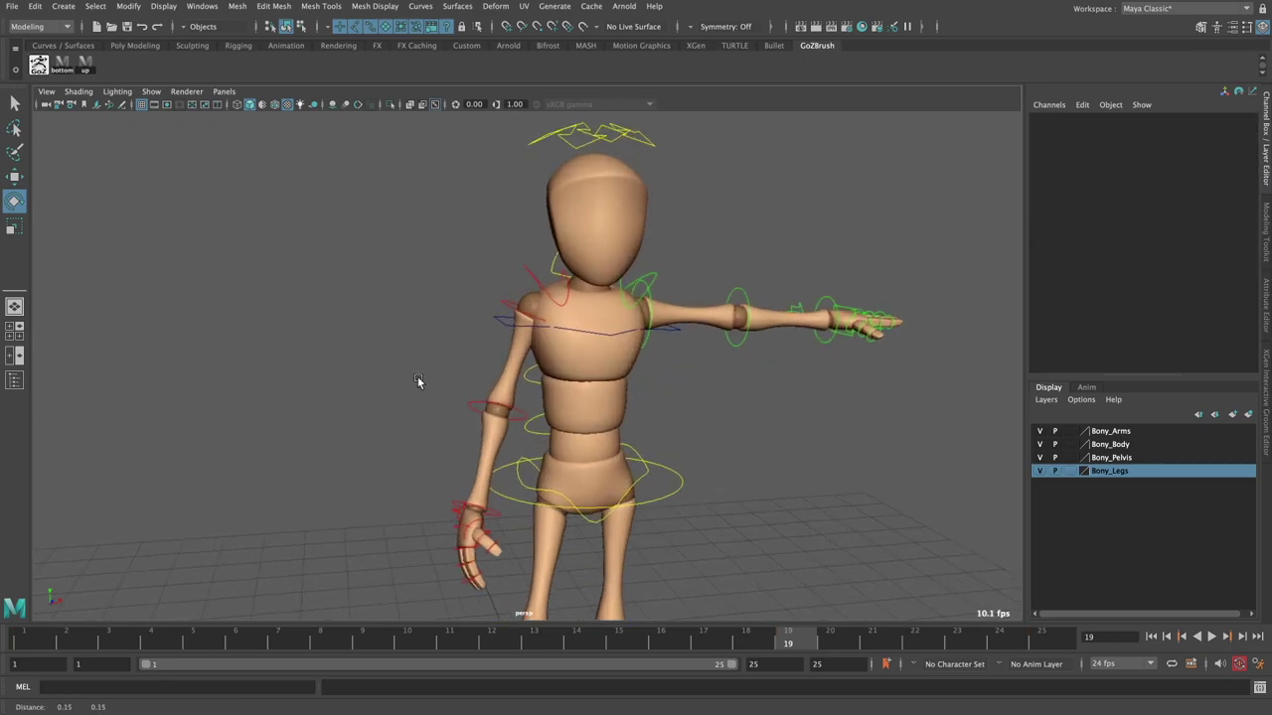
- Go to frame 7 and rotate the right arm forward at the shoulder
{"action": "left_click", "coordinate": [515, 305]}
{"action": "left_click_drag", "start_coordinate": [515, 305], "coordinate": [439, 424], "text": "alt"}
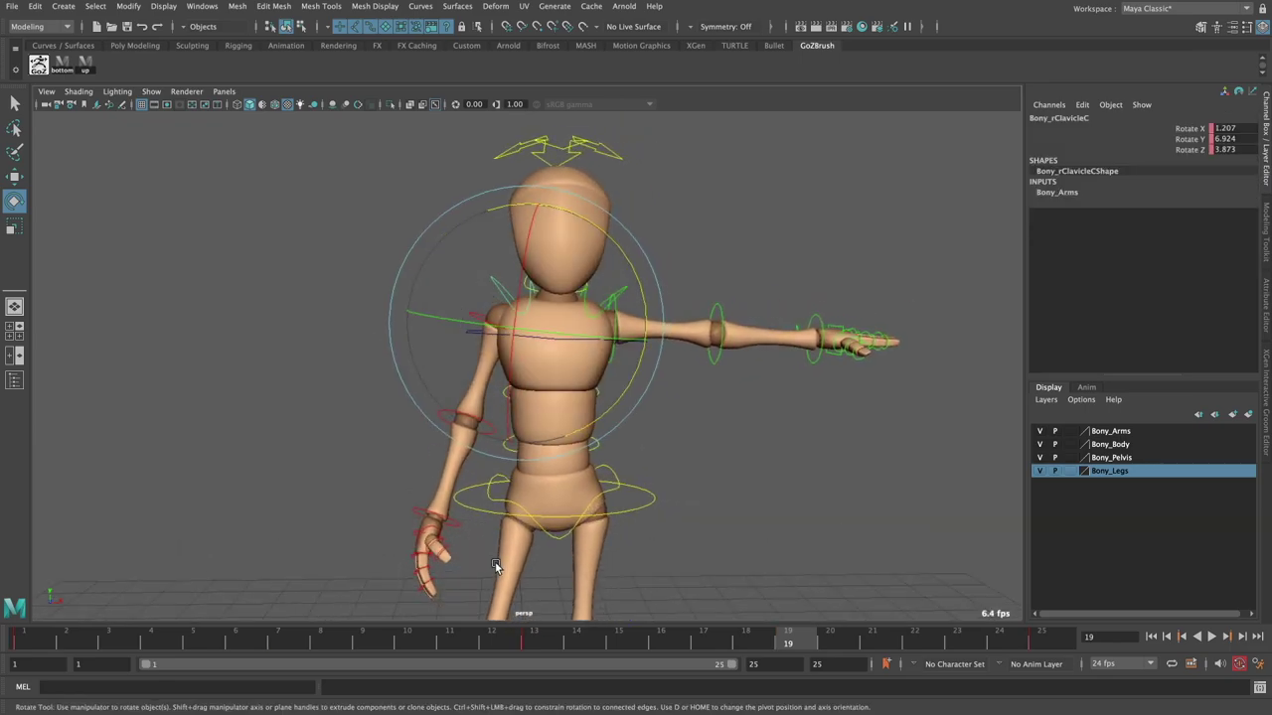
{"action": "left_click", "coordinate": [289, 628]}
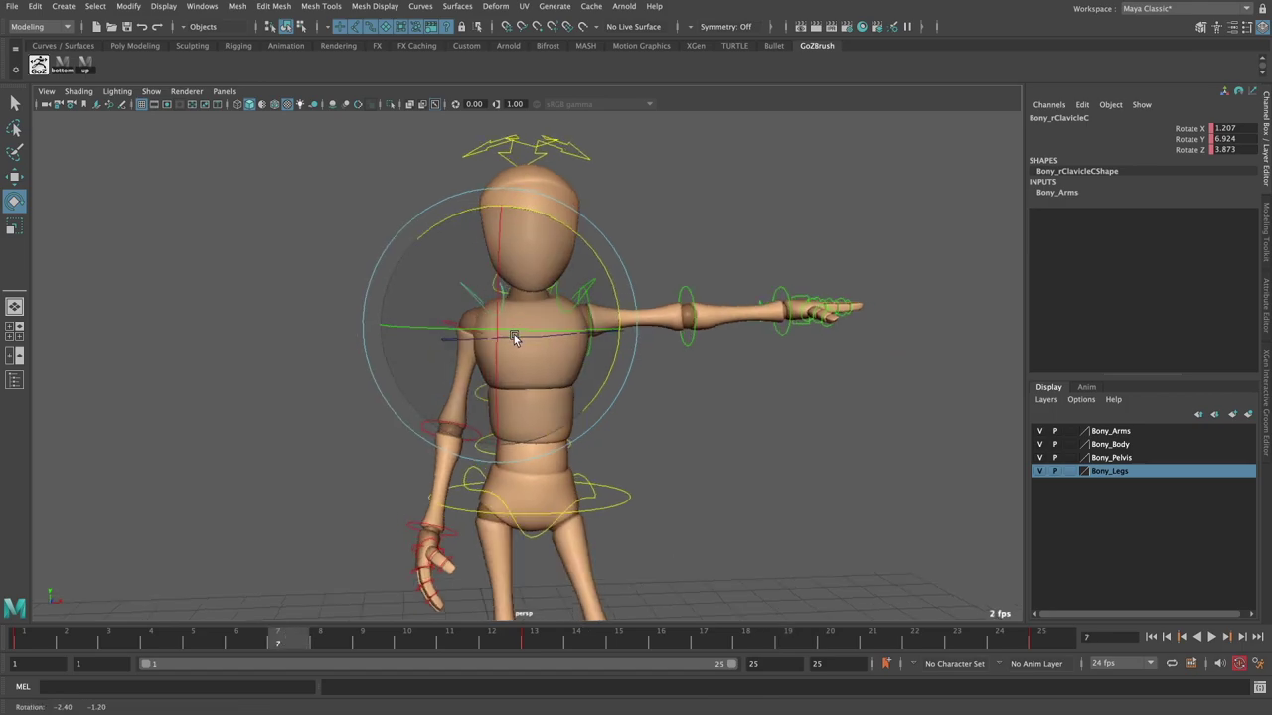
{"action": "mouse_move", "coordinate": [517, 331]}
{"action": "left_mouse_down", "text": "alt"}
{"action": "mouse_move", "coordinate": [417, 285]}
{"action": "mouse_move", "coordinate": [459, 344]}
{"action": "left_mouse_up", "text": "alt"}
{"action": "left_click", "coordinate": [437, 298]}
{"action": "left_click", "coordinate": [459, 343]}
{"action": "mouse_move", "coordinate": [539, 332]}
{"action": "left_mouse_down", "text": "alt"}
{"action": "mouse_move", "coordinate": [556, 245]}
{"action": "mouse_move", "coordinate": [658, 325]}
{"action": "mouse_move", "coordinate": [515, 282]}
{"action": "left_mouse_up", "text": "alt"}
{"action": "left_click", "coordinate": [639, 371]}
{"action": "left_click_drag", "start_coordinate": [639, 371], "coordinate": [502, 318], "text": "alt"}
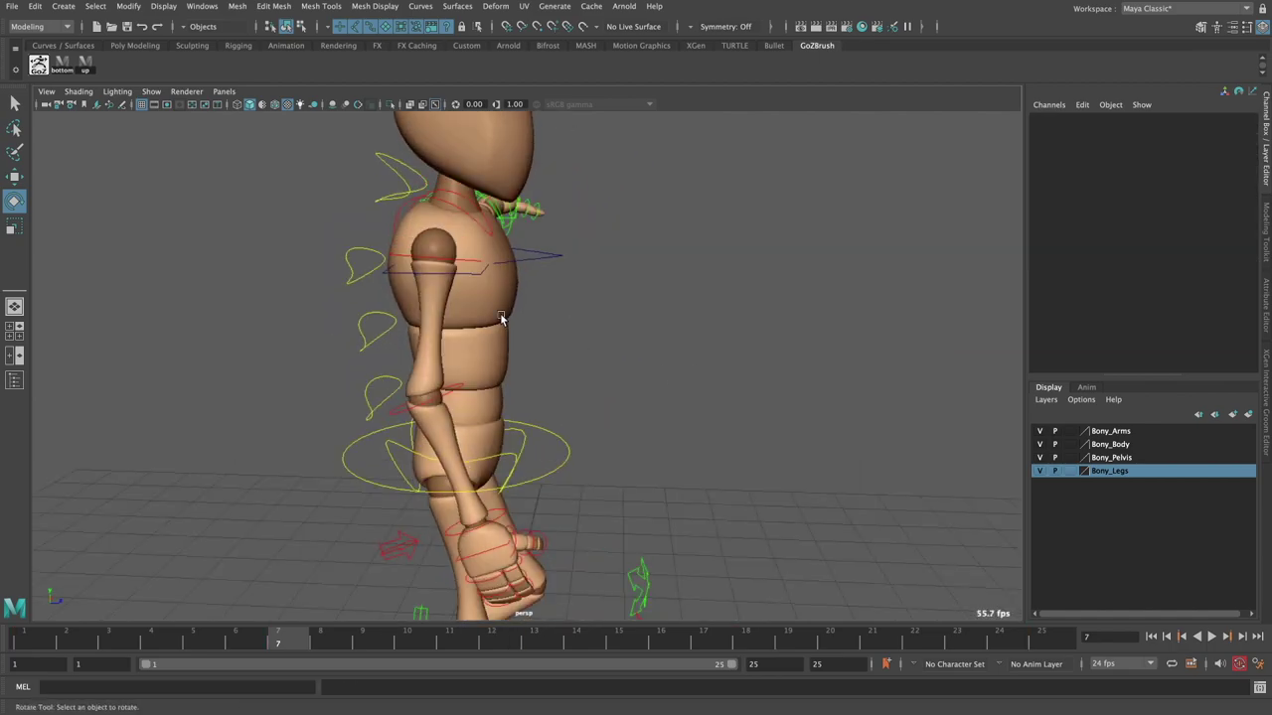
{"action": "left_click", "coordinate": [462, 261]}
{"action": "left_click_drag", "start_coordinate": [527, 270], "coordinate": [556, 264]}
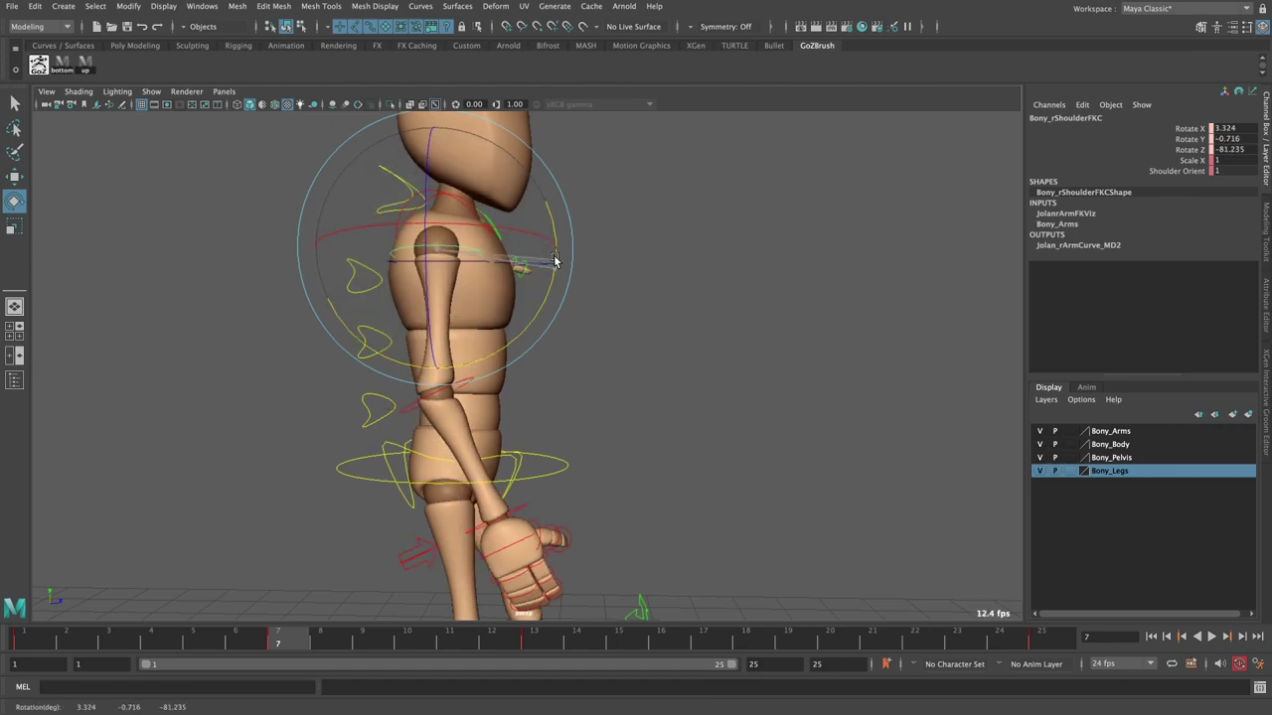
- Bend the right forearm back at the elbow and rotate the hand at the wrist
{"action": "left_click", "coordinate": [430, 398]}
{"action": "left_click", "coordinate": [430, 398]}
{"action": "mouse_move", "coordinate": [559, 395]}
{"action": "left_mouse_down"}
{"action": "mouse_move", "coordinate": [540, 435]}
{"action": "mouse_move", "coordinate": [599, 428]}
{"action": "mouse_move", "coordinate": [511, 442]}
{"action": "mouse_move", "coordinate": [559, 452]}
{"action": "mouse_move", "coordinate": [426, 420]}
{"action": "left_mouse_up"}
{"action": "left_click", "coordinate": [511, 442]}
{"action": "left_click", "coordinate": [470, 459]}
{"action": "mouse_move", "coordinate": [580, 394]}
{"action": "left_mouse_down"}
{"action": "mouse_move", "coordinate": [569, 375]}
{"action": "mouse_move", "coordinate": [528, 435]}
{"action": "mouse_move", "coordinate": [573, 386]}
{"action": "mouse_move", "coordinate": [579, 440]}
{"action": "left_mouse_up"}
- Refine the right elbow and wrist rotations at frame 7, then move to frame 19
{"action": "left_click", "coordinate": [532, 298]}
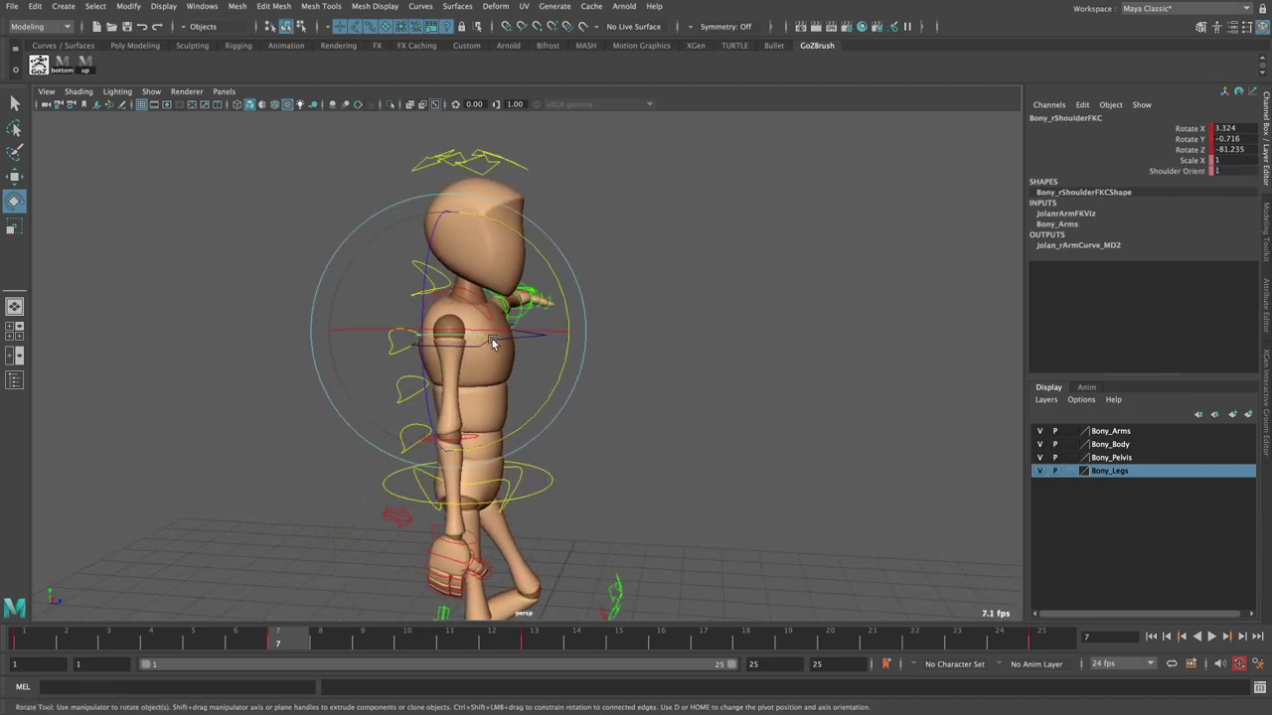
{"action": "left_click_drag", "start_coordinate": [561, 361], "coordinate": [560, 363]}
{"action": "left_click", "coordinate": [542, 366]}
{"action": "left_click", "coordinate": [467, 447]}
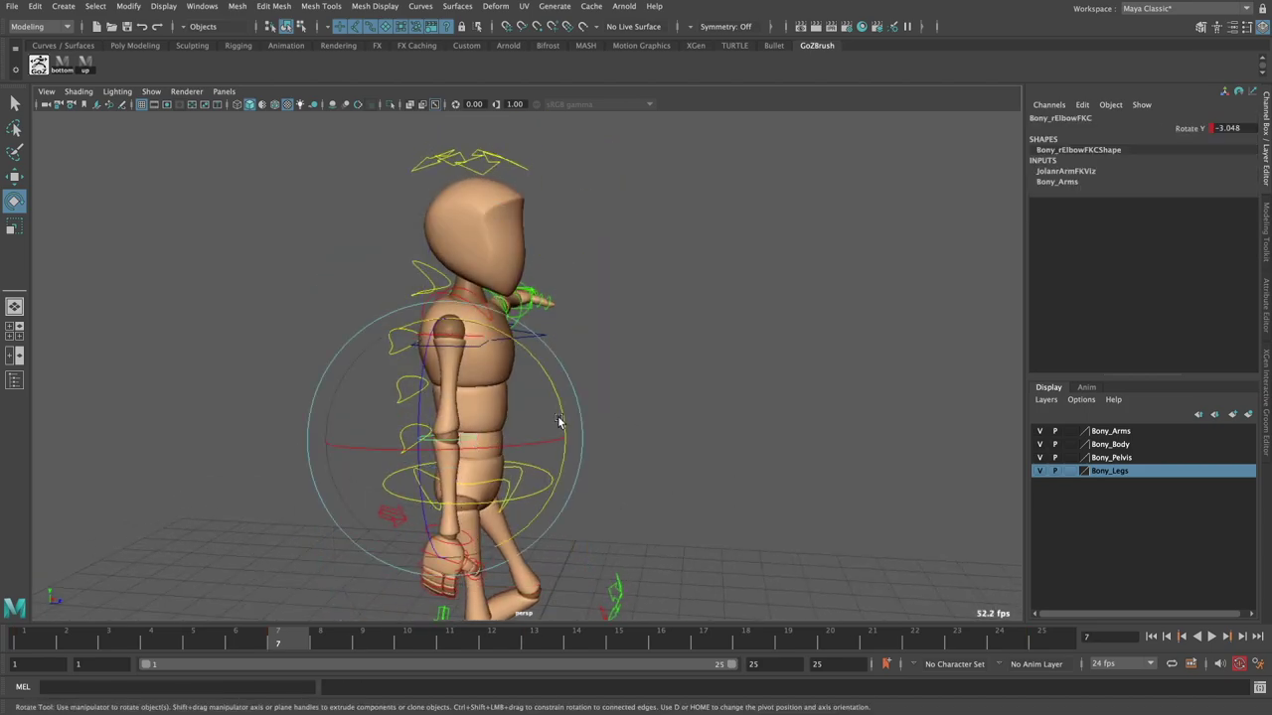
{"action": "left_click", "coordinate": [467, 477]}
{"action": "left_click_drag", "start_coordinate": [467, 477], "coordinate": [475, 491], "text": "alt"}
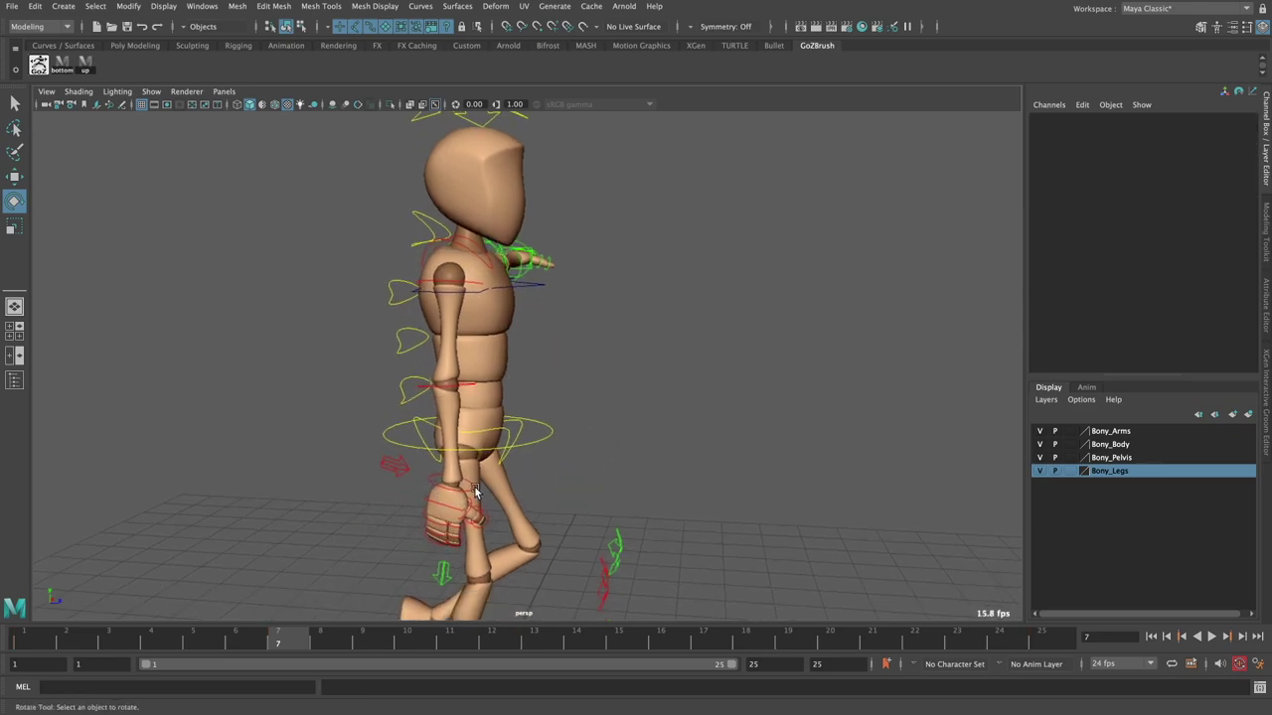
{"action": "left_click", "coordinate": [475, 491]}
{"action": "left_click_drag", "start_coordinate": [566, 454], "coordinate": [593, 441], "text": "alt"}
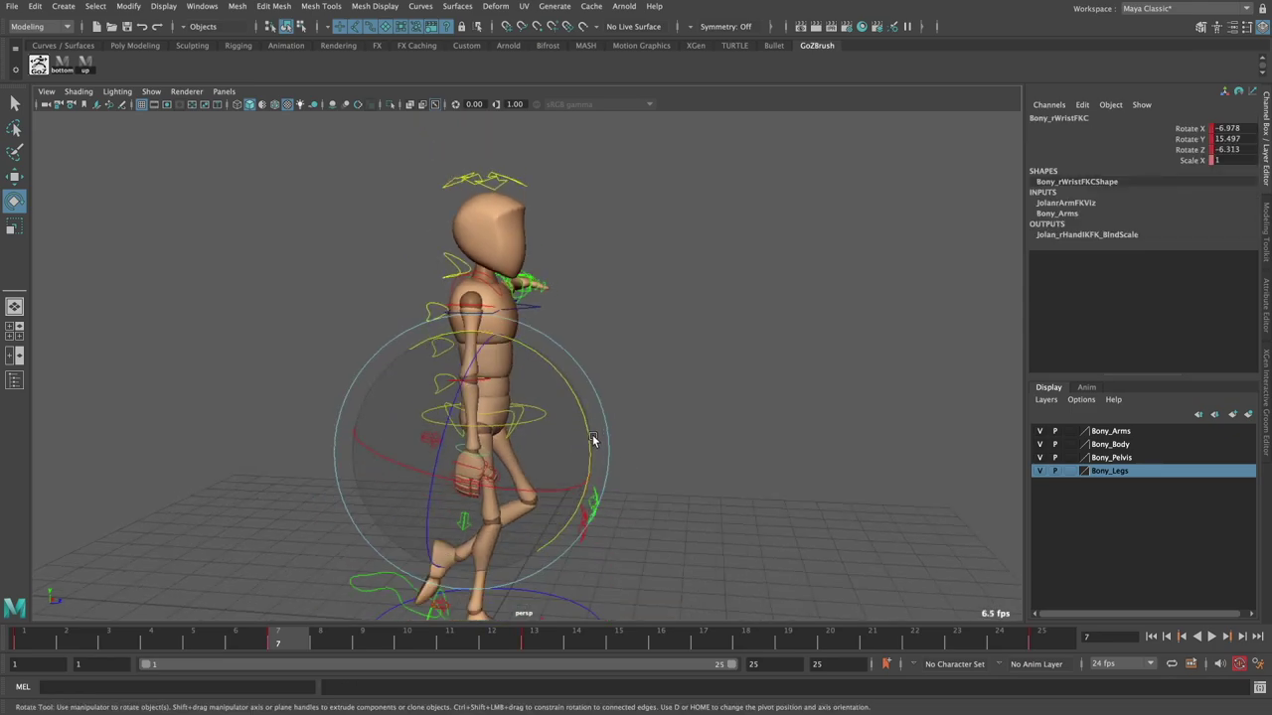
{"action": "key", "text": "alt+v"}
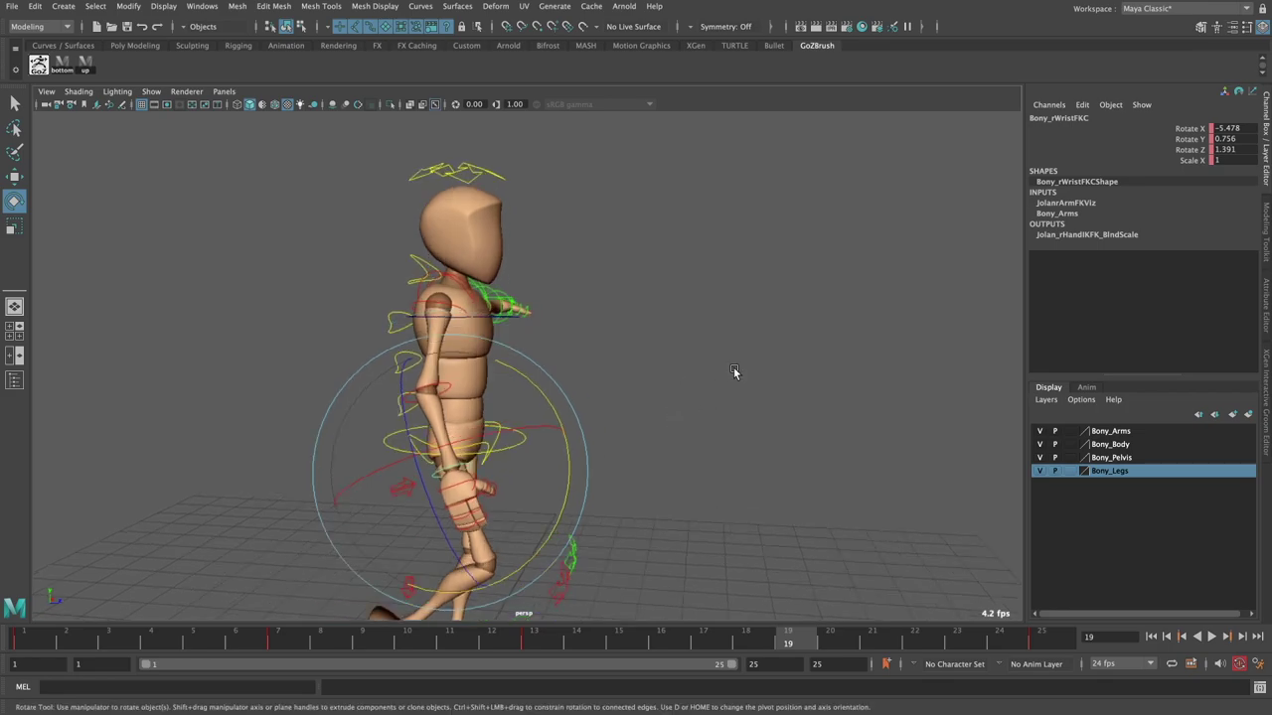
- Rotate the right clavicle control at frame 19
{"action": "left_click", "coordinate": [734, 372]}
{"action": "left_click", "coordinate": [455, 309]}
{"action": "mouse_move", "coordinate": [455, 309]}
{"action": "left_mouse_down", "text": "alt"}
{"action": "mouse_move", "coordinate": [477, 318]}
{"action": "mouse_move", "coordinate": [364, 341]}
{"action": "left_mouse_up", "text": "alt"}
{"action": "left_click", "coordinate": [364, 341]}
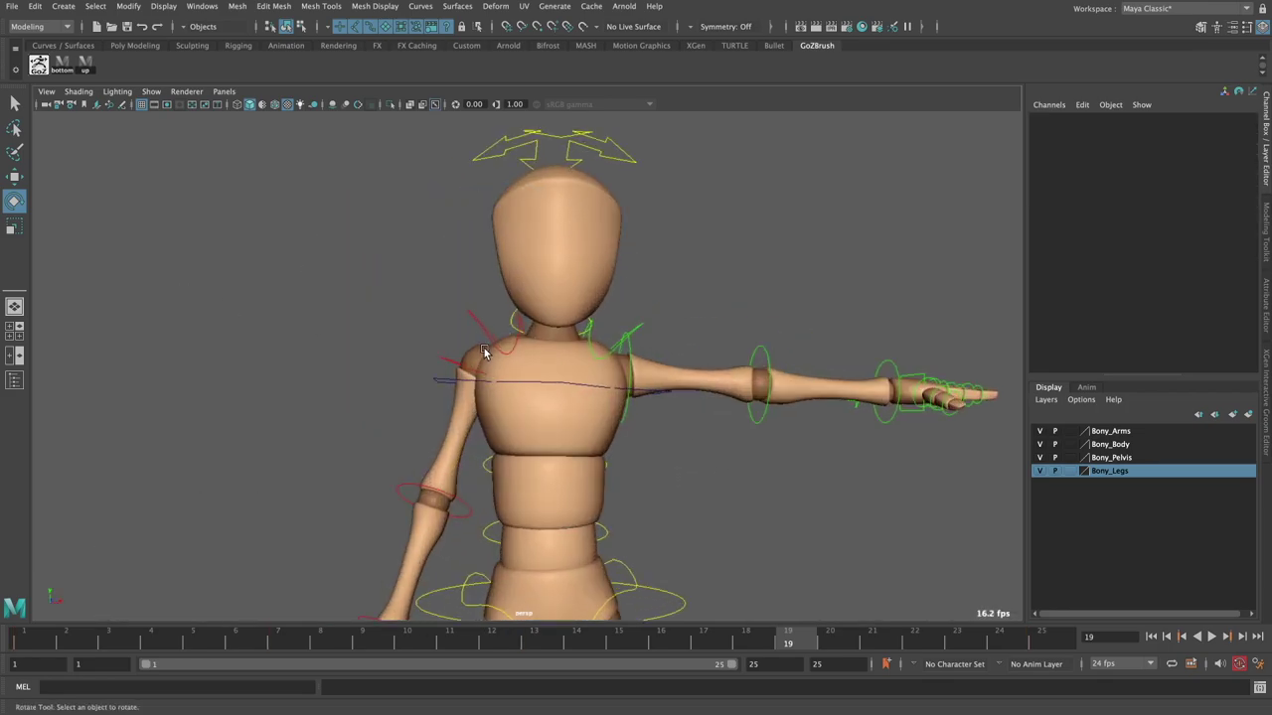
{"action": "left_click", "coordinate": [477, 331]}
{"action": "mouse_move", "coordinate": [604, 321]}
{"action": "left_mouse_down"}
{"action": "mouse_move", "coordinate": [653, 355]}
{"action": "mouse_move", "coordinate": [618, 275]}
{"action": "mouse_move", "coordinate": [282, 368]}
{"action": "mouse_move", "coordinate": [378, 367]}
{"action": "mouse_move", "coordinate": [544, 305]}
{"action": "left_mouse_up"}
{"action": "left_click", "coordinate": [281, 369]}
- Rotate the right arm at the shoulder and bend the elbow to swing the hand forward
{"action": "left_click", "coordinate": [448, 372]}
{"action": "mouse_move", "coordinate": [577, 260]}
{"action": "left_mouse_down"}
{"action": "mouse_move", "coordinate": [540, 199]}
{"action": "mouse_move", "coordinate": [581, 306]}
{"action": "mouse_move", "coordinate": [662, 264]}
{"action": "mouse_move", "coordinate": [744, 388]}
{"action": "left_mouse_up"}
{"action": "mouse_move", "coordinate": [582, 295]}
{"action": "left_mouse_down", "text": "alt"}
{"action": "mouse_move", "coordinate": [523, 259]}
{"action": "mouse_move", "coordinate": [568, 305]}
{"action": "left_mouse_up", "text": "alt"}
{"action": "left_click", "coordinate": [569, 305]}
{"action": "left_click", "coordinate": [446, 381]}
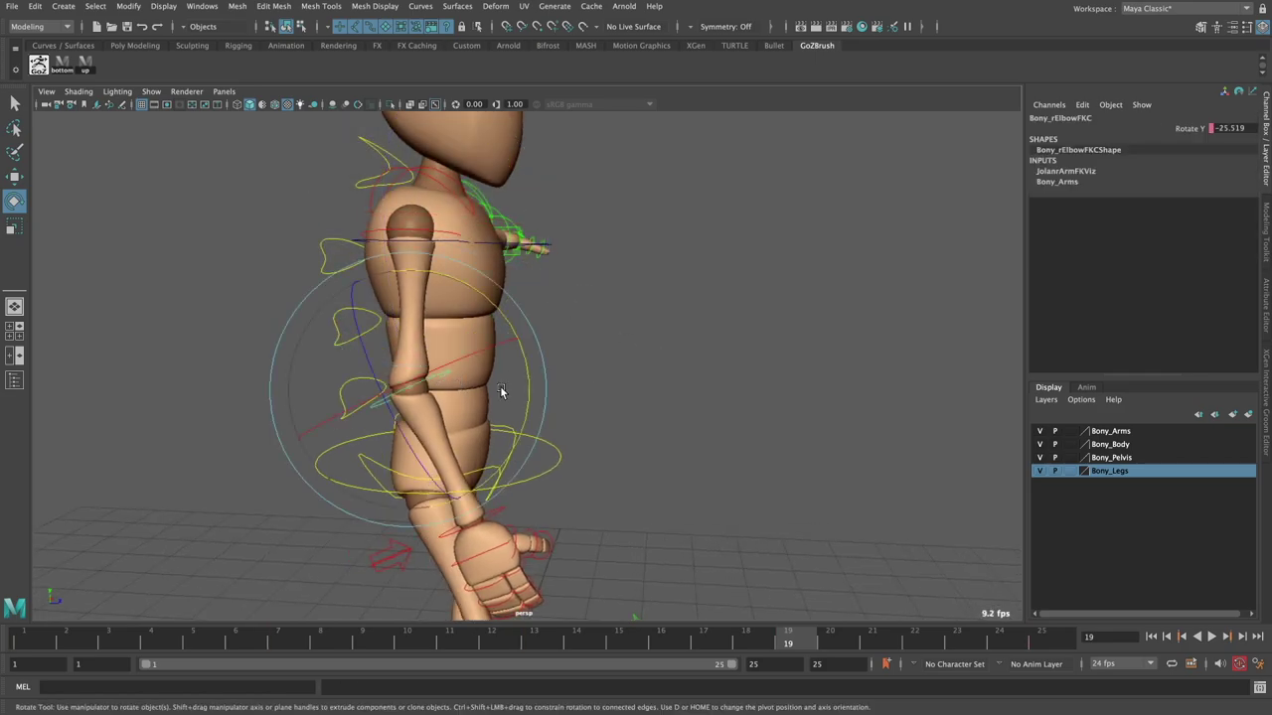
{"action": "mouse_move", "coordinate": [530, 369]}
{"action": "left_mouse_down"}
{"action": "mouse_move", "coordinate": [532, 355]}
{"action": "mouse_move", "coordinate": [577, 367]}
{"action": "mouse_move", "coordinate": [560, 377]}
{"action": "mouse_move", "coordinate": [612, 453]}
{"action": "left_mouse_up"}
{"action": "left_click", "coordinate": [541, 457]}
- Set the shoulder to Rotate X 7.746 and the right wrist to Rotate Y -22.278
{"action": "left_click", "coordinate": [528, 460]}
{"action": "left_click_drag", "start_coordinate": [528, 461], "coordinate": [524, 355], "text": "alt"}
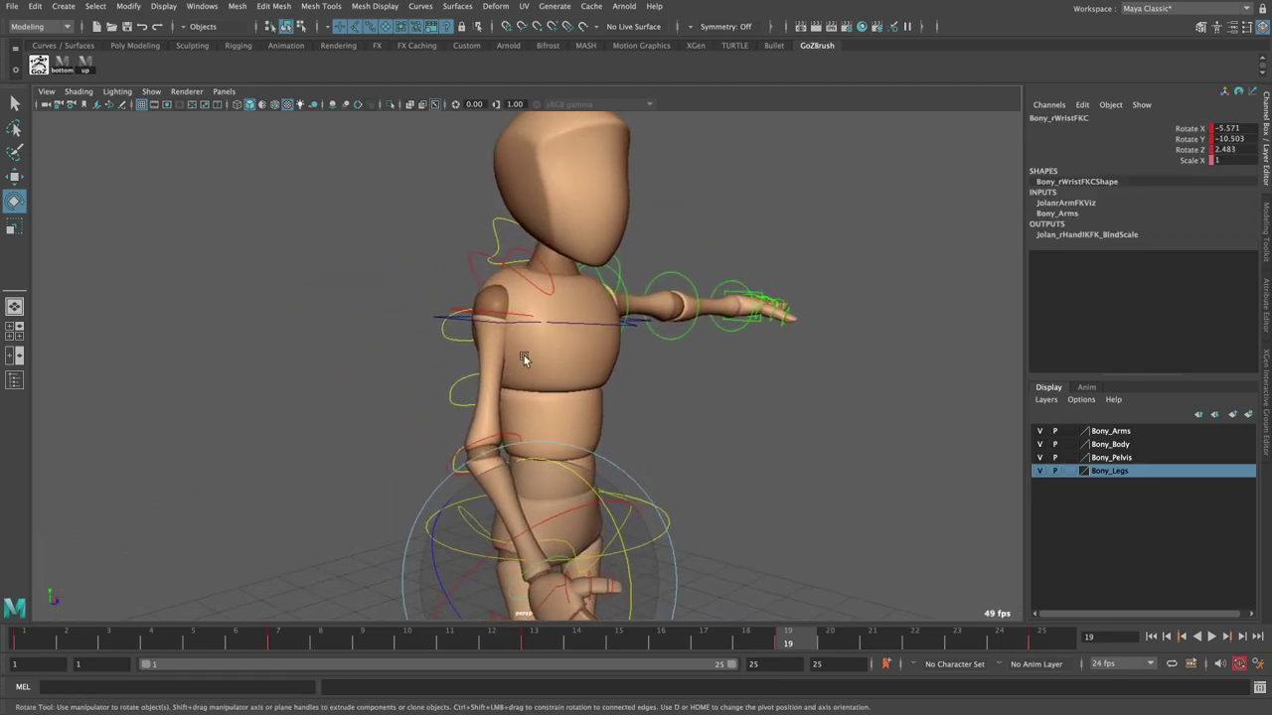
{"action": "left_click", "coordinate": [489, 311]}
{"action": "mouse_move", "coordinate": [568, 320]}
{"action": "left_mouse_down", "text": "alt"}
{"action": "mouse_move", "coordinate": [558, 281]}
{"action": "mouse_move", "coordinate": [618, 444]}
{"action": "left_mouse_up", "text": "alt"}
{"action": "left_click", "coordinate": [588, 505]}
{"action": "mouse_move", "coordinate": [588, 505]}
{"action": "left_mouse_down", "text": "alt"}
{"action": "mouse_move", "coordinate": [704, 481]}
{"action": "mouse_move", "coordinate": [701, 449]}
{"action": "mouse_move", "coordinate": [661, 465]}
{"action": "mouse_move", "coordinate": [630, 454]}
{"action": "left_mouse_up", "text": "alt"}
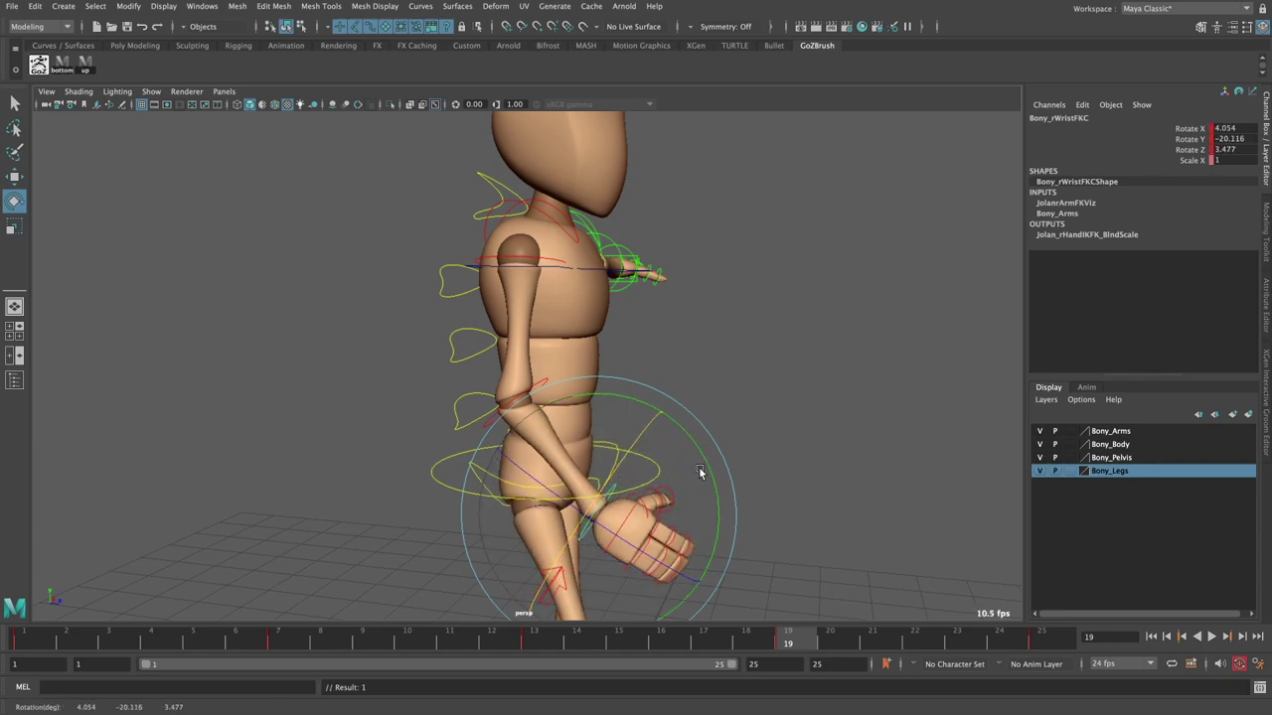
{"action": "mouse_move", "coordinate": [699, 473]}
{"action": "left_mouse_down"}
{"action": "mouse_move", "coordinate": [710, 454]}
{"action": "mouse_move", "coordinate": [659, 477]}
{"action": "mouse_move", "coordinate": [479, 490]}
{"action": "mouse_move", "coordinate": [582, 482]}
{"action": "left_mouse_up"}
{"action": "mouse_move", "coordinate": [832, 536]}
{"action": "left_mouse_down", "text": "alt"}
{"action": "mouse_move", "coordinate": [775, 520]}
{"action": "mouse_move", "coordinate": [764, 531]}
{"action": "left_mouse_up", "text": "alt"}
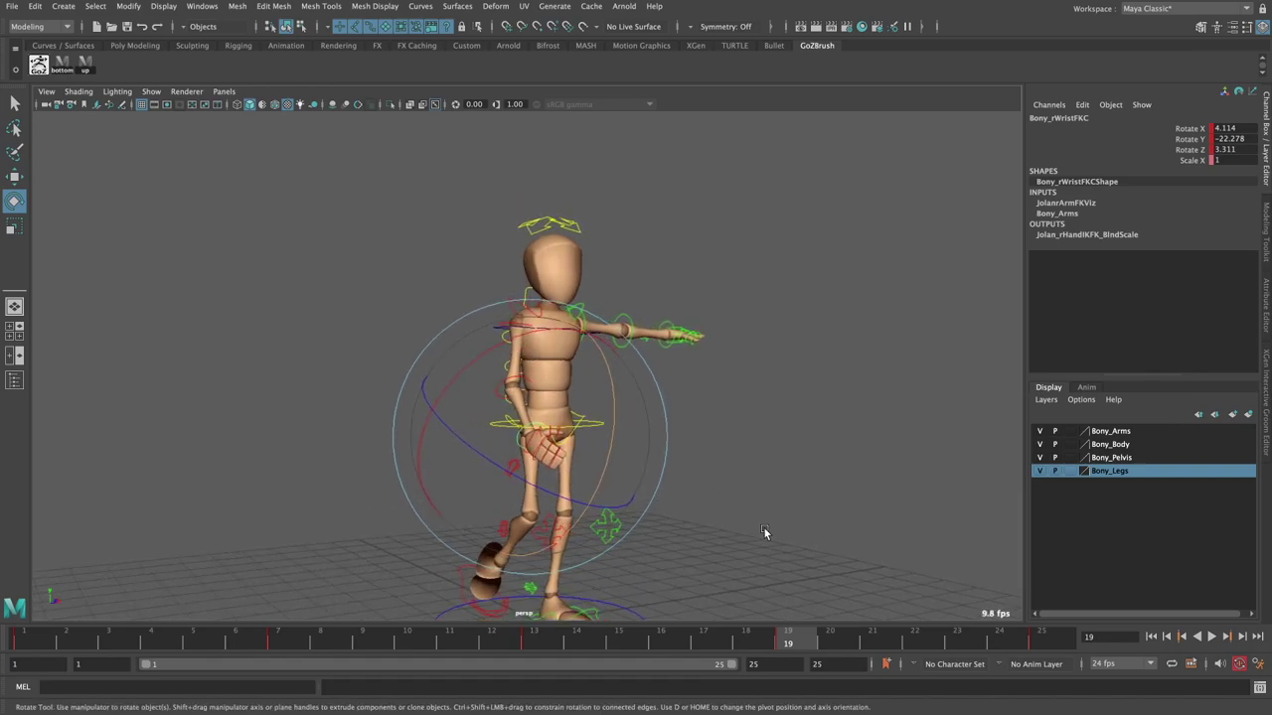
- Replay the walk from the start to review the right arm's new swing, stopping at frame 21
{"action": "left_click", "coordinate": [1151, 637]}
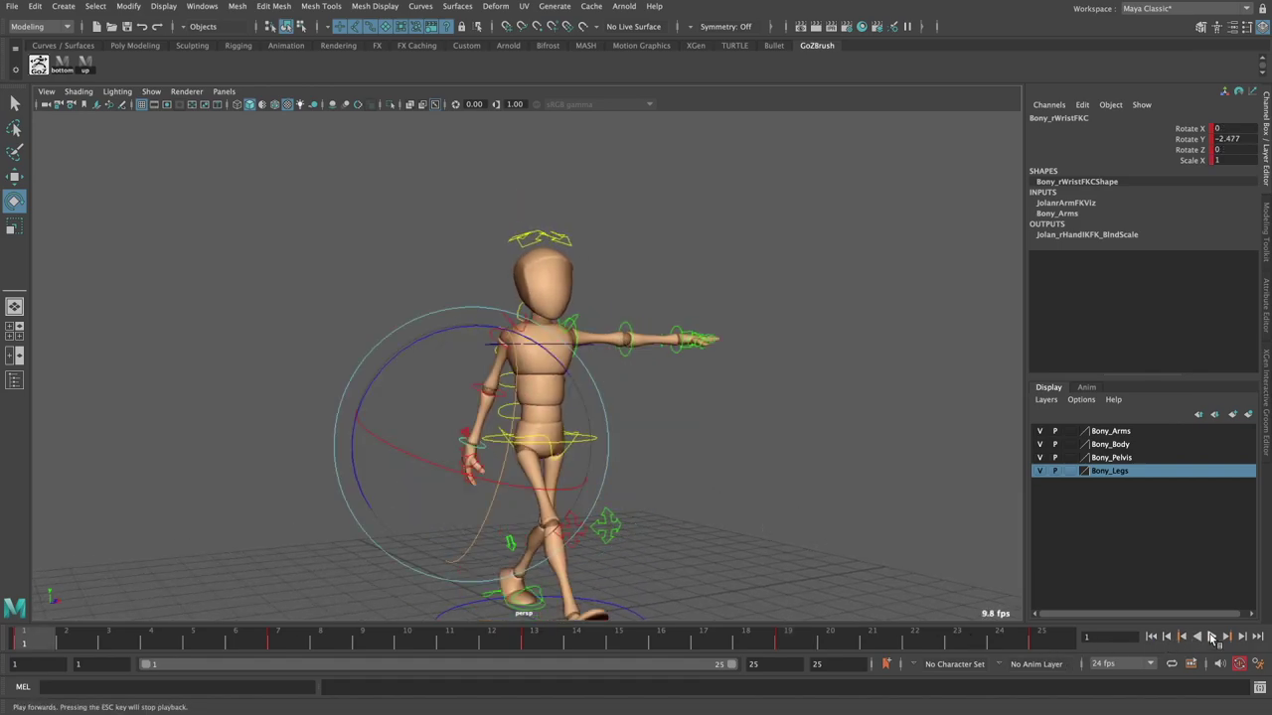
{"action": "left_click", "coordinate": [1210, 637]}
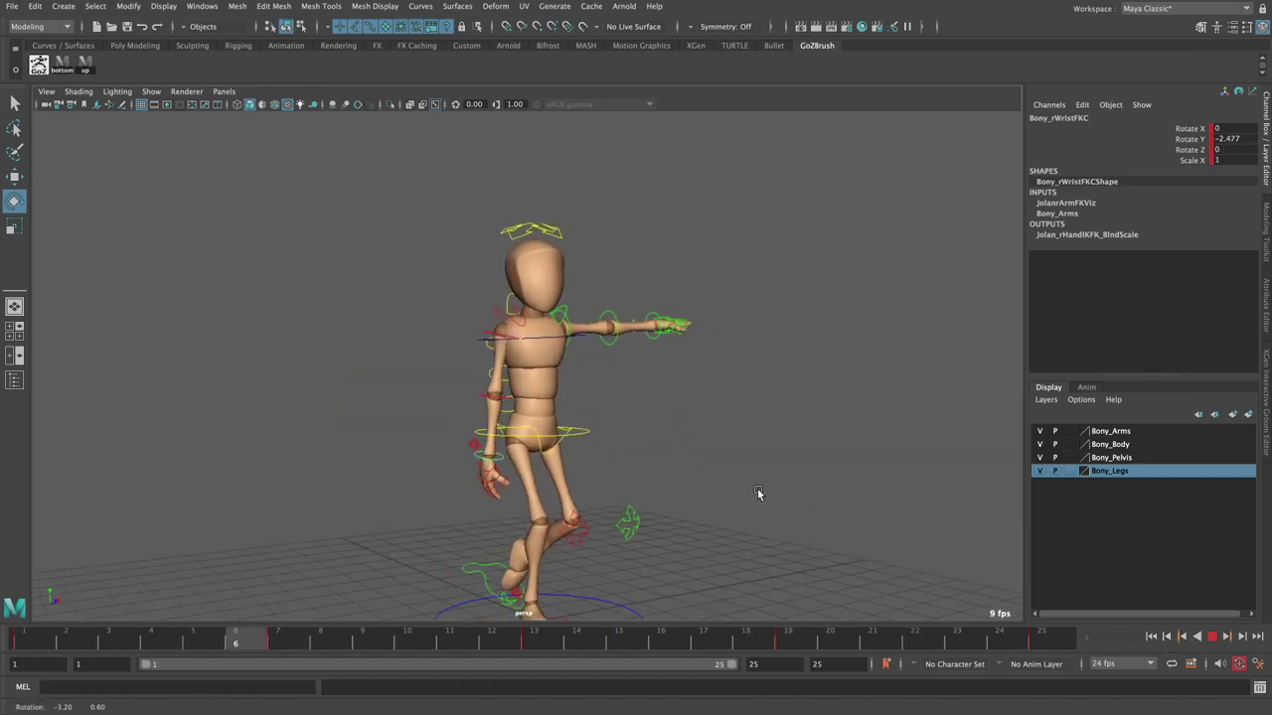
{"action": "left_click_drag", "start_coordinate": [757, 494], "coordinate": [732, 505], "text": "alt"}
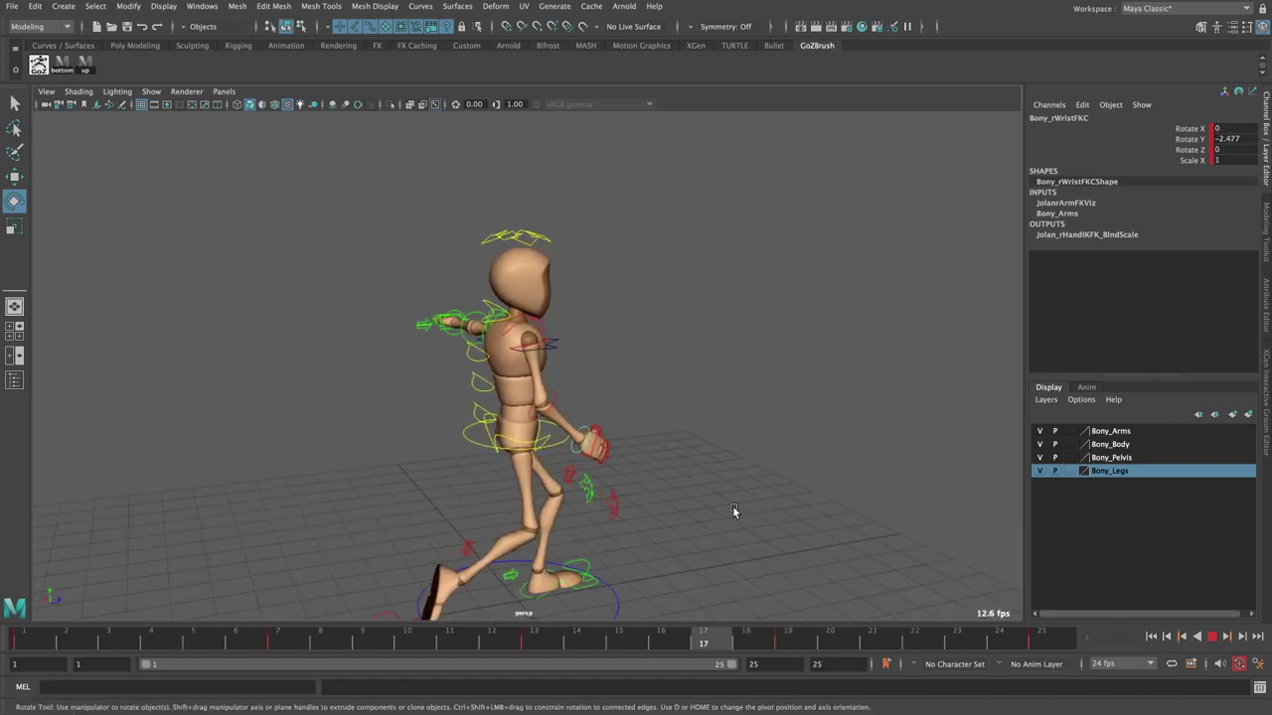
{"action": "scroll", "coordinate": [701, 514], "scroll_direction": "up", "scroll_amount": 5}
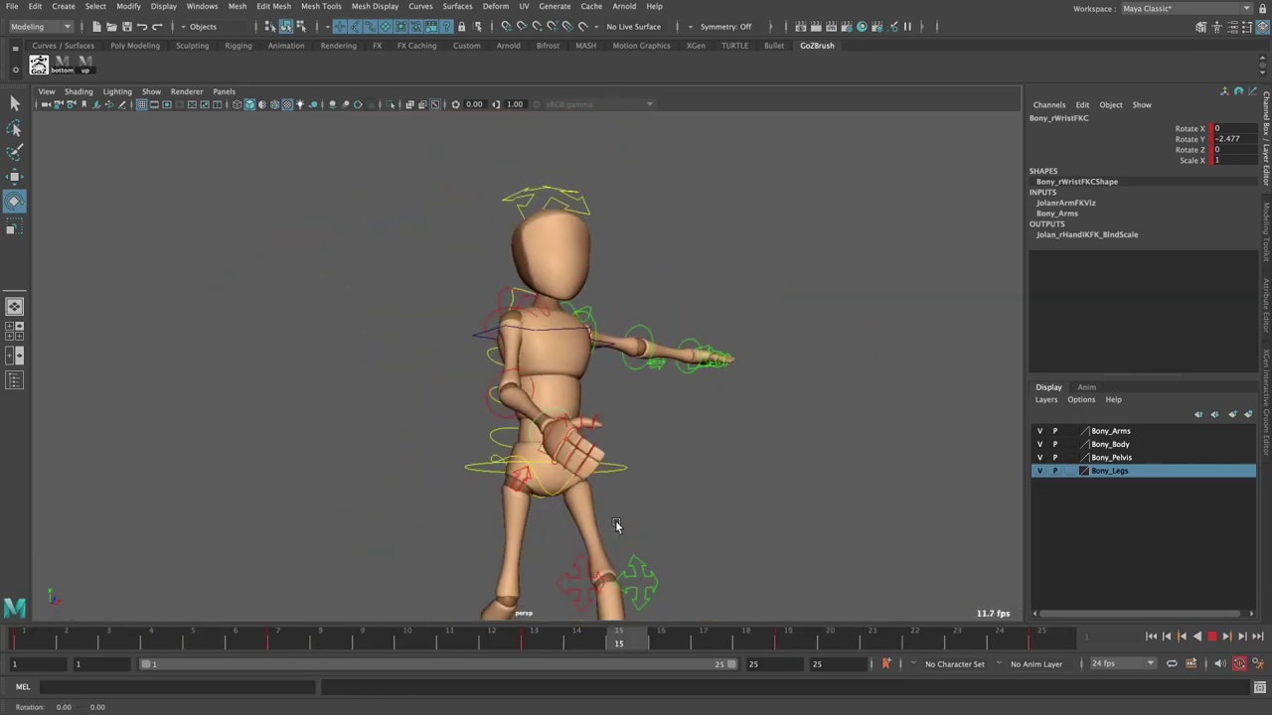
{"action": "left_click", "coordinate": [1216, 644]}
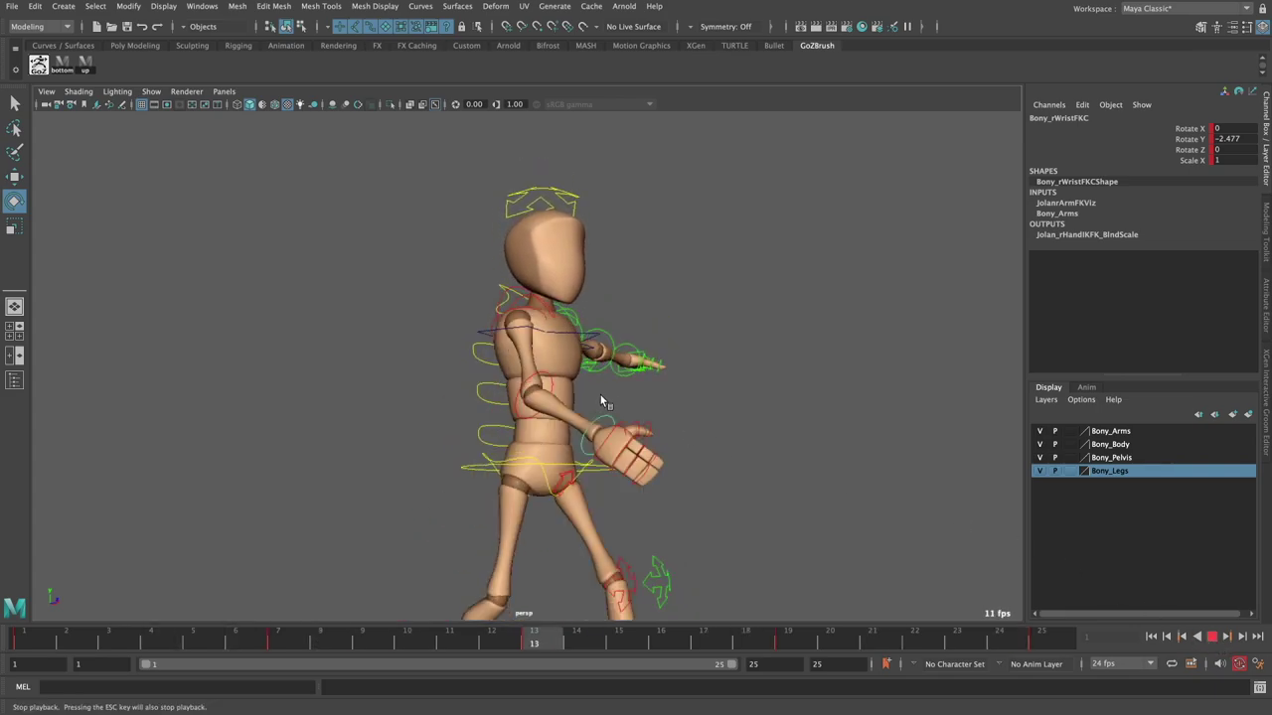
- Select the right clavicle control Bony_rClavicleC
{"action": "left_click", "coordinate": [797, 479]}
{"action": "left_click_drag", "start_coordinate": [725, 391], "coordinate": [509, 340], "text": "alt"}
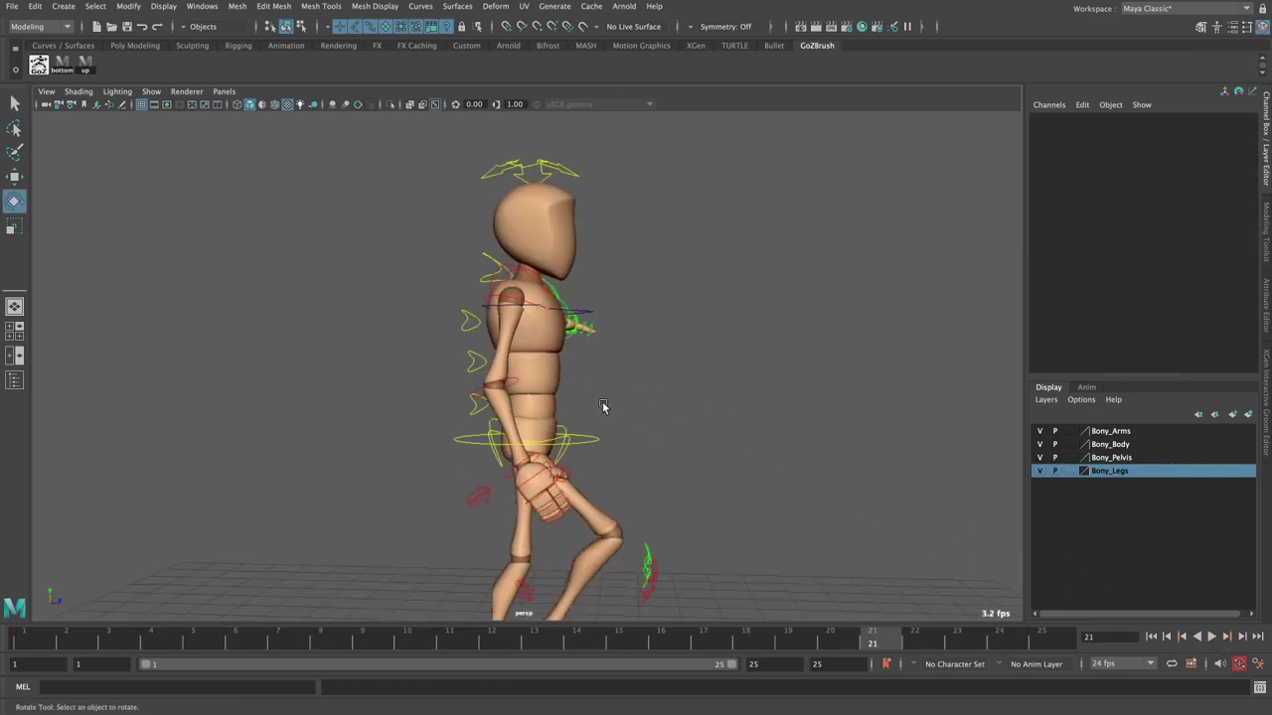
{"action": "left_click", "coordinate": [525, 325]}
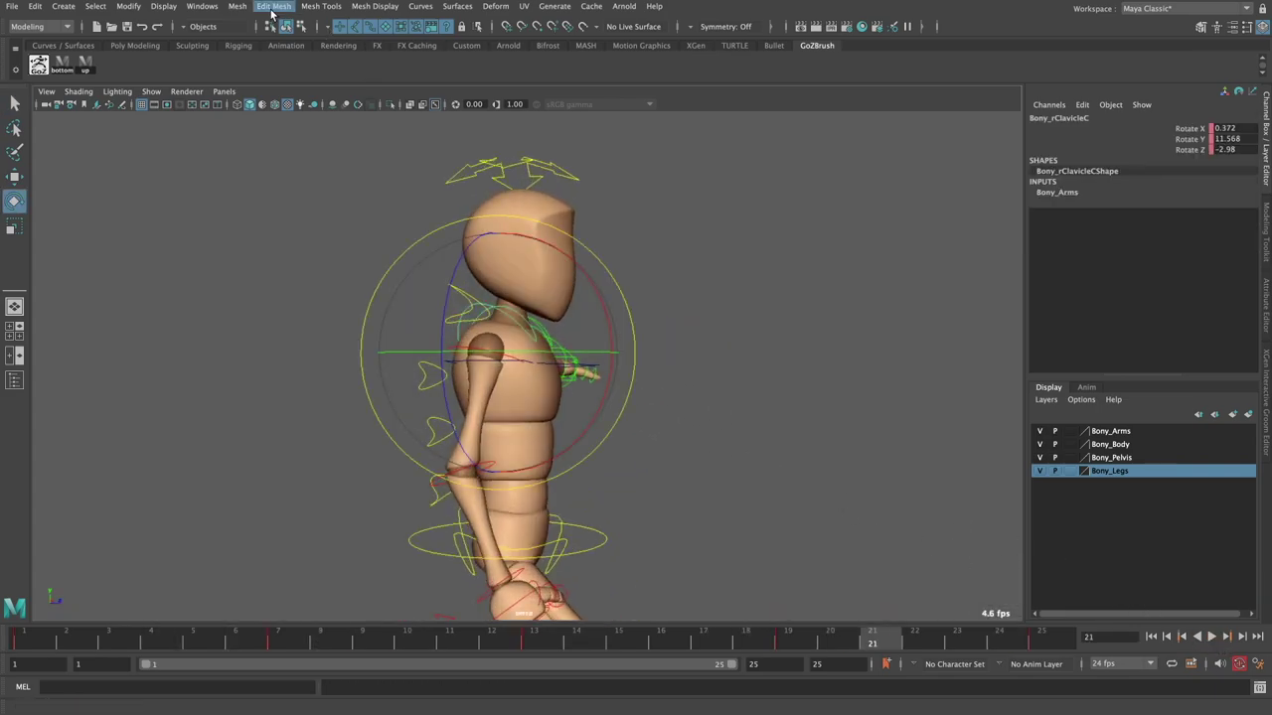
- Switch Maya to the Animation workspace
{"action": "left_click", "coordinate": [1151, 9]}
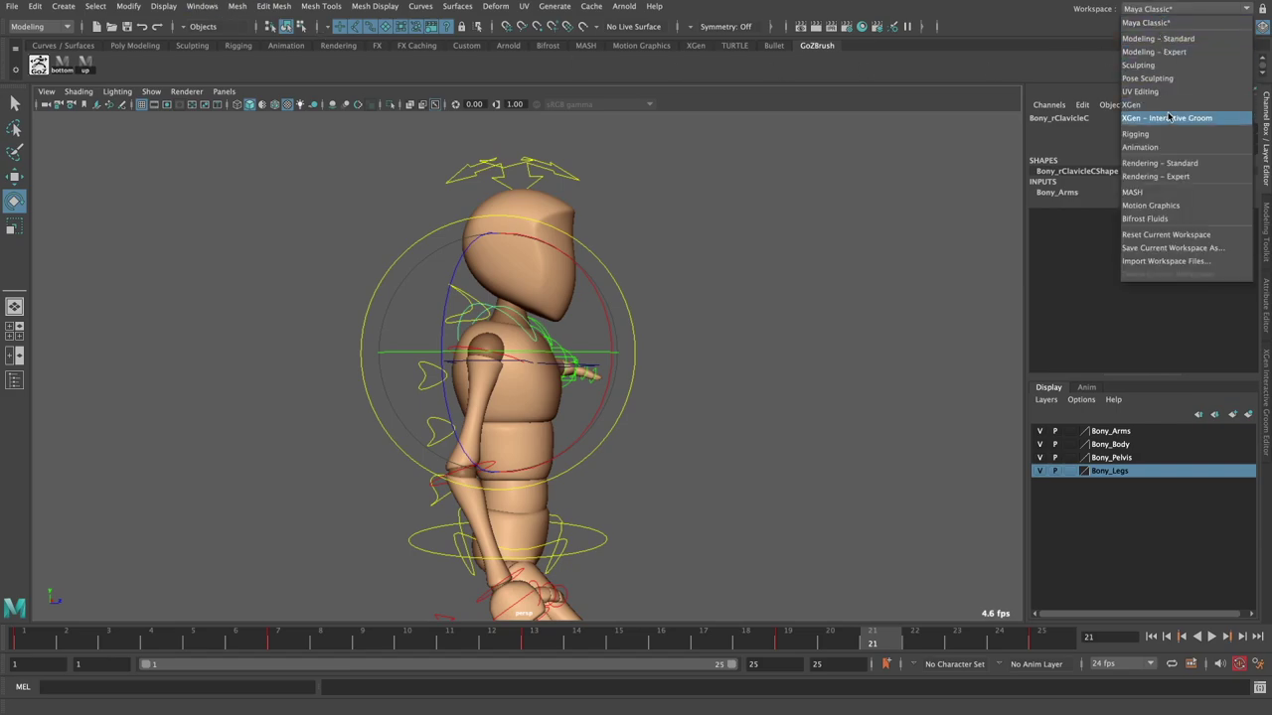
{"action": "left_click", "coordinate": [1171, 147]}
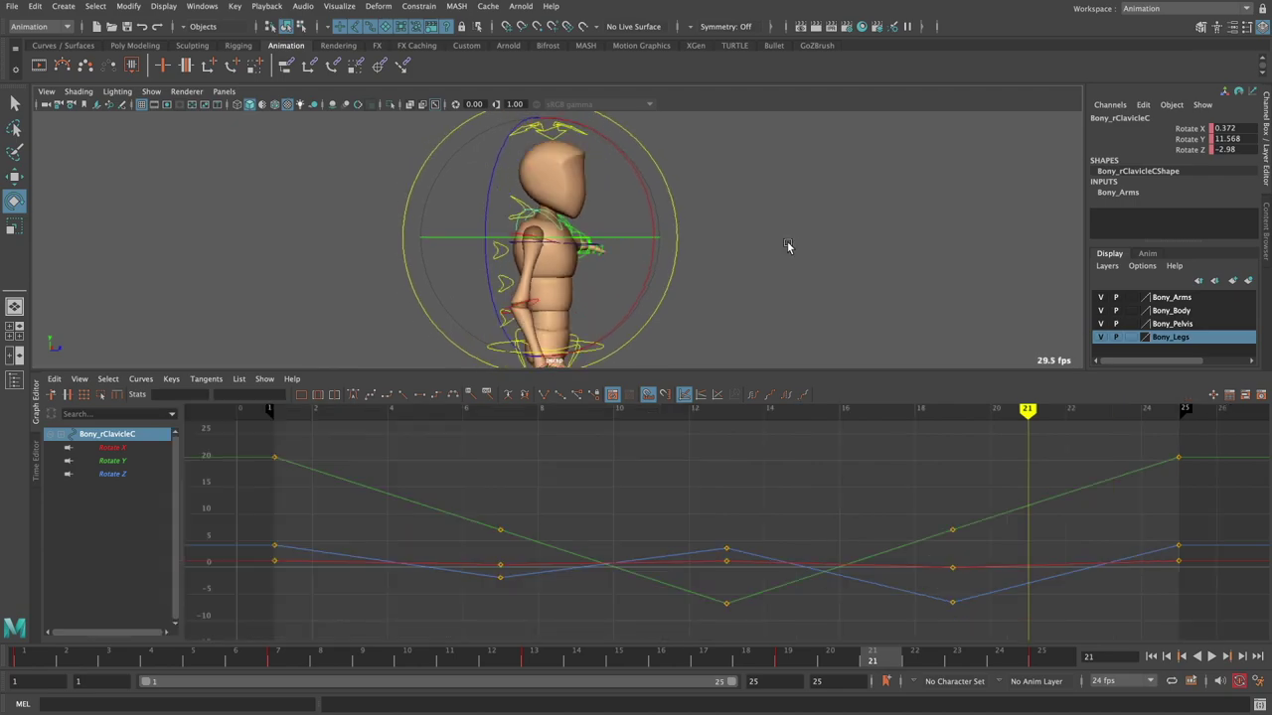
{"action": "scroll", "coordinate": [695, 487], "scroll_direction": "down", "scroll_amount": 5}
{"action": "scroll", "coordinate": [642, 489], "scroll_direction": "down", "scroll_amount": 2}
- Select all of the right clavicle's keys and give them spline tangents
{"action": "left_click_drag", "start_coordinate": [504, 460], "coordinate": [841, 624]}
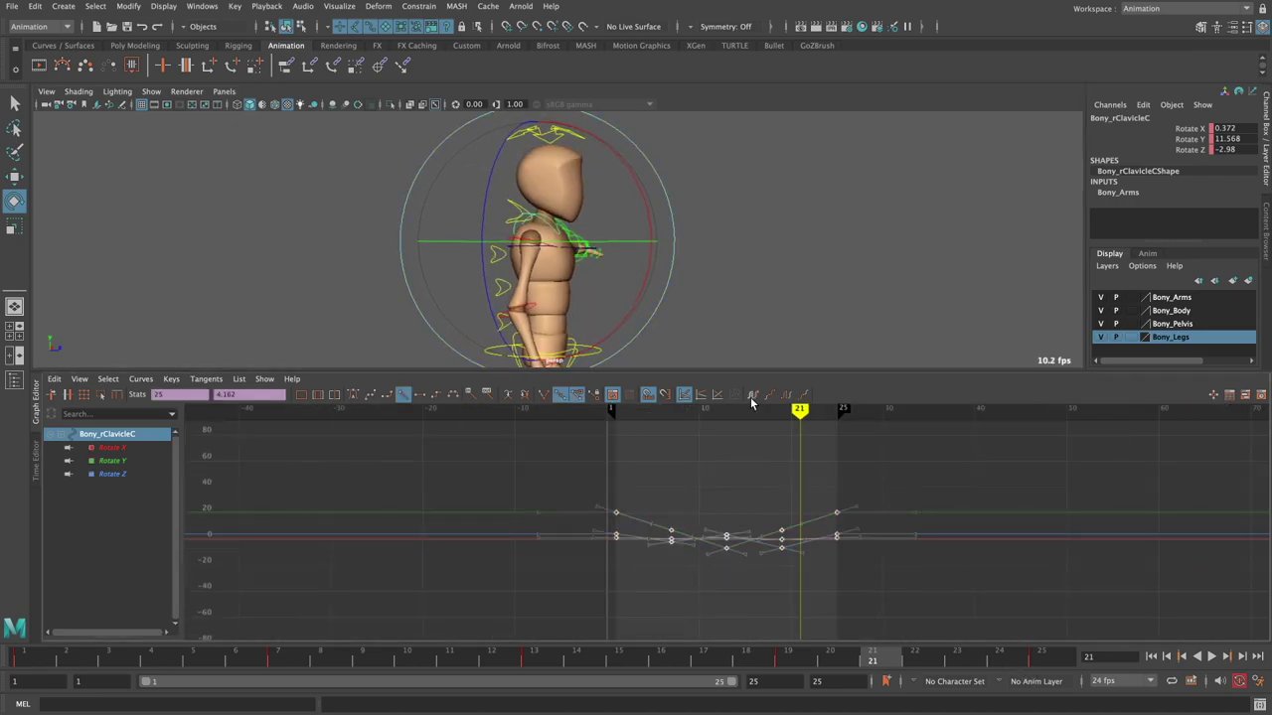
{"action": "left_click", "coordinate": [544, 497]}
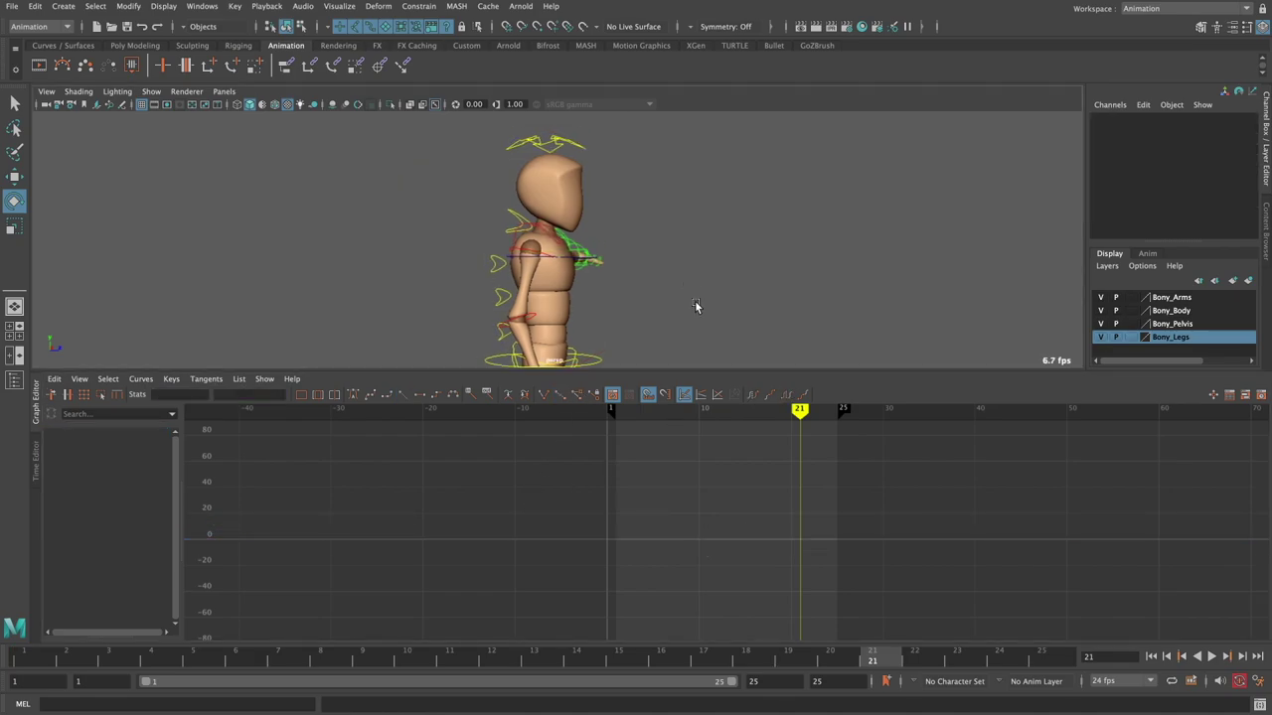
{"action": "left_click_drag", "start_coordinate": [695, 306], "coordinate": [582, 263], "text": "alt"}
{"action": "left_click", "coordinate": [554, 243]}
{"action": "key", "text": "f"}
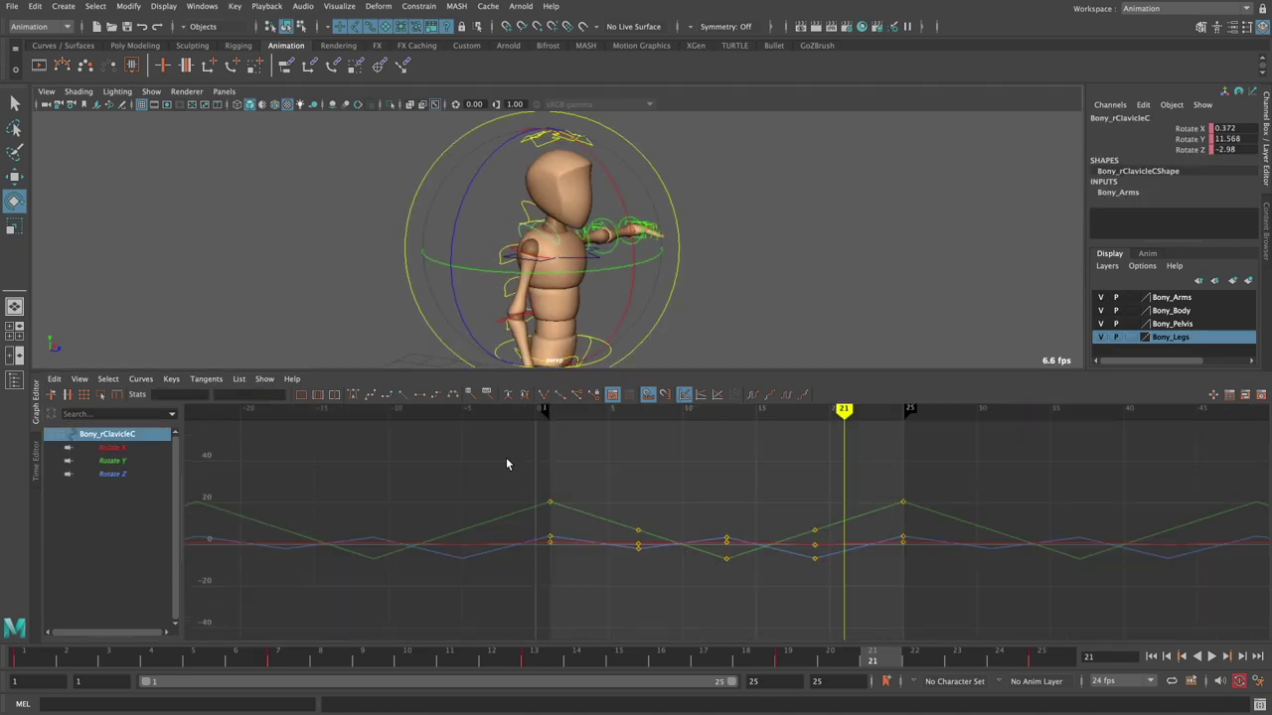
{"action": "left_click", "coordinate": [422, 396]}
{"action": "left_click", "coordinate": [402, 470]}
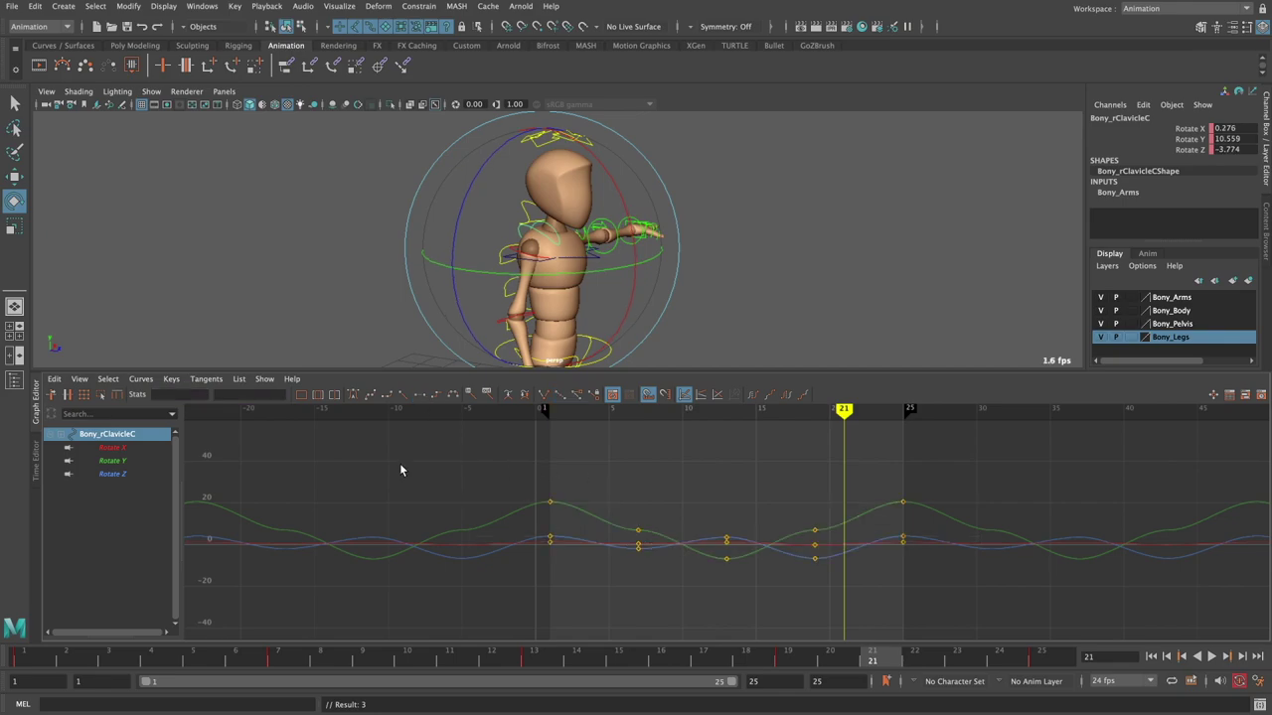
- Steepen the clavicle's Rotate Y tangent around frame 16
{"action": "left_click", "coordinate": [111, 447]}
{"action": "key", "text": "f"}
{"action": "middle_click_drag", "start_coordinate": [638, 531], "coordinate": [596, 534], "text": "alt"}
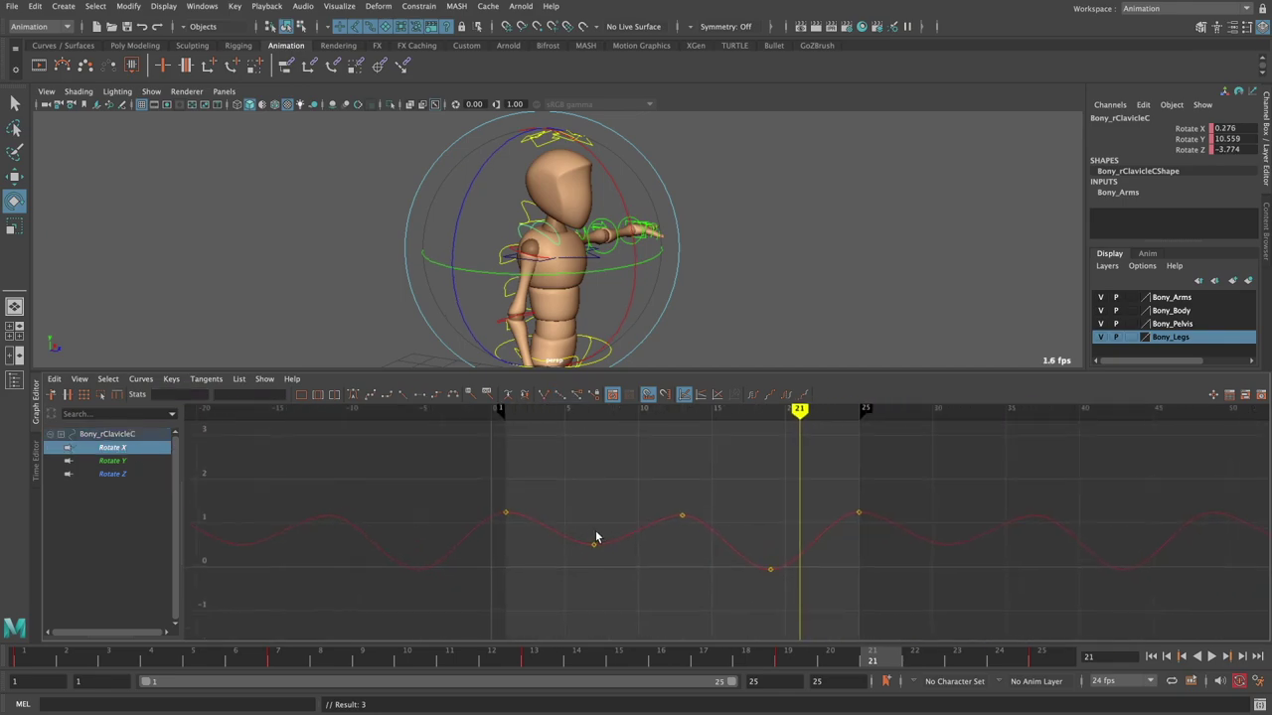
{"action": "key", "text": "w"}
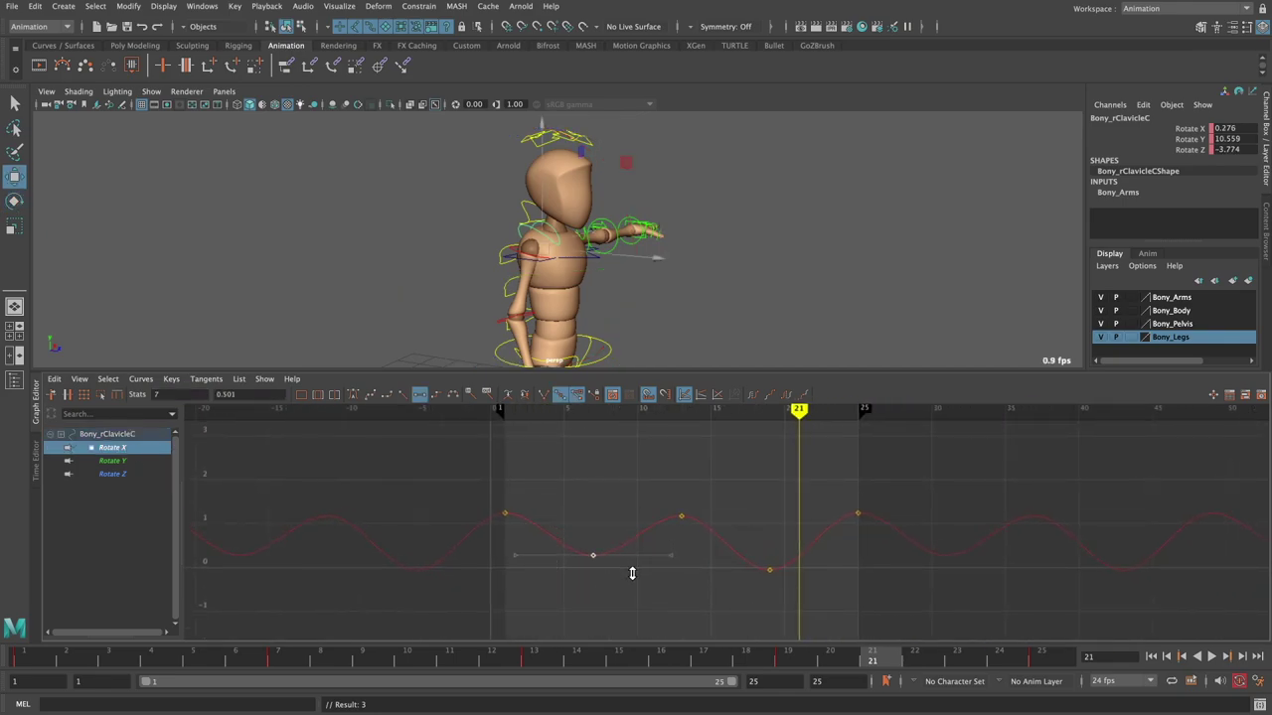
{"action": "left_click", "coordinate": [117, 464]}
{"action": "key", "text": "f"}
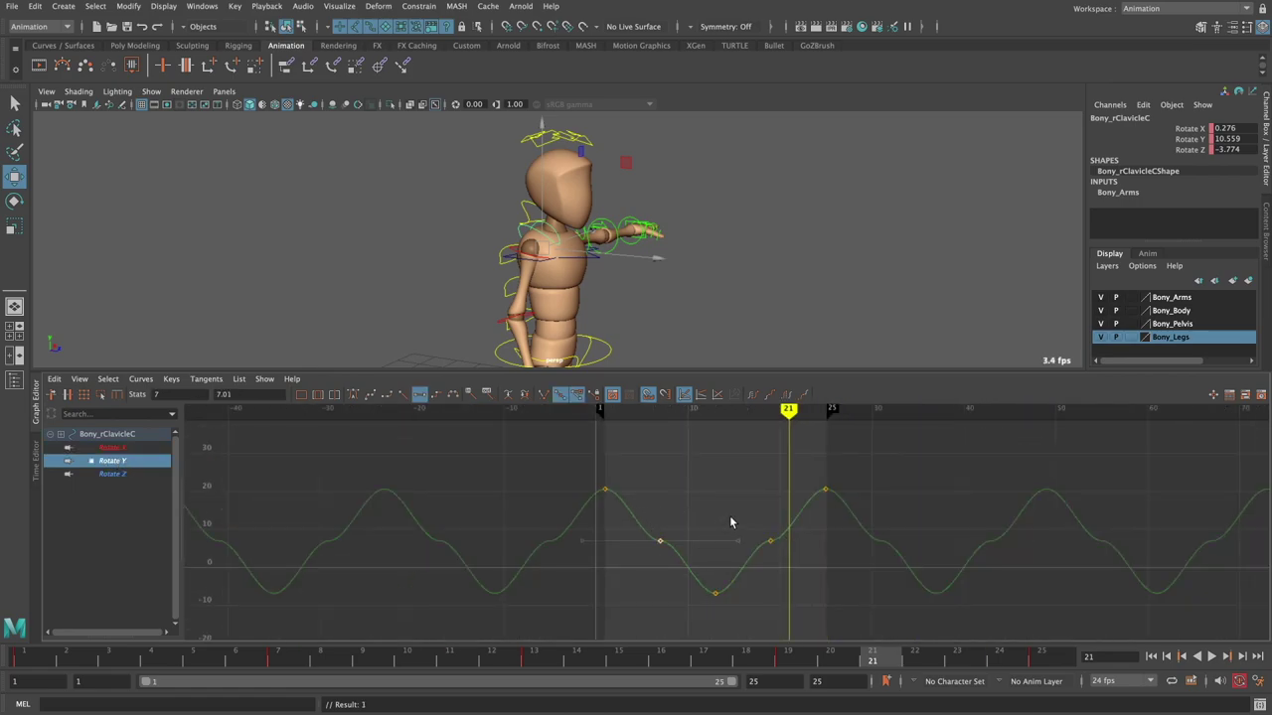
{"action": "left_click_drag", "start_coordinate": [743, 560], "coordinate": [743, 562]}
{"action": "middle_click_drag", "start_coordinate": [743, 562], "coordinate": [645, 616]}
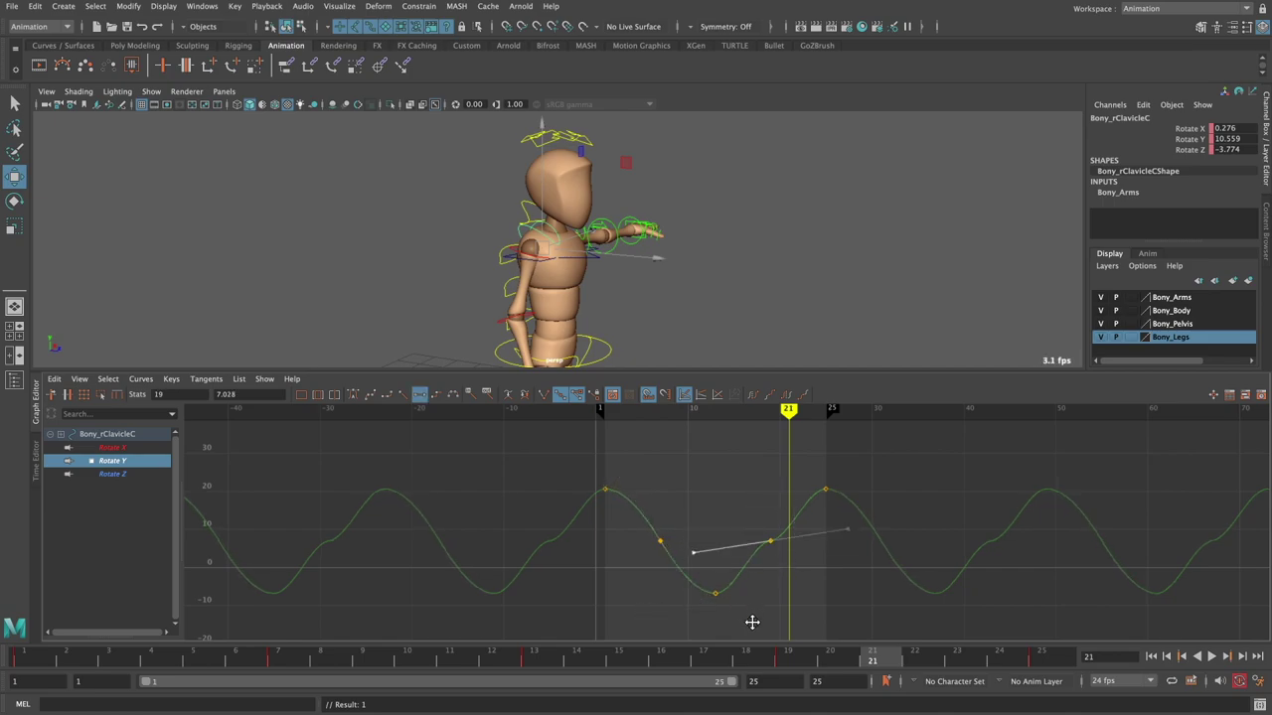
{"action": "middle_click_drag", "start_coordinate": [752, 622], "coordinate": [758, 630]}
{"action": "mouse_move", "coordinate": [758, 630]}
{"action": "right_mouse_down", "text": "alt+shift"}
{"action": "mouse_move", "coordinate": [769, 533]}
{"action": "mouse_move", "coordinate": [752, 517]}
{"action": "right_mouse_up", "text": "alt+shift"}
- Set the Rotate Z keys at frames 7 and 20 to about -5
{"action": "left_click", "coordinate": [112, 473]}
{"action": "key", "text": "f"}
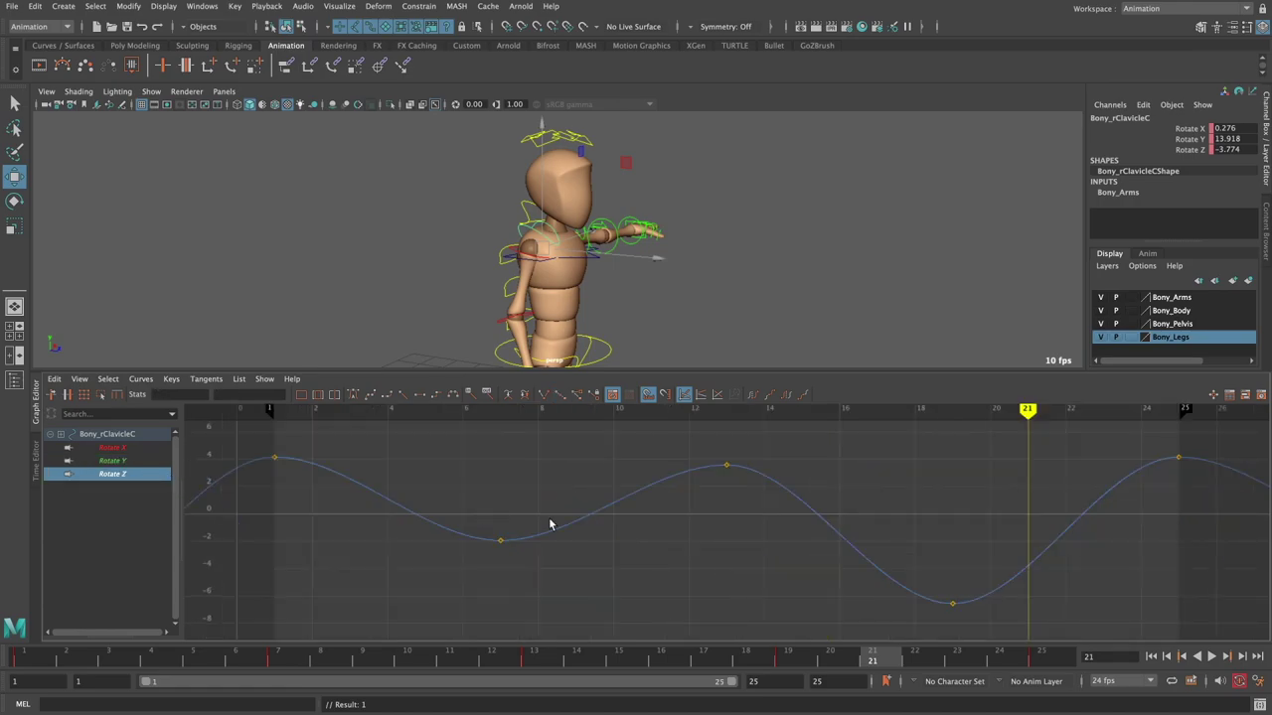
{"action": "right_click_drag", "start_coordinate": [636, 528], "coordinate": [590, 528], "text": "alt"}
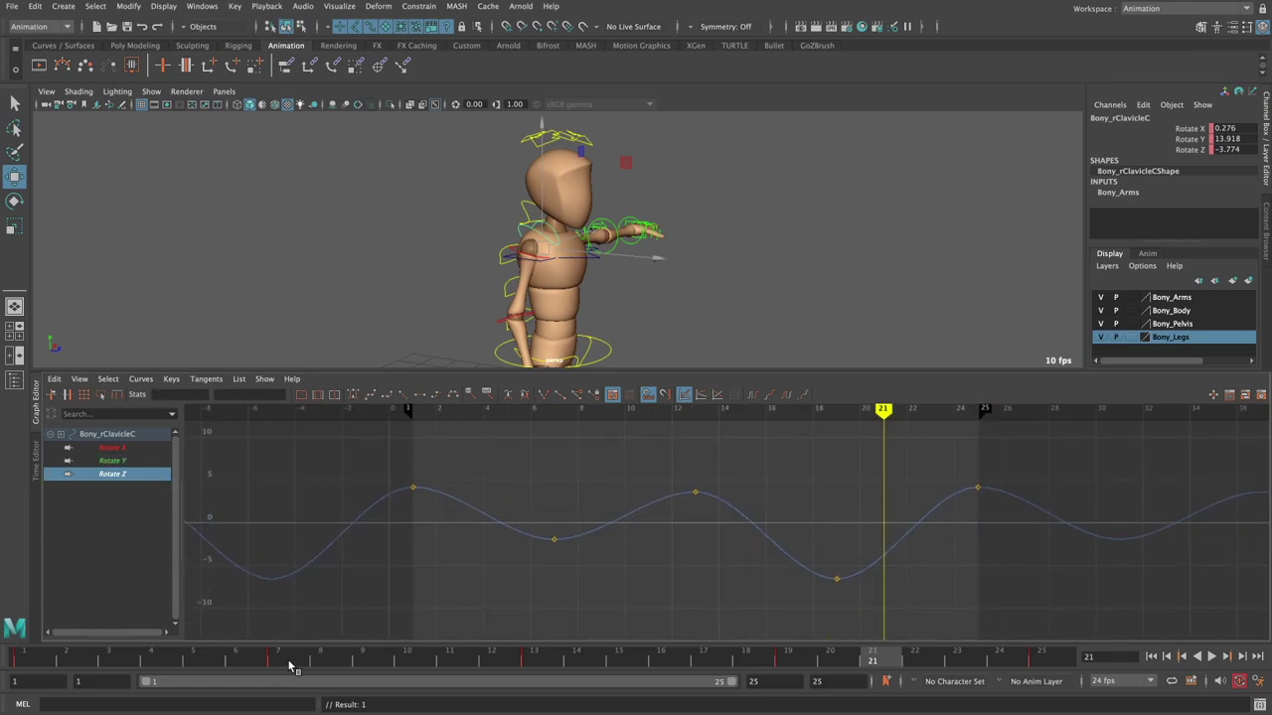
{"action": "left_click_drag", "start_coordinate": [238, 662], "coordinate": [277, 664]}
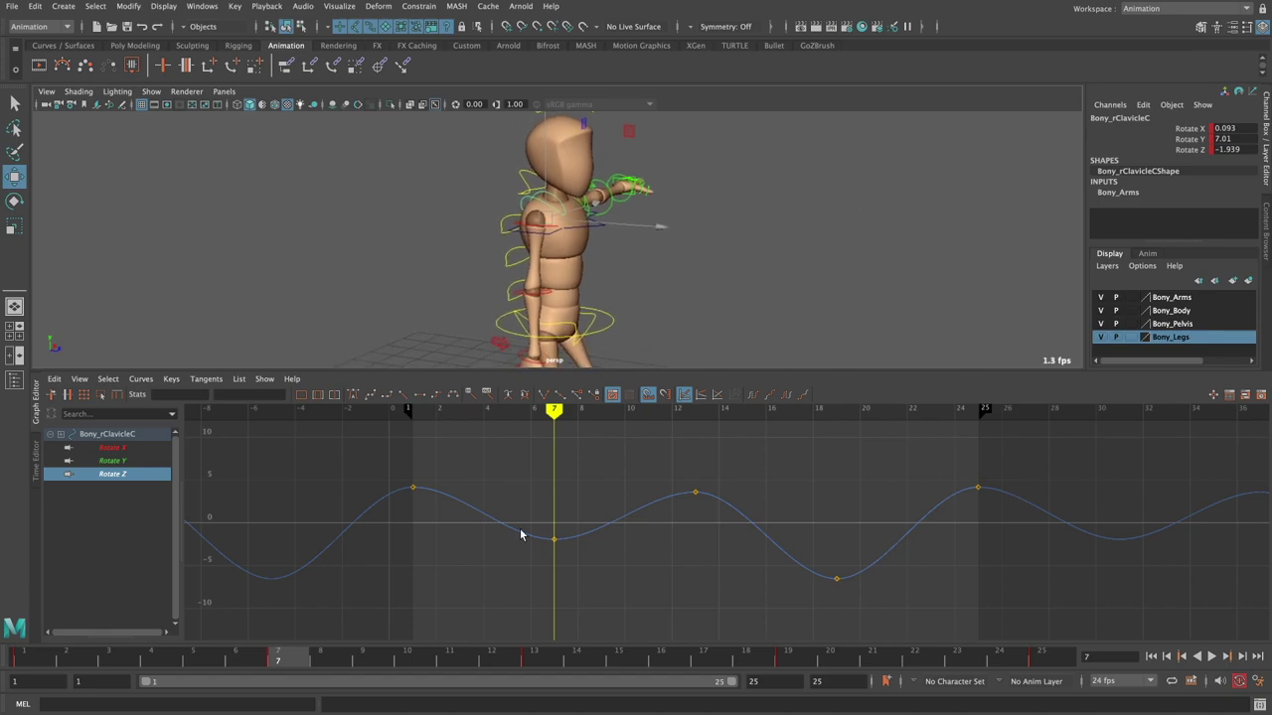
{"action": "left_click_drag", "start_coordinate": [529, 517], "coordinate": [580, 574]}
{"action": "middle_click_drag", "start_coordinate": [585, 597], "coordinate": [585, 602], "text": "shift"}
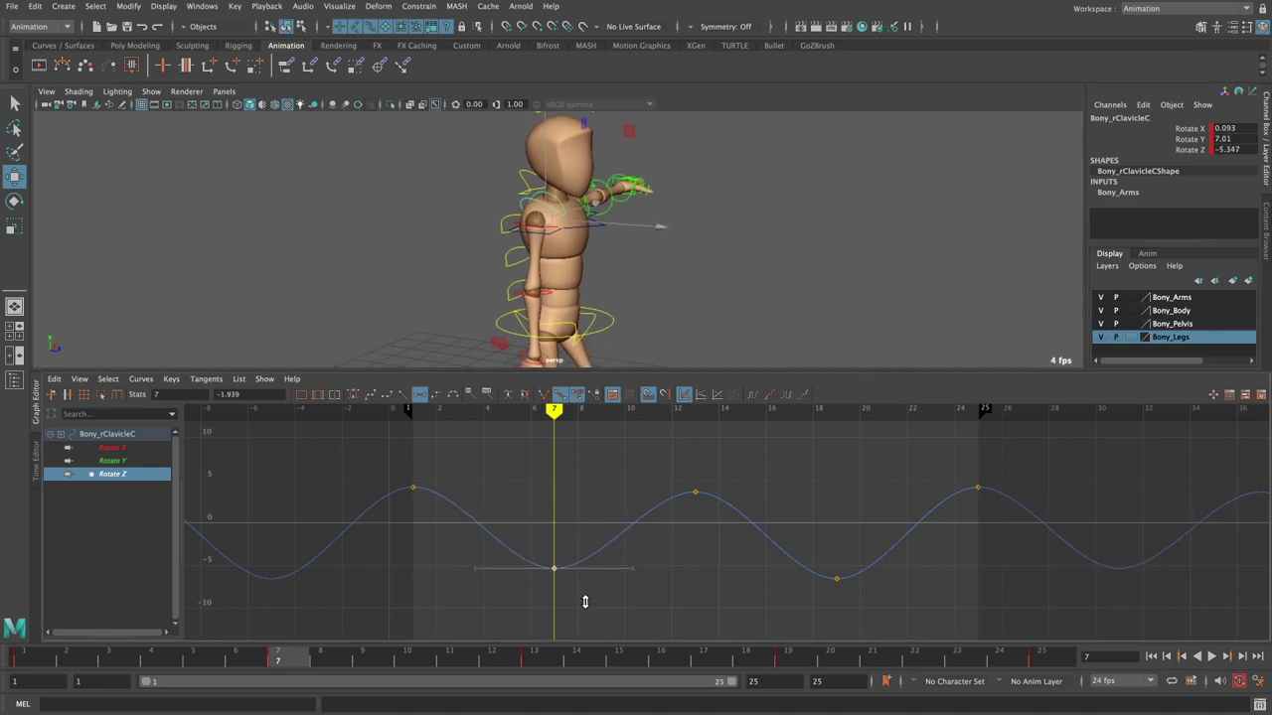
{"action": "middle_click_drag", "start_coordinate": [824, 521], "coordinate": [825, 512], "text": "shift"}
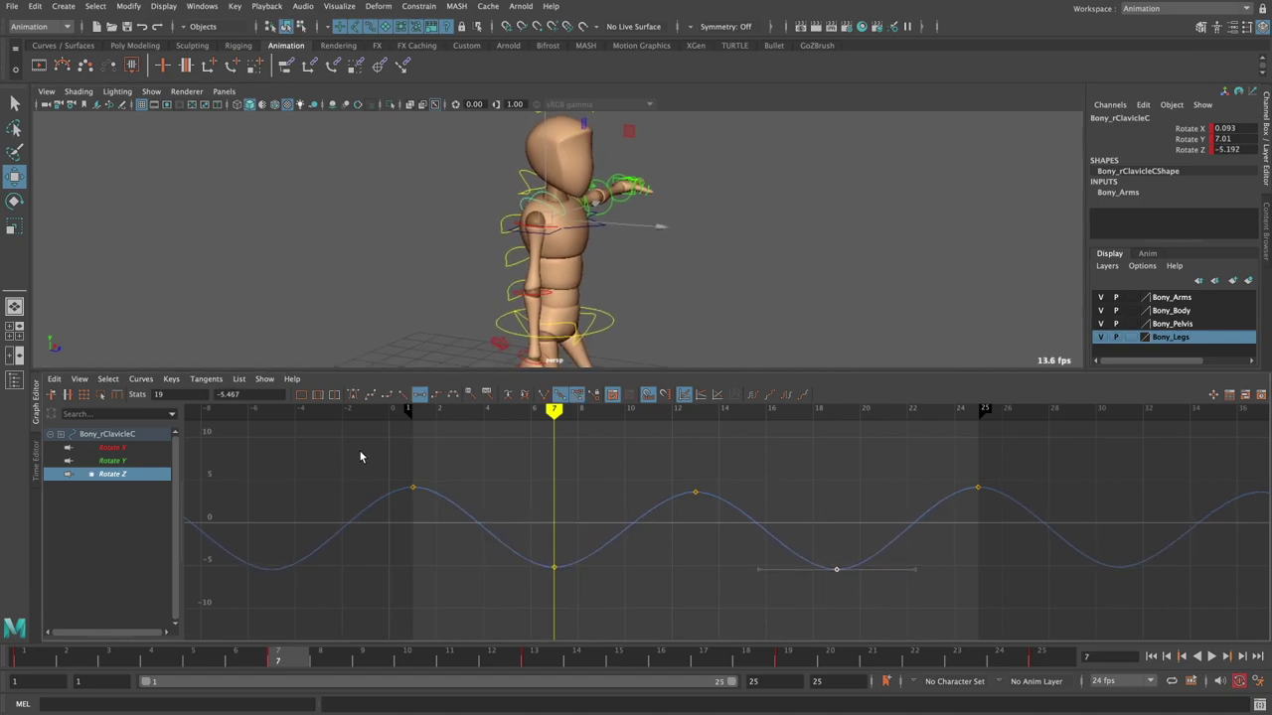
{"action": "left_click_drag", "start_coordinate": [596, 298], "coordinate": [715, 286], "text": "alt"}
- Make all right shoulder FK rotation curves cycle before and after, with spline tangents
{"action": "left_click", "coordinate": [596, 256]}
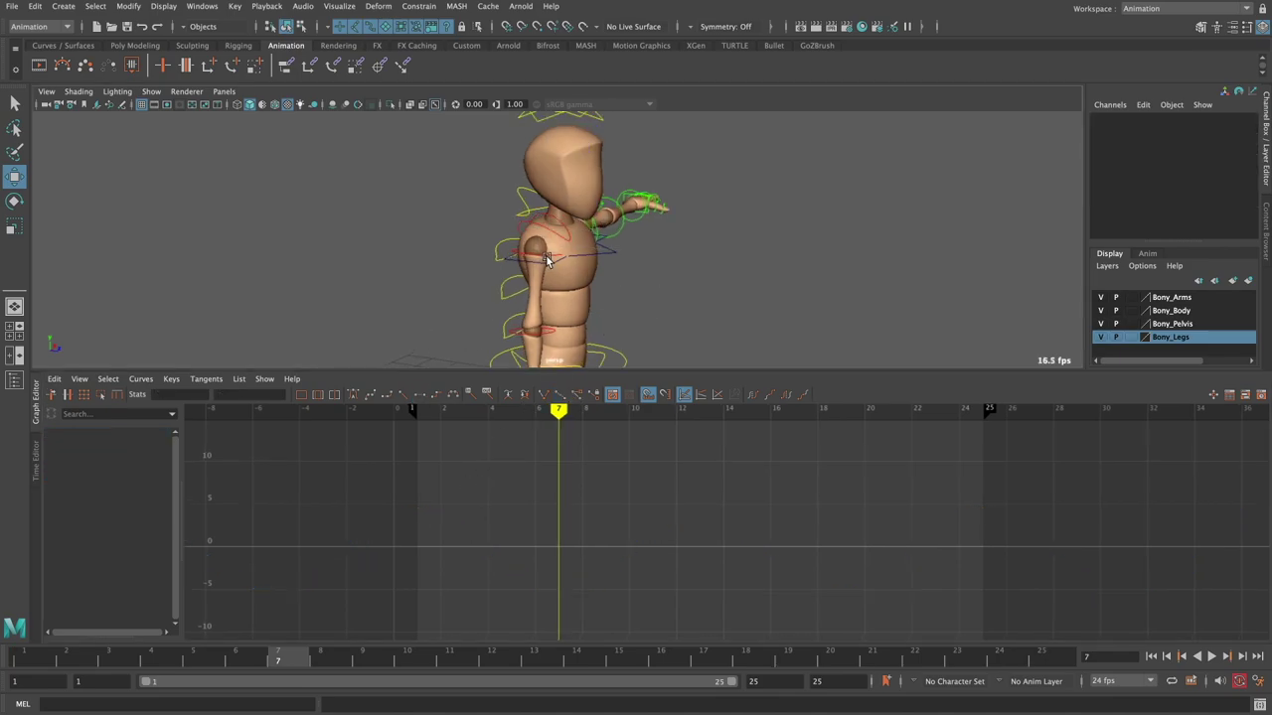
{"action": "left_click_drag", "start_coordinate": [608, 287], "coordinate": [556, 298], "text": "alt"}
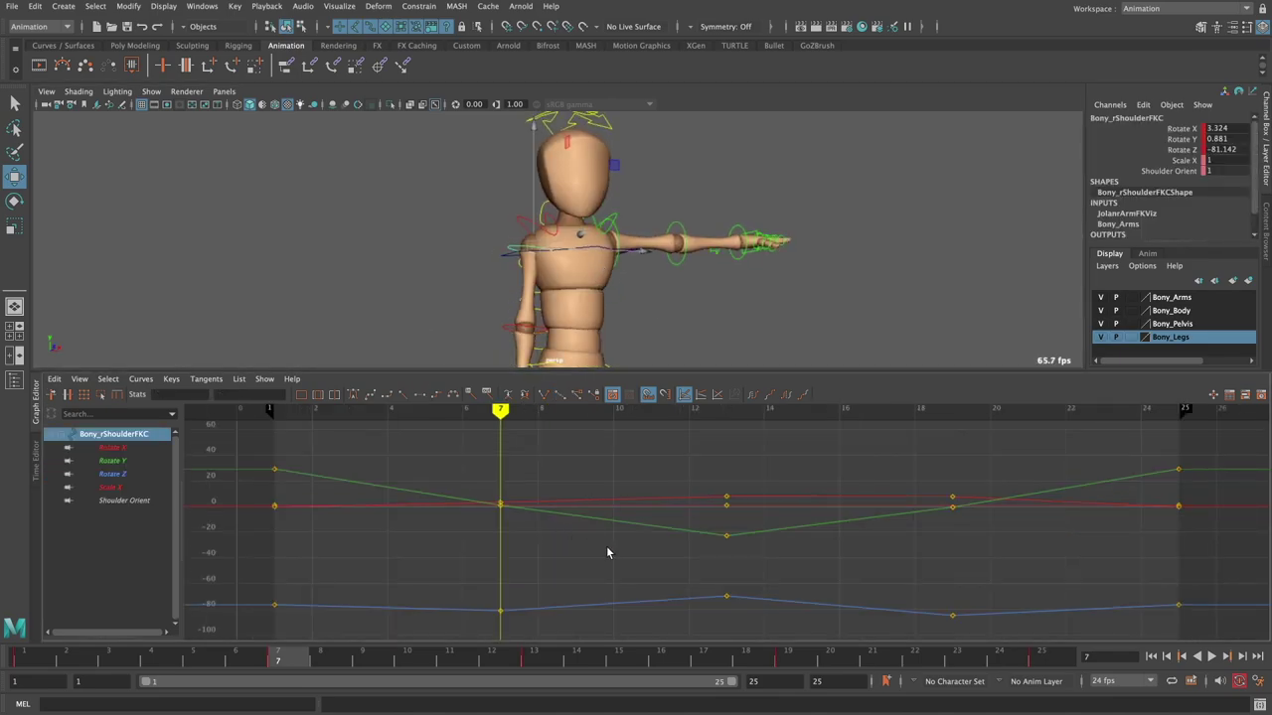
{"action": "right_click_drag", "start_coordinate": [608, 554], "coordinate": [643, 537], "text": "alt"}
{"action": "left_click_drag", "start_coordinate": [643, 537], "coordinate": [833, 433]}
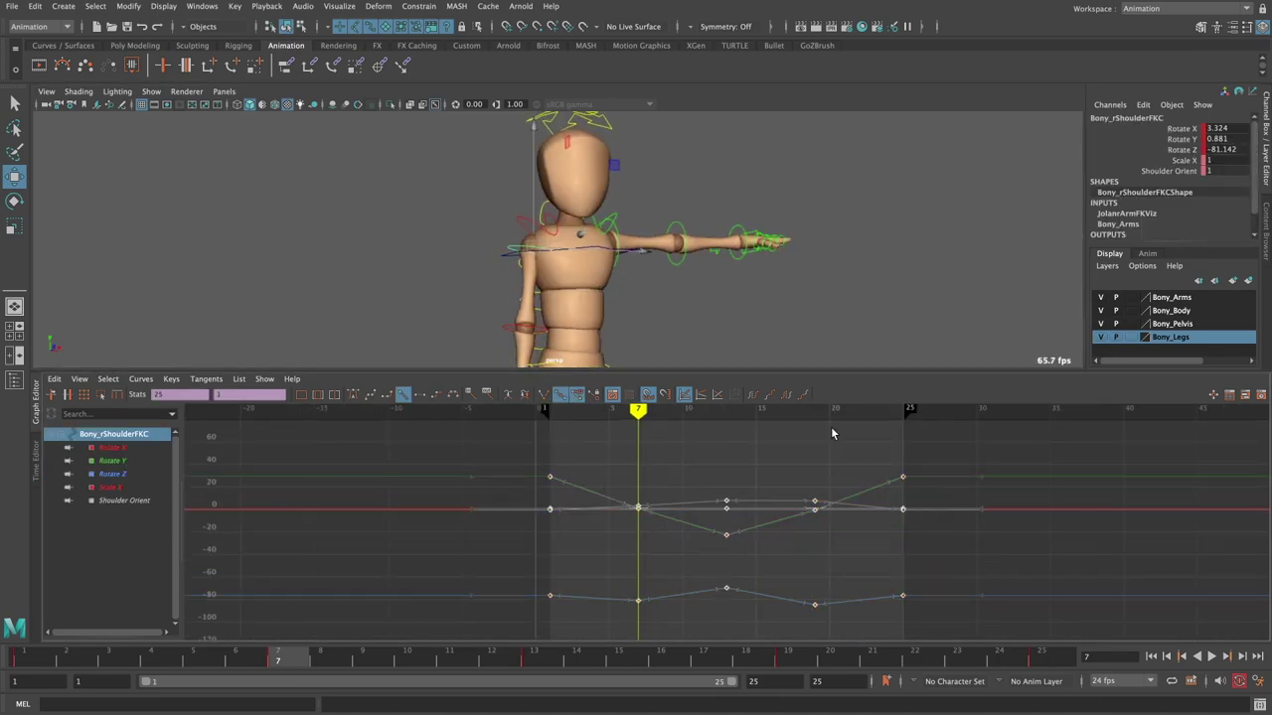
{"action": "left_click", "coordinate": [753, 395]}
{"action": "left_click", "coordinate": [785, 395]}
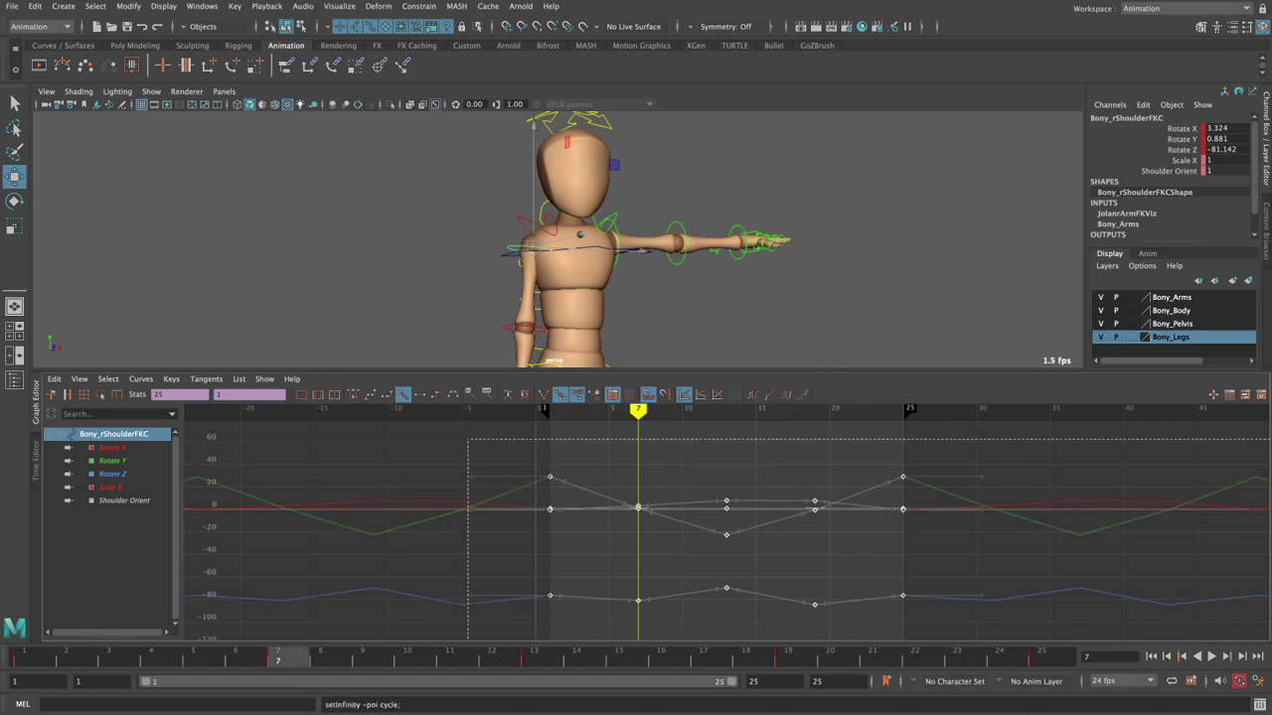
{"action": "left_click", "coordinate": [420, 398]}
{"action": "right_click_drag", "start_coordinate": [427, 465], "coordinate": [238, 465], "text": "alt"}
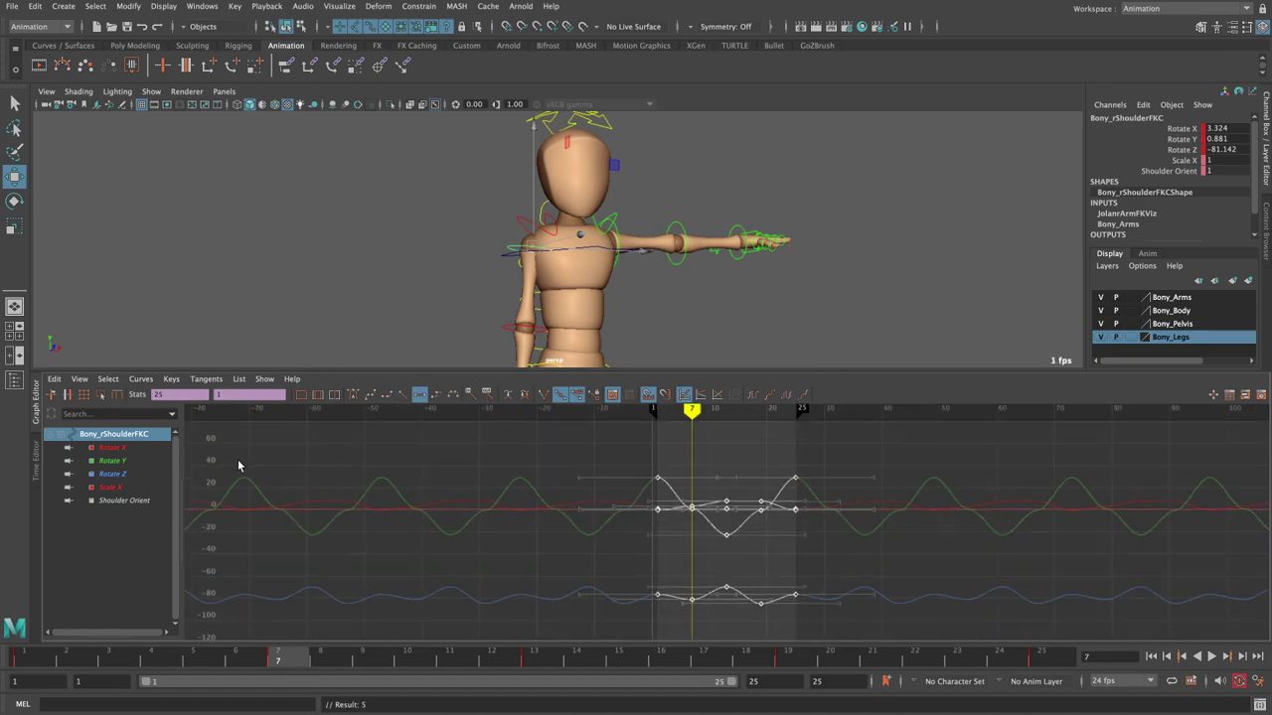
- Isolate the shoulder's Rotate X curve and select its frame-7 key
{"action": "left_click", "coordinate": [112, 447]}
{"action": "key", "text": "f"}
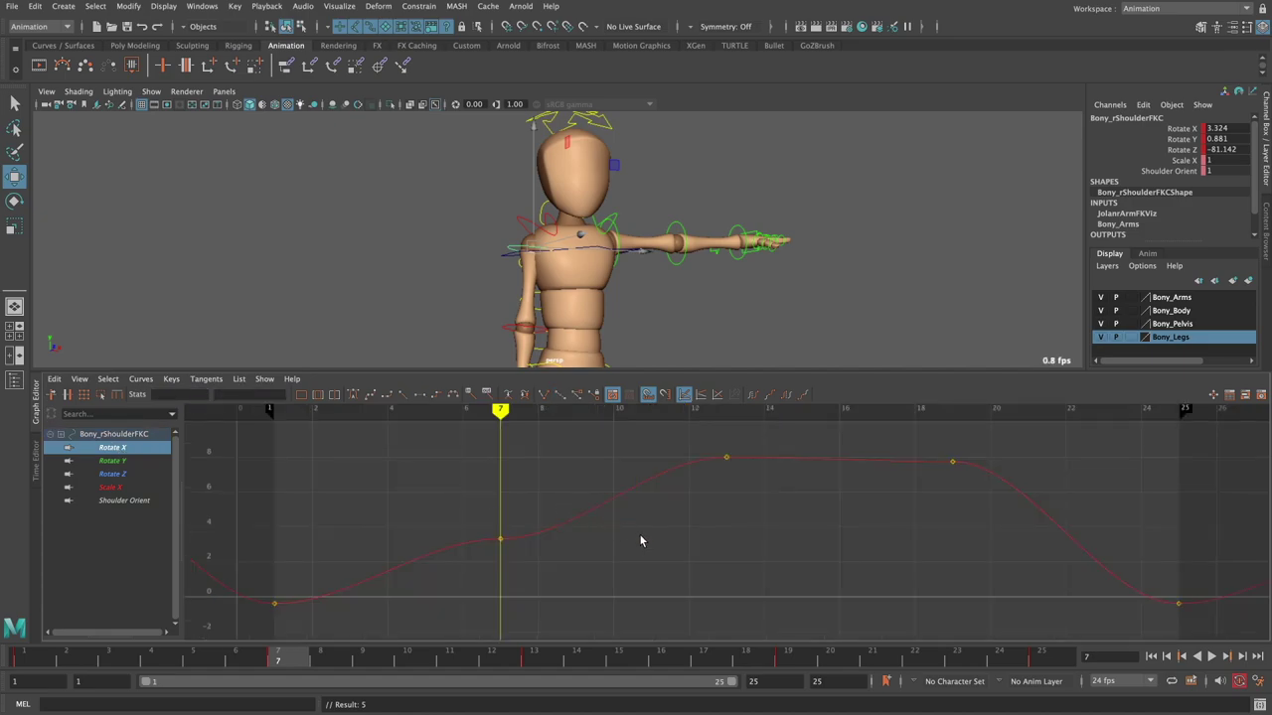
{"action": "right_click_drag", "start_coordinate": [629, 537], "coordinate": [670, 525], "text": "alt"}
{"action": "middle_click_drag", "start_coordinate": [670, 525], "coordinate": [656, 505], "text": "alt"}
{"action": "left_click_drag", "start_coordinate": [582, 504], "coordinate": [661, 569]}
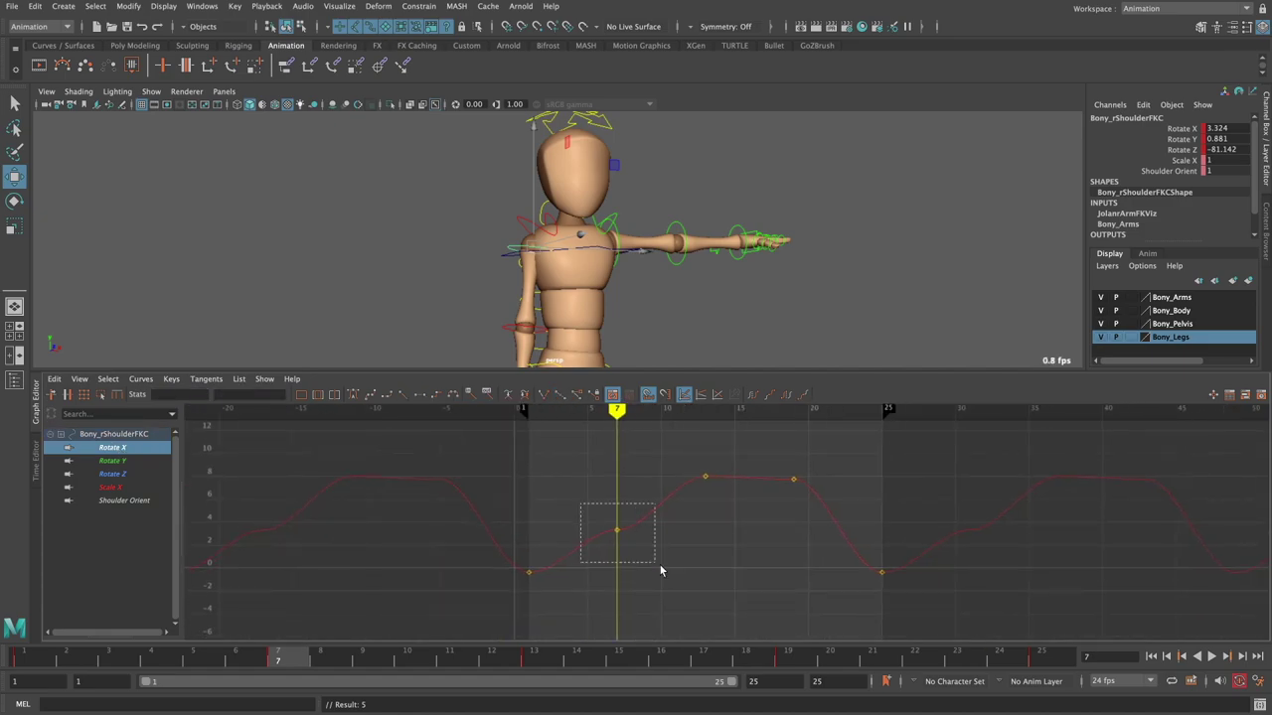
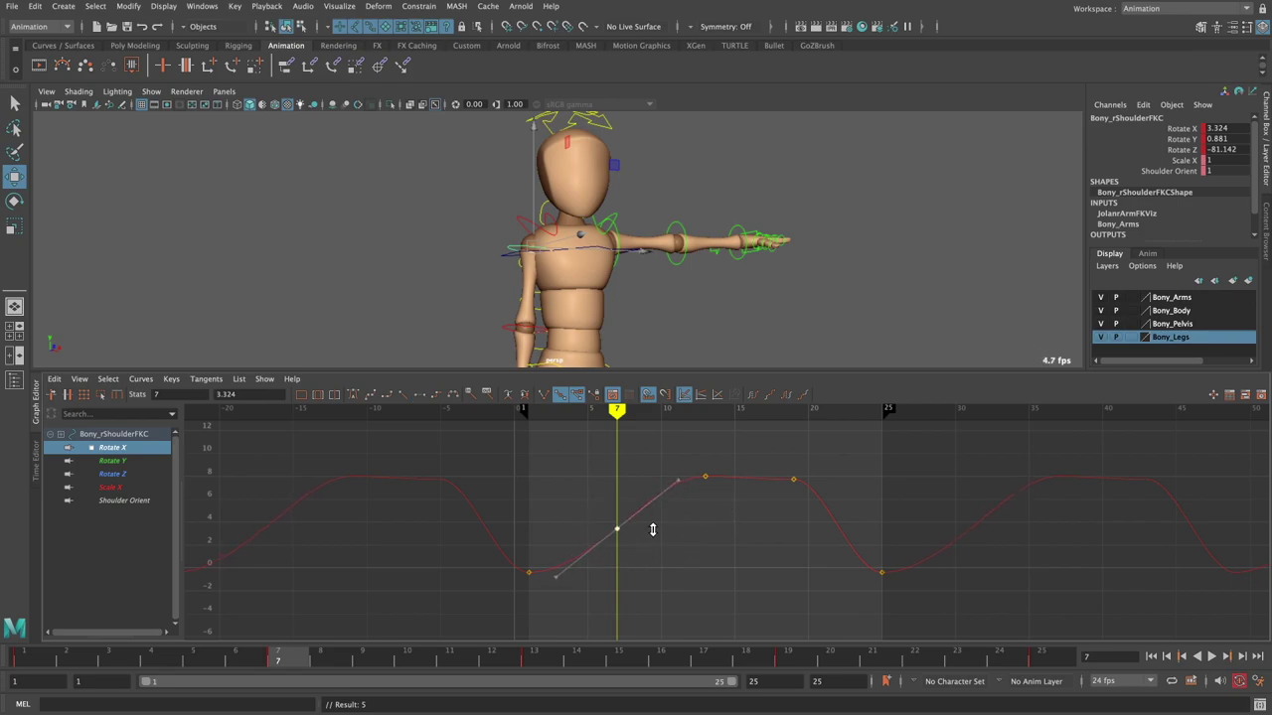
- Go to frame 19 and select the shoulder's Rotate X key there
{"action": "left_click_drag", "start_coordinate": [655, 288], "coordinate": [618, 249], "text": "alt"}
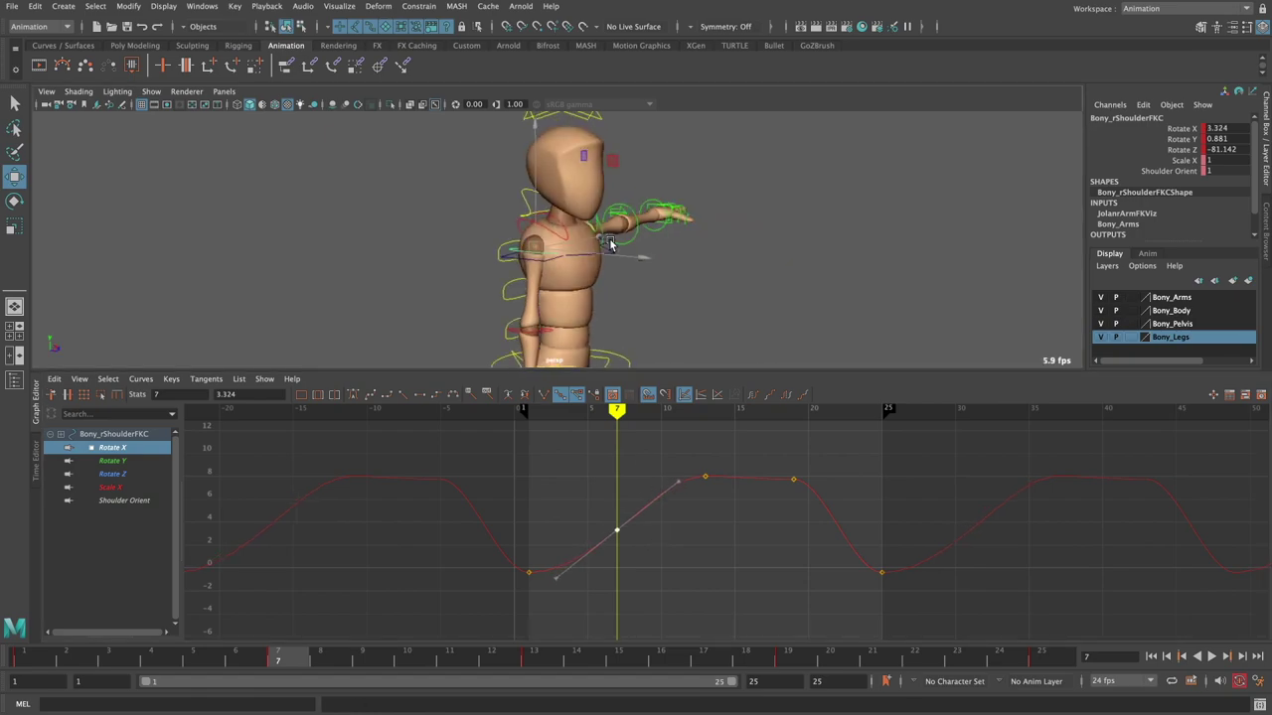
{"action": "left_click_drag", "start_coordinate": [651, 663], "coordinate": [788, 663]}
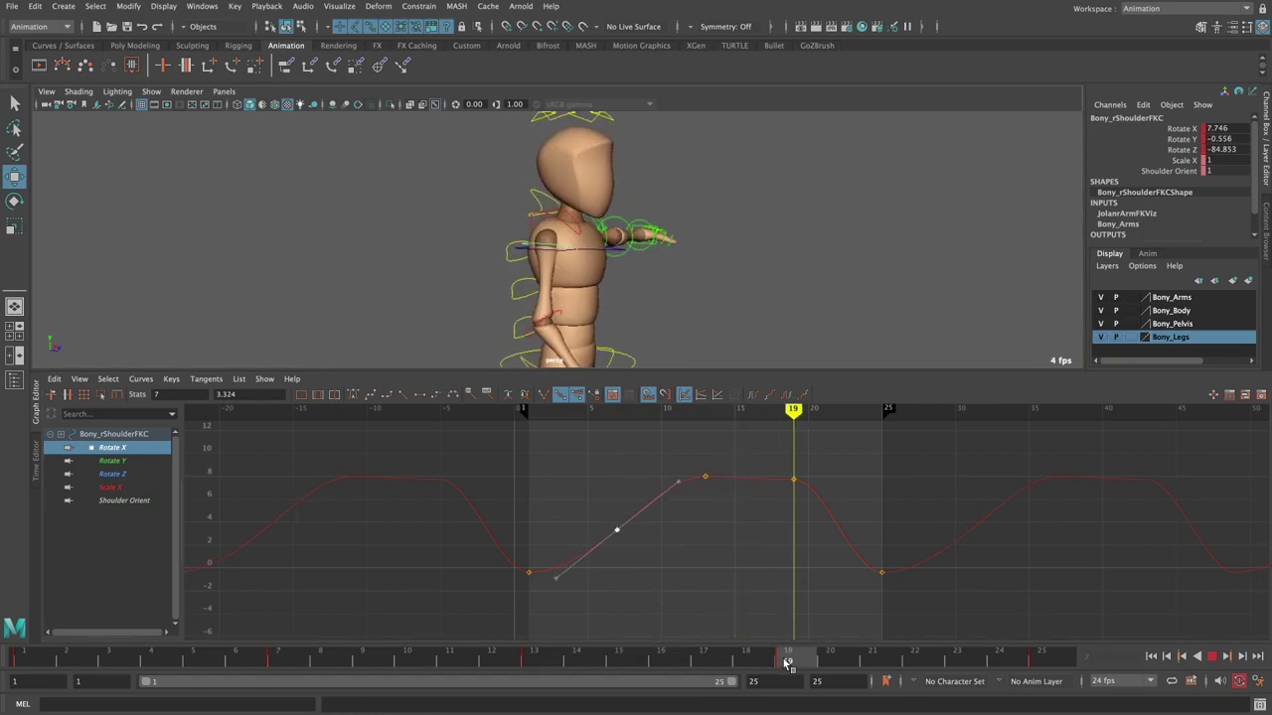
{"action": "left_click_drag", "start_coordinate": [828, 450], "coordinate": [795, 500]}
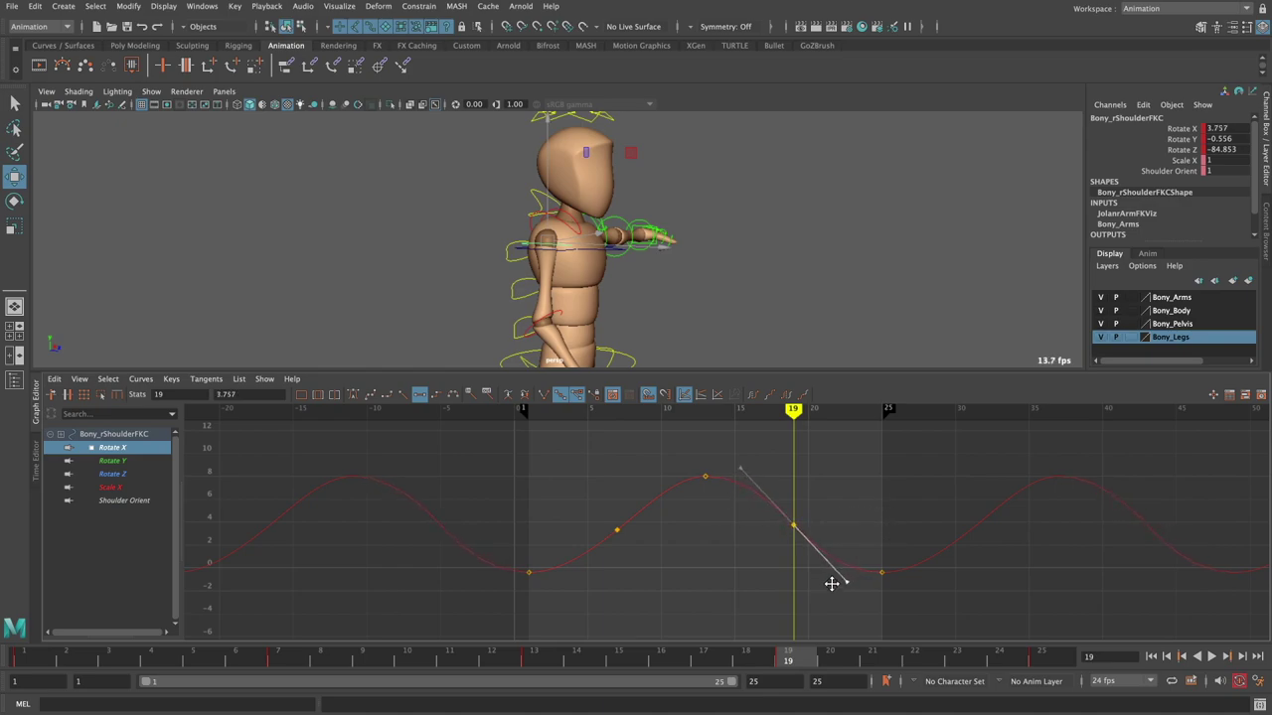
- Isolate the shoulder's Rotate Y curve and reshape its tangents at frames 7 and 19
{"action": "left_click", "coordinate": [112, 461]}
{"action": "key", "text": "a"}
{"action": "key", "text": "f"}
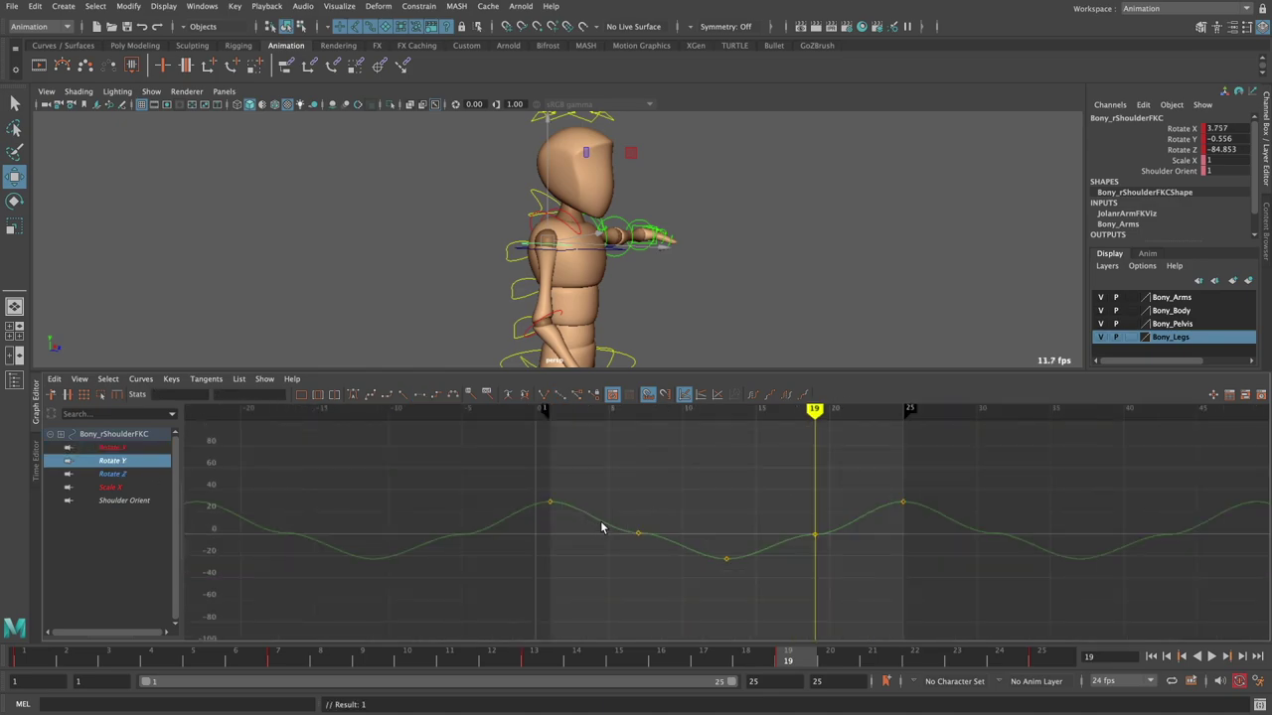
{"action": "left_click_drag", "start_coordinate": [659, 496], "coordinate": [596, 547]}
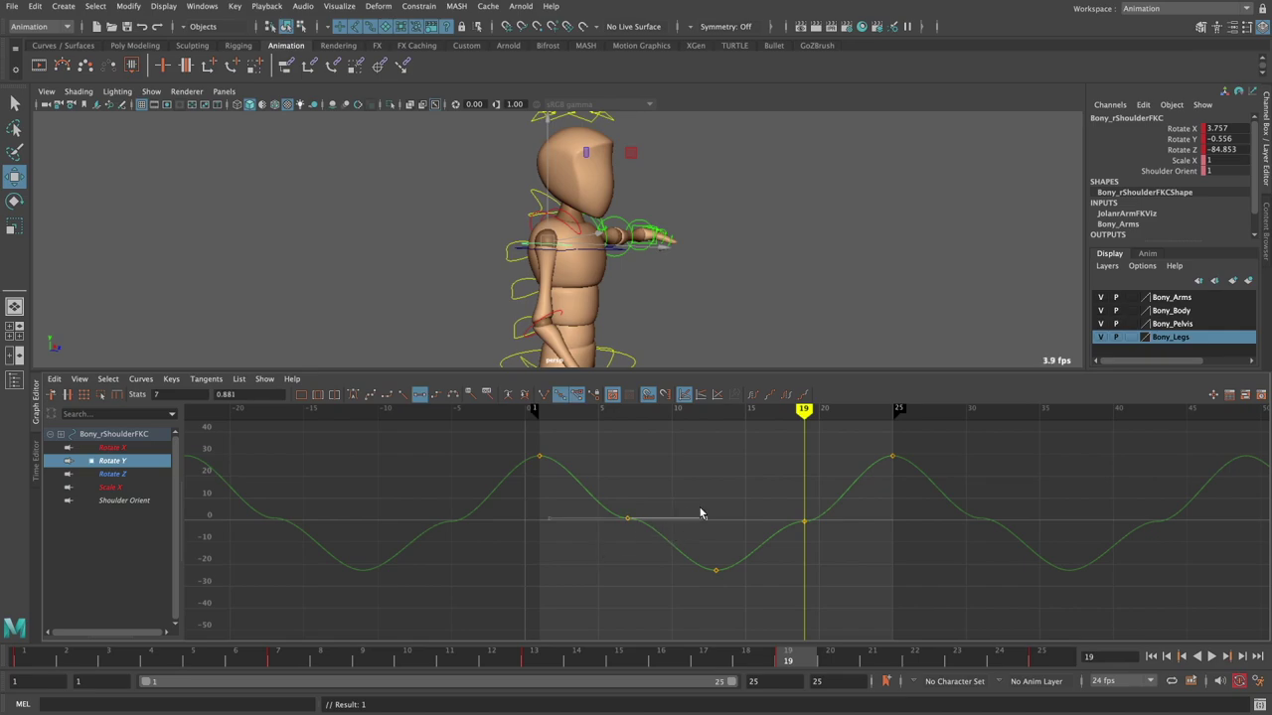
{"action": "middle_click_drag", "start_coordinate": [727, 545], "coordinate": [696, 579]}
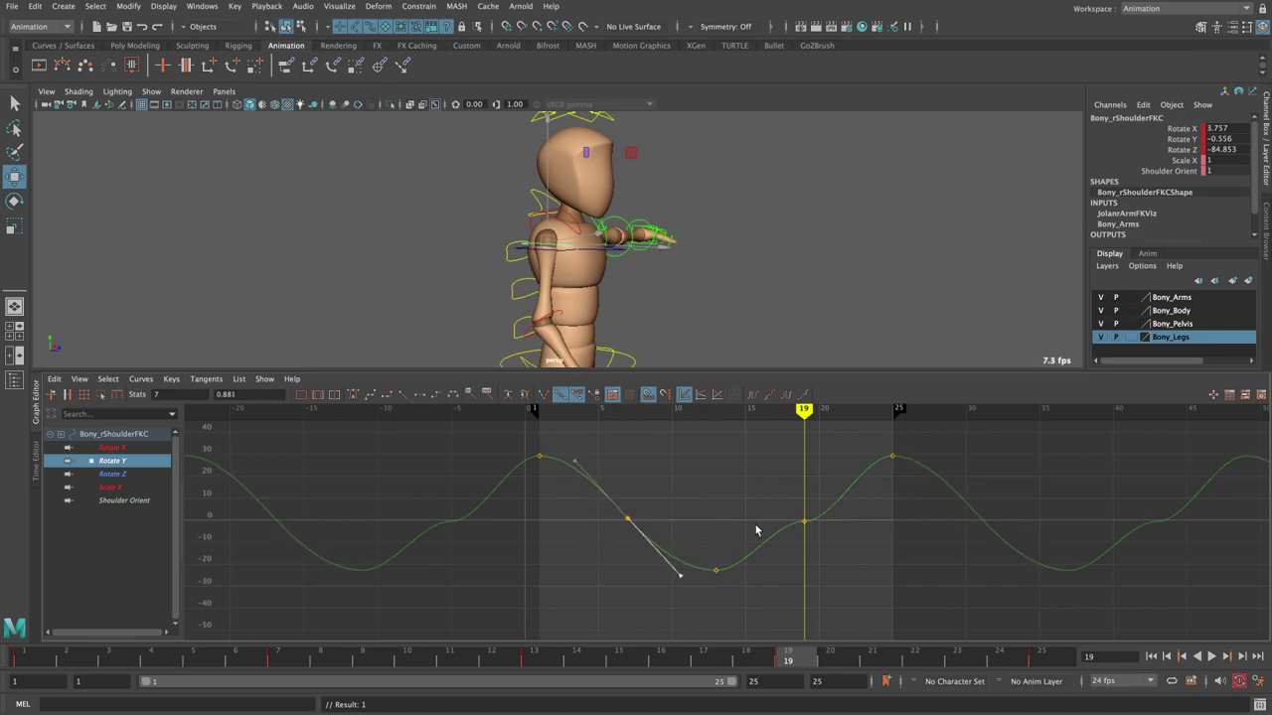
{"action": "left_click_drag", "start_coordinate": [750, 549], "coordinate": [751, 552]}
{"action": "middle_click_drag", "start_coordinate": [751, 552], "coordinate": [789, 614]}
{"action": "left_click", "coordinate": [113, 474]}
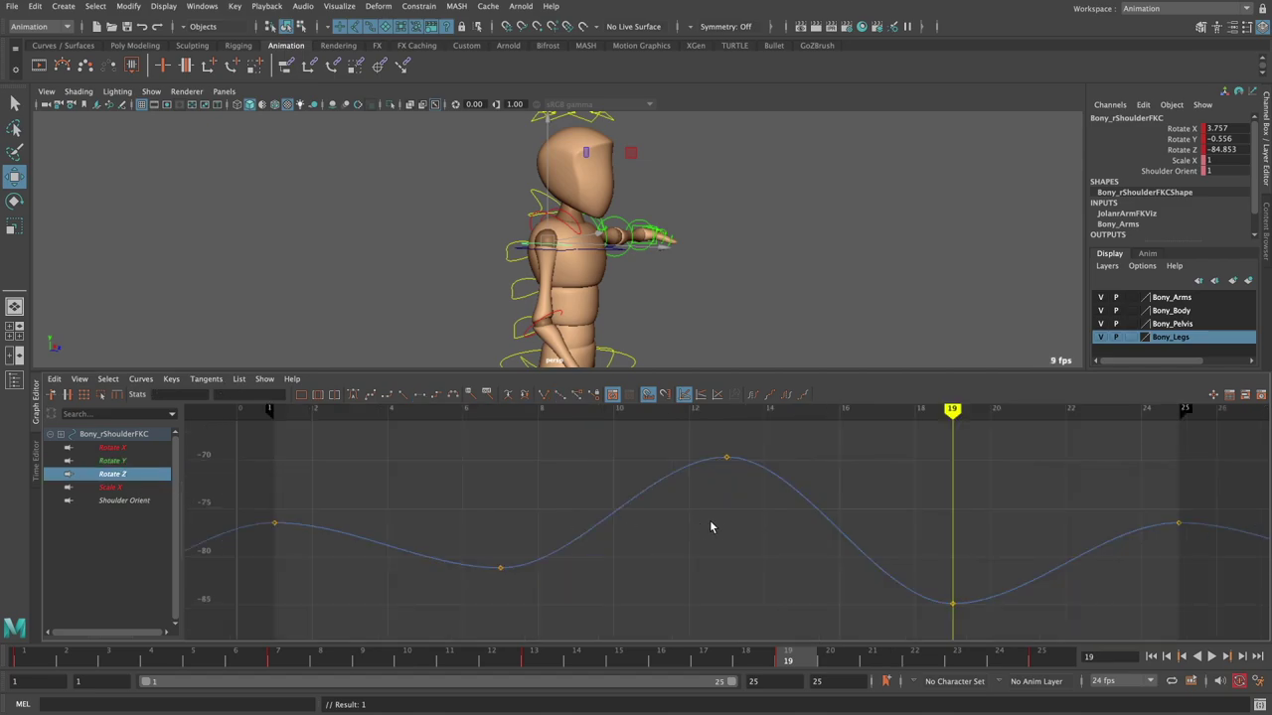
- Lower the shoulder's Rotate Z key at frame 7 to about -83.08
{"action": "key", "text": "f"}
{"action": "middle_click_drag", "start_coordinate": [708, 497], "coordinate": [685, 492], "text": "alt"}
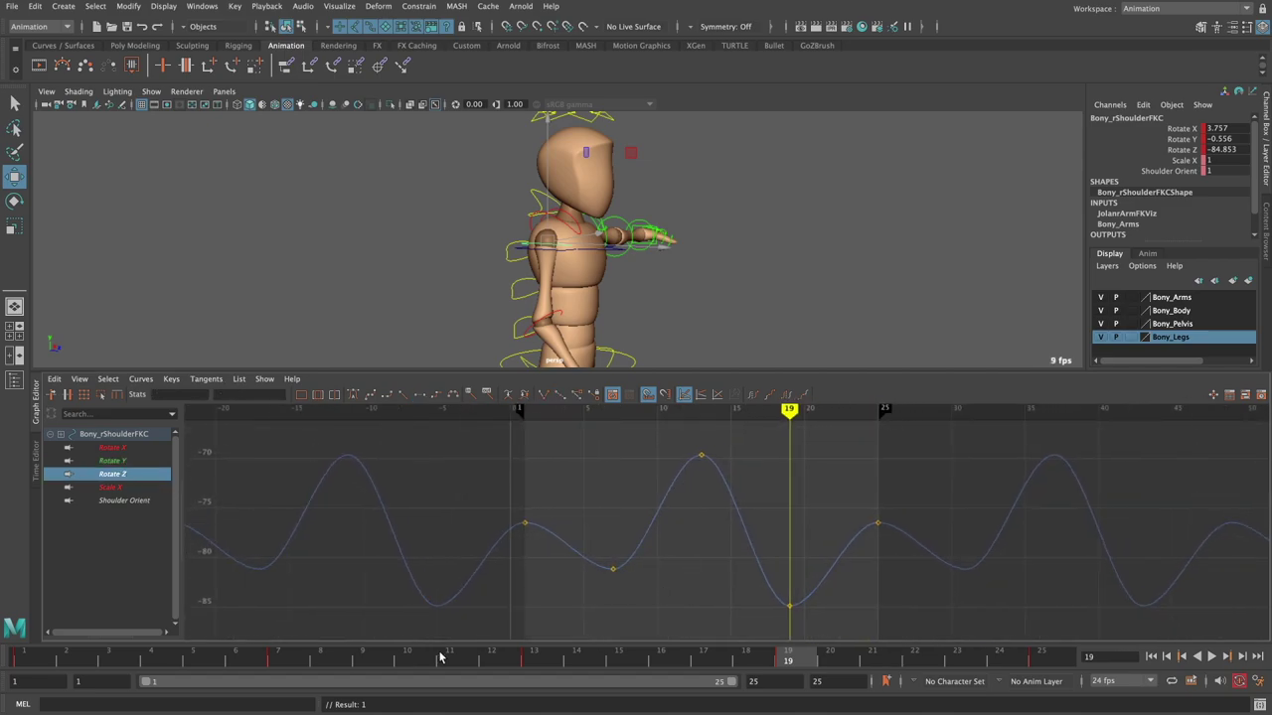
{"action": "left_click_drag", "start_coordinate": [309, 659], "coordinate": [278, 663]}
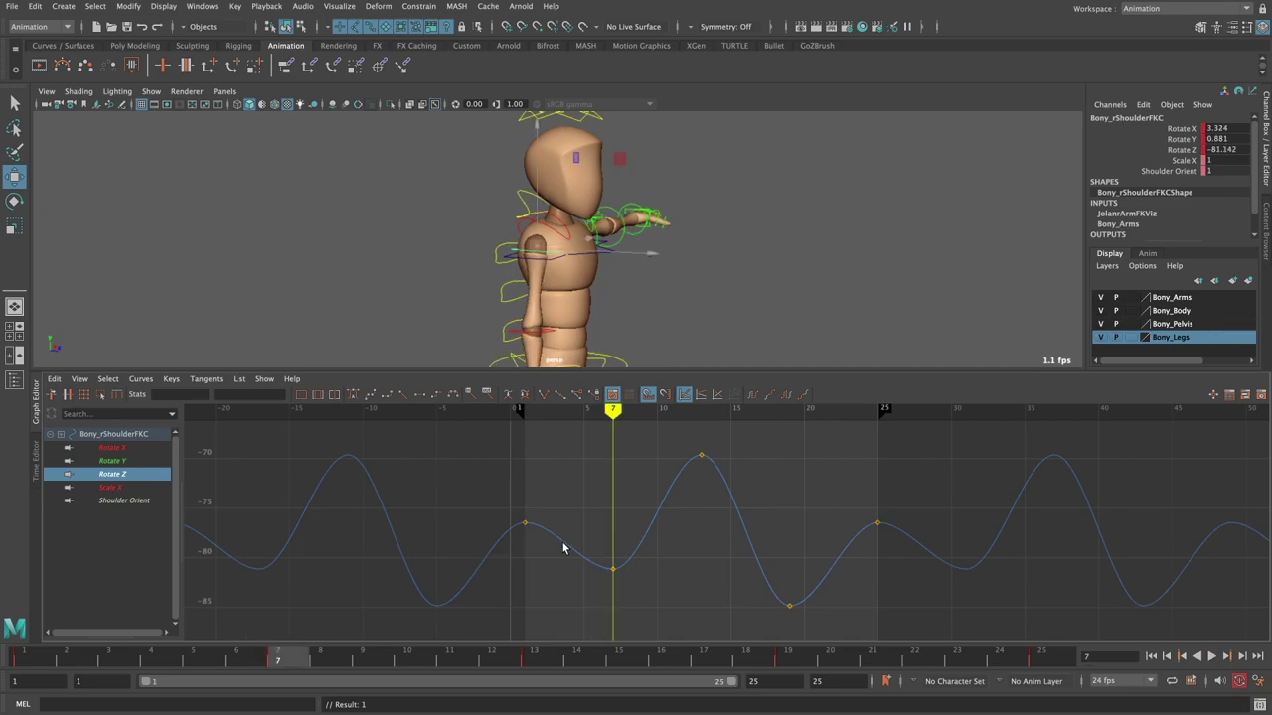
{"action": "middle_click_drag", "start_coordinate": [562, 547], "coordinate": [568, 519], "text": "alt"}
{"action": "left_click_drag", "start_coordinate": [587, 513], "coordinate": [667, 553]}
{"action": "mouse_move", "coordinate": [667, 553]}
{"action": "middle_mouse_down", "text": "shift"}
{"action": "mouse_move", "coordinate": [665, 590]}
{"action": "mouse_move", "coordinate": [665, 573]}
{"action": "middle_mouse_up", "text": "shift"}
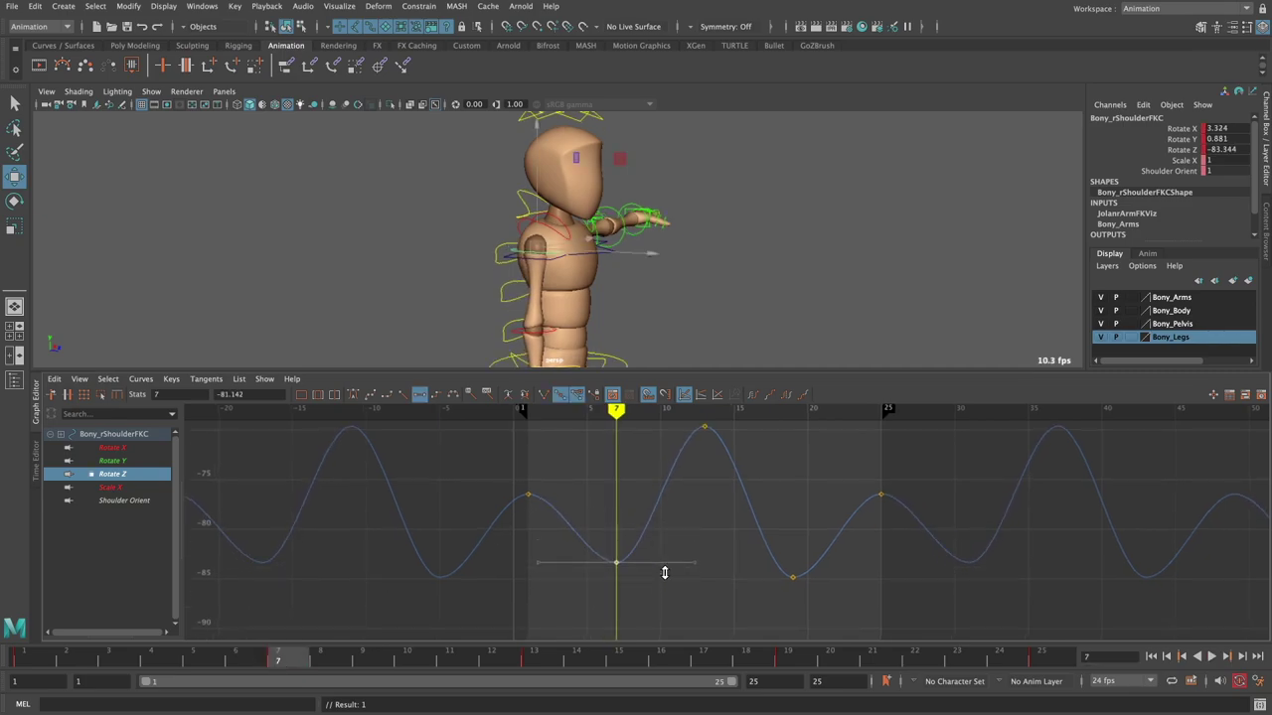
{"action": "left_click_drag", "start_coordinate": [695, 298], "coordinate": [636, 298], "text": "alt"}
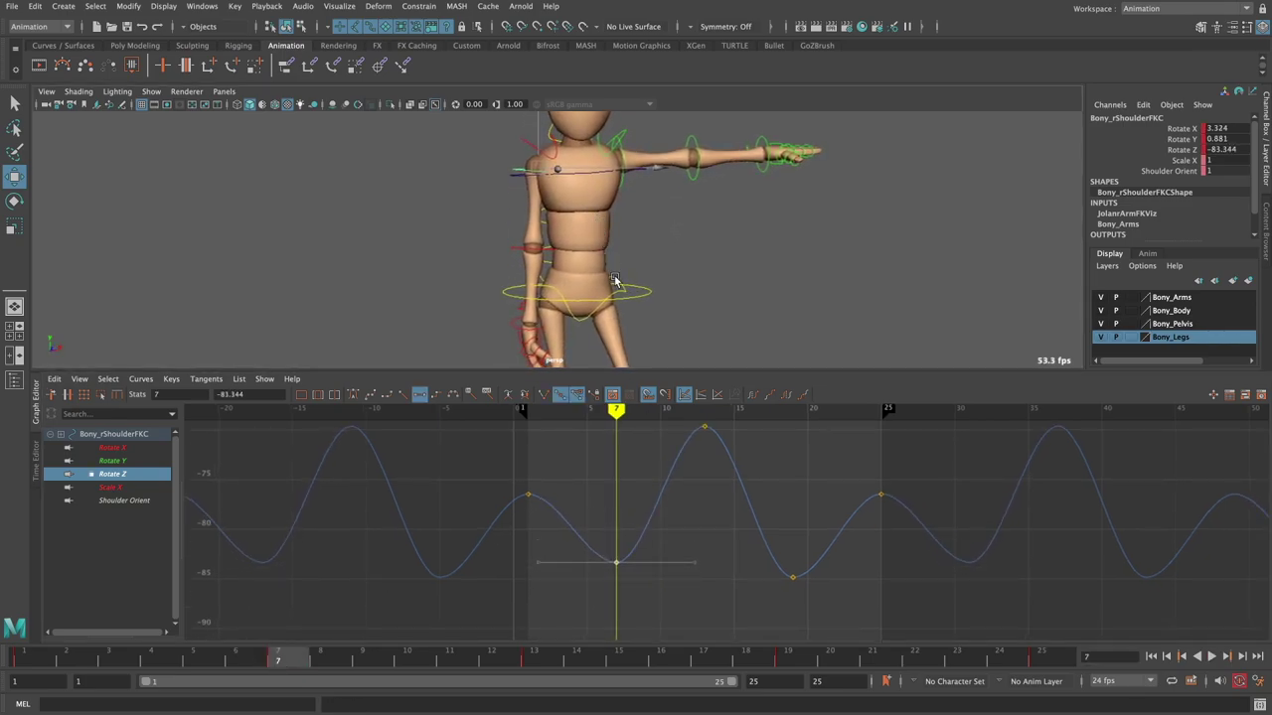
{"action": "middle_click_drag", "start_coordinate": [692, 545], "coordinate": [693, 541], "text": "shift"}
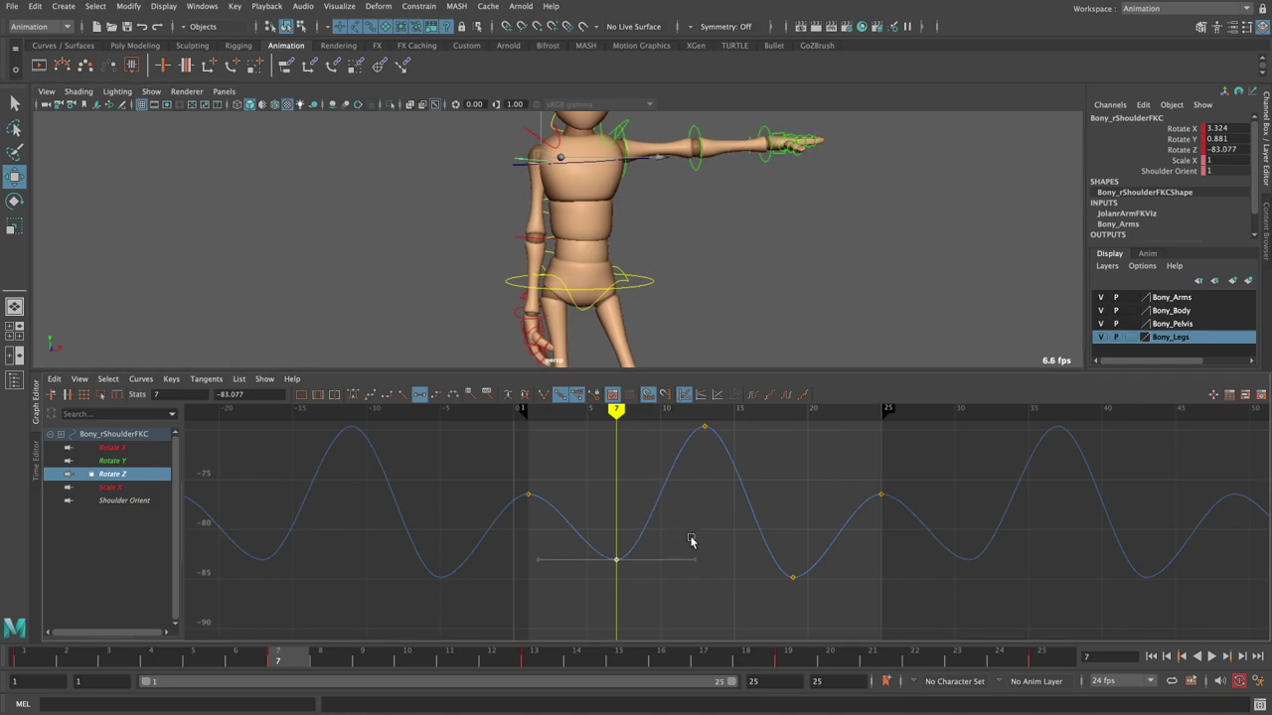
- Lower the frame 13 Rotate Z peak to about -73 and play back the arm swing
{"action": "left_click", "coordinate": [545, 660]}
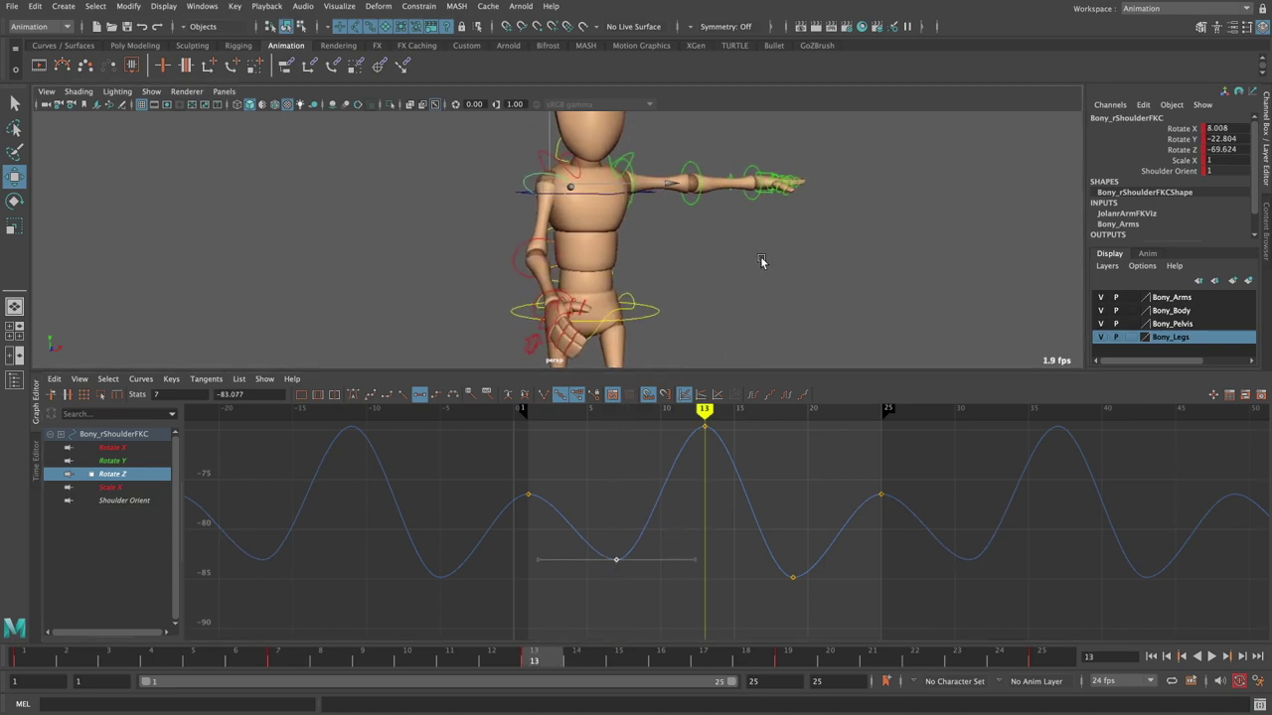
{"action": "left_click_drag", "start_coordinate": [761, 261], "coordinate": [726, 318], "text": "alt"}
{"action": "middle_click_drag", "start_coordinate": [716, 444], "coordinate": [702, 479], "text": "alt"}
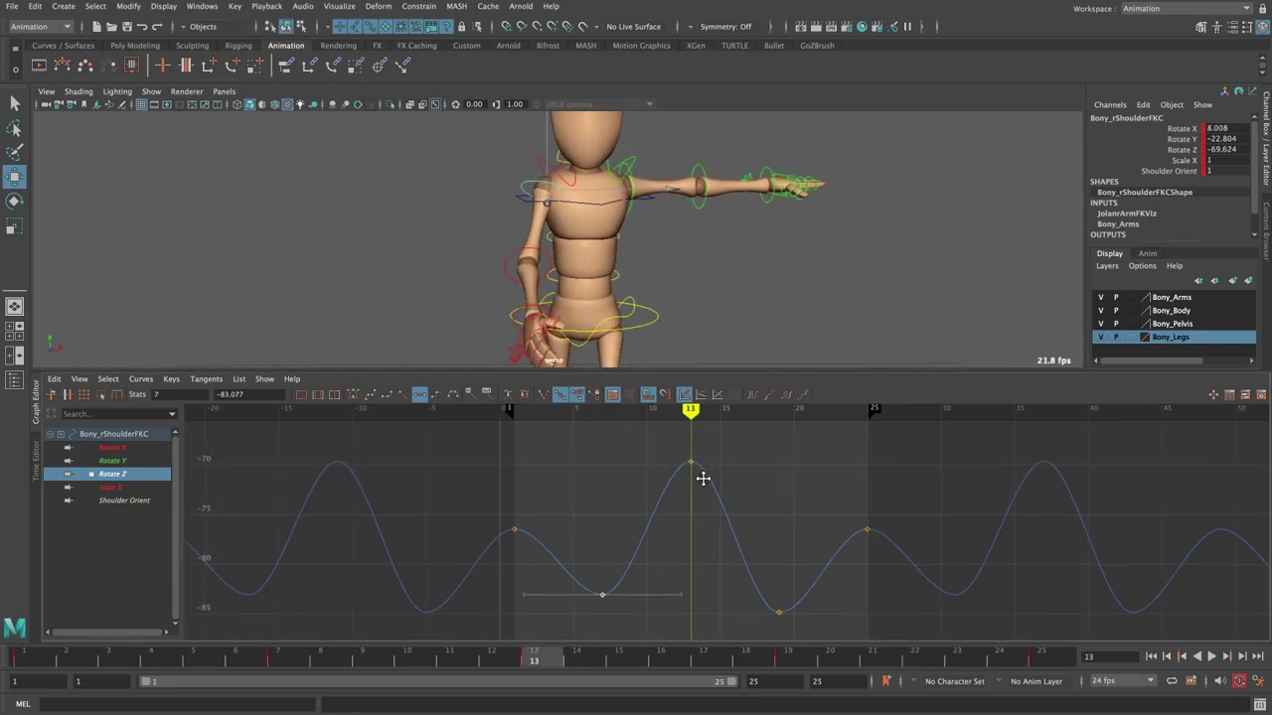
{"action": "middle_click_drag", "start_coordinate": [774, 507], "coordinate": [784, 515], "text": "shift"}
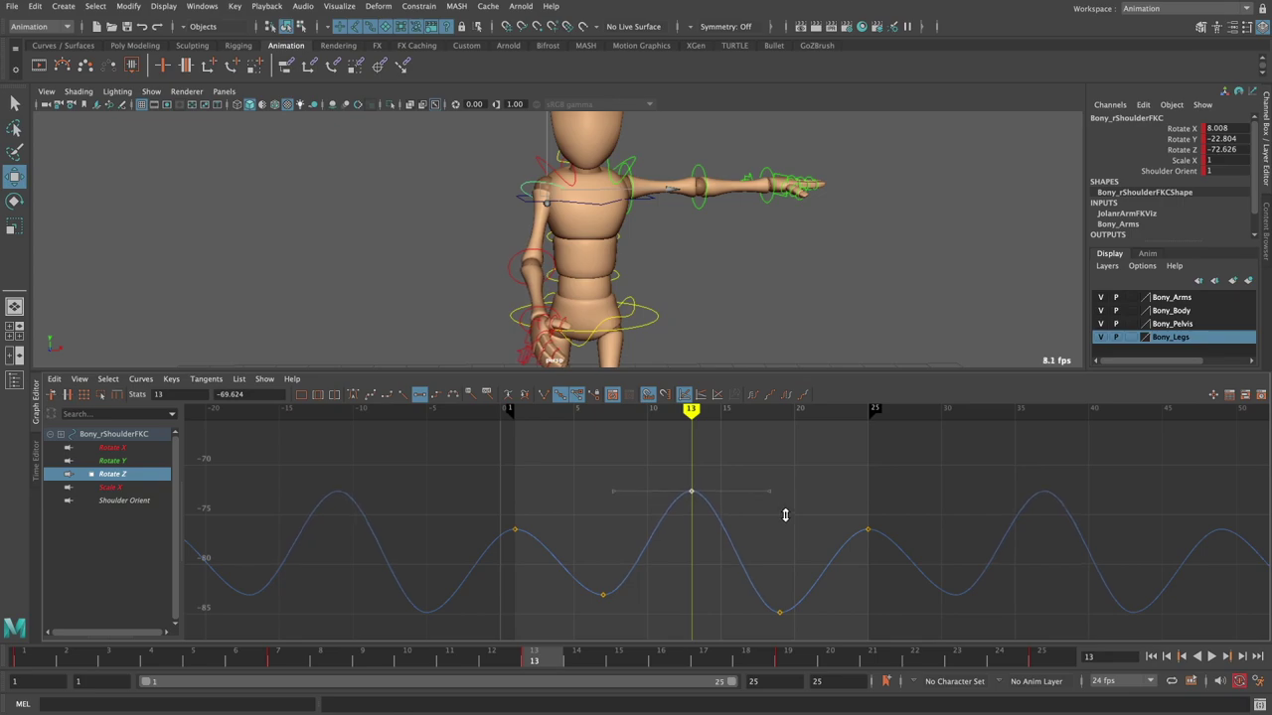
{"action": "key", "text": "alt+v"}
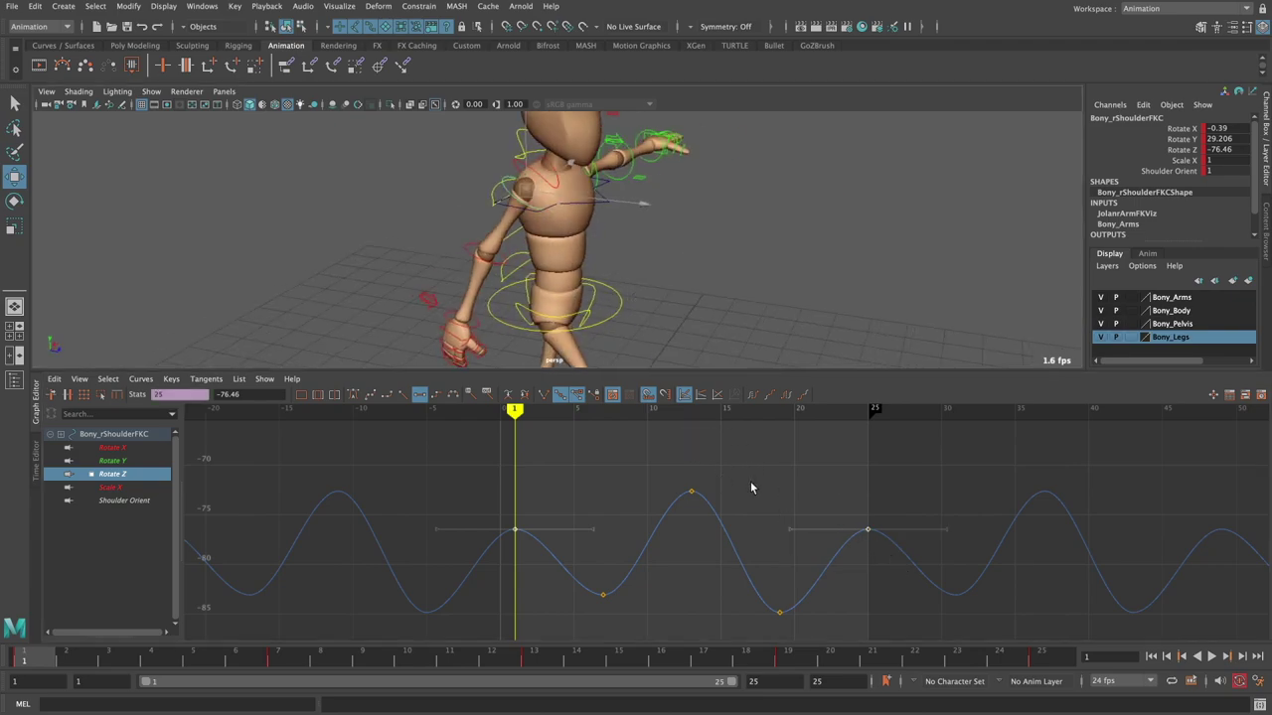
- Raise the frame 1 and 25 keys near -73.6 and the frame 19 key to about -83.1
{"action": "middle_click_drag", "start_coordinate": [768, 483], "coordinate": [777, 454]}
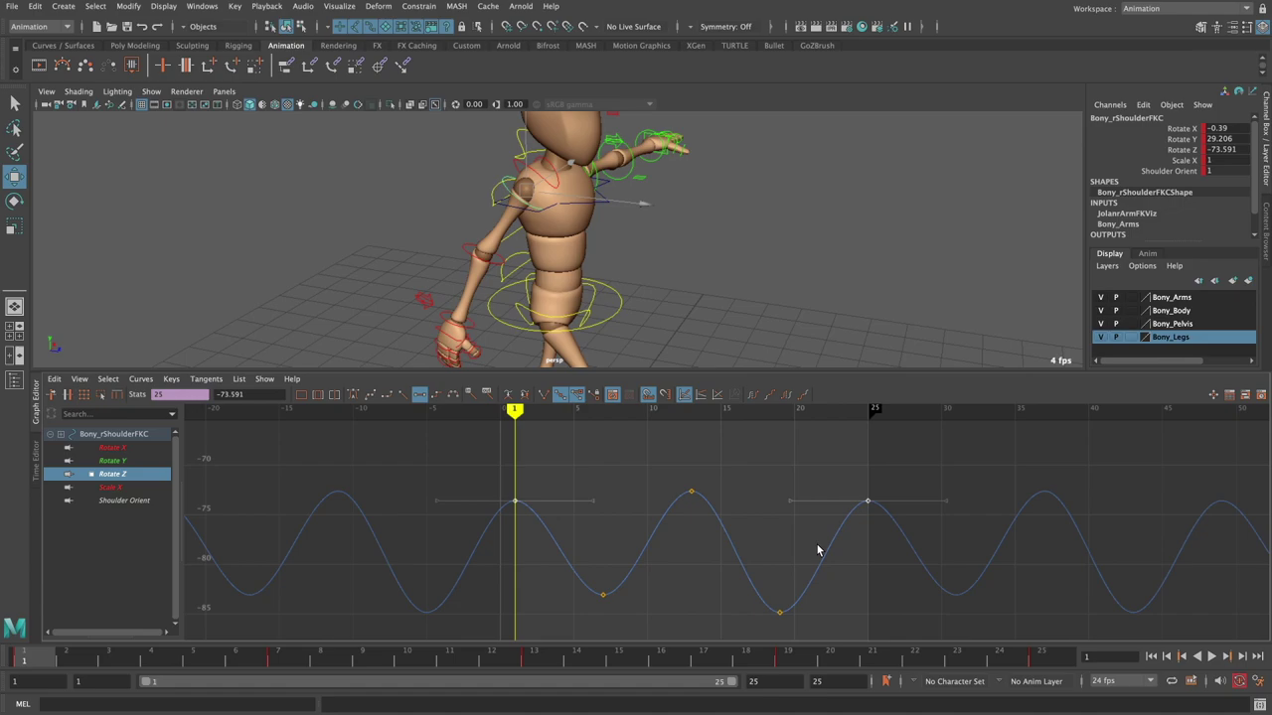
{"action": "middle_click_drag", "start_coordinate": [818, 548], "coordinate": [766, 520], "text": "alt"}
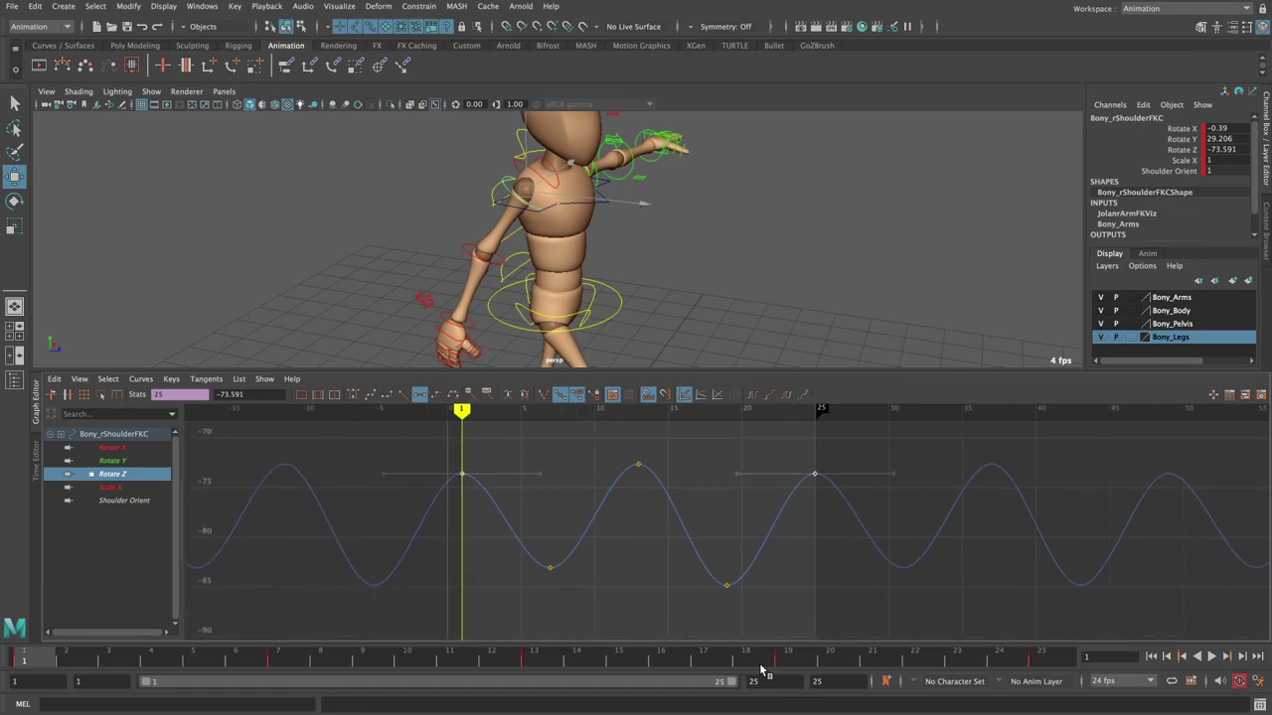
{"action": "left_click", "coordinate": [785, 659]}
{"action": "left_click", "coordinate": [727, 585]}
{"action": "middle_click_drag", "start_coordinate": [792, 593], "coordinate": [792, 573]}
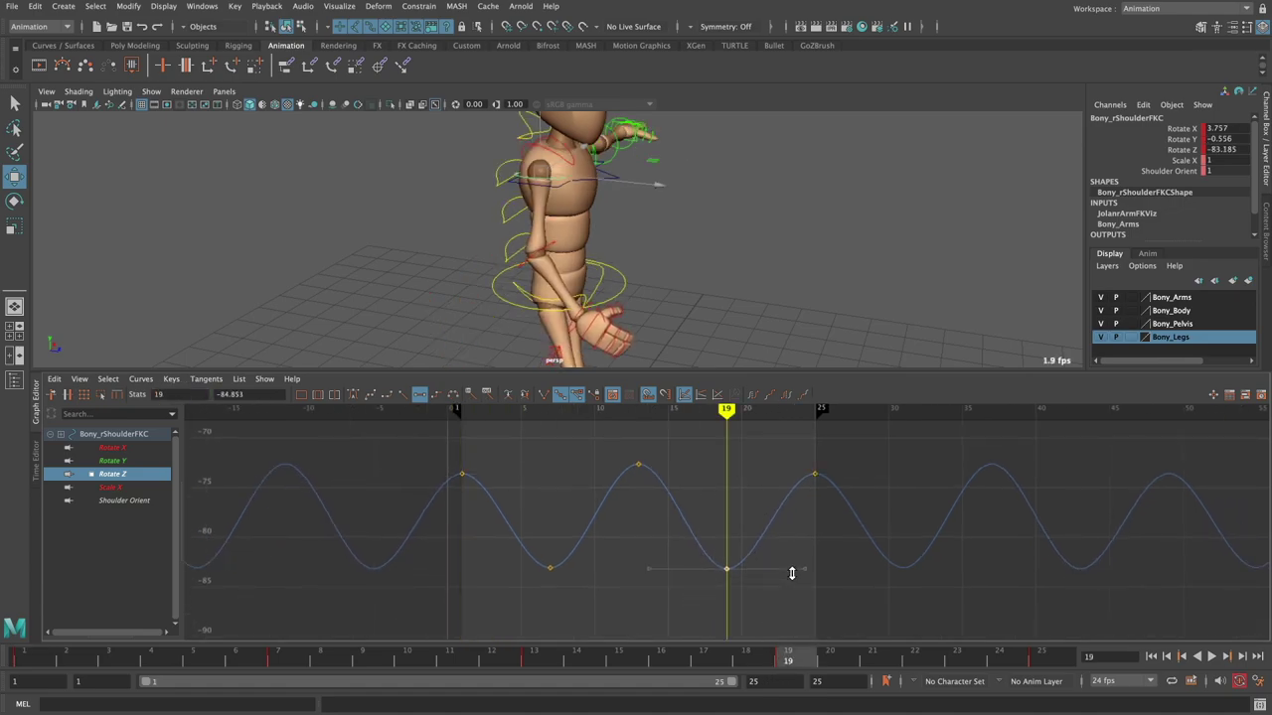
{"action": "mouse_move", "coordinate": [770, 276]}
{"action": "left_mouse_down", "text": "alt"}
{"action": "mouse_move", "coordinate": [678, 208]}
{"action": "mouse_move", "coordinate": [678, 232]}
{"action": "mouse_move", "coordinate": [644, 239]}
{"action": "left_mouse_up", "text": "alt"}
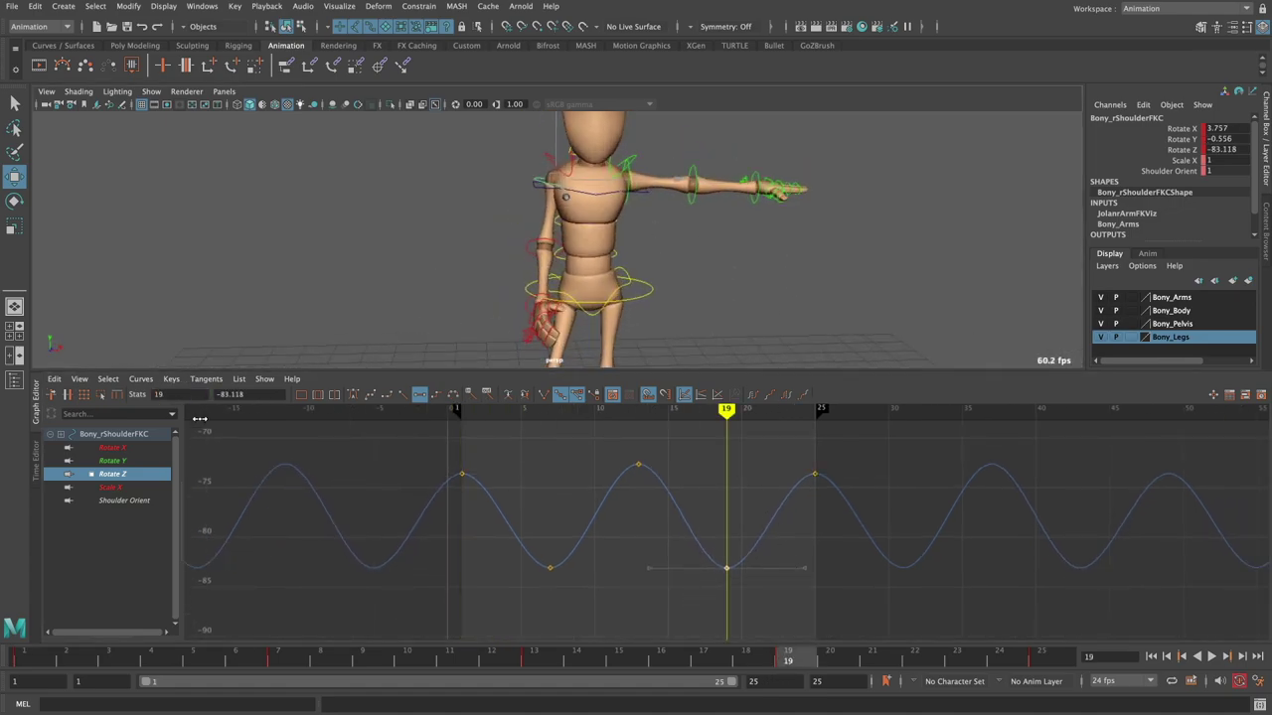
{"action": "mouse_move", "coordinate": [775, 253]}
{"action": "left_mouse_down", "text": "alt"}
{"action": "mouse_move", "coordinate": [711, 279]}
{"action": "mouse_move", "coordinate": [625, 266]}
{"action": "left_mouse_up", "text": "alt"}
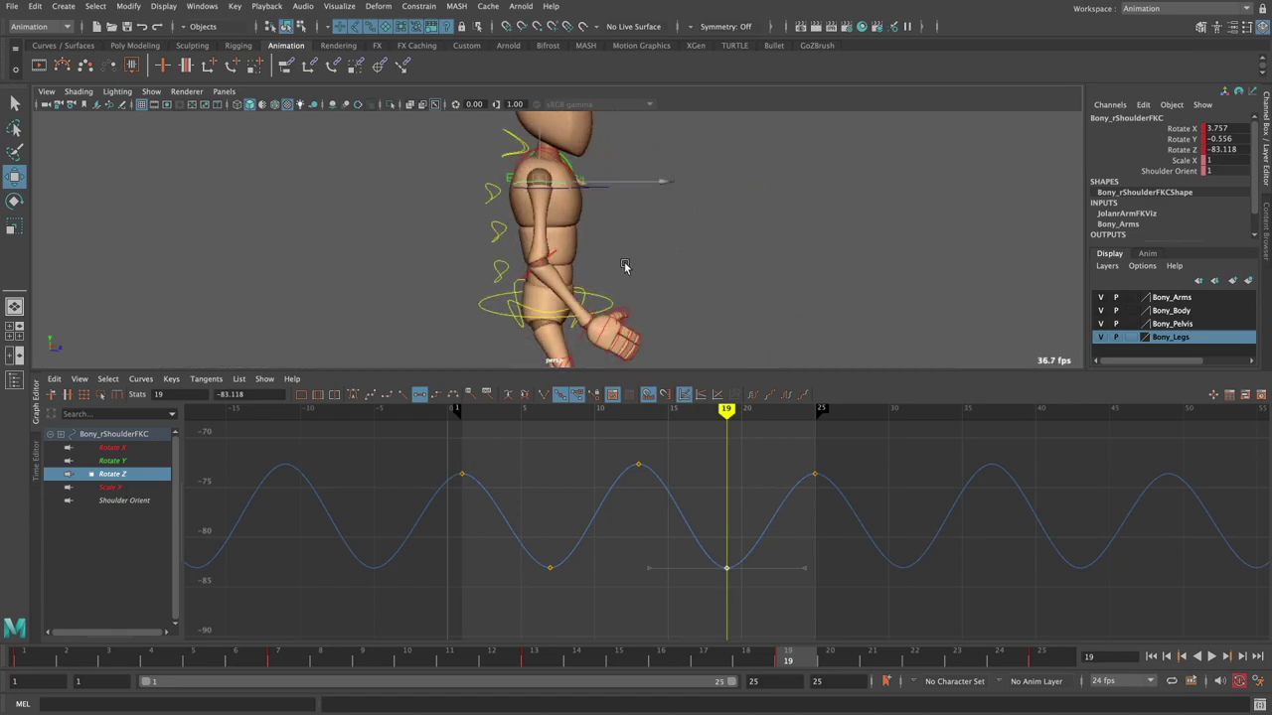
- Play the walk from frame 1, then select the right elbow control
{"action": "left_click", "coordinate": [545, 261]}
{"action": "mouse_move", "coordinate": [840, 336]}
{"action": "left_mouse_down", "text": "alt"}
{"action": "mouse_move", "coordinate": [749, 261]}
{"action": "mouse_move", "coordinate": [683, 267]}
{"action": "left_mouse_up", "text": "alt"}
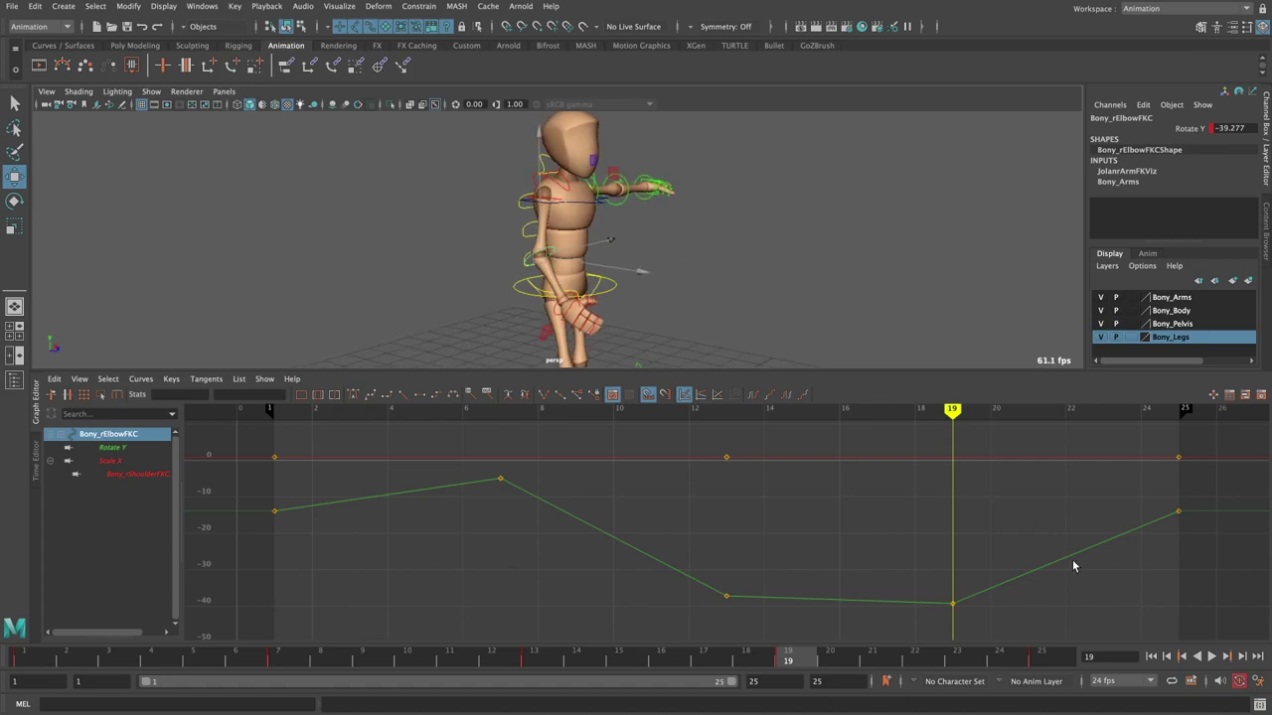
{"action": "left_click", "coordinate": [1152, 657]}
{"action": "left_click", "coordinate": [1211, 657]}
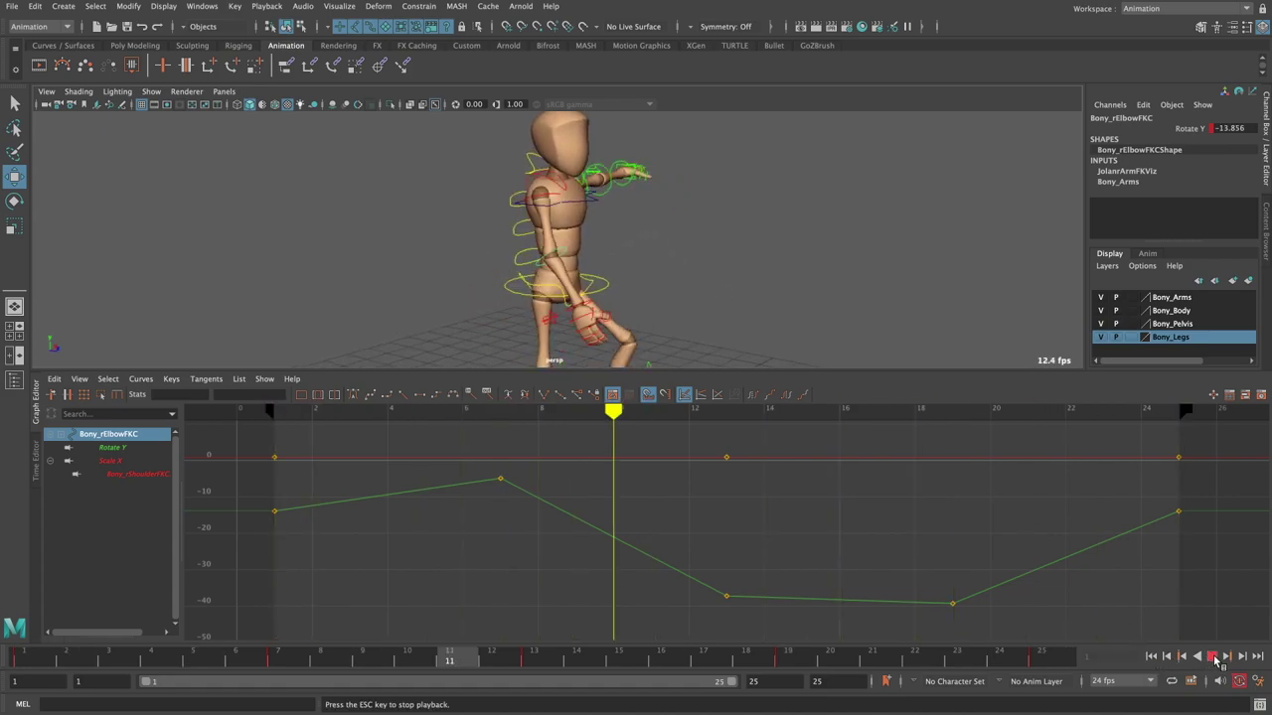
{"action": "left_click", "coordinate": [1211, 657]}
{"action": "left_click", "coordinate": [562, 293]}
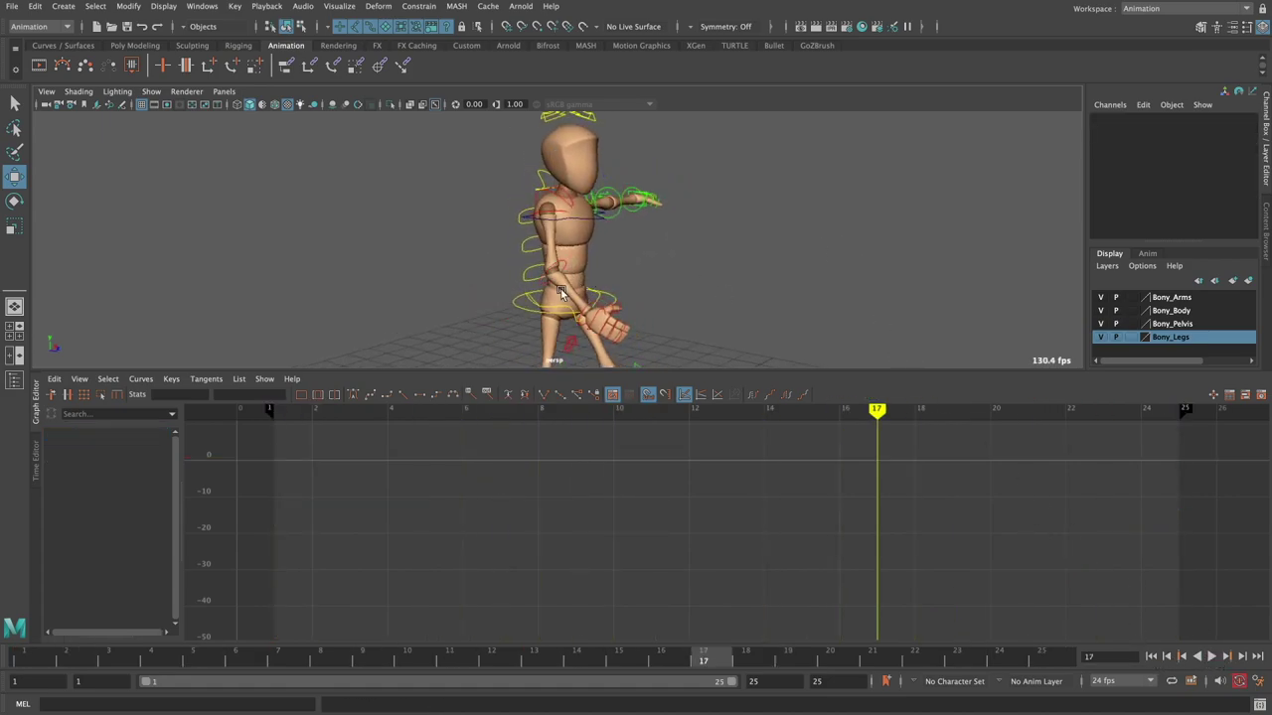
{"action": "left_click", "coordinate": [551, 268]}
- Make all elbow curves cycle and give their keys spline tangents
{"action": "scroll", "coordinate": [596, 567], "scroll_direction": "down", "scroll_amount": 3}
{"action": "scroll", "coordinate": [610, 573], "scroll_direction": "down", "scroll_amount": 2}
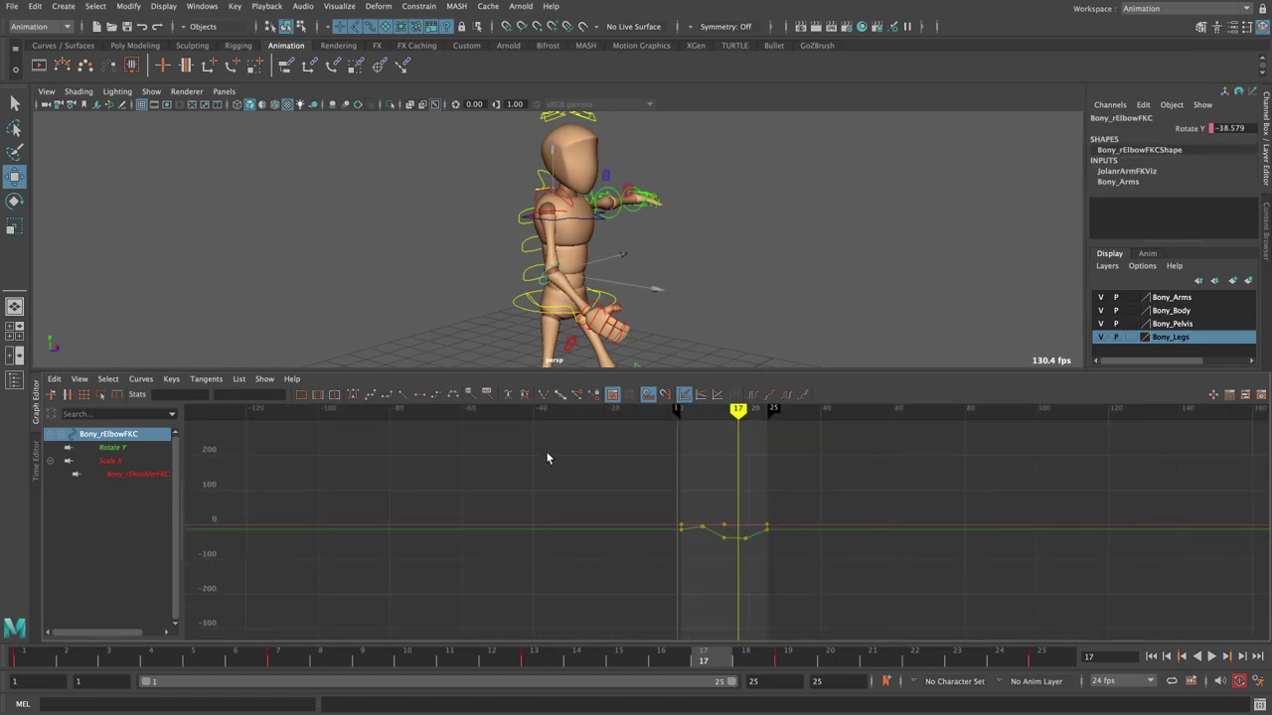
{"action": "key", "text": "f"}
{"action": "left_click_drag", "start_coordinate": [496, 445], "coordinate": [914, 581]}
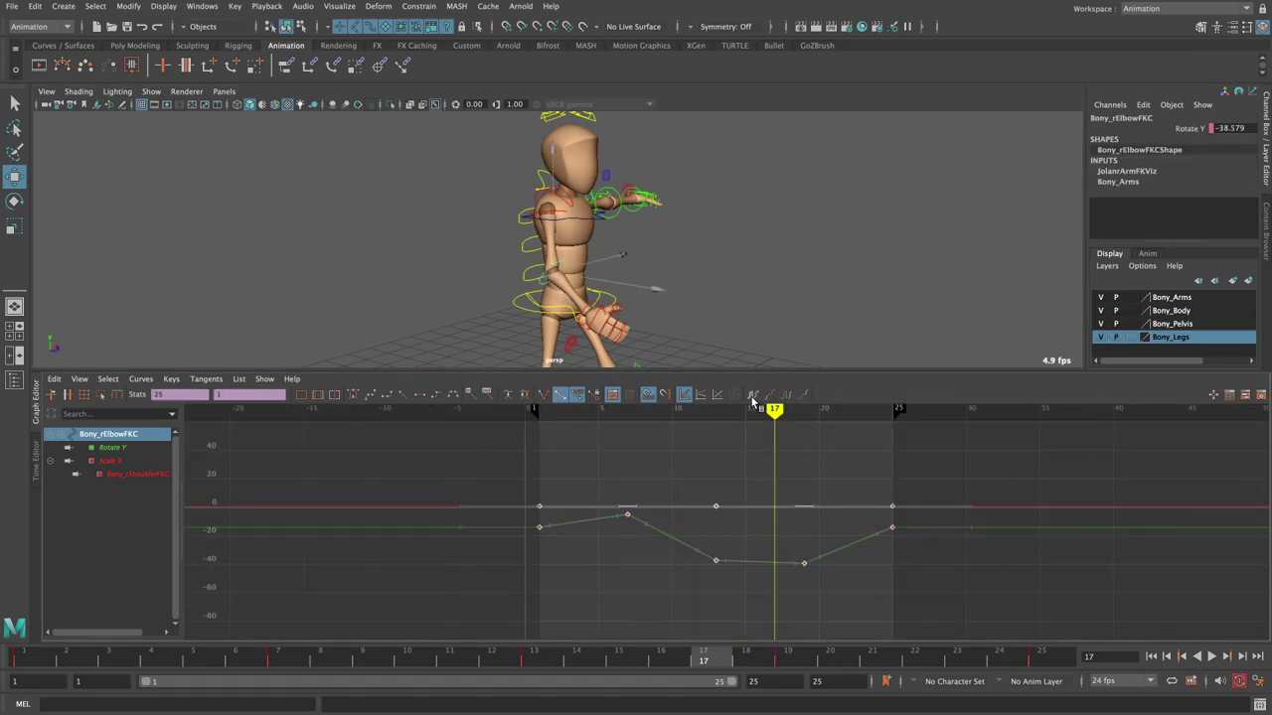
{"action": "left_click", "coordinate": [752, 395]}
{"action": "left_click", "coordinate": [786, 396]}
{"action": "left_click_drag", "start_coordinate": [474, 458], "coordinate": [1267, 639]}
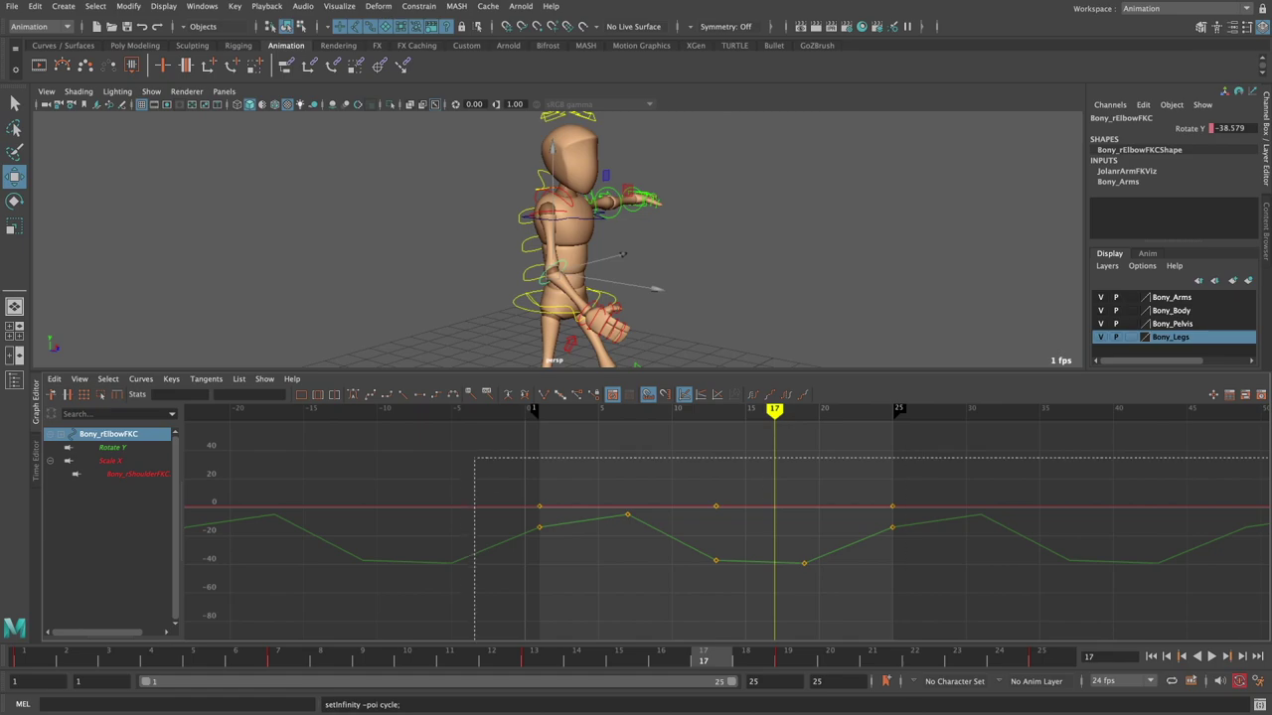
{"action": "left_click", "coordinate": [449, 396]}
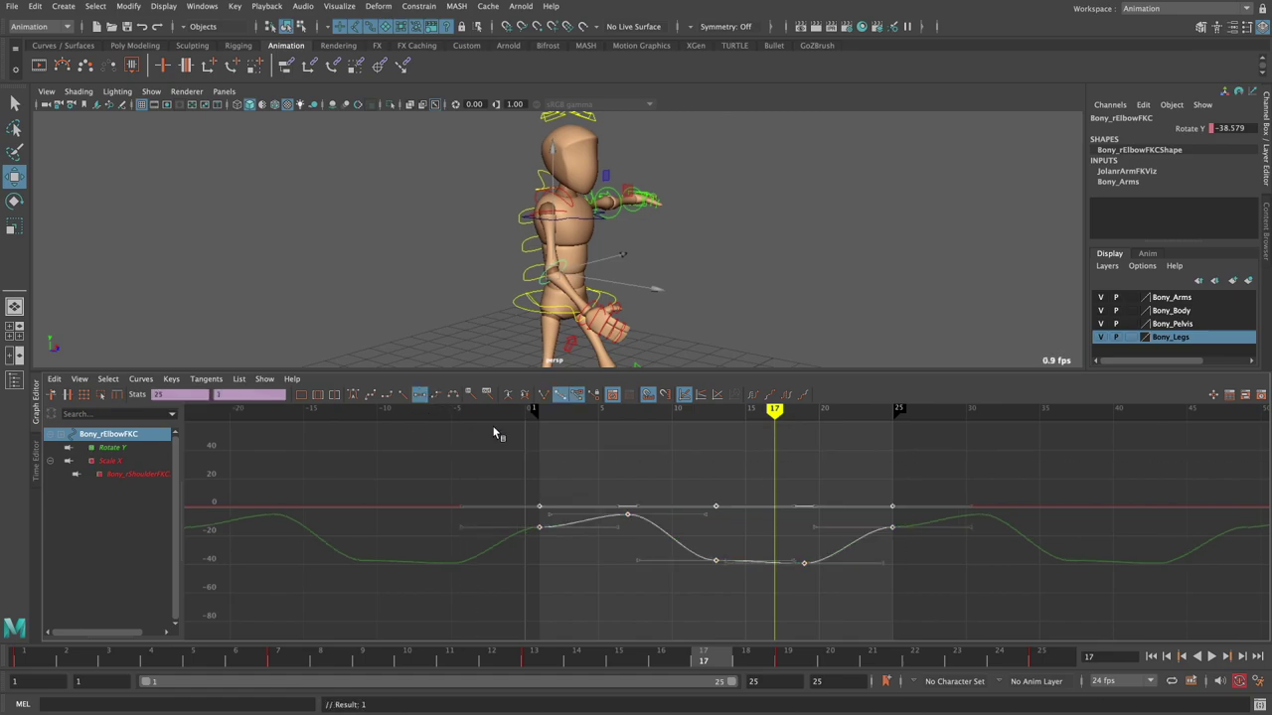
- Isolate the elbow's Rotate Y curve and steepen the tangents at frames 1 and 25
{"action": "left_click", "coordinate": [116, 449]}
{"action": "right_click_drag", "start_coordinate": [636, 520], "coordinate": [672, 497], "text": "alt+shift"}
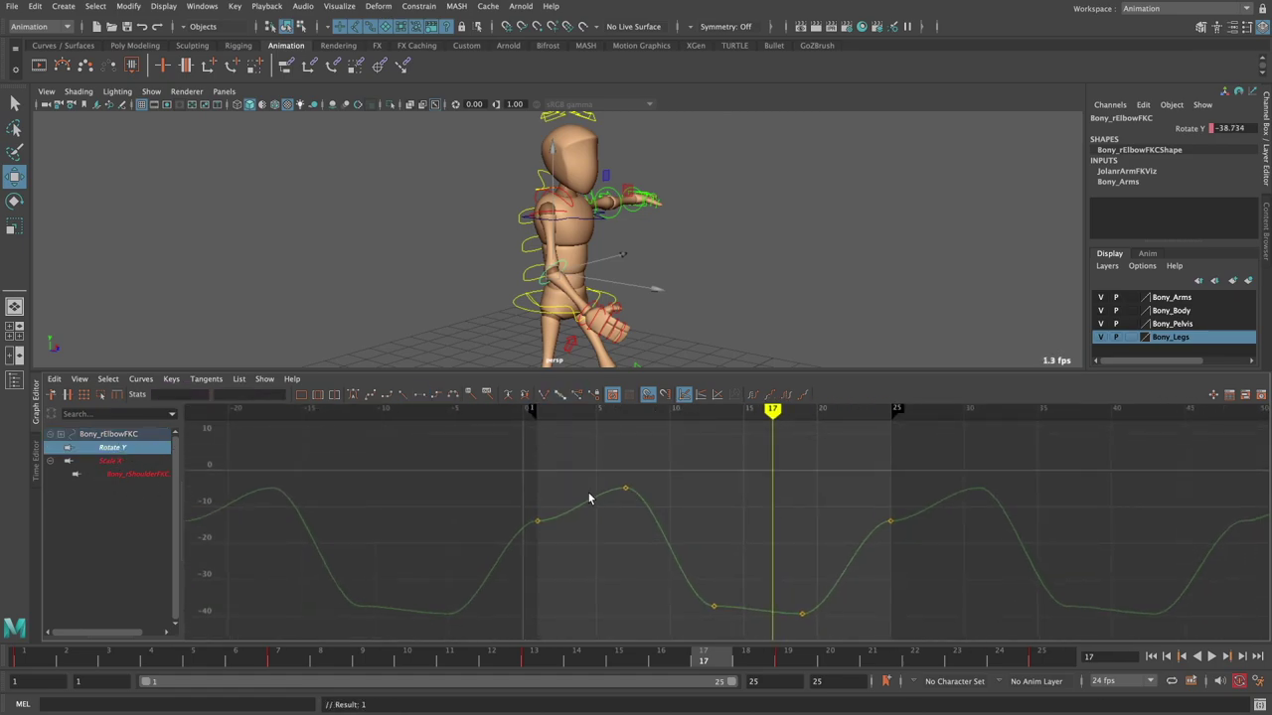
{"action": "left_click", "coordinate": [537, 521]}
{"action": "left_click", "coordinate": [889, 520], "text": "shift"}
{"action": "left_click_drag", "start_coordinate": [1000, 563], "coordinate": [1000, 563]}
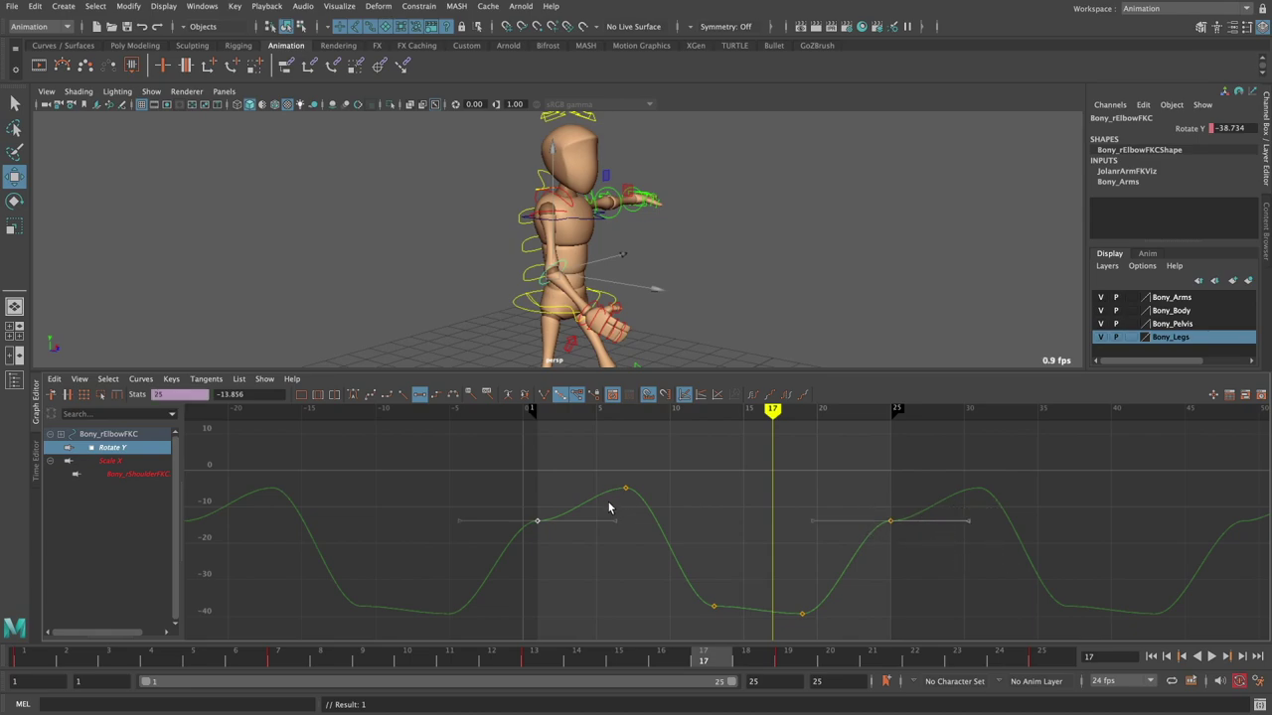
{"action": "mouse_move", "coordinate": [662, 534]}
{"action": "middle_mouse_down"}
{"action": "mouse_move", "coordinate": [657, 470]}
{"action": "mouse_move", "coordinate": [621, 425]}
{"action": "middle_mouse_up"}
{"action": "left_click", "coordinate": [679, 563]}
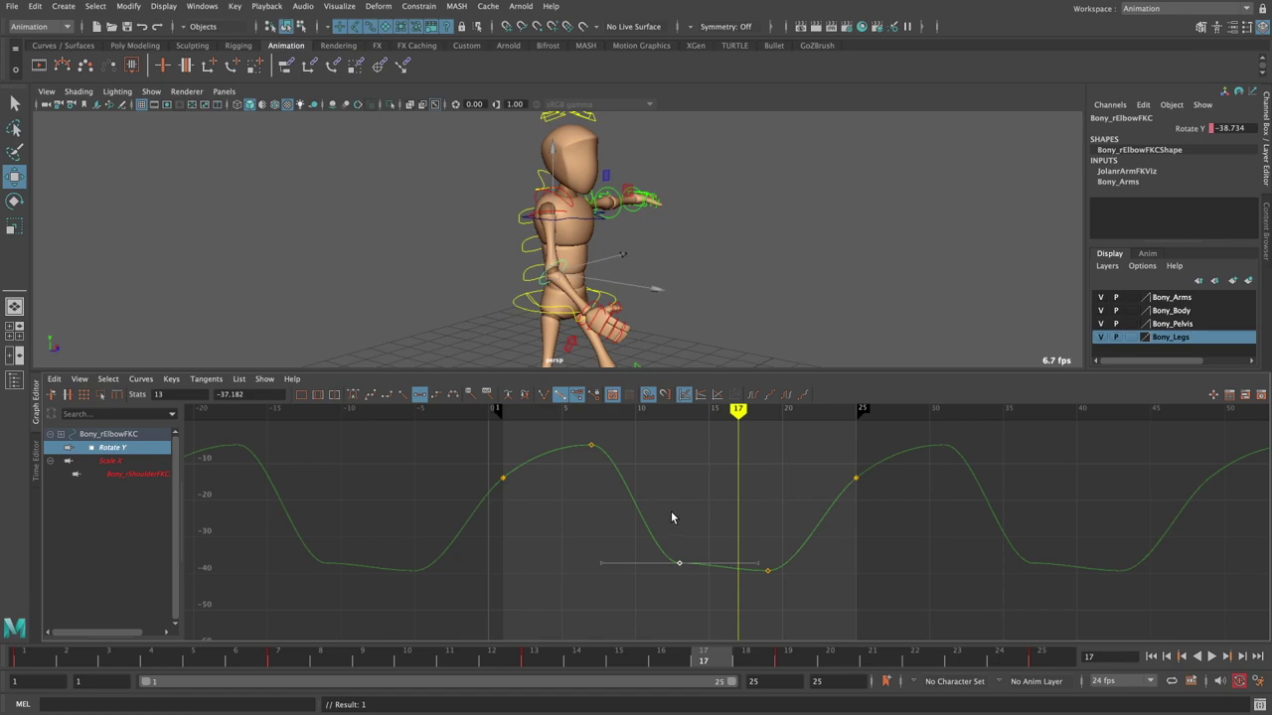
{"action": "middle_click_drag", "start_coordinate": [672, 518], "coordinate": [665, 521], "text": "alt"}
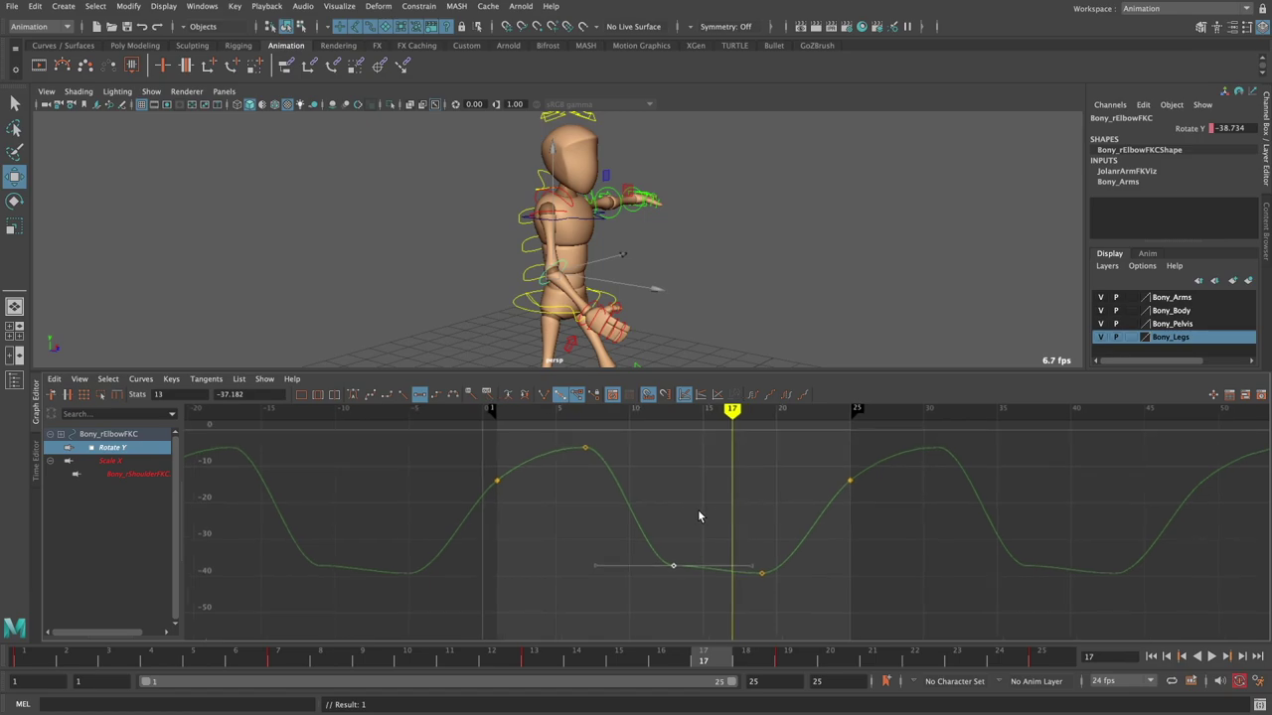
{"action": "left_click", "coordinate": [496, 480]}
{"action": "left_click", "coordinate": [849, 481], "text": "shift"}
{"action": "middle_click_drag", "start_coordinate": [889, 511], "coordinate": [854, 519], "text": "alt"}
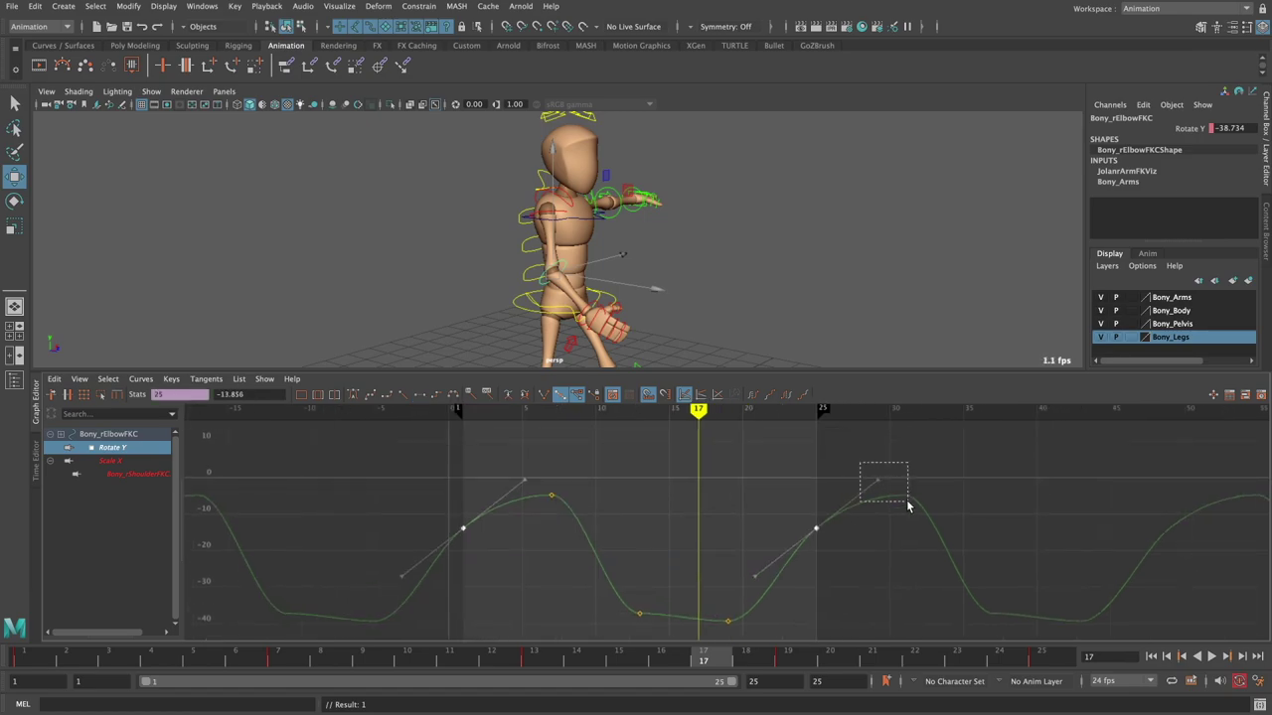
{"action": "left_click_drag", "start_coordinate": [907, 505], "coordinate": [907, 506]}
- Tilt the elbow's Rotate Y tangents at frames 7, 13 and 19 into a smooth wave
{"action": "left_click", "coordinate": [549, 494]}
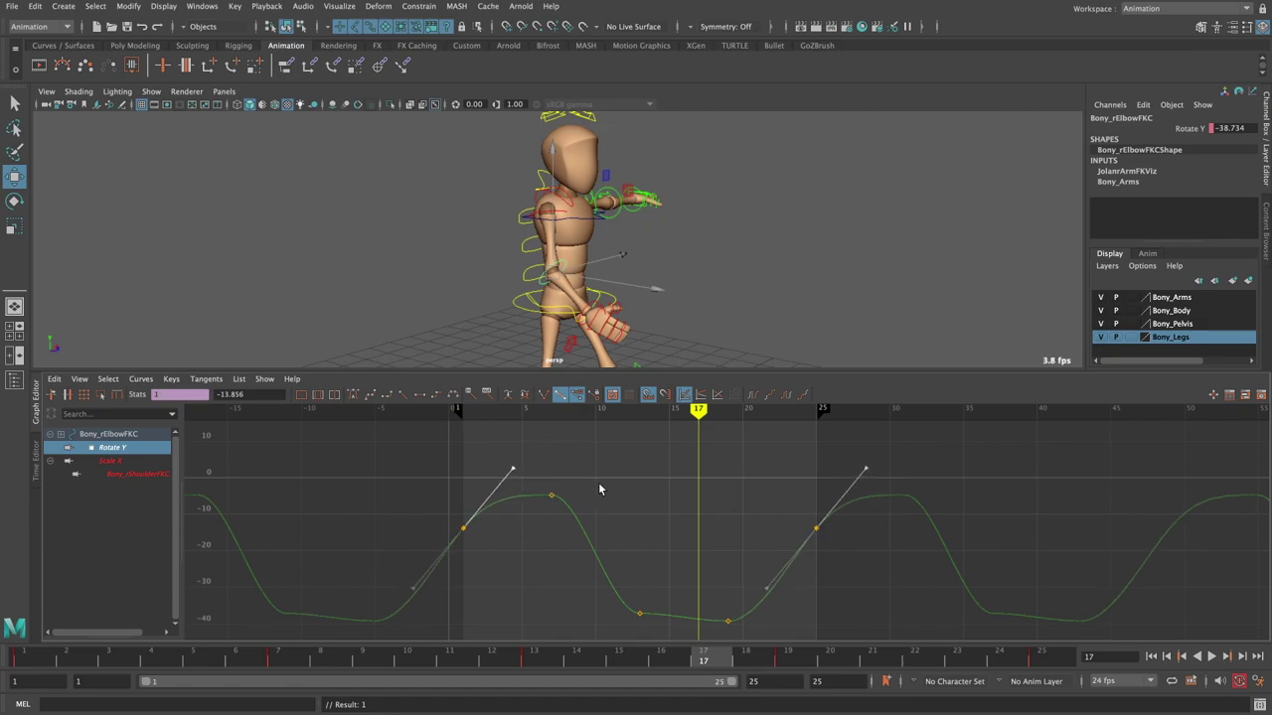
{"action": "left_click", "coordinate": [630, 495]}
{"action": "mouse_move", "coordinate": [636, 520]}
{"action": "middle_mouse_down"}
{"action": "mouse_move", "coordinate": [656, 559]}
{"action": "mouse_move", "coordinate": [666, 546]}
{"action": "middle_mouse_up"}
{"action": "left_click", "coordinate": [630, 572]}
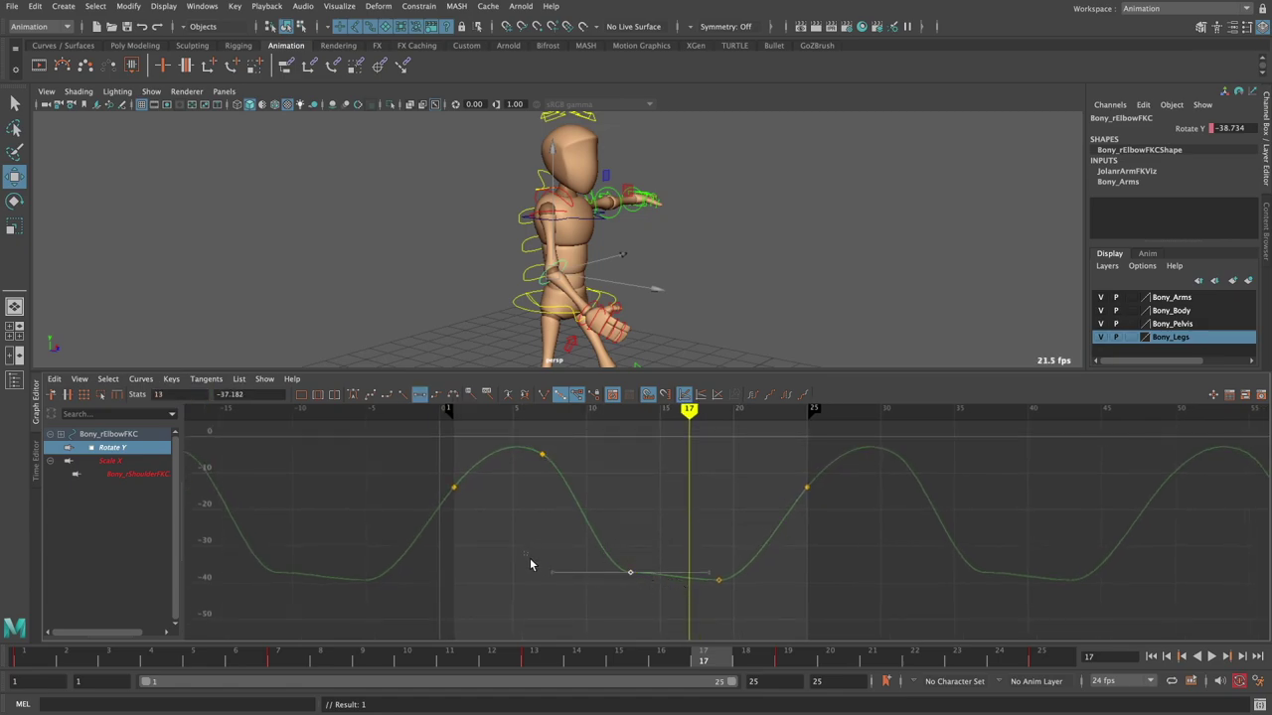
{"action": "middle_click_drag", "start_coordinate": [578, 562], "coordinate": [583, 534]}
{"action": "left_click", "coordinate": [719, 579]}
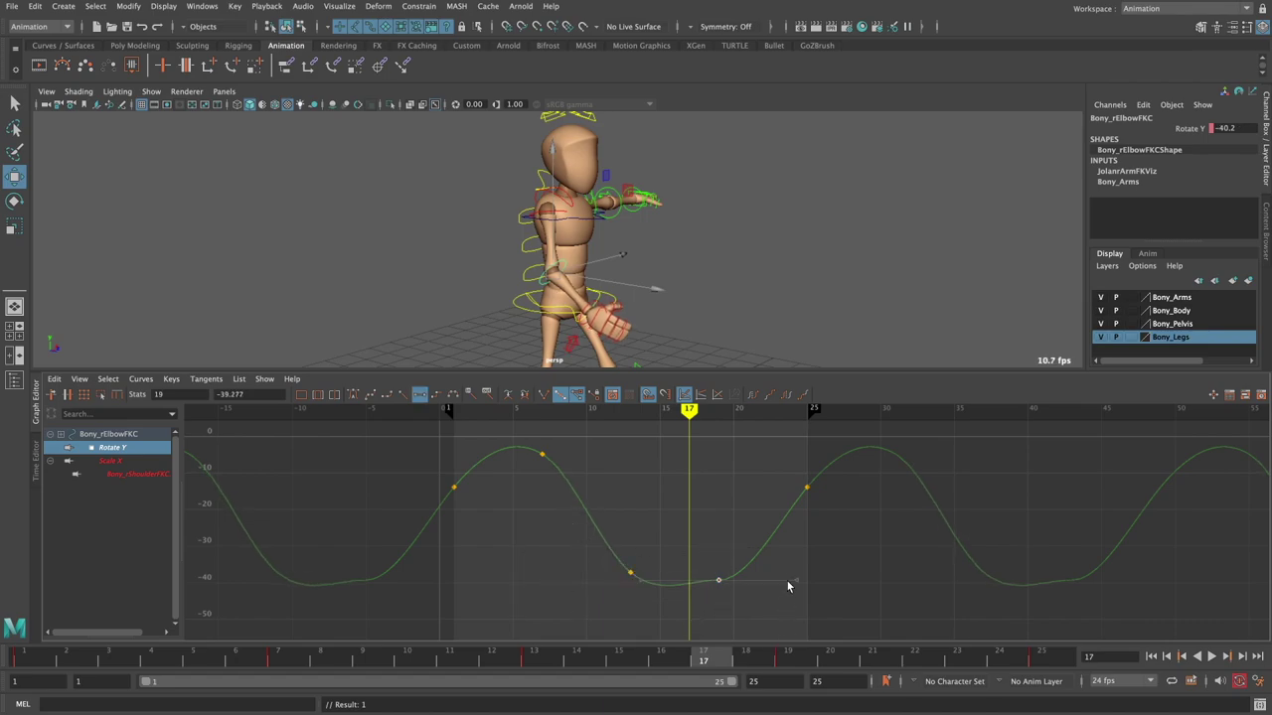
{"action": "mouse_move", "coordinate": [837, 615]}
{"action": "middle_mouse_down"}
{"action": "mouse_move", "coordinate": [838, 540]}
{"action": "mouse_move", "coordinate": [828, 545]}
{"action": "middle_mouse_up"}
{"action": "scroll", "coordinate": [828, 541], "scroll_direction": "down", "scroll_amount": 2}
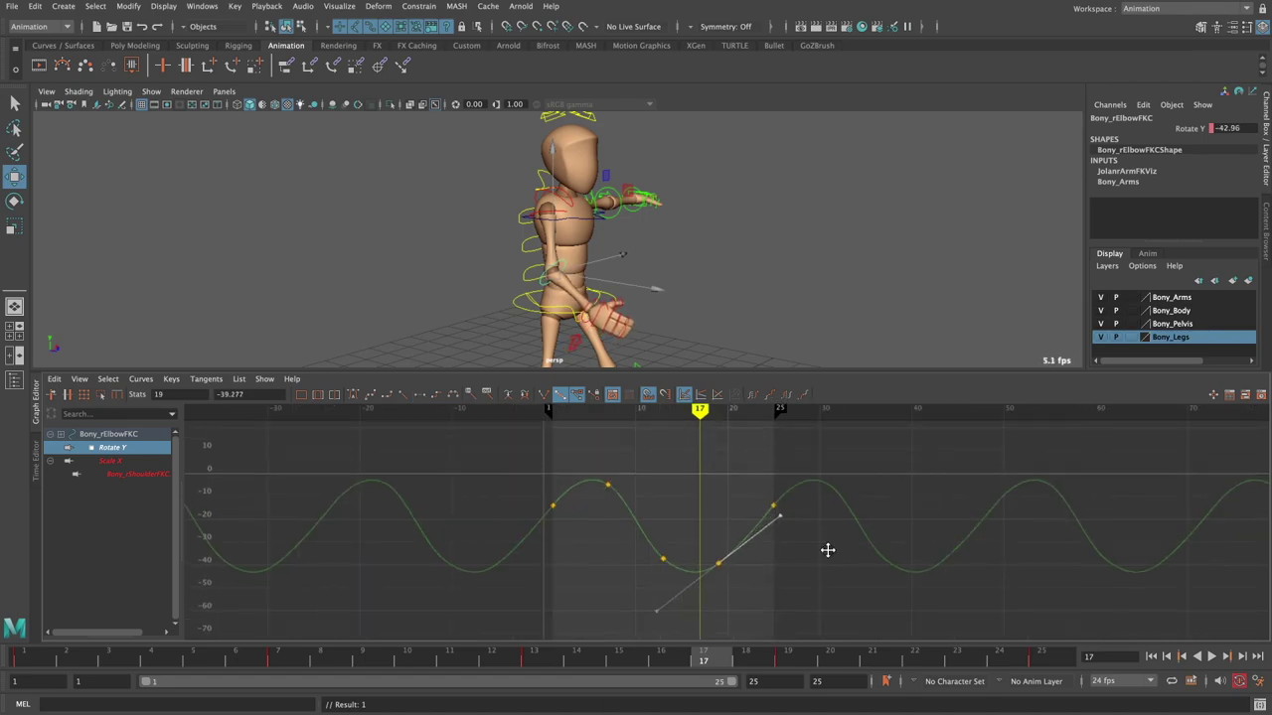
- Play the walk from frame 1, then select the right wrist control and fit its curves
{"action": "left_click", "coordinate": [1150, 656]}
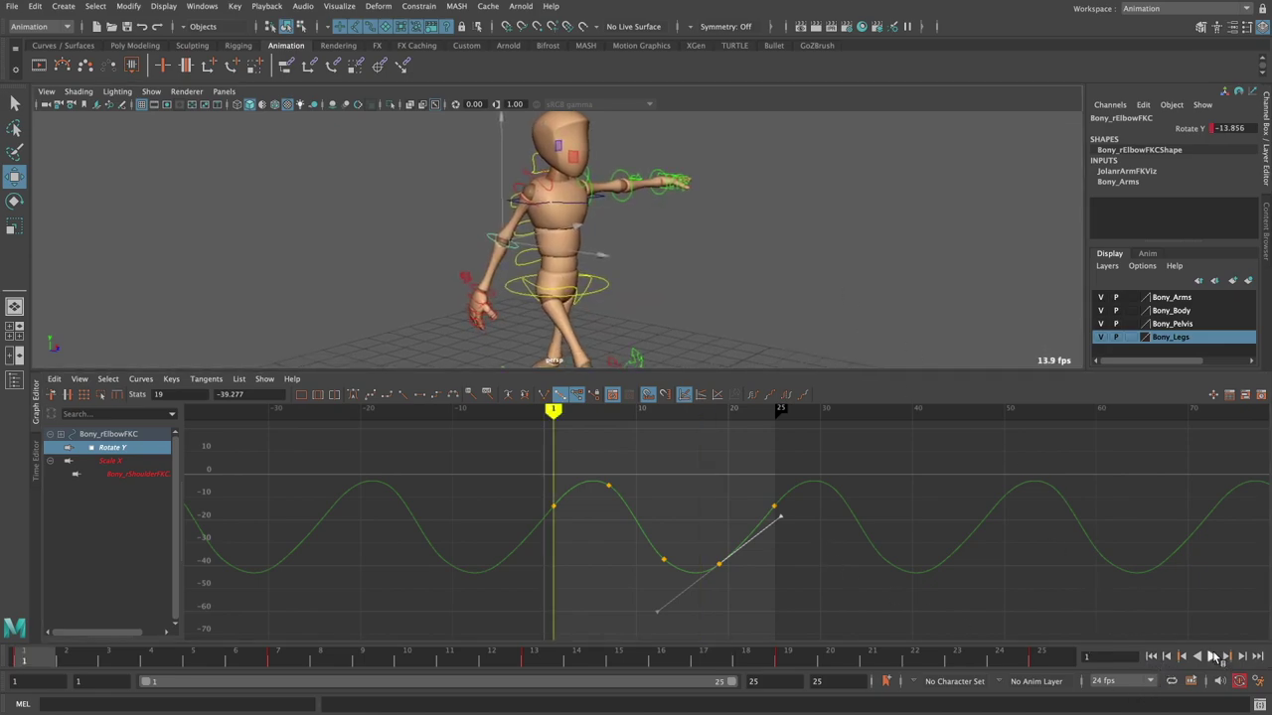
{"action": "left_click", "coordinate": [1213, 657]}
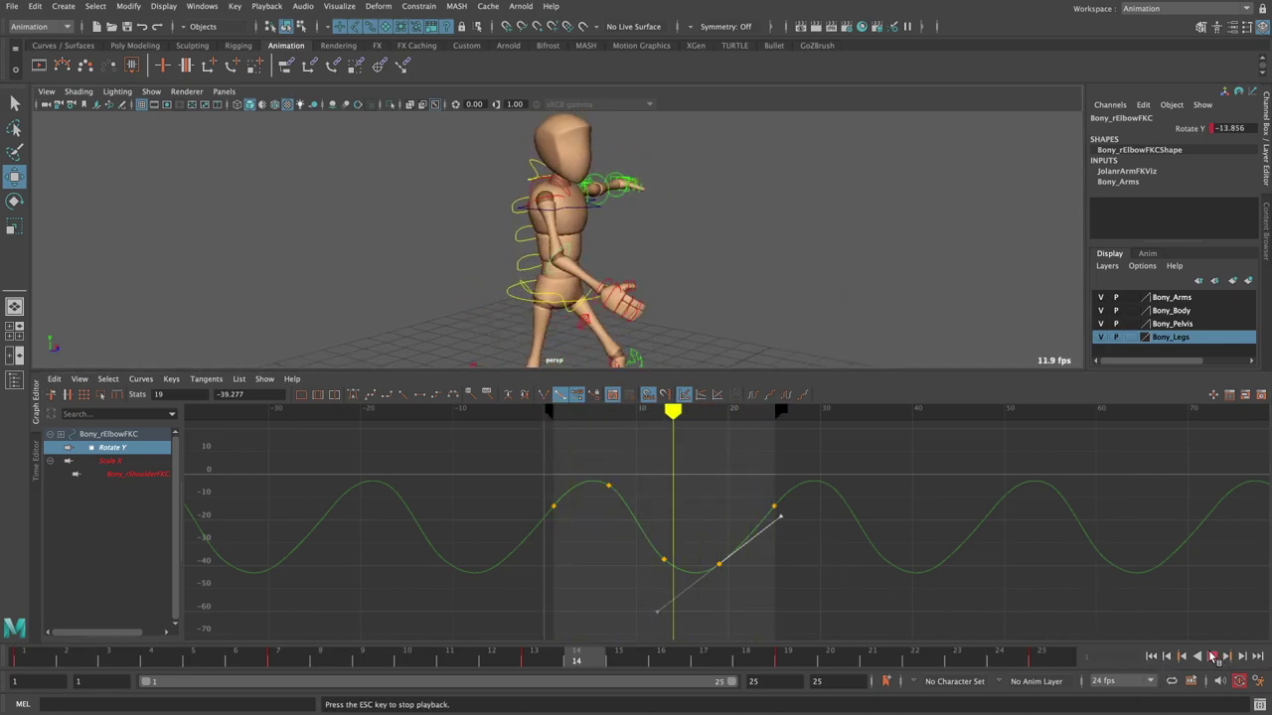
{"action": "key", "text": "Escape"}
{"action": "left_click_drag", "start_coordinate": [718, 285], "coordinate": [608, 280], "text": "alt"}
{"action": "left_click", "coordinate": [609, 281]}
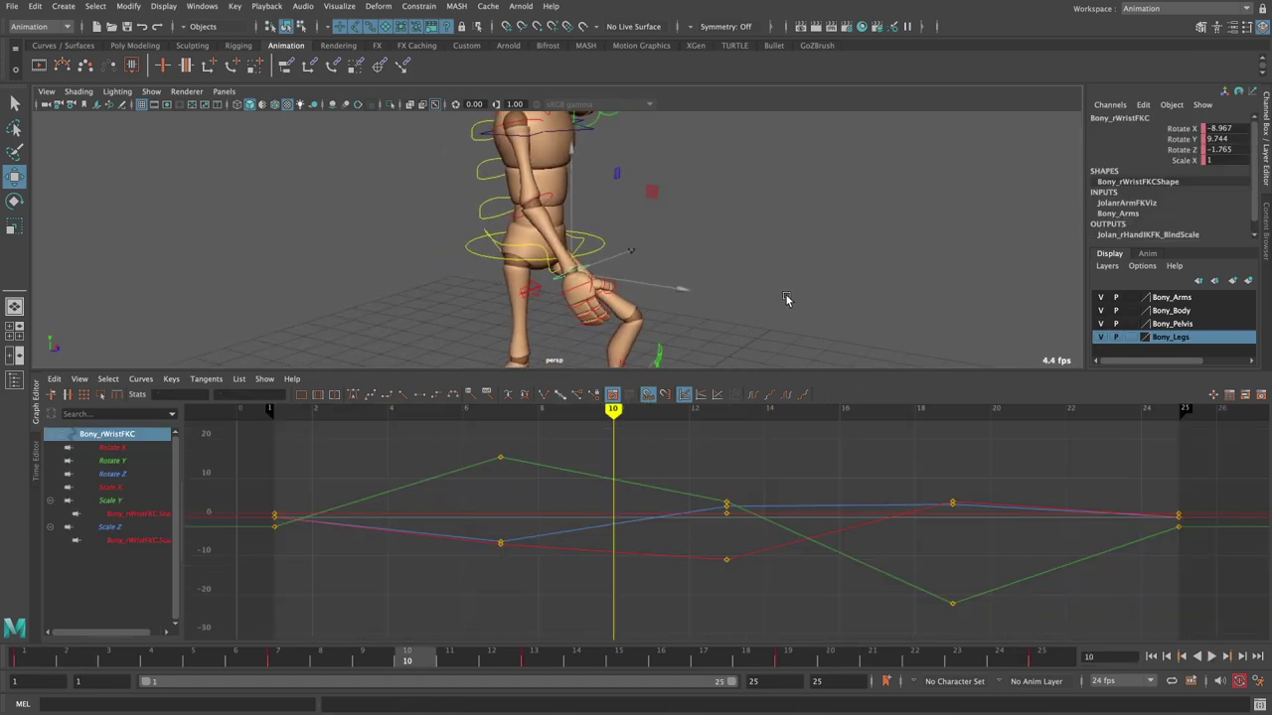
{"action": "right_click_drag", "start_coordinate": [642, 582], "coordinate": [696, 497], "text": "alt"}
- Make all wrist curves cycle with spline tangents and isolate the Rotate X curve
{"action": "left_click_drag", "start_coordinate": [525, 437], "coordinate": [763, 511]}
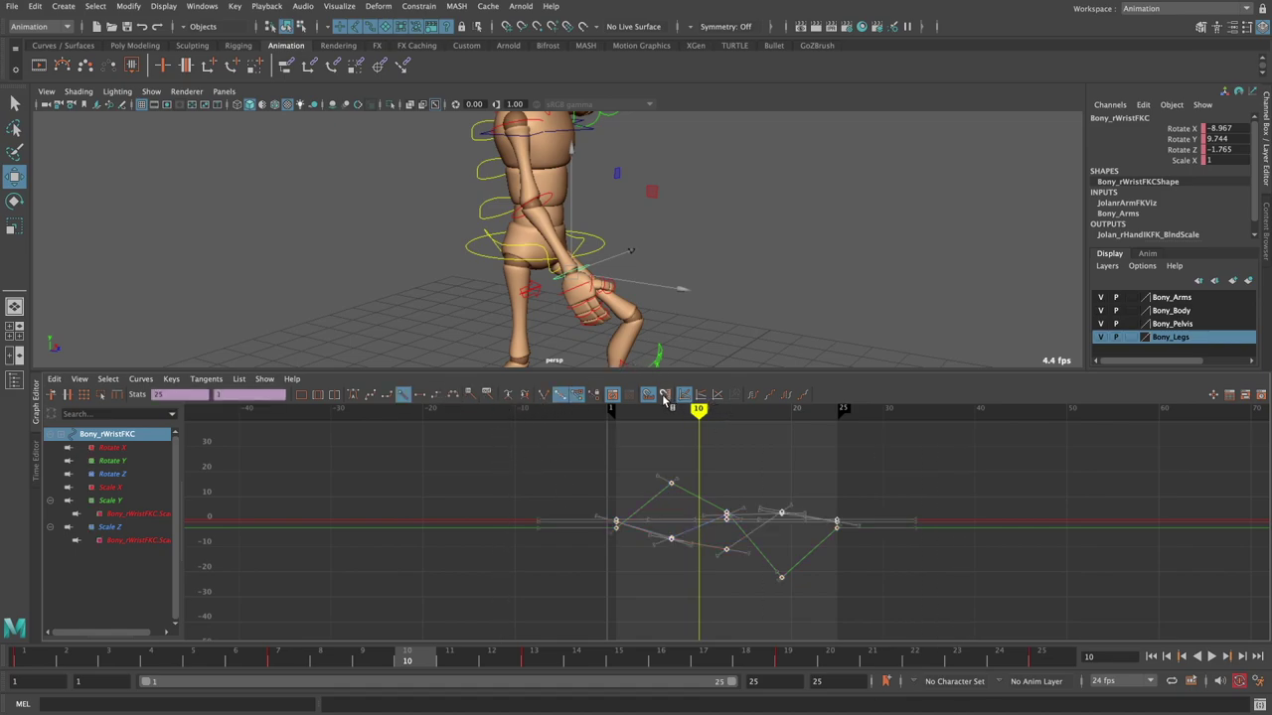
{"action": "left_click", "coordinate": [752, 396]}
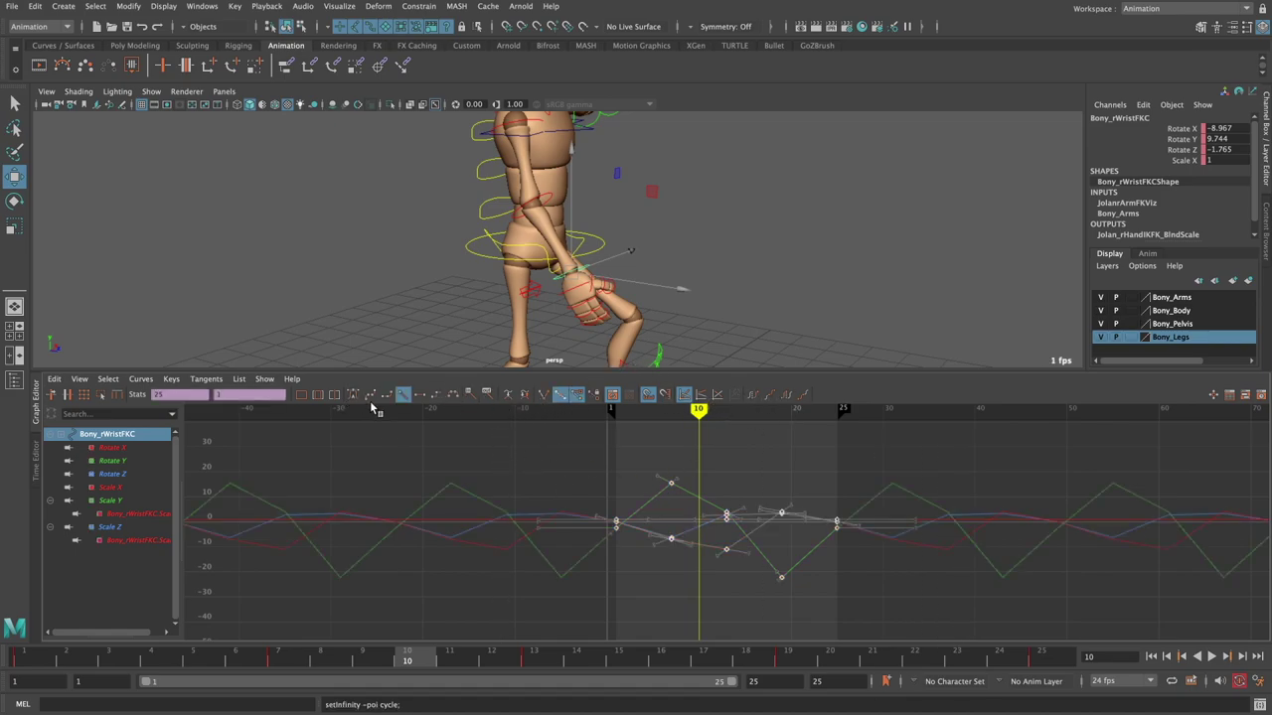
{"action": "left_click", "coordinate": [422, 396]}
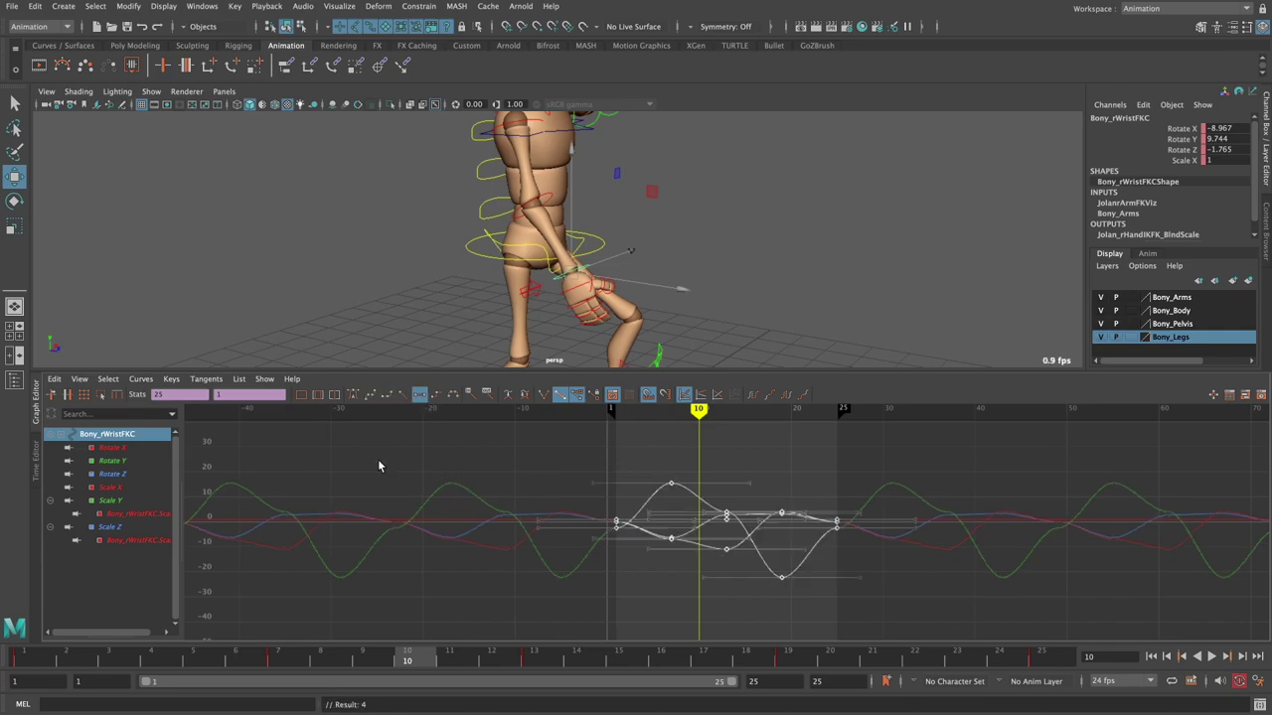
{"action": "left_click", "coordinate": [128, 448]}
{"action": "right_click_drag", "start_coordinate": [710, 534], "coordinate": [627, 488], "text": "alt"}
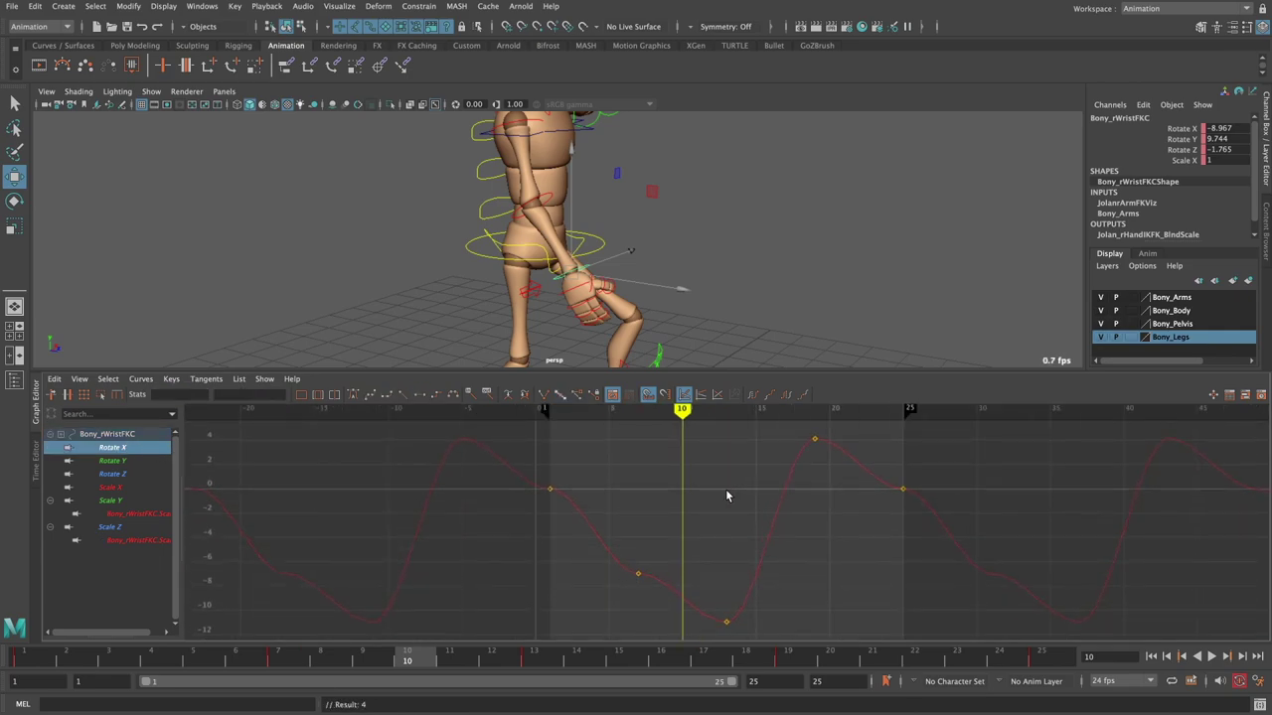
- Tilt the wrist's Rotate X tangents at frames 1 and 25 downward
{"action": "left_click_drag", "start_coordinate": [627, 488], "coordinate": [606, 542]}
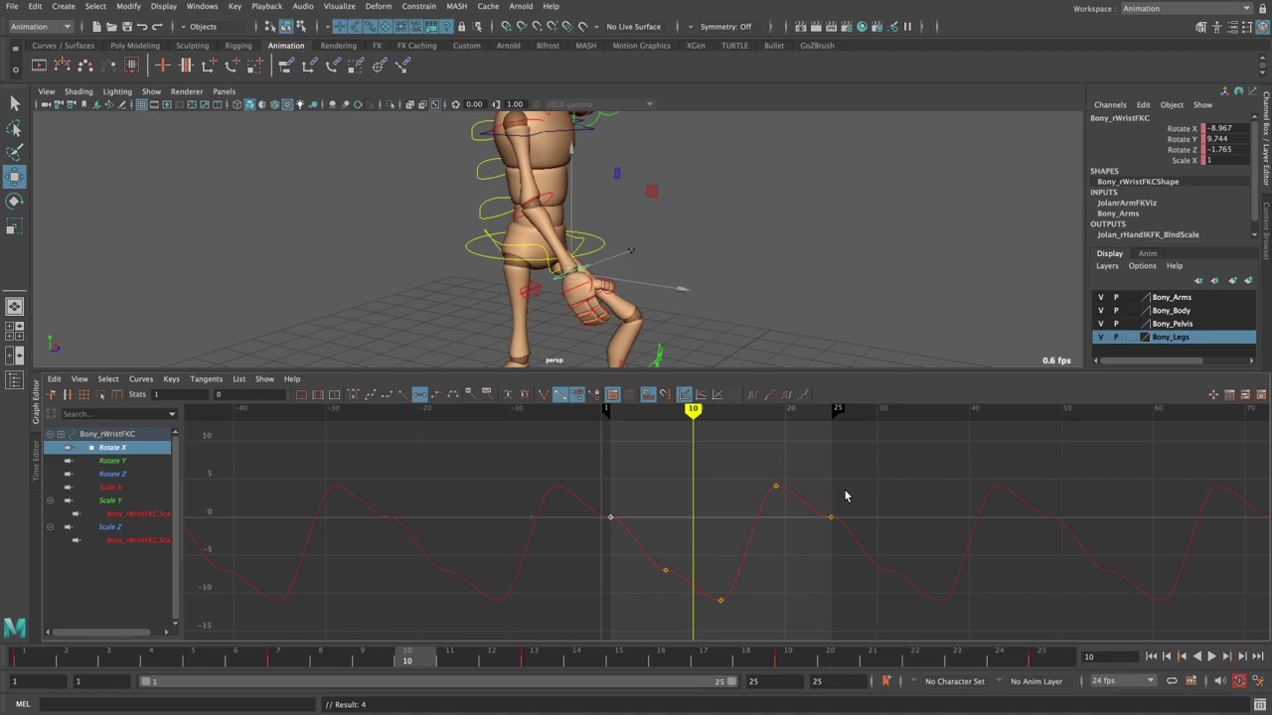
{"action": "left_click_drag", "start_coordinate": [845, 495], "coordinate": [801, 538], "text": "shift"}
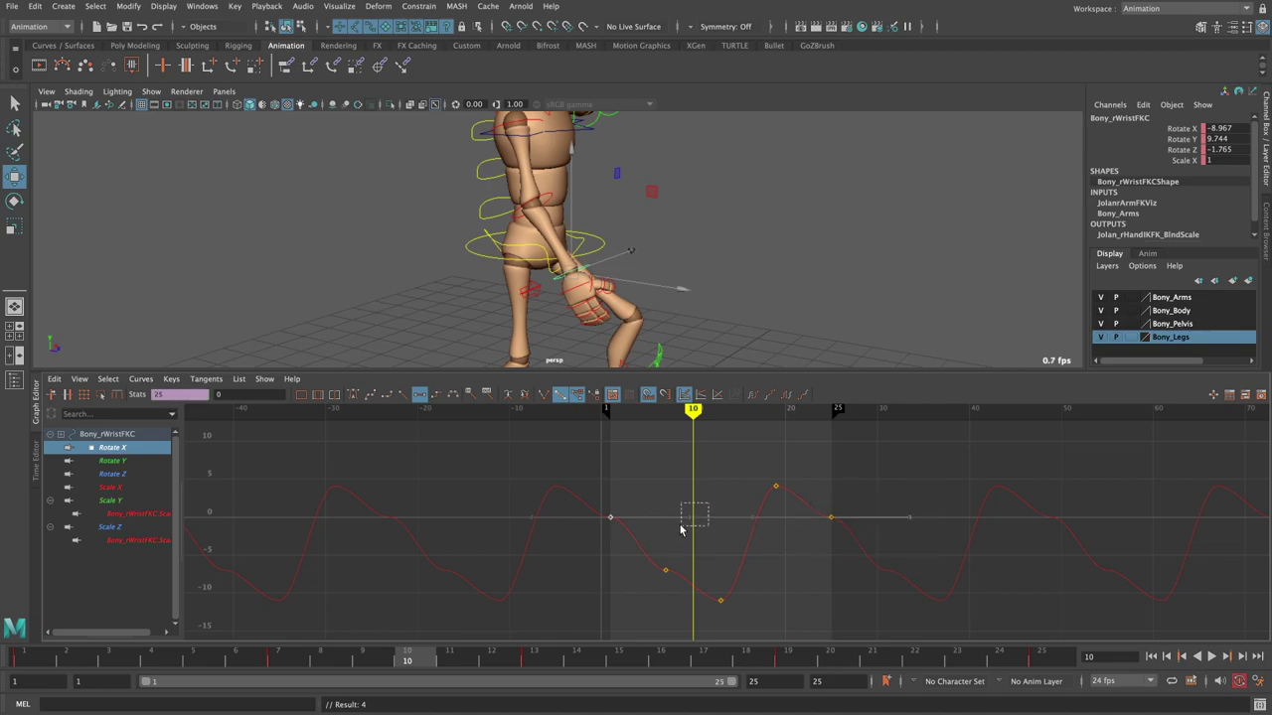
{"action": "right_click_drag", "start_coordinate": [711, 544], "coordinate": [714, 528], "text": "alt+shift"}
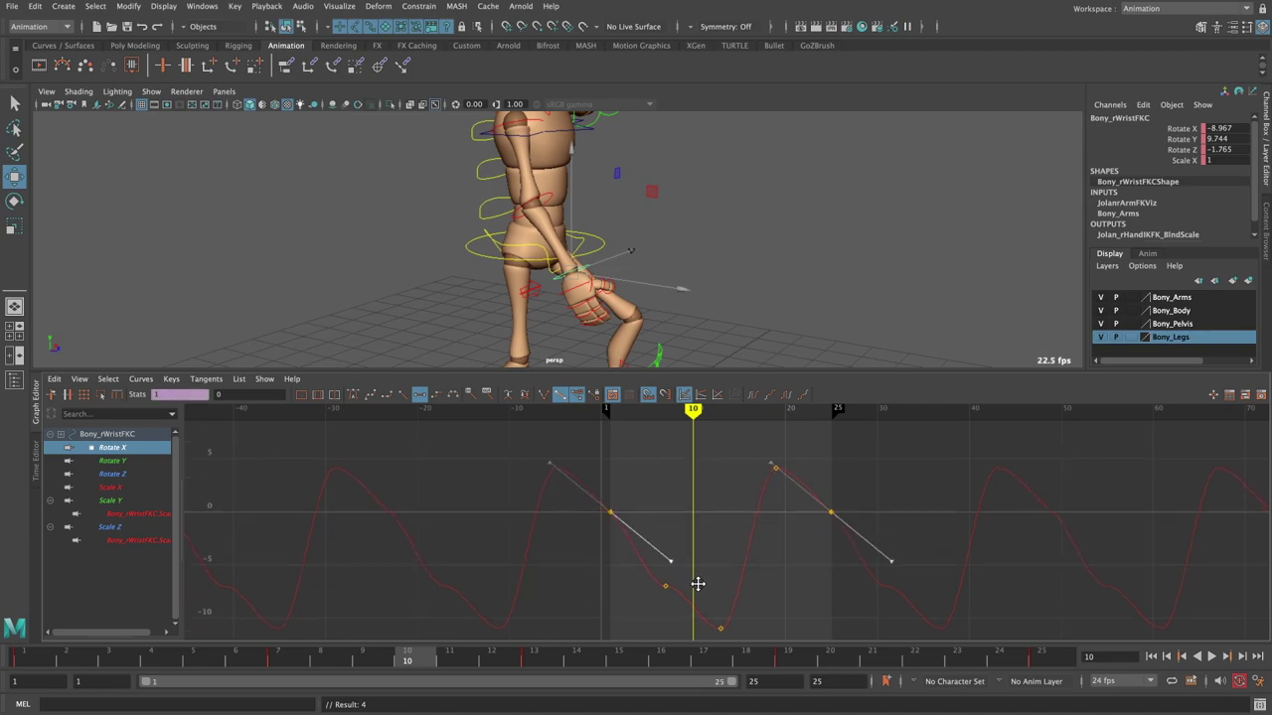
{"action": "middle_click_drag", "start_coordinate": [718, 543], "coordinate": [695, 582]}
{"action": "right_click_drag", "start_coordinate": [715, 568], "coordinate": [725, 511], "text": "alt+shift"}
- Raise the frame 7 Rotate X key and tilt its tangent steeply downward
{"action": "left_click", "coordinate": [665, 578]}
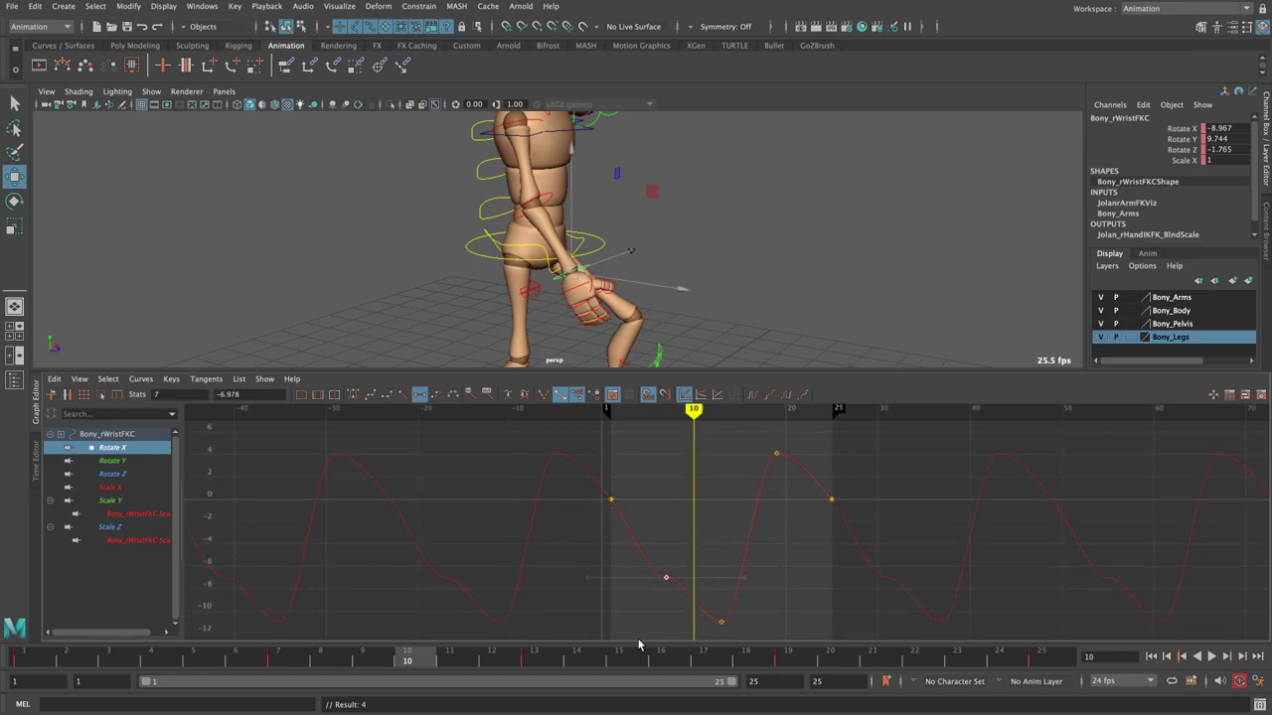
{"action": "left_click_drag", "start_coordinate": [713, 665], "coordinate": [535, 665]}
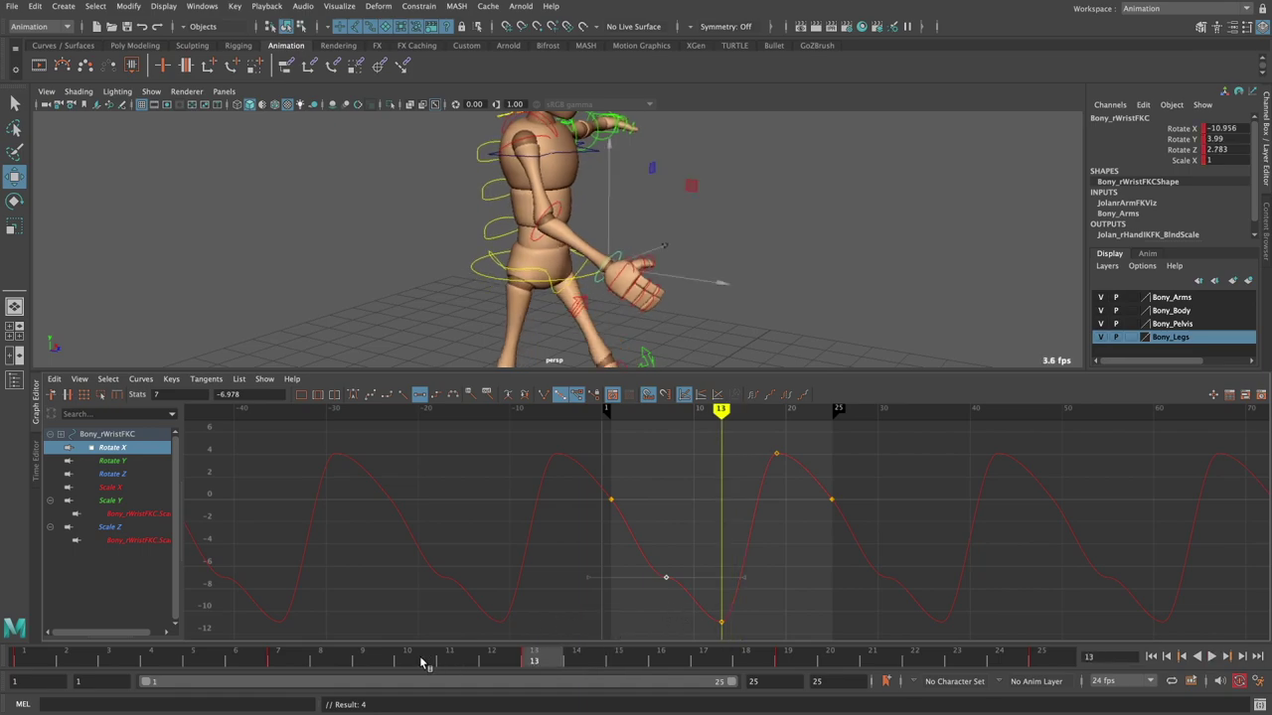
{"action": "mouse_move", "coordinate": [423, 663]}
{"action": "left_mouse_down"}
{"action": "mouse_move", "coordinate": [338, 664]}
{"action": "mouse_move", "coordinate": [545, 699]}
{"action": "mouse_move", "coordinate": [290, 680]}
{"action": "left_mouse_up"}
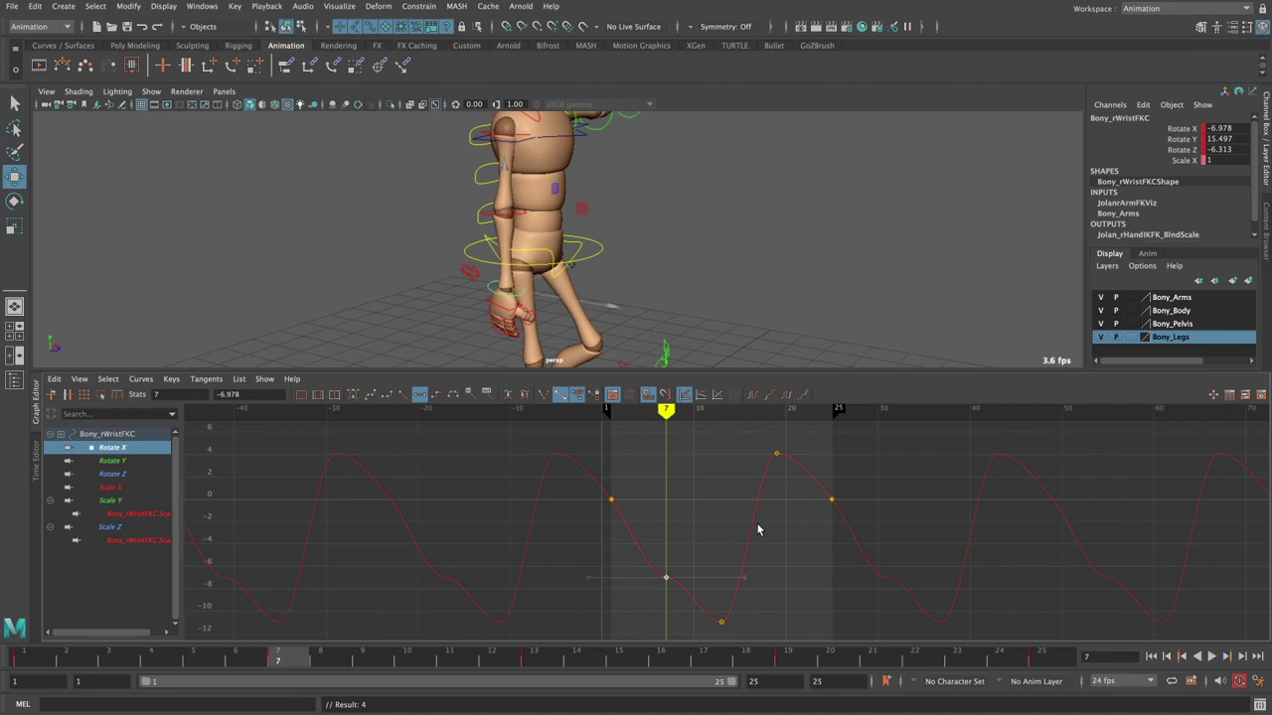
{"action": "middle_click_drag", "start_coordinate": [656, 596], "coordinate": [696, 481], "text": "shift"}
{"action": "left_click_drag", "start_coordinate": [648, 261], "coordinate": [597, 264], "text": "alt"}
{"action": "right_click_drag", "start_coordinate": [596, 263], "coordinate": [636, 248], "text": "alt"}
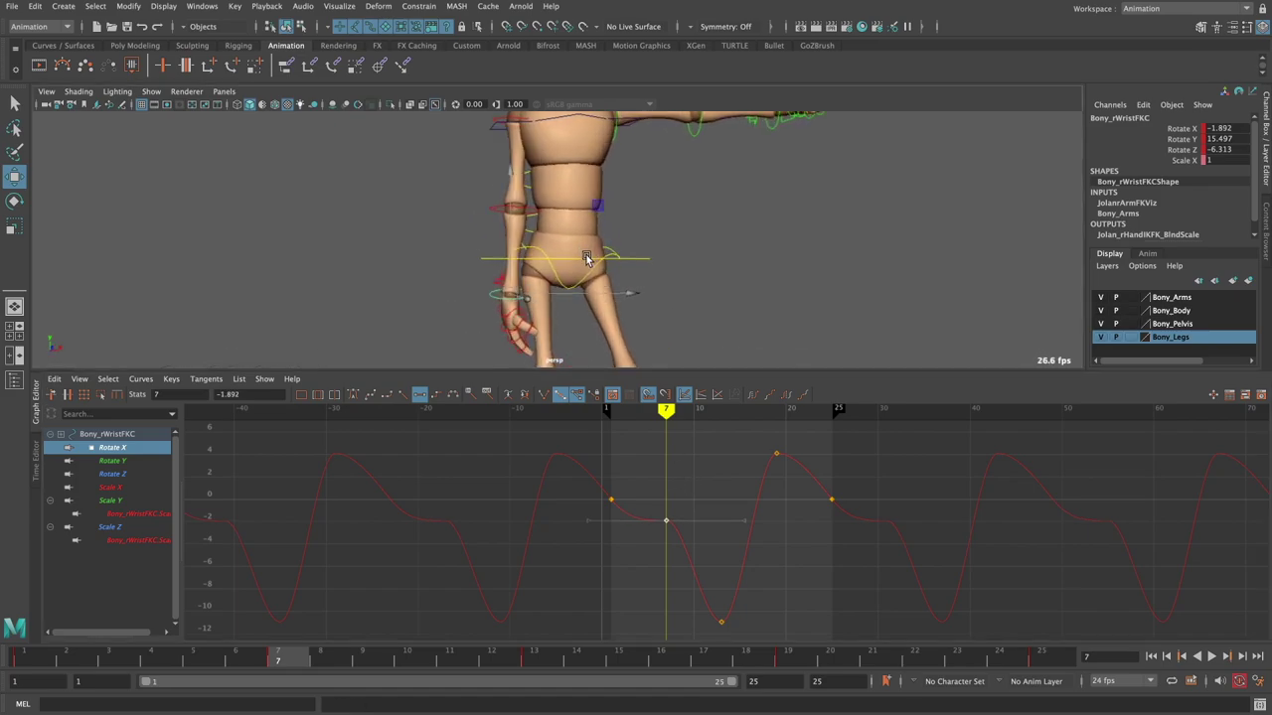
{"action": "left_click", "coordinate": [745, 520]}
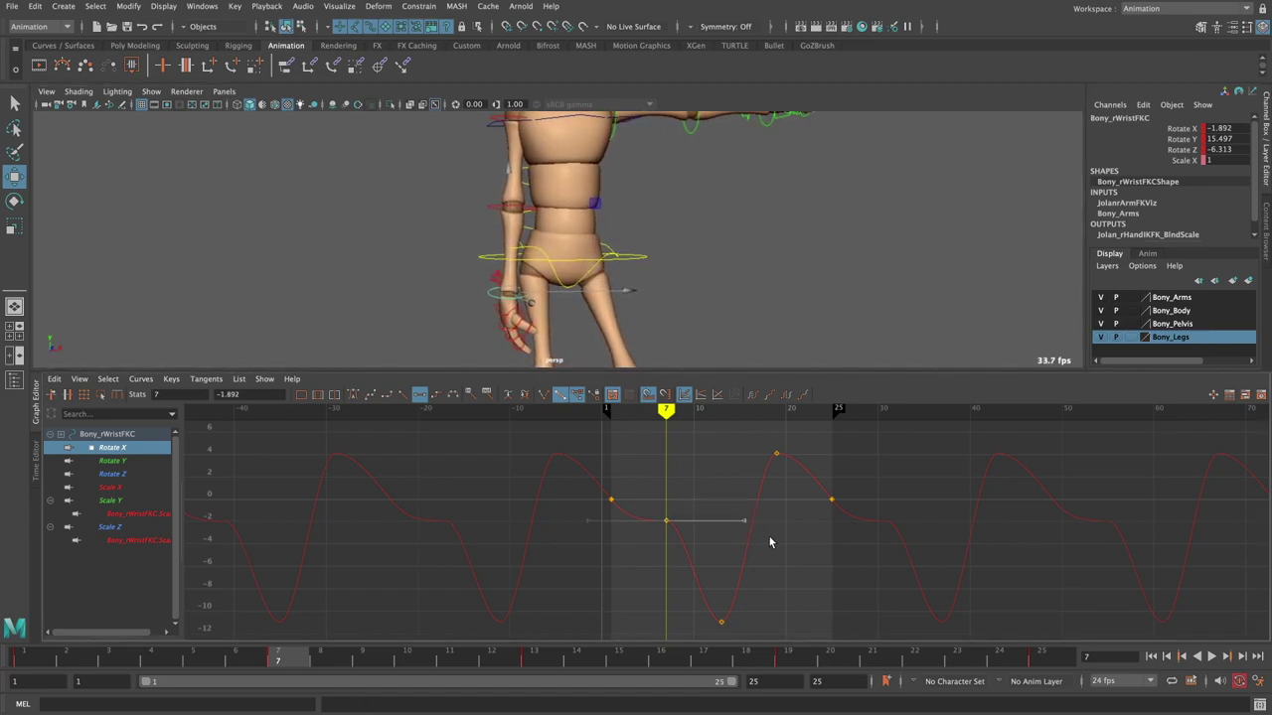
{"action": "mouse_move", "coordinate": [761, 537]}
{"action": "middle_mouse_down"}
{"action": "mouse_move", "coordinate": [740, 604]}
{"action": "mouse_move", "coordinate": [745, 573]}
{"action": "middle_mouse_up"}
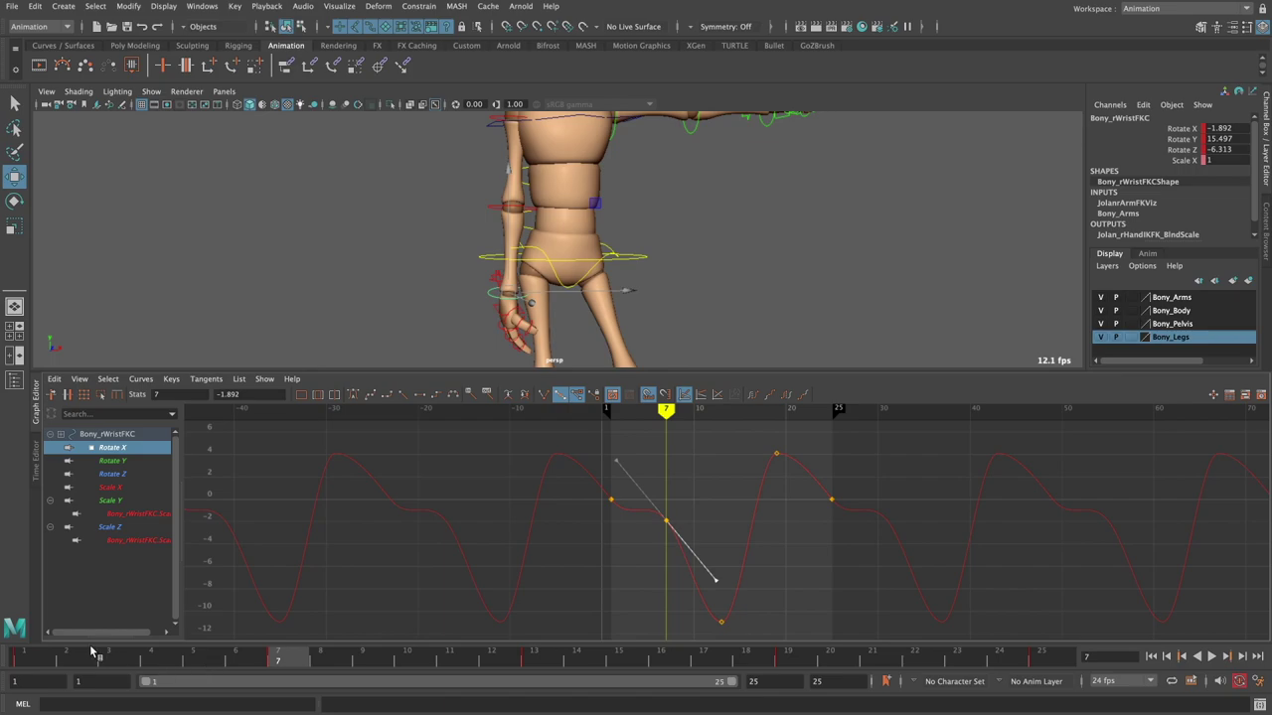
- Raise the frame 1 and 25 Rotate X keys slightly and lower the frame 7 key
{"action": "left_click", "coordinate": [46, 654]}
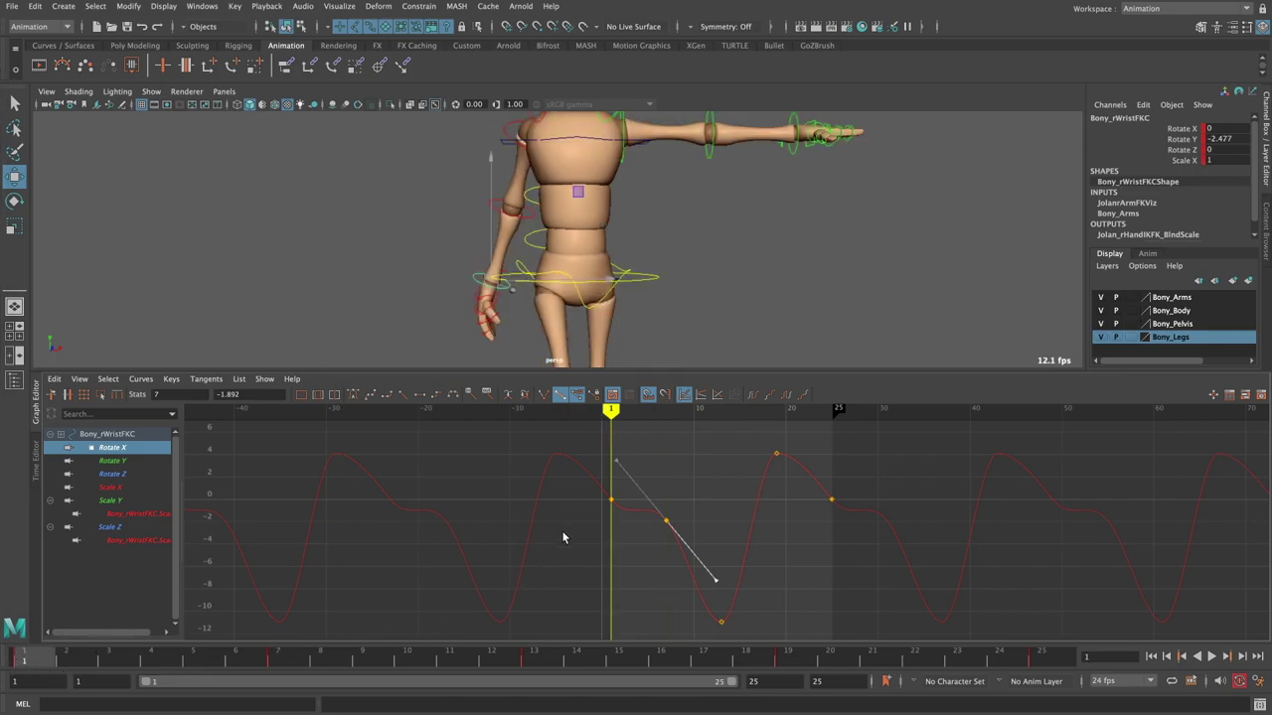
{"action": "left_click_drag", "start_coordinate": [622, 499], "coordinate": [623, 498]}
{"action": "left_click_drag", "start_coordinate": [877, 537], "coordinate": [878, 537], "text": "shift"}
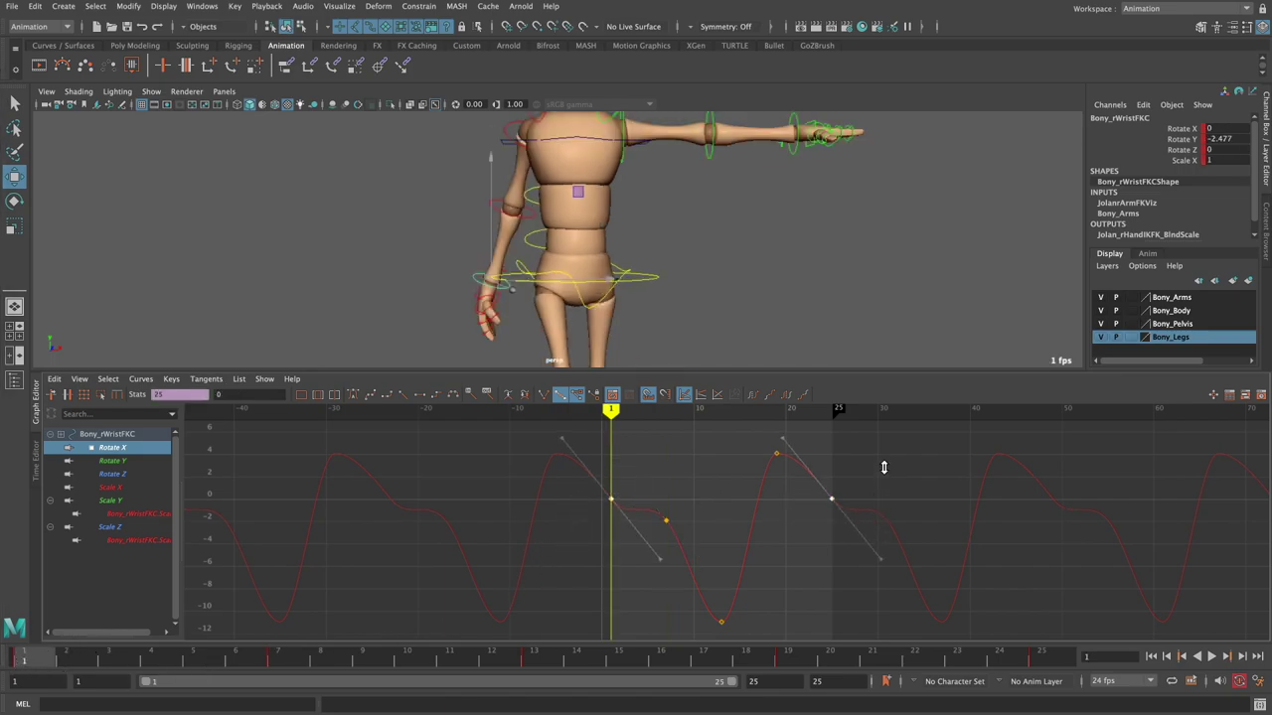
{"action": "middle_click_drag", "start_coordinate": [885, 468], "coordinate": [887, 442]}
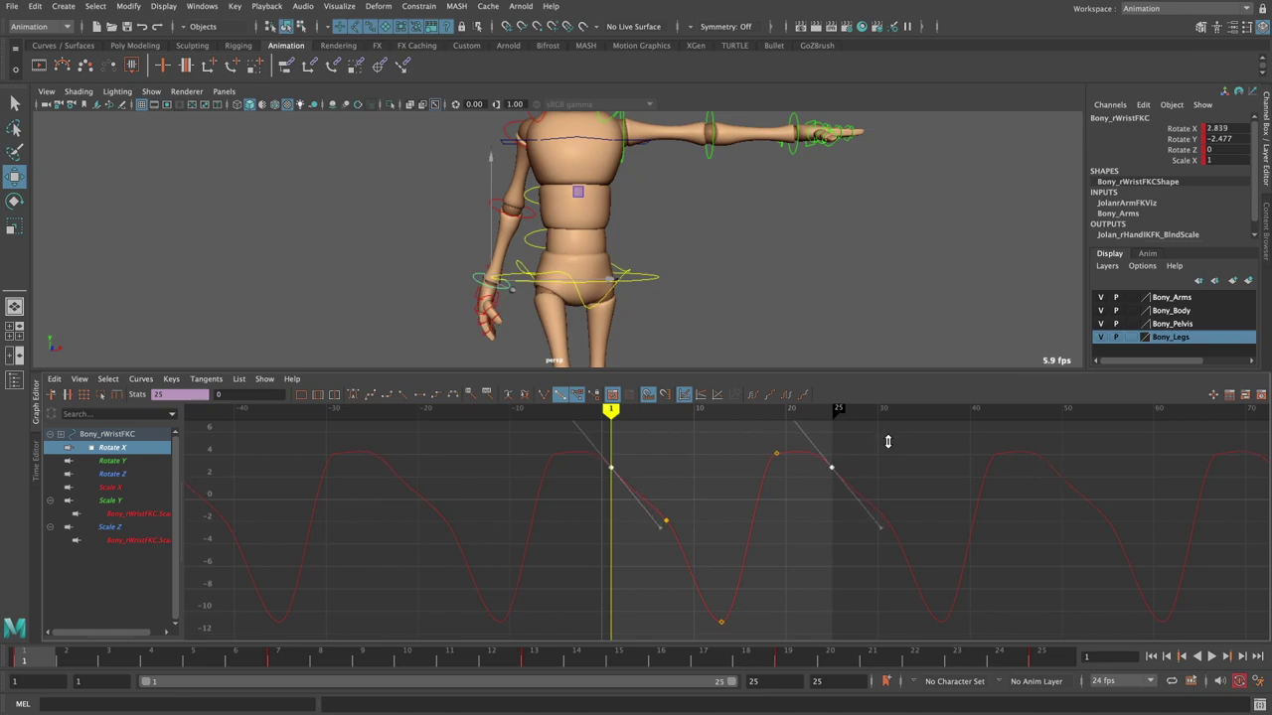
{"action": "left_click", "coordinate": [666, 521]}
{"action": "middle_click_drag", "start_coordinate": [686, 542], "coordinate": [685, 560]}
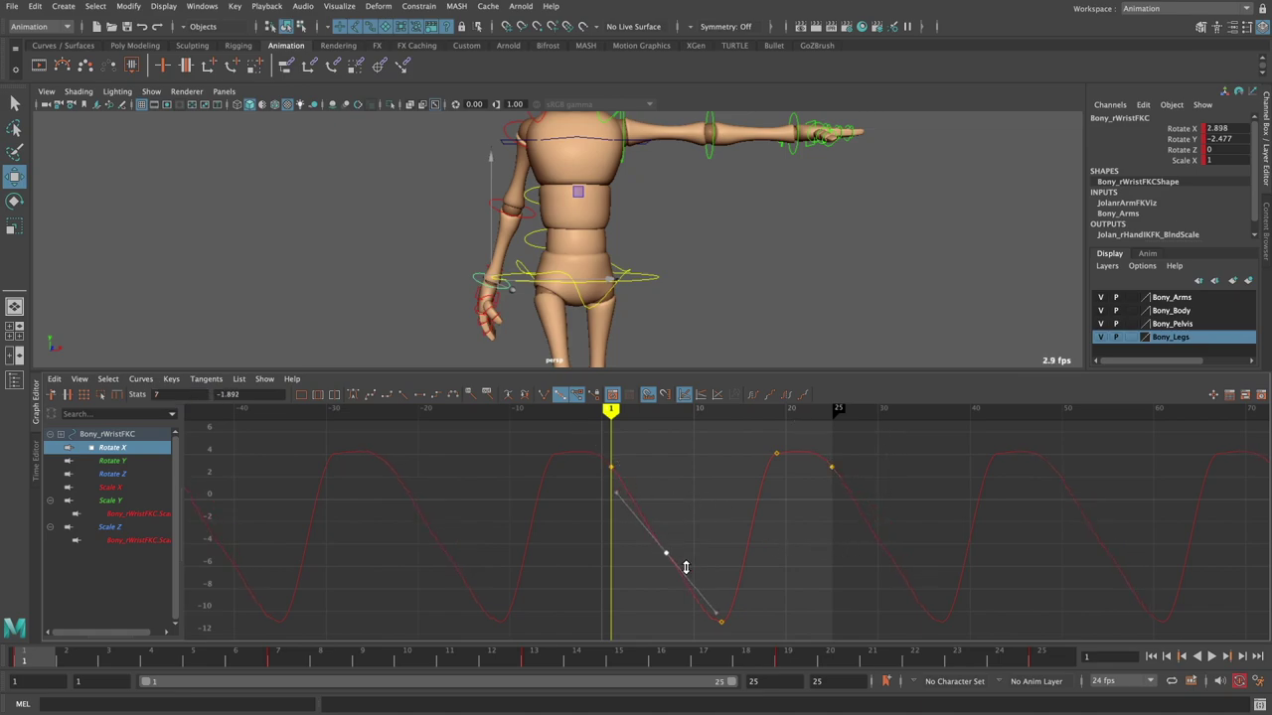
- Lower frame 19 to about 4.1 with a steeper tangent, and frame 7 to about -5.7
{"action": "left_click_drag", "start_coordinate": [794, 476], "coordinate": [793, 478]}
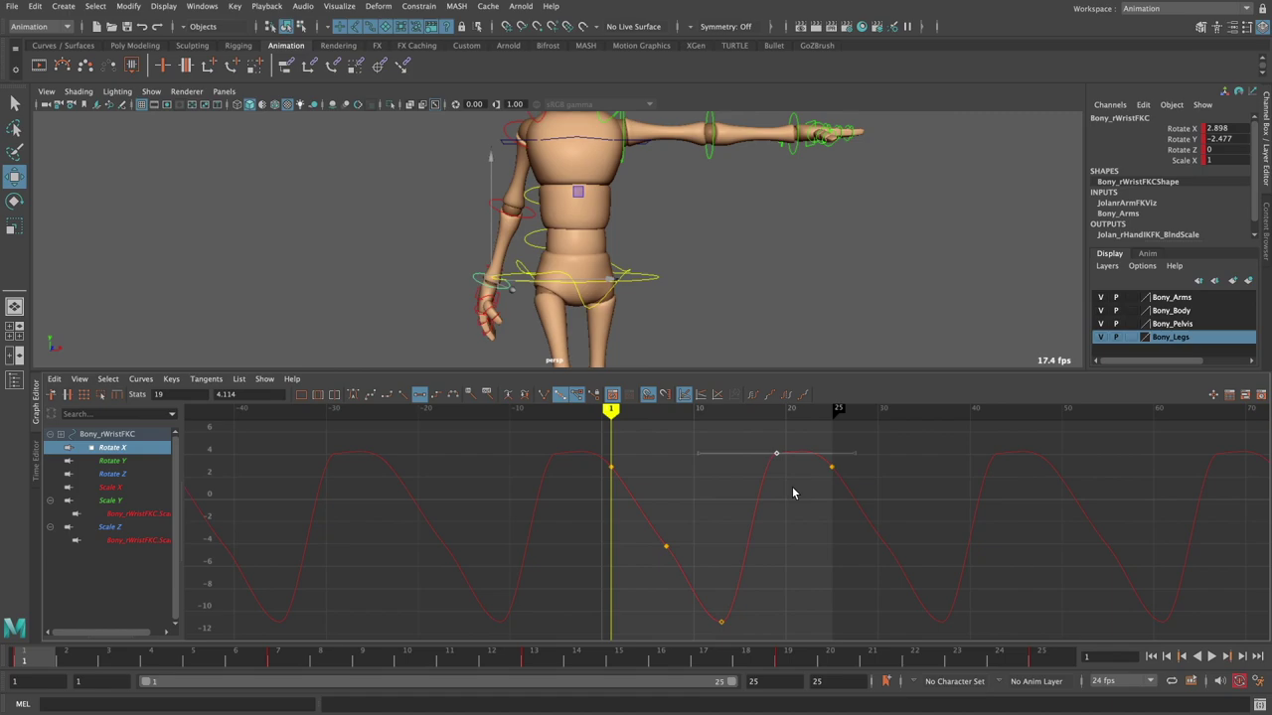
{"action": "middle_click_drag", "start_coordinate": [785, 492], "coordinate": [784, 509]}
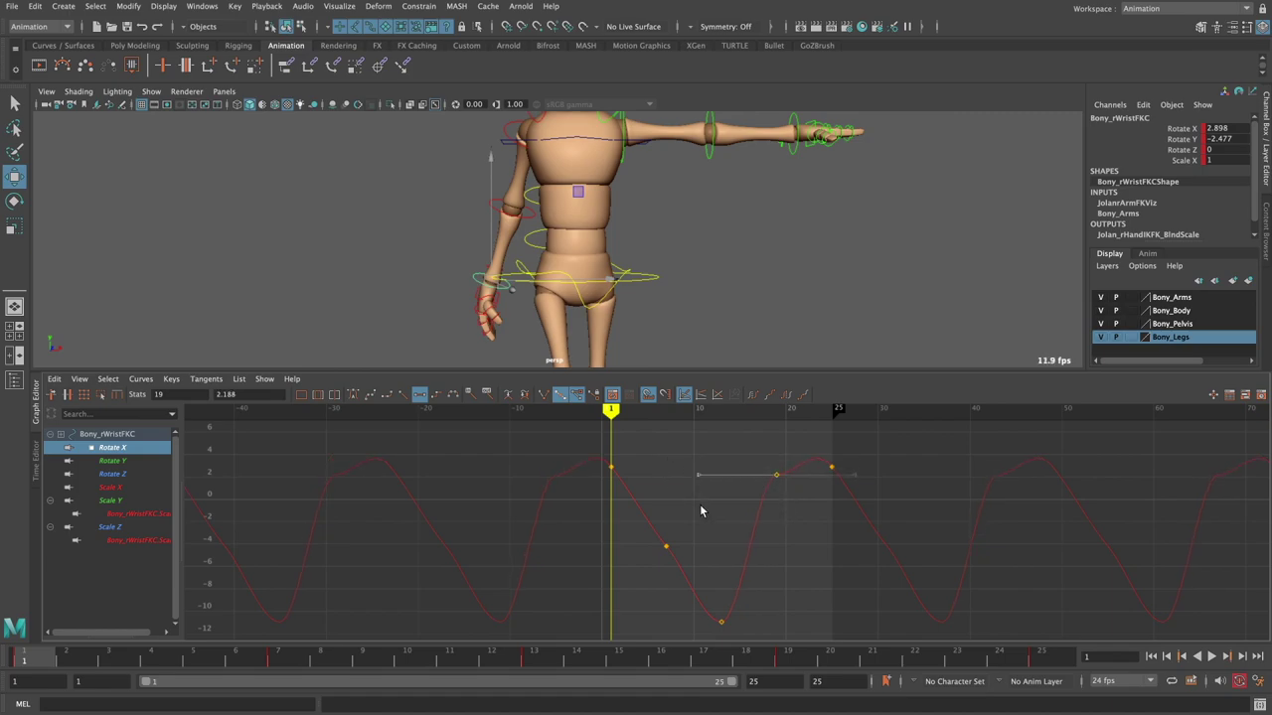
{"action": "left_click", "coordinate": [699, 475]}
{"action": "middle_click_drag", "start_coordinate": [703, 522], "coordinate": [737, 576]}
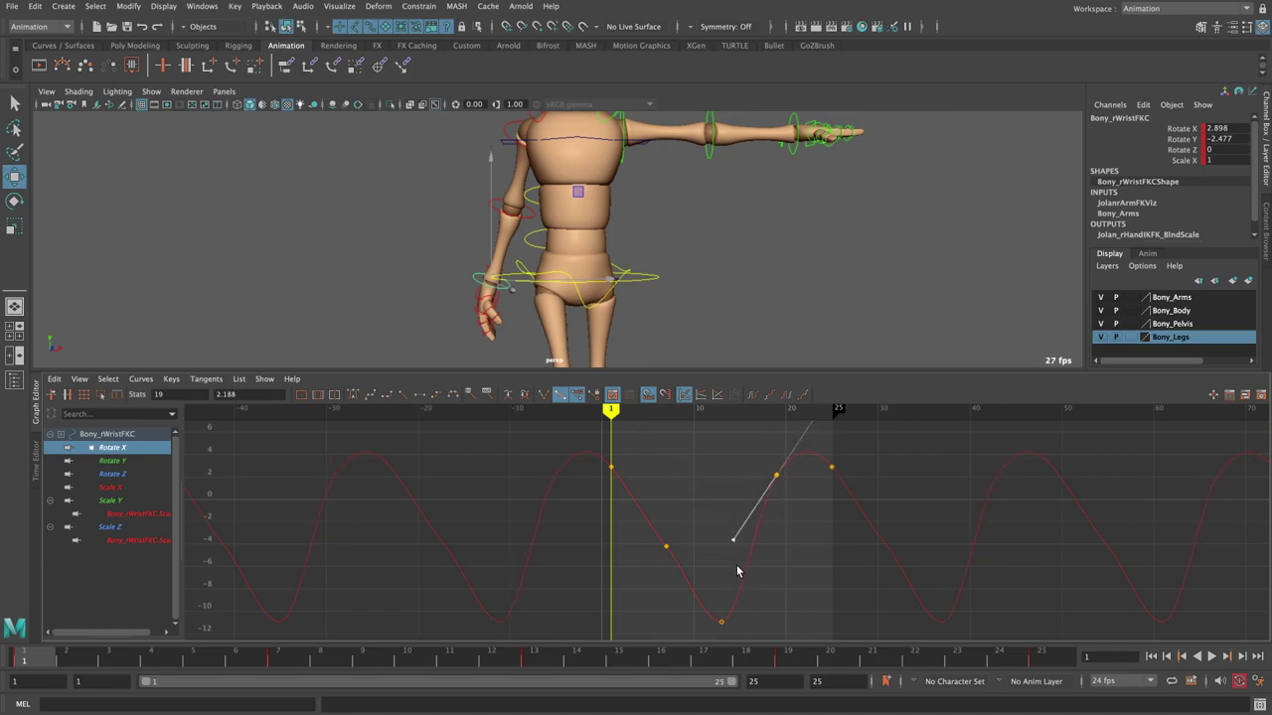
{"action": "left_click_drag", "start_coordinate": [653, 571], "coordinate": [653, 573]}
{"action": "middle_click_drag", "start_coordinate": [708, 543], "coordinate": [707, 559]}
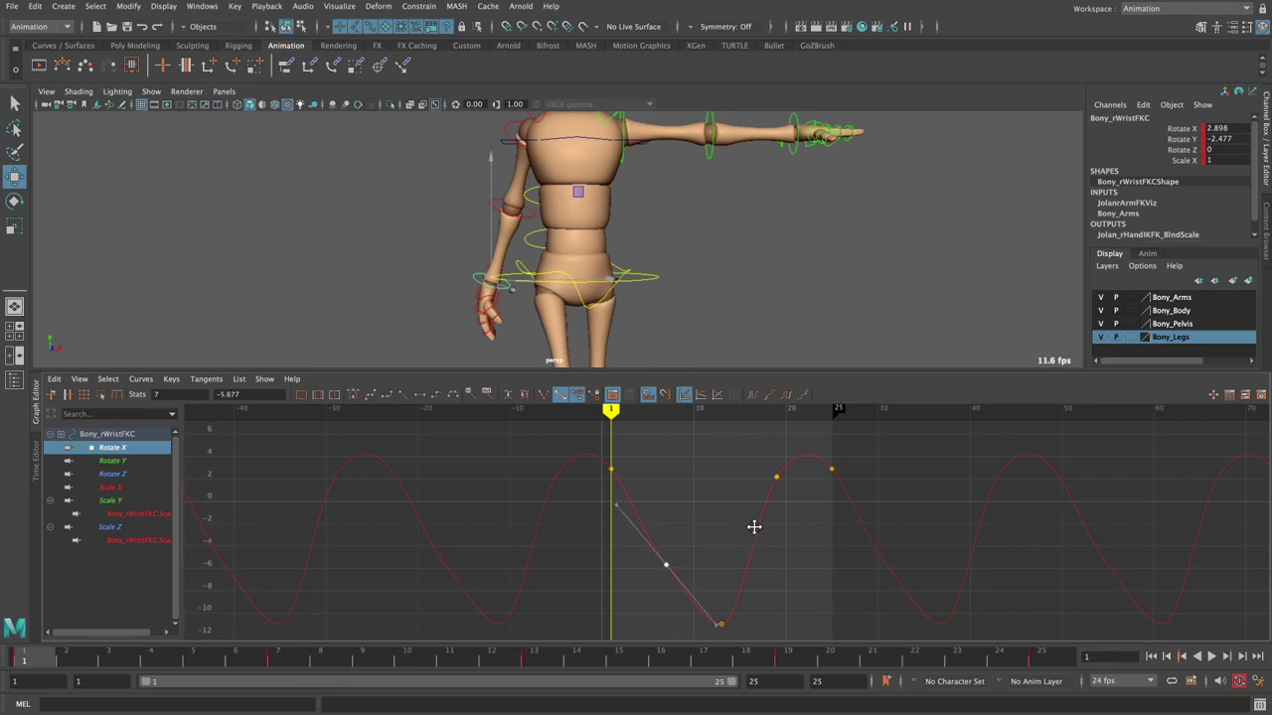
{"action": "left_click", "coordinate": [114, 462]}
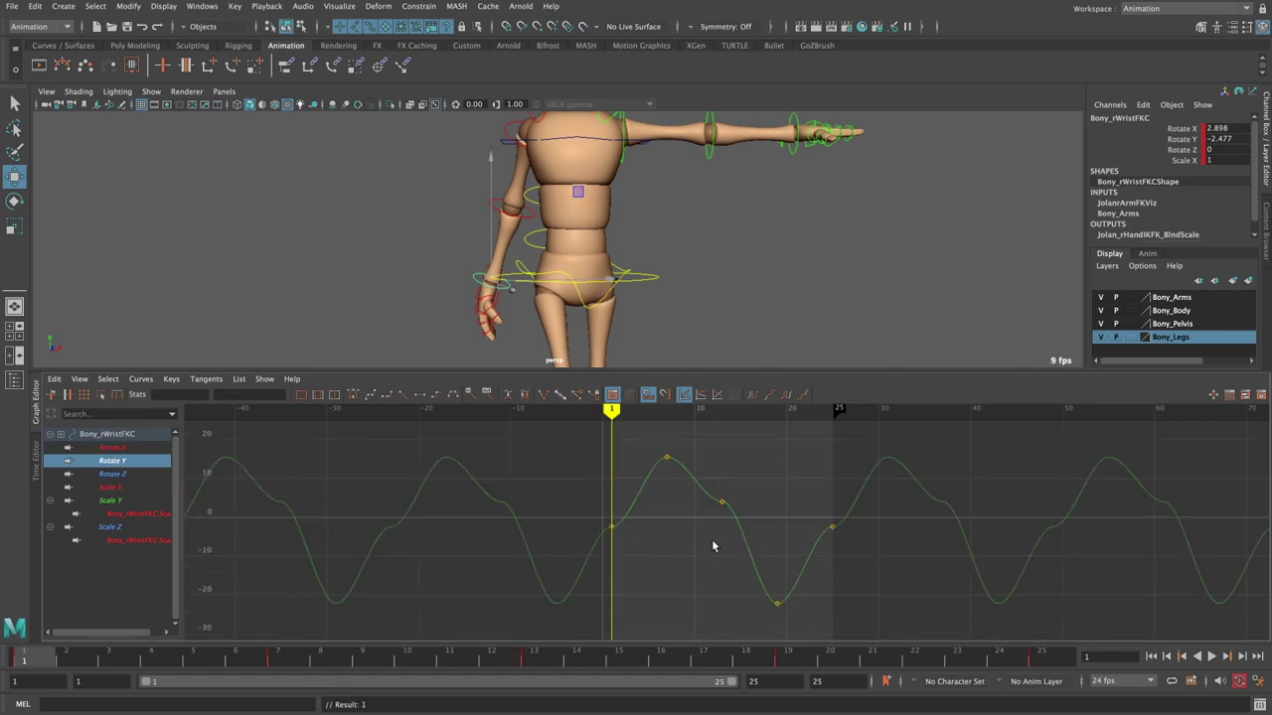
- Tilt the Rotate Y end tangents upward and set the frame 13 key near 0 with a downward tangent
{"action": "left_click", "coordinate": [605, 527]}
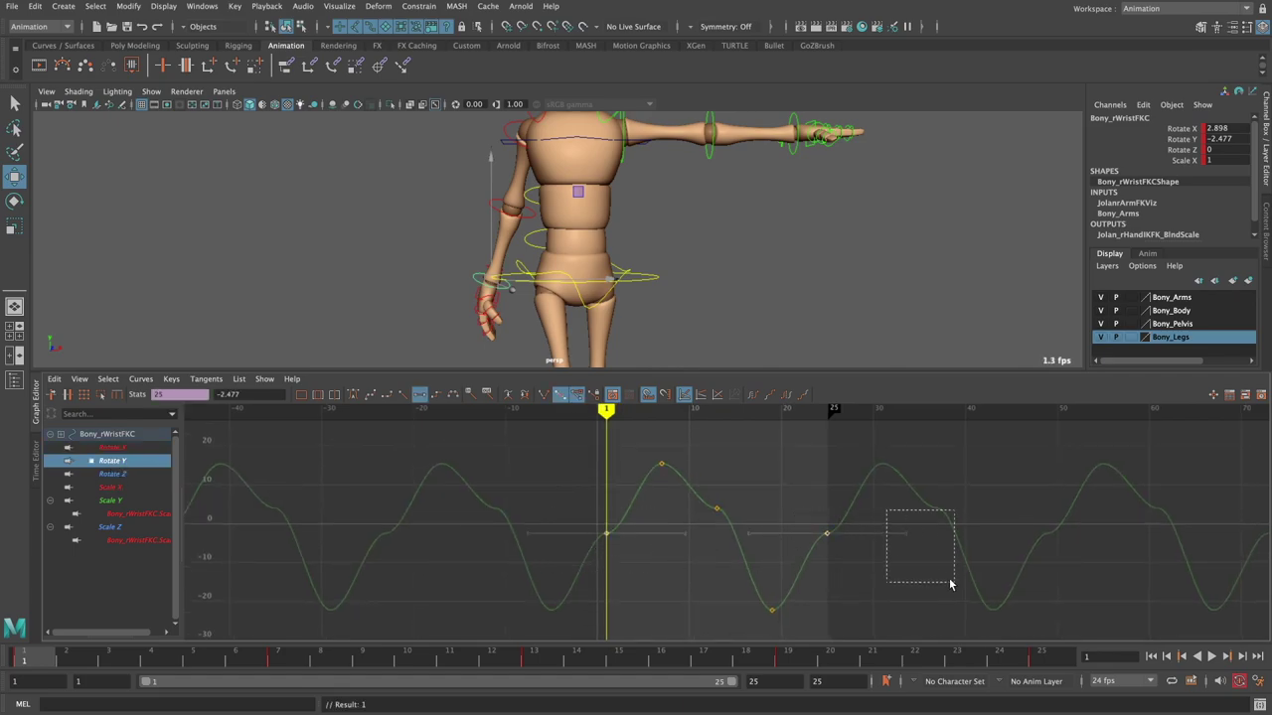
{"action": "left_click_drag", "start_coordinate": [951, 584], "coordinate": [951, 584]}
{"action": "mouse_move", "coordinate": [689, 546]}
{"action": "middle_mouse_down"}
{"action": "mouse_move", "coordinate": [689, 486]}
{"action": "mouse_move", "coordinate": [670, 460]}
{"action": "middle_mouse_up"}
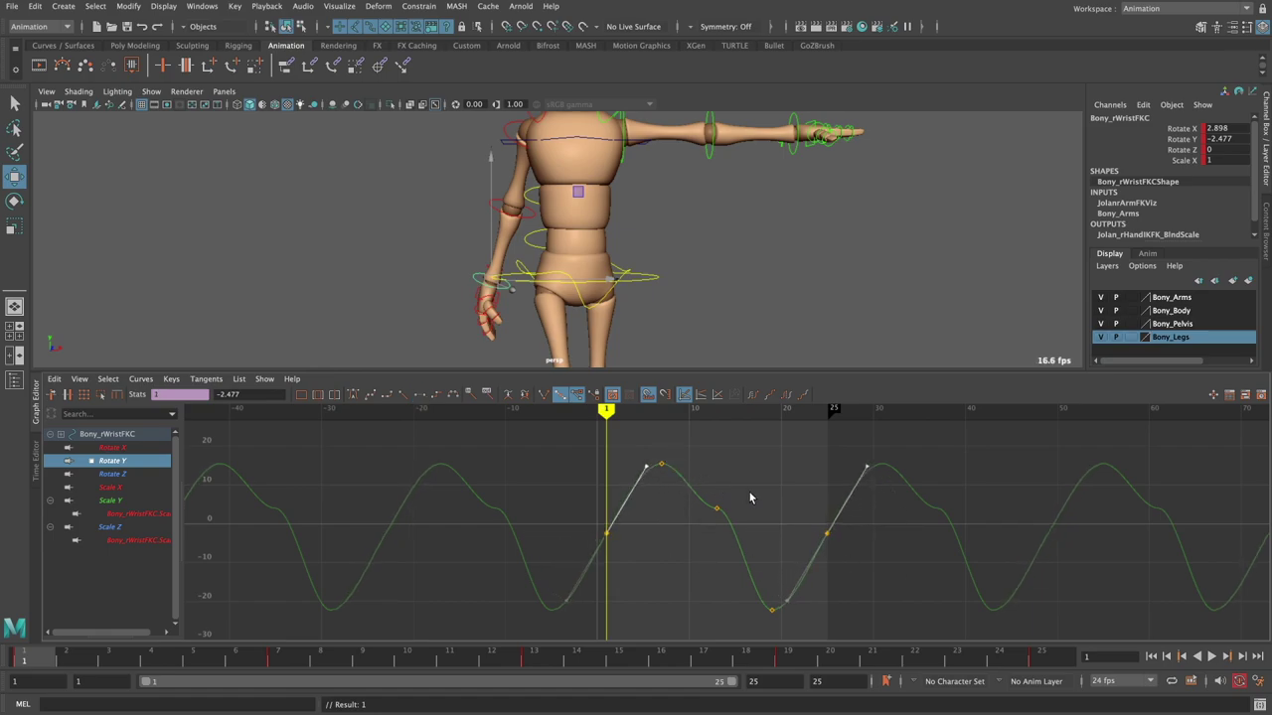
{"action": "left_click", "coordinate": [717, 509]}
{"action": "mouse_move", "coordinate": [757, 541]}
{"action": "middle_mouse_down"}
{"action": "mouse_move", "coordinate": [735, 600]}
{"action": "mouse_move", "coordinate": [747, 587]}
{"action": "middle_mouse_up"}
{"action": "left_click_drag", "start_coordinate": [686, 541], "coordinate": [686, 541]}
{"action": "middle_click_drag", "start_coordinate": [766, 509], "coordinate": [766, 522]}
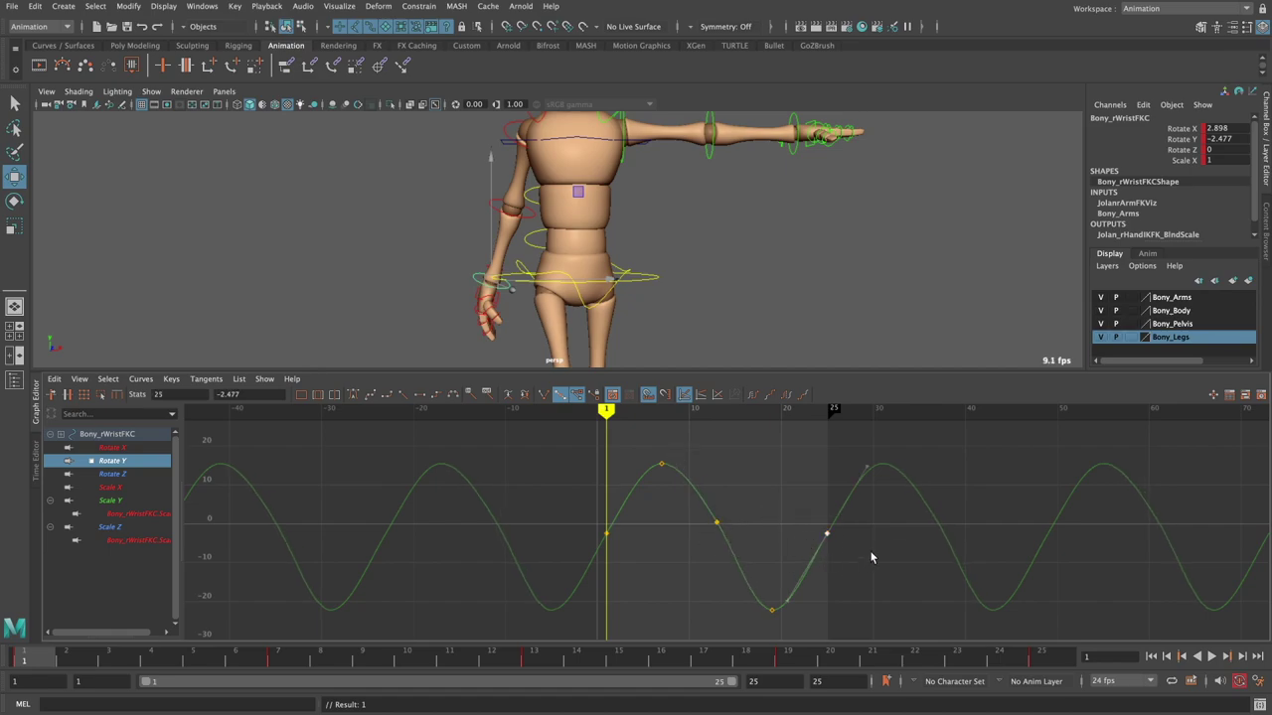
- Reselect the frame 1 and 25 Rotate Y keys and steepen their tangents further
{"action": "right_click_drag", "start_coordinate": [870, 558], "coordinate": [905, 549], "text": "alt"}
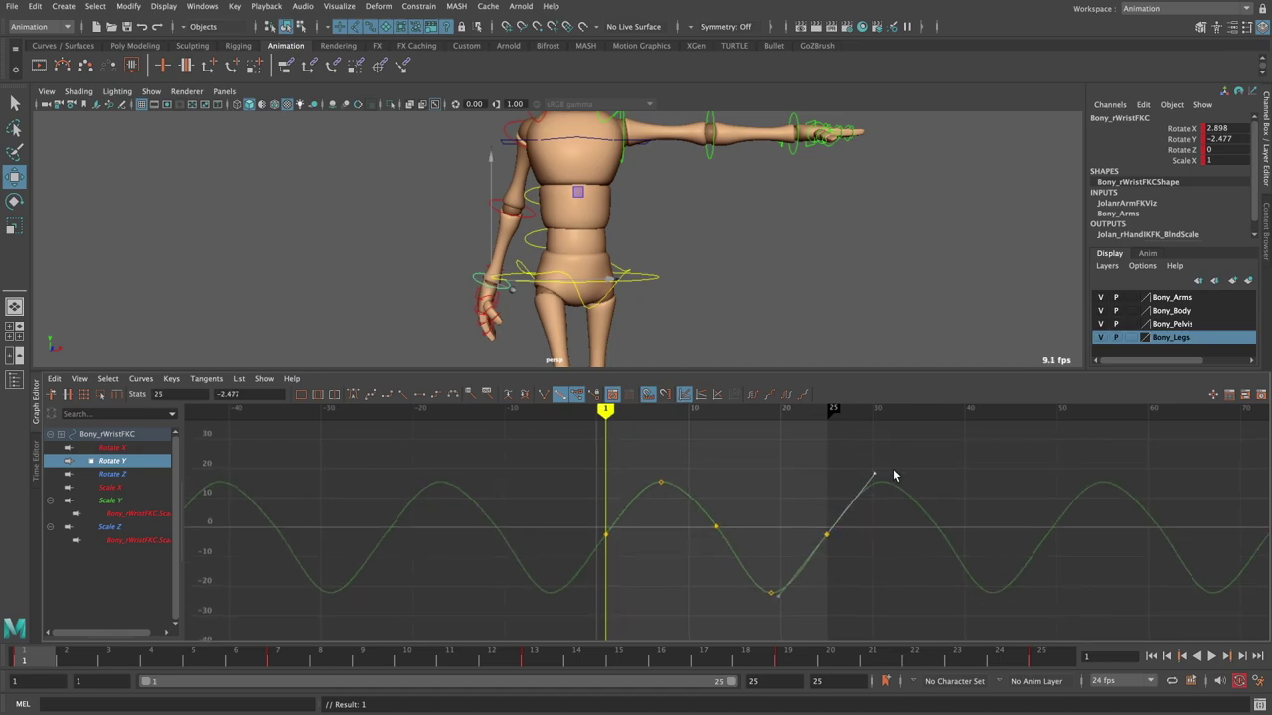
{"action": "key", "text": "ctrl+z"}
{"action": "left_click_drag", "start_coordinate": [596, 528], "coordinate": [635, 559]}
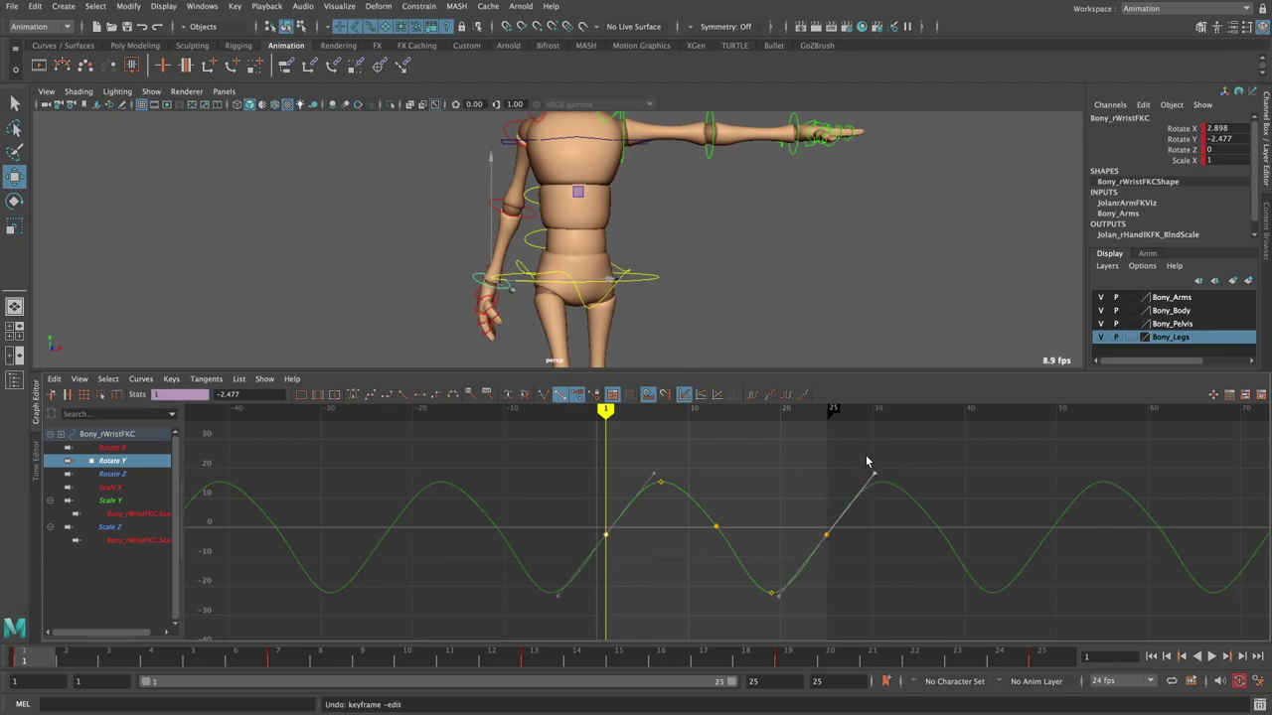
{"action": "left_click", "coordinate": [702, 474]}
{"action": "left_click_drag", "start_coordinate": [824, 480], "coordinate": [840, 564]}
{"action": "middle_click_drag", "start_coordinate": [898, 491], "coordinate": [897, 468]}
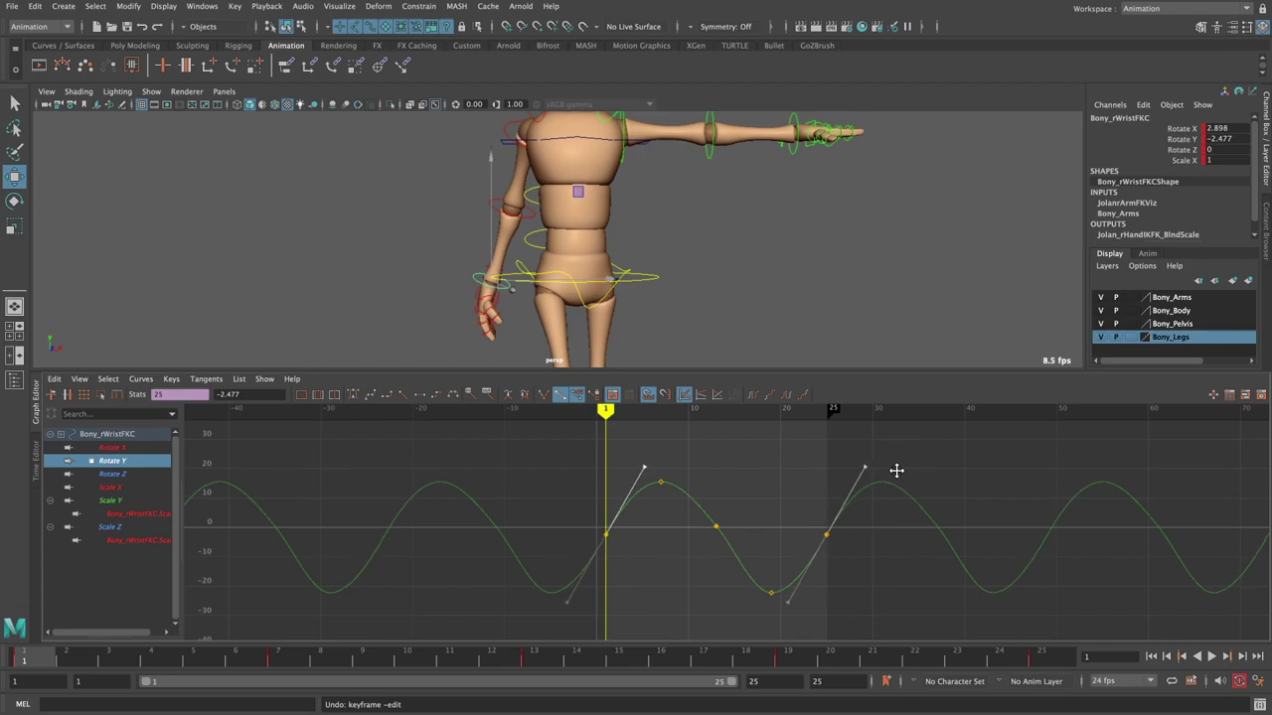
- Isolate the wrist's Rotate Z curve, slope its frame 1 and 25 tangents downward, and play back
{"action": "left_click", "coordinate": [112, 474]}
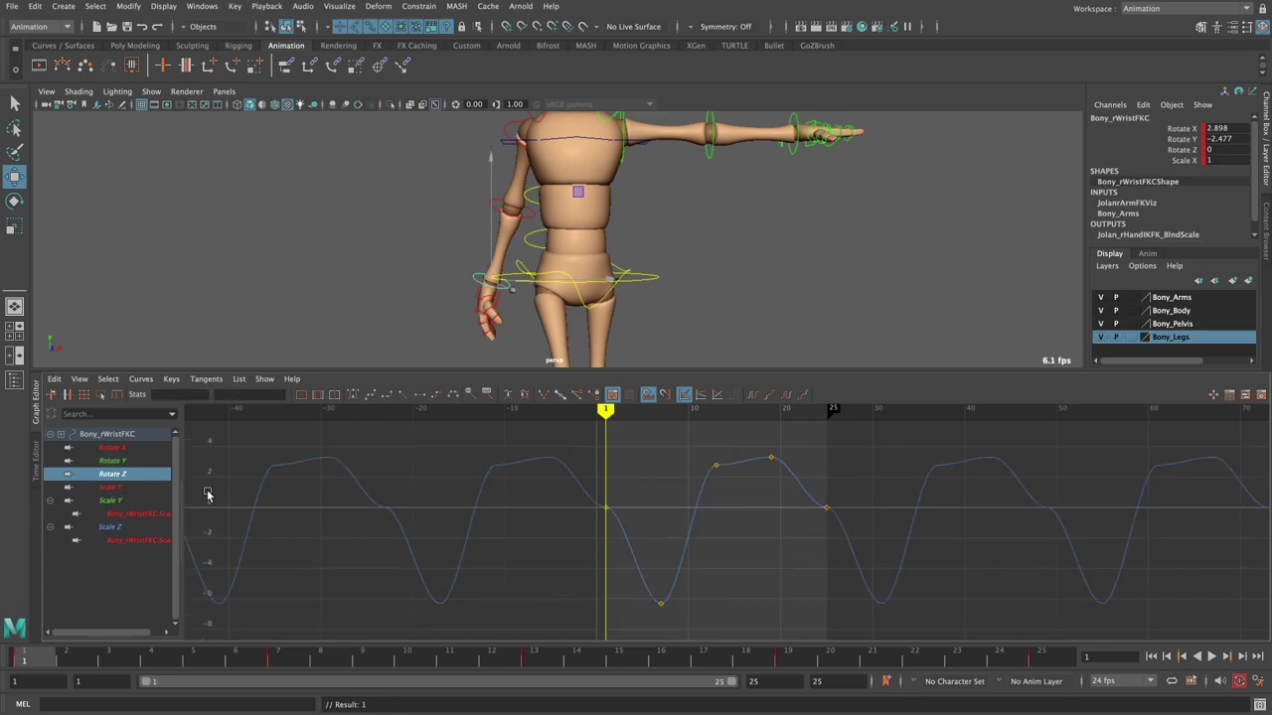
{"action": "right_click_drag", "start_coordinate": [688, 522], "coordinate": [706, 503], "text": "alt"}
{"action": "middle_click_drag", "start_coordinate": [706, 502], "coordinate": [689, 526], "text": "alt"}
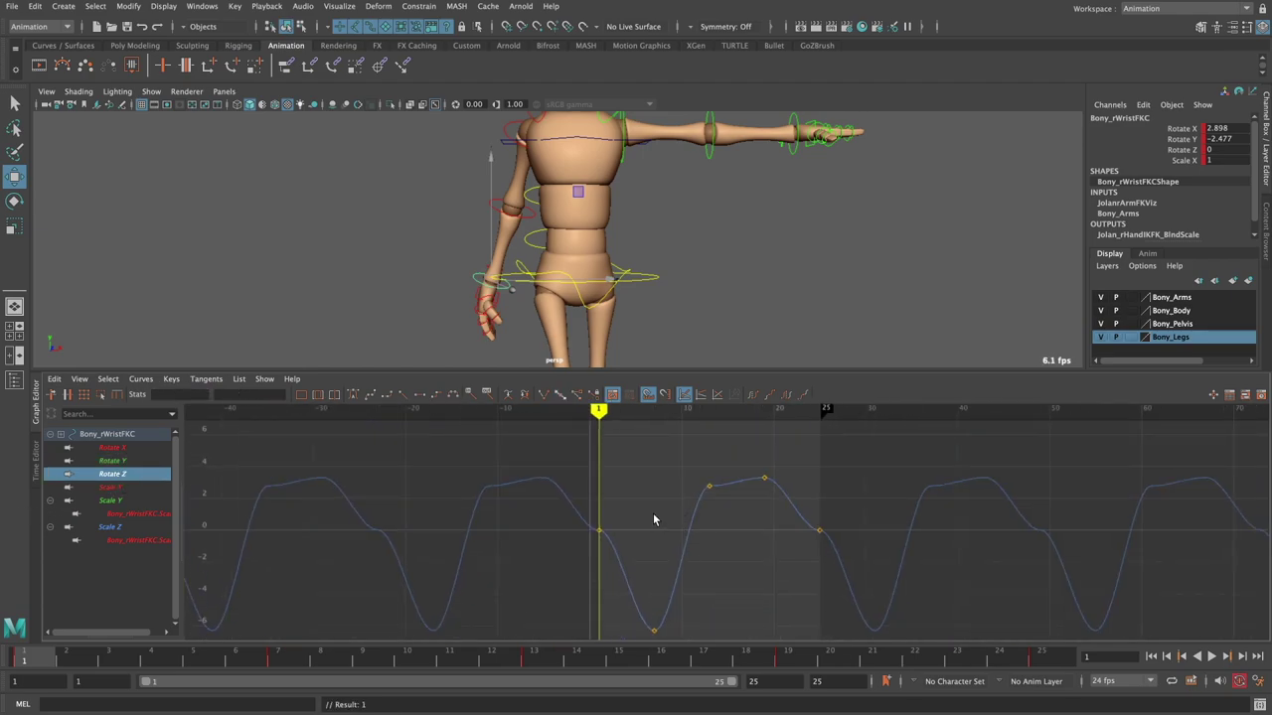
{"action": "left_click_drag", "start_coordinate": [803, 514], "coordinate": [821, 551]}
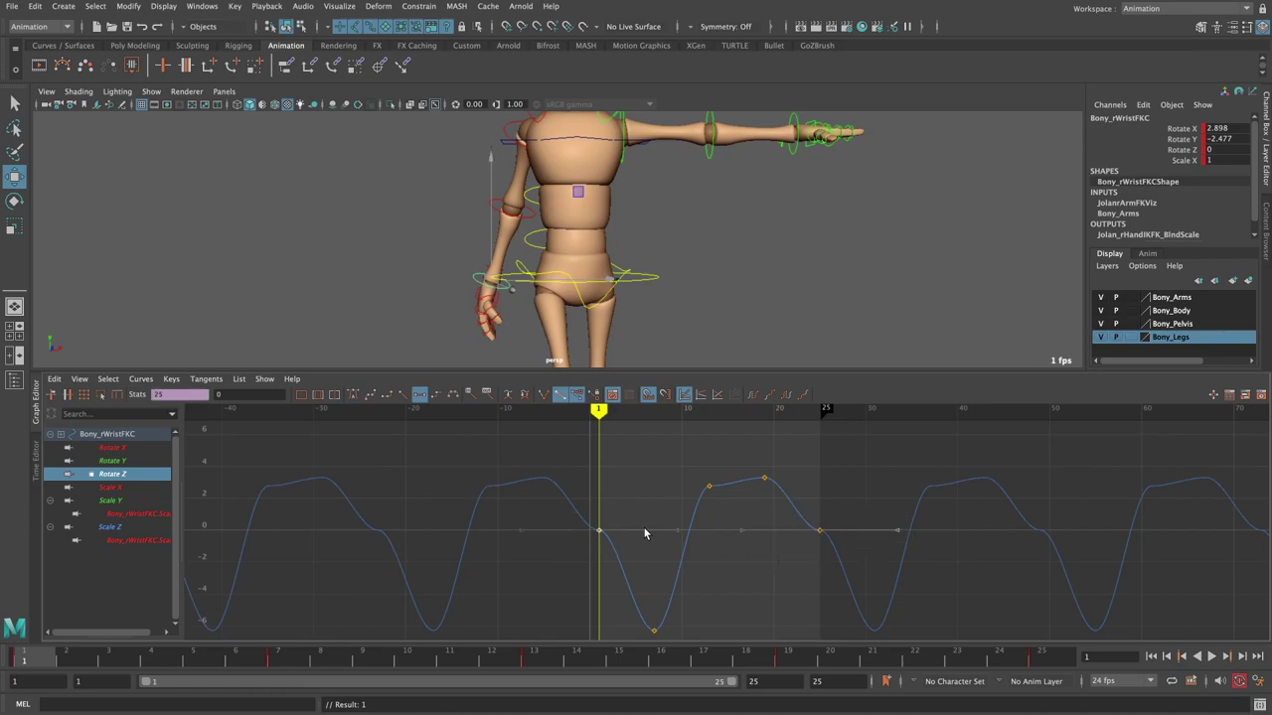
{"action": "left_click_drag", "start_coordinate": [689, 558], "coordinate": [766, 591]}
{"action": "middle_click_drag", "start_coordinate": [766, 590], "coordinate": [716, 664]}
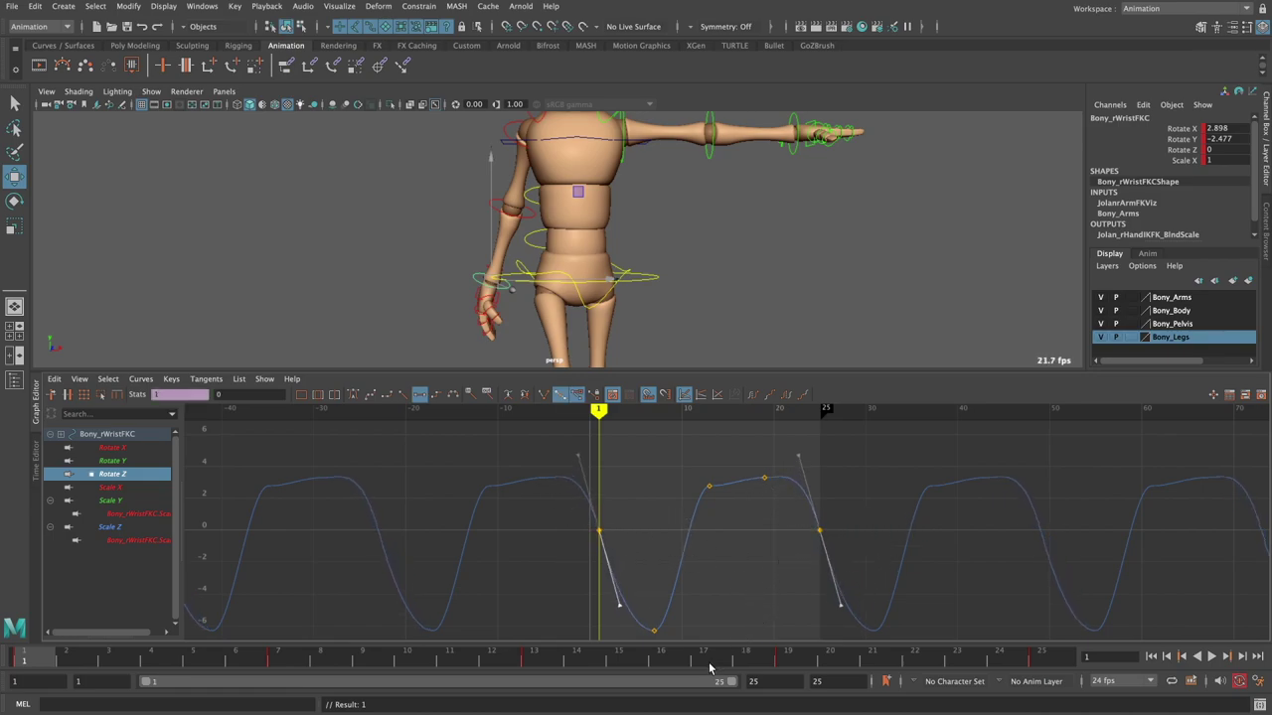
{"action": "middle_click_drag", "start_coordinate": [781, 529], "coordinate": [783, 506], "text": "alt"}
{"action": "key", "text": "alt+v"}
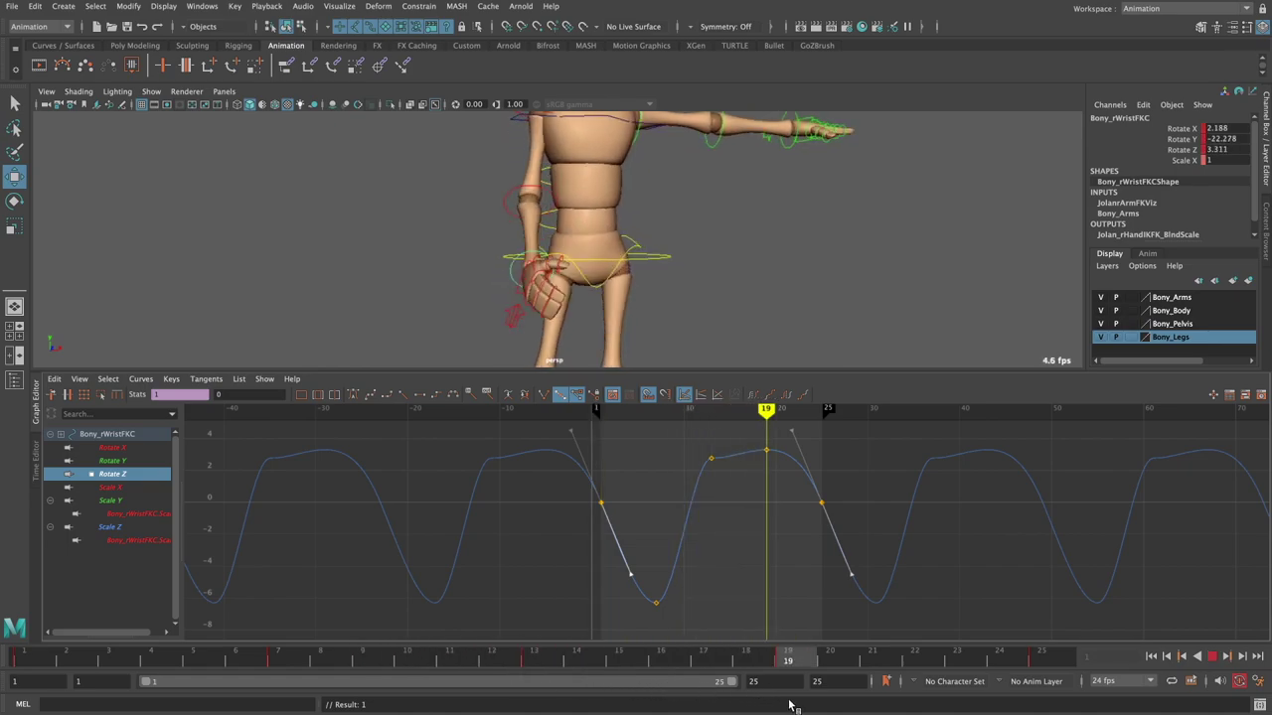
{"action": "key", "text": "alt+v"}
- Try lowering the frame 19 Rotate Z key, then undo the change
{"action": "left_click", "coordinate": [765, 450]}
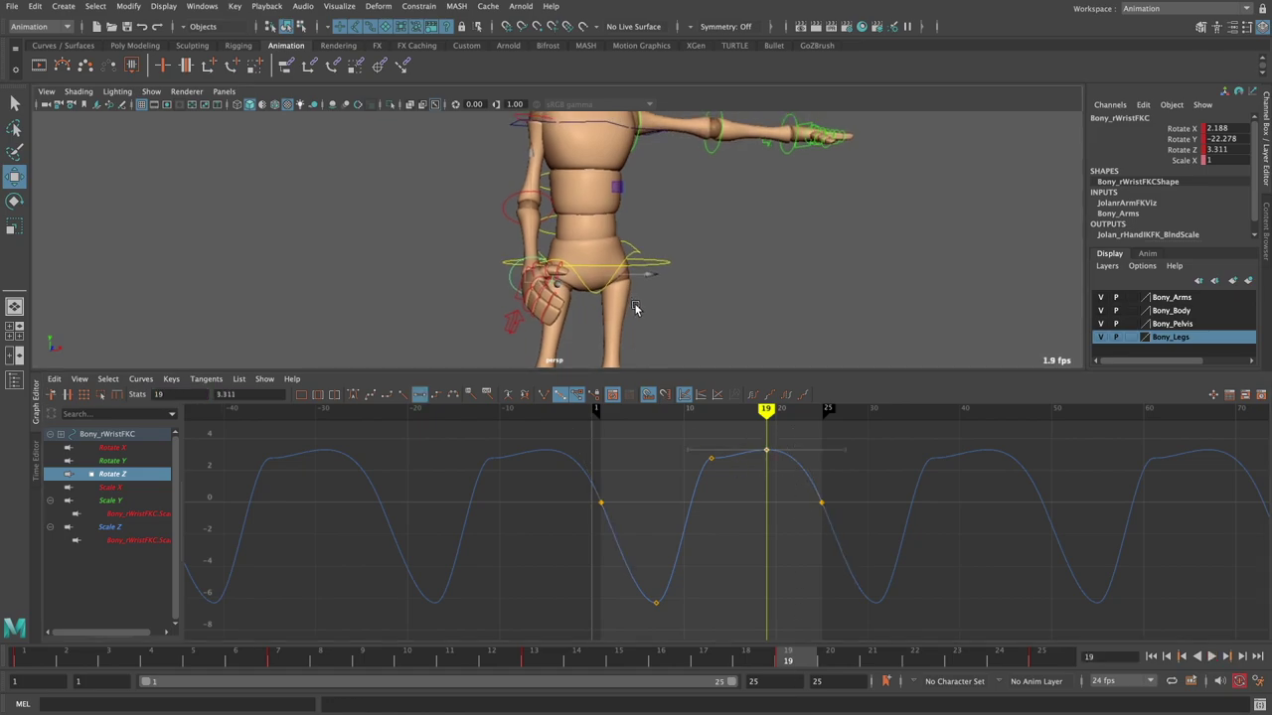
{"action": "middle_click_drag", "start_coordinate": [766, 556], "coordinate": [764, 609], "text": "shift"}
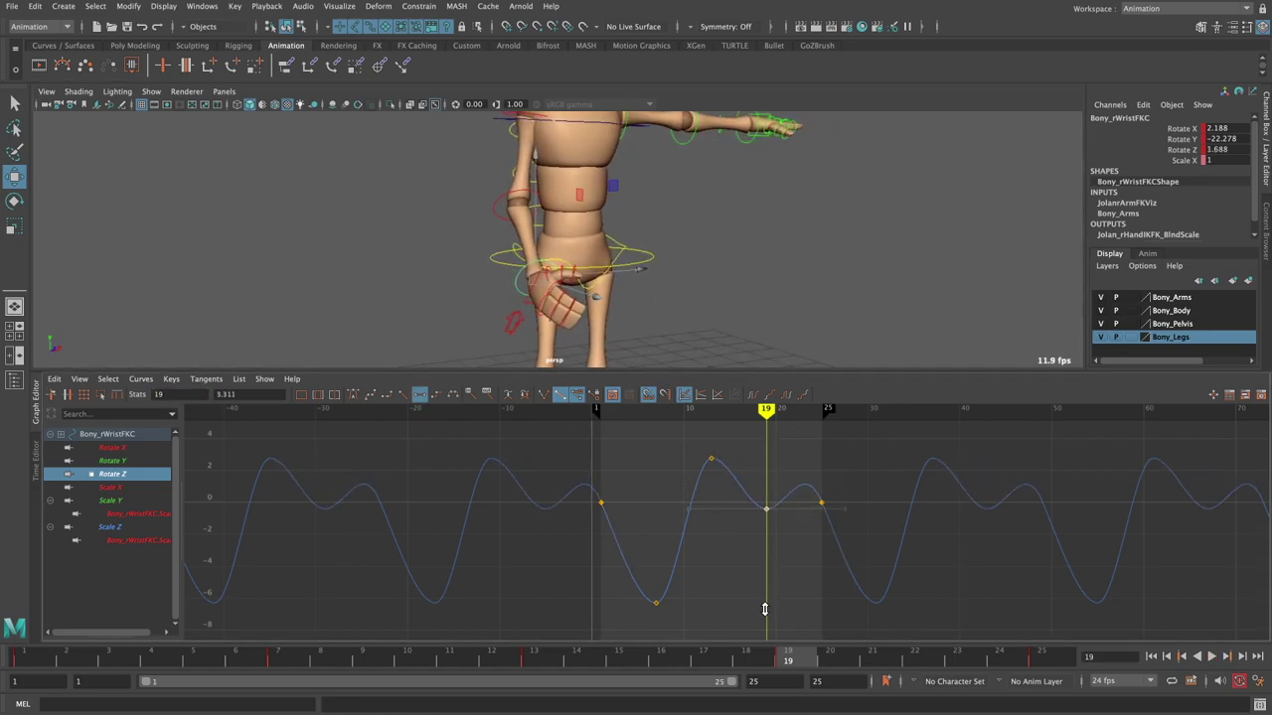
{"action": "key", "text": "ctrl+z"}
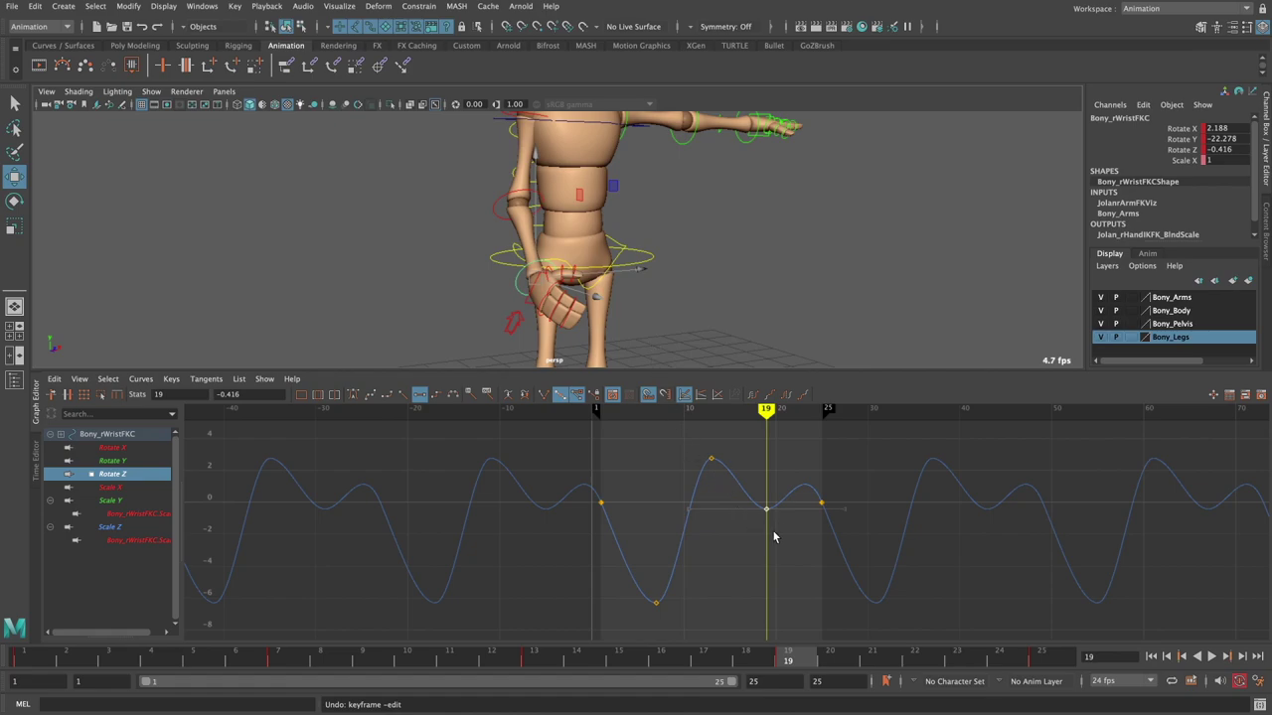
{"action": "key", "text": "ctrl+z"}
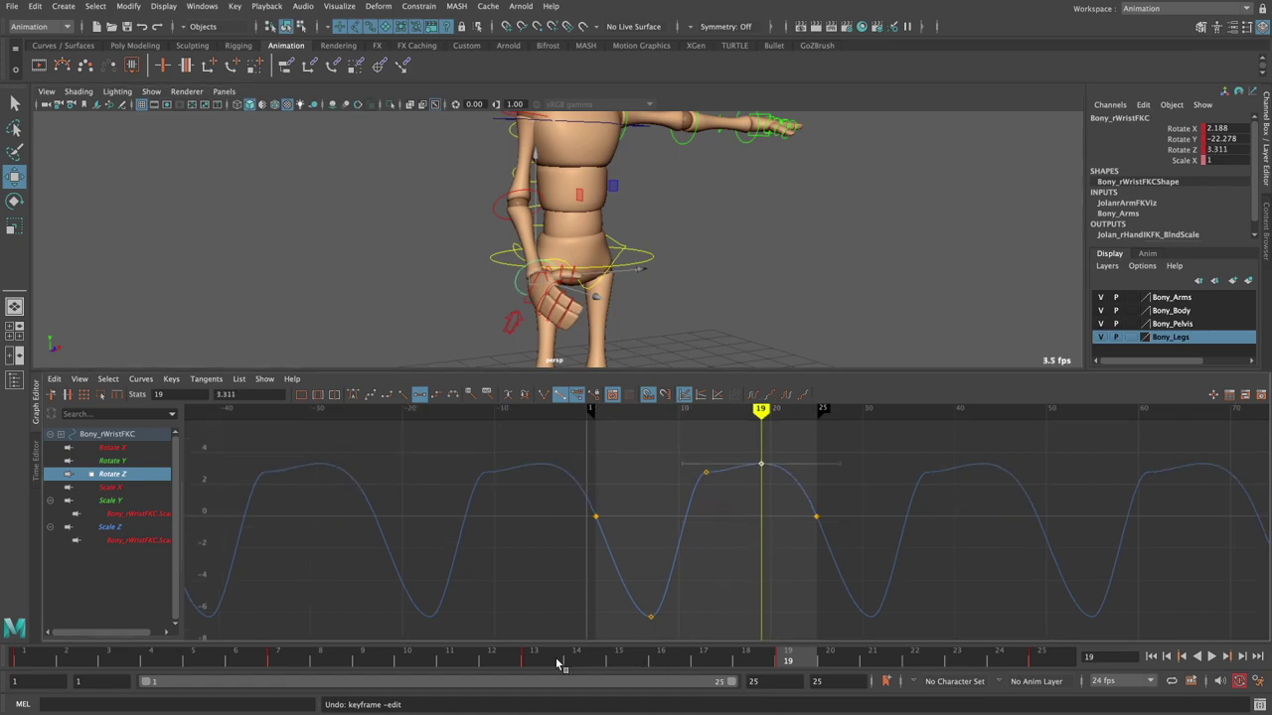
- Lower the frame 13 Rotate Z key to -0.63 and tilt its tangent upward
{"action": "left_click", "coordinate": [526, 663]}
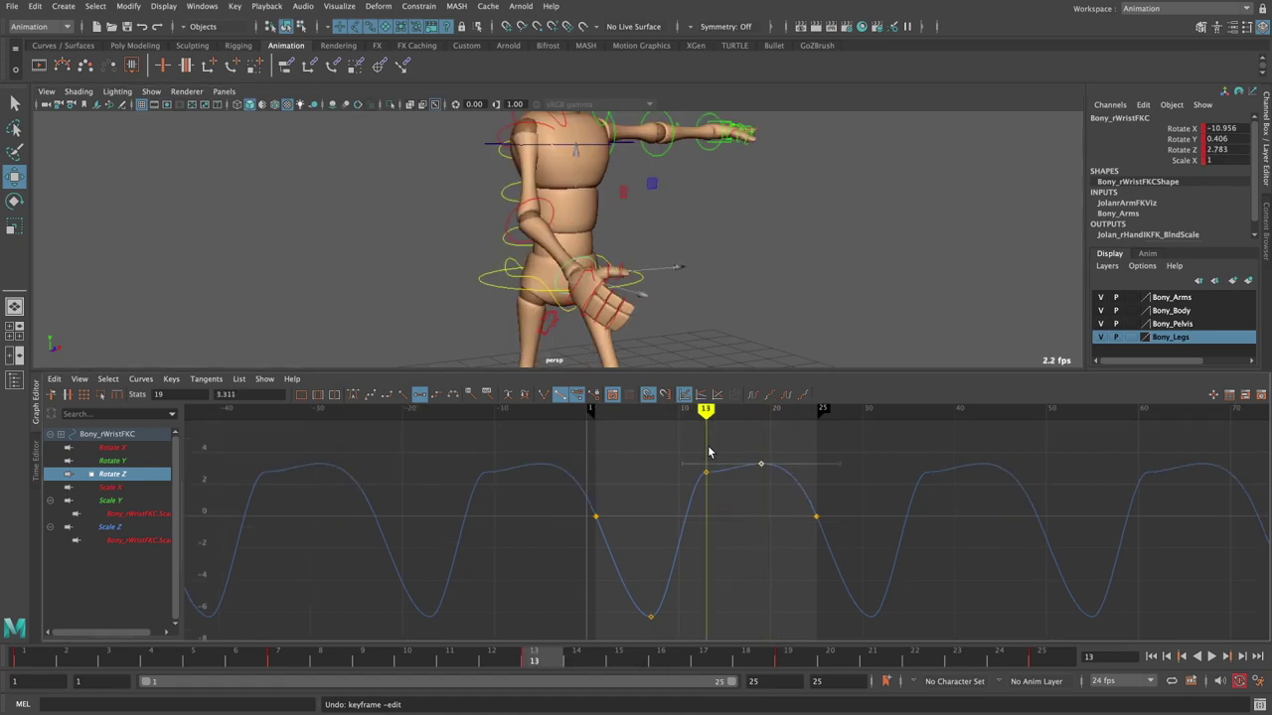
{"action": "left_click_drag", "start_coordinate": [659, 440], "coordinate": [727, 524]}
{"action": "middle_click_drag", "start_coordinate": [714, 513], "coordinate": [715, 572], "text": "shift"}
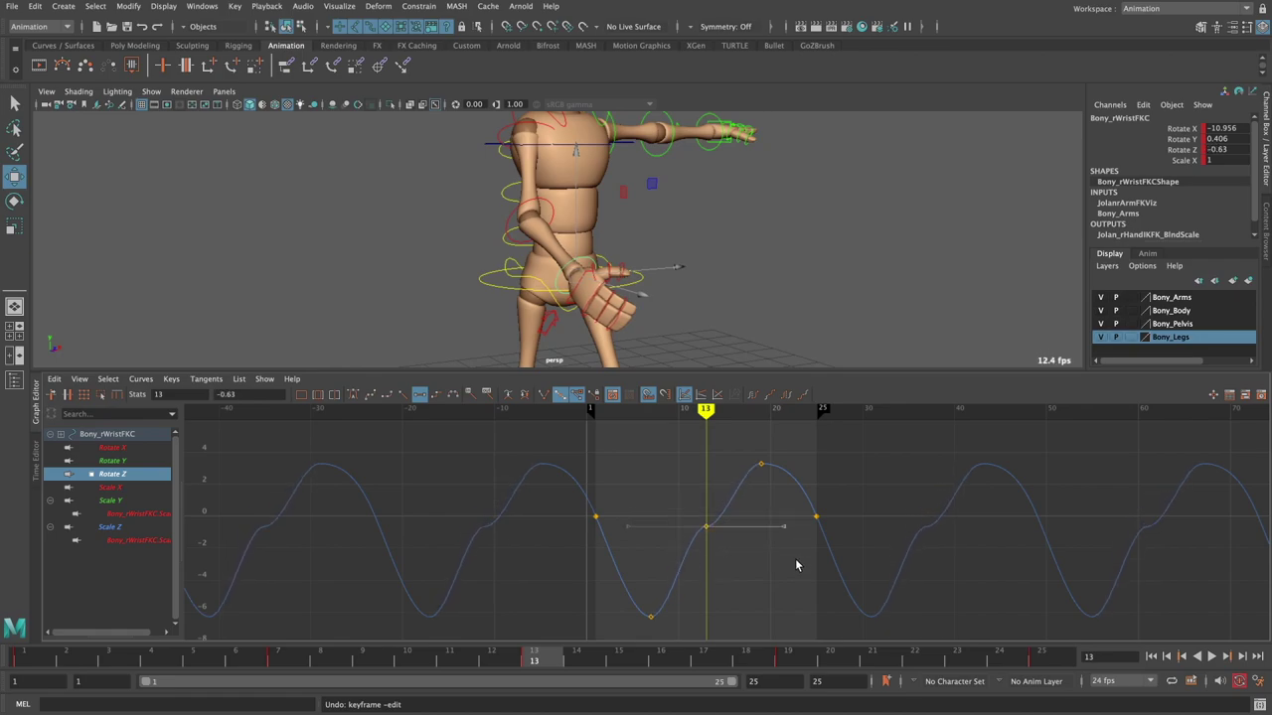
{"action": "left_click_drag", "start_coordinate": [784, 526], "coordinate": [769, 446]}
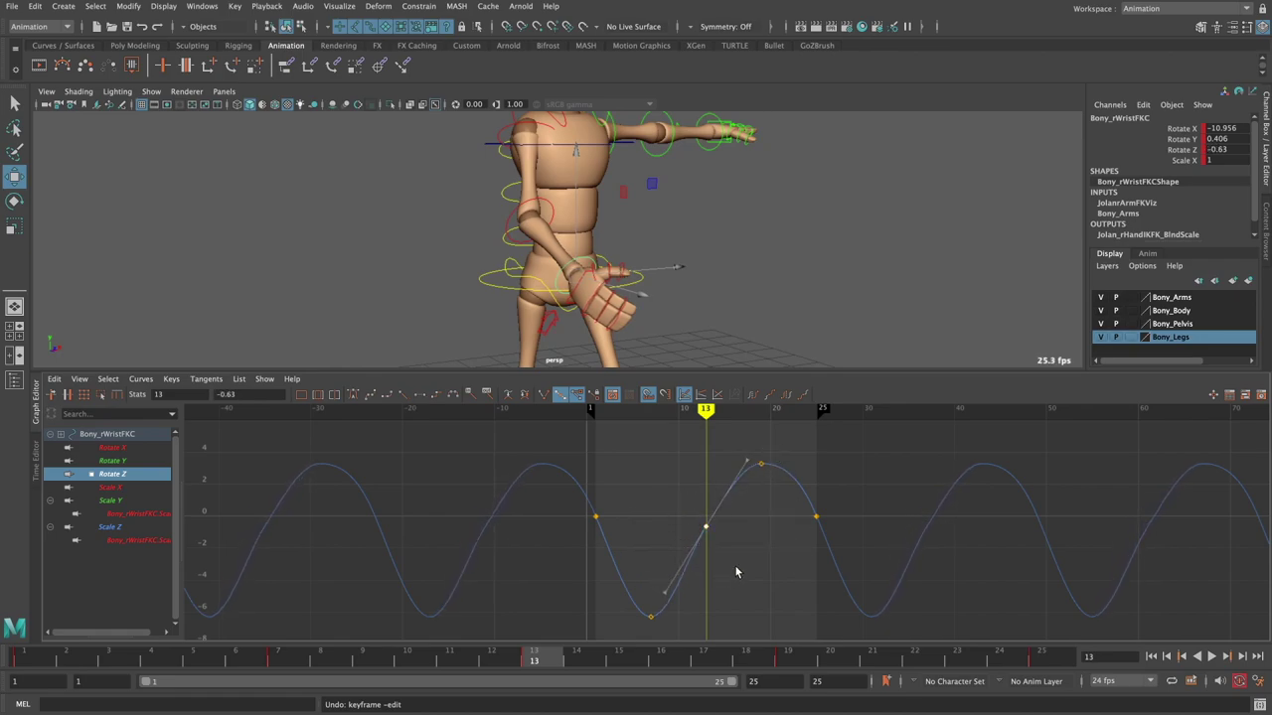
{"action": "middle_click_drag", "start_coordinate": [738, 558], "coordinate": [736, 574], "text": "shift"}
- Clear the selection and switch the interface to the Maya Classic workspace
{"action": "left_click", "coordinate": [689, 255]}
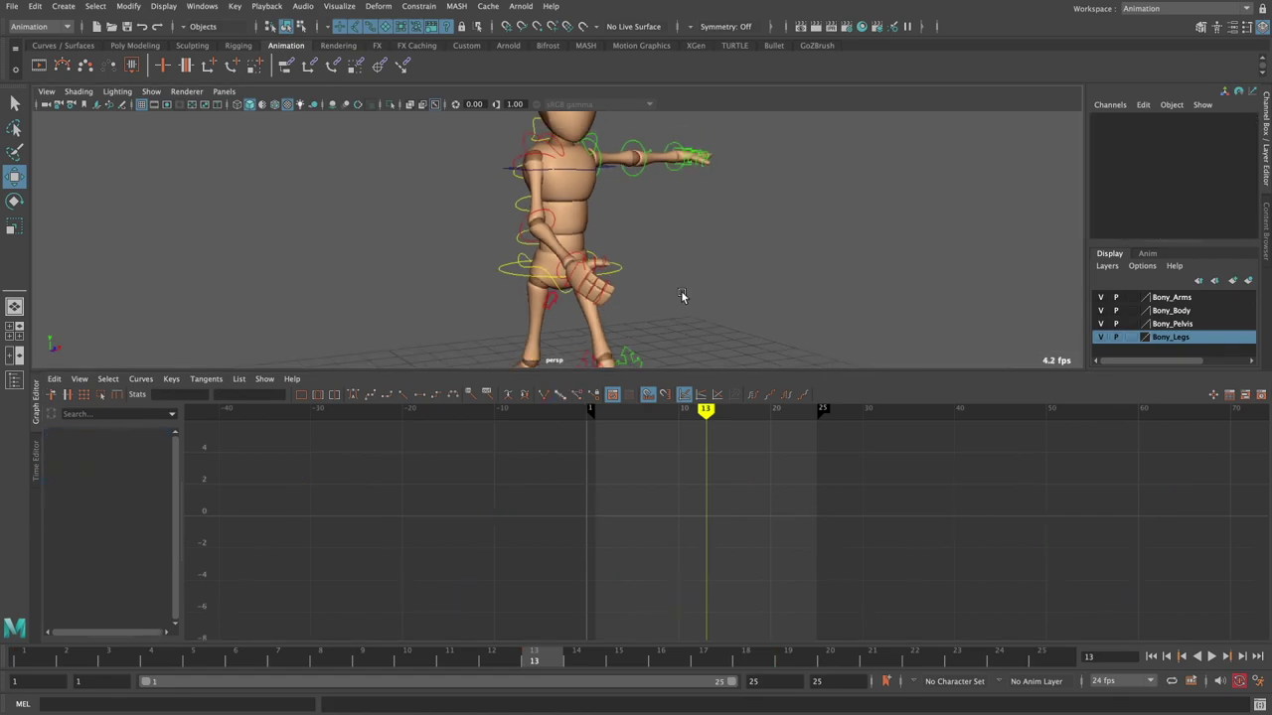
{"action": "left_click", "coordinate": [1178, 9]}
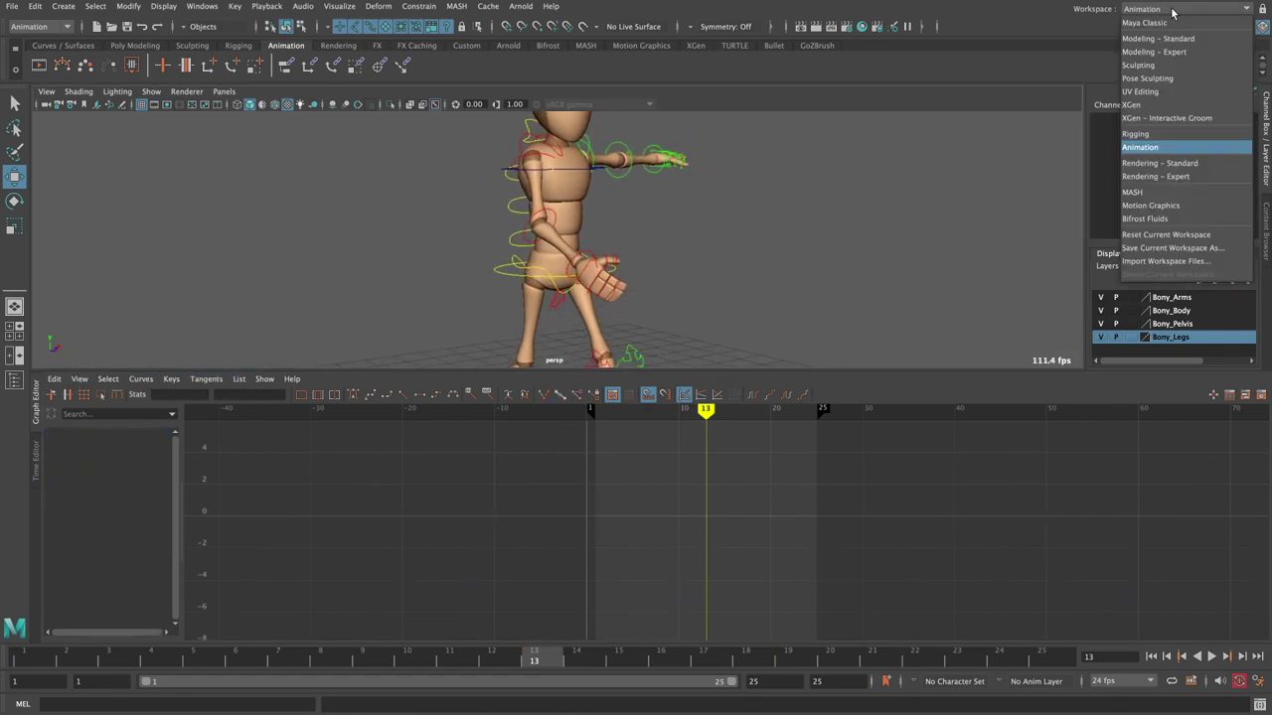
{"action": "left_click", "coordinate": [1178, 21]}
- Play the walk cycle forward from frame 1, then backward, turning the view to the mannequin's front
{"action": "key", "text": "alt+v"}
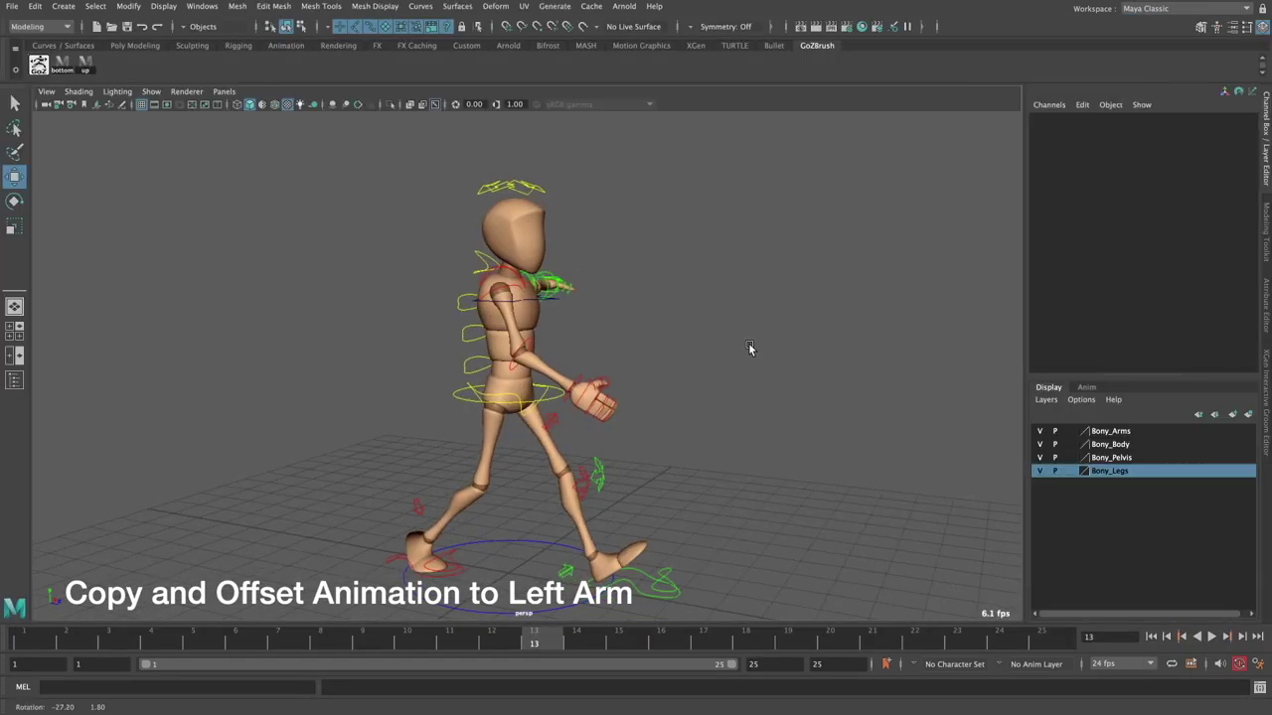
{"action": "key", "text": "alt+v"}
{"action": "left_click", "coordinate": [1151, 636]}
{"action": "left_click", "coordinate": [1209, 641]}
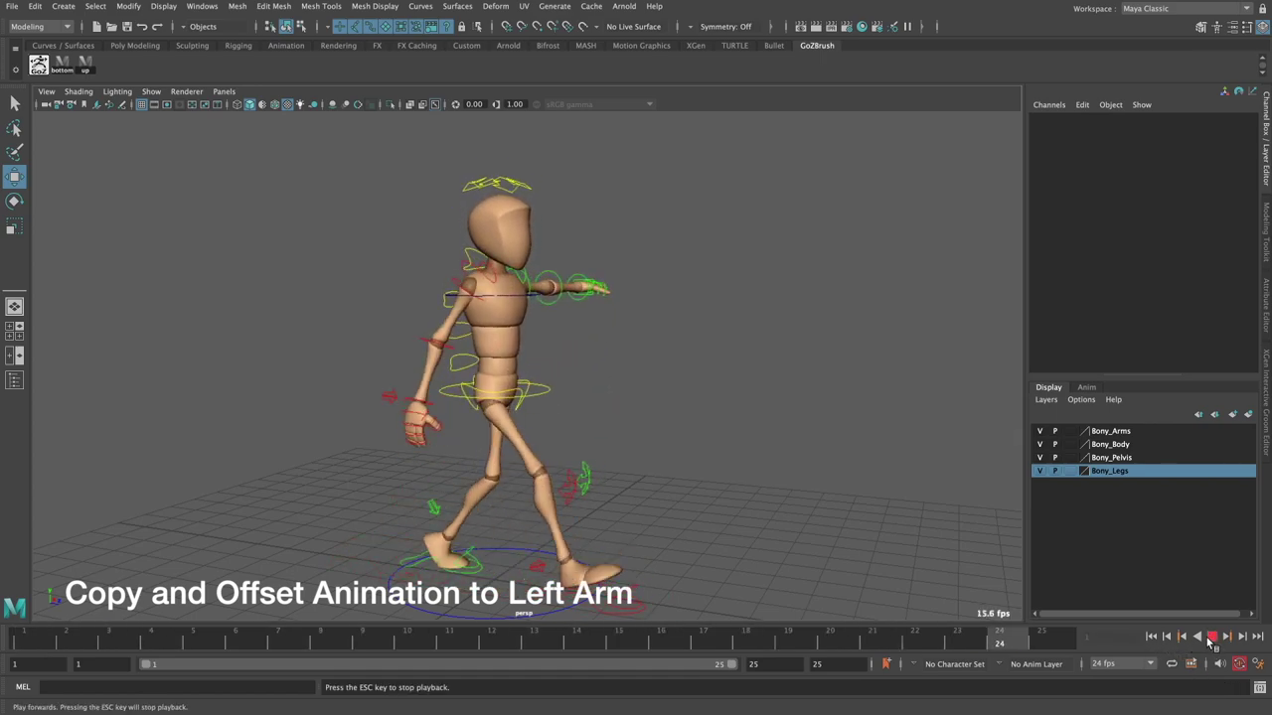
{"action": "left_click", "coordinate": [1197, 637]}
{"action": "mouse_move", "coordinate": [844, 477]}
{"action": "left_mouse_down", "text": "alt"}
{"action": "mouse_move", "coordinate": [755, 443]}
{"action": "mouse_move", "coordinate": [653, 434]}
{"action": "mouse_move", "coordinate": [571, 452]}
{"action": "left_mouse_up", "text": "alt"}
- Copy the right clavicle control's keys and paste them onto the left clavicle
{"action": "left_click", "coordinate": [441, 373]}
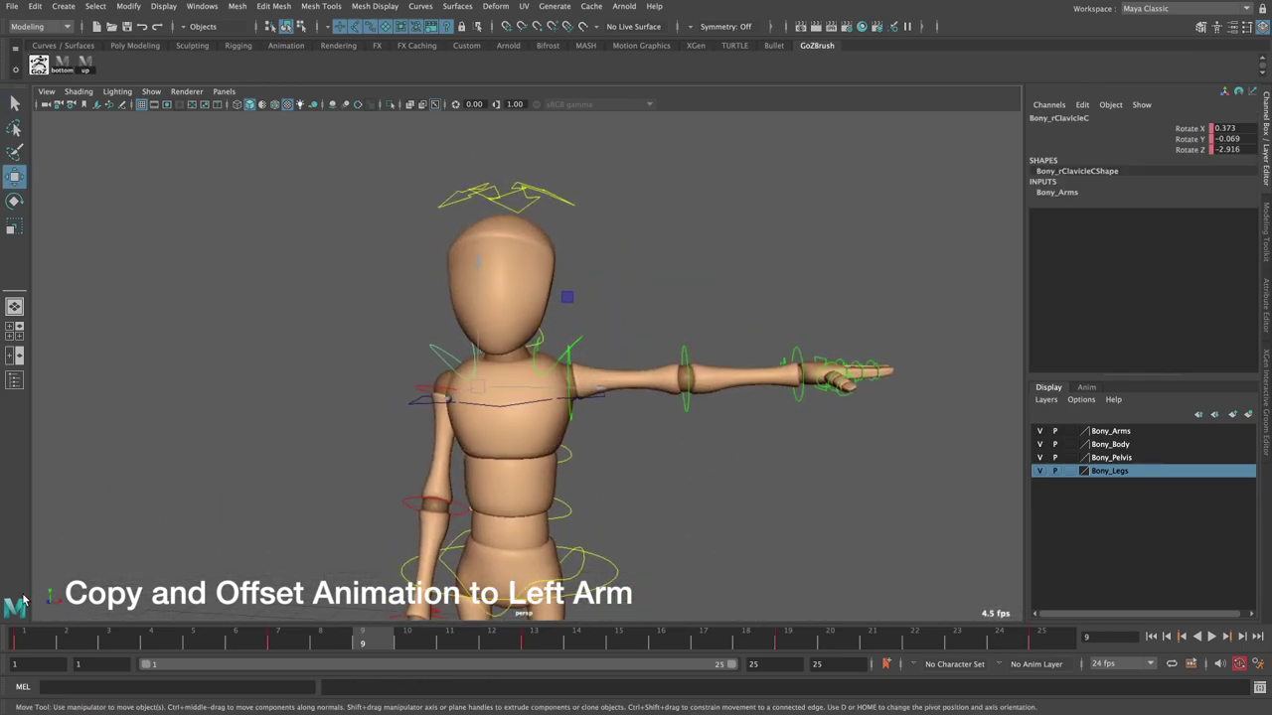
{"action": "left_click", "coordinate": [28, 646]}
{"action": "double_click", "coordinate": [24, 644]}
{"action": "right_click", "coordinate": [24, 644]}
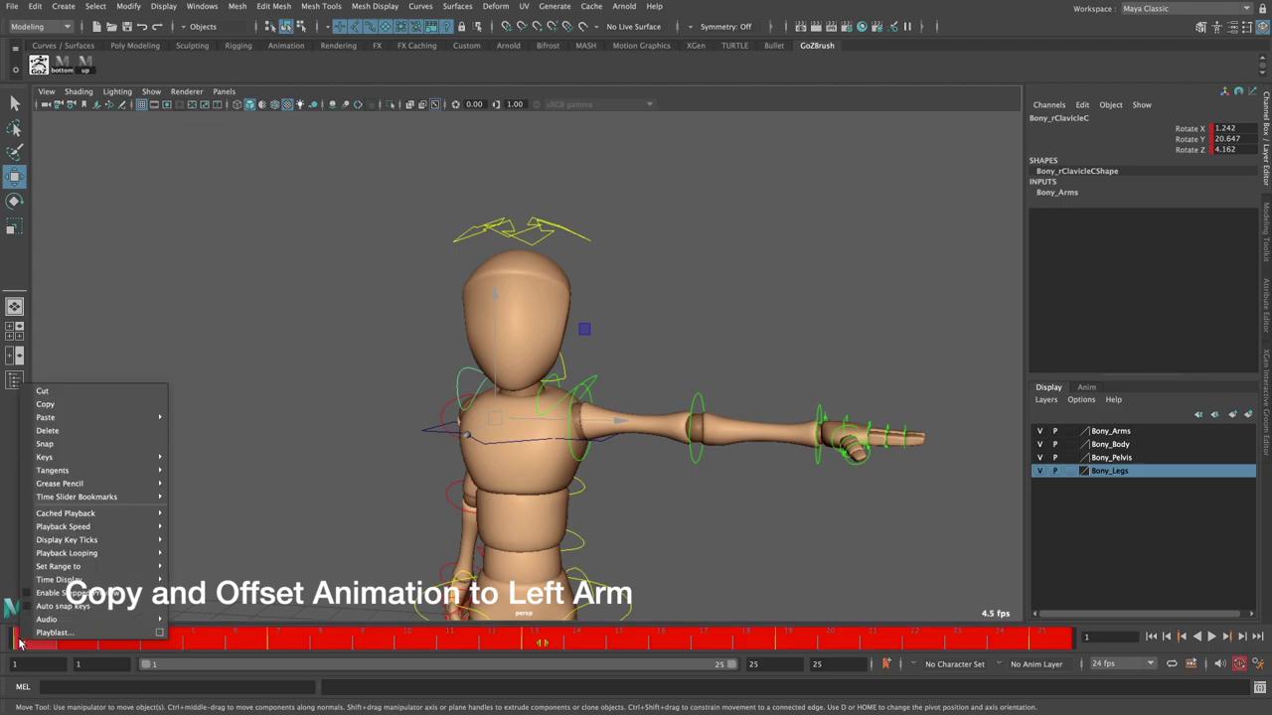
{"action": "left_click", "coordinate": [90, 410]}
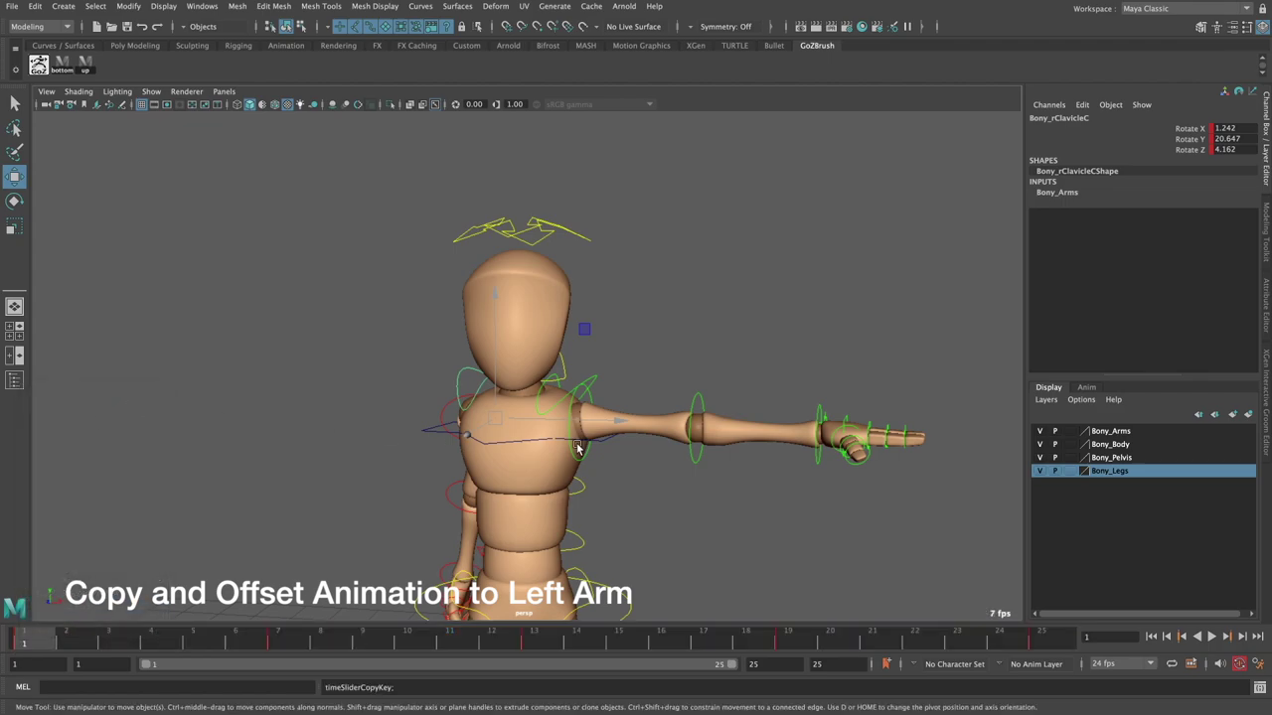
{"action": "mouse_move", "coordinate": [578, 448]}
{"action": "left_mouse_down", "text": "alt"}
{"action": "mouse_move", "coordinate": [533, 363]}
{"action": "mouse_move", "coordinate": [566, 338]}
{"action": "left_mouse_up", "text": "alt"}
{"action": "left_click", "coordinate": [533, 363]}
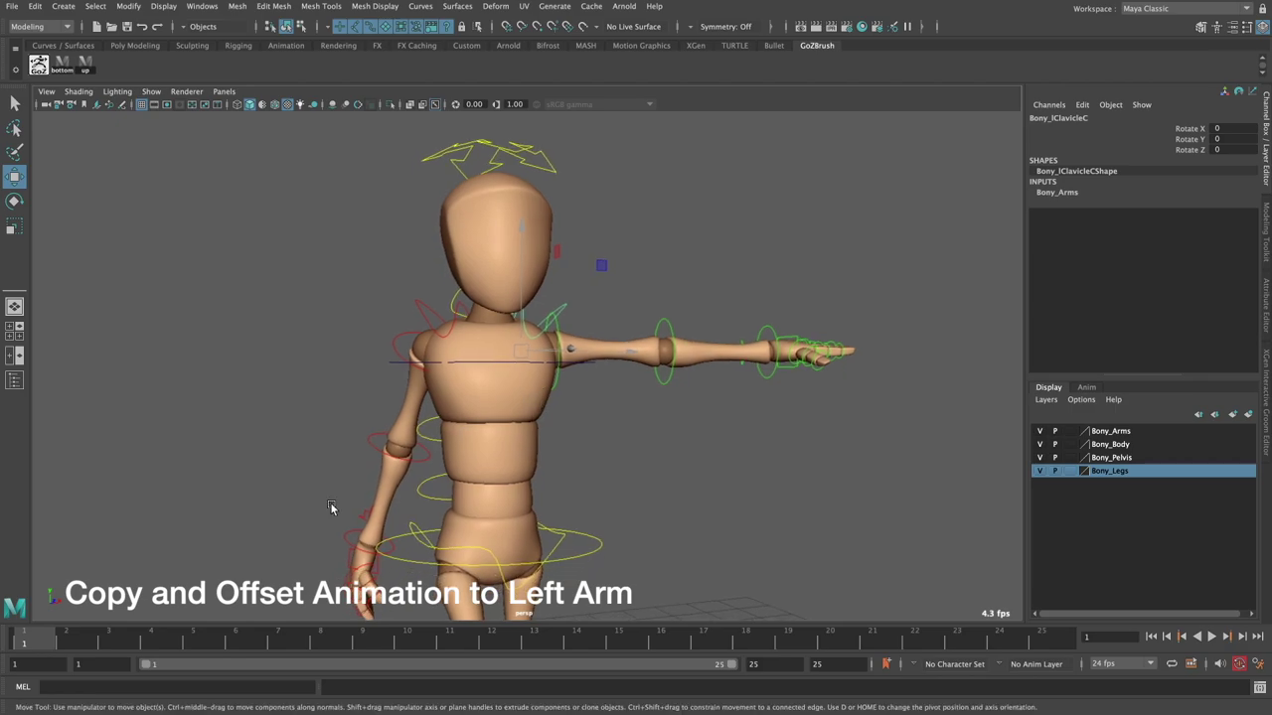
{"action": "right_click", "coordinate": [28, 644]}
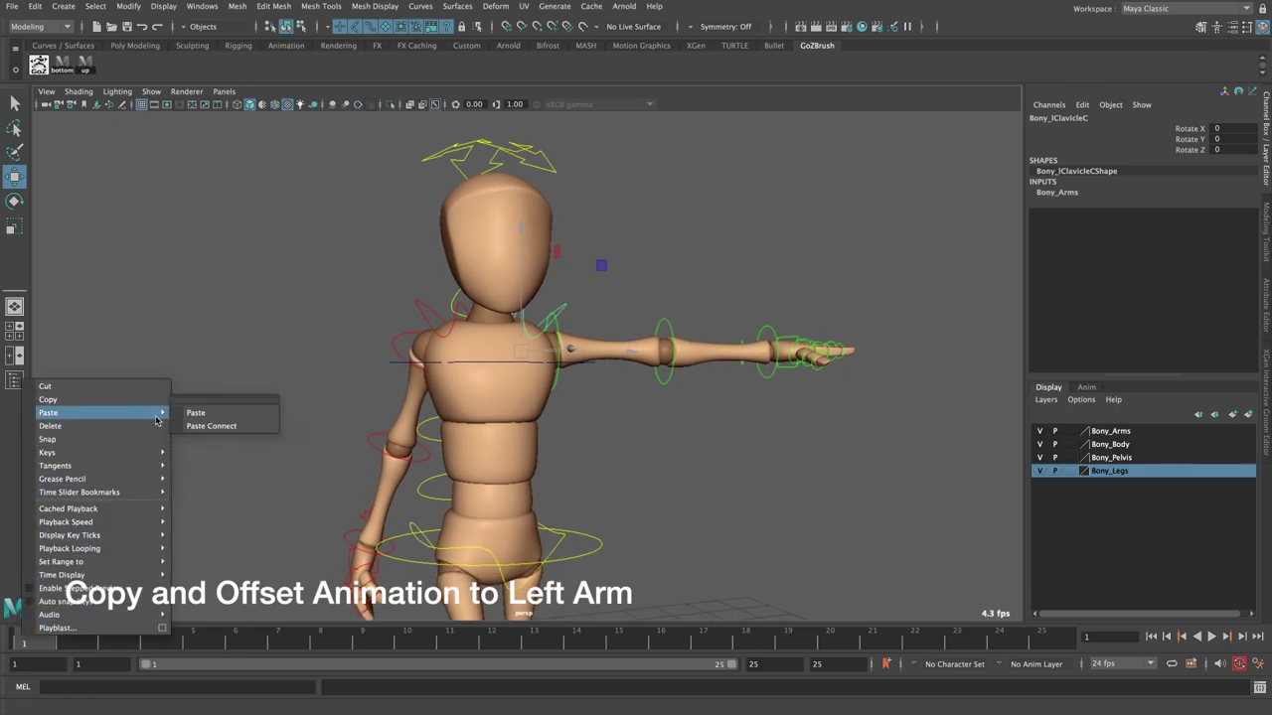
{"action": "left_click", "coordinate": [204, 419]}
- Copy the right shoulder control's keys and paste them onto the left shoulder
{"action": "mouse_move", "coordinate": [582, 454]}
{"action": "left_mouse_down", "text": "alt"}
{"action": "mouse_move", "coordinate": [473, 454]}
{"action": "mouse_move", "coordinate": [403, 370]}
{"action": "left_mouse_up", "text": "alt"}
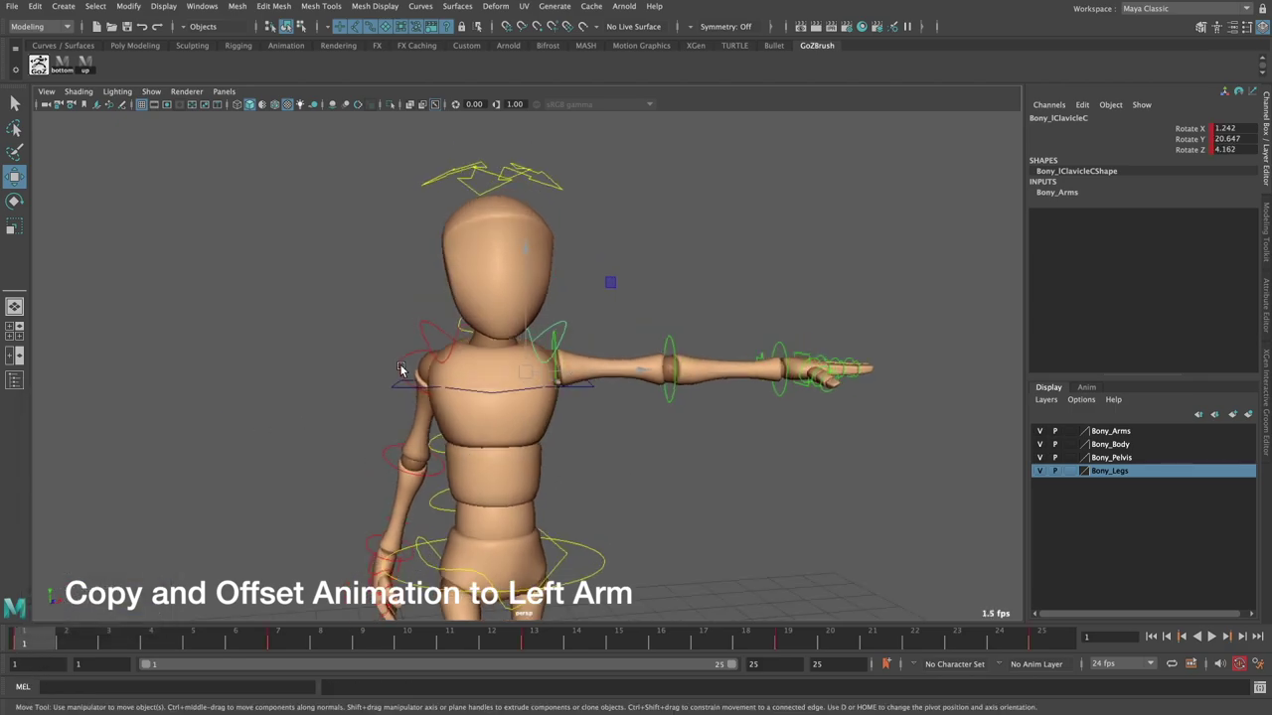
{"action": "left_click", "coordinate": [403, 370]}
{"action": "double_click", "coordinate": [26, 641]}
{"action": "right_click", "coordinate": [26, 641]}
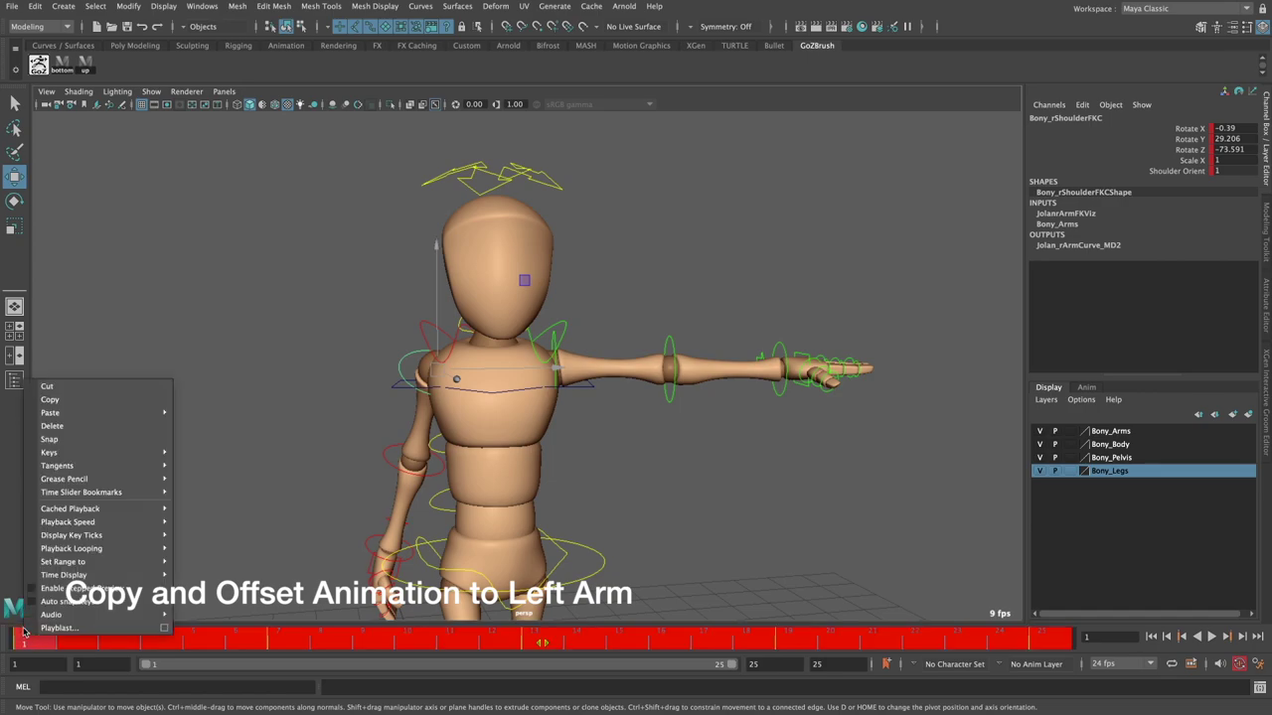
{"action": "left_click", "coordinate": [95, 401]}
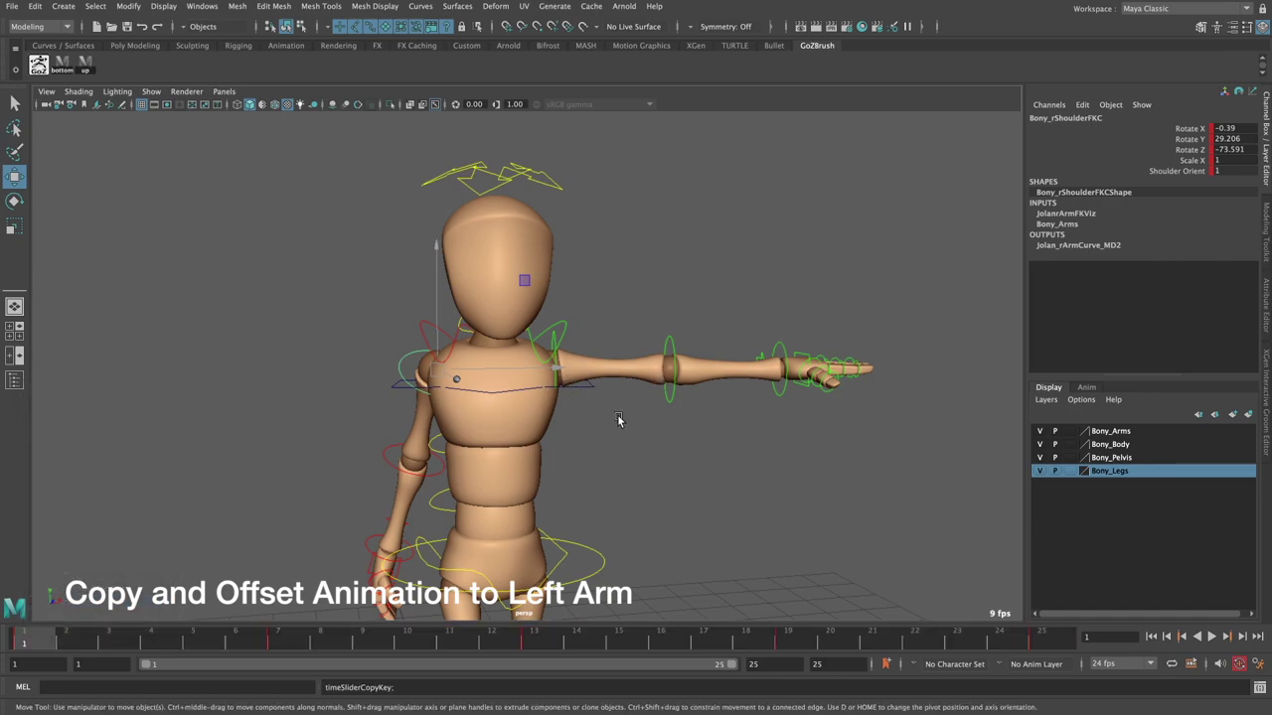
{"action": "left_click", "coordinate": [650, 484]}
{"action": "left_click", "coordinate": [554, 340]}
{"action": "right_click", "coordinate": [30, 641]}
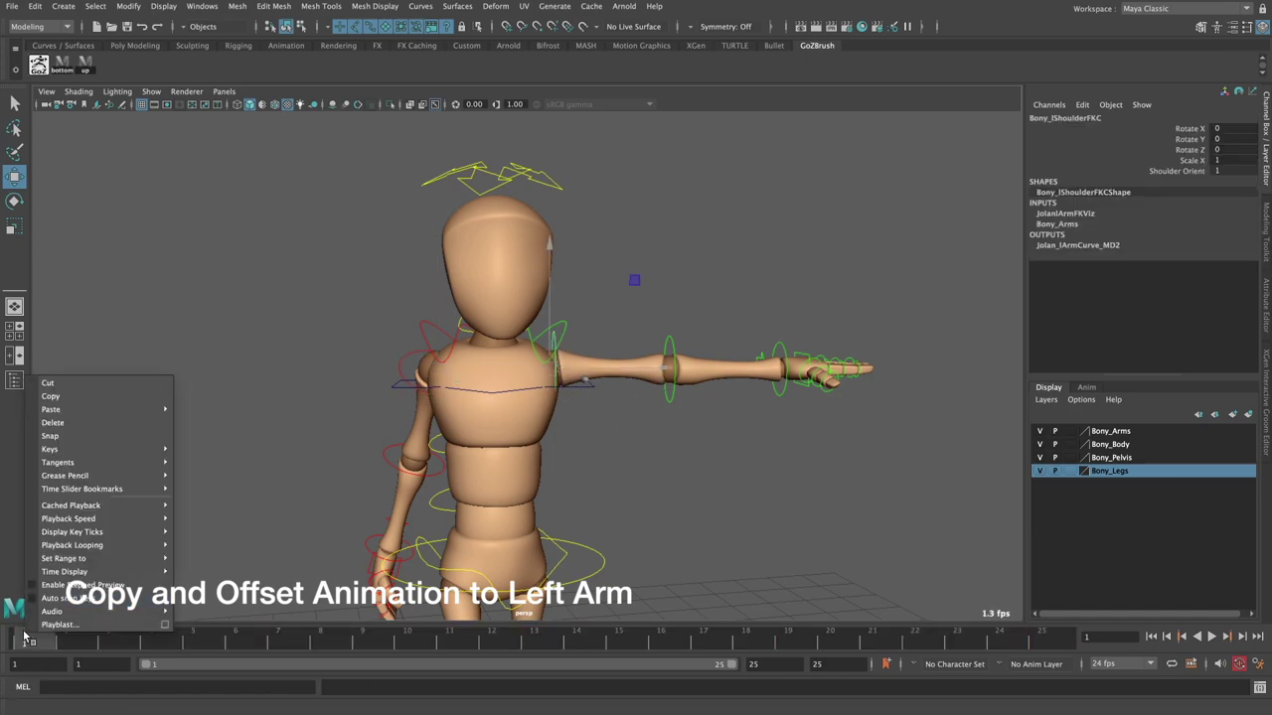
{"action": "mouse_move", "coordinate": [99, 409]}
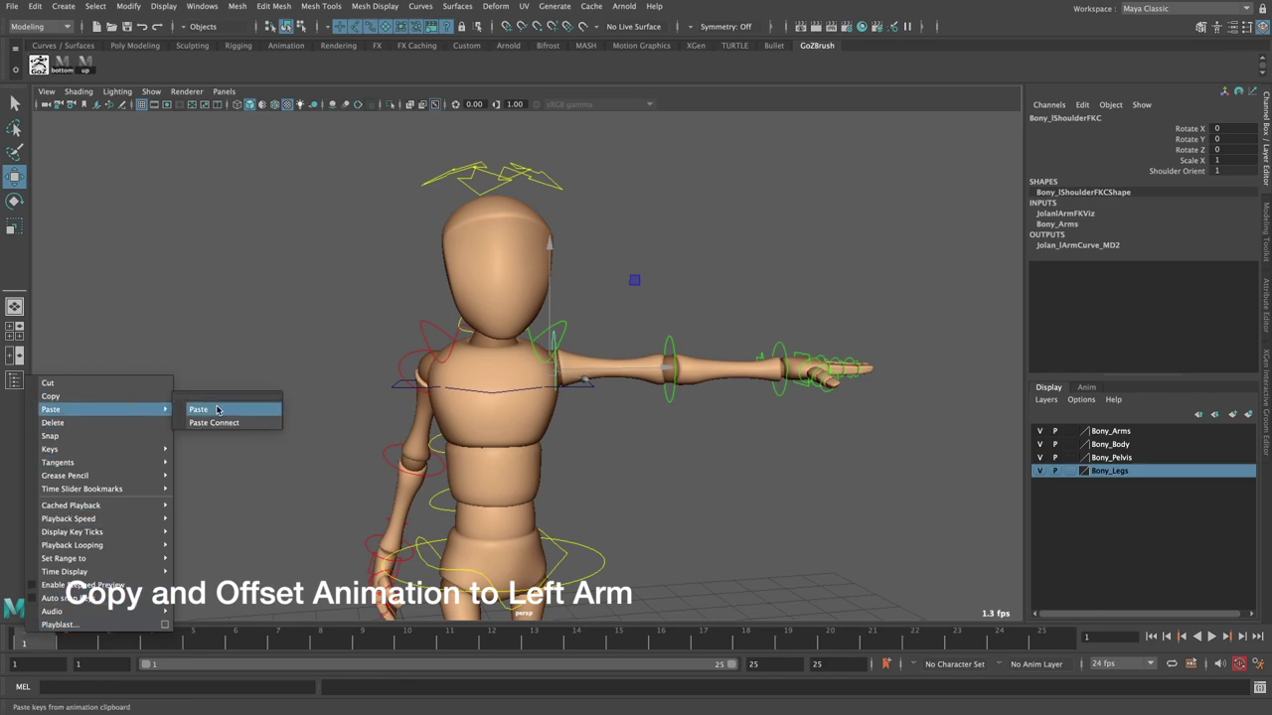
{"action": "left_click", "coordinate": [213, 406]}
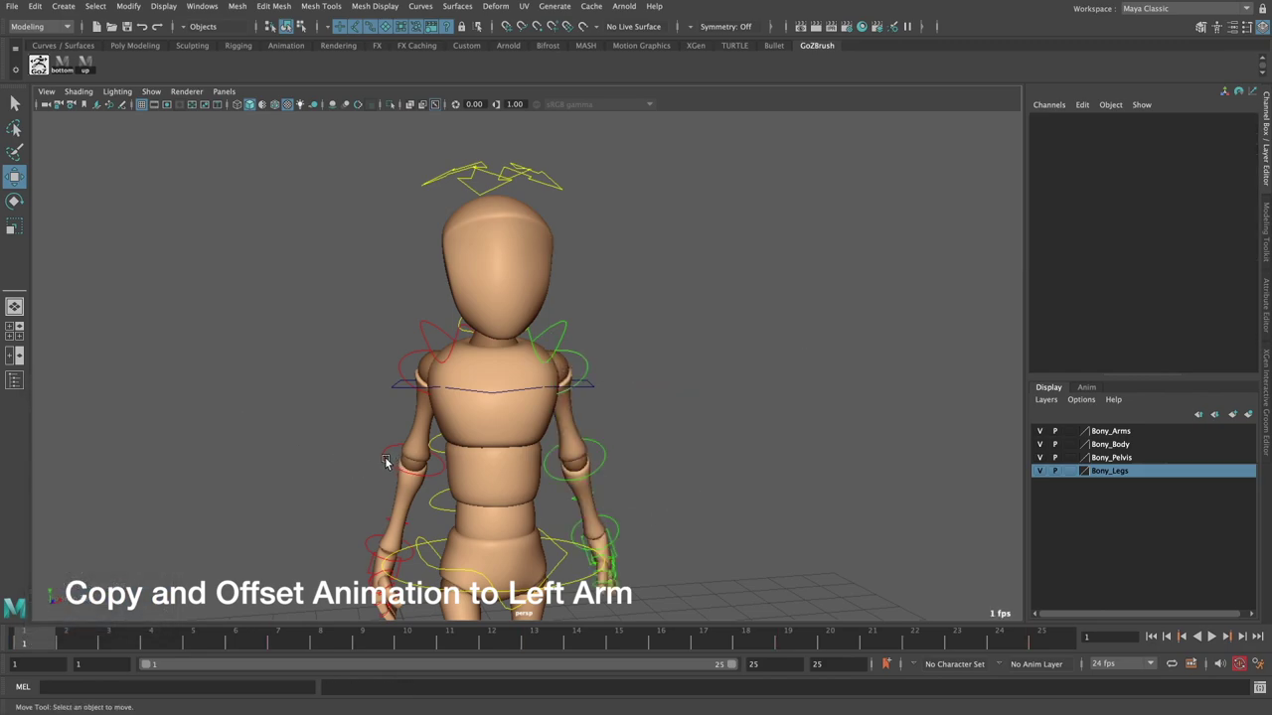
- Copy the right elbow control's keys and paste them onto the left elbow
{"action": "left_click", "coordinate": [386, 462]}
{"action": "double_click", "coordinate": [15, 641], "text": "shift"}
{"action": "right_click_drag", "start_coordinate": [18, 641], "coordinate": [91, 412]}
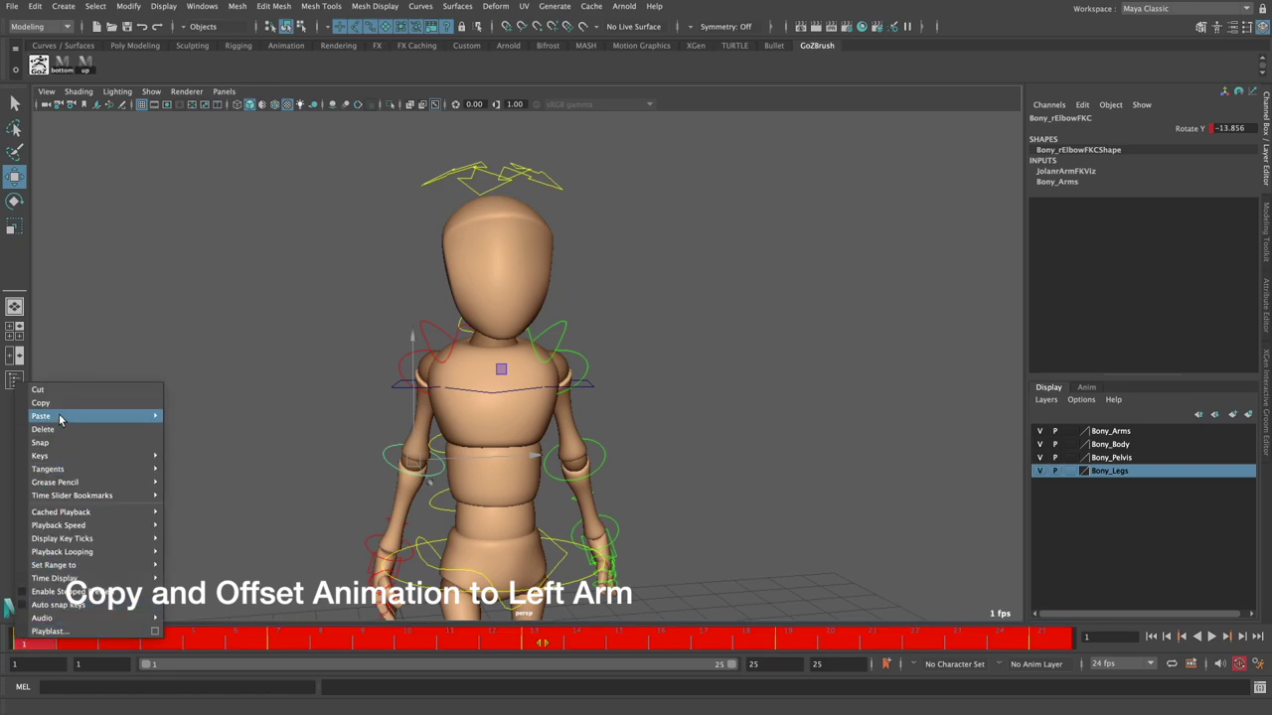
{"action": "left_click", "coordinate": [596, 471]}
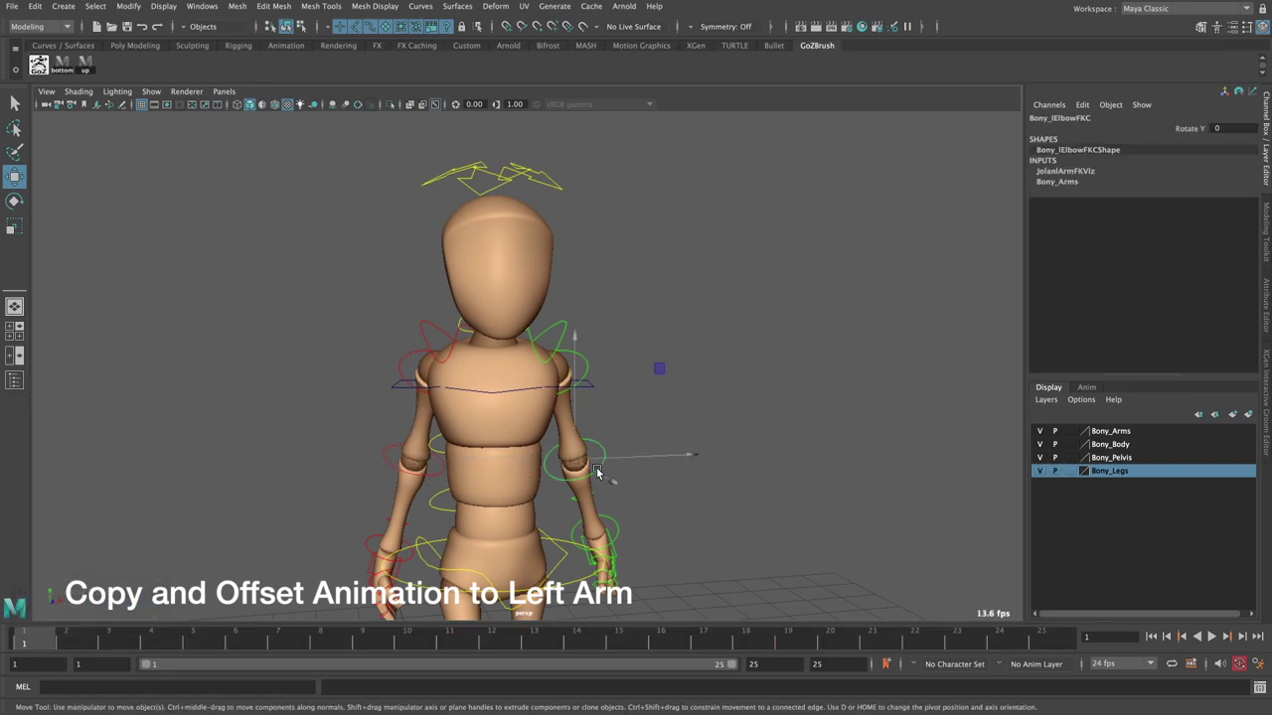
{"action": "right_click_drag", "start_coordinate": [24, 641], "coordinate": [129, 419]}
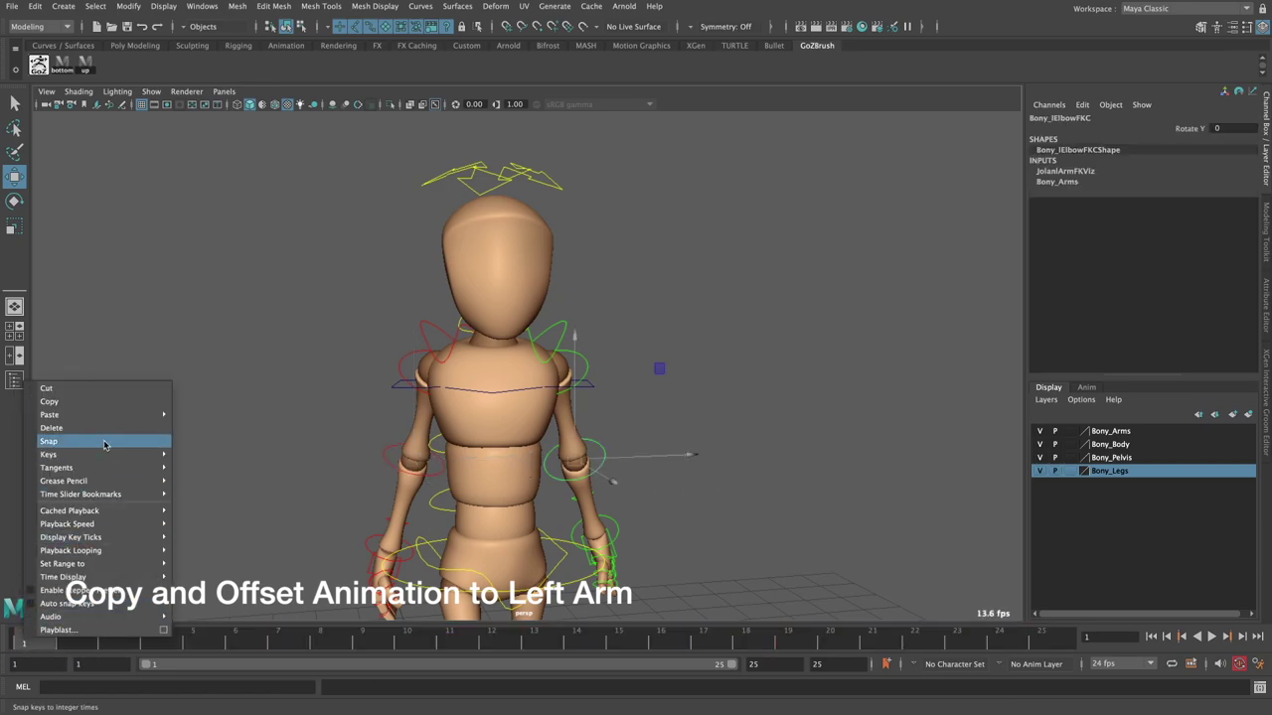
{"action": "left_click", "coordinate": [190, 419]}
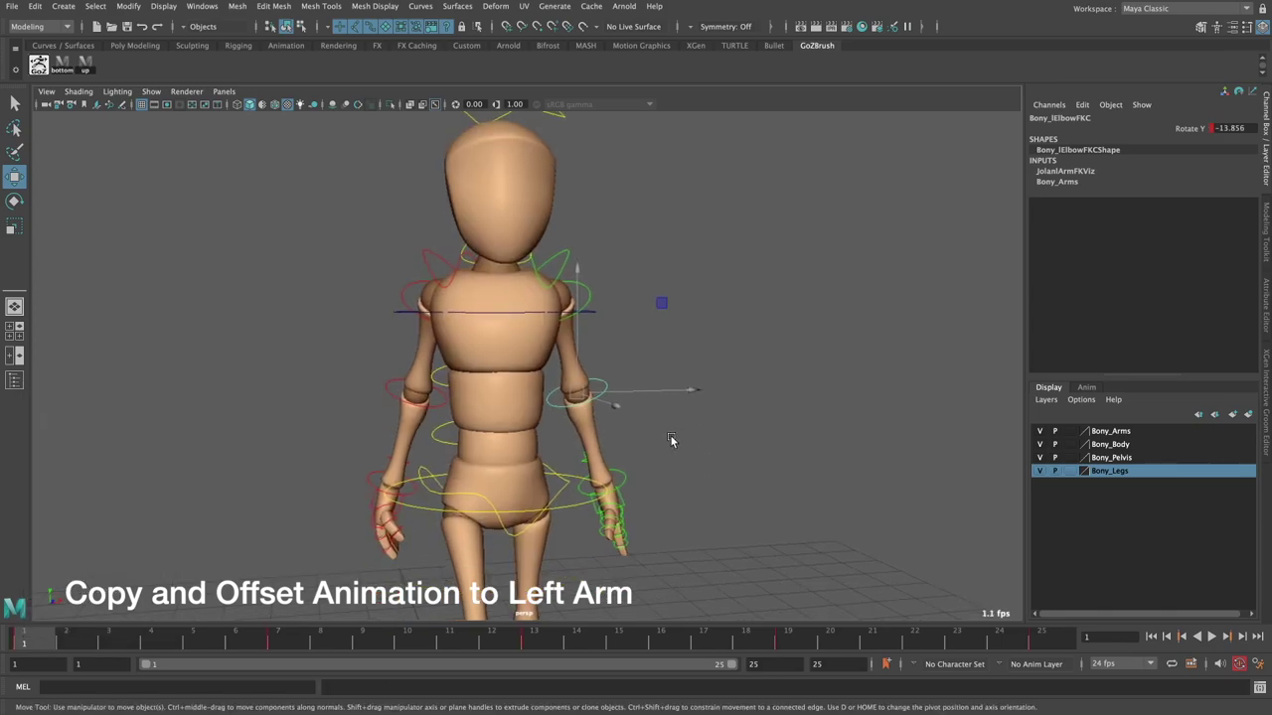
- Copy the right wrist control's keys and paste them onto the left wrist
{"action": "left_click", "coordinate": [370, 481]}
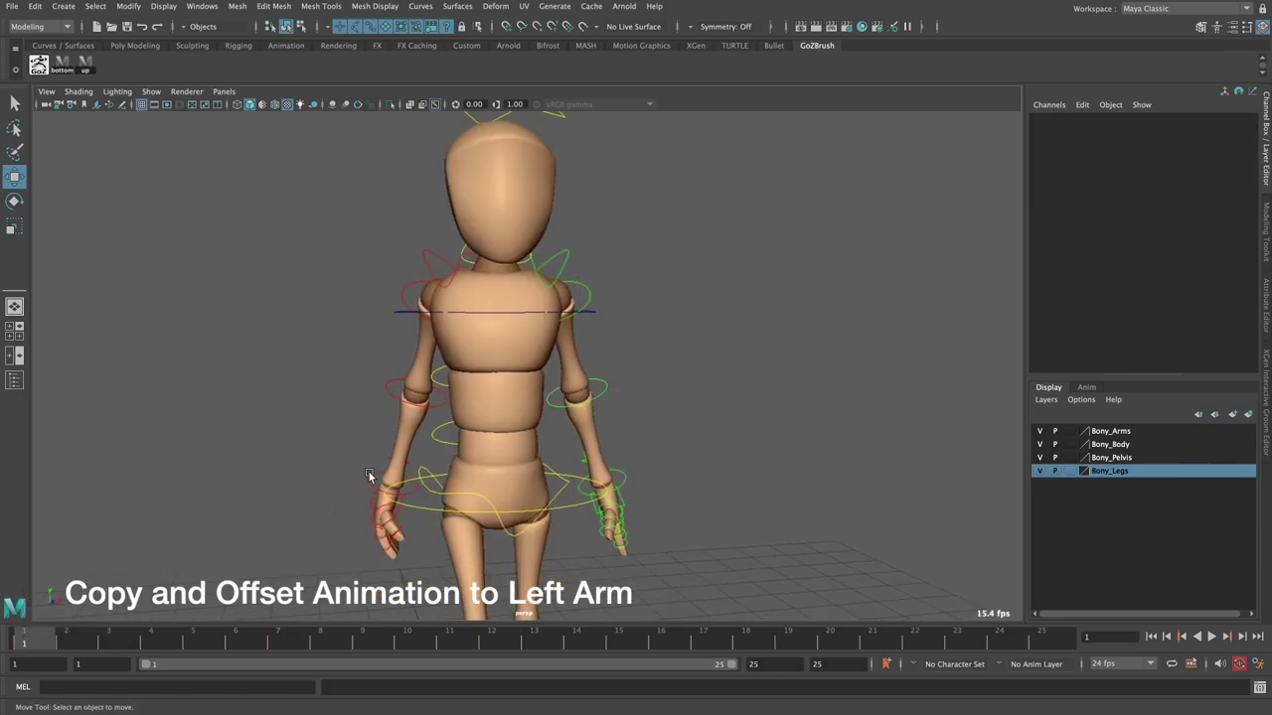
{"action": "left_click", "coordinate": [368, 476]}
{"action": "double_click", "coordinate": [22, 644]}
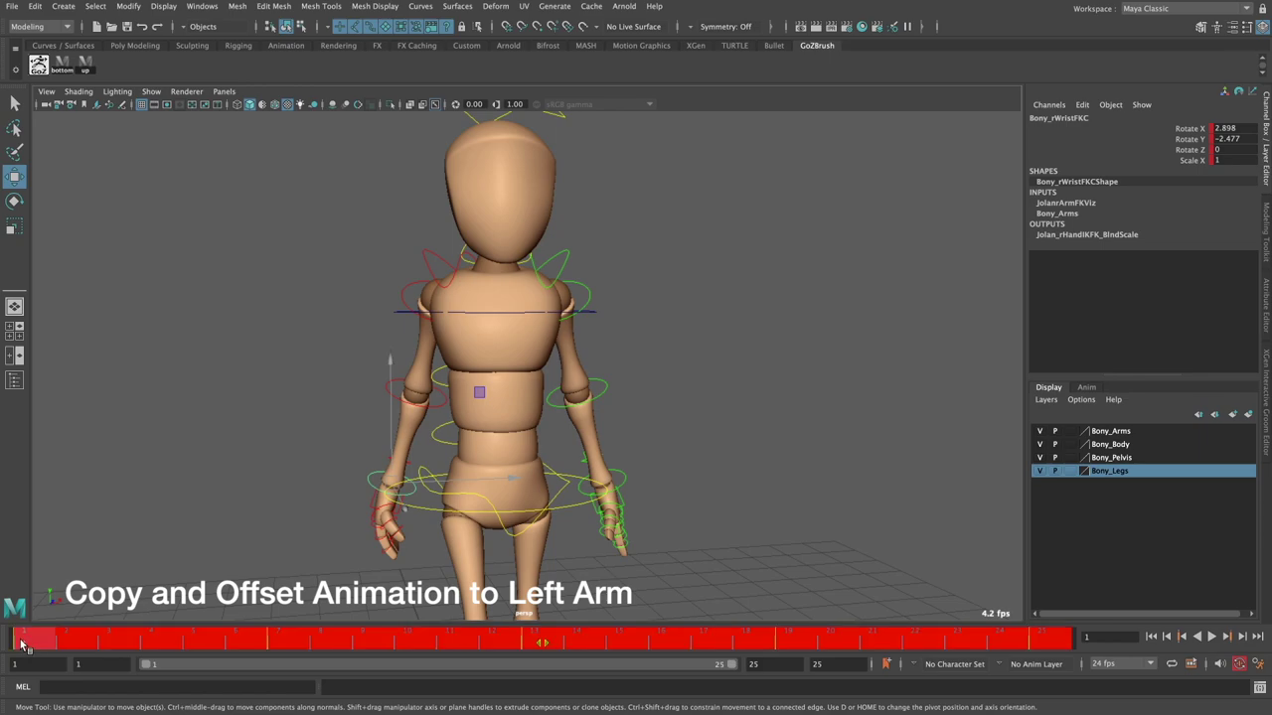
{"action": "right_click", "coordinate": [22, 644]}
{"action": "left_click", "coordinate": [49, 404]}
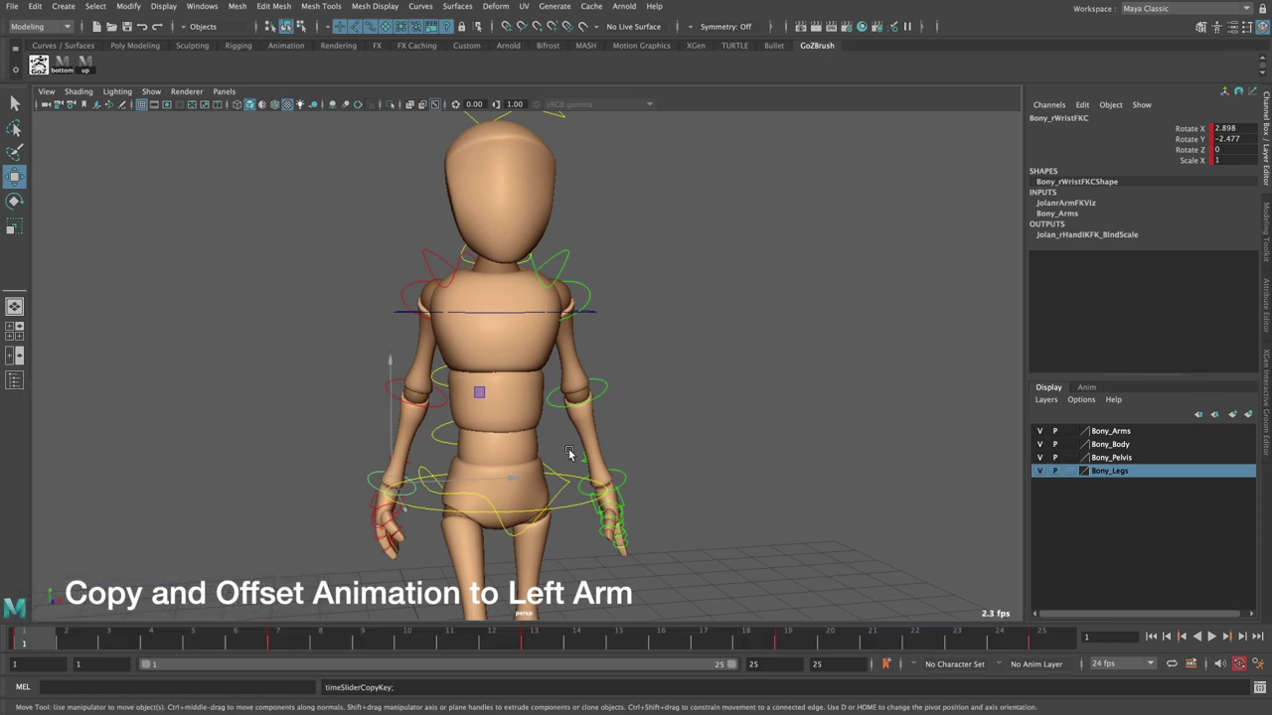
{"action": "left_click", "coordinate": [652, 488]}
{"action": "left_click", "coordinate": [624, 481]}
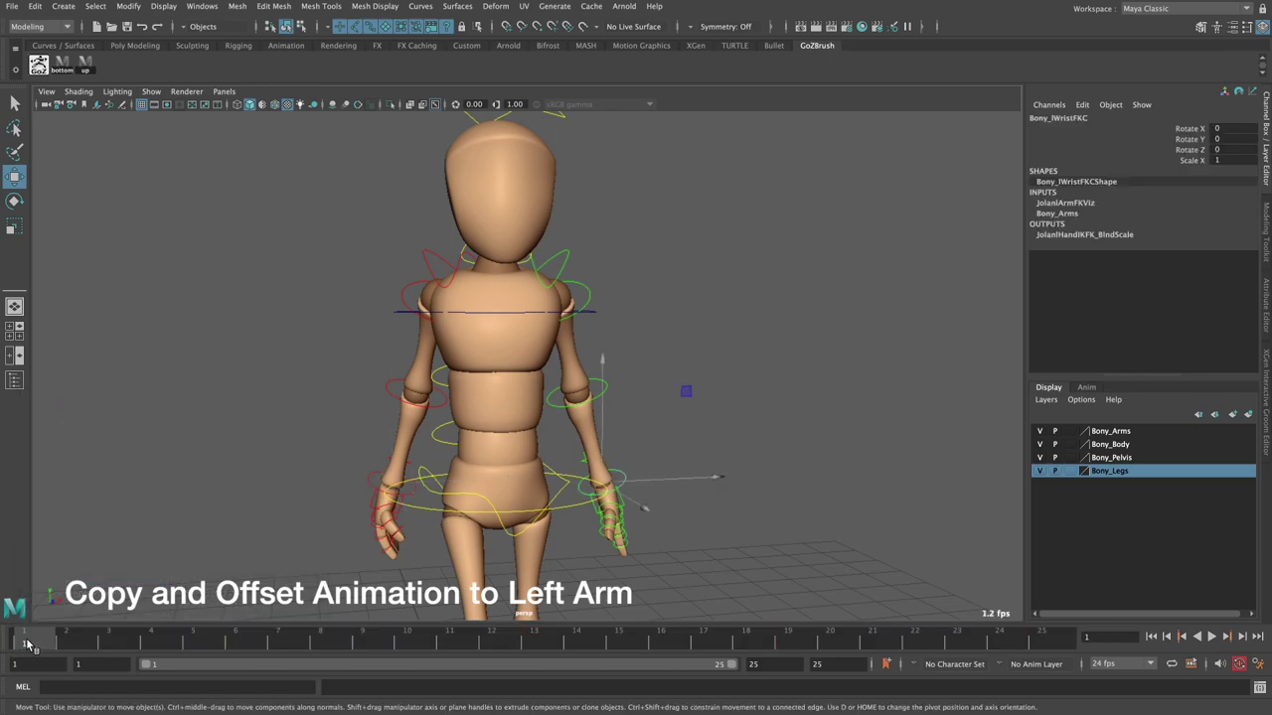
{"action": "right_click", "coordinate": [24, 641]}
{"action": "left_click", "coordinate": [209, 415]}
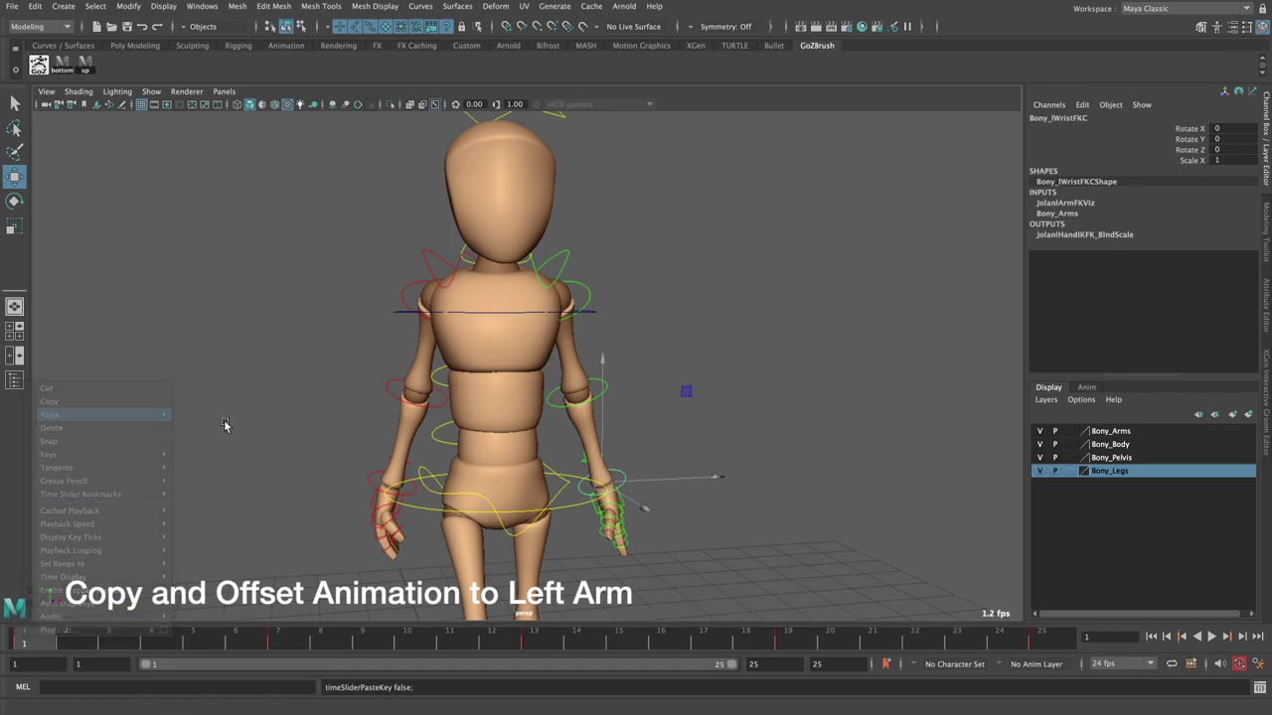
- Select the left hand's finger and thumb joint controls and rotate them into a fist
{"action": "left_click", "coordinate": [832, 350]}
{"action": "left_click_drag", "start_coordinate": [832, 350], "coordinate": [544, 439], "text": "alt"}
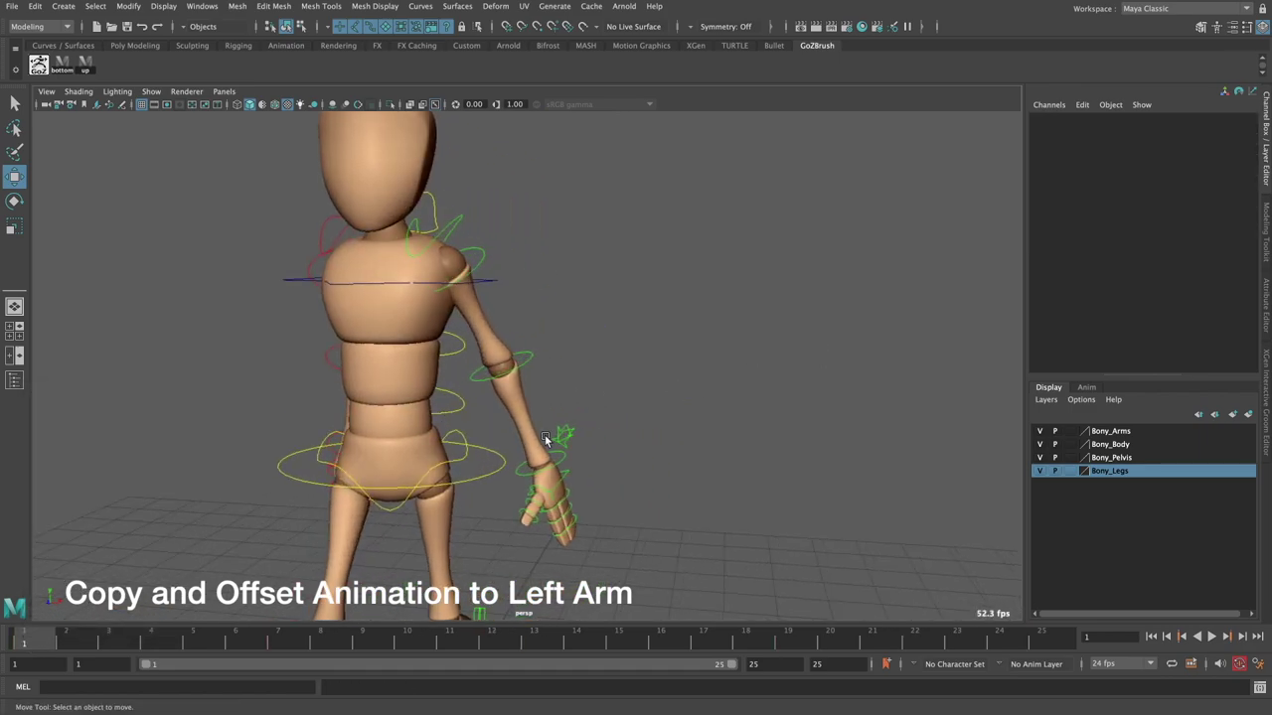
{"action": "left_click_drag", "start_coordinate": [612, 487], "coordinate": [459, 463], "text": "alt"}
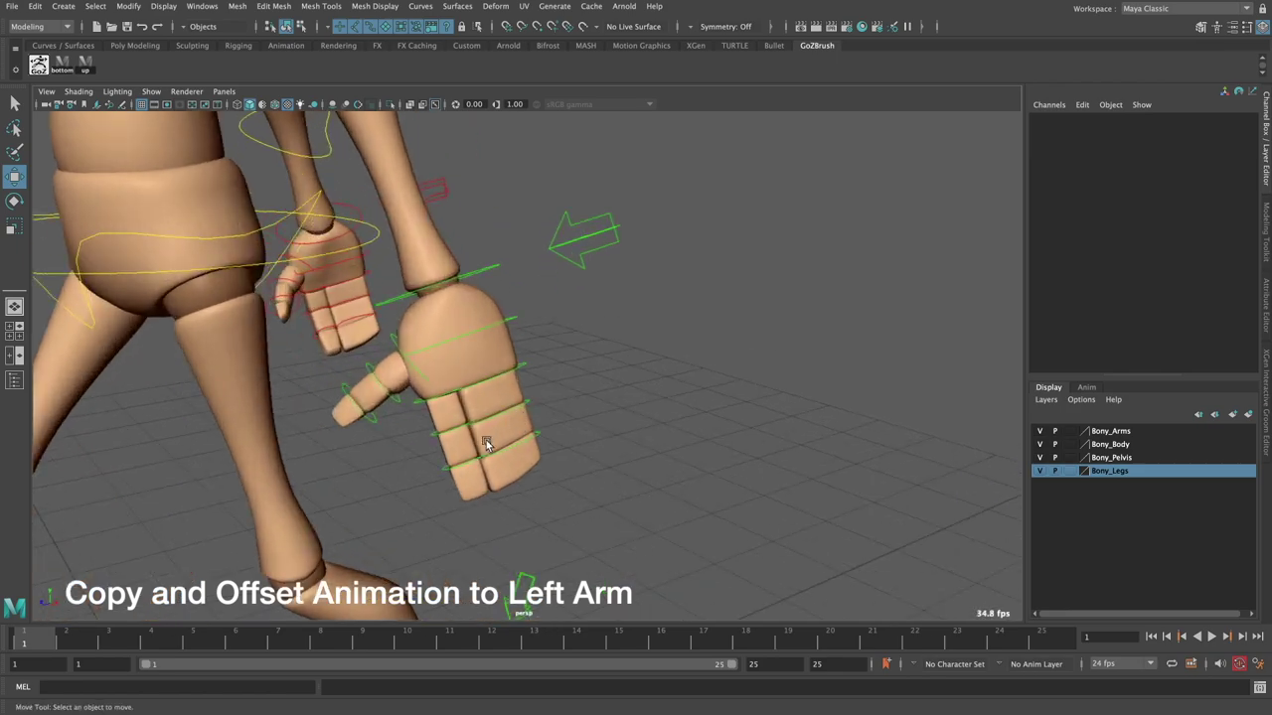
{"action": "left_click", "coordinate": [459, 464]}
{"action": "left_click_drag", "start_coordinate": [596, 461], "coordinate": [638, 442], "text": "alt"}
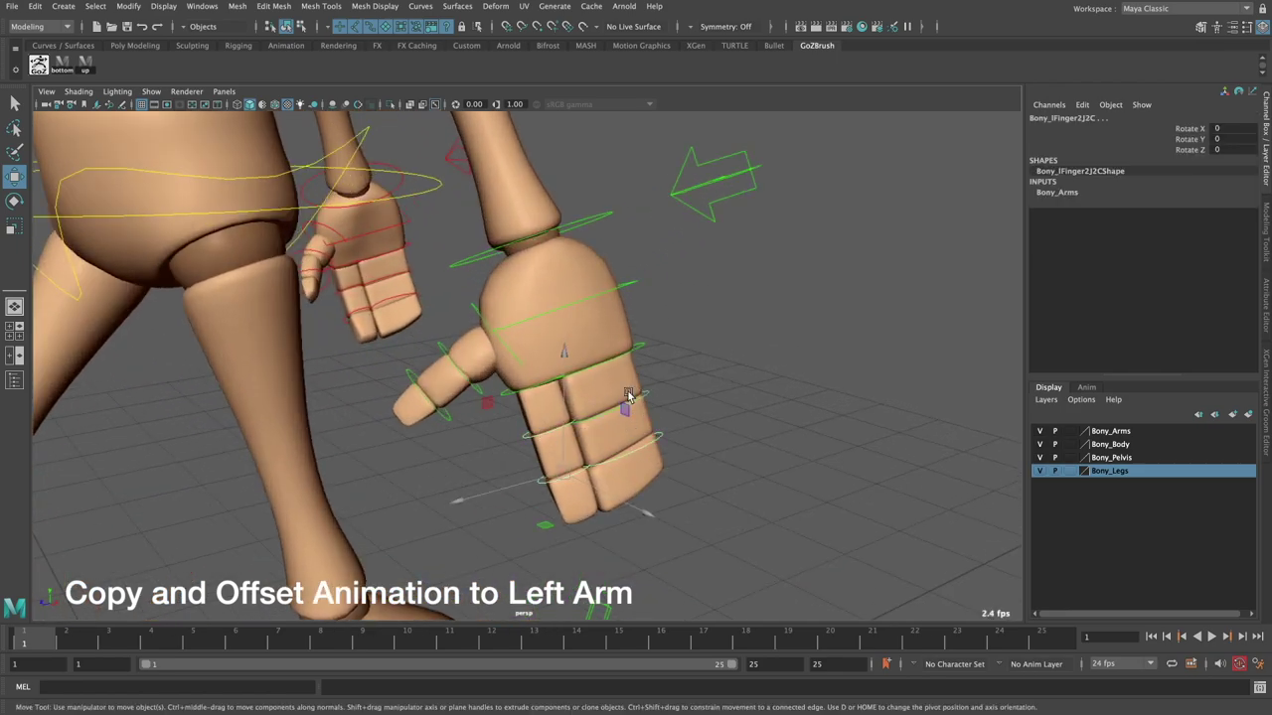
{"action": "left_click", "coordinate": [642, 364]}
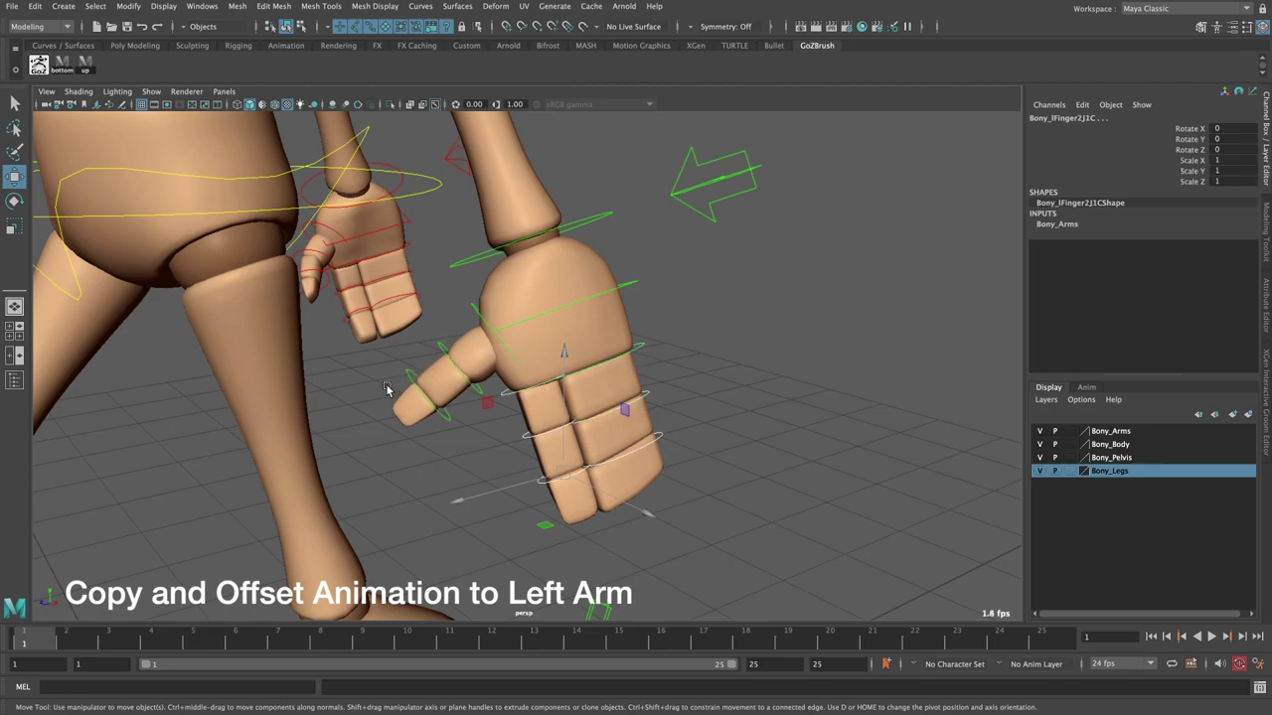
{"action": "left_click", "coordinate": [445, 350]}
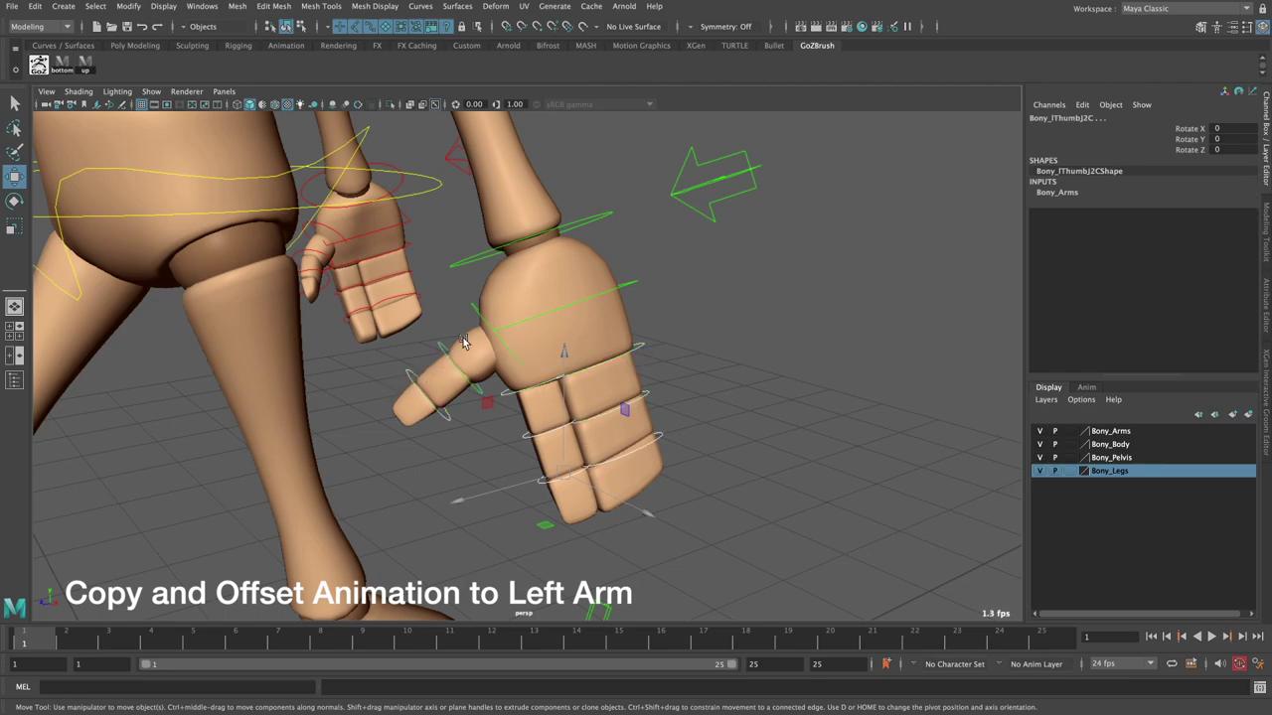
{"action": "left_click", "coordinate": [511, 330]}
{"action": "key", "text": "e"}
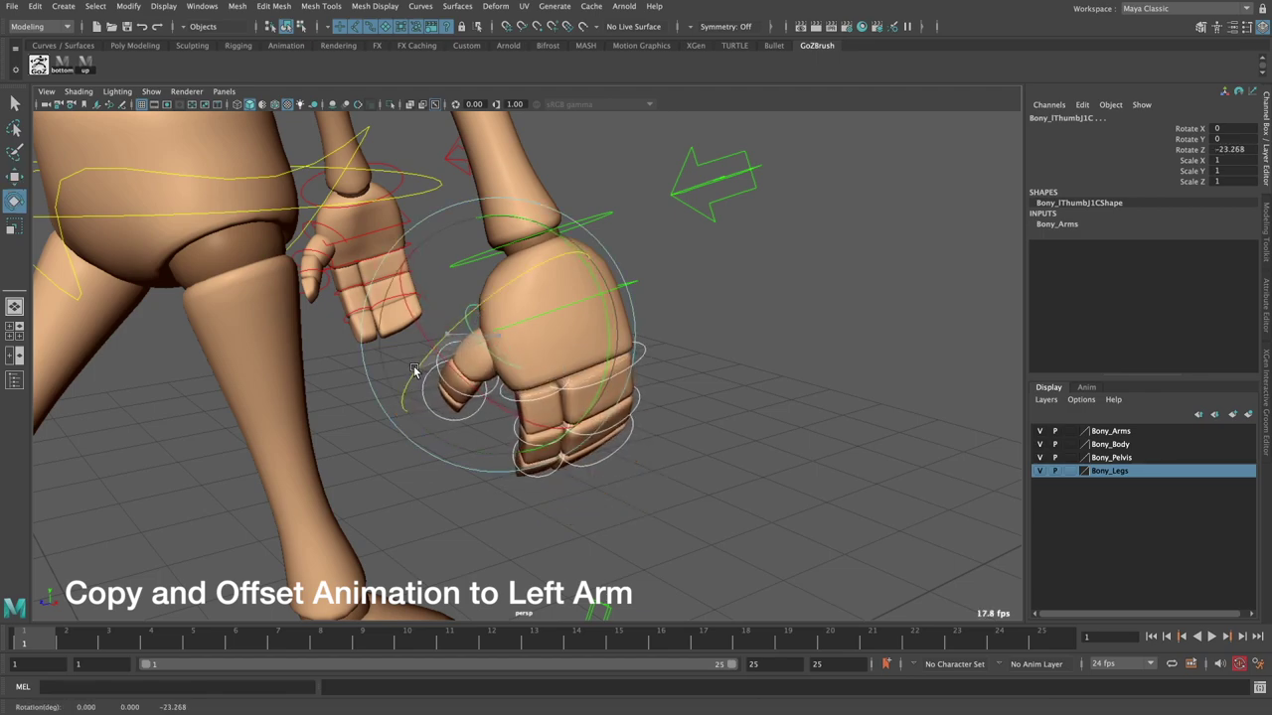
{"action": "left_click", "coordinate": [772, 304]}
- Tilt the left palm slightly, then select up the arm to the left shoulder control
{"action": "left_click", "coordinate": [621, 293]}
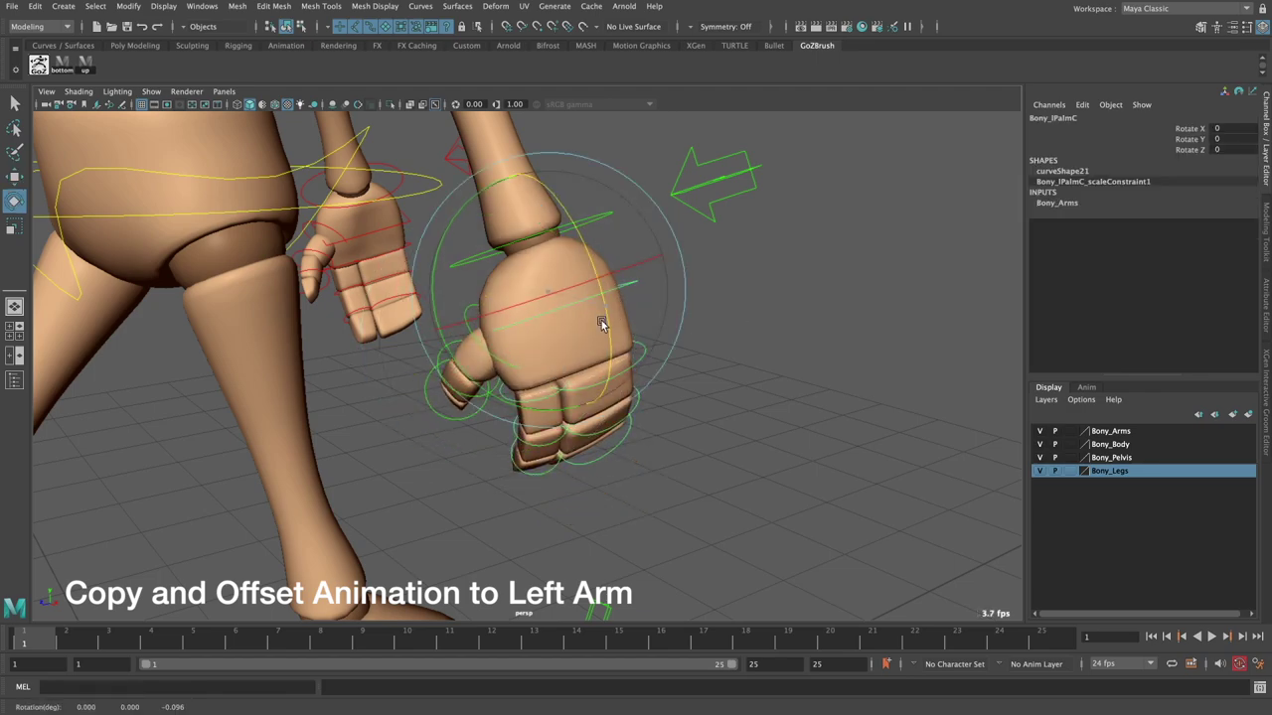
{"action": "mouse_move", "coordinate": [604, 318]}
{"action": "left_mouse_down", "text": "alt"}
{"action": "mouse_move", "coordinate": [593, 310]}
{"action": "mouse_move", "coordinate": [689, 341]}
{"action": "left_mouse_up", "text": "alt"}
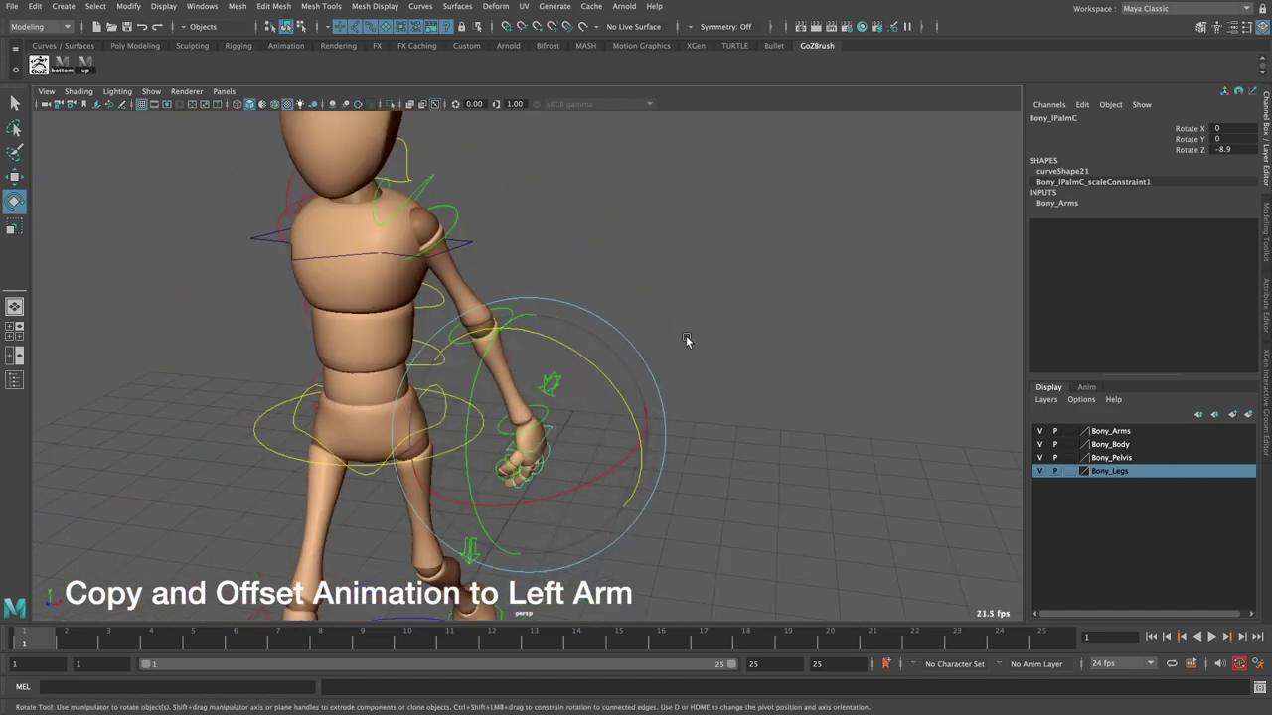
{"action": "key", "text": "Up"}
{"action": "key", "text": "w"}
{"action": "scroll", "coordinate": [587, 405], "scroll_direction": "up", "scroll_amount": 2}
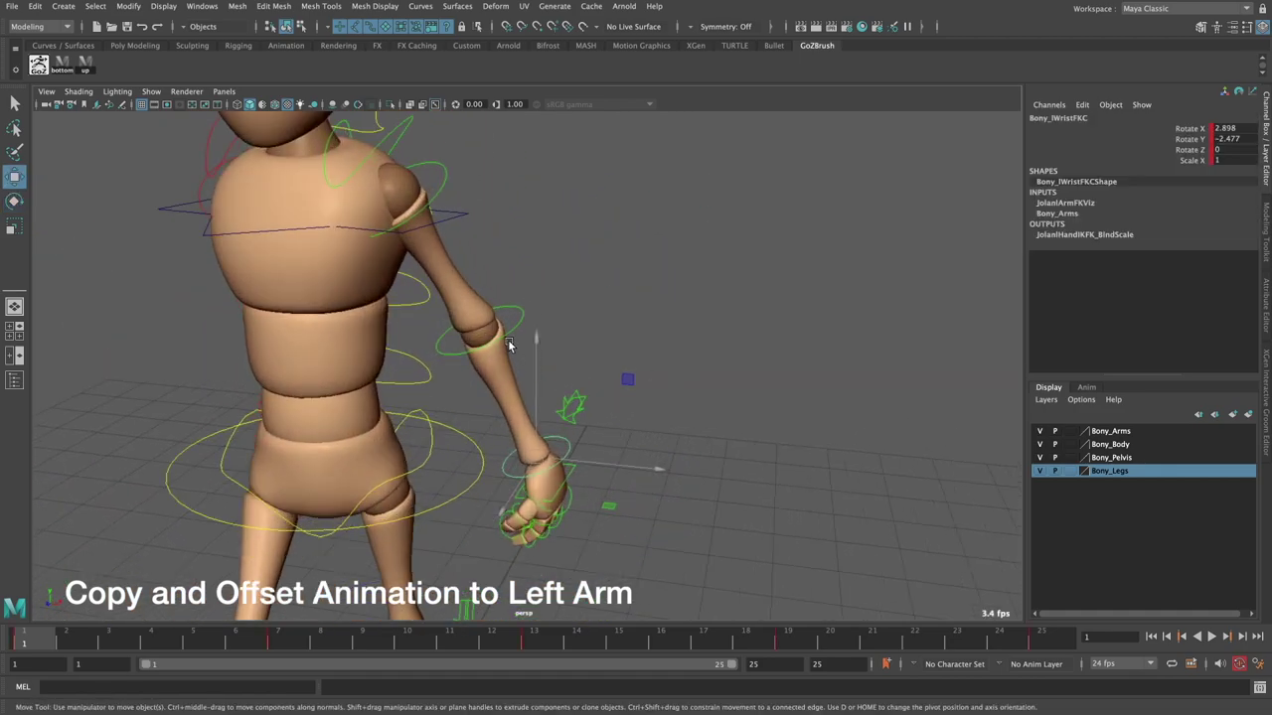
{"action": "left_click", "coordinate": [506, 338]}
{"action": "left_click", "coordinate": [430, 211]}
{"action": "scroll", "coordinate": [445, 203], "scroll_direction": "down", "scroll_amount": 2}
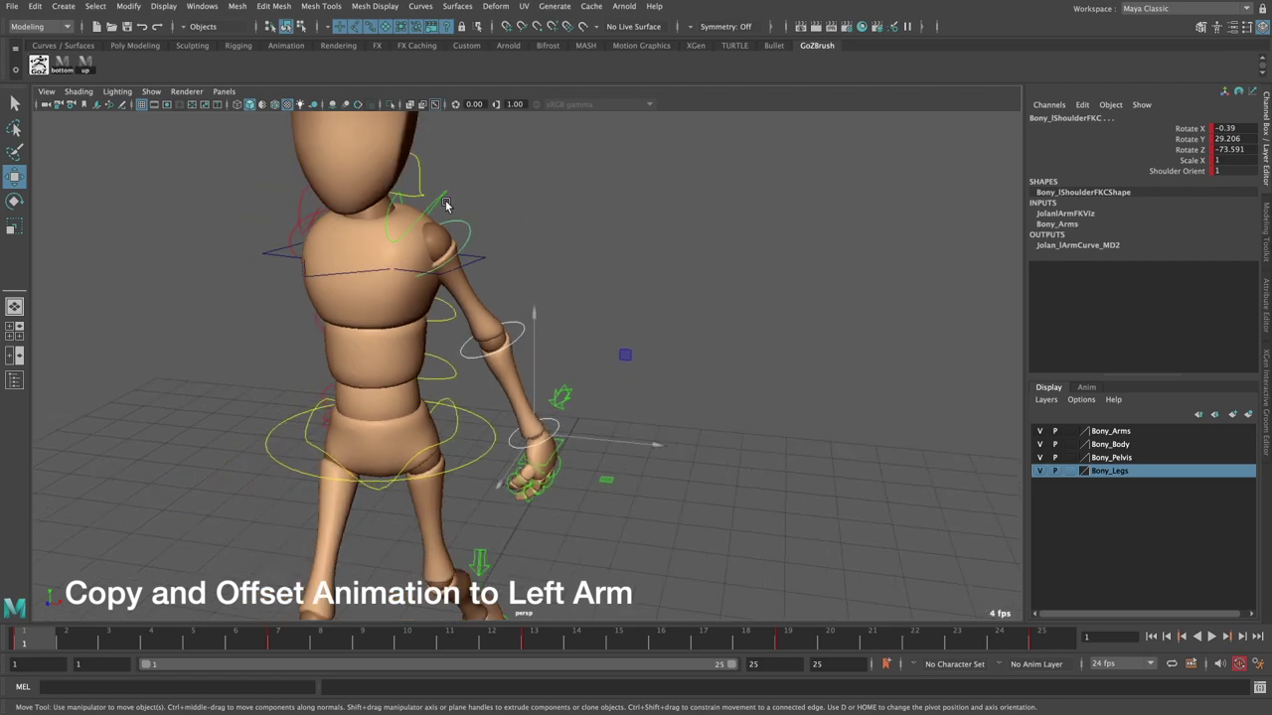
- Open the Graph Editor for the left clavicle and select all of the left arm's keys
{"action": "left_click", "coordinate": [438, 203]}
{"action": "left_click", "coordinate": [201, 6]}
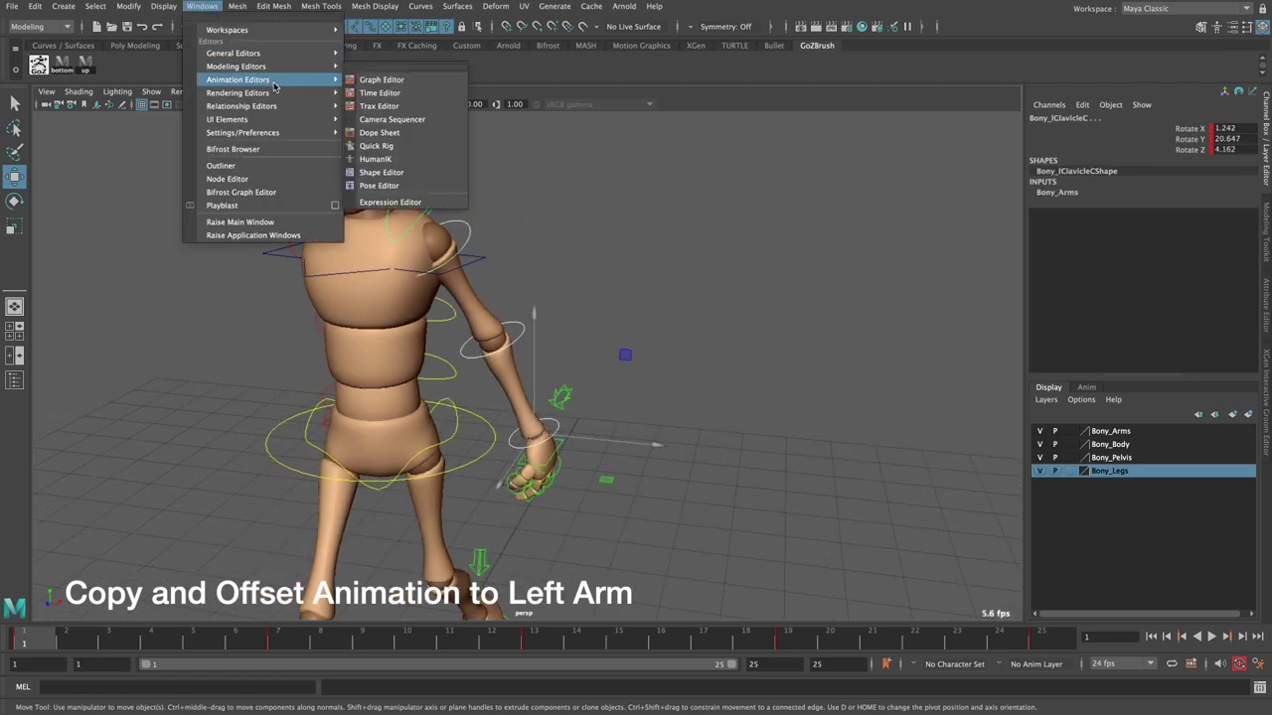
{"action": "left_click", "coordinate": [381, 79]}
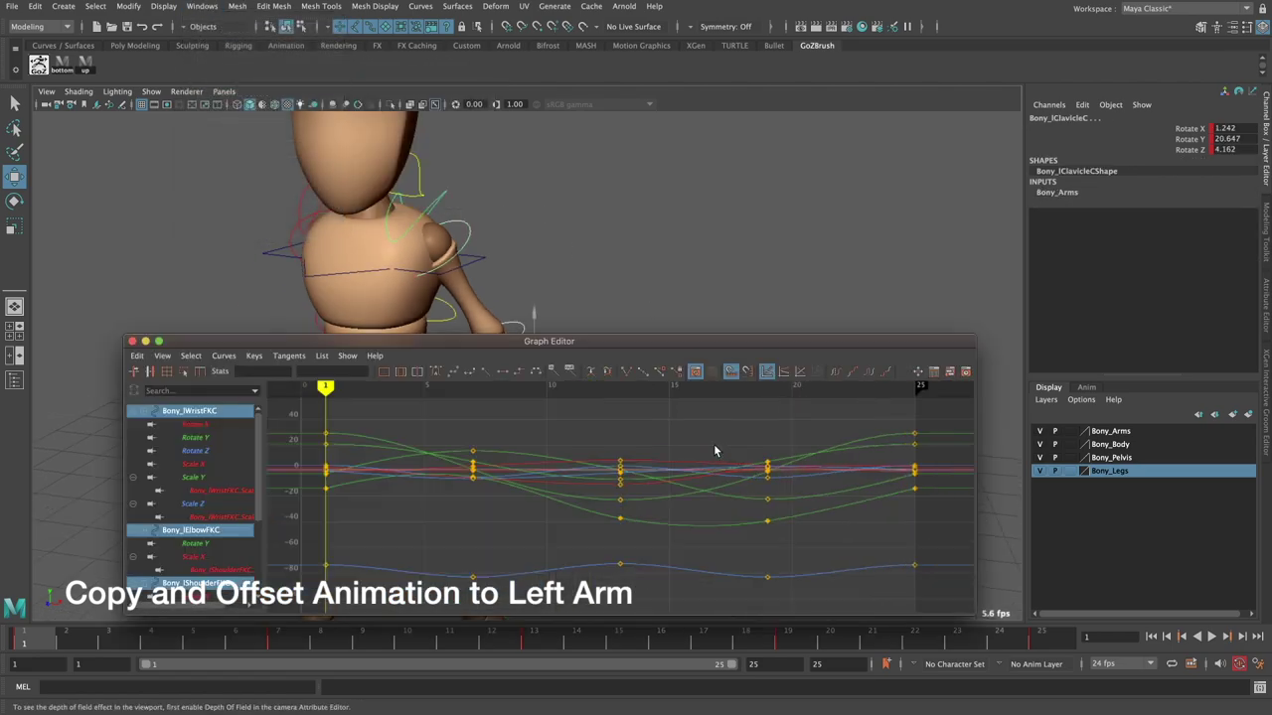
{"action": "scroll", "coordinate": [713, 443], "scroll_direction": "down", "scroll_amount": 2}
{"action": "left_click_drag", "start_coordinate": [483, 437], "coordinate": [956, 646]}
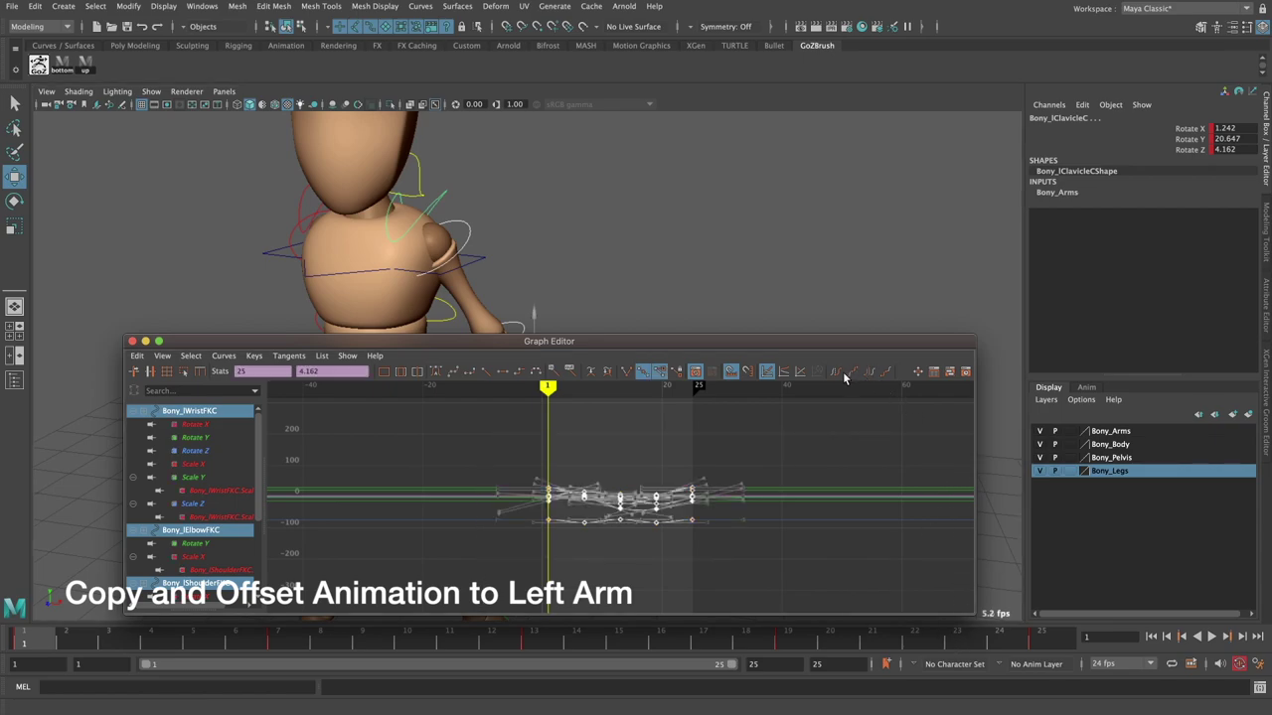
- Play back the walk cycle, checking the arm swing from several angles and at frame 14
{"action": "middle_click_drag", "start_coordinate": [559, 474], "coordinate": [561, 435], "text": "alt"}
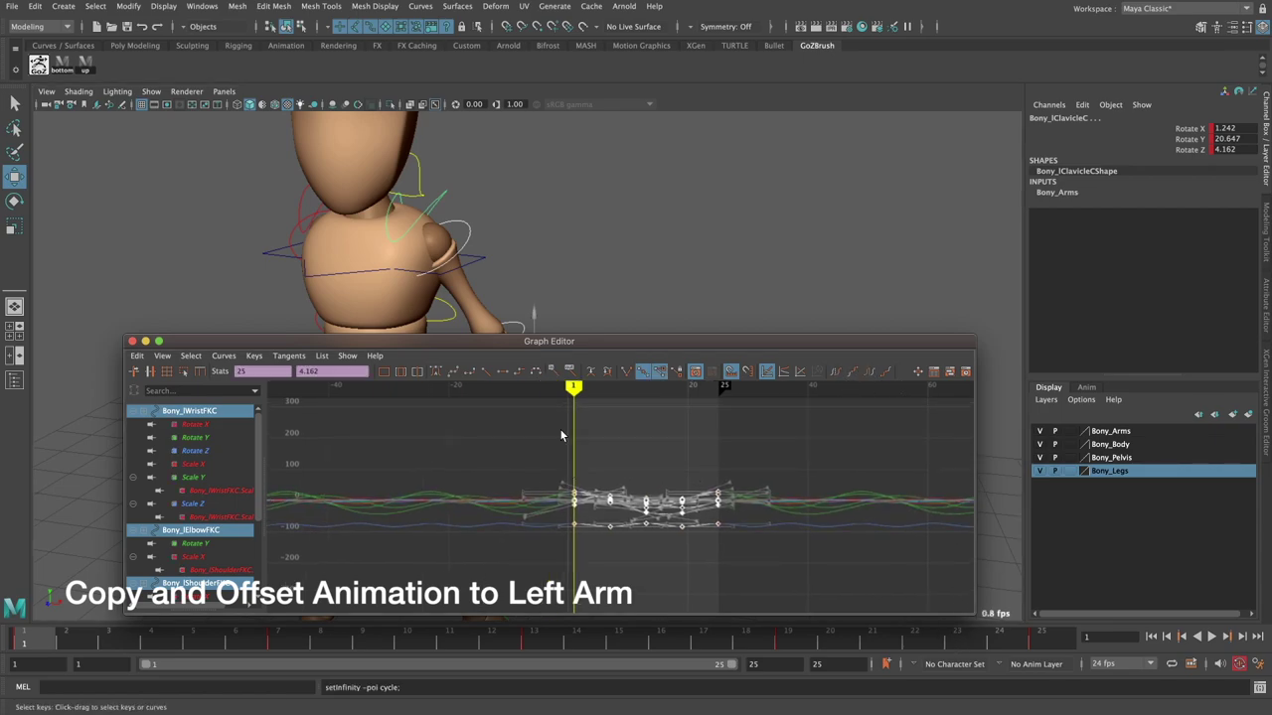
{"action": "left_click_drag", "start_coordinate": [512, 345], "coordinate": [1017, 320]}
{"action": "left_click_drag", "start_coordinate": [447, 298], "coordinate": [368, 224], "text": "alt"}
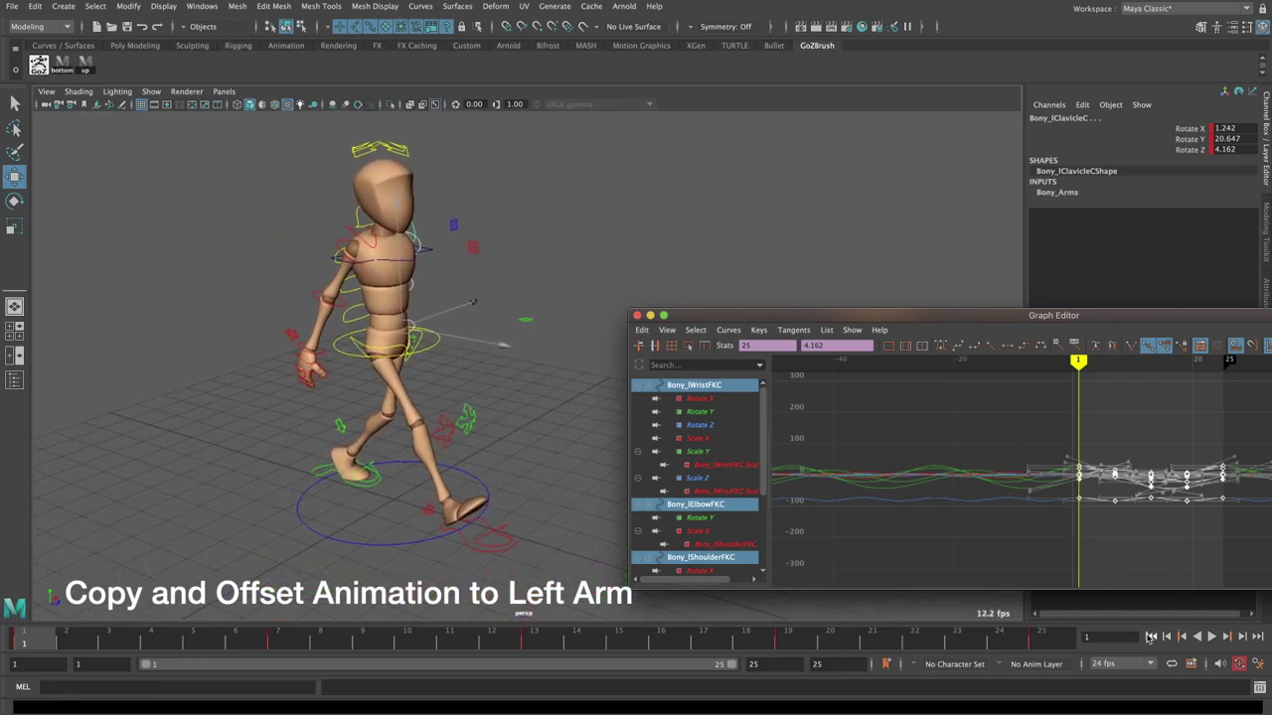
{"action": "left_click", "coordinate": [1211, 641]}
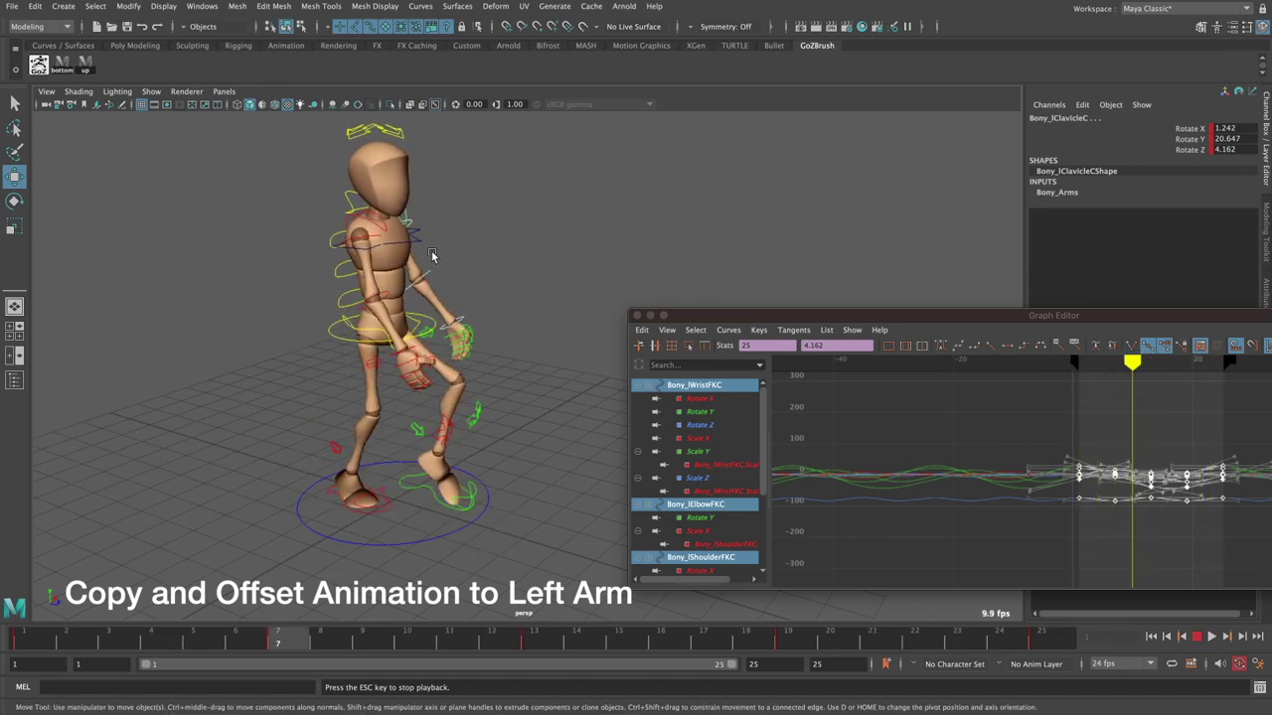
{"action": "right_click_drag", "start_coordinate": [368, 274], "coordinate": [418, 288], "text": "alt"}
{"action": "key", "text": "Escape"}
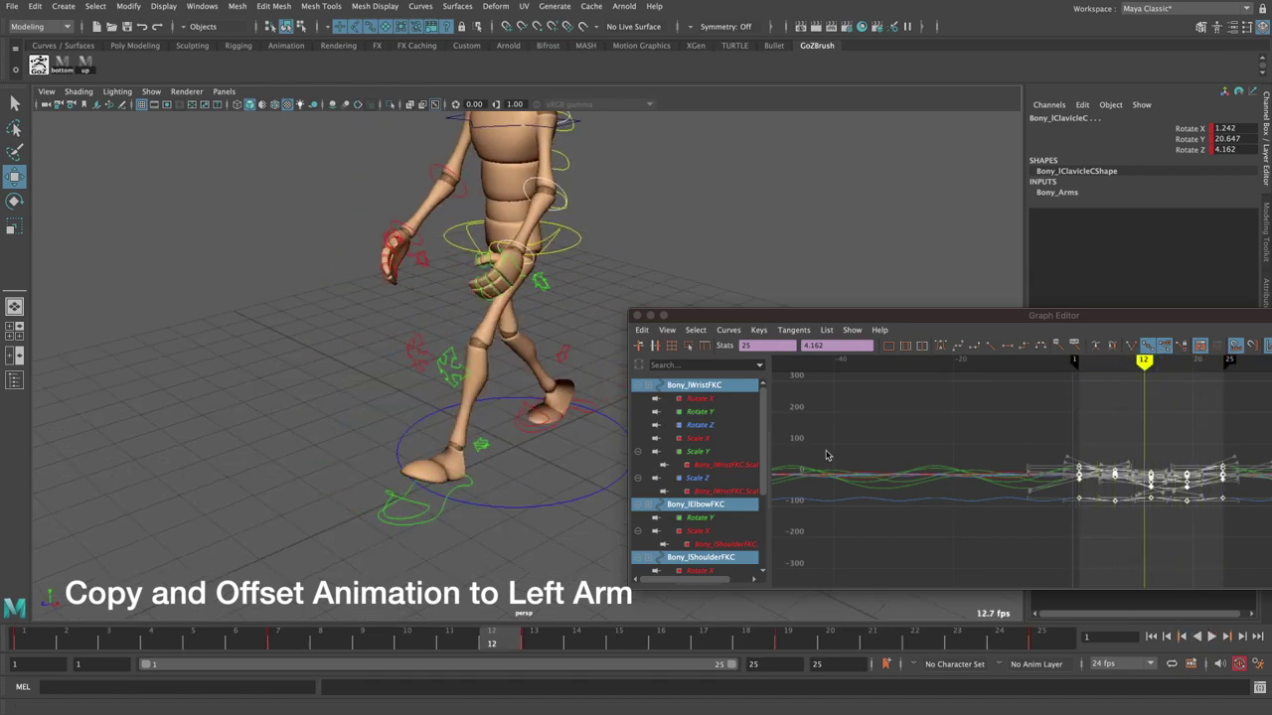
{"action": "middle_click_drag", "start_coordinate": [427, 298], "coordinate": [462, 306], "text": "alt"}
{"action": "left_click_drag", "start_coordinate": [462, 306], "coordinate": [729, 480], "text": "alt"}
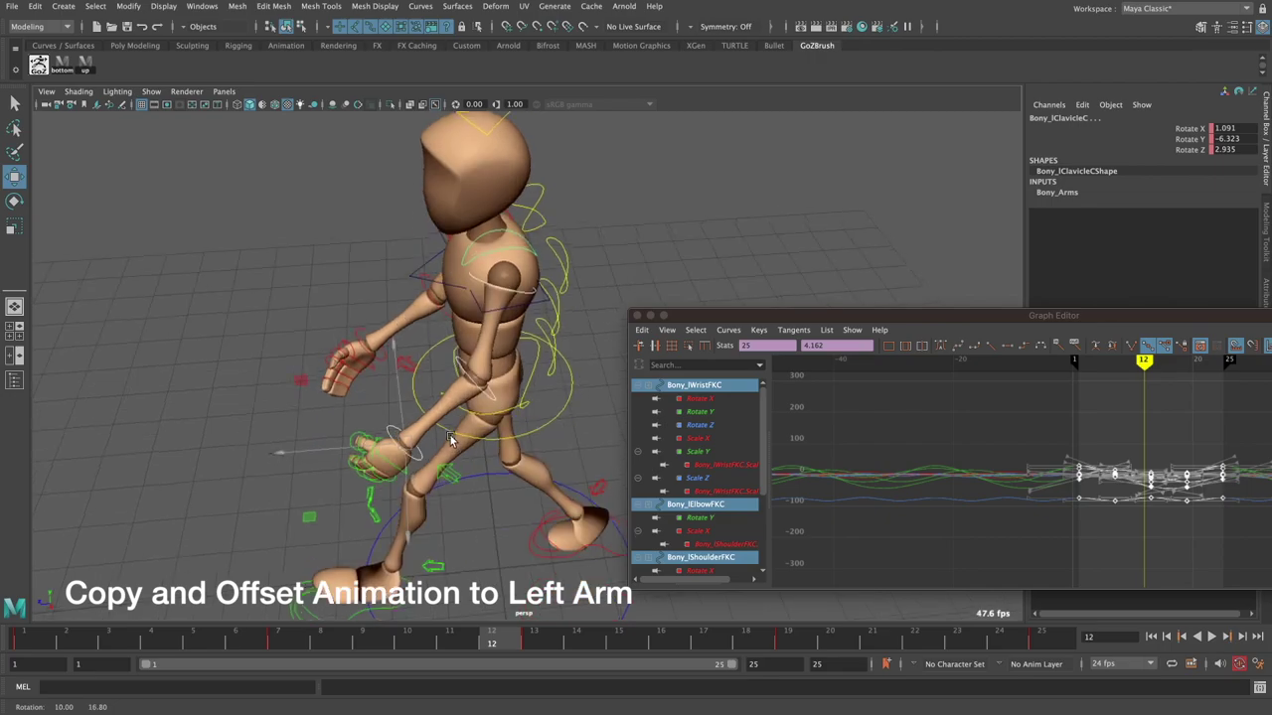
{"action": "left_click", "coordinate": [1211, 638]}
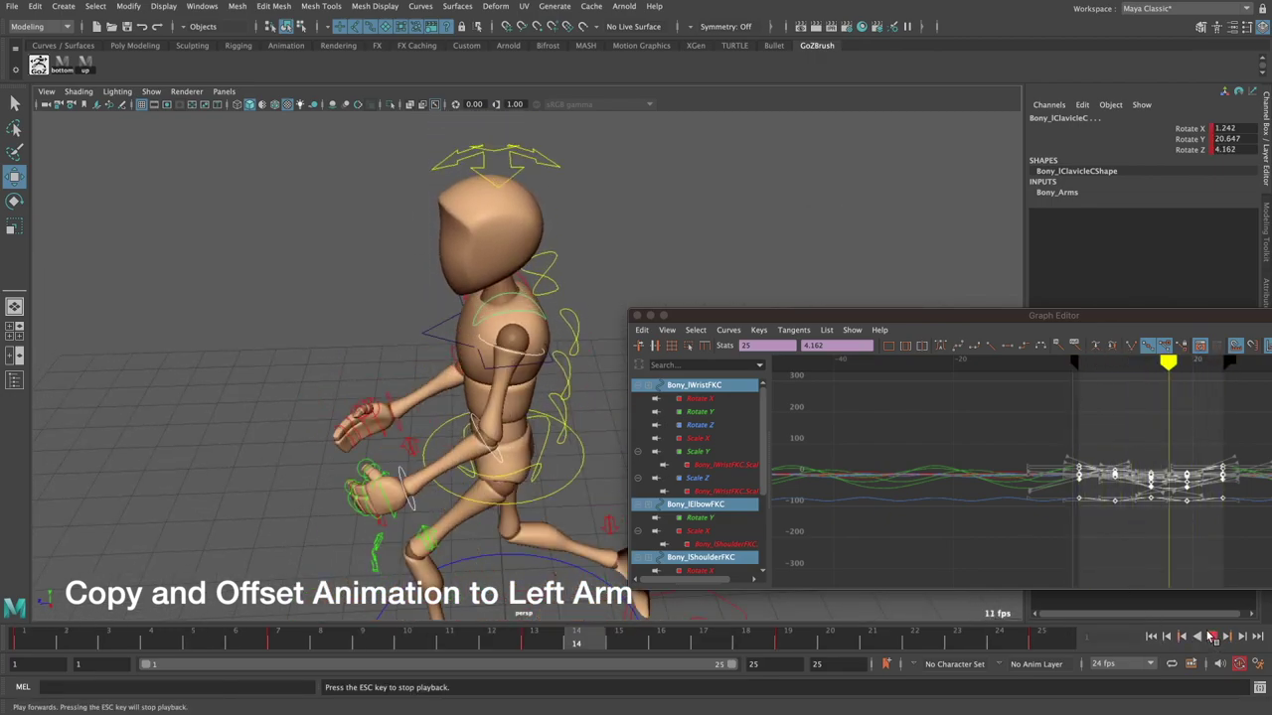
{"action": "left_click", "coordinate": [1211, 638]}
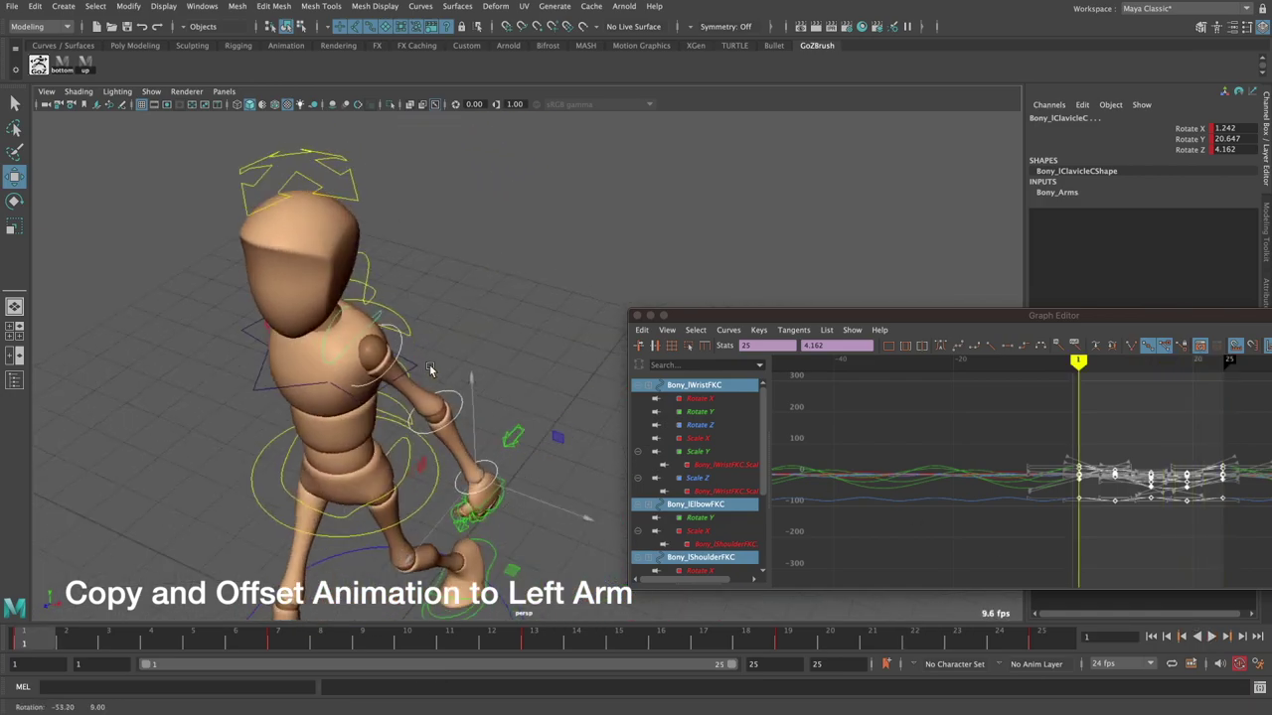
{"action": "middle_click_drag", "start_coordinate": [430, 364], "coordinate": [496, 334], "text": "alt"}
{"action": "left_click_drag", "start_coordinate": [496, 334], "coordinate": [632, 562], "text": "alt"}
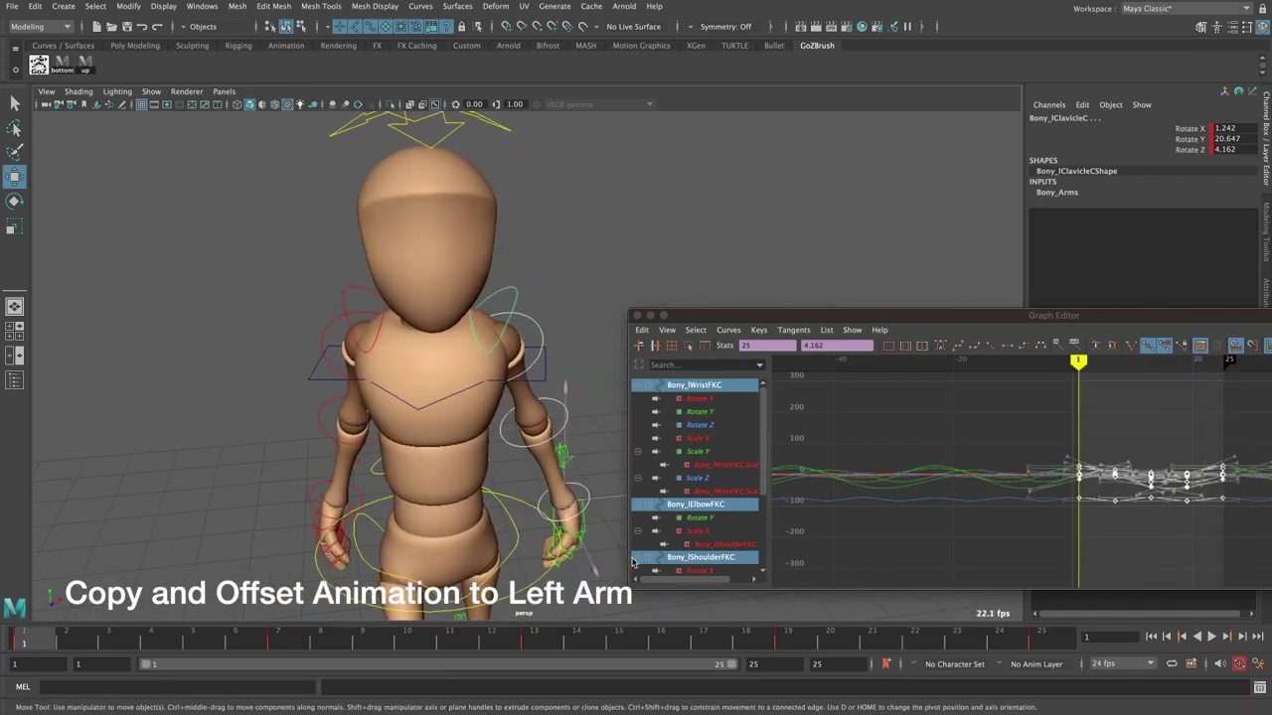
{"action": "left_click_drag", "start_coordinate": [525, 641], "coordinate": [575, 641]}
{"action": "mouse_move", "coordinate": [557, 556]}
{"action": "left_mouse_down", "text": "alt"}
{"action": "mouse_move", "coordinate": [375, 391]}
{"action": "mouse_move", "coordinate": [541, 287]}
{"action": "left_mouse_up", "text": "alt"}
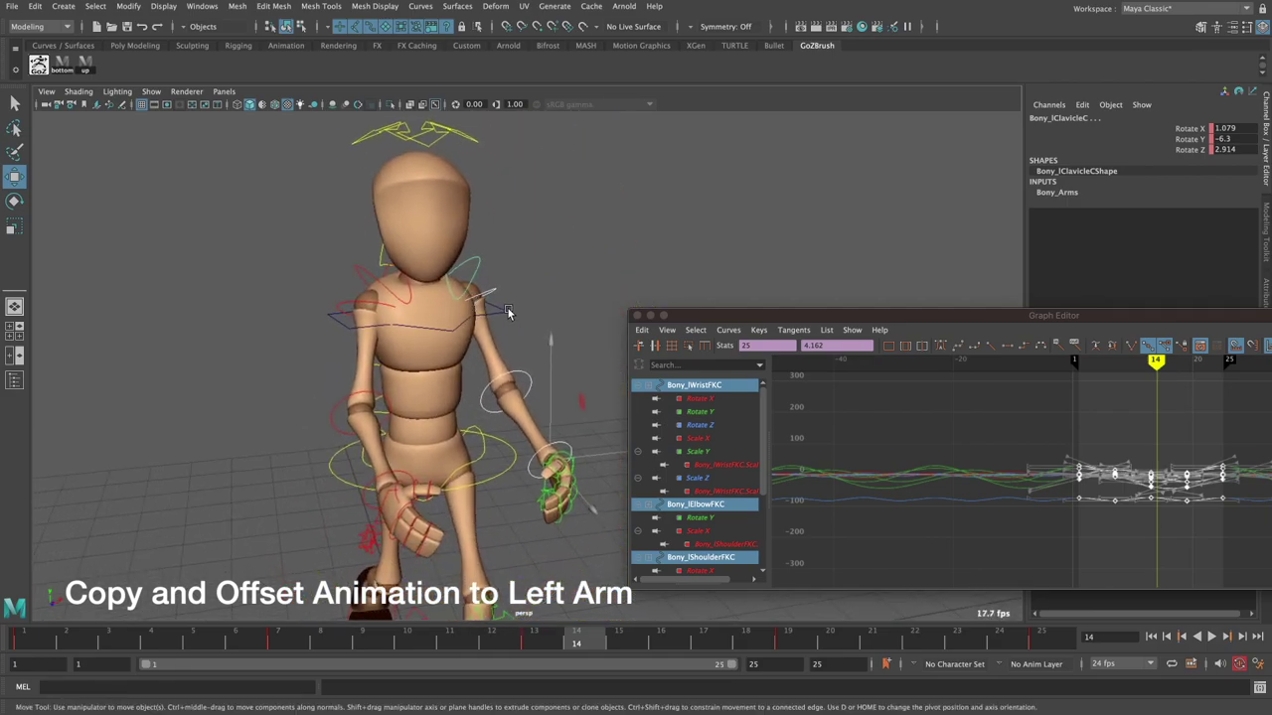
- Shift the selected left-arm keys about 12 frames later in the Graph Editor
{"action": "left_click_drag", "start_coordinate": [920, 325], "coordinate": [509, 223]}
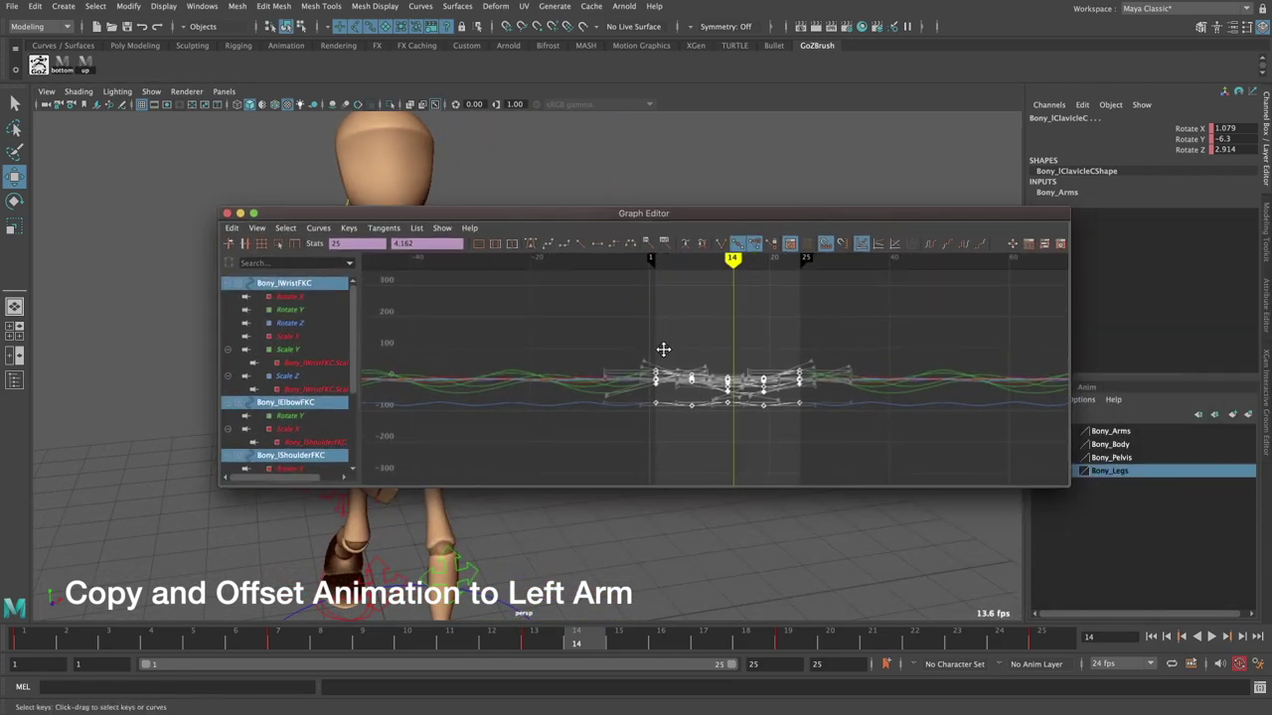
{"action": "middle_click_drag", "start_coordinate": [457, 253], "coordinate": [457, 270], "text": "alt"}
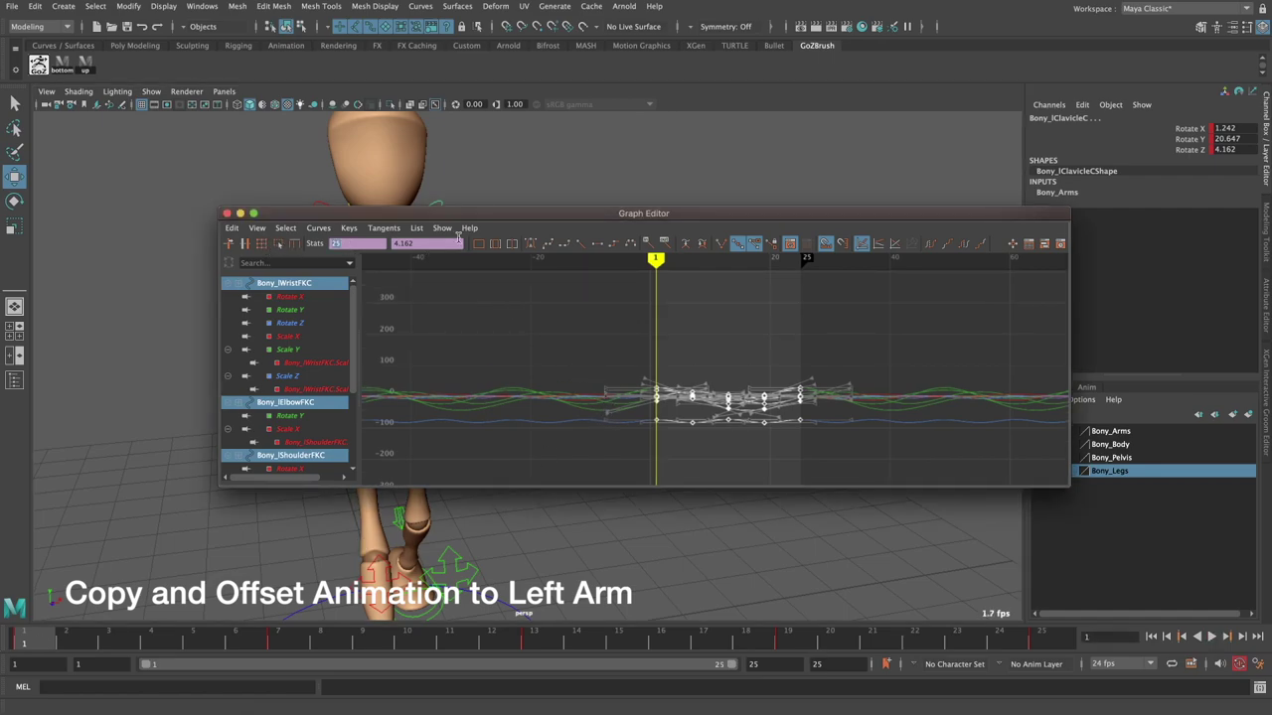
{"action": "type", "text": "37"}
{"action": "key", "text": "Return"}
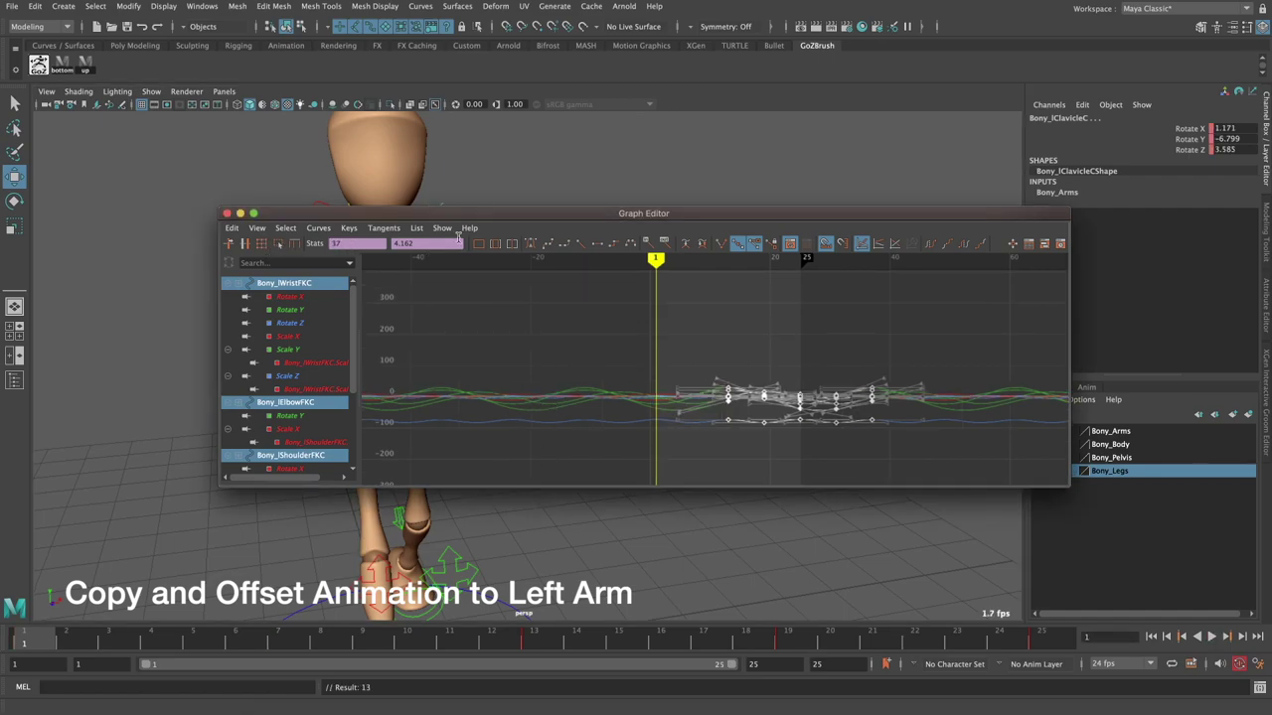
{"action": "left_click", "coordinate": [227, 213]}
- Play the walk animation briefly, then stop it and clear the selection
{"action": "left_click_drag", "start_coordinate": [516, 328], "coordinate": [608, 328], "text": "alt"}
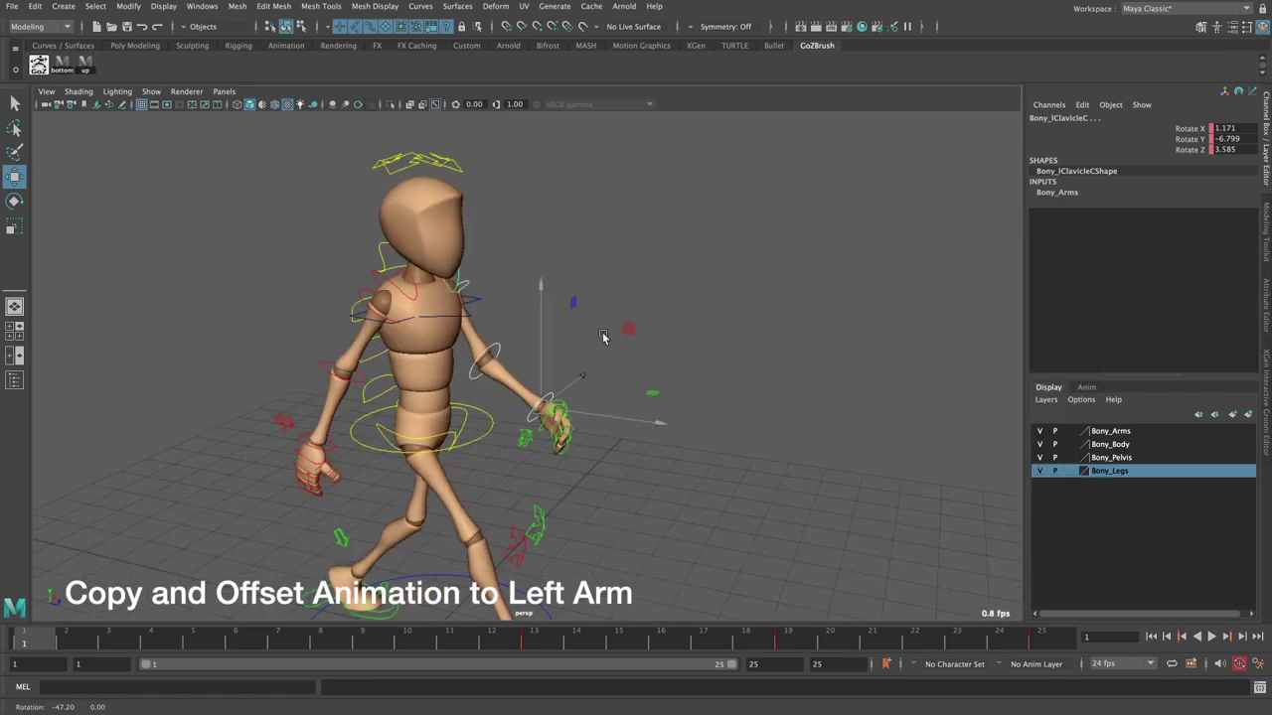
{"action": "middle_click_drag", "start_coordinate": [608, 328], "coordinate": [628, 300], "text": "alt"}
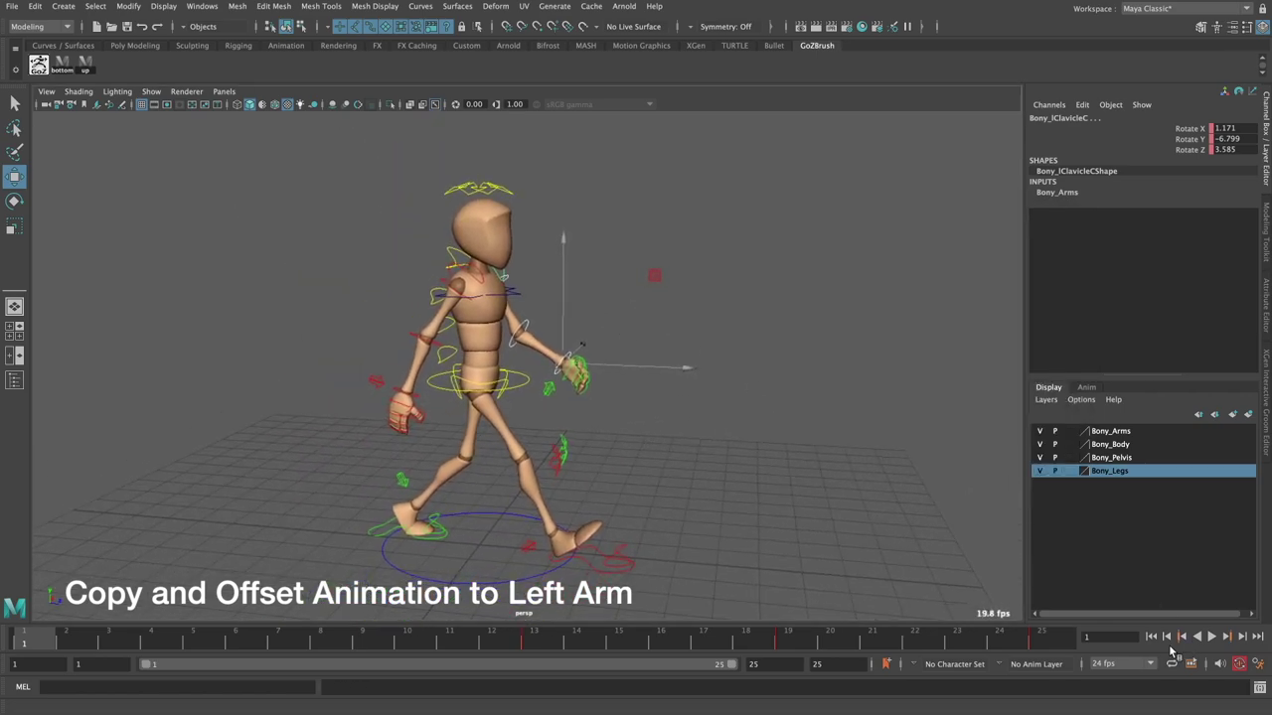
{"action": "left_click", "coordinate": [1211, 638]}
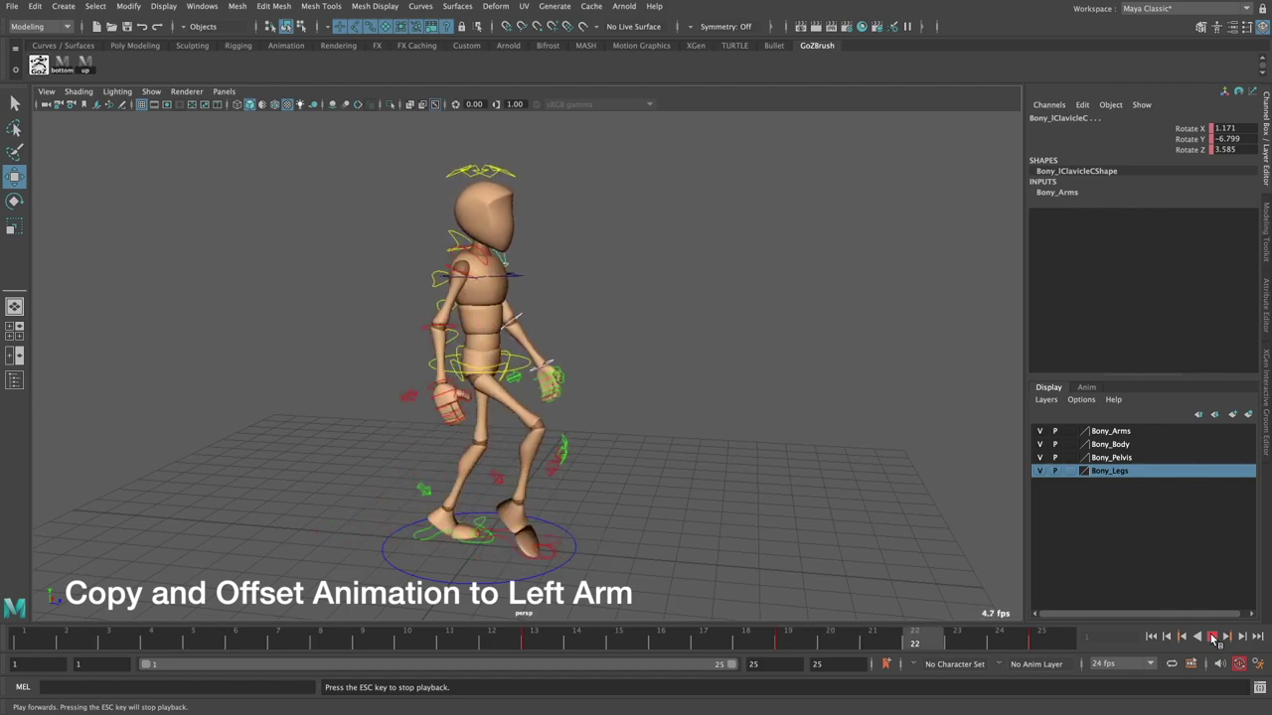
{"action": "key", "text": "Escape"}
{"action": "left_click", "coordinate": [363, 148]}
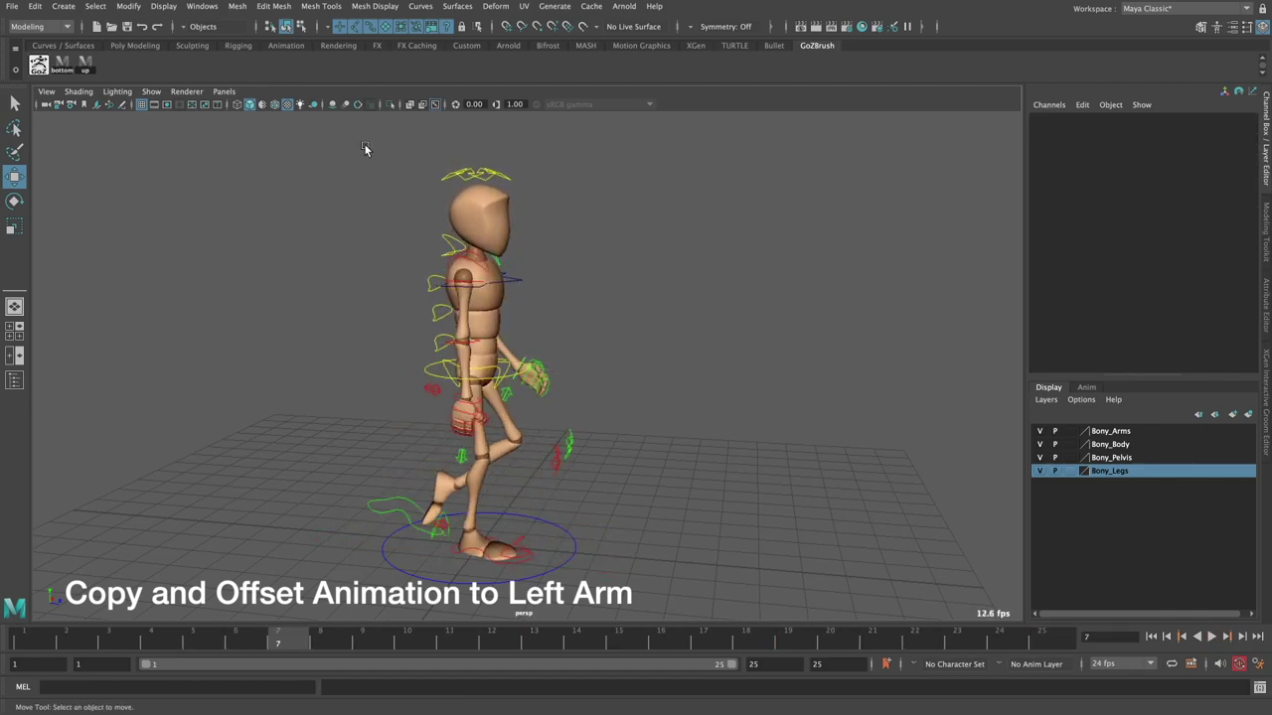
- Set the viewport to show only polygon geometry and return to frame 1
{"action": "left_click", "coordinate": [151, 91]}
{"action": "left_click", "coordinate": [165, 145]}
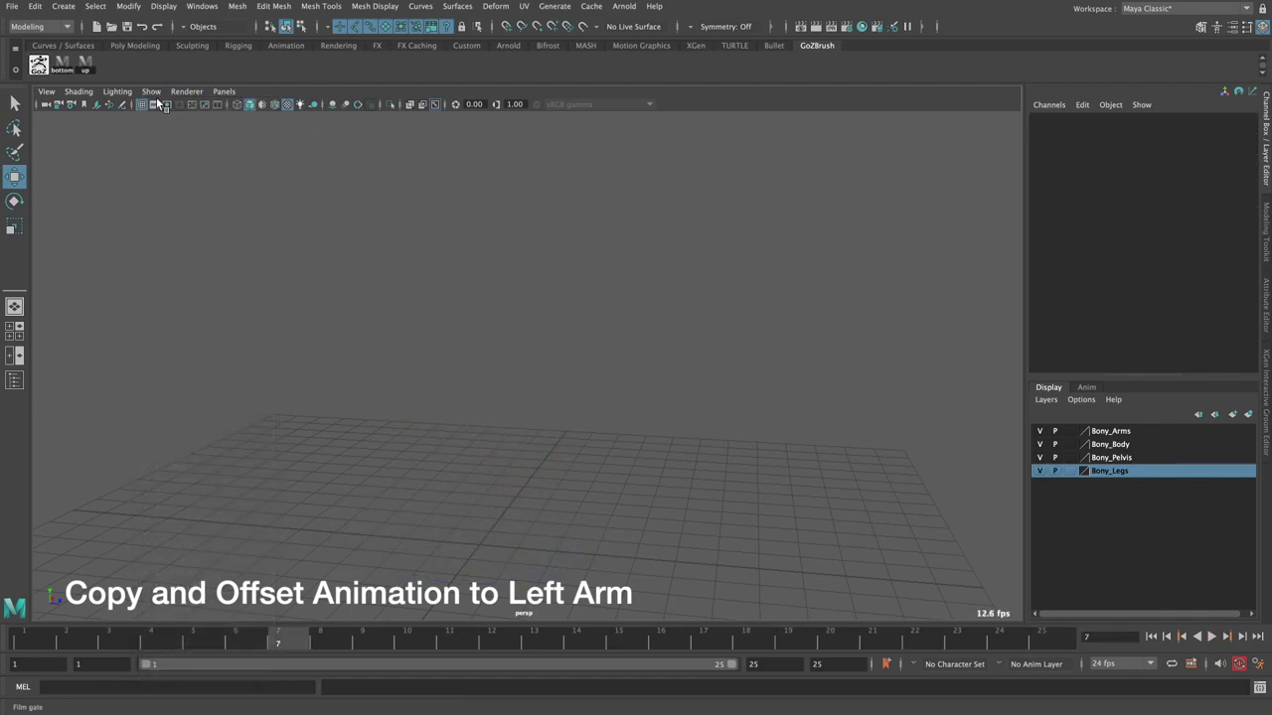
{"action": "left_click", "coordinate": [151, 92]}
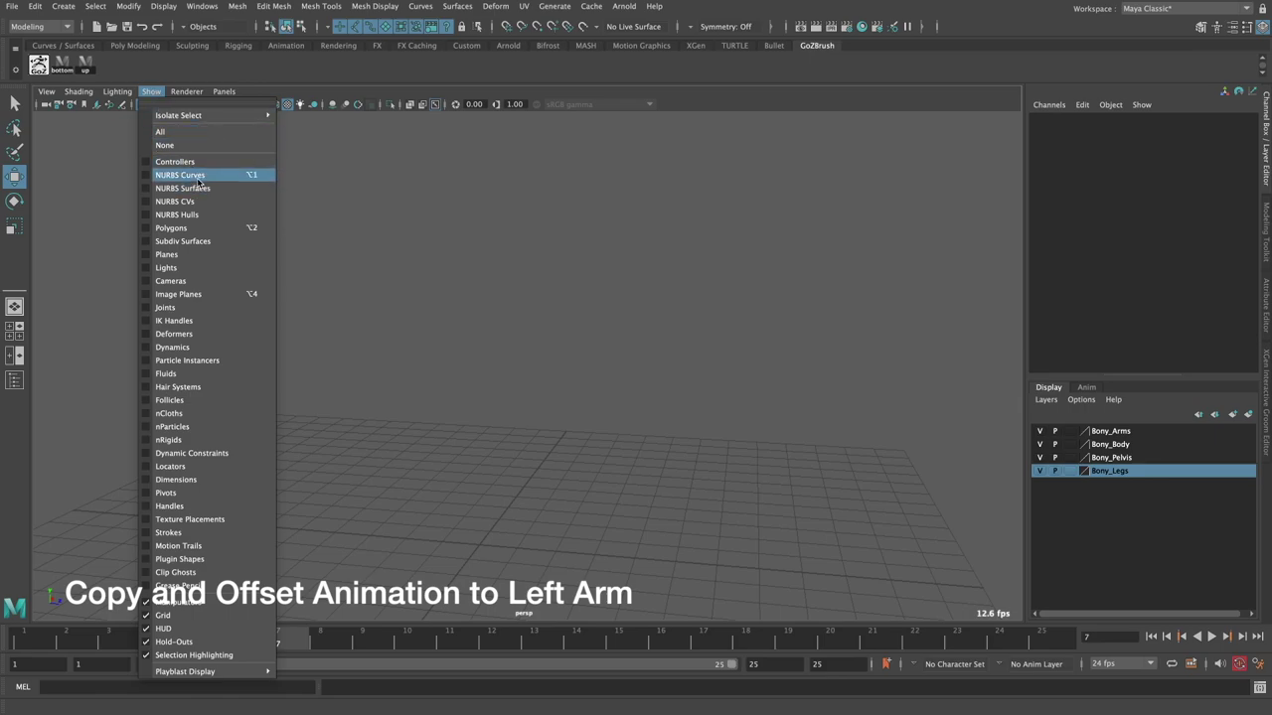
{"action": "left_click", "coordinate": [173, 227]}
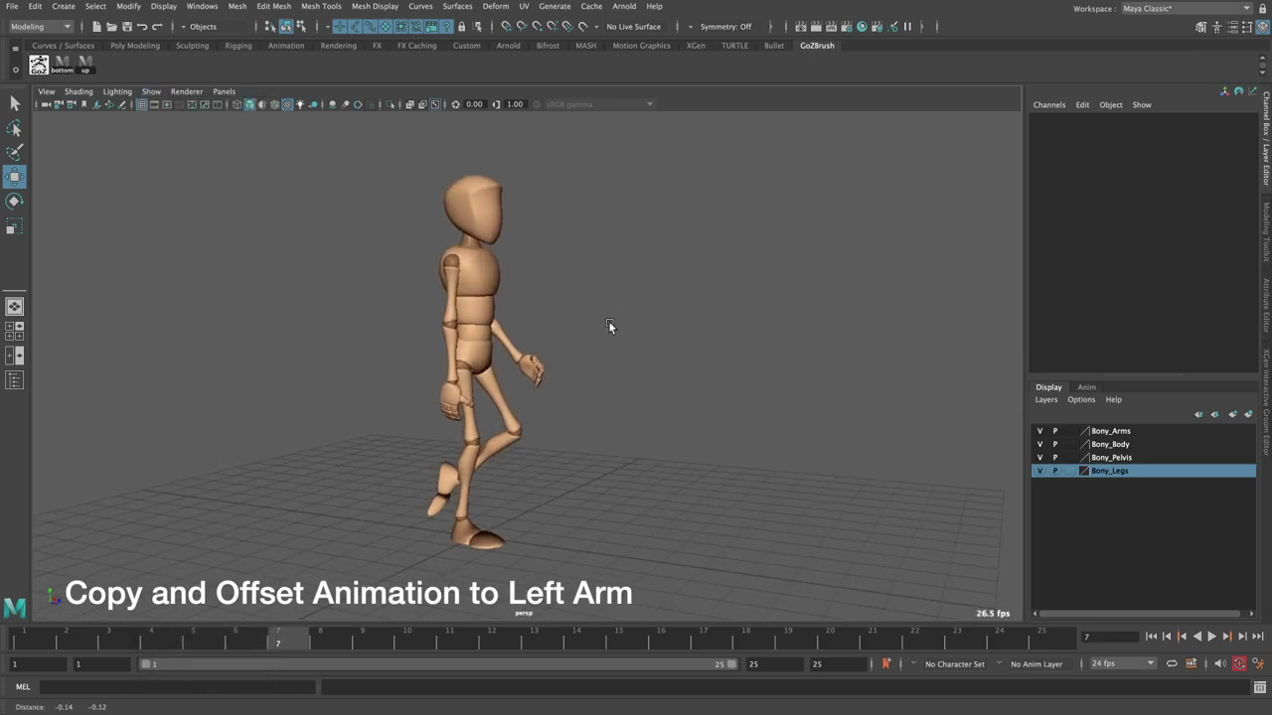
{"action": "left_click", "coordinate": [1153, 638]}
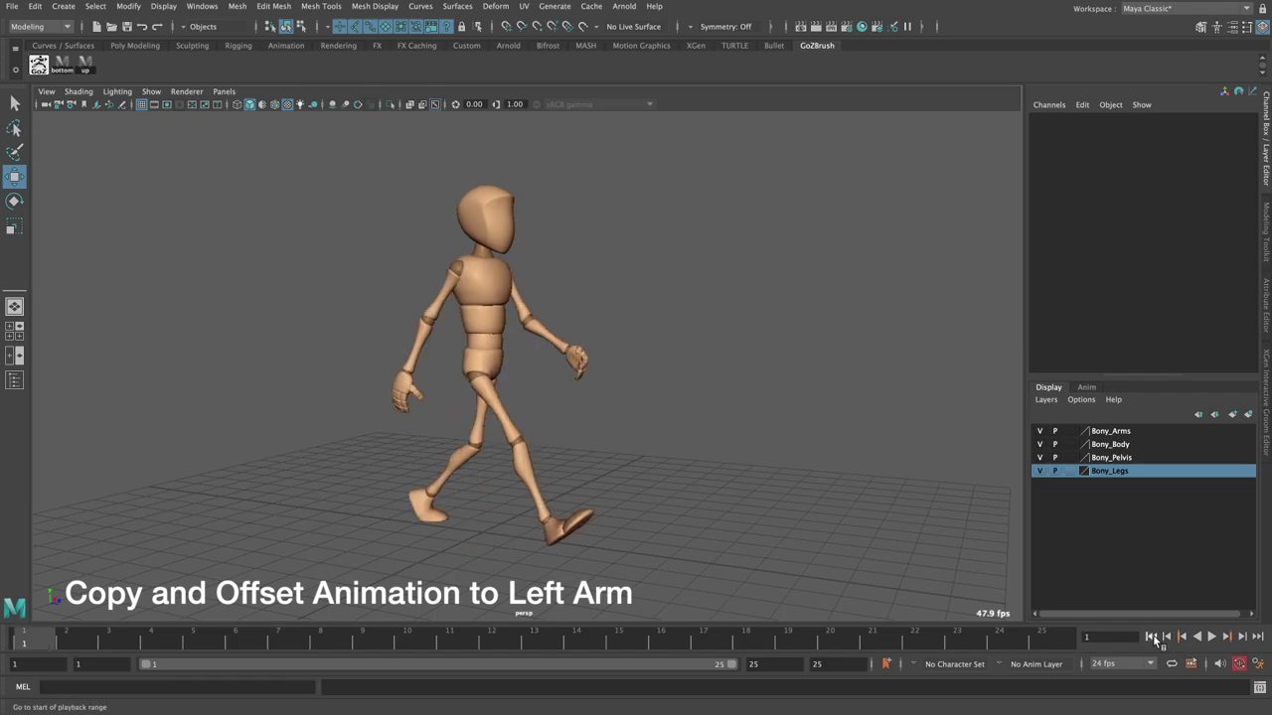
- Review the Time Slider playback preferences, then play the walk cycle and stop at frame 23
{"action": "left_click", "coordinate": [1259, 669]}
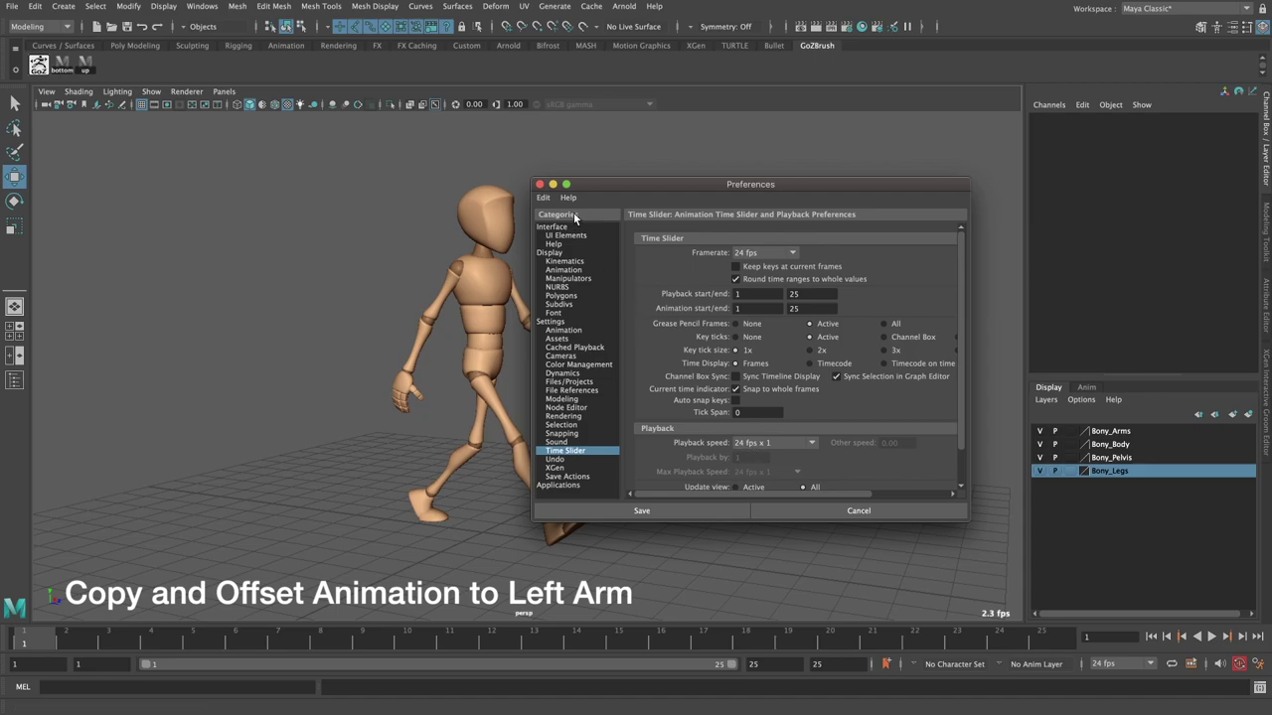
{"action": "left_click", "coordinate": [539, 185]}
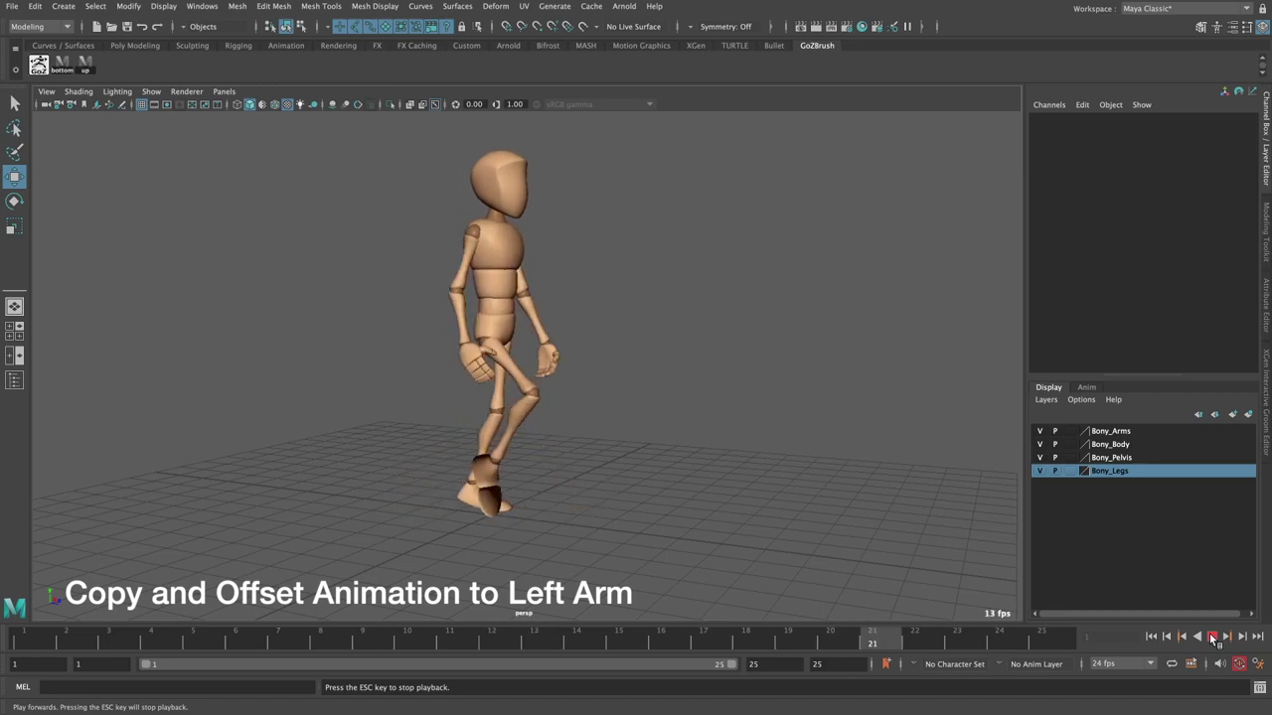
{"action": "left_click", "coordinate": [1209, 633]}
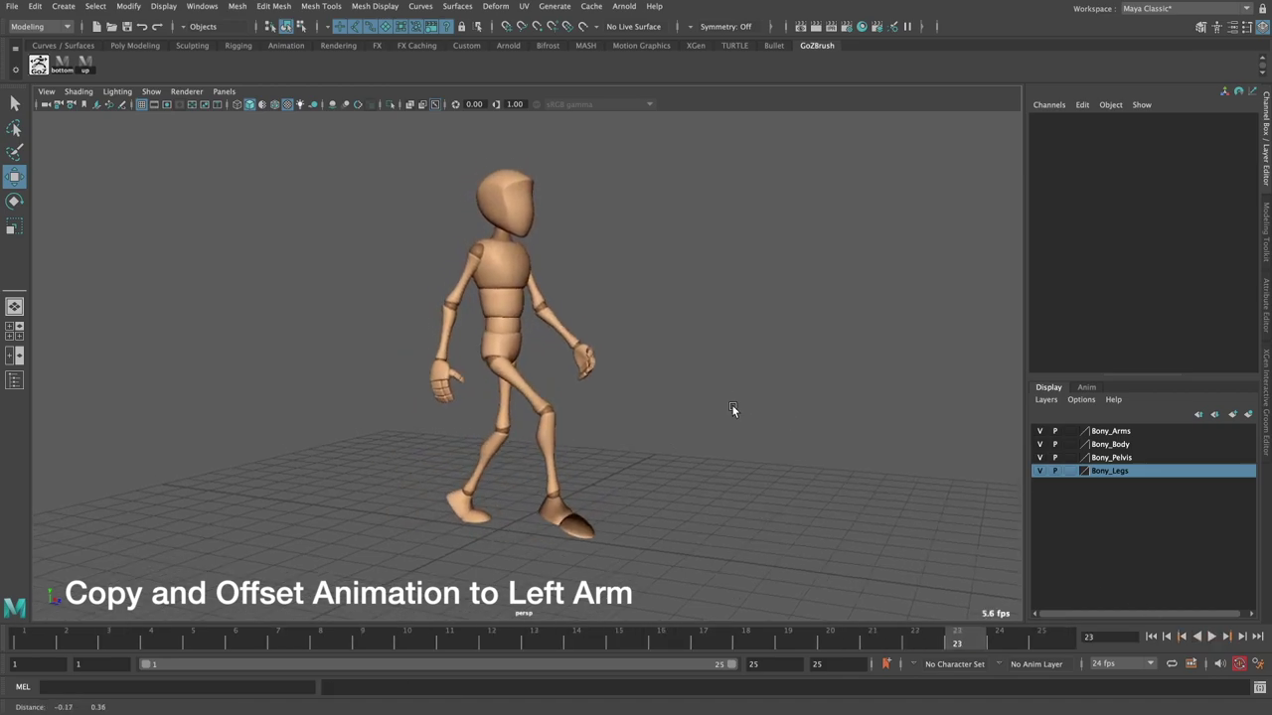
{"action": "left_click", "coordinate": [1151, 8]}
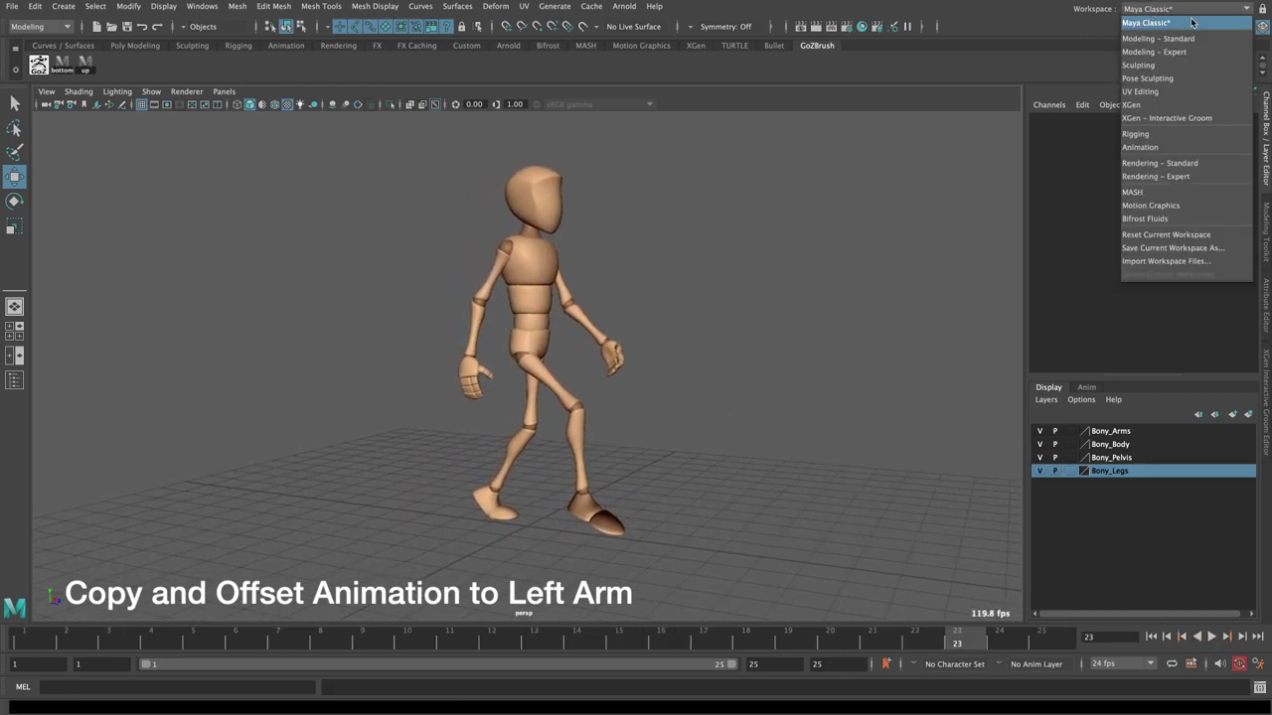
{"action": "left_click", "coordinate": [1187, 52]}
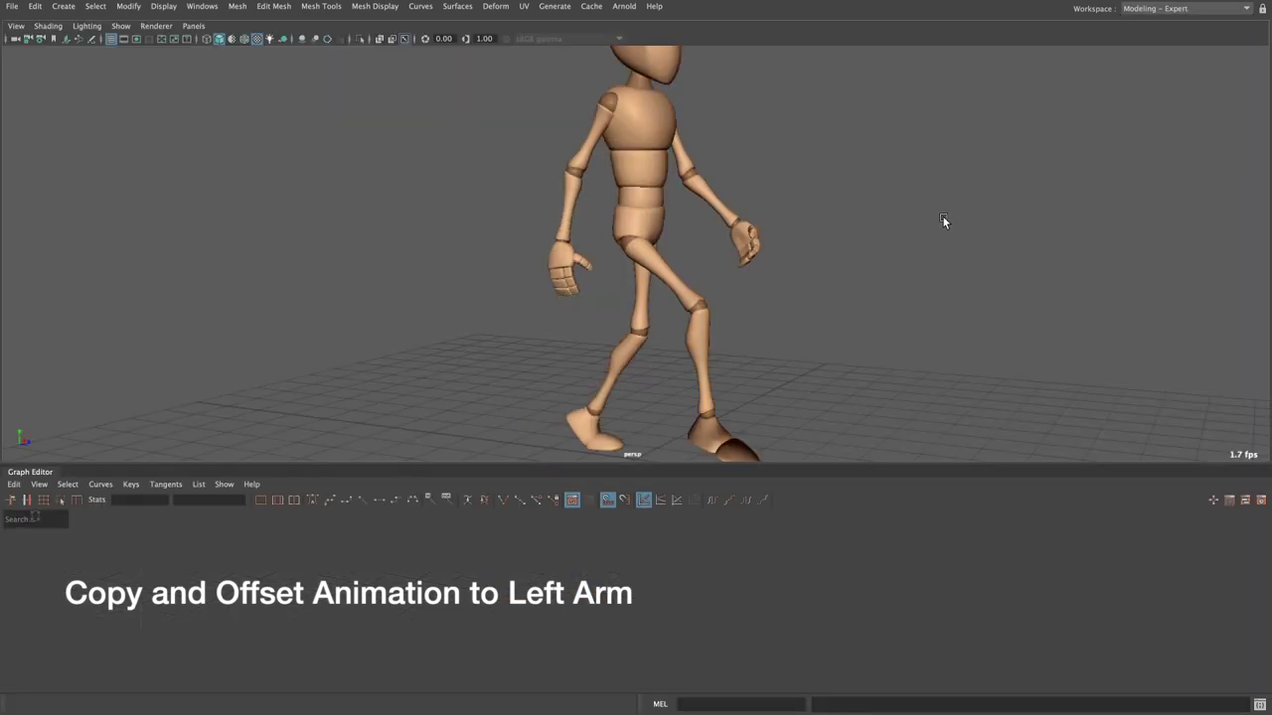
{"action": "left_click_drag", "start_coordinate": [39, 475], "coordinate": [147, 457]}
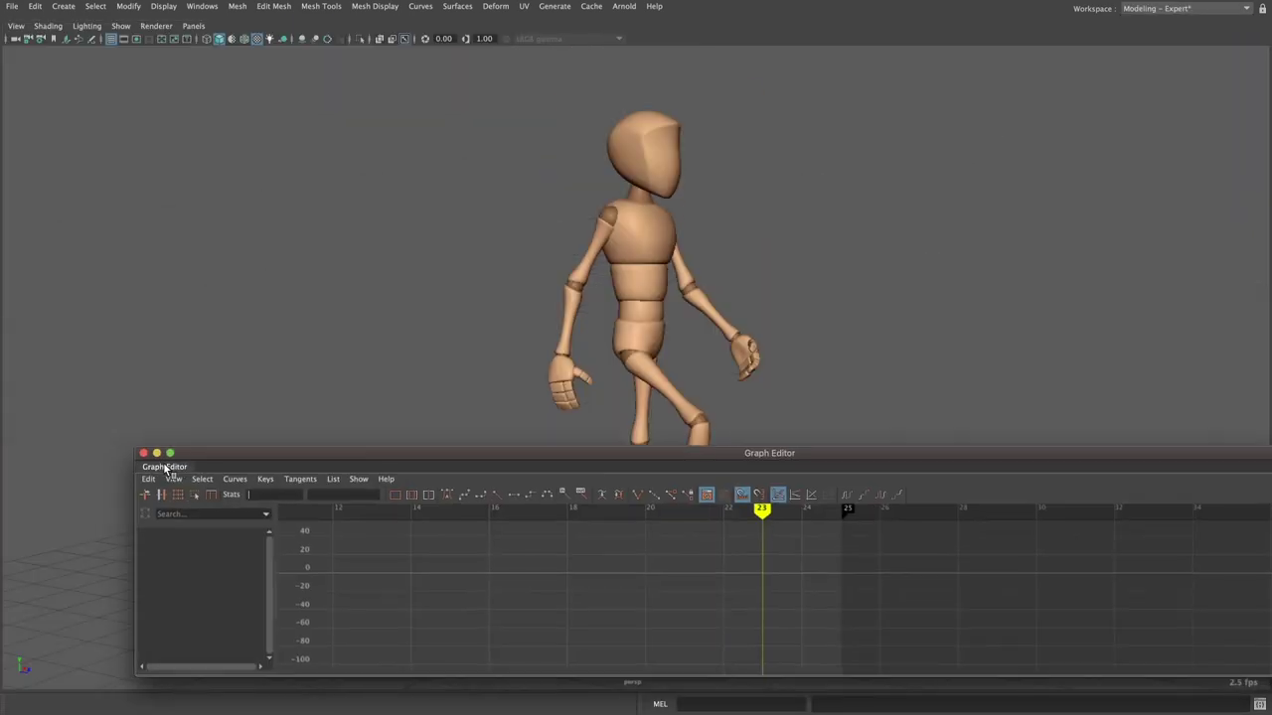
{"action": "left_click", "coordinate": [154, 453]}
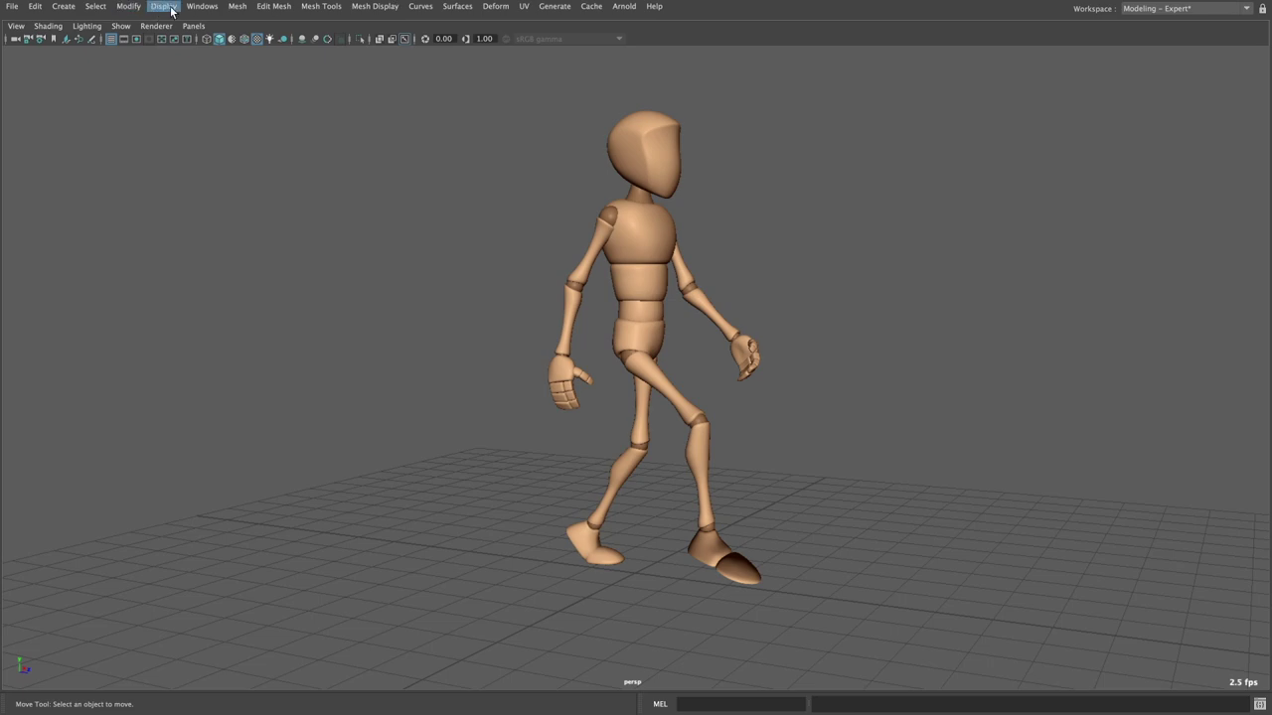
{"action": "left_click", "coordinate": [201, 6]}
{"action": "mouse_move", "coordinate": [226, 30]}
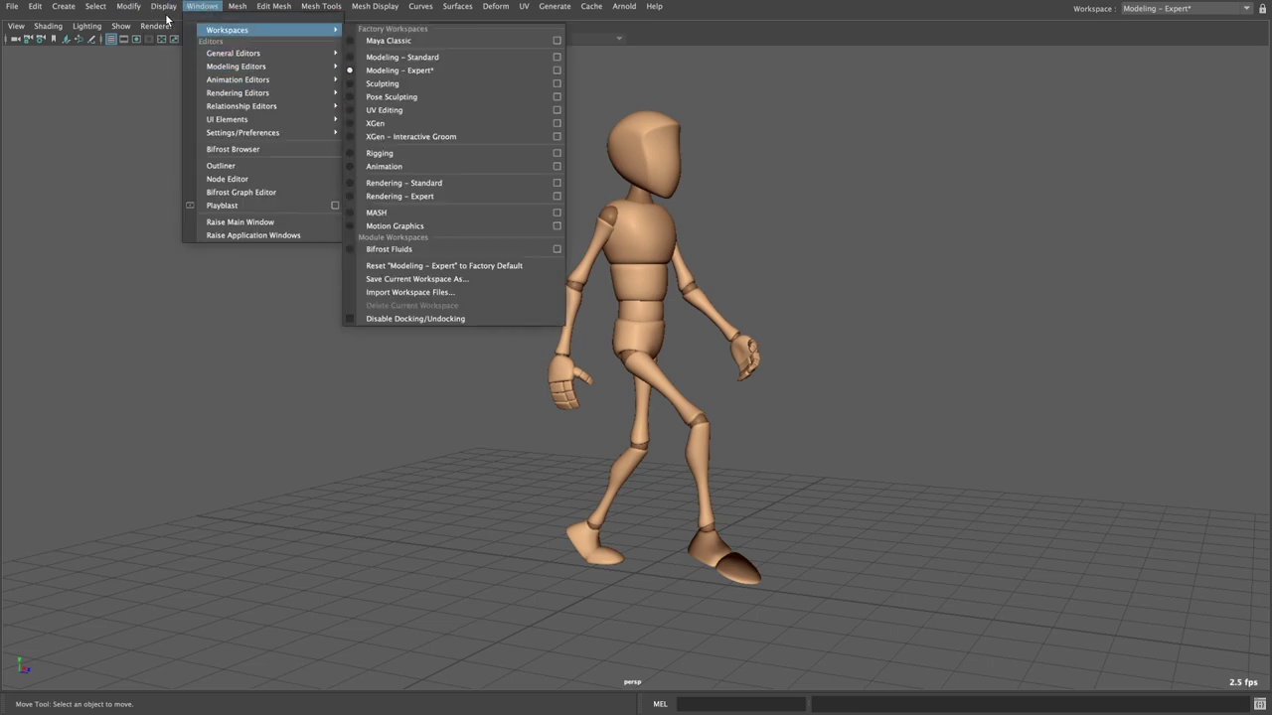
{"action": "left_click", "coordinate": [164, 5]}
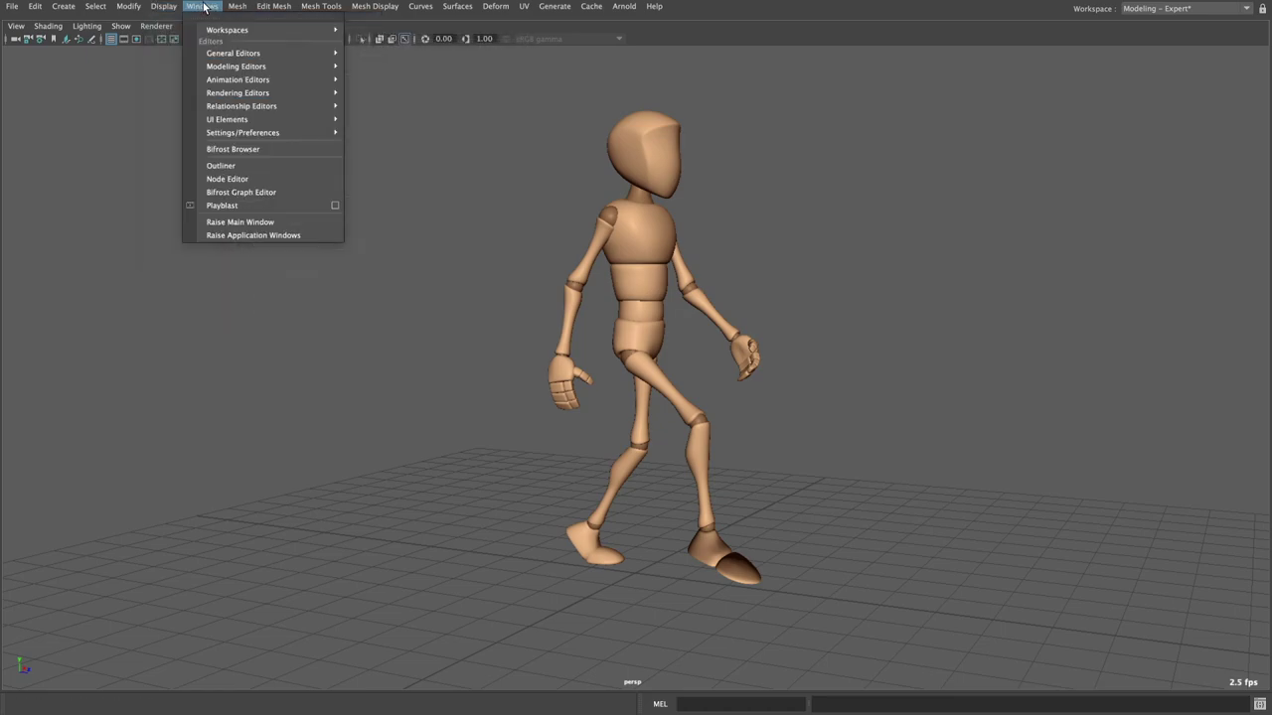
{"action": "mouse_move", "coordinate": [226, 119]}
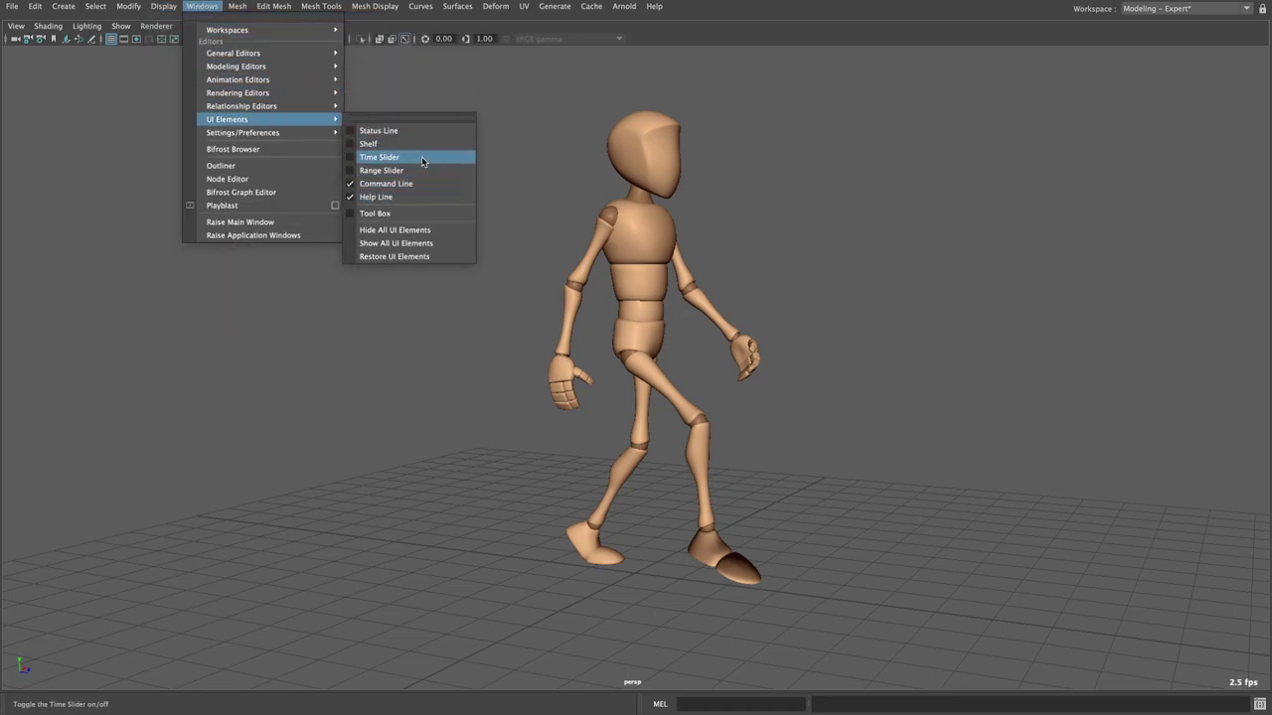
{"action": "left_click", "coordinate": [422, 161]}
{"action": "left_click", "coordinate": [1154, 681]}
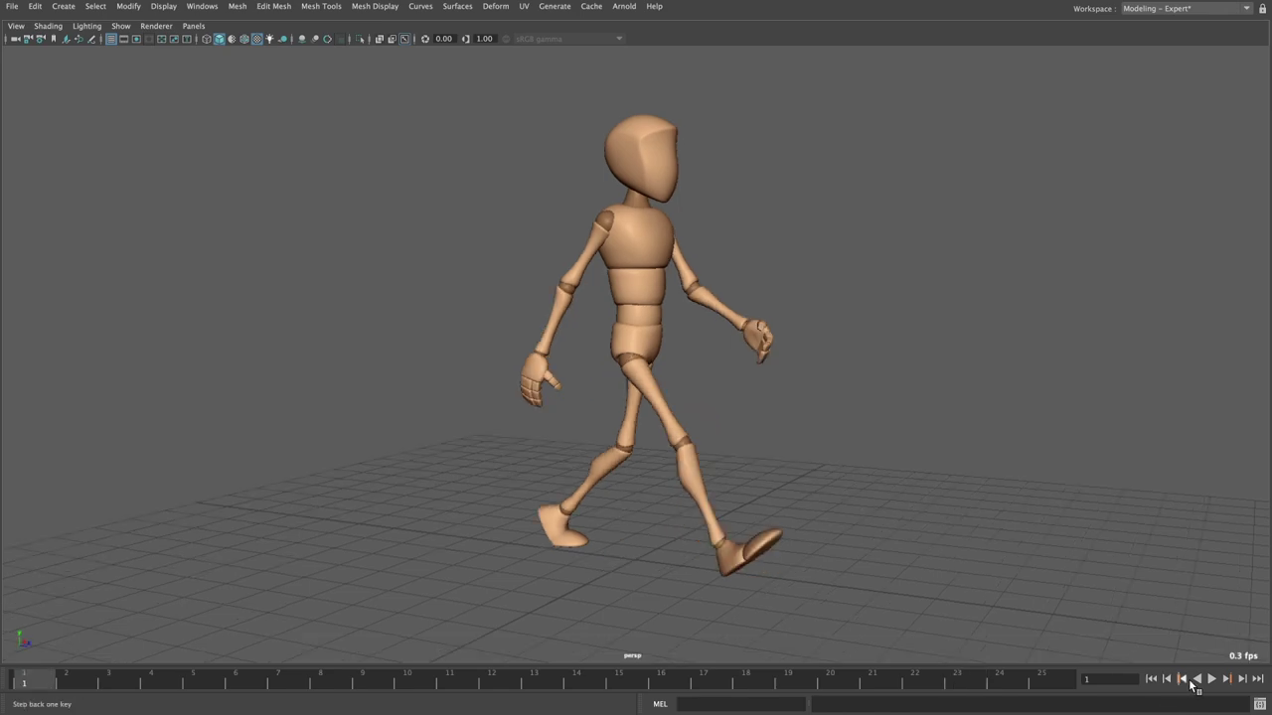
{"action": "left_click", "coordinate": [1212, 681]}
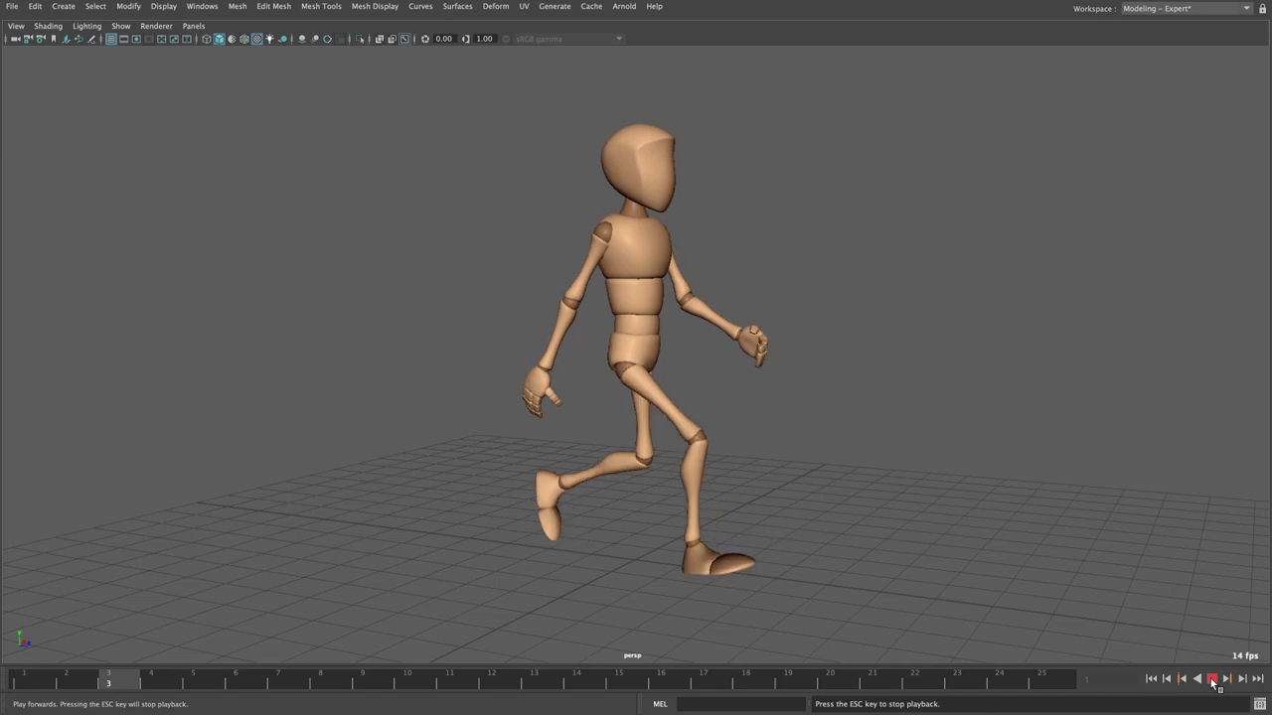
{"action": "left_click", "coordinate": [1212, 680]}
{"action": "left_click", "coordinate": [1229, 11]}
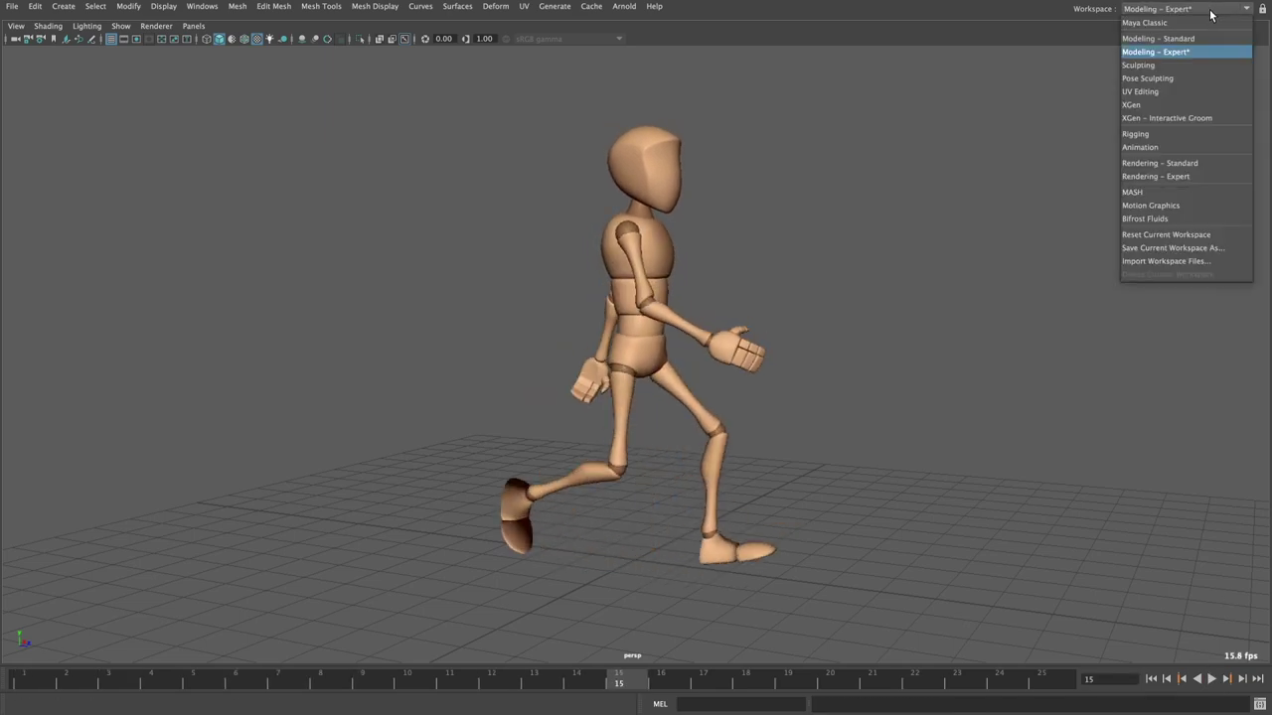
{"action": "left_click", "coordinate": [1199, 38]}
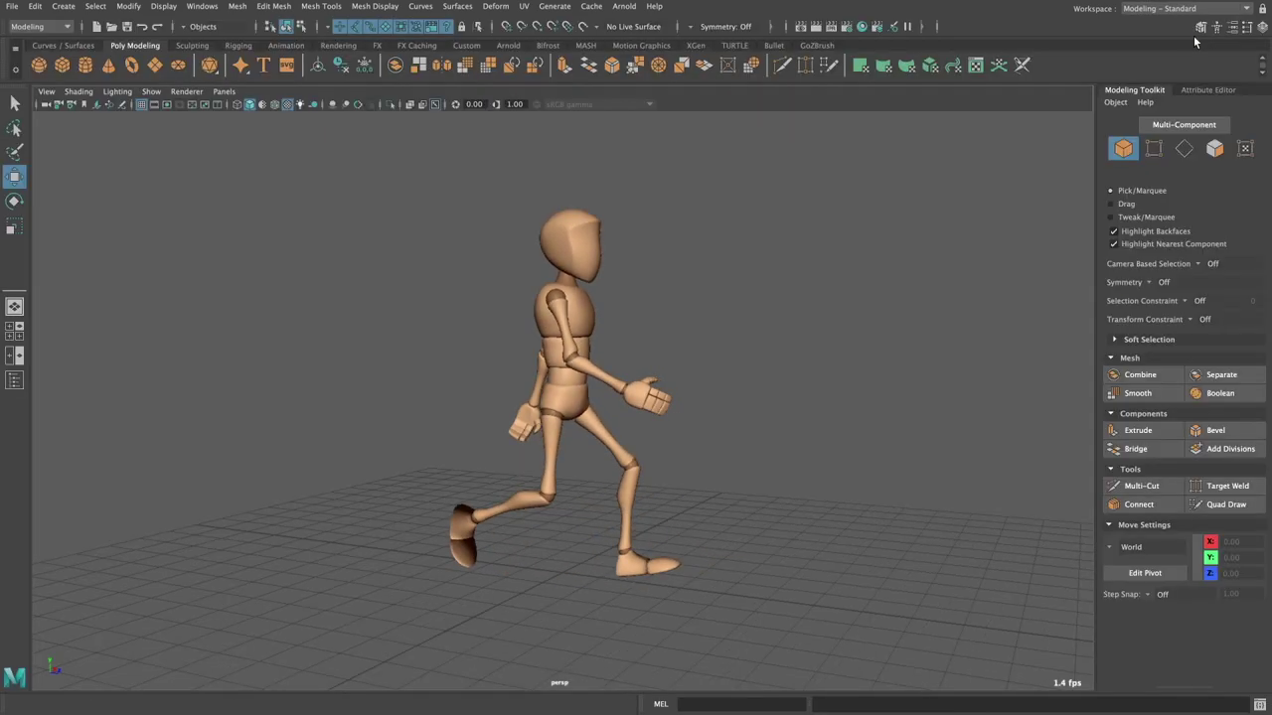
{"action": "left_click", "coordinate": [1219, 10]}
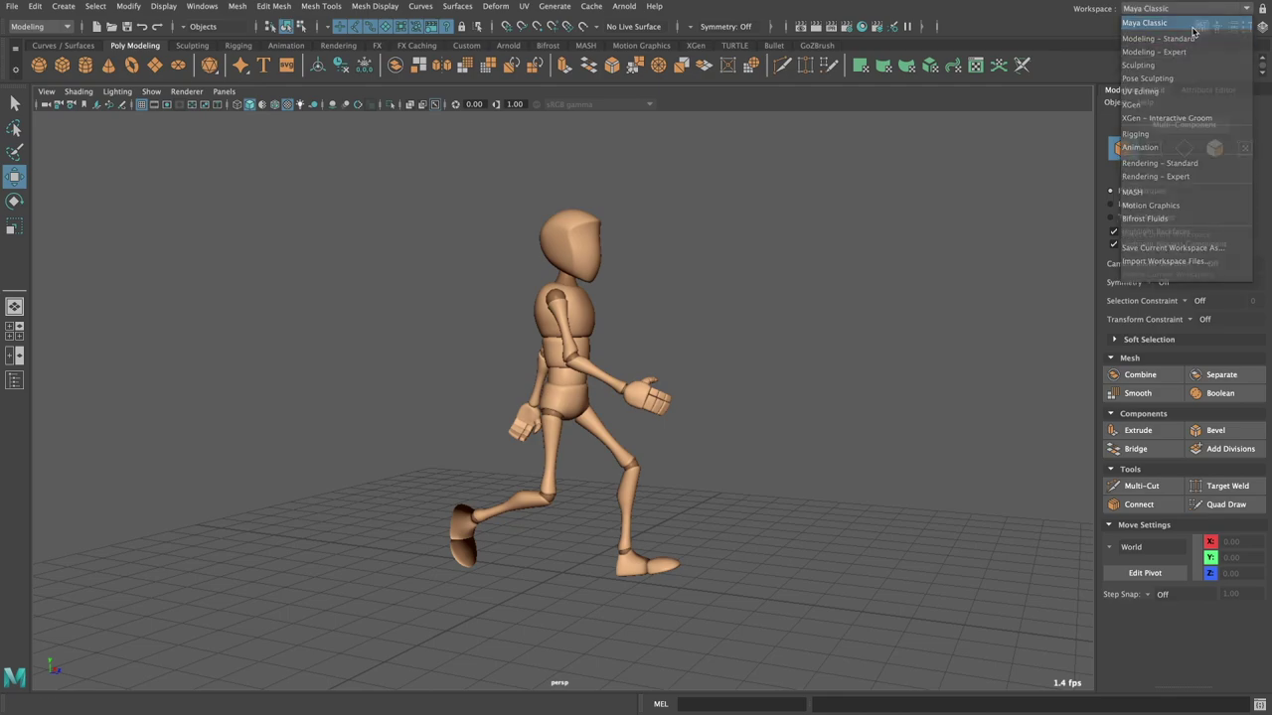
{"action": "left_click", "coordinate": [1192, 23]}
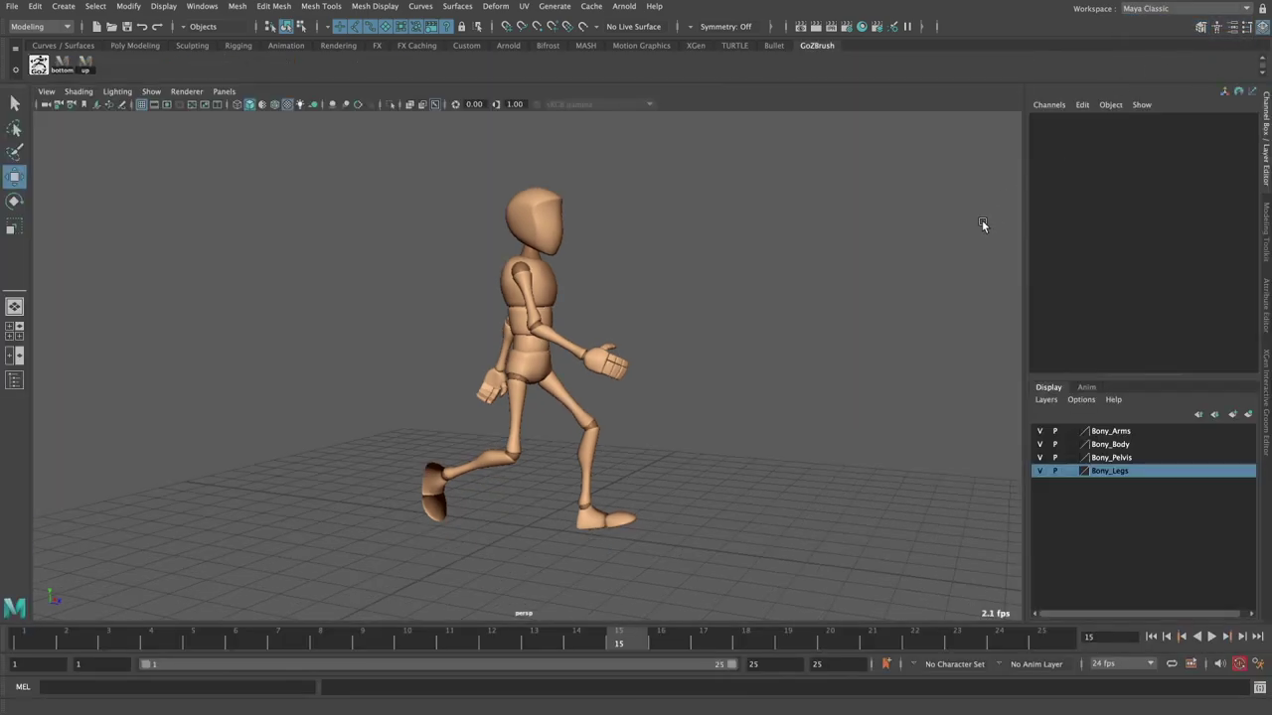
- Play the walk cycle from frame 1 twice, orbiting around the mannequin, then stop playback
{"action": "left_click", "coordinate": [1152, 639]}
{"action": "left_click", "coordinate": [1212, 637]}
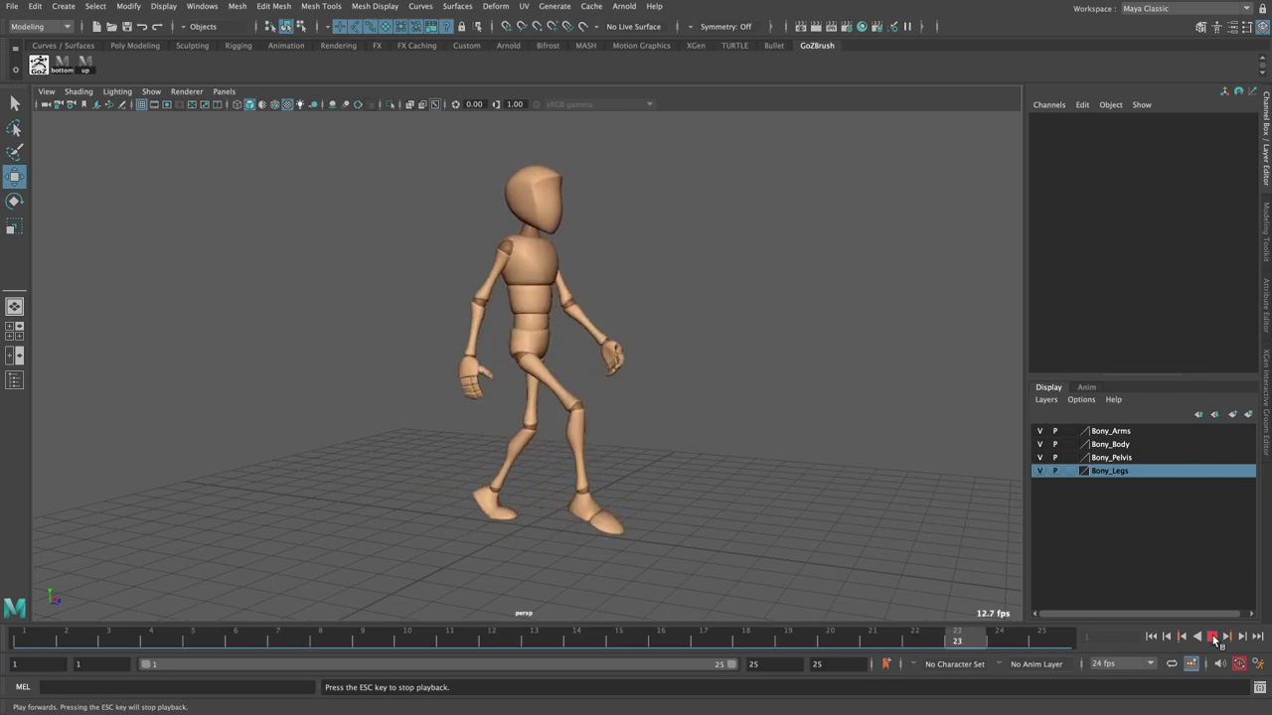
{"action": "left_click", "coordinate": [1212, 637]}
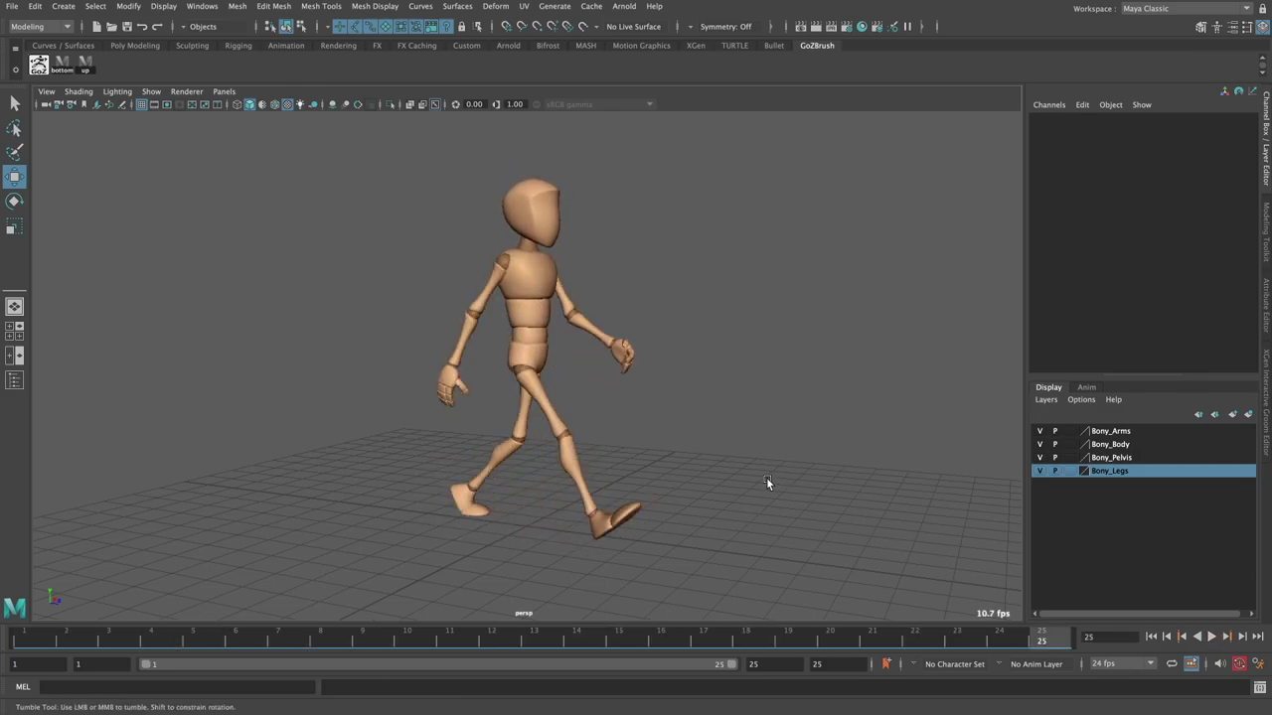
{"action": "scroll", "coordinate": [755, 471], "scroll_direction": "up", "scroll_amount": 2}
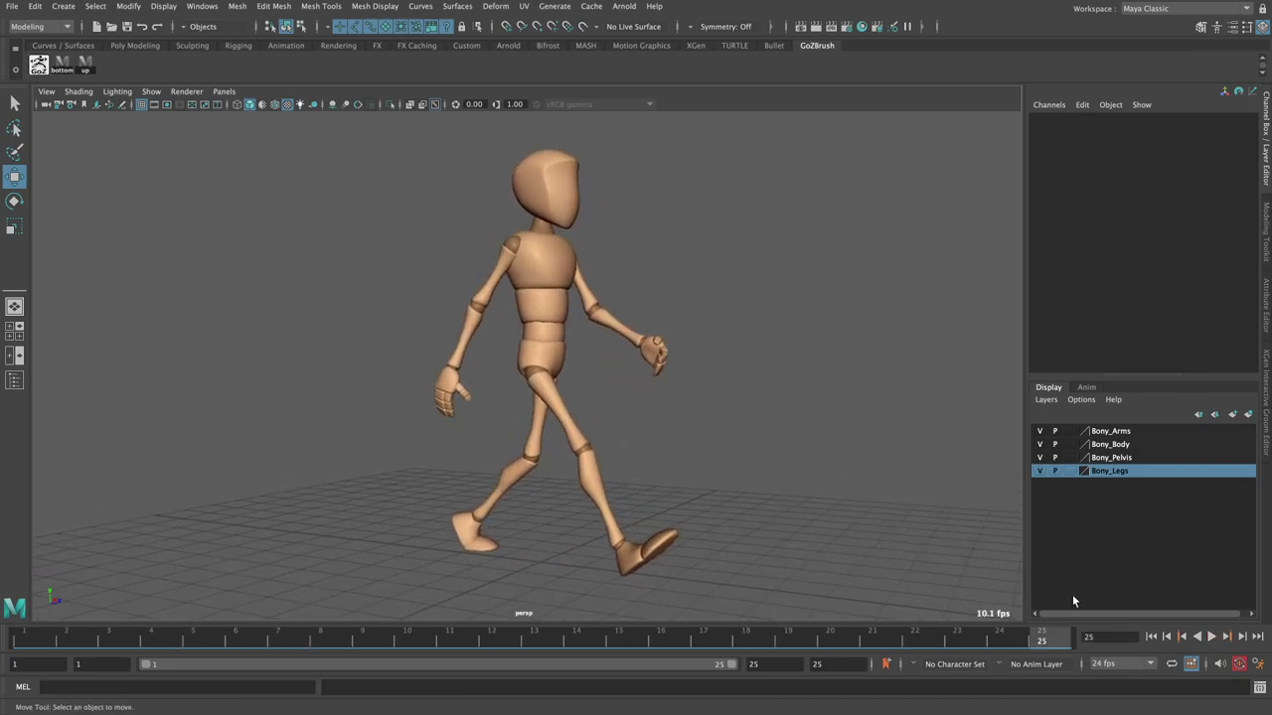
{"action": "left_click", "coordinate": [1151, 637]}
{"action": "left_click", "coordinate": [1211, 638]}
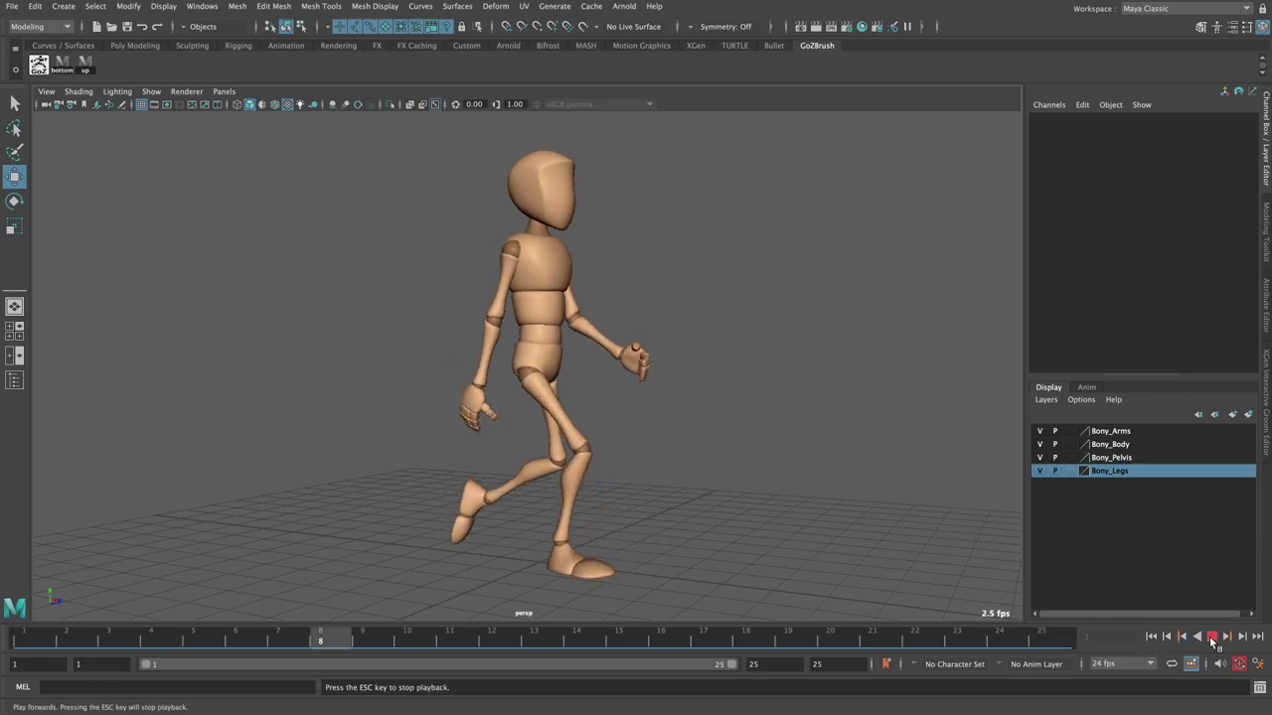
{"action": "scroll", "coordinate": [790, 461], "scroll_direction": "down", "scroll_amount": 2}
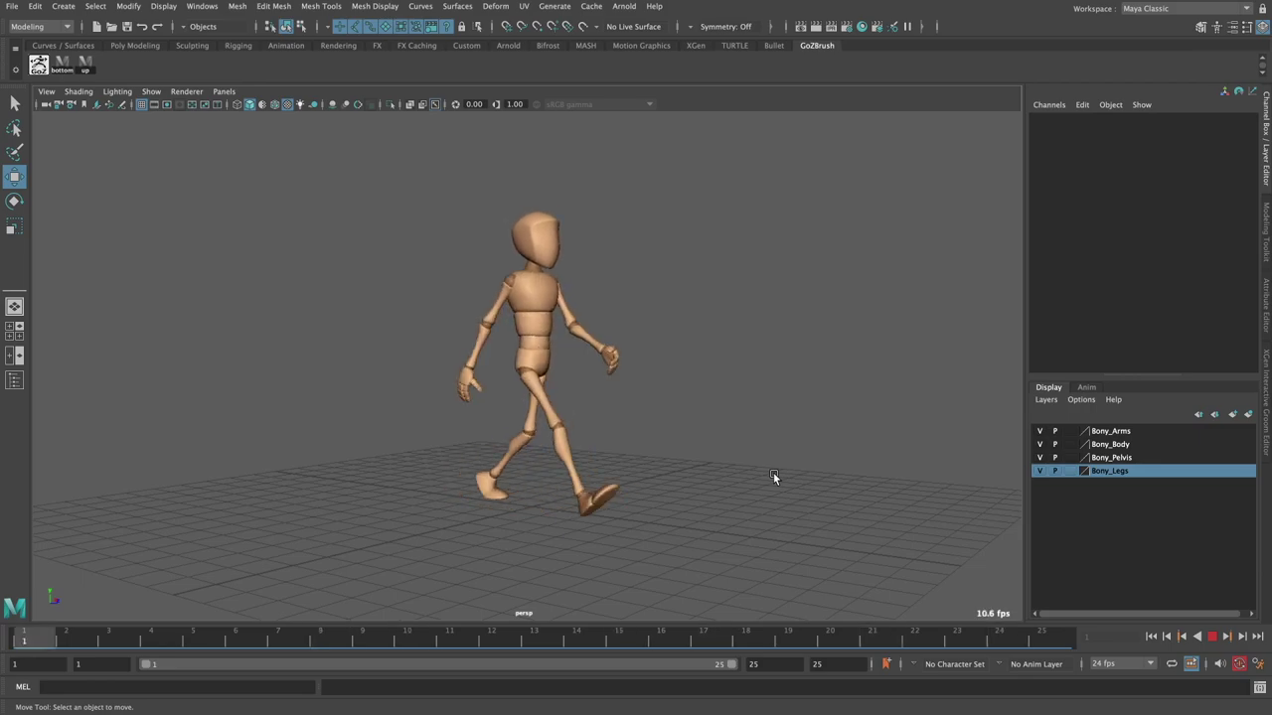
{"action": "left_click_drag", "start_coordinate": [773, 472], "coordinate": [769, 497], "text": "alt"}
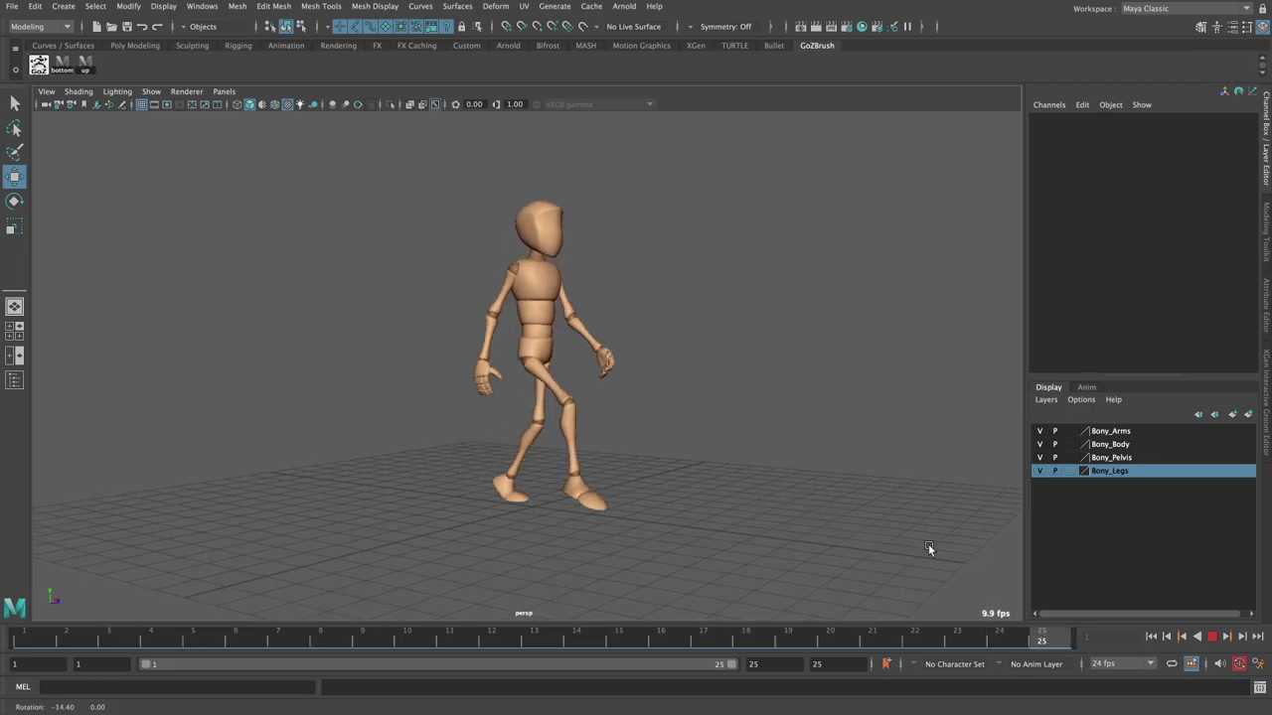
{"action": "left_click_drag", "start_coordinate": [928, 548], "coordinate": [996, 559], "text": "alt"}
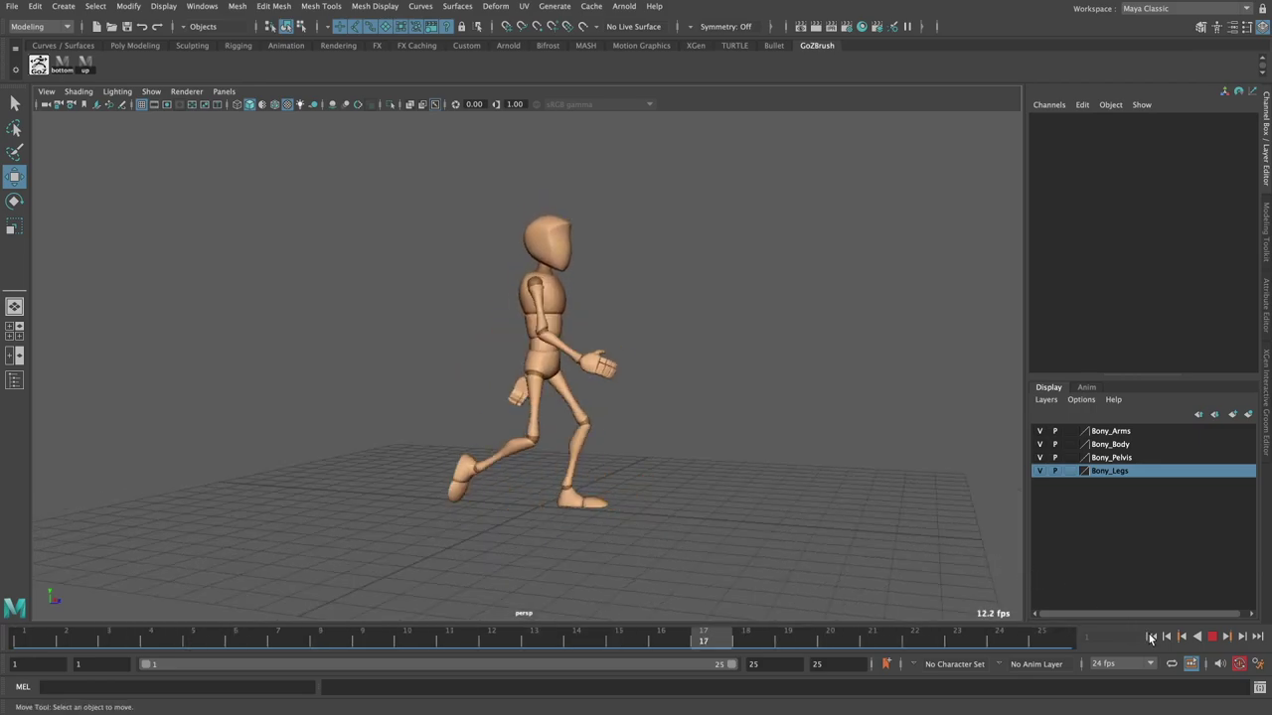
{"action": "left_click", "coordinate": [1214, 641]}
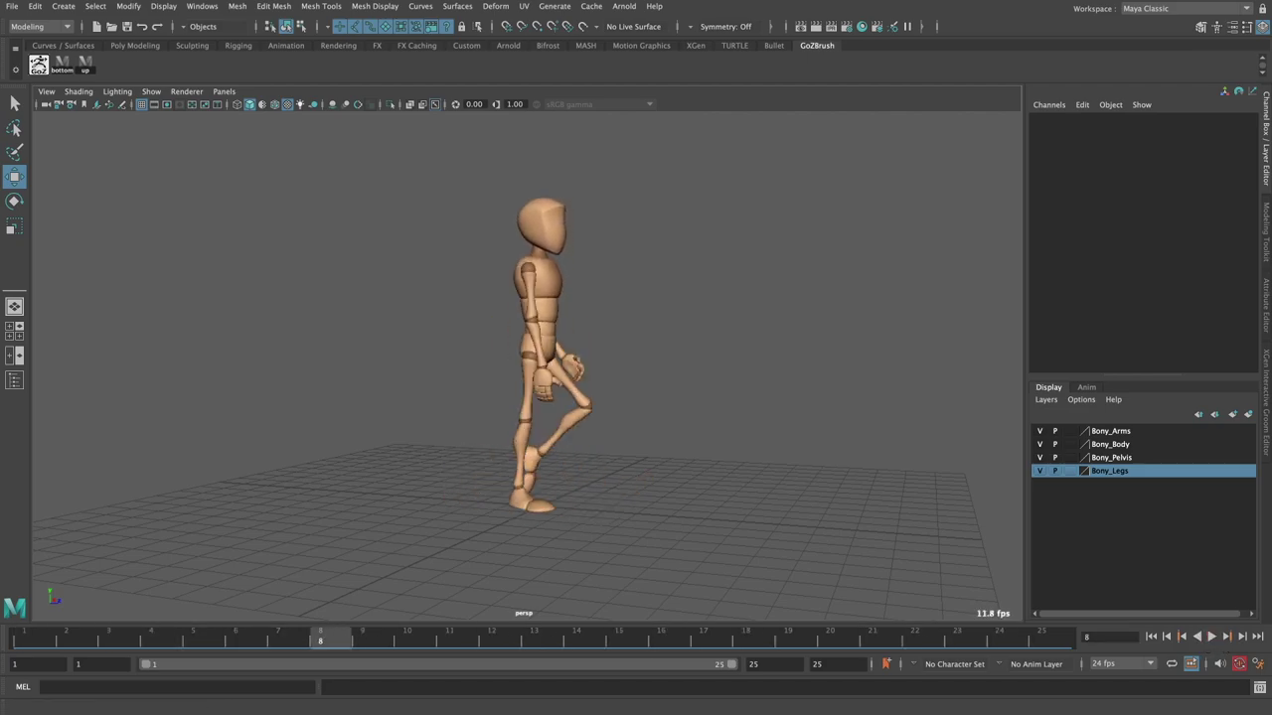